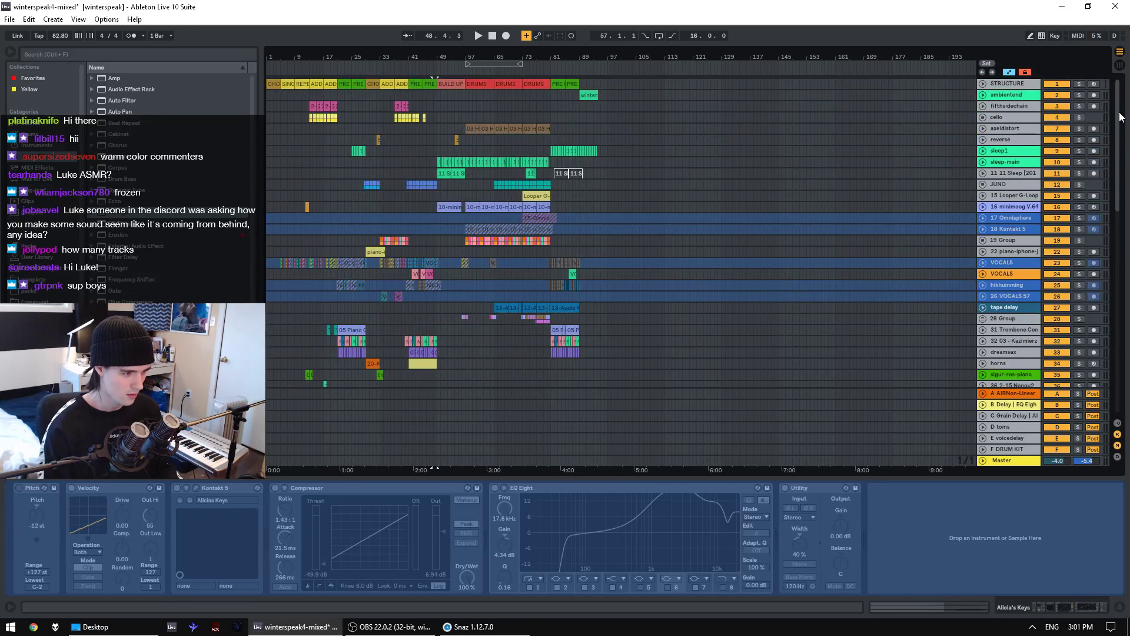
- Inspect the device chains of the tracks from endpiano up through FEEdback and 38 Woods to horns
scroll(852, 271, "down", 5)
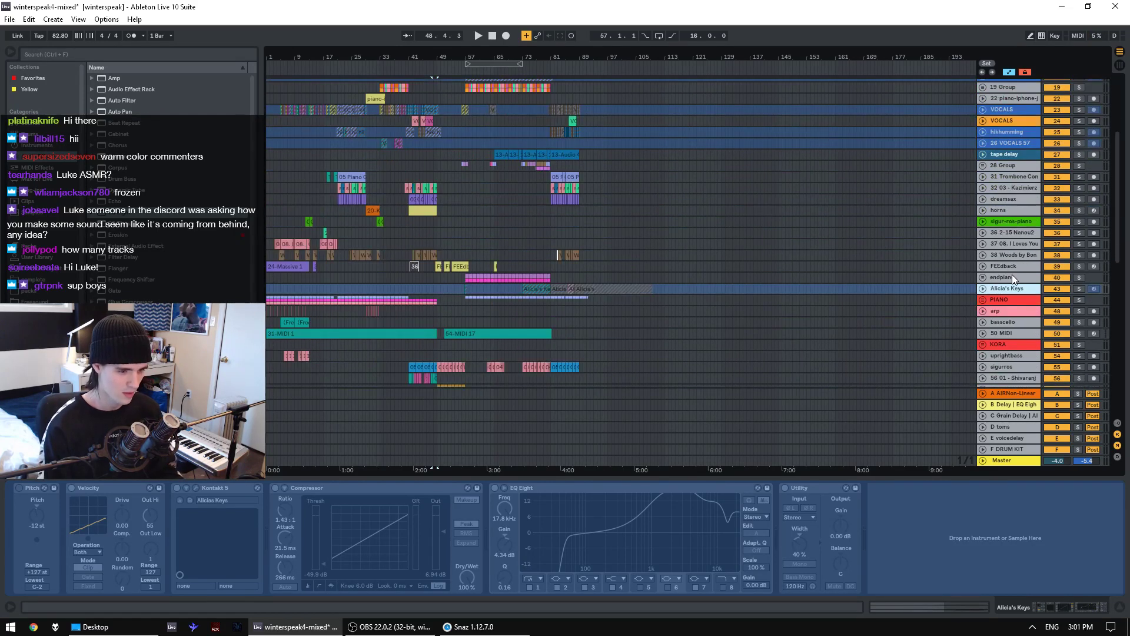
left_click(1012, 276)
key("Up")
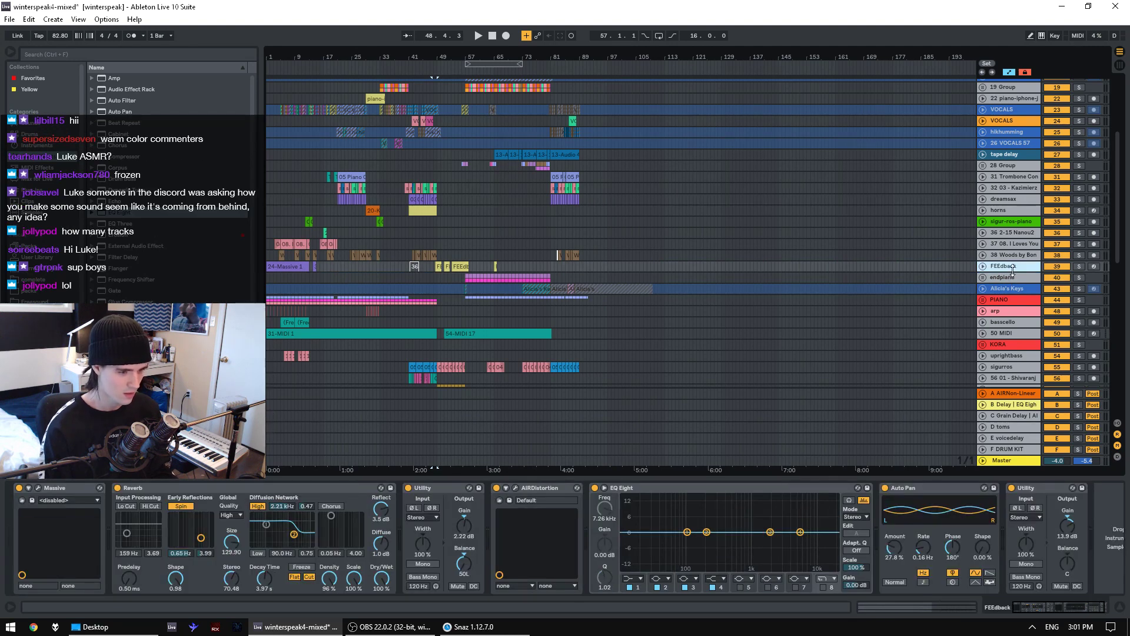
key("Up")
key("Up")
key("Up")
key("Up")
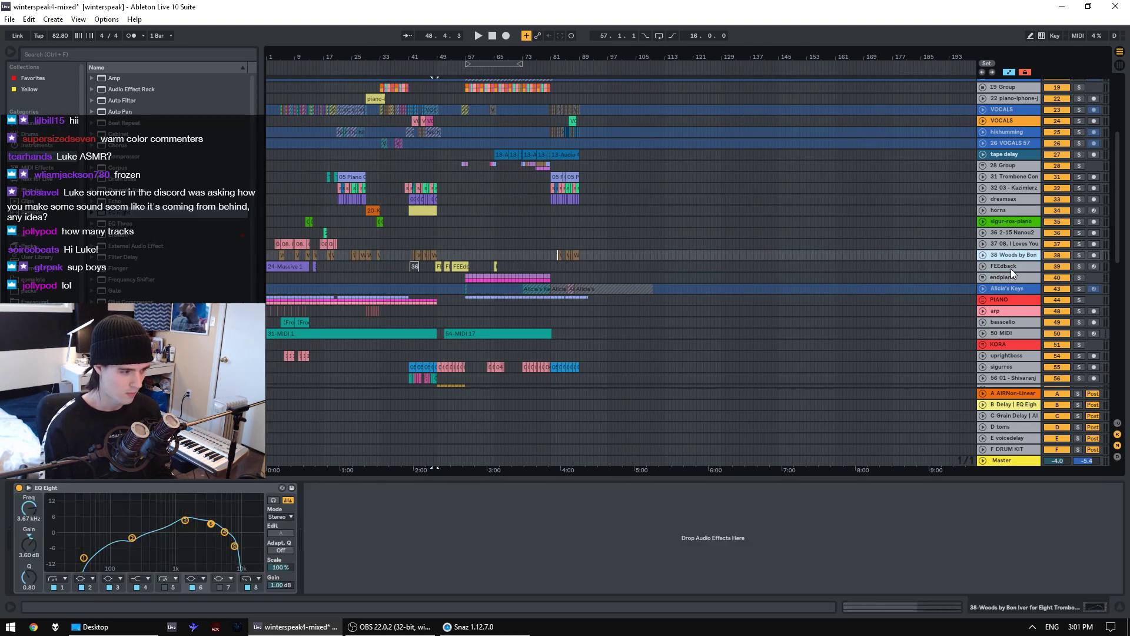
key("Up")
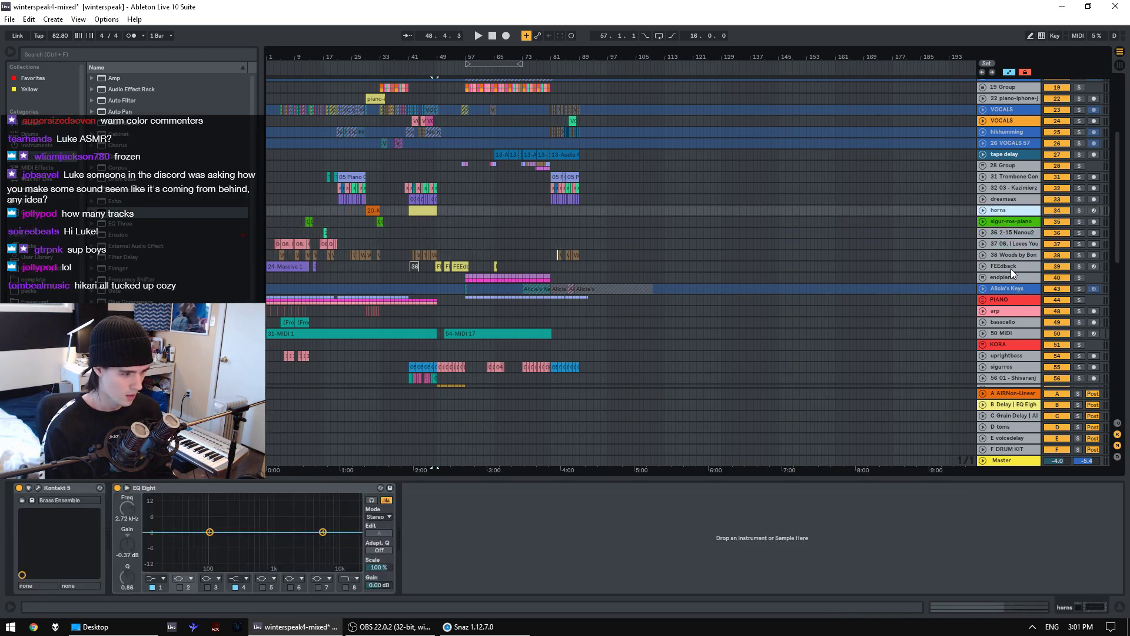
- Inspect the device chains on the dreamsax, 28 Group and tape delay tracks
key("Up")
key("Down")
key("Up")
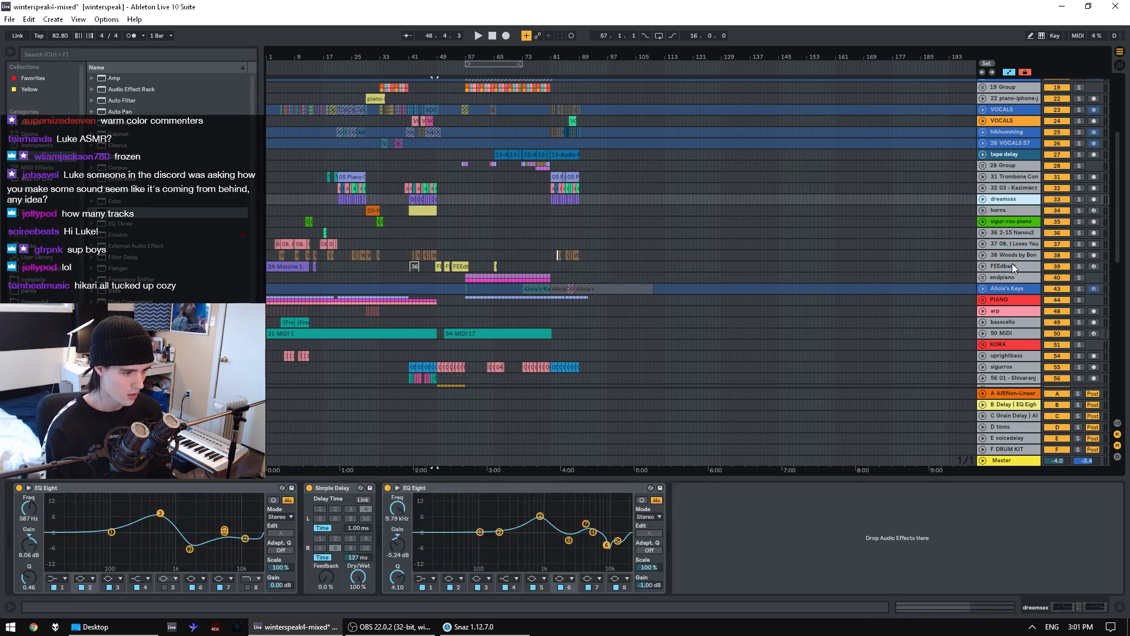
key("Up")
key("Up")
key("Up")
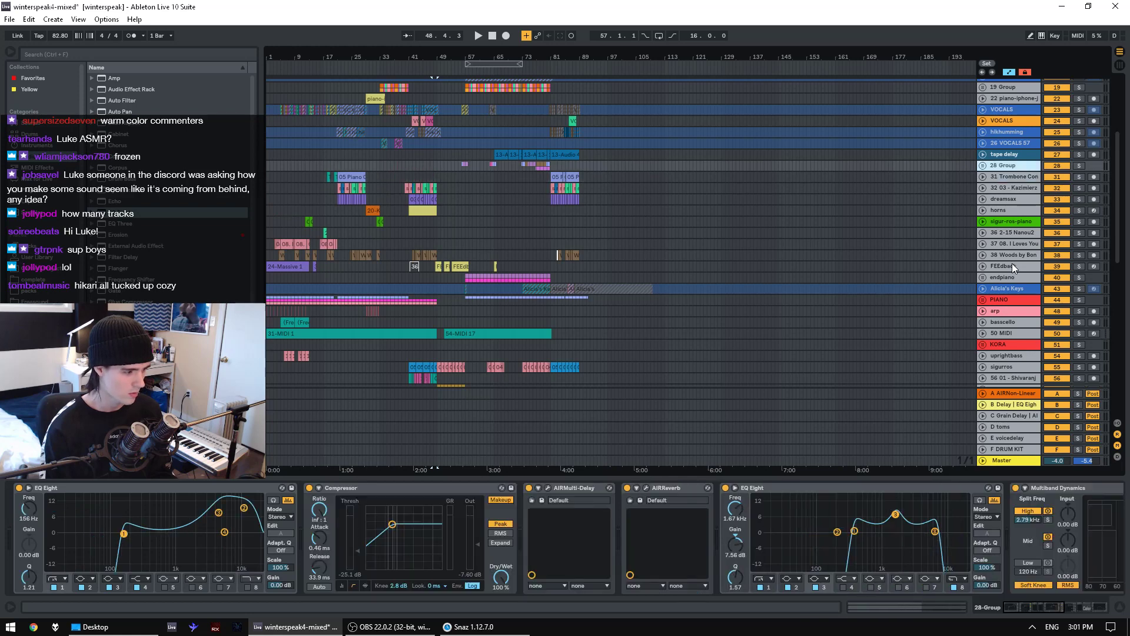
scroll(1001, 235, "up", 2)
key("Up")
scroll(995, 206, "up", 5)
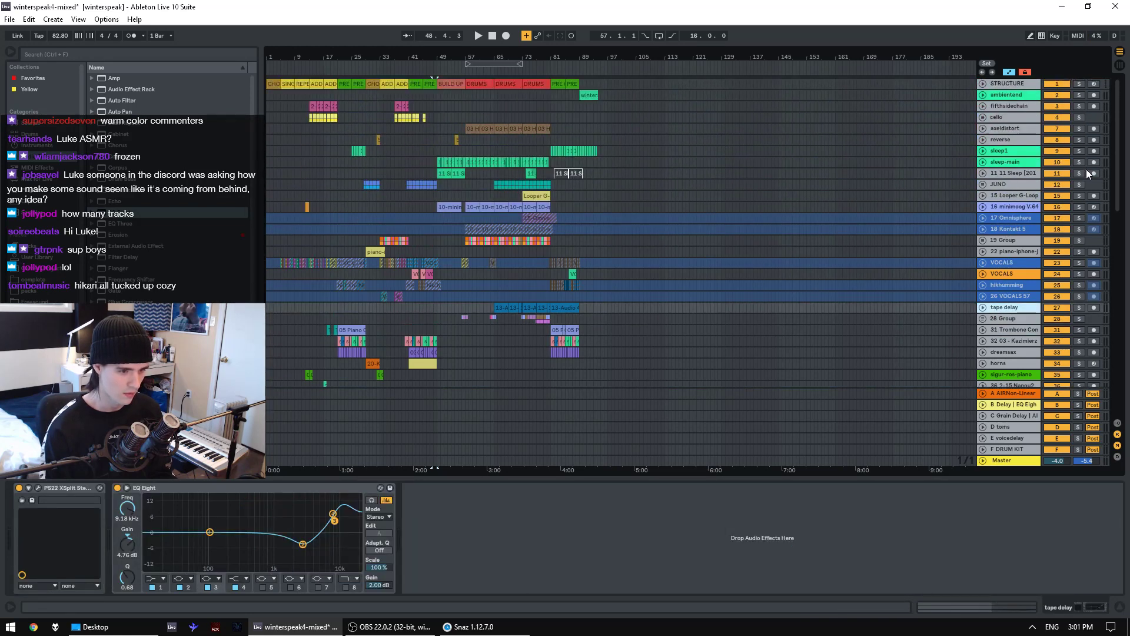
- Play the arrangement from bar 41
left_click_drag(1120, 197, 1125, 259)
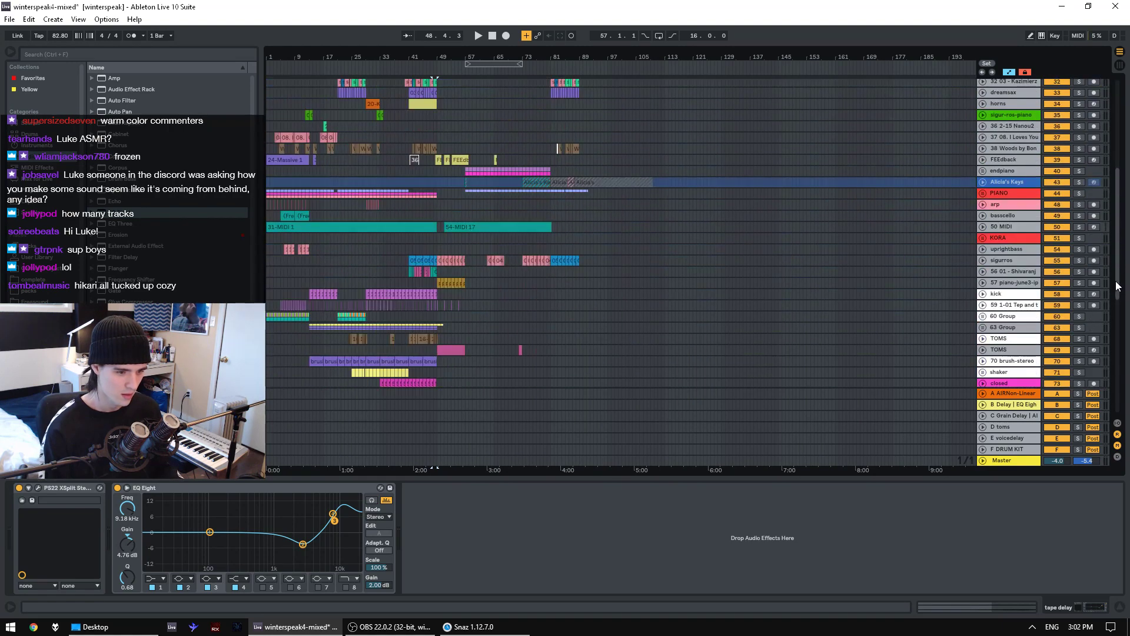
left_click(314, 382)
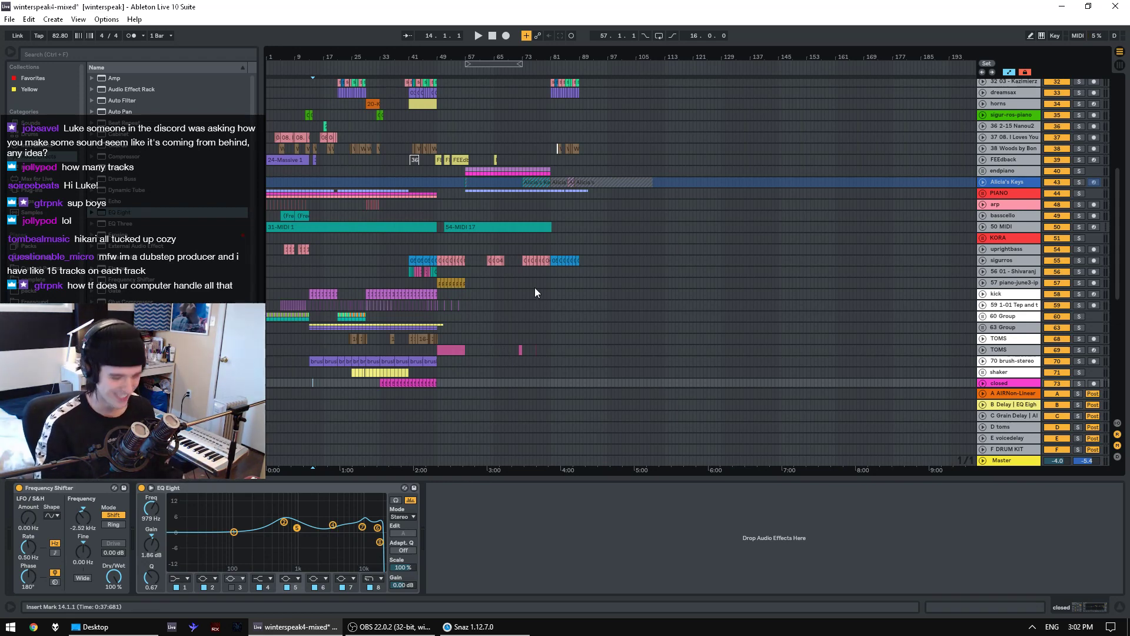
left_click(409, 246)
key("space")
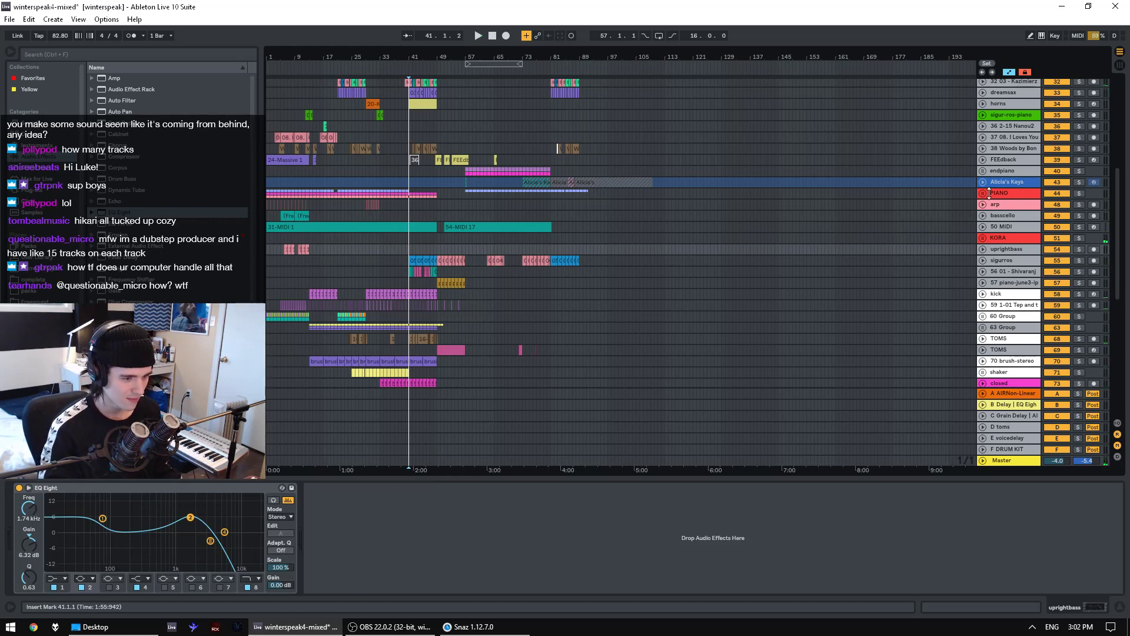
- Examine the device chains of the uppermost tracks, including axeldistort, reverse, sleep1 and sleep-main
scroll(992, 196, "up", 4)
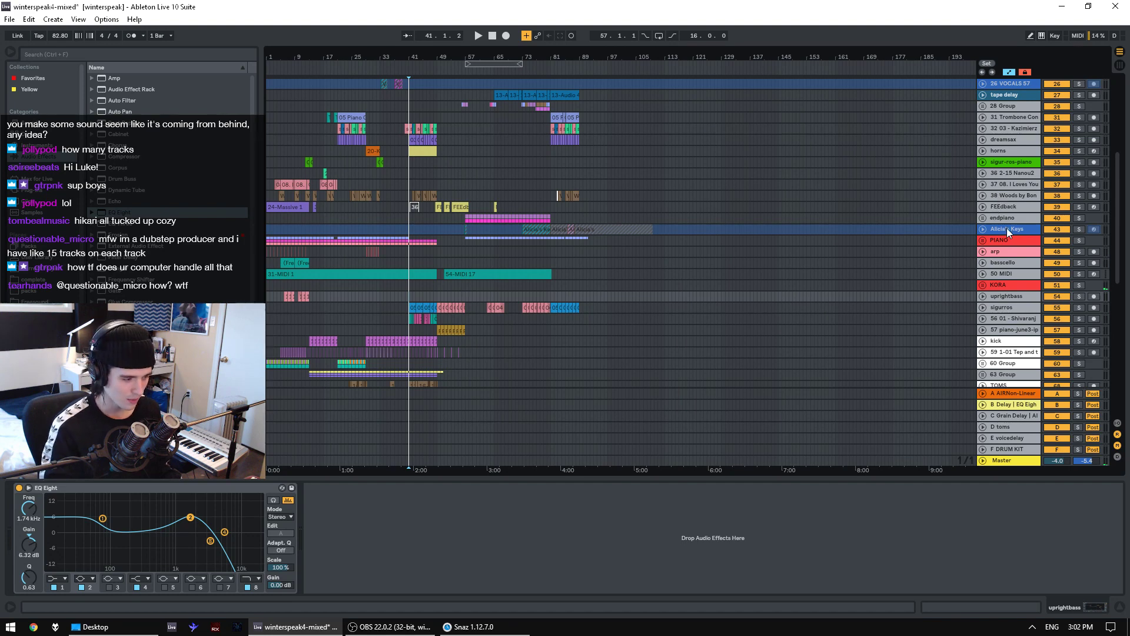
scroll(999, 211, "up", 4)
scroll(1016, 254, "down", 1)
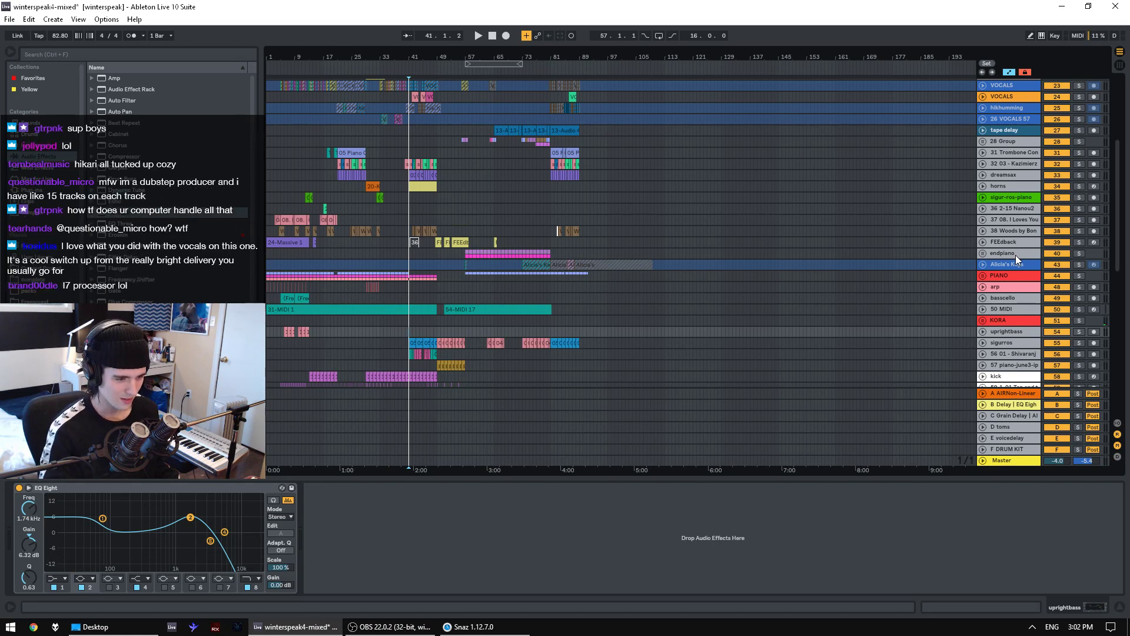
scroll(1015, 256, "up", 2)
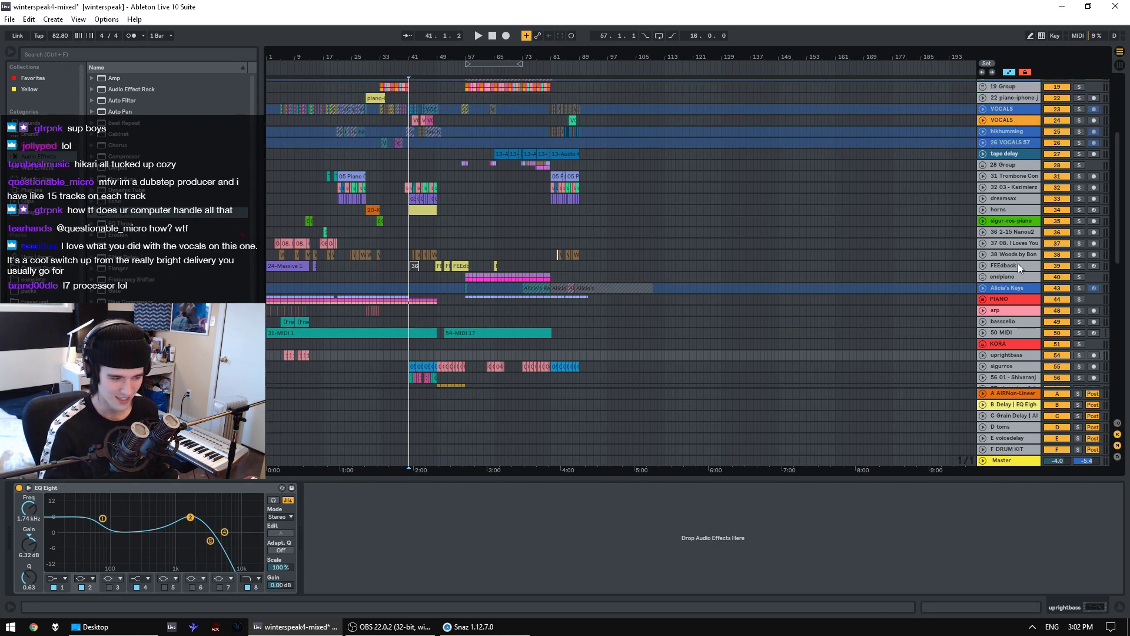
scroll(1018, 263, "up", 2)
scroll(1016, 277, "up", 12)
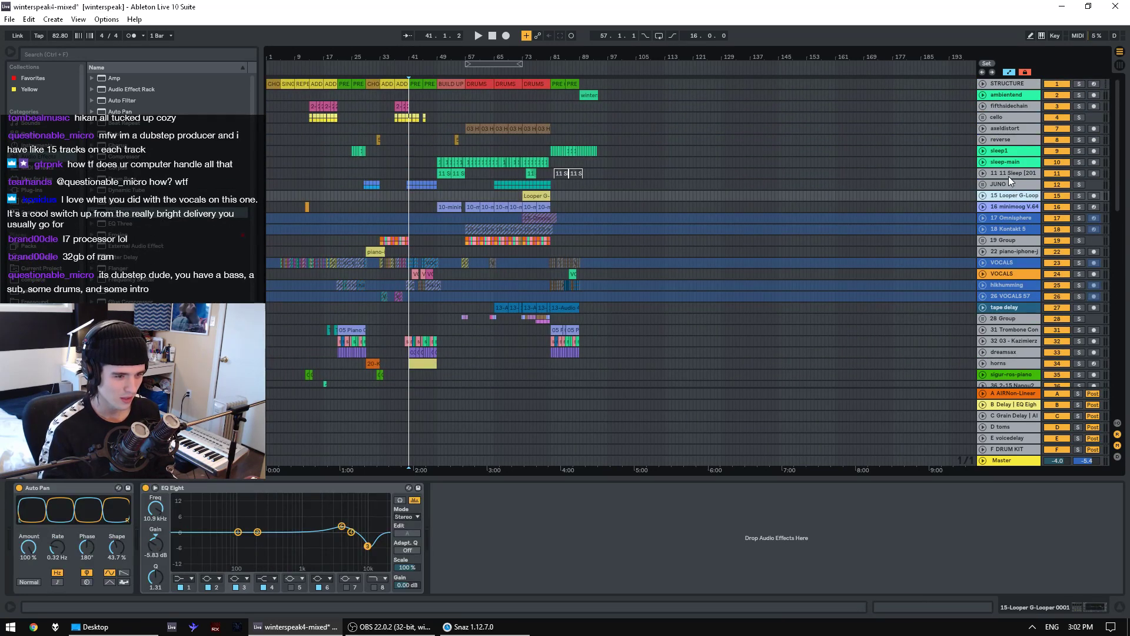
left_click(1008, 128)
left_click(1011, 139)
left_click(1016, 151)
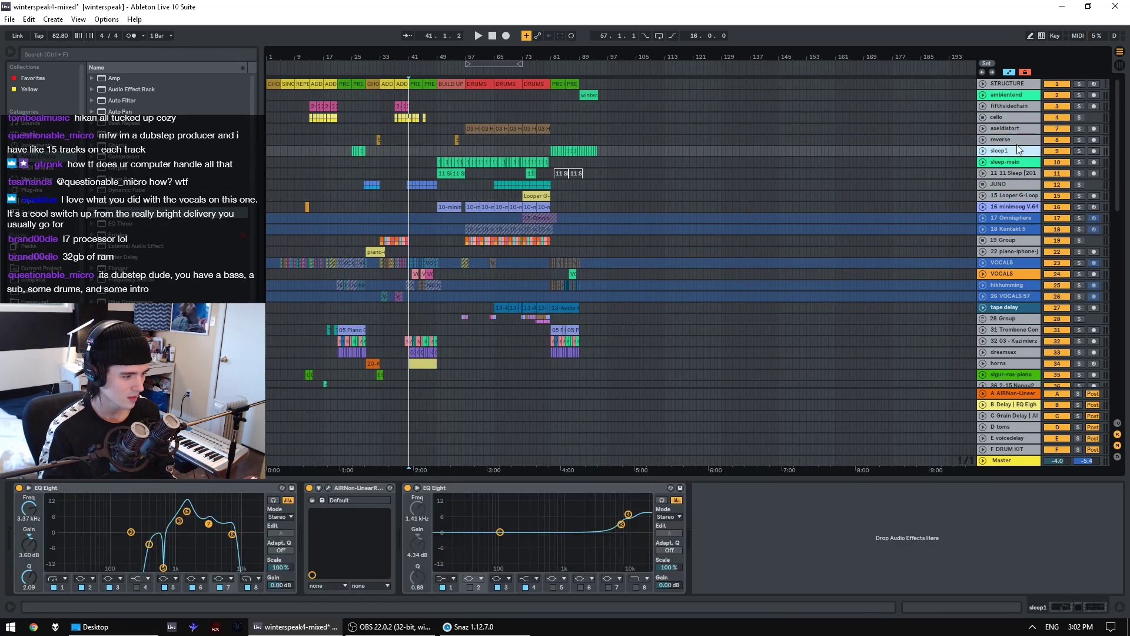
left_click(1017, 162)
- Play a short passage of the arrangement from bar 52 and stop playback
scroll(1013, 235, "down", 4)
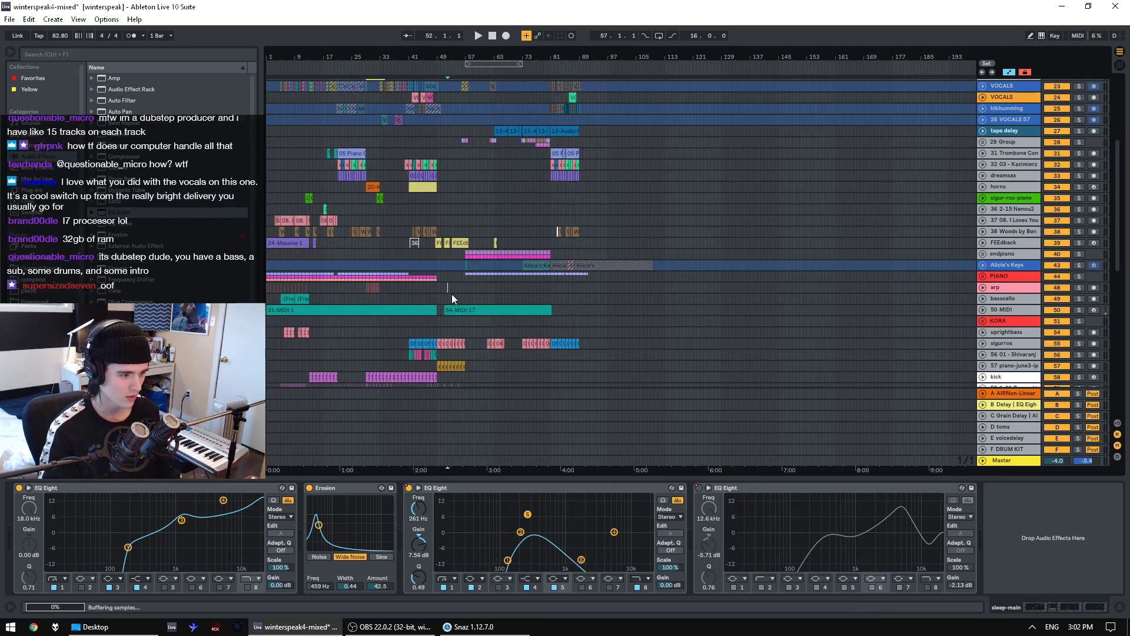
left_click(450, 288)
key("space")
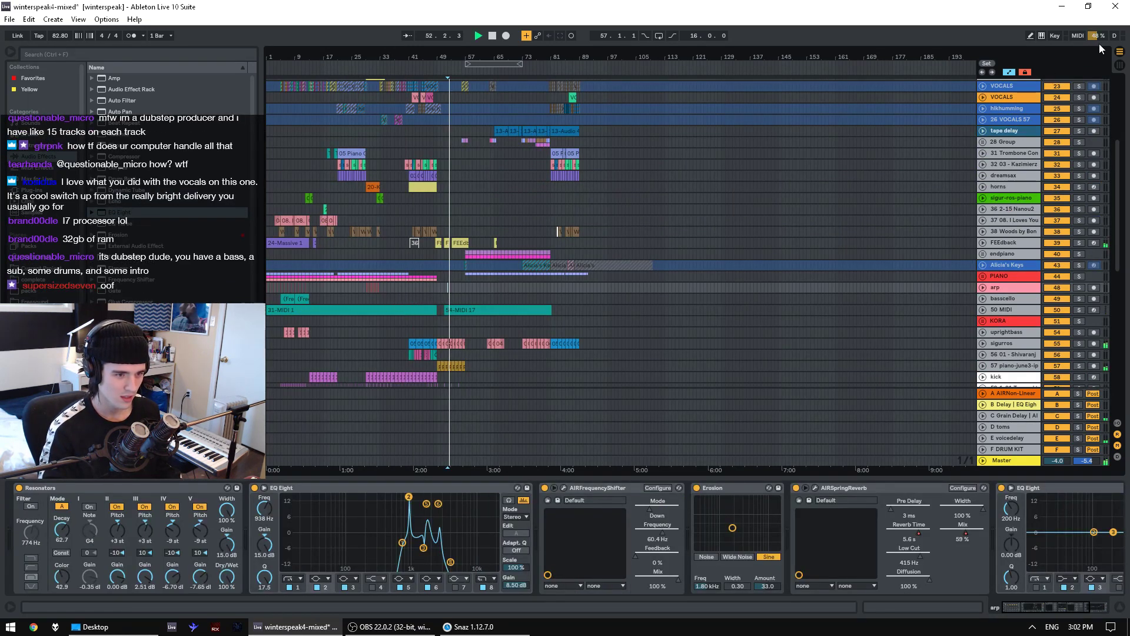
key("space")
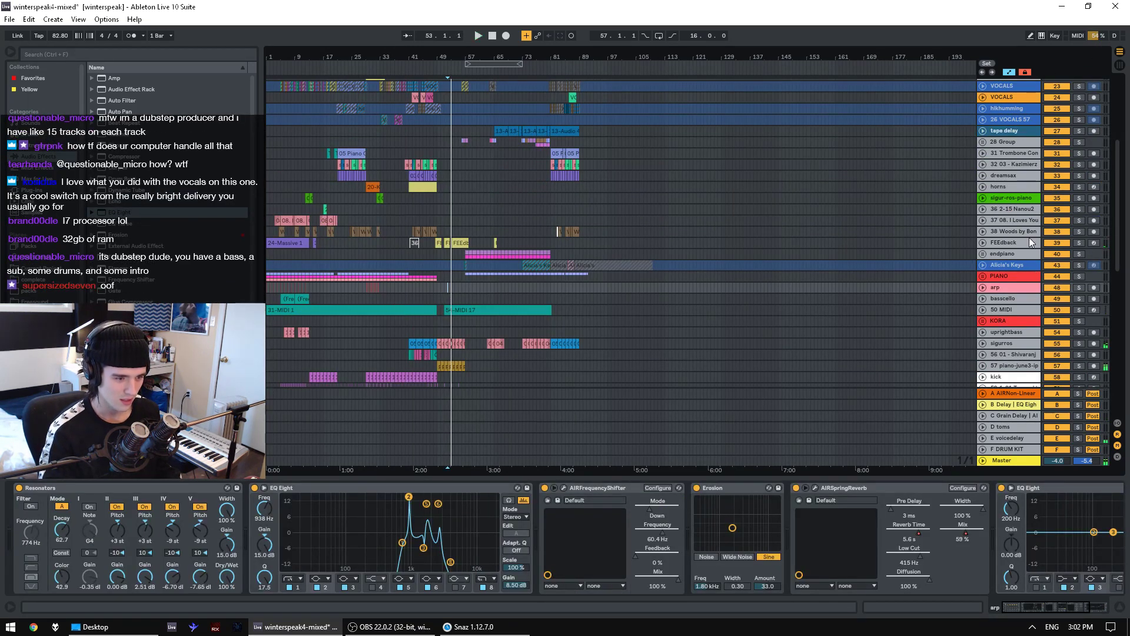
- Look over the drum tracks, and inspect the device chains from 56 Shivaranj up to 50 MIDI
scroll(1013, 354, "down", 7)
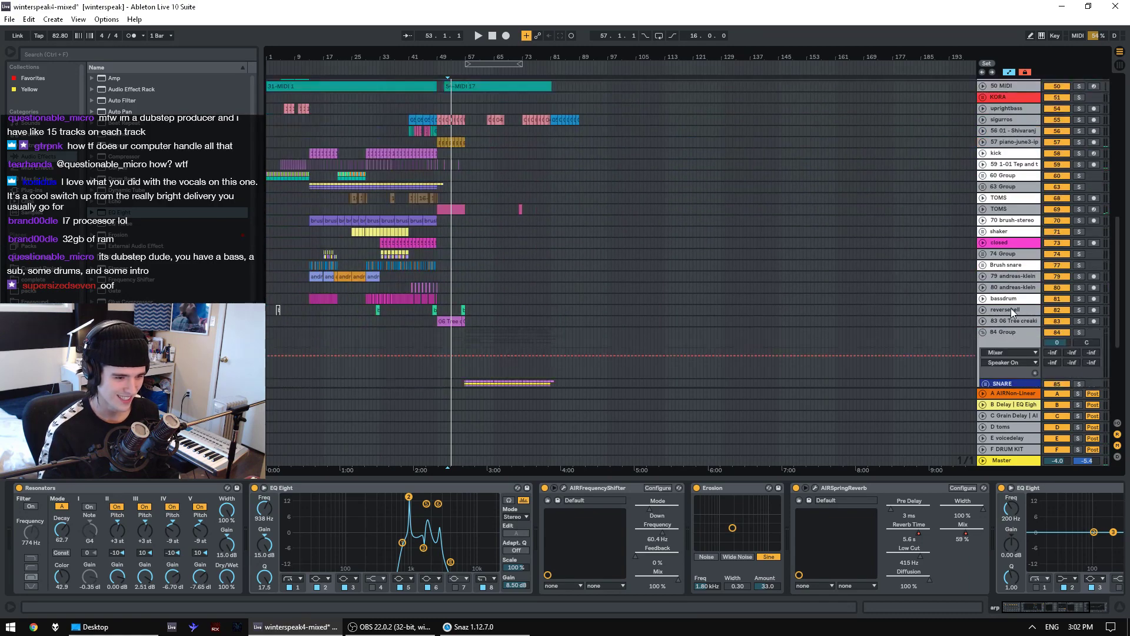
scroll(1011, 326, "down", 4)
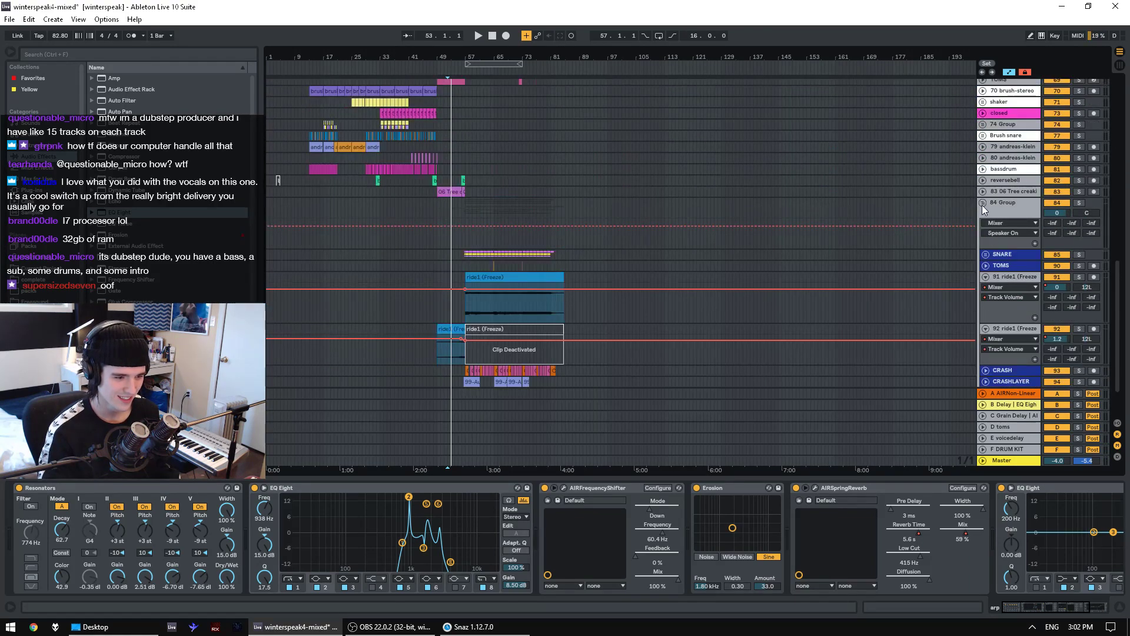
scroll(995, 211, "up", 6)
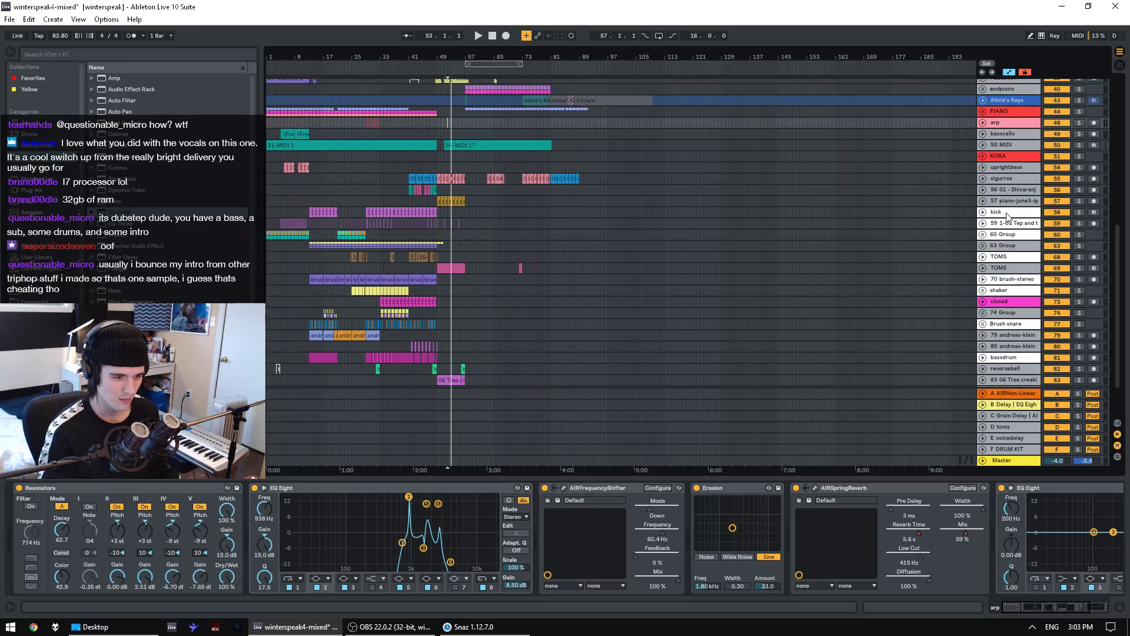
scroll(1008, 217, "up", 1)
left_click(1008, 213)
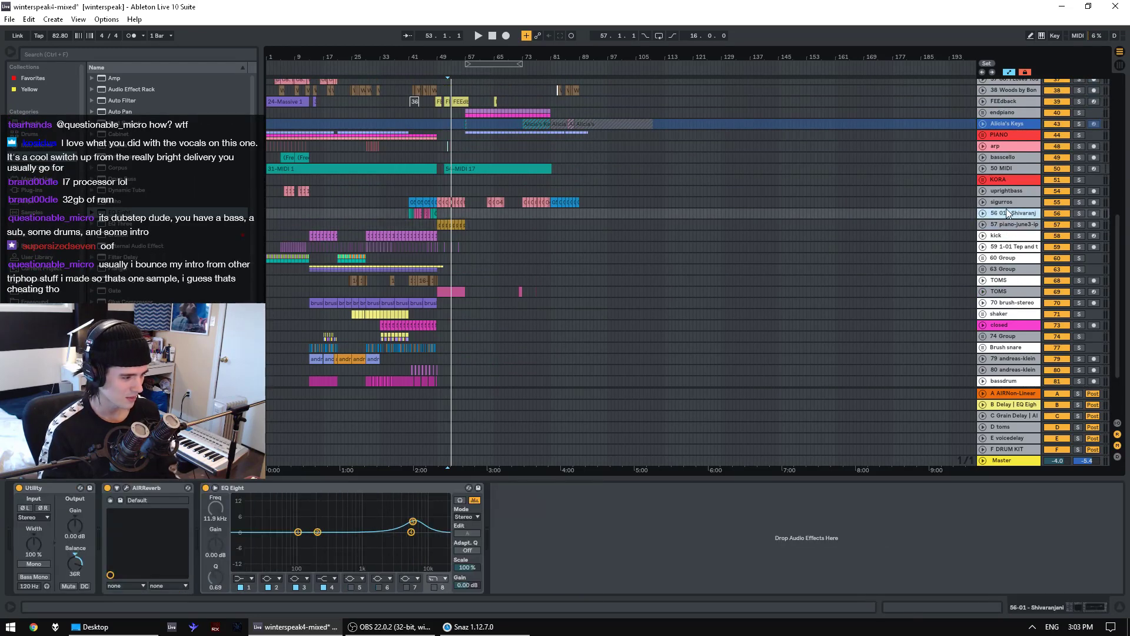
key("Up")
key("Up")
key("Up")
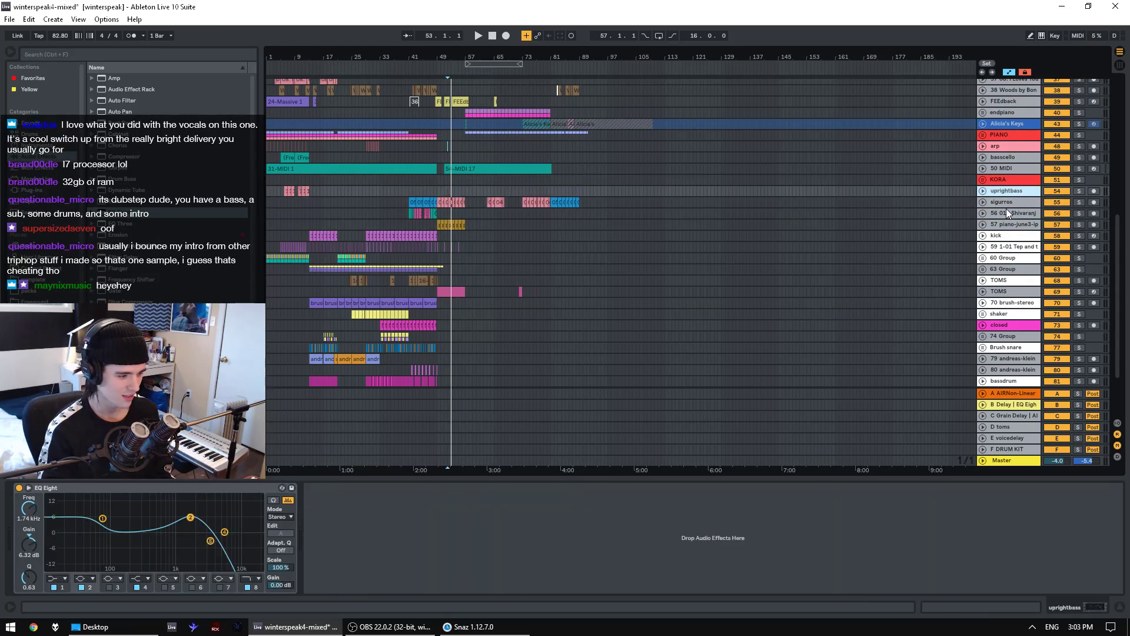
key("Up")
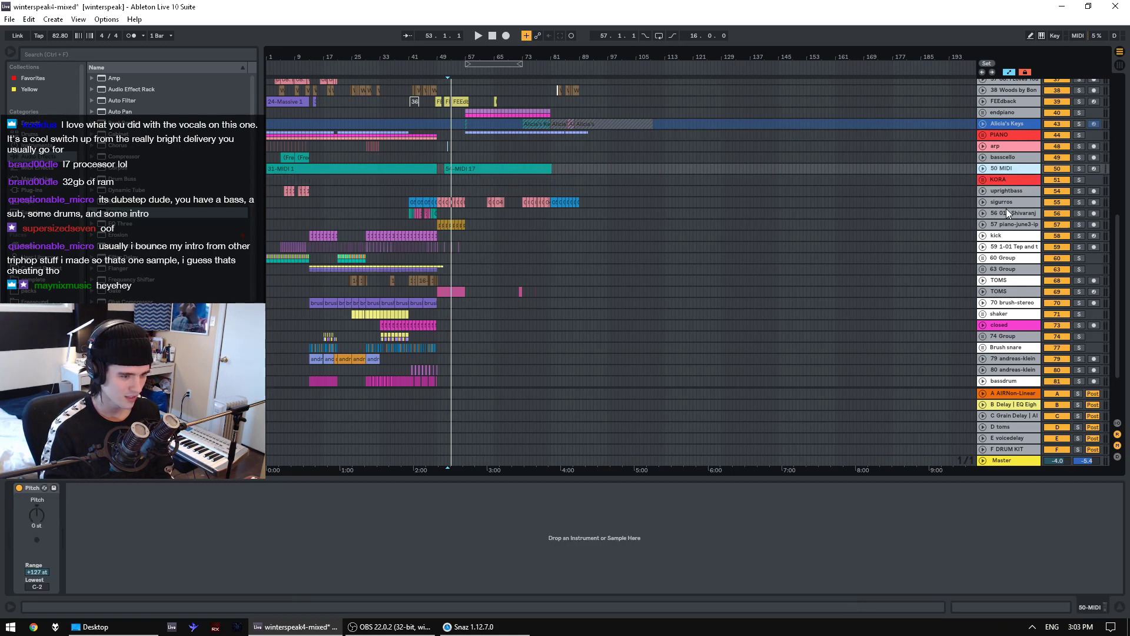
- View the arp track's devices, and unfold the PIANO group to see its tracks before collapsing it again
scroll(1006, 209, "up", 1)
key("Up")
key("Up")
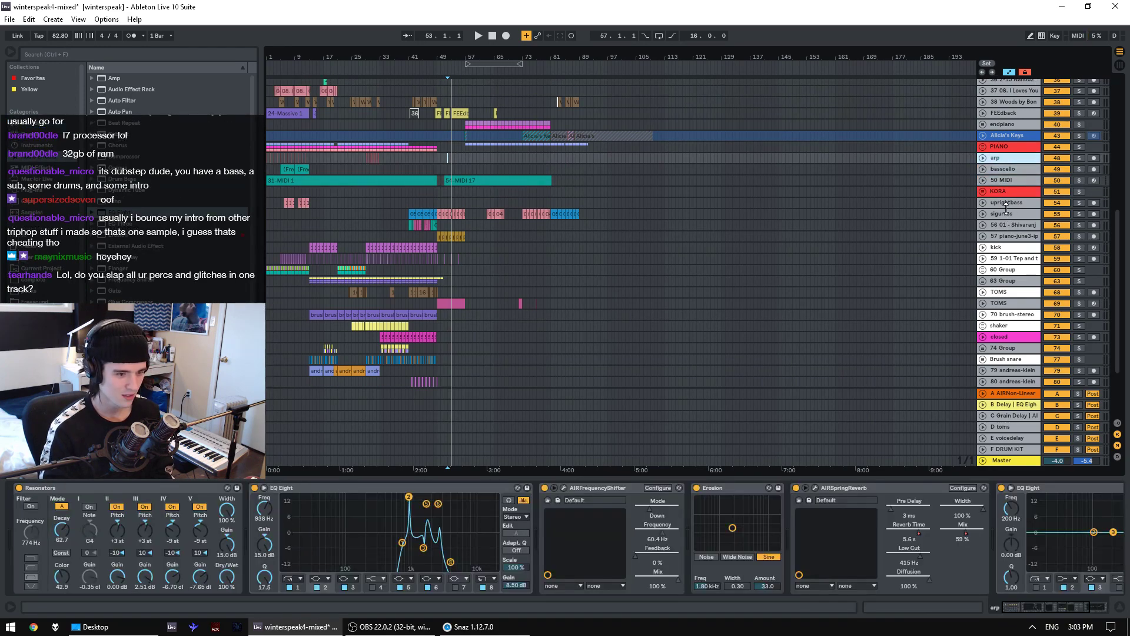
key("Up")
key("Right")
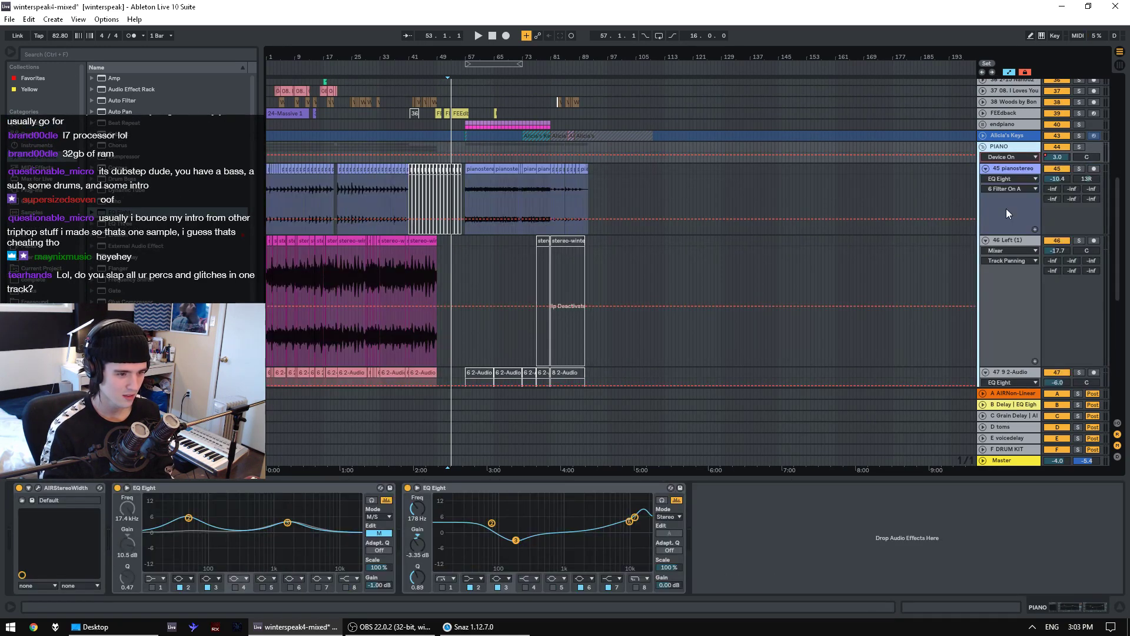
left_click(983, 147)
- Step through the device chains from the PIANO group up through FEEdback and 37 I Loves You to dreamsax
key("Up")
key("Up")
key("Up")
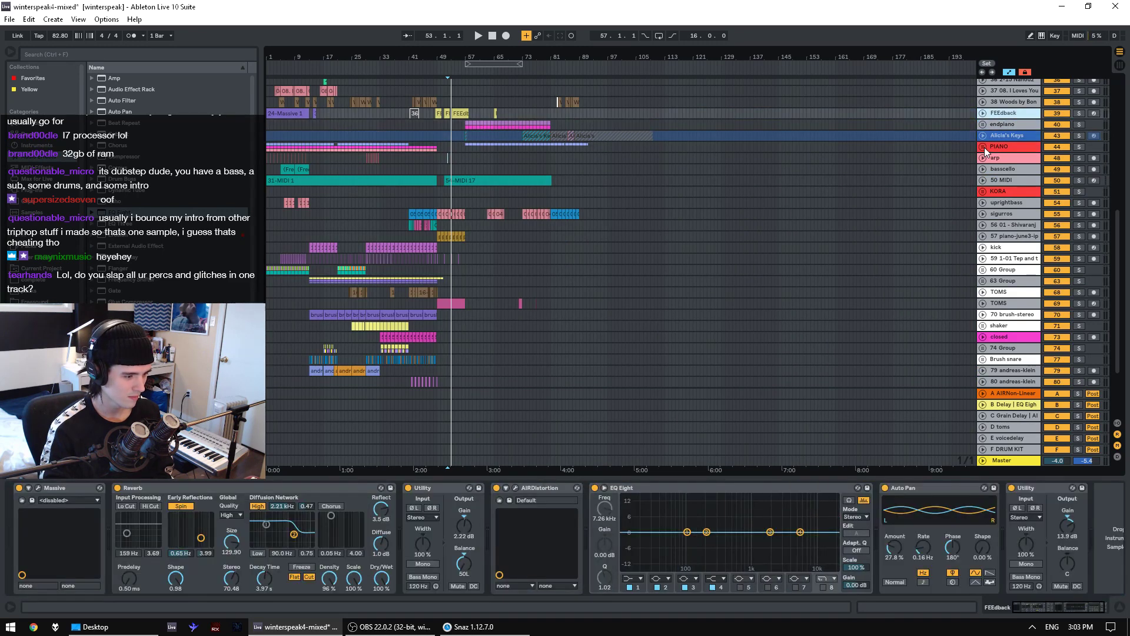
key("Up")
key("Up")
key("Up")
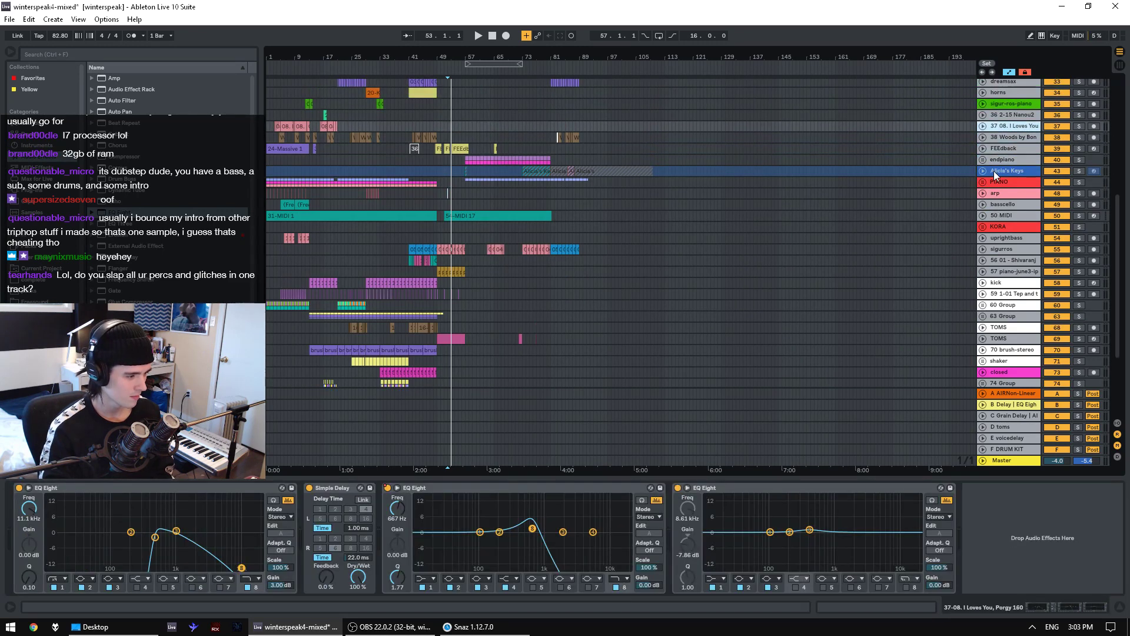
key("Up")
key("Up")
key("Up")
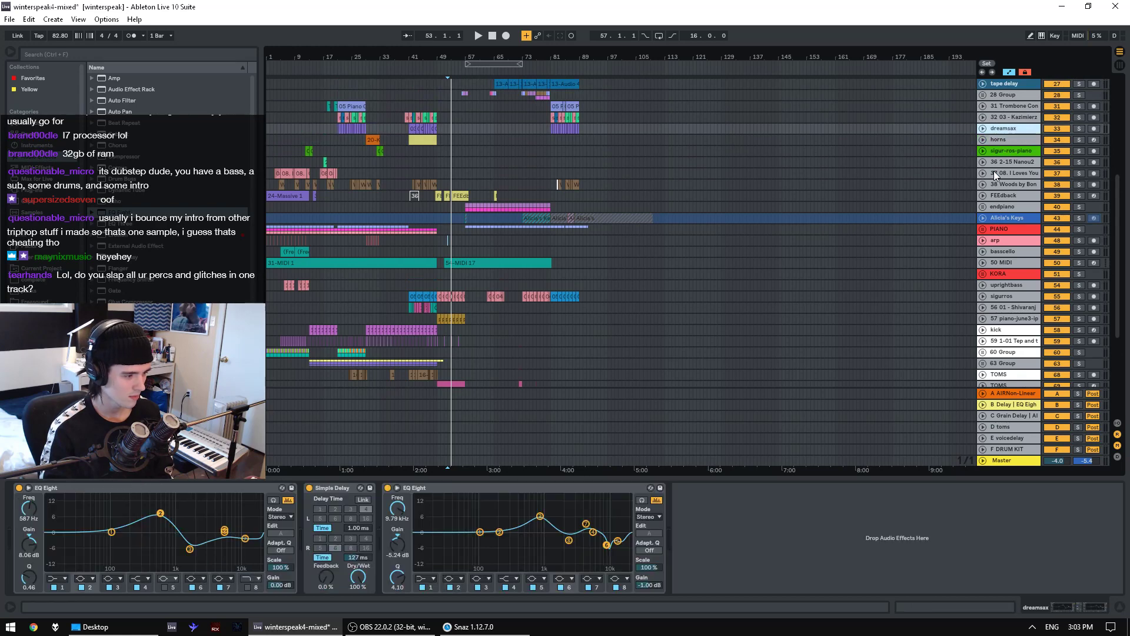
- Compare the devices on the horns and dreamsax tracks, continuing up to 28 Group
key("Down")
key("Up")
scroll(994, 171, "up", 2)
key("Down")
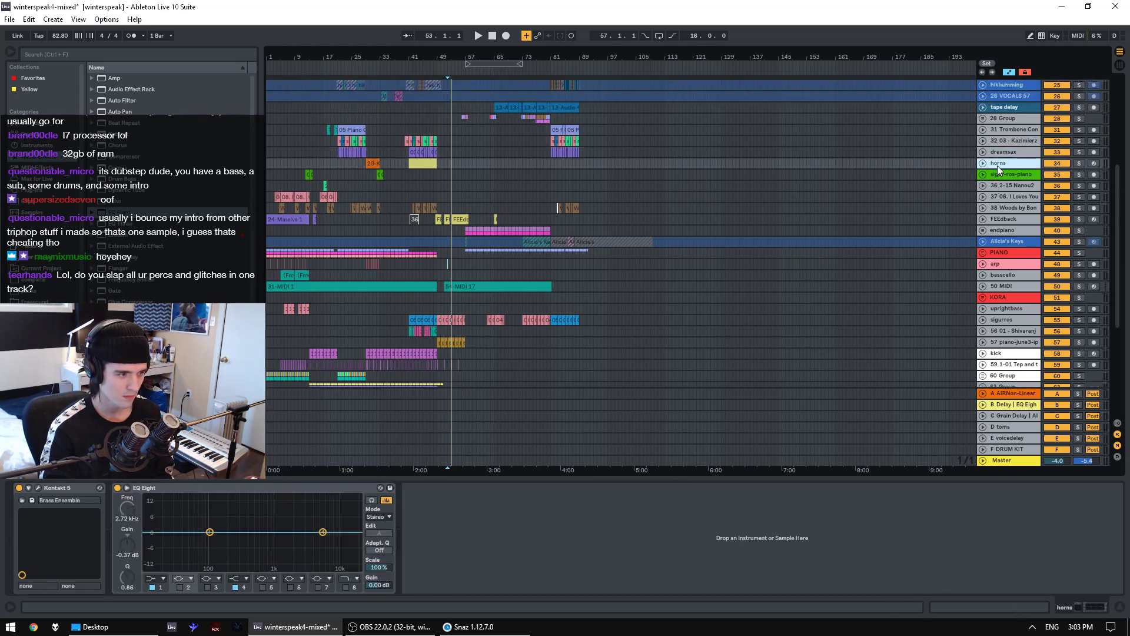
key("Up")
key("Up")
key("Up")
key("Up")
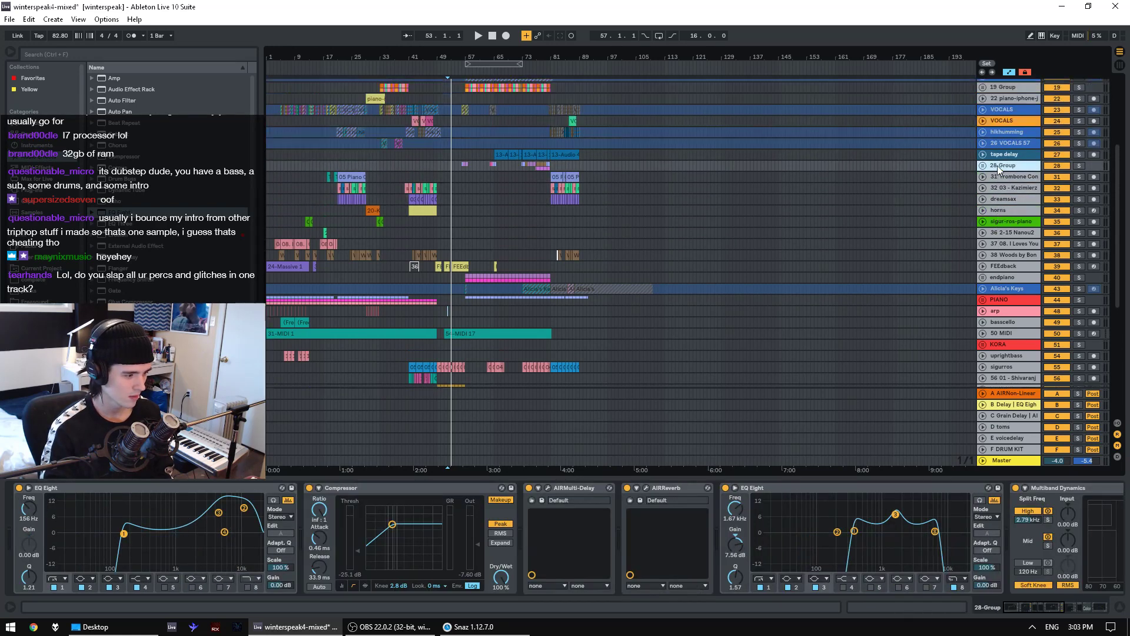
- Inspect the effect chains of the vocal tracks from 26 VOCALS 57 up to track 23 VOCALS
scroll(1000, 176, "up", 3)
scroll(1002, 185, "up", 3)
key("Up")
key("Up")
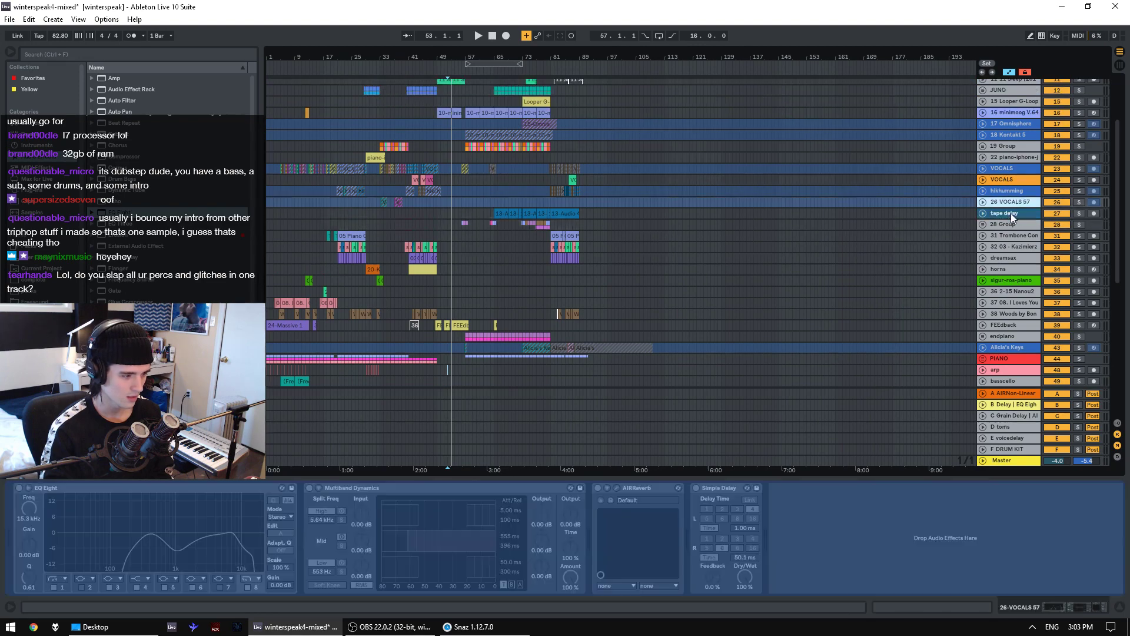
key("Up")
key("Up")
key("Up")
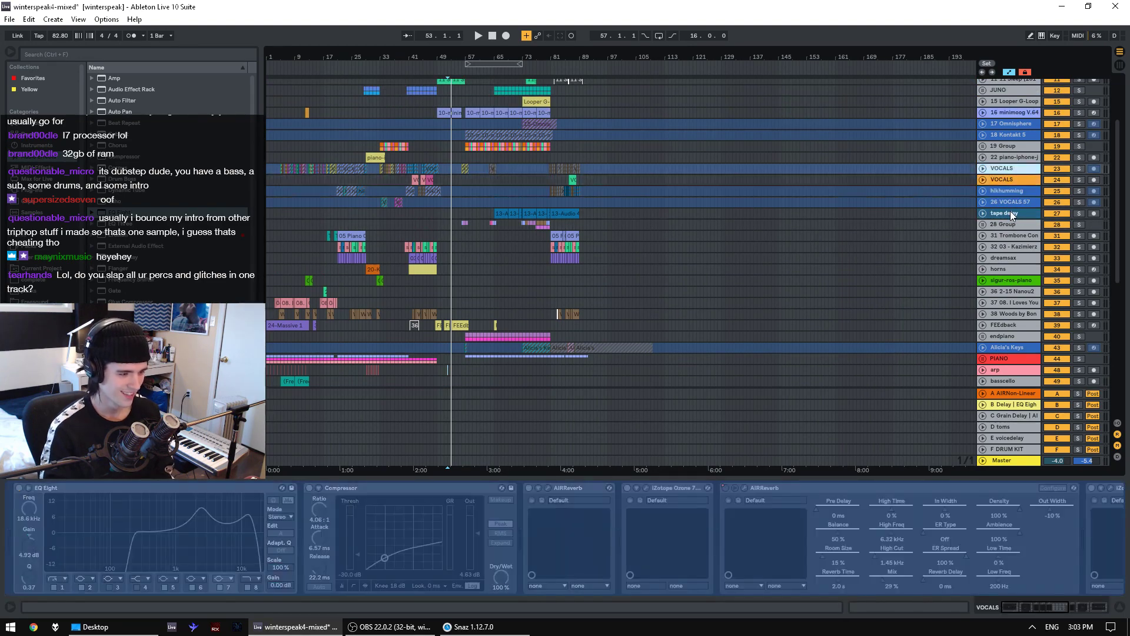
- Unfold 19 Group to view its audio tracks, collapse it, and show the 18 Kontakt 5 track's devices
key("Up")
key("Up")
key("Right")
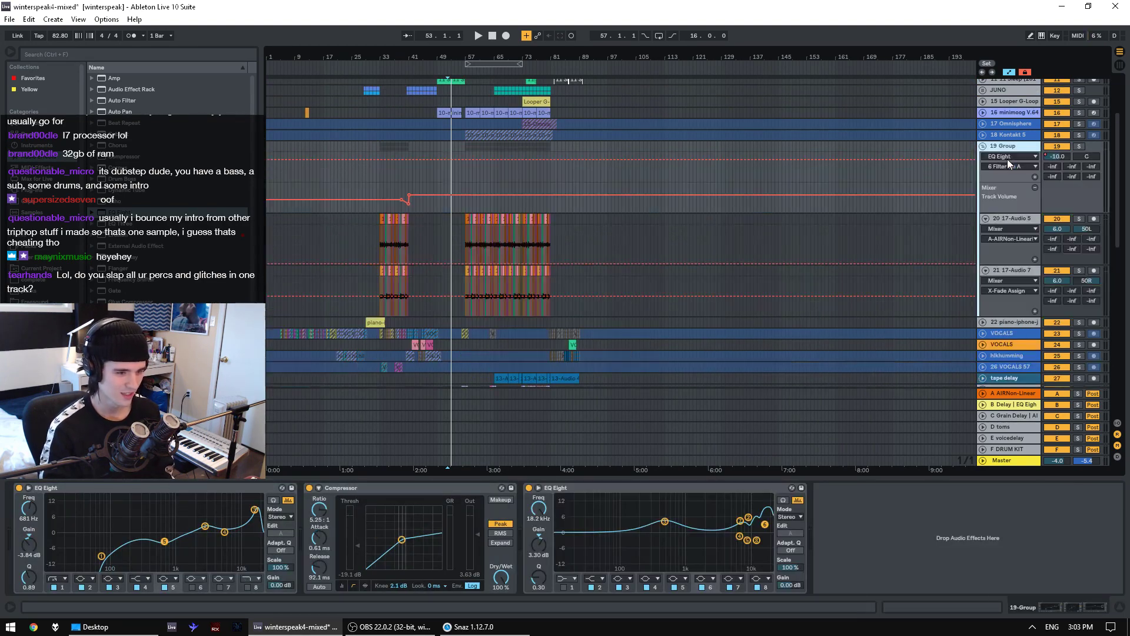
key("a")
key("Left")
key("Up")
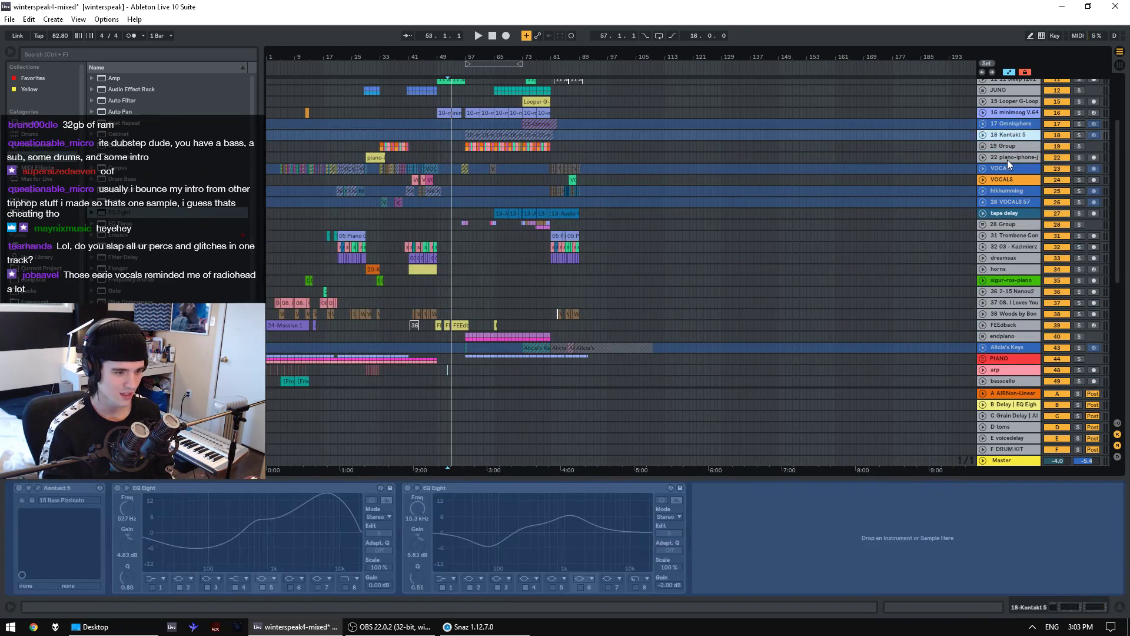
- Try to freeze the 16 minimoog V.64 track and look along its device chain
key("Up")
key("Up")
scroll(1010, 151, "up", 2)
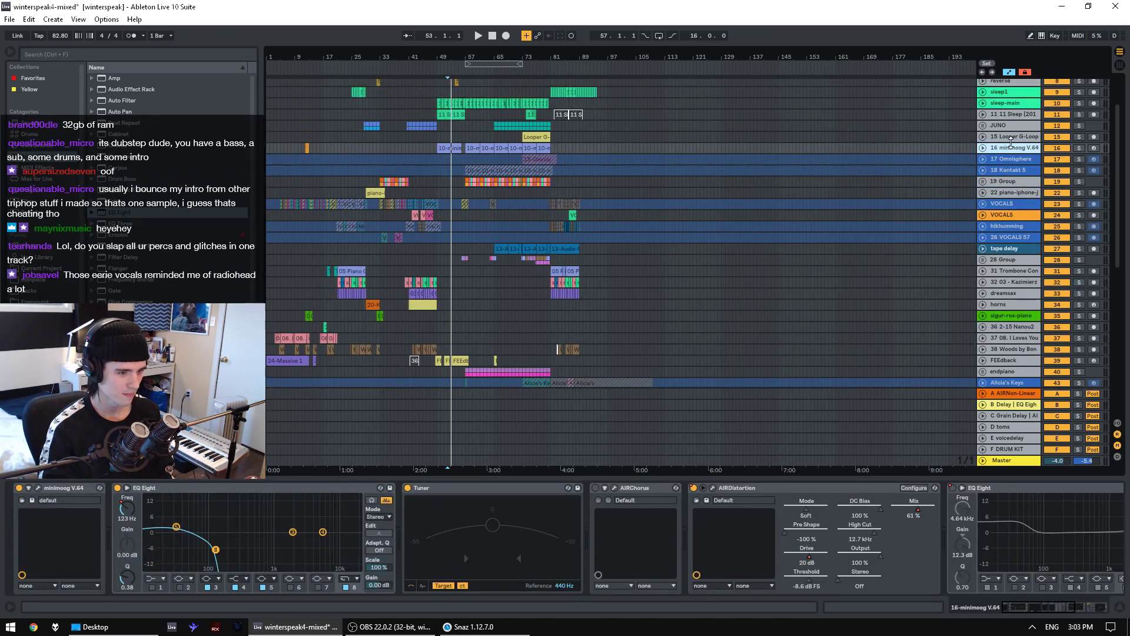
right_click(1012, 155)
left_click(927, 219)
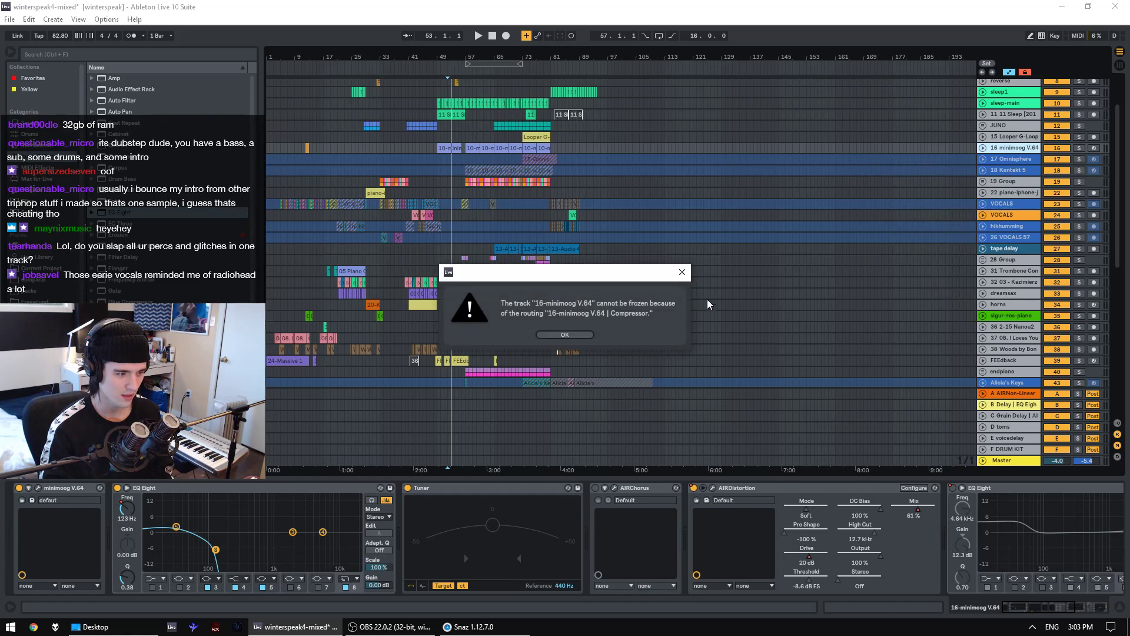
left_click(564, 335)
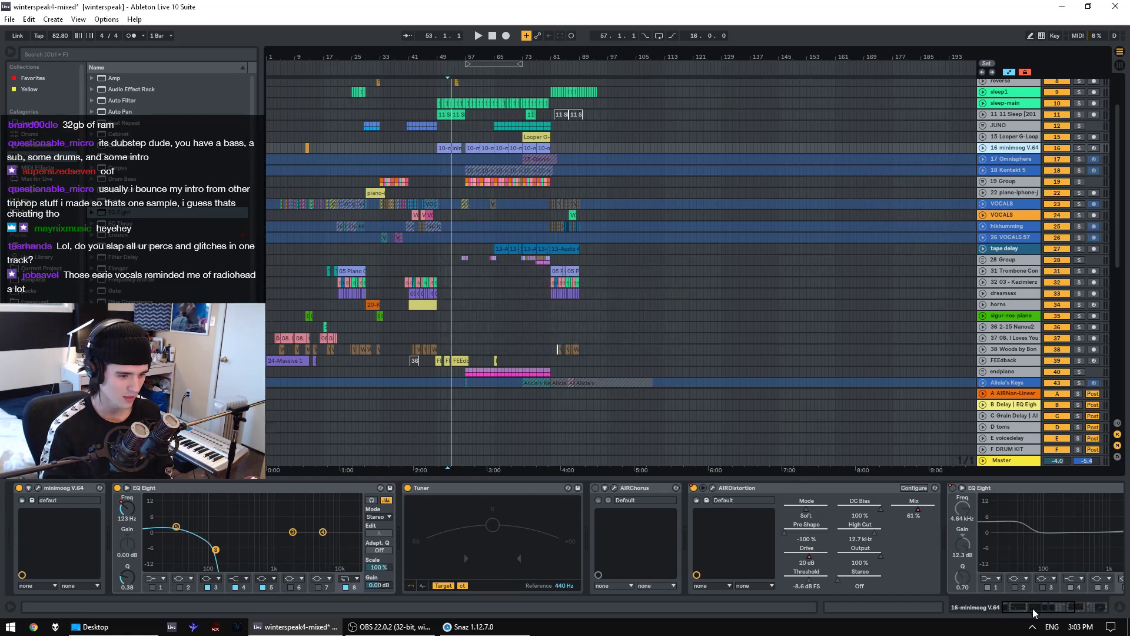
left_click_drag(1043, 612, 1000, 574)
- Step through the device chains from the 15 Looper track up to the STRUCTURE track
scroll(1028, 194, "up", 2)
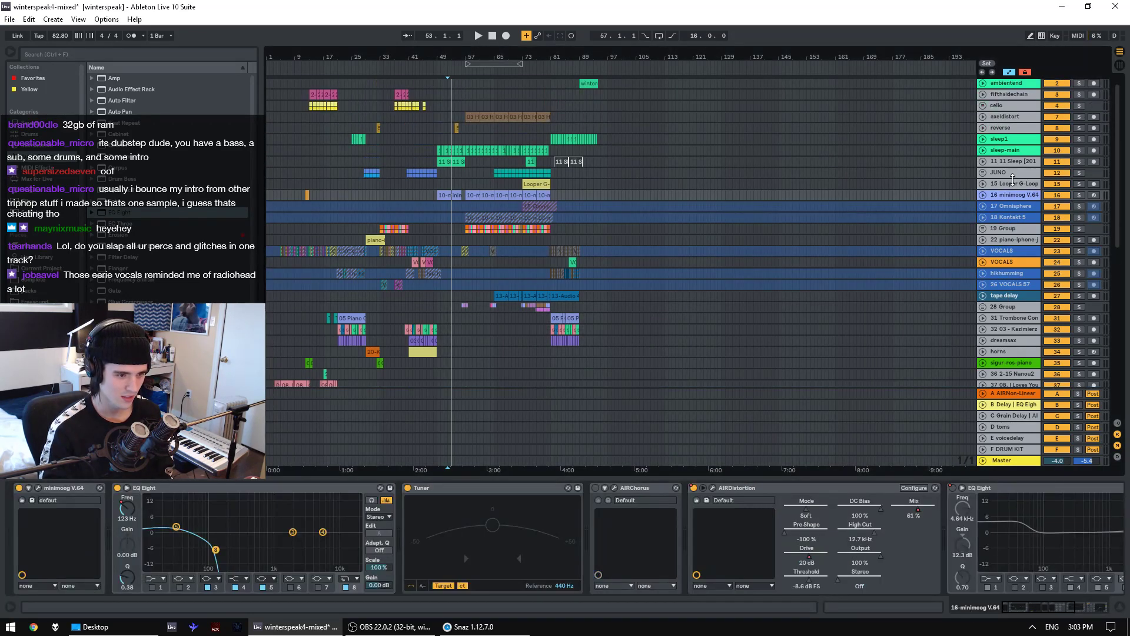
left_click(1006, 184)
key("Up")
key("Up")
key("Up")
key("Up")
key("Up")
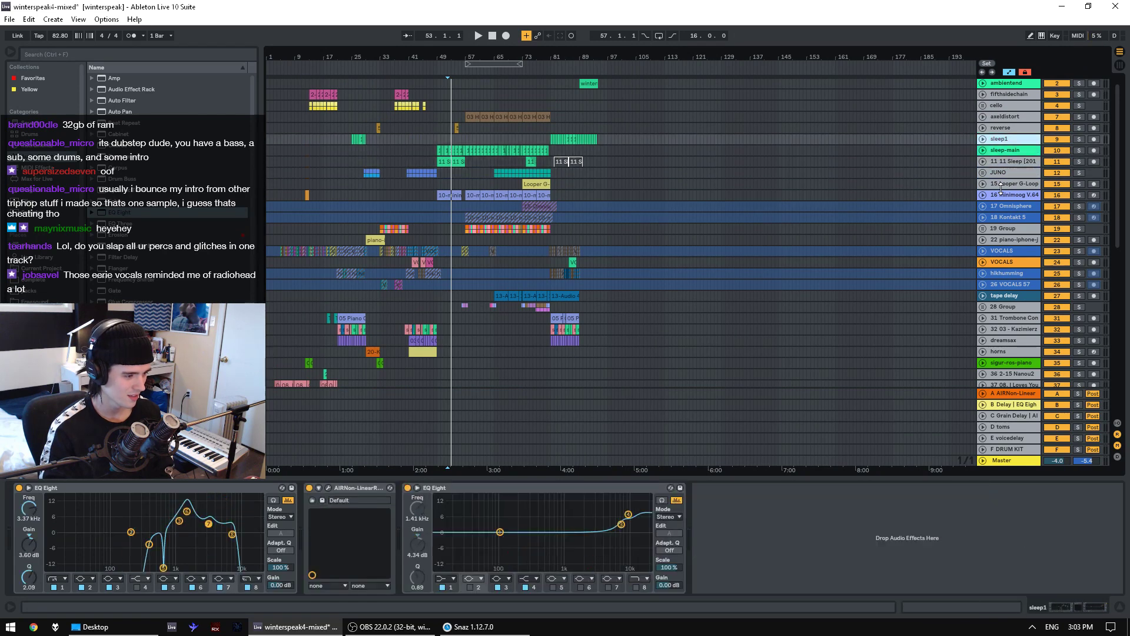
key("Up")
key("Up")
key("Up")
key("Up")
key("Up")
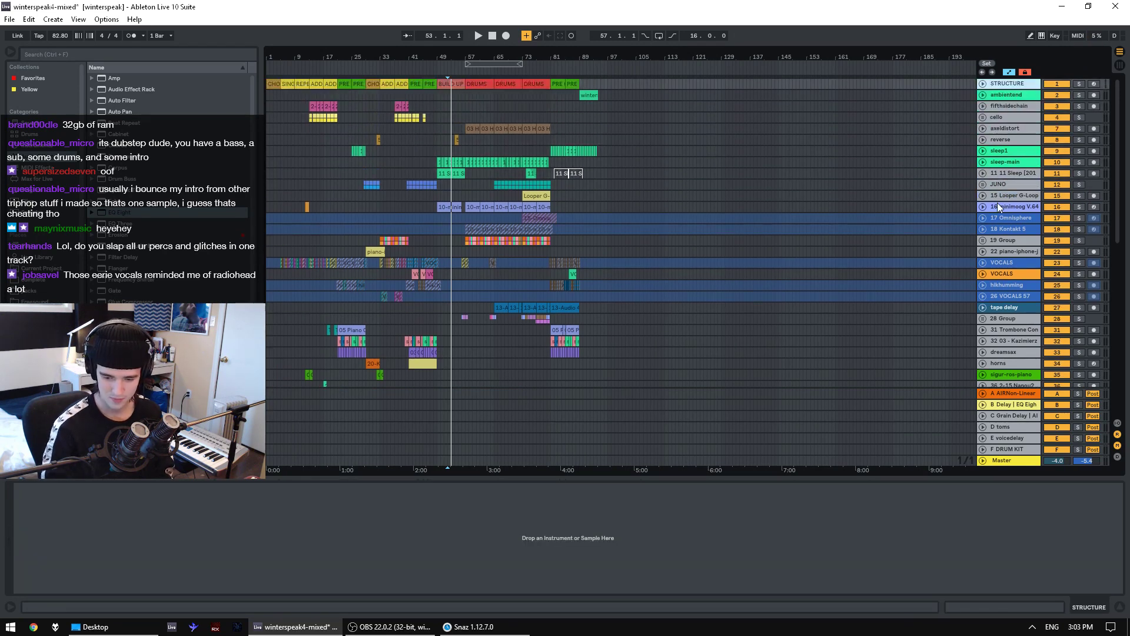
- Review the device chains from the 96 Cymbal track up to Brush snare, unfolding 84 Group on the way
left_click_drag(1122, 161, 1122, 348)
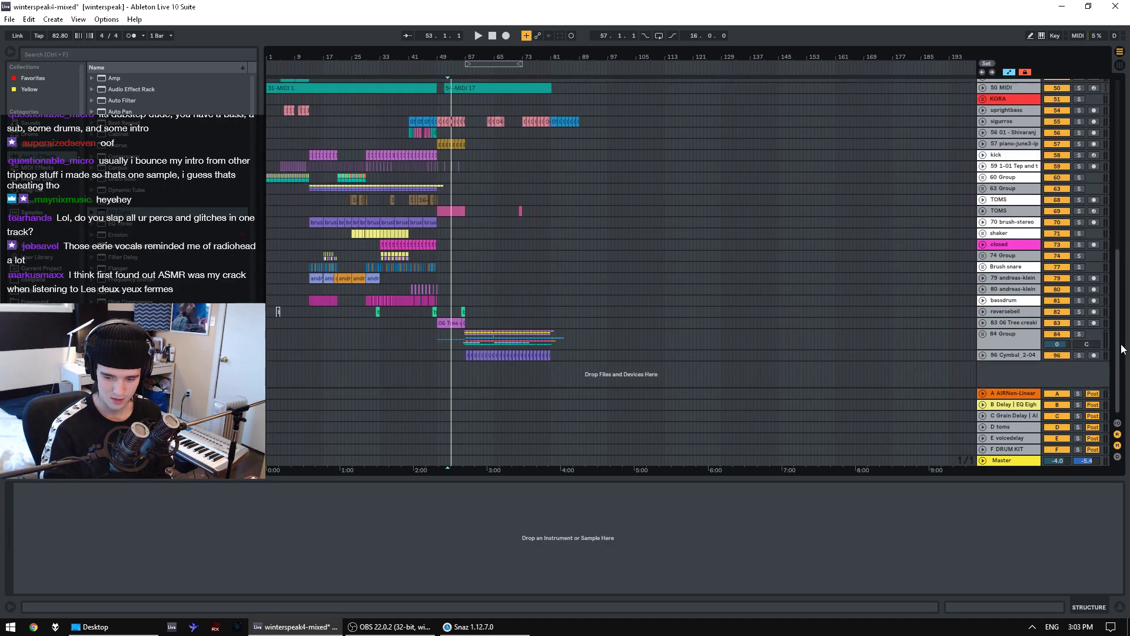
left_click(1015, 353)
left_click(1015, 356)
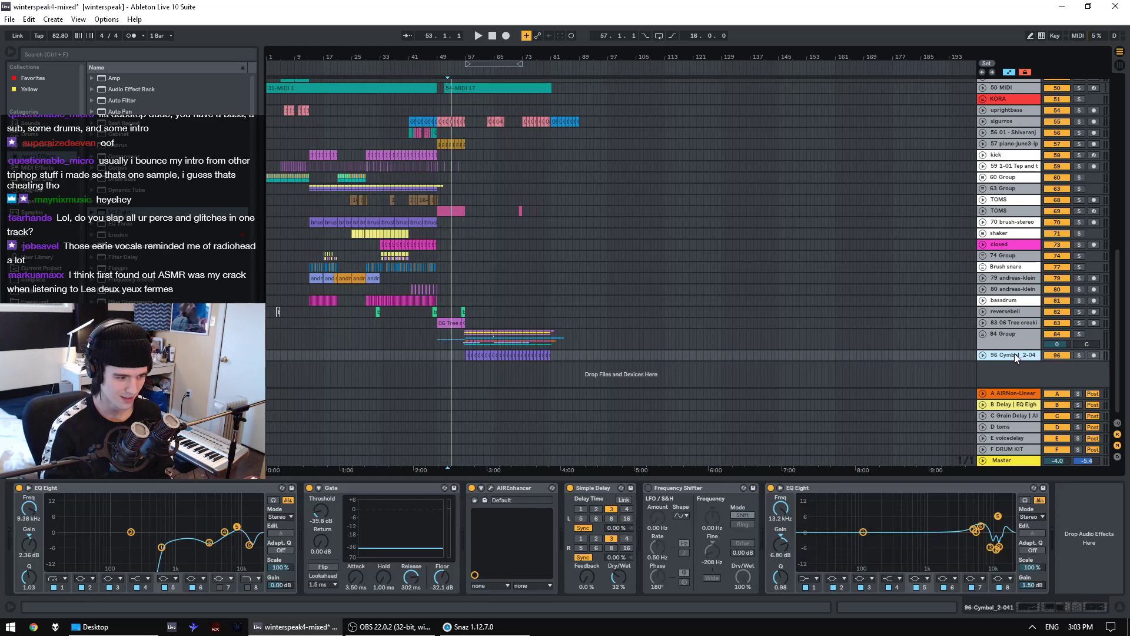
key("Up")
key("Right")
key("Up")
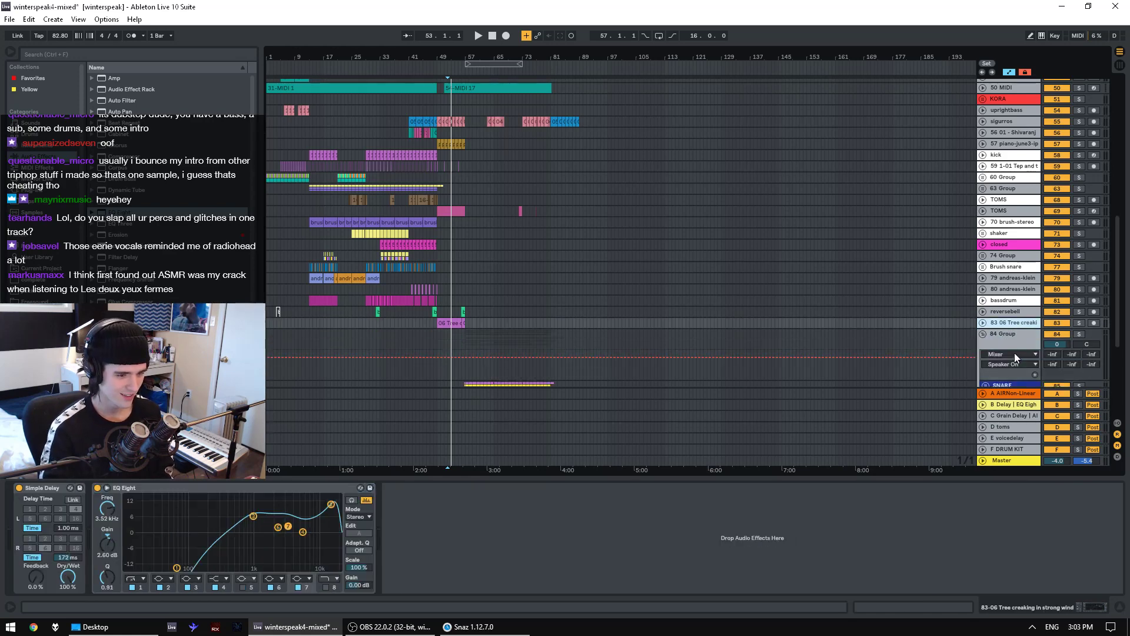
key("Up")
key("Up")
key("Up")
key("Up")
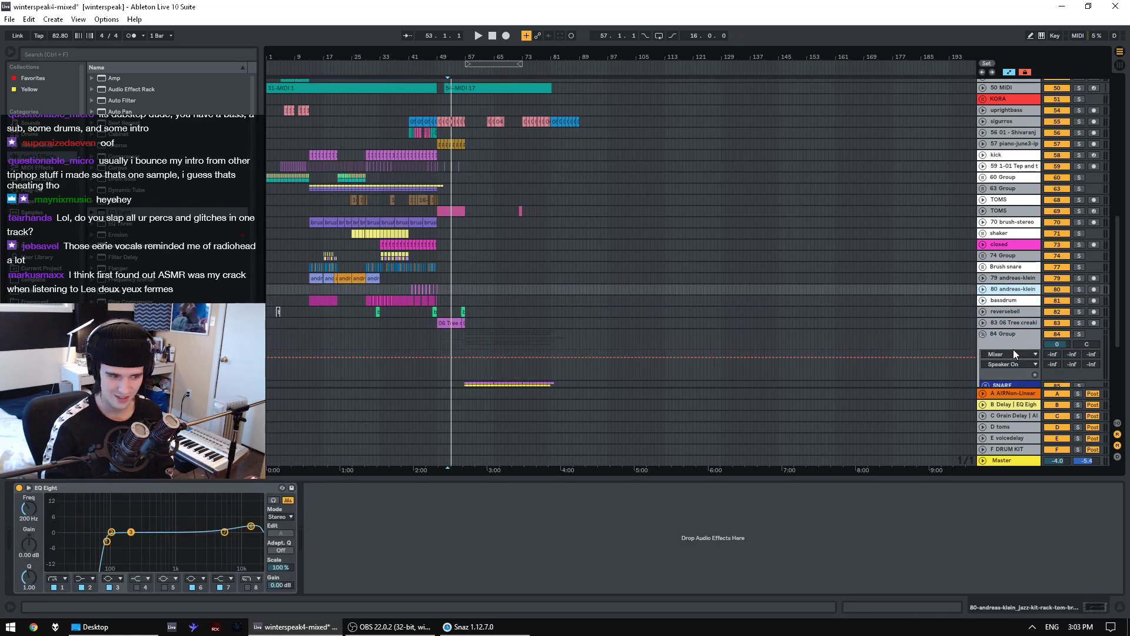
key("Up")
key("Up")
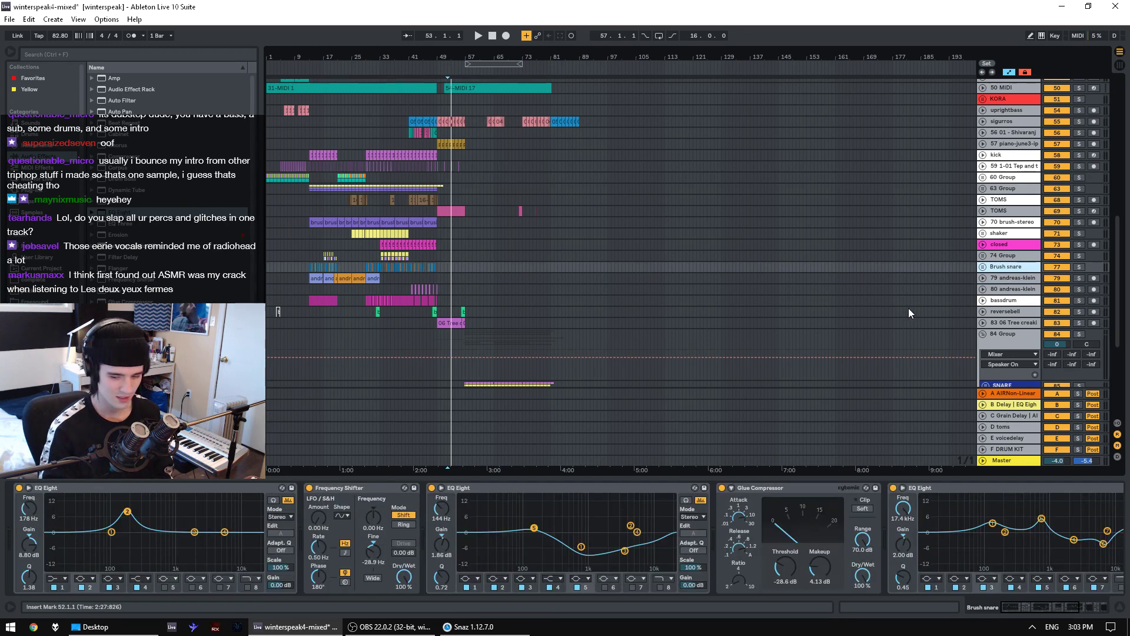
left_click(1014, 290)
left_click(1005, 281)
key("u")
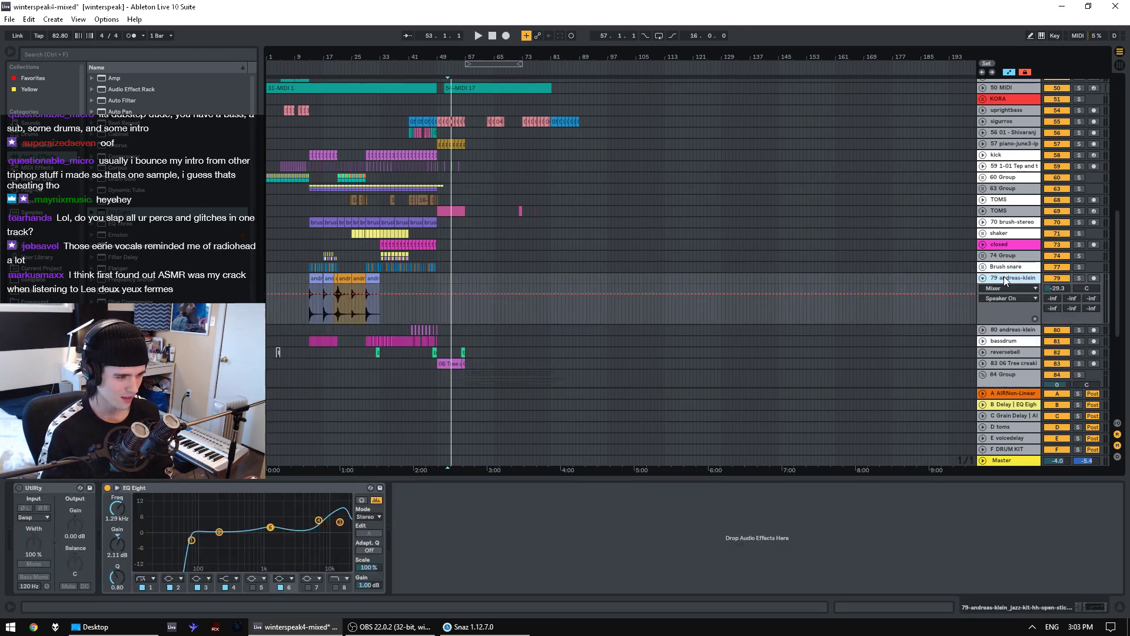
key("Up")
key("Up")
key("Down")
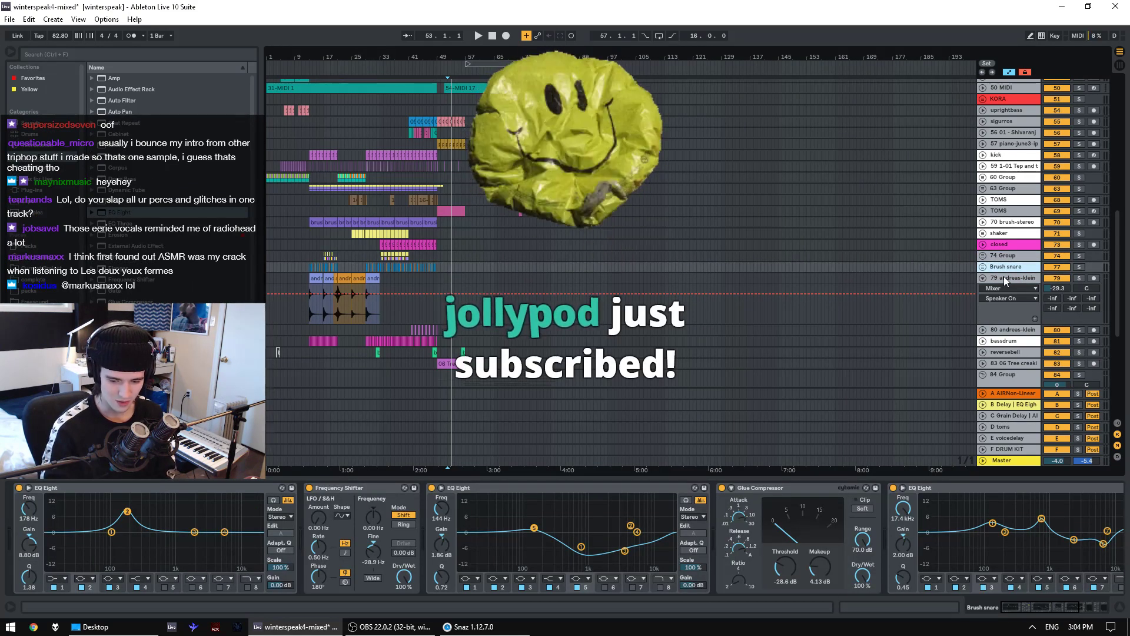
- Continue through the percussion device chains from Brush snare up to 60 Group, unfolding 63 Group and 60 Group
key("Up")
key("Up")
key("Up")
key("Up")
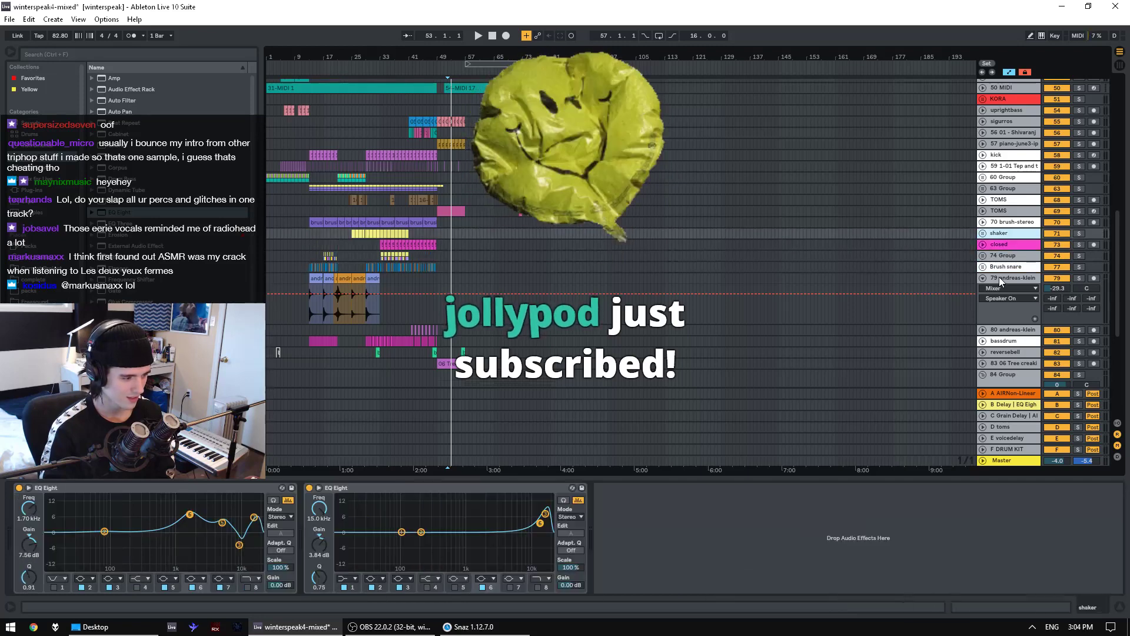
key("Up")
key("Up")
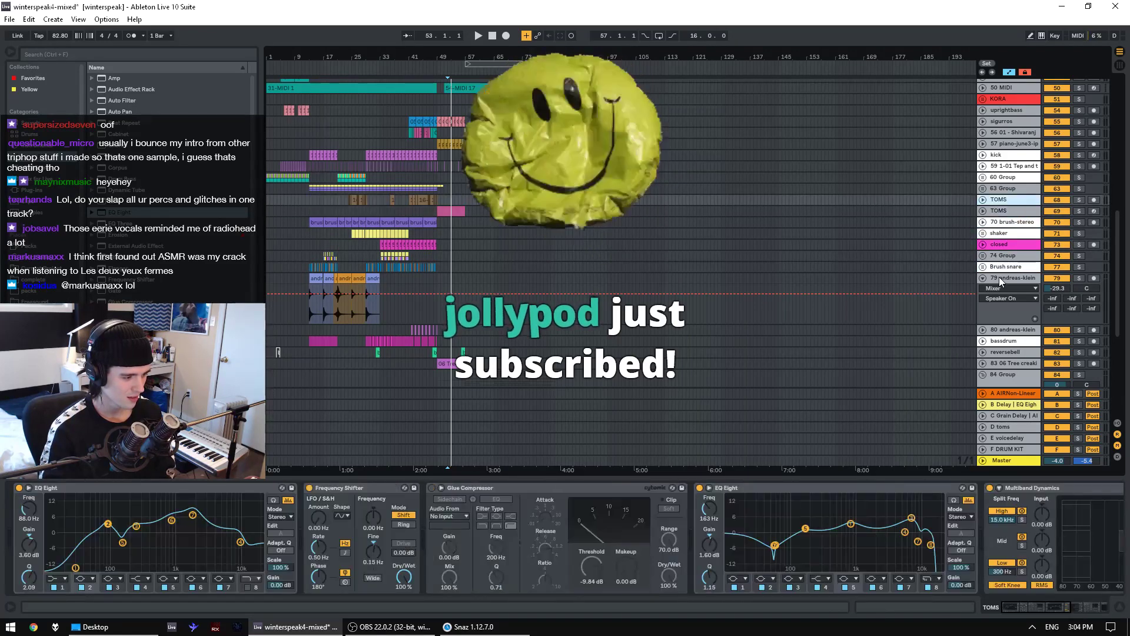
key("Up")
key("Right")
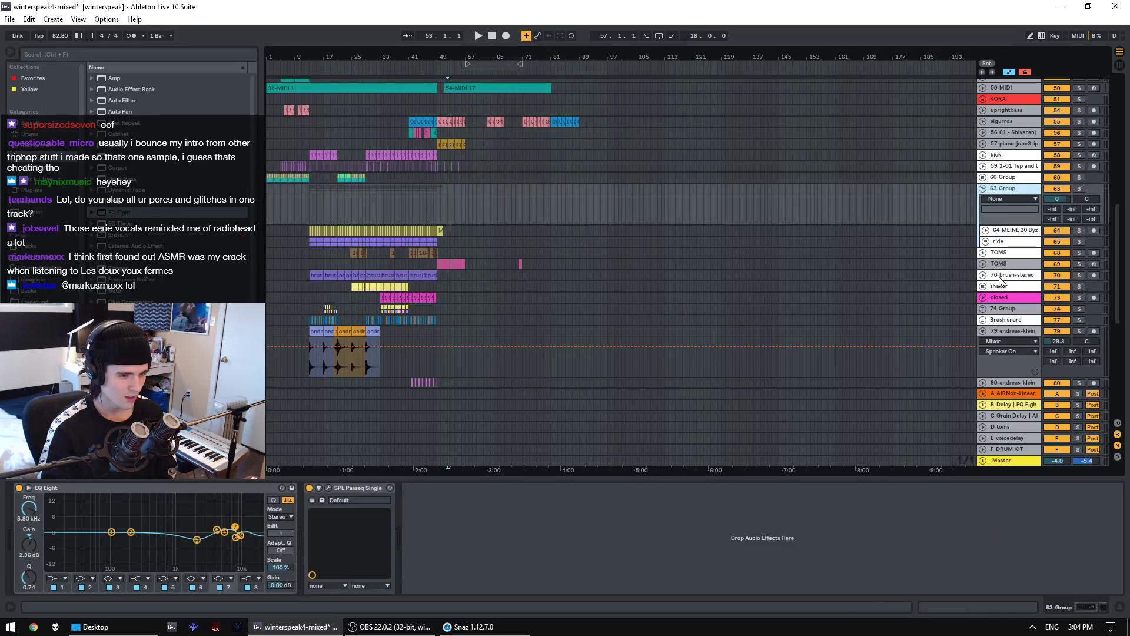
key("Up")
key("Right")
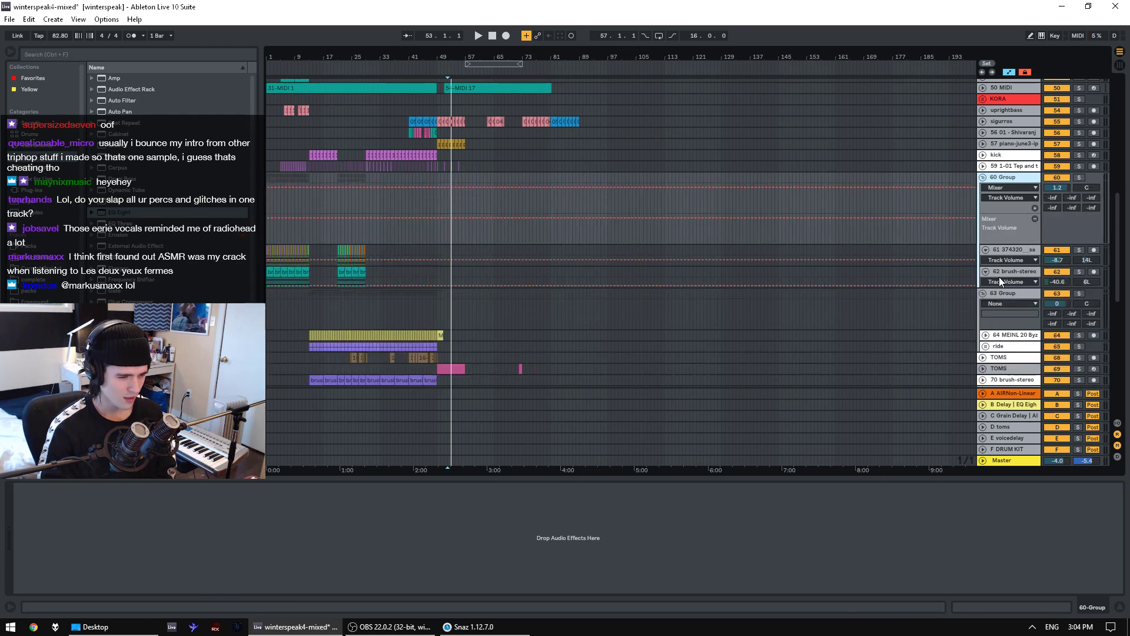
- View the effects on the 59 1-01 Tep track and on the KORA group
key("Up")
key("Up")
key("Down")
scroll(891, 178, "up", 2)
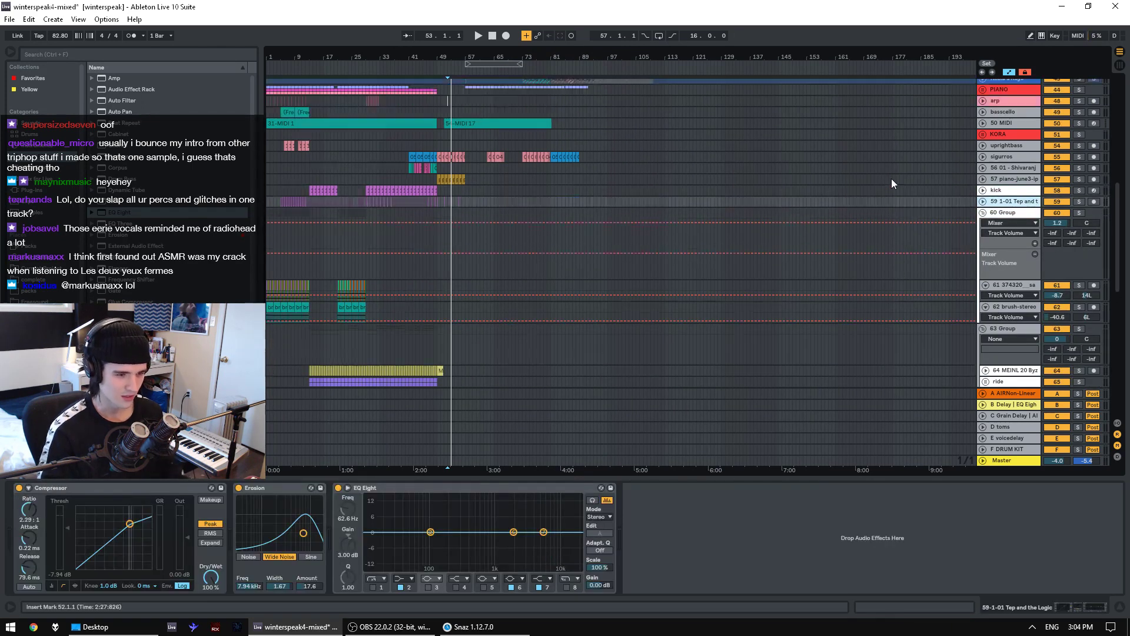
scroll(891, 178, "up", 2)
left_click(1004, 169)
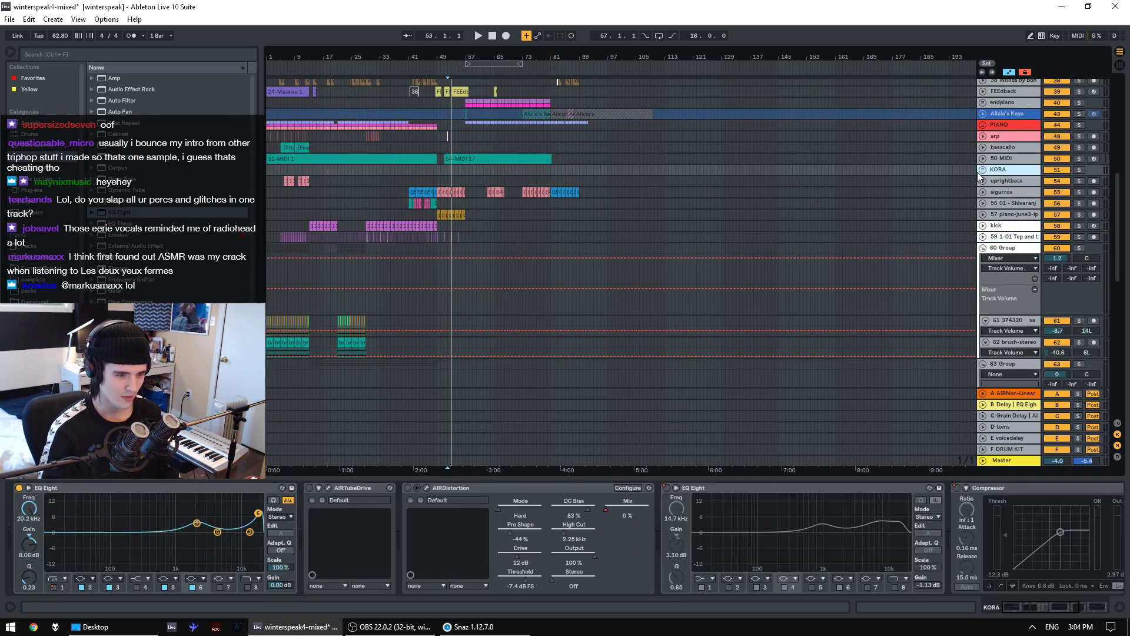
- Unfold the KORA group, hide the automation lanes, and compare the devices on kora and cello pizz
left_click(983, 171)
key("a")
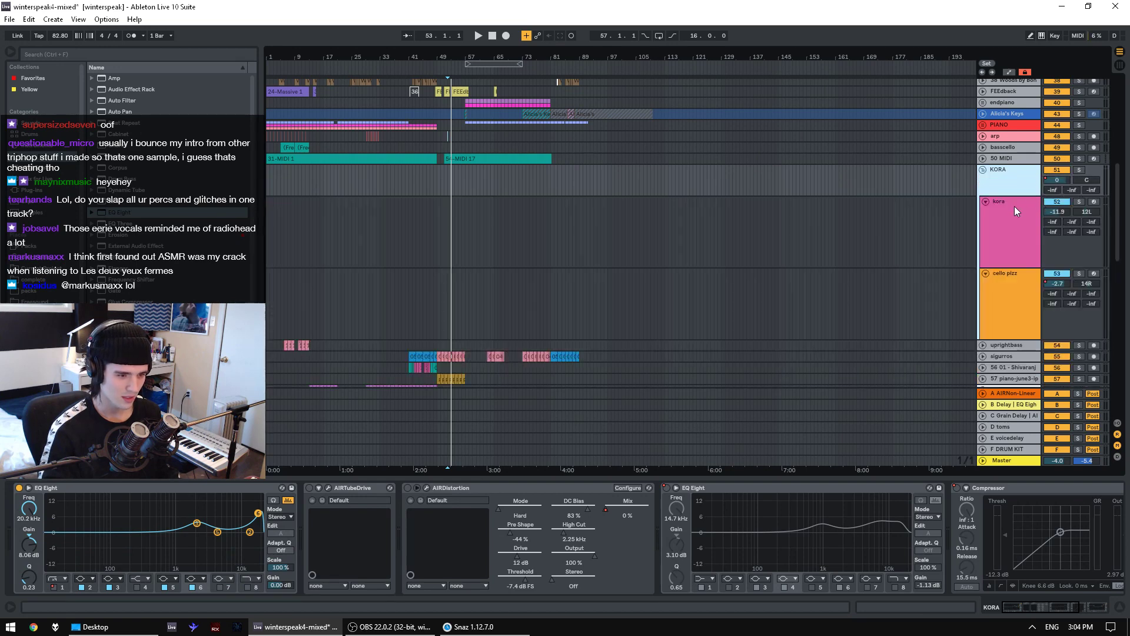
left_click(1009, 227)
left_click(1011, 298)
left_click(1019, 245)
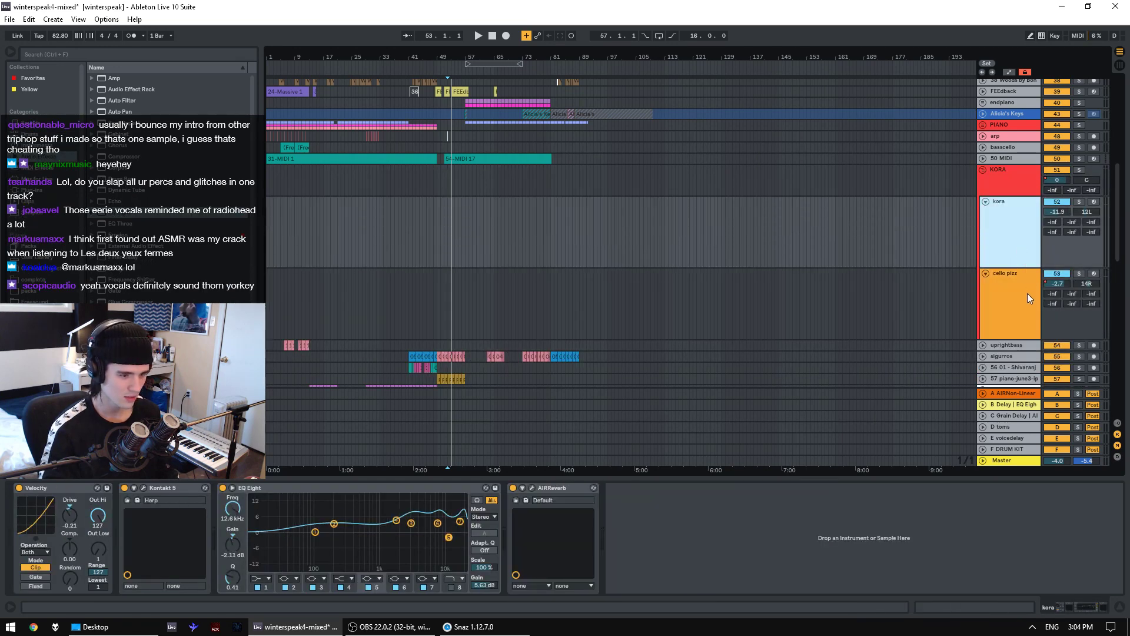
- Try to freeze the kora and cello pizz tracks together
left_click(1026, 294)
scroll(1027, 291, "down", 2)
right_click(1008, 227)
left_click(906, 257)
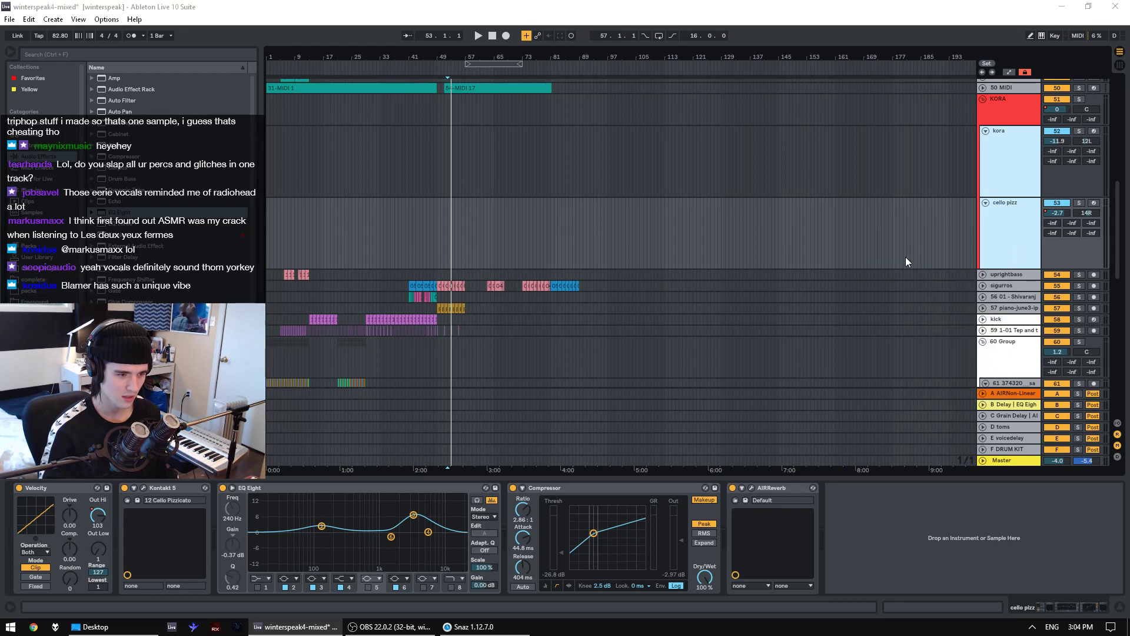
left_click(565, 336)
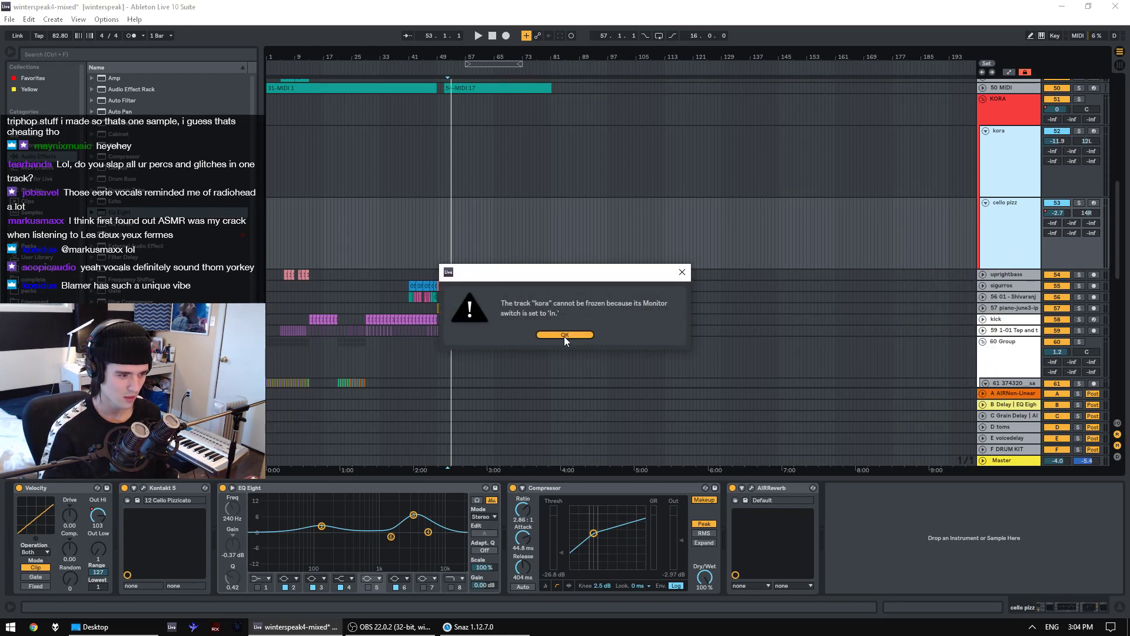
- Show the tracks' input/output settings and set monitoring to Auto on kora and cello pizz
left_click(1008, 212)
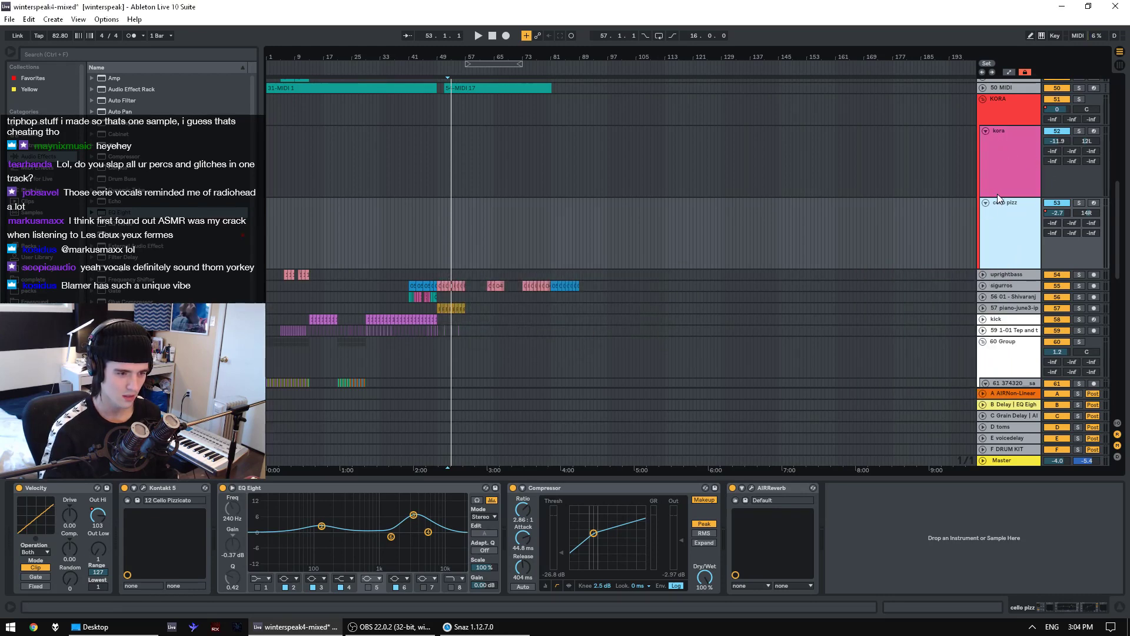
left_click(1014, 183)
left_click(1116, 423)
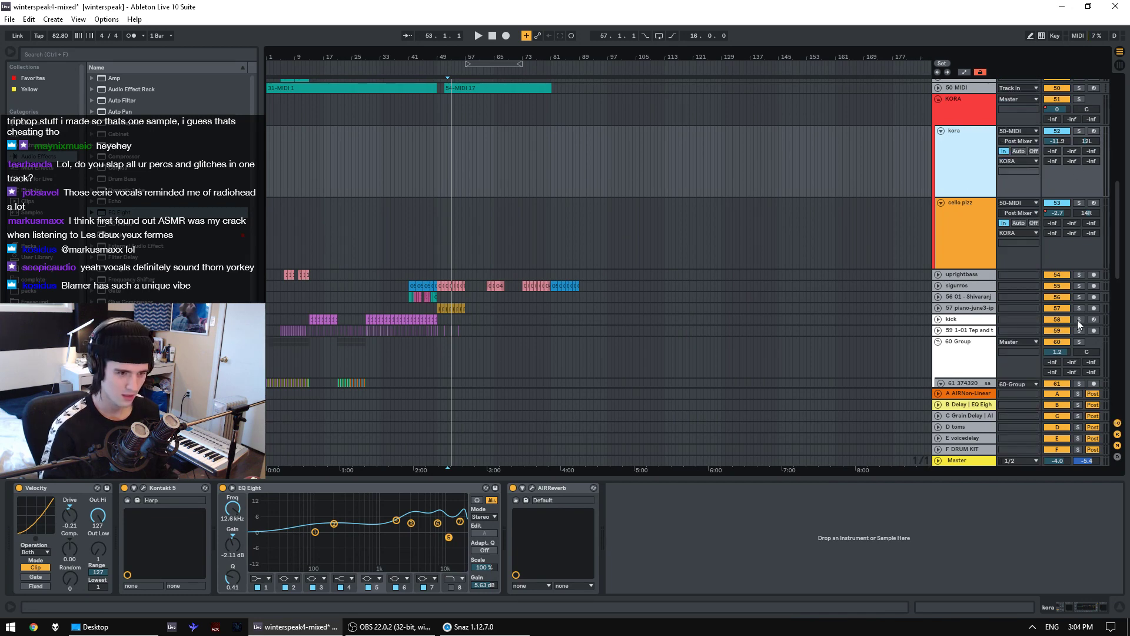
left_click(1019, 151)
left_click(1018, 223)
- Freeze the kora and cello pizz tracks together while they contain no clips
left_click(954, 222)
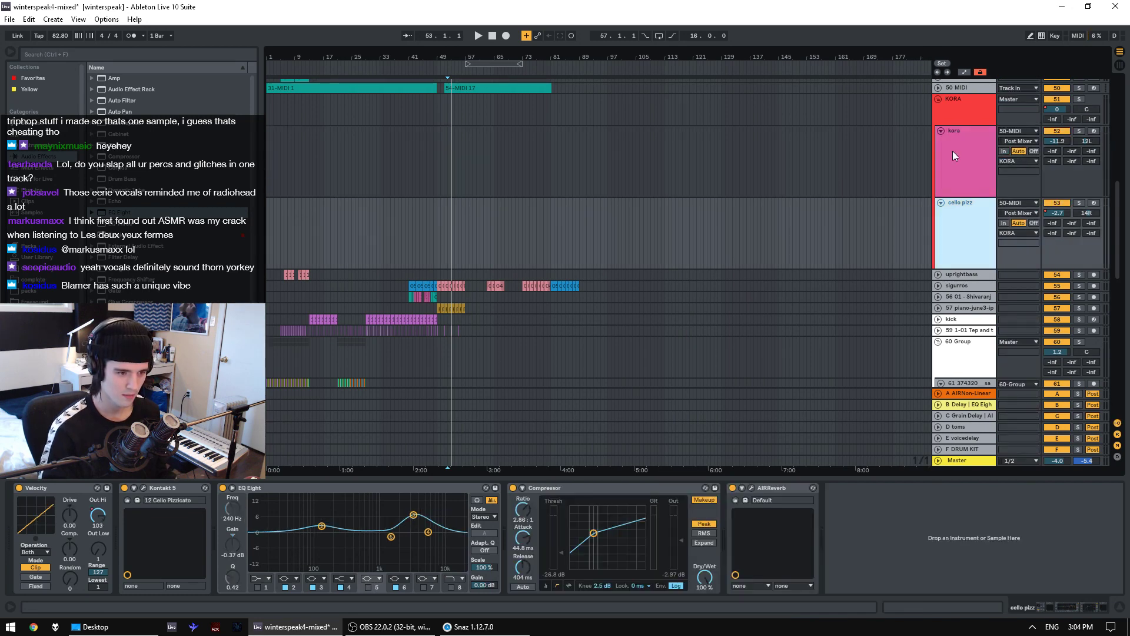
left_click(954, 155, "shift")
right_click(955, 154)
left_click(989, 182)
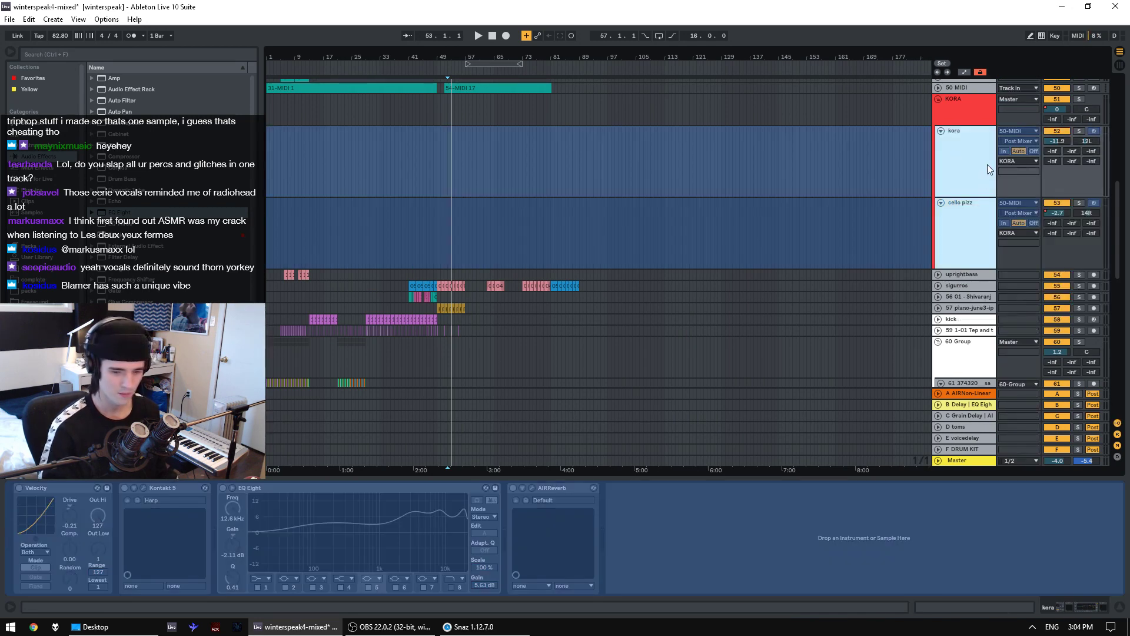
- Check the frozen kora and cello pizz tracks around bar 57, unfreeze both, and select the KORA group
left_click_drag(387, 53, 388, 48)
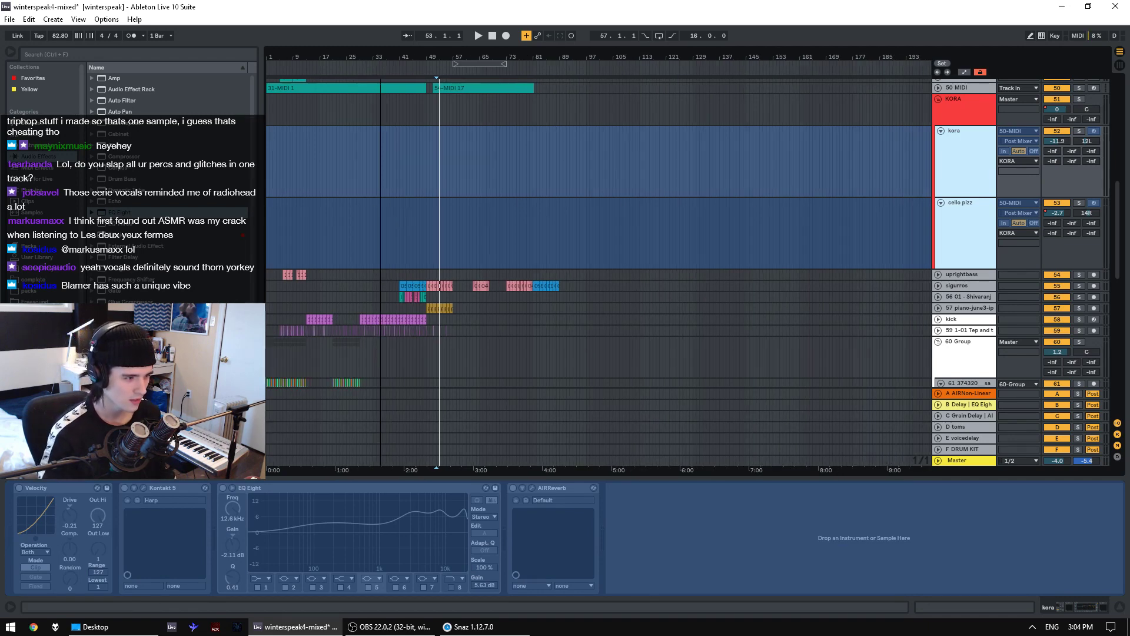
scroll(955, 215, "up", 3)
left_click(971, 212)
scroll(556, 262, "down", 5)
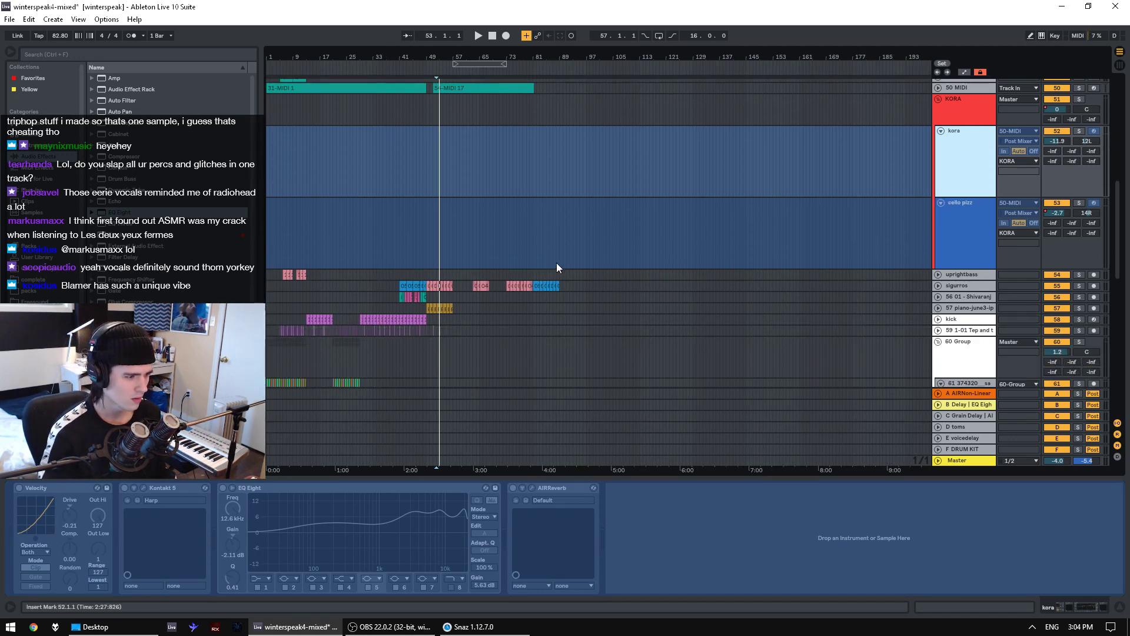
scroll(458, 242, "up", 4)
left_click(458, 242)
left_click(977, 201)
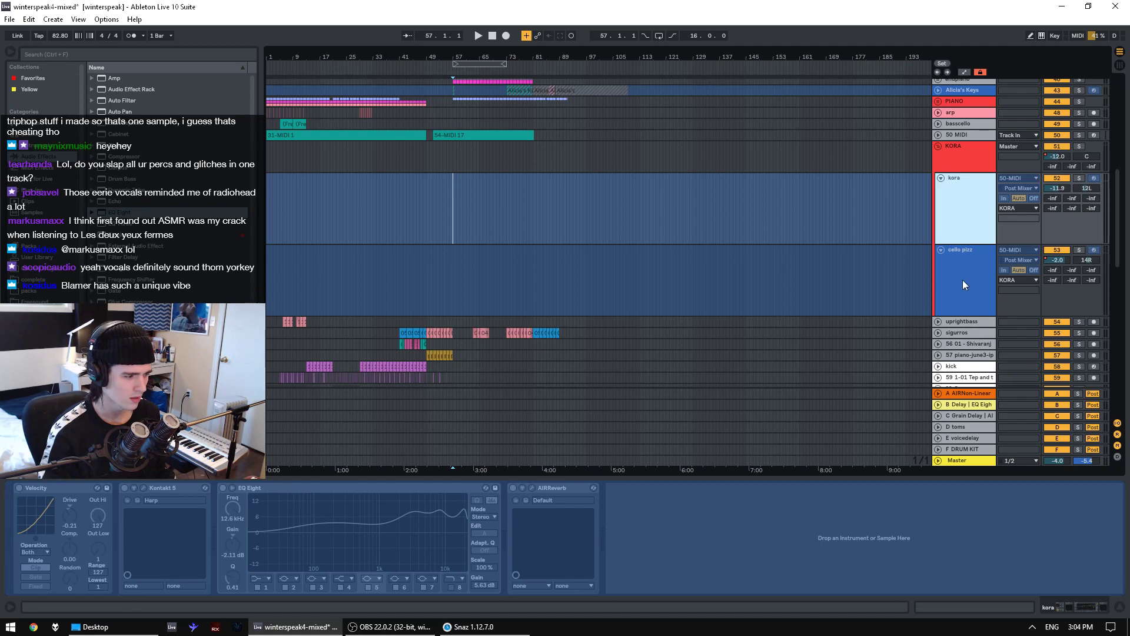
left_click(963, 280)
left_click(962, 221)
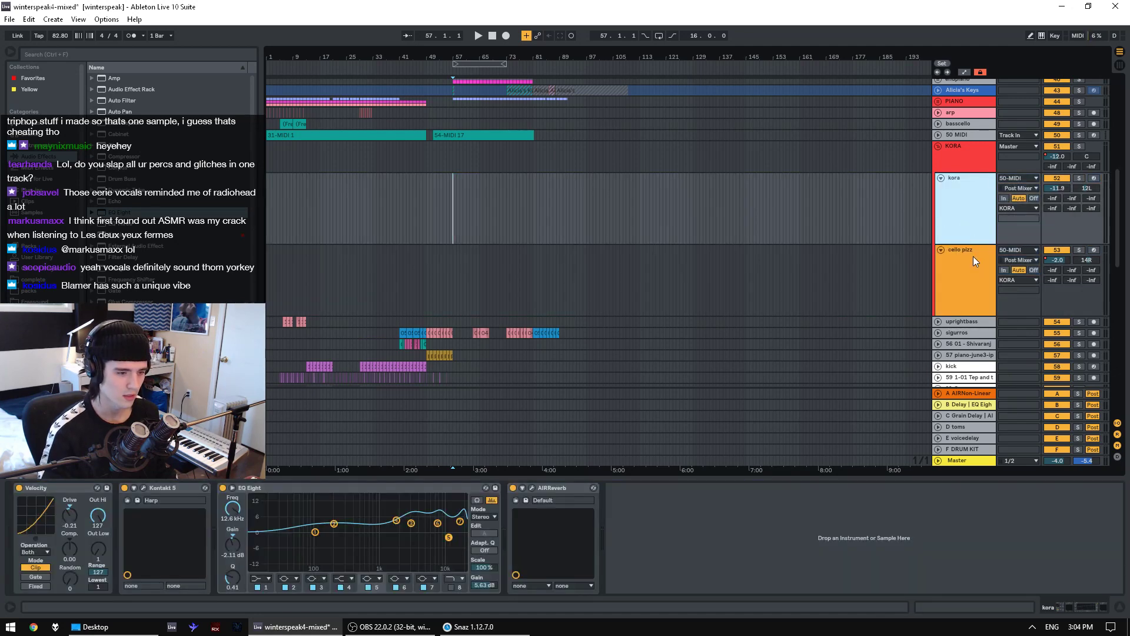
left_click(965, 153)
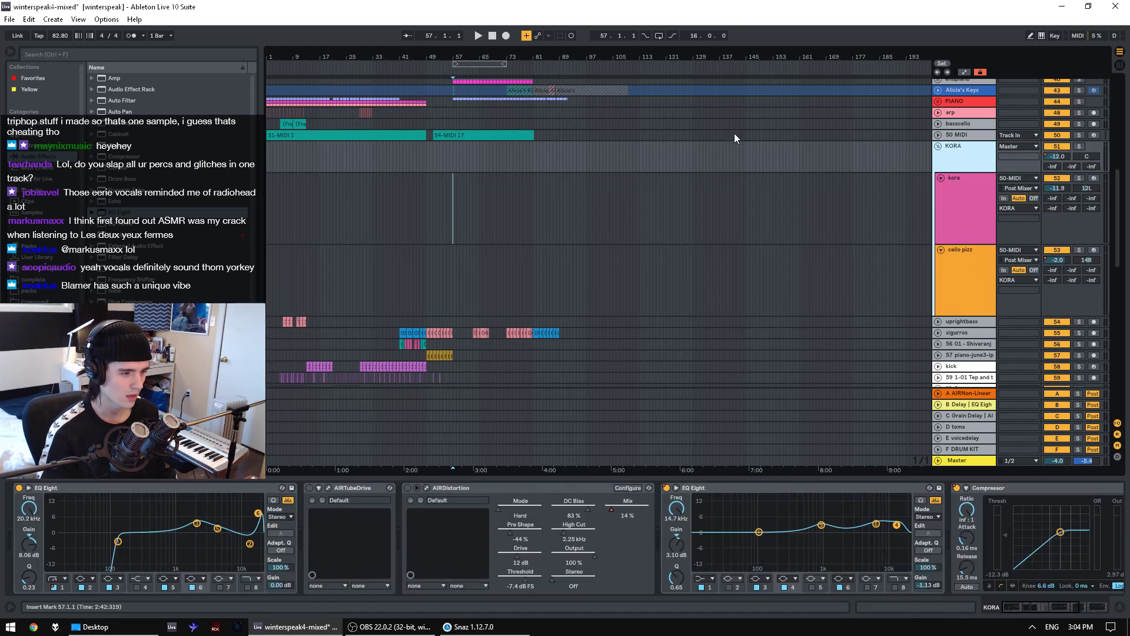
- Unfold the 50 MIDI track and copy both of its clips to the start of the kora and cello pizz tracks
left_click(938, 135)
left_click(955, 135)
left_click_drag(194, 157, 195, 157)
key("ctrl+c")
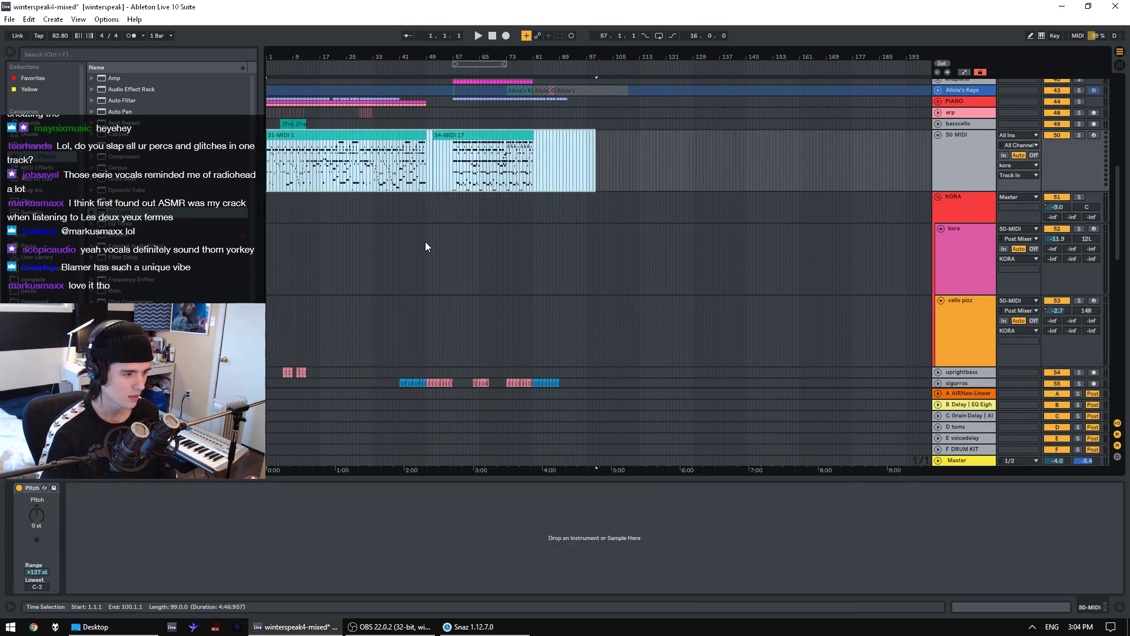
left_click_drag(425, 241, 256, 254)
key("ctrl+v")
left_click_drag(316, 318, 259, 321)
key("ctrl+v")
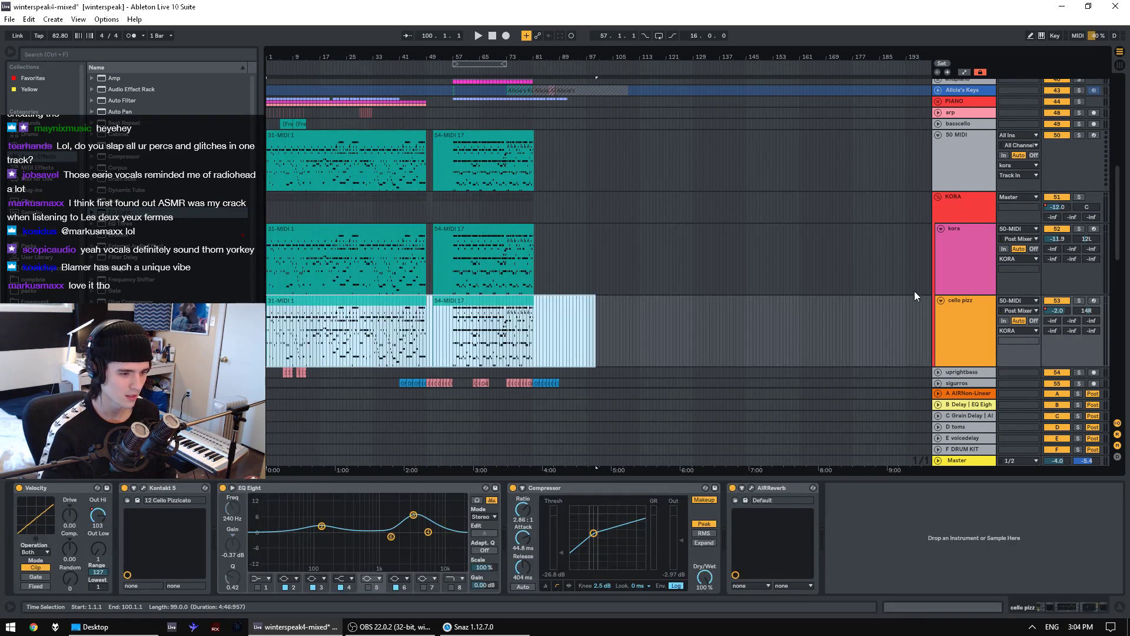
- Freeze the kora and cello pizz tracks with the pasted MIDI clips
right_click(970, 264)
left_click(1010, 294)
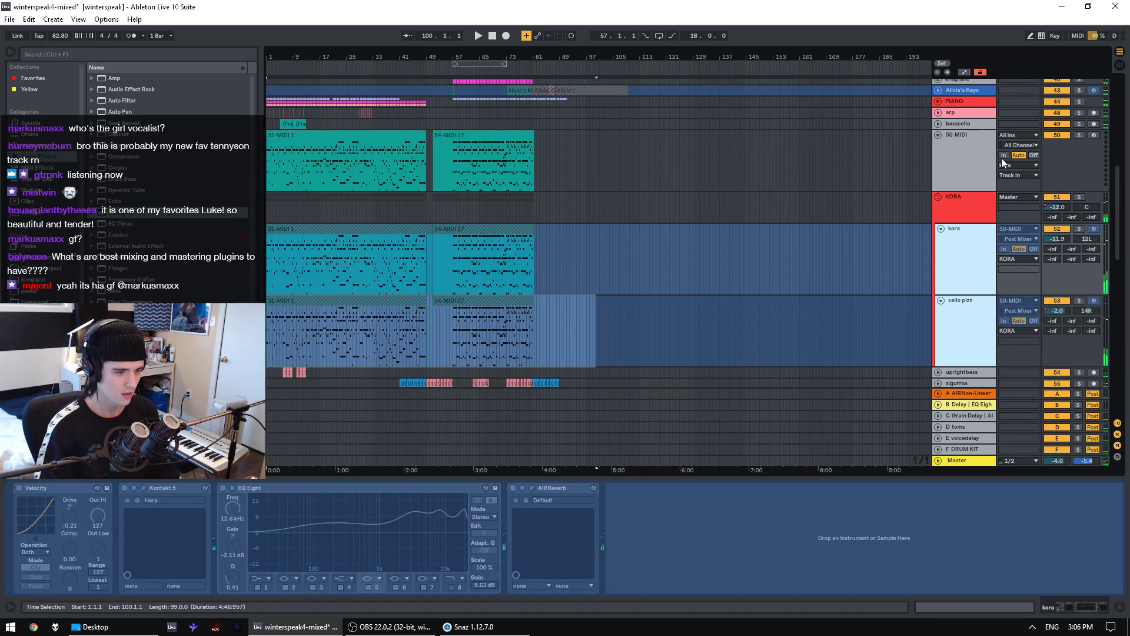
- Delete the 50 MIDI track above the KORA group
scroll(968, 157, "up", 2)
left_click(968, 158)
left_click(970, 174)
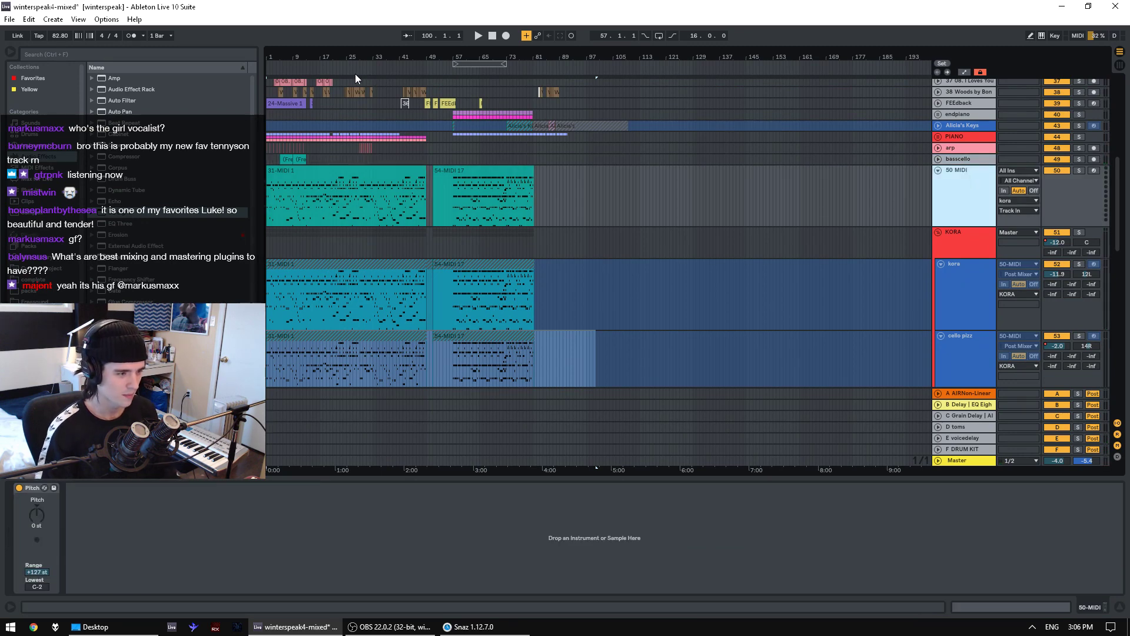
key("Delete")
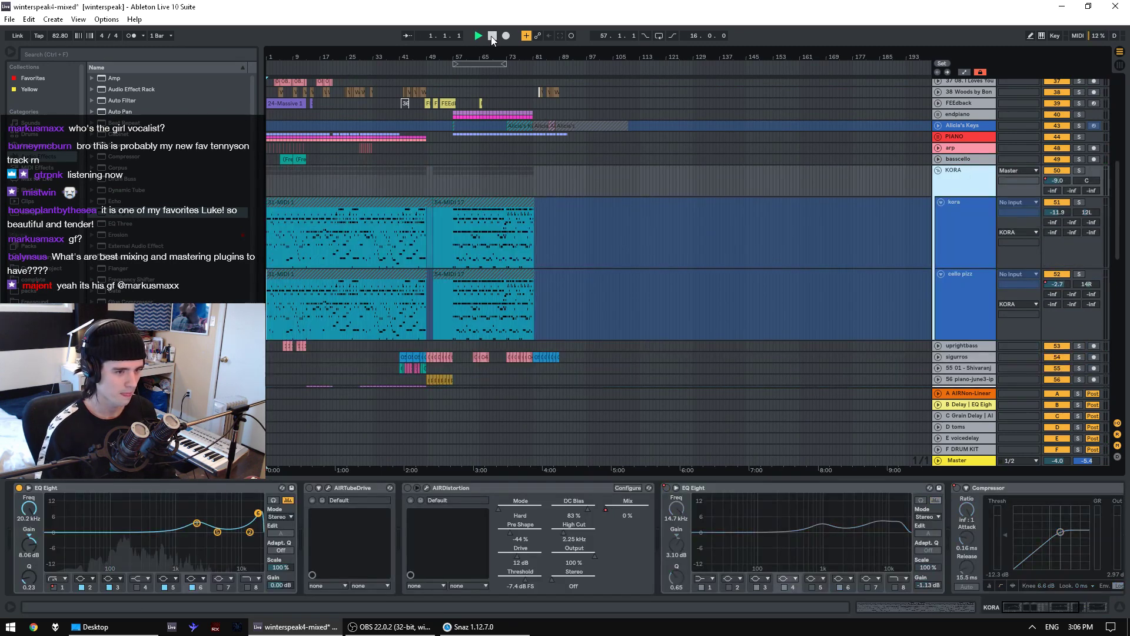
- Play the arrangement's opening bars and look through the tracks from STRUCTURE down to Brush snare
key("space")
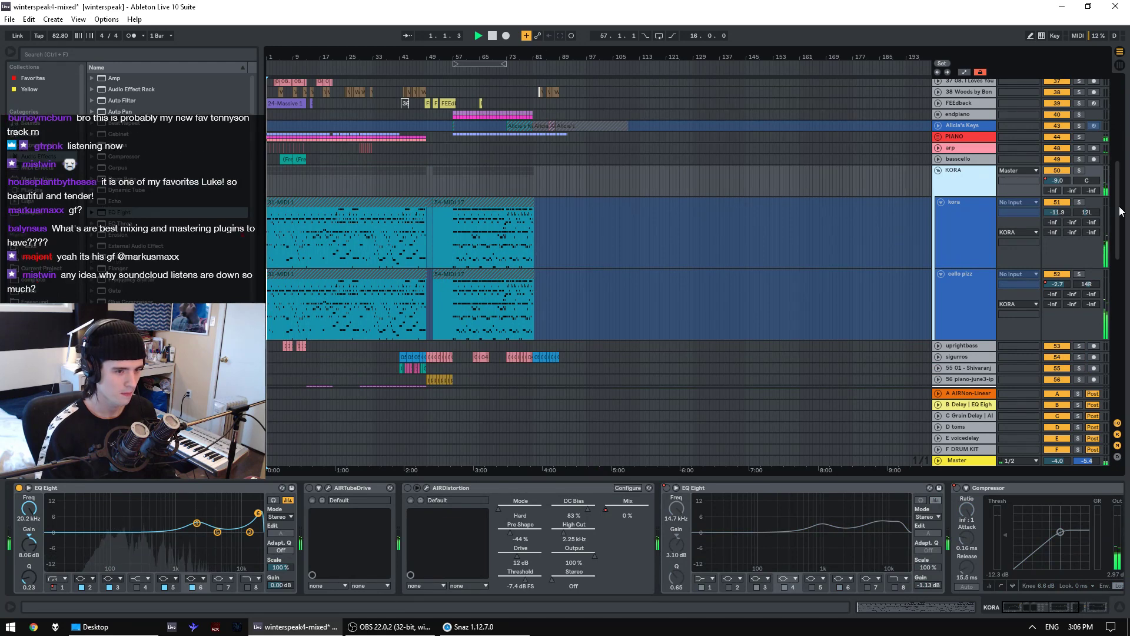
scroll(1116, 130, "up", 10)
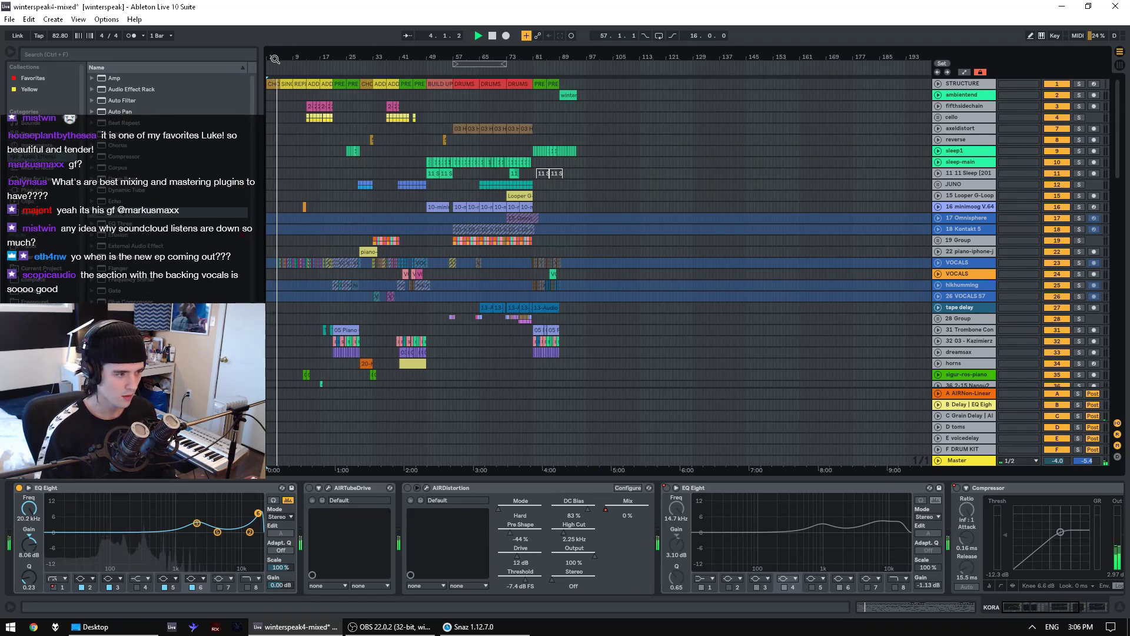
left_click_drag(527, 56, 678, 195)
key("space")
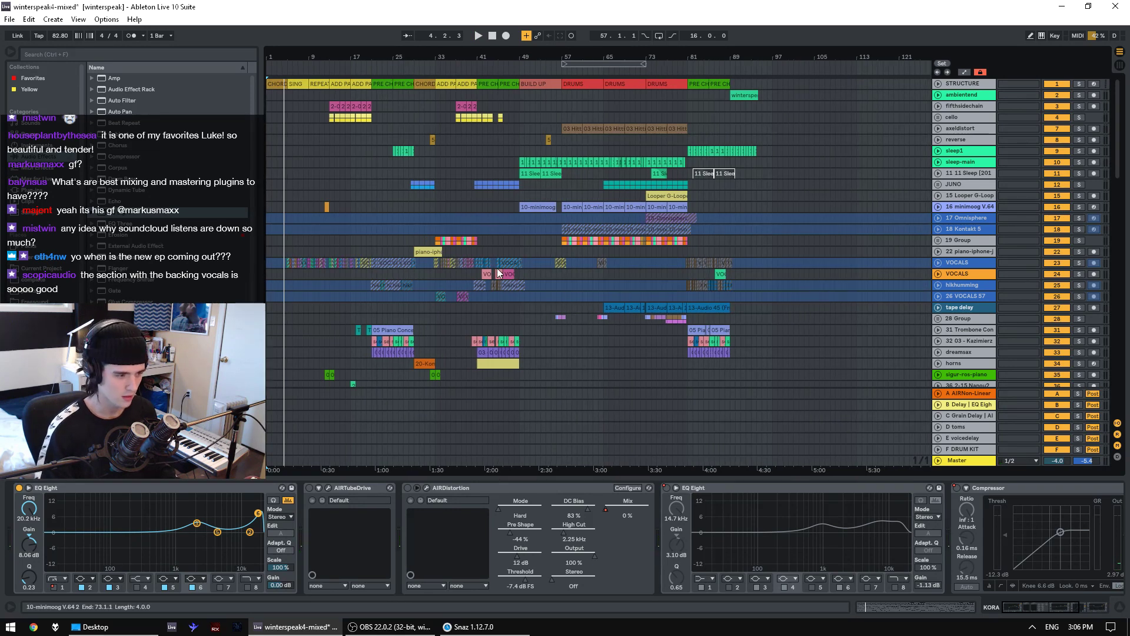
scroll(626, 239, "down", 3)
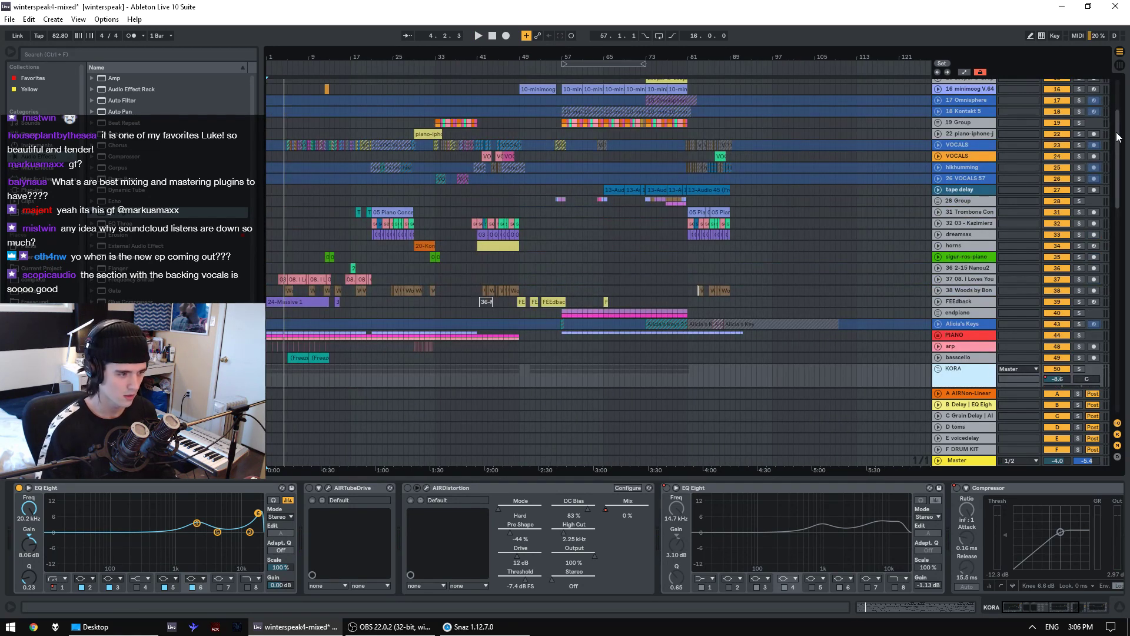
scroll(1116, 132, "down", 1)
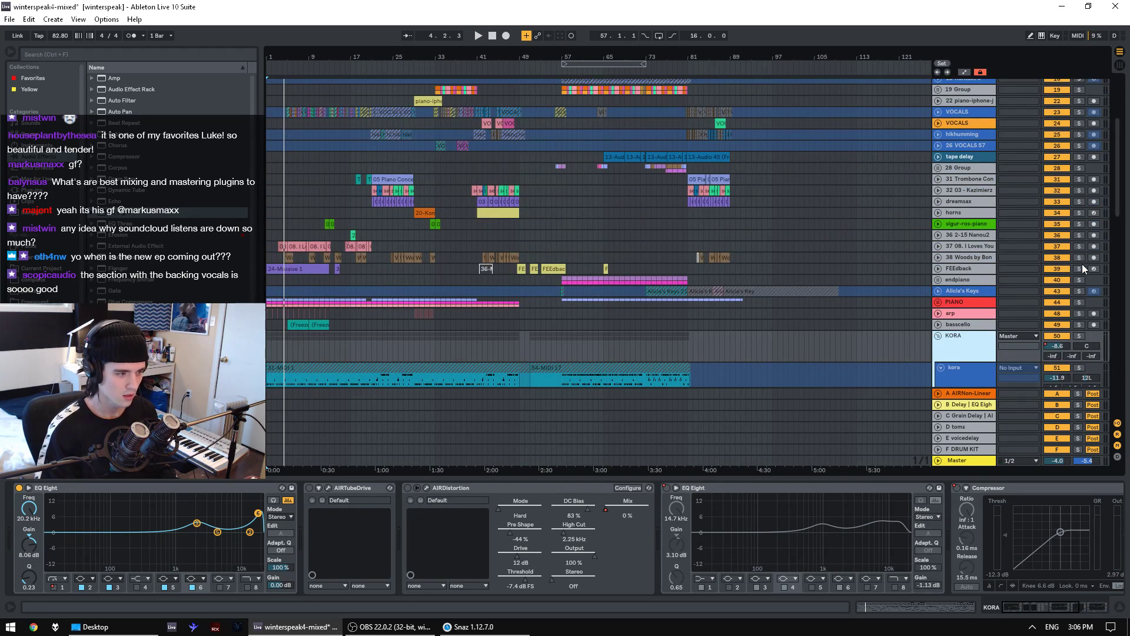
scroll(778, 249, "down", 2)
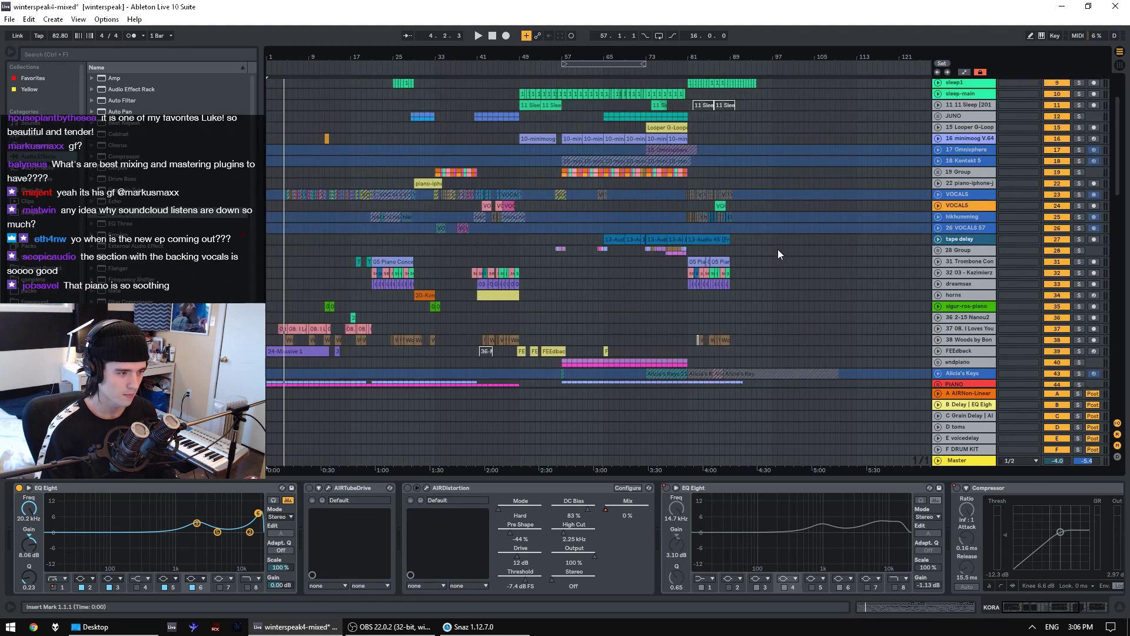
scroll(789, 192, "down", 10)
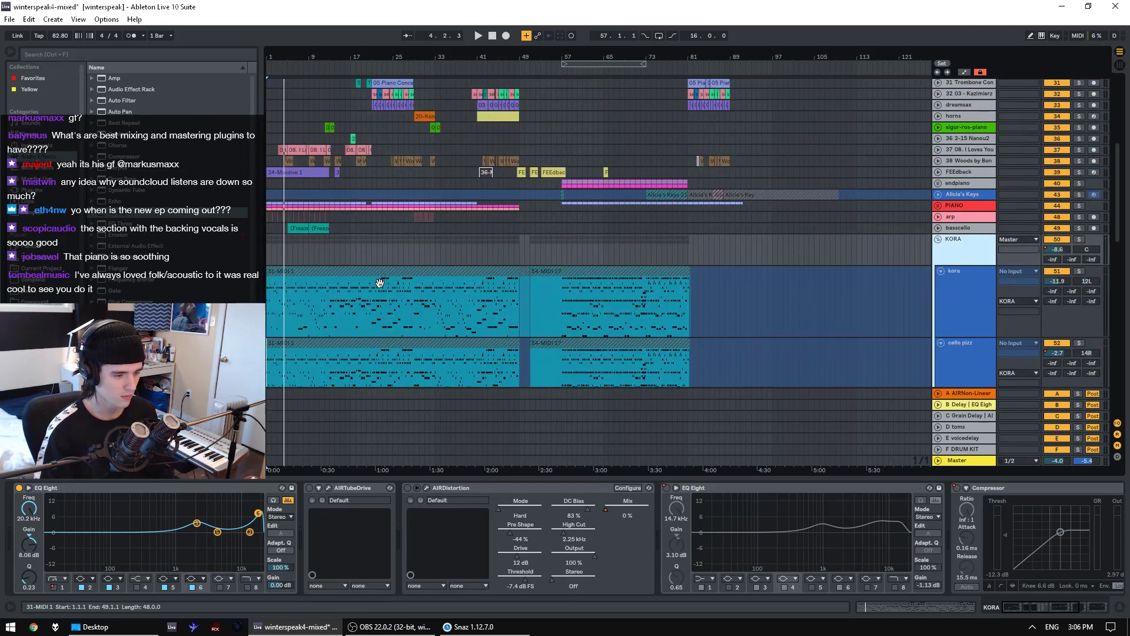
scroll(424, 221, "up", 2)
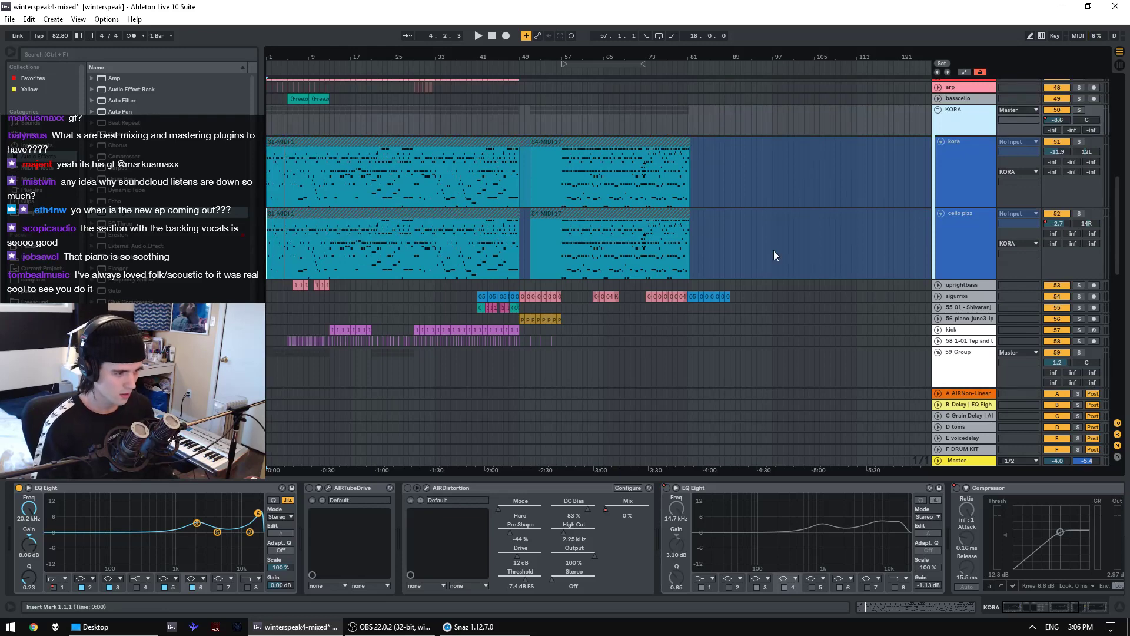
scroll(388, 265, "down", 6)
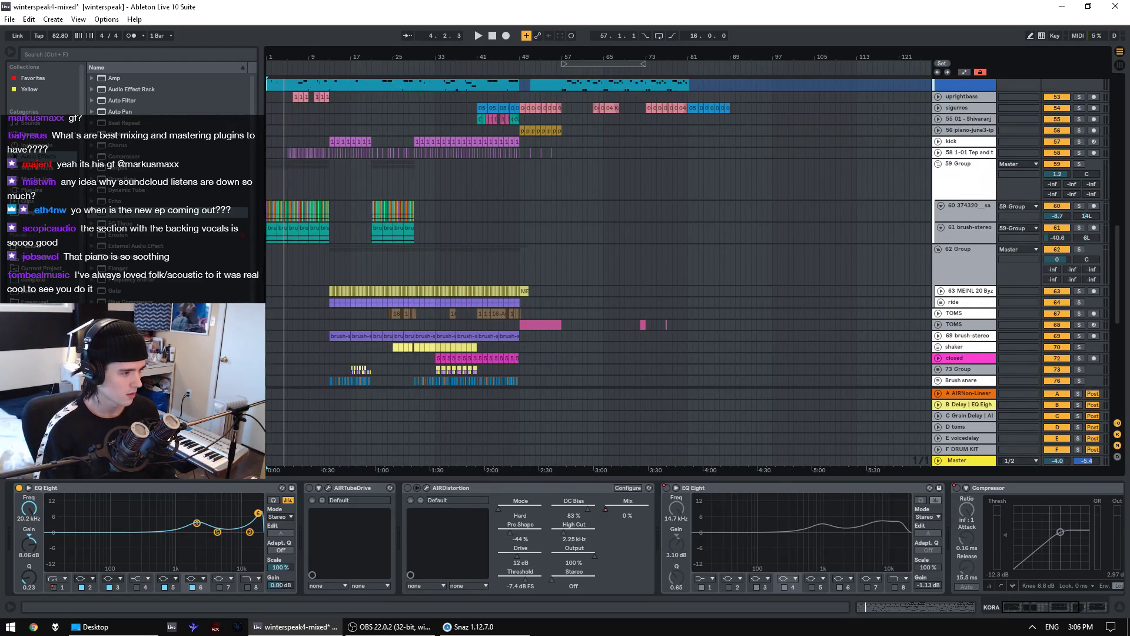
- Search the browser for "winterslee"
left_click(87, 55)
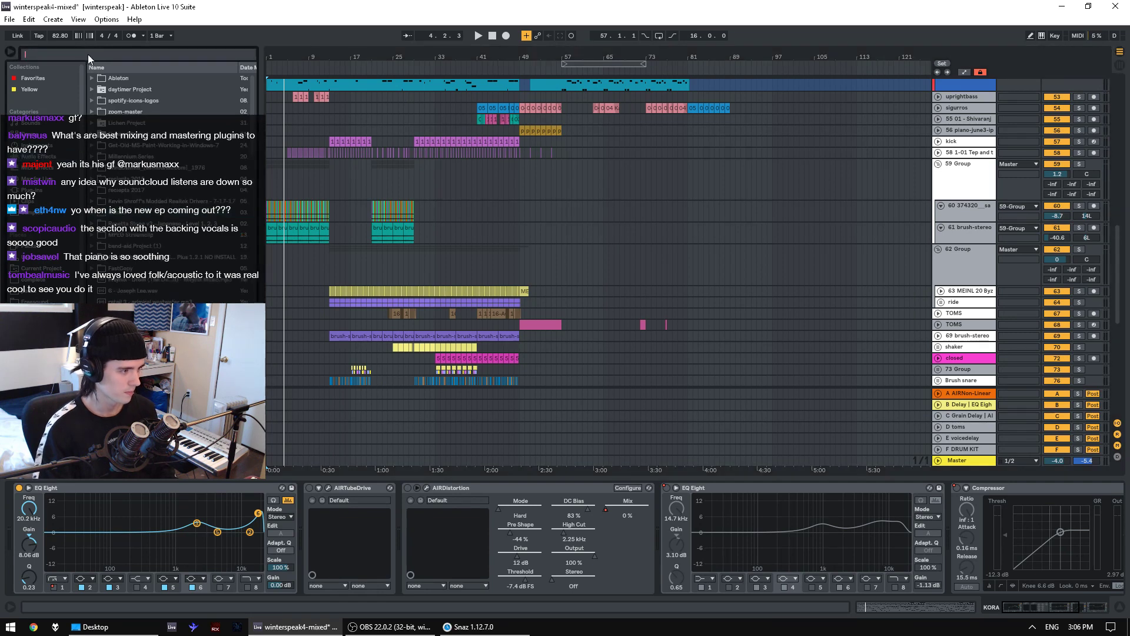
type("winterslee")
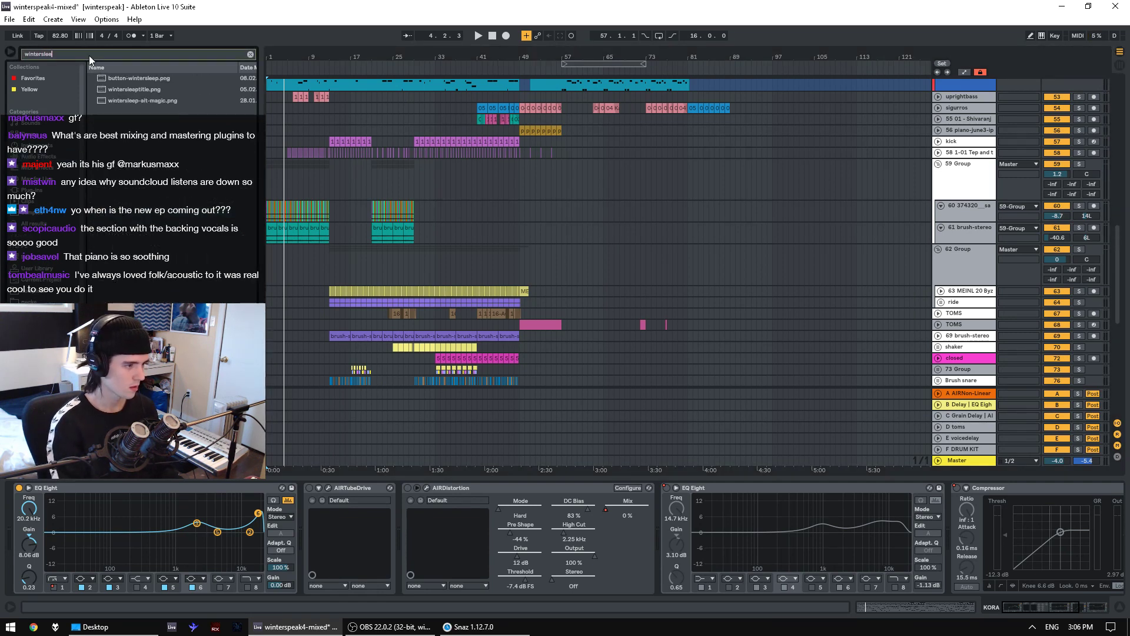
left_click(146, 87)
key("Down")
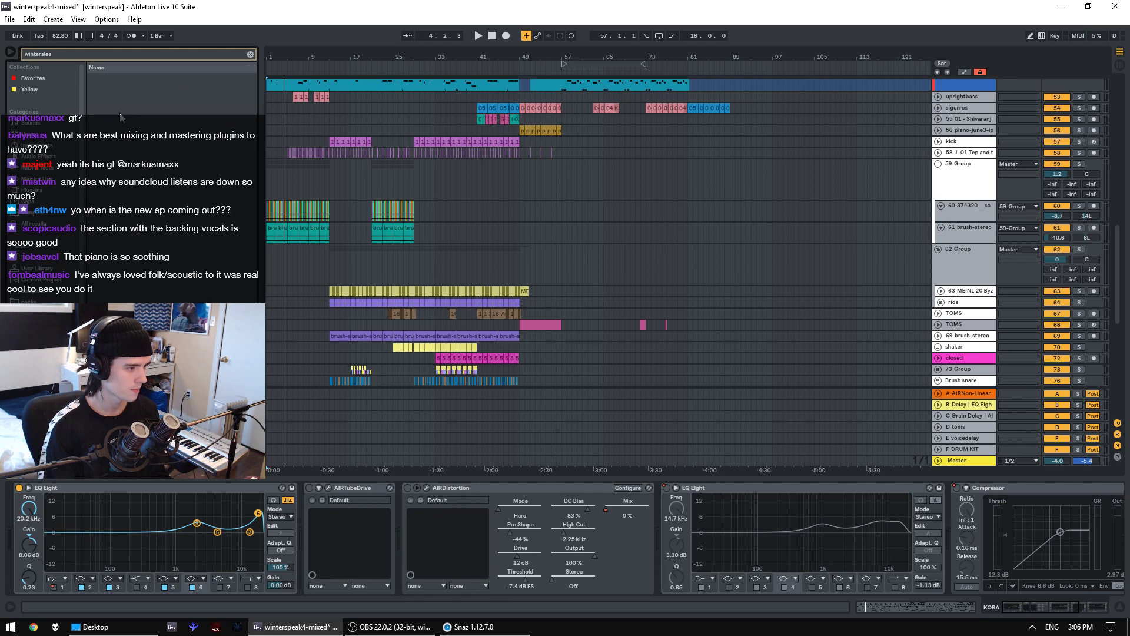
- Search the browser for "wintersp" and place winterspeak.mp3 on a new audio track at bar 1, above uprightbass
left_click(57, 54)
key("BackSpace")
key("BackSpace")
key("BackSpace")
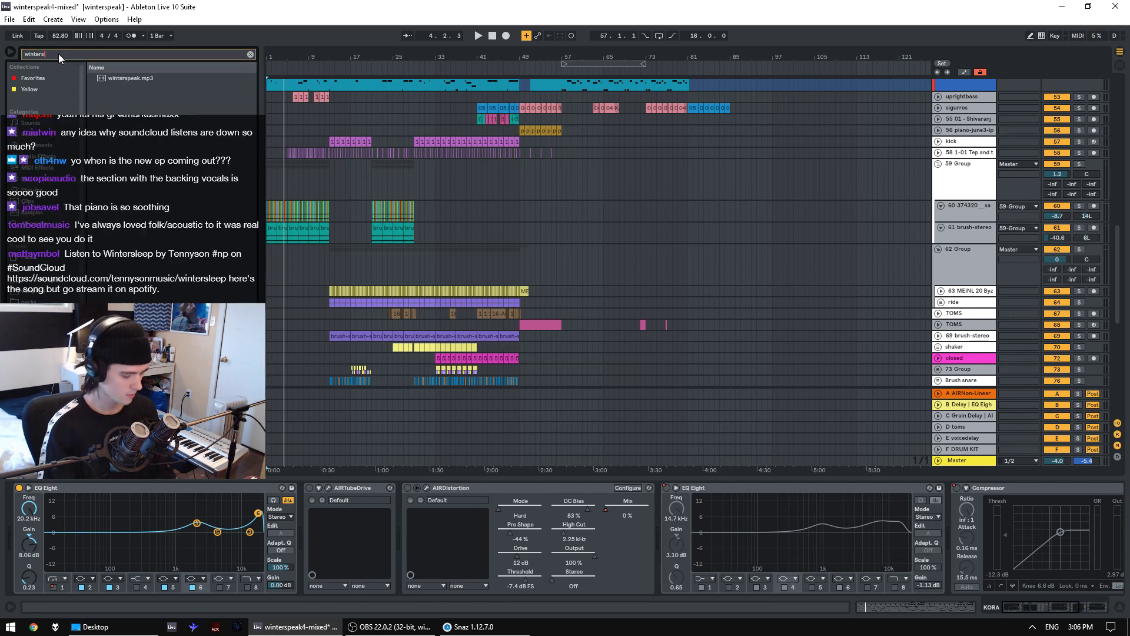
left_click(119, 82)
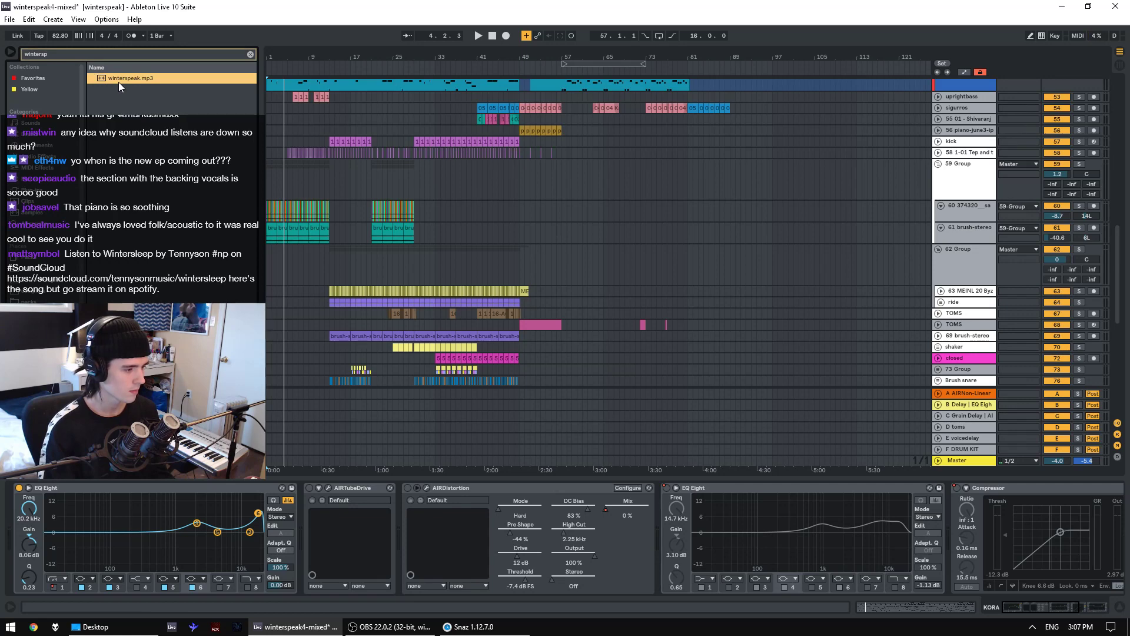
left_click_drag(115, 80, 460, 196)
left_click_drag(333, 108, 268, 113)
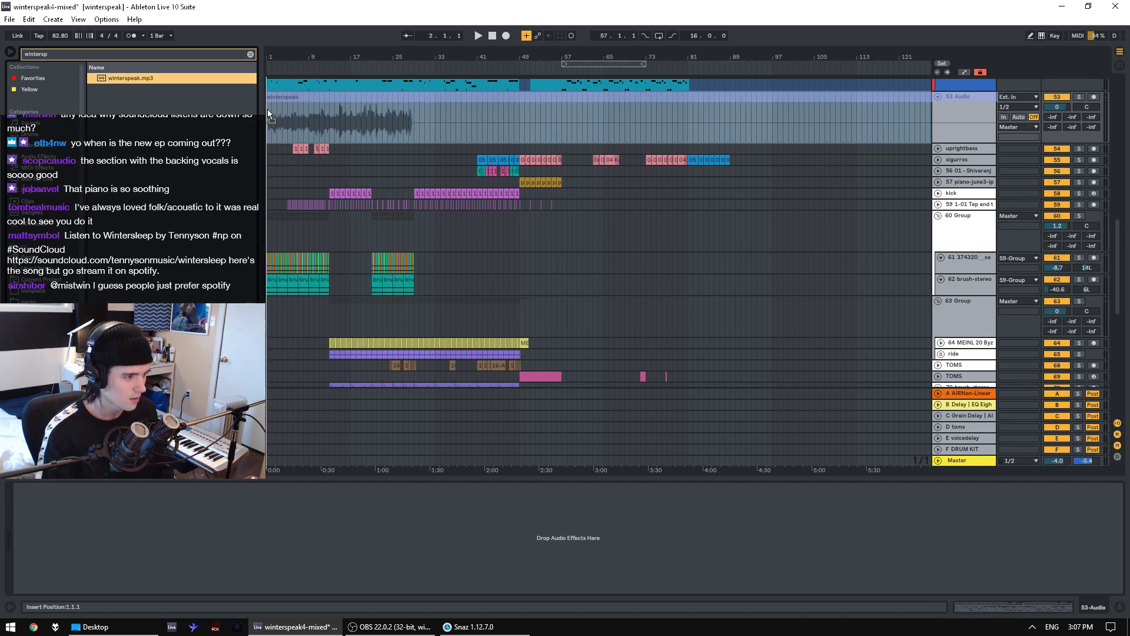
- Solo the winterspeak audio track and set its volume to -3.9 dB while playing it from the start
left_click(1078, 96)
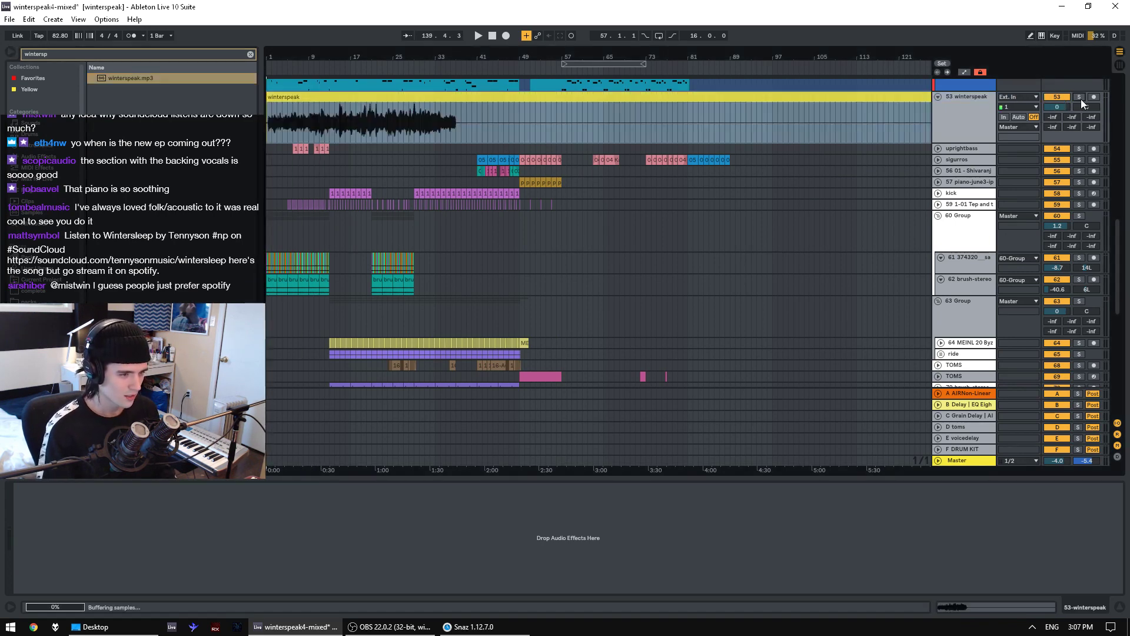
left_click_drag(1060, 109, 1060, 117)
left_click(306, 131)
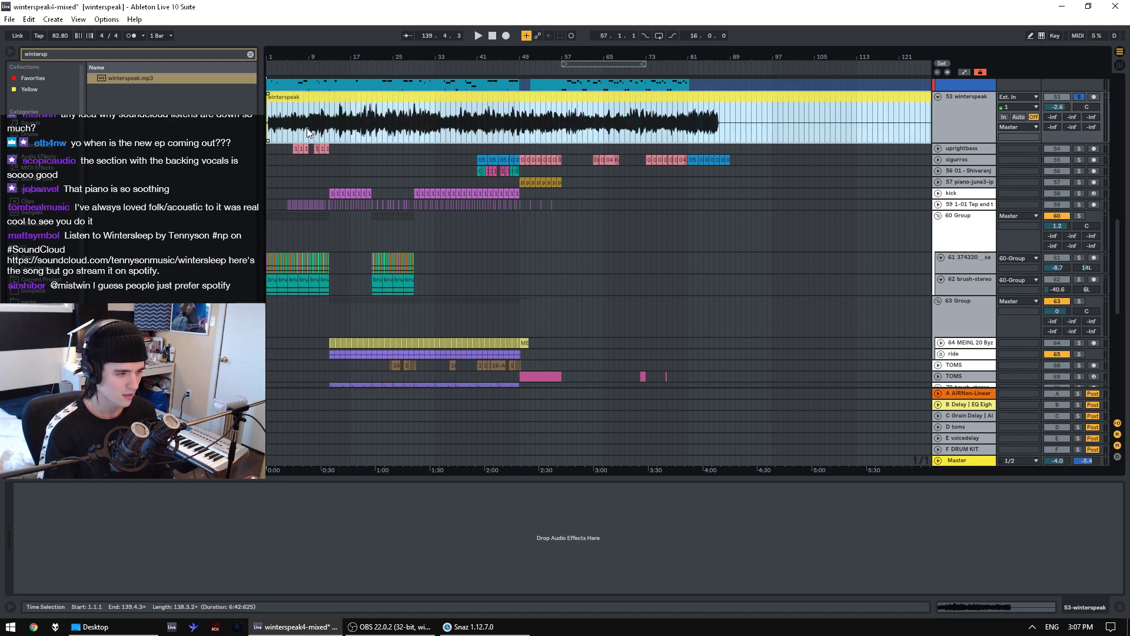
left_click(309, 128)
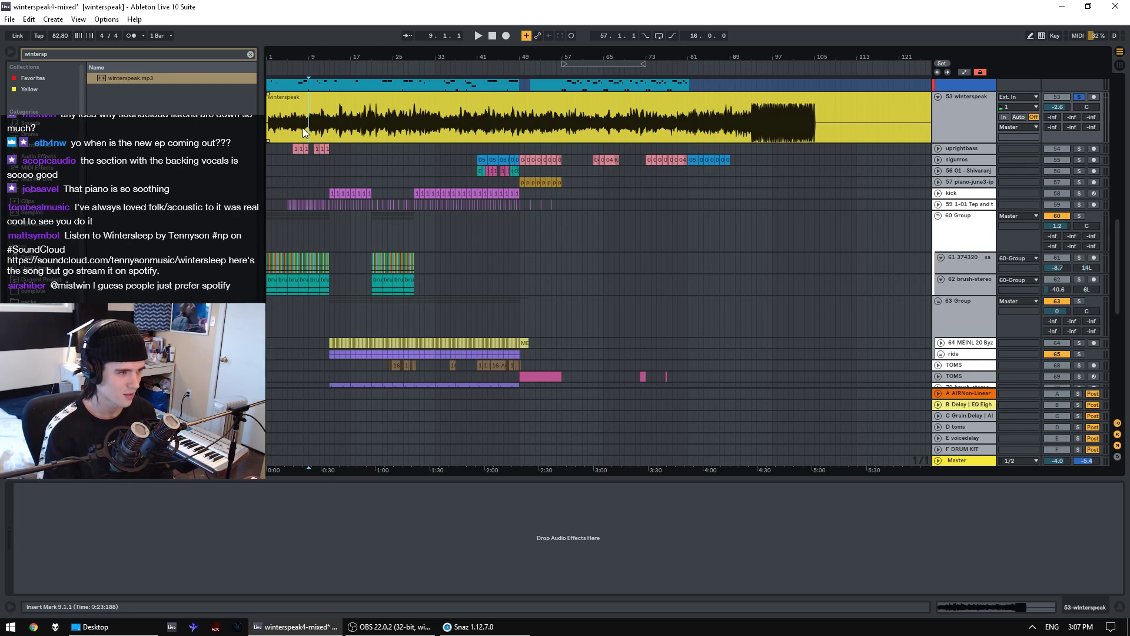
left_click(305, 98)
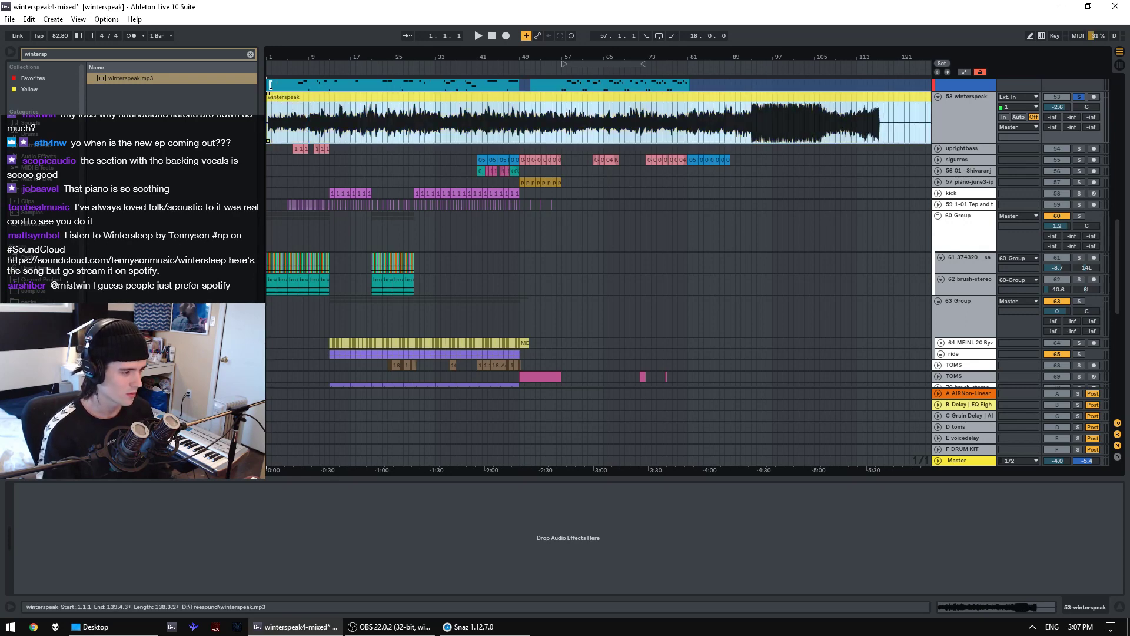
left_click_drag(271, 58, 310, 80)
key("space")
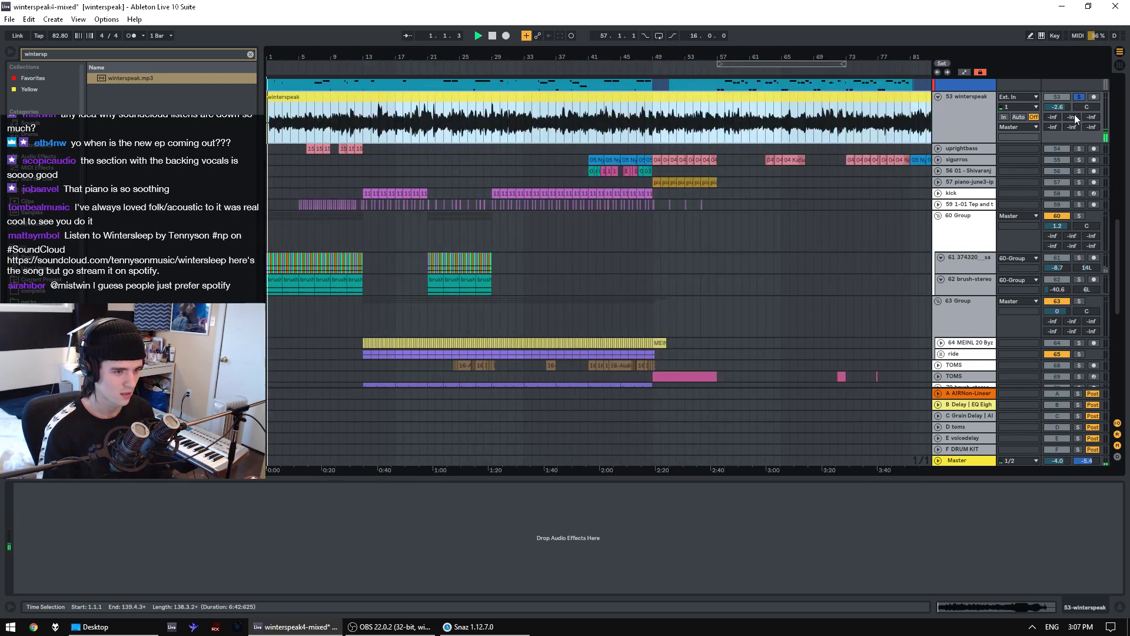
left_click_drag(1071, 112, 1057, 109)
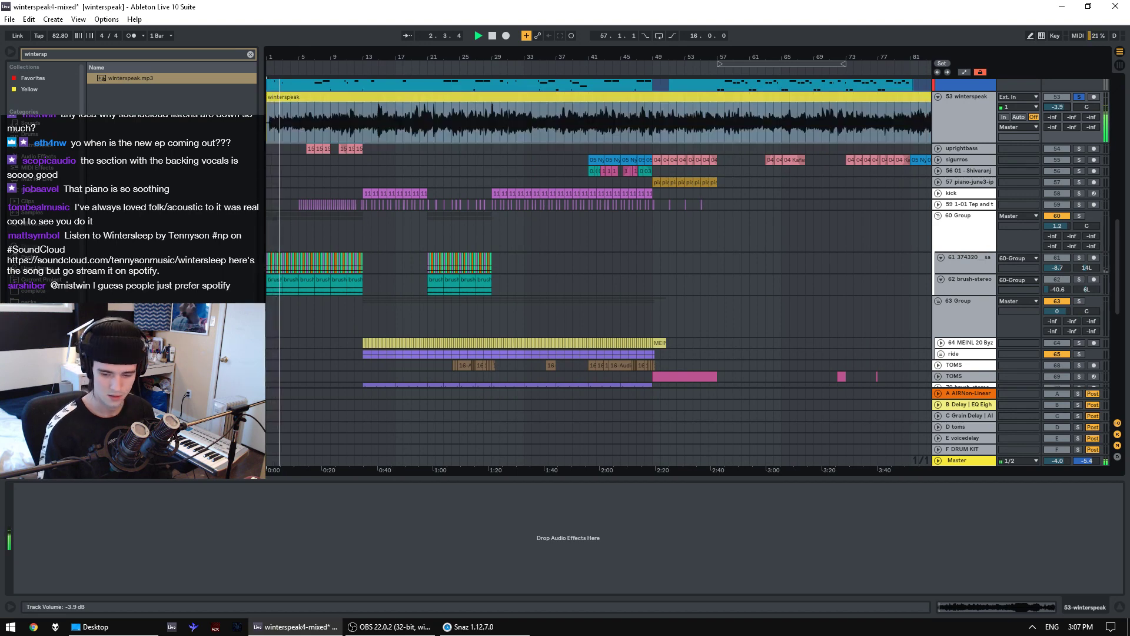
- Examine the full winterspeak waveform and replay the recording's opening bars
left_click(285, 130)
left_click(268, 131, "shift")
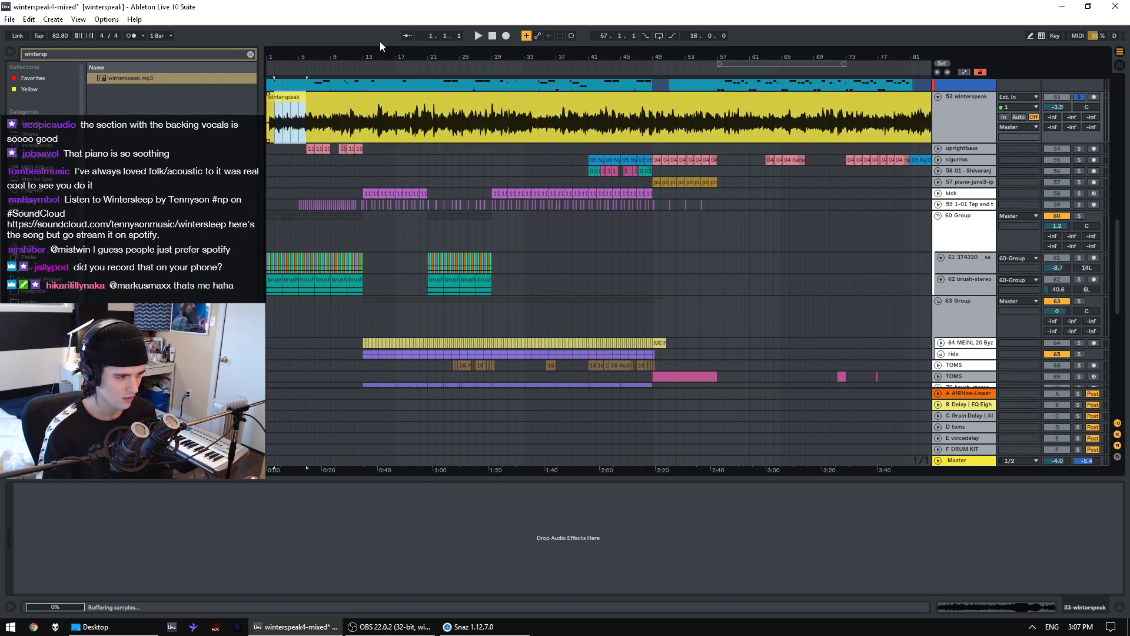
key("Right")
left_click_drag(380, 51, 320, 53)
left_click_drag(285, 129, 774, 133)
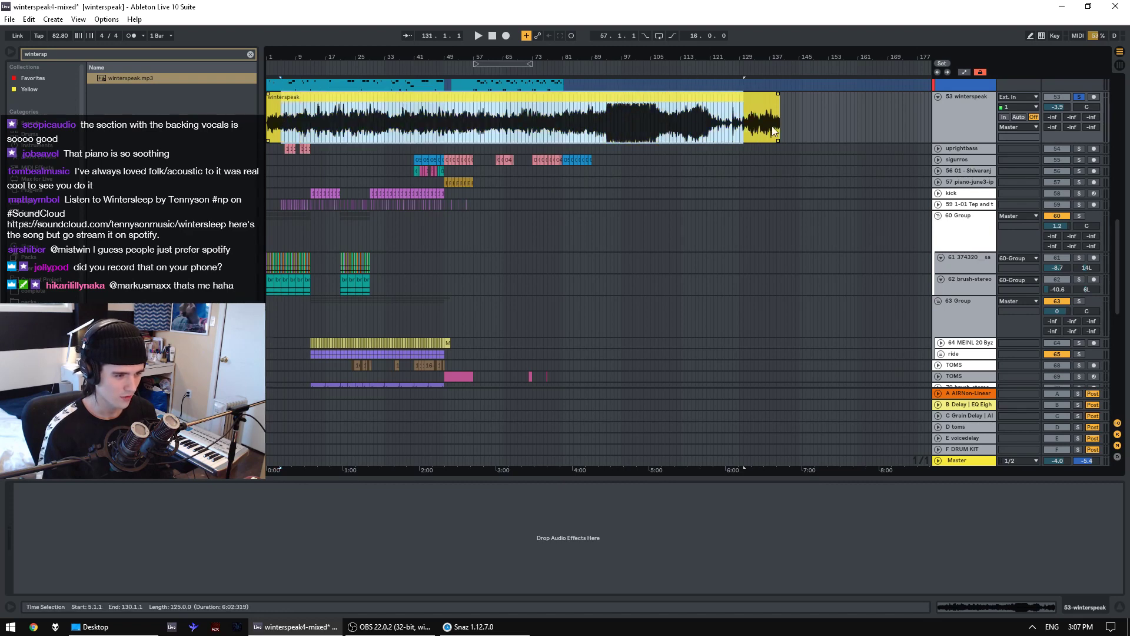
left_click(269, 131)
key("Left")
key("space")
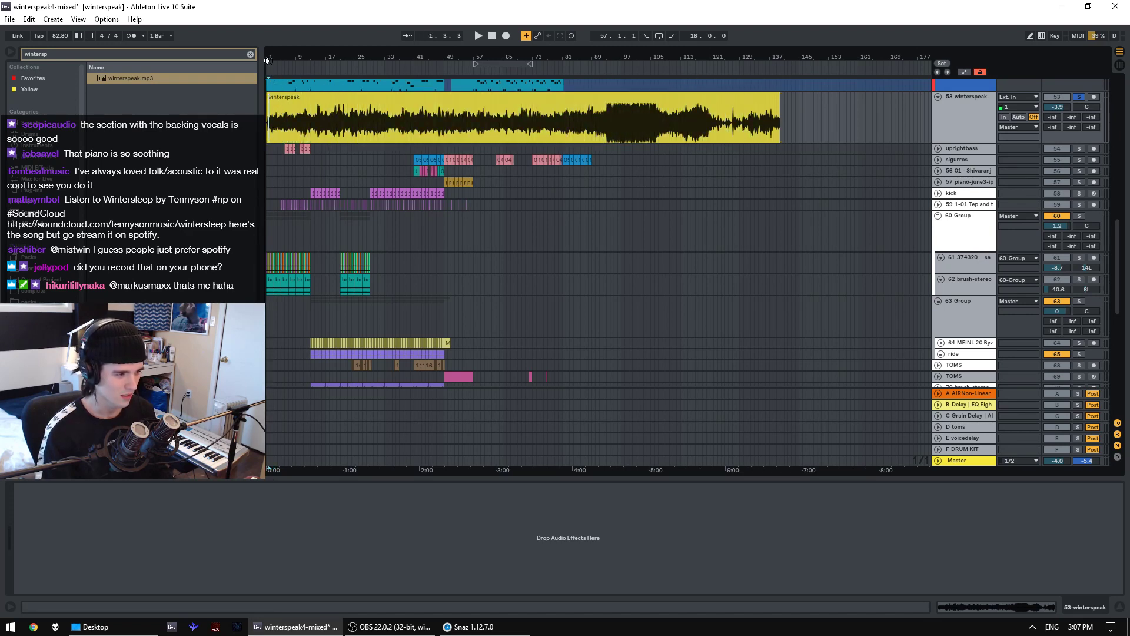
left_click_drag(270, 59, 269, 71)
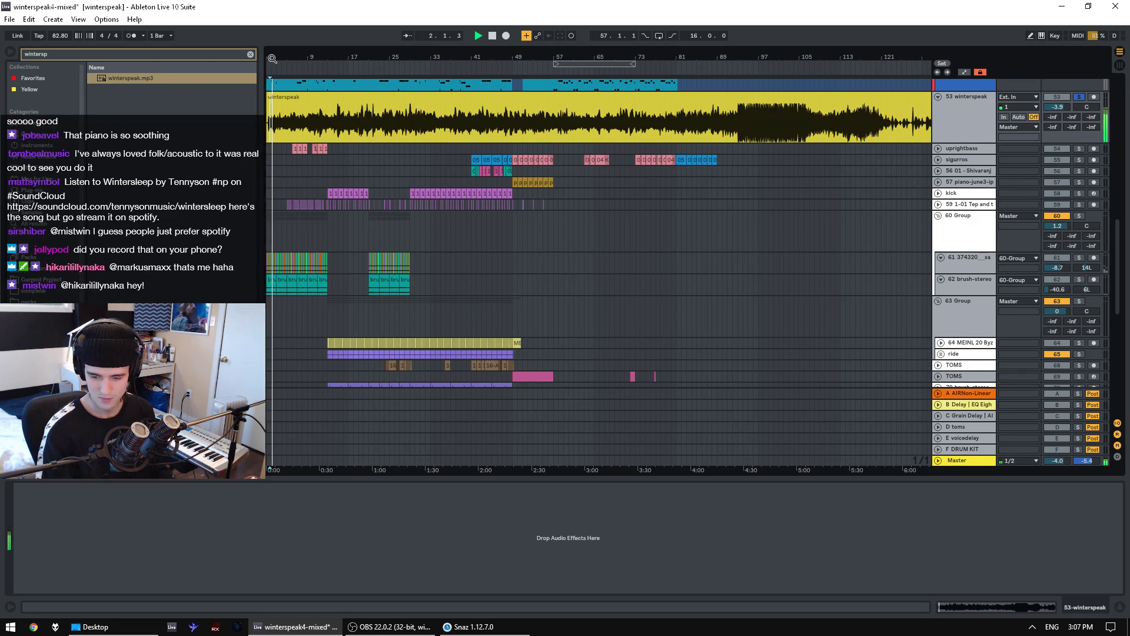
key("space")
- Move the winterspeak audio clip to bar 105 and play it from bar 108
left_click_drag(334, 53, 334, 38)
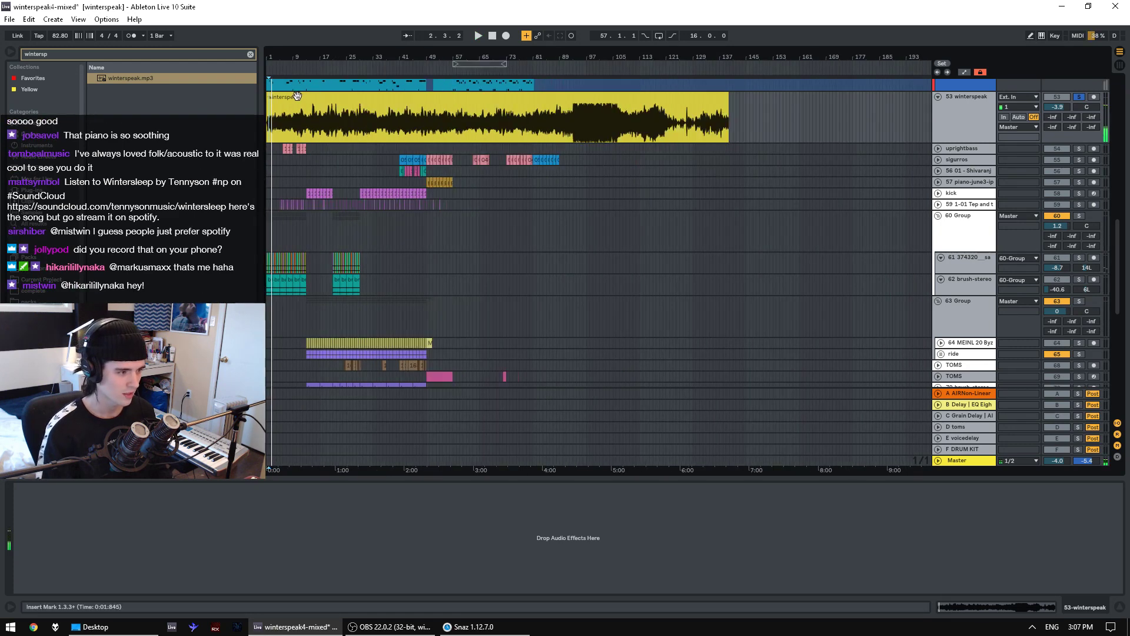
mouse_move(629, 97)
left_mouse_down()
mouse_move(630, 114)
mouse_move(680, 114)
mouse_move(638, 110)
left_mouse_up()
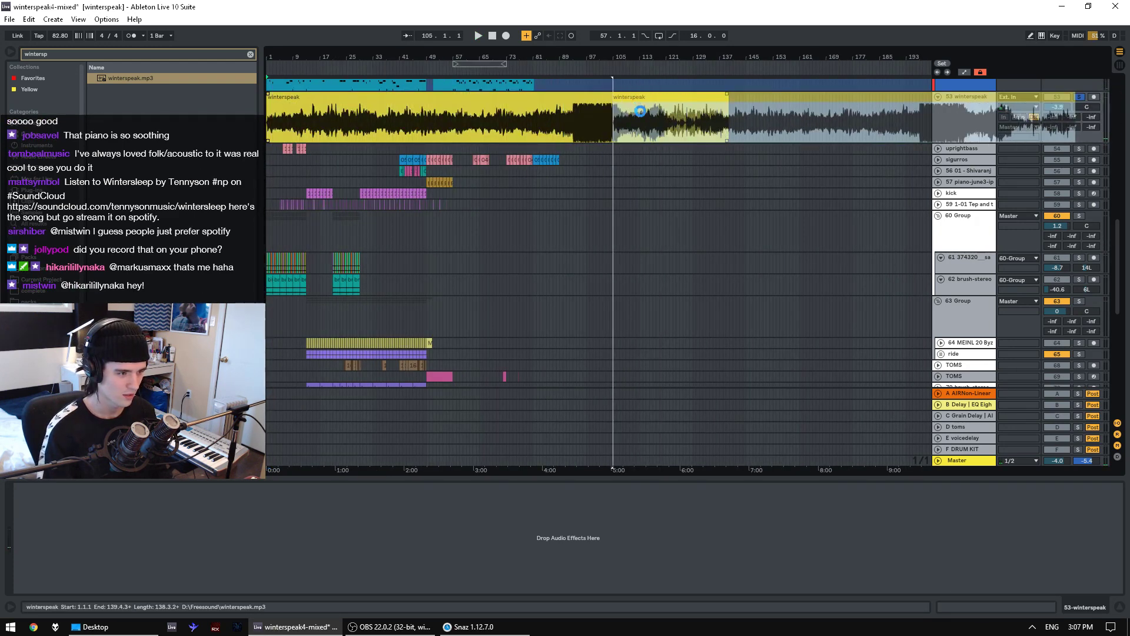
key("space")
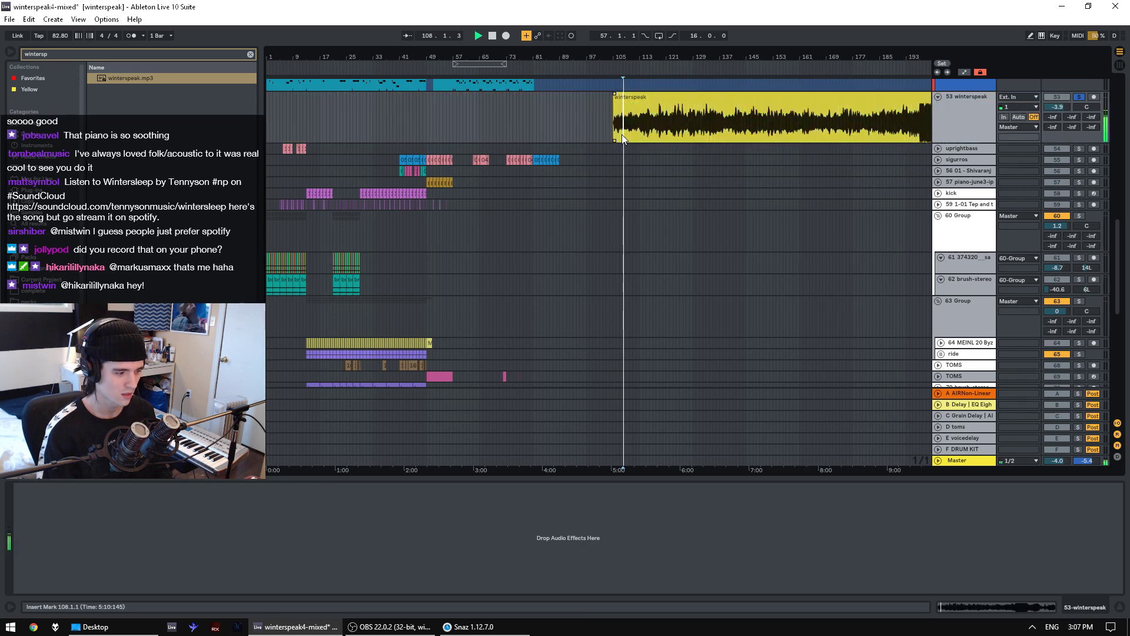
- Close the Snaz window and briefly bring up OBS before returning to Ableton Live
right_click(486, 631)
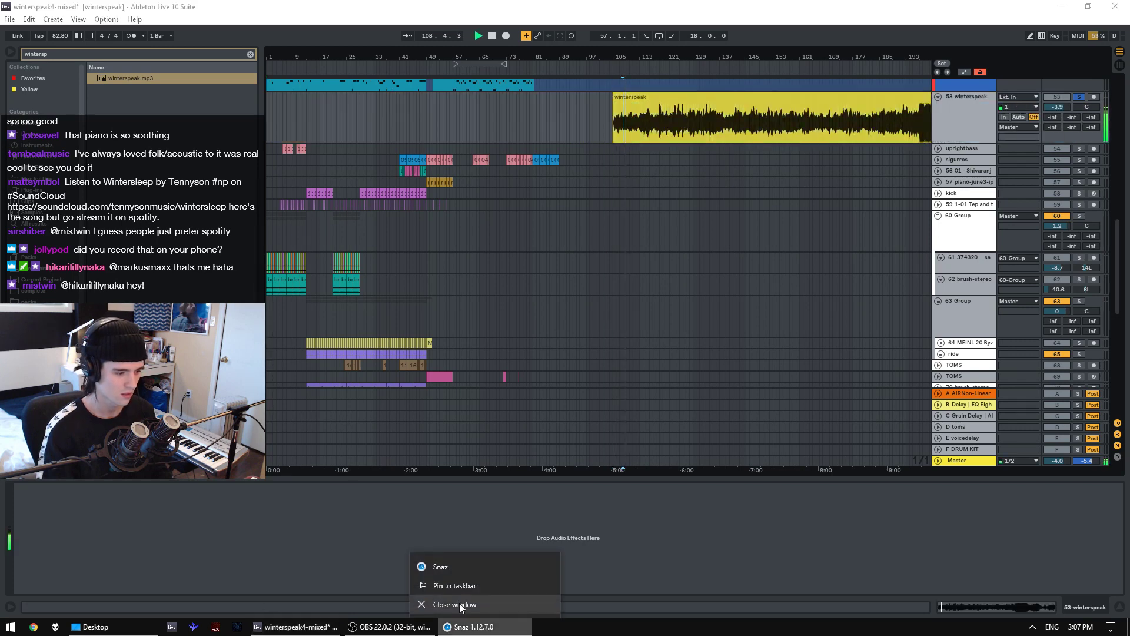
left_click(459, 606)
left_click(399, 625)
left_click(399, 625)
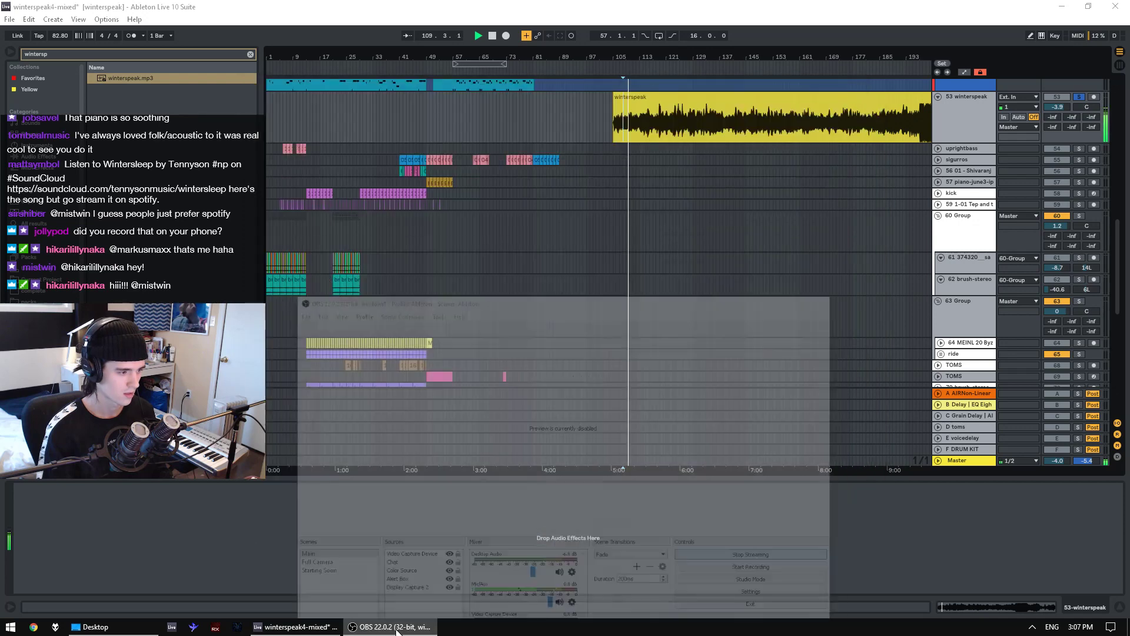
- Set the winterspeak audio track's volume to -4.7 dB during playback
scroll(622, 243, "up", 3)
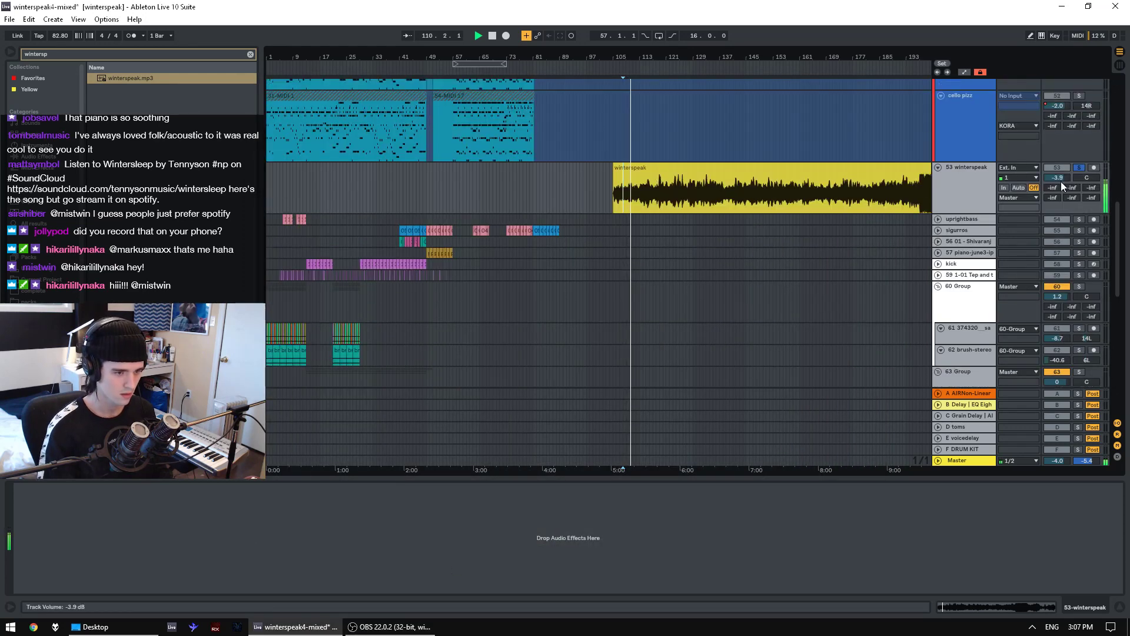
left_click_drag(1061, 181, 1061, 200)
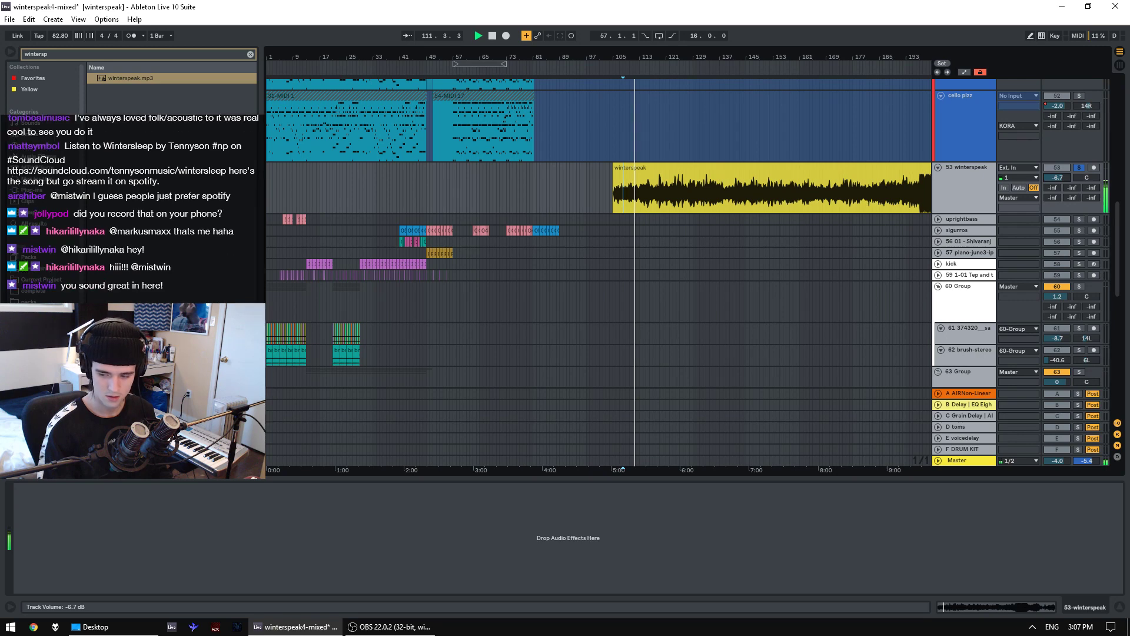
left_click_drag(1058, 177, 1057, 176)
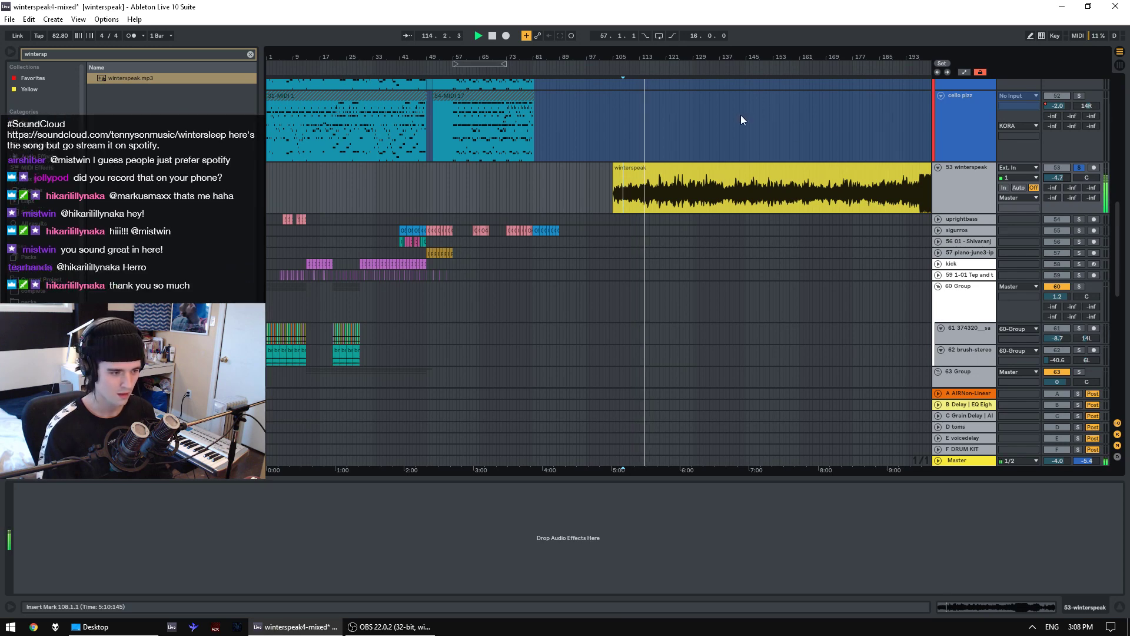
- Audition the winterspeak recording from bars 116, 121, 124 and 134
left_click(651, 200)
key("space")
scroll(653, 200, "up", 2)
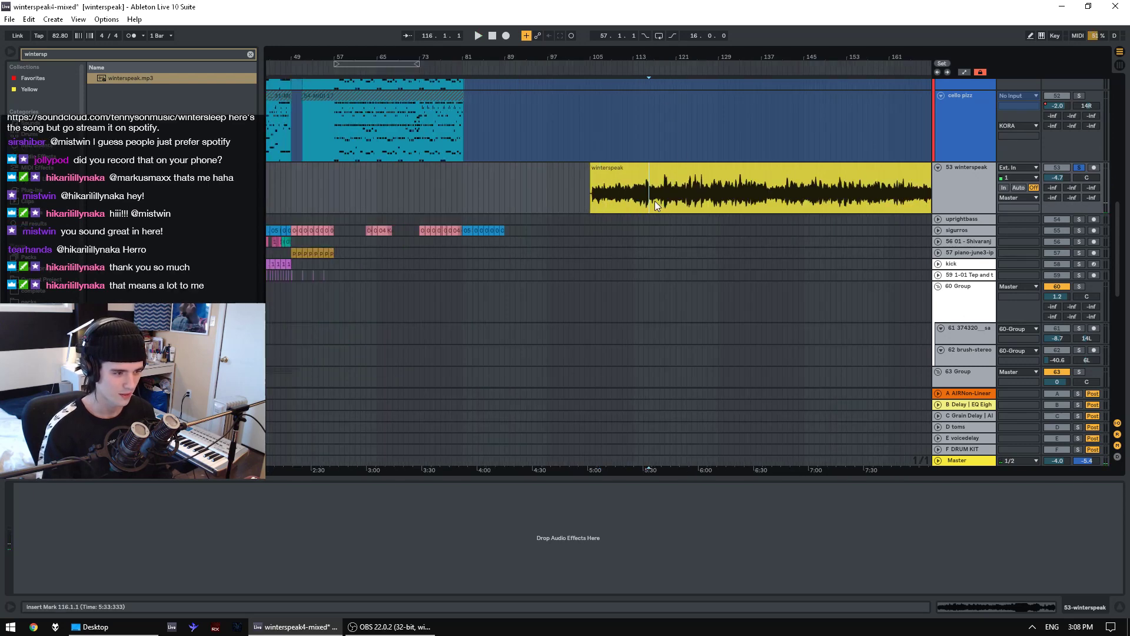
left_click(676, 203)
key("space")
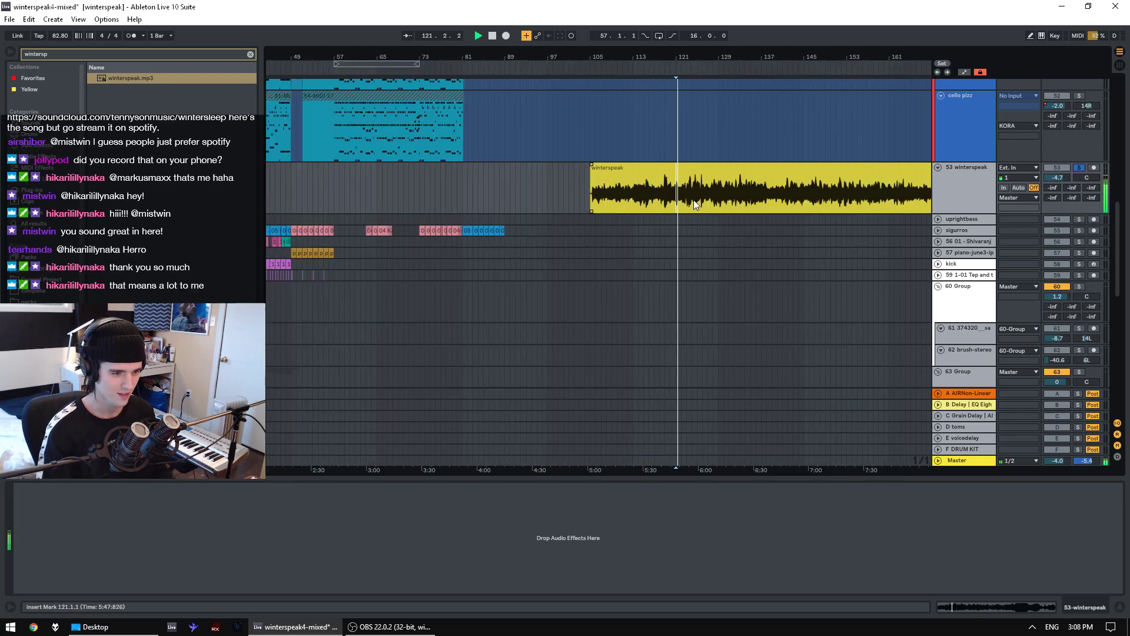
left_click(694, 204)
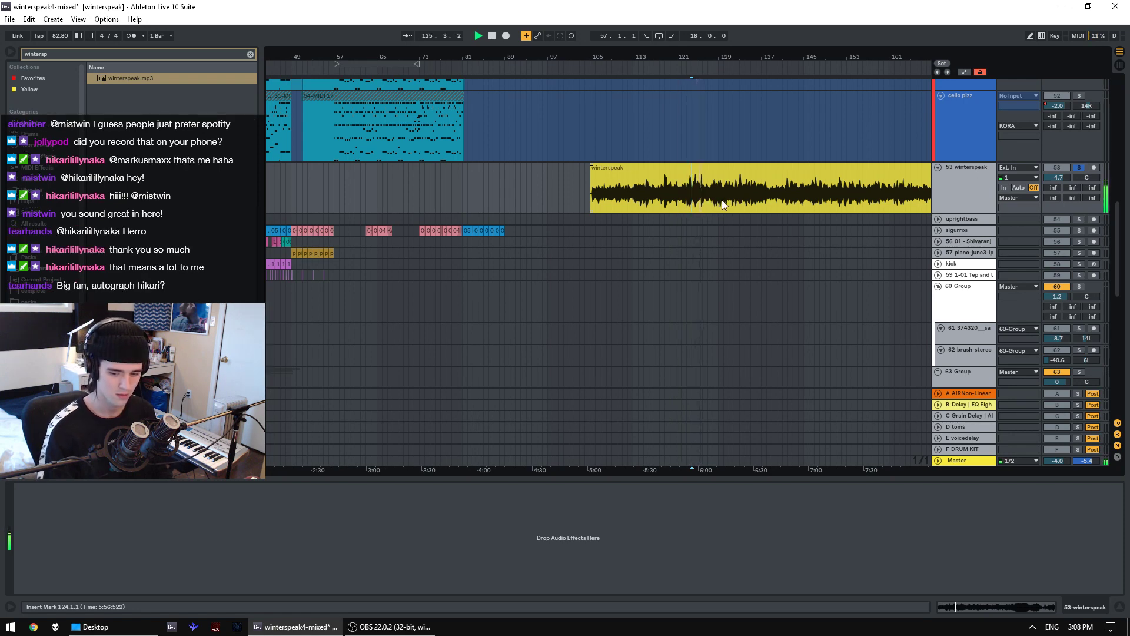
left_click(729, 203)
scroll(775, 195, "right", 1)
left_click(691, 203)
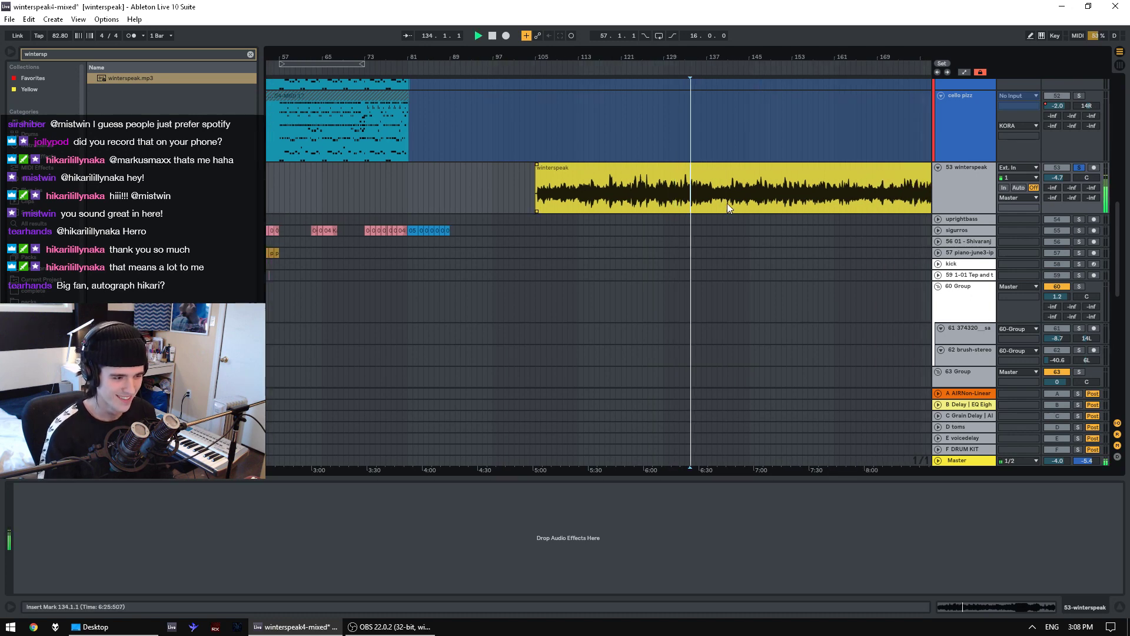
- Skip ahead in the winterspeak recording and play it from bar 150
left_click(729, 201)
key("space")
key("space")
left_click(777, 201)
key("space")
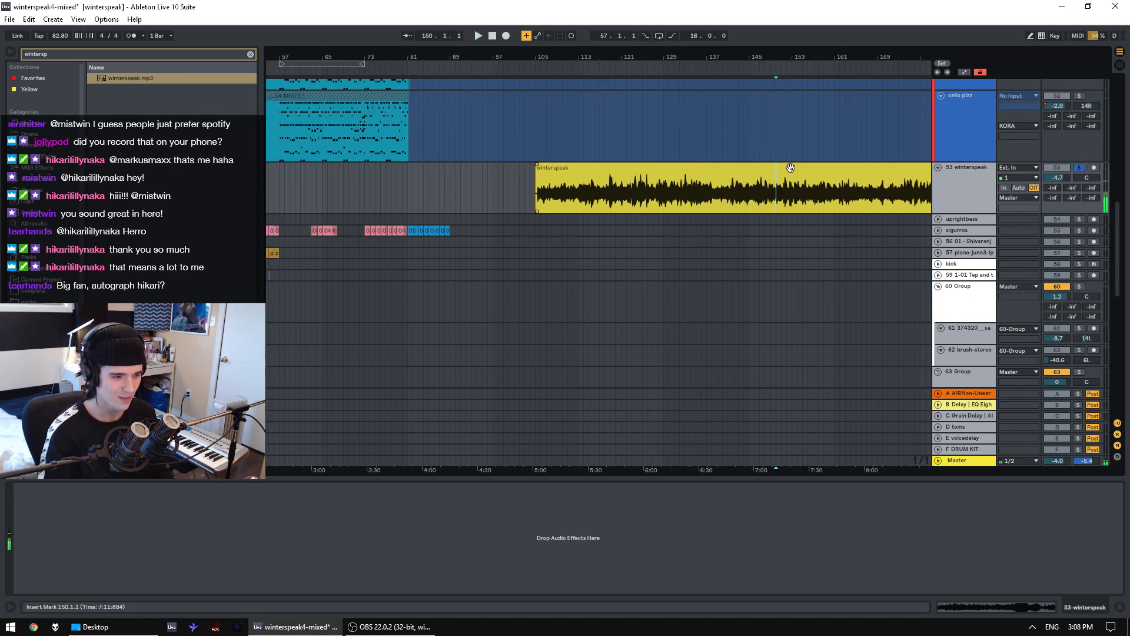
left_click_drag(813, 57, 687, 57)
key("space")
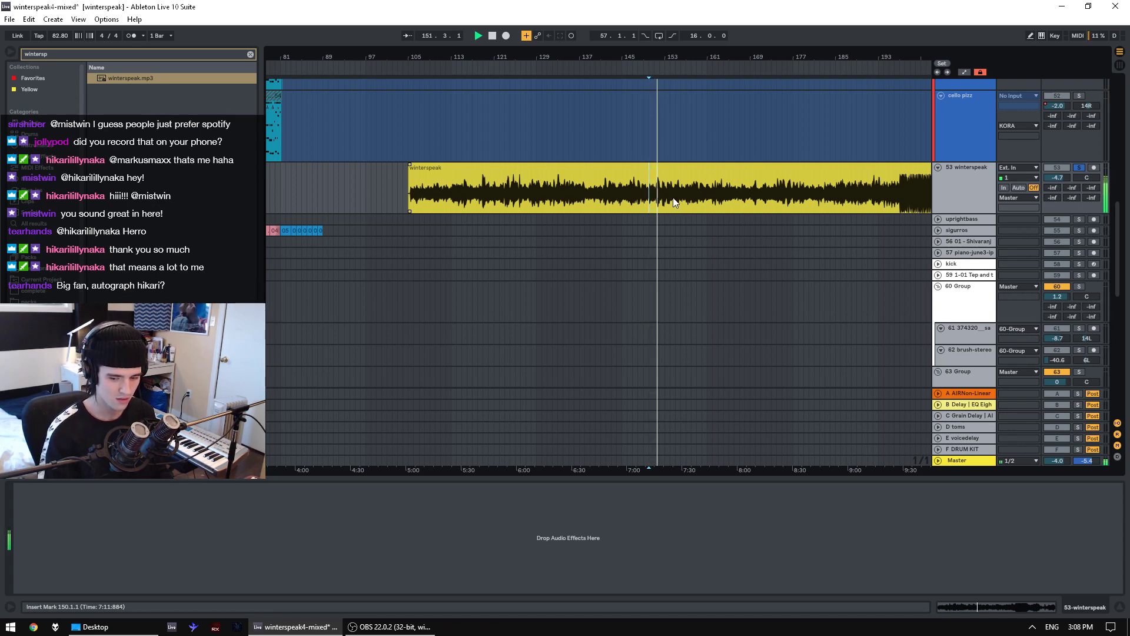
- Lower the winterspeak track's volume to -7.7 dB and audition the recording from bars 160 and 186
left_click_drag(1057, 178, 1058, 193)
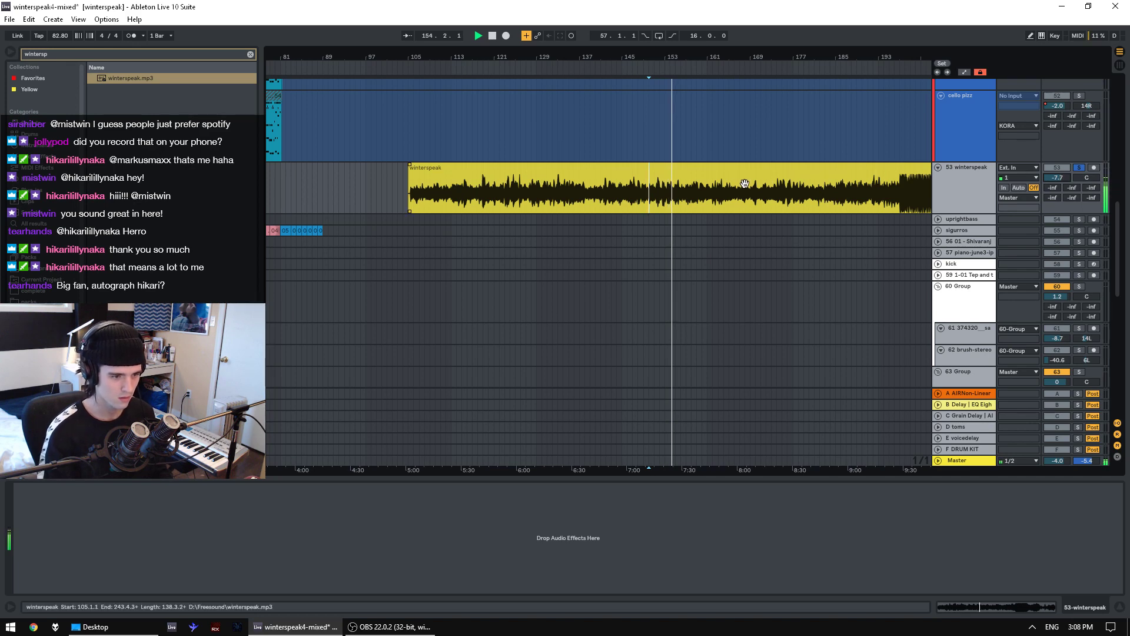
left_click(698, 199)
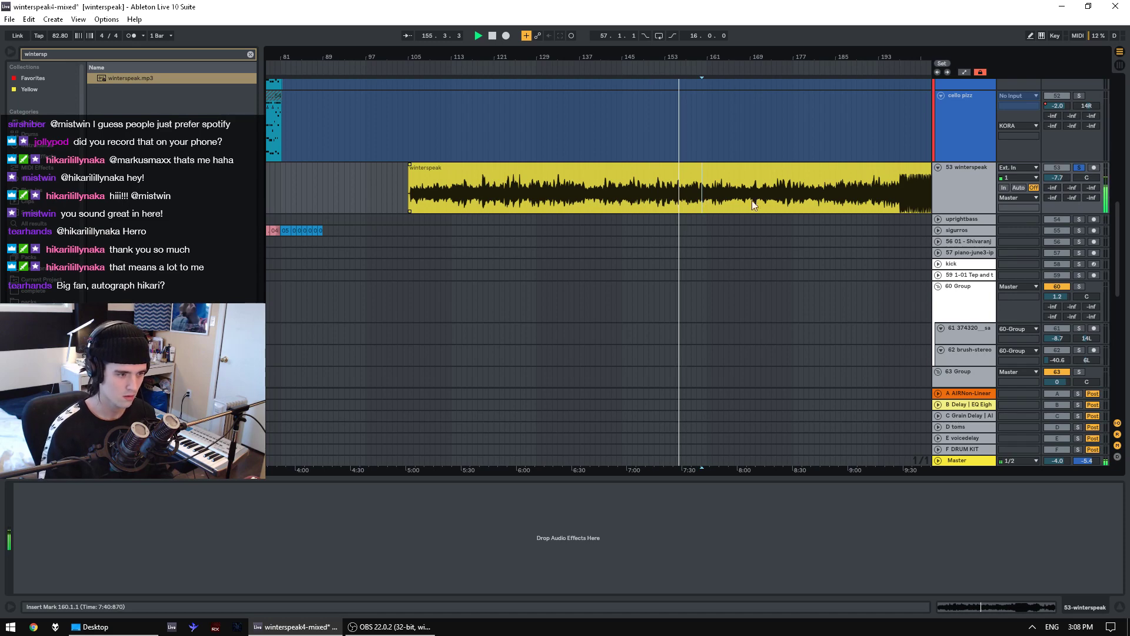
left_click(841, 202)
key("space")
key("space")
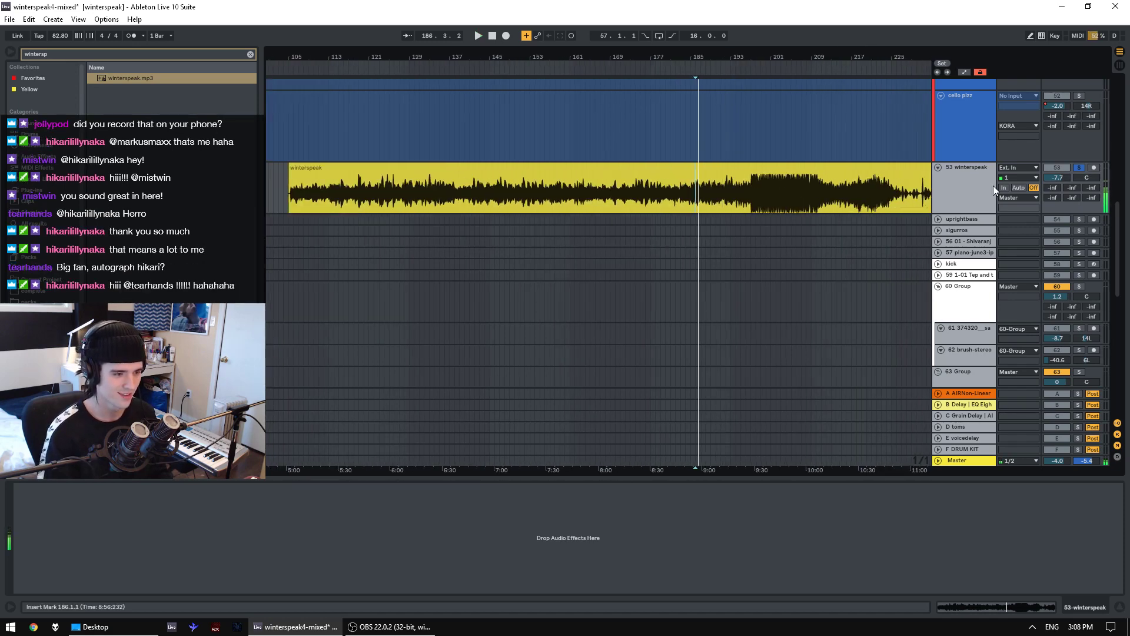
- Lower the winterspeak track's volume to -13.6 dB while auditioning the recording's loud section
left_click_drag(1056, 175, 1057, 183)
key("space")
left_click(761, 205)
left_click(1057, 180)
key("space")
key("space")
- Audition the end of the recording's loud section from bars 213 and 222
left_click_drag(798, 59, 798, 23)
left_click(829, 196)
key("space")
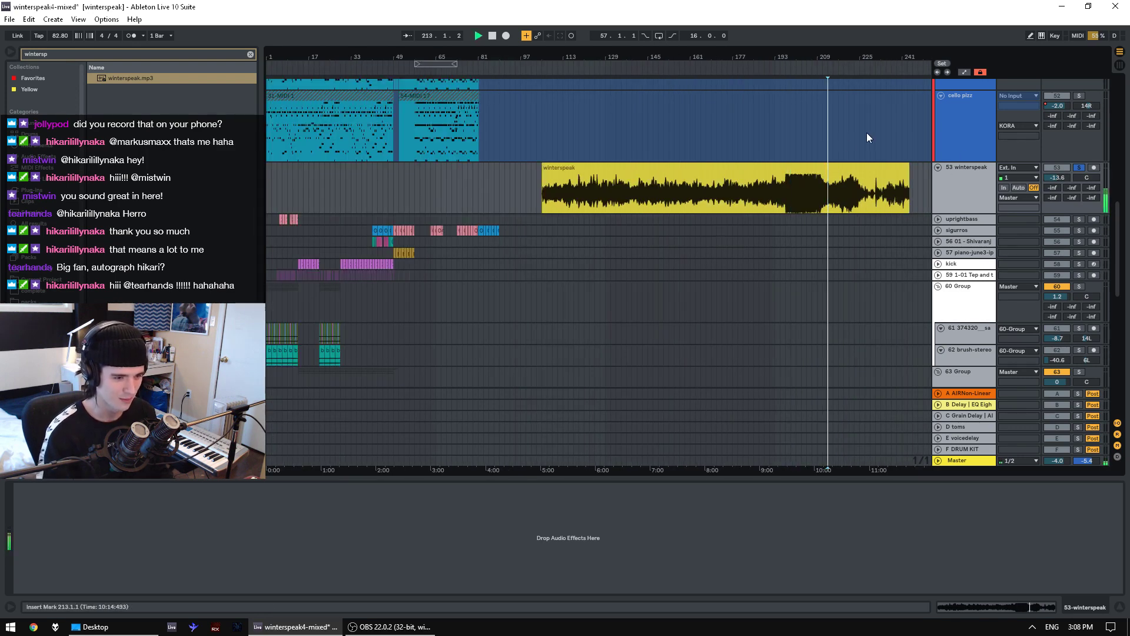
left_click(838, 205)
key("space")
key("space")
left_click(851, 202)
key("space")
key("space")
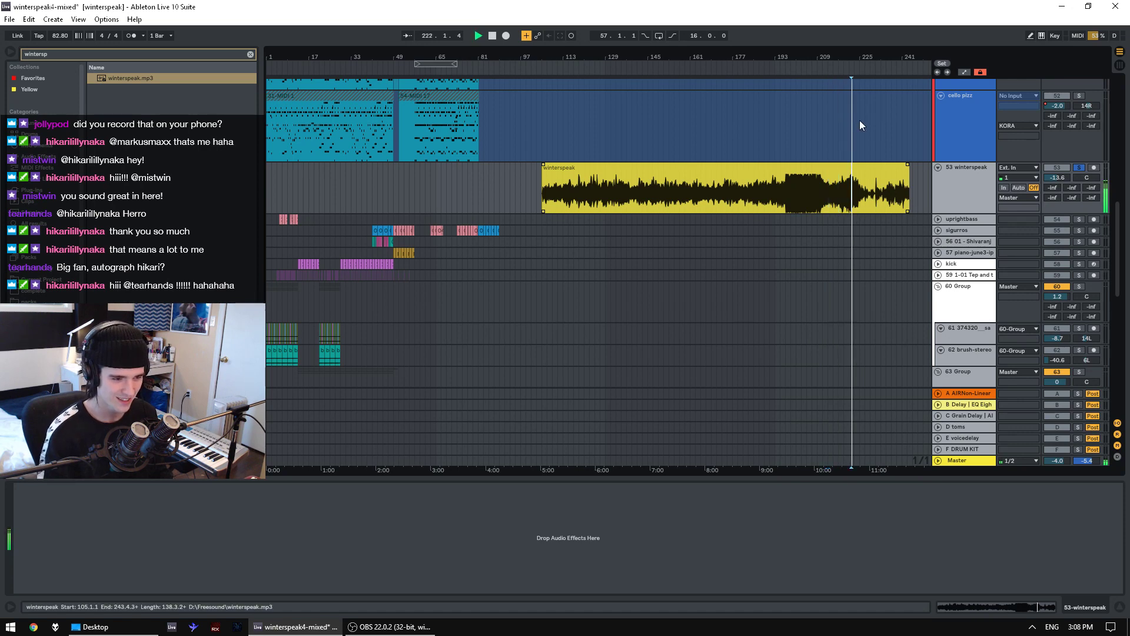
- Listen to the winterspeak recording's closing bars around bar 242 and stop playback
left_click_drag(868, 57, 844, 71)
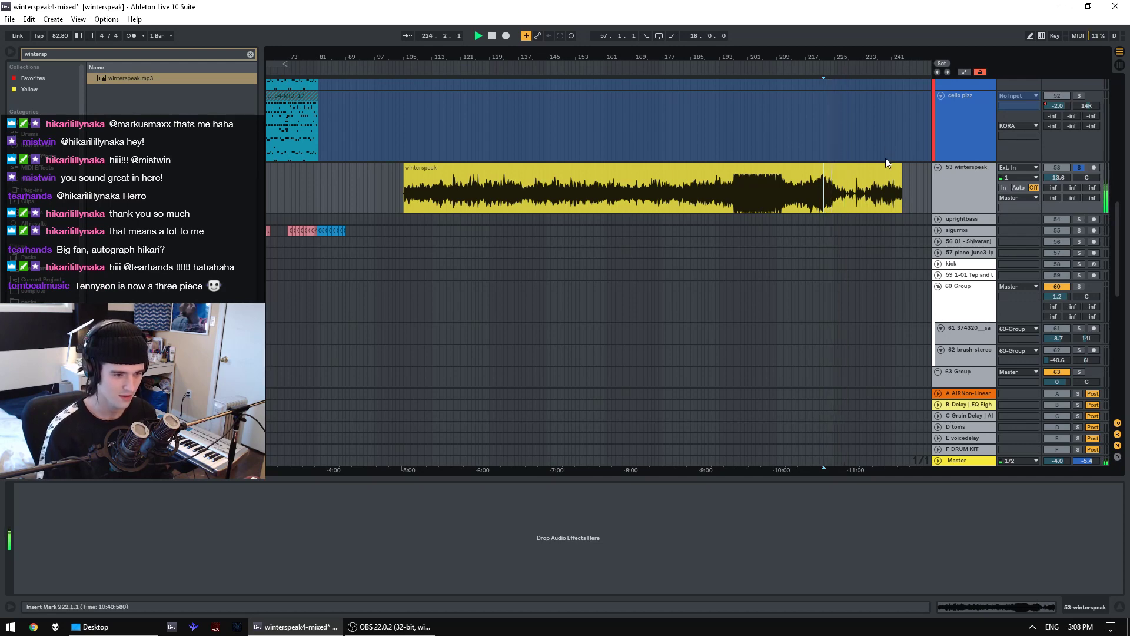
left_click(871, 206)
left_click(897, 196)
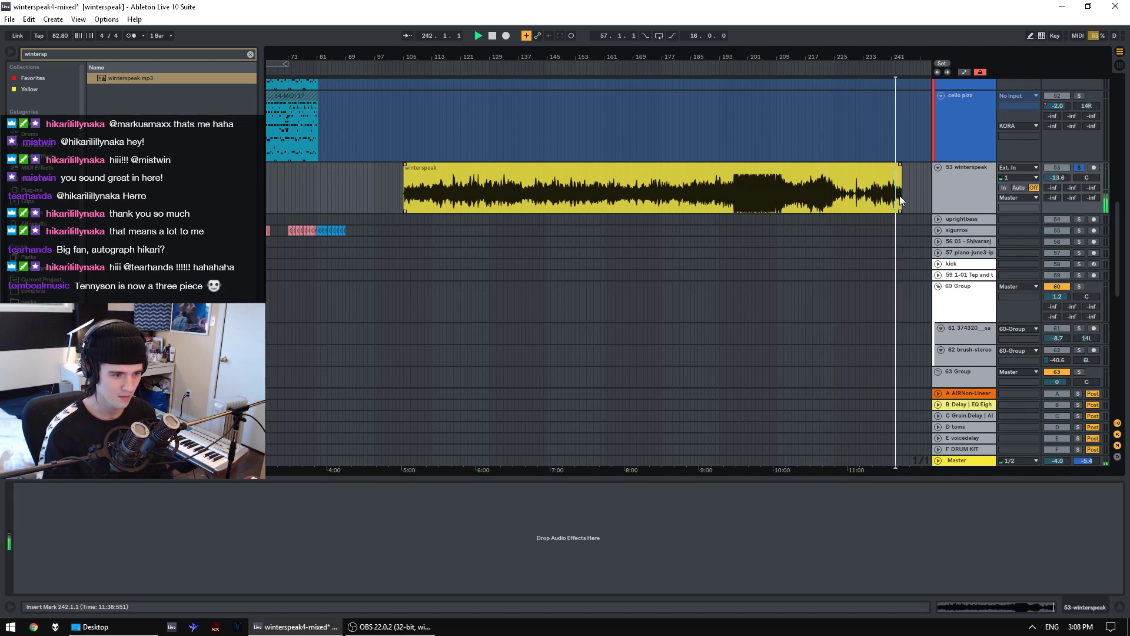
left_click(882, 169)
key("space")
- Delete the winterspeak clip from its audio track and turn off the track's solo
left_click_drag(487, 59, 600, 56)
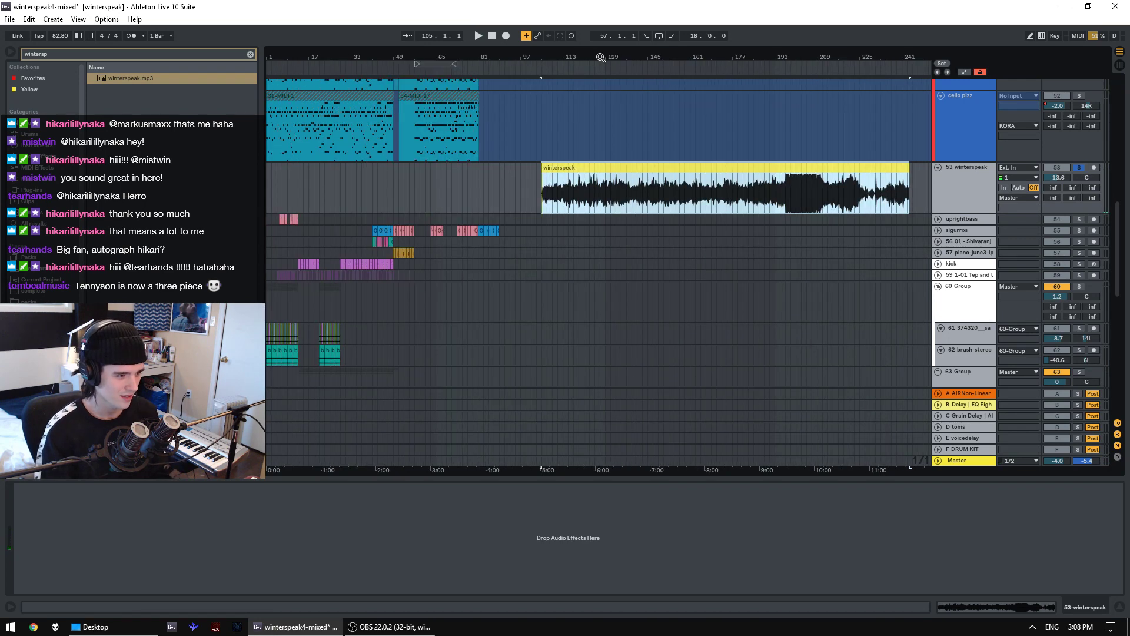
left_click(563, 202)
left_click(666, 200, "shift")
left_click(713, 184)
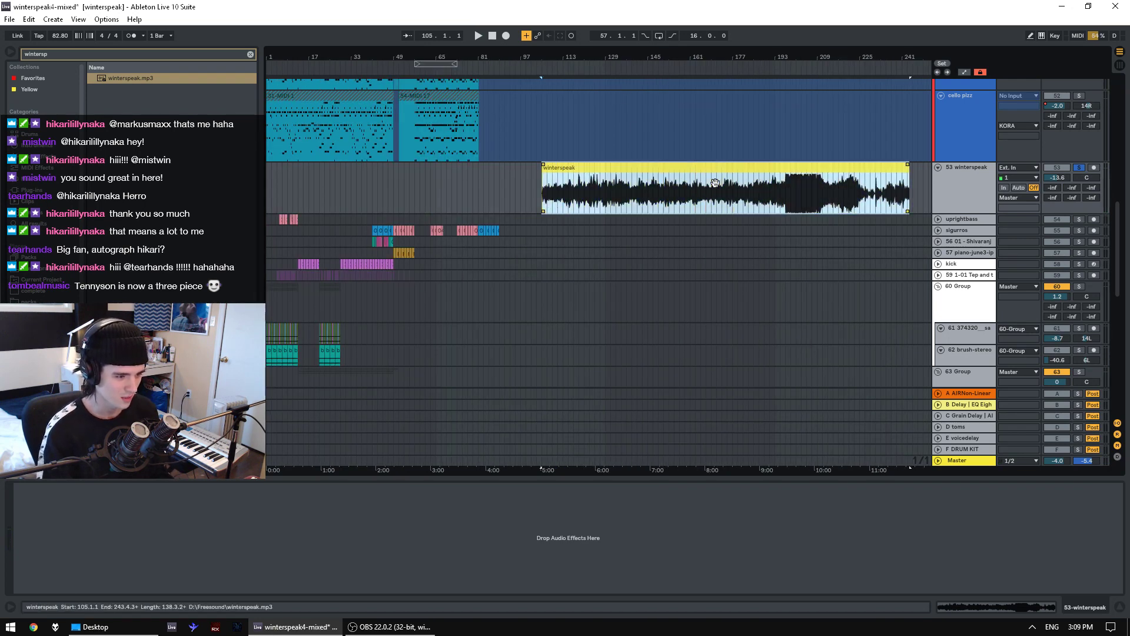
key("Delete")
left_click(1079, 168)
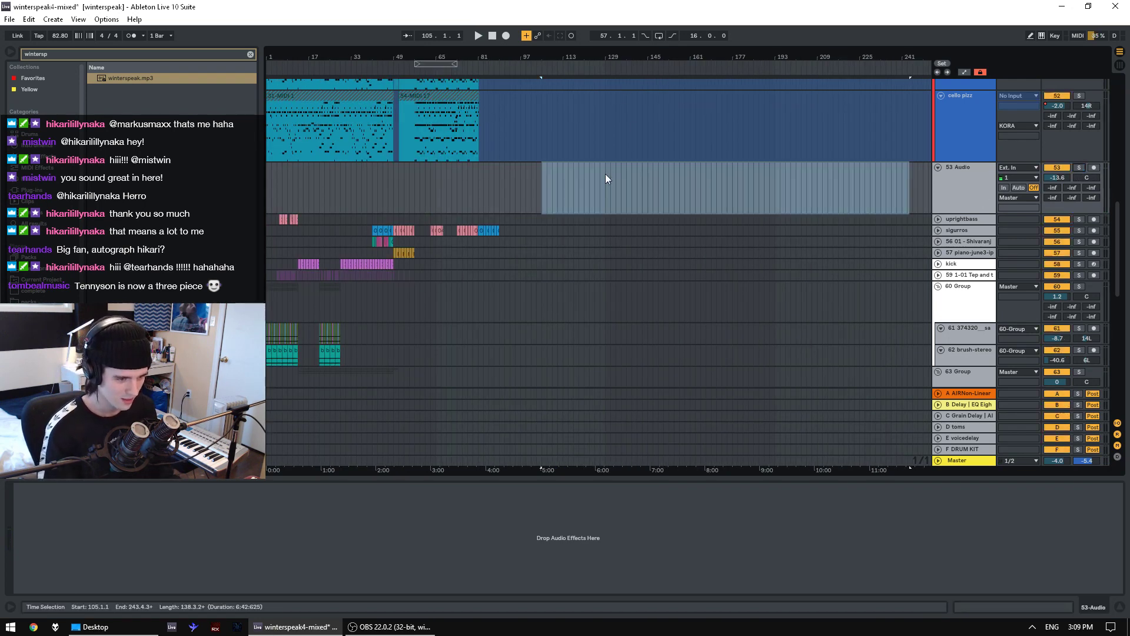
- Find the winterspeak2 recording in the browser's file results and place it on the emptied audio track
left_click_drag(356, 177, 266, 176)
key("z")
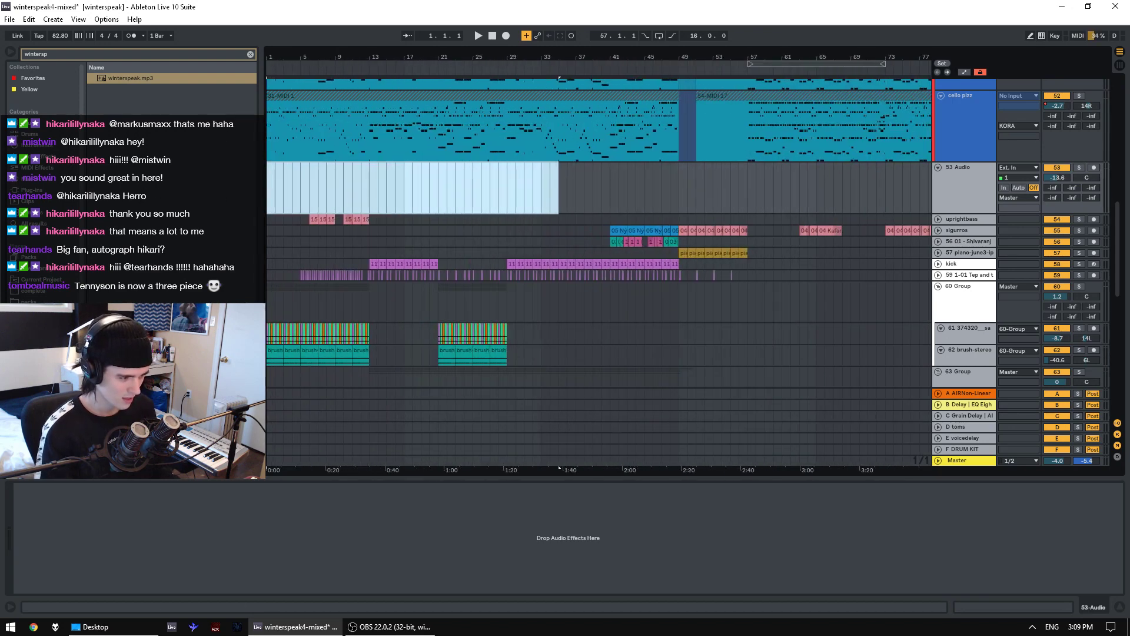
left_click(53, 54)
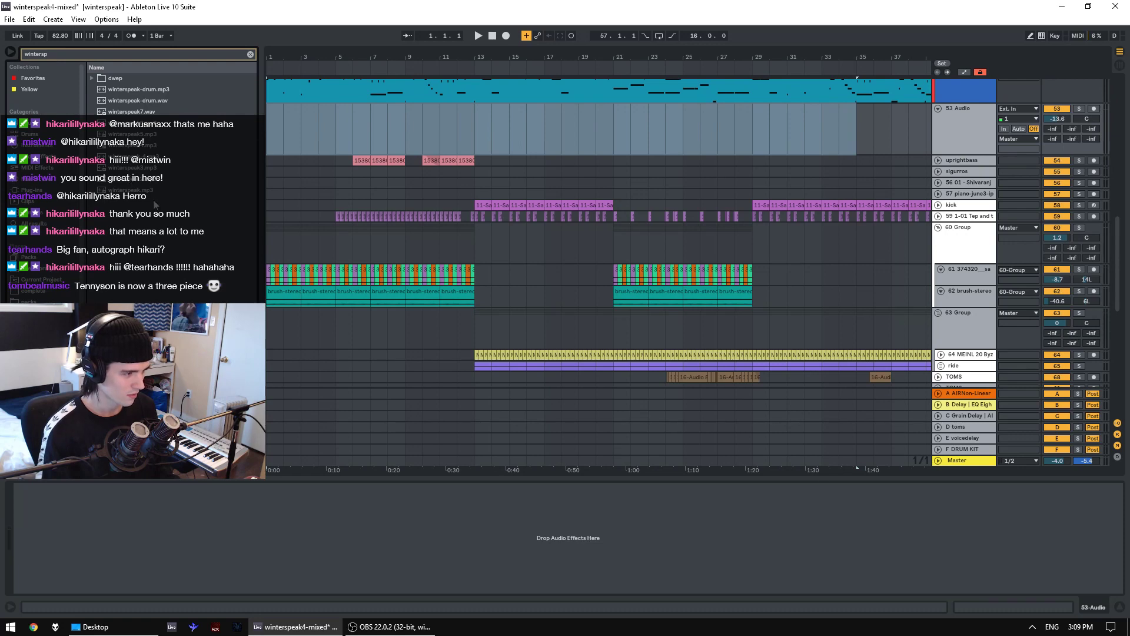
left_click(127, 192)
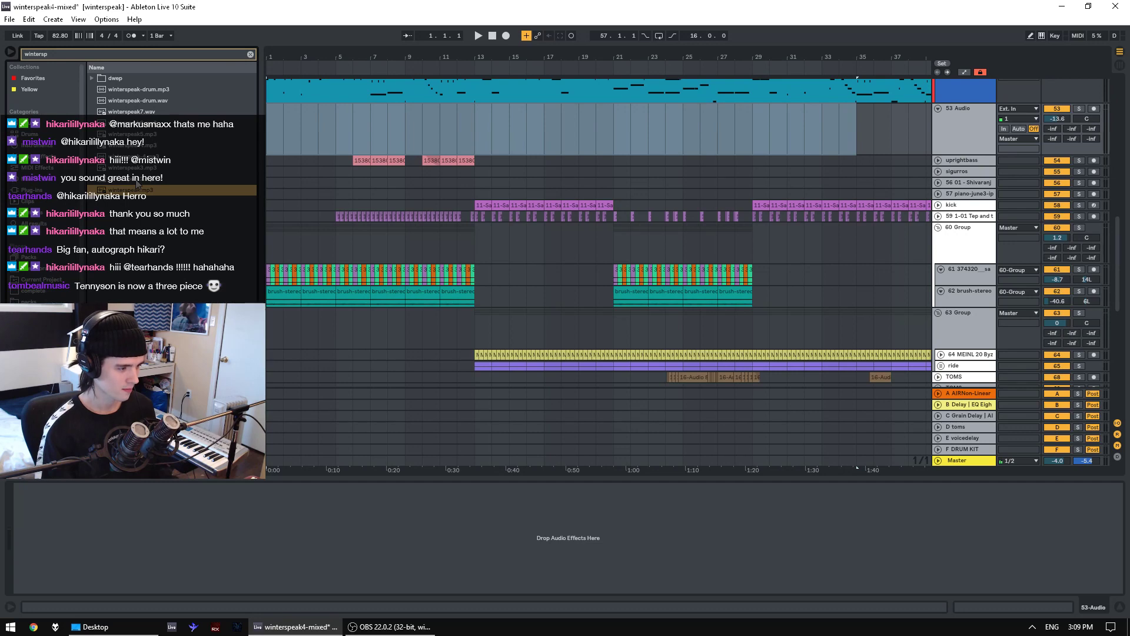
left_click(136, 180)
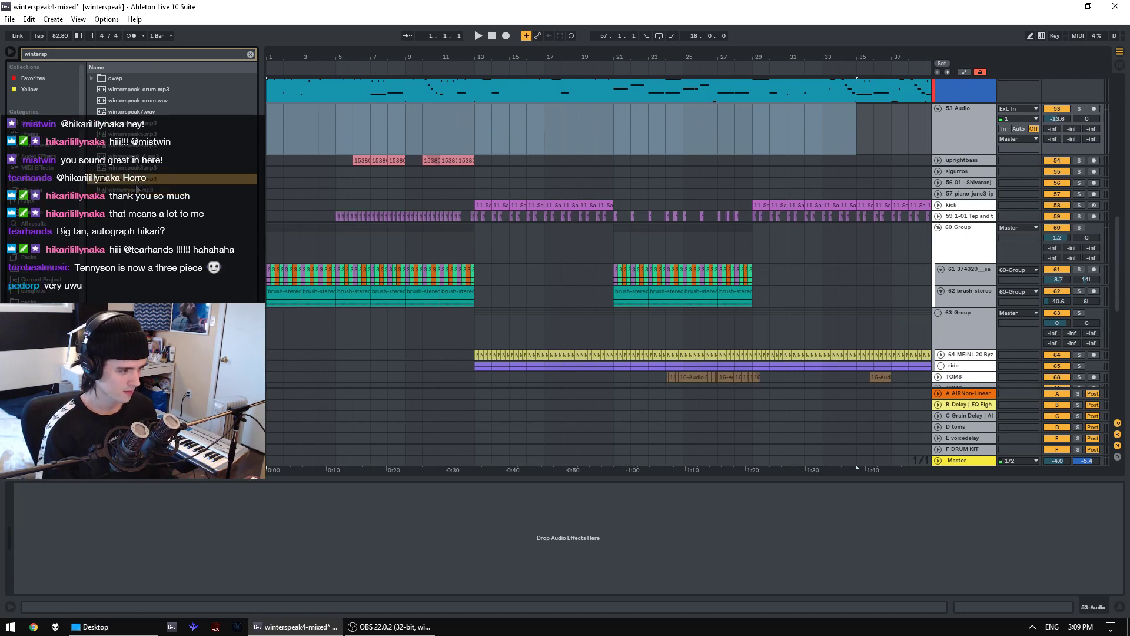
left_click_drag(137, 188, 824, 125)
- Move the winterspeak2 clip to bar 92, past the end of the arrangement, and play it from its start
key("minus")
key("minus")
key("minus")
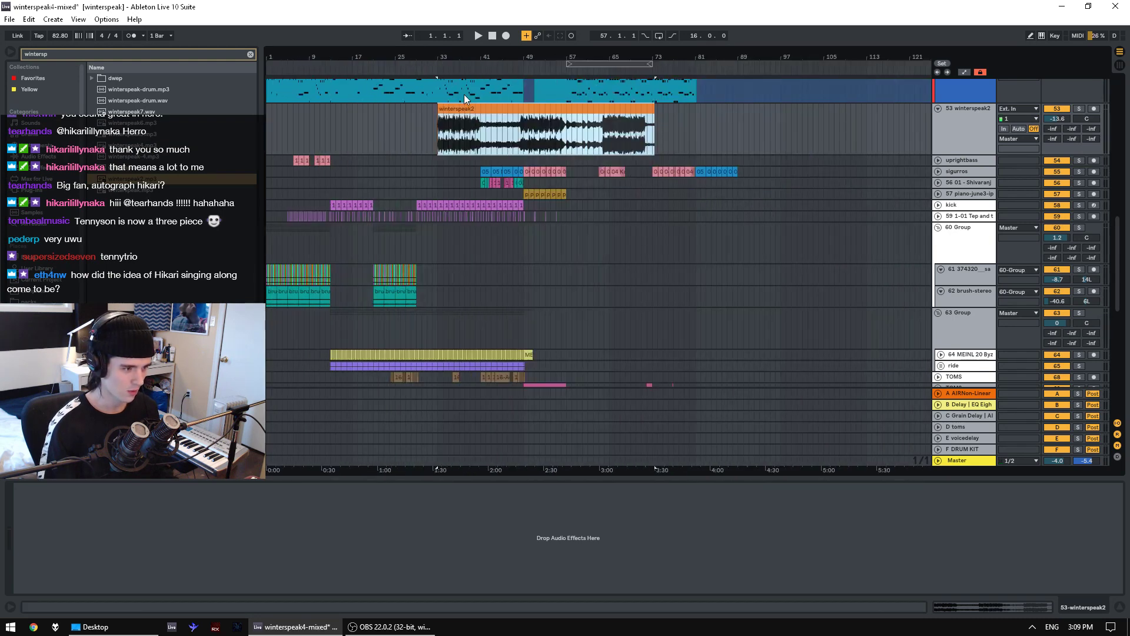
left_click_drag(464, 108, 774, 147)
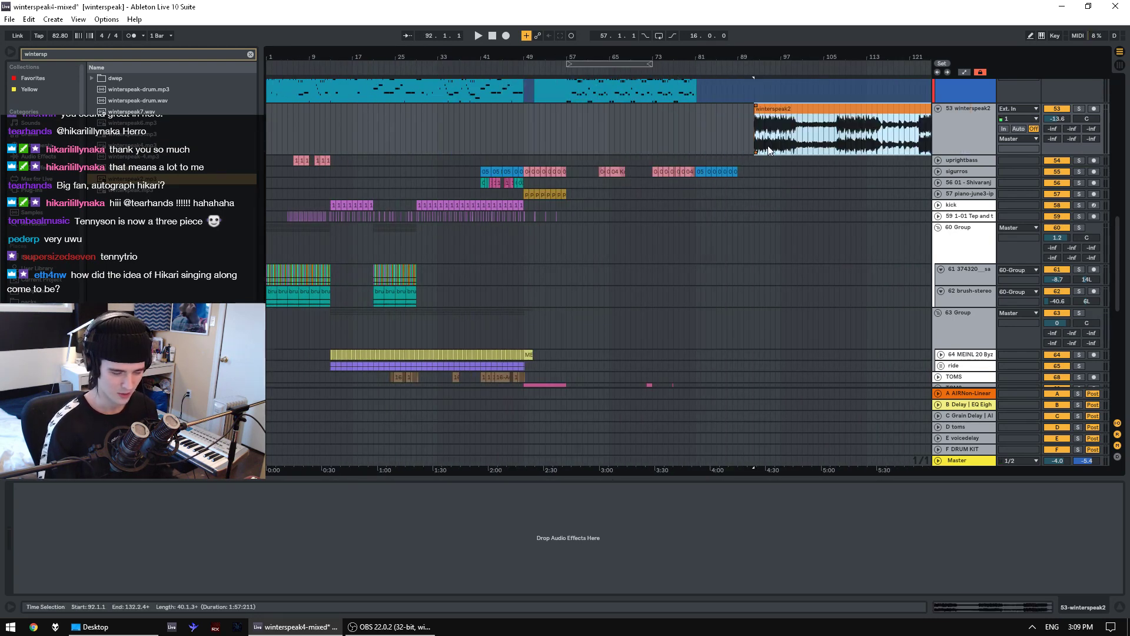
key("space")
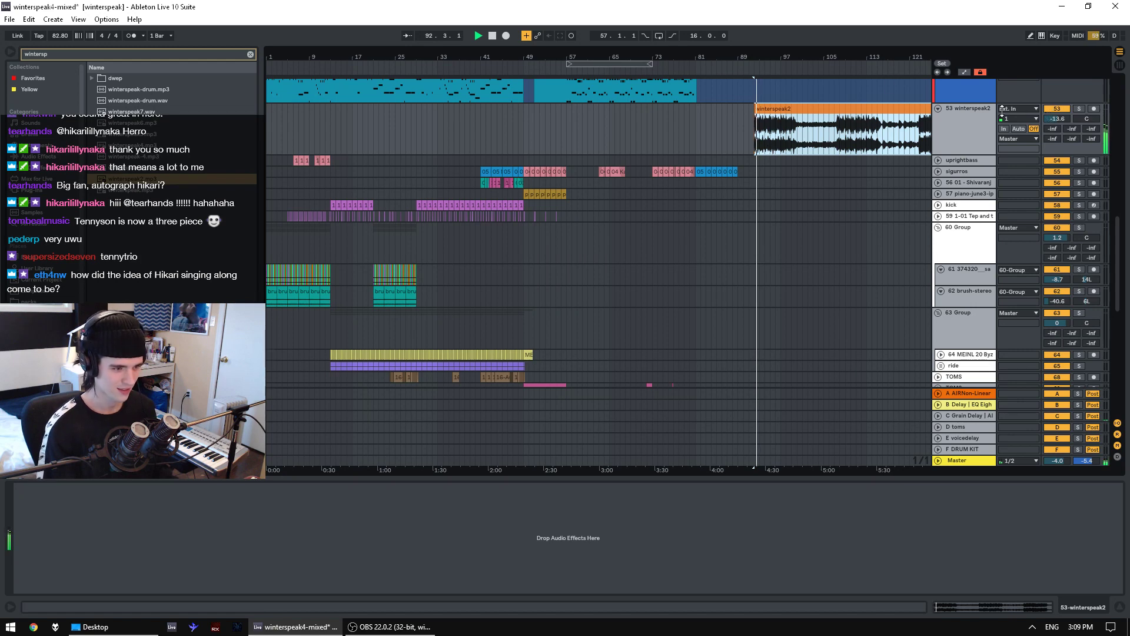
- Audition the middle of the winterspeak2 clip from bars 105, 107 and 108
left_click_drag(816, 57, 578, 76)
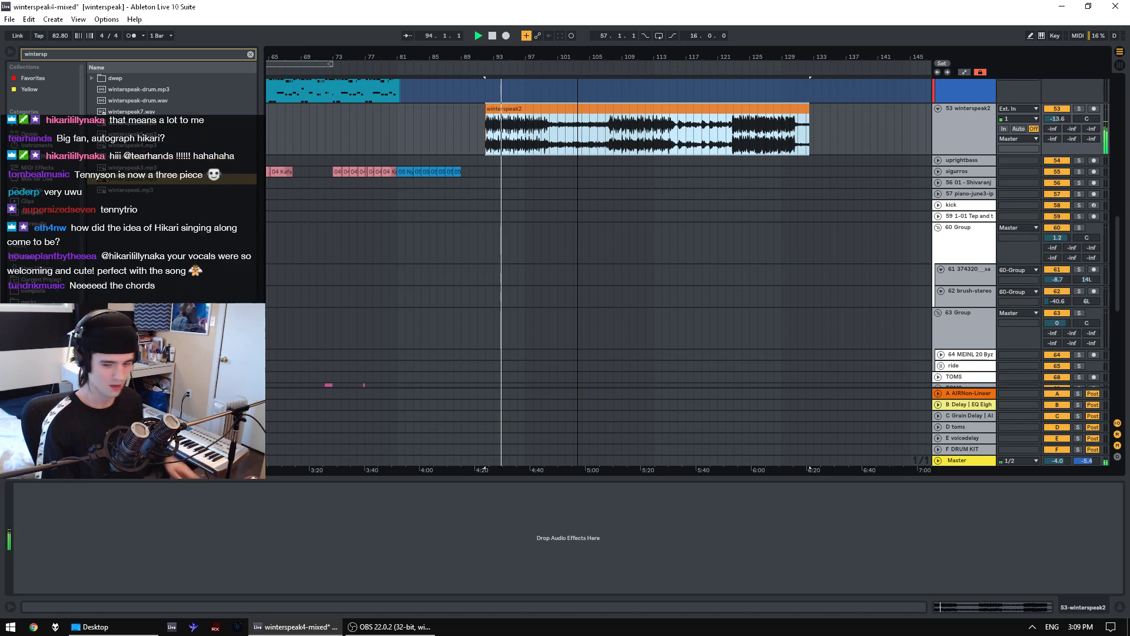
left_click(553, 150)
left_click(588, 146)
key("space")
key("space")
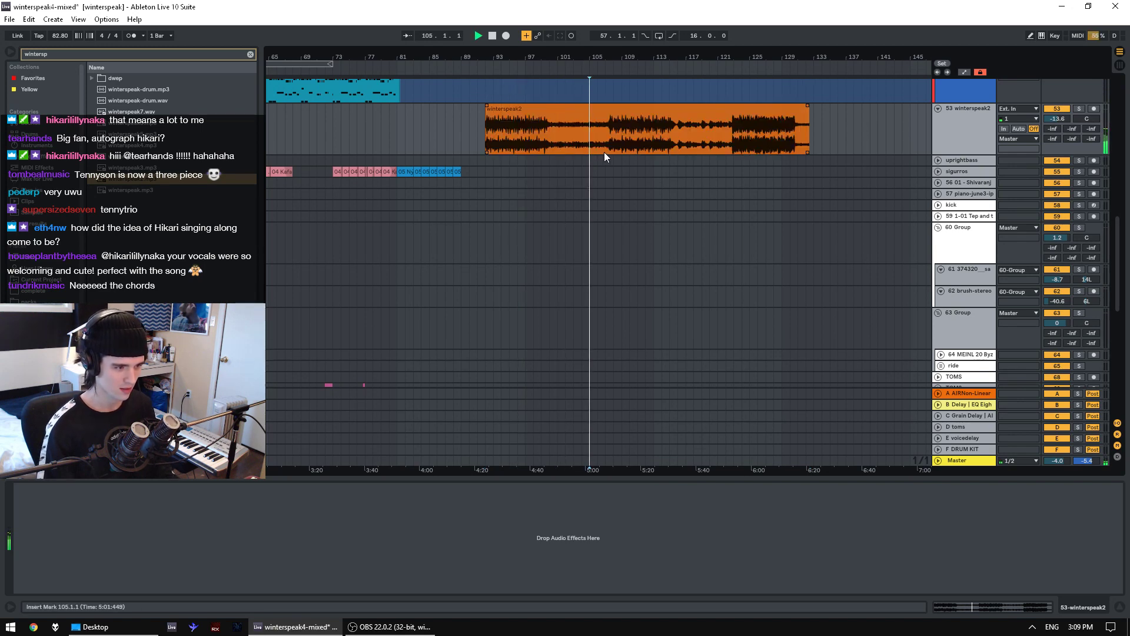
left_click(603, 151)
key("space")
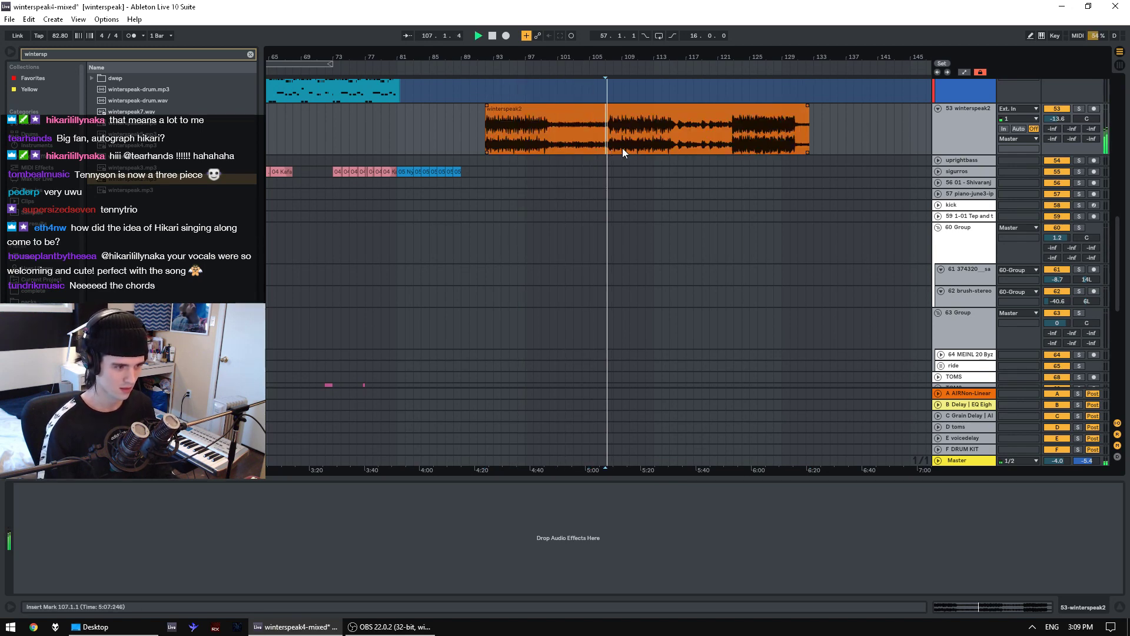
left_click(623, 119)
left_click(612, 147)
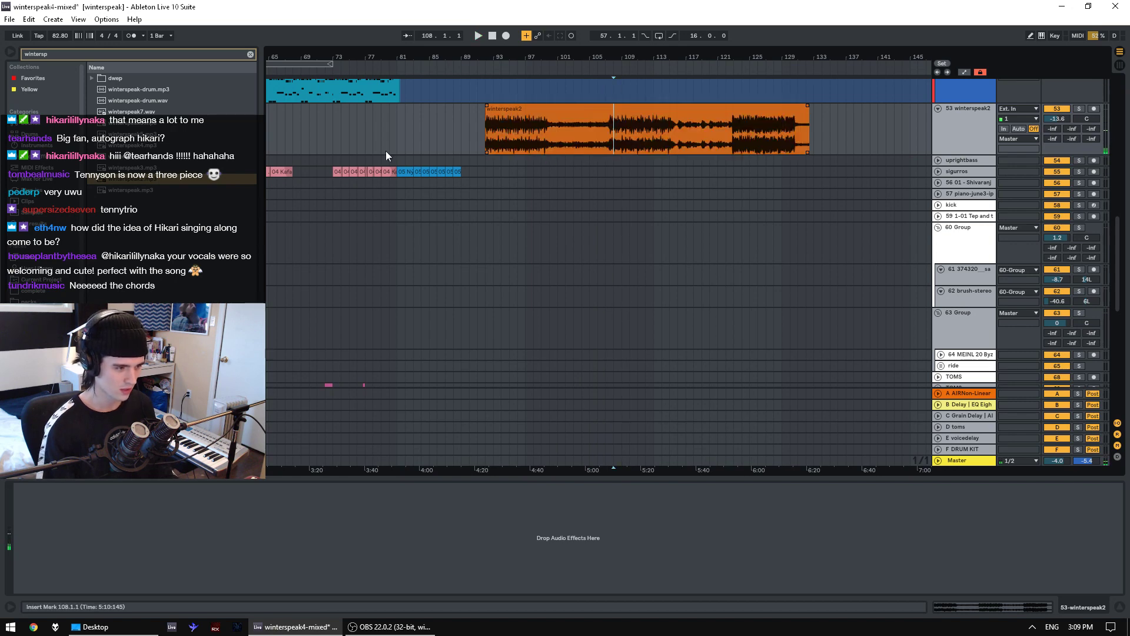
- Select winterspeak.mp3 in the browser to preview it and return to the middle of the winterspeak2 clip
left_click(183, 189)
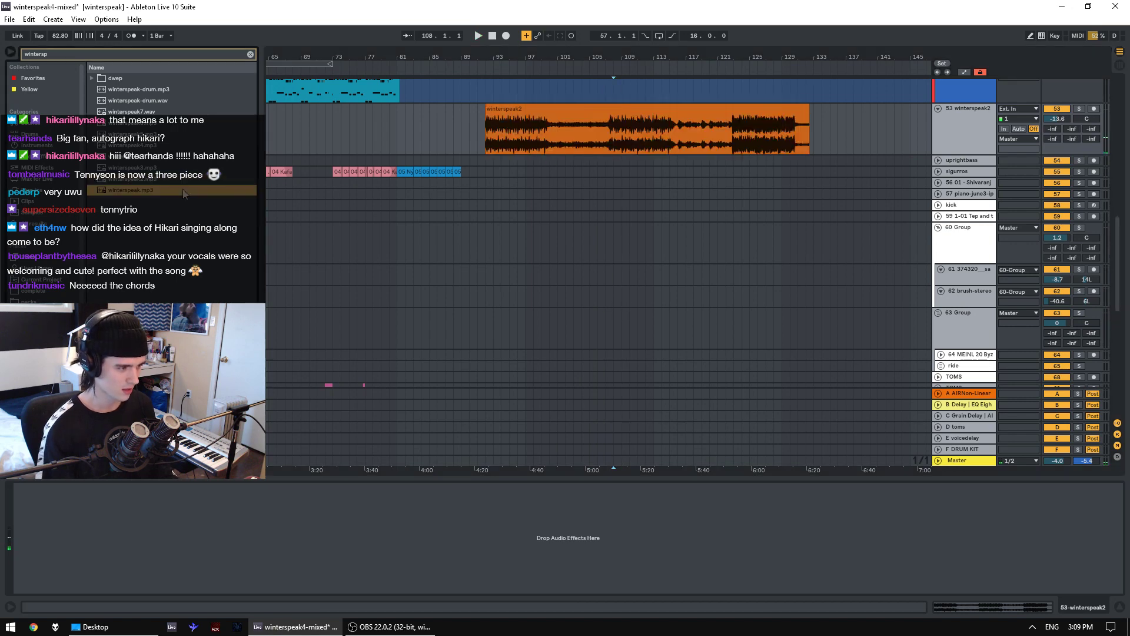
left_click(566, 140)
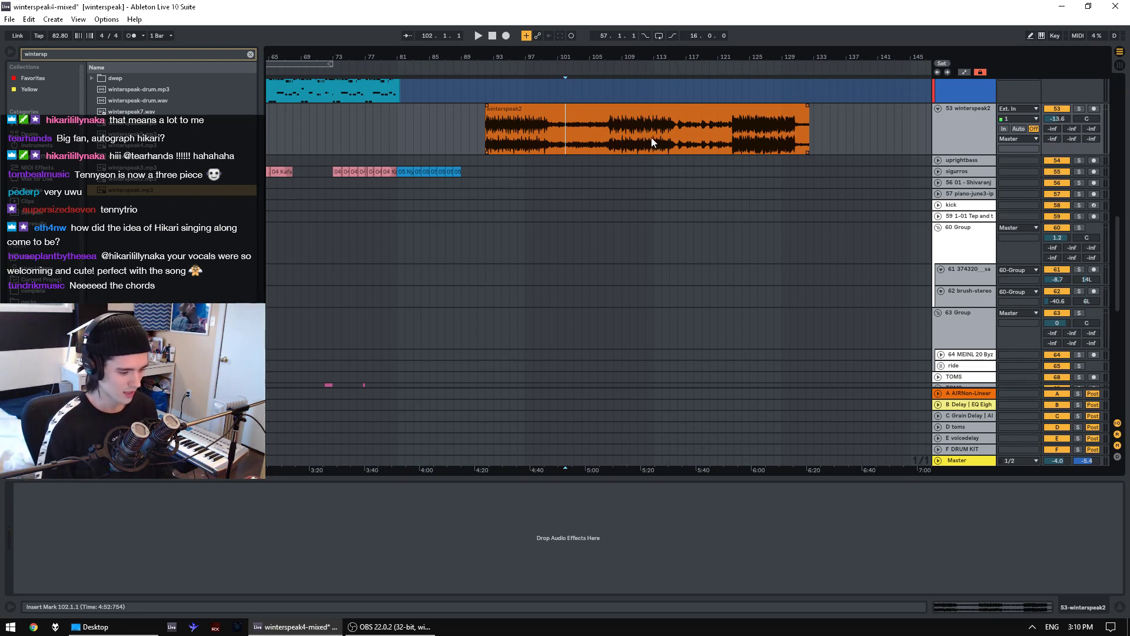
left_click(614, 145)
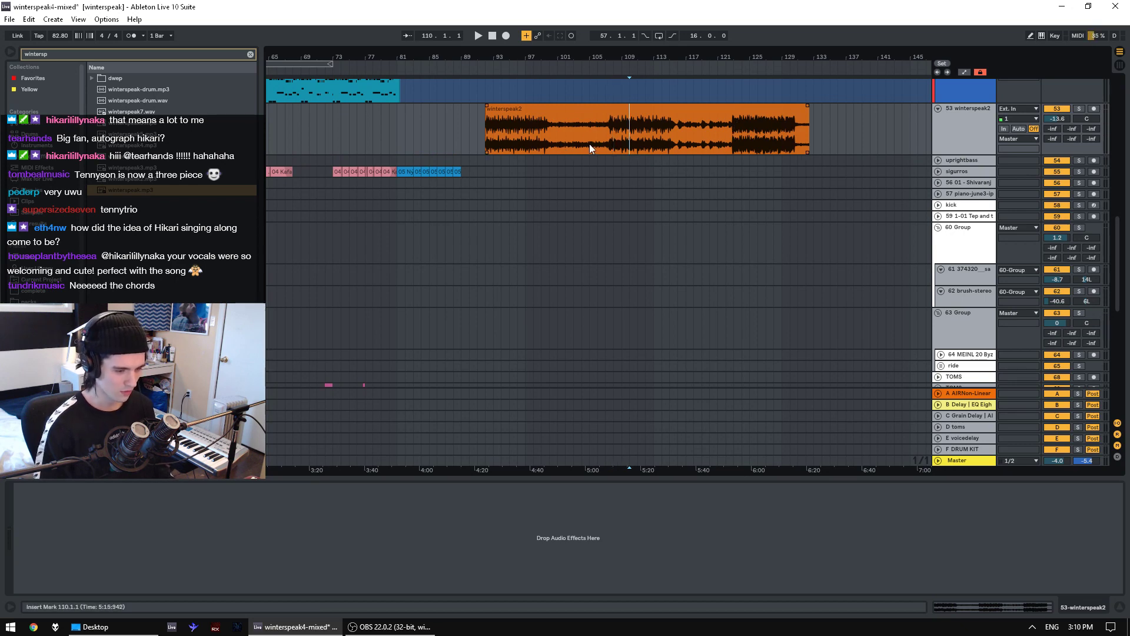
- Select the second loud section of winterspeak2 from bar 107 to 122 and audition it, skipping ahead to bar 111 and the quieter passage
left_click_drag(608, 145, 732, 143)
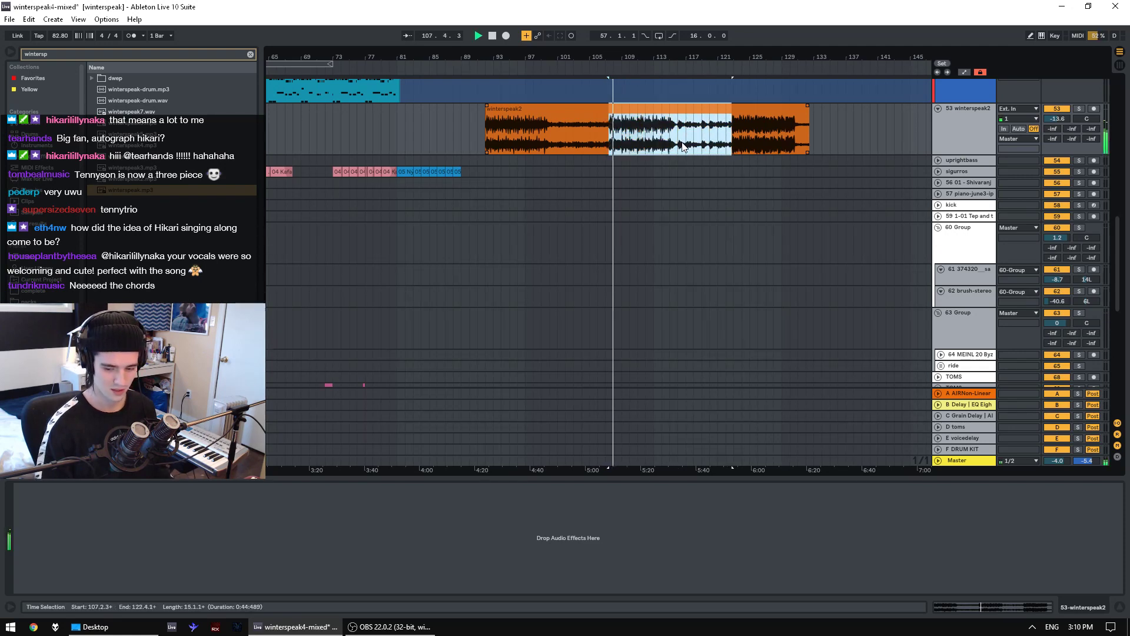
key("space")
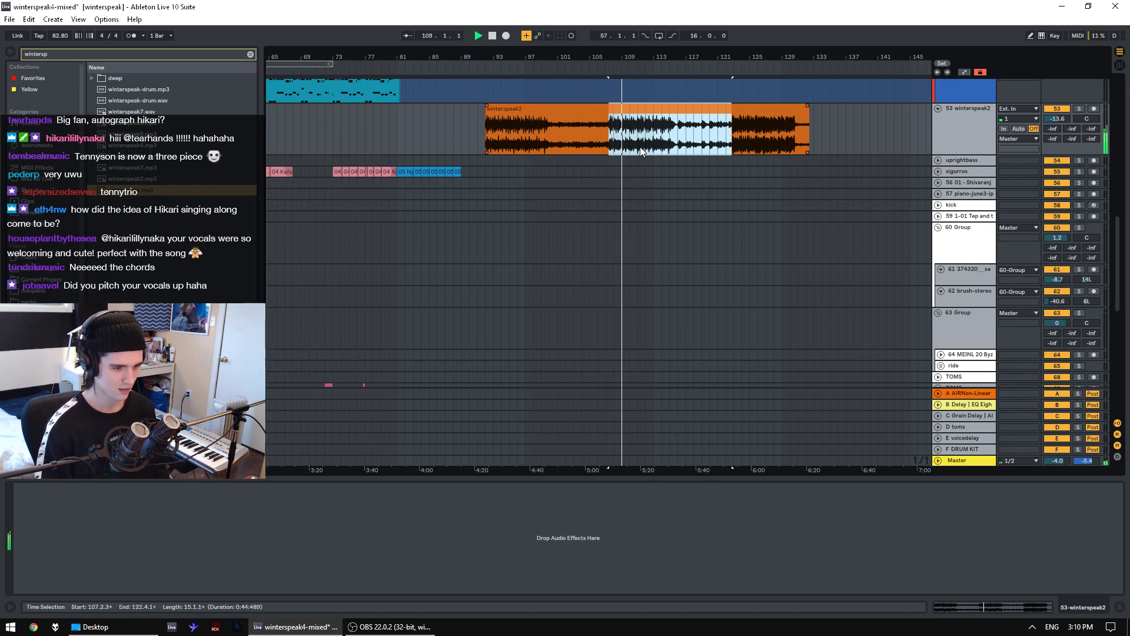
key("space")
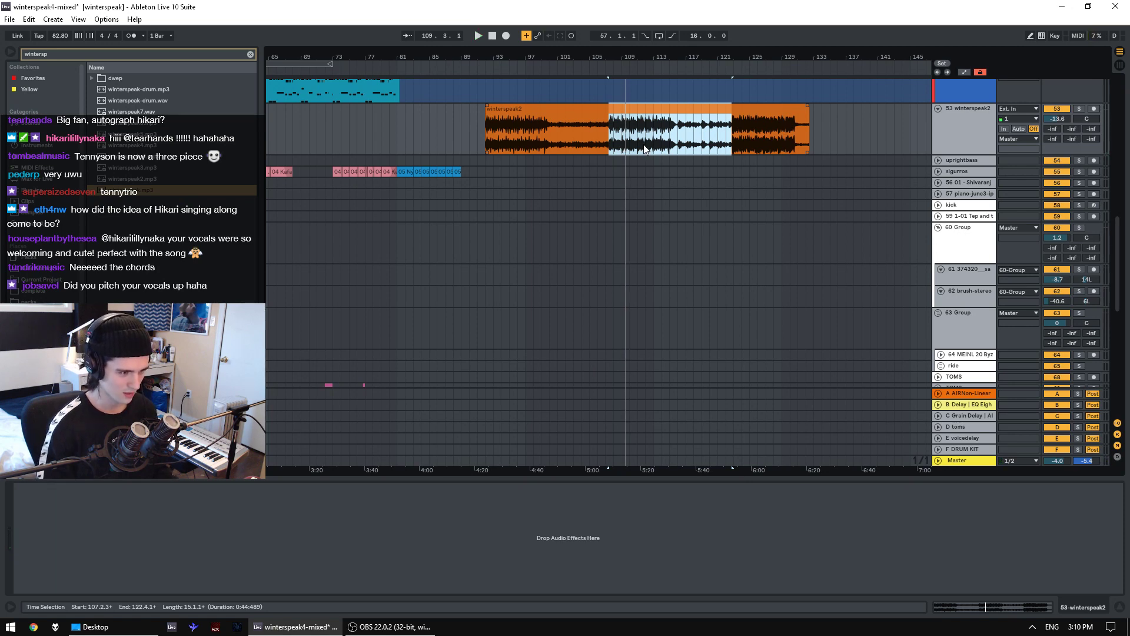
left_click(645, 147)
key("space")
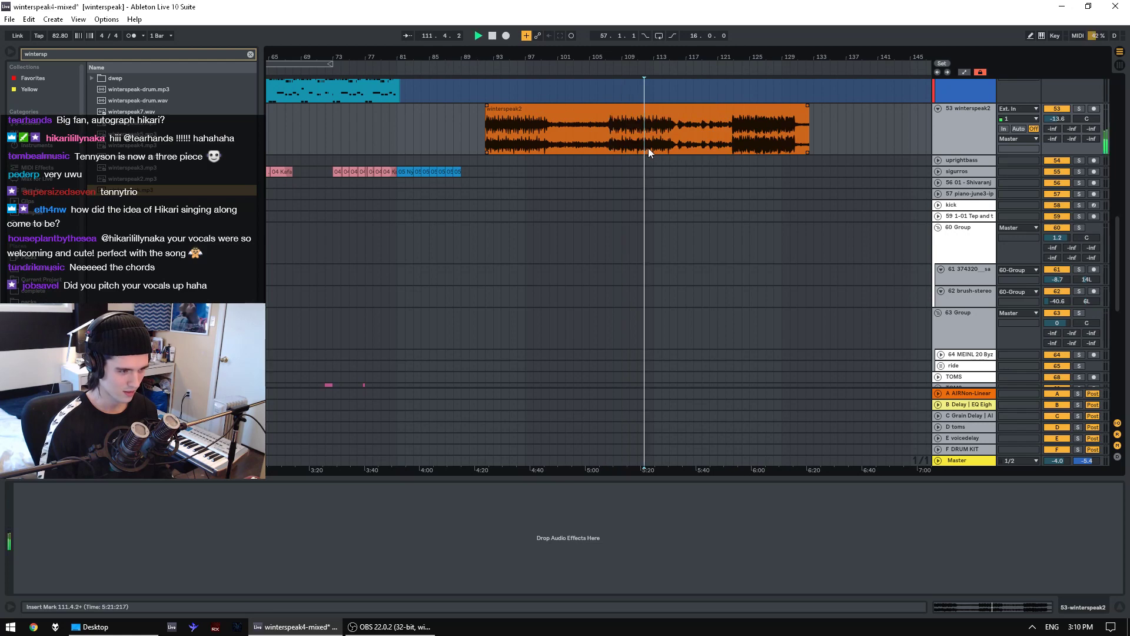
left_click(679, 148)
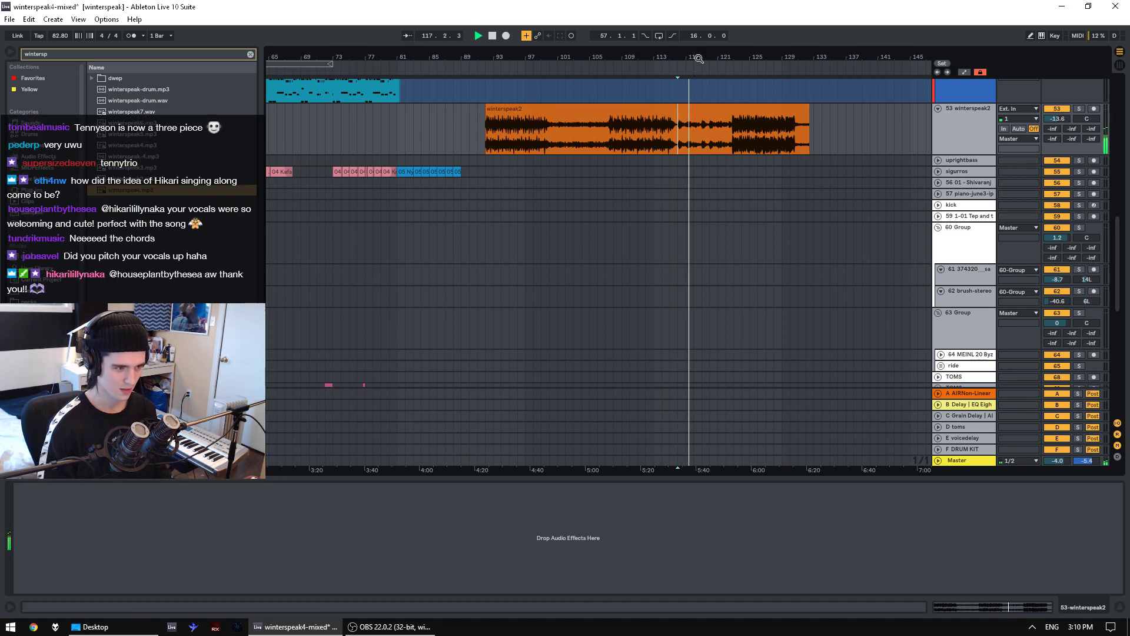
- Audition the quiet passage of the winterspeak2 clip from around bar 117
left_click_drag(699, 58, 699, 144)
key("space")
left_click(683, 147)
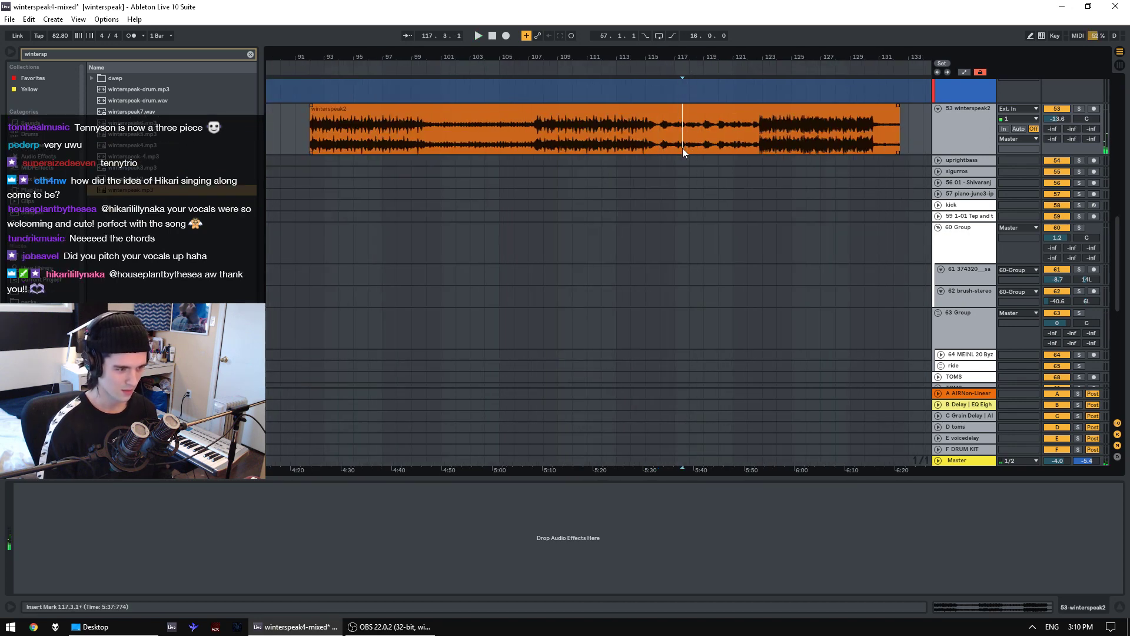
left_click(684, 146)
key("space")
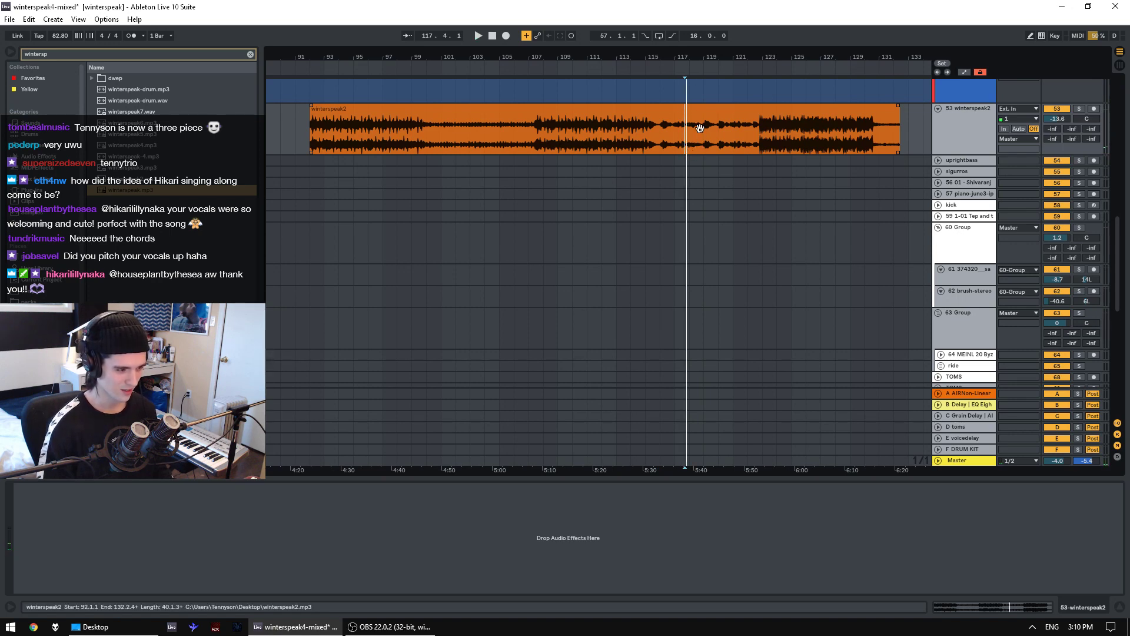
key("space")
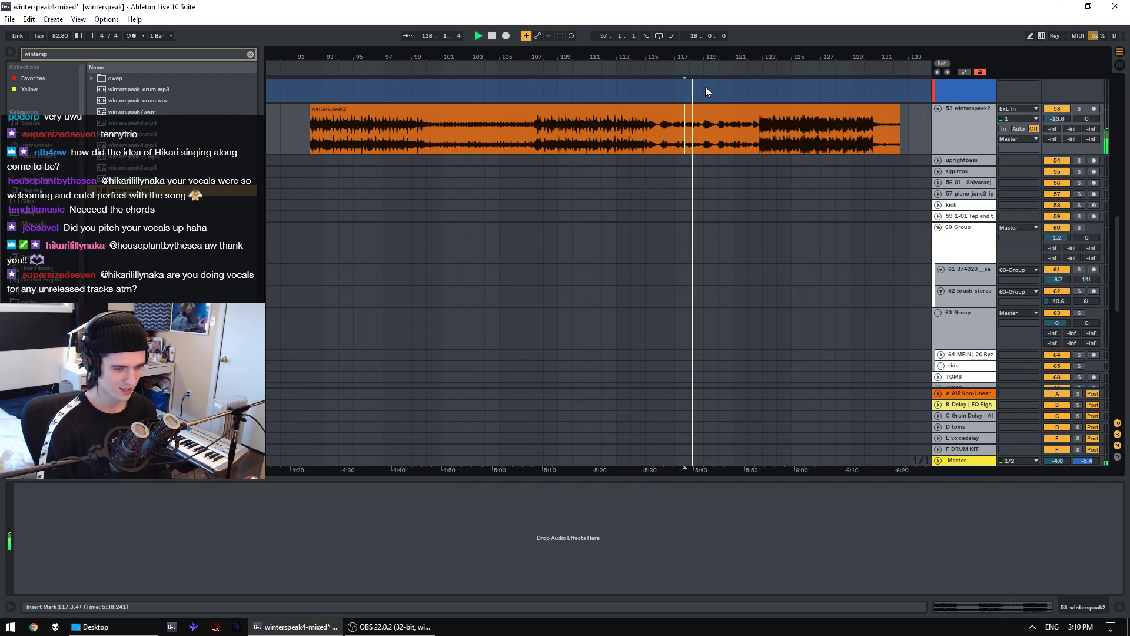
left_click_drag(722, 54, 637, 77)
key("space")
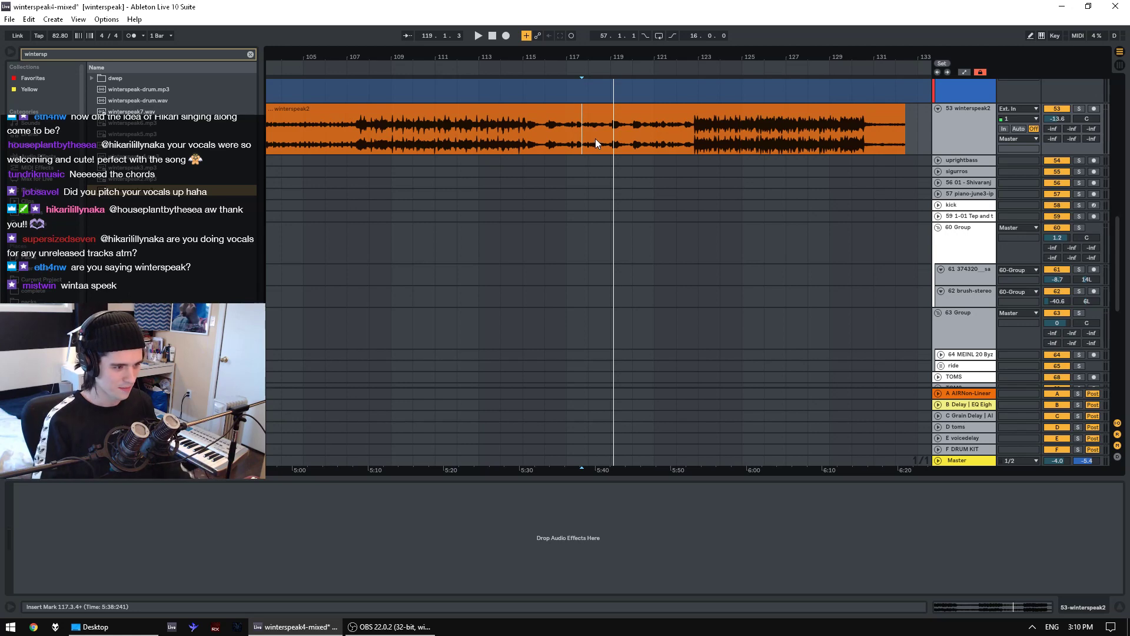
- Audition the quiet passage of winterspeak2 again, starting from bar 119 and from 118.4
left_click(598, 142)
key("space")
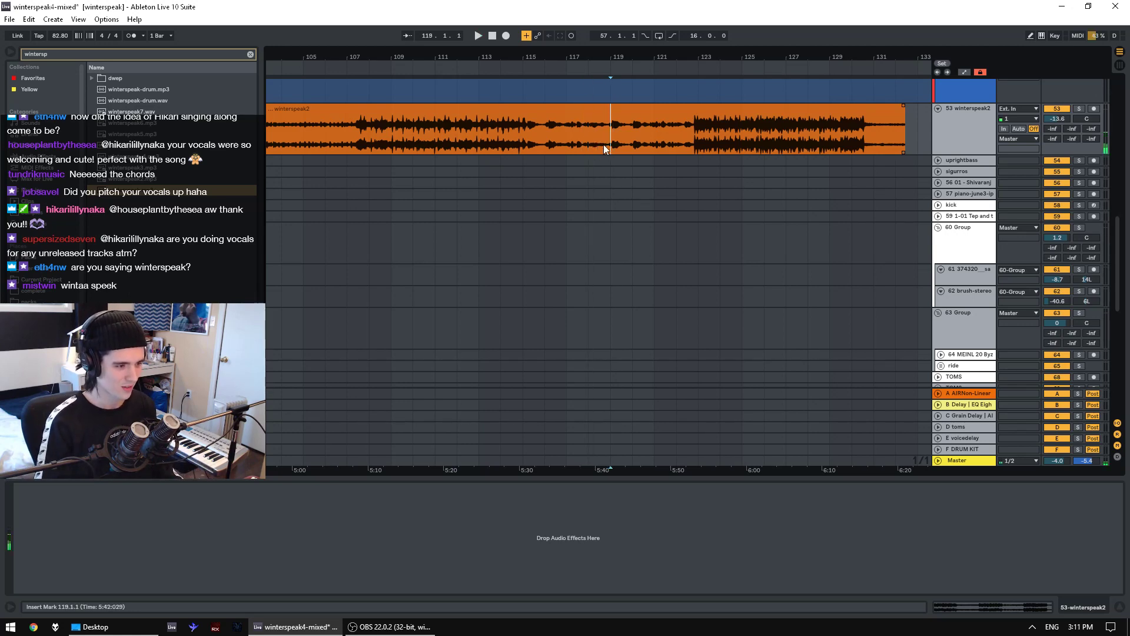
left_click(607, 146)
key("space")
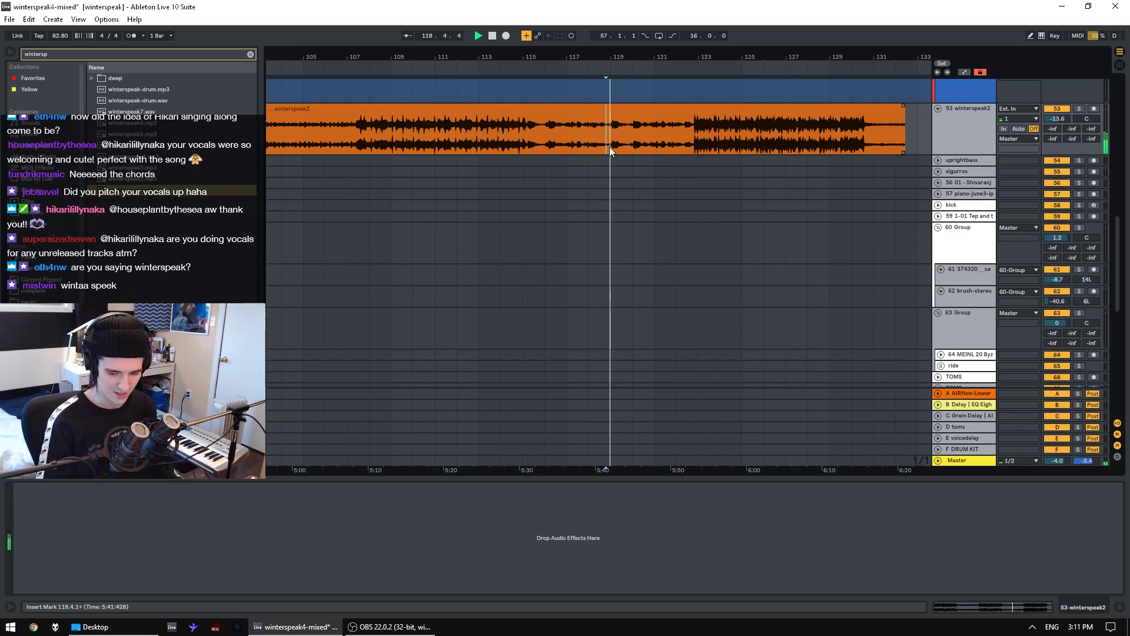
left_click_drag(695, 51, 613, 54)
key("space")
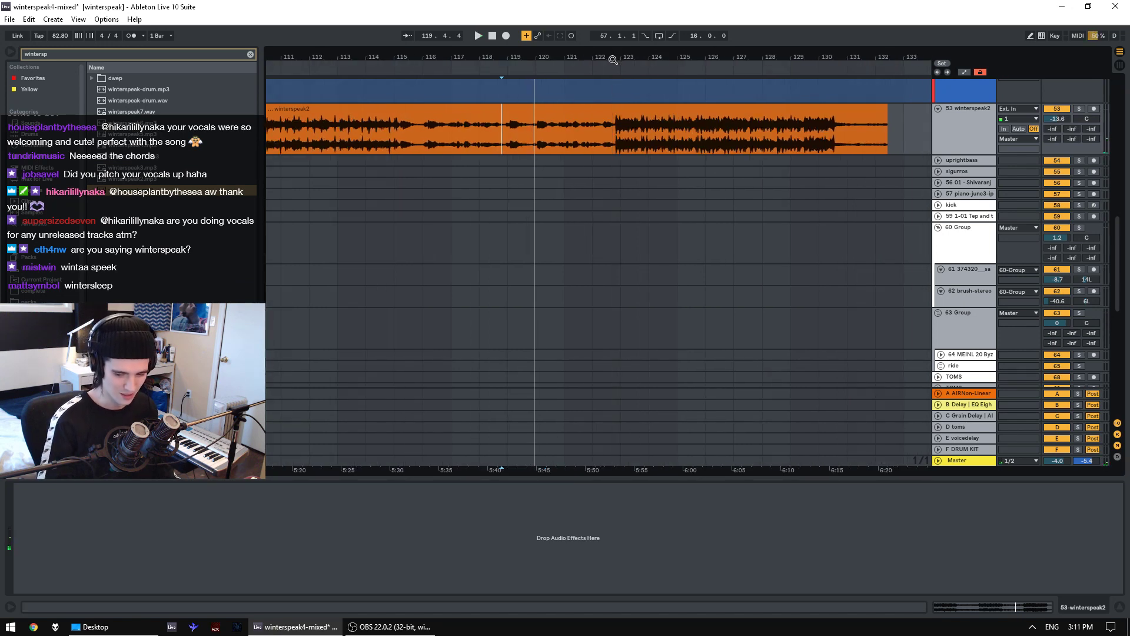
- Audition the end of the quiet passage in winterspeak2 from 119.4 and the start of the last loud section at 122.4
left_click(537, 146)
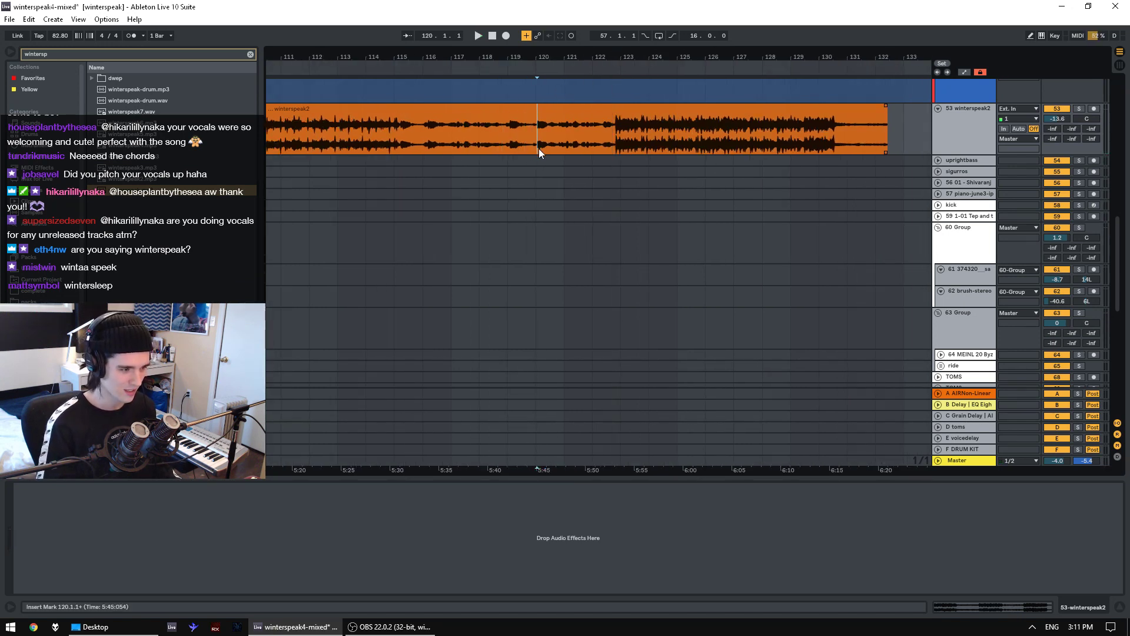
left_click(532, 147)
key("space")
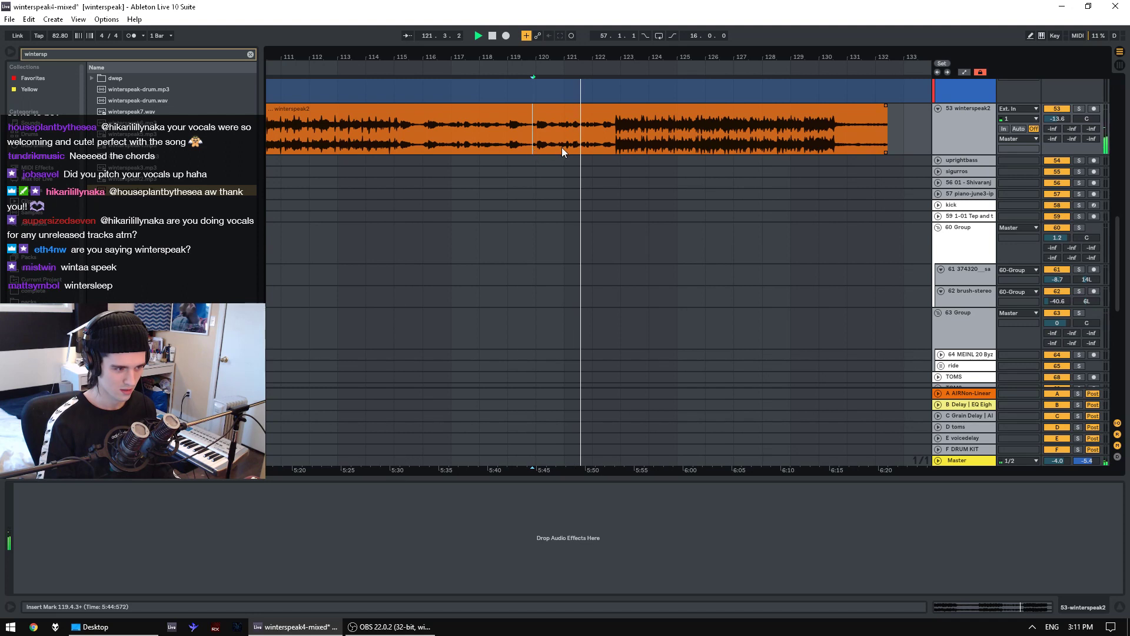
left_click(615, 150)
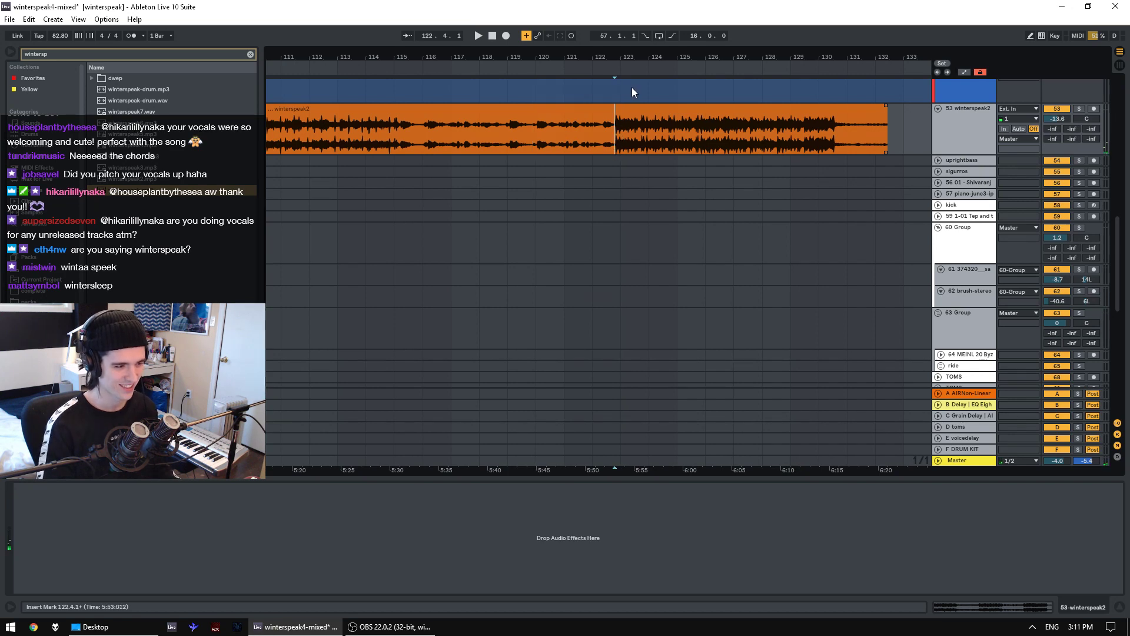
key("space")
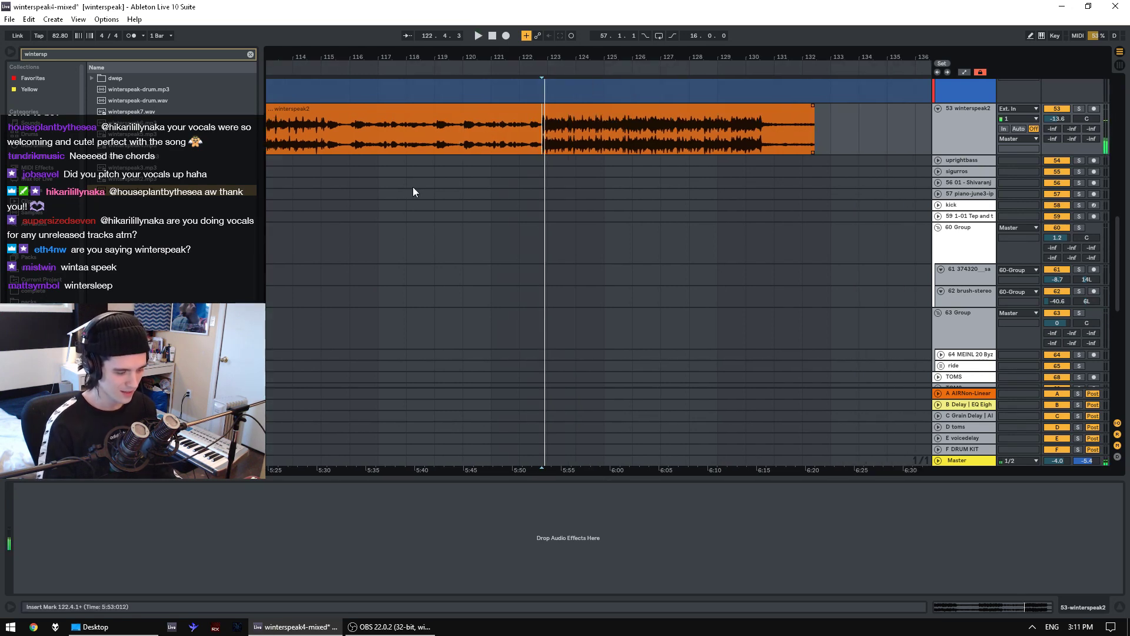
- Search the browser for drum, including in another folder location, and for stems
left_click(72, 56)
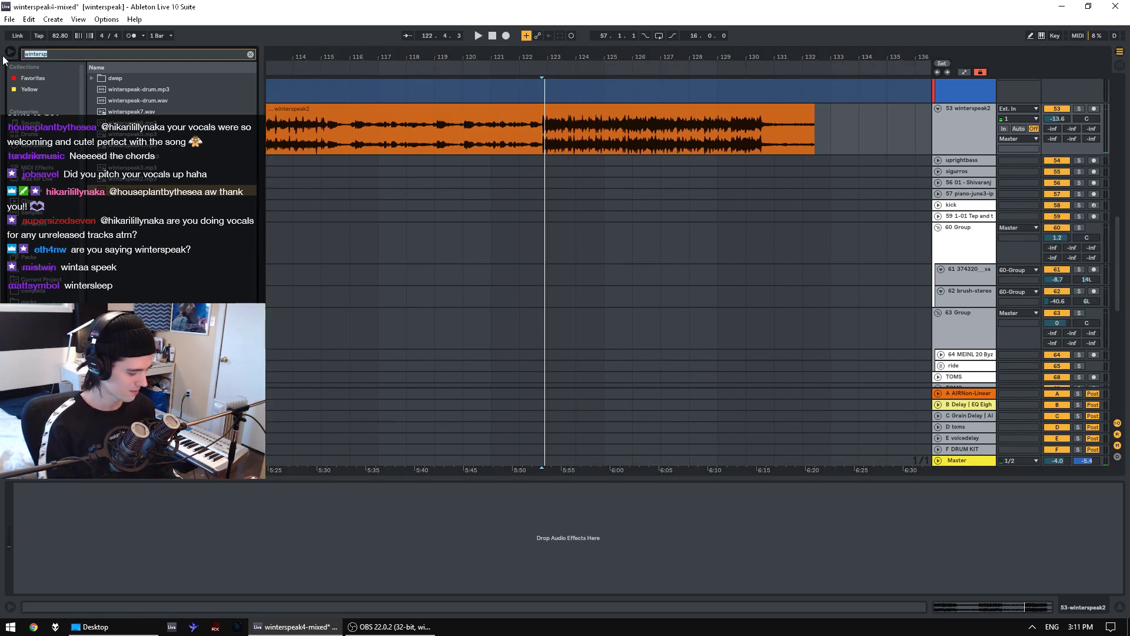
type("drum")
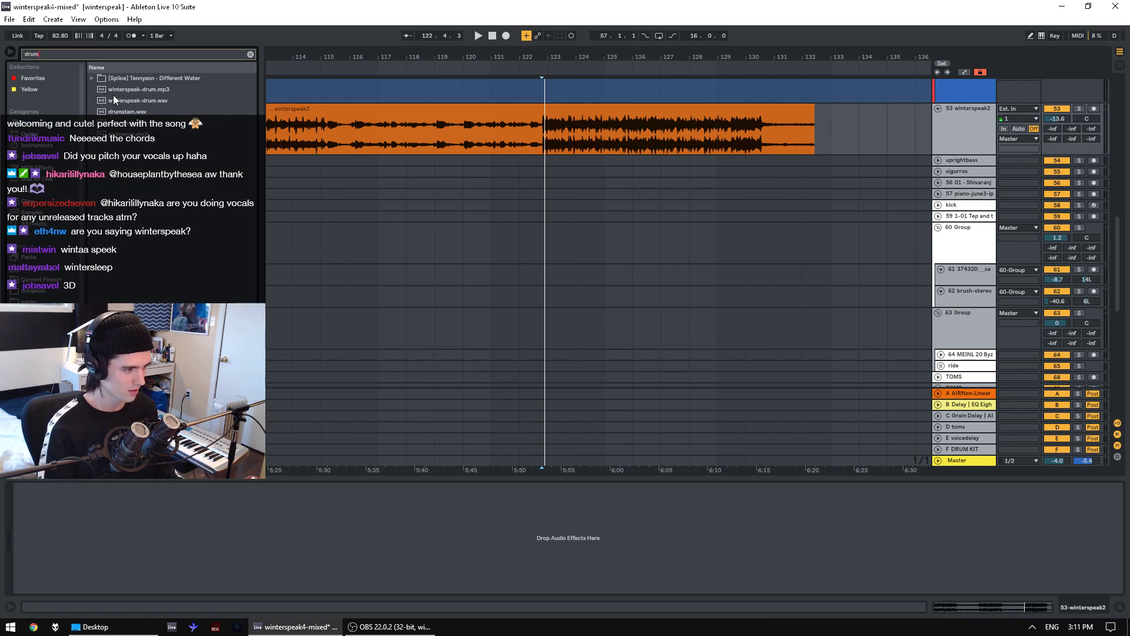
left_click(47, 290)
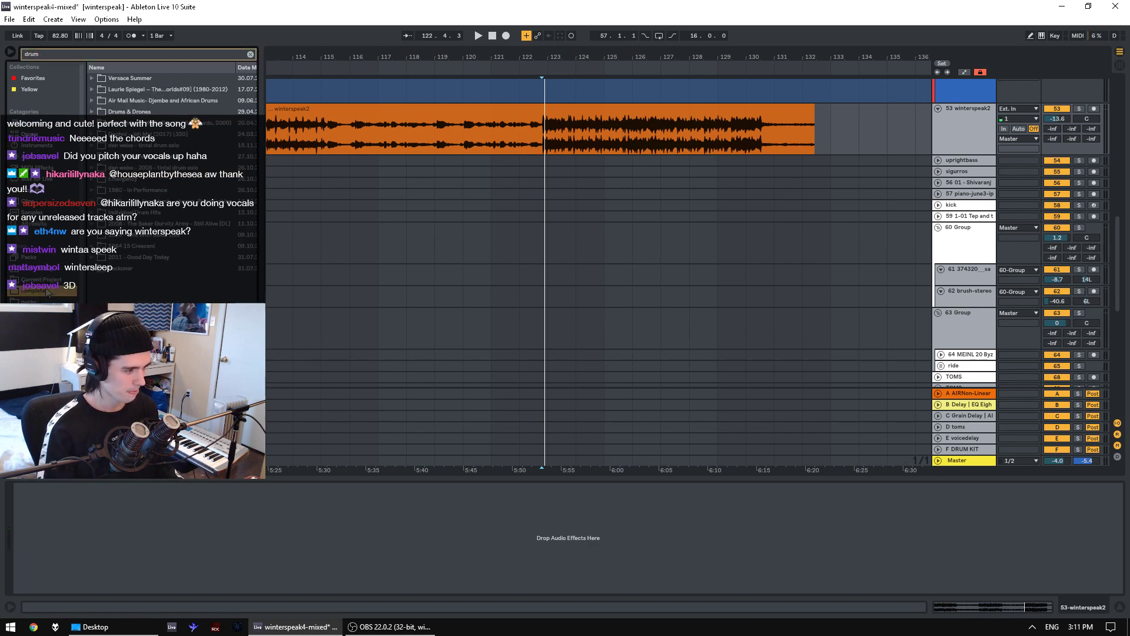
double_click(39, 54)
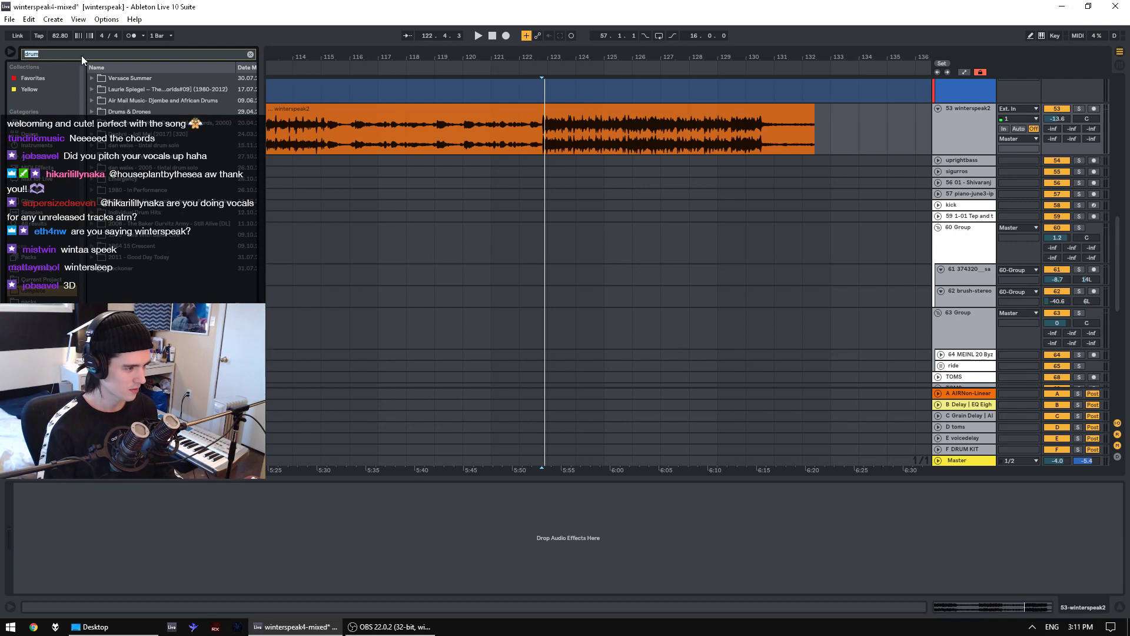
type("stems")
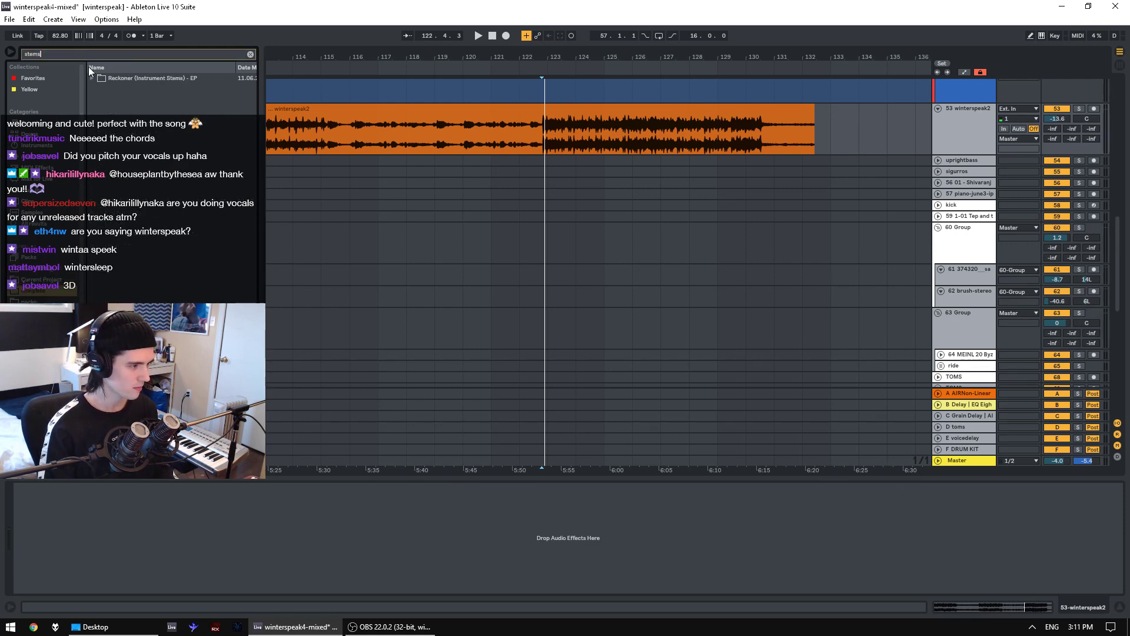
- Search the browser for cold and for fix you, and expand the Coldplay - Fix You - Multitrack folder
left_click_drag(65, 55, 3, 53)
type("=")
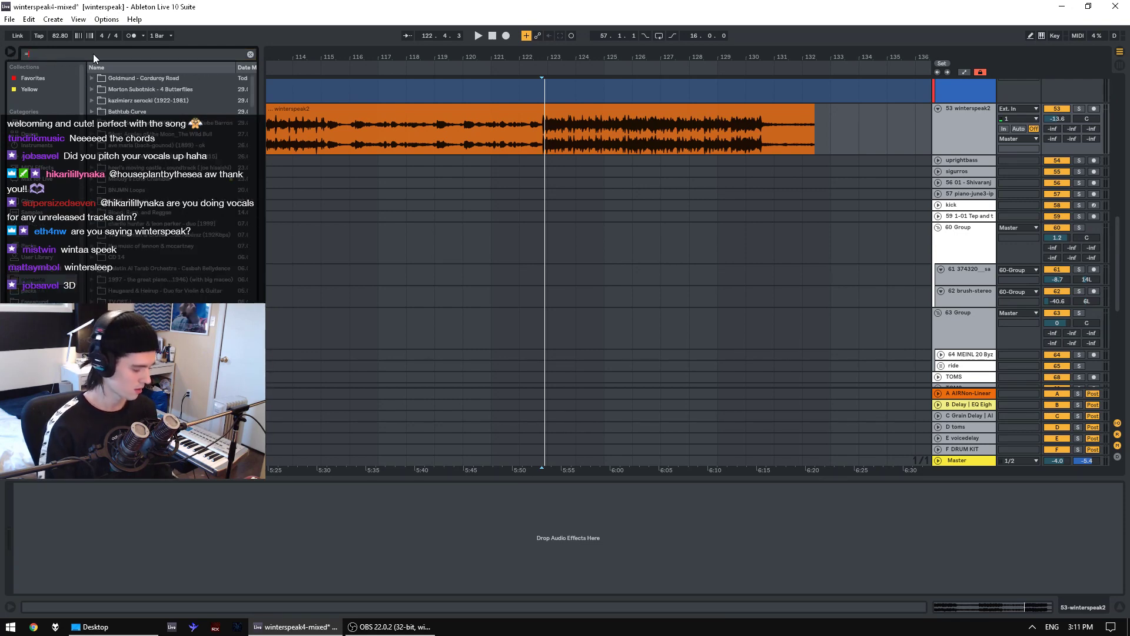
type("cold")
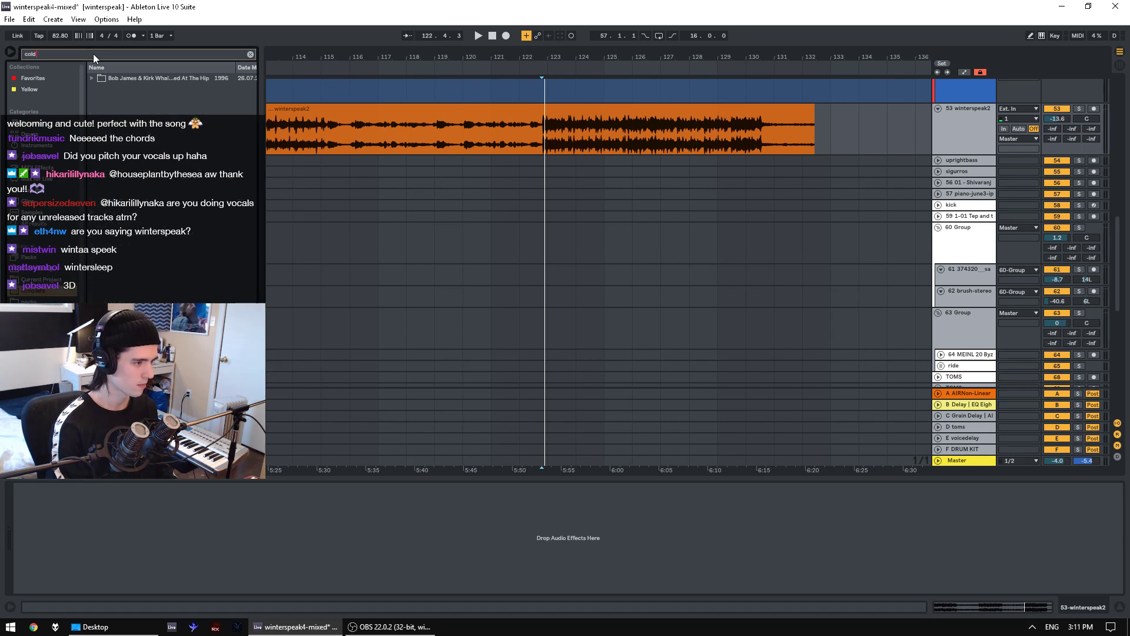
key("ctrl+a")
type("ix you")
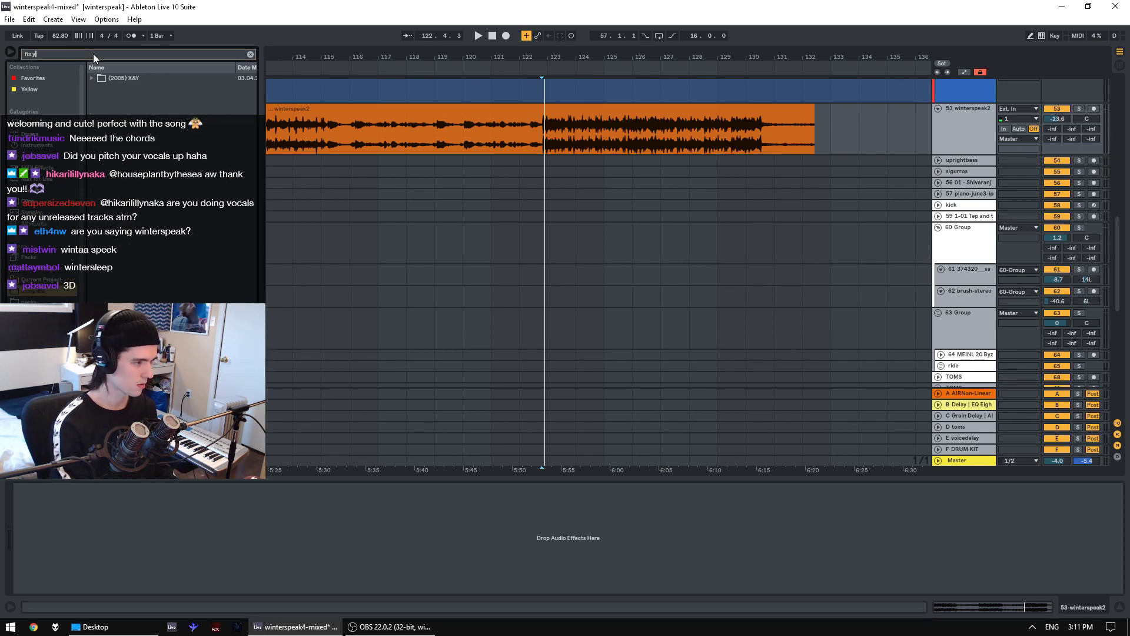
left_click(97, 77)
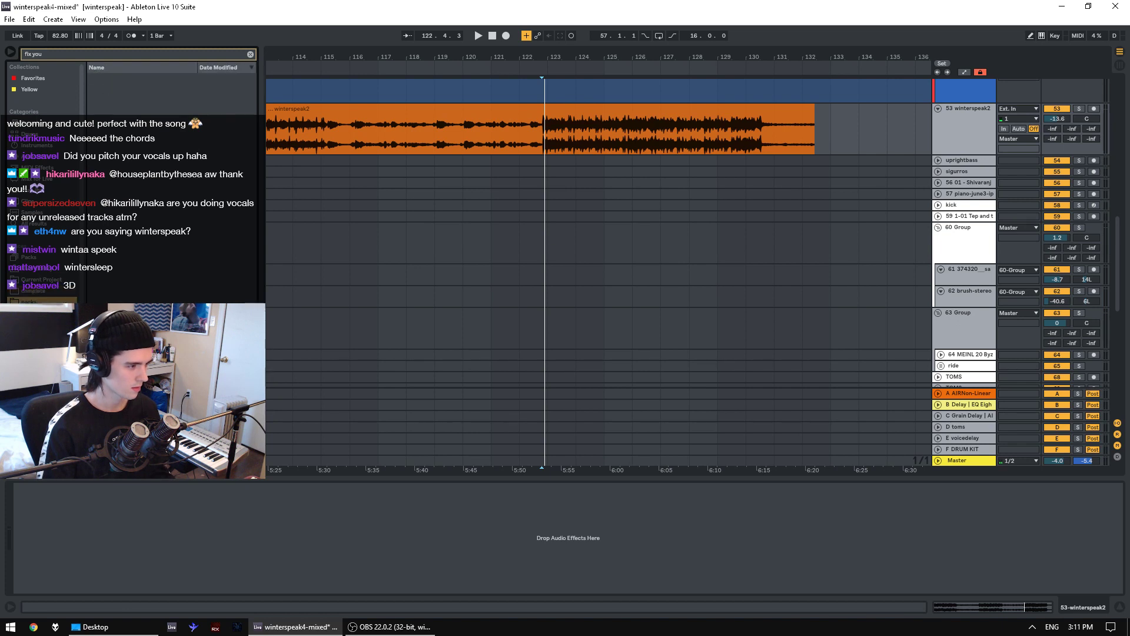
left_click(92, 78)
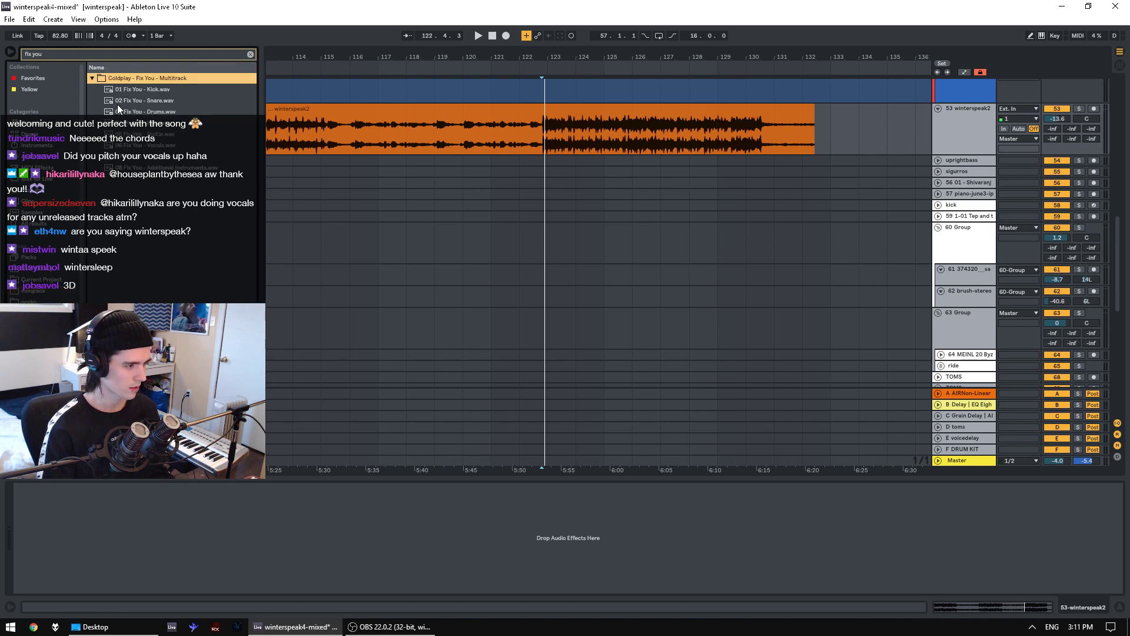
- Place the Fix You Kick, Snare and Drums stems on three new audio tracks below winterspeak2, starting at bar 133
left_click(144, 100)
left_click(156, 89)
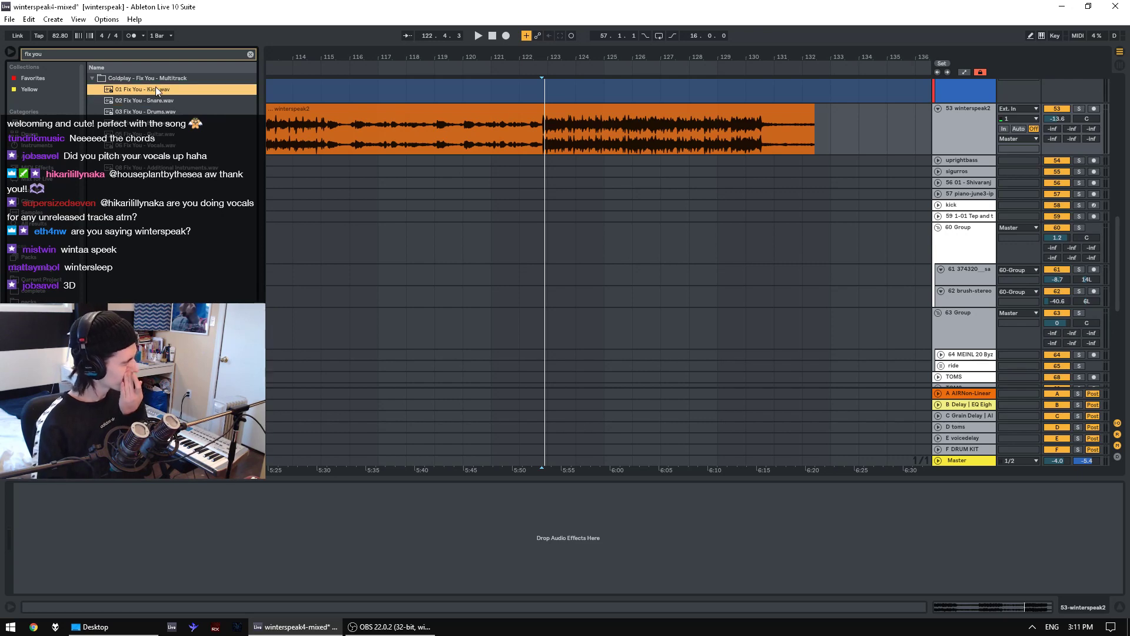
left_click(161, 110)
left_click(145, 90)
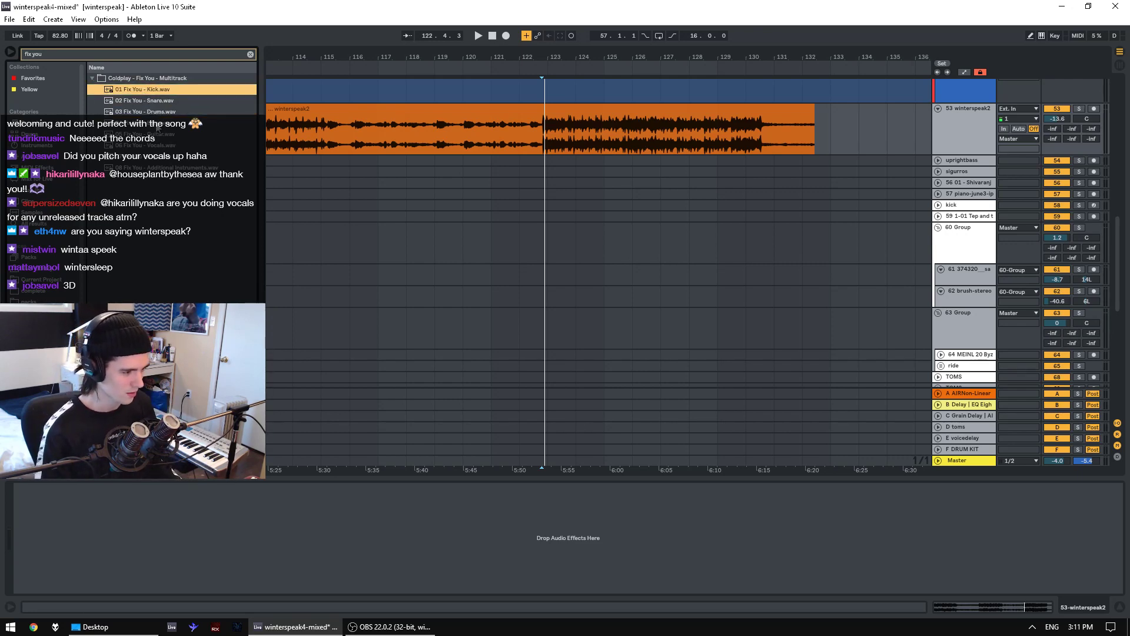
left_click(156, 122)
left_click(155, 111, "shift")
left_click(153, 91, "shift")
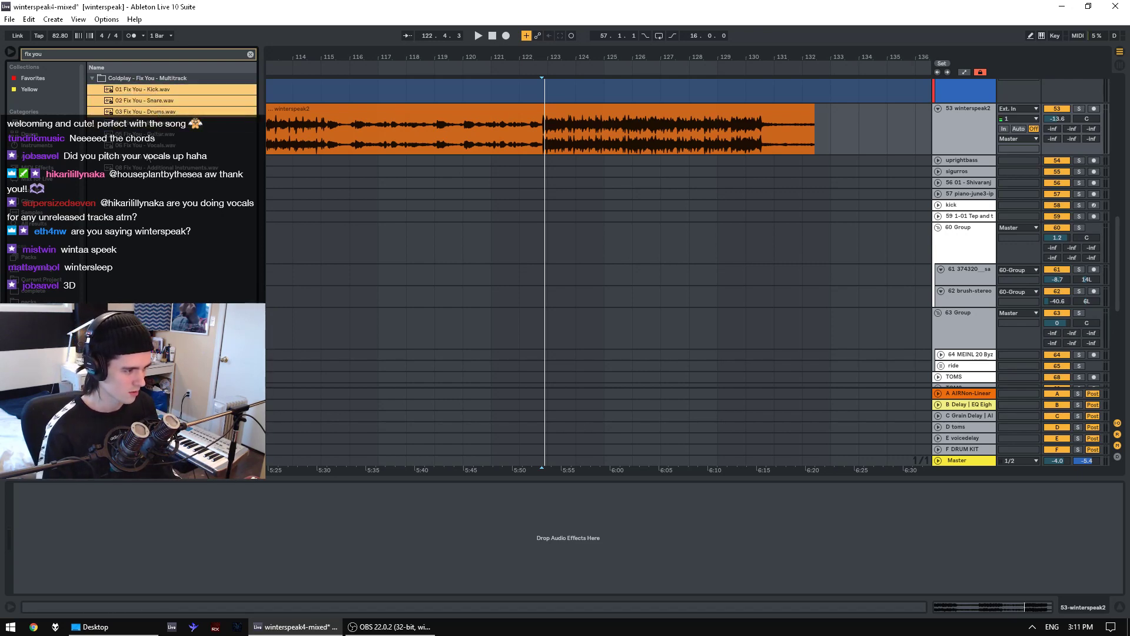
left_click_drag(140, 112, 841, 185)
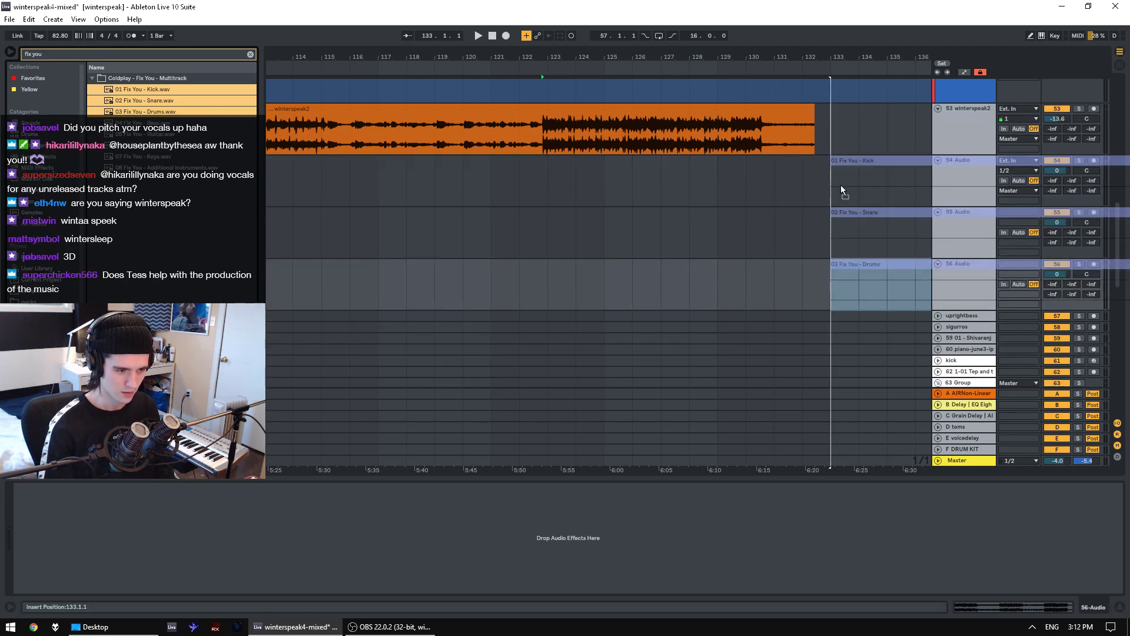
key("minus")
key("minus")
key("minus")
key("minus")
key("minus")
key("minus")
key("minus")
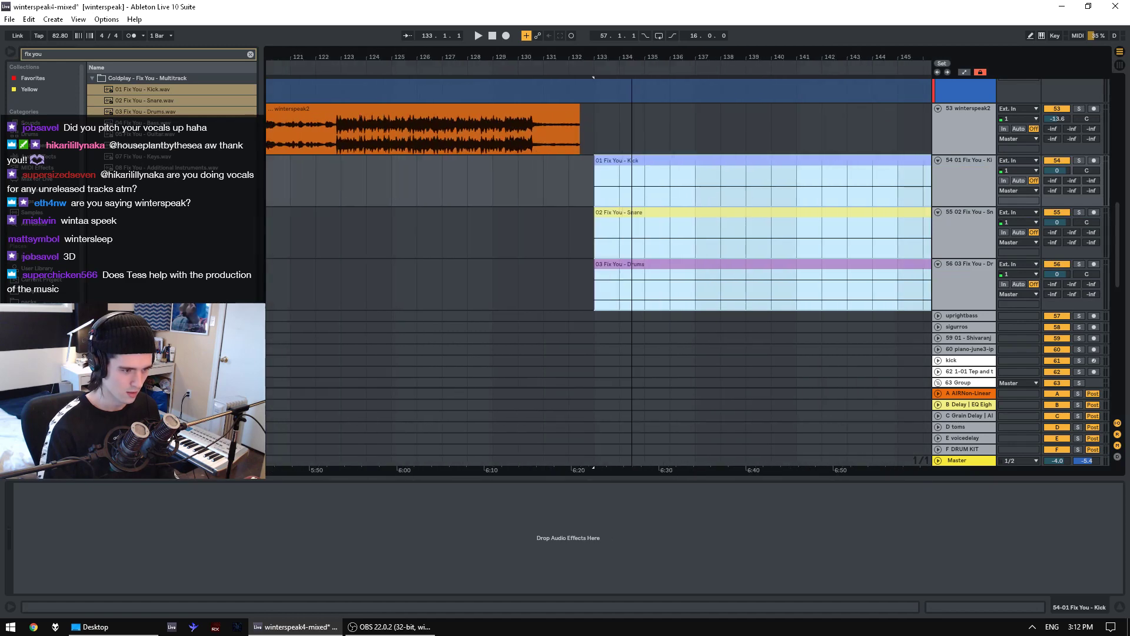
- Set the three Fix You stem tracks to -6.0 dB and play them from where the kick and snare come in
left_click(802, 255)
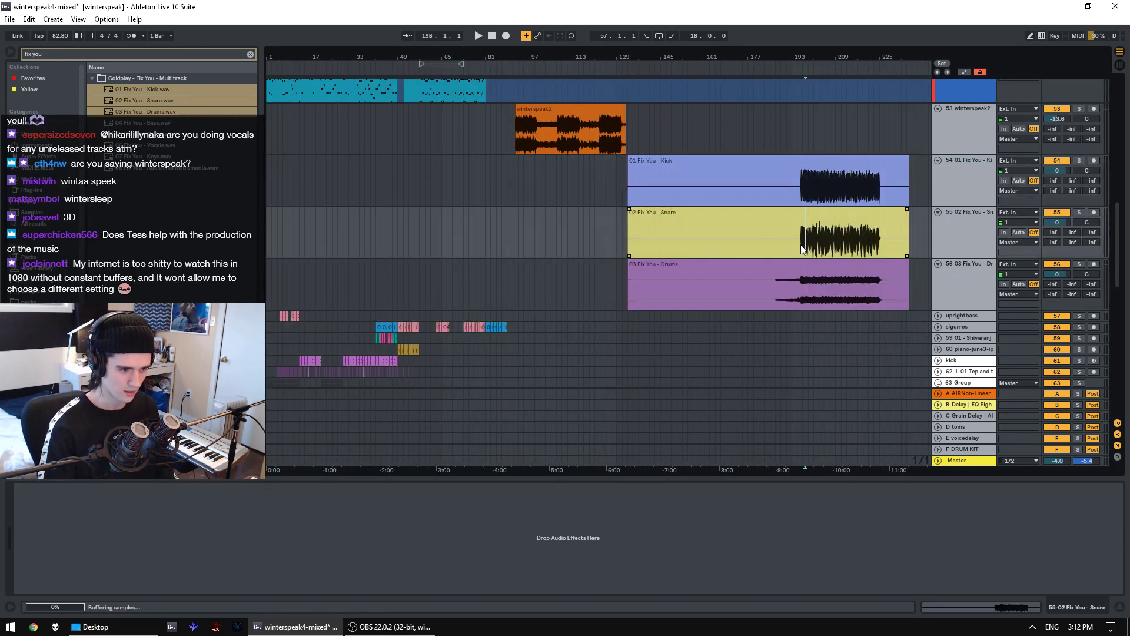
left_click(984, 184)
left_click(989, 235, "shift")
left_click(991, 267, "shift")
left_click_drag(1056, 274, 1057, 288)
key("space")
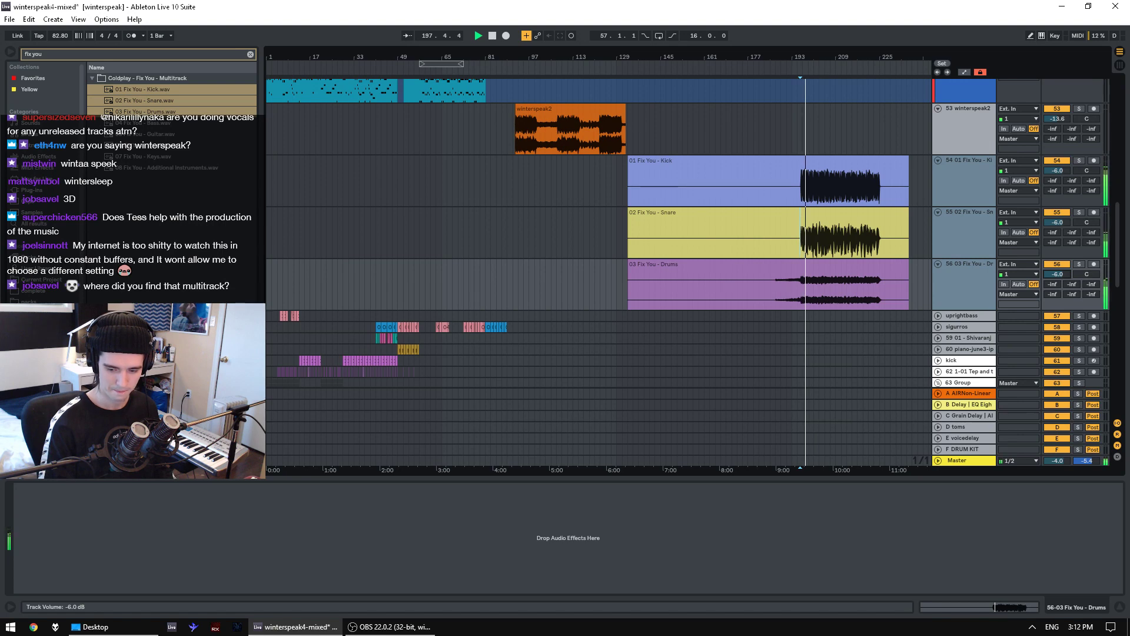
key("space")
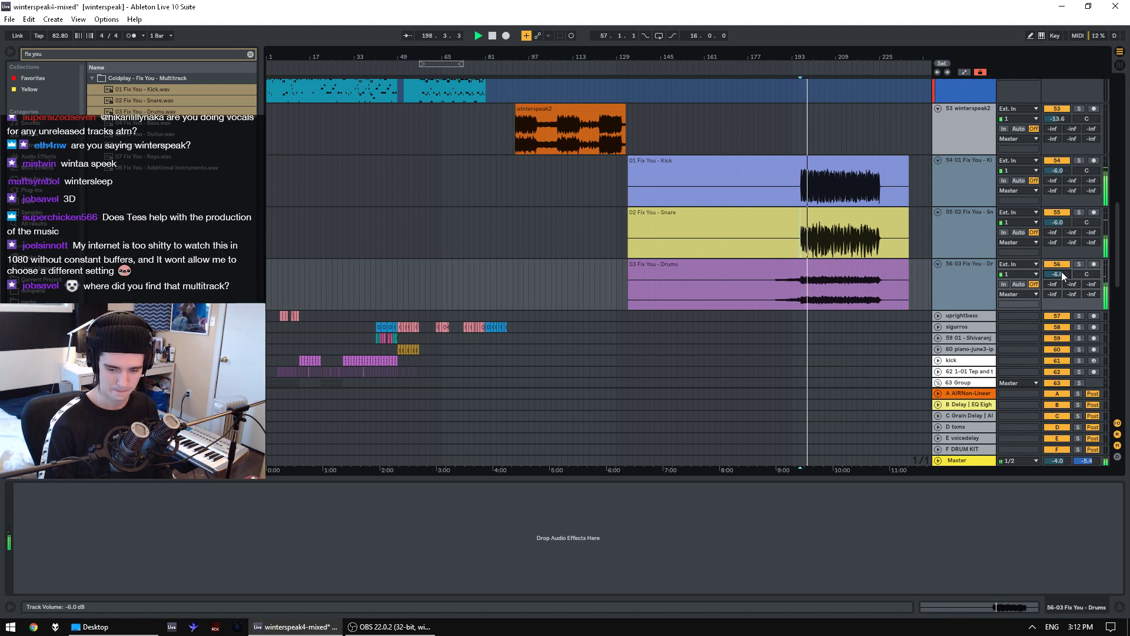
- Delete the Fix You Kick, Snare and Drums clips from the arrangement
left_click_drag(832, 236, 804, 174)
left_click(804, 174)
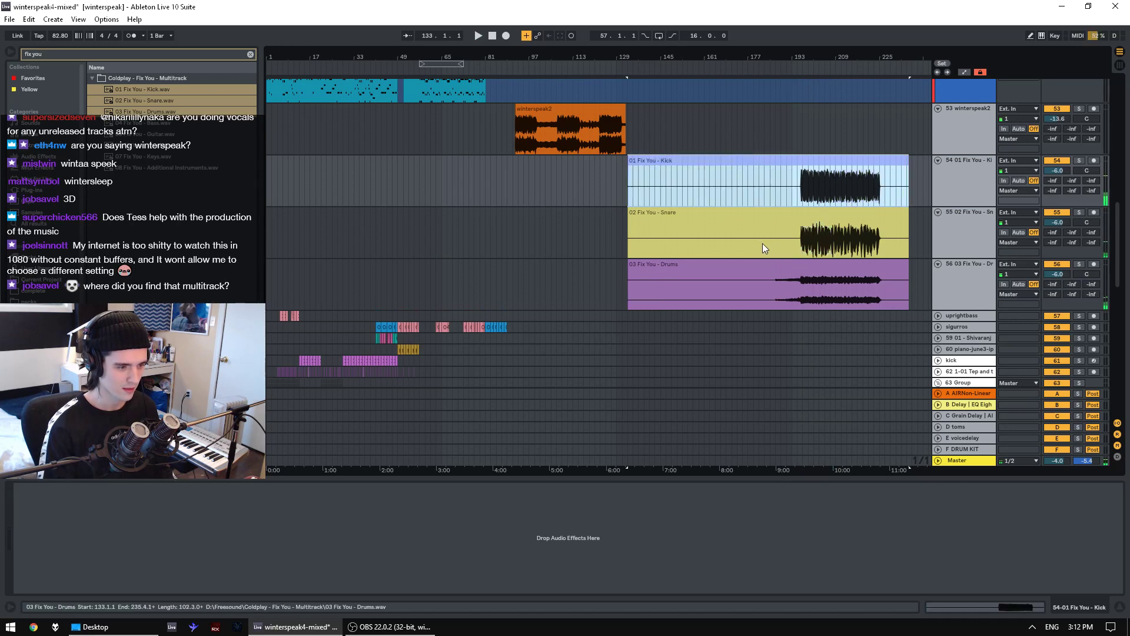
left_click(762, 287)
left_click(749, 266)
left_click(738, 214, "shift")
left_click(715, 168, "shift")
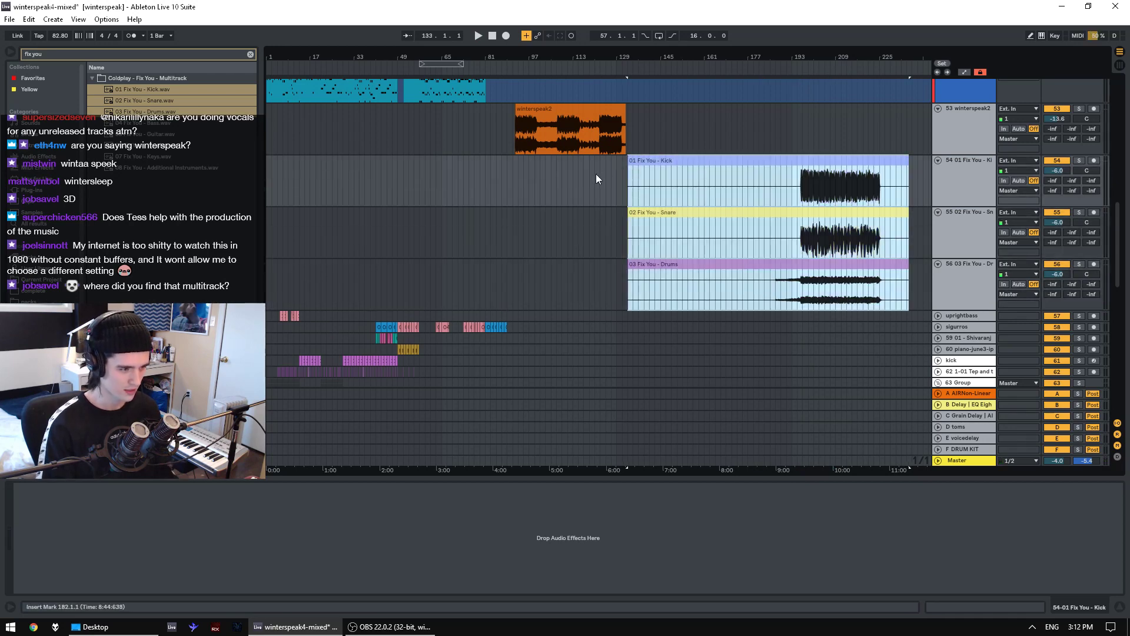
key("Delete")
- Play the last loud section of winterspeak2 from its start and solo the winterspeak2 track
left_click(599, 164)
key("space")
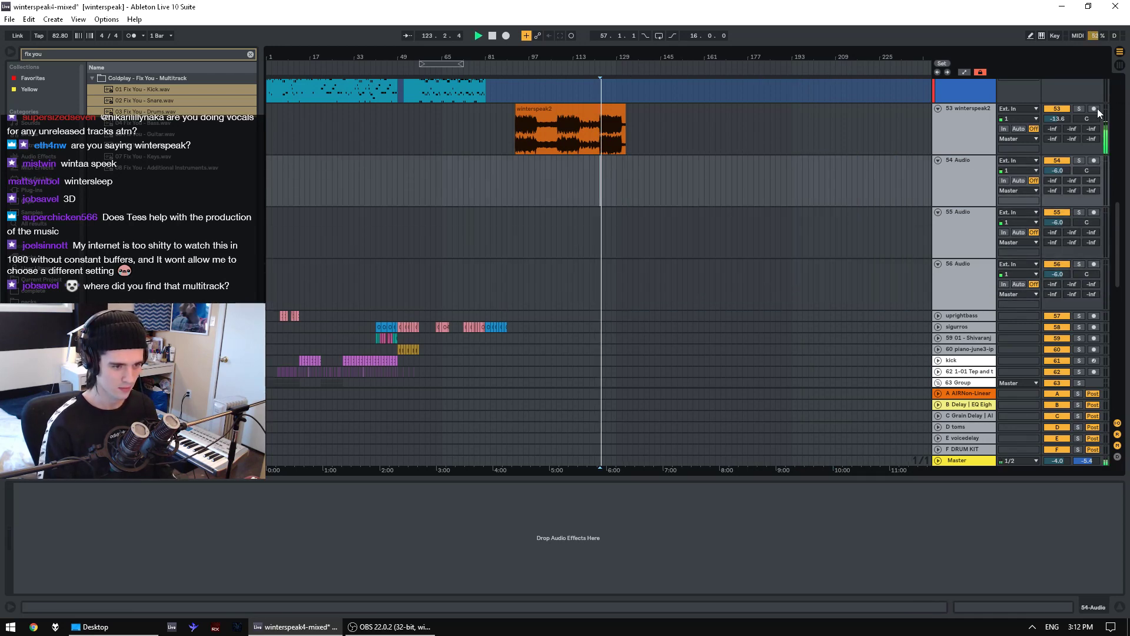
left_click(1080, 108)
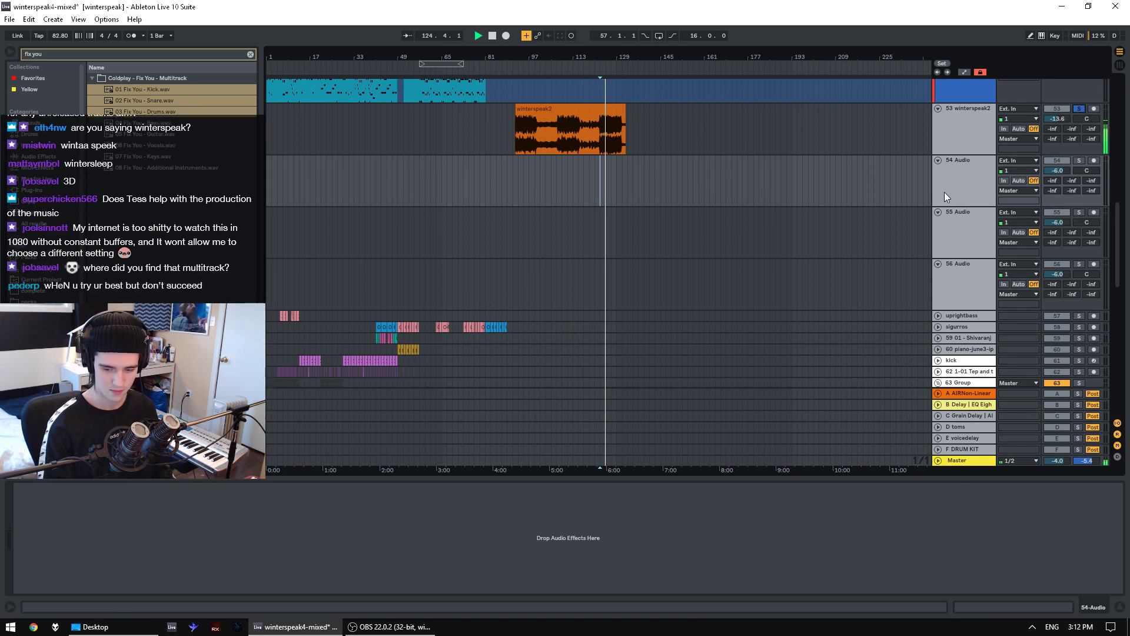
- Audition the soloed winterspeak2 clip further into its last loud section, from about bars 125 and 127
left_click(603, 146)
key("space")
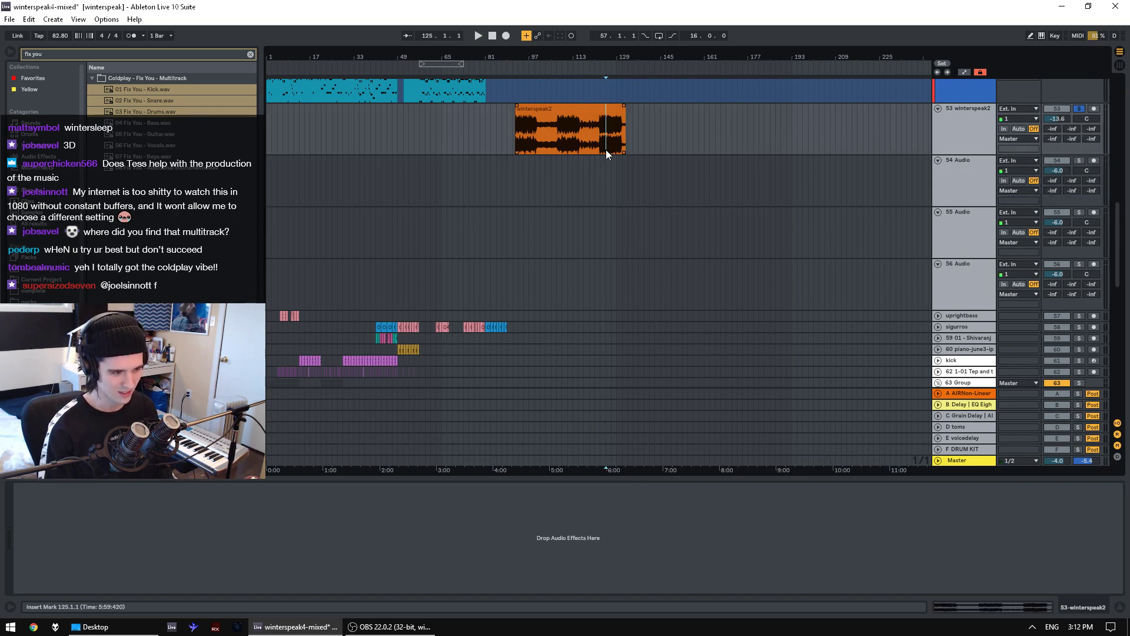
key("alt+space")
left_click(612, 141)
key("space")
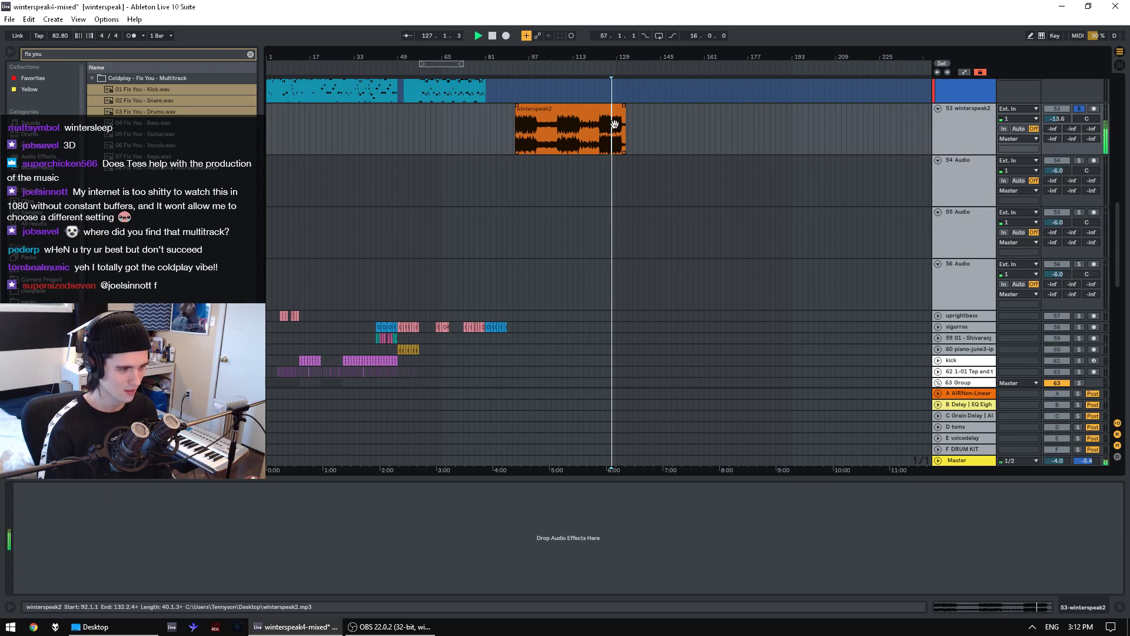
- Audition the soloed winterspeak2 clip near its end at bar 131 and from just before its last loud section, about bar 122
key("space")
left_click(622, 147)
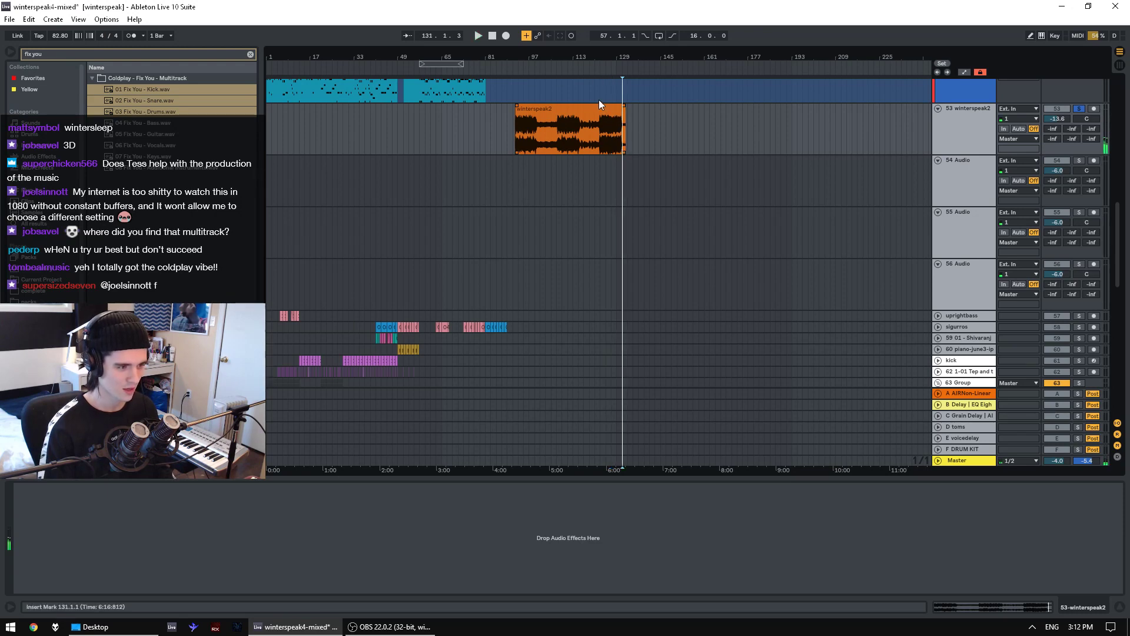
left_click_drag(598, 58, 599, 62)
scroll(604, 142, "up", 3)
left_click(604, 150)
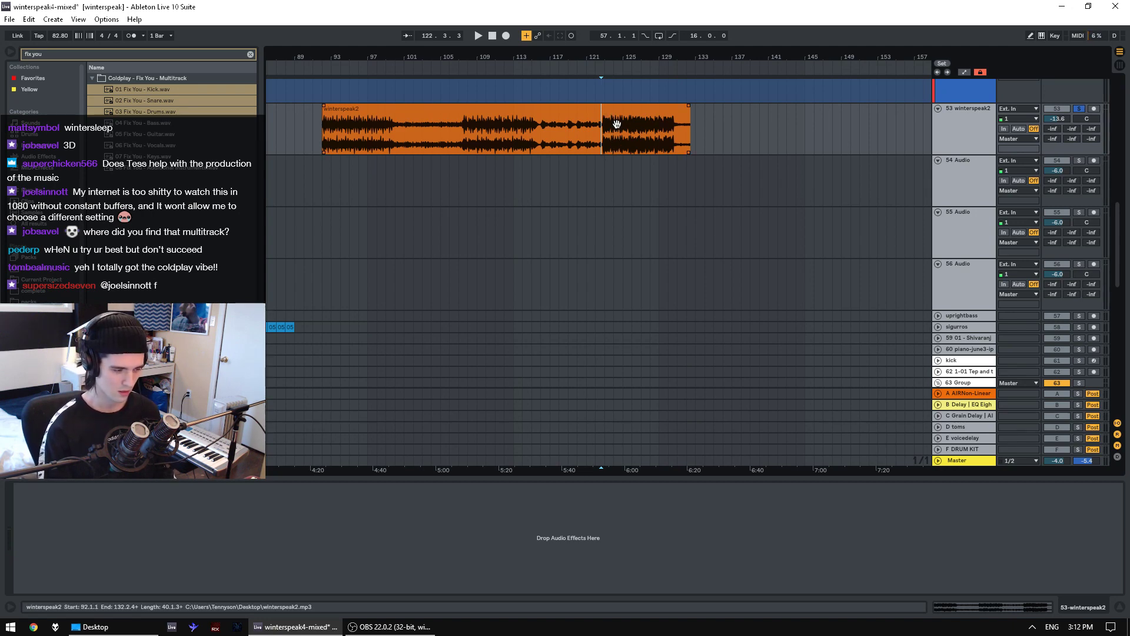
key("space")
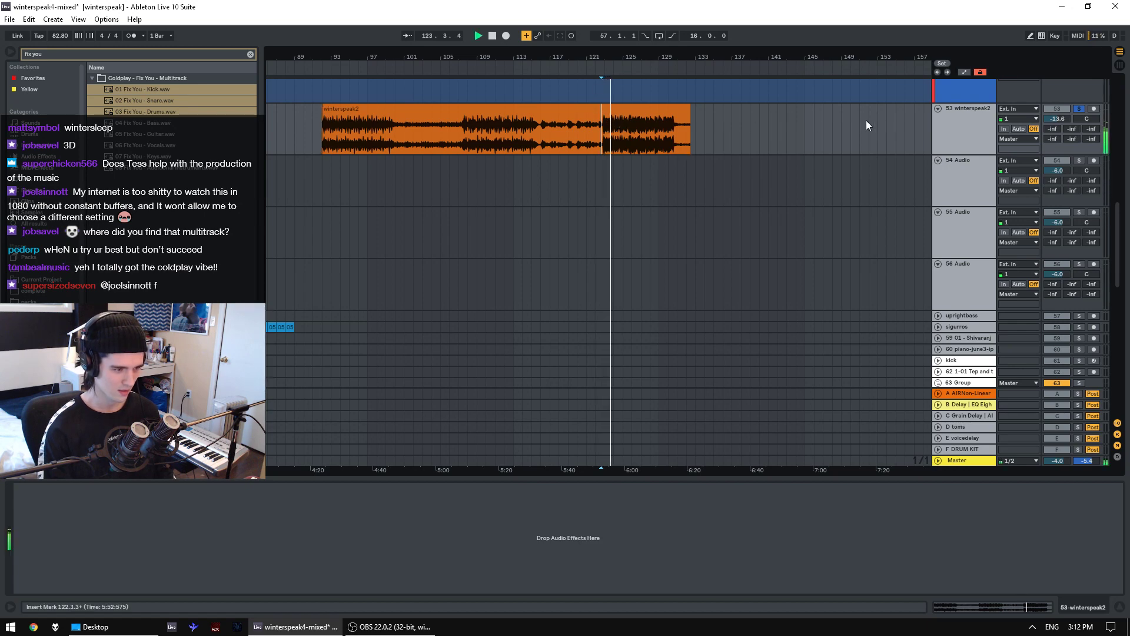
key("space")
- Delete the winterspeak2 track from the arrangement
left_click_drag(659, 58, 704, 55)
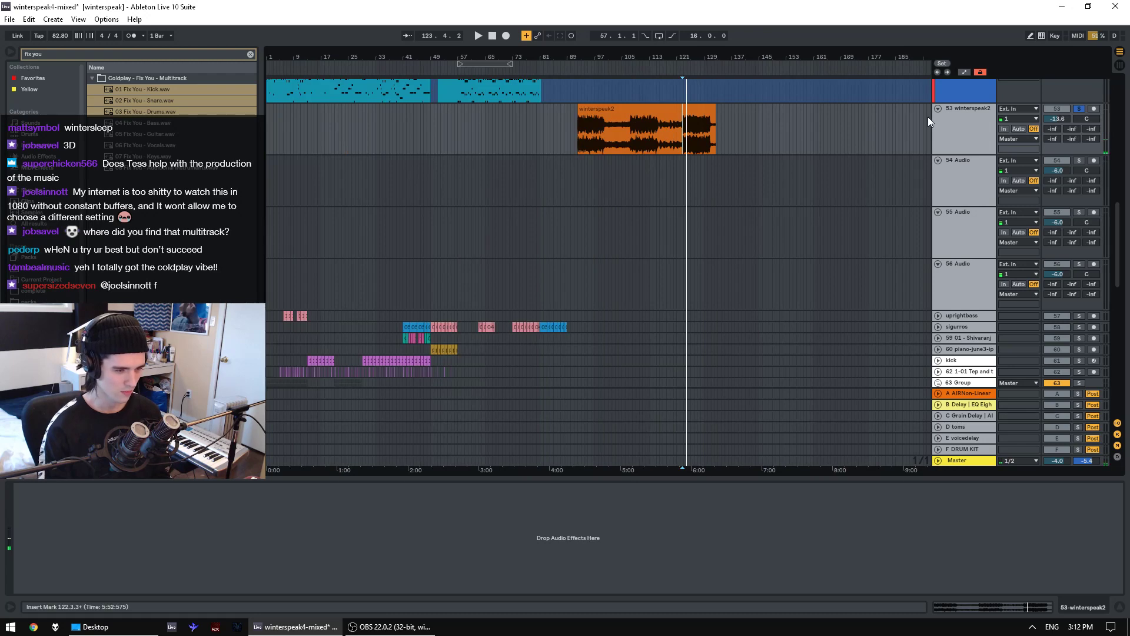
left_click(981, 127)
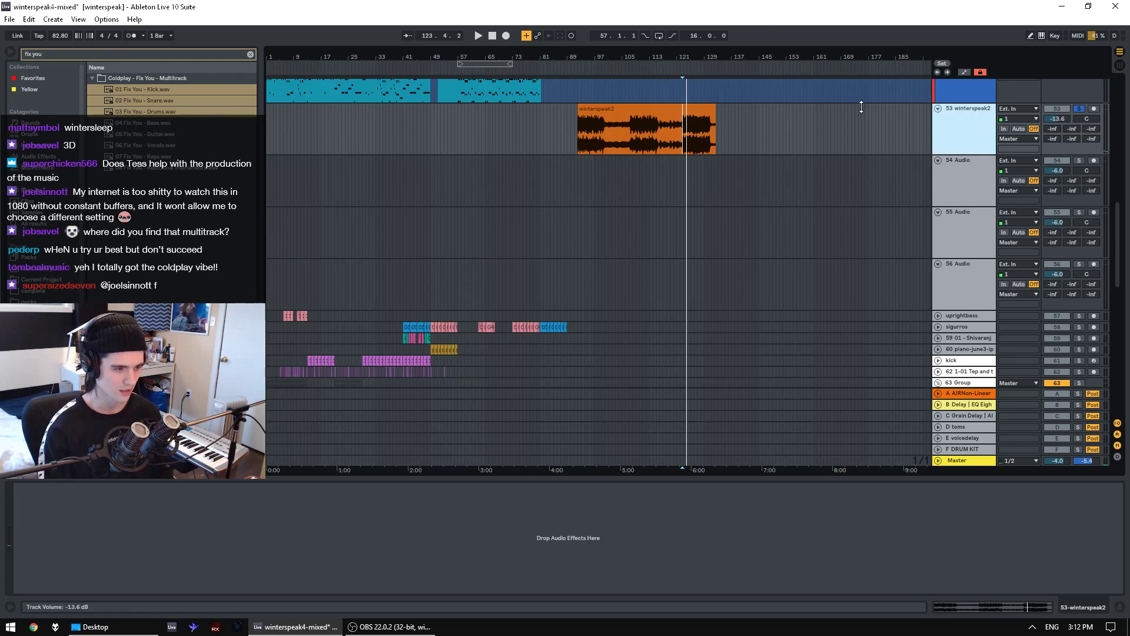
key("Delete")
- Play the full arrangement from its beginning, and again from about bars 5 and 6
left_click_drag(478, 176, 267, 189)
key("space")
key("z")
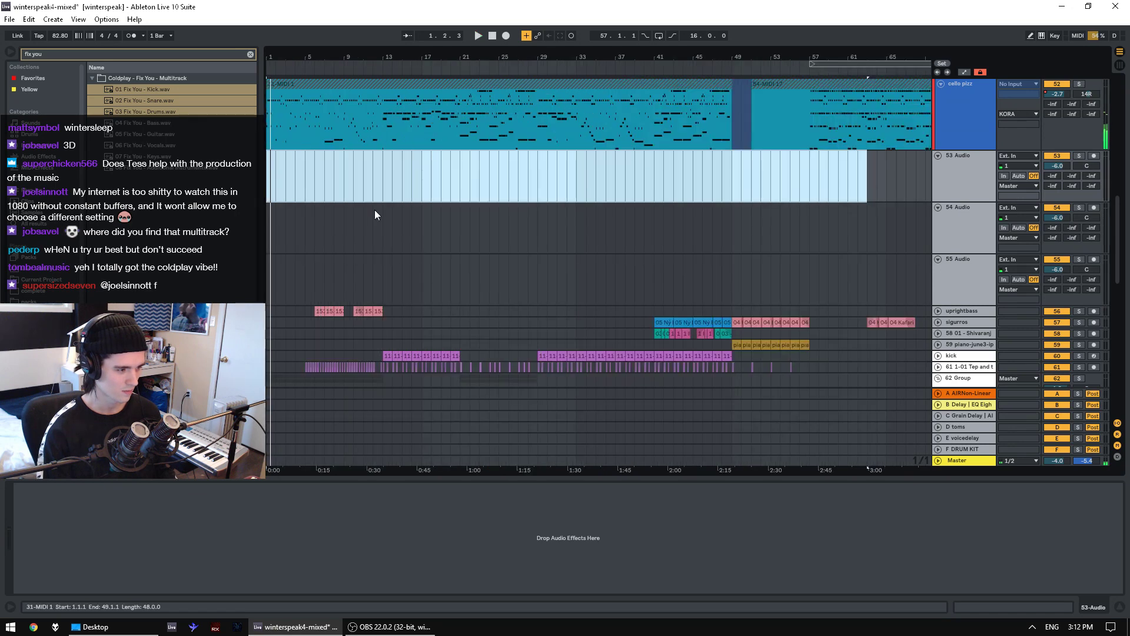
left_click(305, 186)
key("space")
left_click_drag(1122, 229, 1121, 289)
scroll(1122, 288, "up", 3)
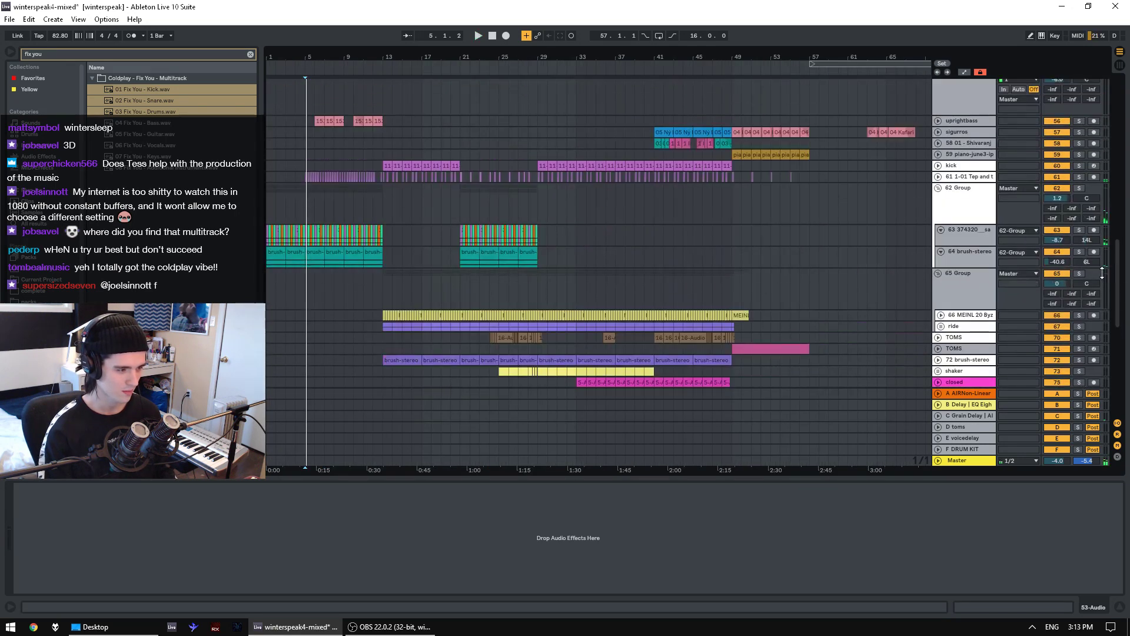
key("space")
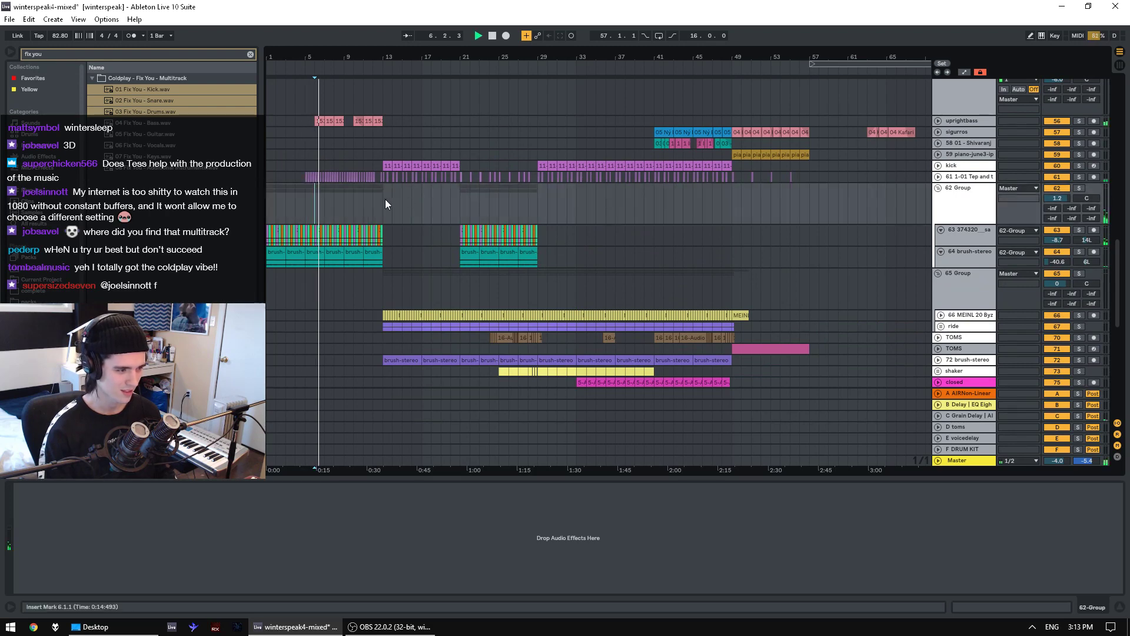
- Solo the 86 Group drum group and play it from bar 57
scroll(388, 218, "down", 12)
scroll(393, 235, "down", 4)
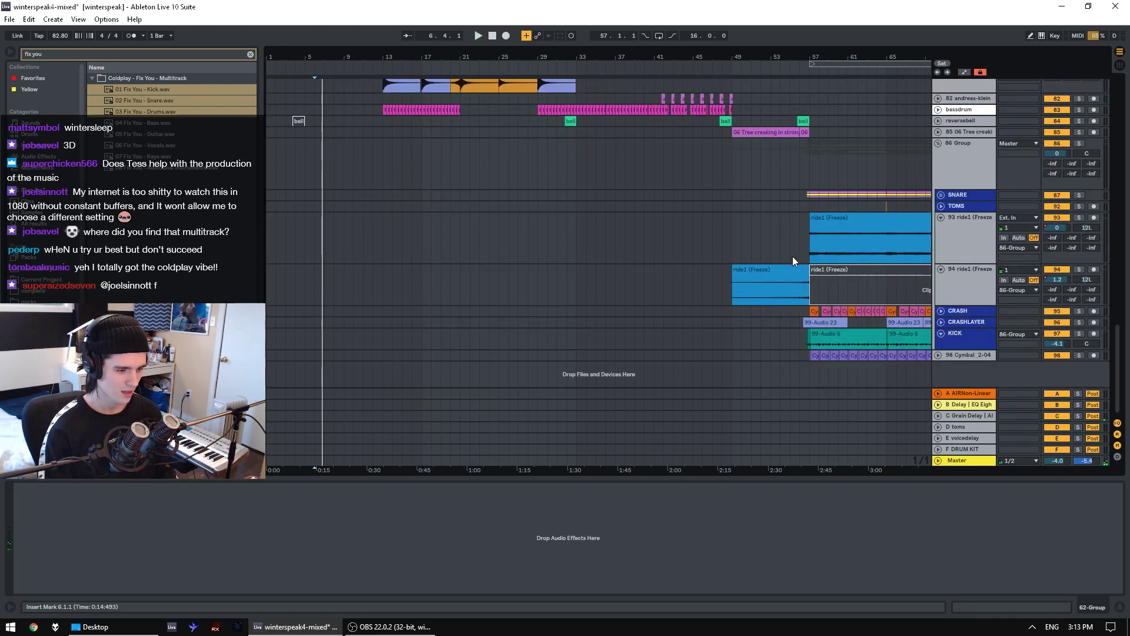
scroll(792, 256, "up", 10)
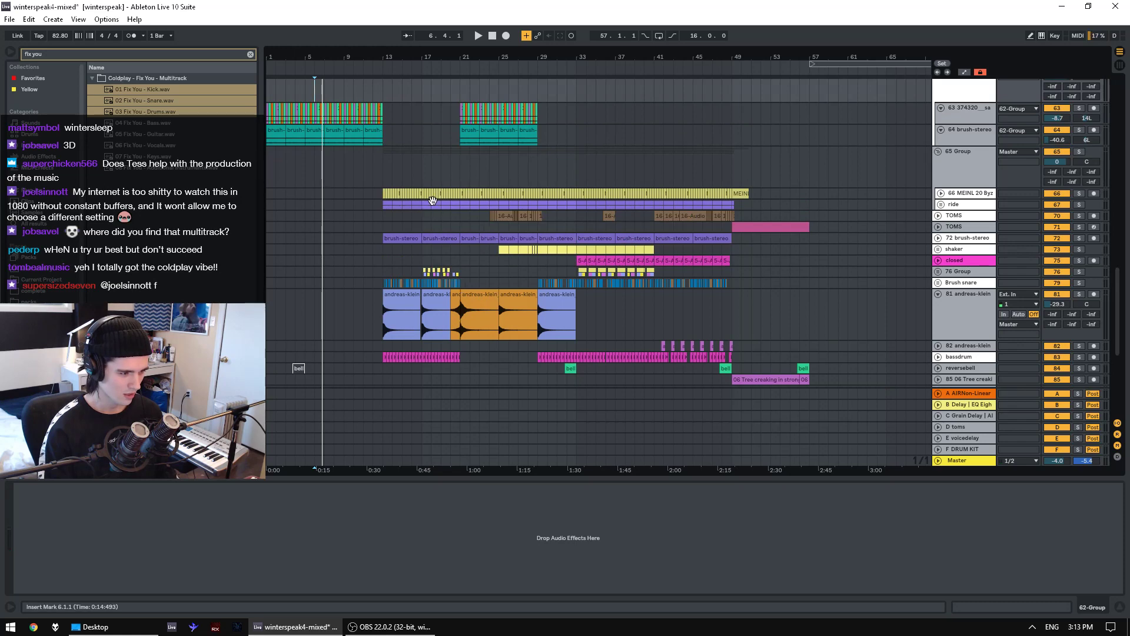
scroll(432, 200, "down", 11)
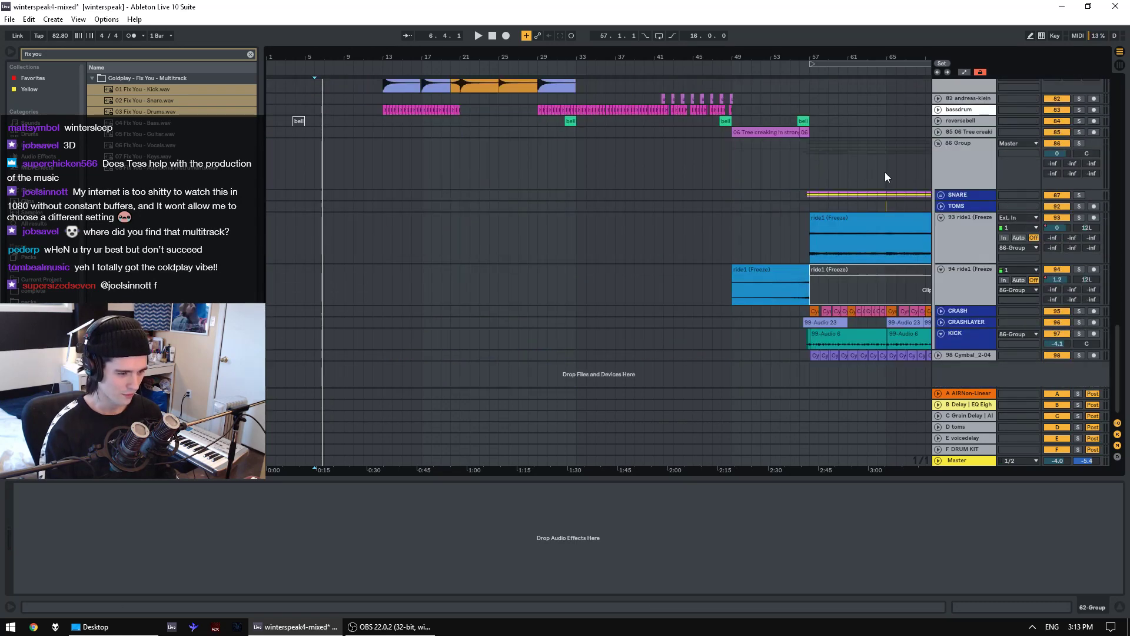
left_click_drag(848, 60, 490, 42)
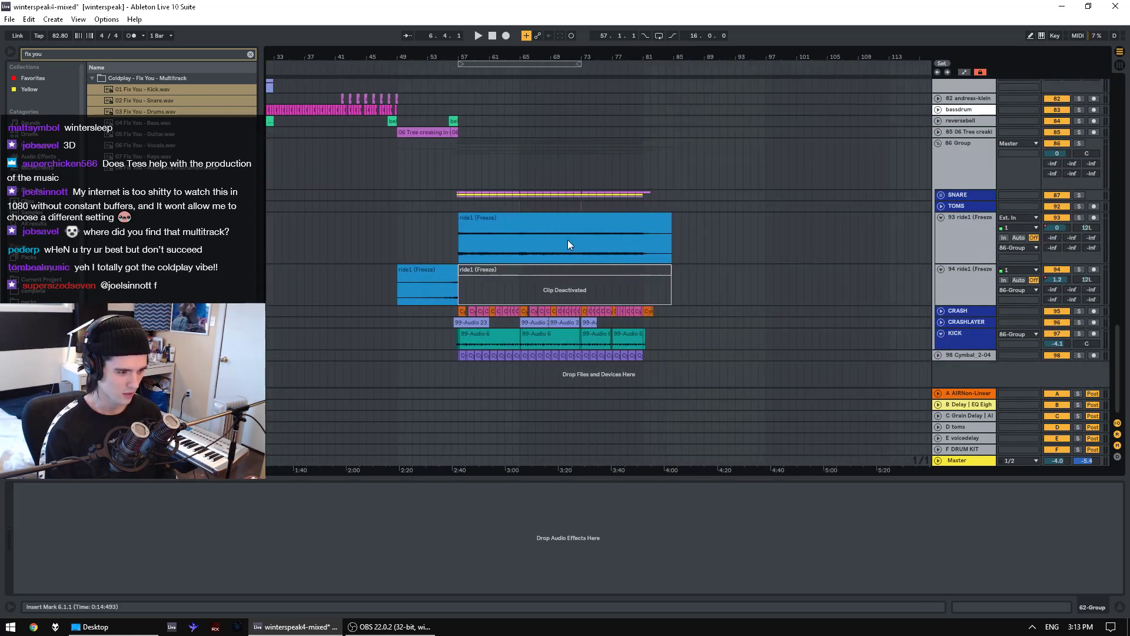
left_click(567, 244)
left_click(603, 195)
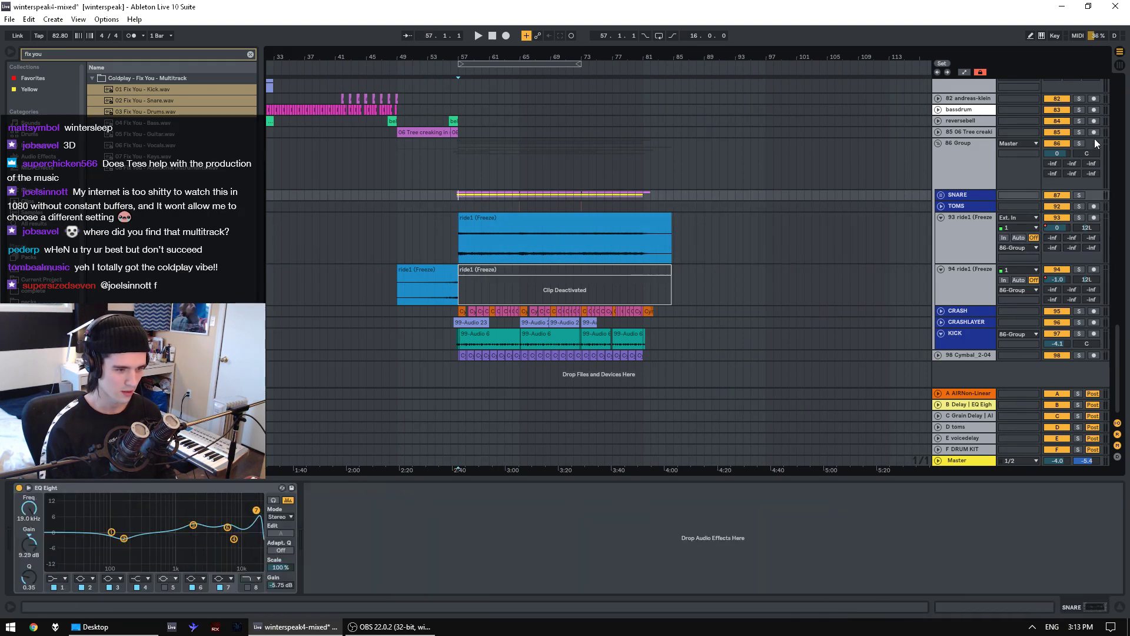
left_click(1079, 143)
key("space")
left_click(952, 152)
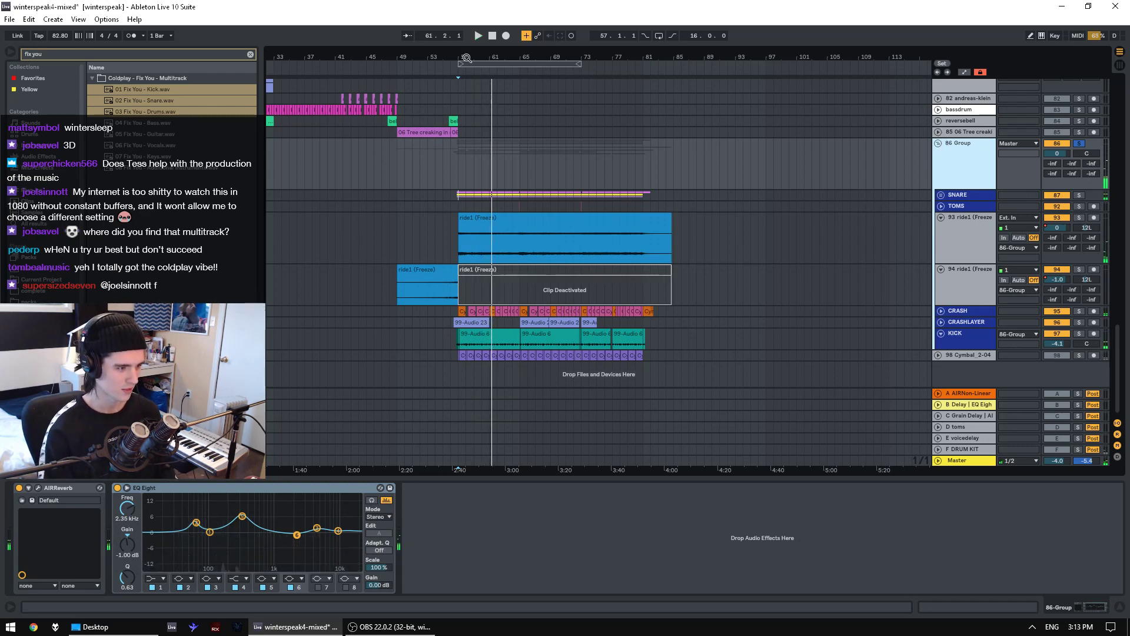
- Unfold the soloed SNARE group and play its 91-Audio 10 clips from bar 57
left_click_drag(466, 57, 462, 57)
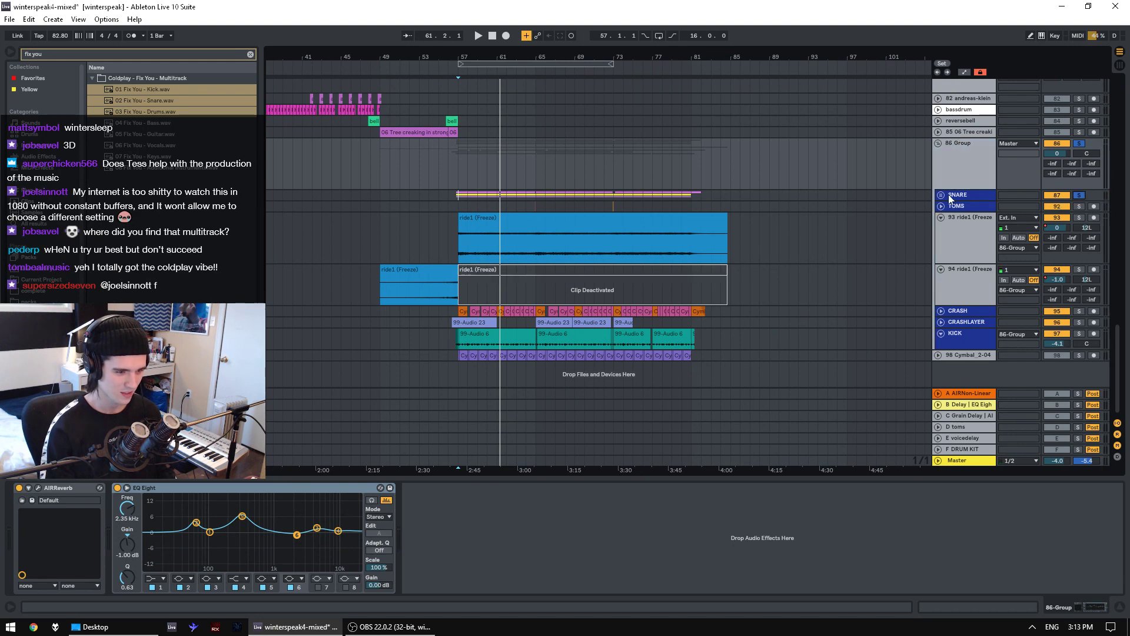
left_click(942, 196)
left_click(1085, 143)
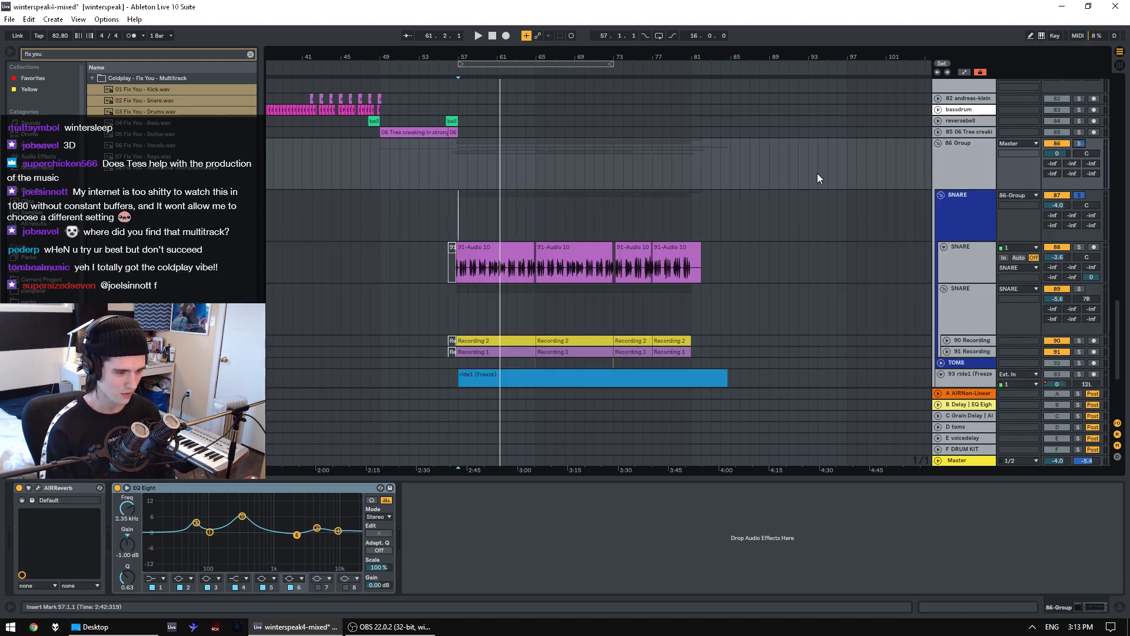
left_click_drag(458, 218, 689, 216)
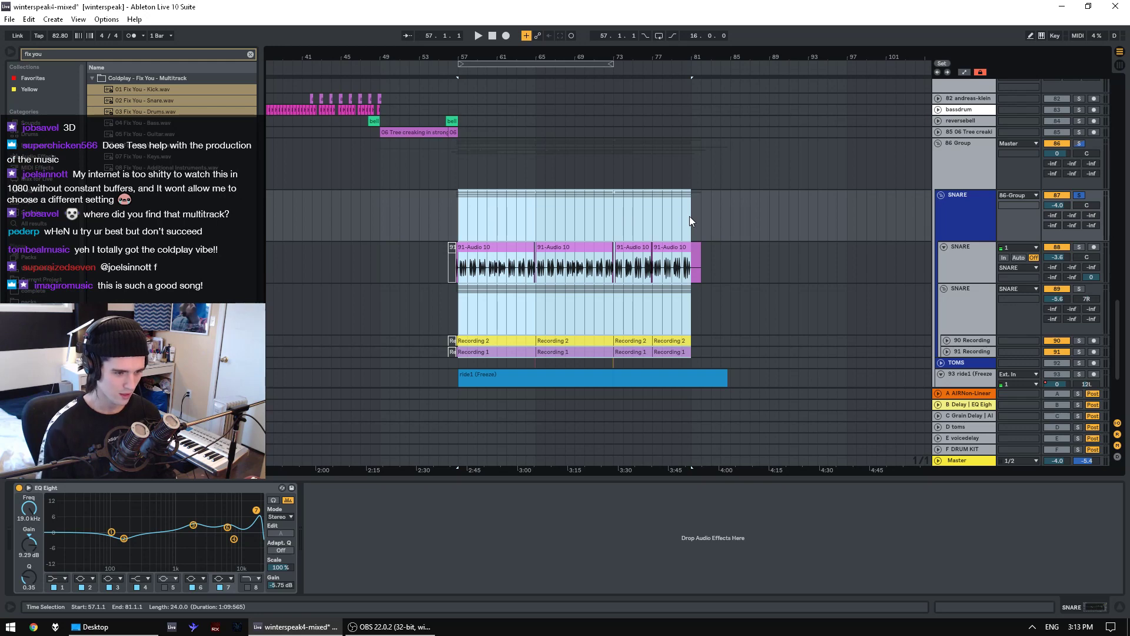
scroll(764, 272, "down", 3)
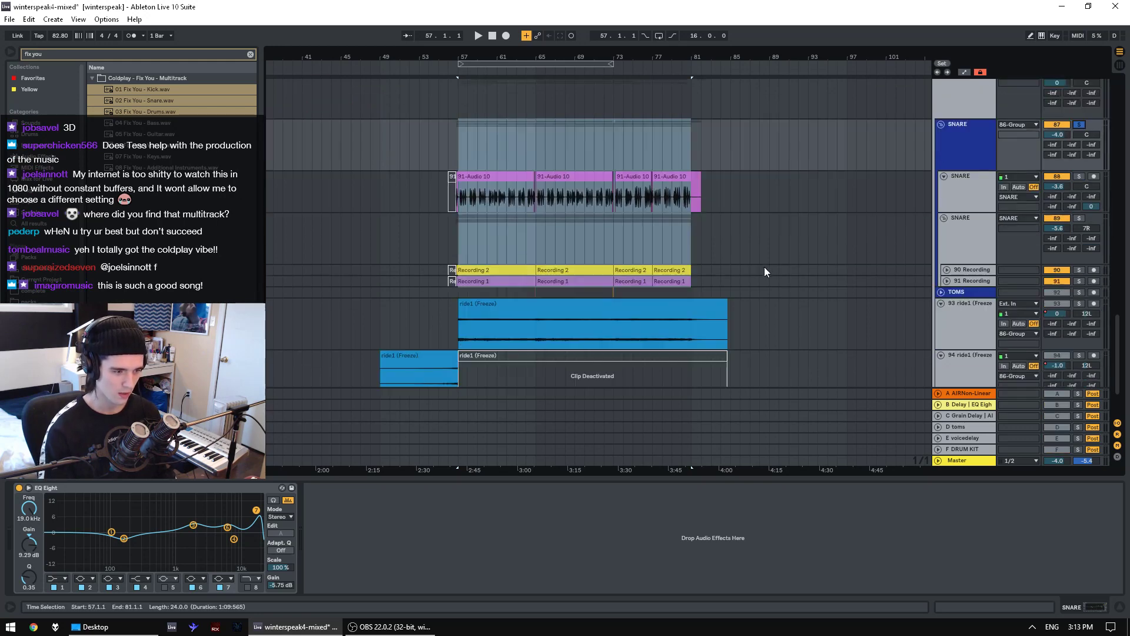
left_click_drag(465, 197, 692, 203)
key("space")
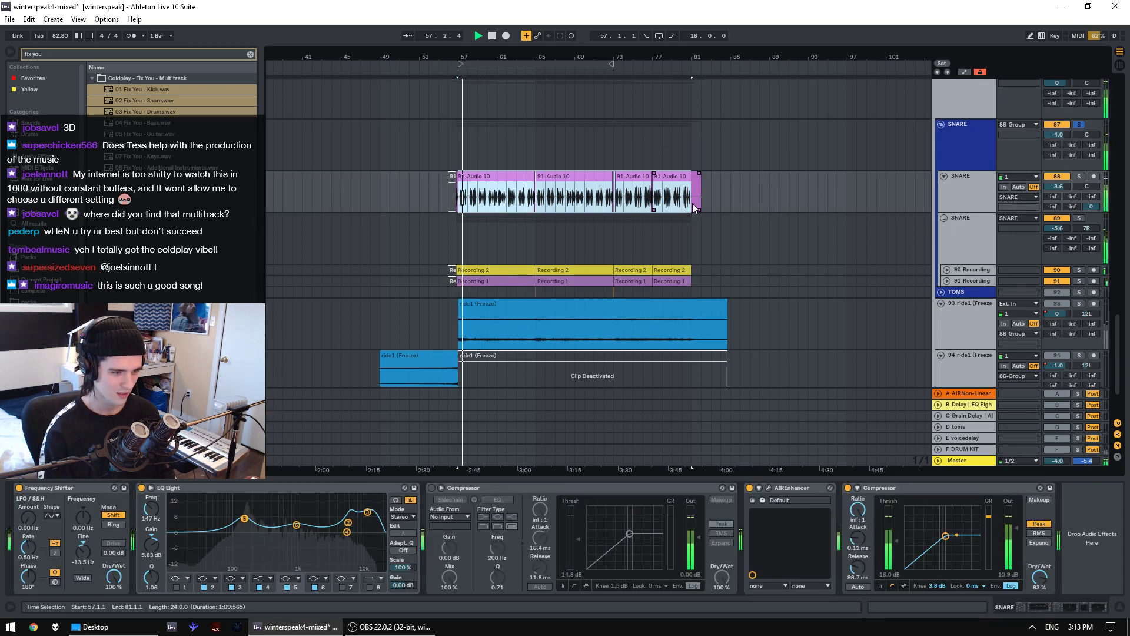
- Solo the SNARE track holding the 91-Audio 10 clips and play it from bar 57
scroll(692, 203, "down", 1)
scroll(706, 203, "down", 2)
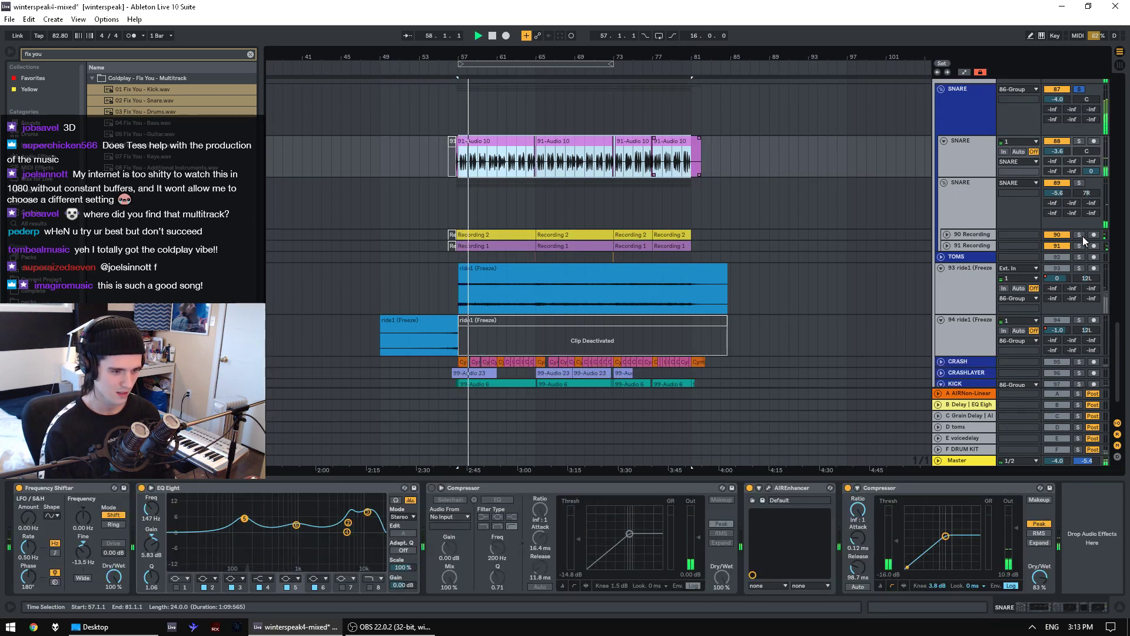
left_click(1078, 141)
key("space")
key("space")
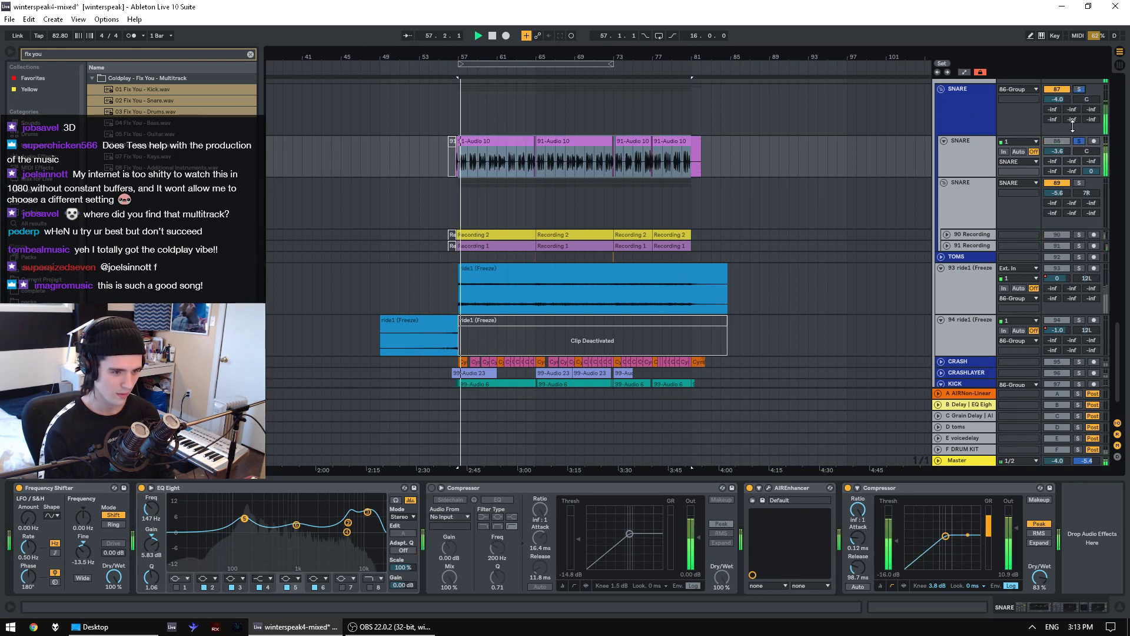
- Solo the 90 and 91 Recording snare layers, unsolo the 91-Audio 10 snare track, and play the layers from bar 57
left_click(1081, 234)
left_click(1080, 245)
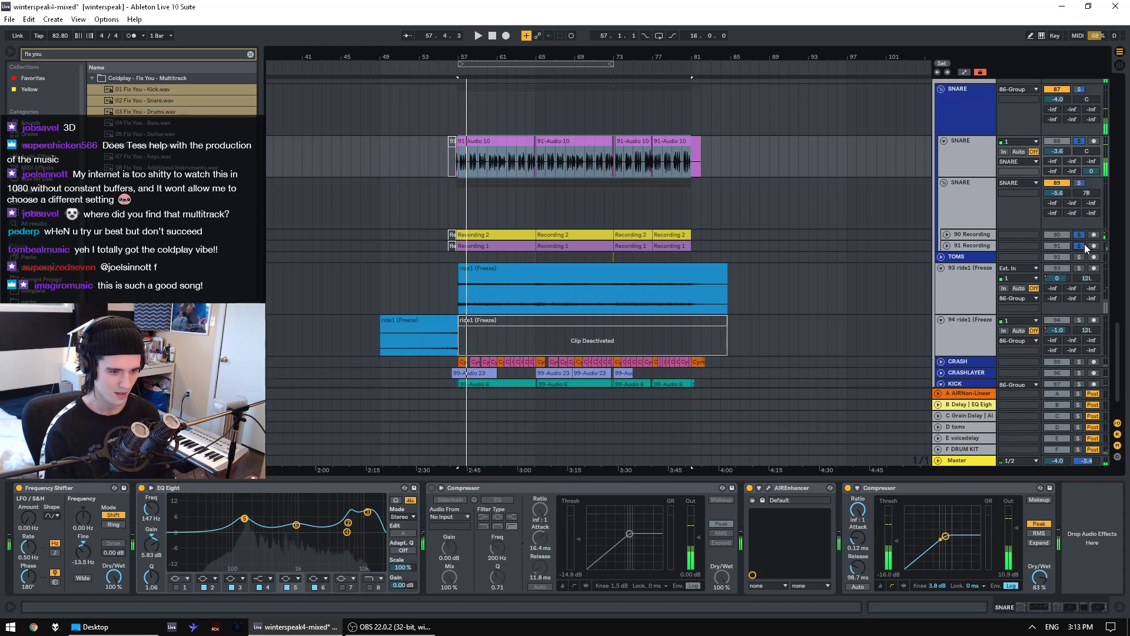
left_click(1079, 141)
key("space")
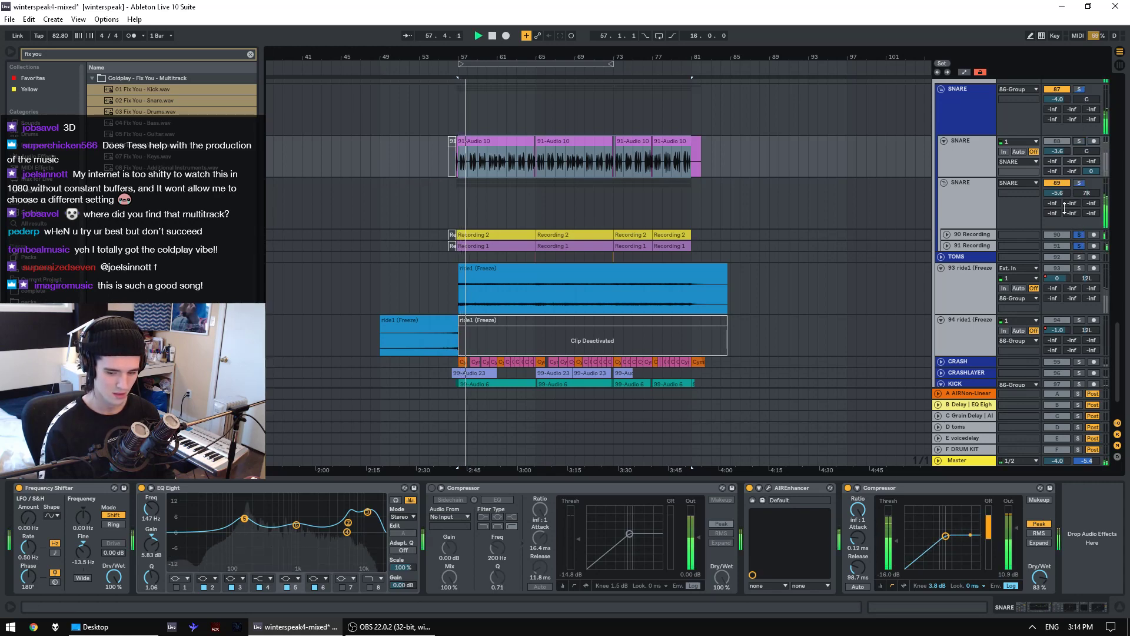
key("space")
- Solo the 93 ride1 (Freeze) track and audition its clip from bars 57, 65 and 72, and show the CRASH track's devices
left_click(1079, 268)
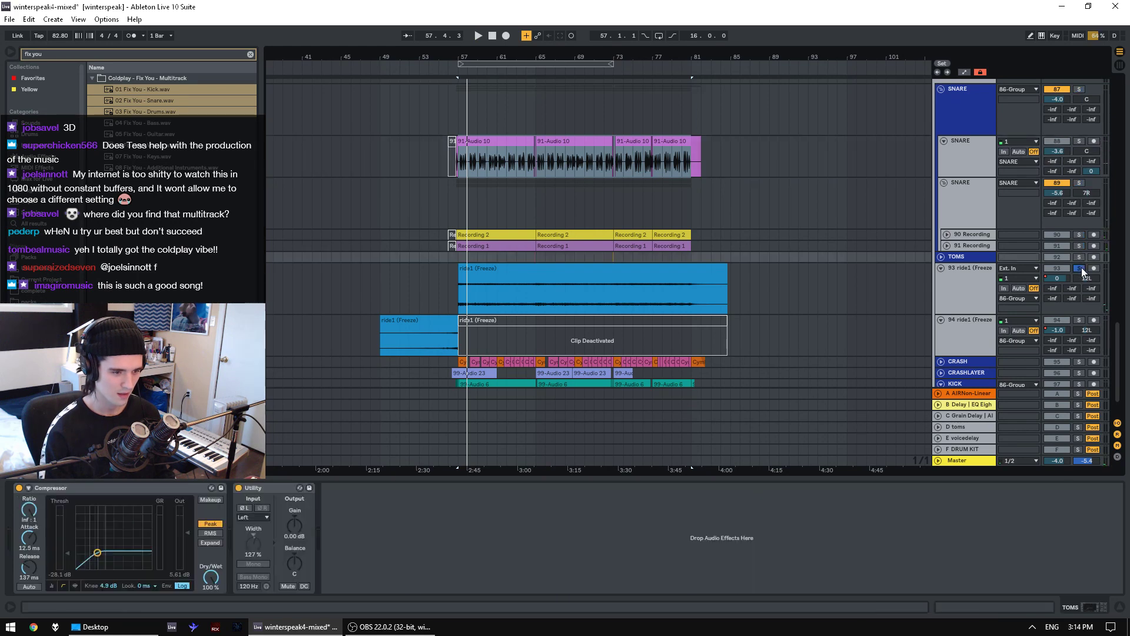
left_click(1080, 267)
scroll(1082, 267, "down", 2)
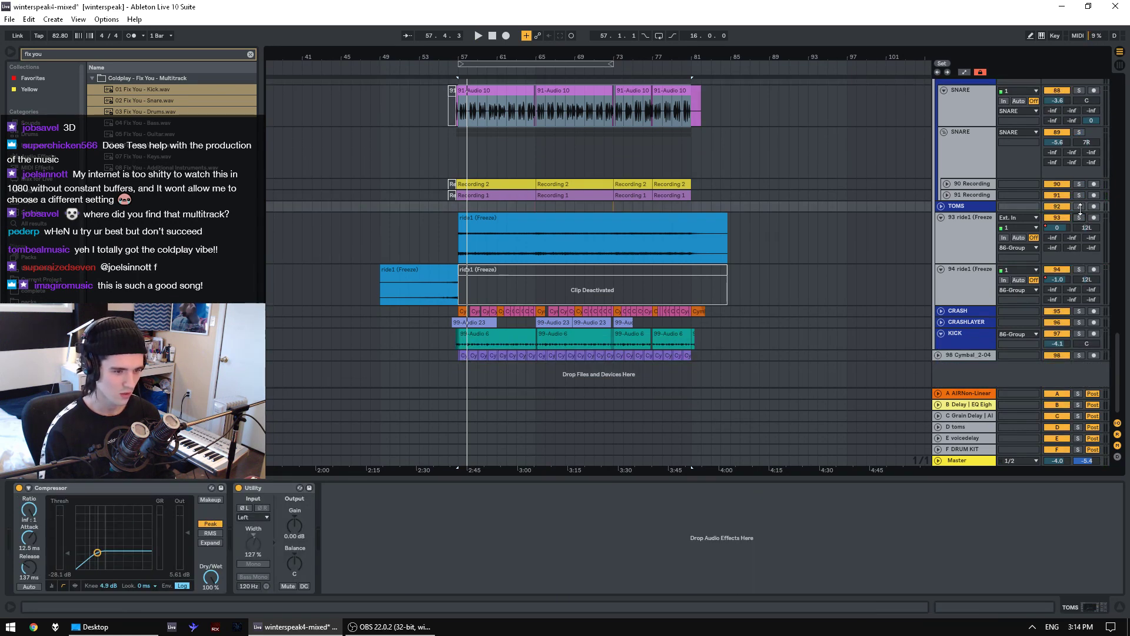
left_click(1079, 217)
left_click(575, 219)
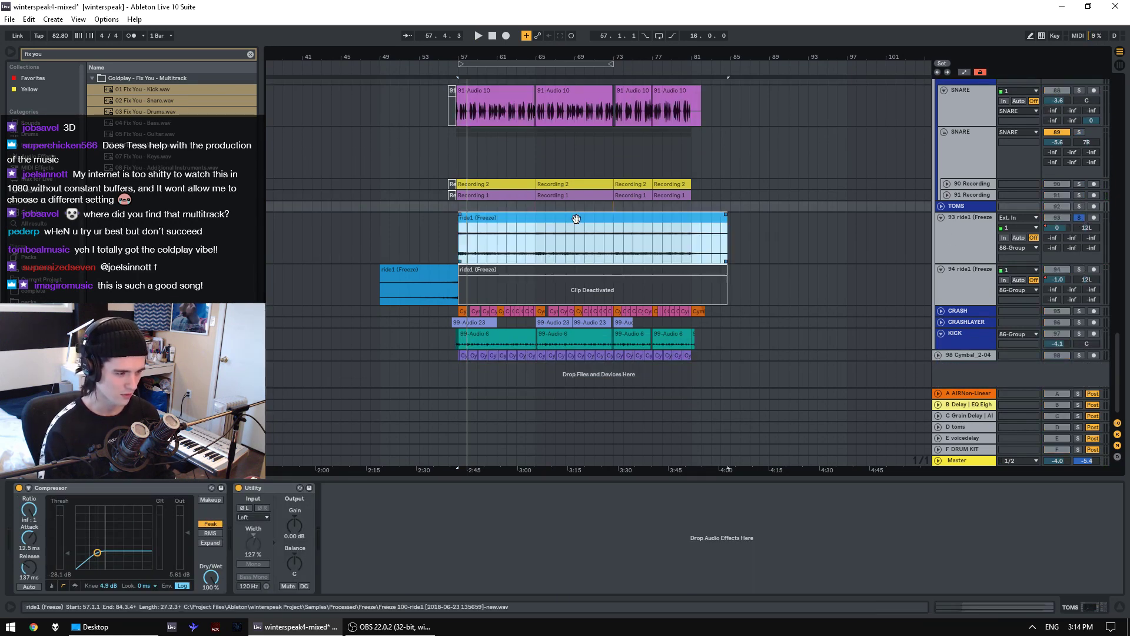
key("space")
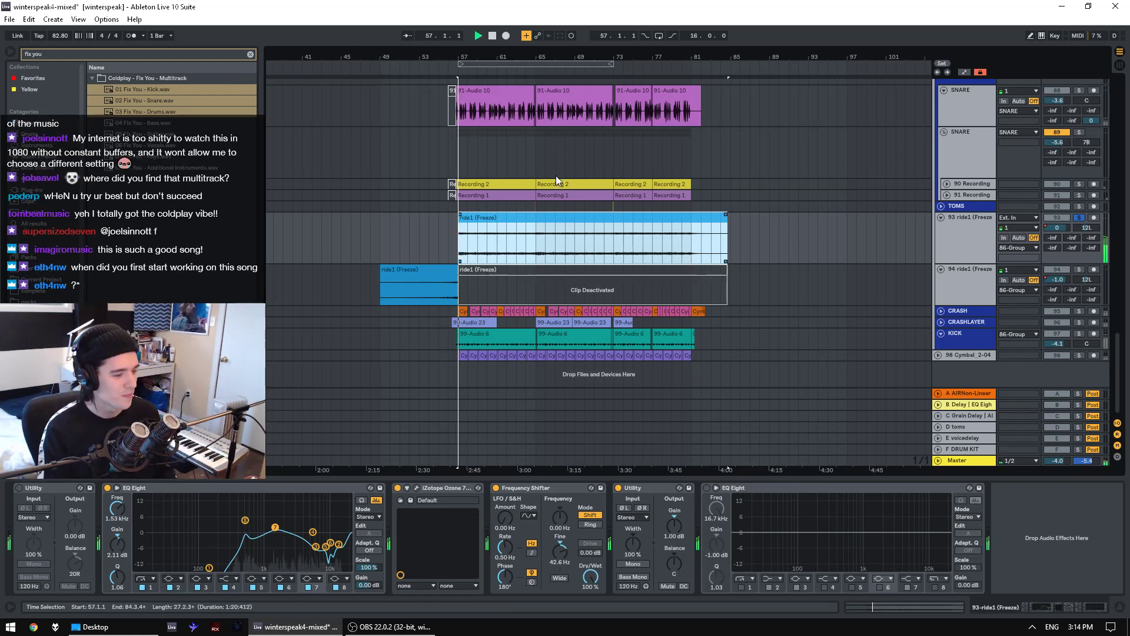
key("space")
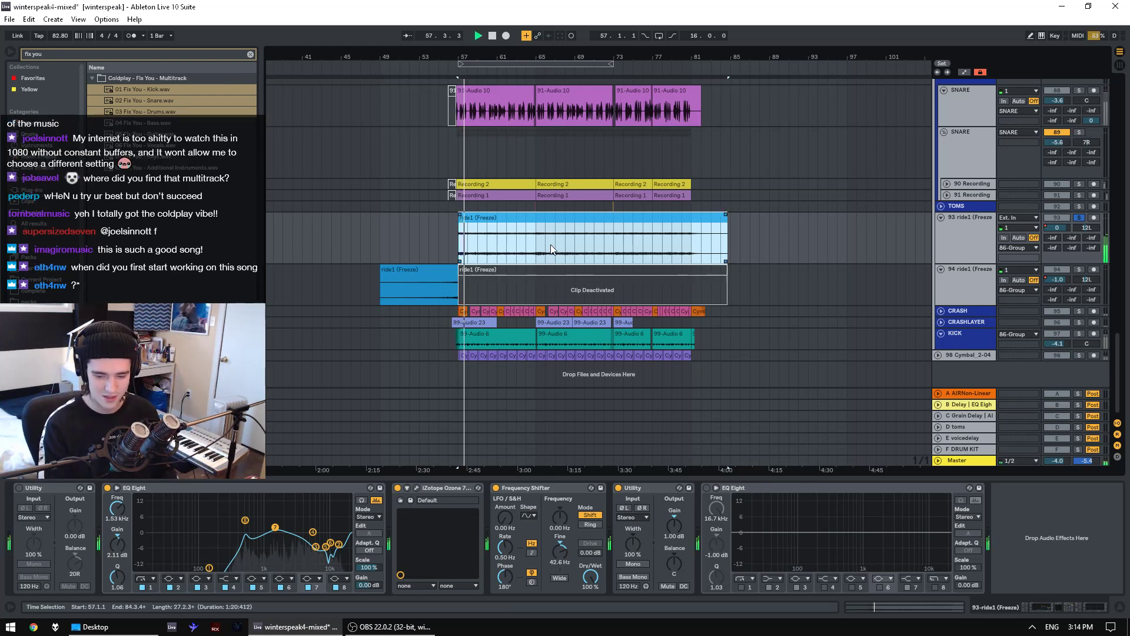
left_click(537, 254)
left_click(599, 254)
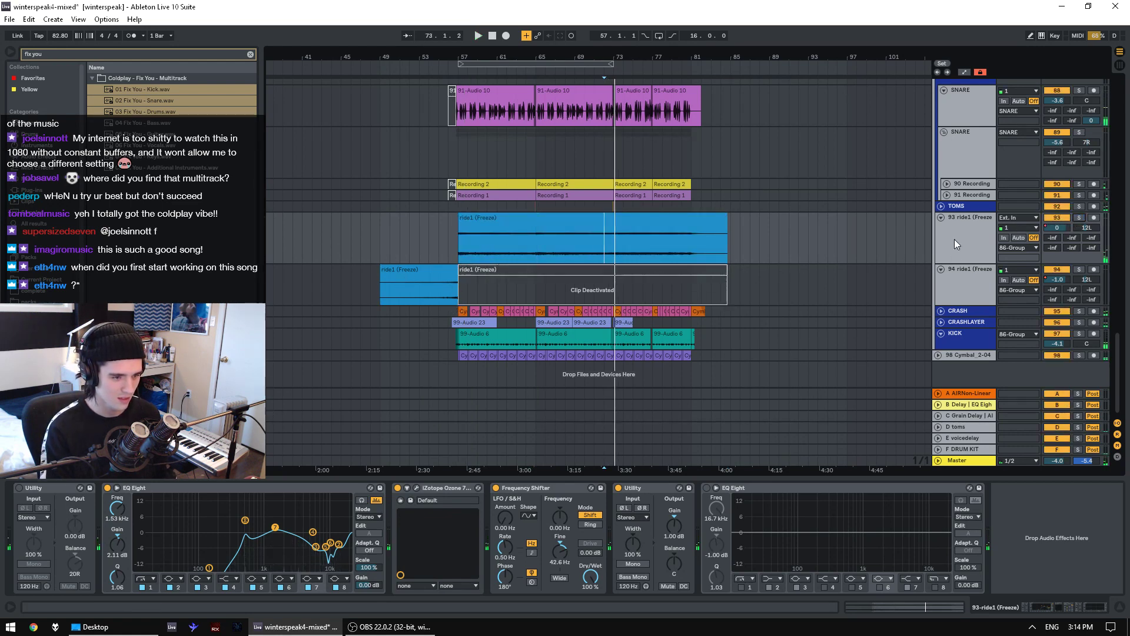
left_click(459, 311)
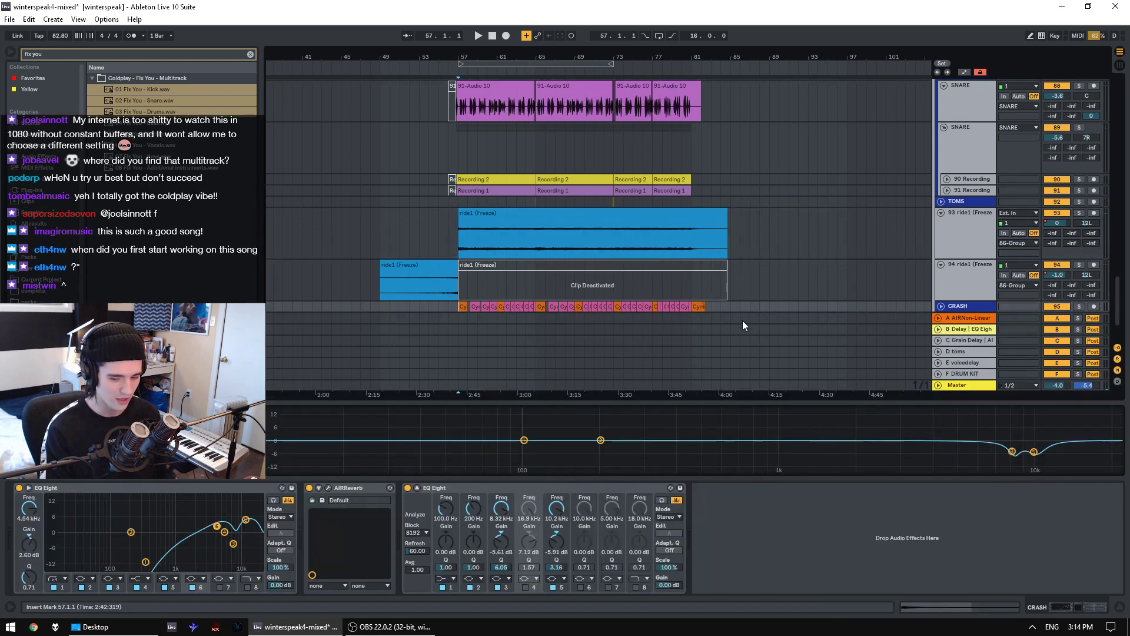
scroll(728, 284, "down", 3)
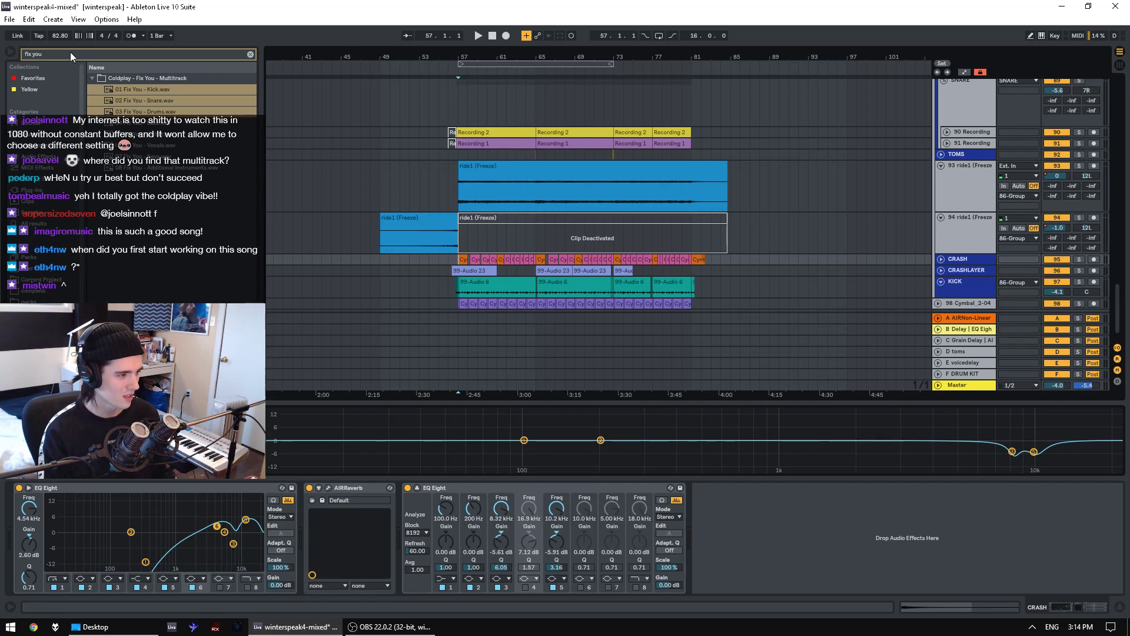
- Search the browser for "winter" and select winterspeak.mp3
left_click_drag(71, 56, 5, 53)
type("winter")
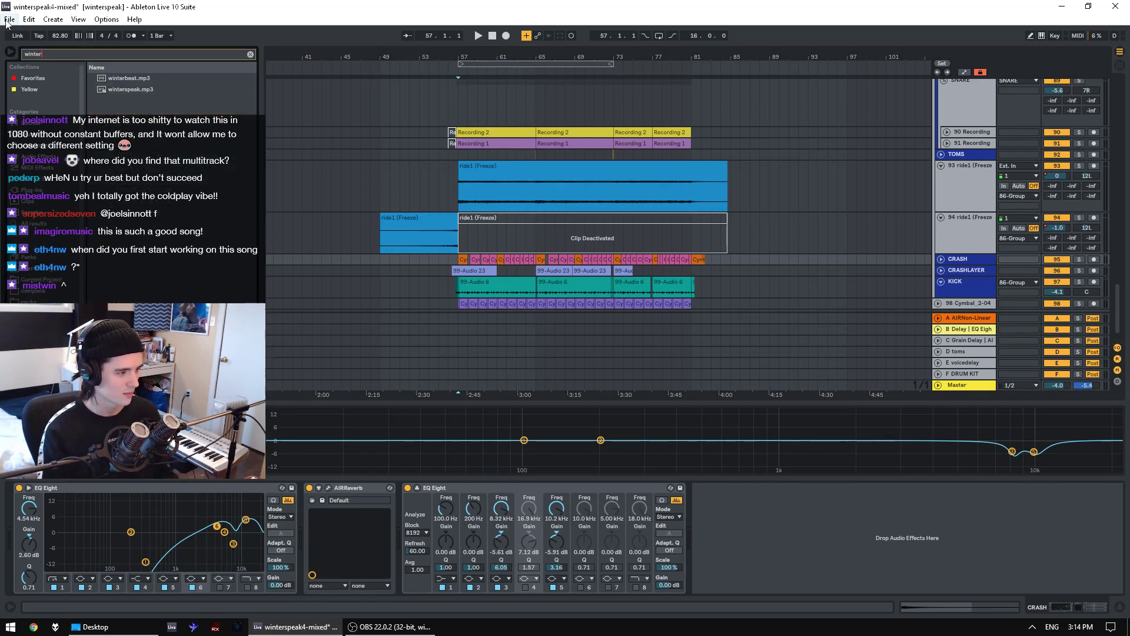
left_click(128, 89)
- Widen the browser and show the Date Modified column in the file list in place of Size
left_click_drag(263, 110, 444, 109)
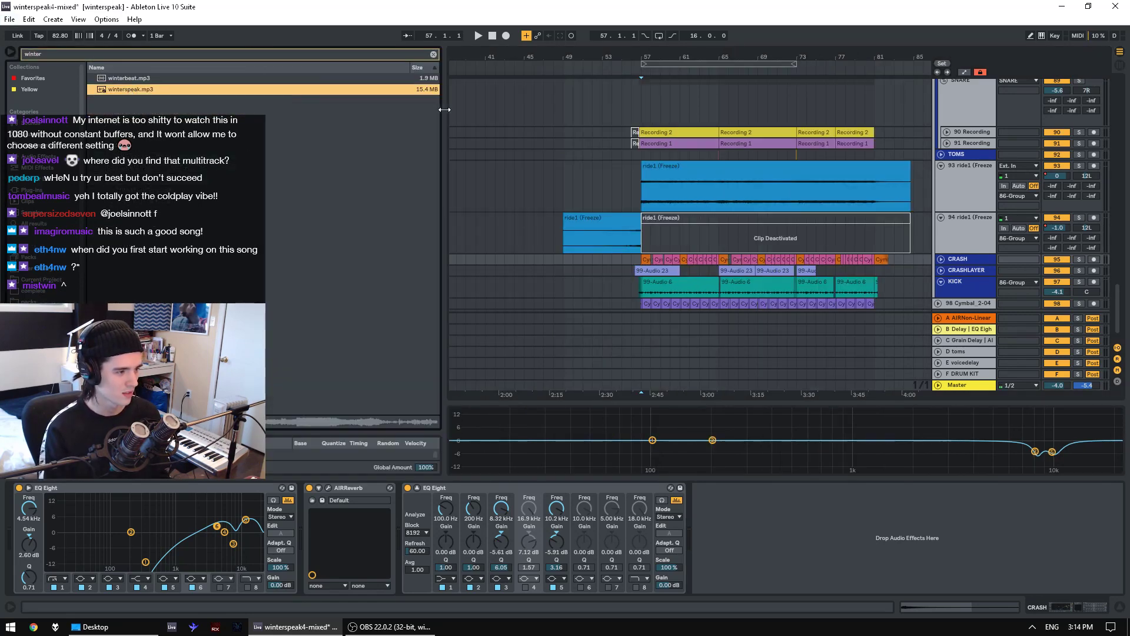
right_click(411, 70)
left_click(423, 84)
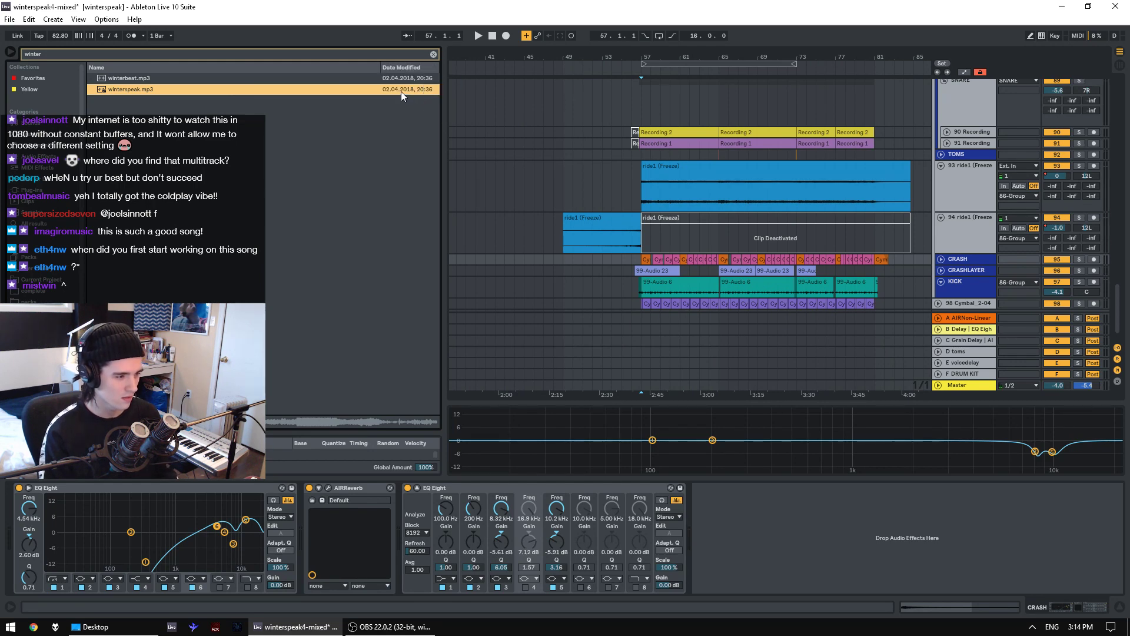
mouse_move(1089, 633)
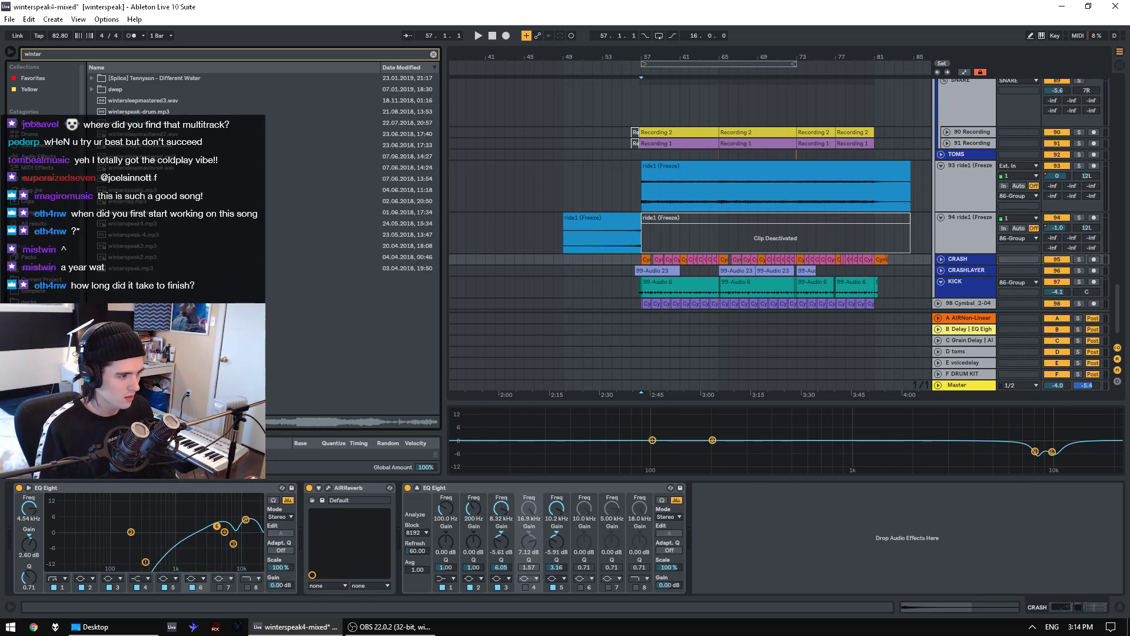
- Select the winterspeak recording dated 04.04.2018, 00:46 in the search results, and clear the browser search
left_click(133, 260)
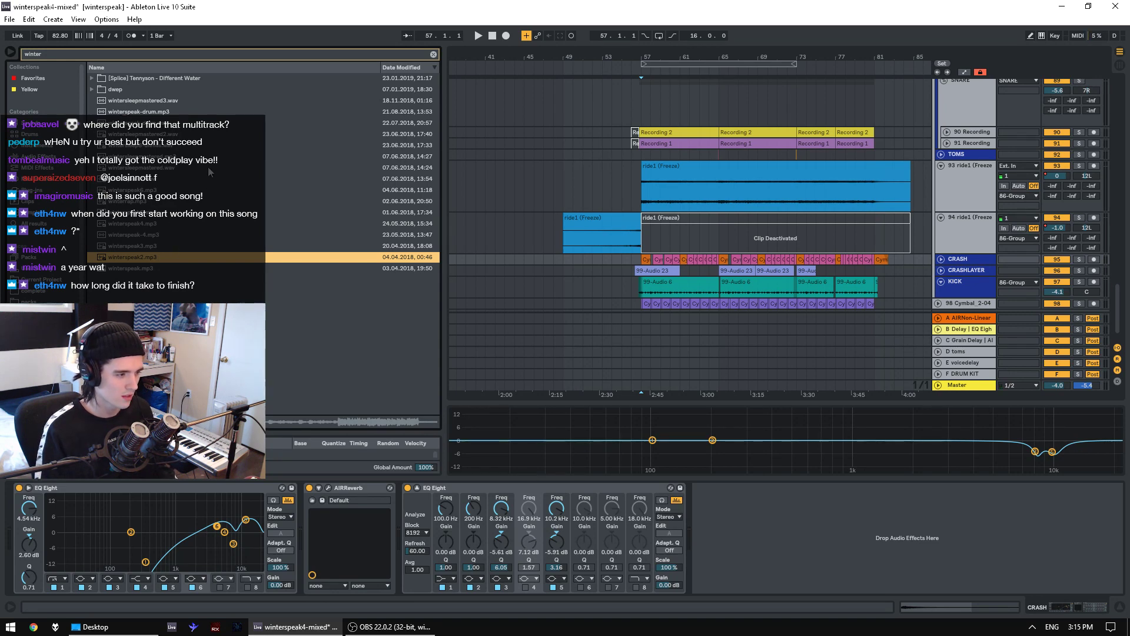
left_click(434, 54)
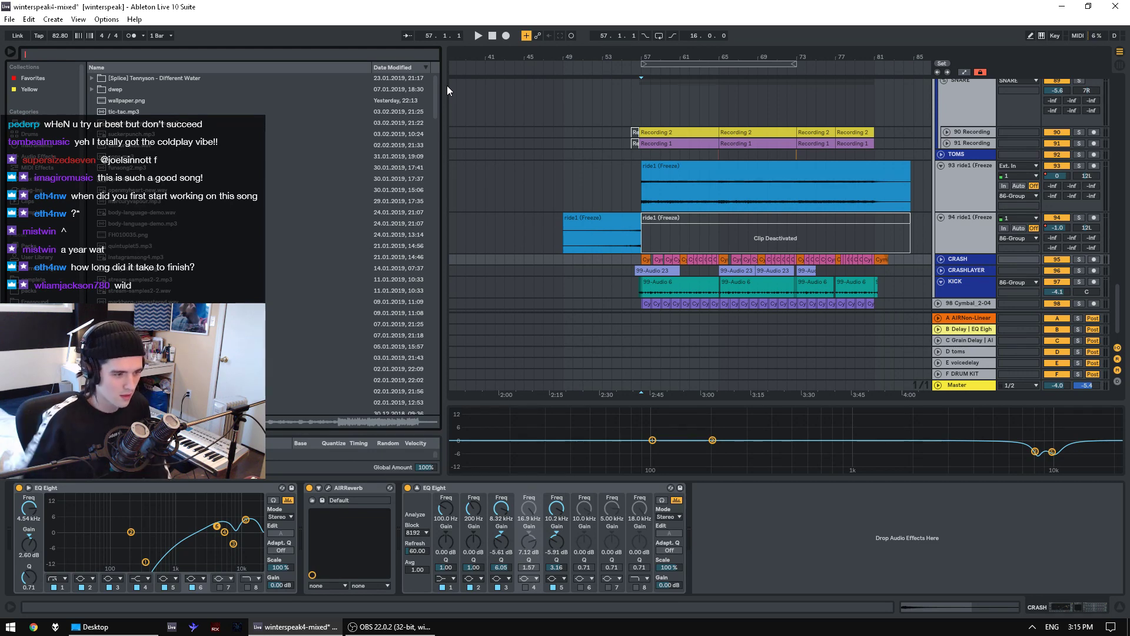
- Play the drum section from the start of the 93 ride1 (Freeze) clip at bar 57, briefly soloing the CRASH and KICK tracks
left_click(667, 166)
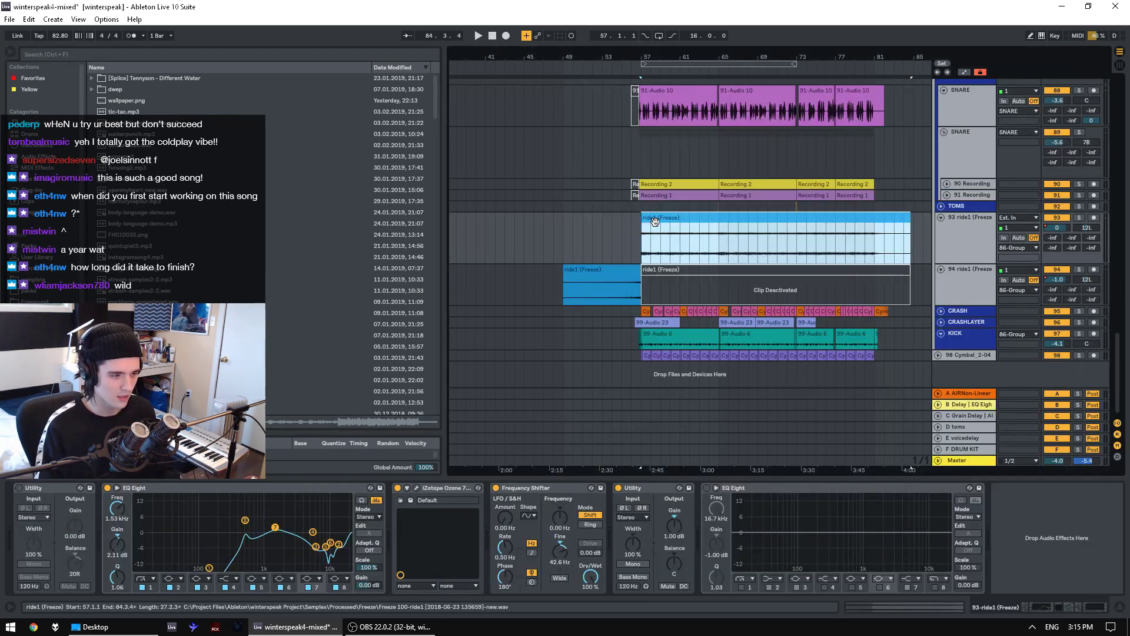
key("space")
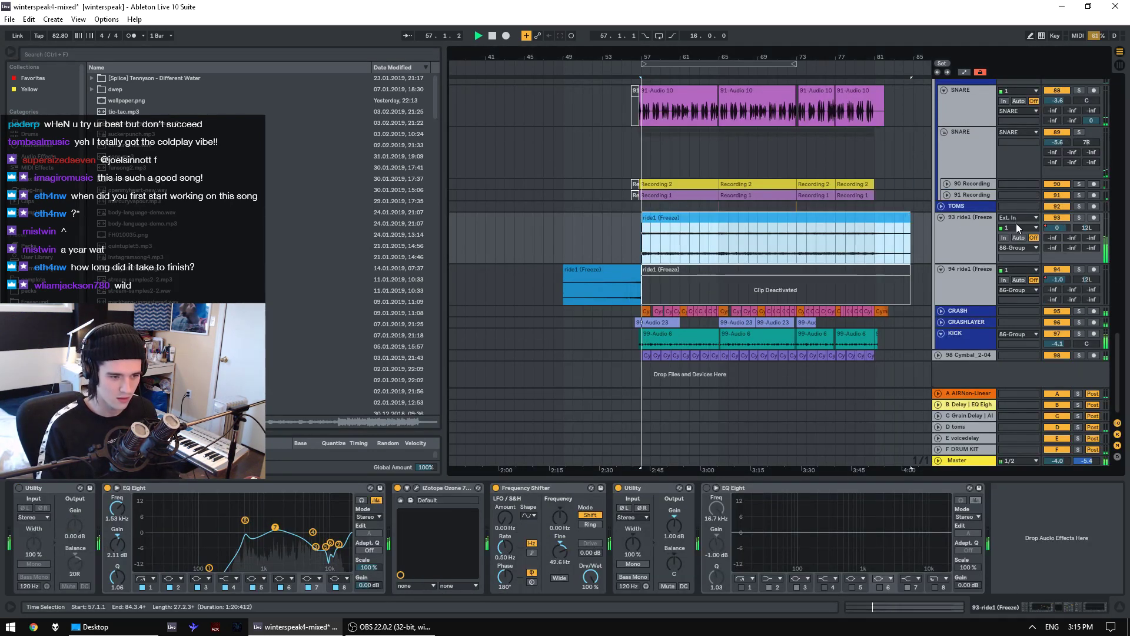
left_click_drag(1084, 312, 1079, 327)
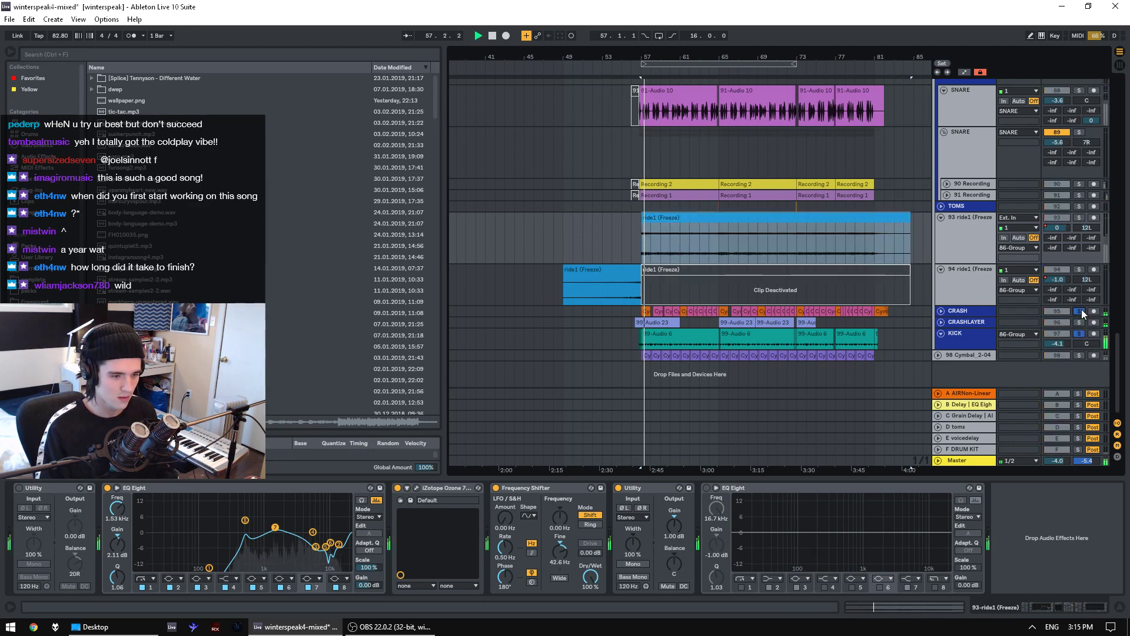
left_click(1080, 311)
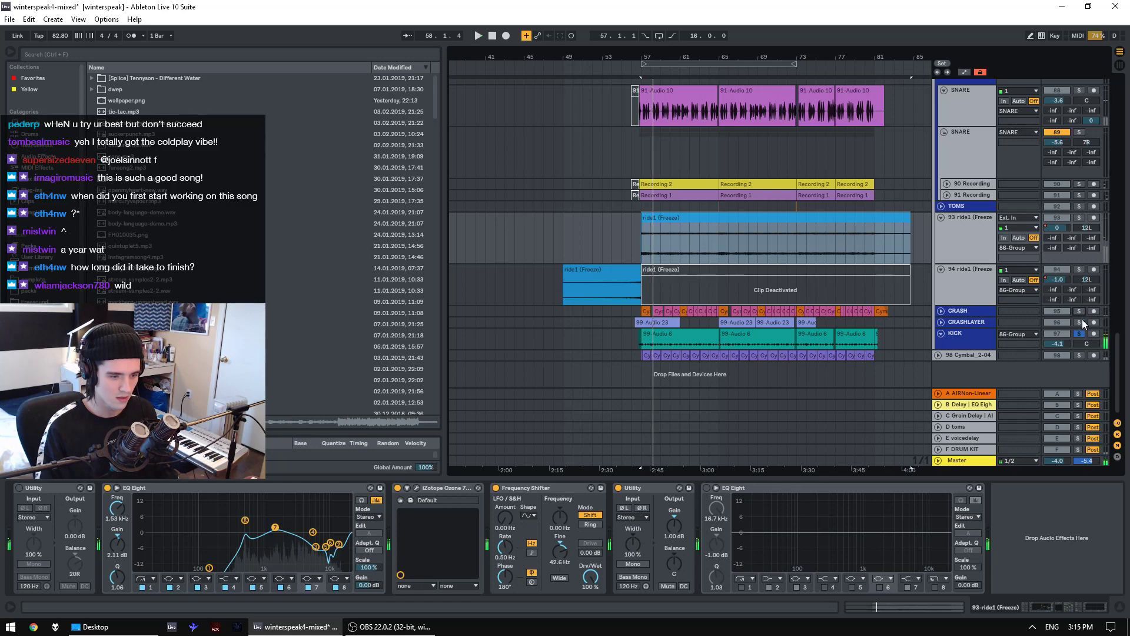
left_click(1080, 333)
- Solo the SNARE group inside the 86 Group, play it from bar 57, and unsolo it
scroll(1077, 155, "up", 3)
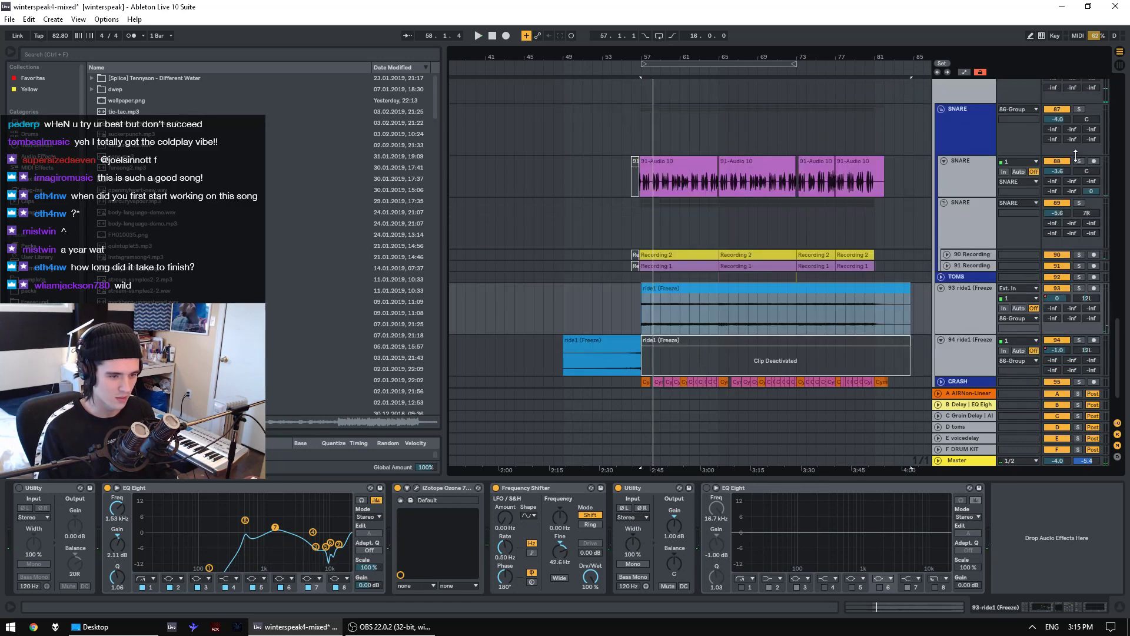
left_click(1079, 109)
scroll(1081, 177, "up", 3)
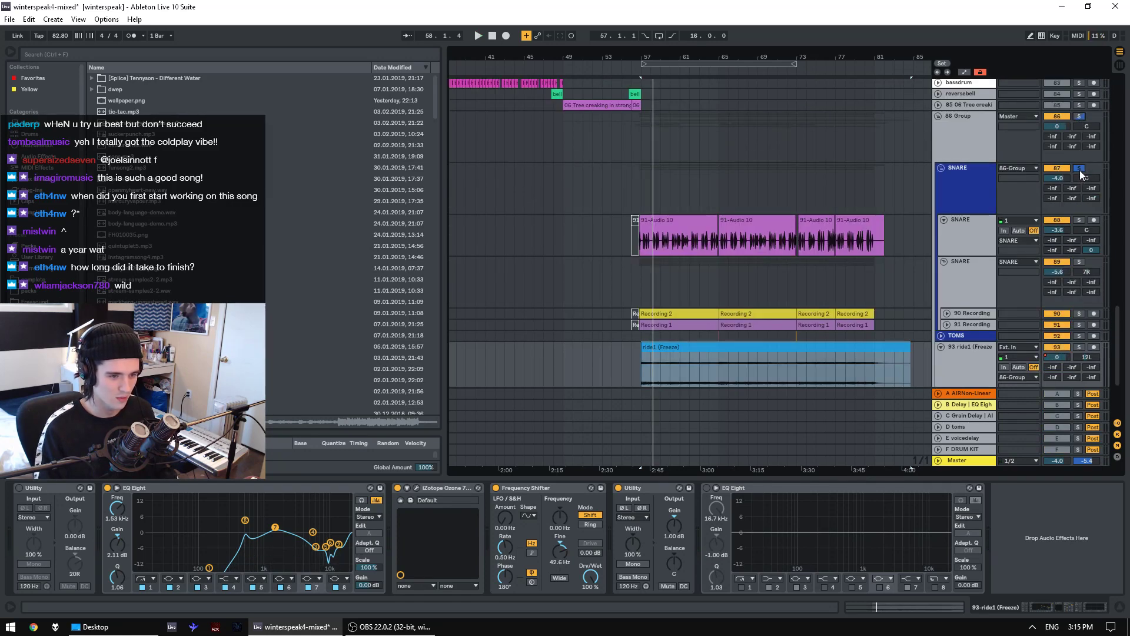
key("space")
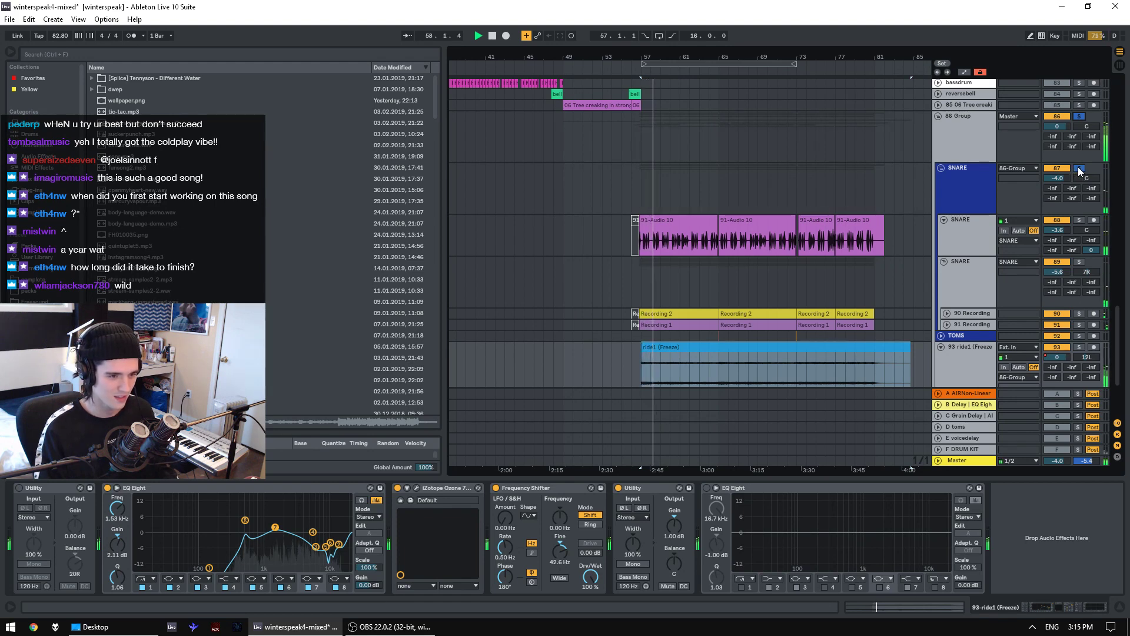
left_click(1079, 169)
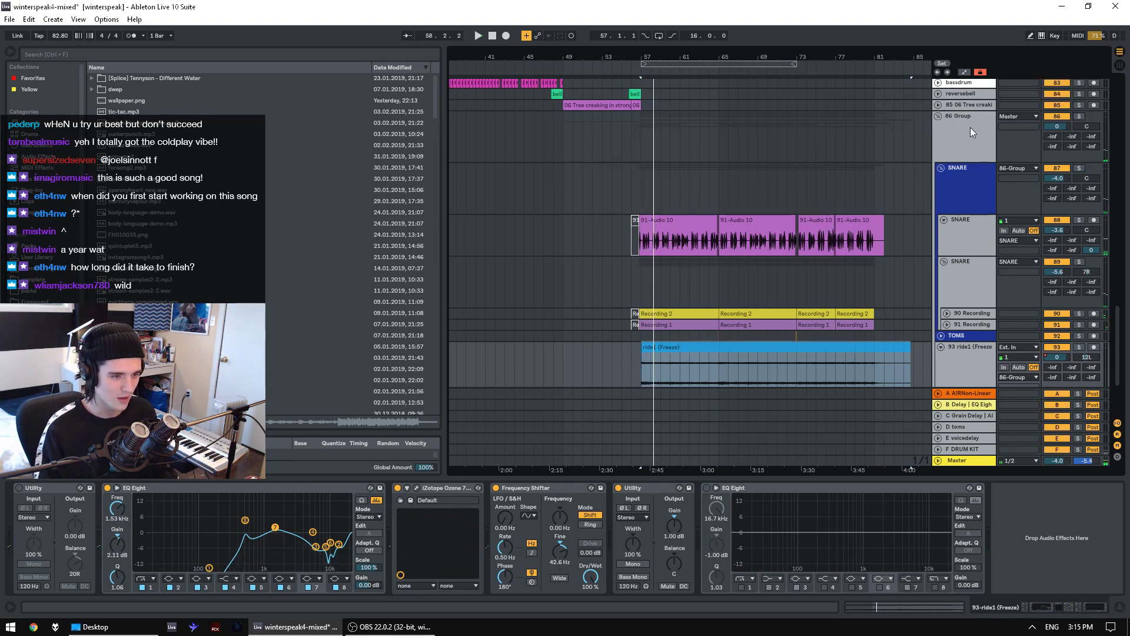
- Fold the 86 Group and select the STRUCTURE track's clips across the whole song, from bar 1 to bar 89
left_click(938, 115)
left_click_drag(1119, 361, 1109, 80)
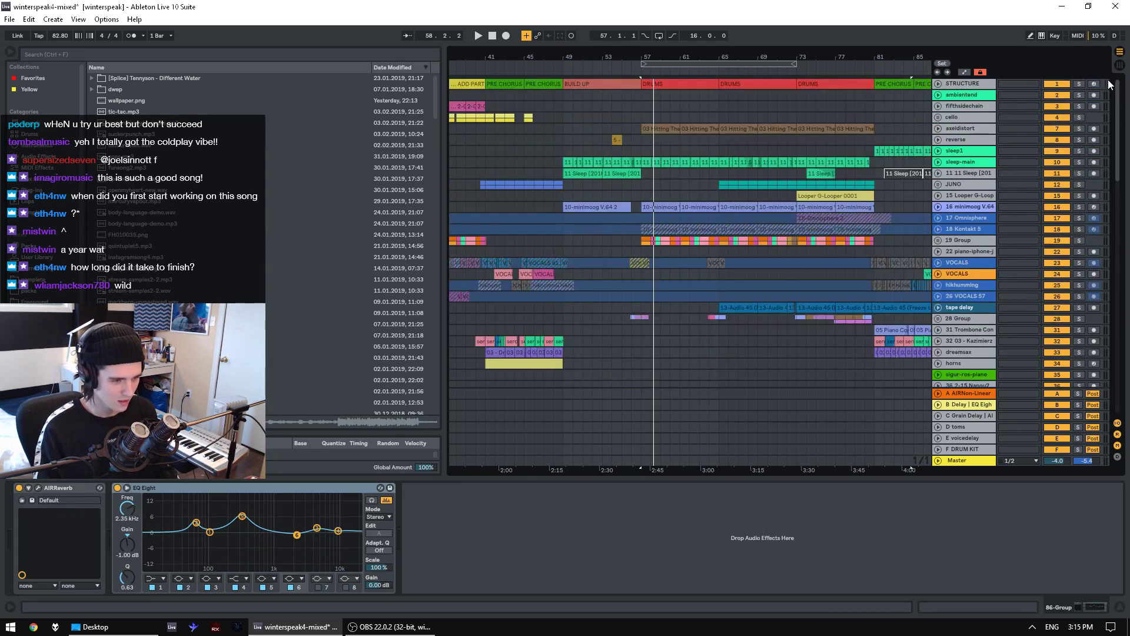
left_click_drag(491, 57, 626, 13)
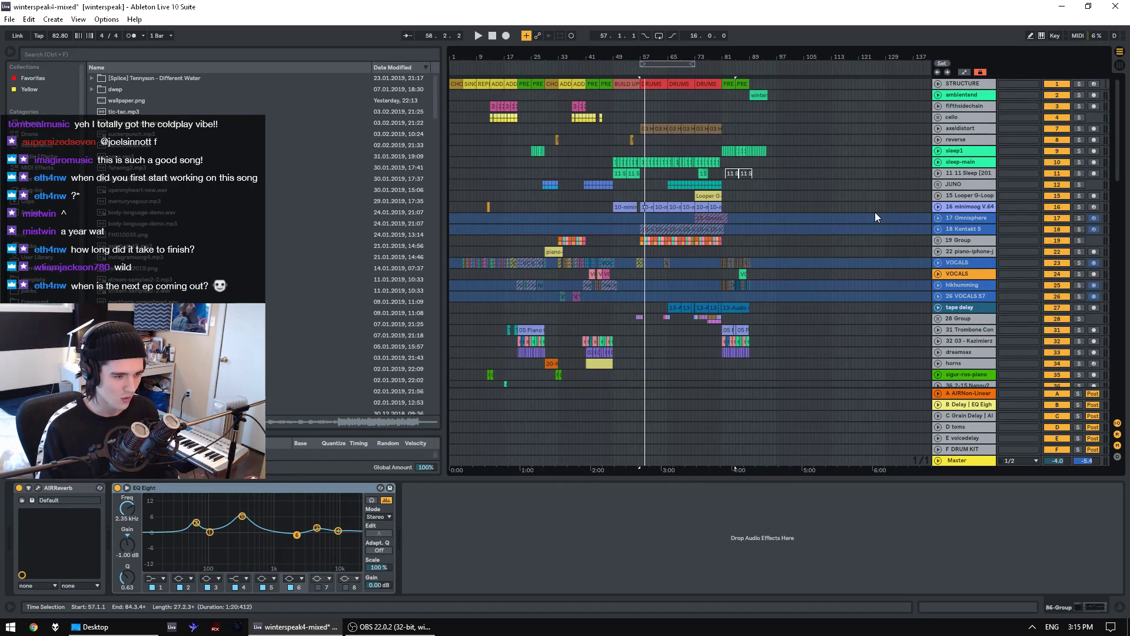
left_click(743, 83)
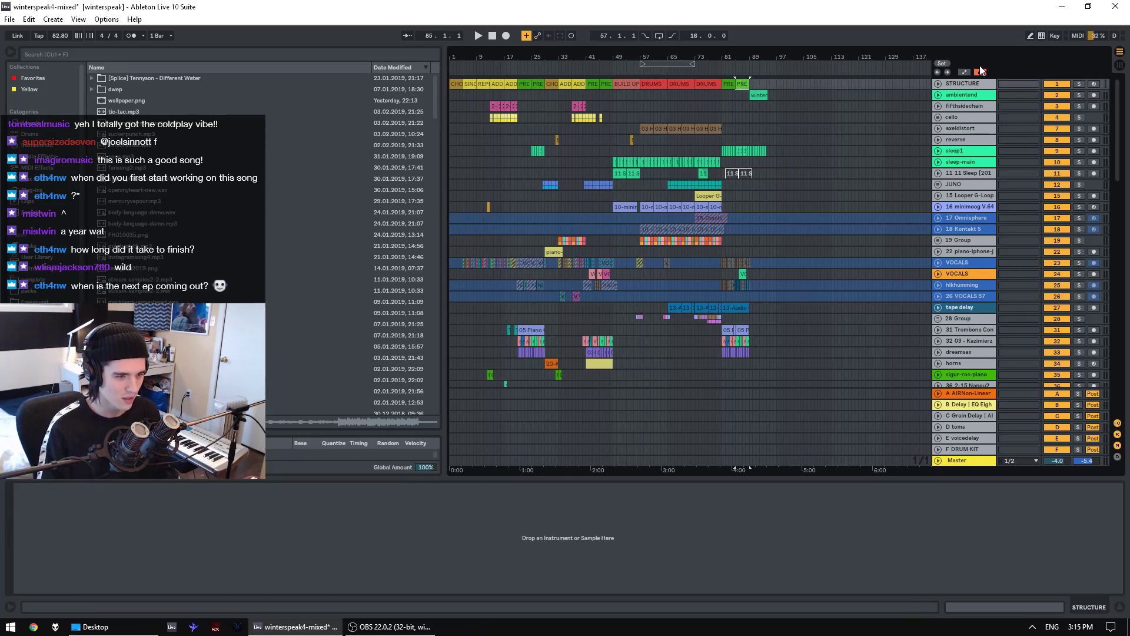
left_click(457, 84, "shift")
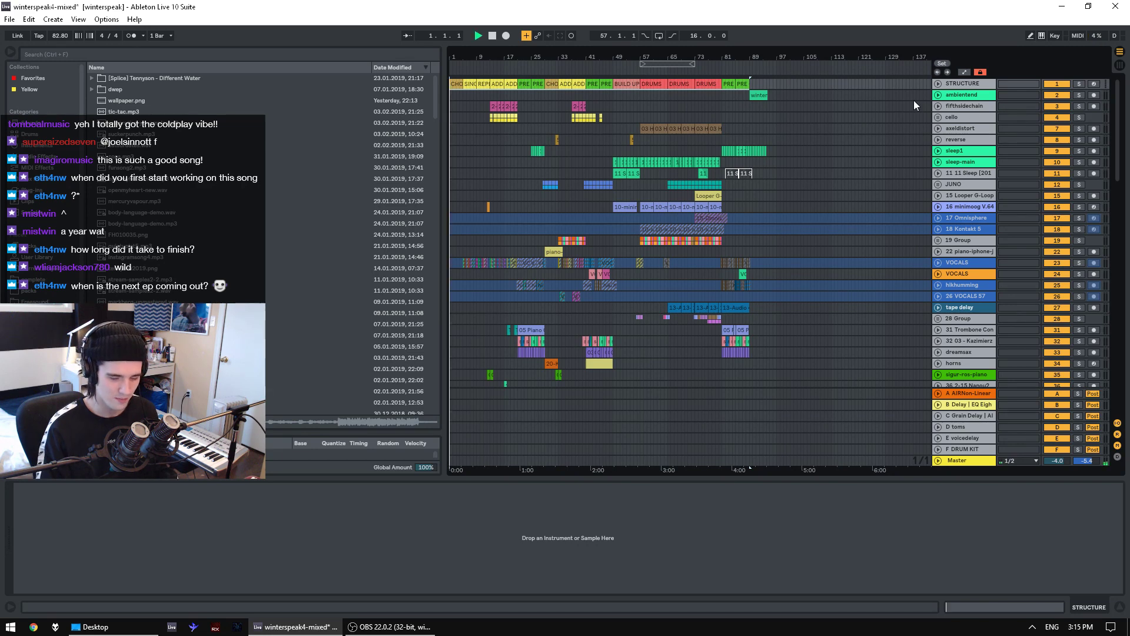
- Solo and unfold the PIANO group, play it from bar 1, and raise the Master volume to 2.1 dB
scroll(575, 126, "down", 6)
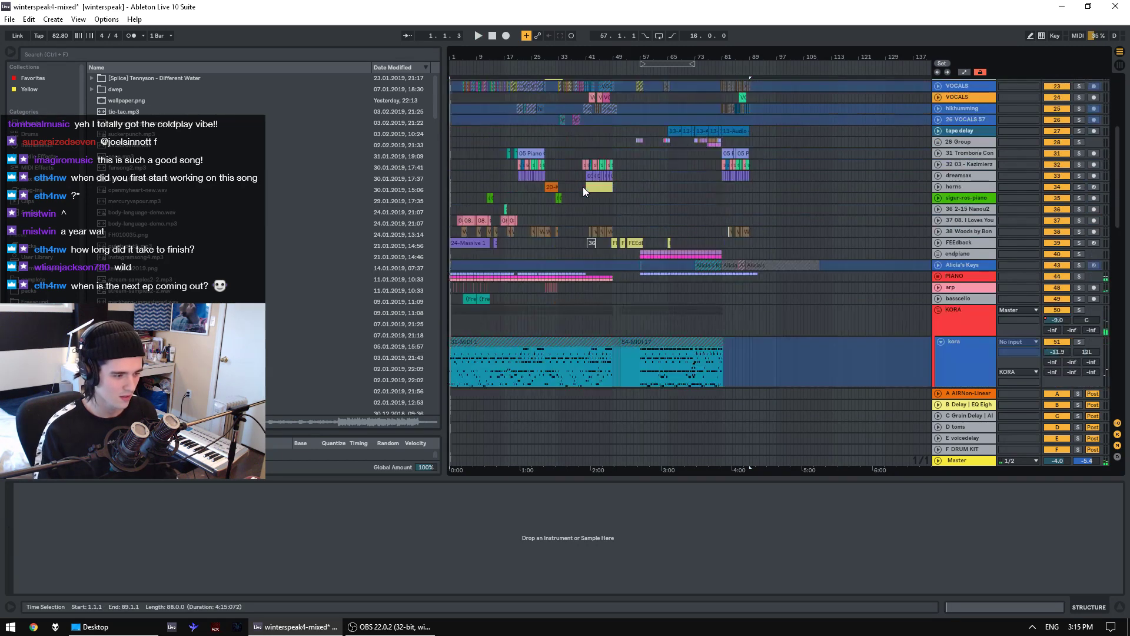
left_click(1081, 277)
left_click(939, 276)
key("space")
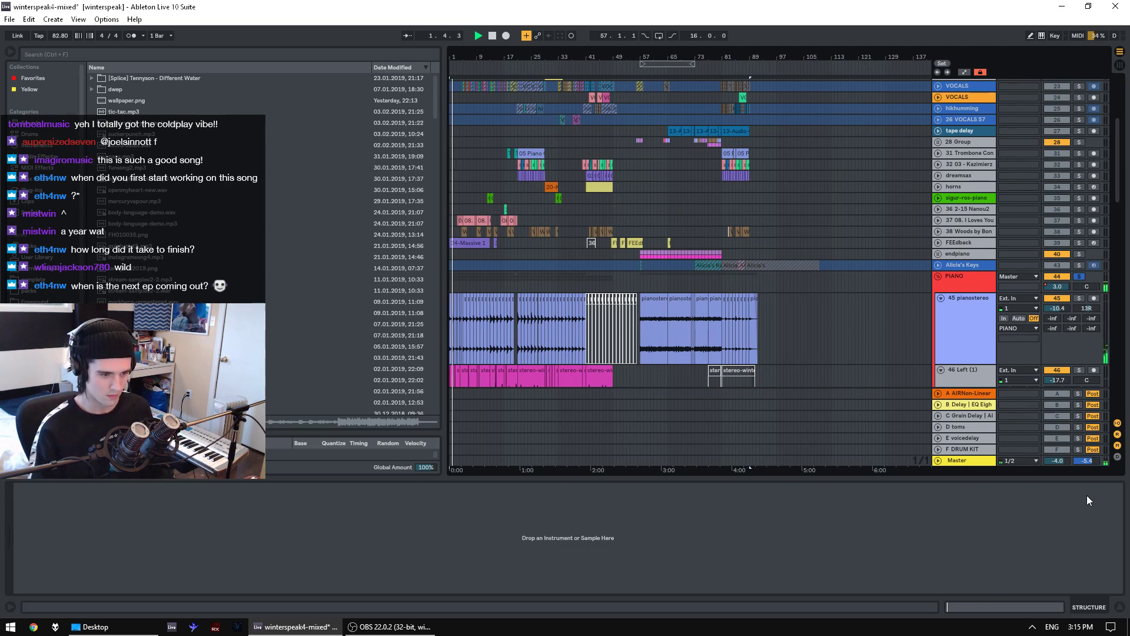
mouse_move(1057, 461)
left_mouse_down()
mouse_move(1058, 448)
mouse_move(1064, 460)
left_mouse_up()
key("space")
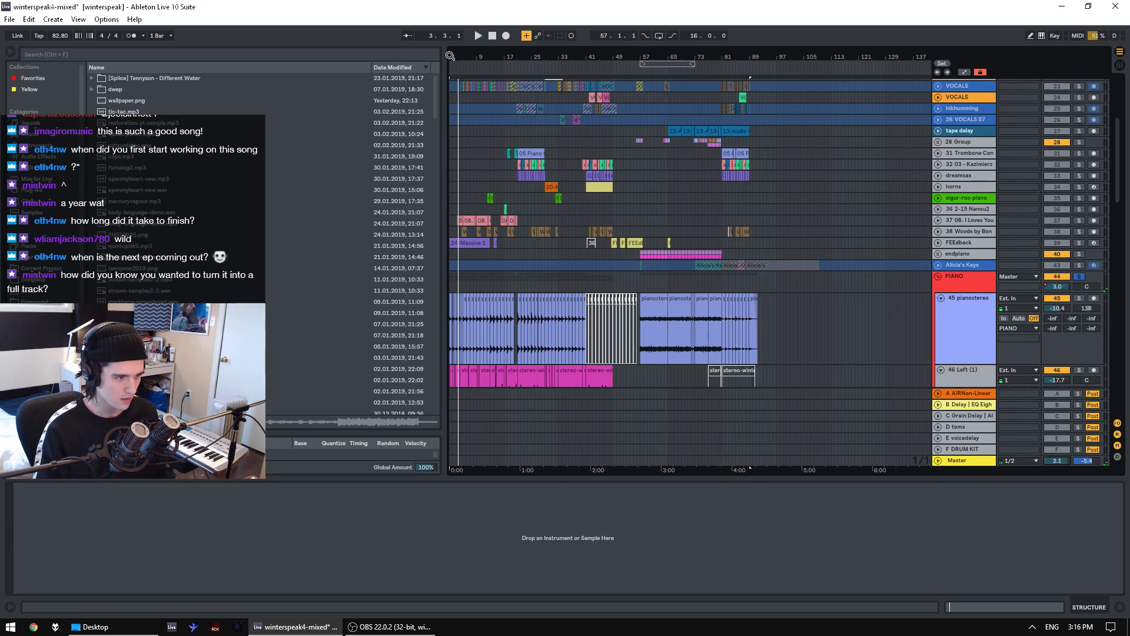
- Audition the opening of the PIANO group and select the 45 pianostereo clips from bar 1 to bar 21
left_click_drag(450, 56, 511, 264)
scroll(510, 265, "down", 4)
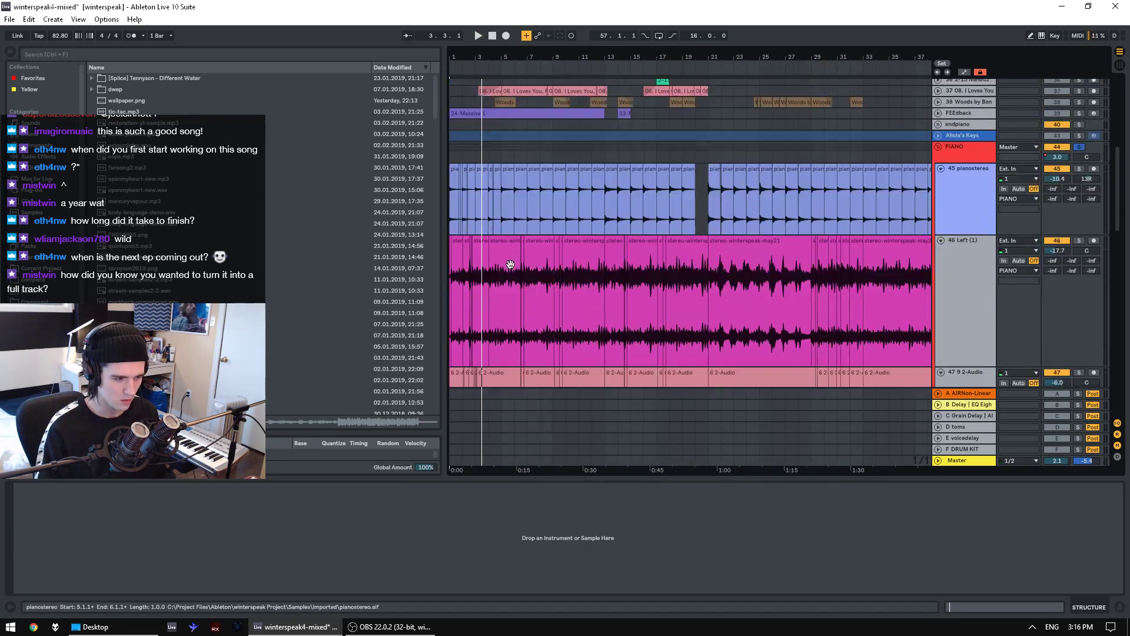
scroll(510, 264, "down", 1)
key("space")
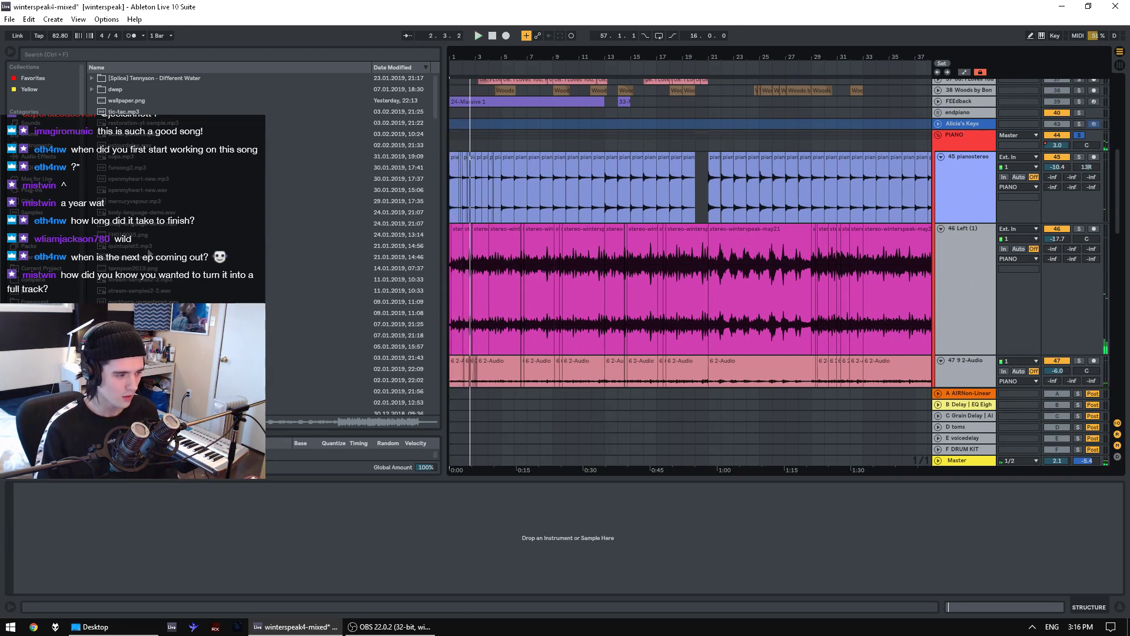
scroll(149, 252, "down", 2)
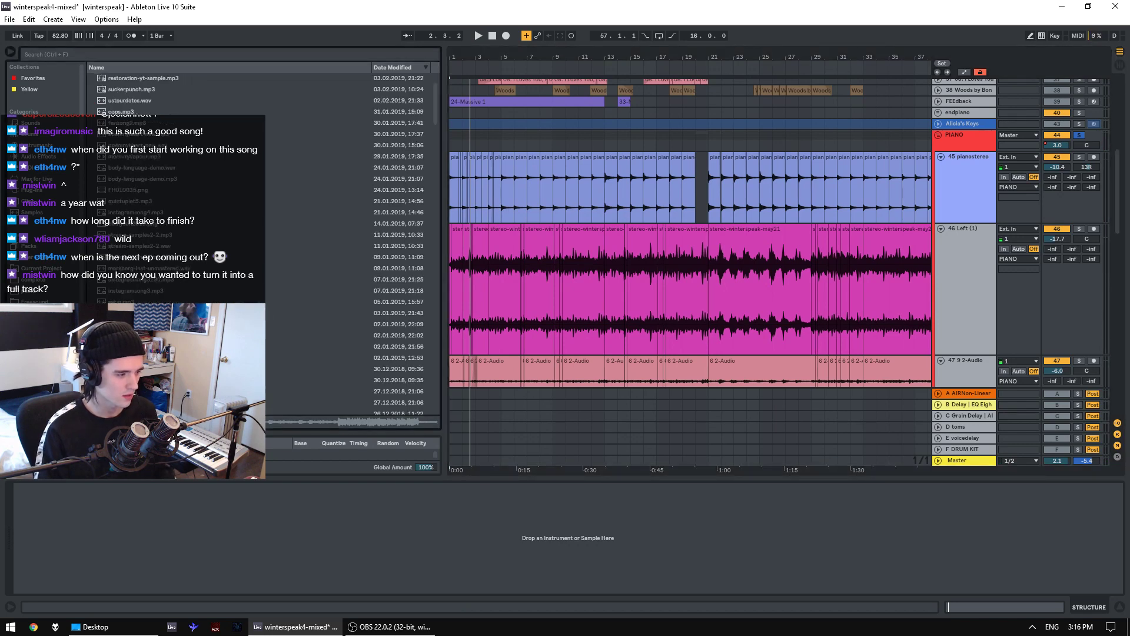
left_click(468, 187)
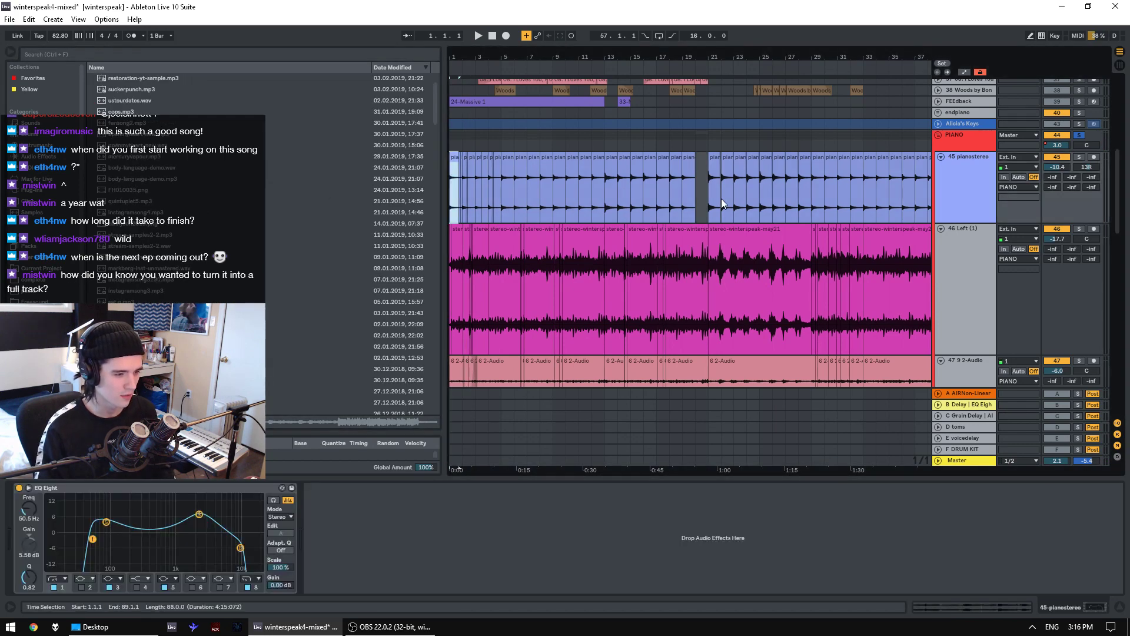
left_click_drag(706, 194, 380, 184)
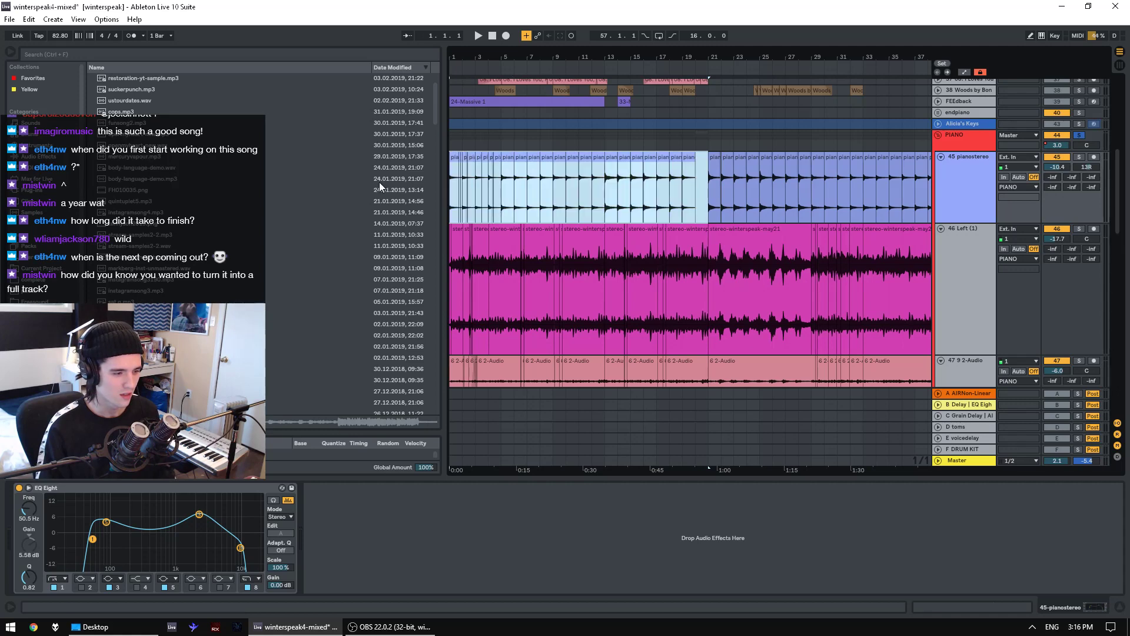
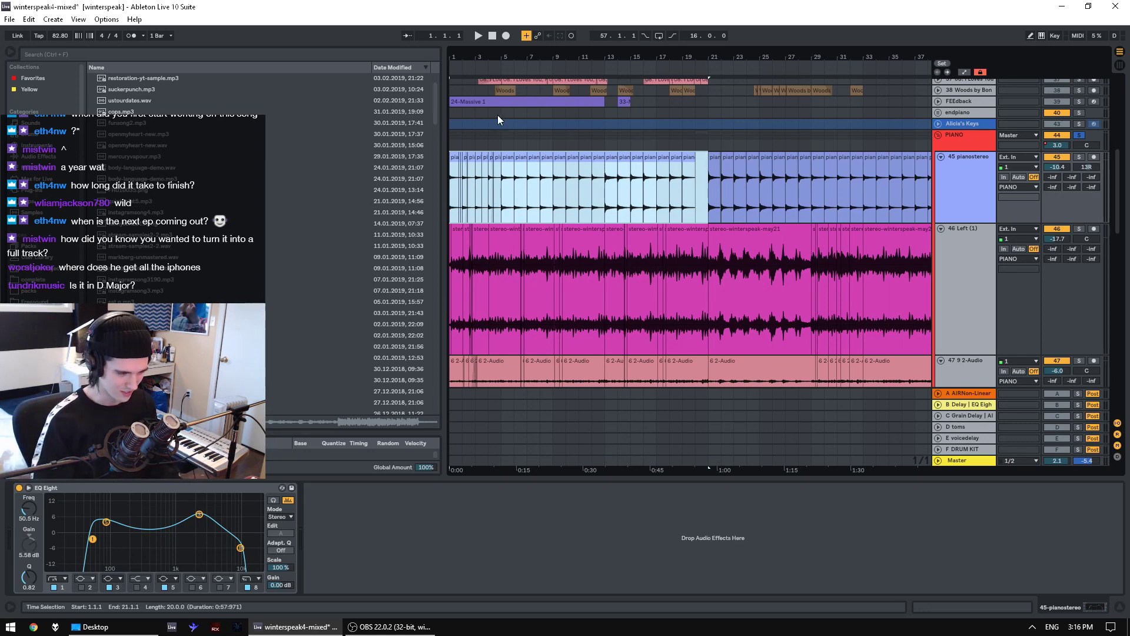
- Solo the 45 pianostereo track and audition it from bar 1
key("space")
scroll(1065, 198, "down", 2)
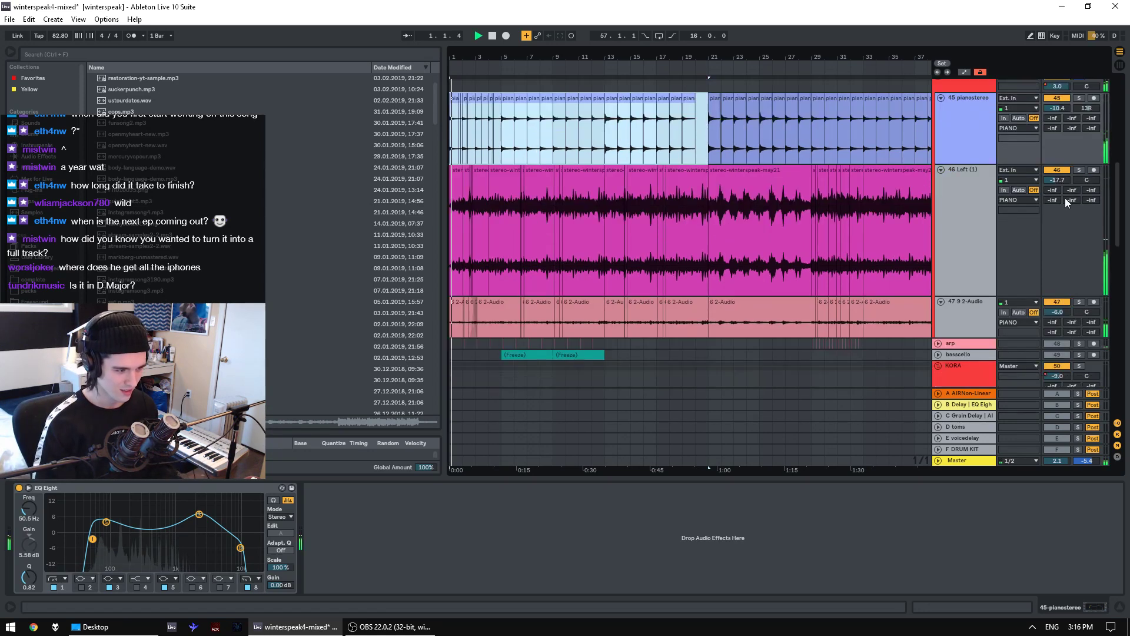
scroll(1076, 173, "up", 2)
left_click(1079, 146)
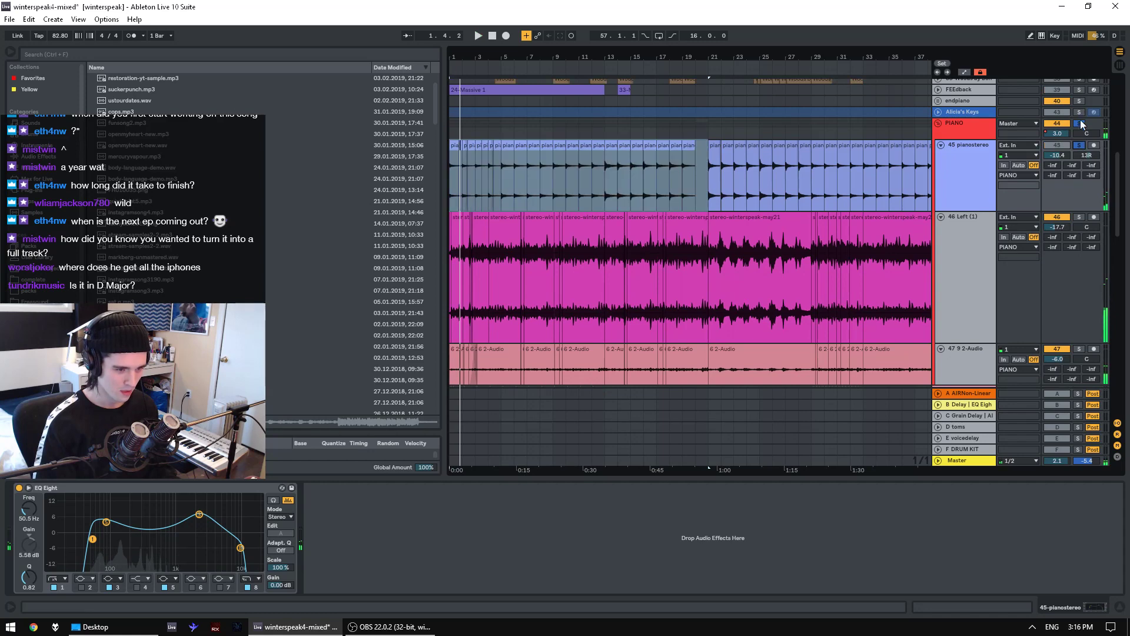
key("space")
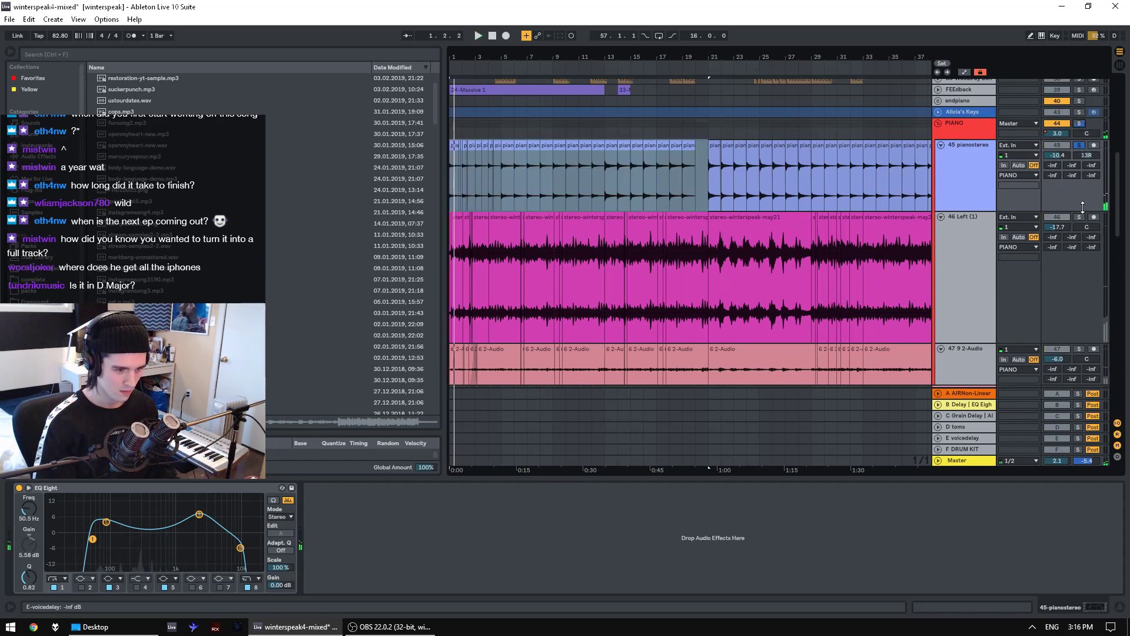
key("ctrl+z")
key("ctrl+z")
key("space")
key("space")
- Solo the 46 Left (1) and 47 9 2-Audio tracks in the PIANO group and play them from bar 1
left_click(1079, 217)
scroll(1073, 294, "down", 3)
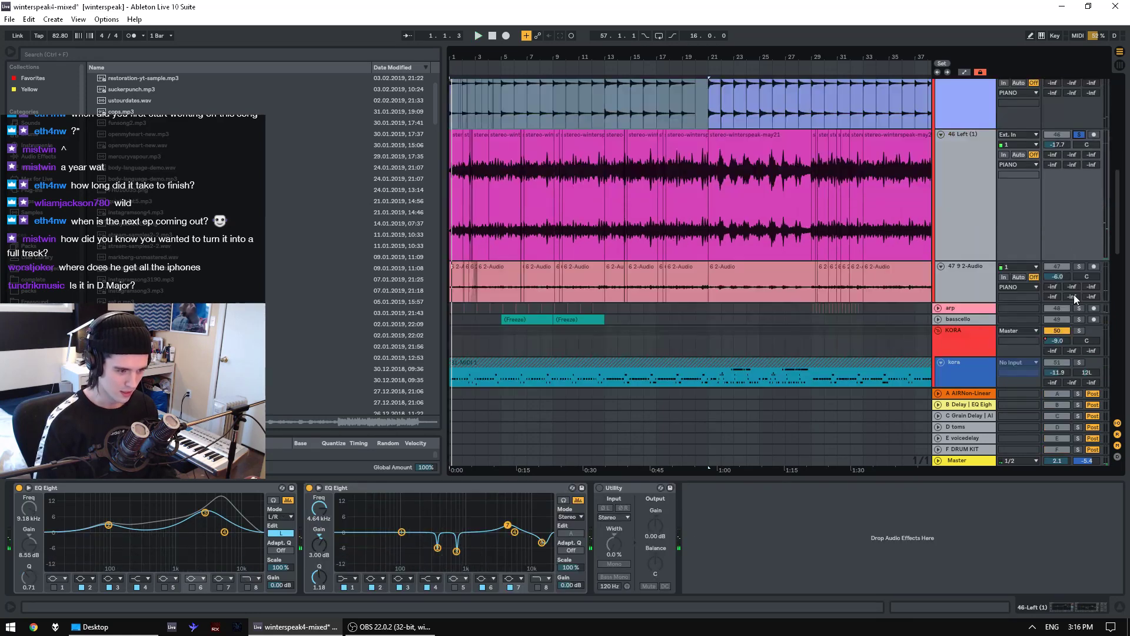
left_click(1079, 266, "ctrl")
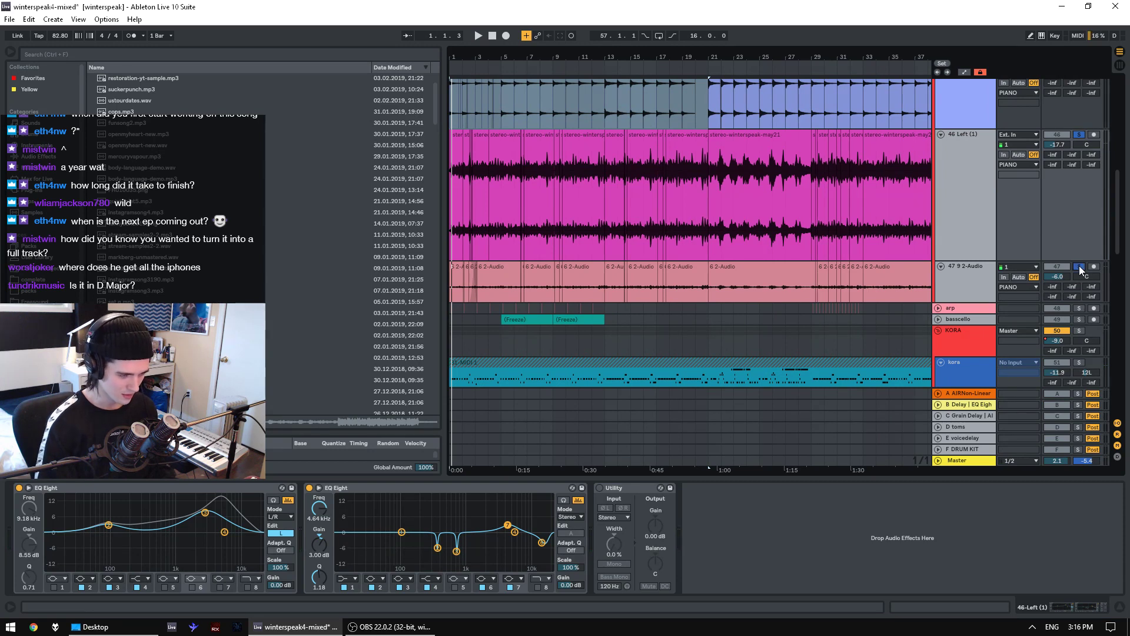
scroll(1071, 211, "up", 1)
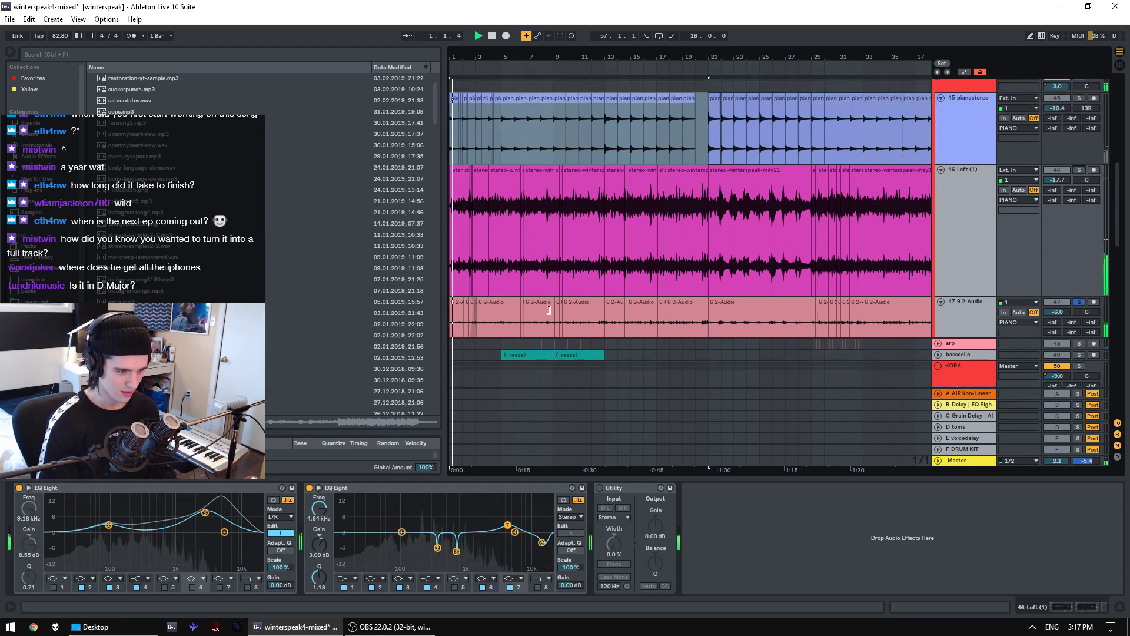
key("space")
- Audition the opening 47 9 2-Audio clips up to bar 6, and switch the solo to 46 Left (1) to compare
left_click_drag(454, 310, 509, 306)
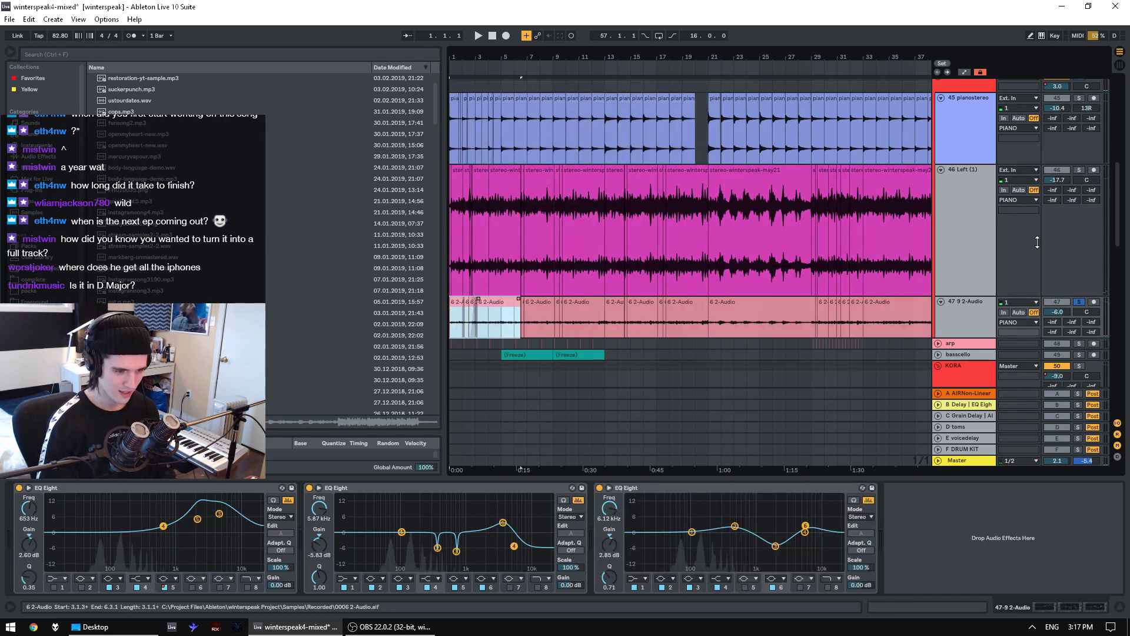
key("space")
left_click(1079, 170)
key("space")
left_click(1079, 302)
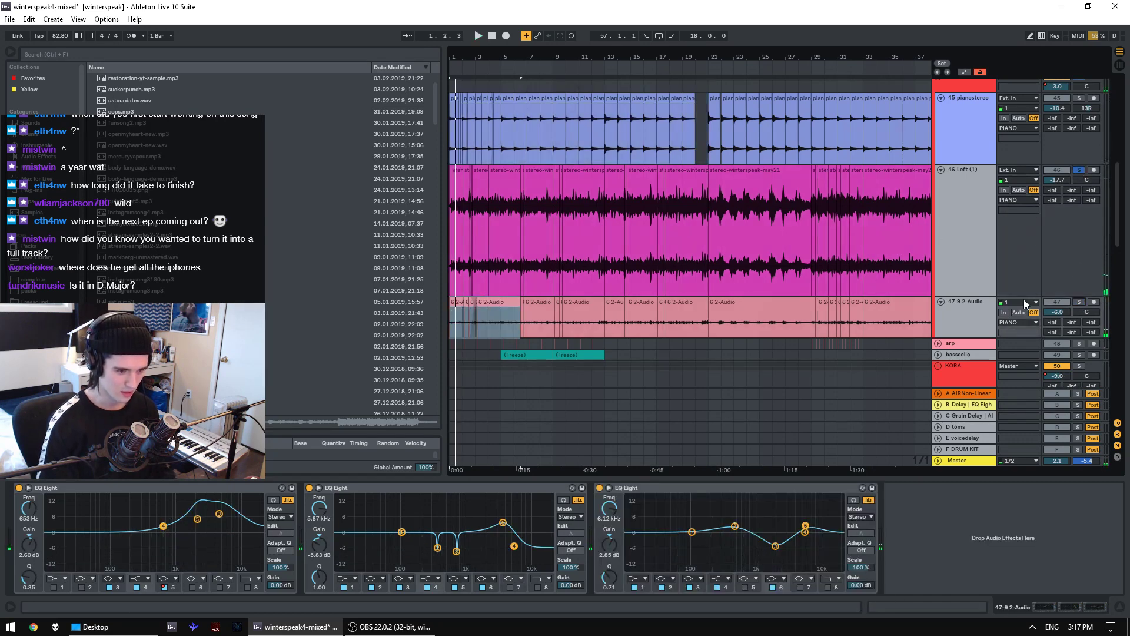
key("space")
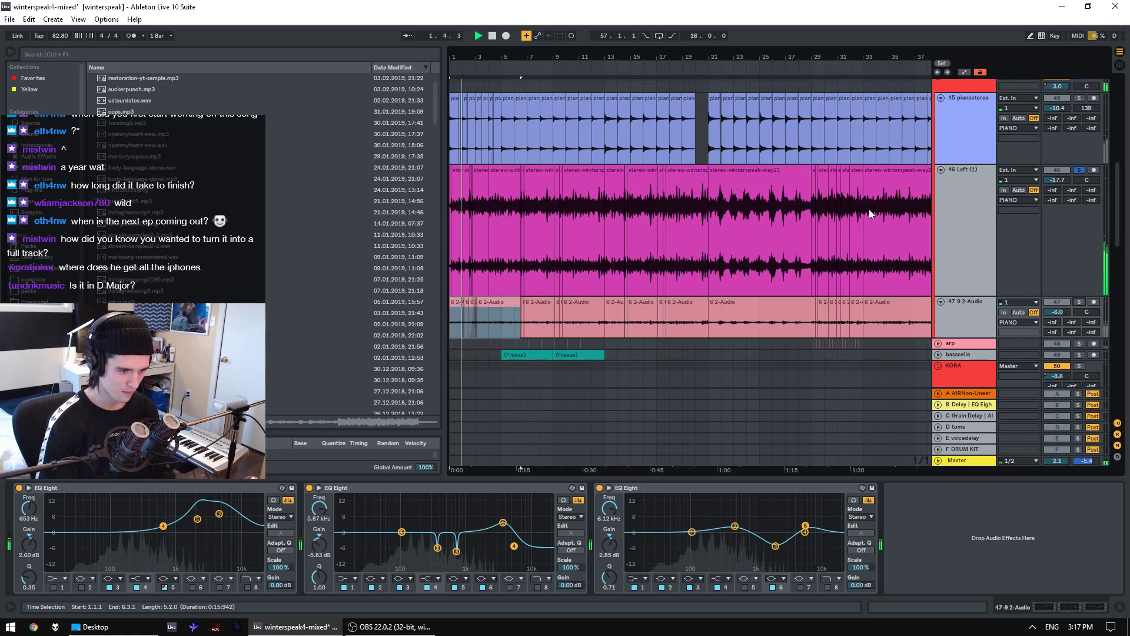
- Play the soloed 46 Left (1) track from bar 22
left_click(798, 260)
left_click(737, 281)
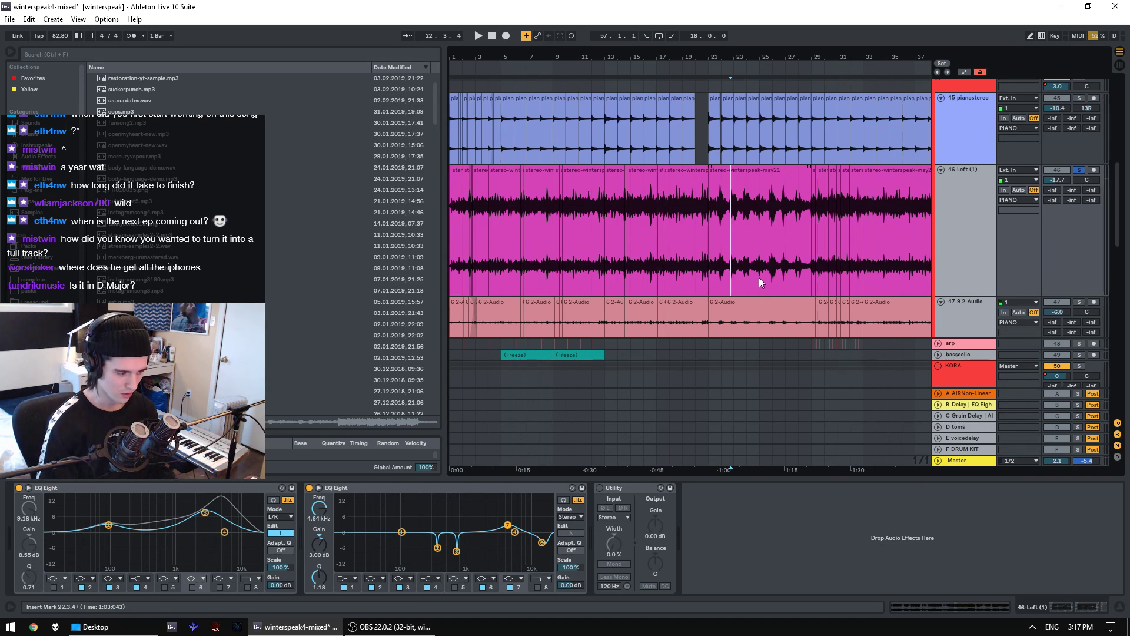
key("space")
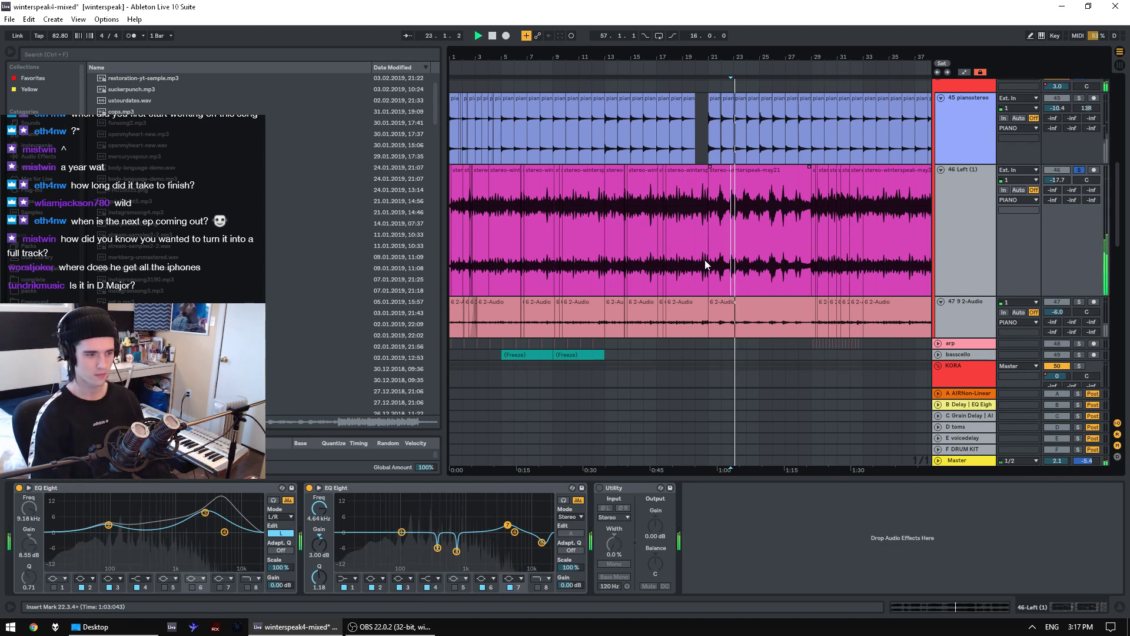
scroll(588, 253, "down", 1)
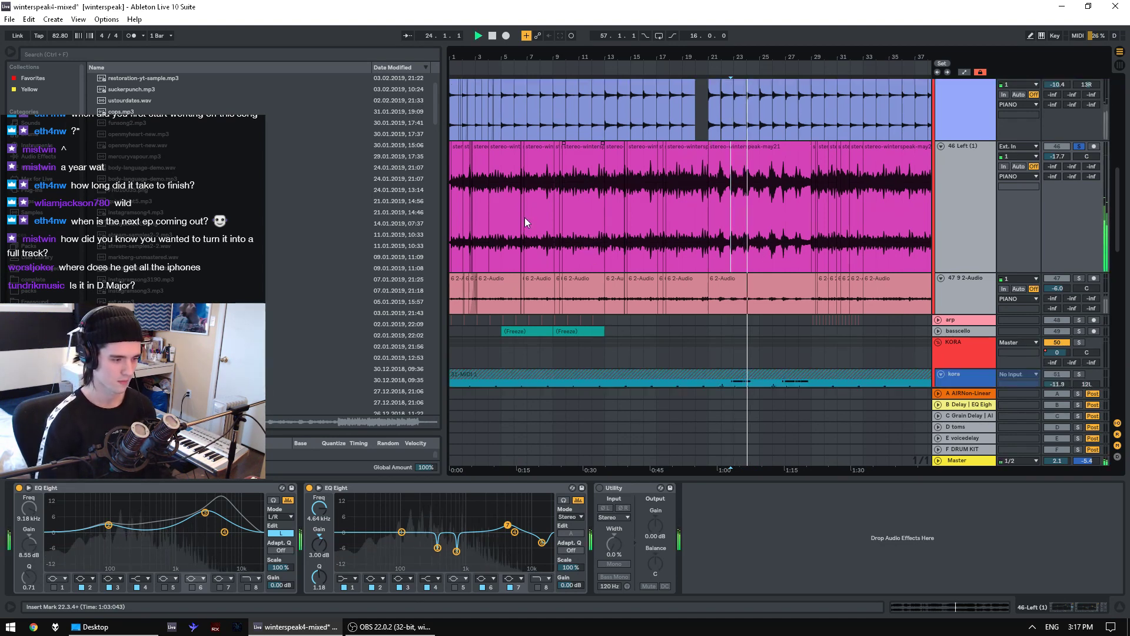
- Remove the solo from the 46 Left (1) track and stop playback
key("minus")
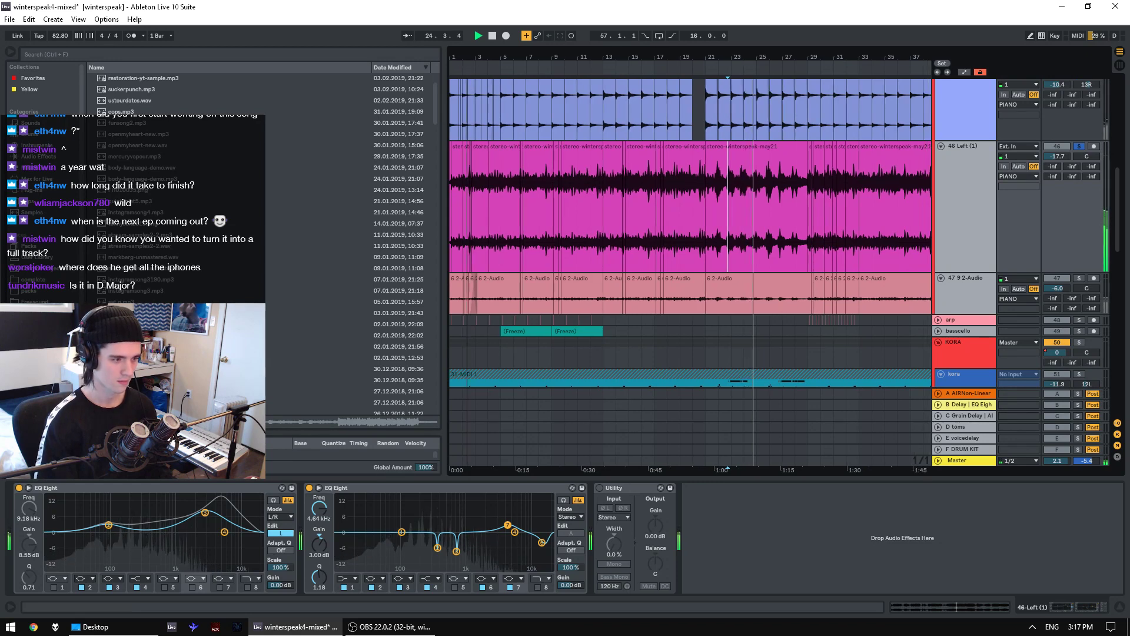
left_click(1081, 146)
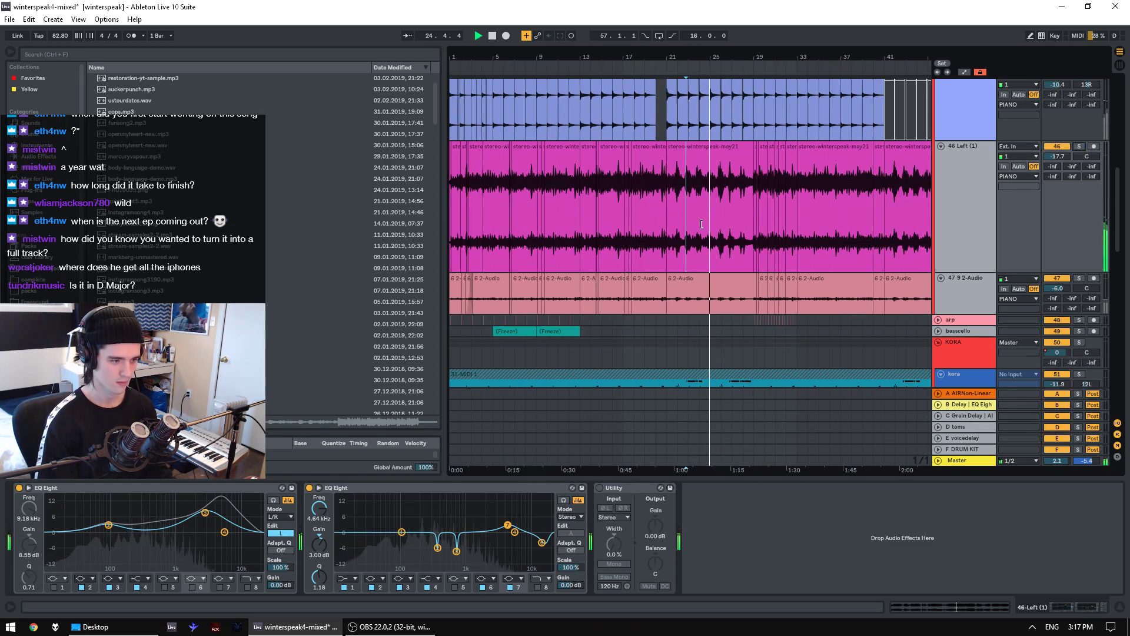
key("space")
- Fold the PIANO group, solo it and play it from bar 1
left_click_drag(475, 343, 454, 343)
scroll(902, 188, "up", 3)
scroll(1086, 204, "up", 3)
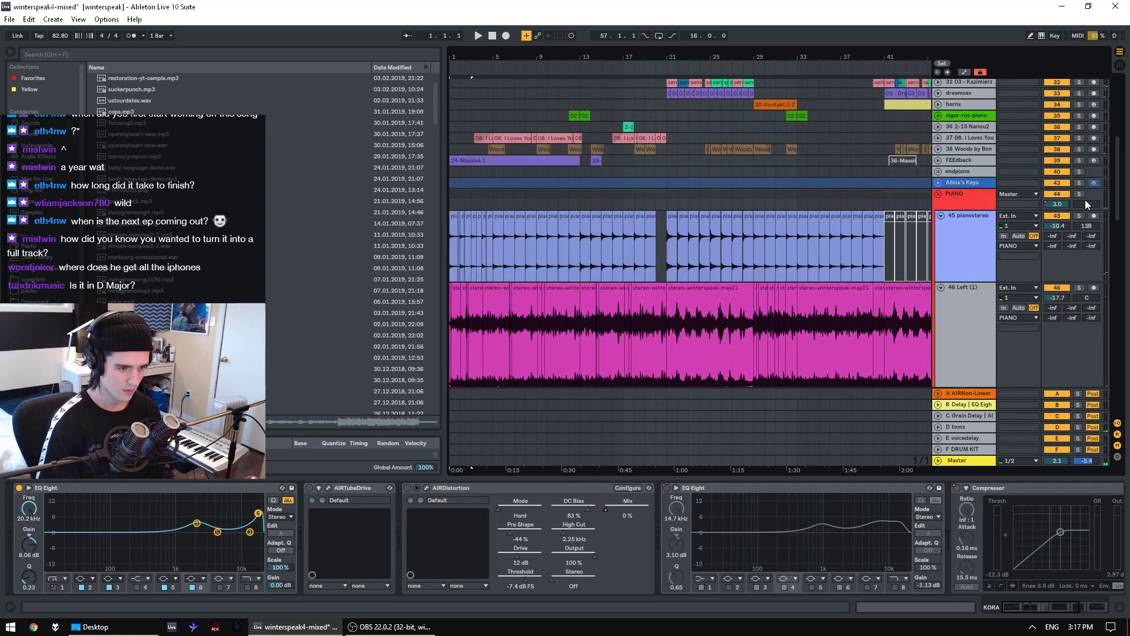
left_click(1079, 197)
left_click(939, 194)
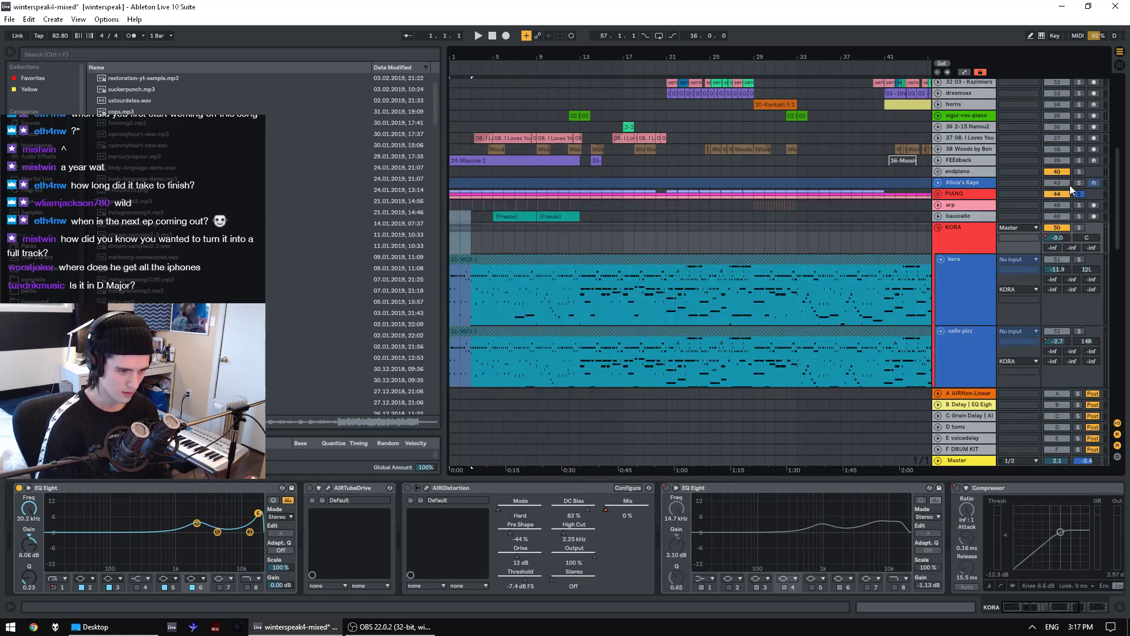
key("space")
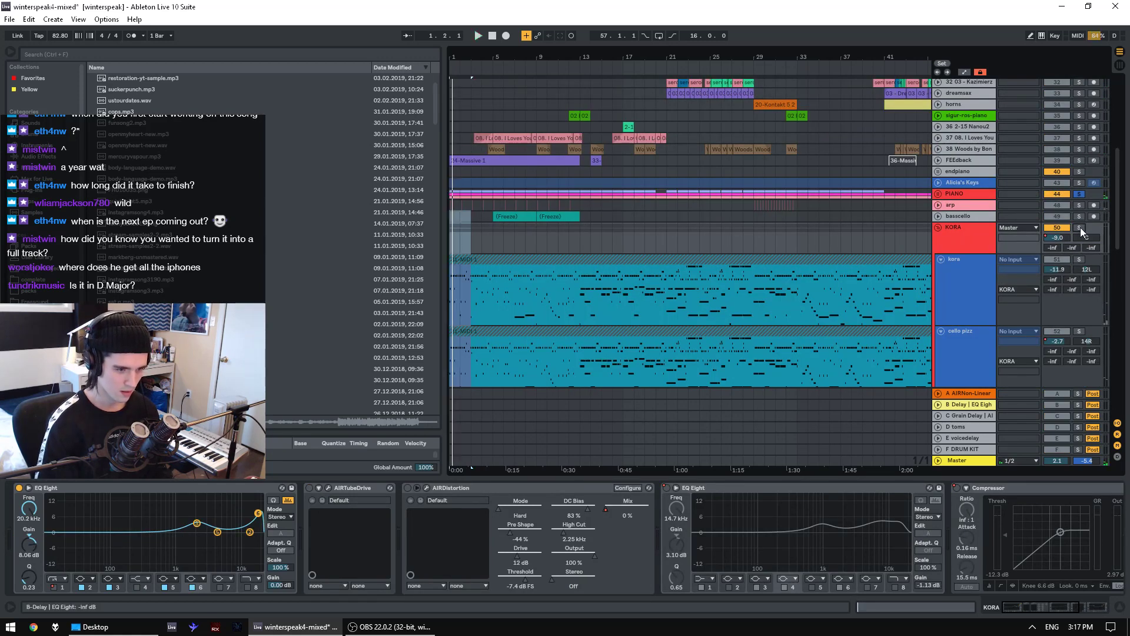
- Switch the solo to the KORA group and select bars 13 to 21 on the kora track
left_click(1079, 228)
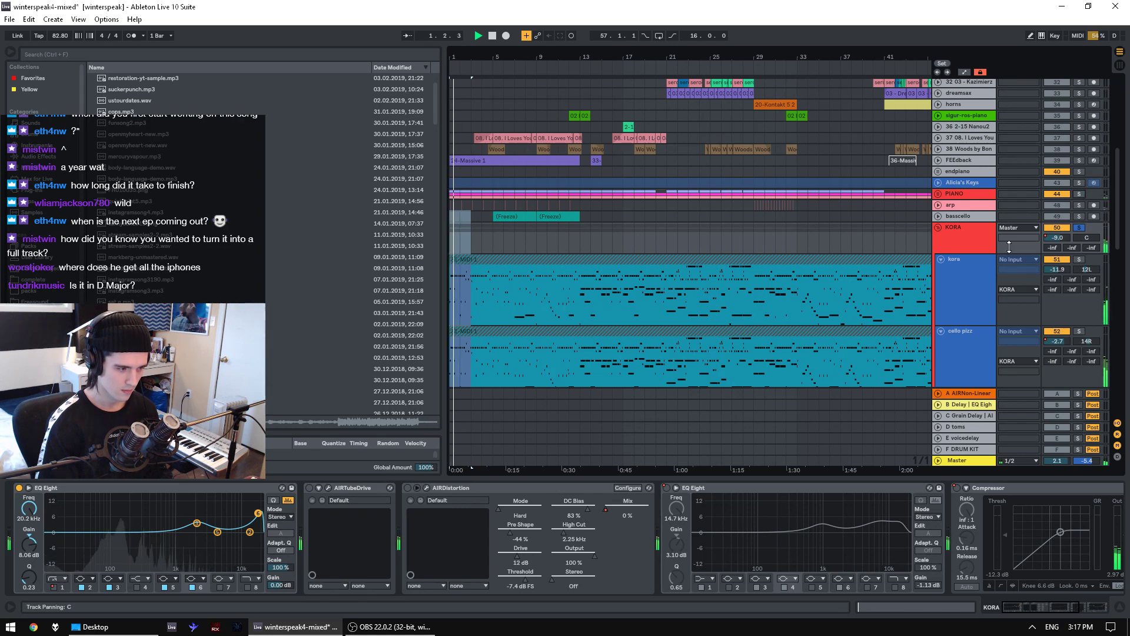
key("space")
left_click(581, 311)
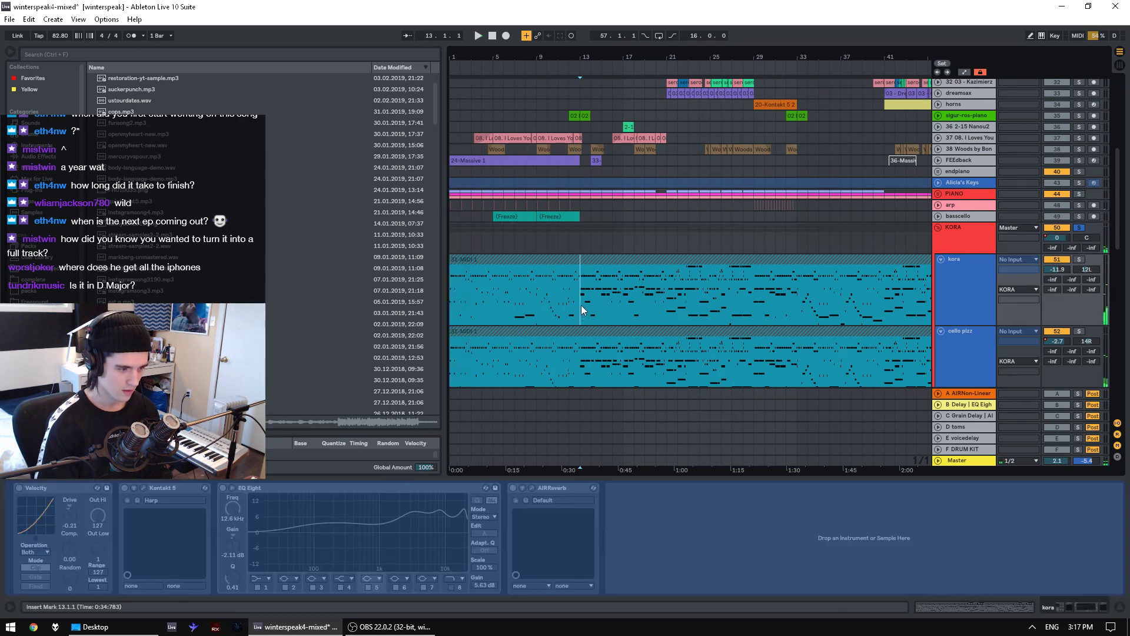
left_click(667, 300, "shift")
key("ctrl+t")
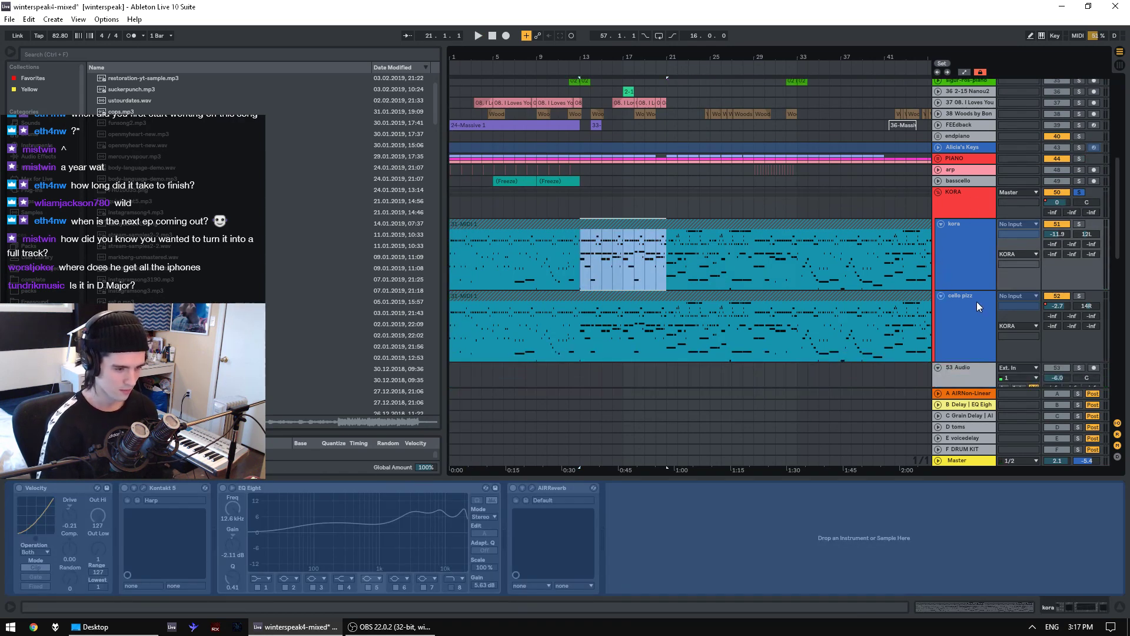
- Inspect the devices on the kora and cello pizz tracks, and audition cello pizz on its own from bar 13
left_click(975, 260)
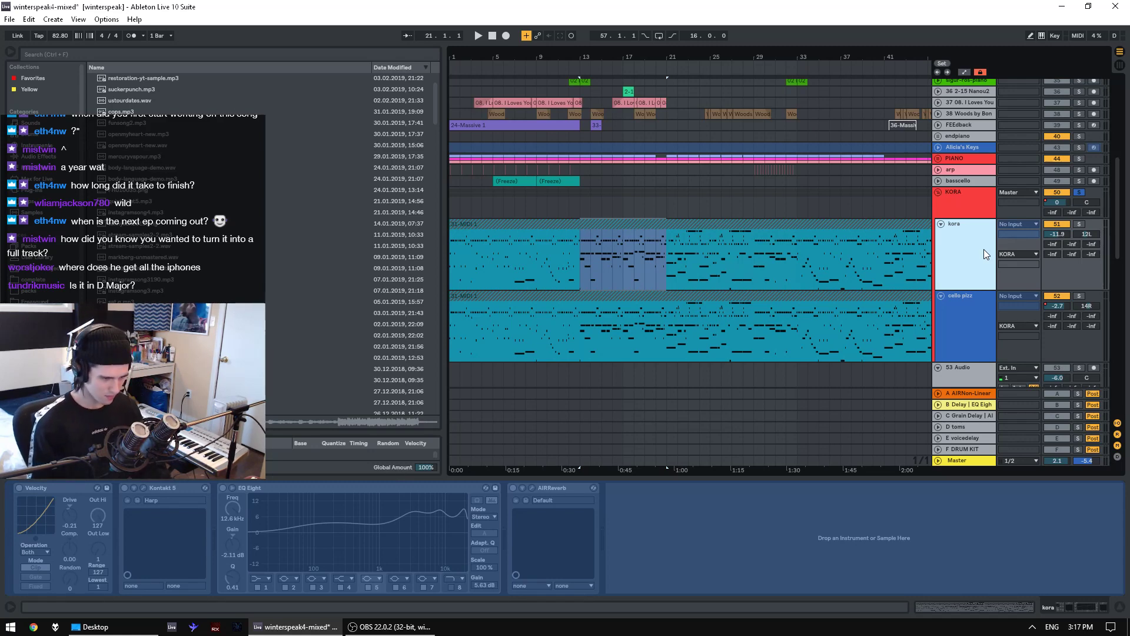
left_click(963, 308)
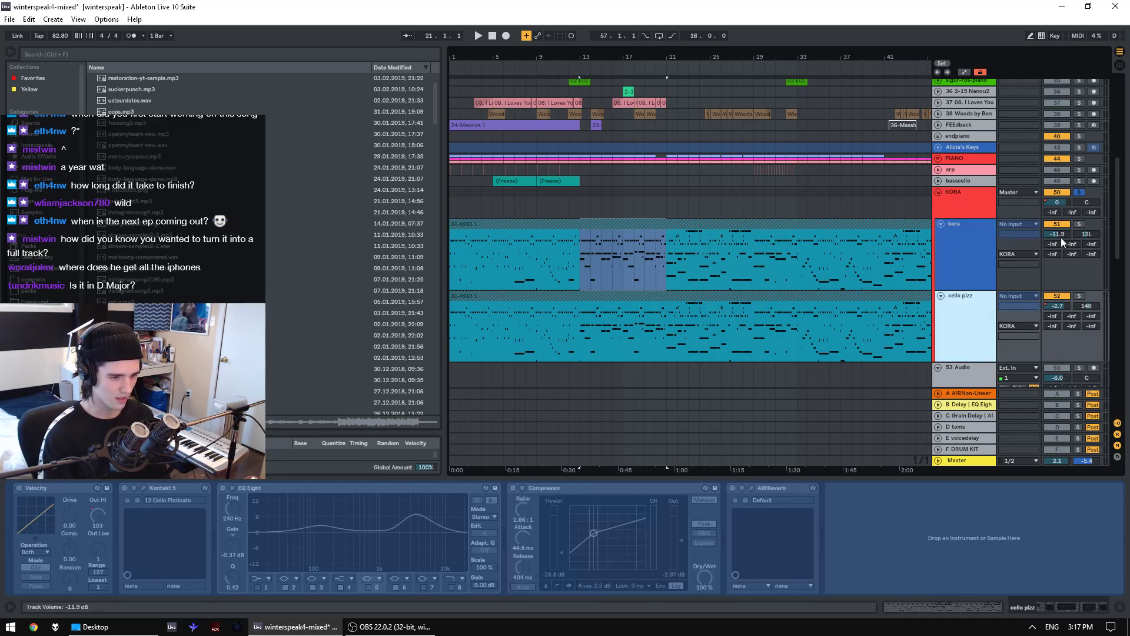
key("space")
left_click(1079, 296)
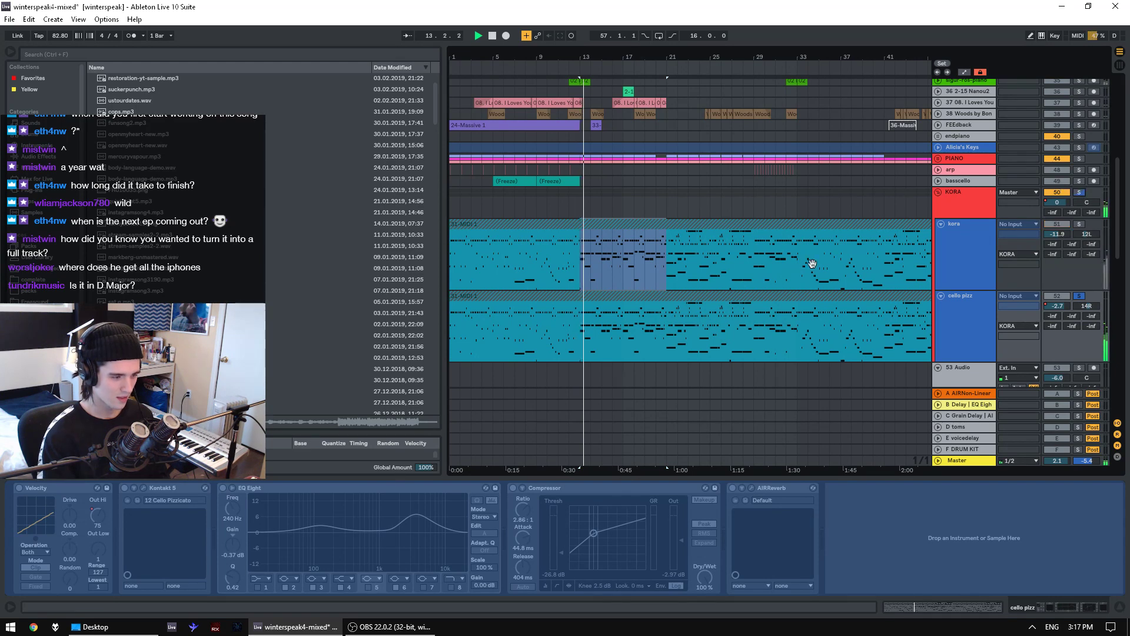
- Select bars 13 to 26 on the soloed cello pizz track and play its opening
left_click_drag(582, 334, 718, 329)
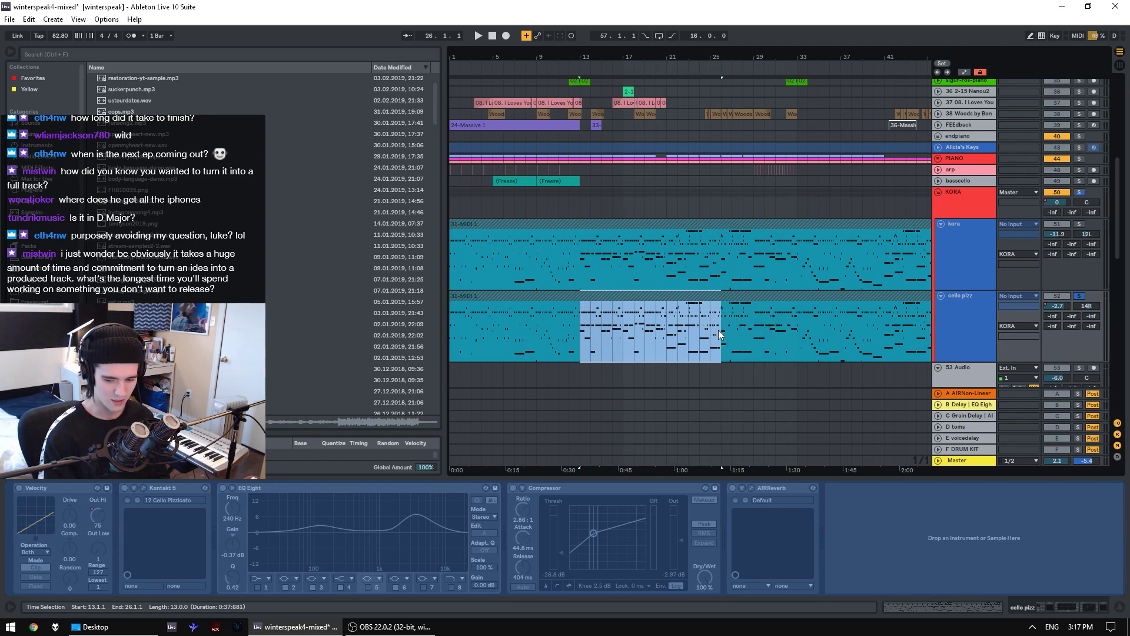
key("space")
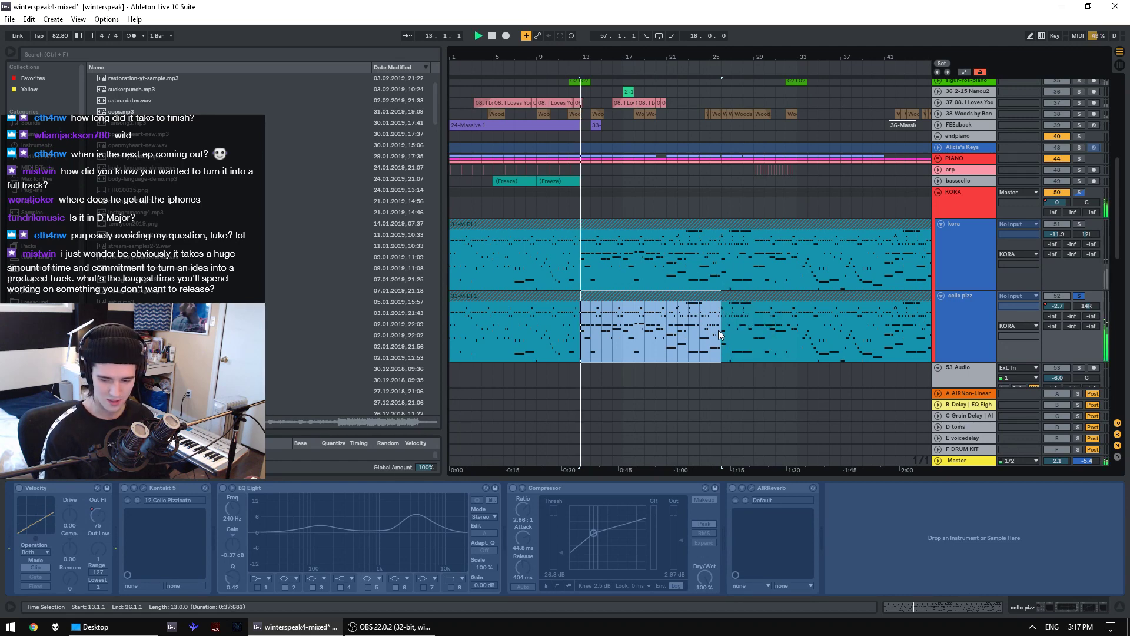
key("space")
- Add the kora track and the PIANO group to the solo and play them together with cello pizz from bar 13
left_click(1081, 223)
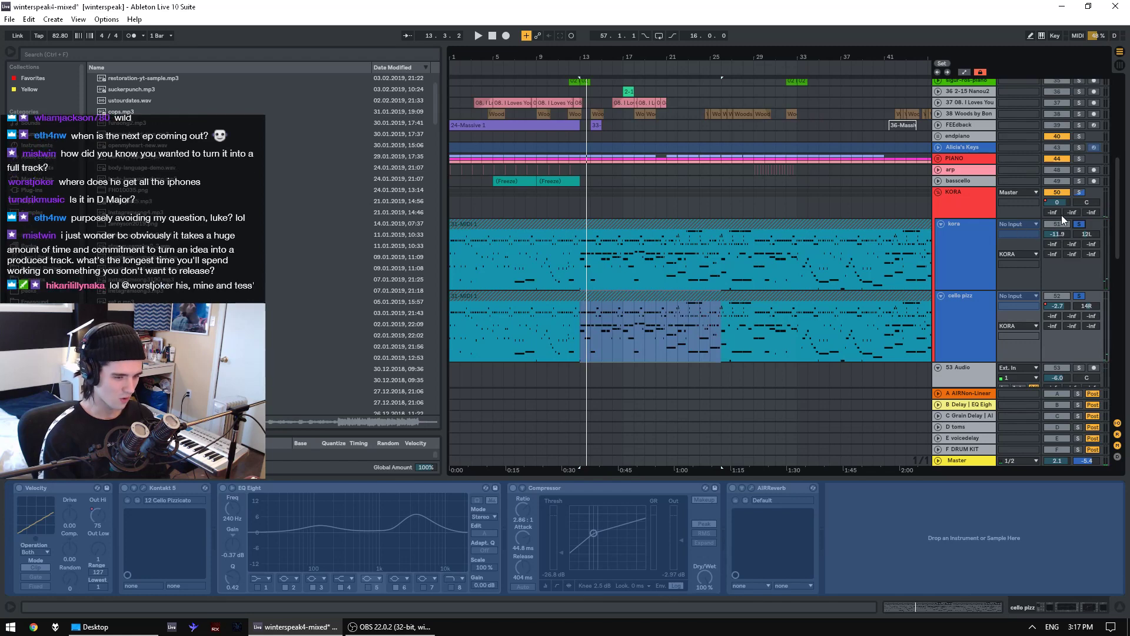
key("space")
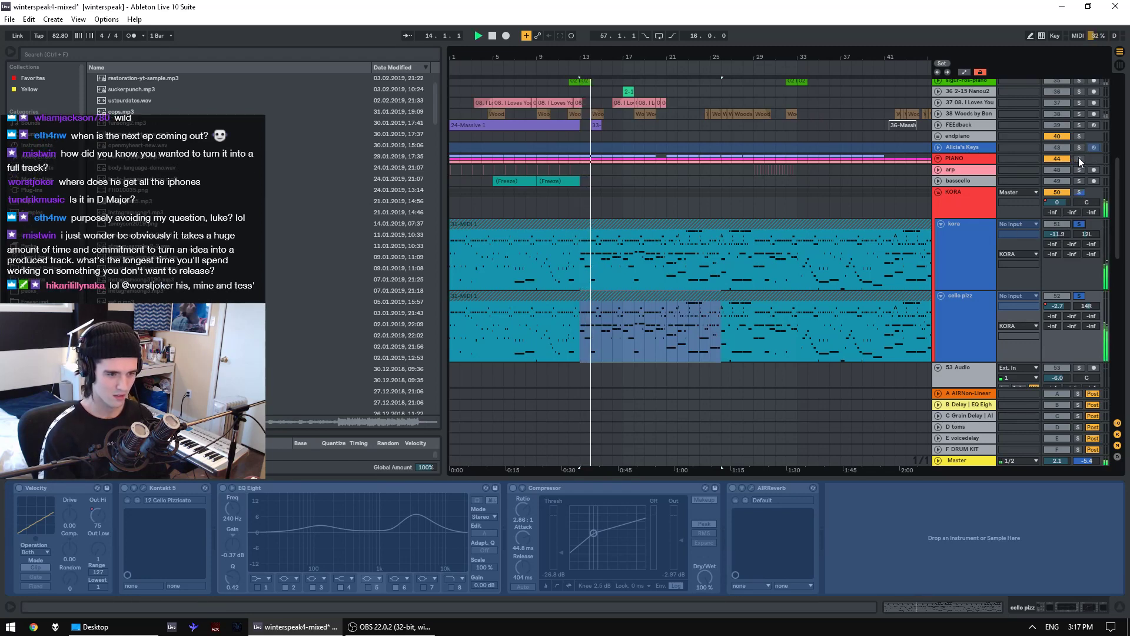
left_click(1079, 158)
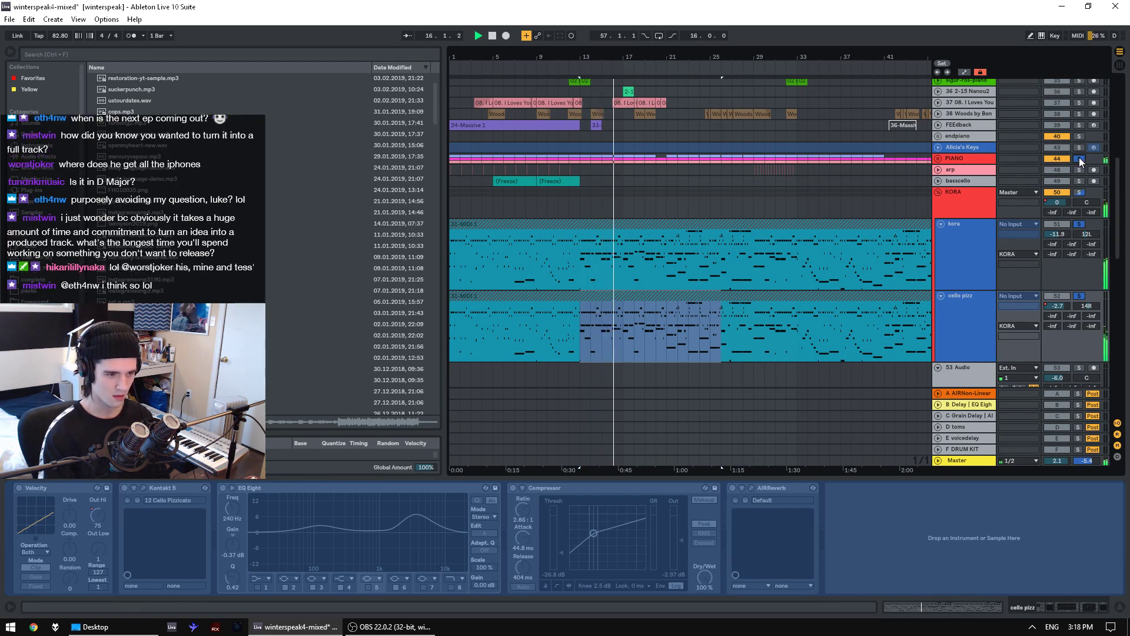
scroll(822, 239, "down", 7)
scroll(800, 283, "down", 4)
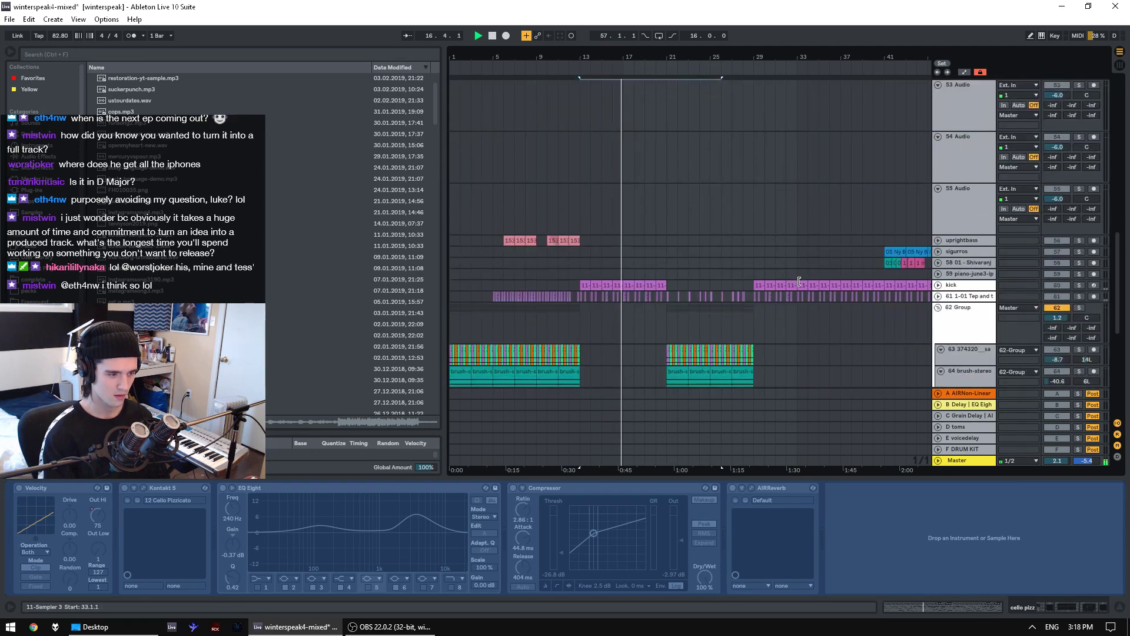
scroll(800, 279, "down", 5)
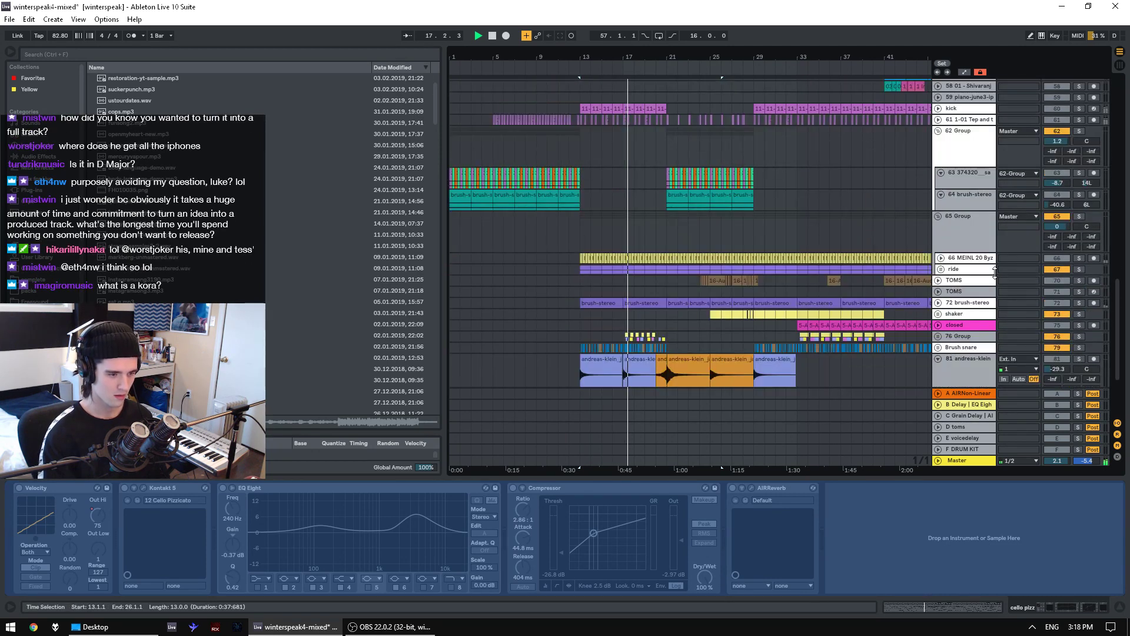
scroll(672, 273, "down", 3)
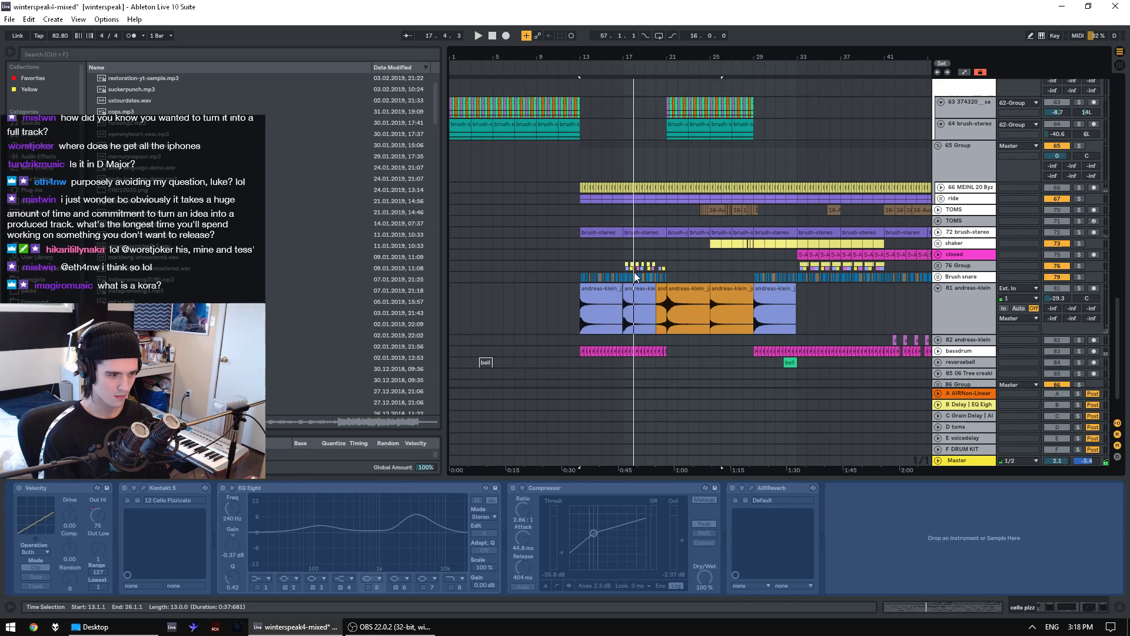
left_click(608, 290)
left_click(665, 302, "shift")
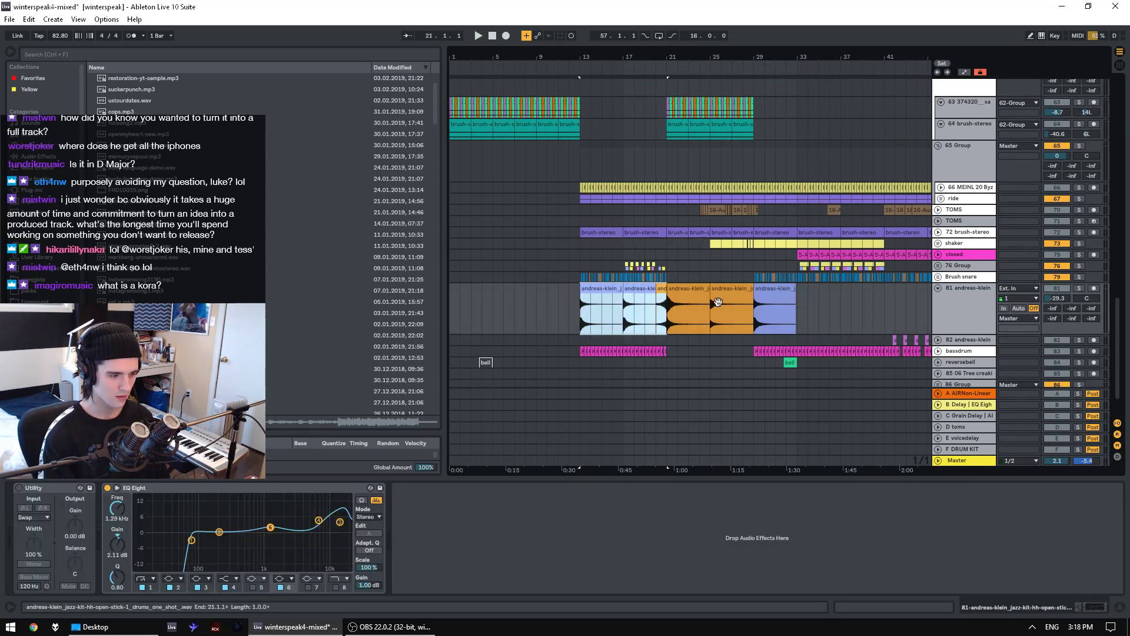
key("space")
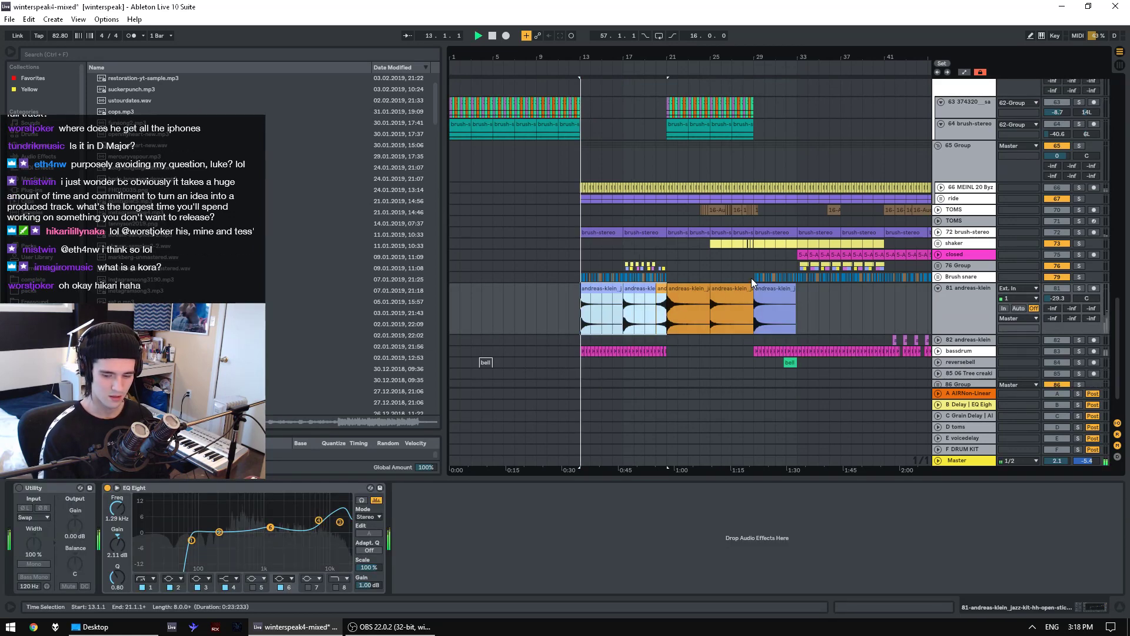
scroll(751, 278, "up", 1)
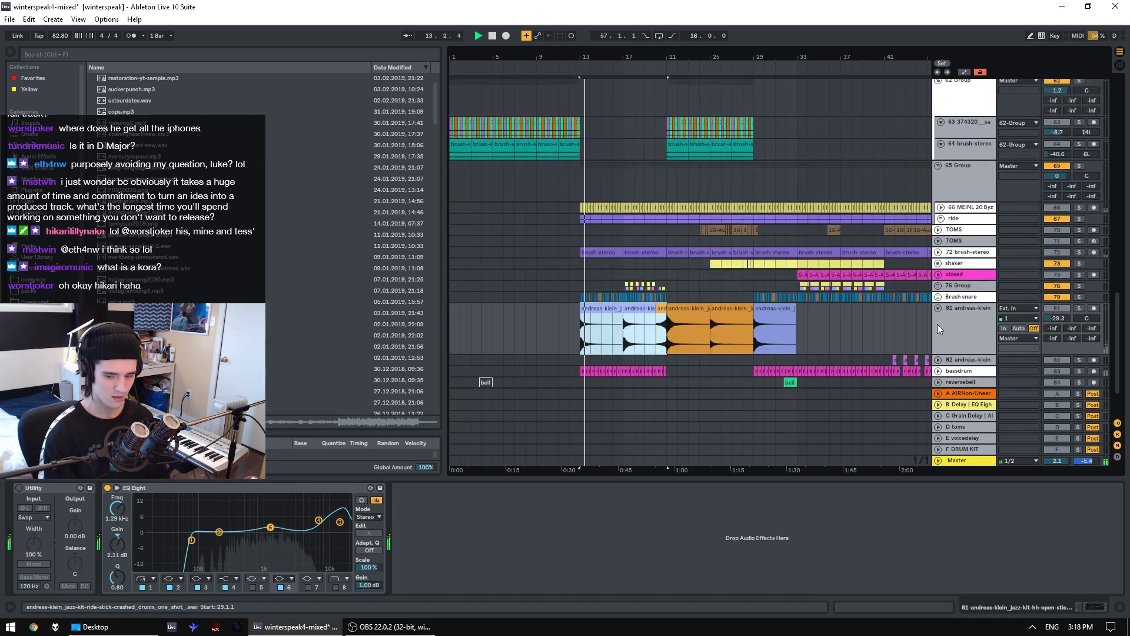
key("space")
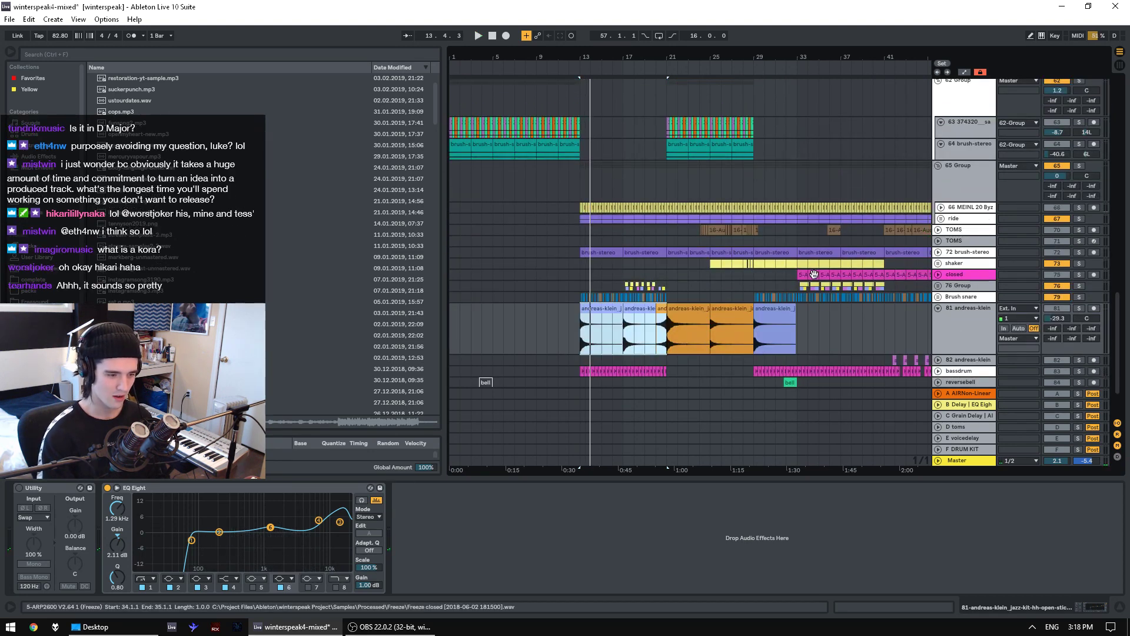
- Replay the soloed PIANO, kora and cello pizz layers from bar 13
scroll(813, 275, "down", 3)
key("space")
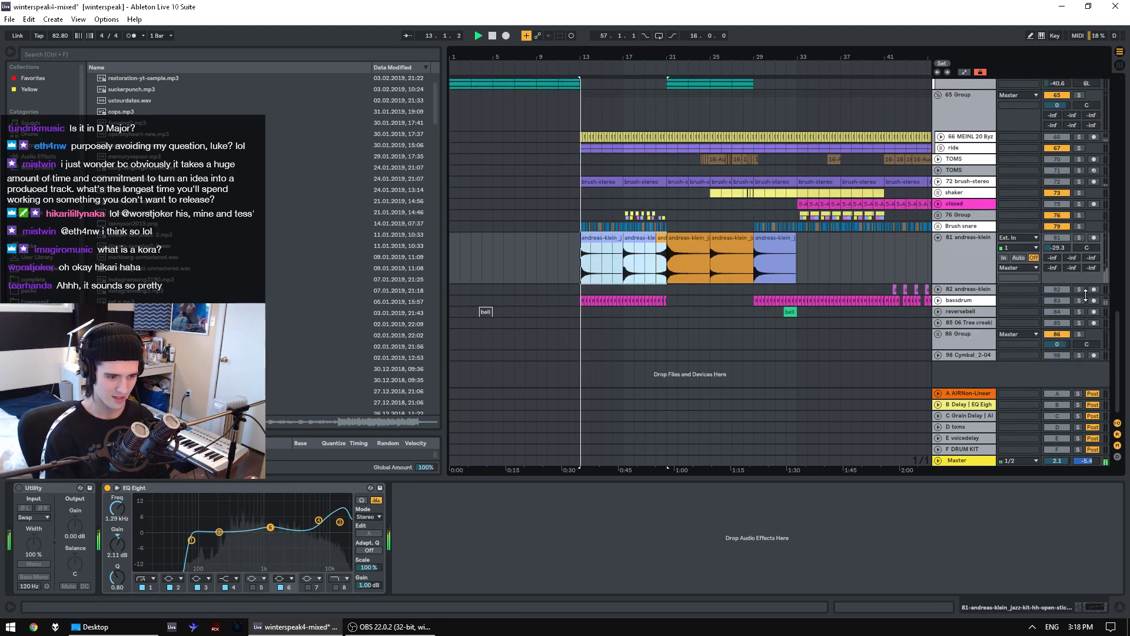
key("space")
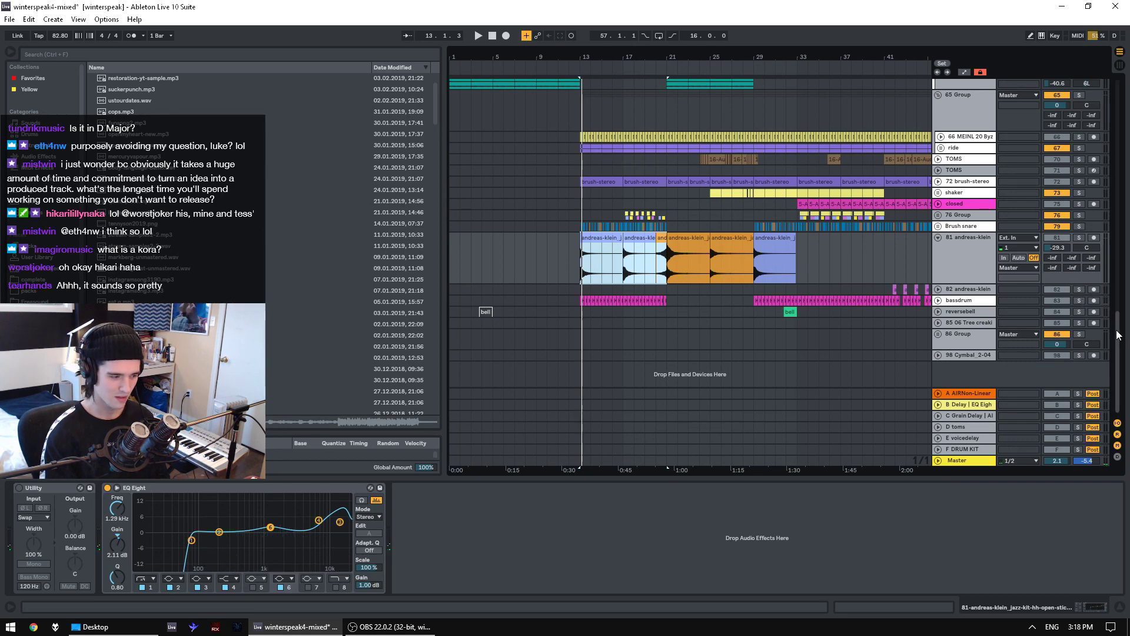
left_click_drag(1117, 332, 1111, 162)
key("space")
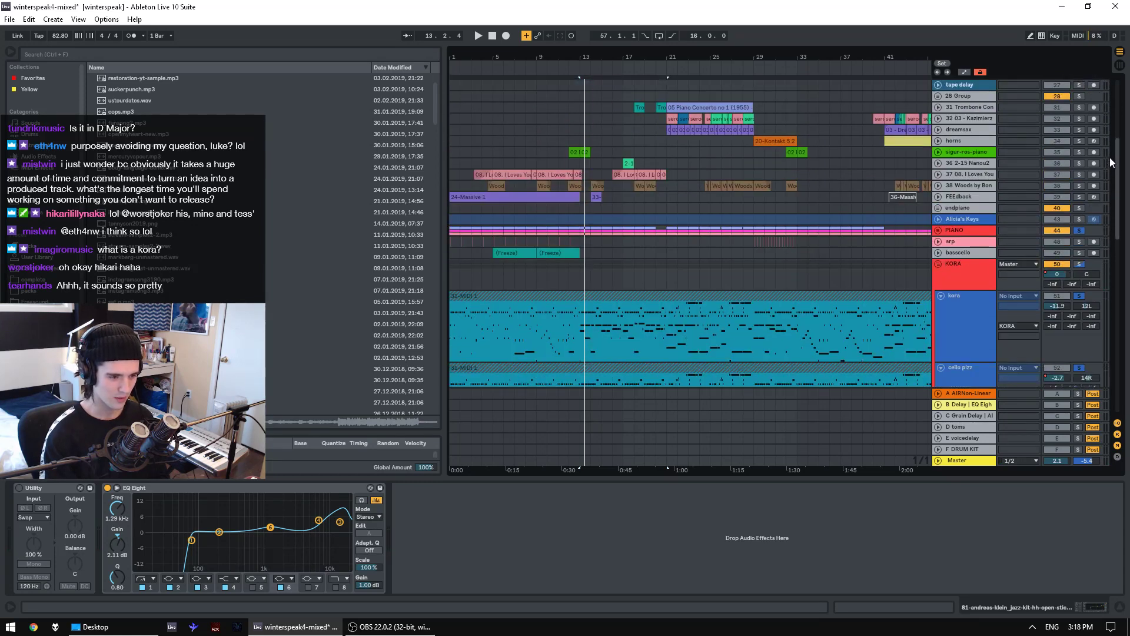
key("space")
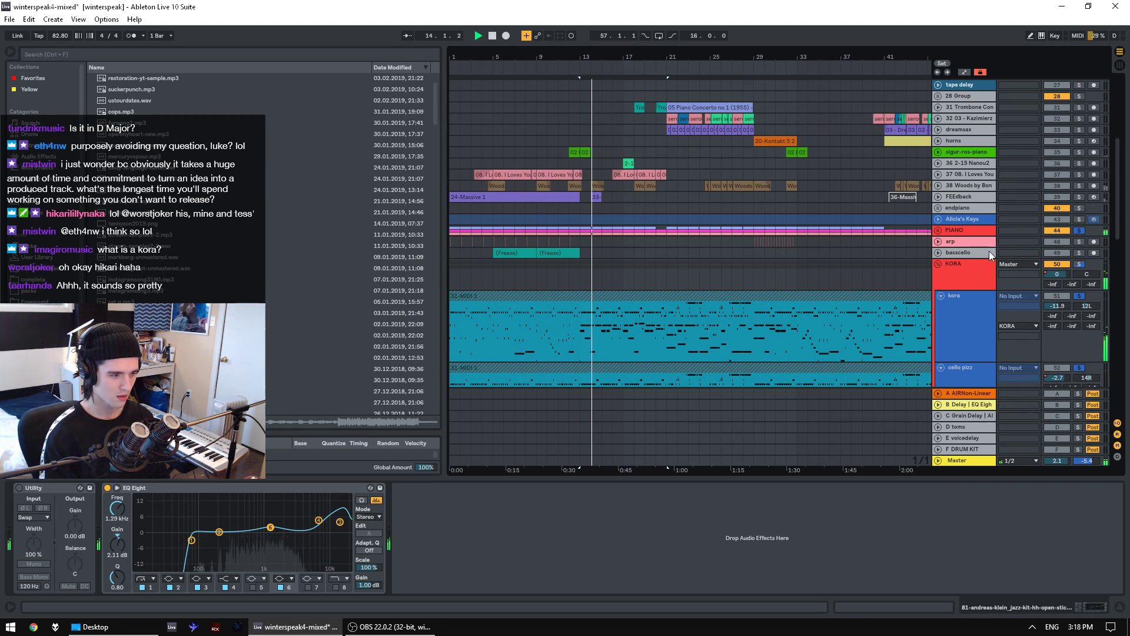
- Solo only the bassdrum track and play it from bar 13
scroll(989, 251, "down", 10)
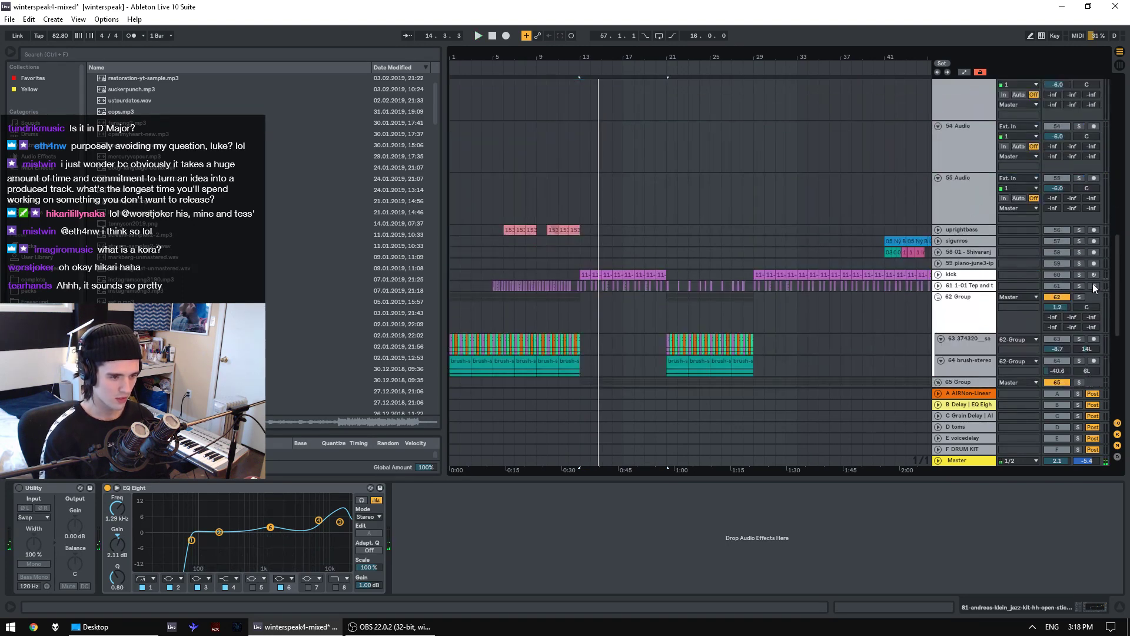
scroll(1080, 286, "down", 5)
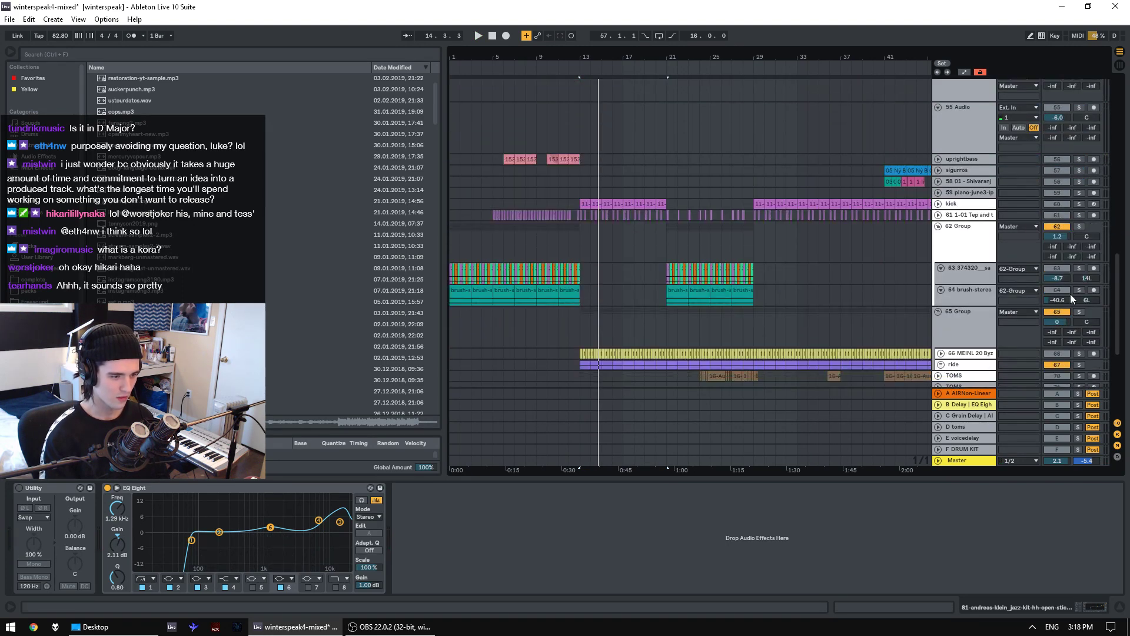
scroll(1071, 292, "down", 5)
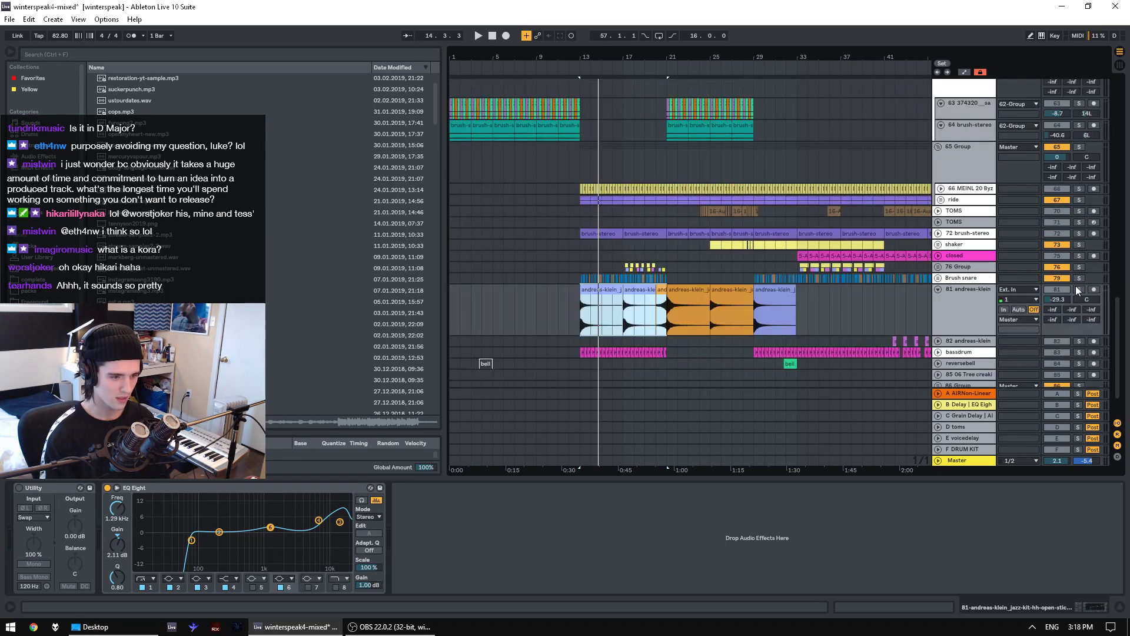
left_click(1079, 300)
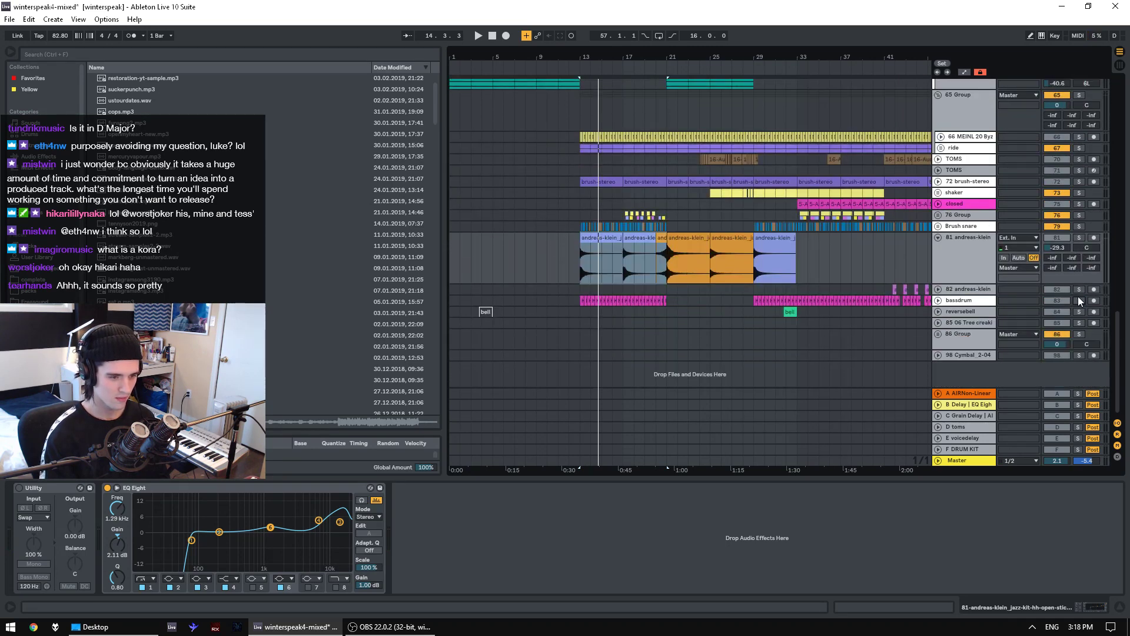
key("space")
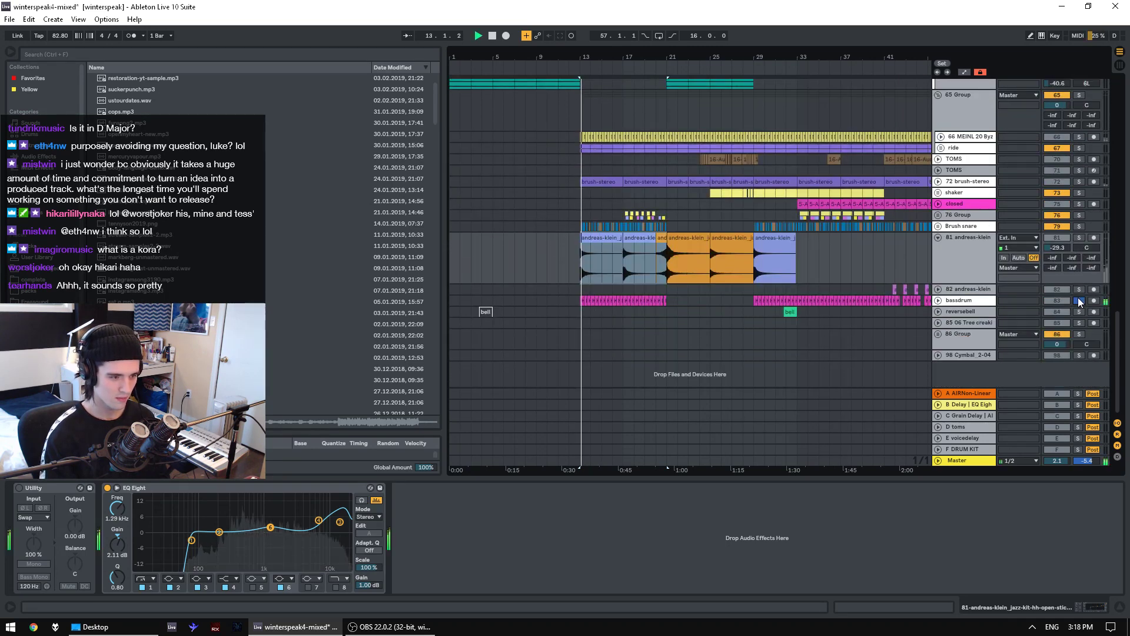
- Unfold the bassdrum track and audition its kick clips again from bar 13
left_click(939, 301)
left_click_drag(589, 57, 541, 109)
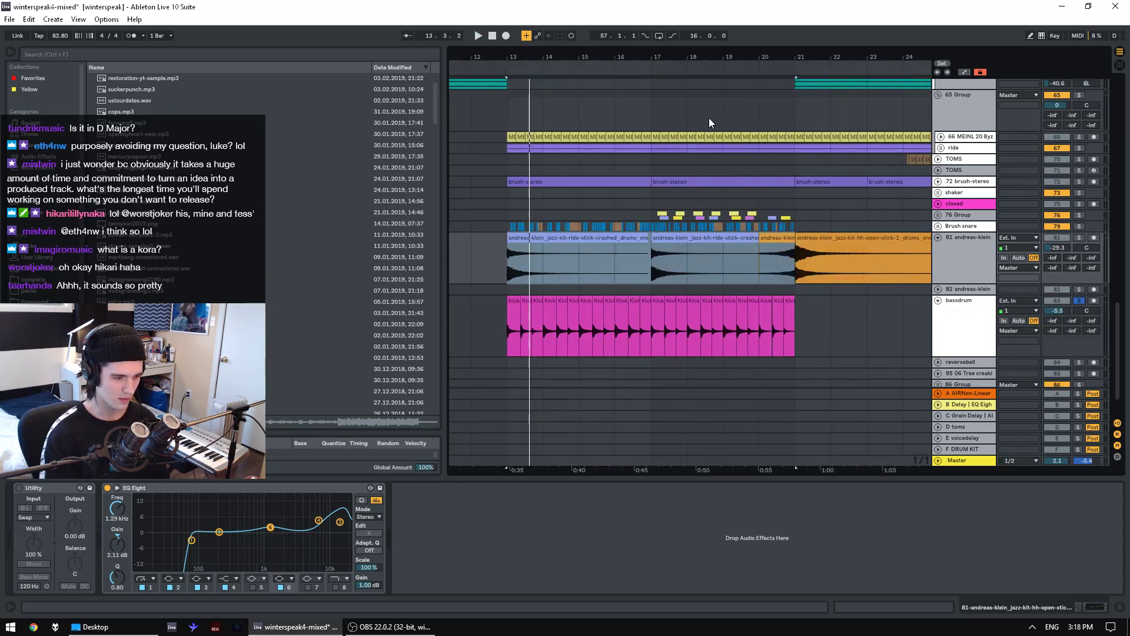
left_click(517, 303)
key("space")
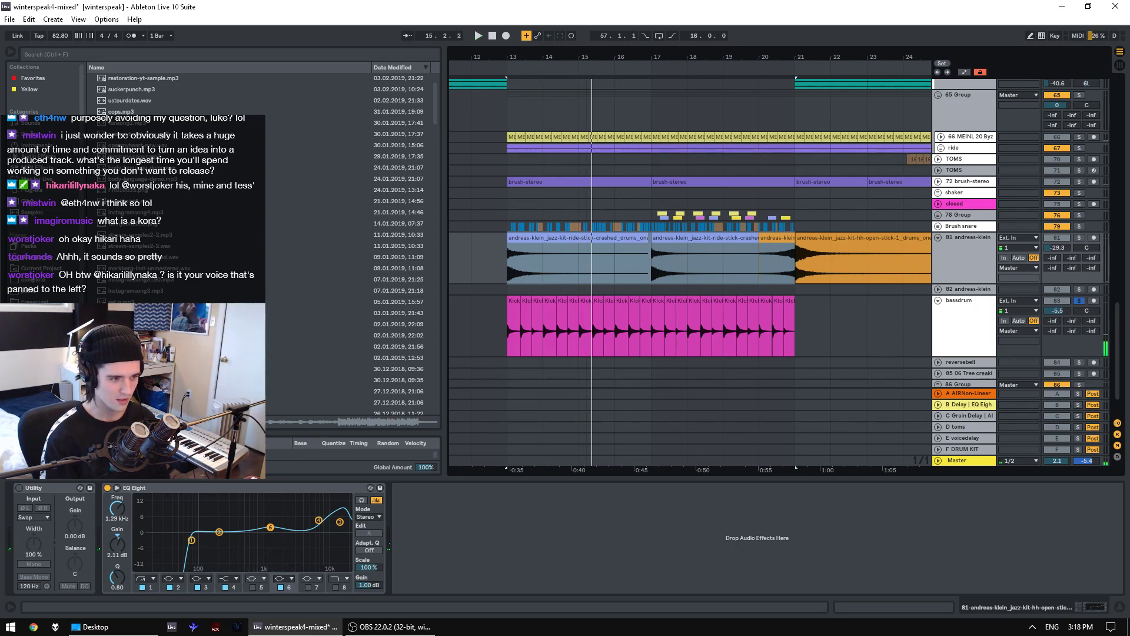
- Play the soloed bassdrum track from bar 17
key("minus")
left_click(655, 351)
key("space")
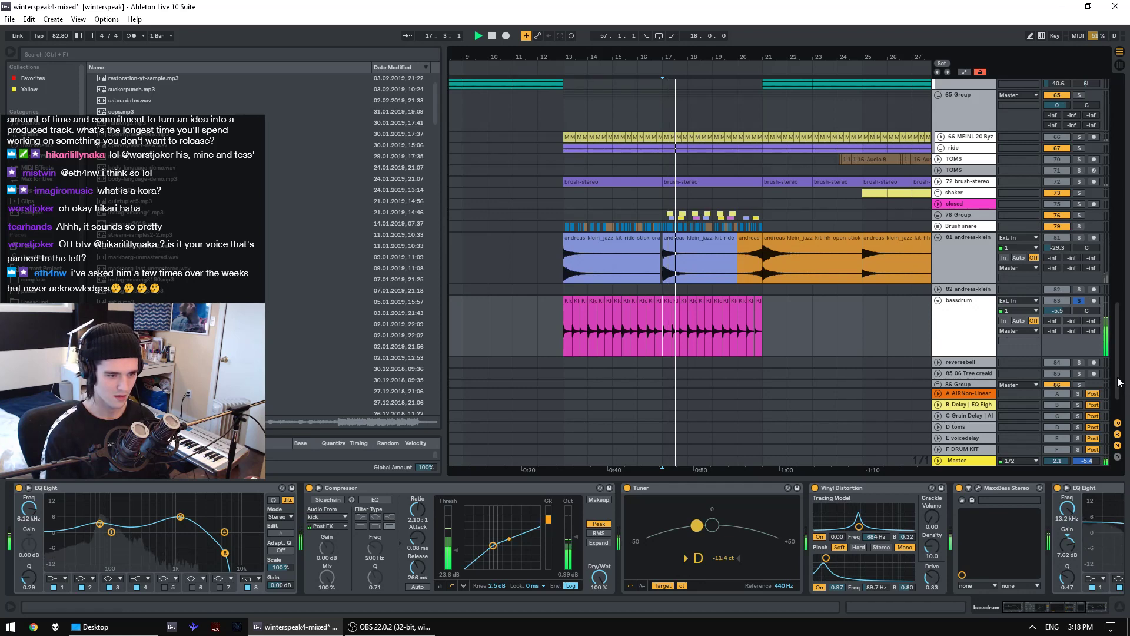
- Stop playback, solo and unfold the fifthsidechain track, and play its first clip from bar 13
scroll(1112, 148, "up", 10)
scroll(1106, 106, "up", 10)
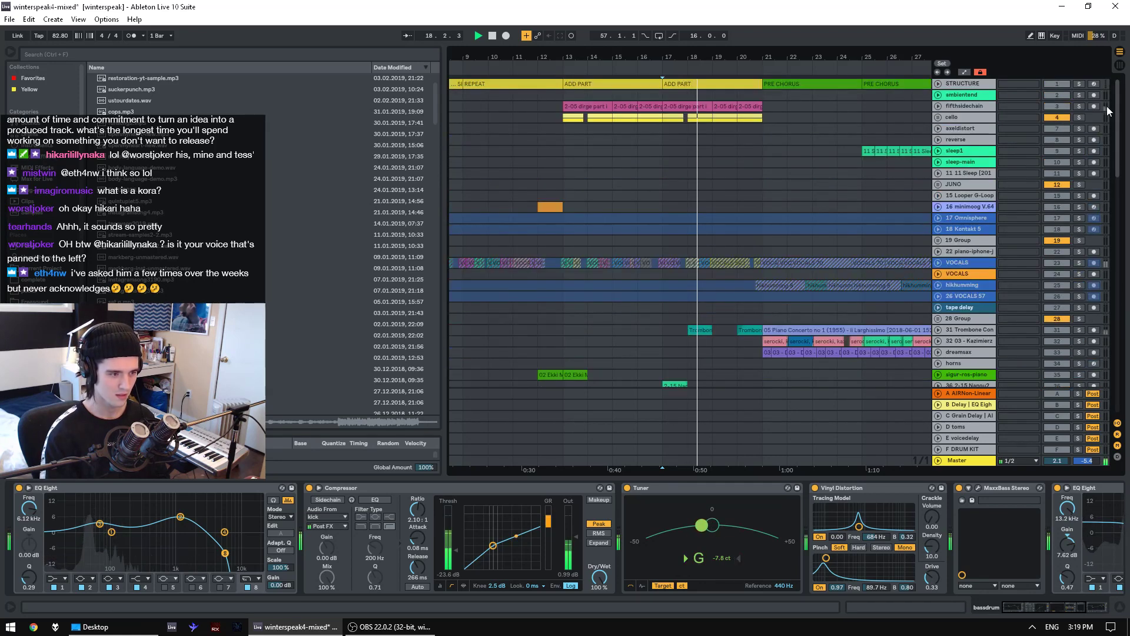
key("space")
left_click(592, 106)
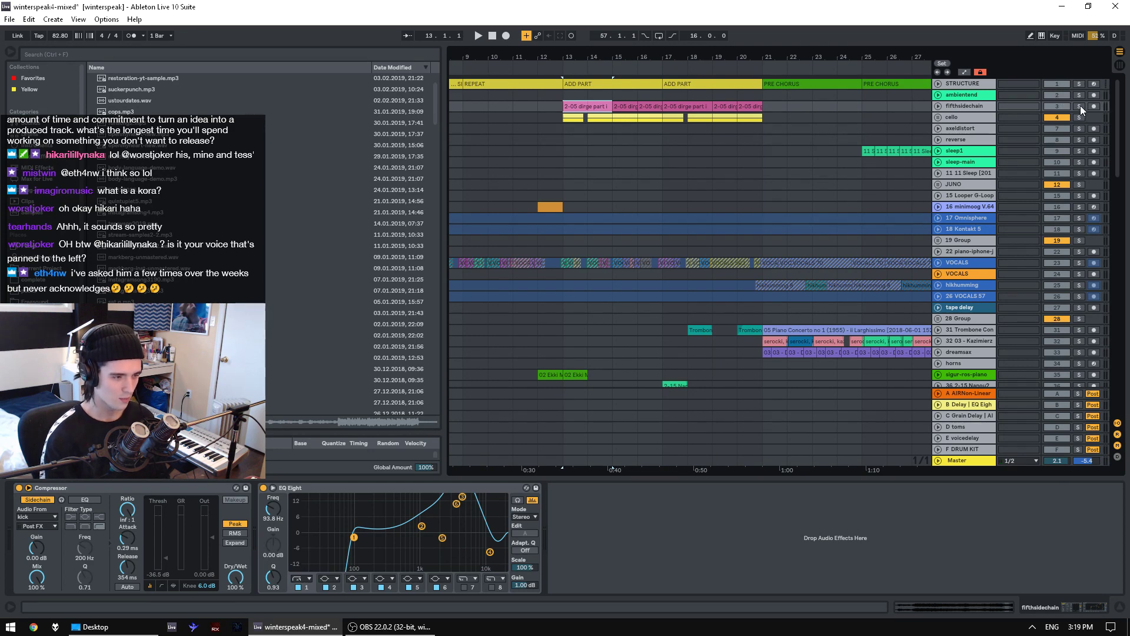
left_click(937, 106)
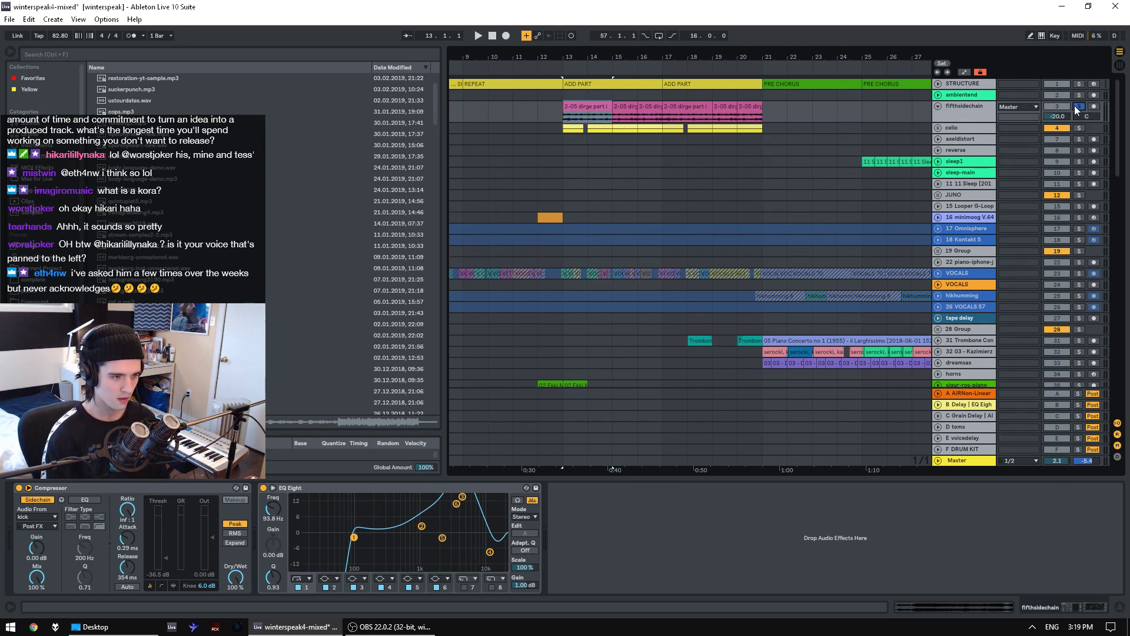
key("space")
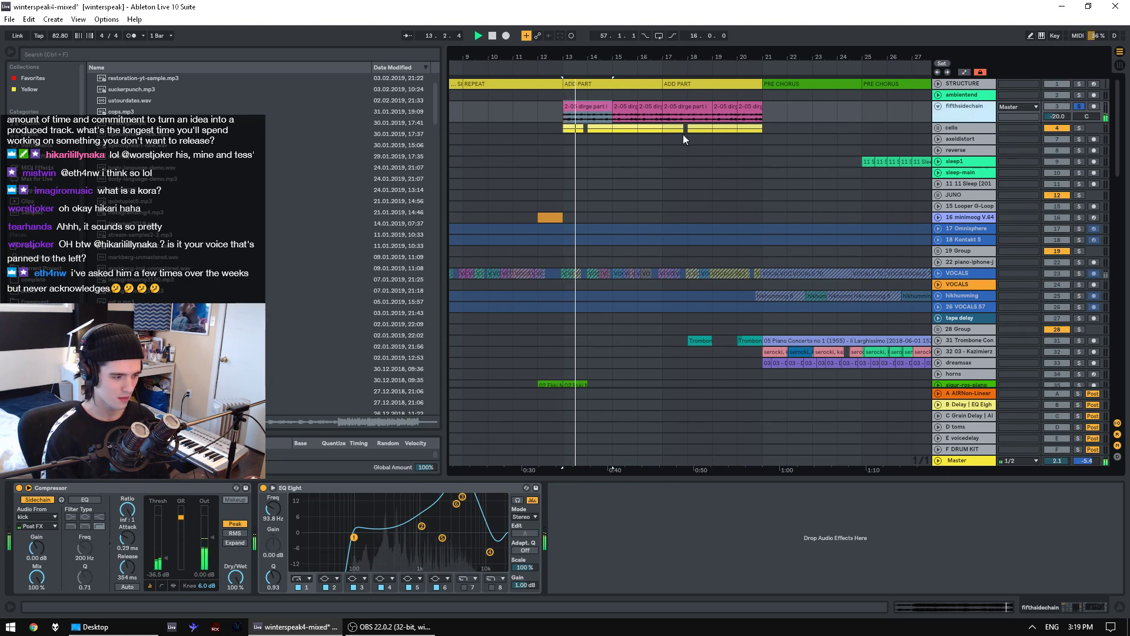
key("space")
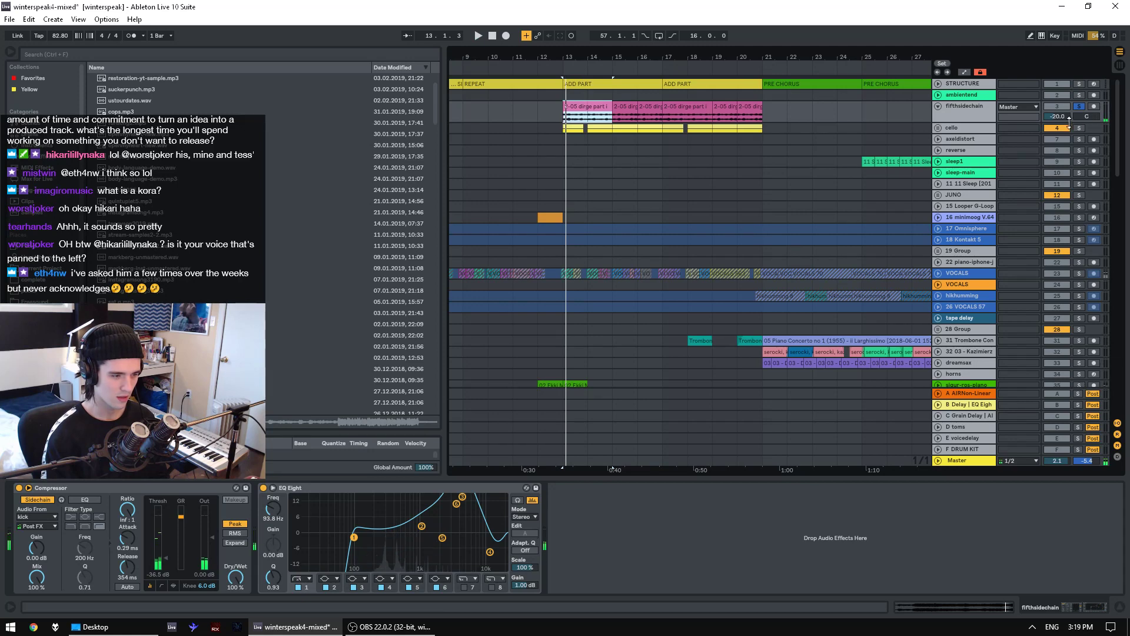
- Play the fifthsidechain track from bar 13 again with the cello track soloed alongside it
key("space")
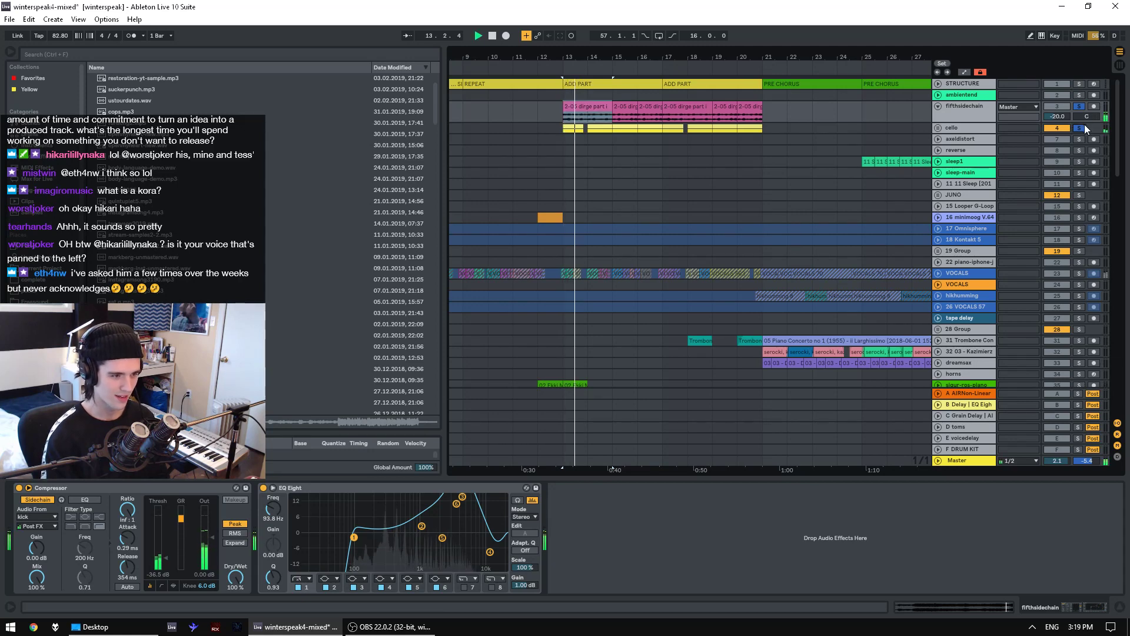
scroll(948, 250, "down", 5)
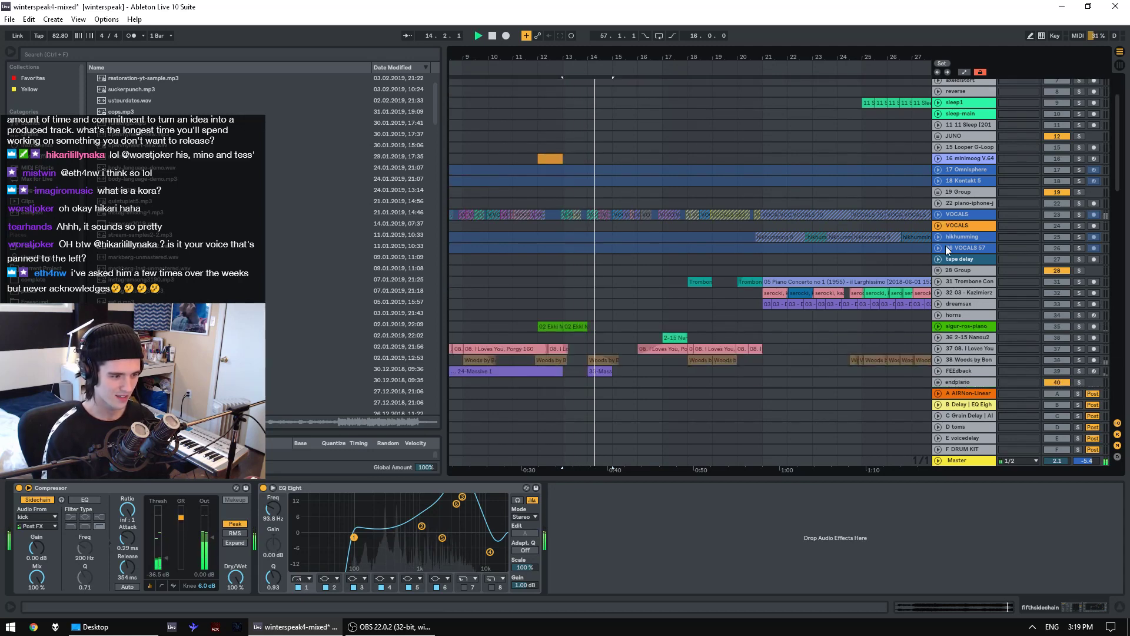
scroll(948, 250, "down", 5)
scroll(948, 249, "down", 5)
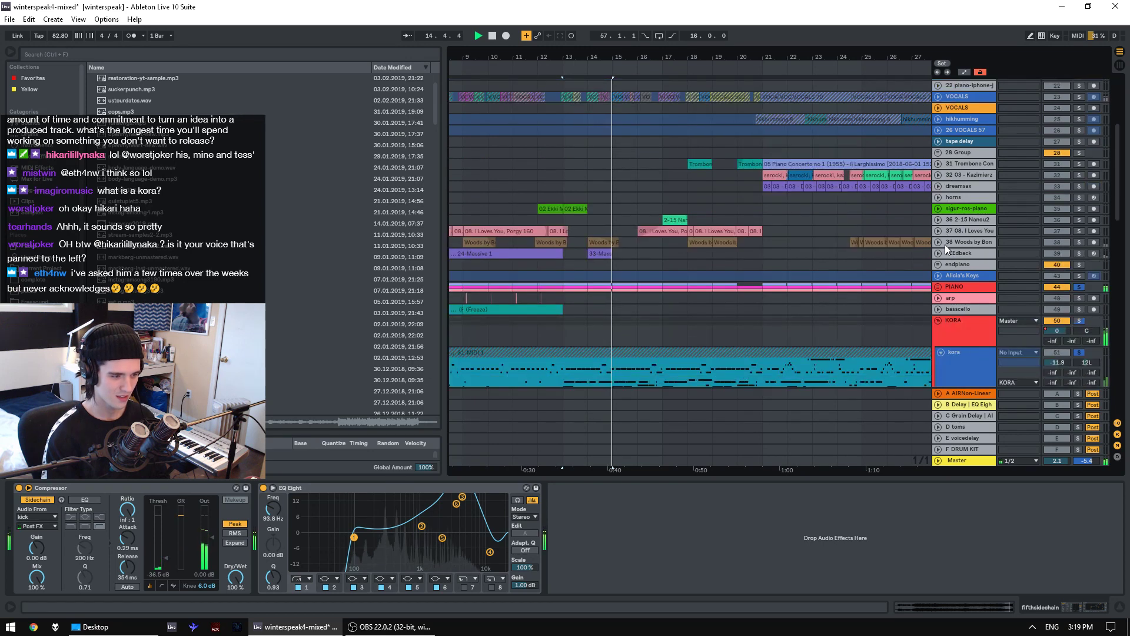
- Solo and unfold only track 37, the I Loves You, Porgy sample, and start playback at bar 5
left_click(461, 224)
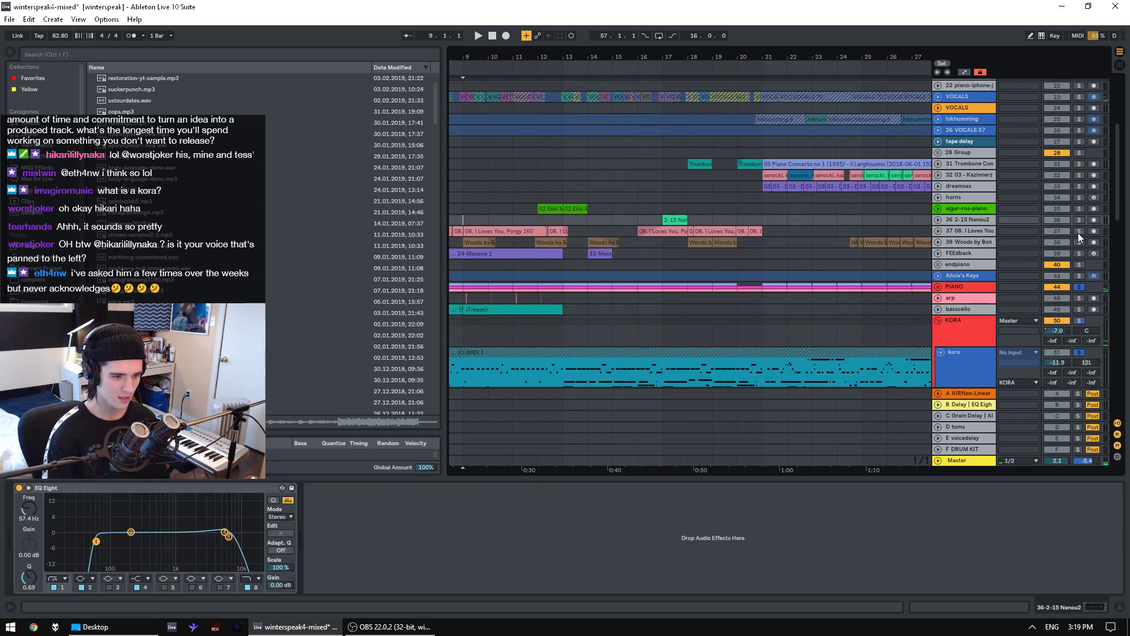
left_click(972, 231)
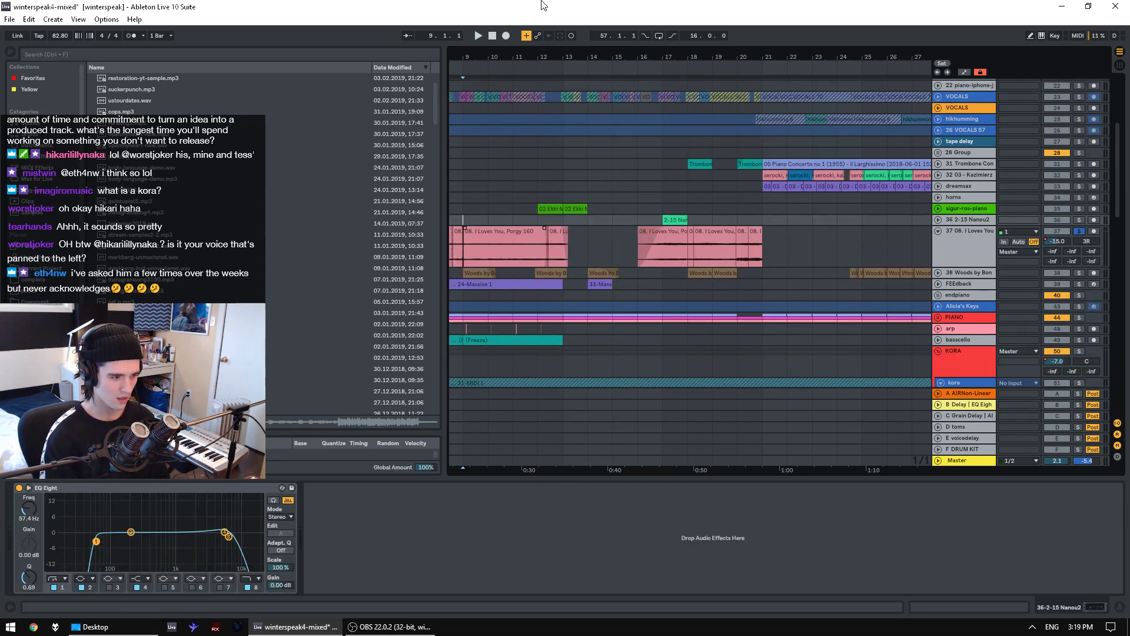
left_click_drag(466, 231, 649, 231)
left_click(589, 233)
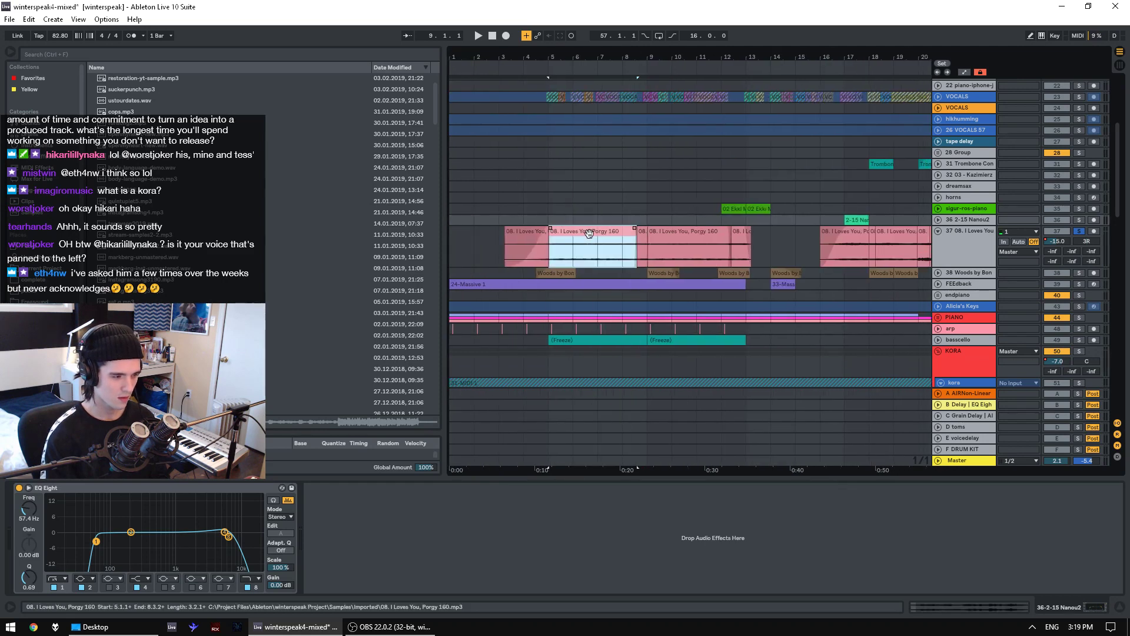
left_click(544, 210)
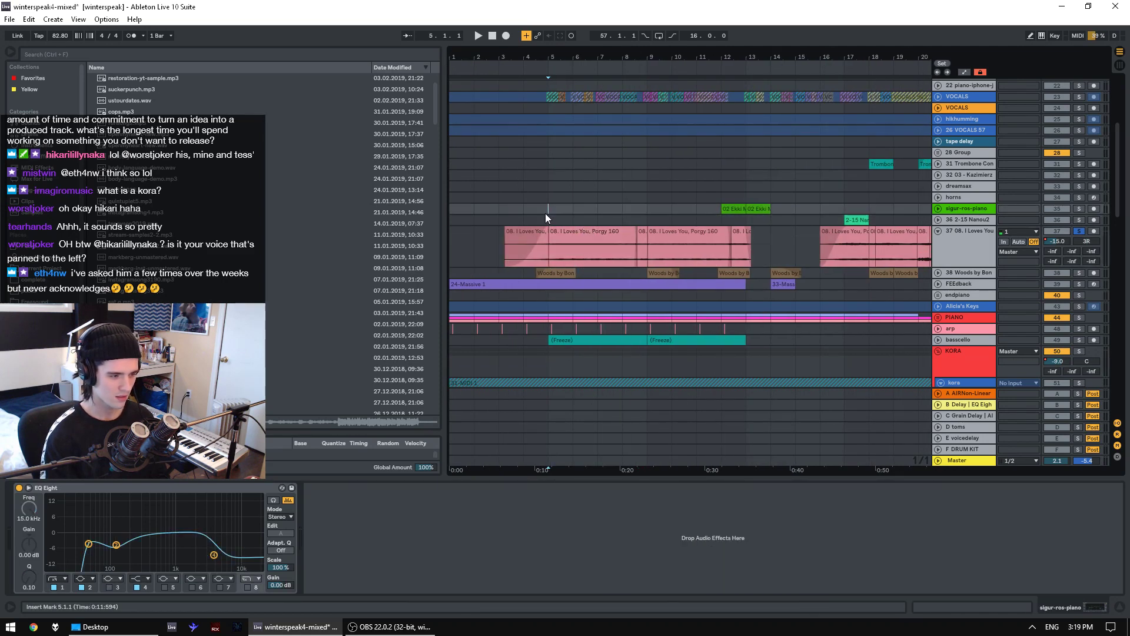
key("space")
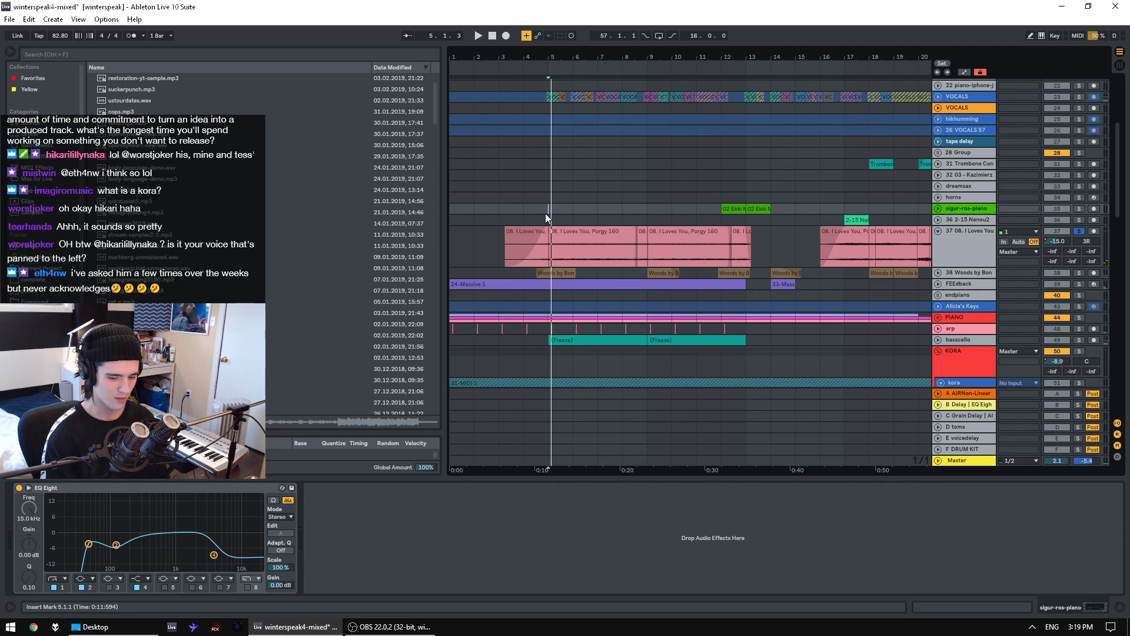
- Audition the I Loves You, Porgy clip from bar 5 and again from bar 6
left_click(593, 261)
key("space")
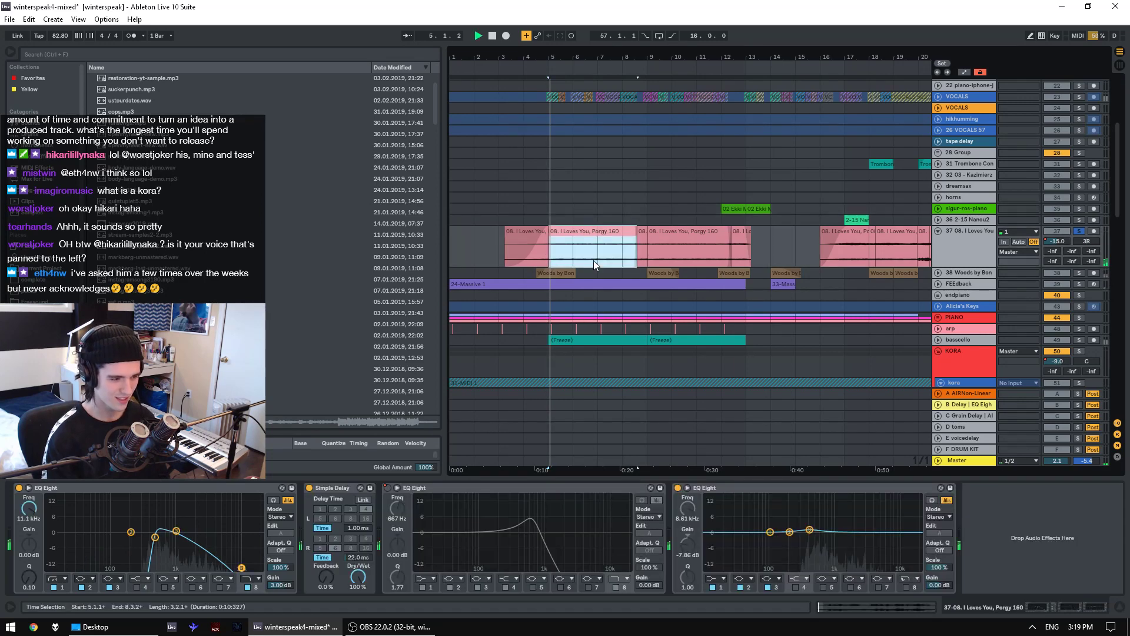
key("space")
left_click(570, 261)
key("space")
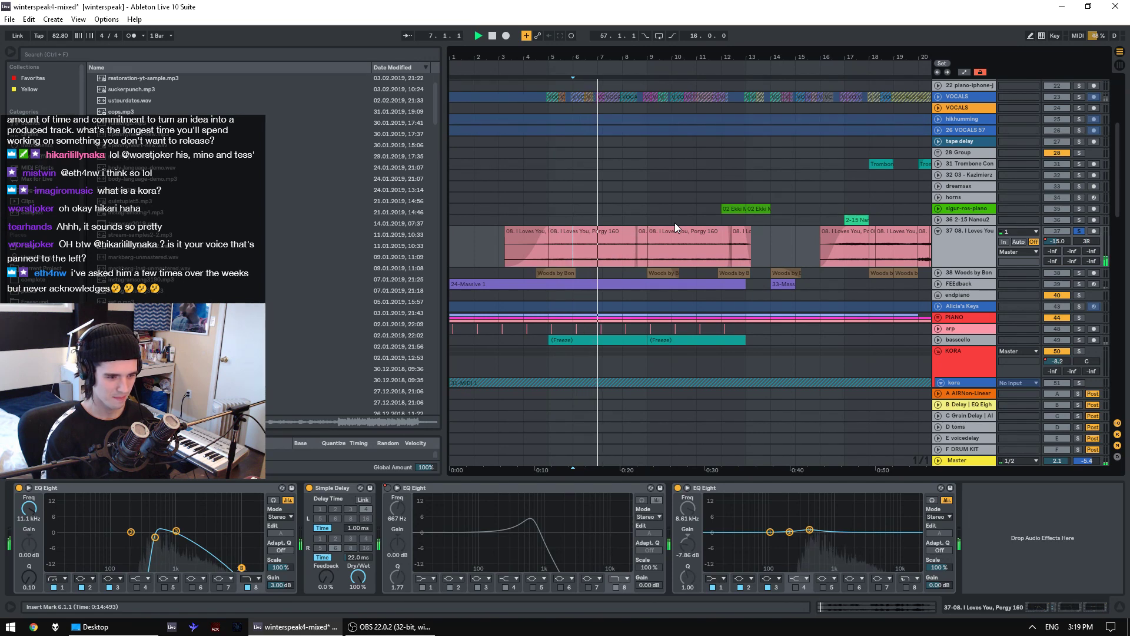
key("space")
- Play the I Loves You, Porgy clip from bar 5 with its first EQ Eight bypassed, then re-enable the EQ
double_click(599, 231)
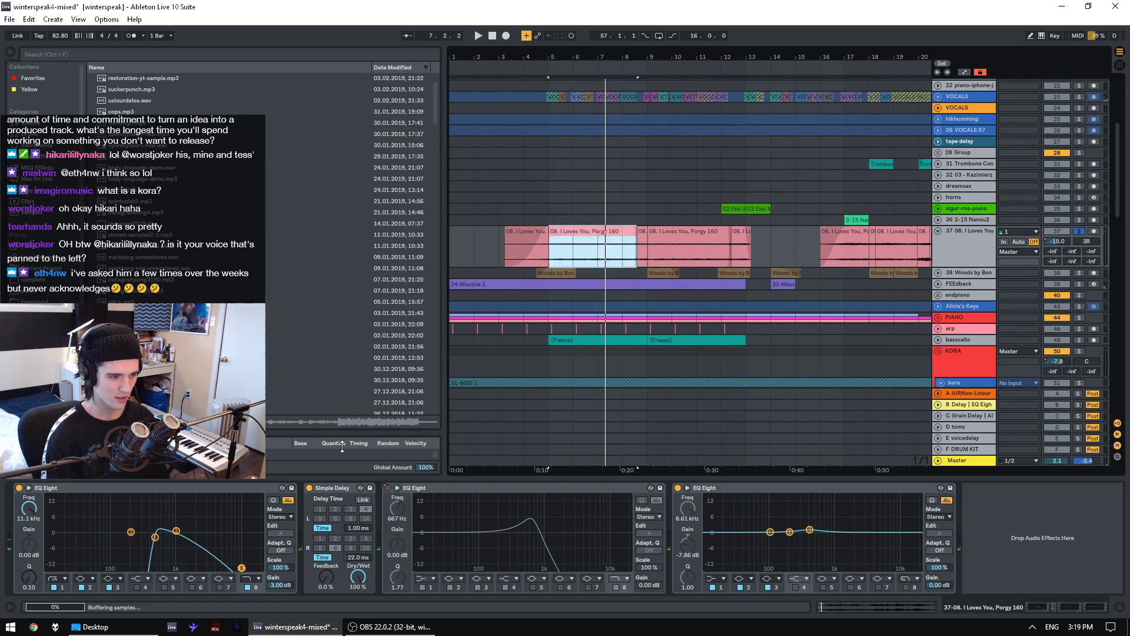
left_click(190, 486)
key("space")
left_click(518, 491)
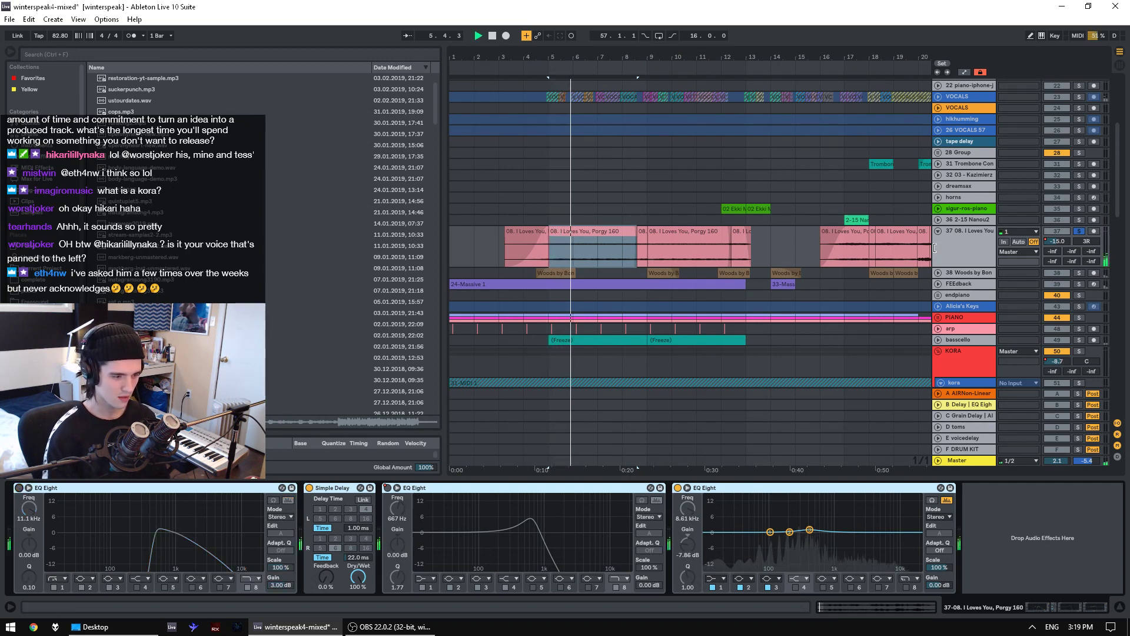
left_click(19, 488)
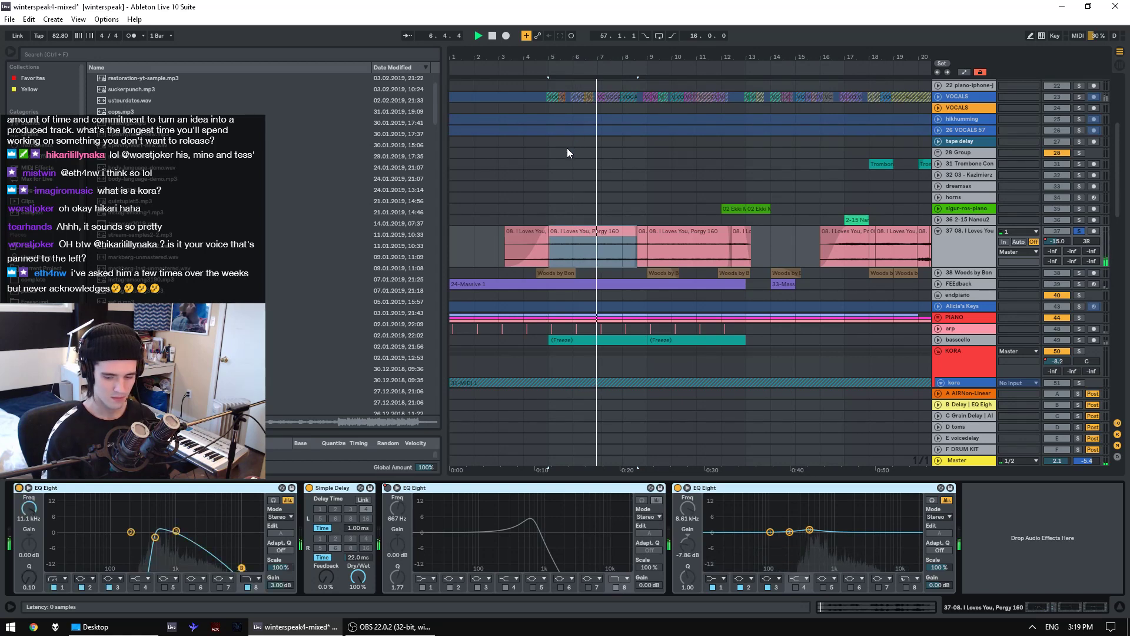
- Play the I Loves You, Porgy clip from bar 9 soloed, then unsolo it and hear it in the full mix
left_click(681, 231)
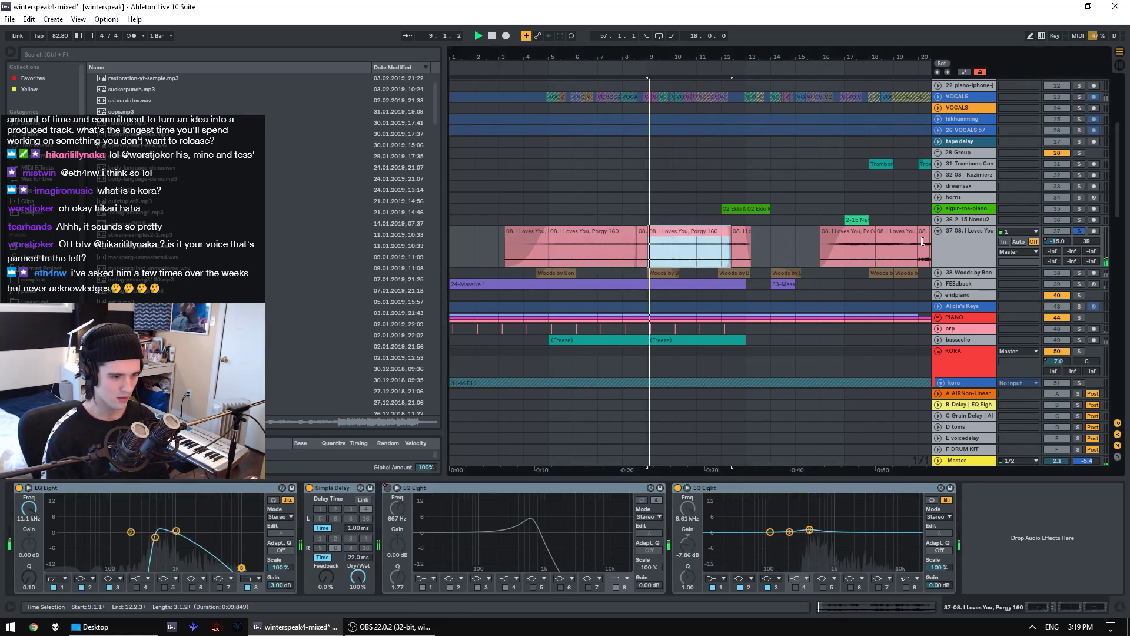
left_click(1077, 233)
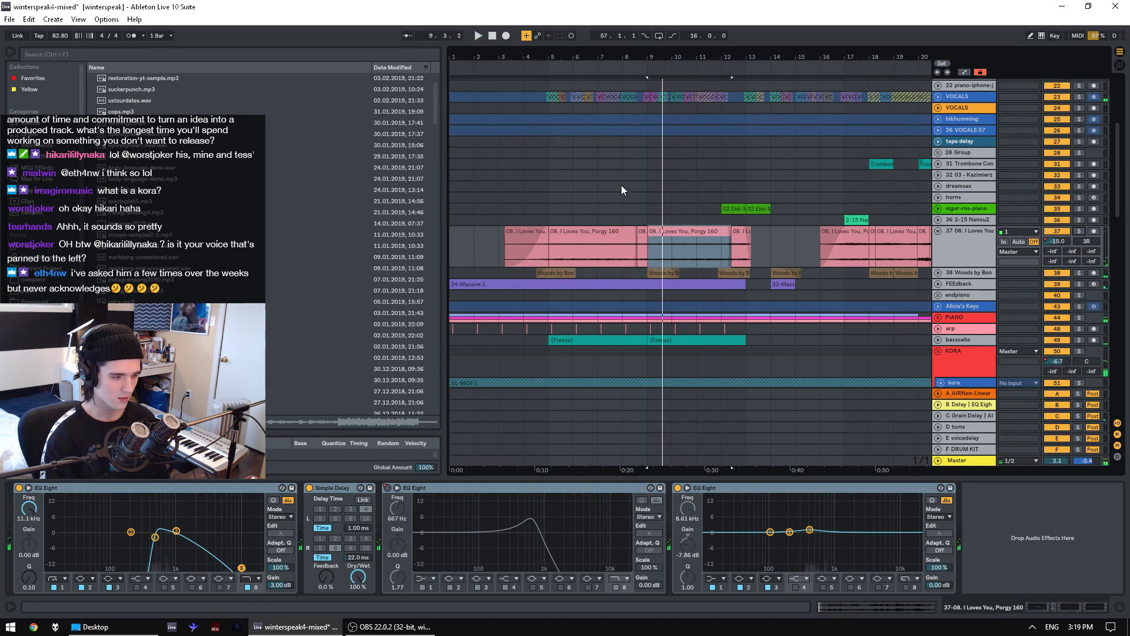
scroll(492, 185, "down", 5)
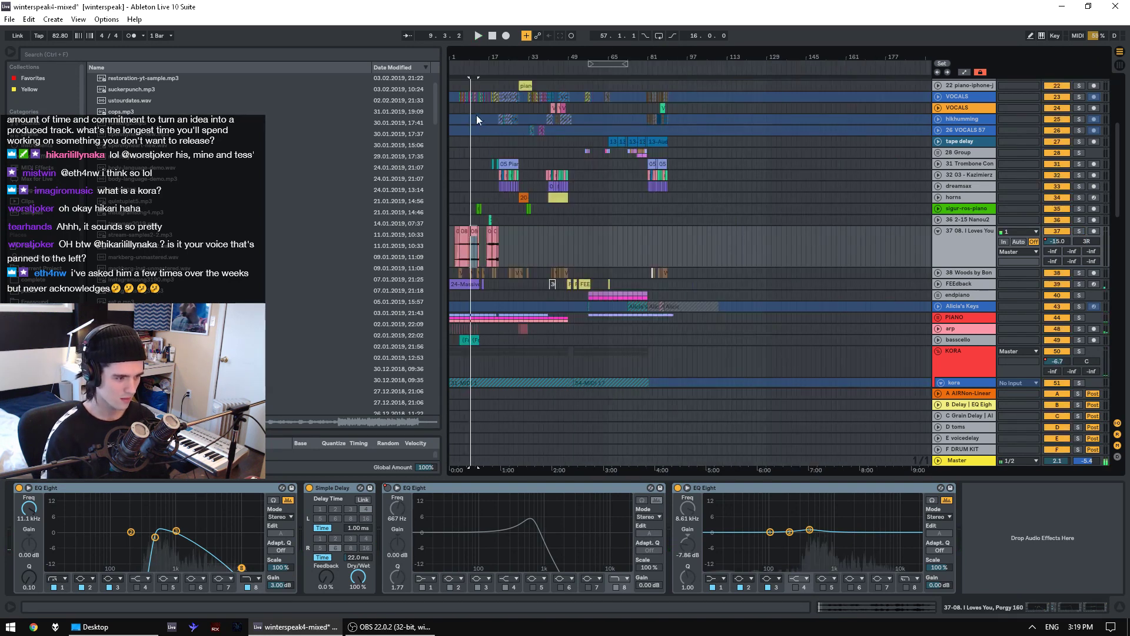
key("space")
key("plus")
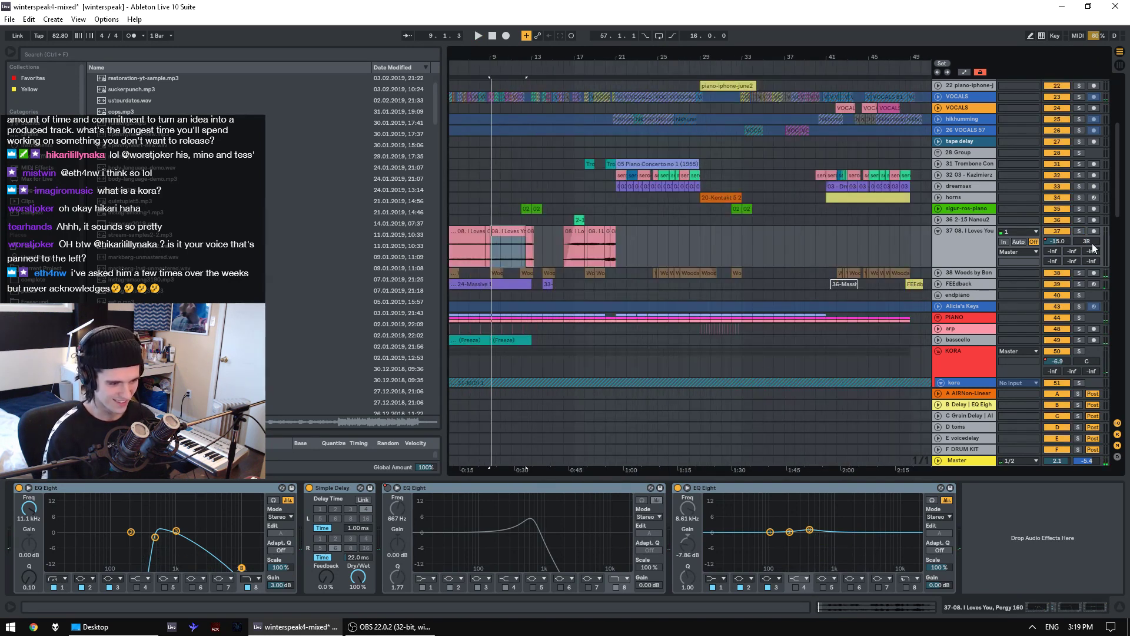
- Solo the I Loves You, Porgy track again, narrow the file browser, and replay the clip from bar 9
left_click(1079, 232)
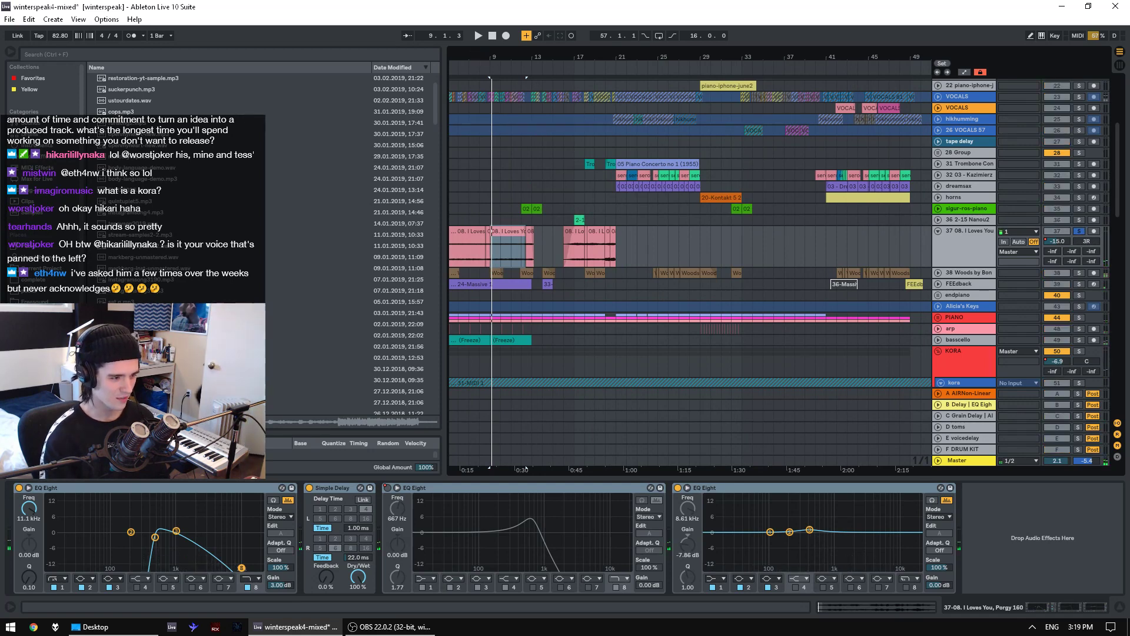
scroll(690, 271, "left", 2)
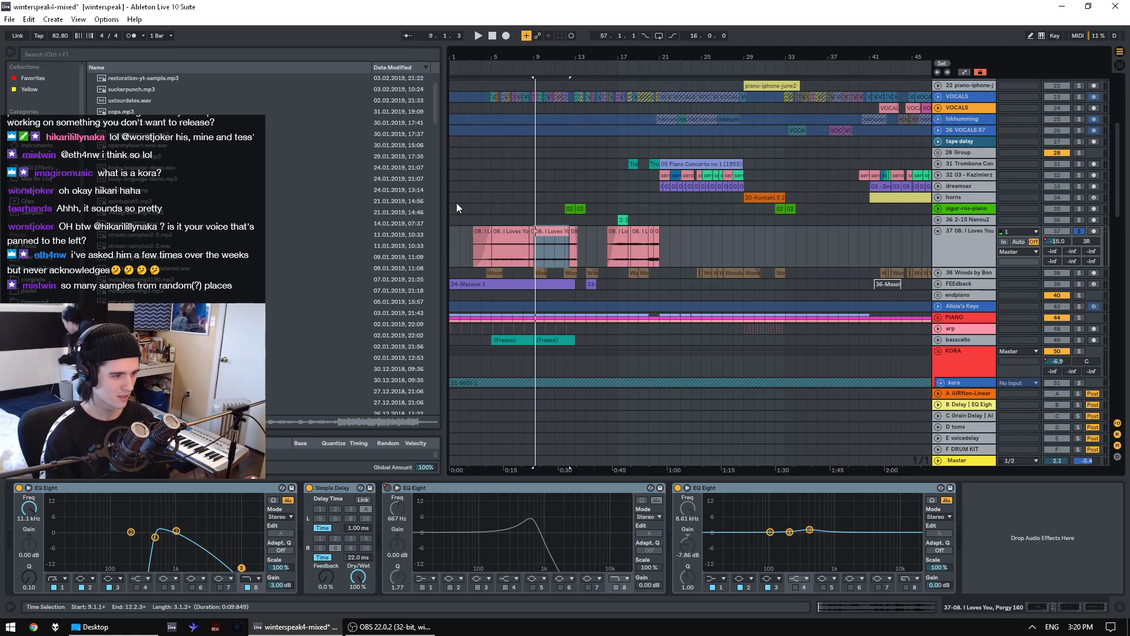
left_click_drag(442, 203, 173, 210)
key("space")
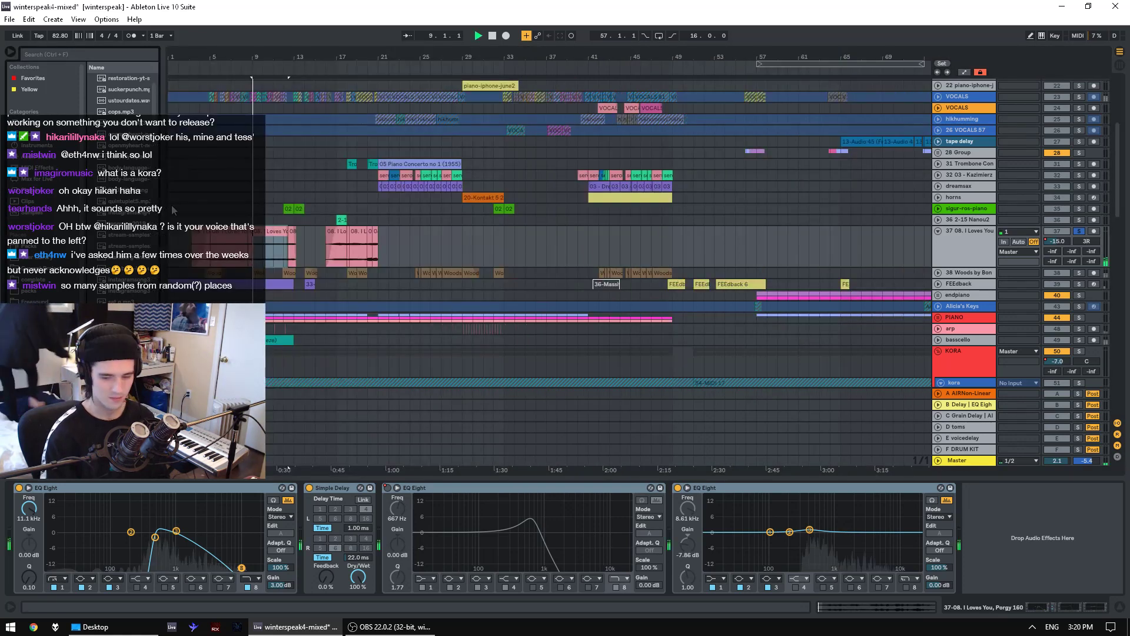
scroll(834, 285, "down", 1)
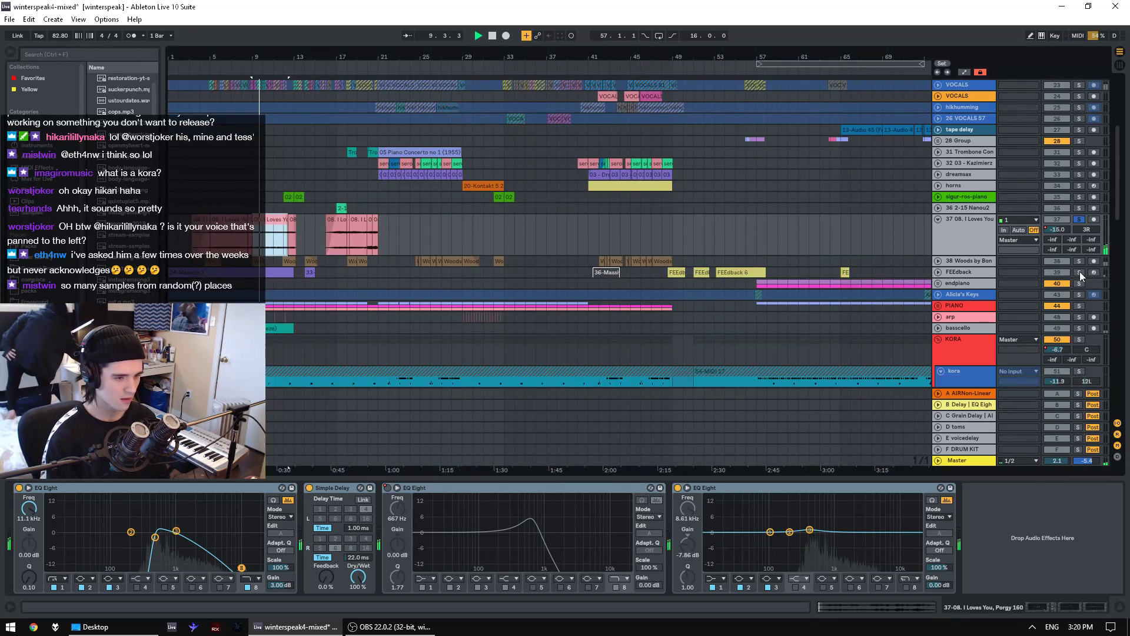
key("space")
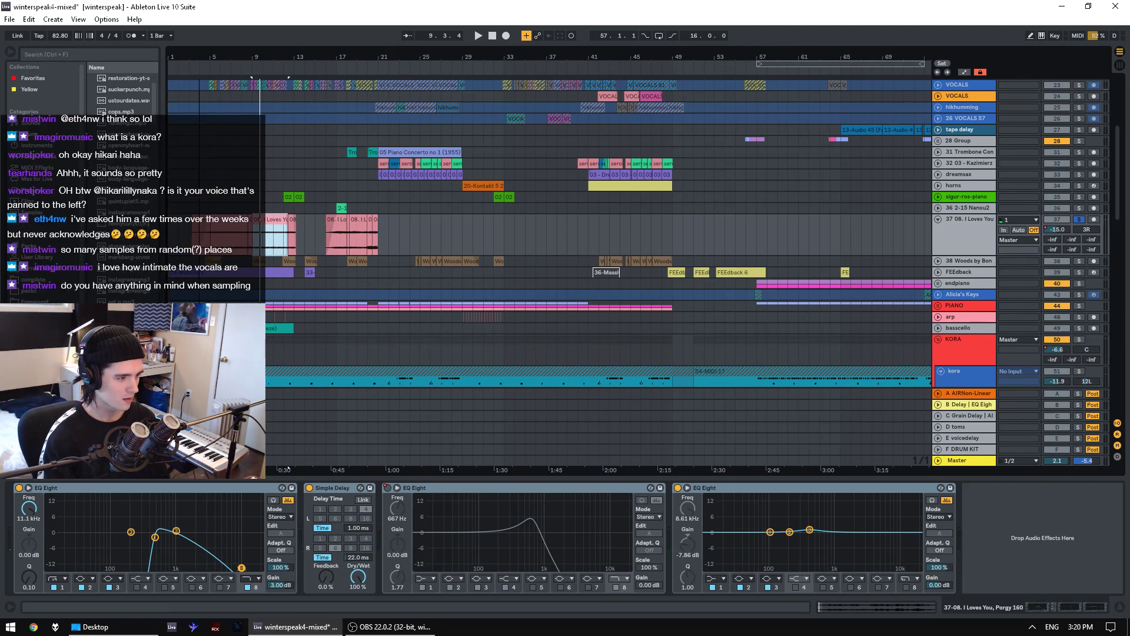
- Solo and unfold track 38, the Woods by Bon Iver sample, with track 37 and play its clip at bar 9
left_click_drag(207, 53, 206, 74)
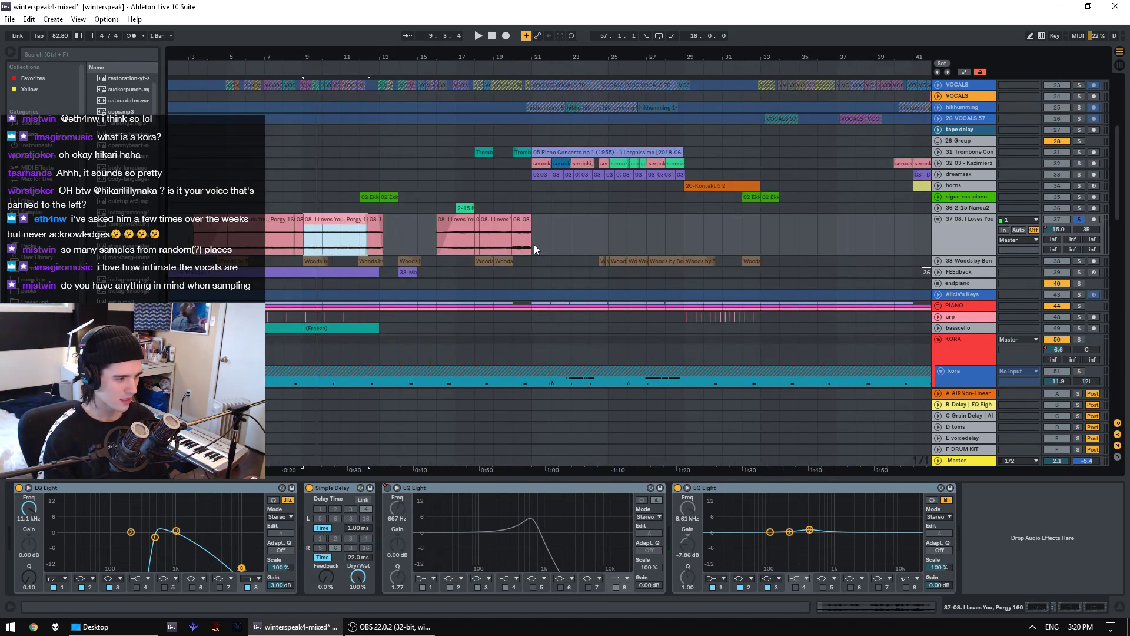
left_click(1079, 261)
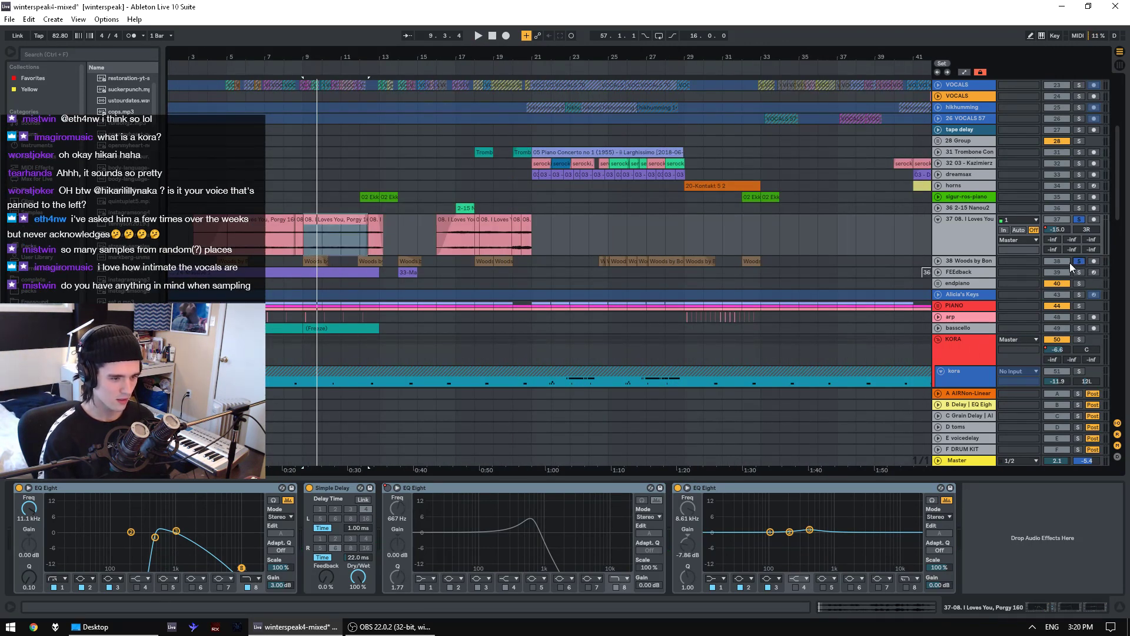
left_click(945, 262)
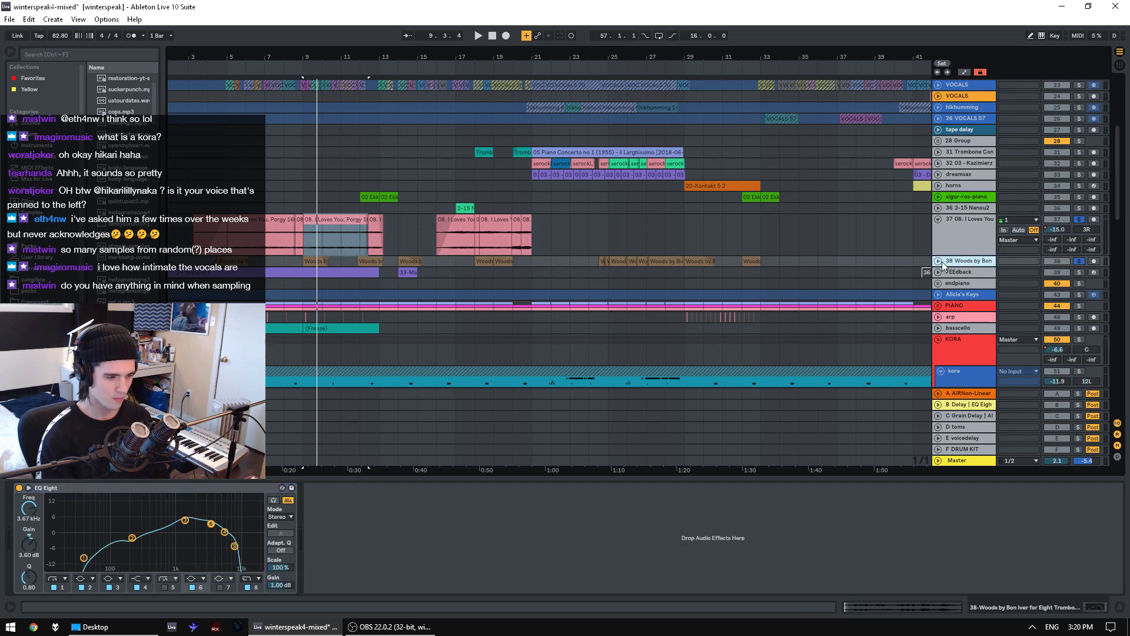
left_click(939, 261)
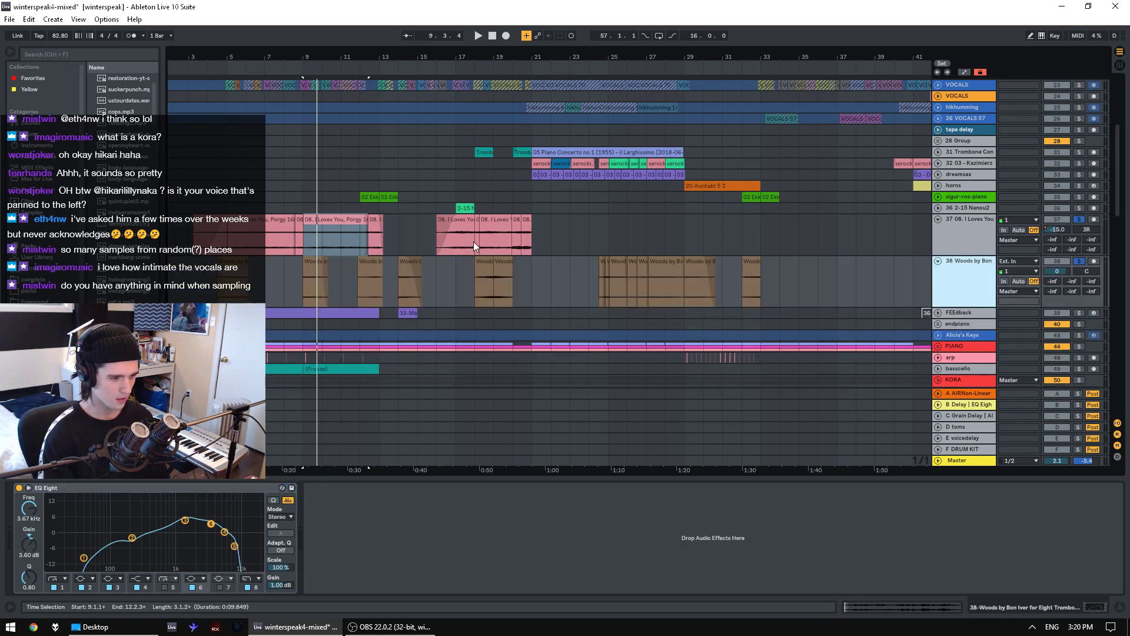
left_click(316, 279)
key("space")
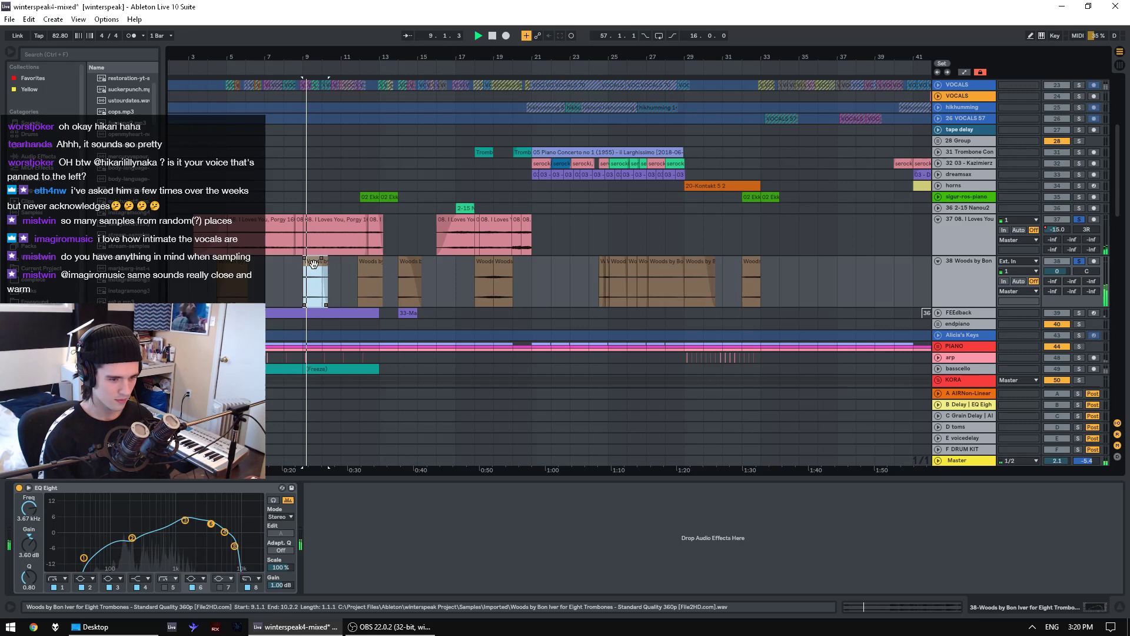
- Play the next Woods by Bon Iver clip from its middle, at about bar 12
left_click(364, 268)
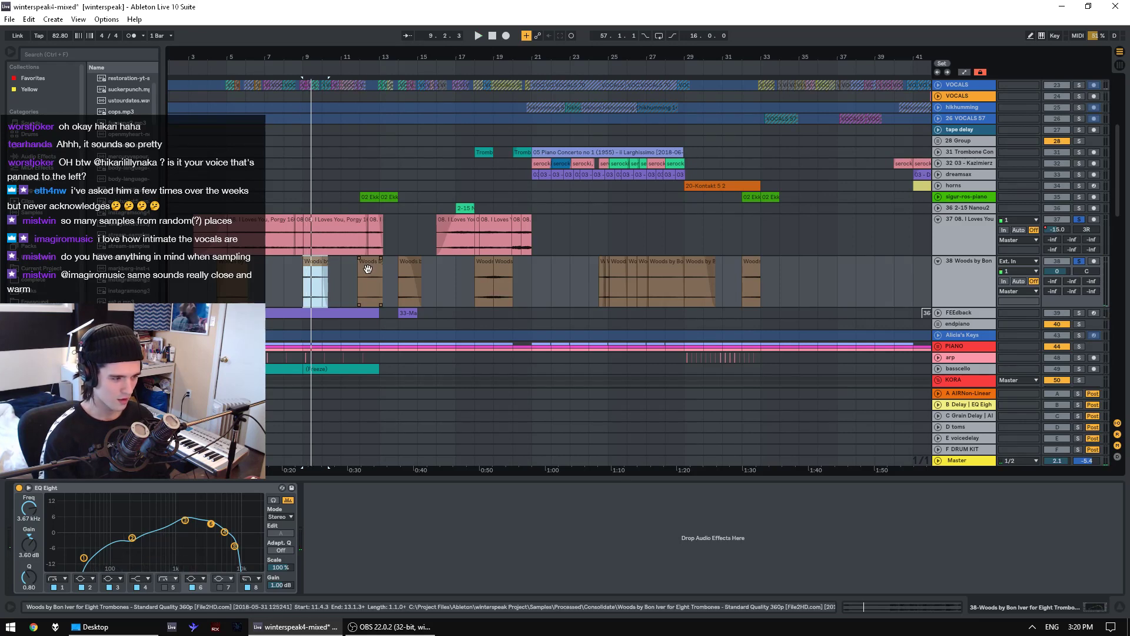
left_click(368, 269)
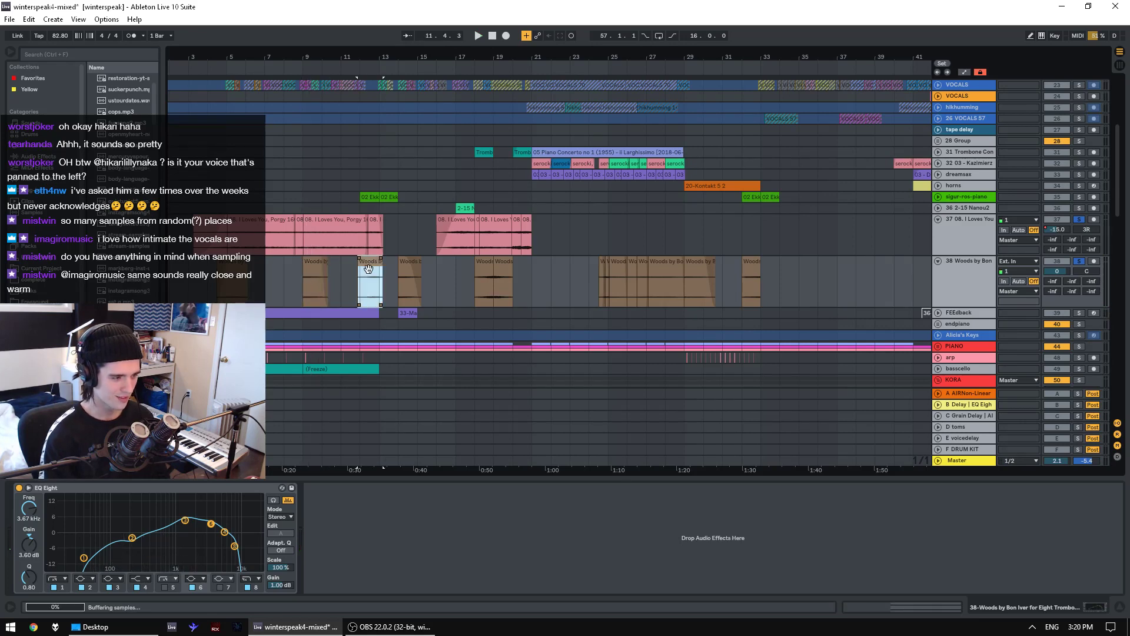
left_click(369, 299)
key("space")
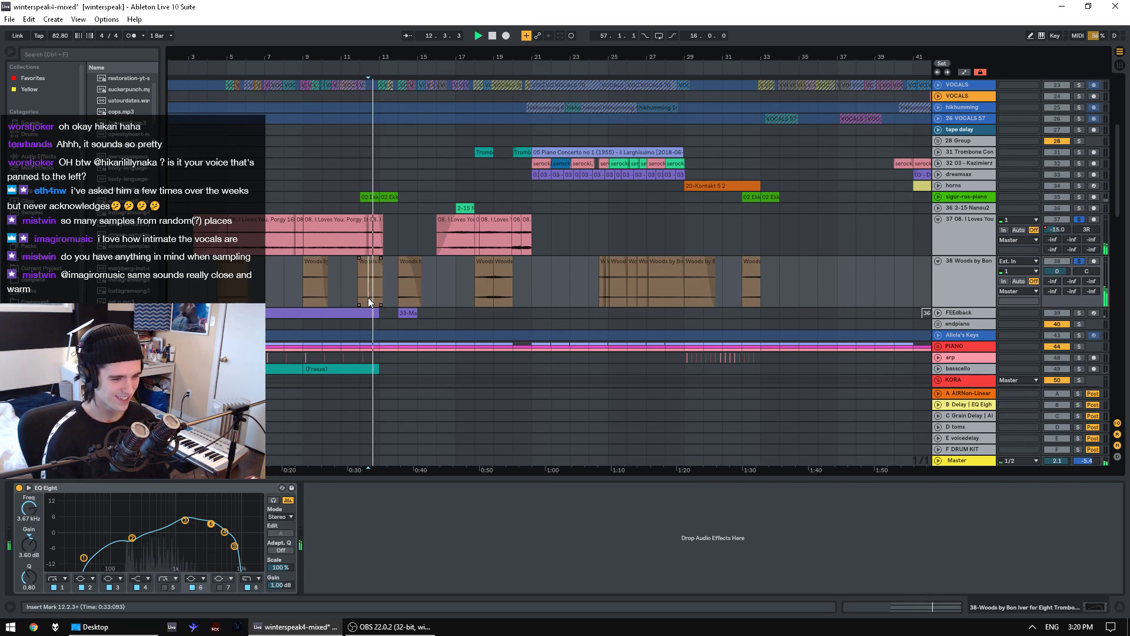
- Replay the Woods by Bon Iver clip near bar 12, then audition the track's clips near bars 14 and 19
key("space")
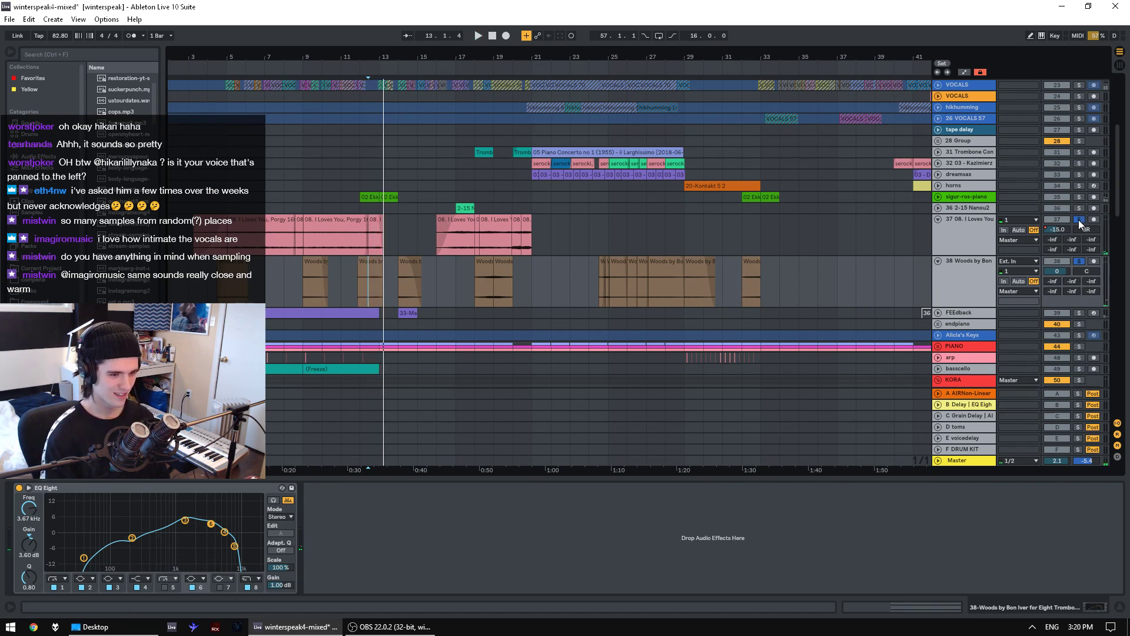
left_click(376, 269)
key("space")
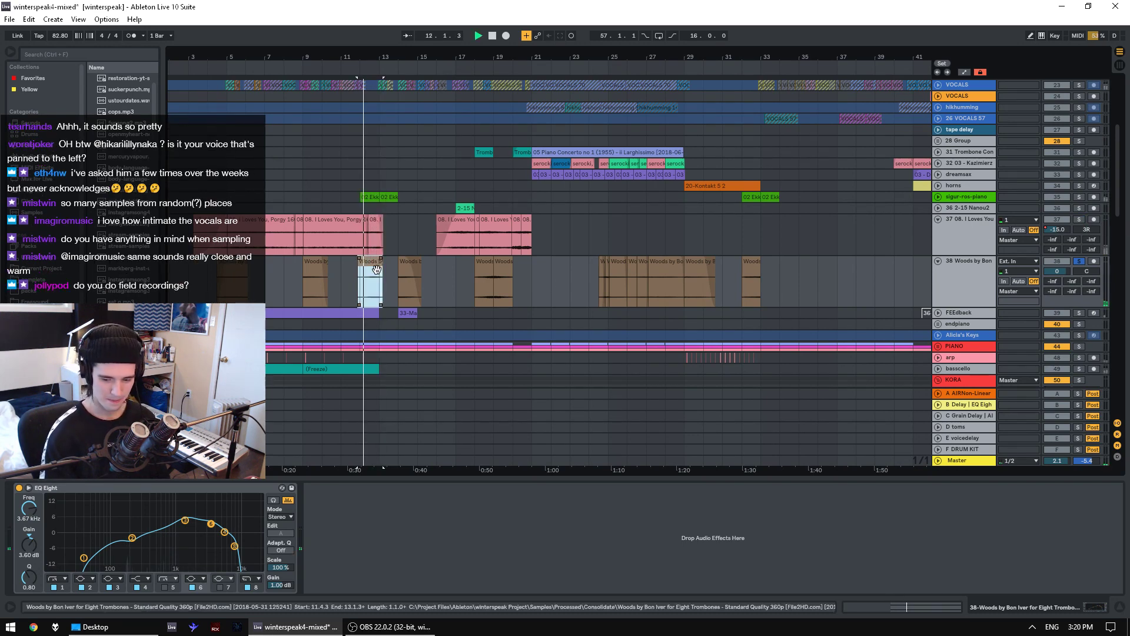
left_click(409, 268)
left_click(497, 269)
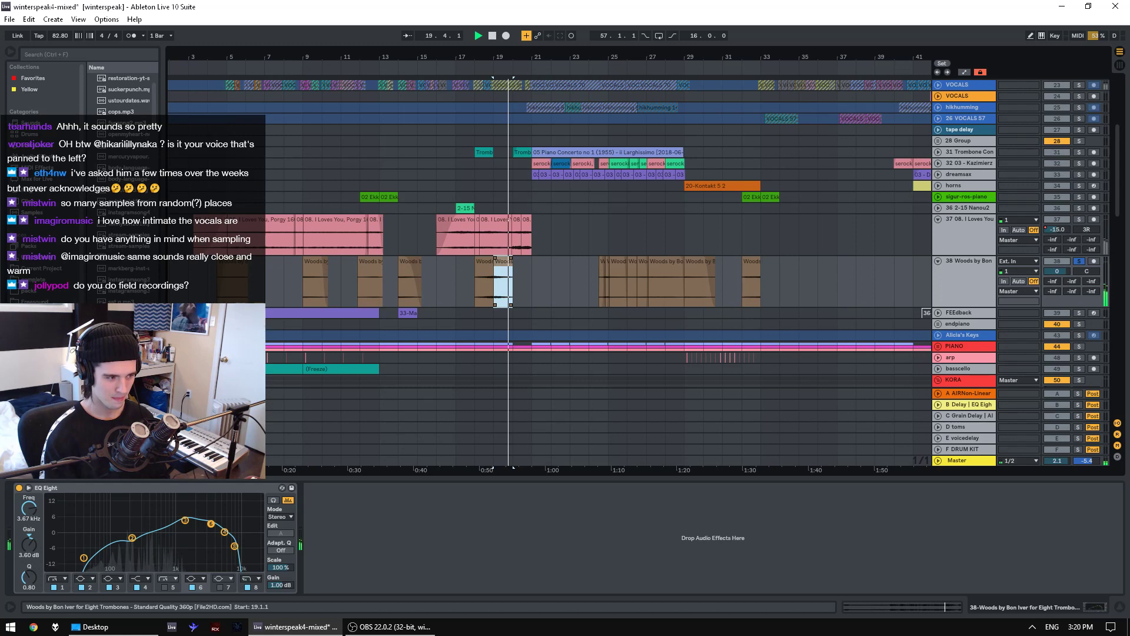
- Play the first Woods by Bon Iver clip from bar 5
left_click(233, 262)
key("space")
left_click(230, 282)
key("space")
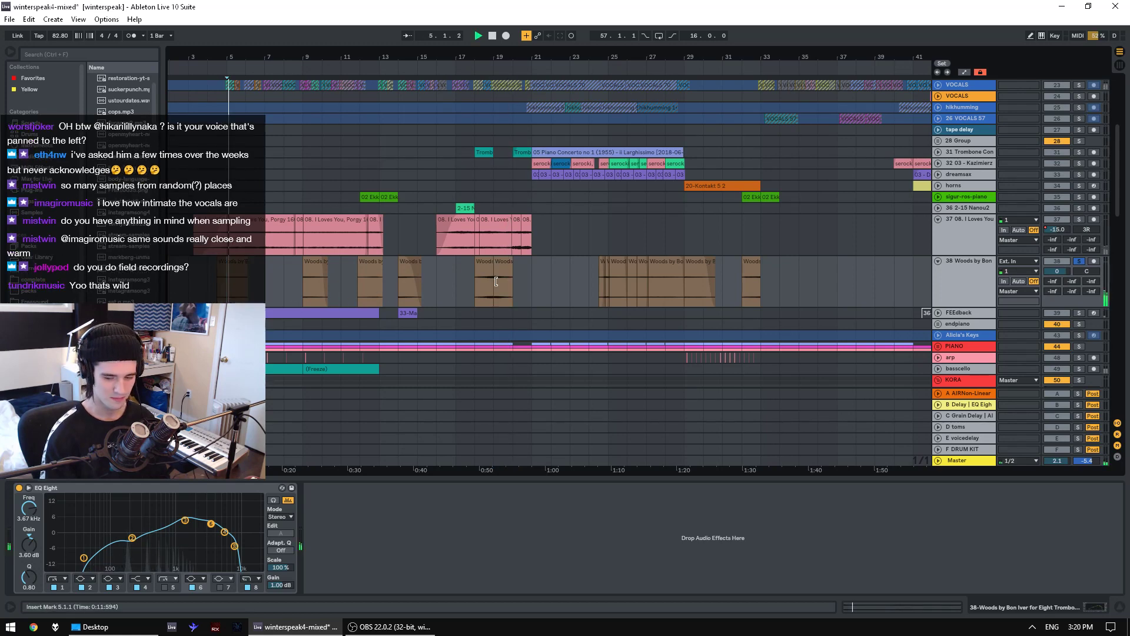
left_click(496, 282)
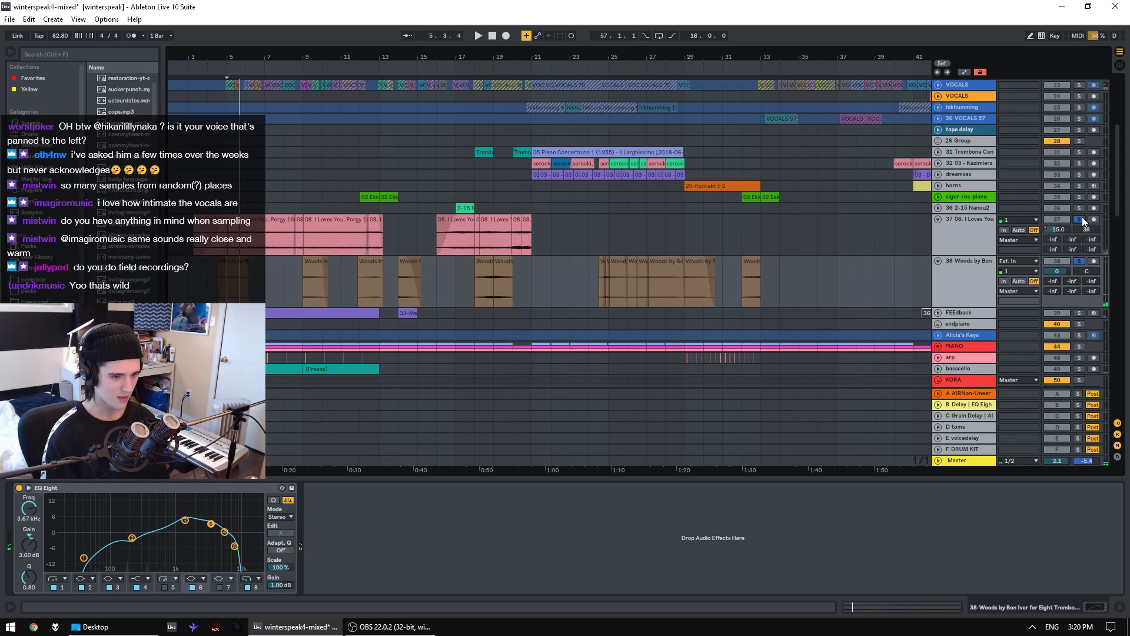
- Solo the fifthsidechain track alongside the soloed samples and play from bar 13, the start of the first ADD PART section
scroll(1082, 217, "up", 5)
scroll(1076, 189, "up", 2)
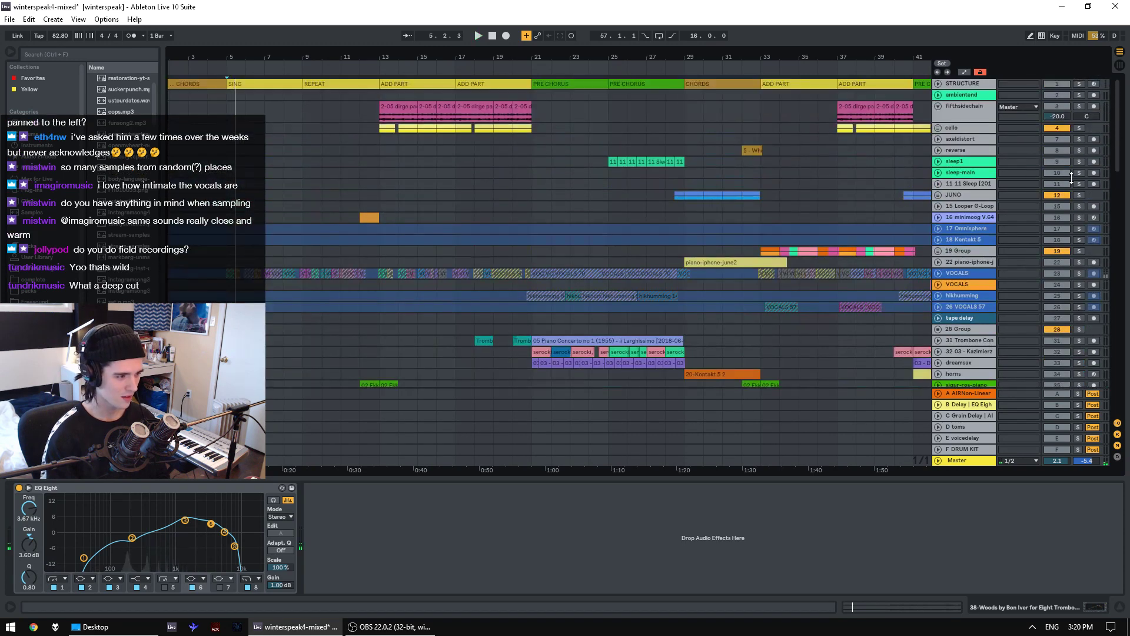
left_click(1002, 99)
key("space")
left_click(1080, 107)
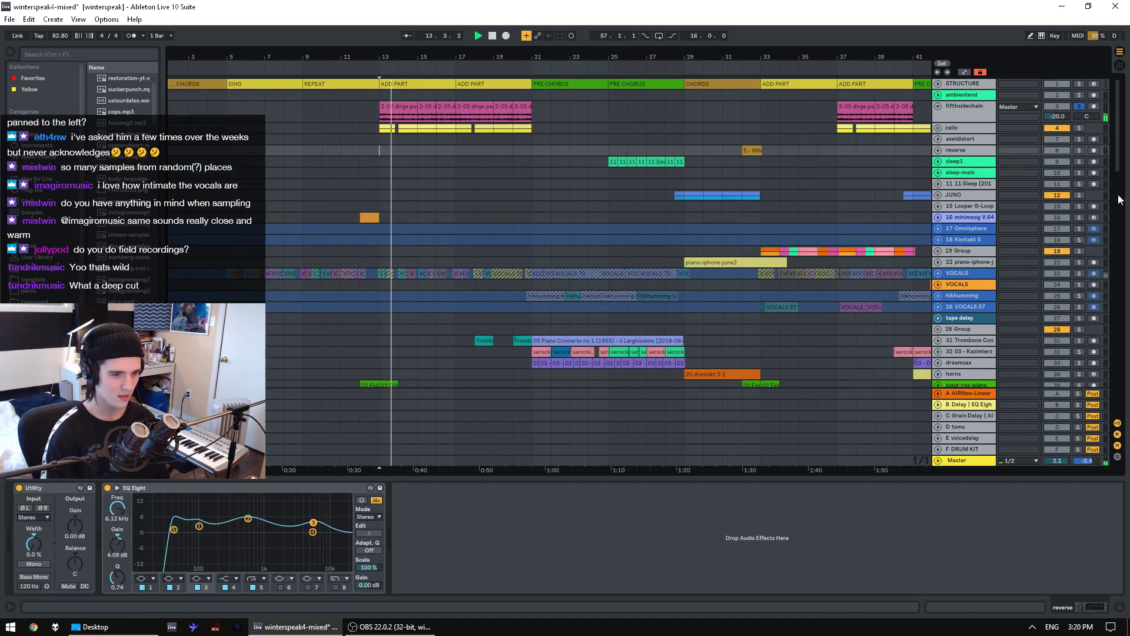
- Solo and unfold the sigur-ros-piano track and play its clip from bar 13
scroll(1119, 199, "down", 8)
scroll(1117, 183, "up", 1)
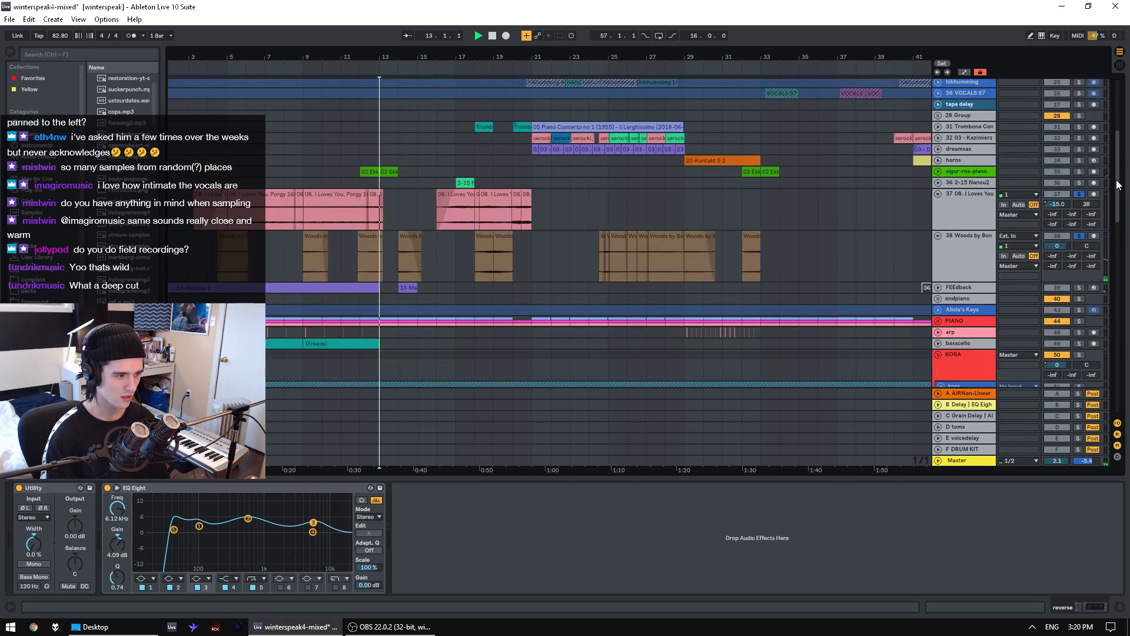
key("space")
left_click(938, 172)
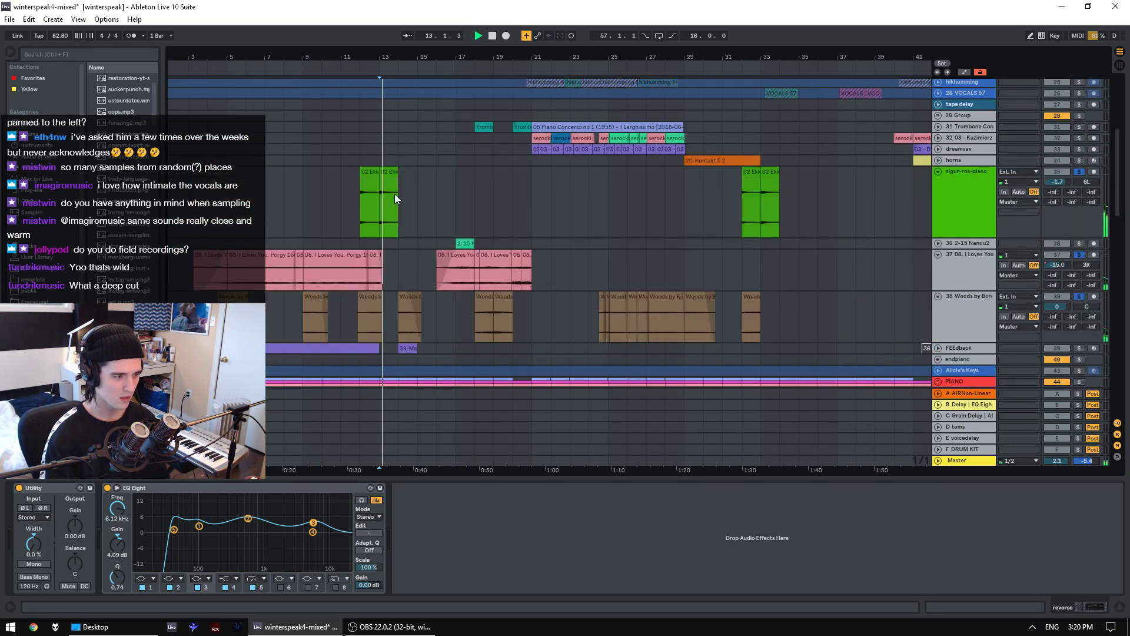
key("space")
left_click(395, 193)
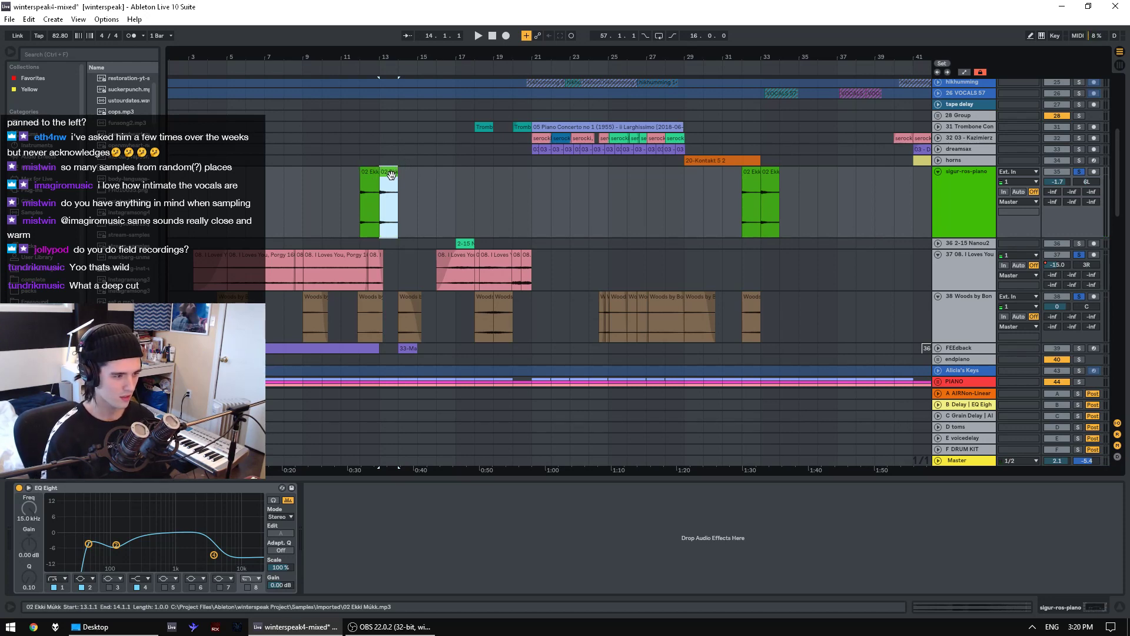
key("space")
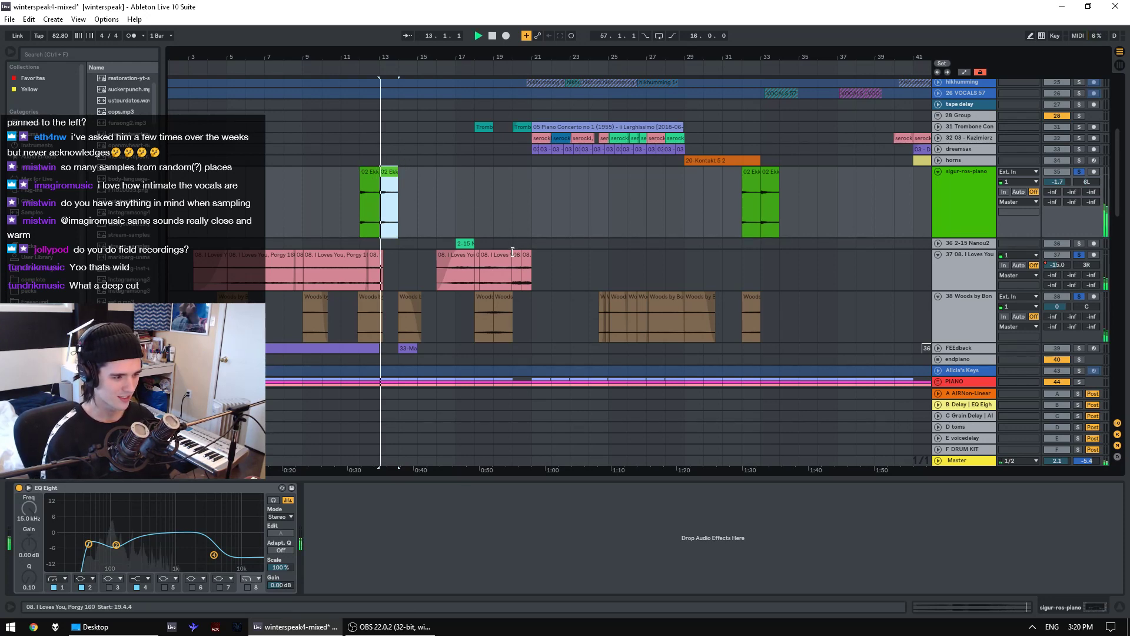
- Play the soloed samples from bar 17 and examine the kora, bass and drum tracks down to 76 Group
scroll(488, 236, "down", 2)
left_click(475, 235)
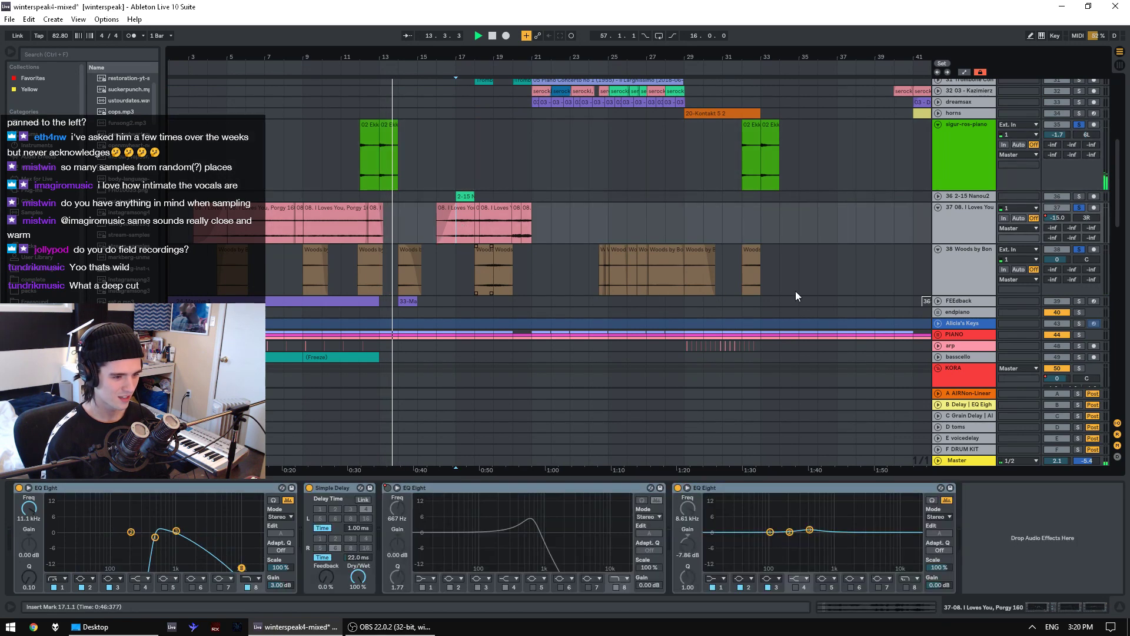
scroll(556, 257, "down", 3)
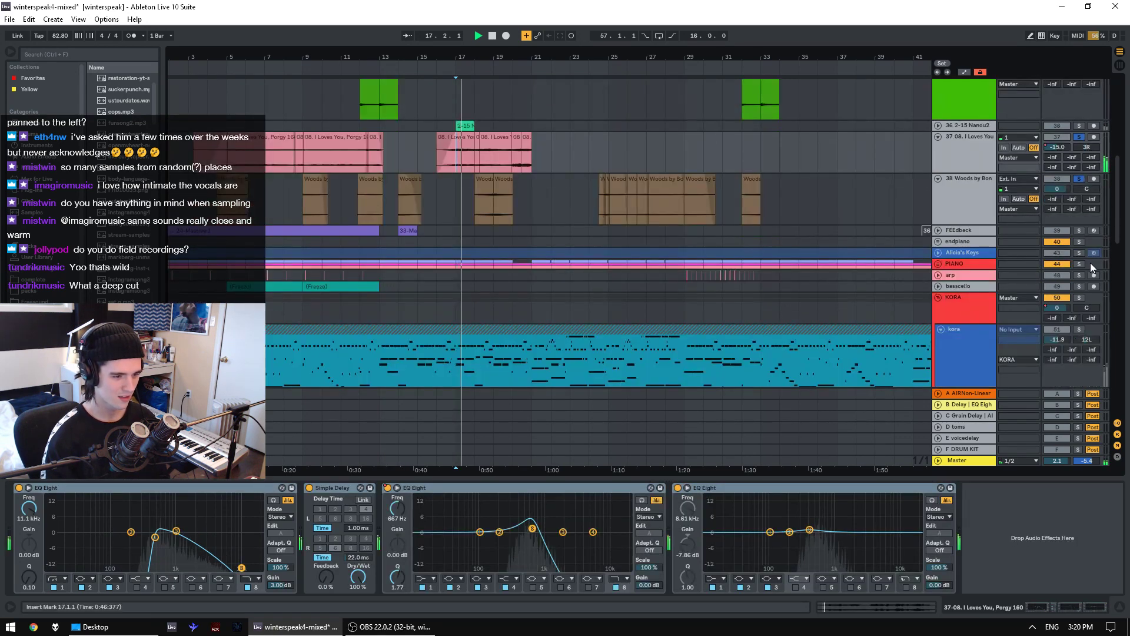
scroll(1079, 263, "down", 10)
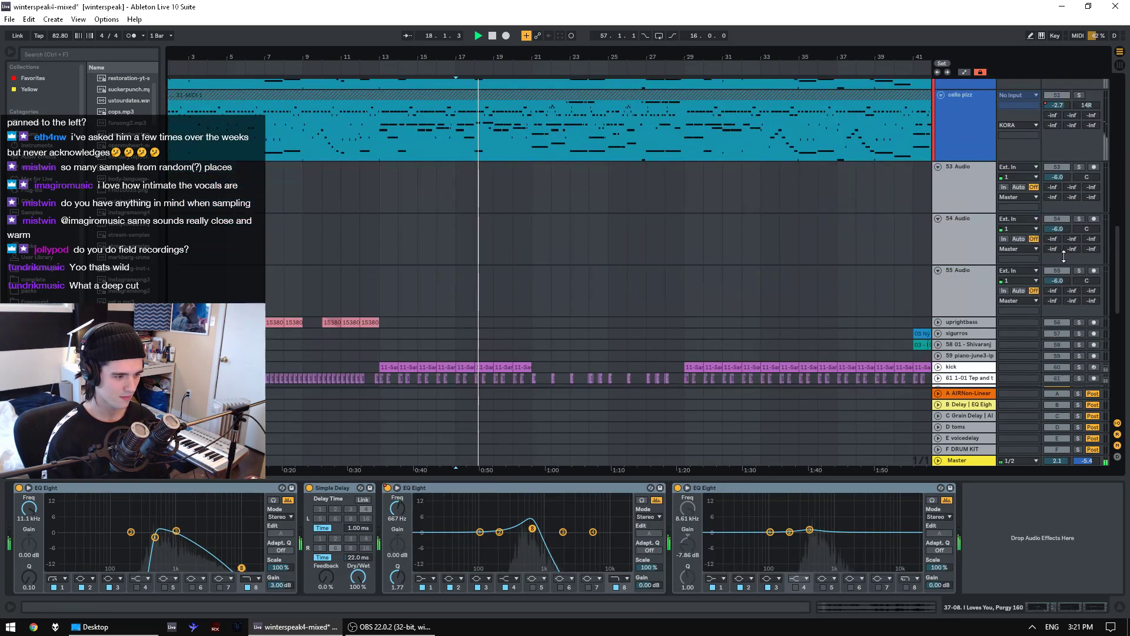
scroll(1063, 257, "down", 3)
scroll(952, 299, "down", 7)
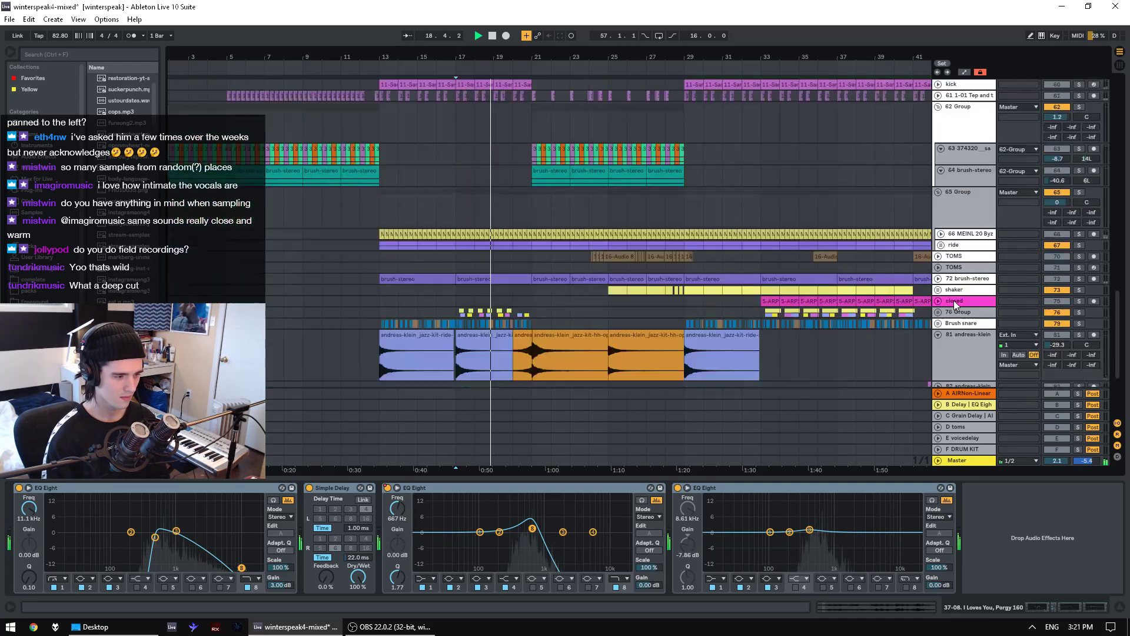
scroll(953, 301, "down", 2)
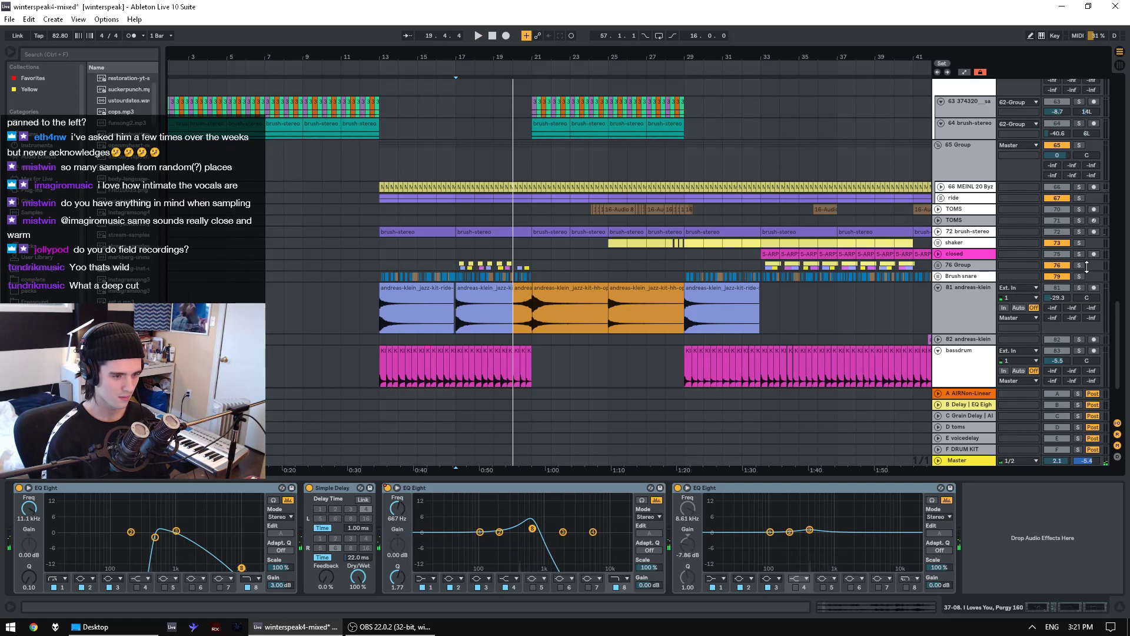
left_click(1067, 276)
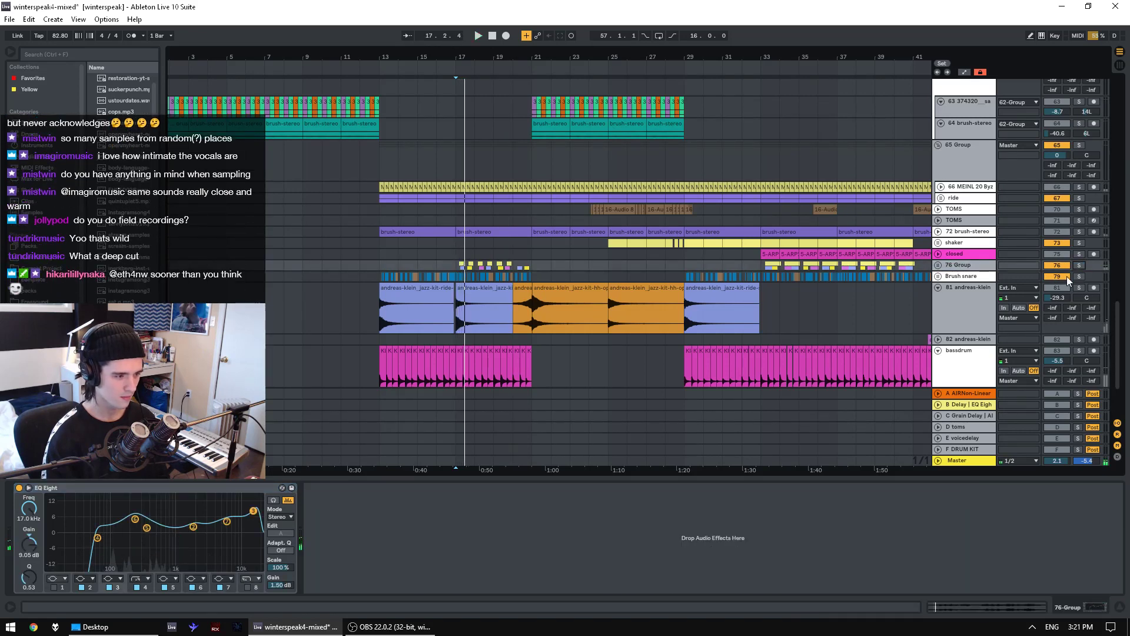
- Return to the first tracks and select bars 13 to 21 on the empty part of the 11 Sleep track
scroll(1065, 275, "down", 4)
left_click_drag(1117, 355, 1108, 111)
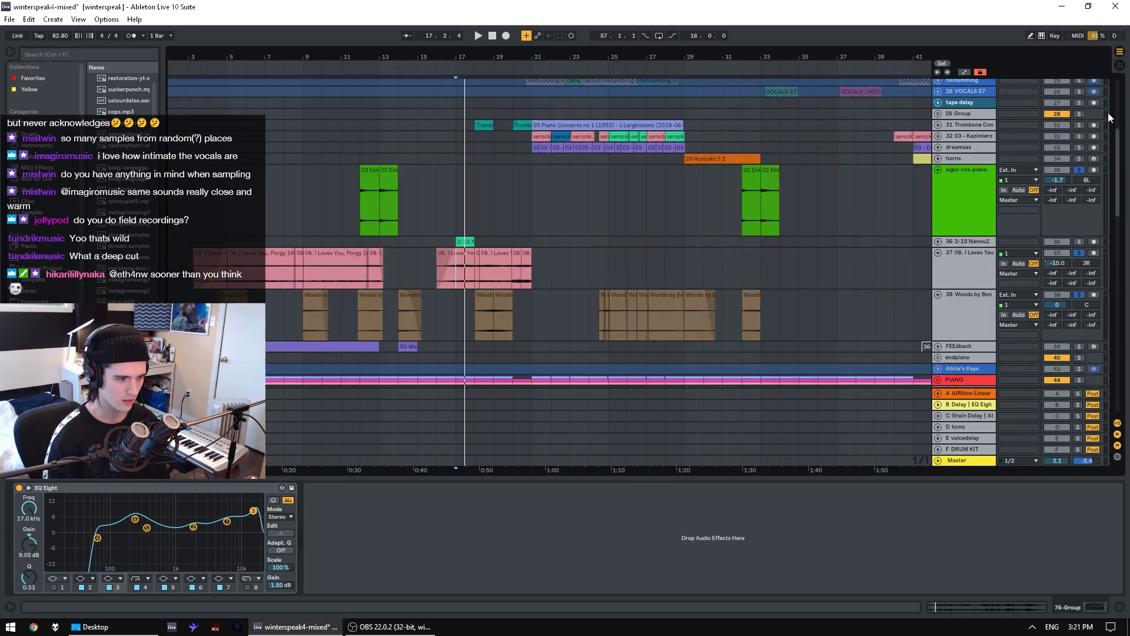
scroll(1107, 109, "up", 10)
left_click(382, 184)
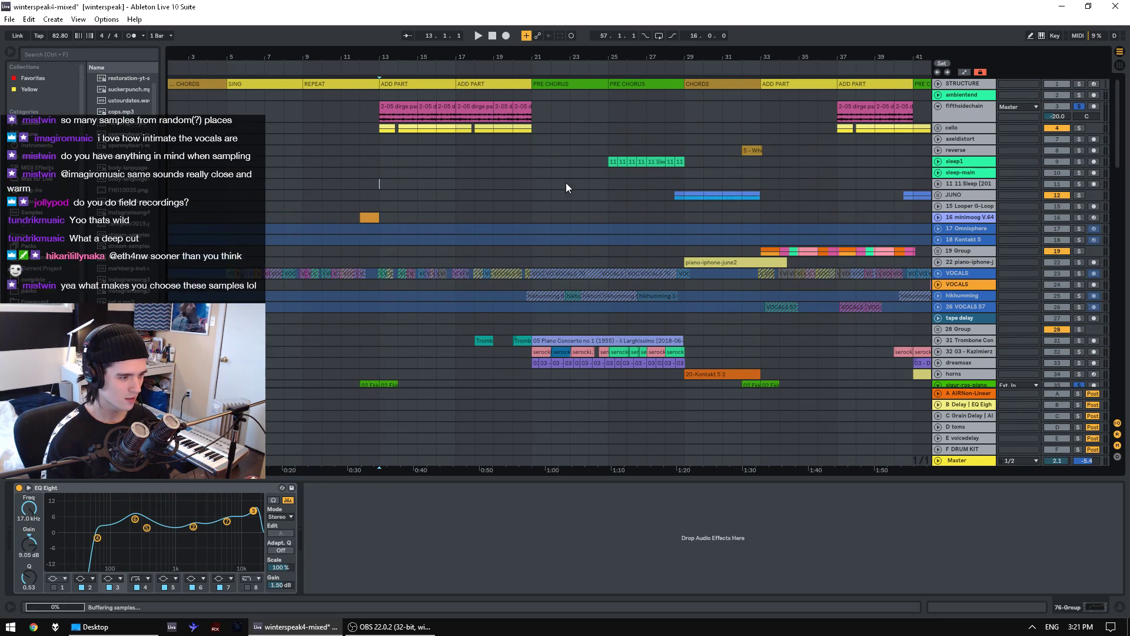
left_click(566, 187, "shift")
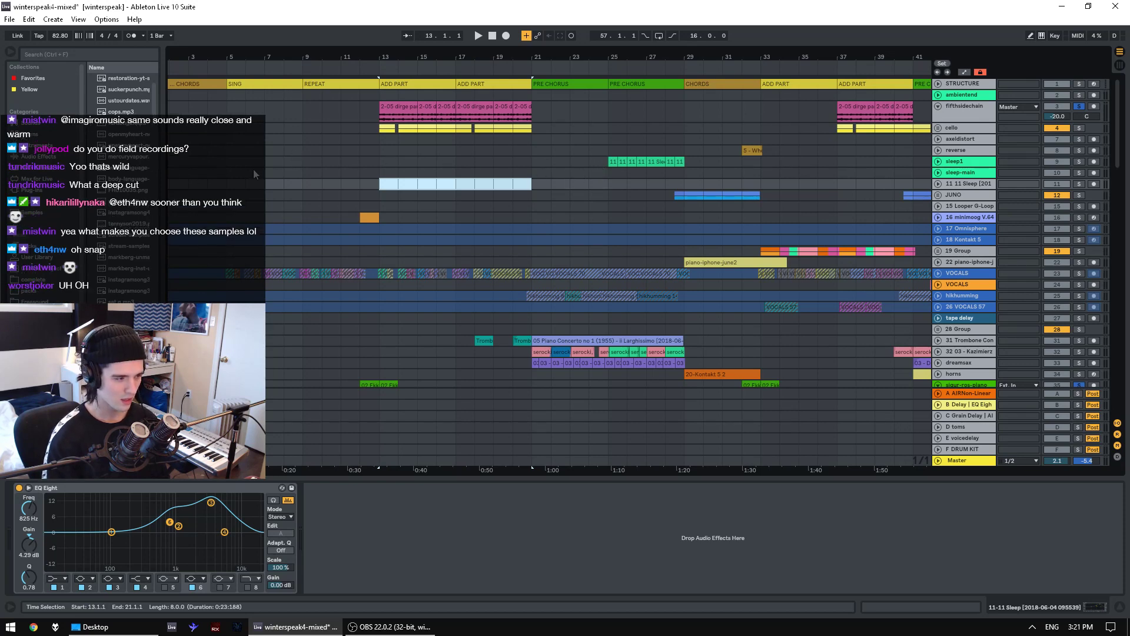
- Widen the file browser and look through the folders of source albums used for sampling
left_click_drag(161, 186, 205, 189)
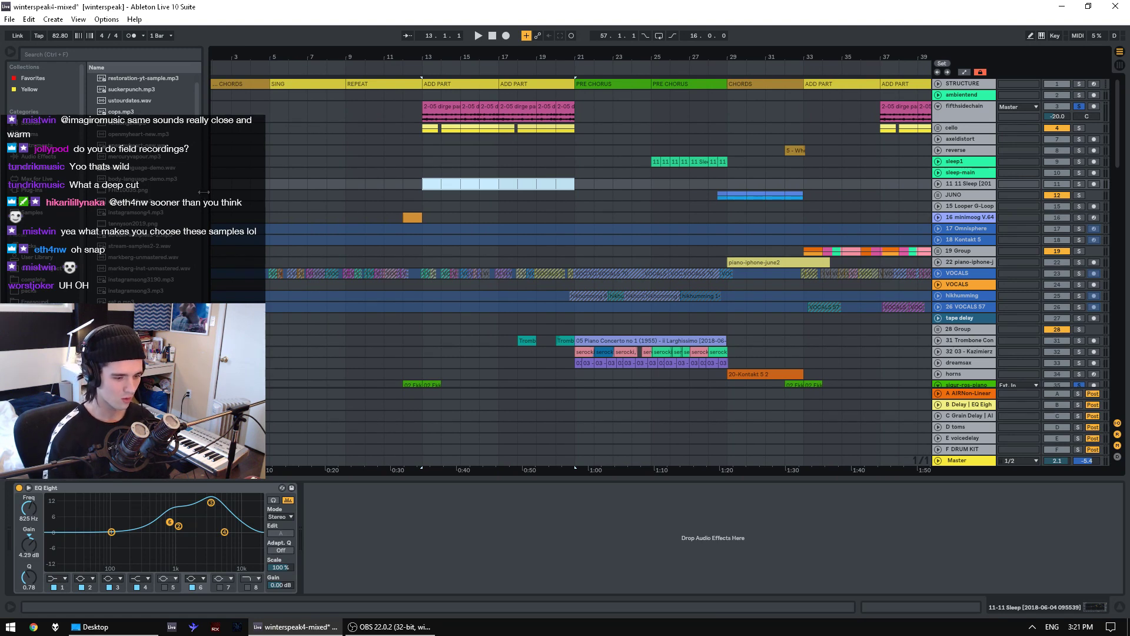
scroll(177, 118, "down", 10)
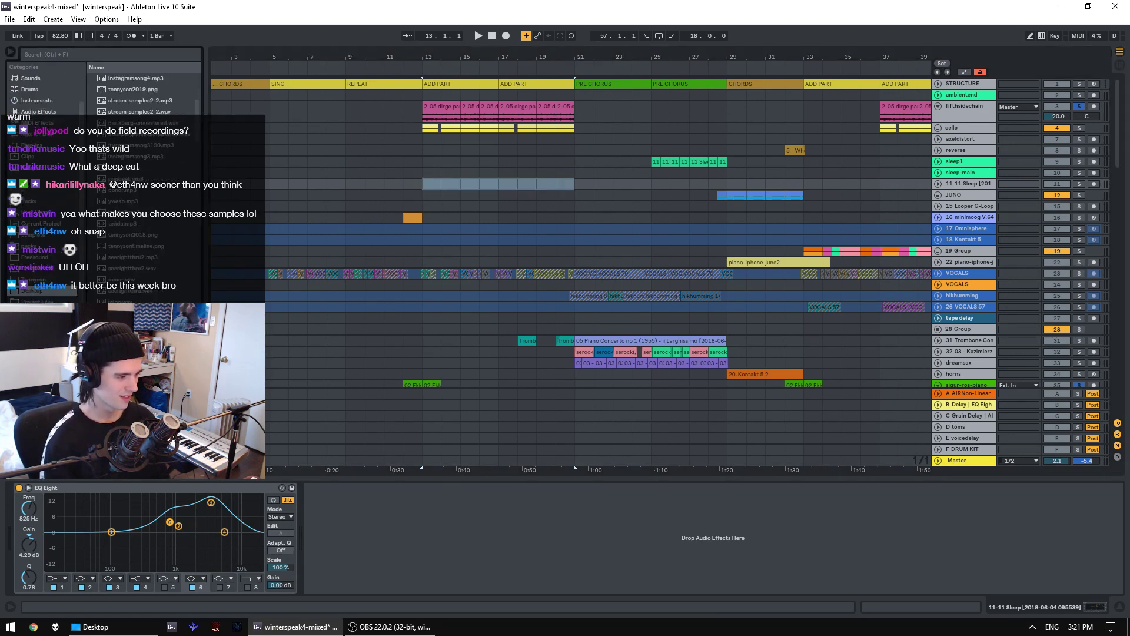
scroll(199, 131, "down", 10)
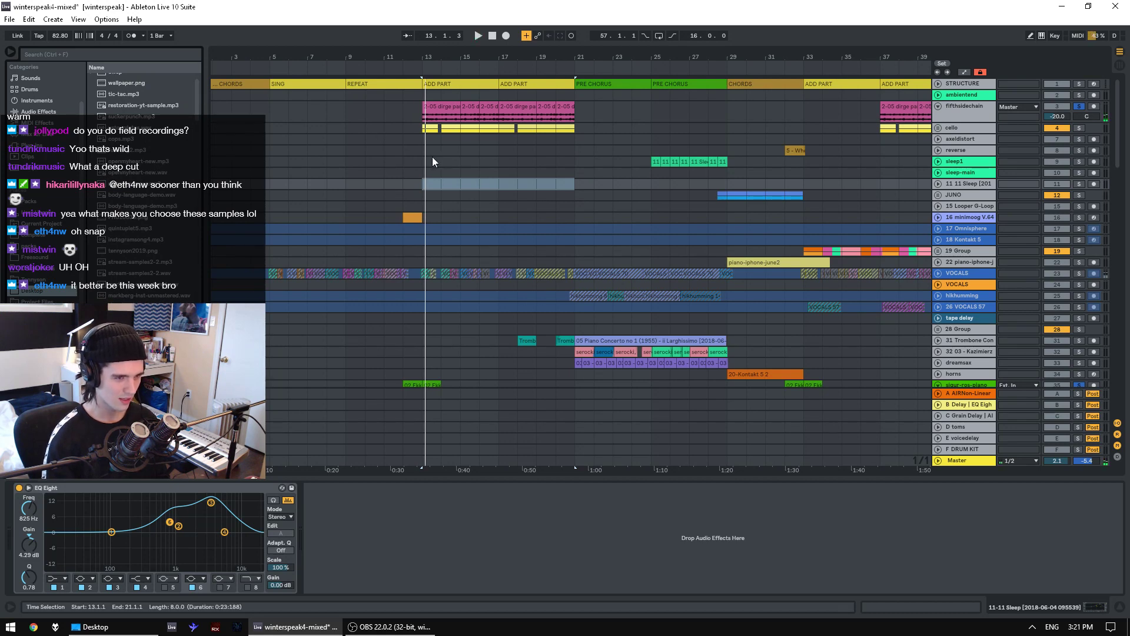
left_click(36, 242)
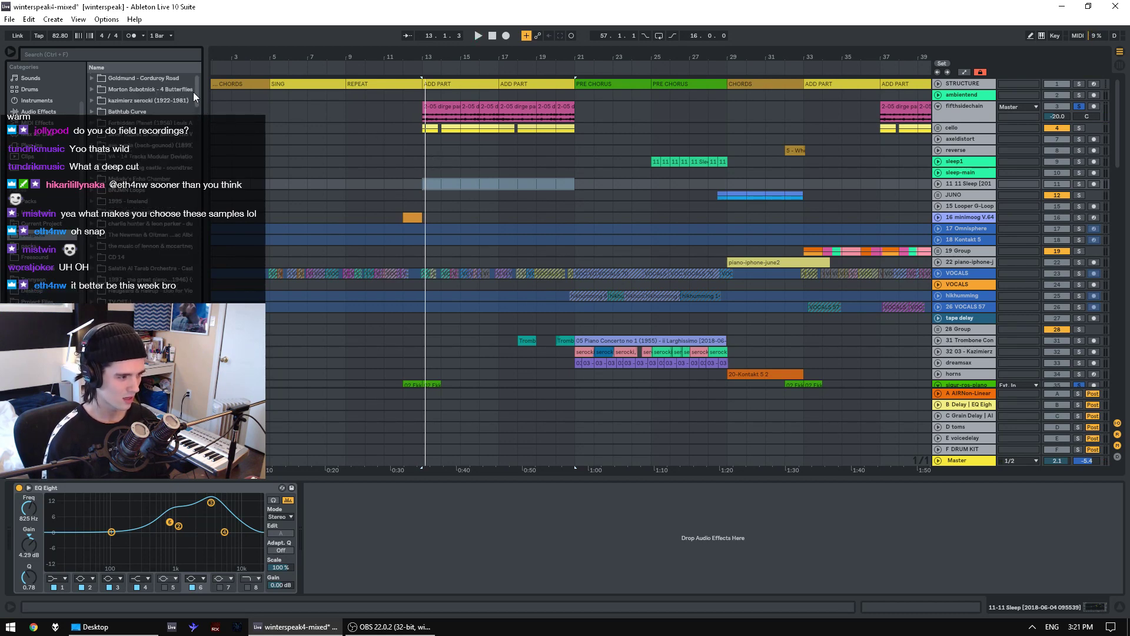
scroll(153, 177, "down", 5)
mouse_move(122, 278)
left_mouse_down()
mouse_move(453, 230)
mouse_move(116, 278)
left_mouse_up()
left_click(93, 242)
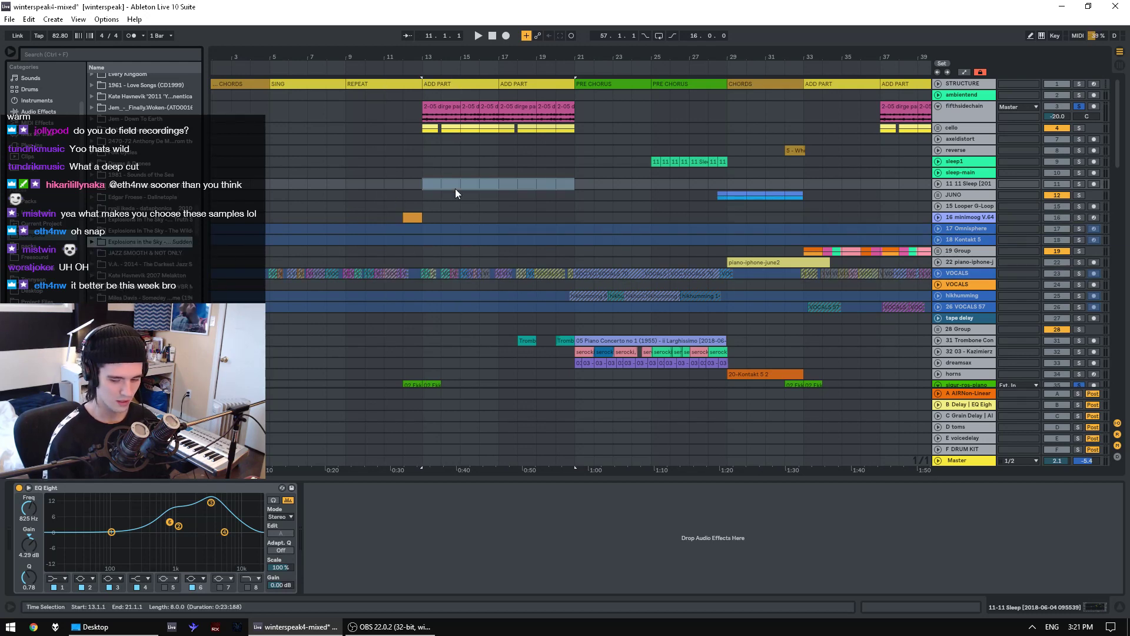
- Select bars 13 to 22 on the 11 Sleep track, solo the cello group, play it, and unfold the group
left_click_drag(441, 186, 577, 184)
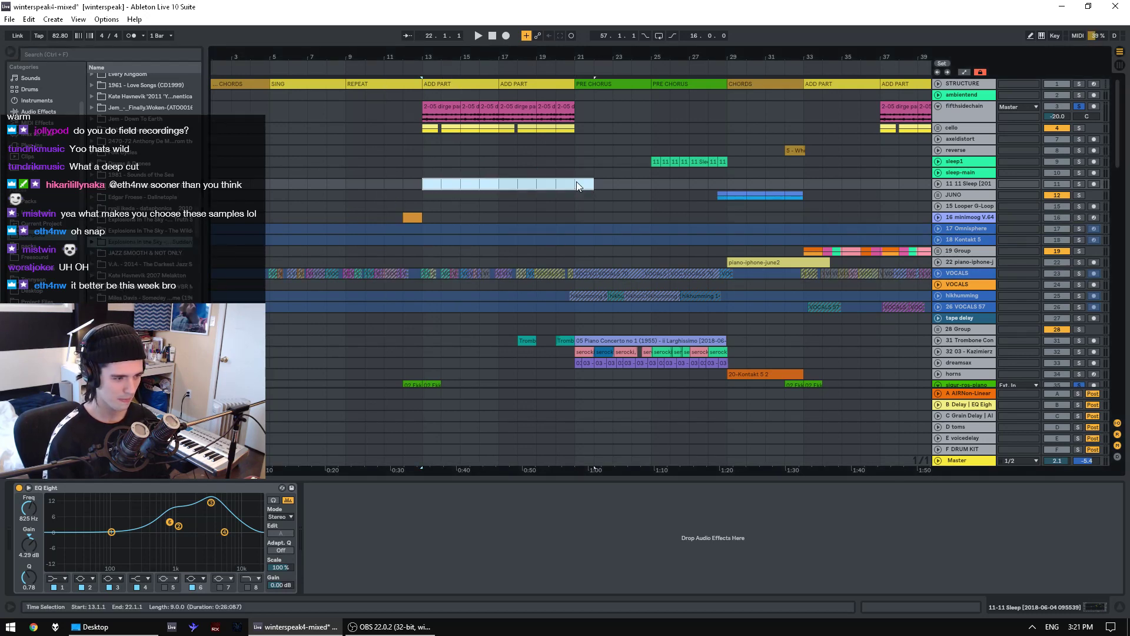
left_click(1080, 128)
key("space")
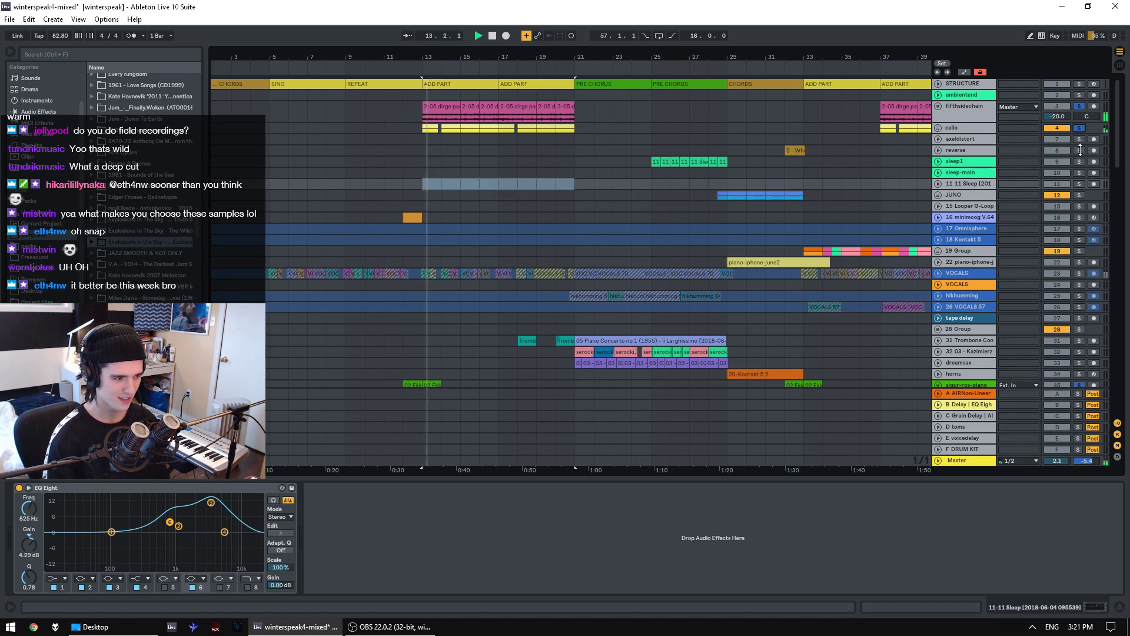
left_click(938, 127)
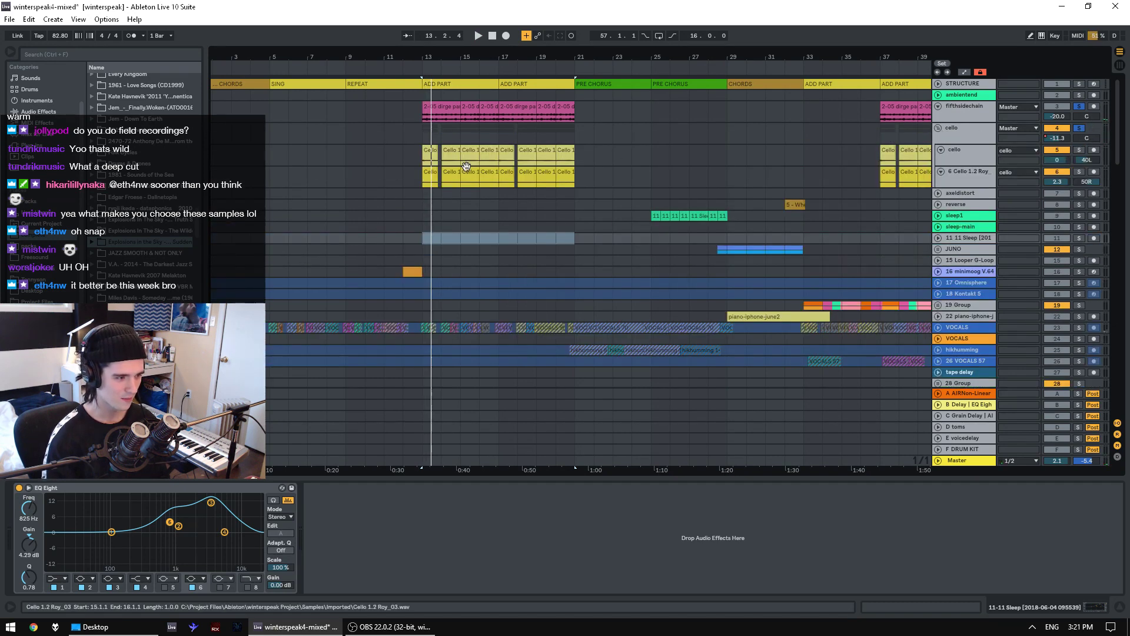
- Select the clips on both cello tracks from bar 13 to bar 21 and play them with the soloed samples
left_click_drag(432, 54, 432, 88)
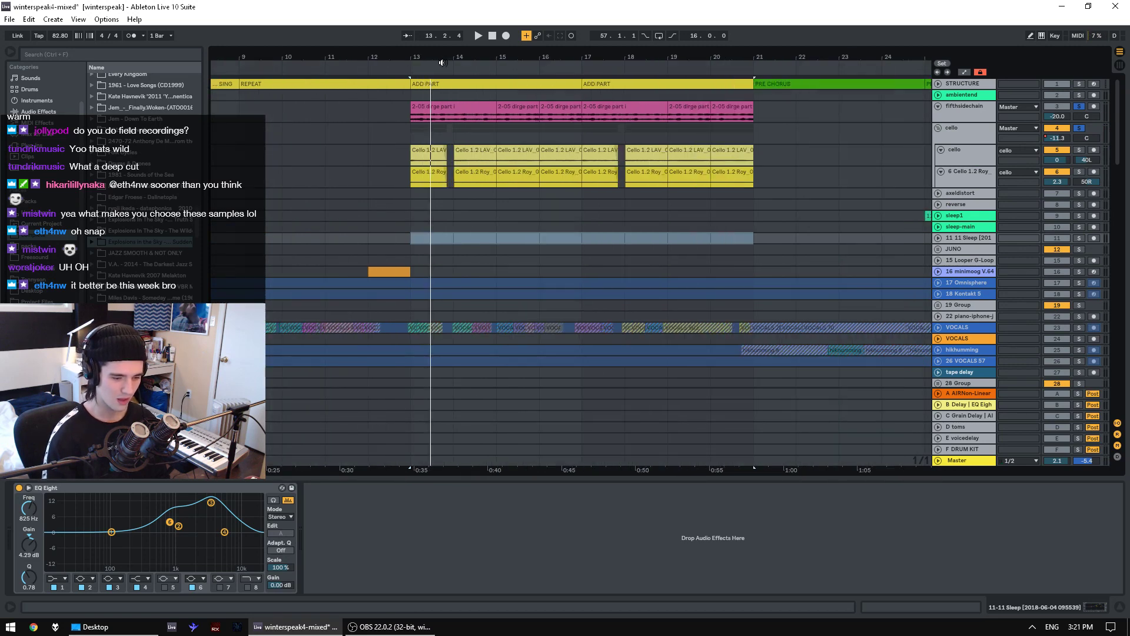
left_click(415, 149)
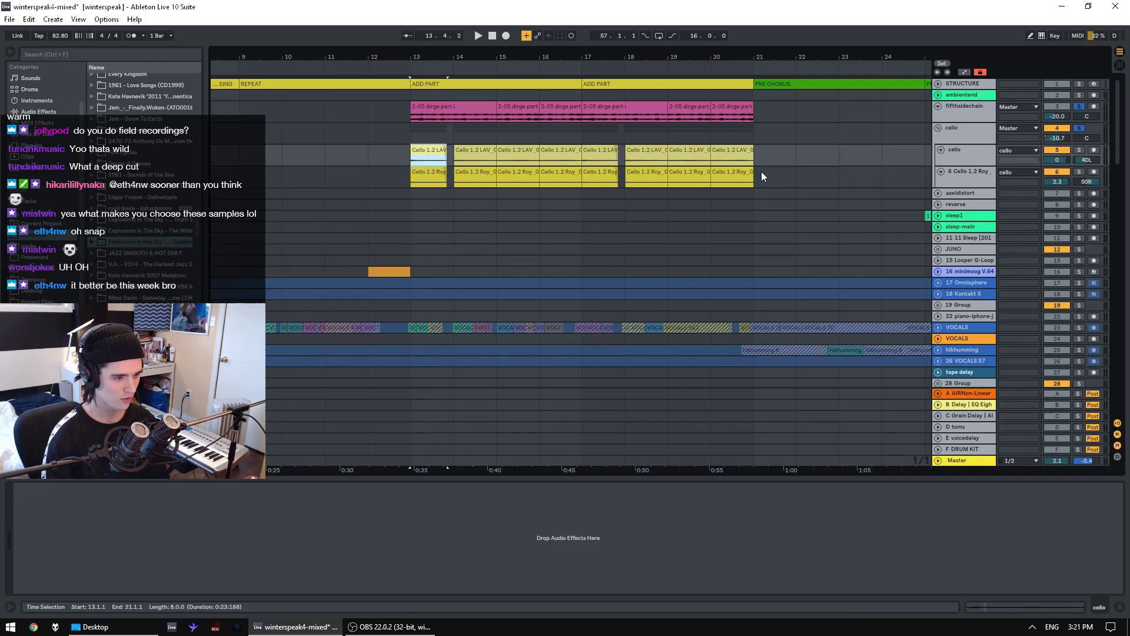
left_click(755, 174, "shift")
mouse_move(1118, 137)
left_mouse_down()
mouse_move(1119, 150)
mouse_move(1119, 127)
left_mouse_up()
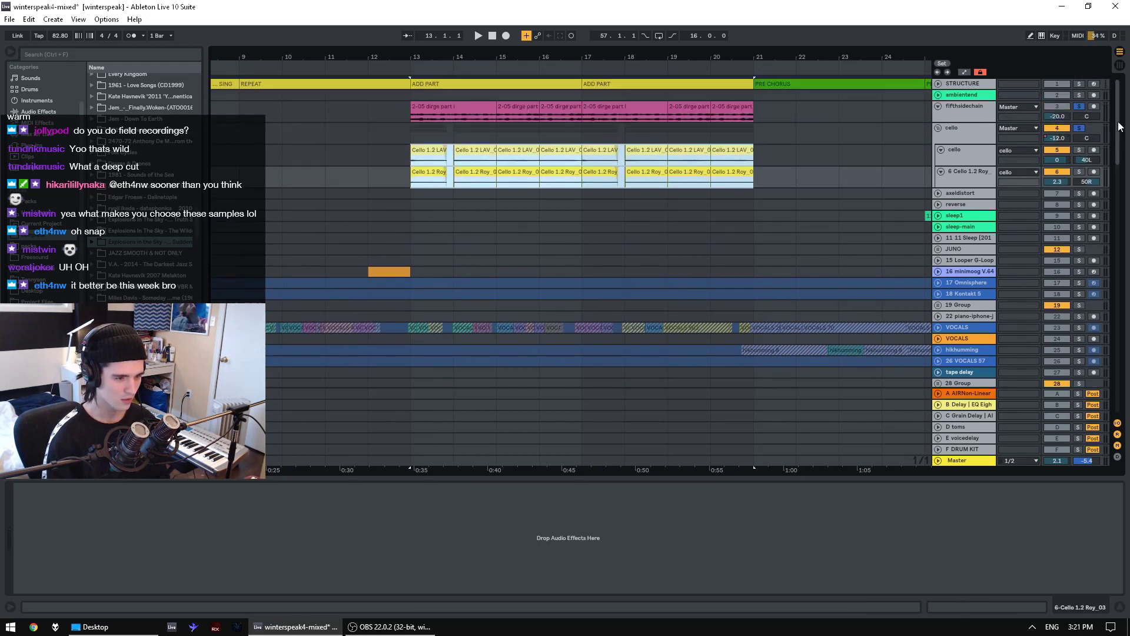
key("space")
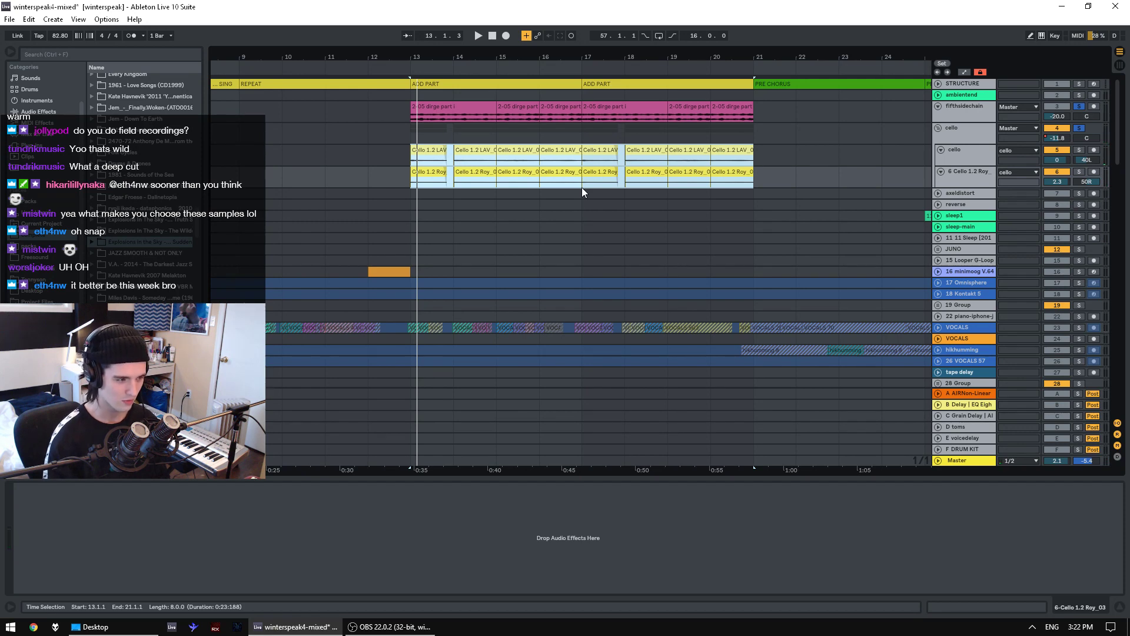
- Replay the soloed layers from bar 13 while following the sigur-ros-piano, I Loves You, Porgy and Woods by Bon Iver tracks
key("space")
scroll(725, 220, "down", 3)
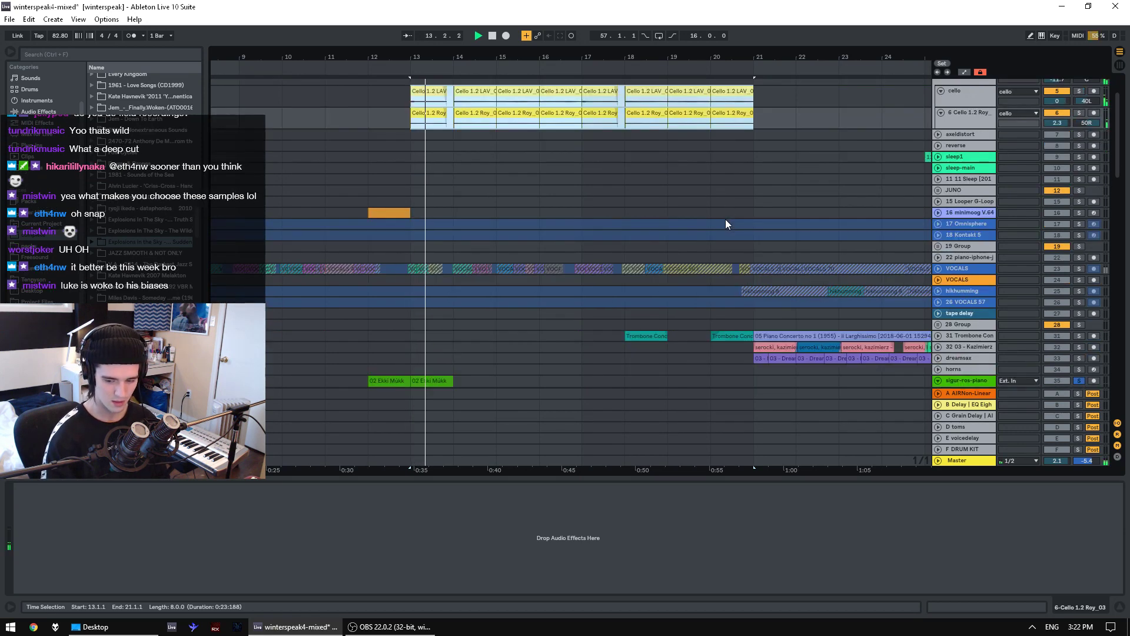
scroll(725, 219, "down", 3)
scroll(870, 260, "down", 5)
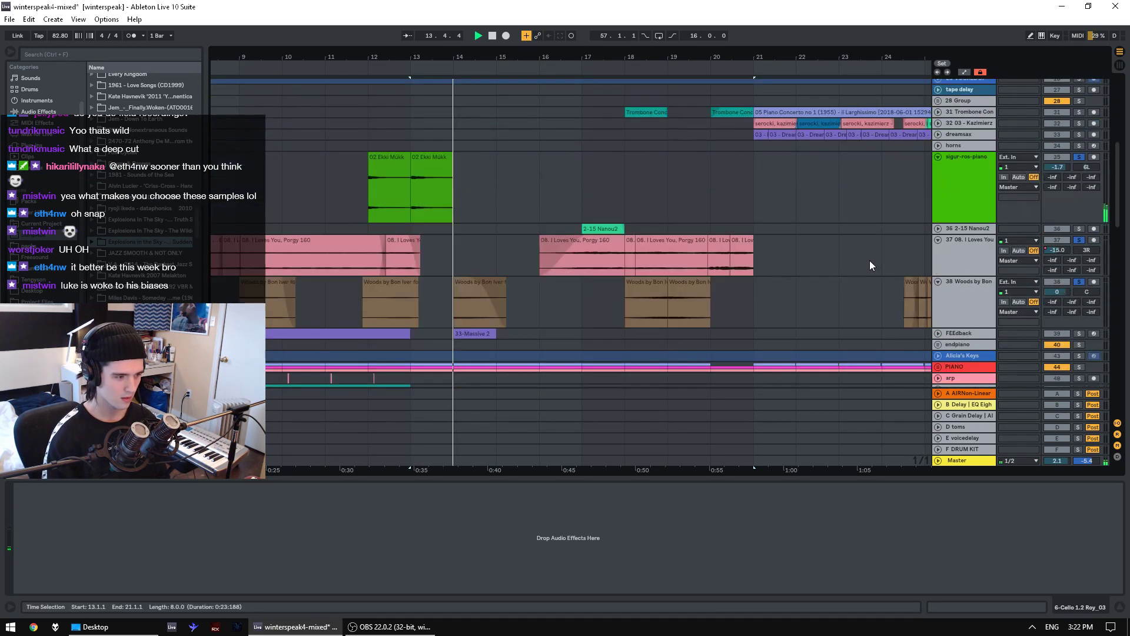
scroll(870, 260, "down", 1)
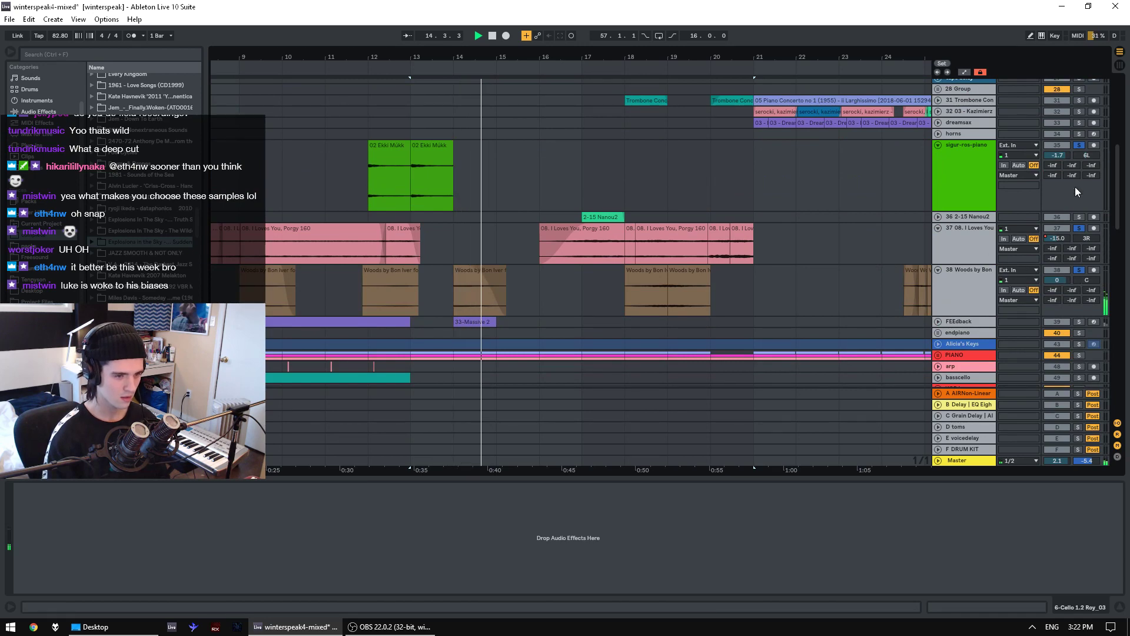
- Add the PIANO group to the soloed layers during playback and continue down to the drum tracks
scroll(1066, 247, "down", 6)
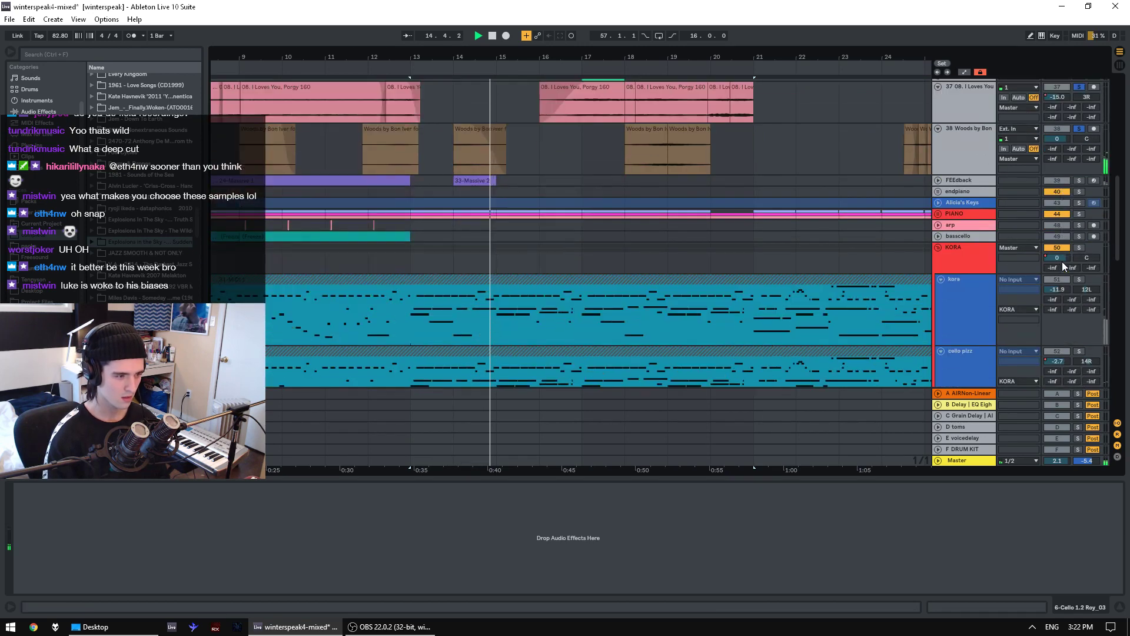
left_click(1085, 213)
scroll(1085, 212, "down", 3)
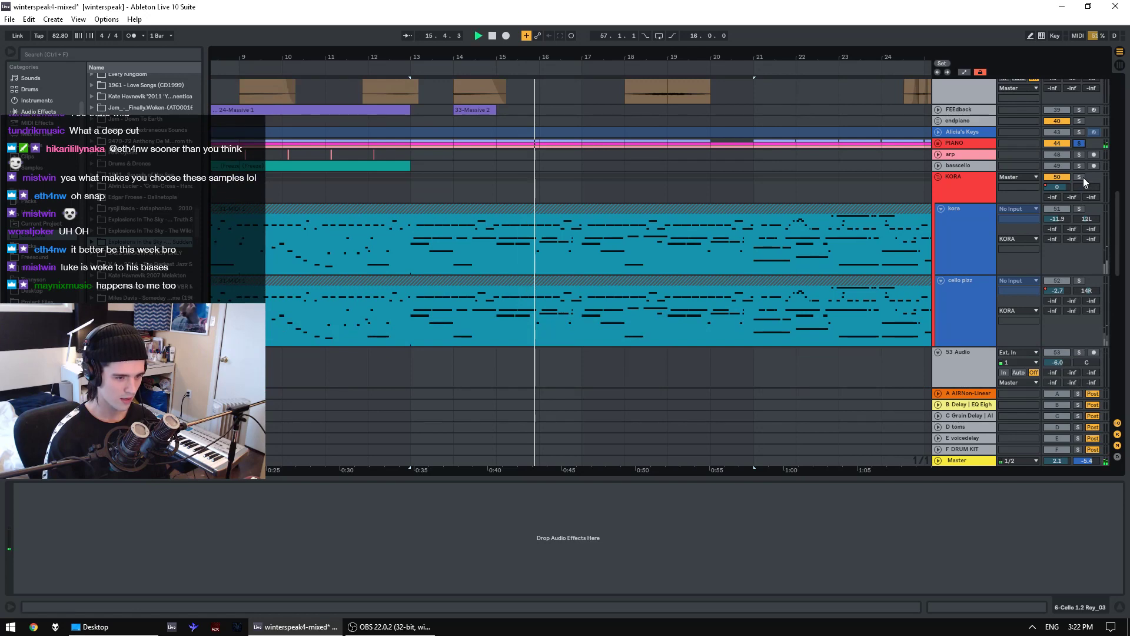
scroll(1081, 179, "down", 13)
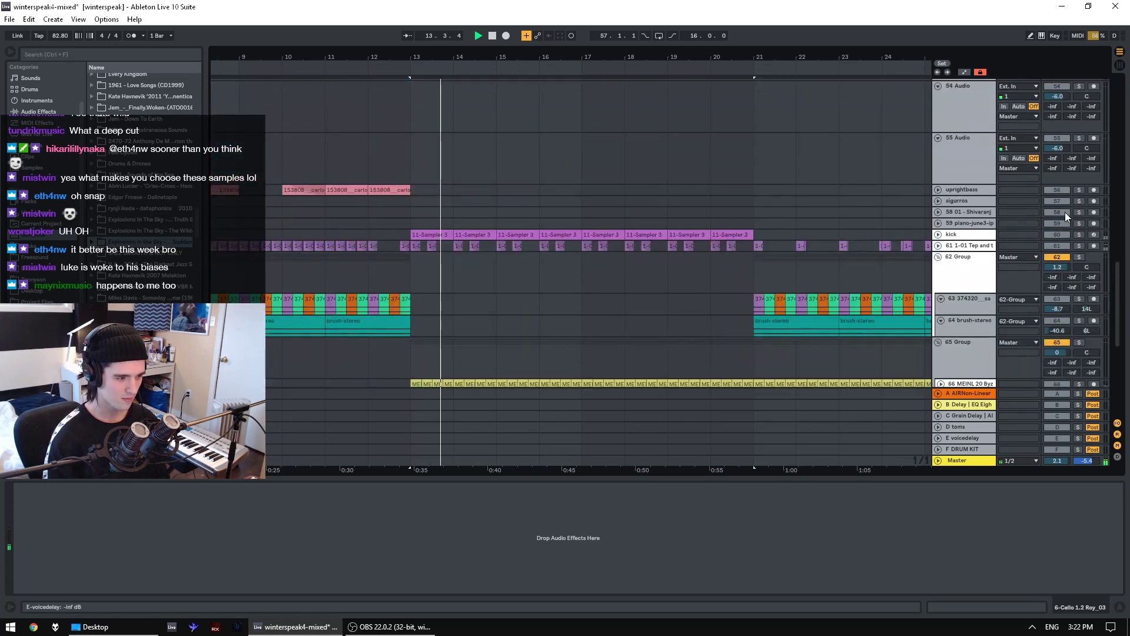
- Solo the kick and 1-01 Tap tracks along with the layers already playing
left_click(1079, 234)
left_click(1078, 246, "ctrl")
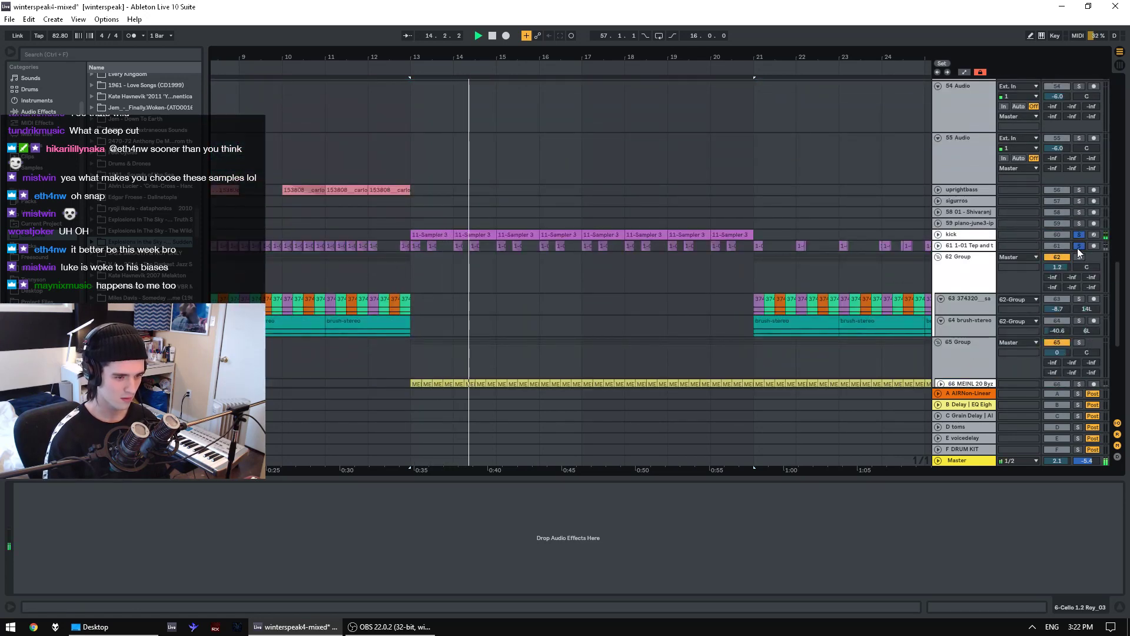
scroll(1043, 249, "down", 6)
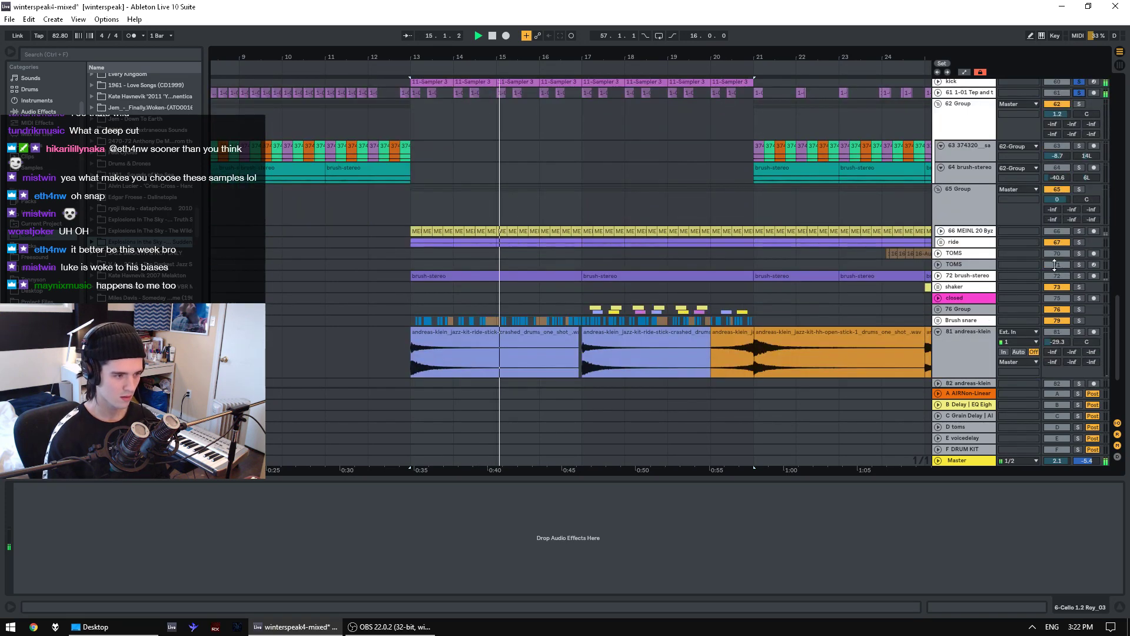
- Solo the bassdrum track and play it from bar 13
key("space")
scroll(854, 294, "down", 3)
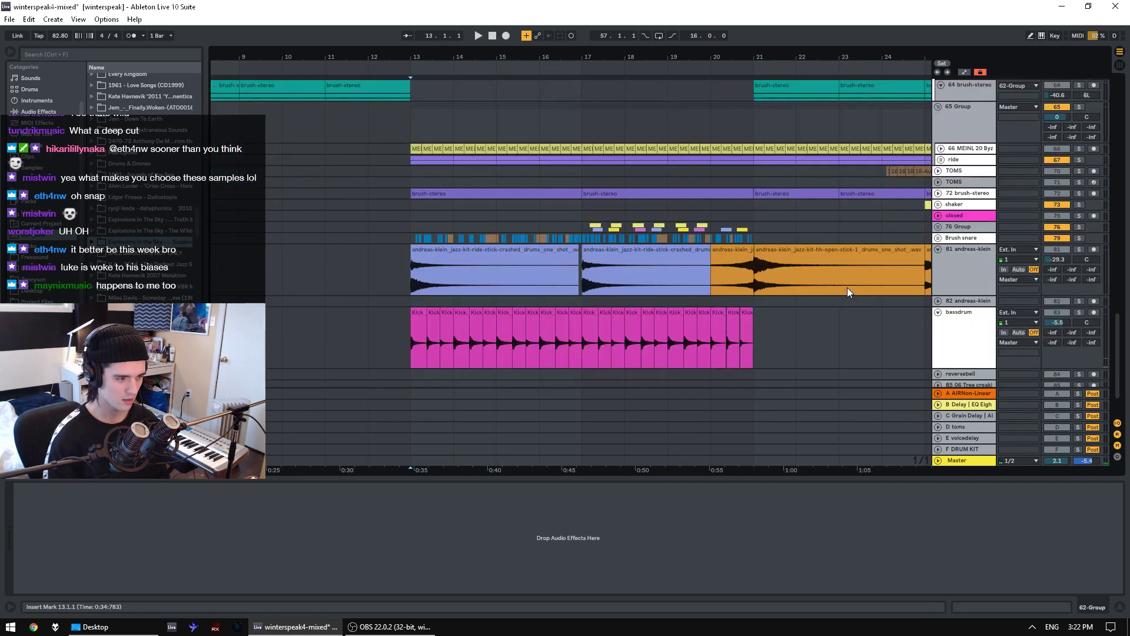
scroll(848, 288, "down", 2)
key("space")
scroll(1083, 252, "up", 2)
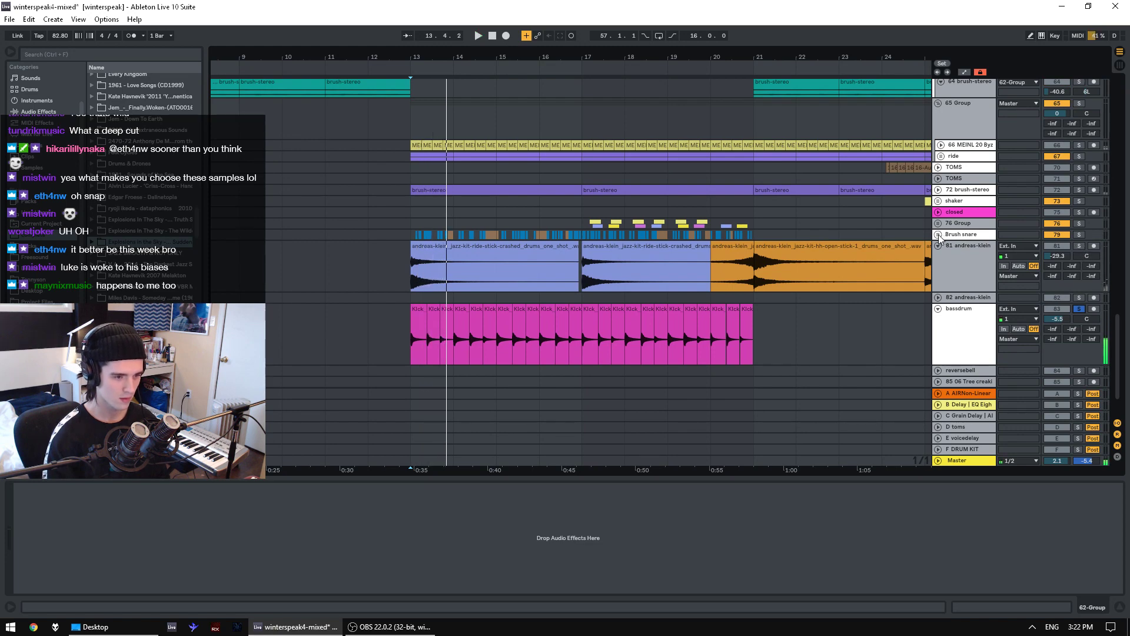
- Unfold and solo the Brush snare group, and play it with the bassdrum in a closer view of bar 13
left_click(939, 235)
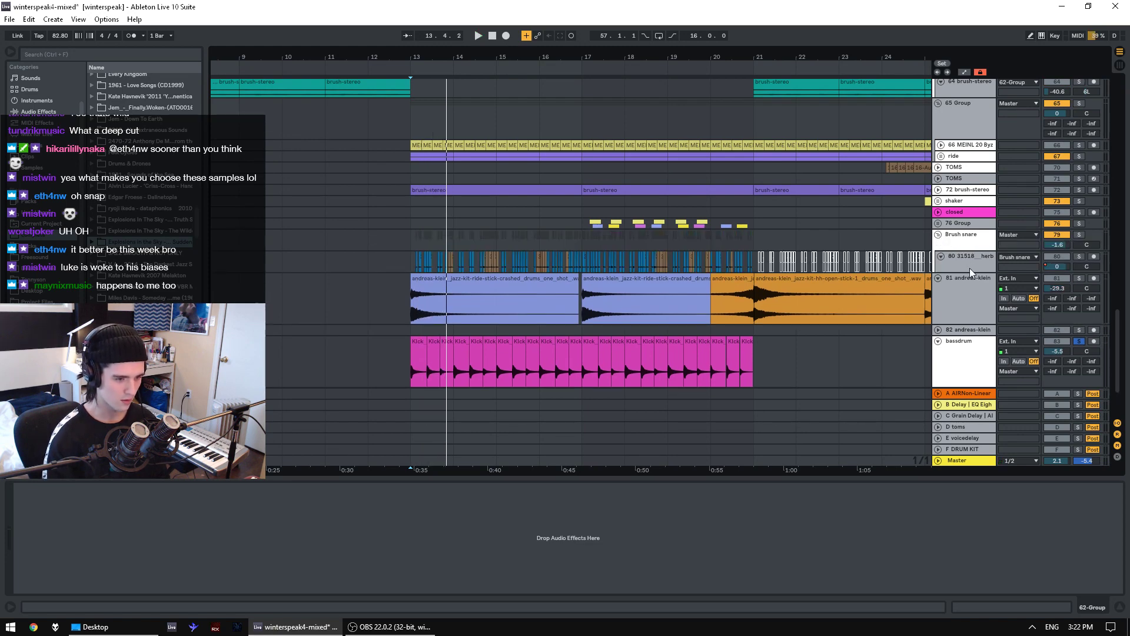
left_click(1082, 235)
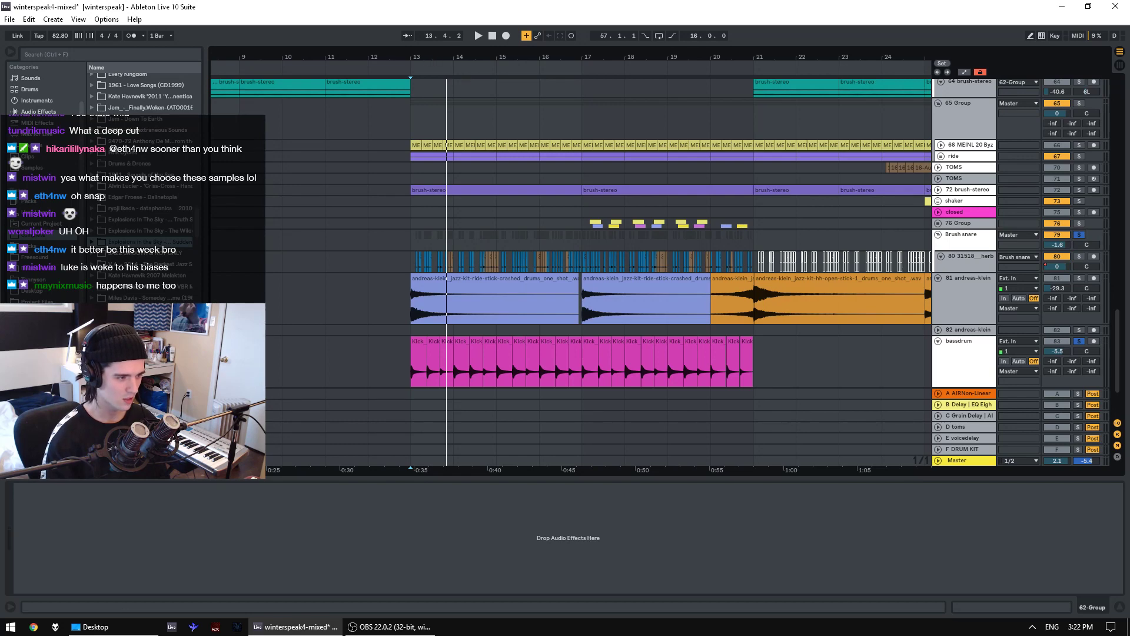
left_click_drag(437, 63, 429, 118)
key("space")
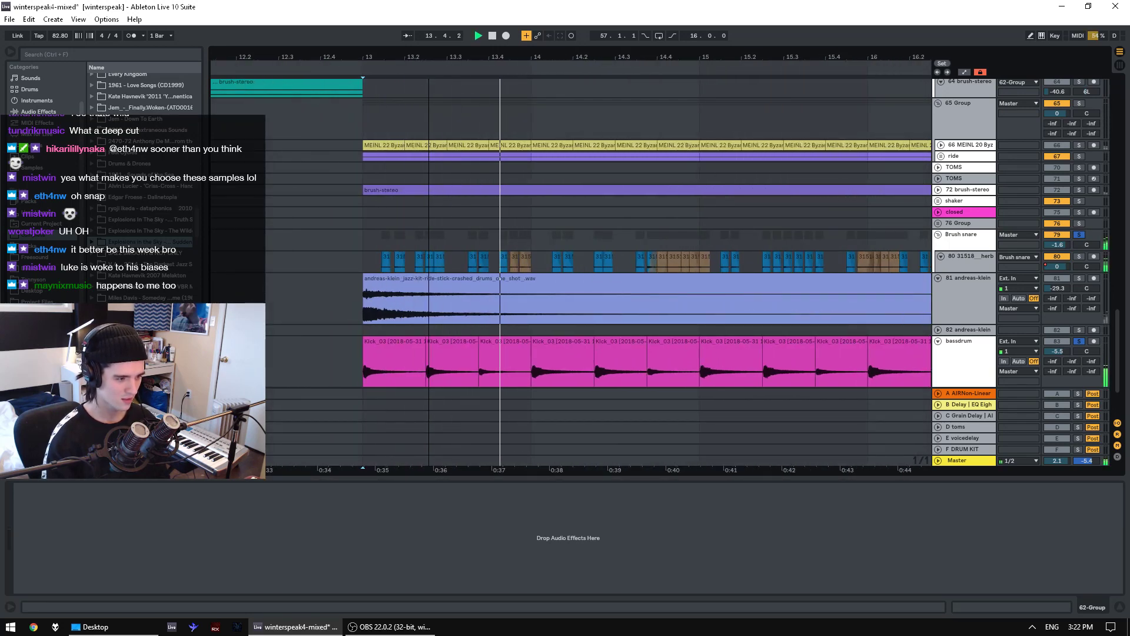
- Toggle the Brush snare group's solo off and on, show its effect chain and replay from bar 13
left_click_drag(709, 55, 577, 50)
key("space")
left_click(1079, 234)
left_click(1078, 234)
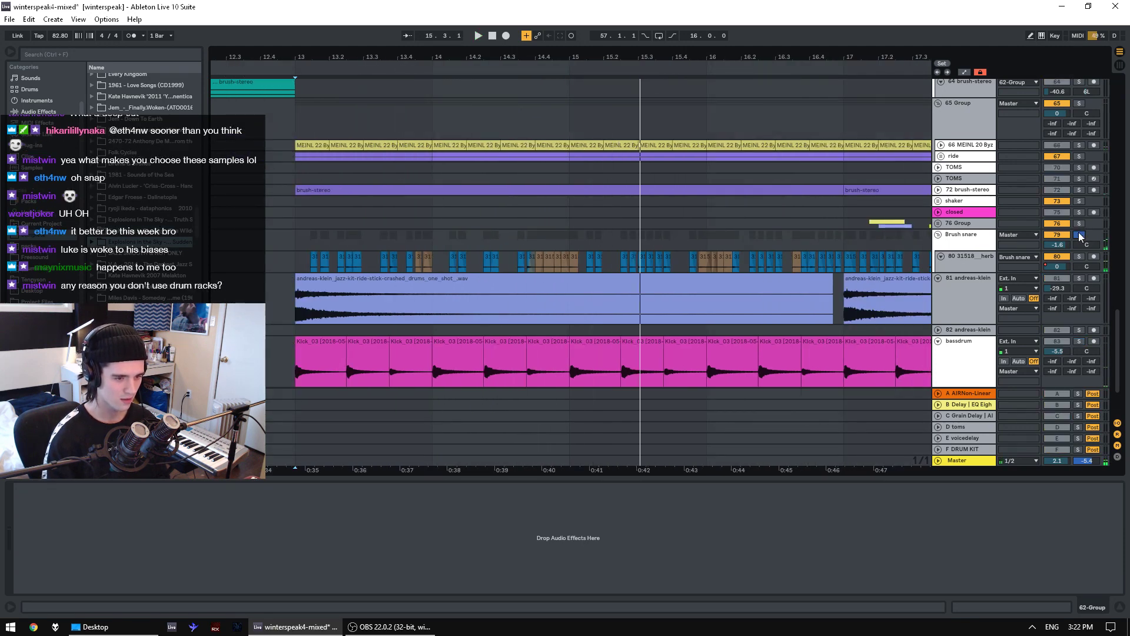
left_click(959, 235)
key("space")
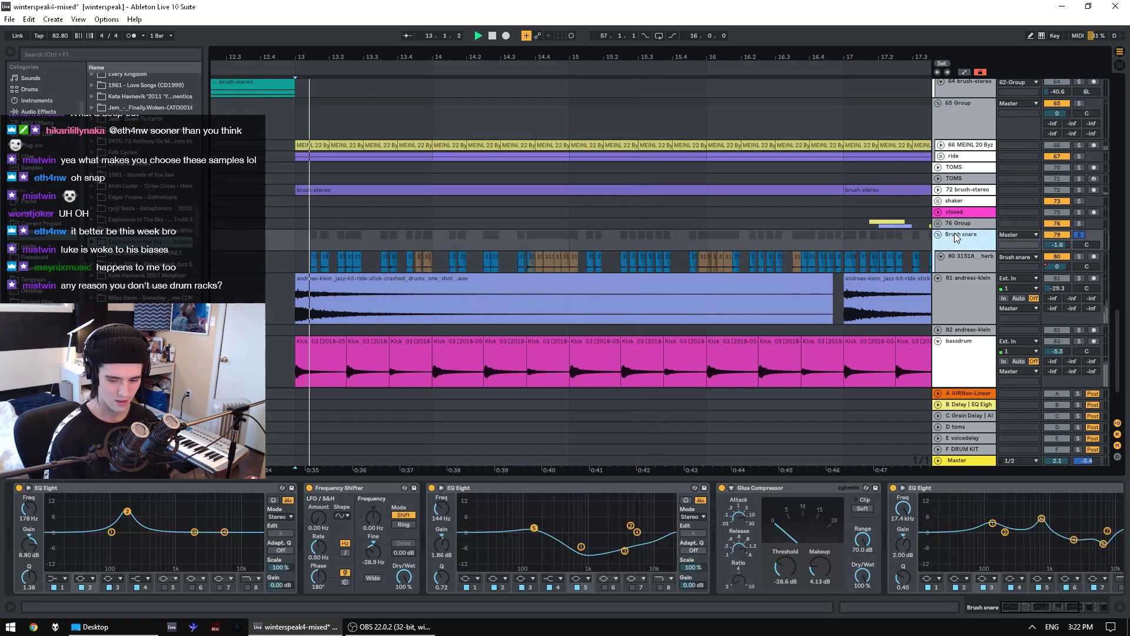
- Solo the 72 brush-stereo track, unfold it and play its clip from bar 13 to bar 17
left_click(1080, 190)
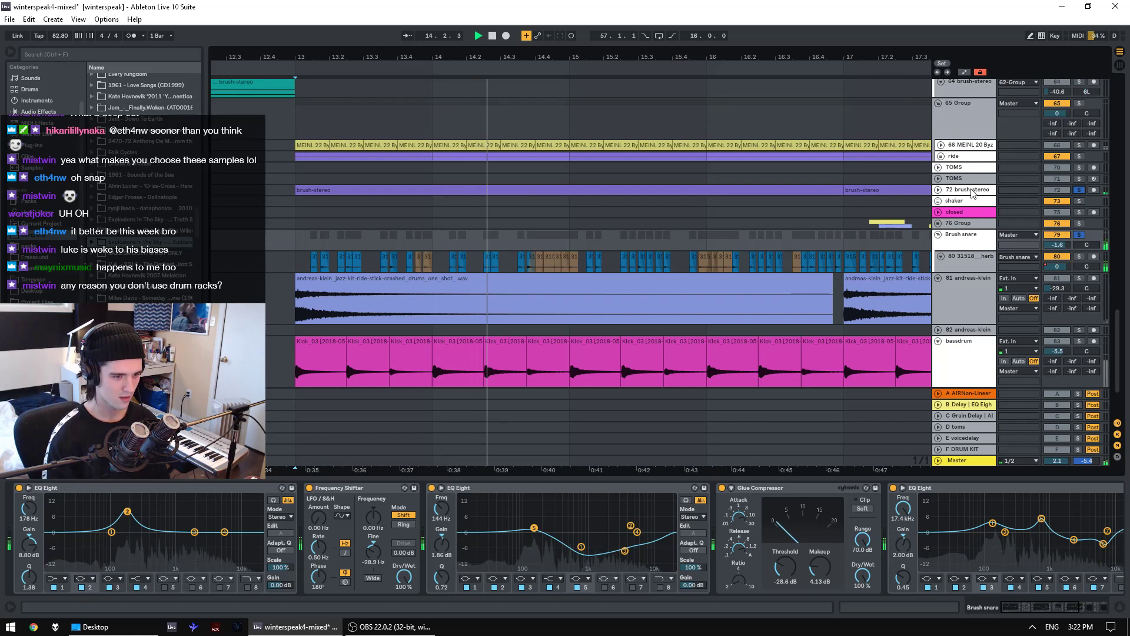
left_click(803, 190)
key("space")
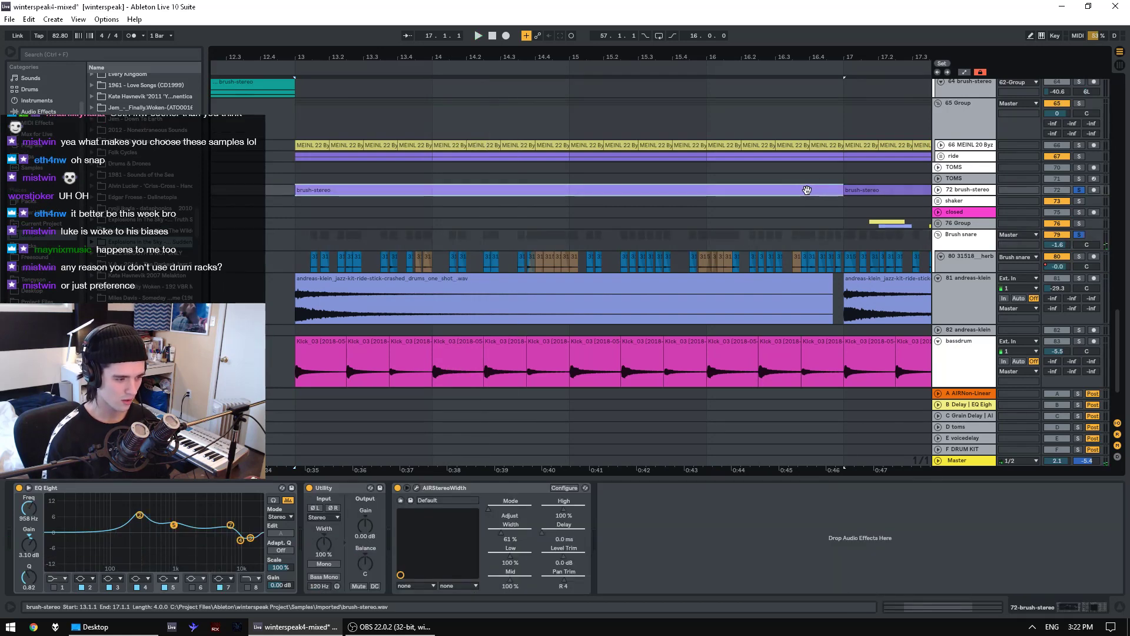
left_click(939, 190)
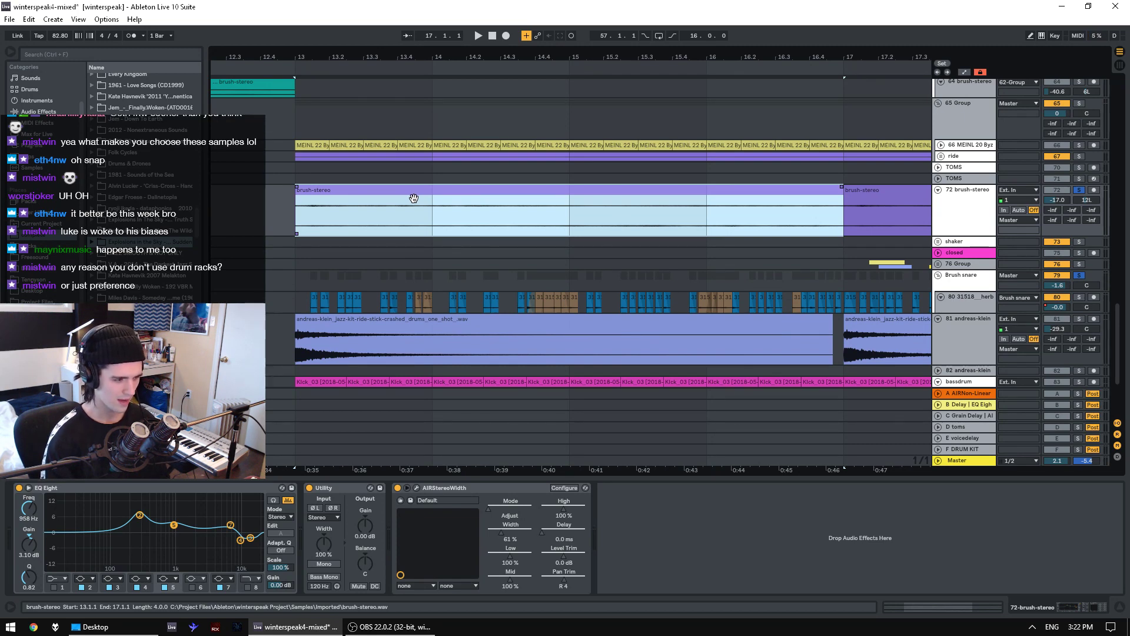
key("space")
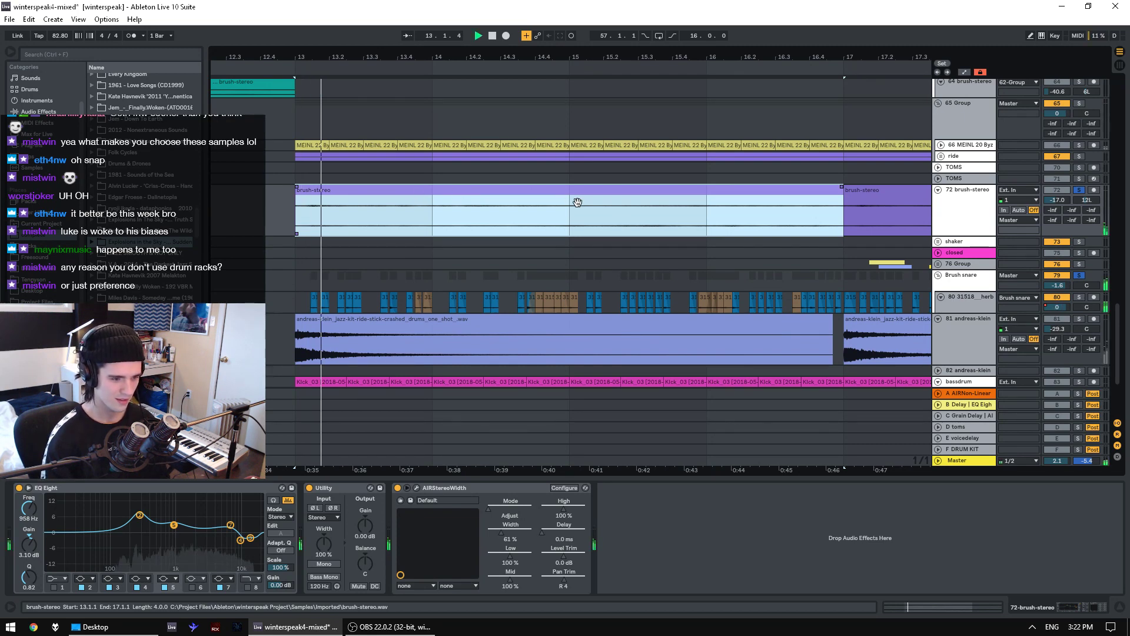
- Add the 66 MEINL track and the ride group to the soloed drums and replay from bar 13
scroll(1081, 299, "down", 3)
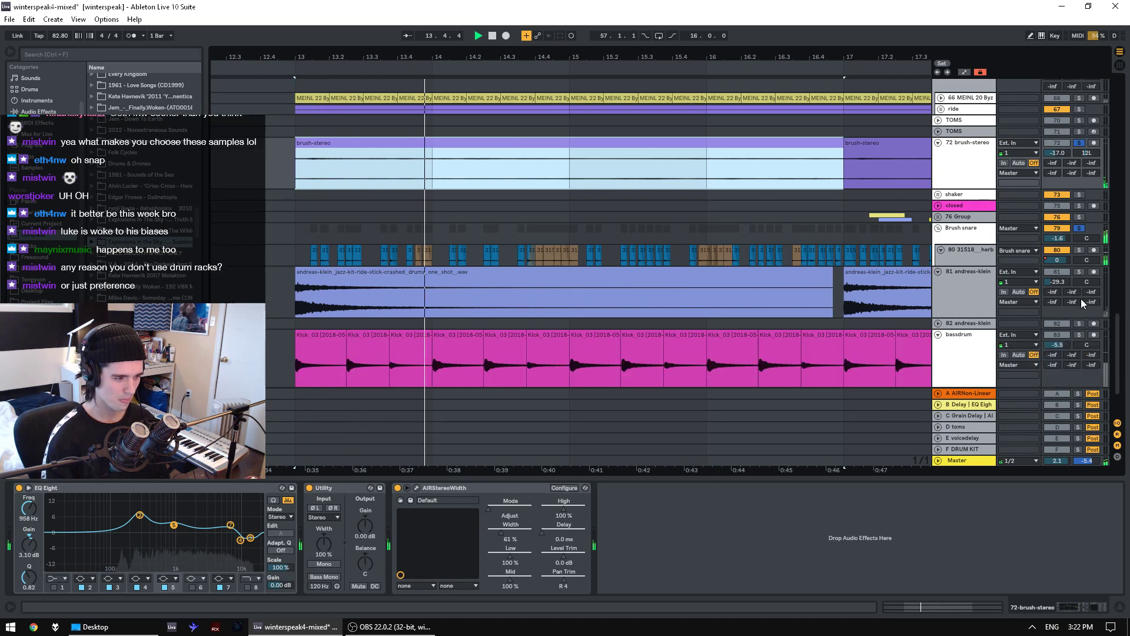
scroll(1079, 296, "up", 6)
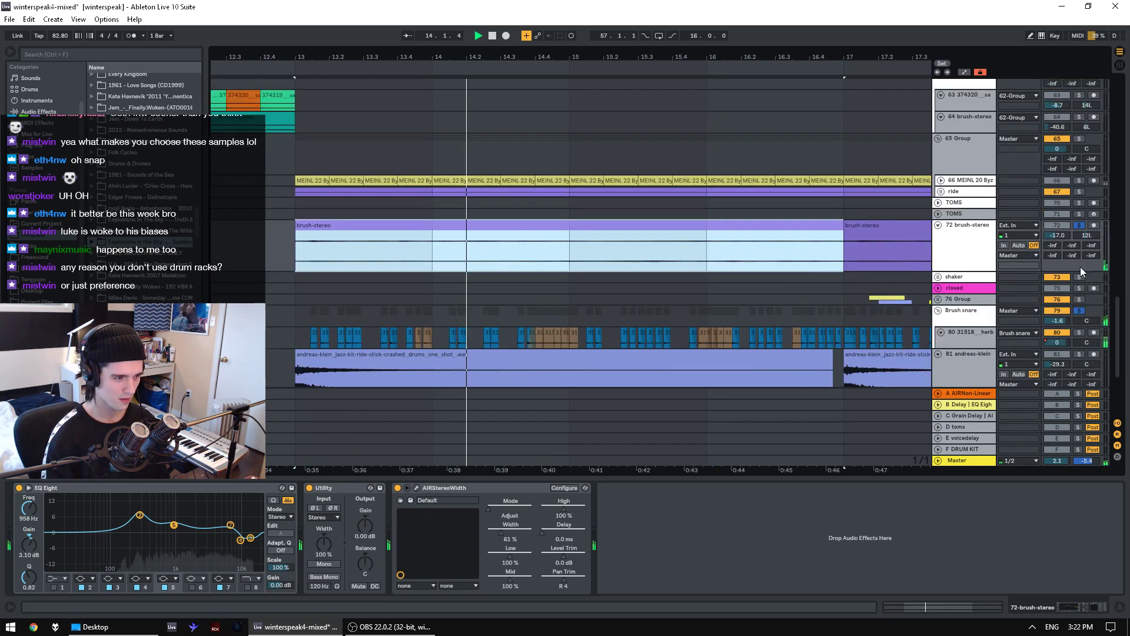
left_click(1080, 182, "ctrl")
left_click(1081, 193, "ctrl")
key("space")
key("space")
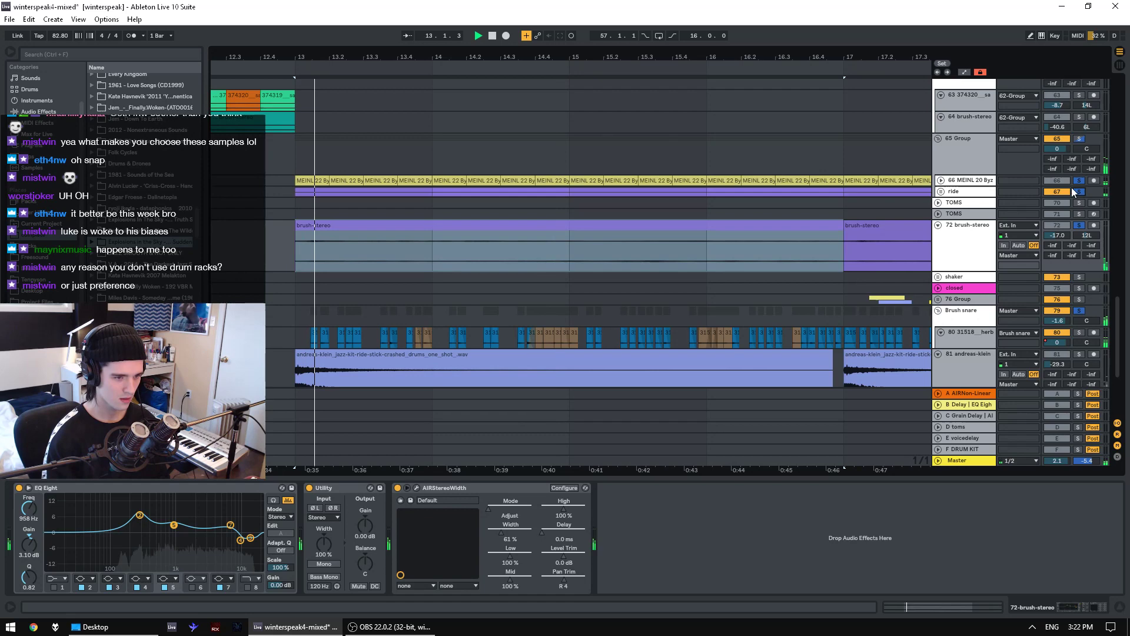
- Unfold and enlarge the 66 MEINL track, and select its clips from bar 13 to bar 15
key("space")
left_click(941, 180)
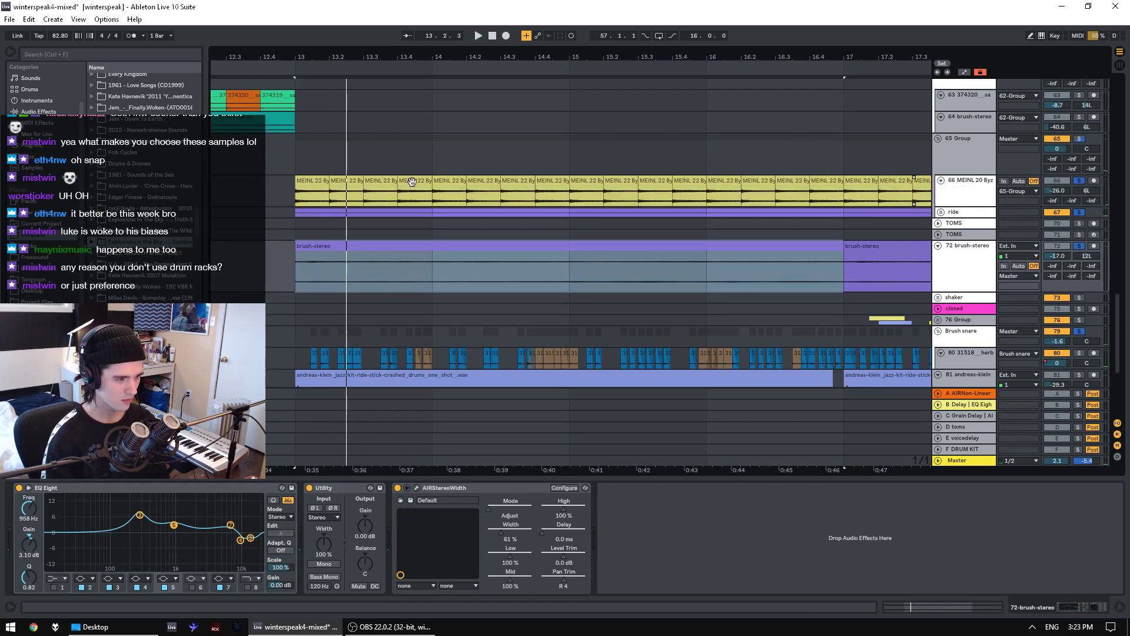
left_click(498, 185)
left_click(551, 184)
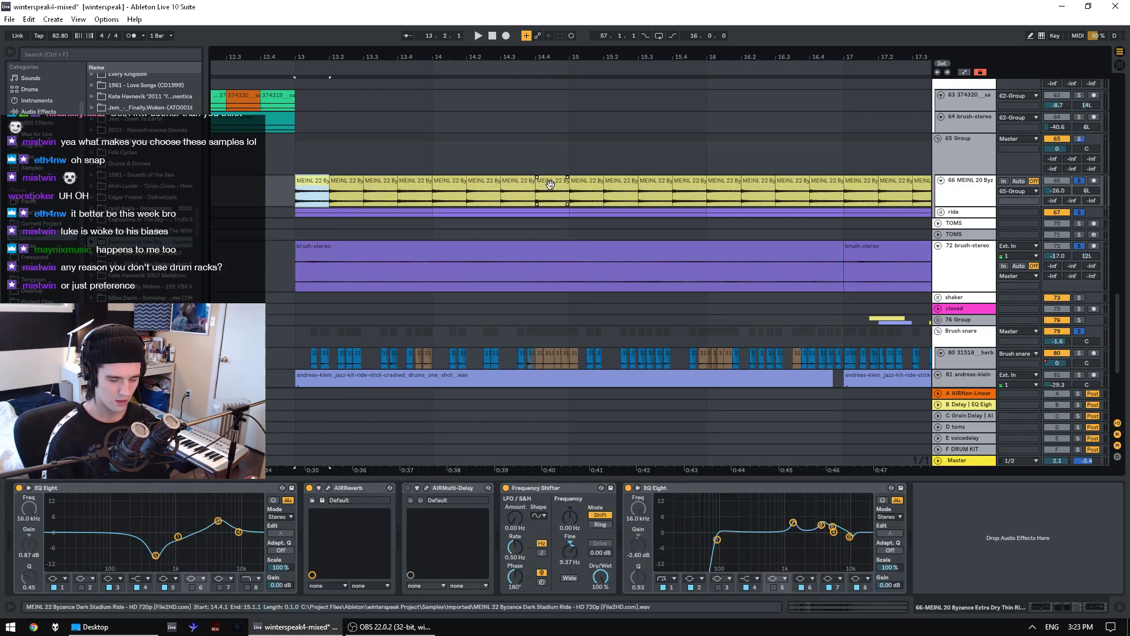
left_click(550, 184, "shift")
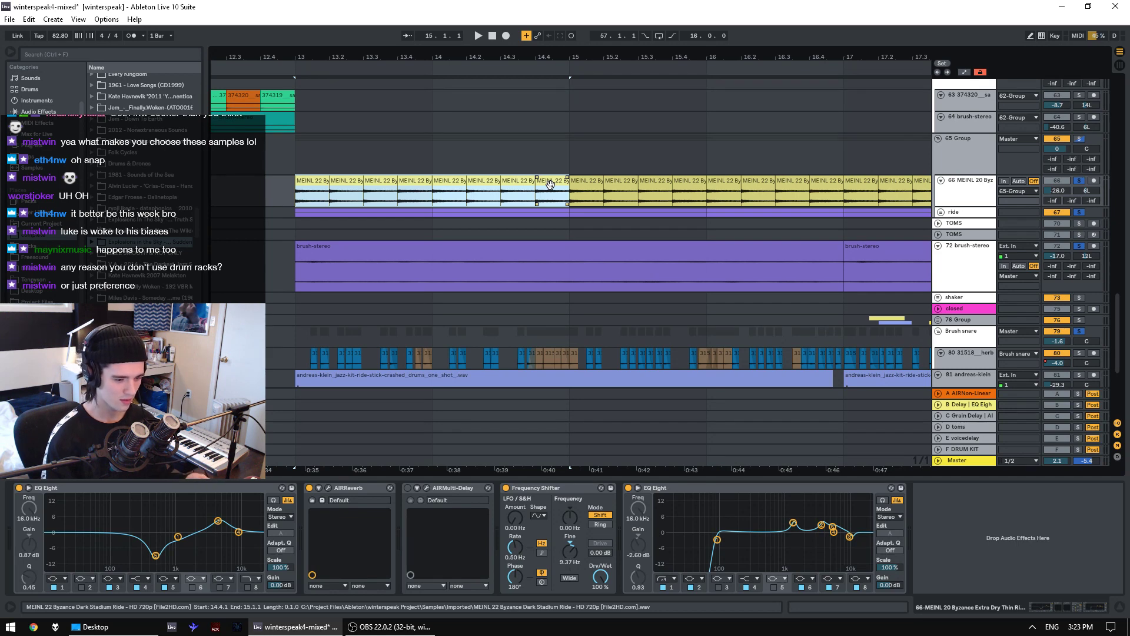
key("Right")
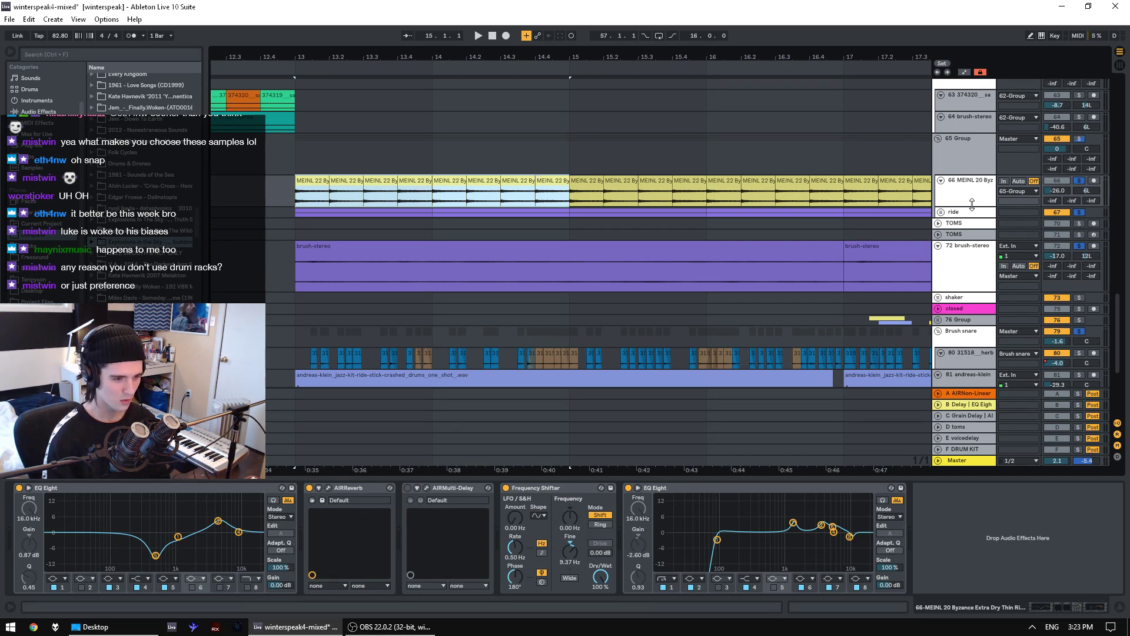
left_click_drag(972, 205, 973, 223)
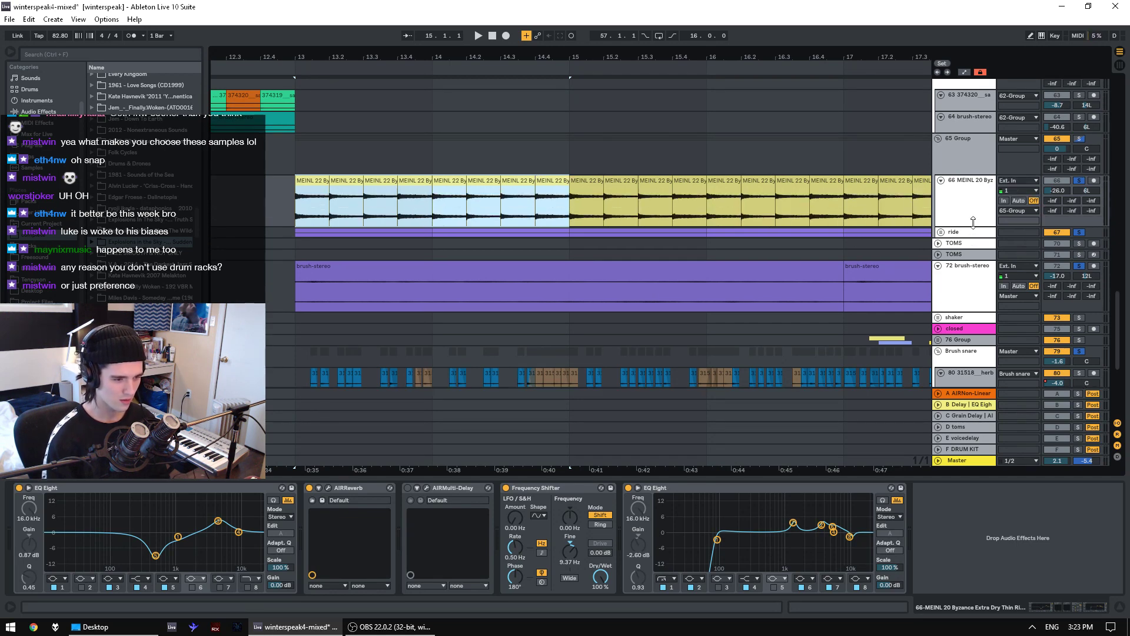
- Select the 66 MEINL clips from bar 13 to bar 14 and play them with the soloed drums
left_click(307, 192)
left_click(412, 192, "shift")
key("space")
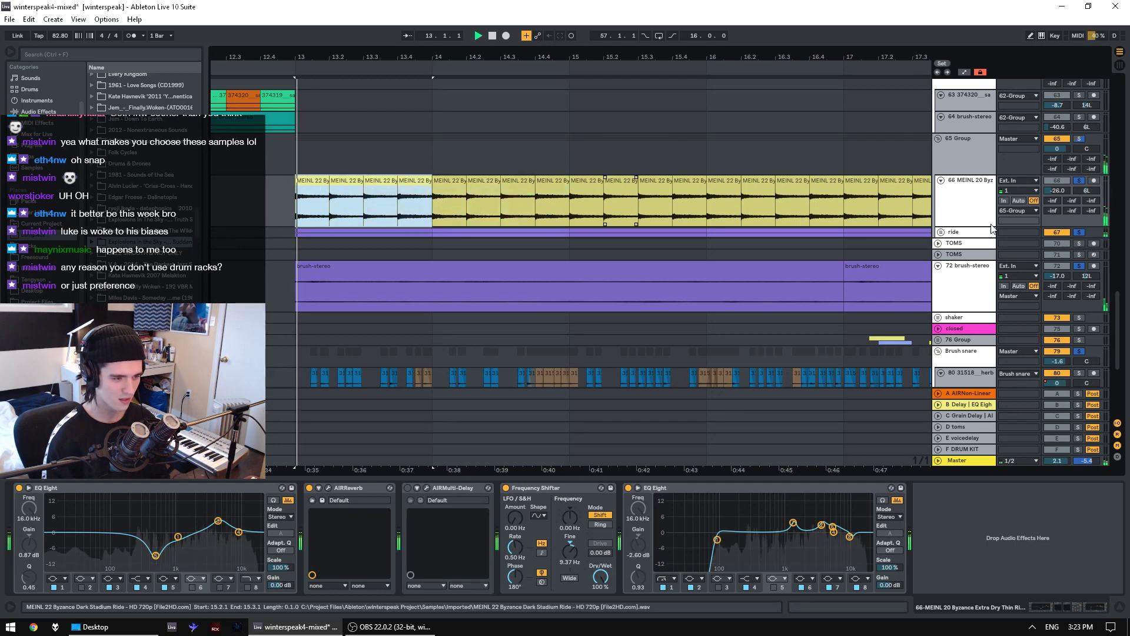
key("space")
- Replay the soloed drums from bar 13 with the kick and 1-01 Tap tracks added, and look over the instrument tracks above
scroll(875, 155, "up", 2)
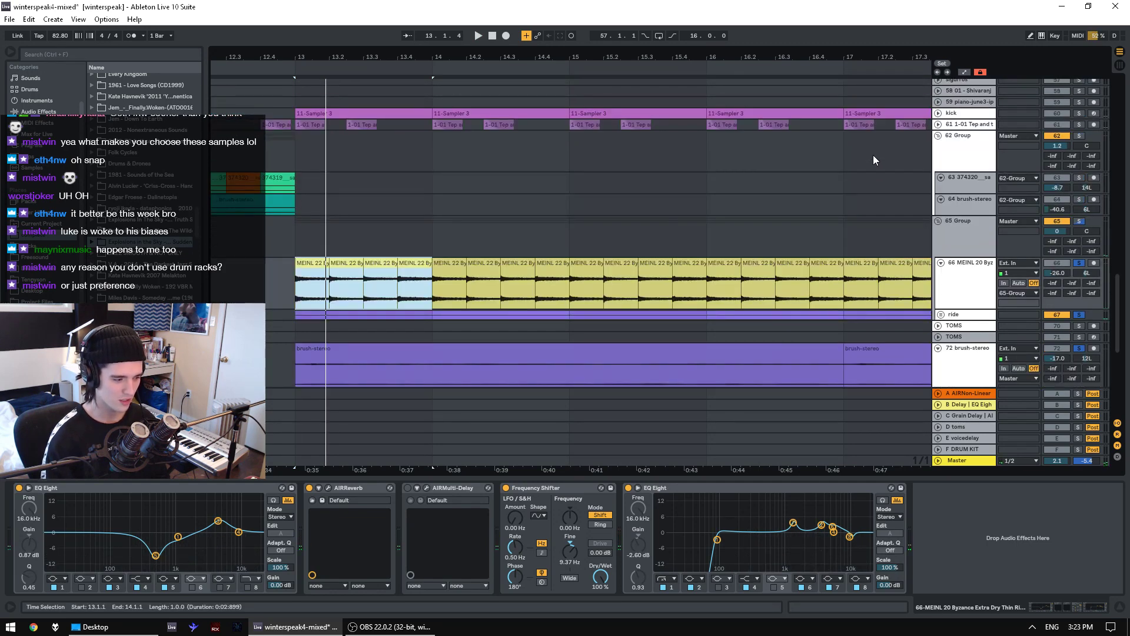
scroll(873, 154, "up", 1)
scroll(873, 158, "up", 1)
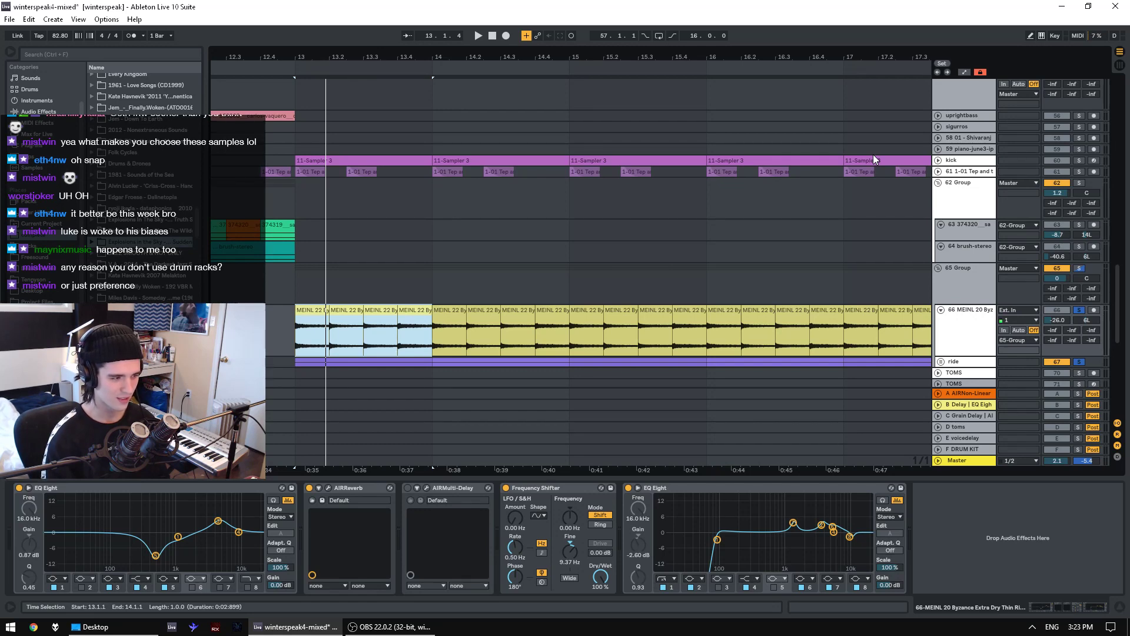
key("space")
left_click(1080, 160)
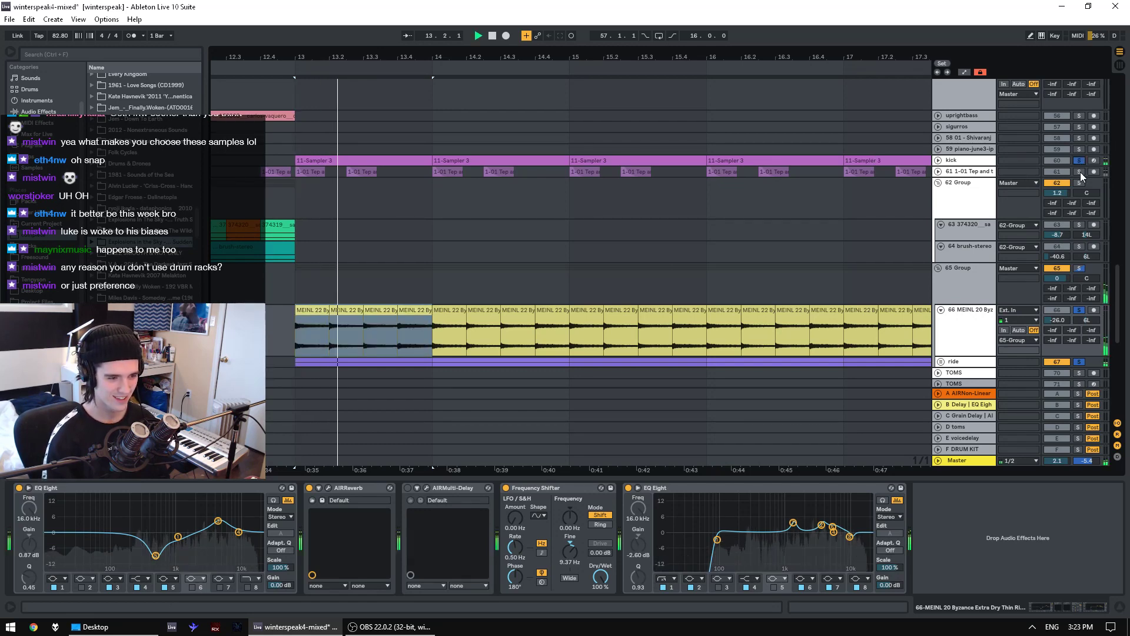
left_click(1080, 171, "ctrl")
scroll(1017, 178, "up", 6)
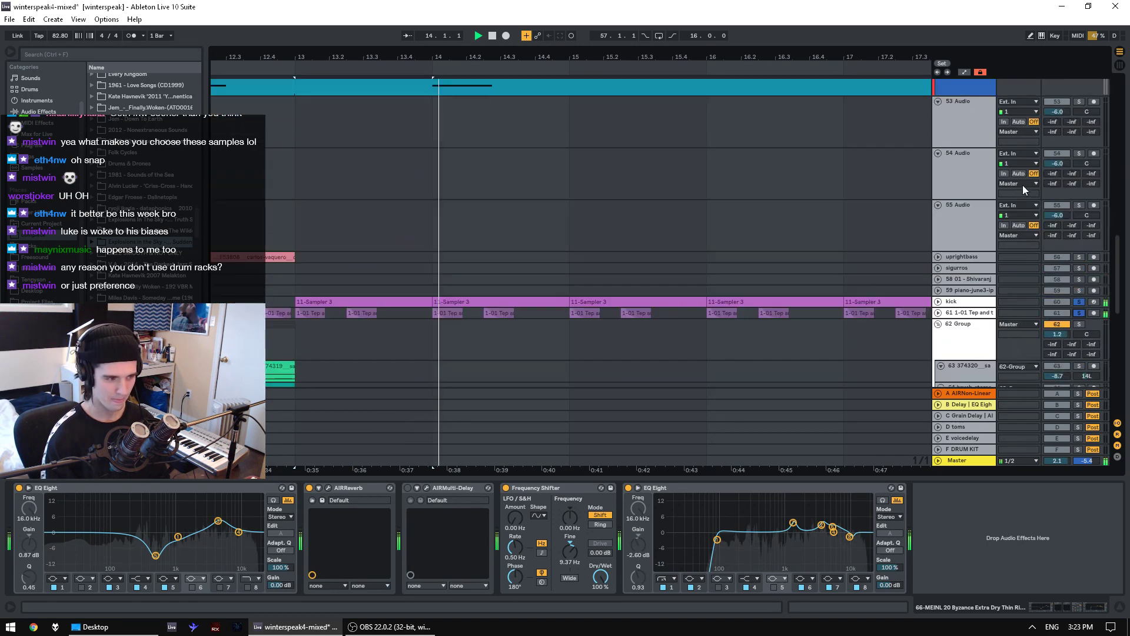
scroll(1025, 185, "up", 10)
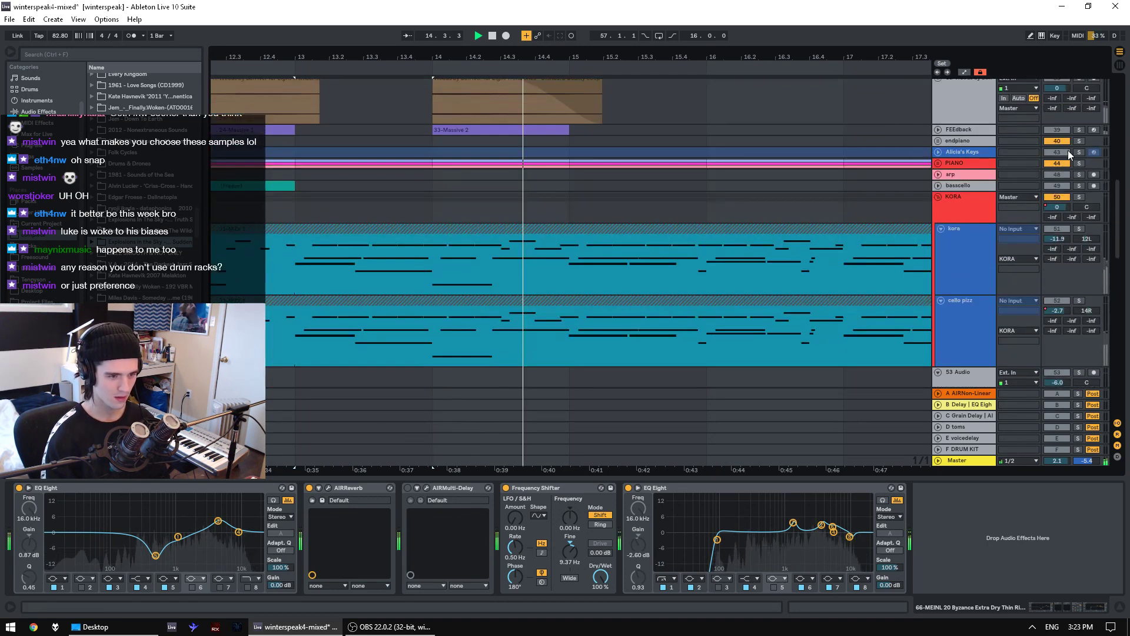
- Solo only the ride group, unfold it and play bars 13 to 15 on both of its tracks
left_click_drag(1117, 206, 1107, 310)
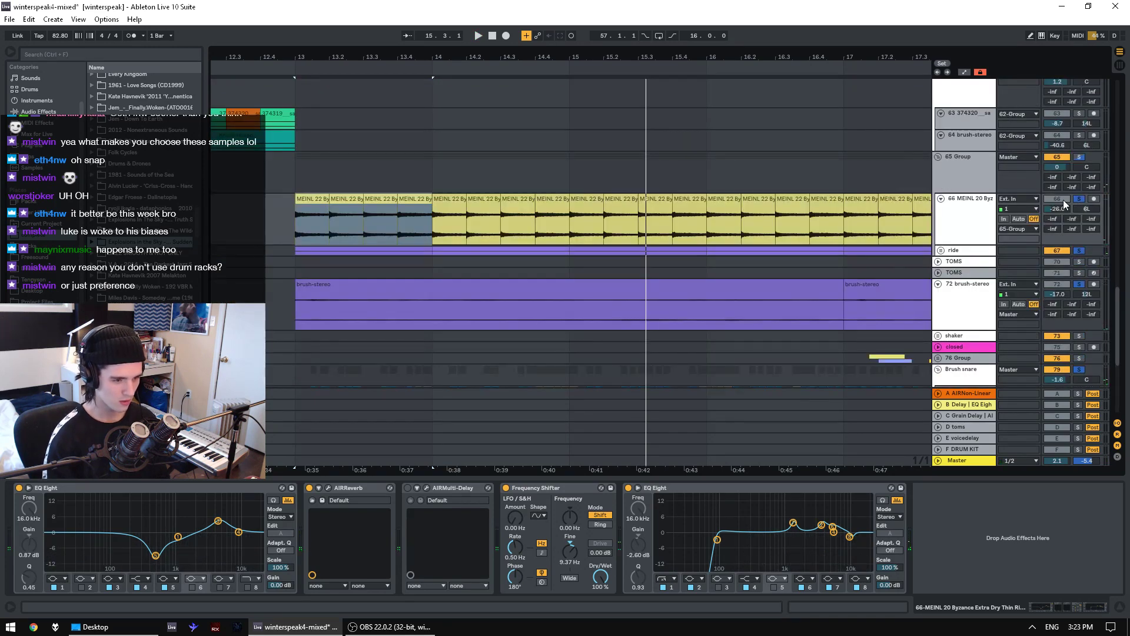
left_click(1081, 252)
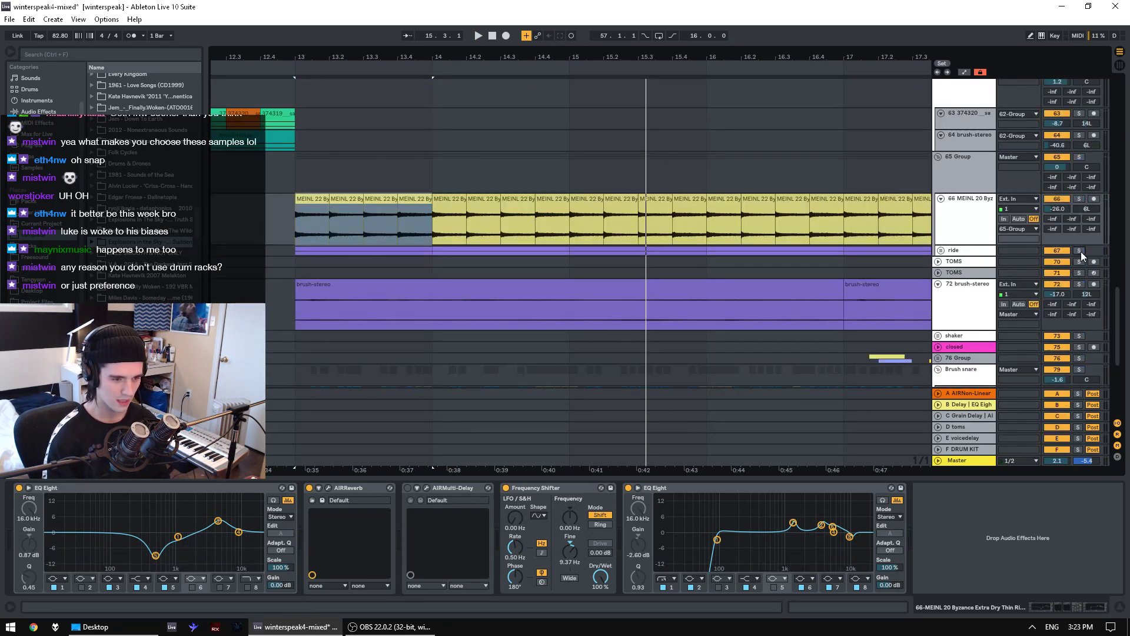
left_click(1081, 252)
key("space")
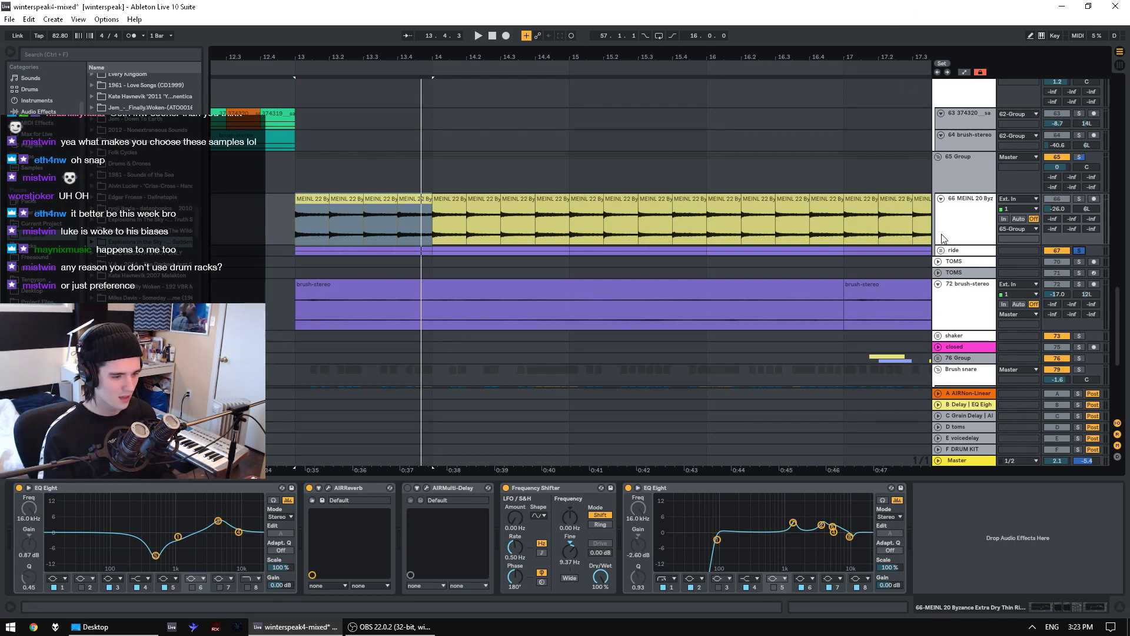
left_click(941, 250)
left_click_drag(351, 283, 530, 321)
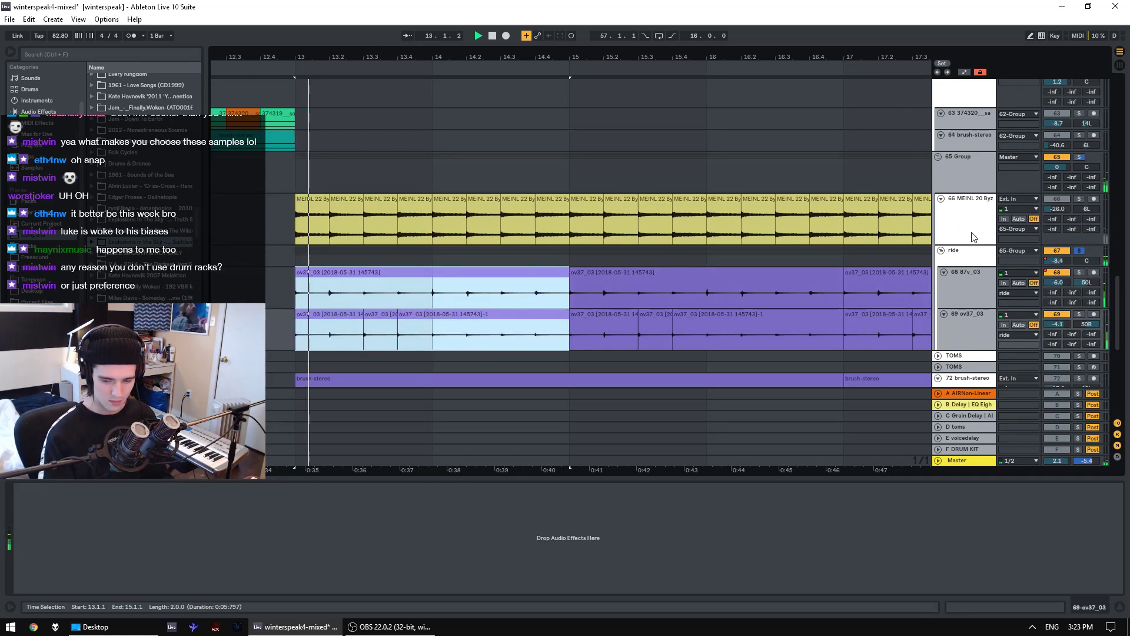
- Solo the MEINL 20 track alongside the ride group and restart playback from bar 13
key("space")
left_click(1079, 199)
scroll(807, 199, "up", 5)
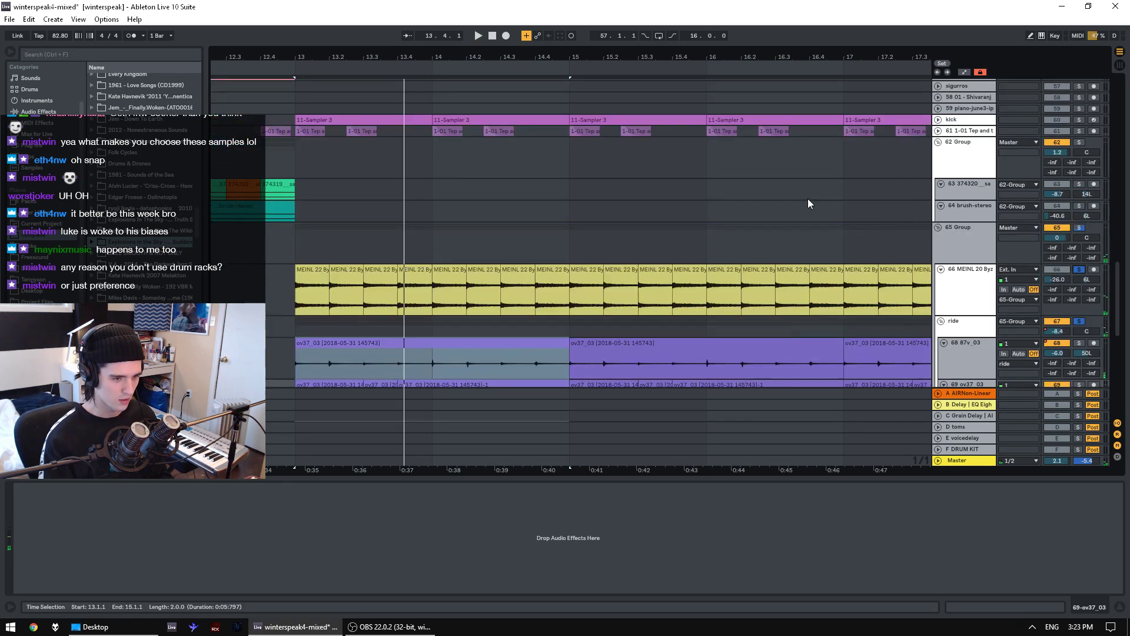
key("space")
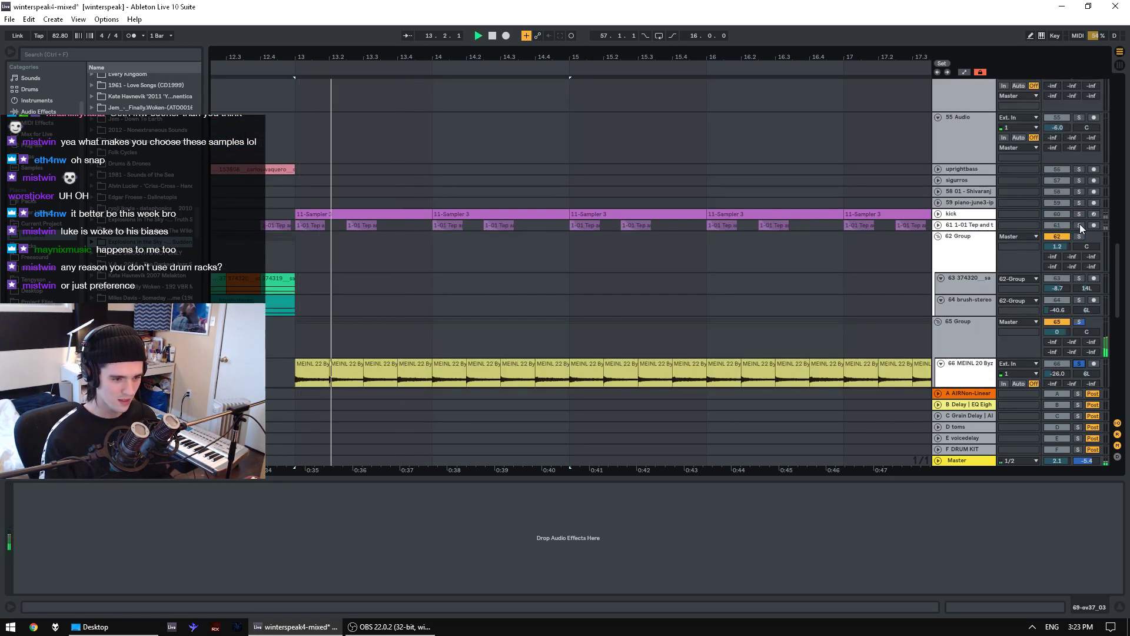
- Add the 1-01 Tap, bassdrum, andreas-klein (81) and Brush snare tracks to the soloed drum playback
left_click(1079, 225, "ctrl")
scroll(1073, 277, "down", 10)
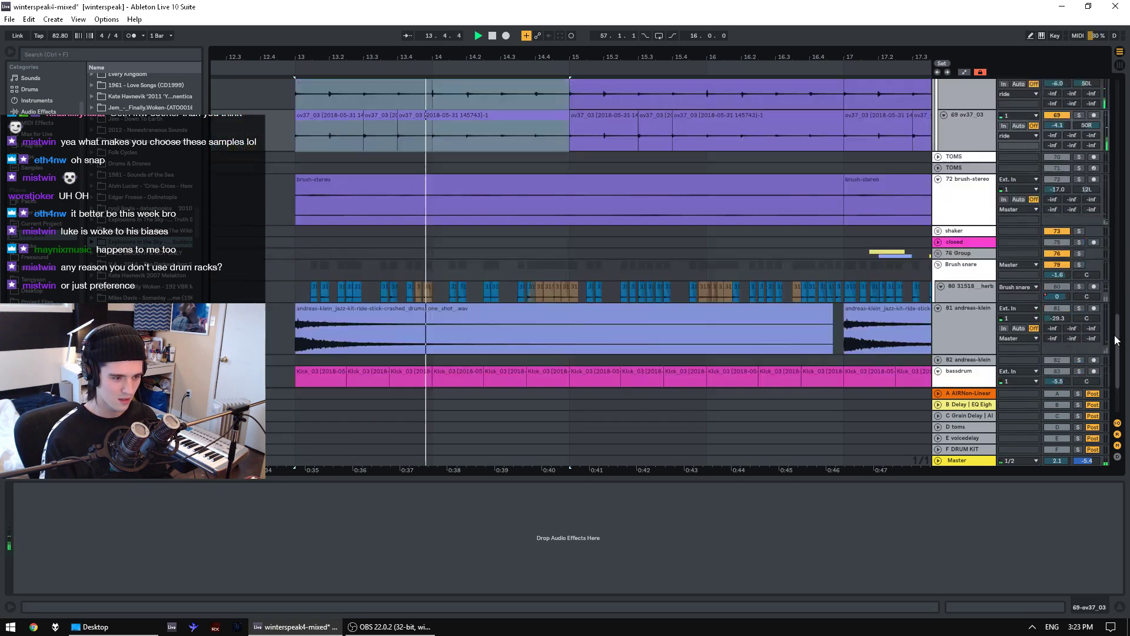
left_click(1078, 341)
scroll(1074, 335, "down", 3)
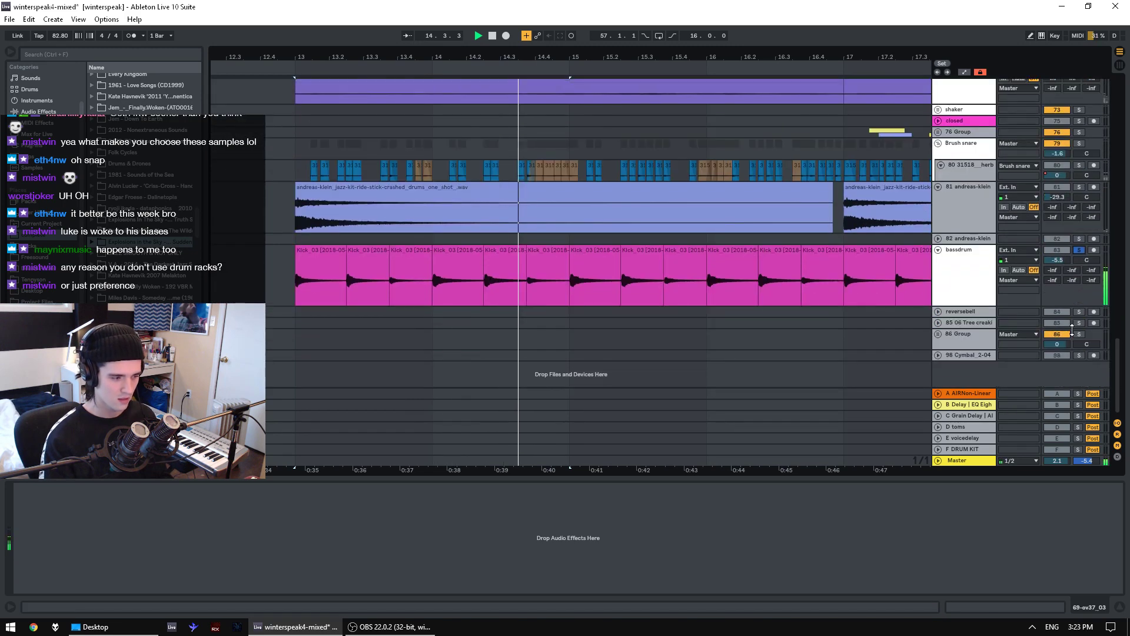
left_click(1079, 188)
left_click(1079, 143)
scroll(1078, 153, "up", 5)
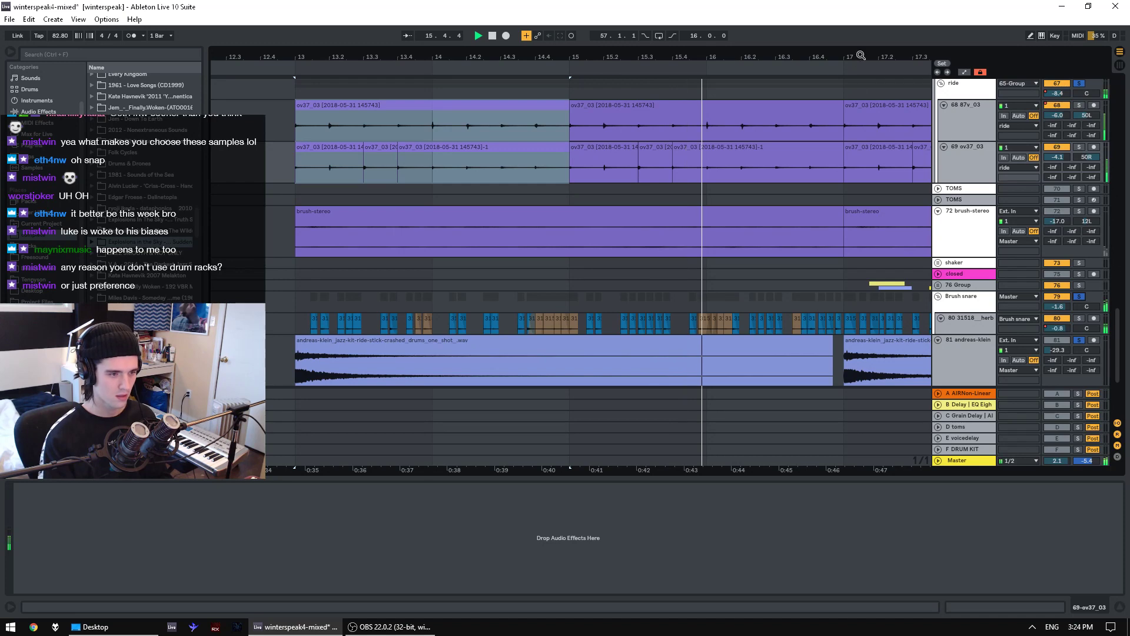
- Restart playback from bar 17 at the ride-stick clip on the andreas-klein track and clear all track solos
left_click_drag(861, 55, 716, 41)
key("minus")
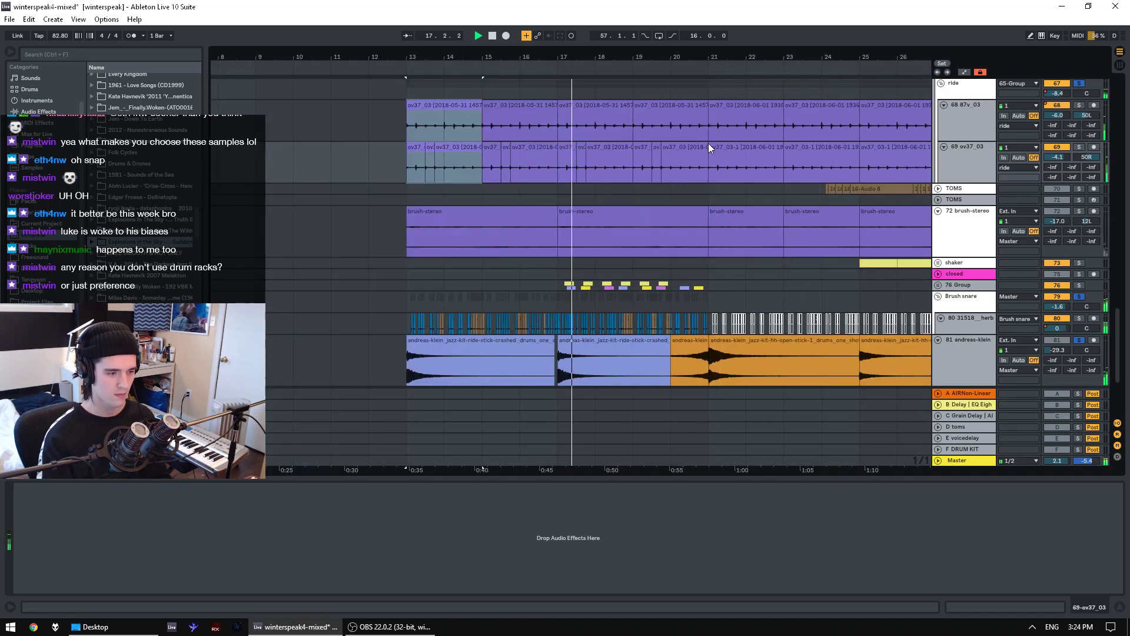
left_click(584, 342)
key("space")
left_click(1082, 341)
left_click(1083, 342)
key("space")
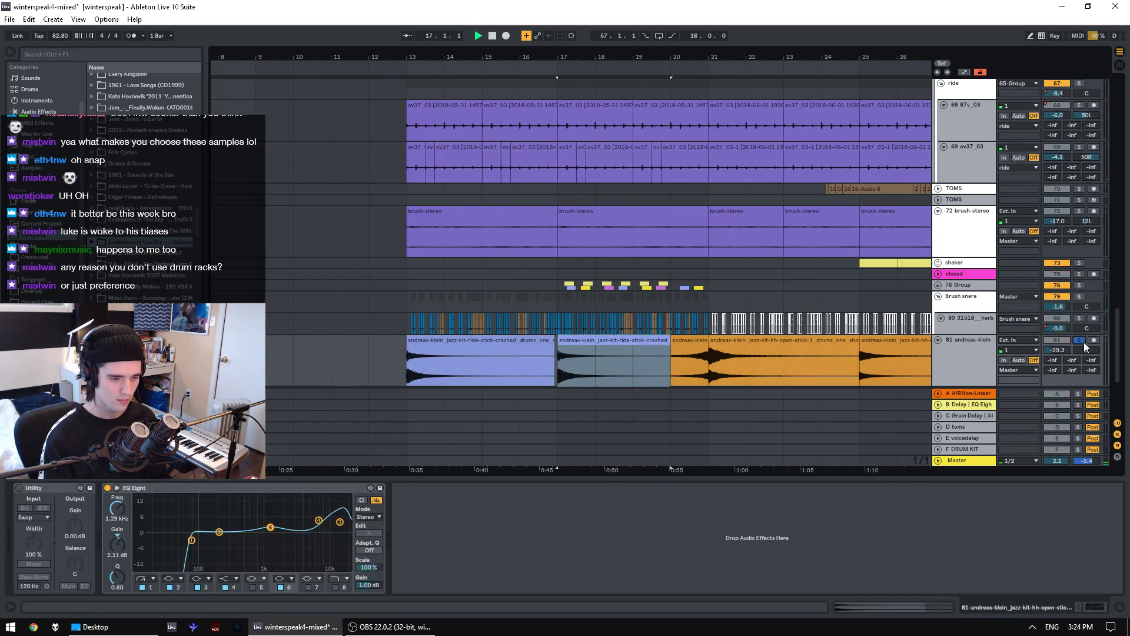
left_click(1080, 340)
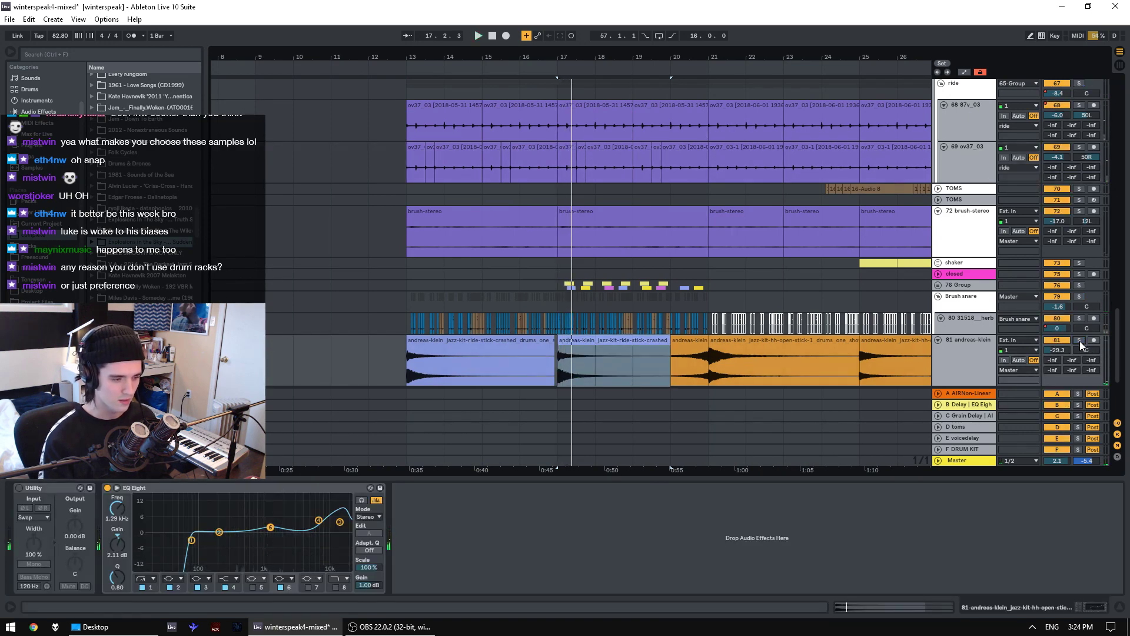
- Play the full mix from bar 17 and examine the arrangement's tracks from the bassdrum up to STRUCTURE
scroll(1095, 340, "down", 1)
key("space")
scroll(1118, 348, "down", 2)
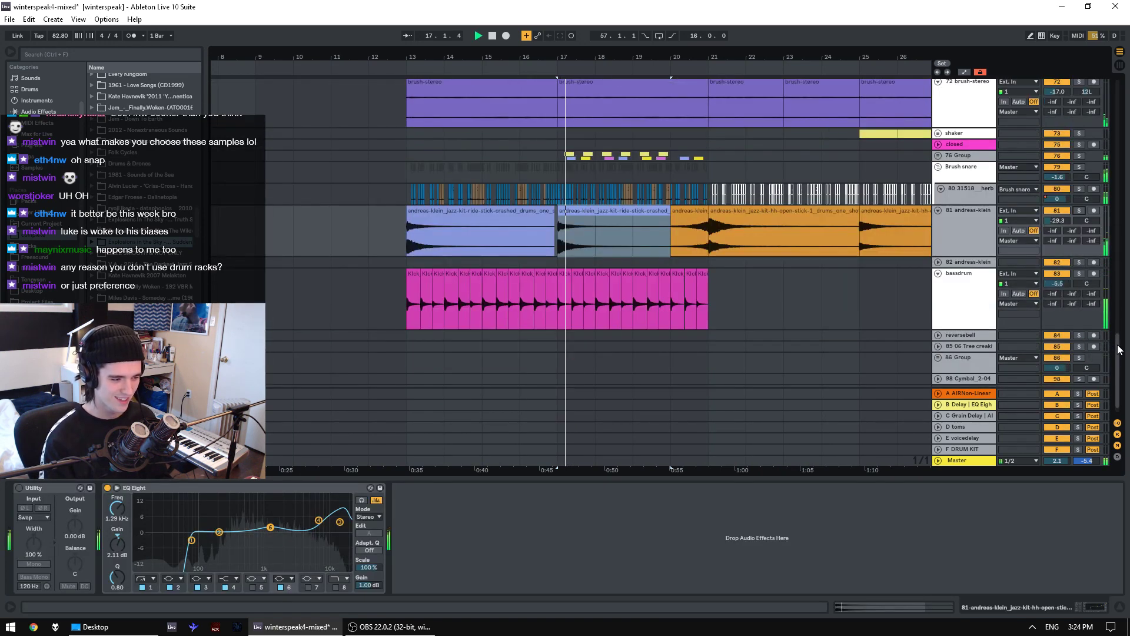
scroll(1113, 268, "up", 15)
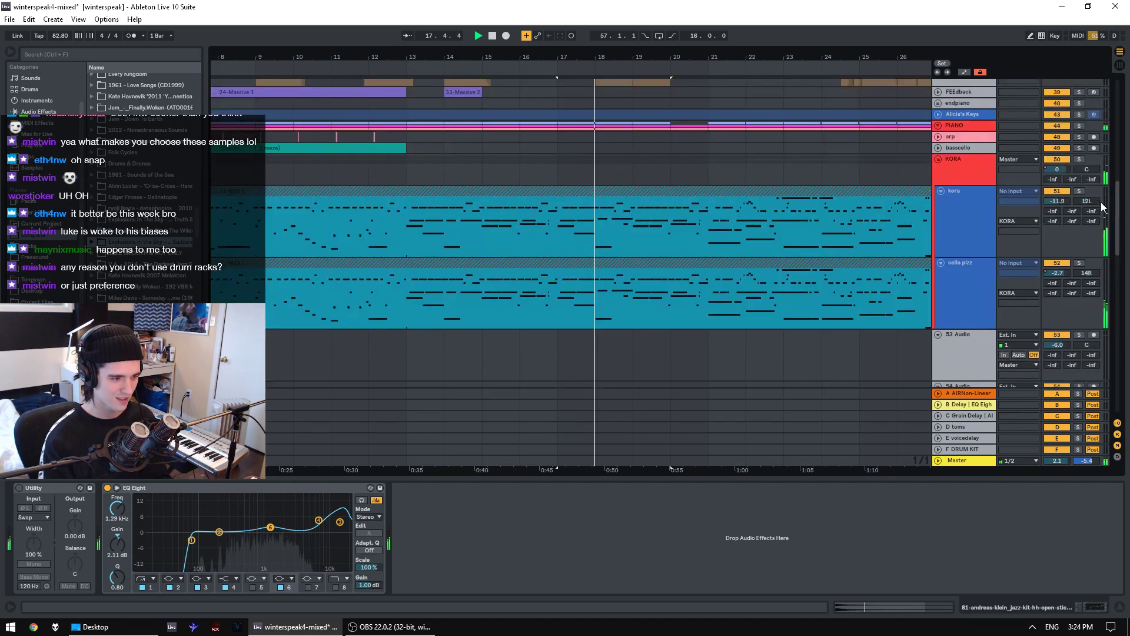
scroll(1093, 171, "down", 4)
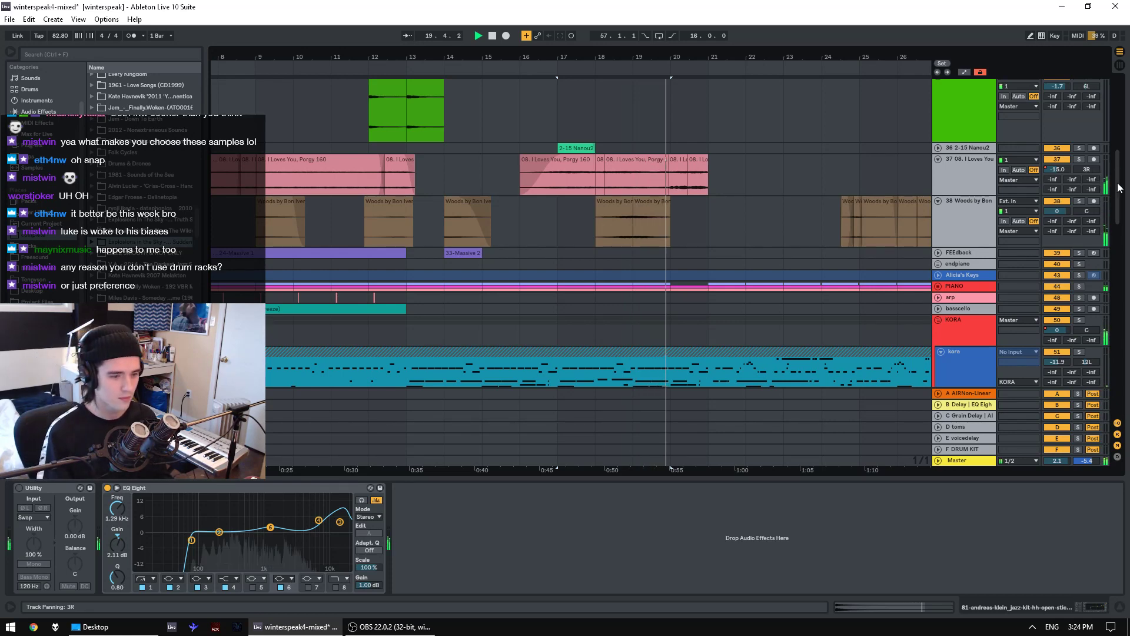
scroll(1110, 117, "up", 10)
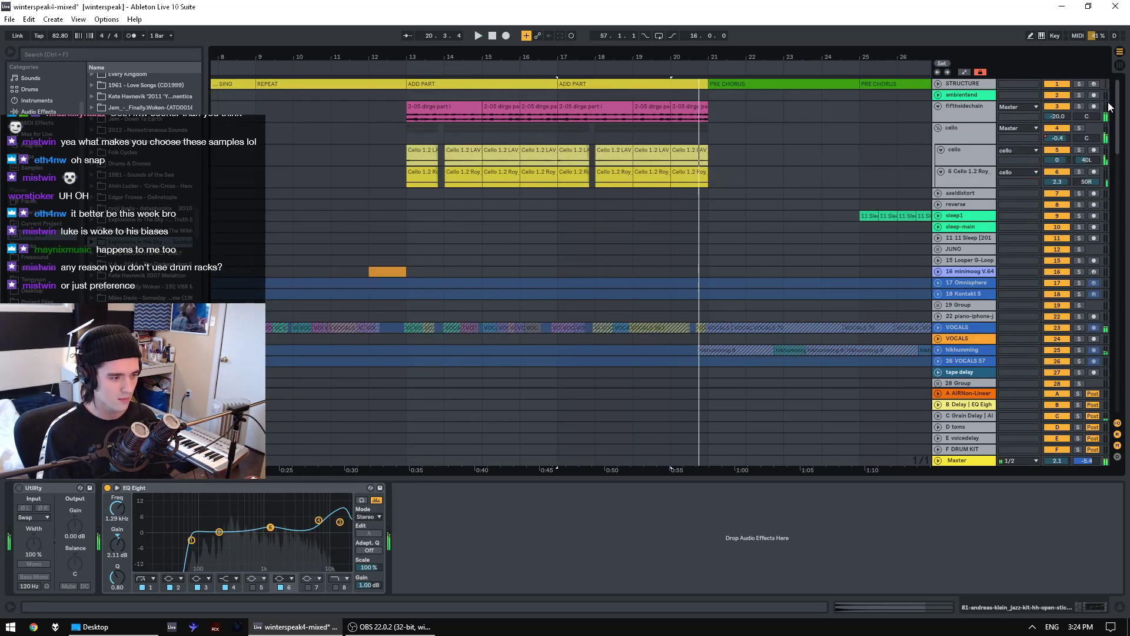
- Set playback to start at bar 13, solo the VOCALS track (23) and unfold it
left_click_drag(409, 250, 678, 252)
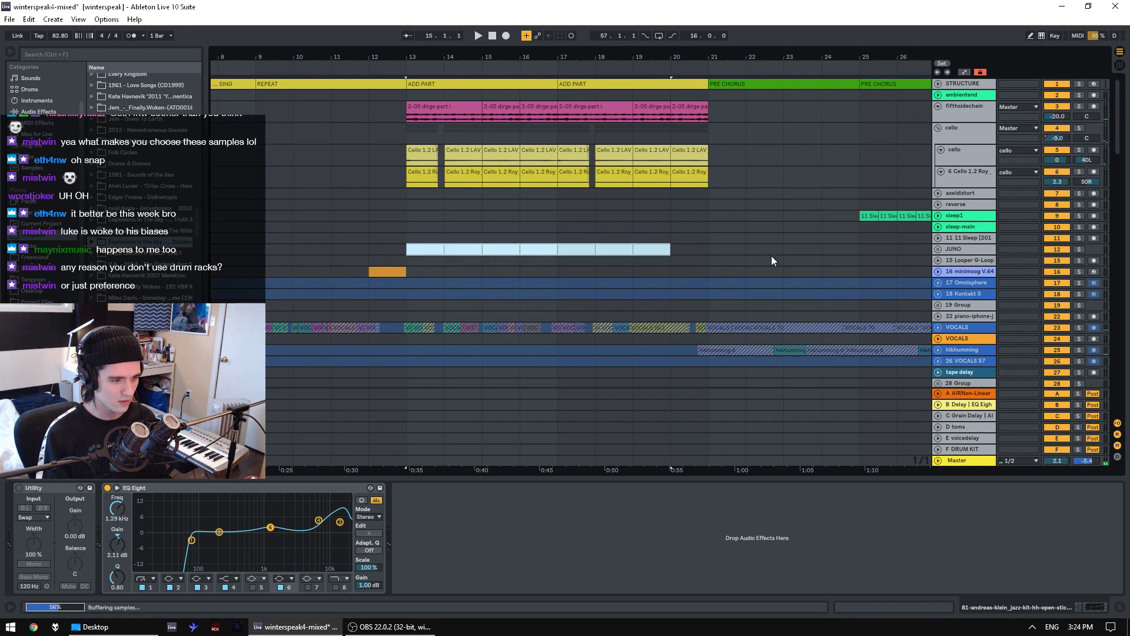
left_click(1077, 328)
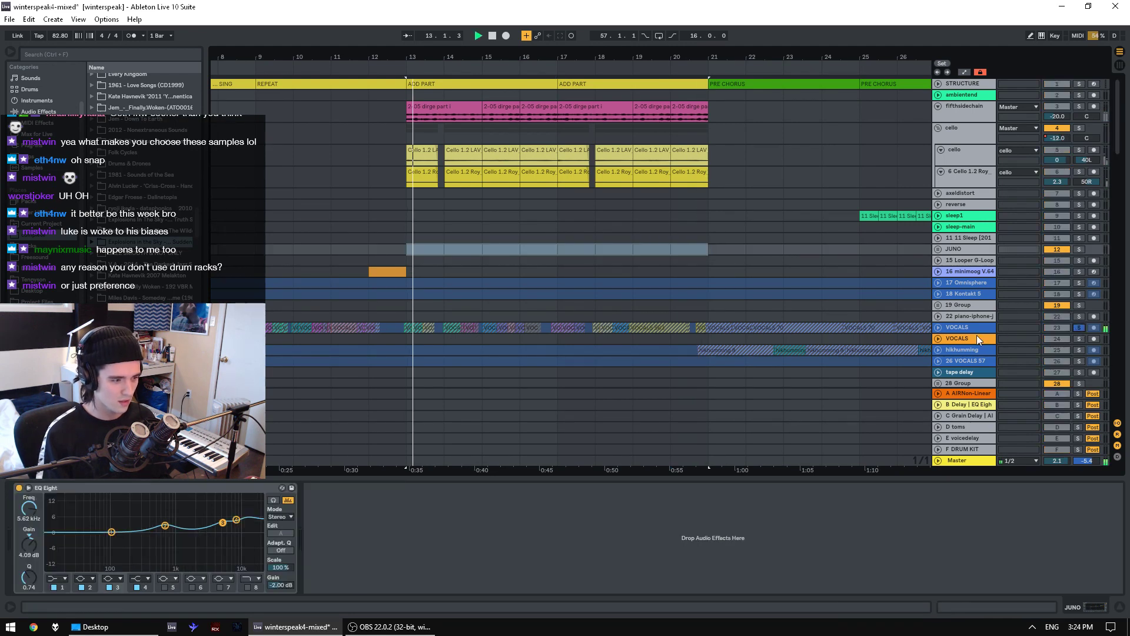
left_click(938, 326)
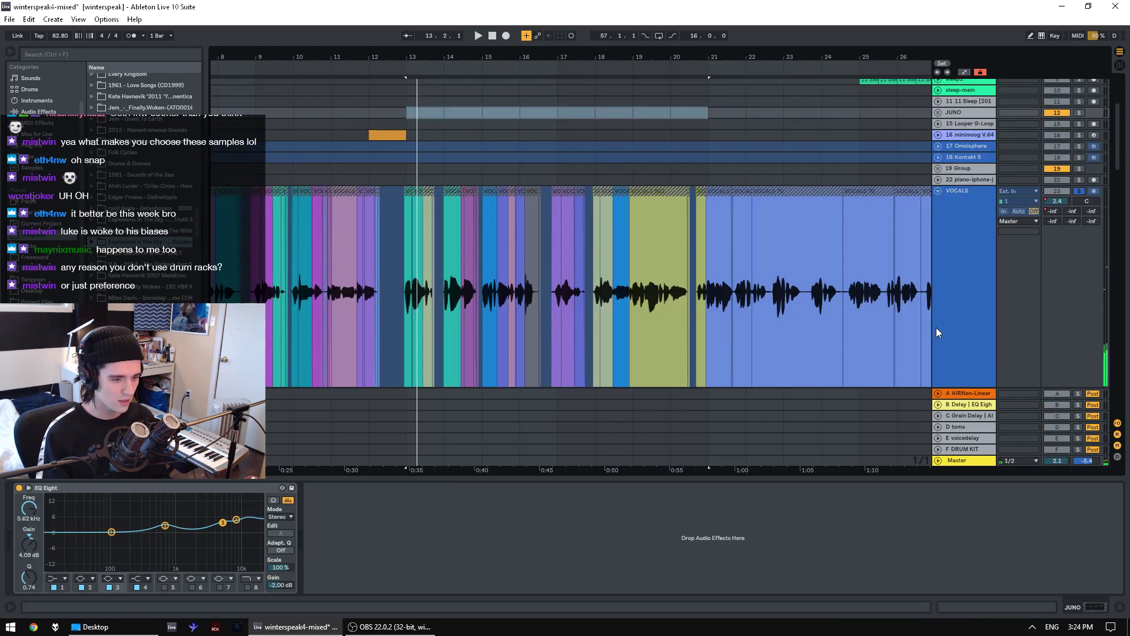
- Select the VOCALS clips from 12.4.4 to 20.4.4 and play the soloed passage
left_click(407, 280)
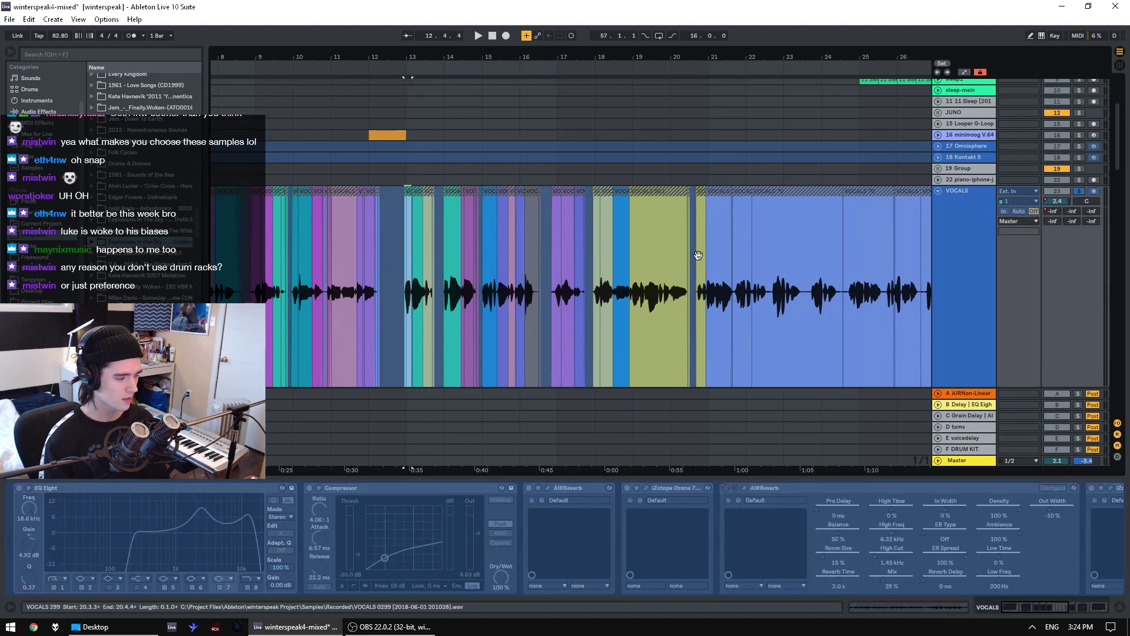
left_click(702, 221, "shift")
key("space")
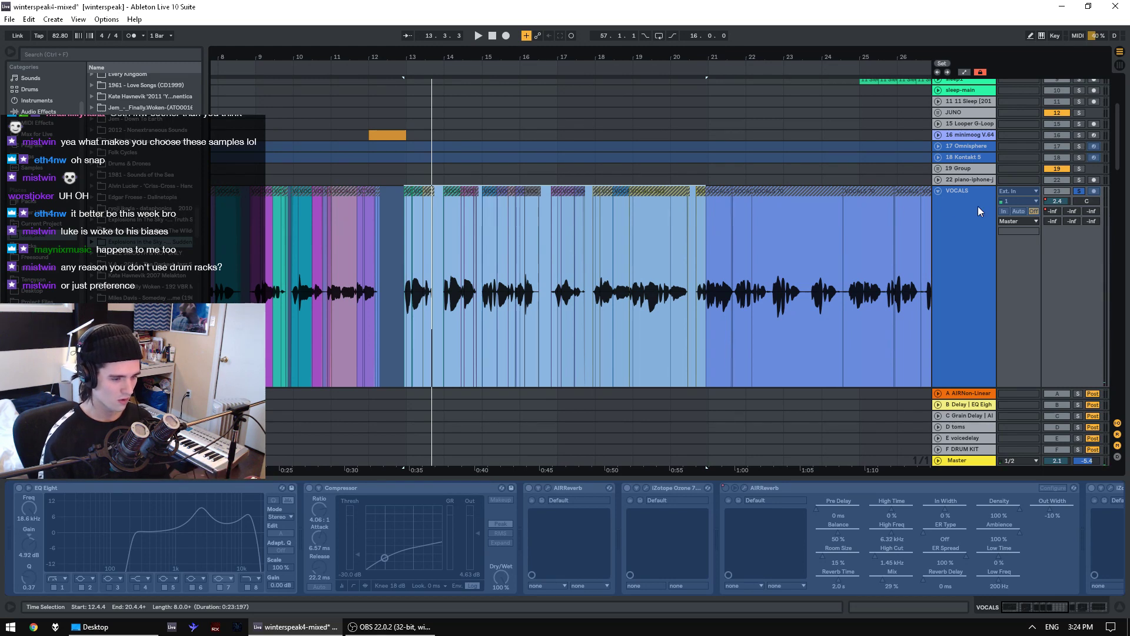
mouse_move(1118, 160)
left_mouse_down()
mouse_move(1119, 175)
mouse_move(1118, 165)
left_mouse_up()
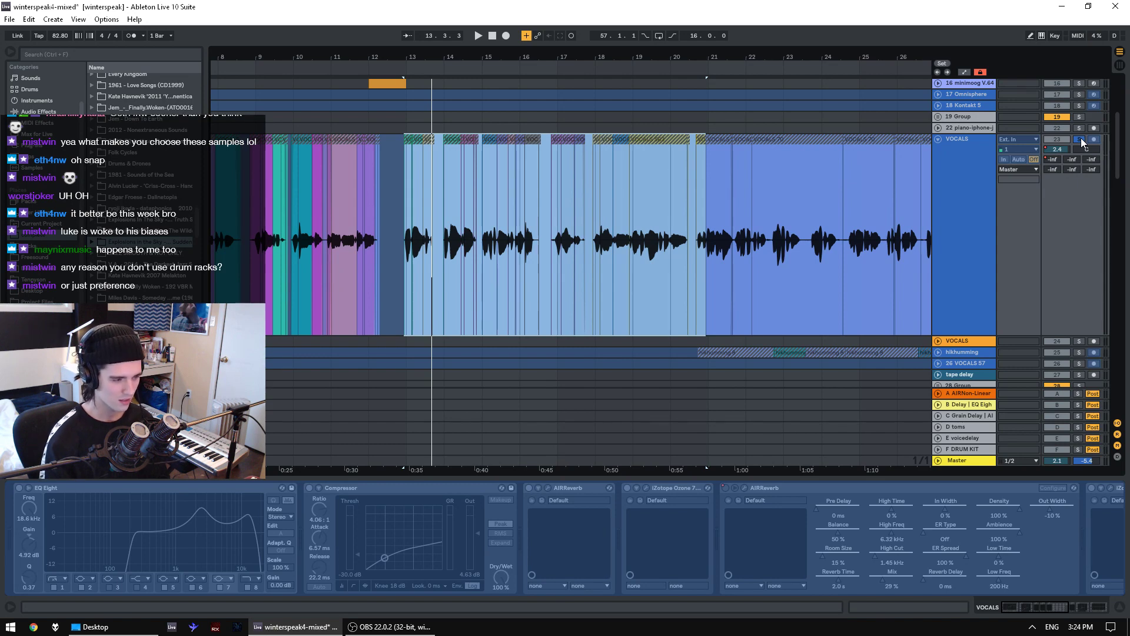
key("space")
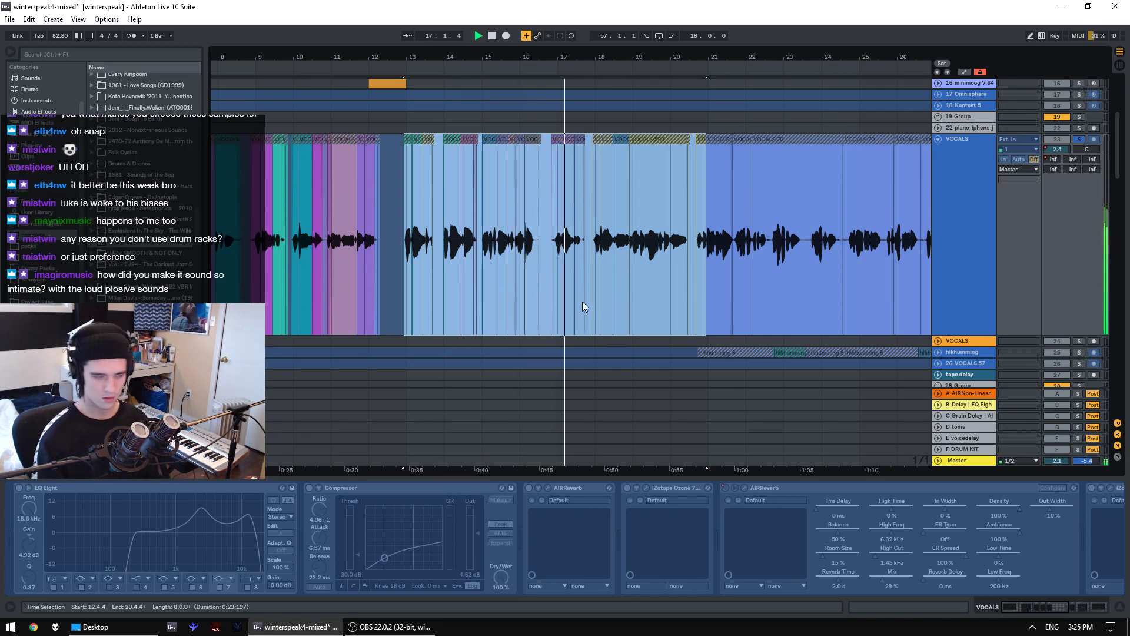
- Select the VOCALS passage from 13.1.1 to 20.3.3 and play it with the end of its effect chain in view
left_click(963, 176)
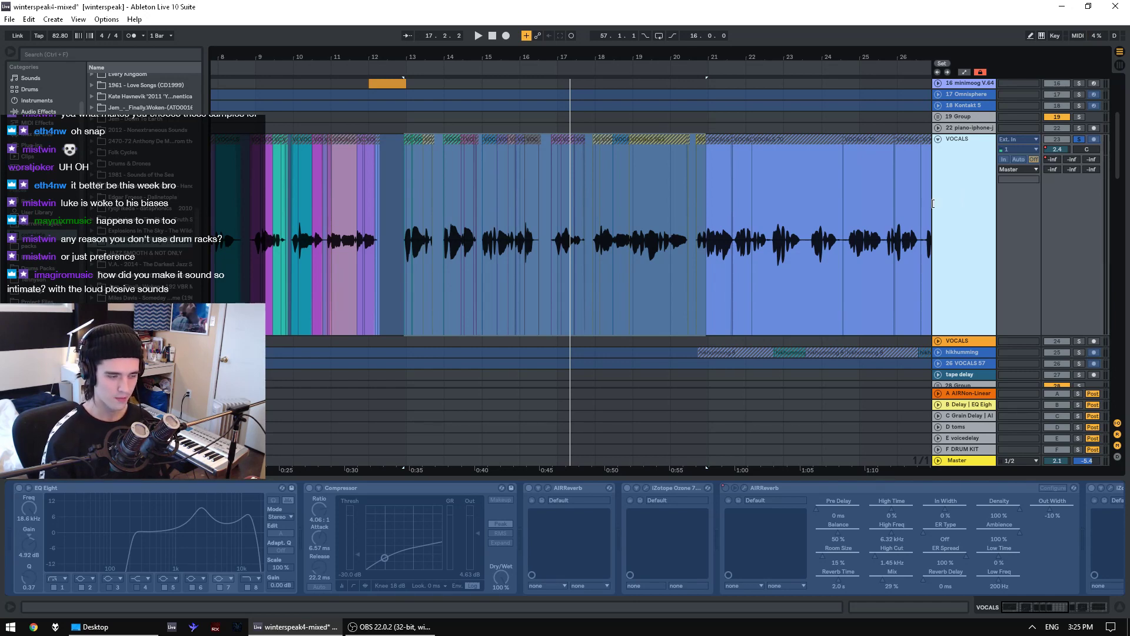
left_click_drag(402, 255, 694, 247)
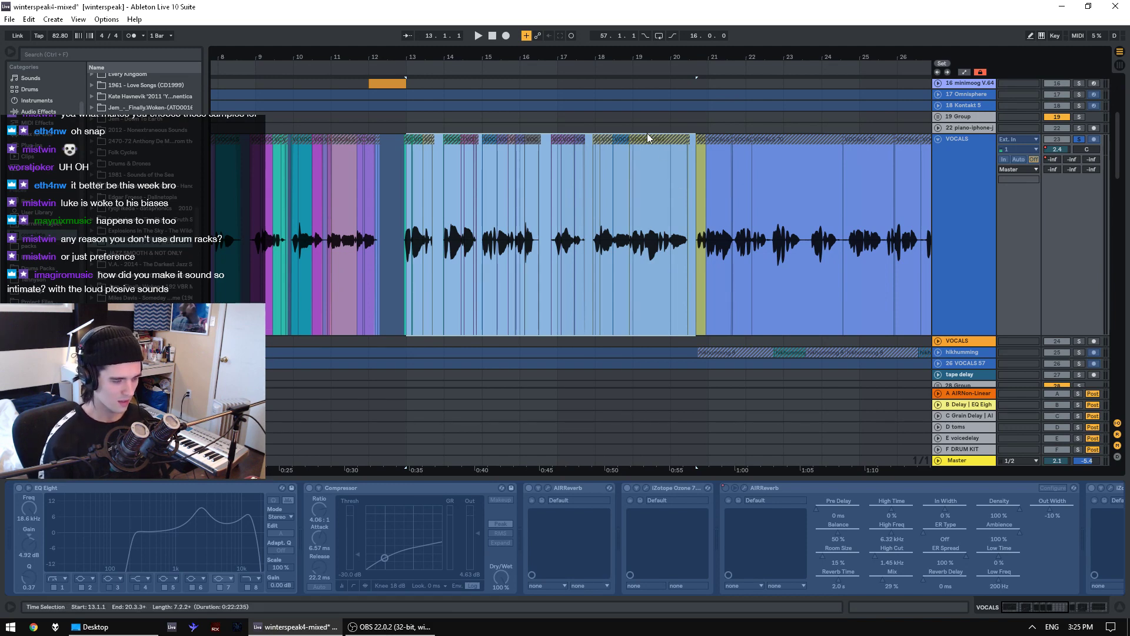
key("space")
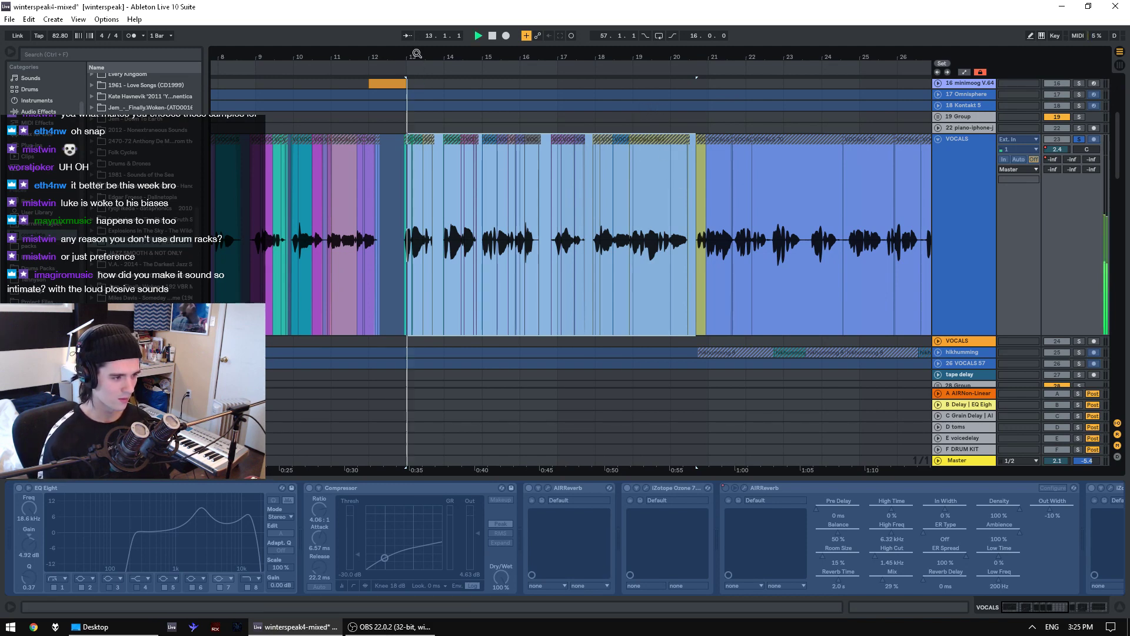
key("space")
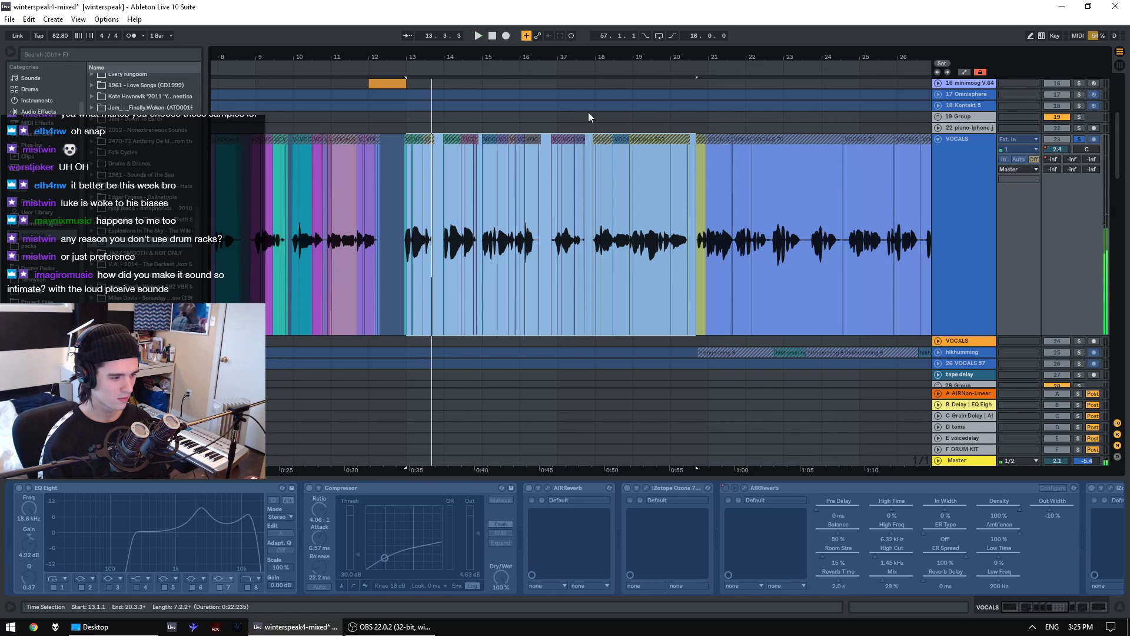
left_click_drag(1037, 607, 1128, 574)
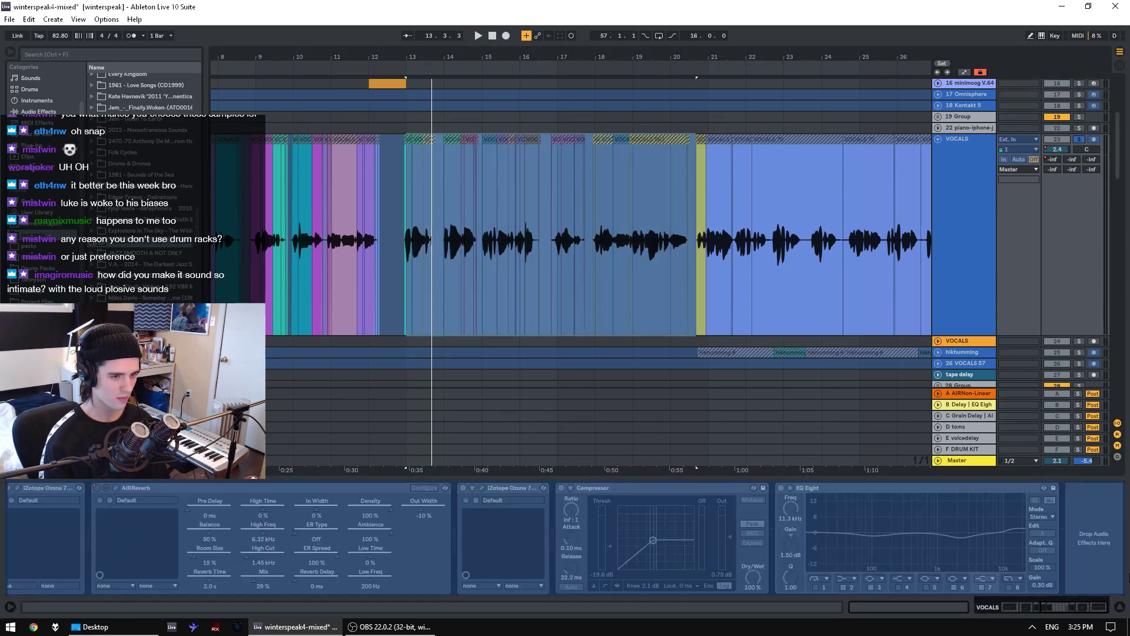
key("space")
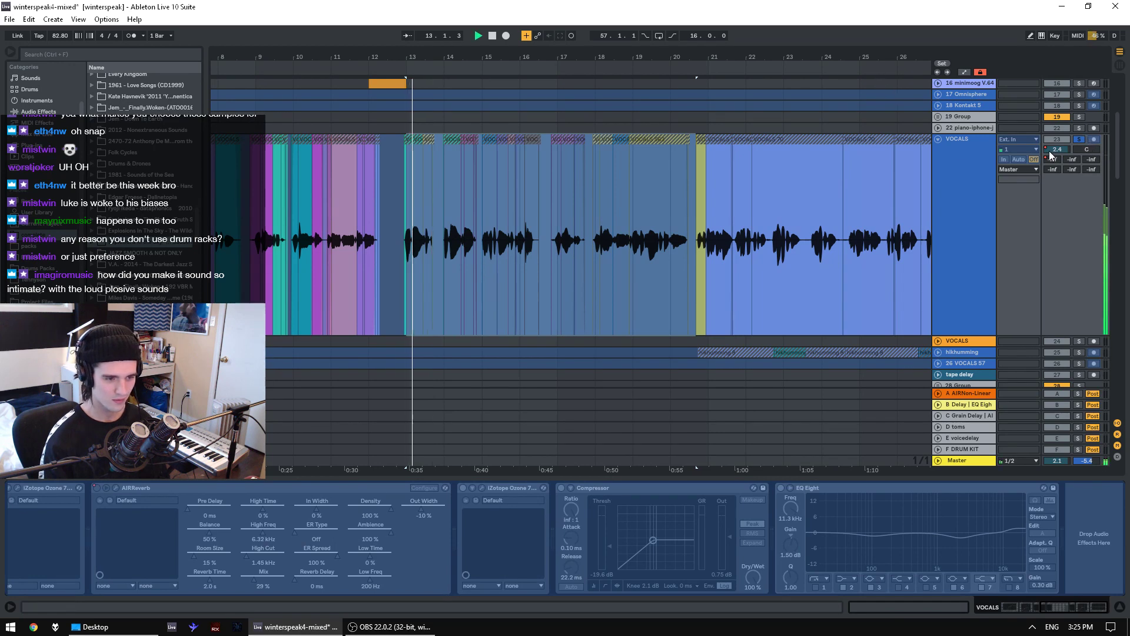
- Play the soloed VOCALS track from 8.4.2 with a wider stretch of the timeline in view
left_click(250, 265)
key("space")
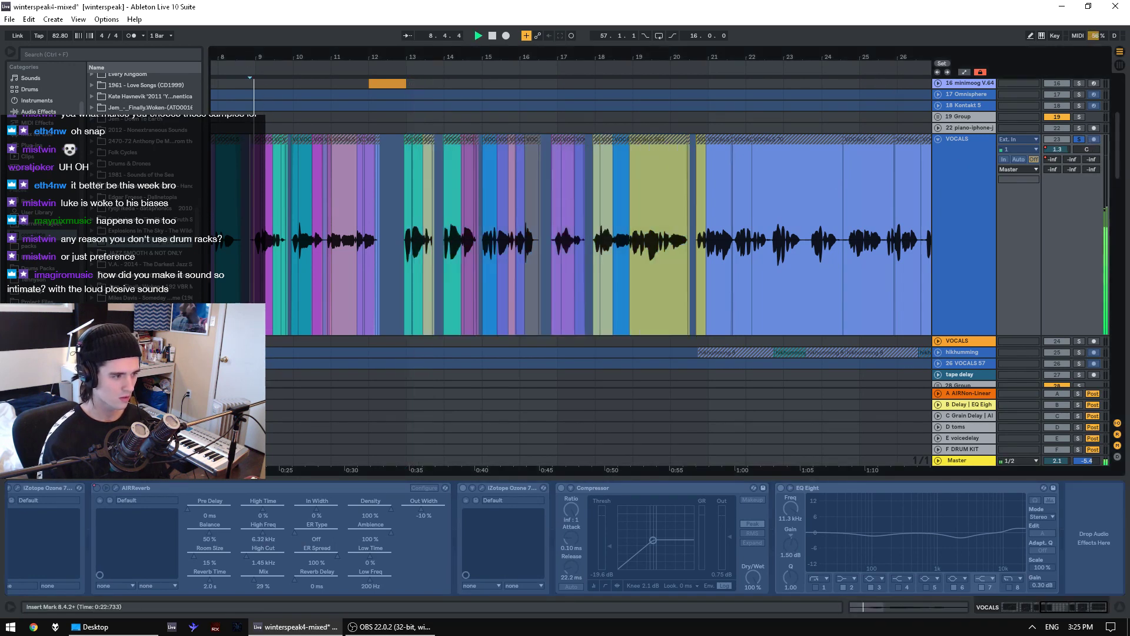
scroll(701, 283, "down", 1)
scroll(706, 295, "down", 1)
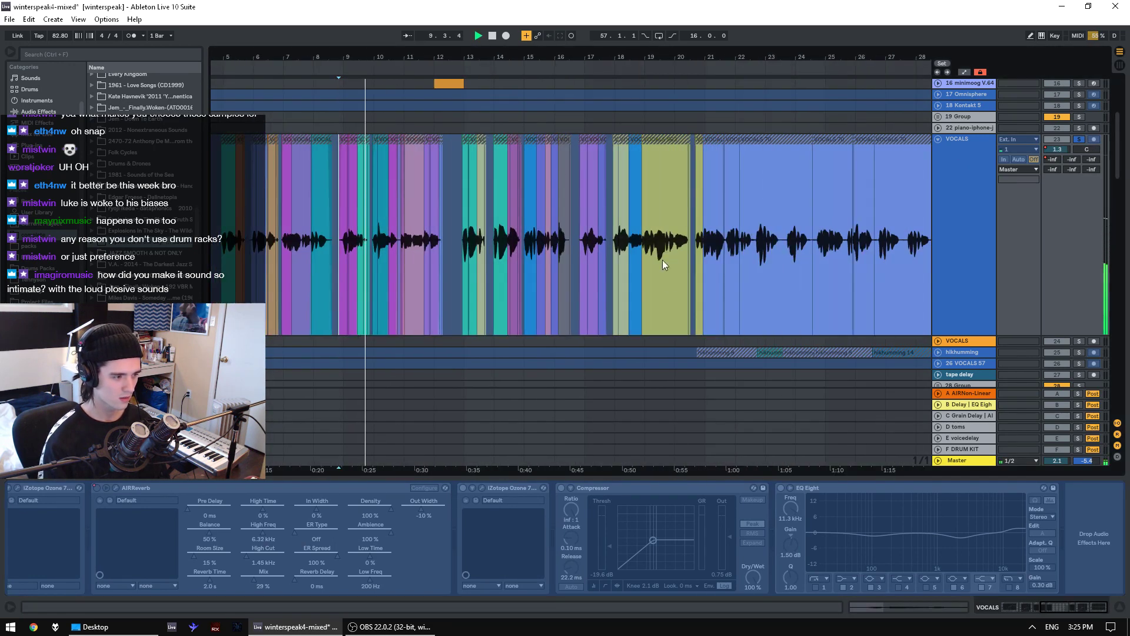
- Play the soloed VOCALS track from the start of bar 21
left_click(707, 294)
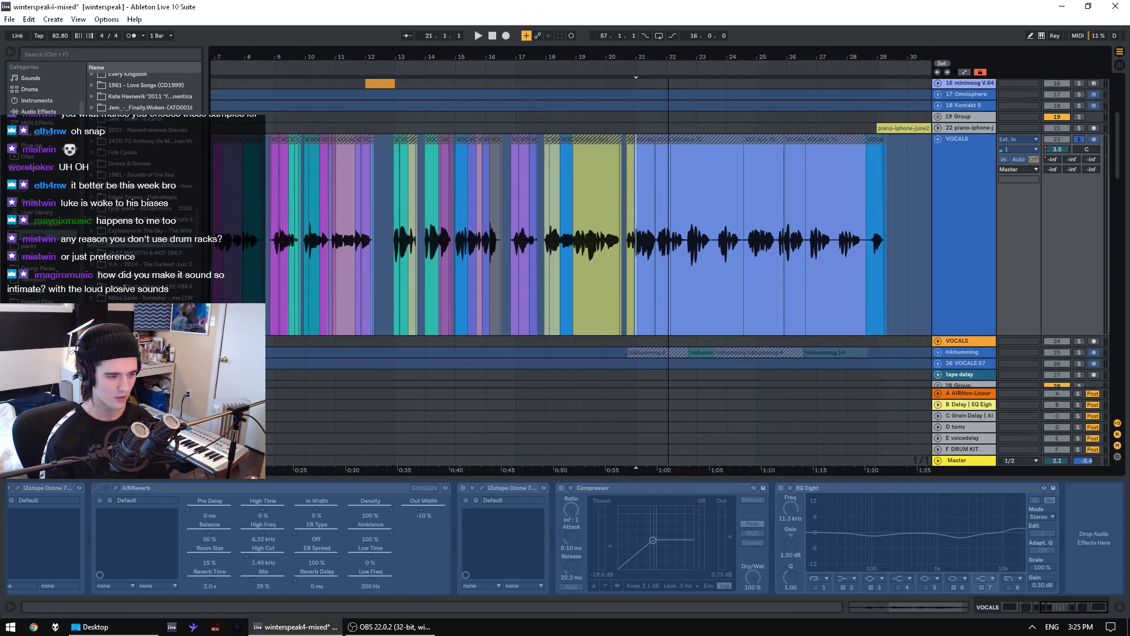
key("space")
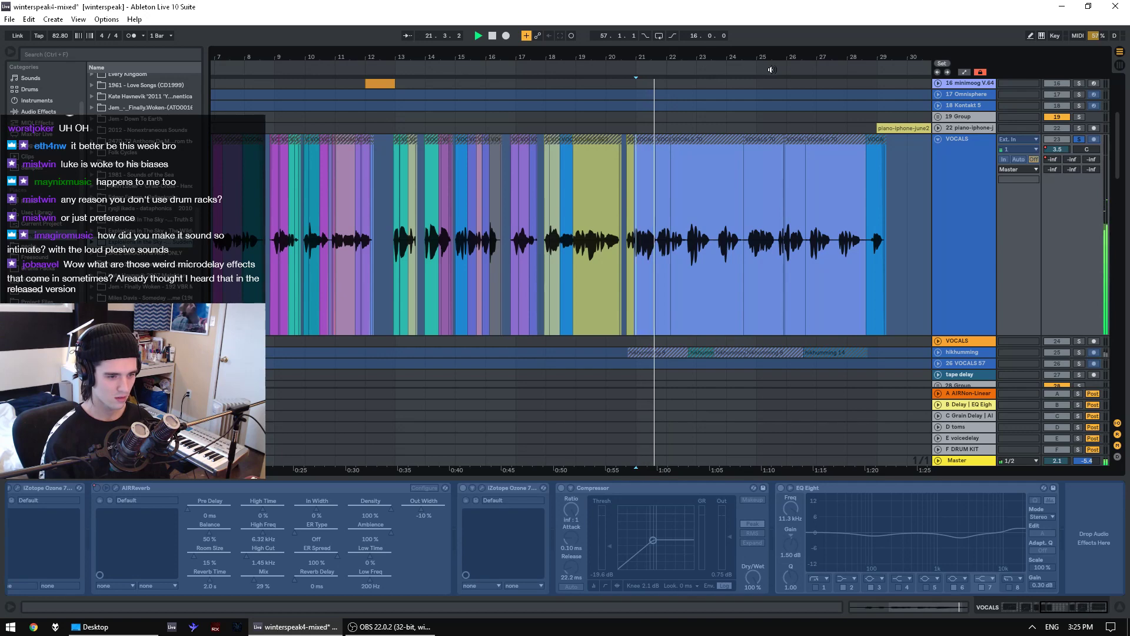
key("space")
- Select the VOCALS phrase from 21.3.3 to about 22.3.3 and play from there
left_click(657, 287)
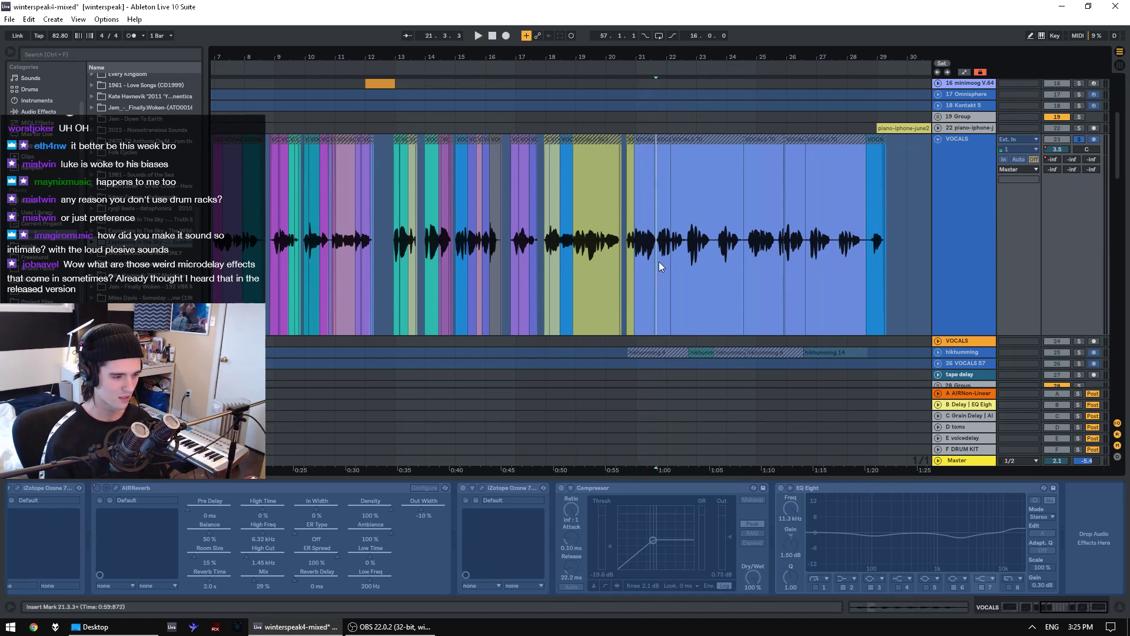
left_click_drag(659, 266, 684, 259)
key("space")
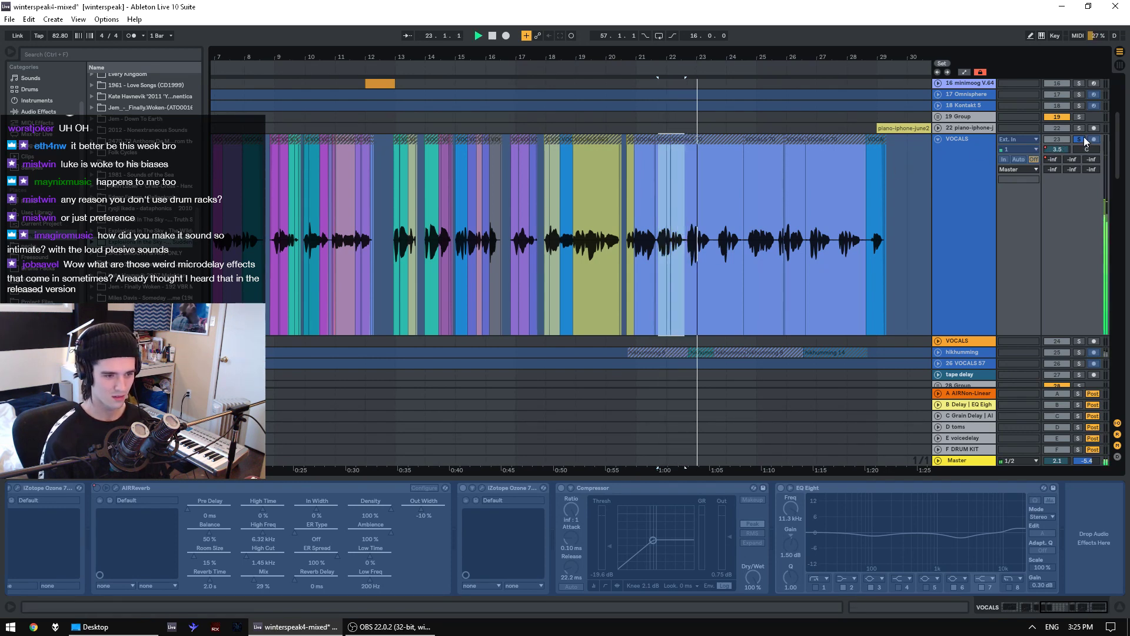
key("space")
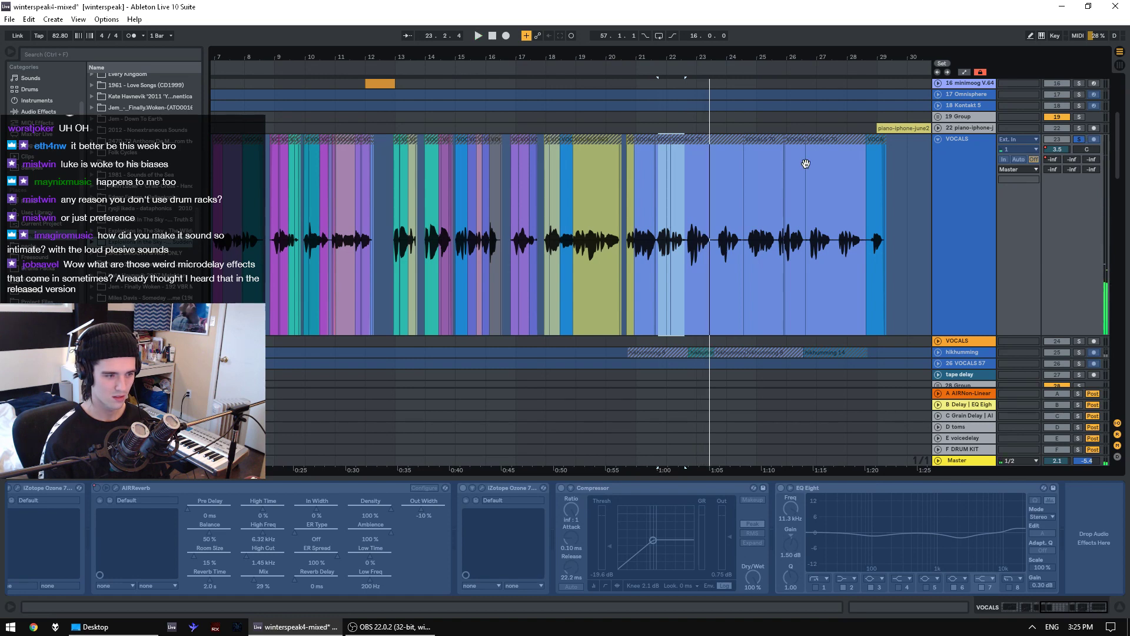
- Select the VOCALS passage from 22.3.3 to 24.3.3 and solo the hikhumming track
left_click(743, 270)
left_click_drag(687, 259, 760, 261)
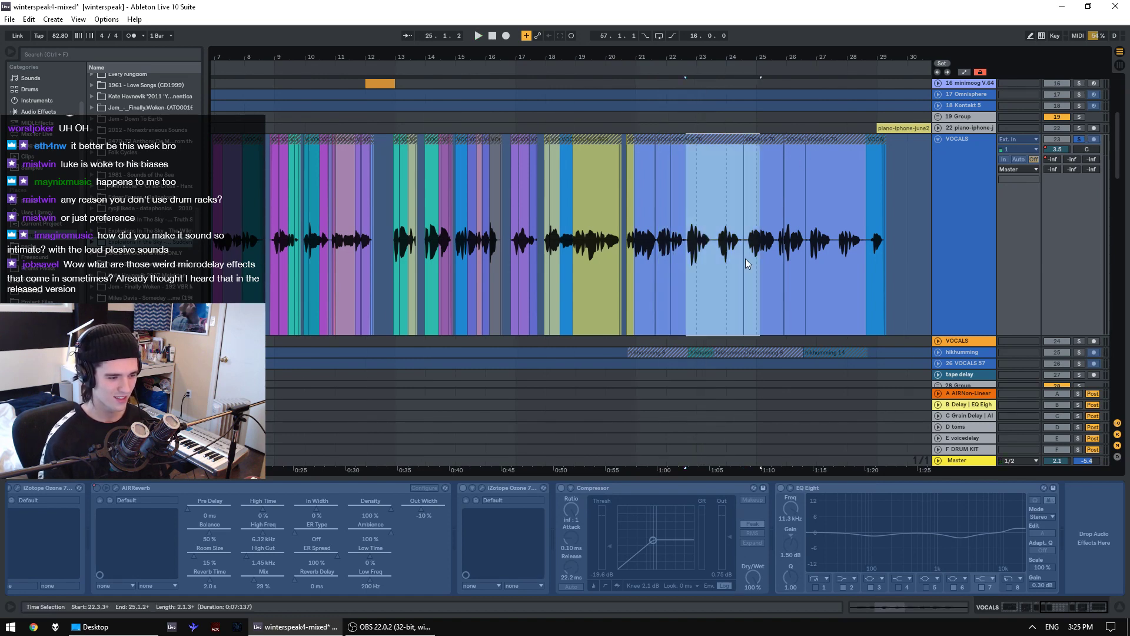
scroll(974, 305, "down", 5)
left_click(1080, 294)
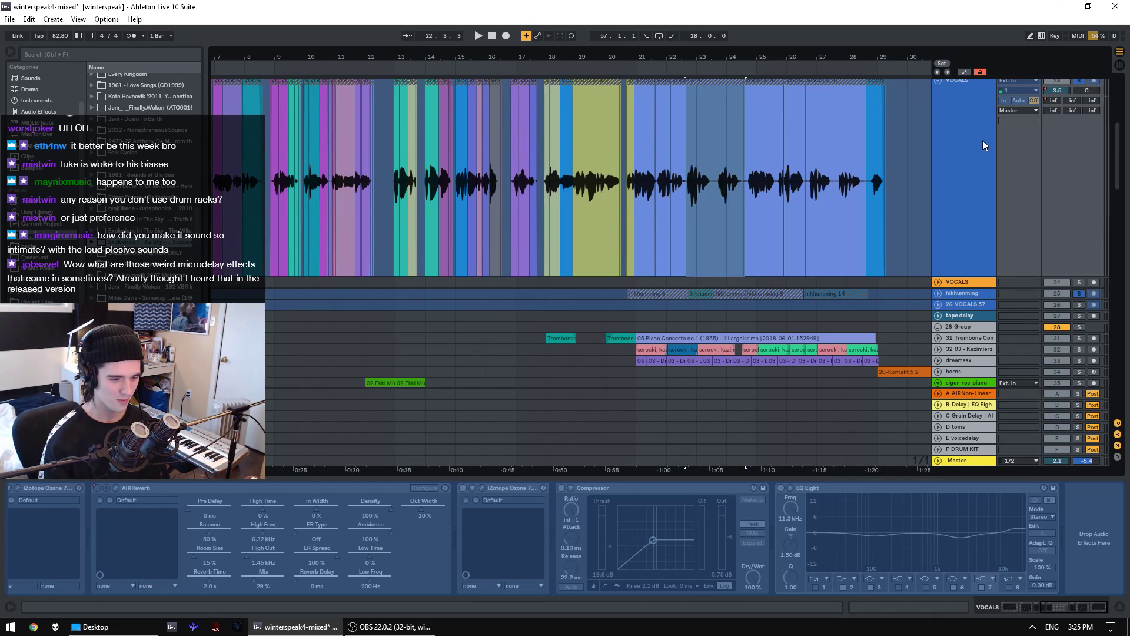
scroll(1079, 150, "up", 4)
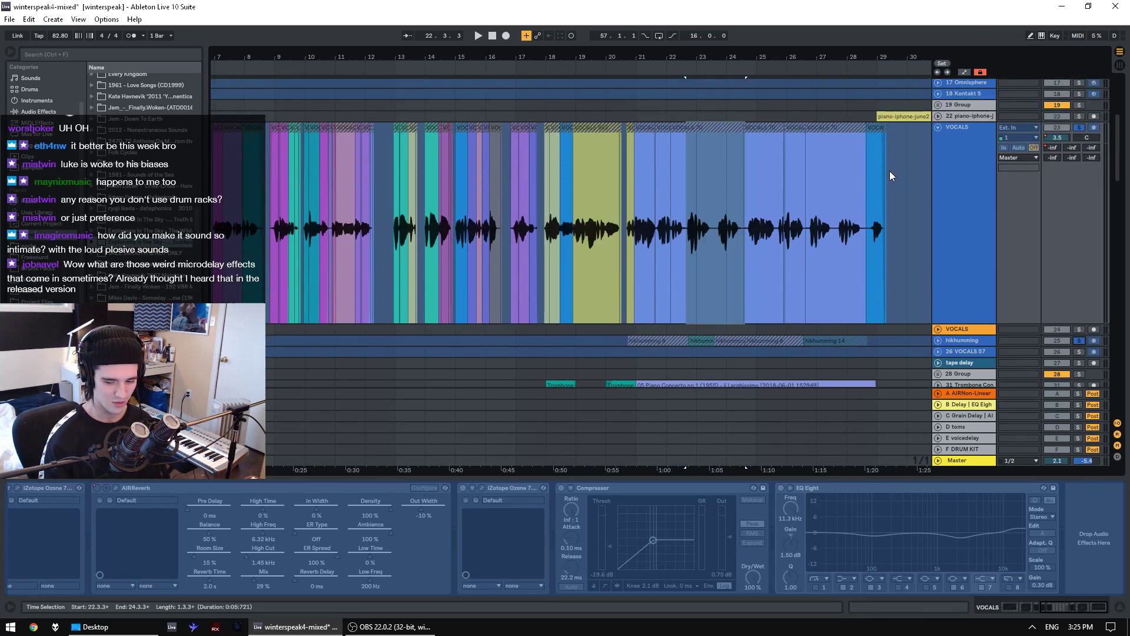
- Play the soloed vocals and humming from 22.3.3, and play the full mix from bar 13 with the solos cleared
key("space")
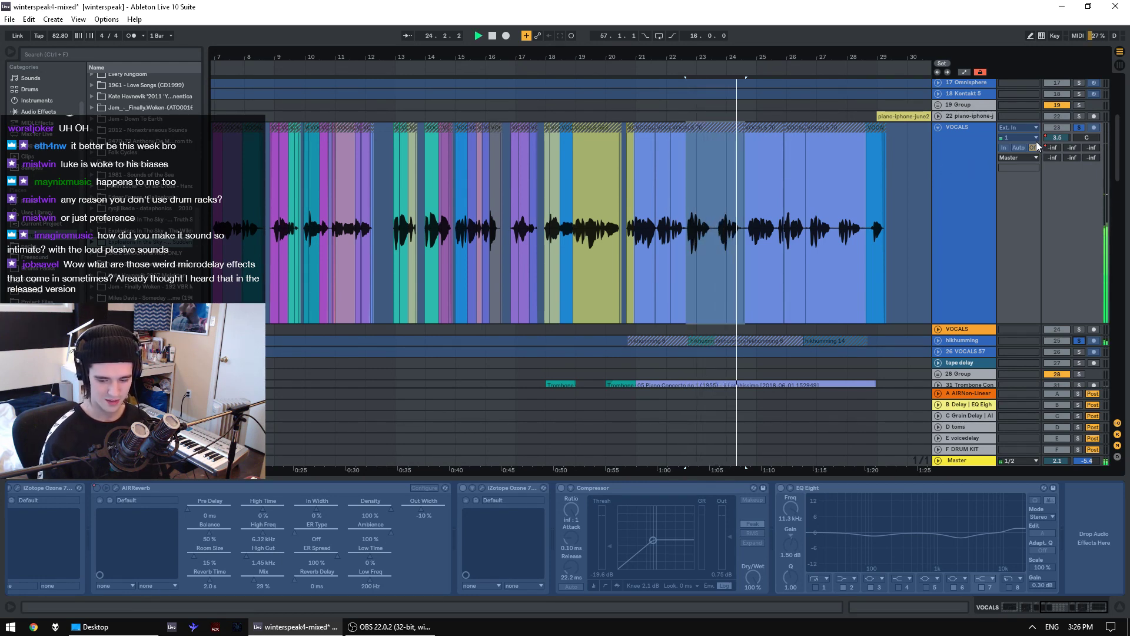
left_click(1084, 131)
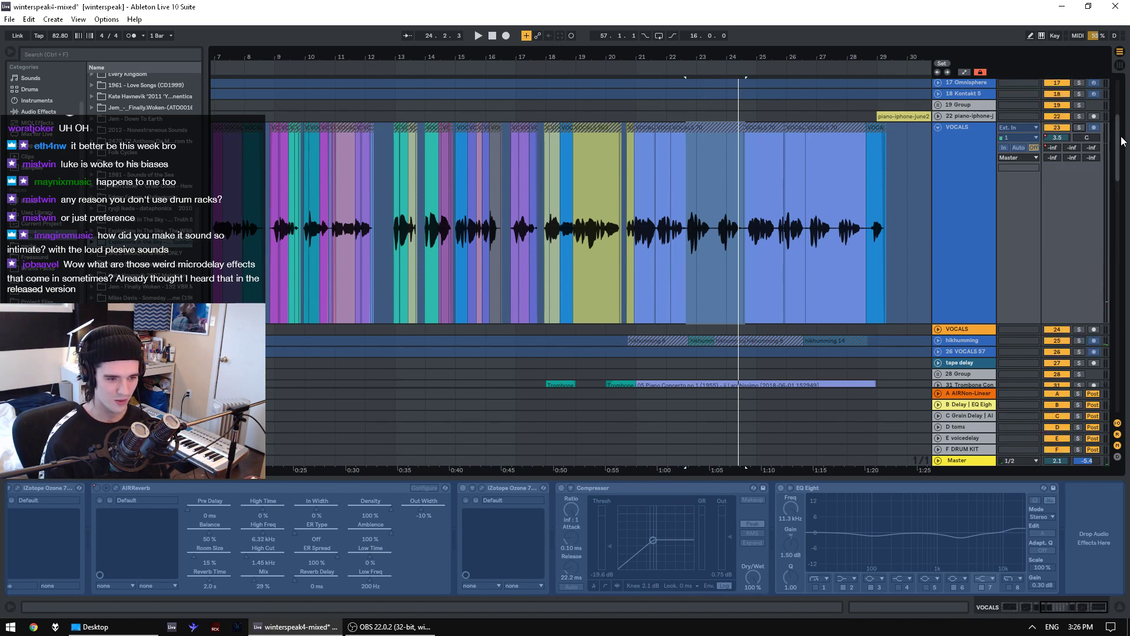
left_click(395, 264)
key("space")
scroll(861, 186, "down", 1)
scroll(861, 186, "down", 1)
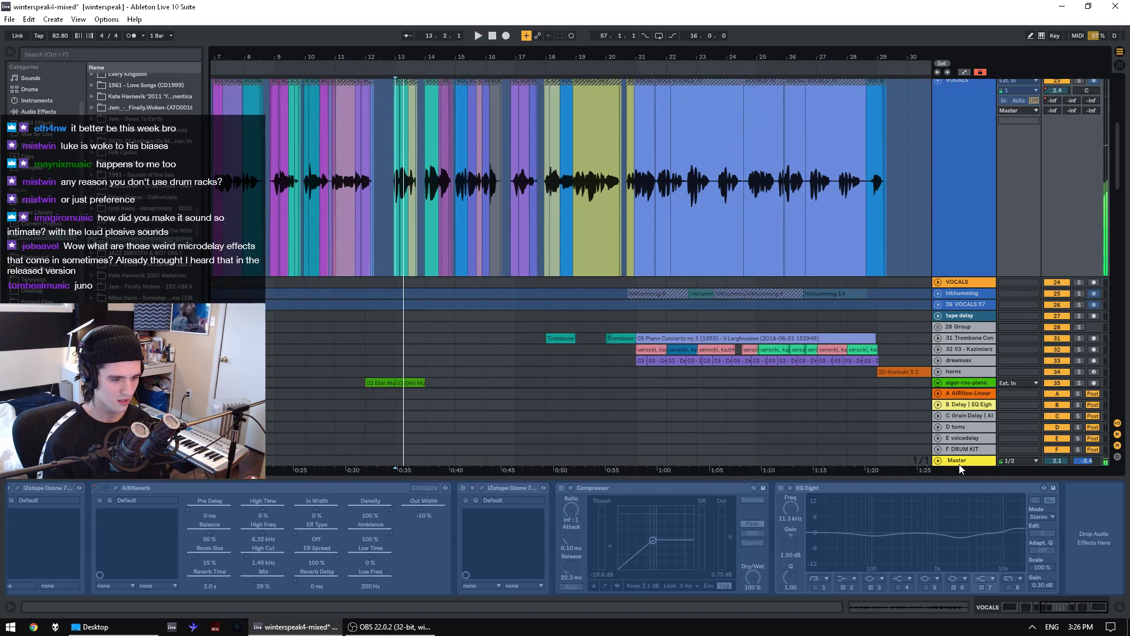
- Show the Master track's devices and play the mix from bar 13 with AIRFlanger selected
left_click(959, 461)
key("space")
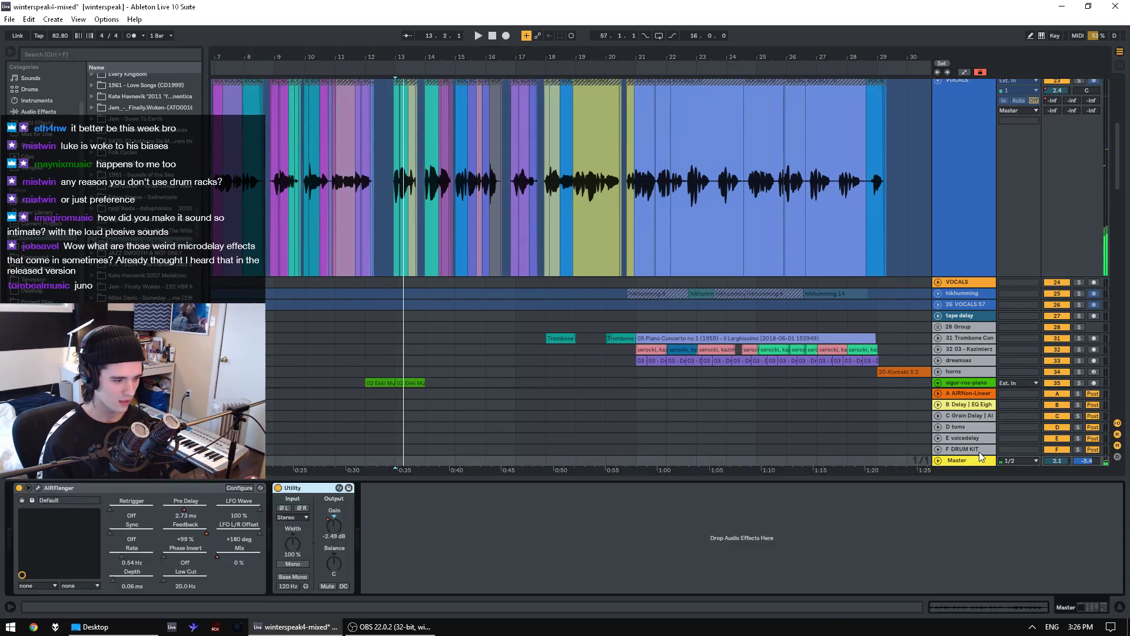
left_click(28, 491)
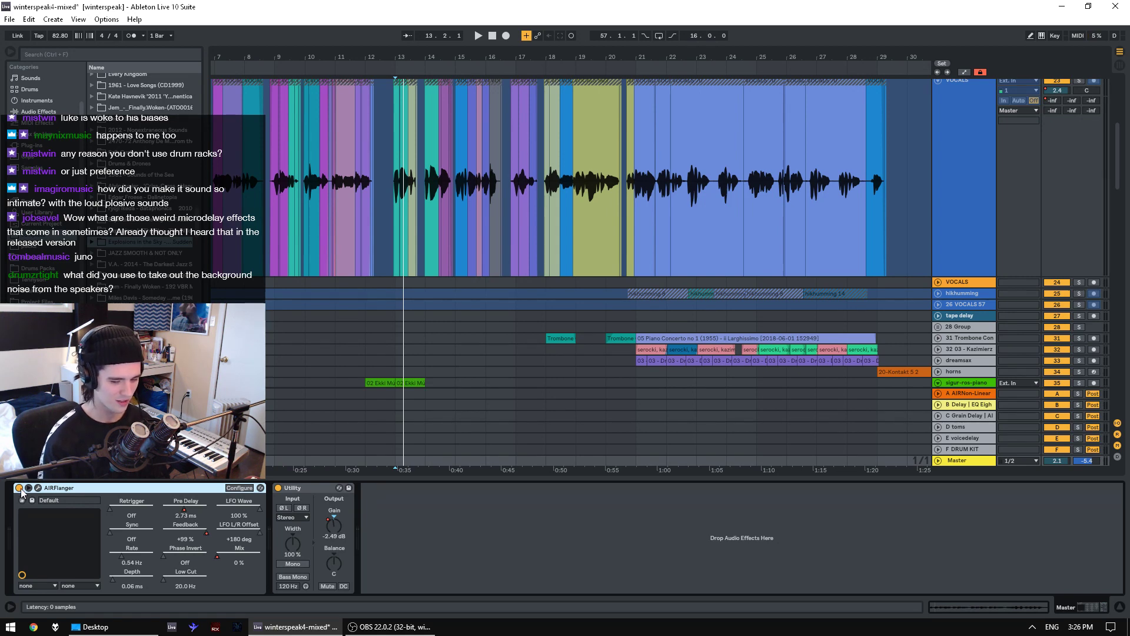
key("space")
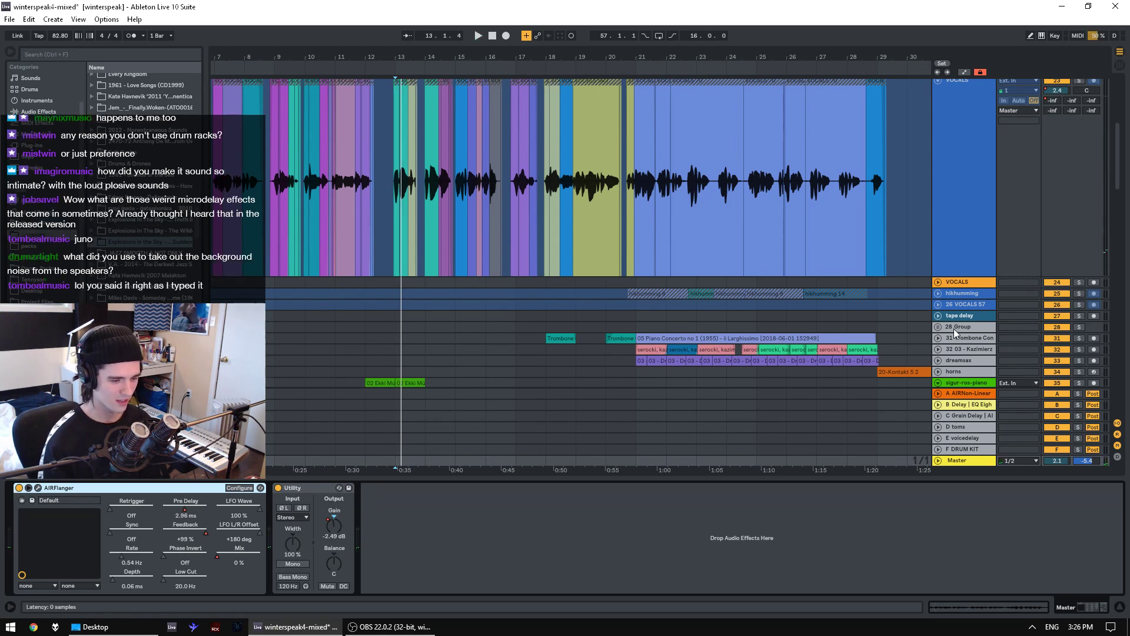
- Play the mix from bar 13 and open the AIRFlanger plug-in window from the Master track
key("space")
scroll(980, 297, "down", 5)
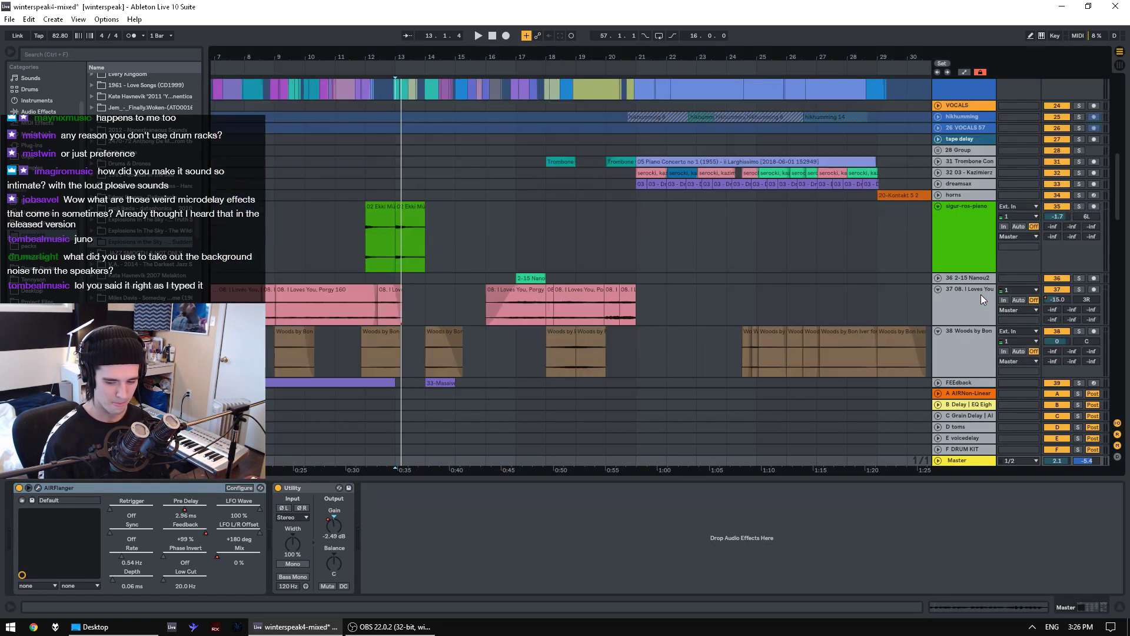
key("space")
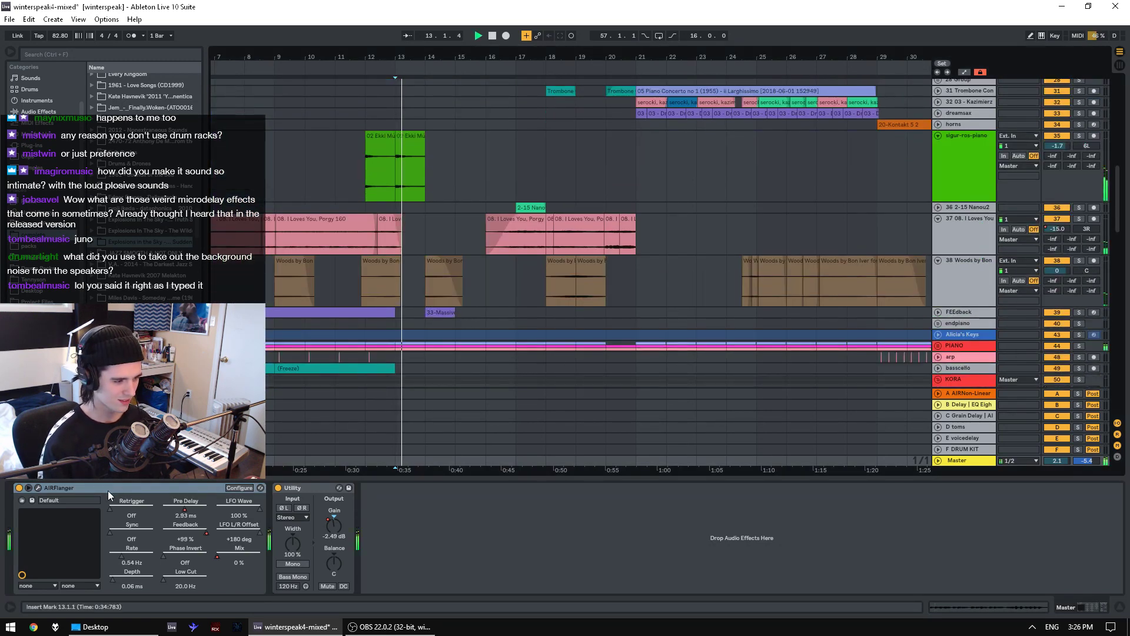
left_click(37, 488)
left_click(38, 487)
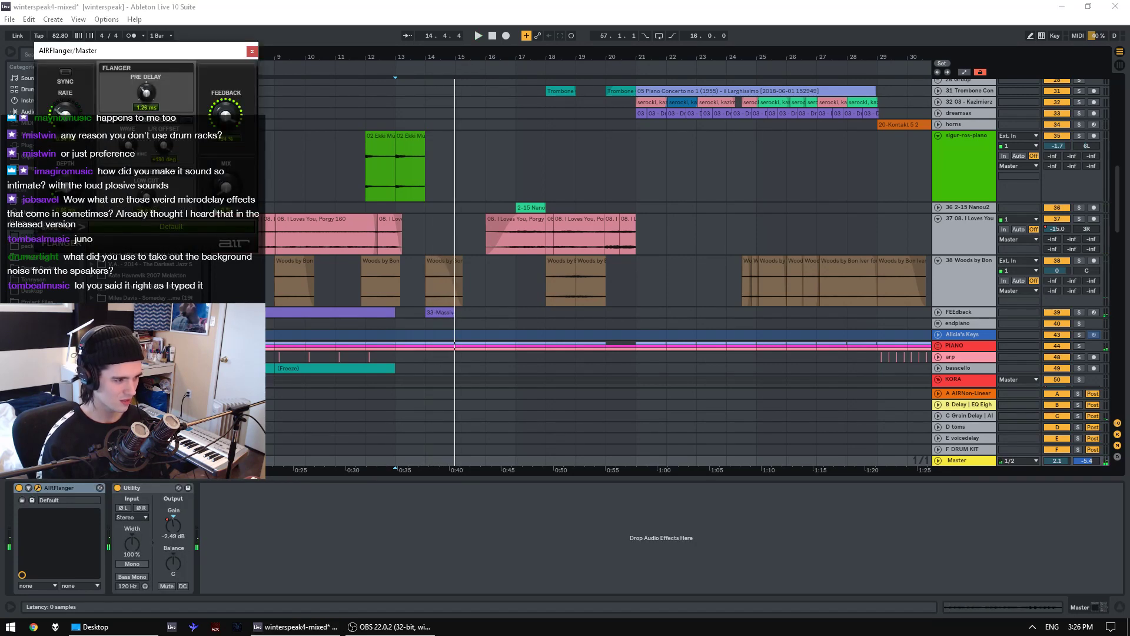
- Vary the AIRFlanger's Pre Delay while replaying the mix from bar 13, settling on 2.65 ms
key("space")
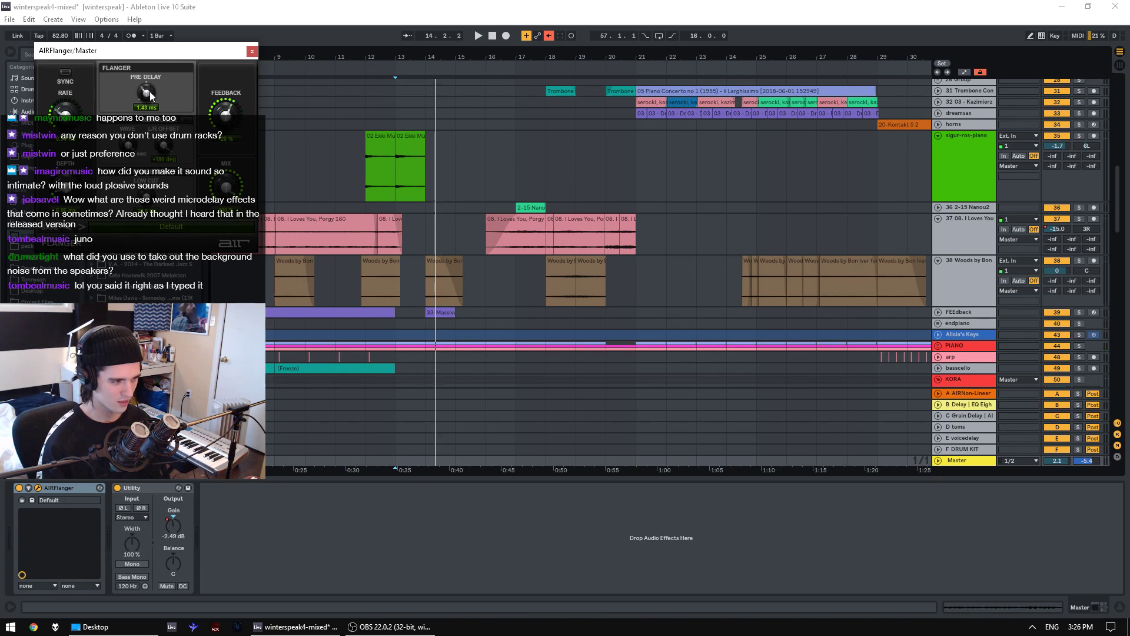
key("space")
mouse_move(150, 93)
left_mouse_down()
mouse_move(168, 111)
mouse_move(150, 109)
mouse_move(150, 121)
mouse_move(159, 15)
left_mouse_up()
key("space")
key("space")
key("space")
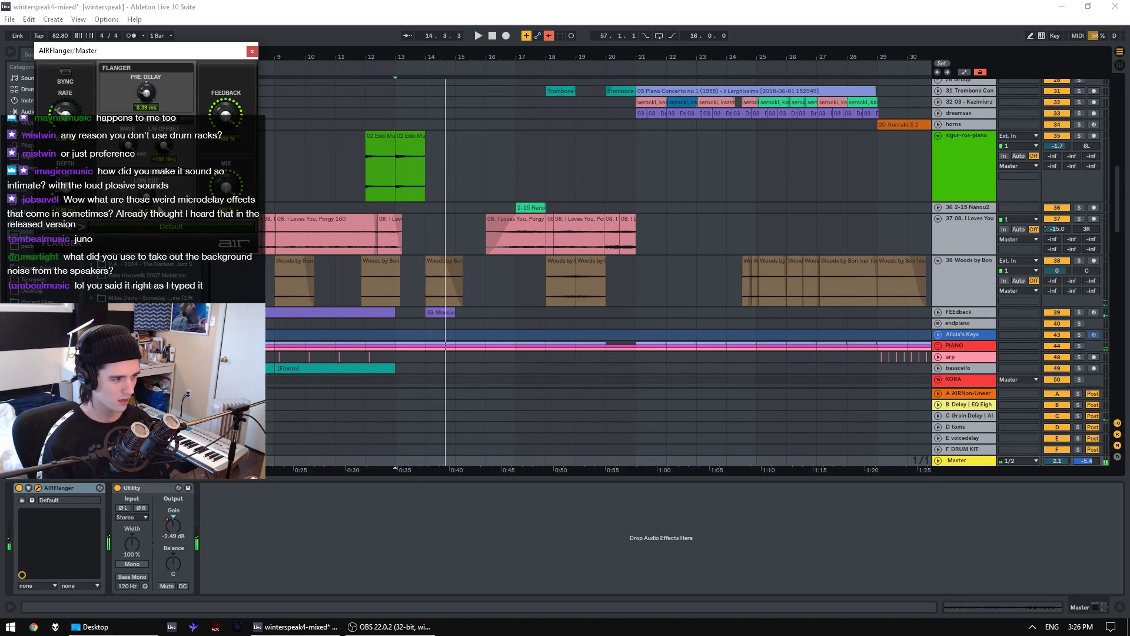
key("space")
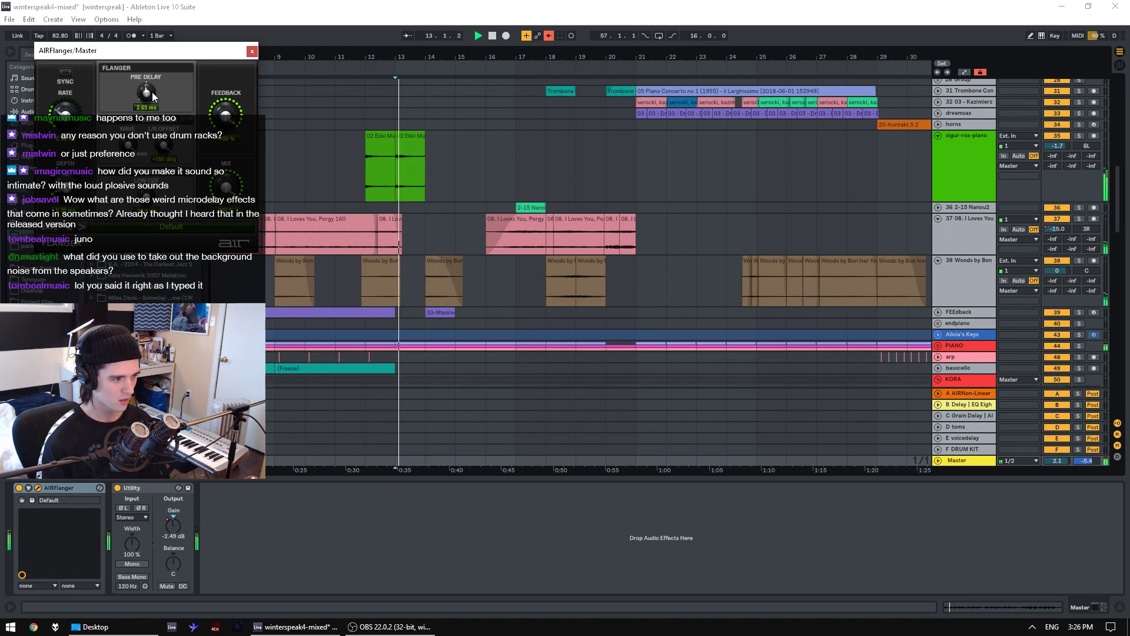
left_click_drag(153, 96, 156, 109)
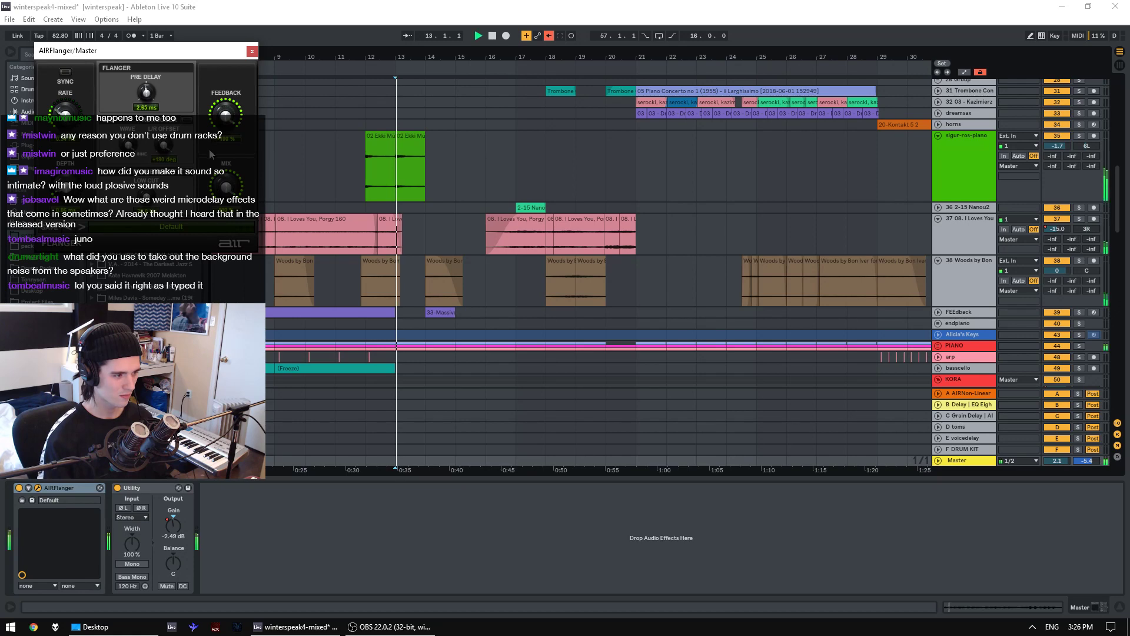
key("space")
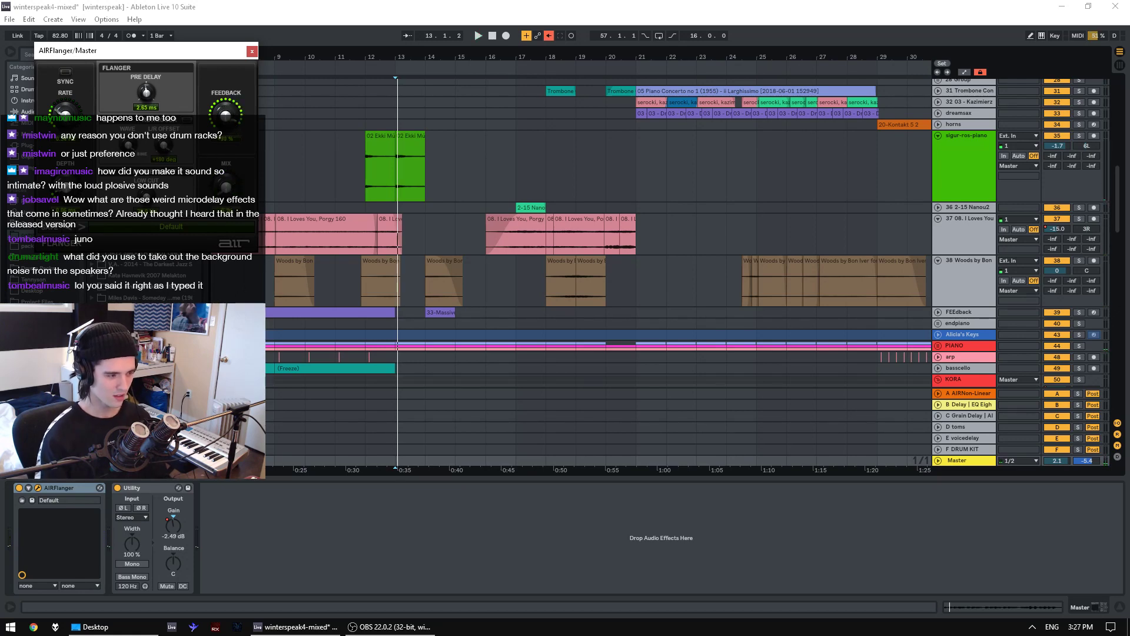
- Play the mix from about 12.3.2 and fine-tune the Pre Delay of the Master track's AIRFlanger
left_click(381, 191)
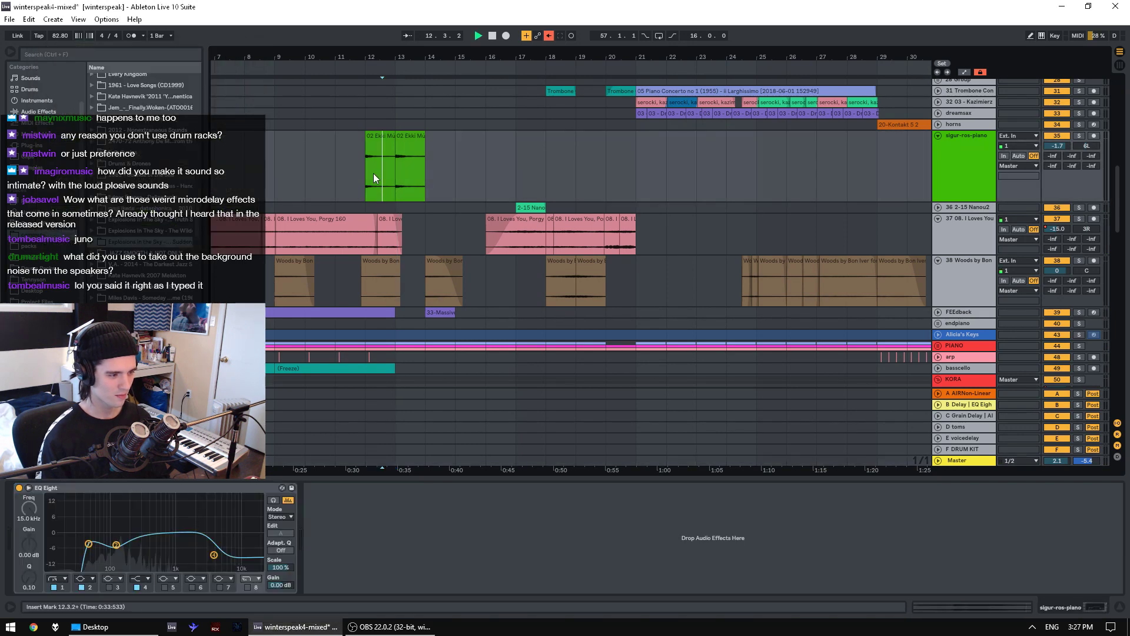
key("space")
left_click(975, 465)
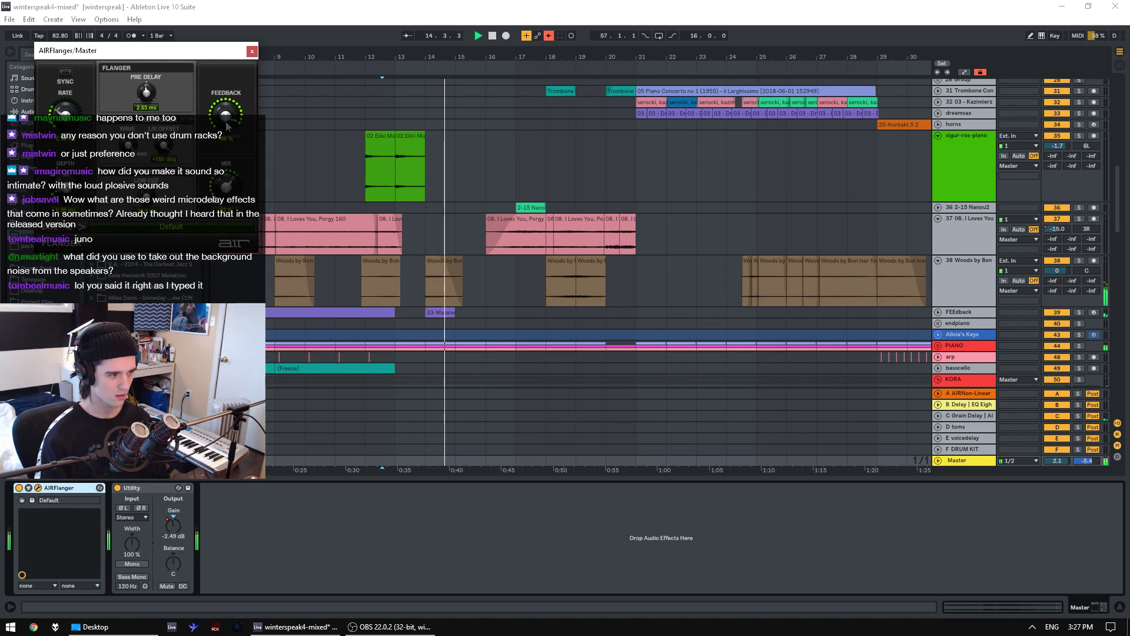
left_click_drag(147, 112, 146, 108)
key("space")
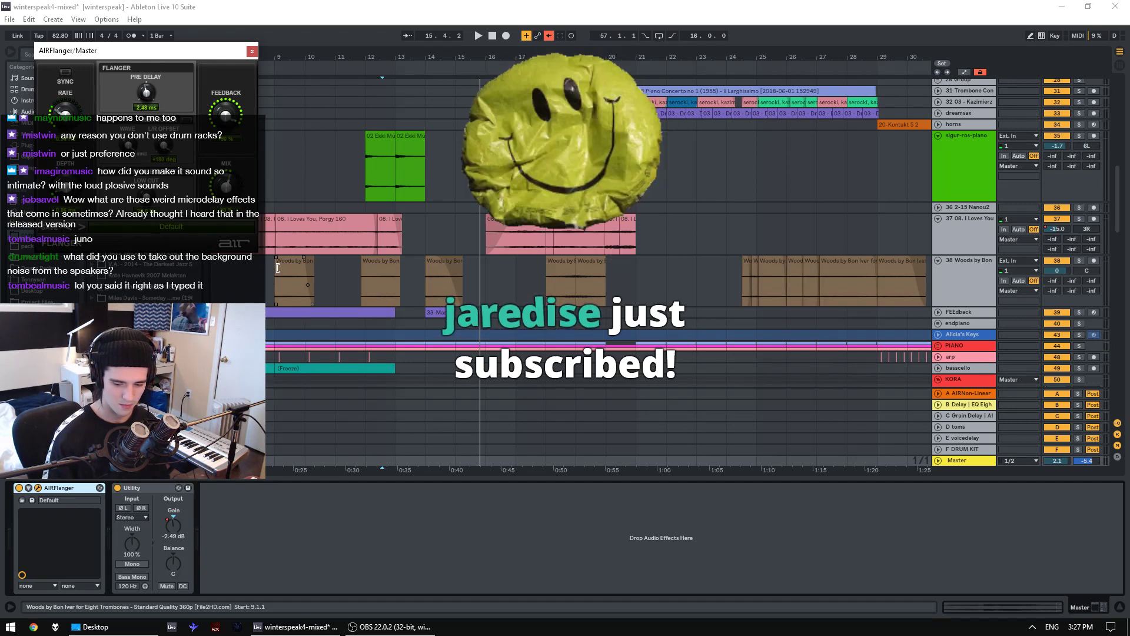
- Set the AIRFlanger's Pre Delay to 6.75 ms while replaying the passage from 12.3.2
key("space")
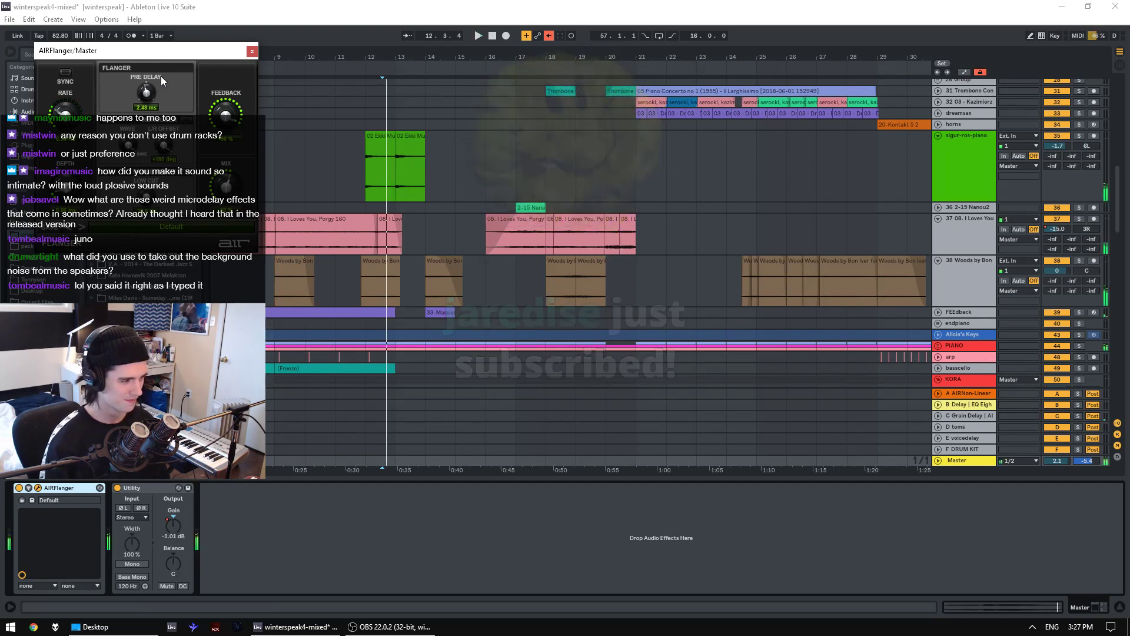
key("space")
mouse_move(147, 92)
left_mouse_down()
mouse_move(148, 102)
mouse_move(151, 36)
left_mouse_up()
key("space")
left_click_drag(143, 108, 147, 132)
key("space")
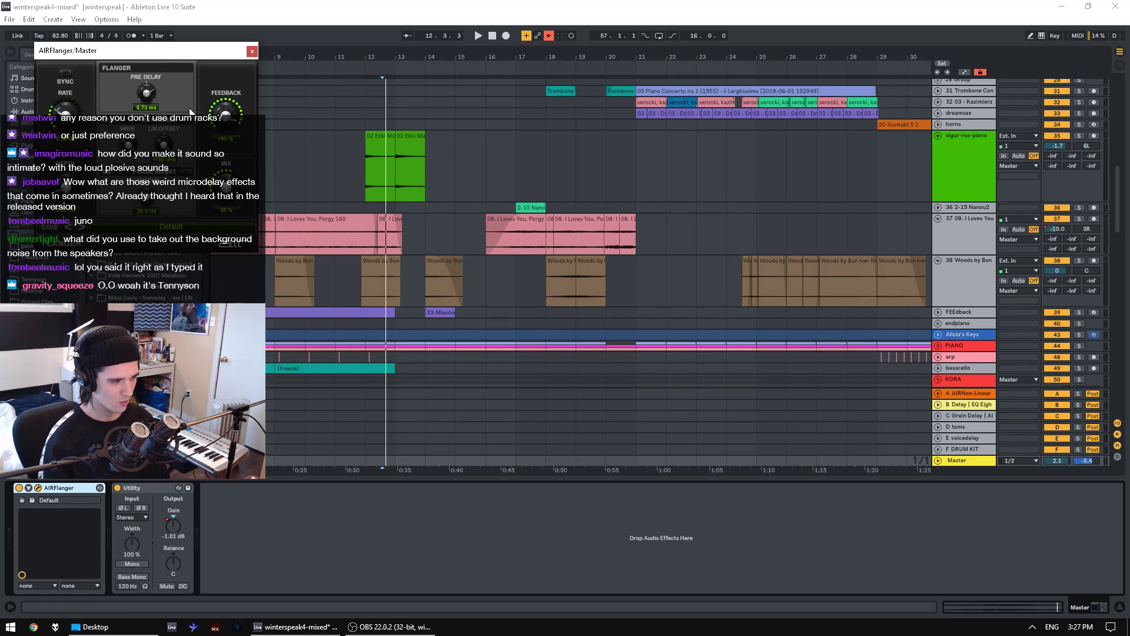
- Add AIRReverb from the AIR plug-ins after the Utility on the Master track
left_click_drag(365, 186, 419, 178)
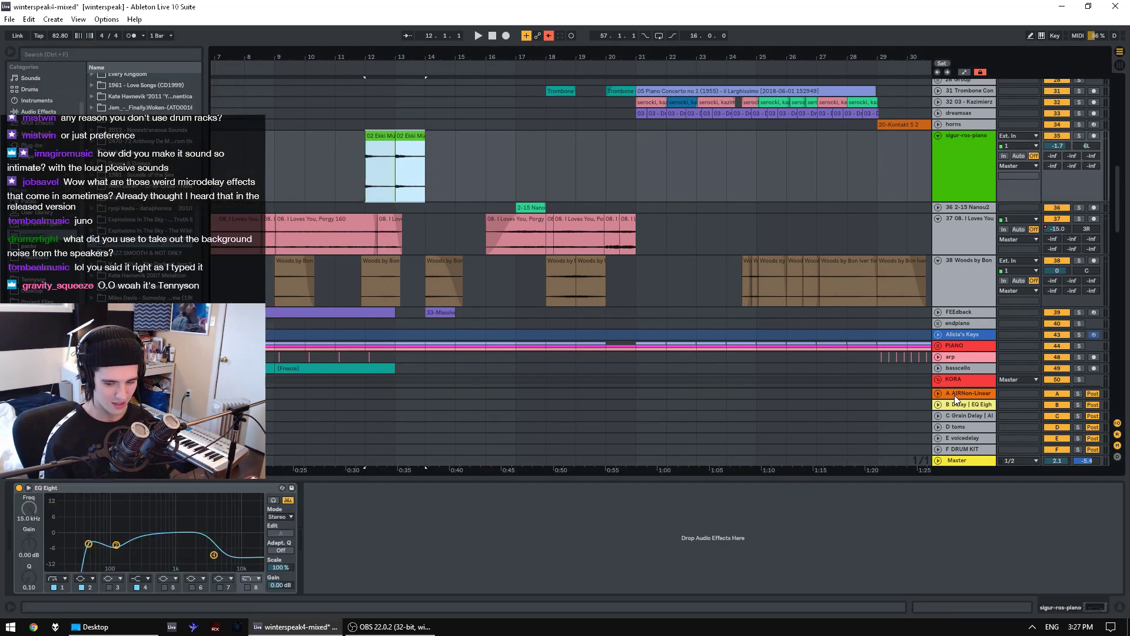
left_click(957, 460)
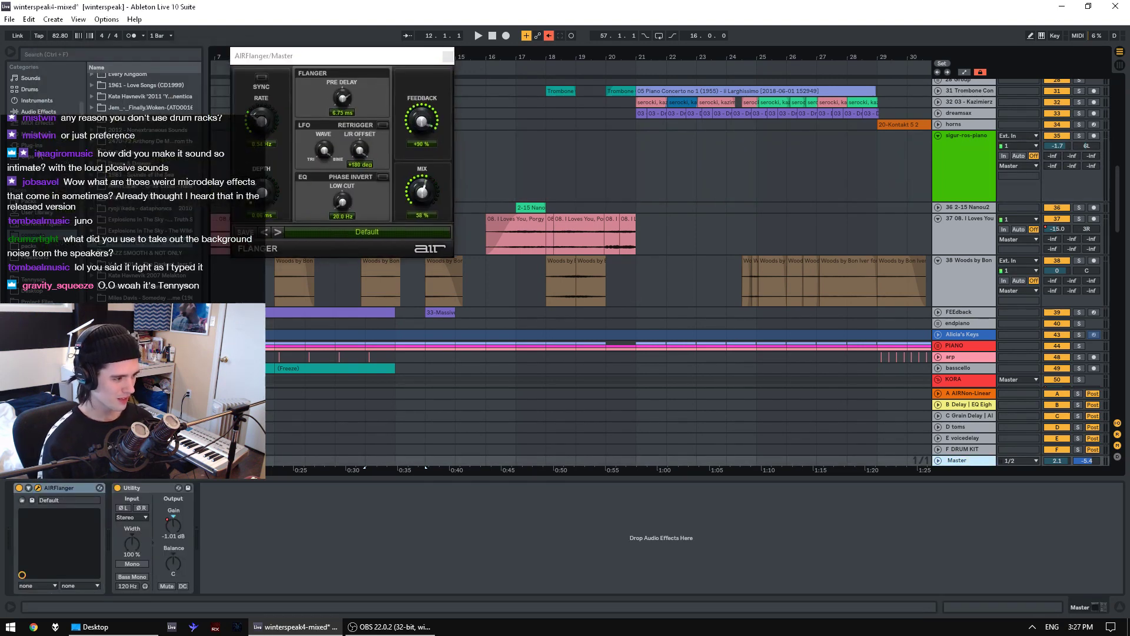
left_click(36, 146)
left_click(98, 79)
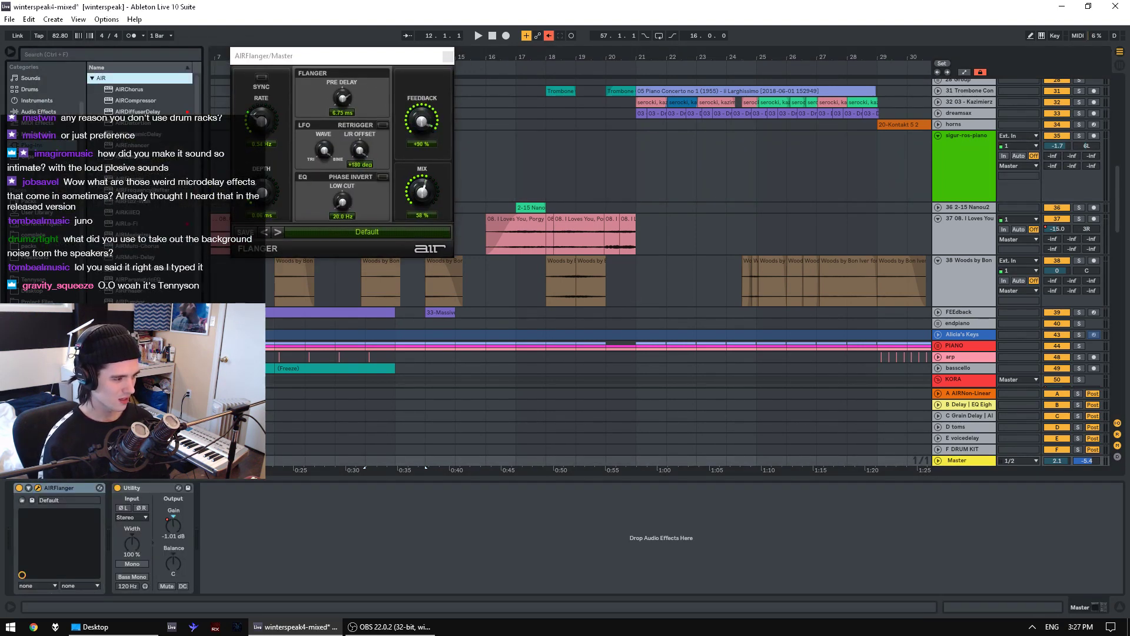
left_click_drag(129, 313, 285, 553)
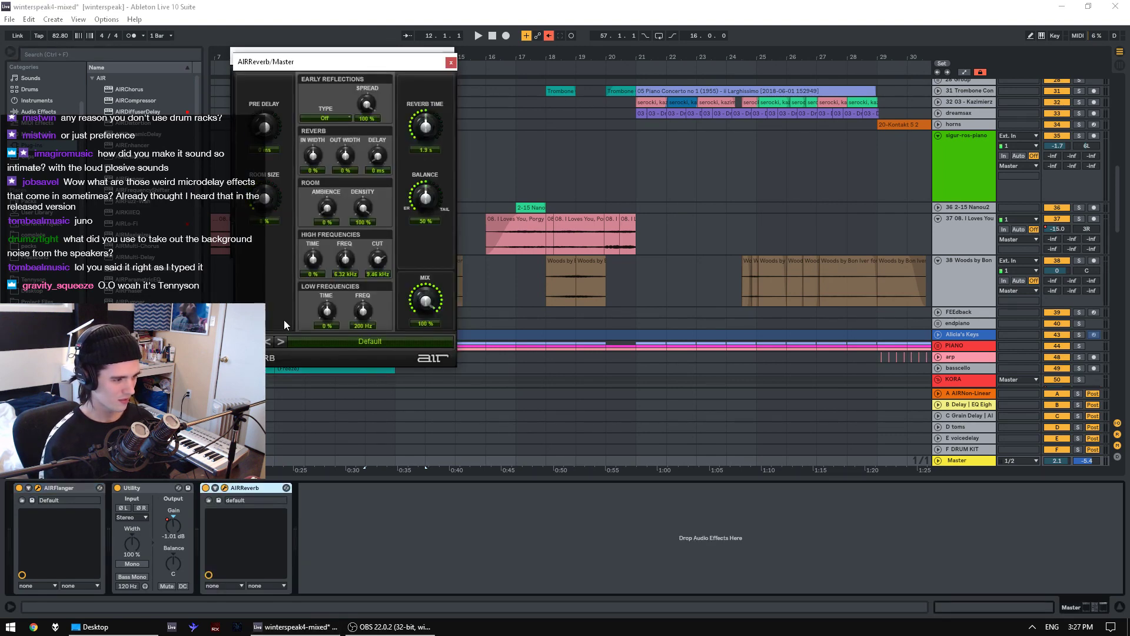
- Insert a second Utility audio effect directly before AIRReverb in the Master track's device chain
left_click(39, 111)
scroll(127, 135, "down", 3)
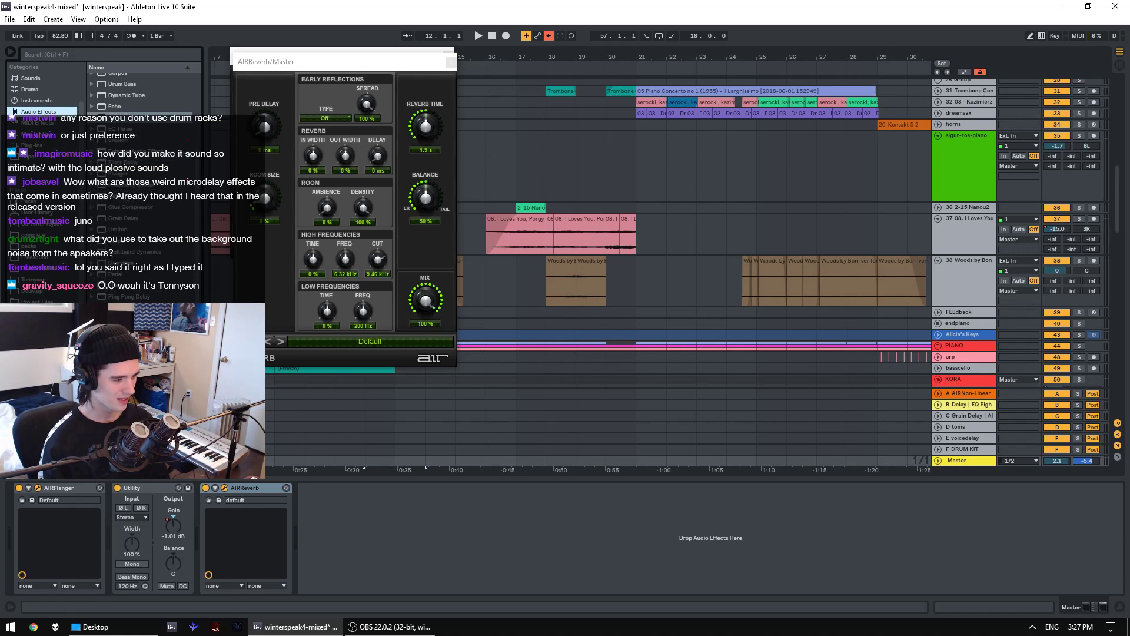
left_click_drag(127, 118, 203, 536)
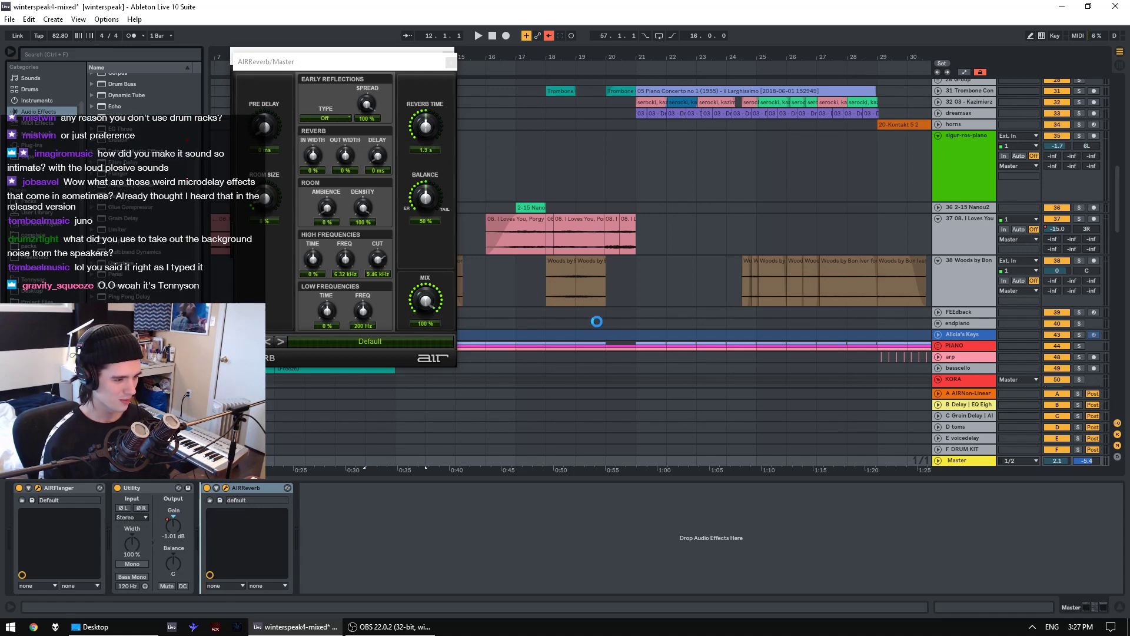
- Set the AIRReverb's Reverb Time to 1.7 s on the Master track and play the mix from bar 21
left_click(644, 297)
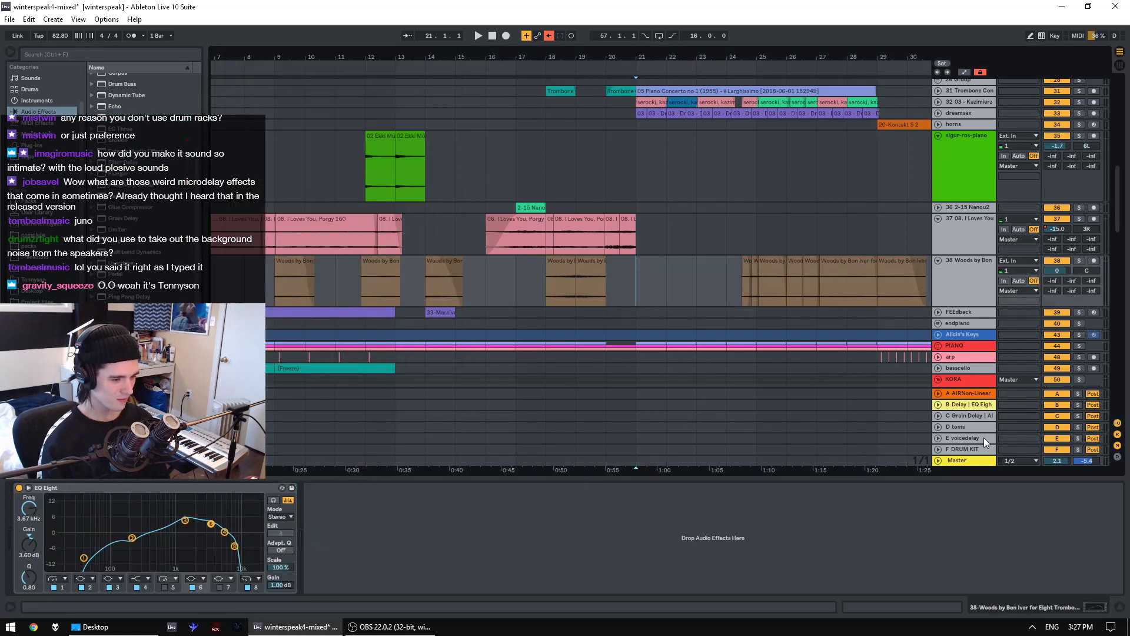
left_click(974, 460)
left_click_drag(441, 375, 334, 190)
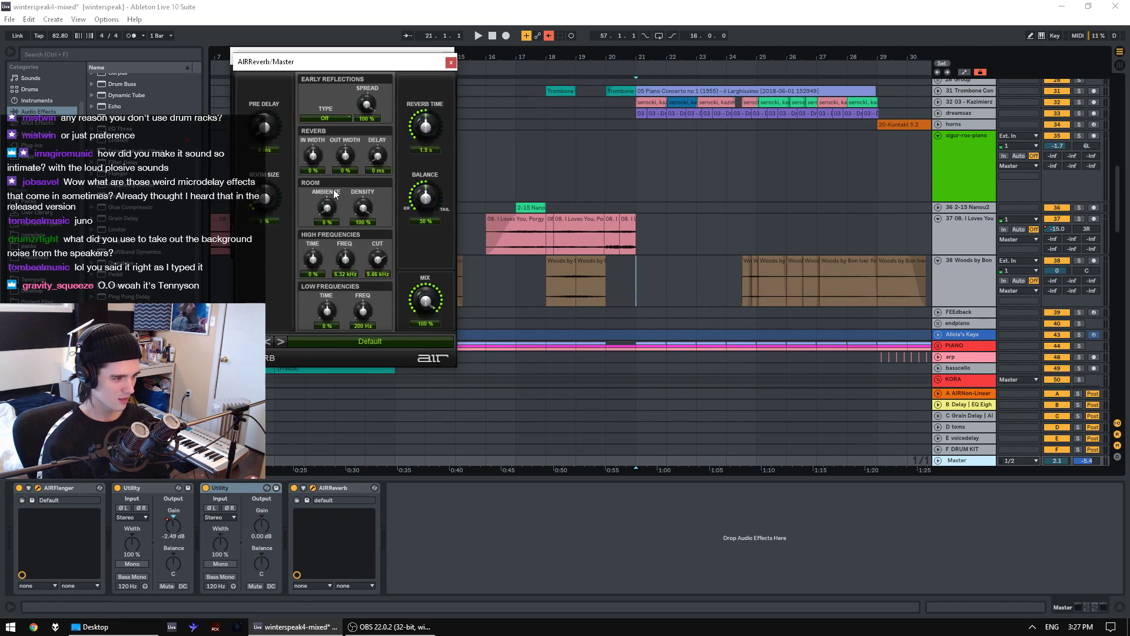
key("space")
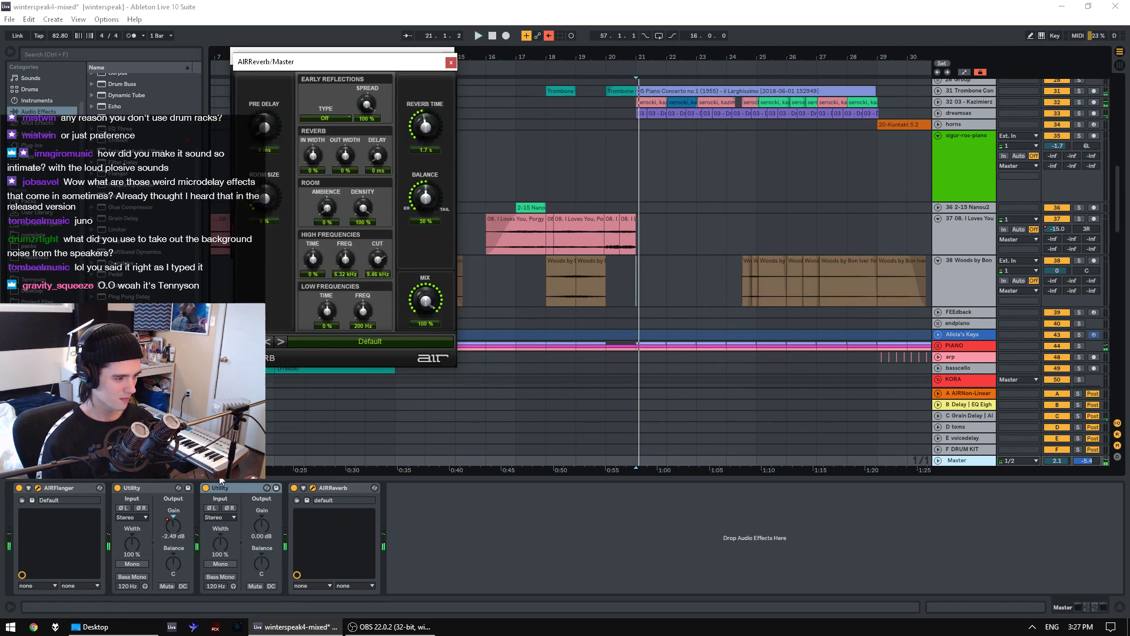
- Turn off AIRFlanger and set the second Utility's Balance to 50L
left_click(18, 489)
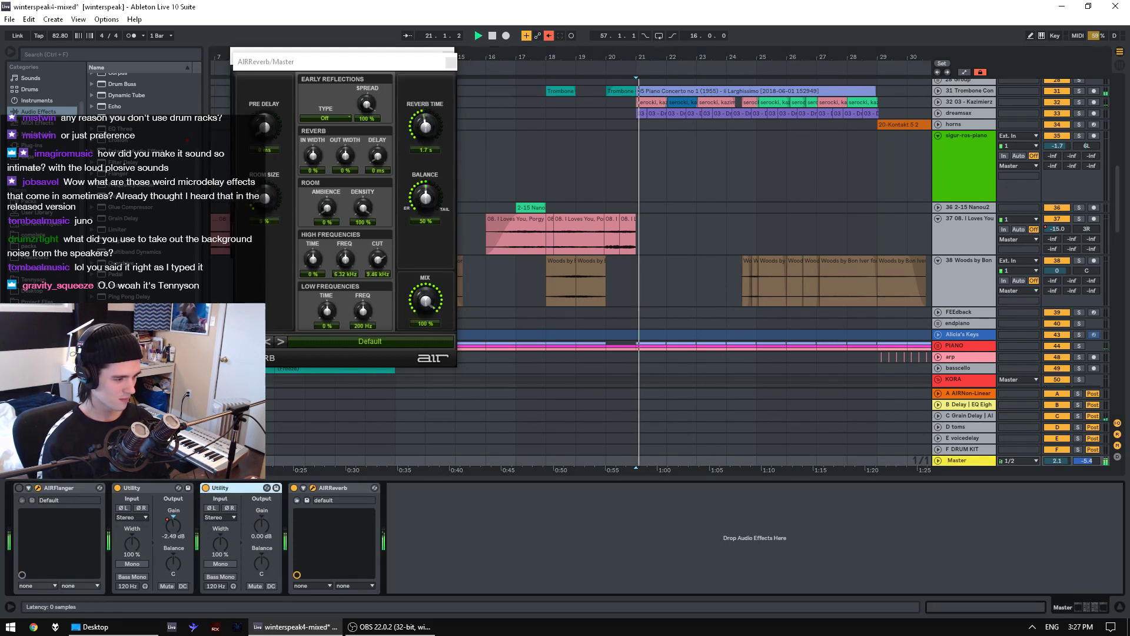
left_click_drag(270, 558, 270, 584)
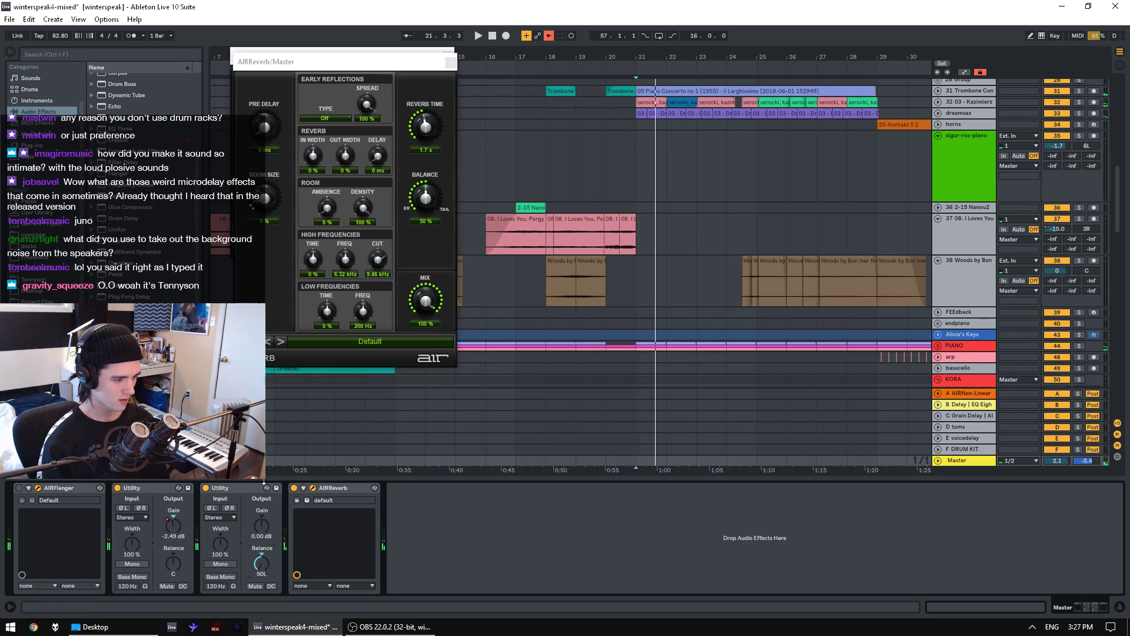
key("space")
- Replay the mix from bar 21 through the left-balanced Utility and AIRReverb
key("space")
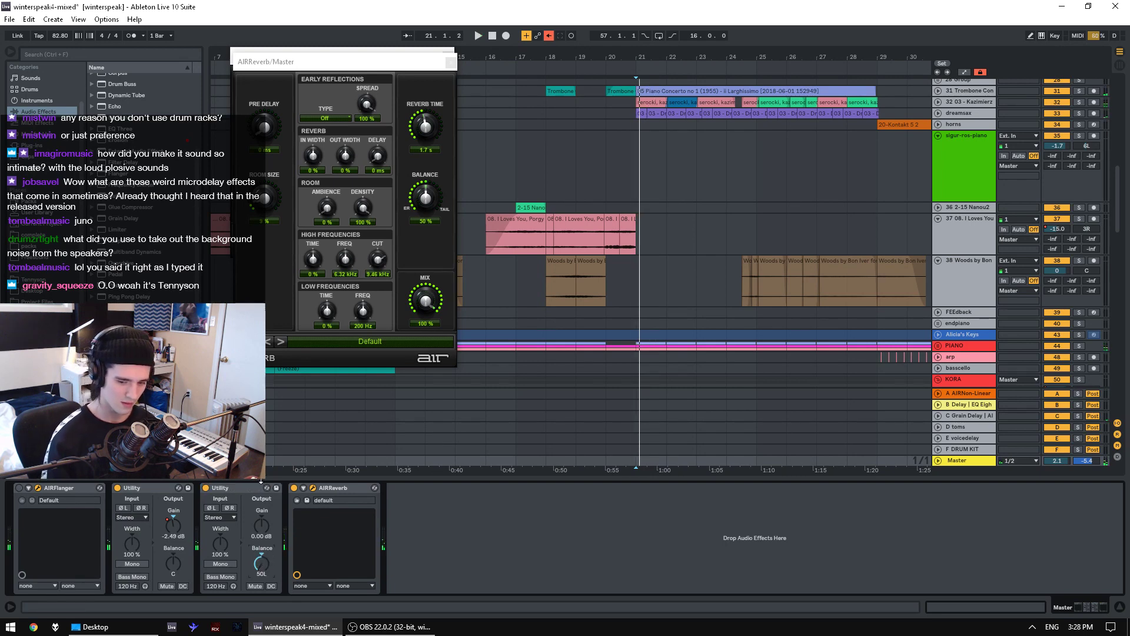
key("space")
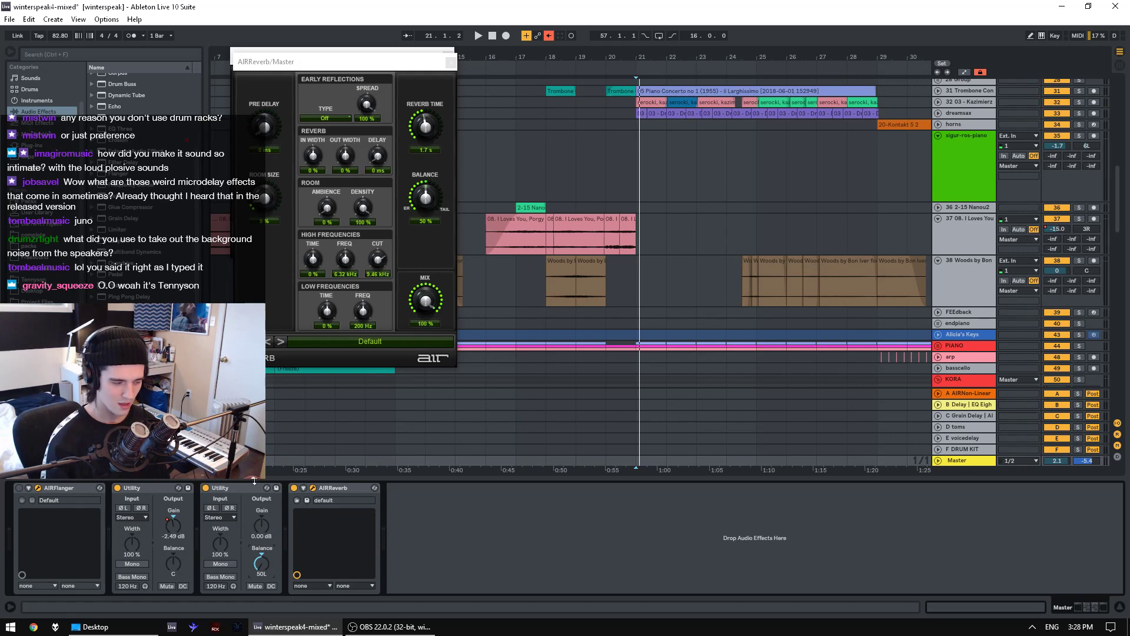
key("space")
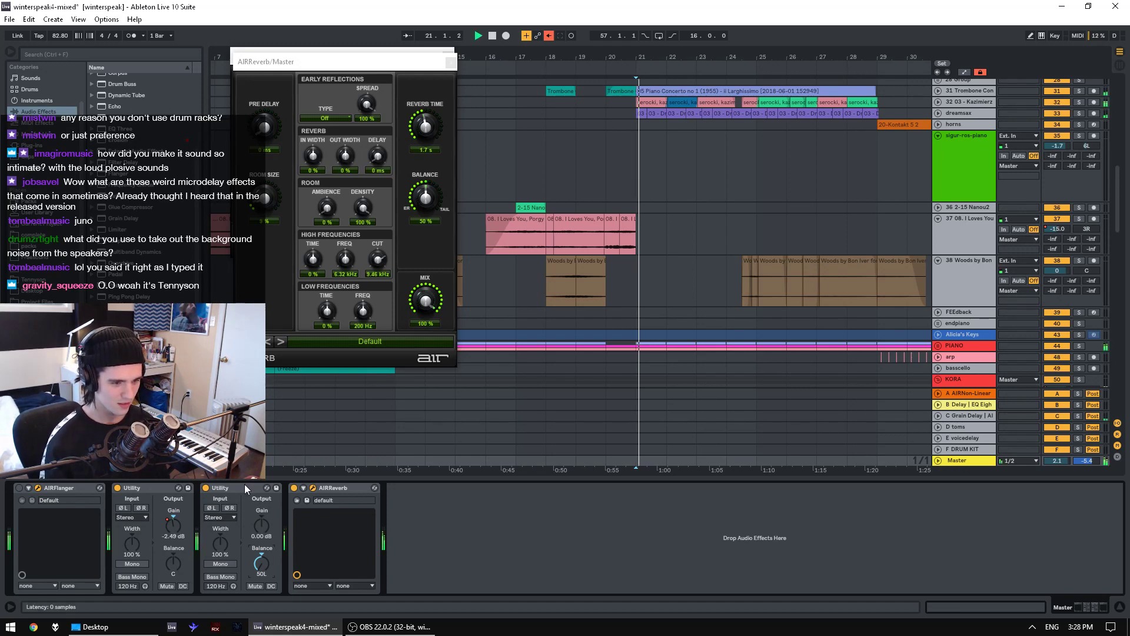
key("space")
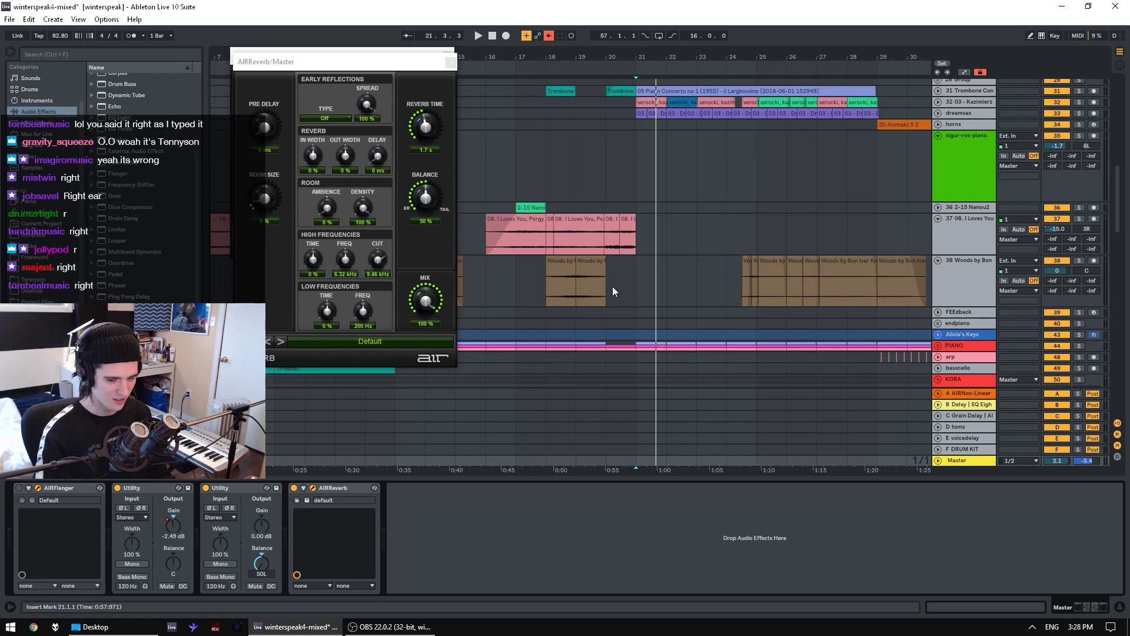
key("space")
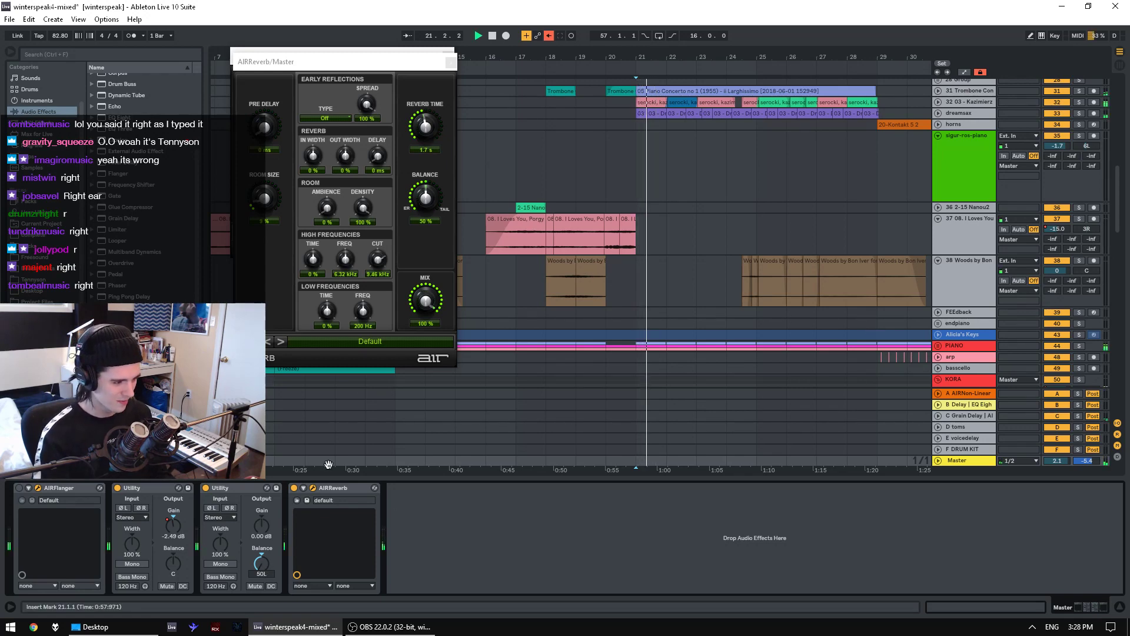
- Replay the mix from bar 21 through the left-balanced Utility and AIRReverb, with both devices selected together
key("space")
left_click_drag(281, 190, 279, 199)
key("space")
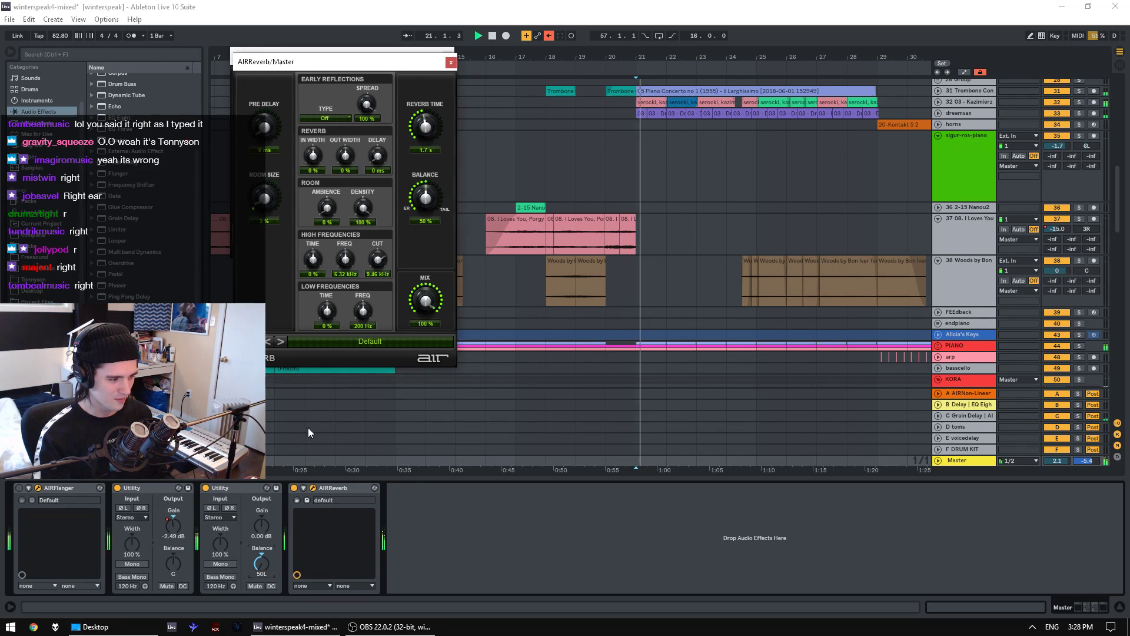
left_click(324, 491)
key("space")
left_click(252, 486, "shift")
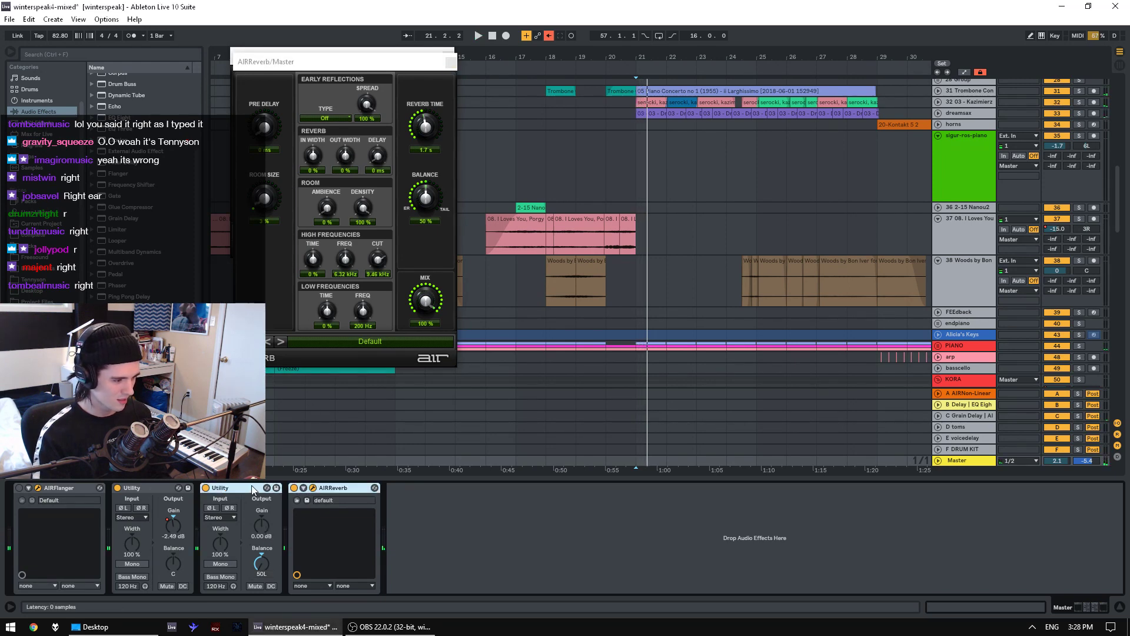
key("space")
key("space")
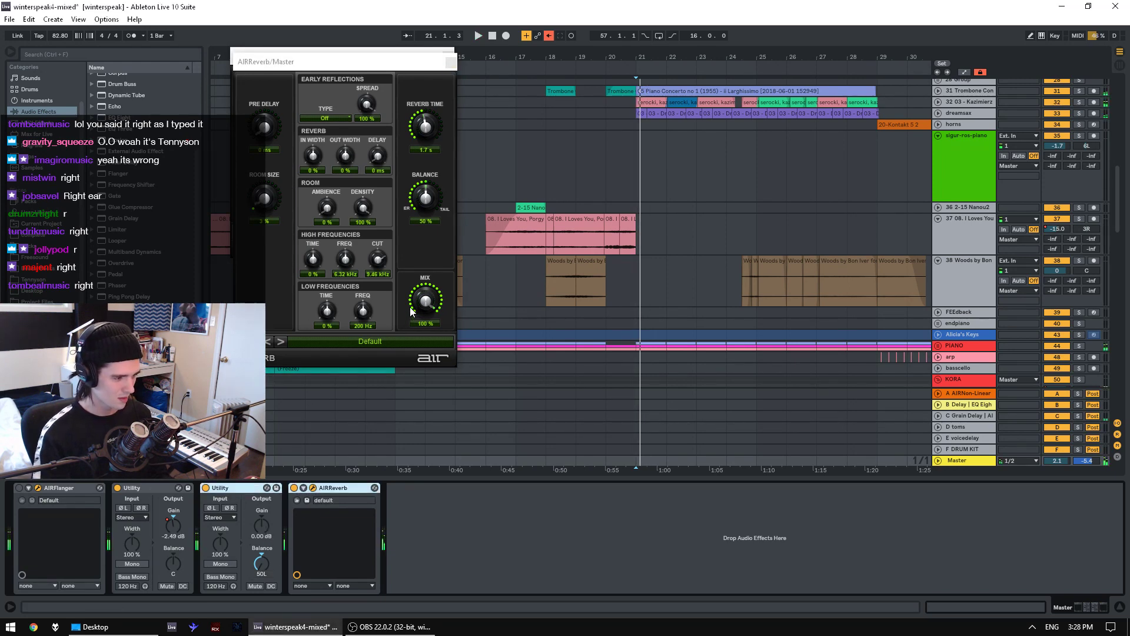
- Set the second Utility's gain to -14.4 dB with its balance at 50L and replay the mix from bar 21
left_click_drag(261, 563, 261, 530)
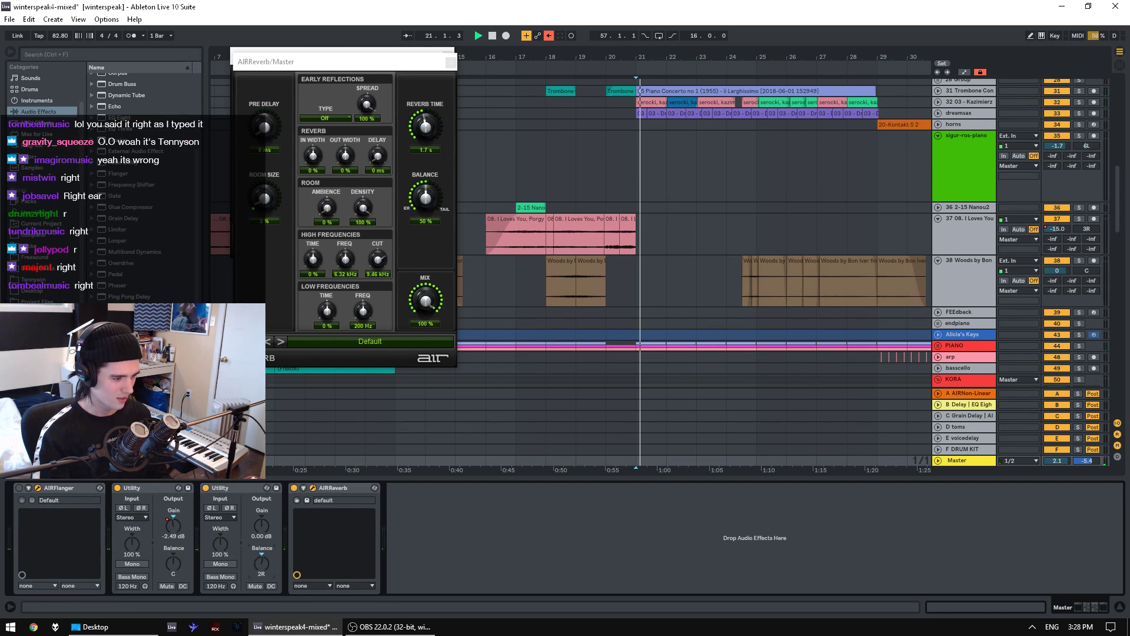
key("space")
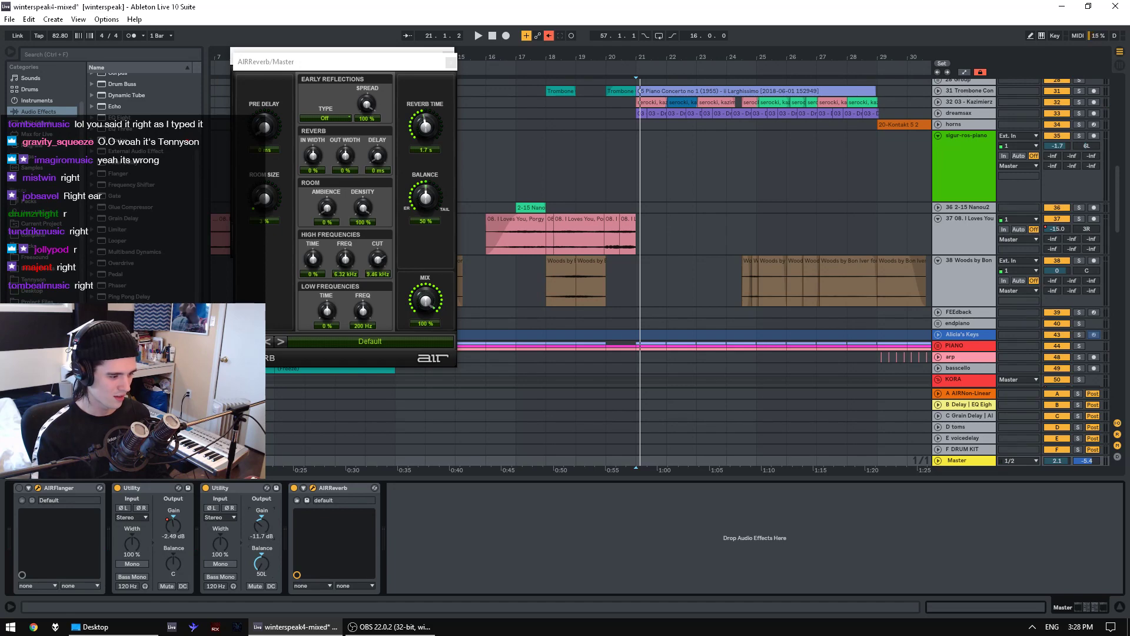
key("space")
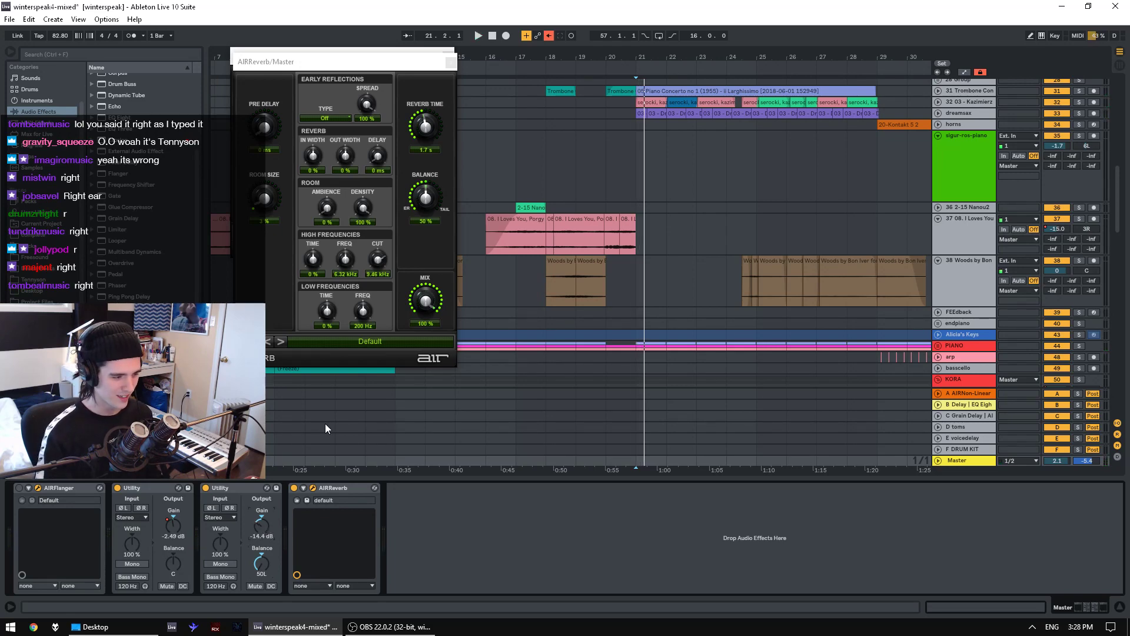
key("space")
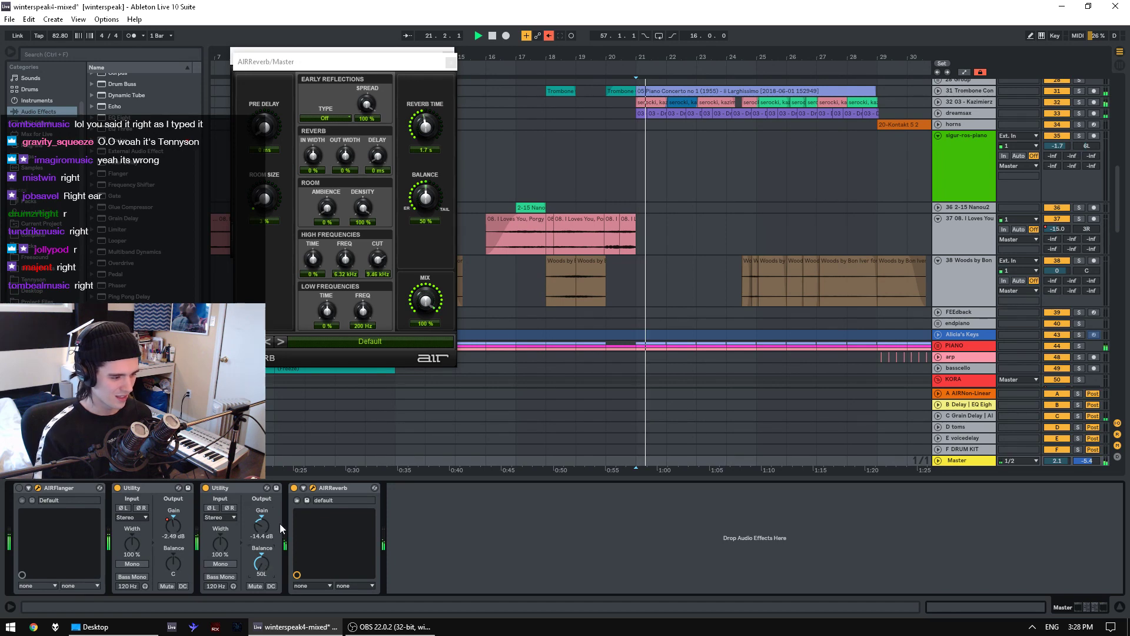
- Delete the second Utility and AIRReverb from the Master track's device chain
left_click(254, 491)
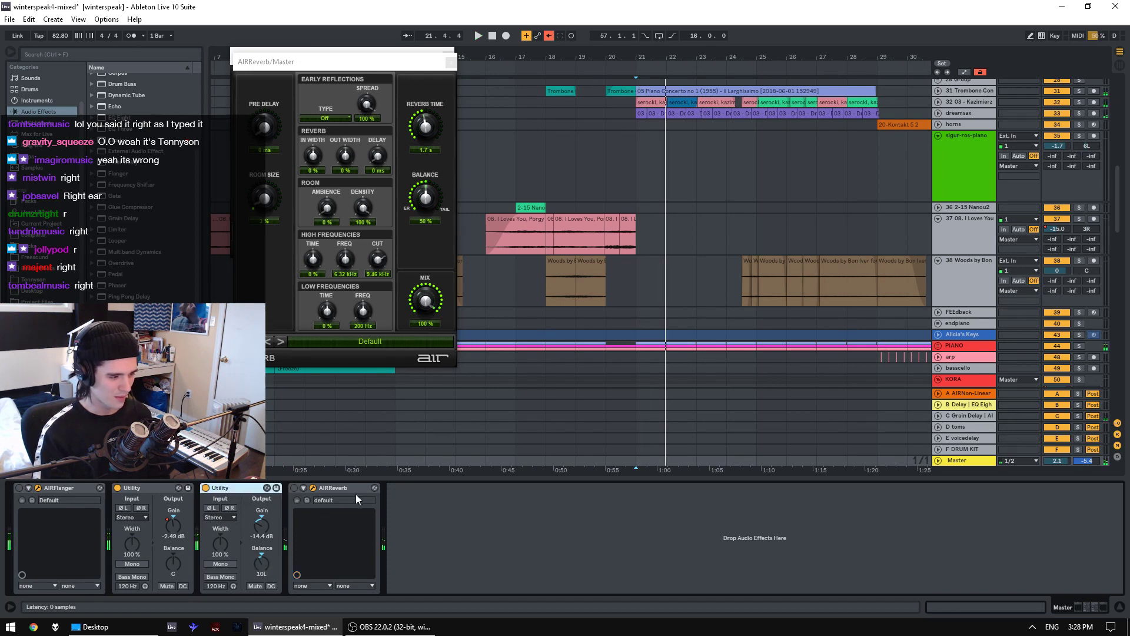
left_click(348, 489, "shift")
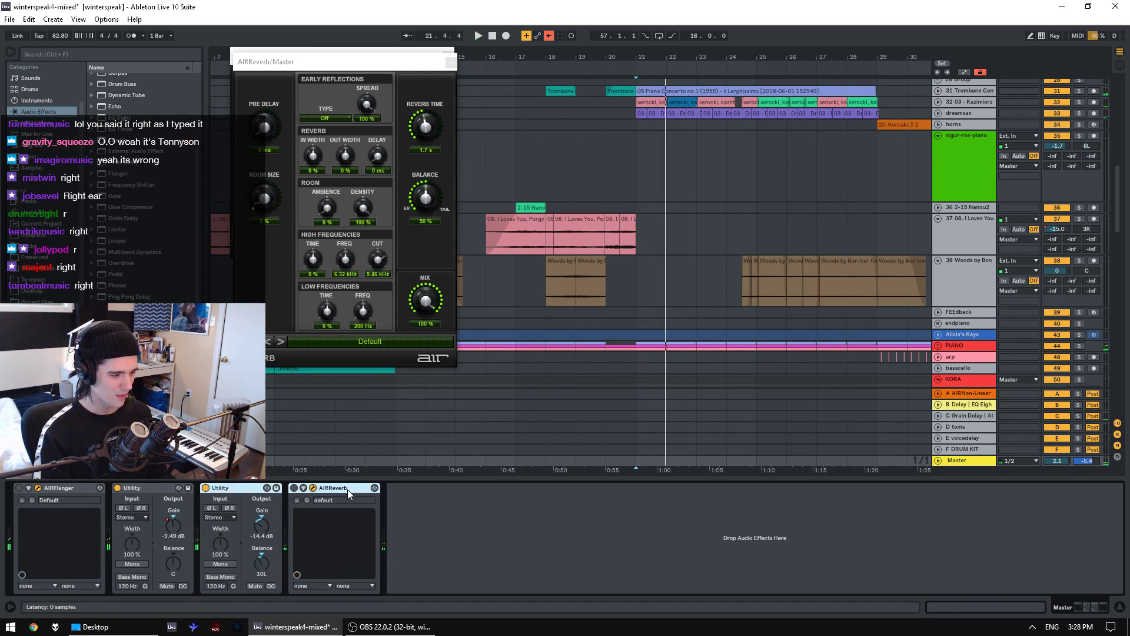
key("Delete")
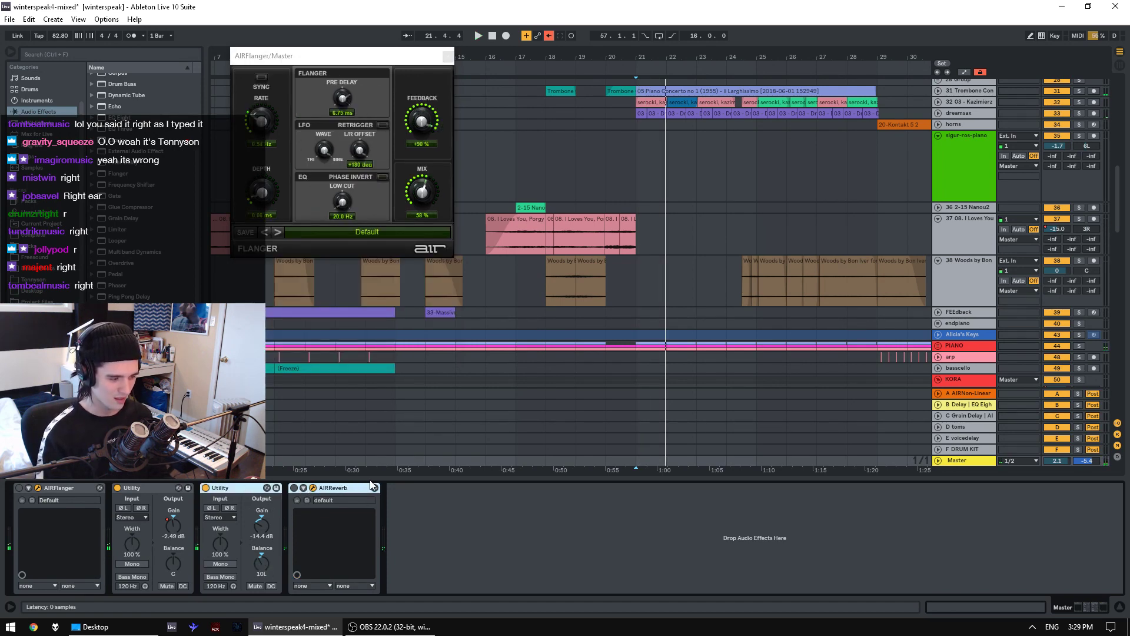
- Re-enable the overridden automation and play the mix from bar 21
left_click(637, 164)
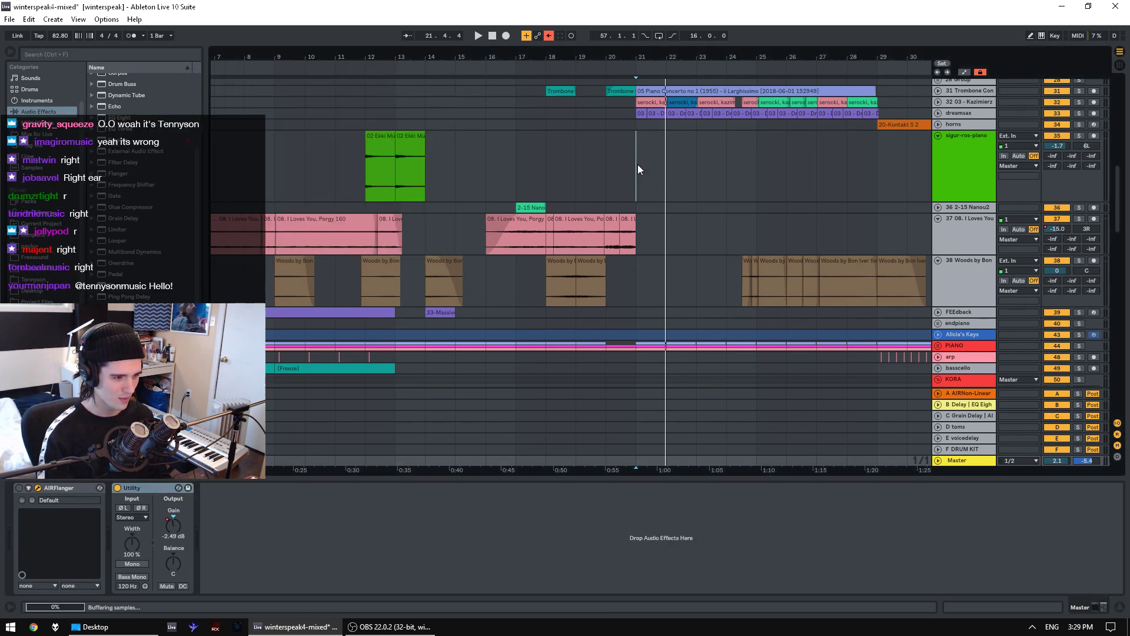
left_click(549, 36)
key("space")
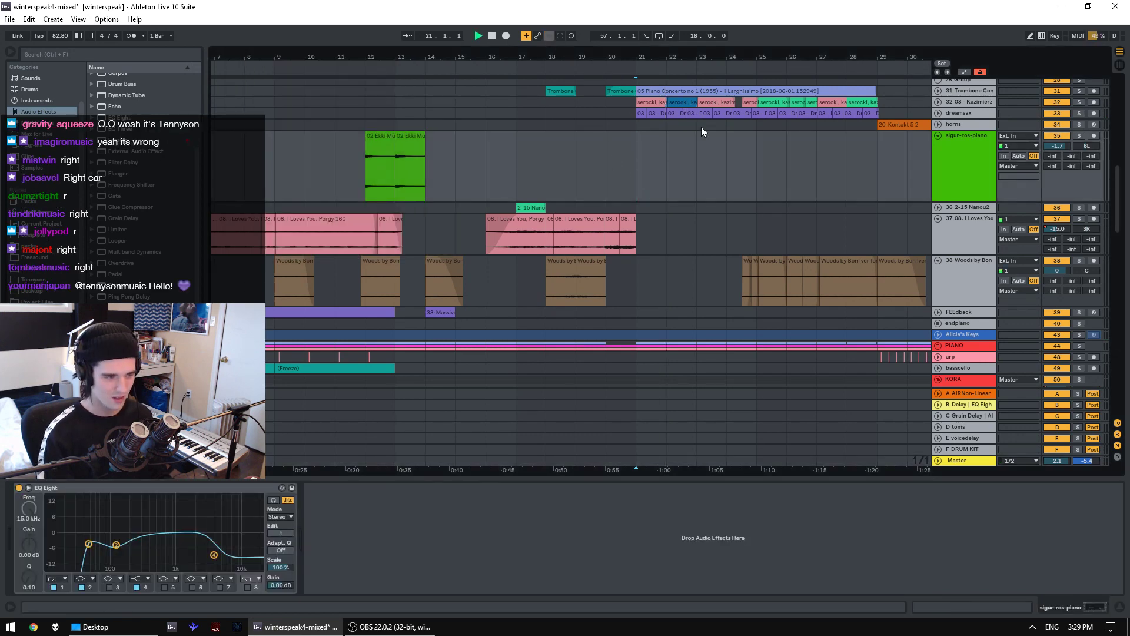
scroll(701, 186, "up", 2)
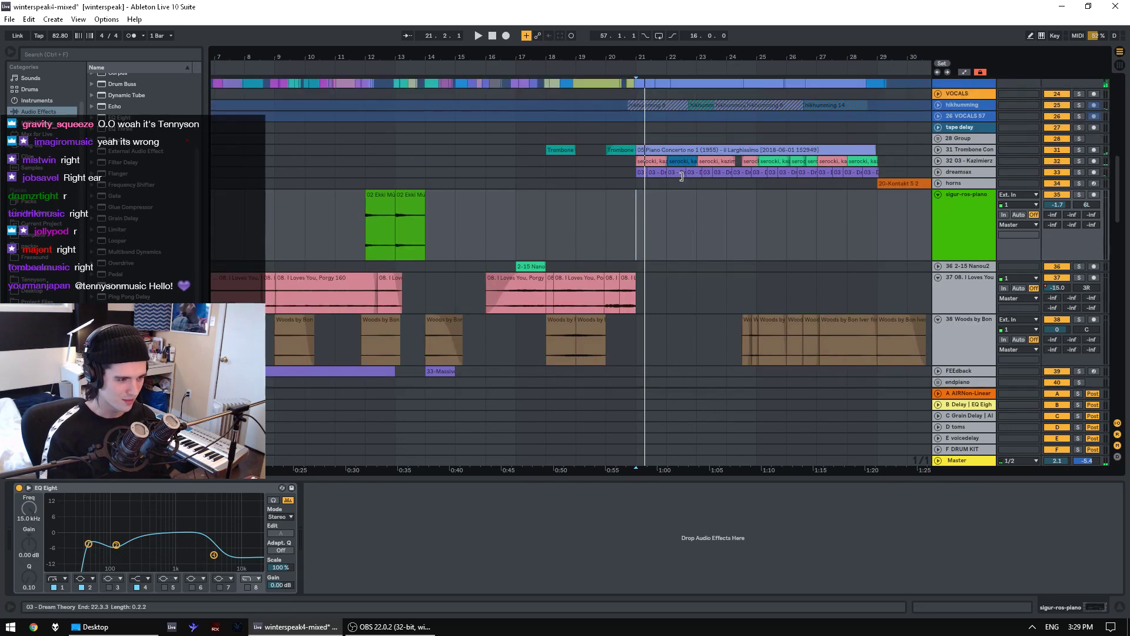
key("space")
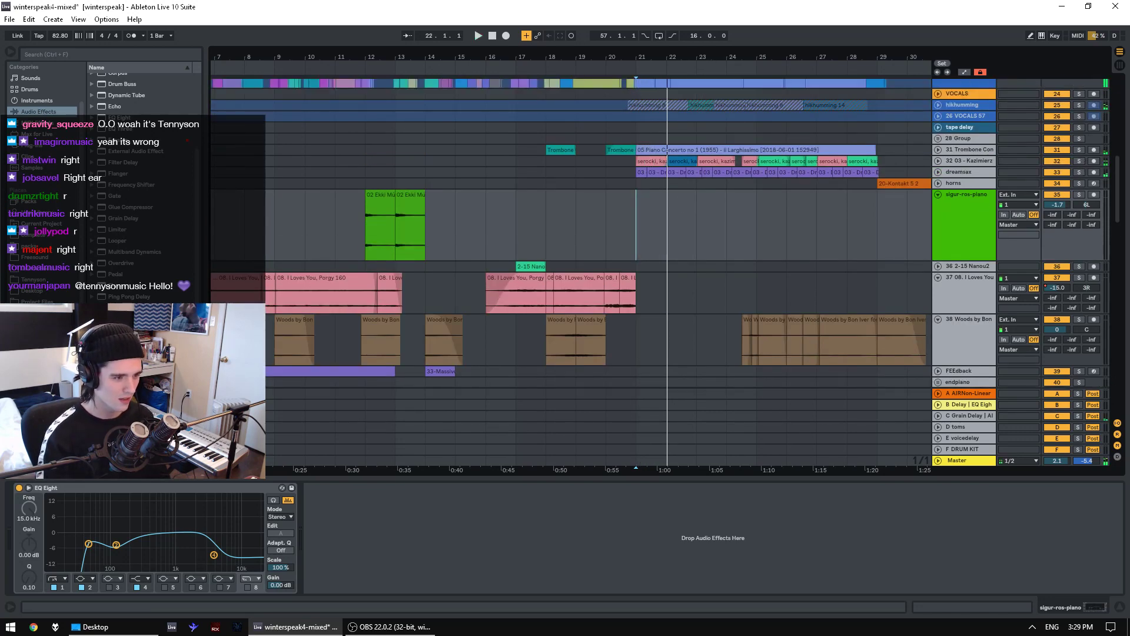
- Solo tracks 31, 32 and 33, play from bar 21, and reduce the solo to track 31 during playback
left_click_drag(667, 57, 574, 57)
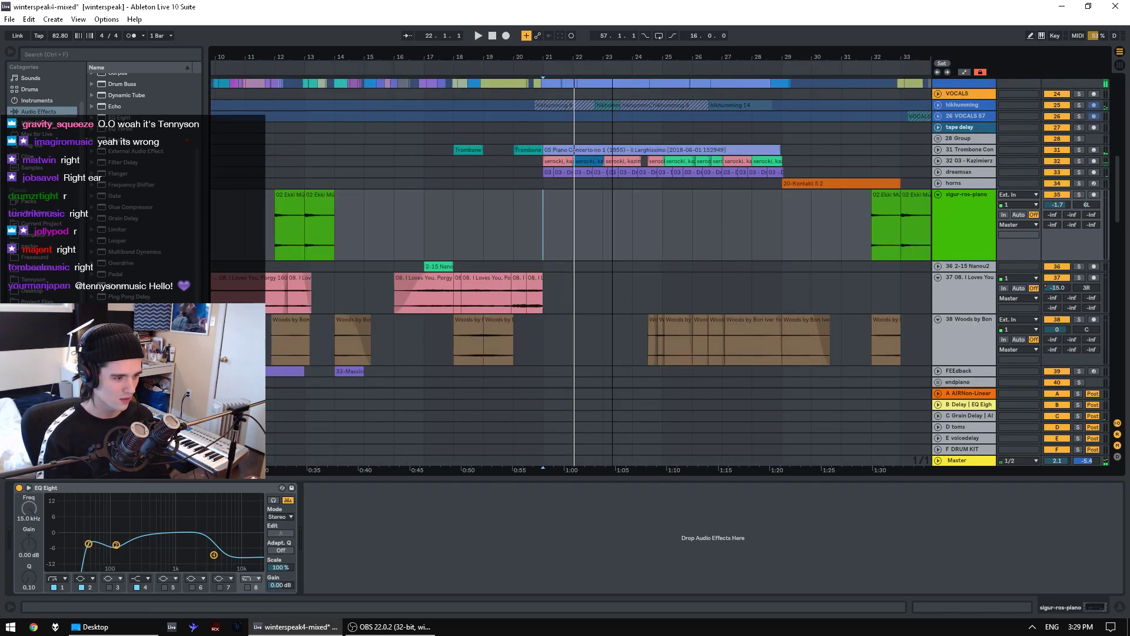
left_click(1080, 172)
left_click(1079, 160, "ctrl")
left_click(1081, 150)
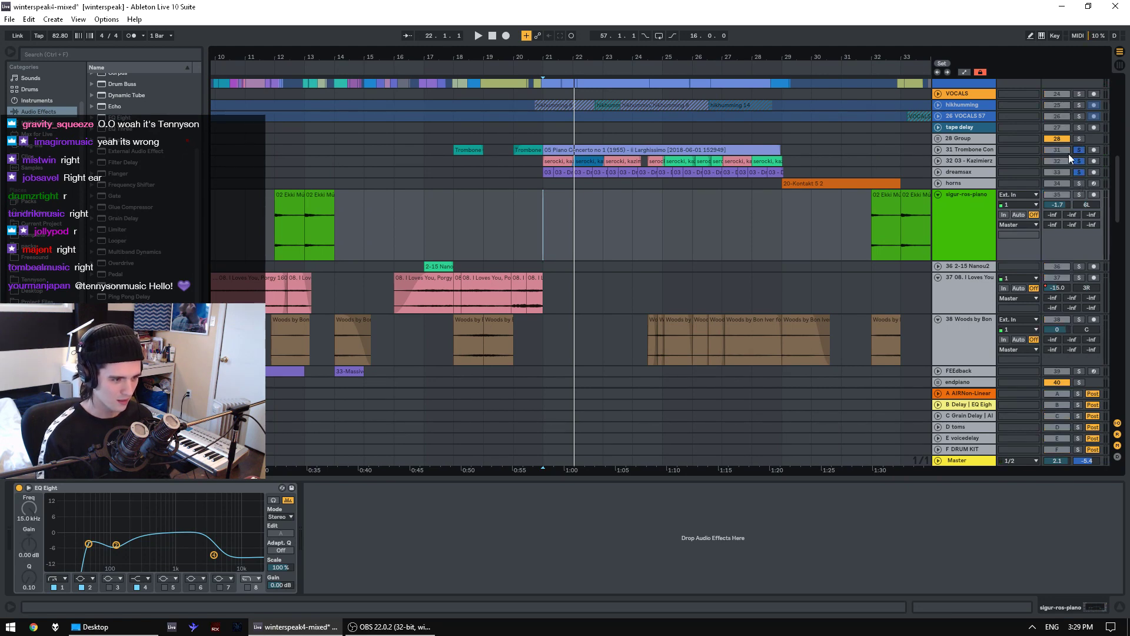
scroll(1066, 218, "up", 3)
key("space")
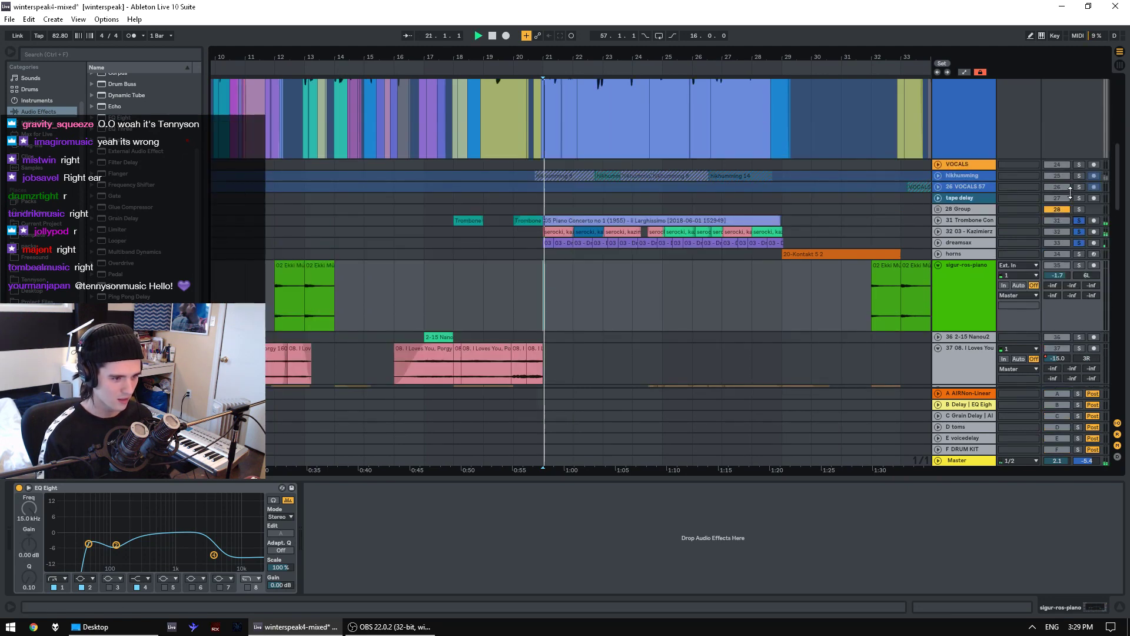
left_click(1079, 231)
left_click(1081, 242)
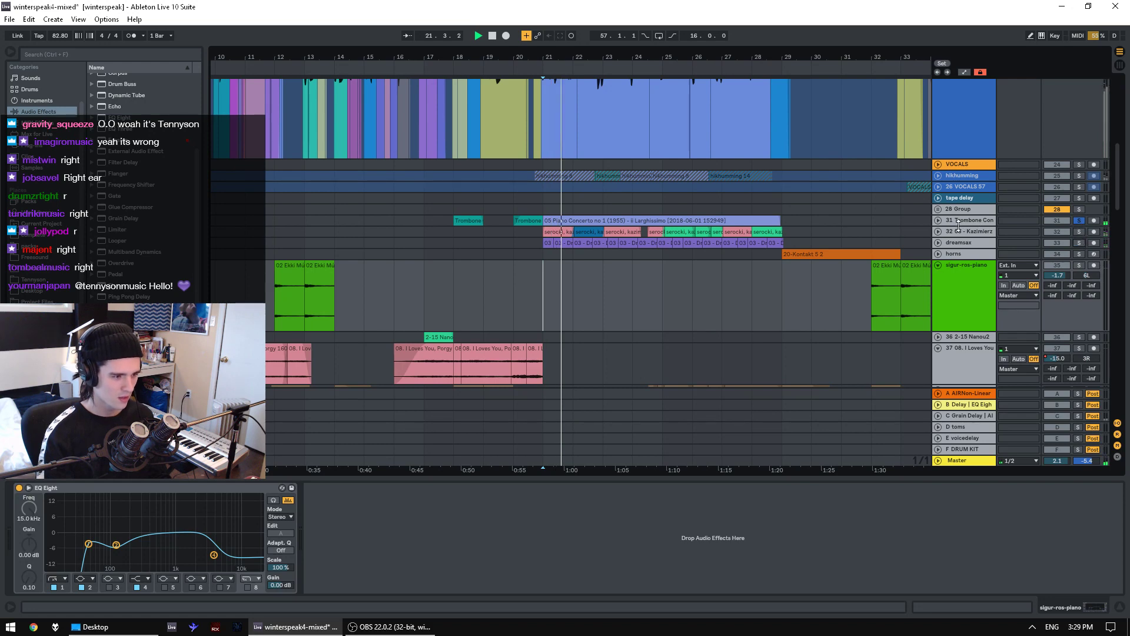
- Unfold the Trombone Concerto track and open the sample settings of its Piano Concerto no 1 clip at bar 21
left_click(938, 220)
left_click(654, 227)
key("space")
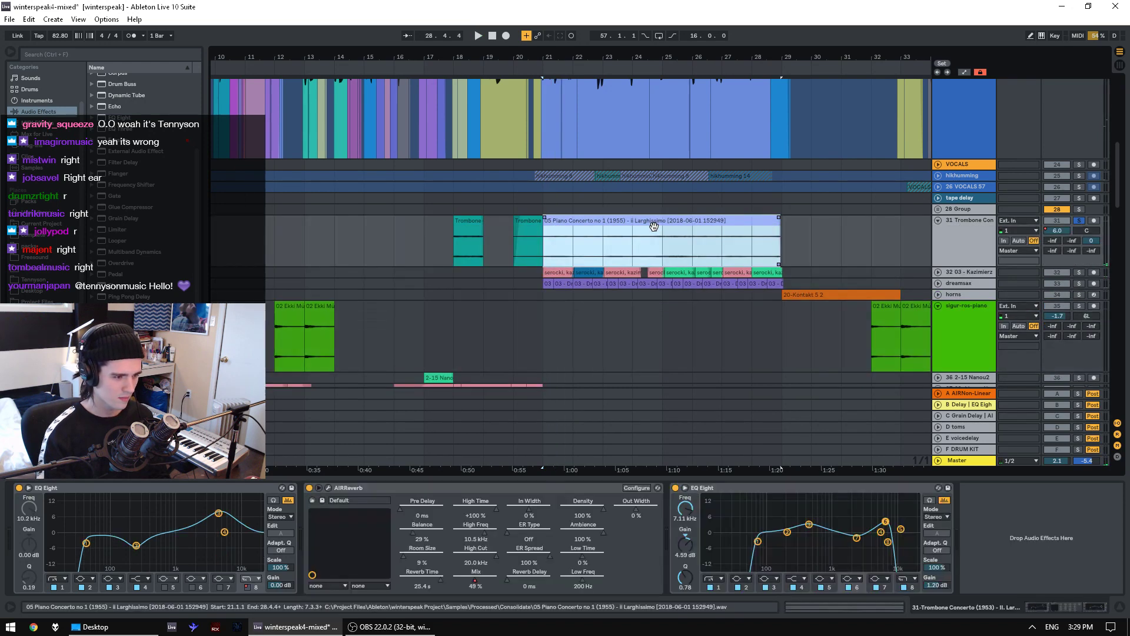
double_click(654, 226)
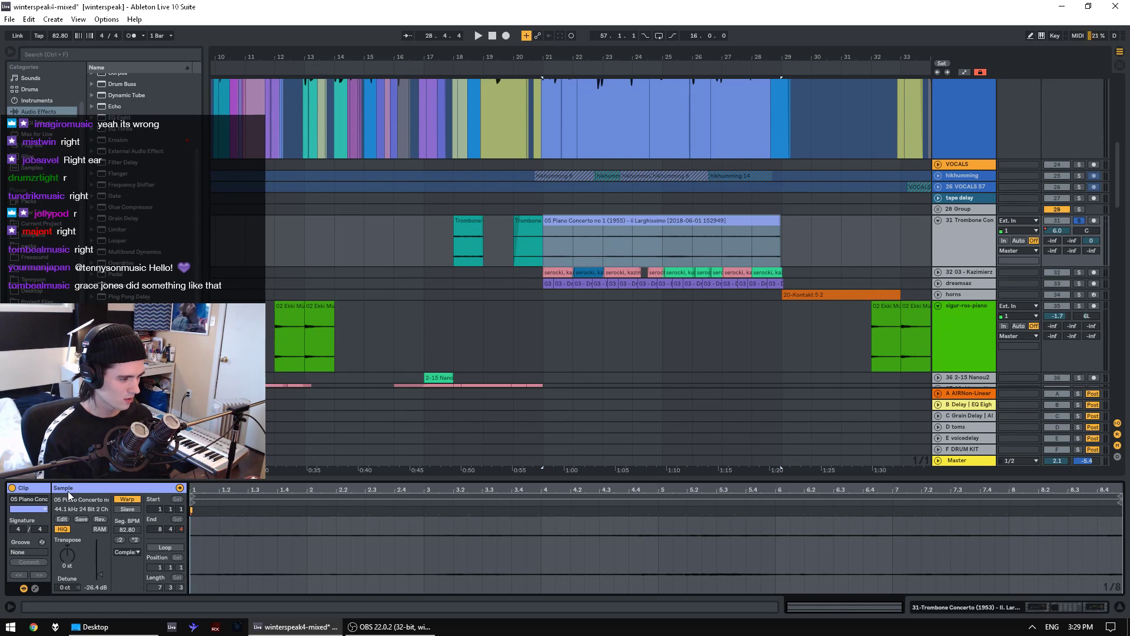
- Search the browser for 1955, widen the browser, and narrow the results to the folder holding the source music
left_click(106, 54)
type("1")
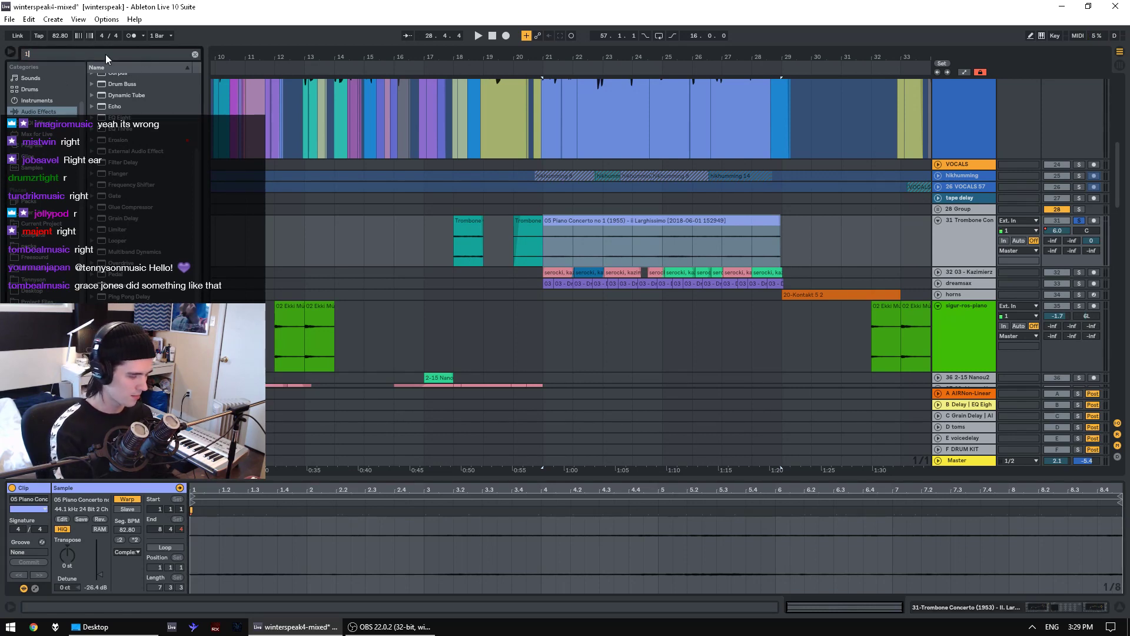
type("955")
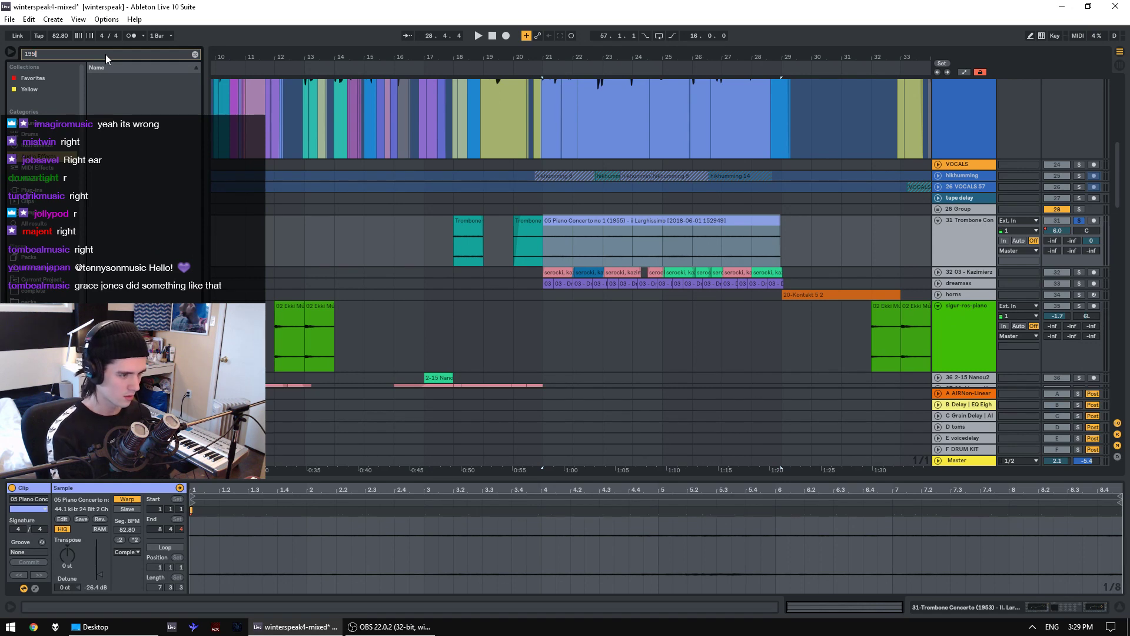
left_click(28, 225)
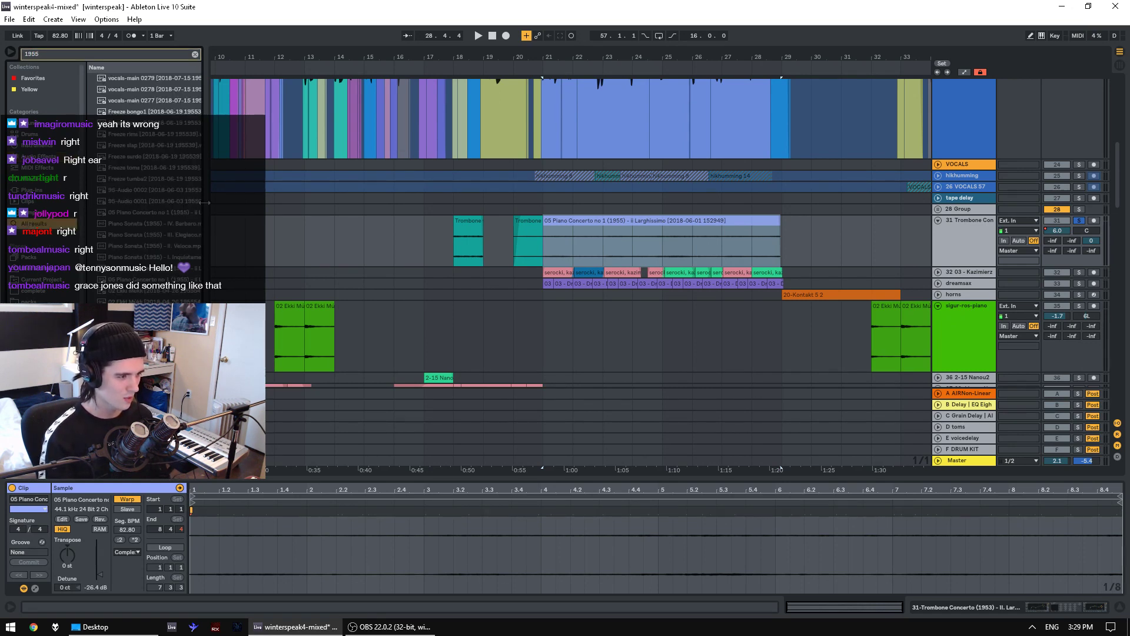
left_click_drag(204, 202, 312, 217)
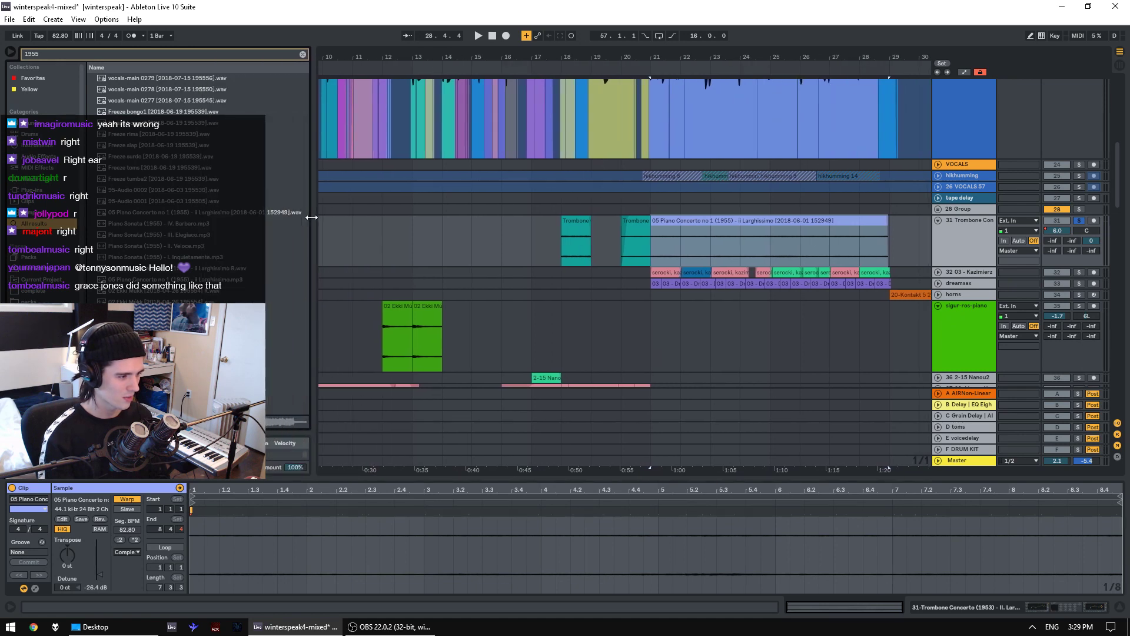
left_click(36, 290)
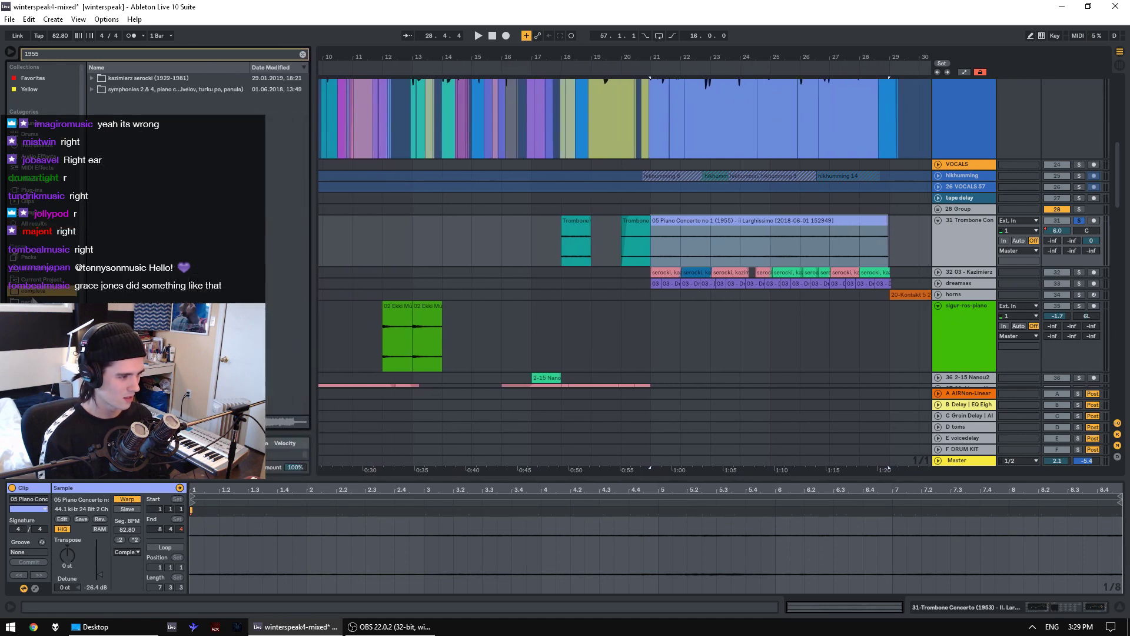
- Examine the Piano Sonata files in the kazimierz serocki (1922-1981) folder and collapse the folder
left_click(91, 77)
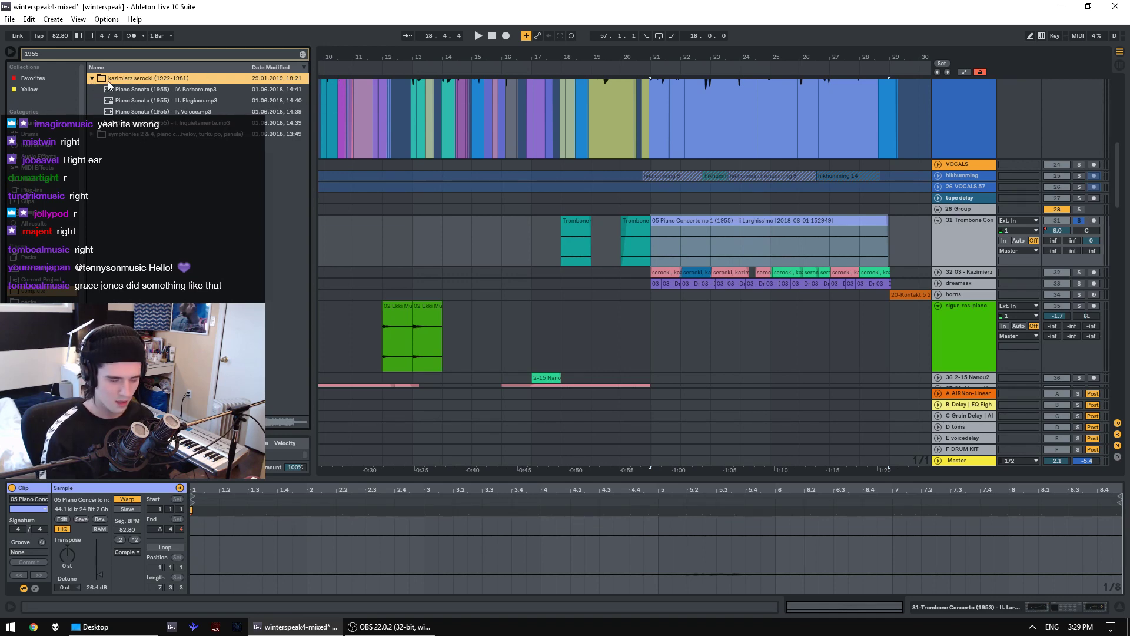
left_click(193, 90)
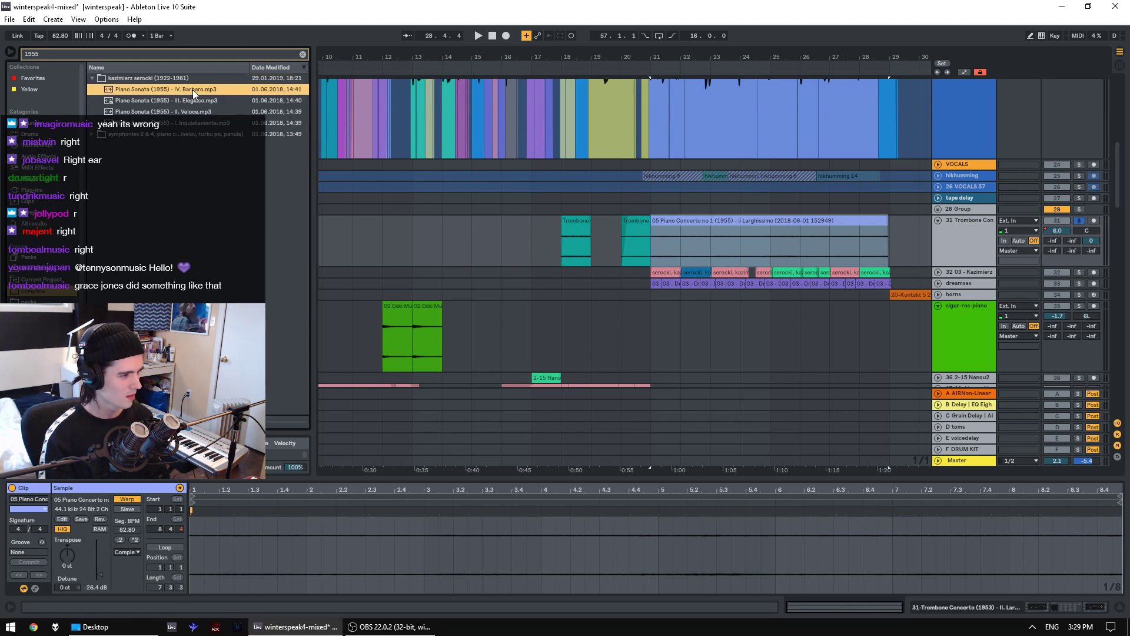
key("Down")
key("Up")
key("Up")
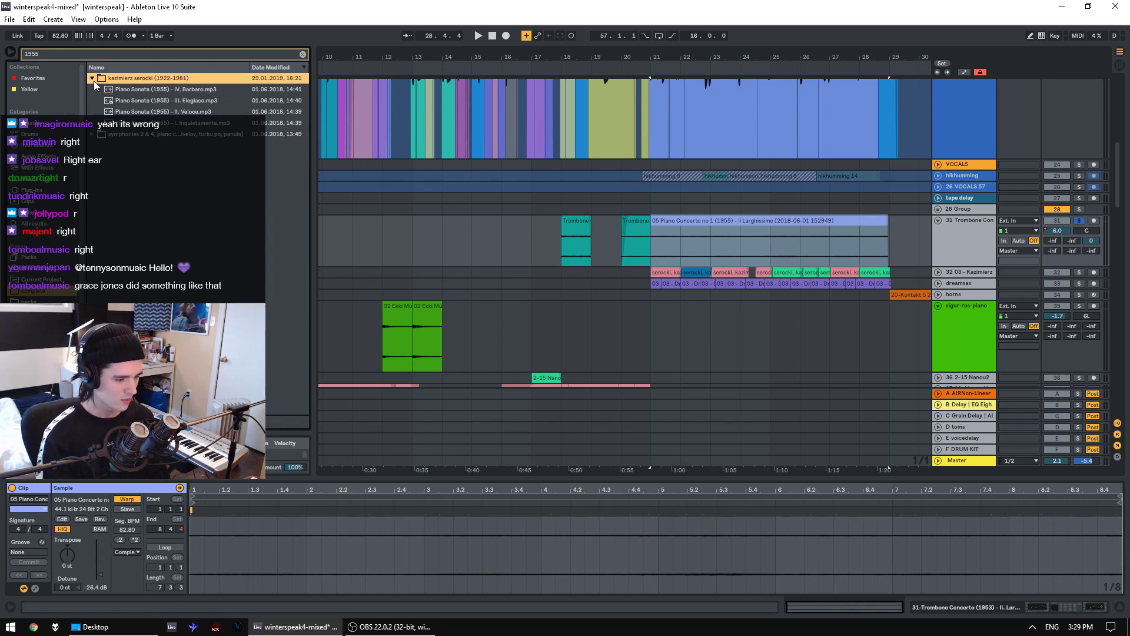
left_click(93, 79)
- Play the start of the Piano Concerto no 1 clip on the soloed Trombone Concerto track
left_click(703, 218)
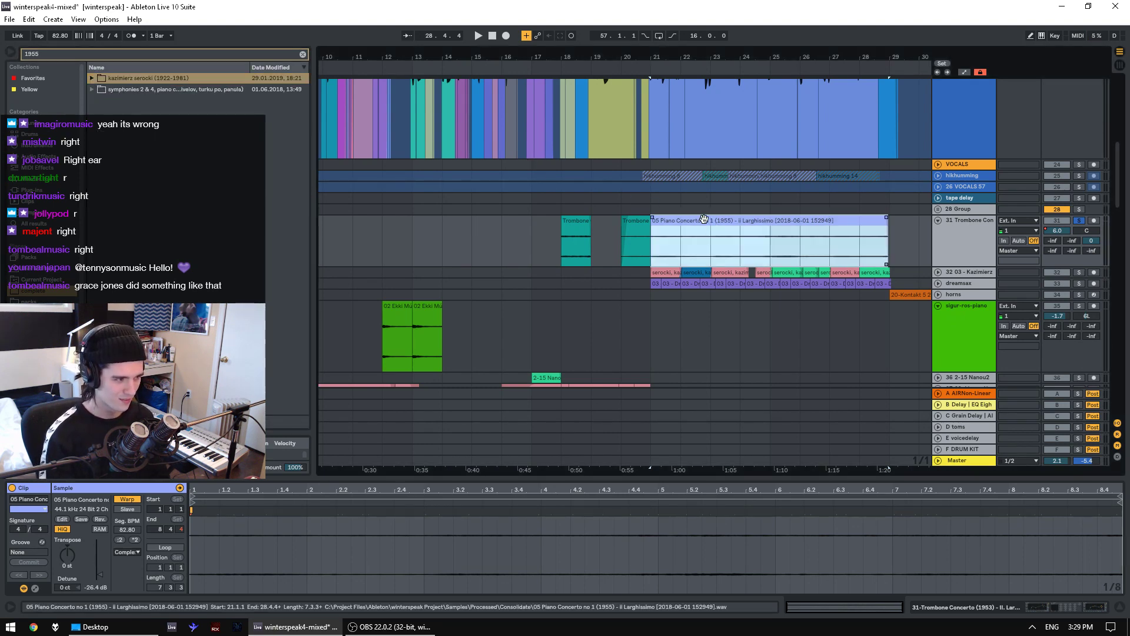
key("space")
key("space")
- Expand the kazimierz serocki (1922-1981) folder and clear the browser search to list all folders
left_click(93, 79)
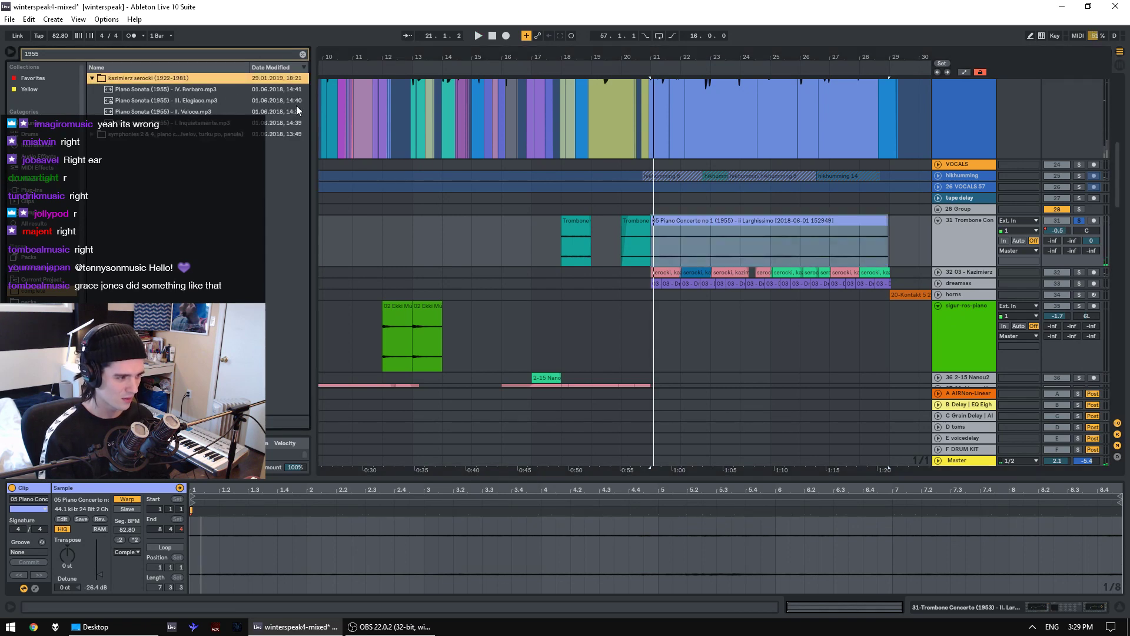
key("ctrl+f")
key("BackSpace")
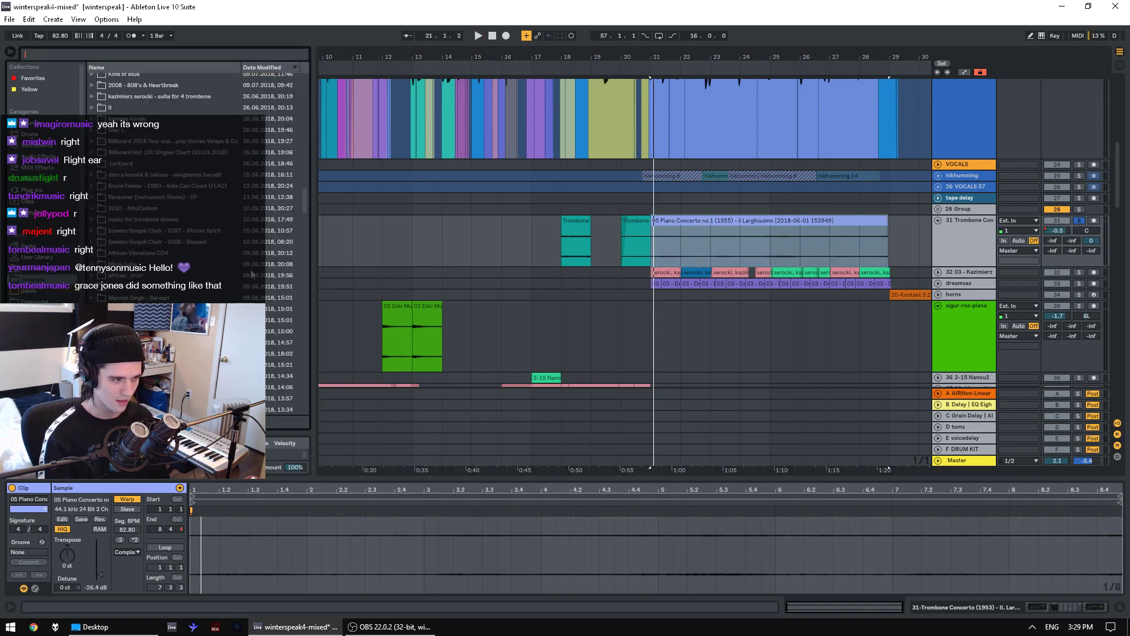
- Replay the Piano Concerto no 1 clip from bar 21 and select the clip again
left_click(689, 223)
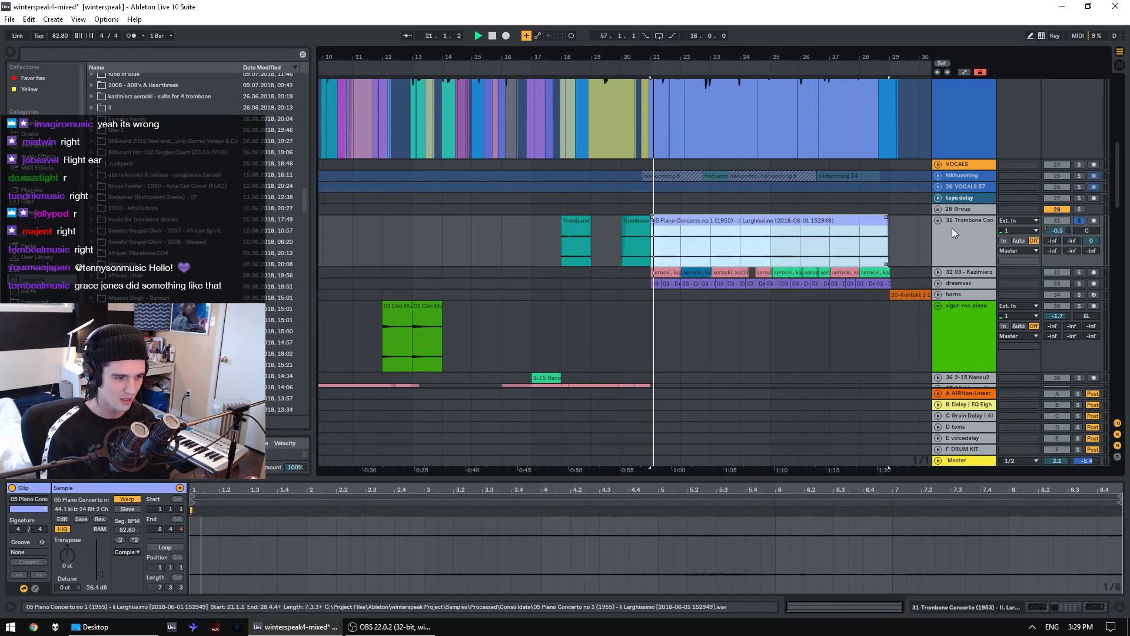
key("space")
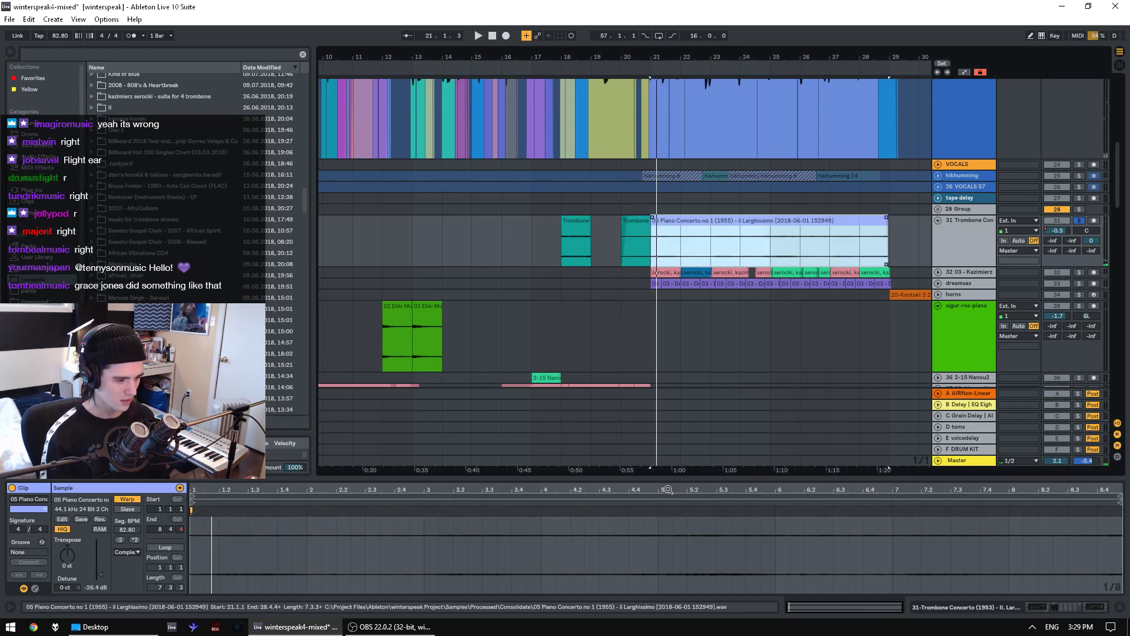
left_click(668, 489)
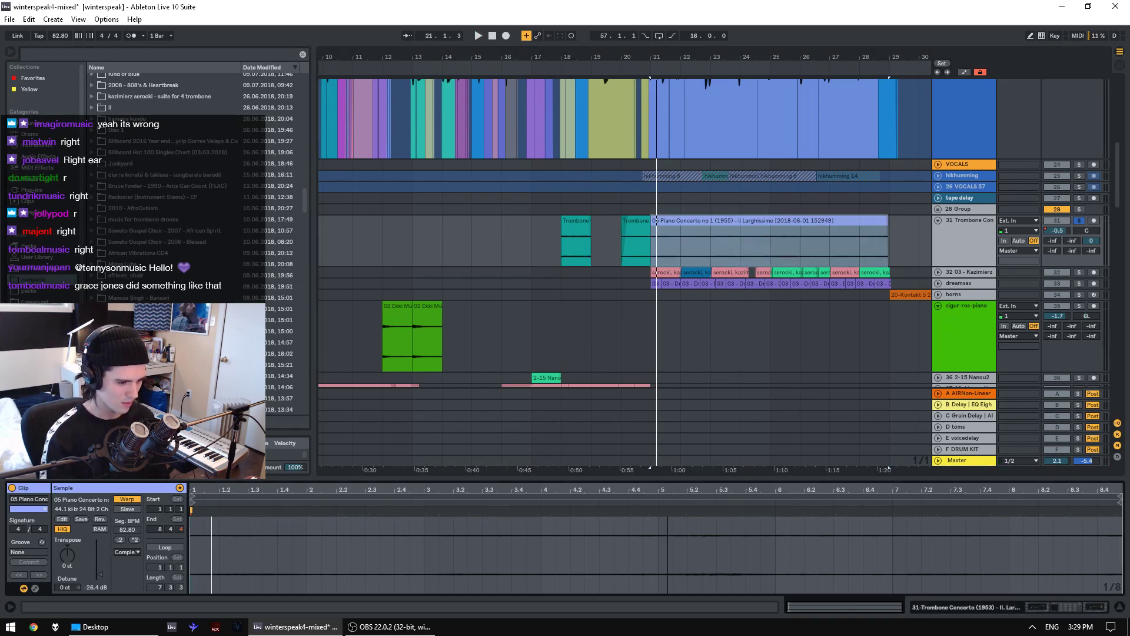
left_click(719, 230)
left_click(713, 225)
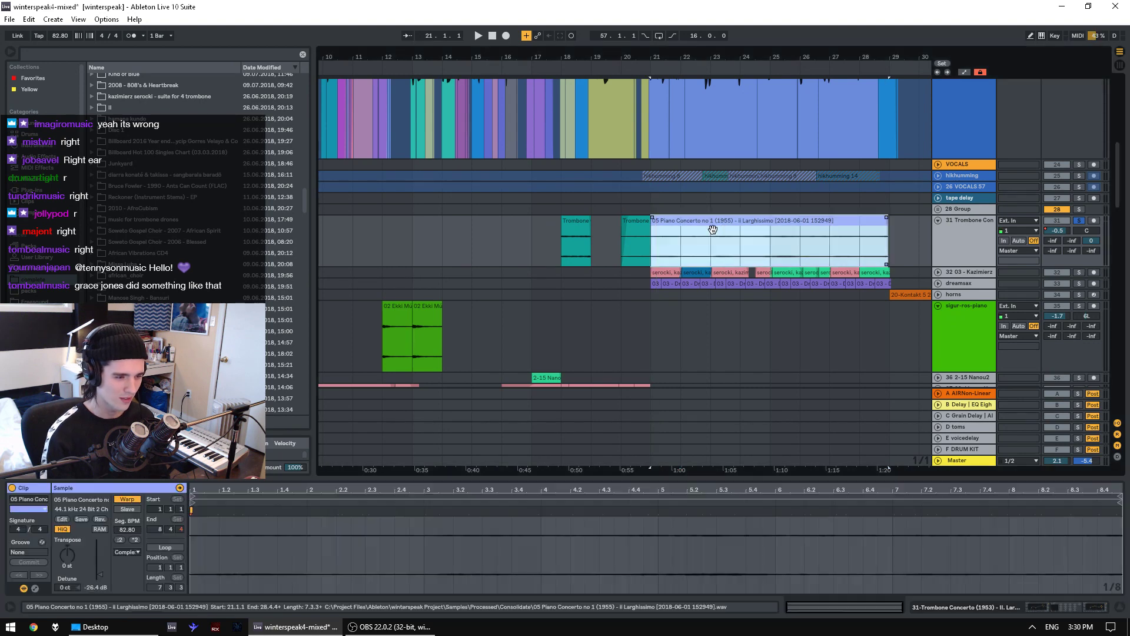
- Play the Piano Concerto no 1 clip from bar 21 and switch on AIRFlanger on the Master track
left_click(687, 261)
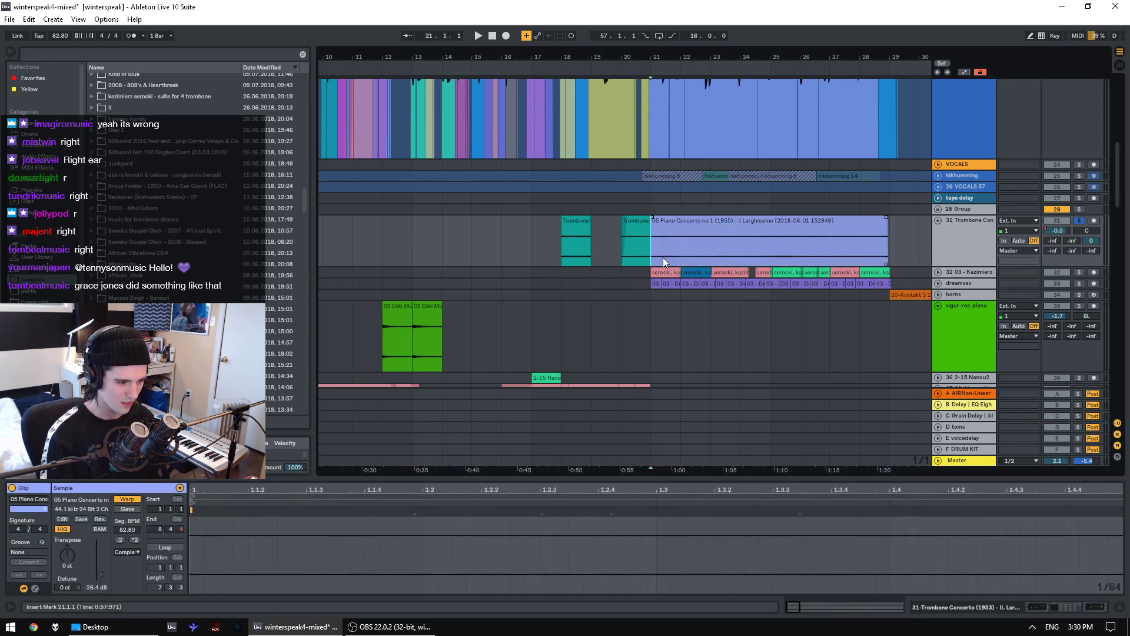
key("space")
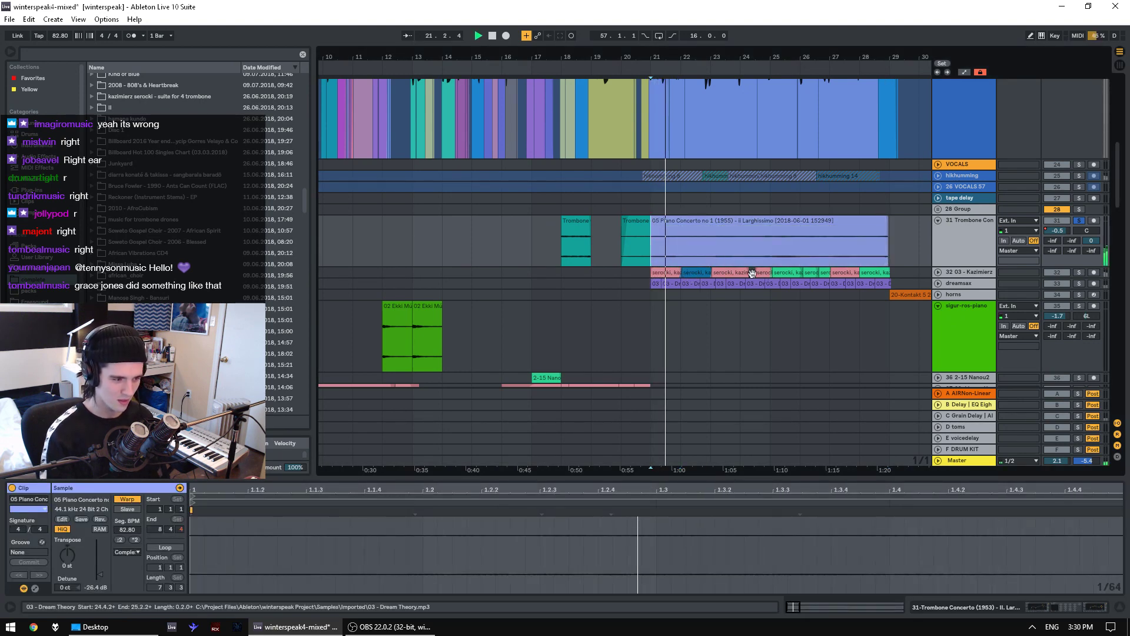
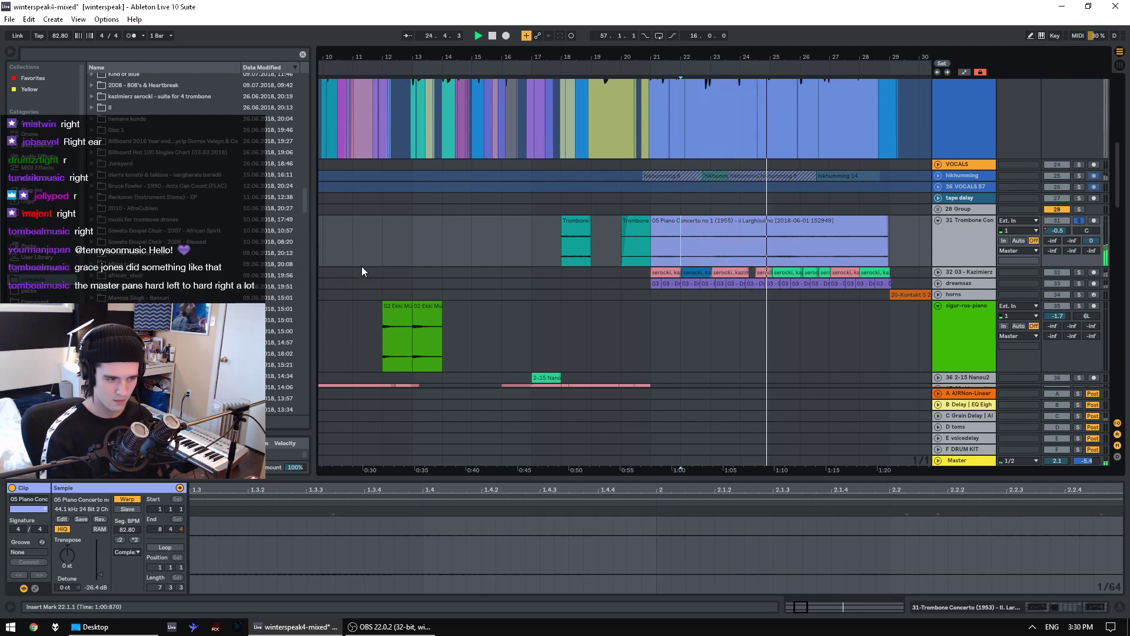
left_click(978, 463)
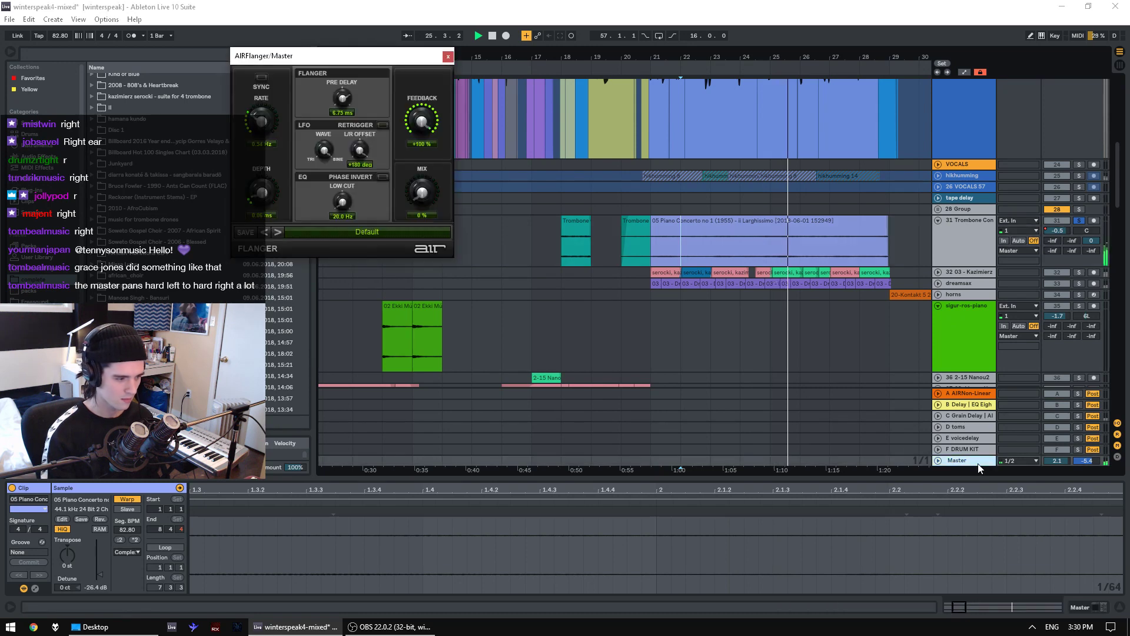
double_click(978, 463)
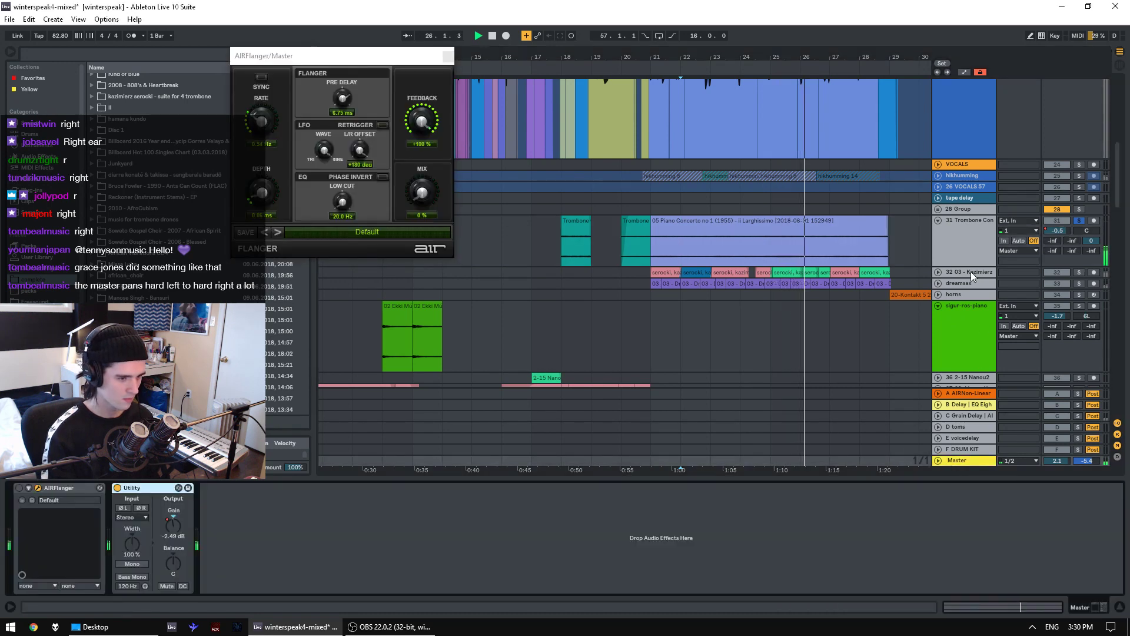
left_click(964, 240)
left_click(966, 244)
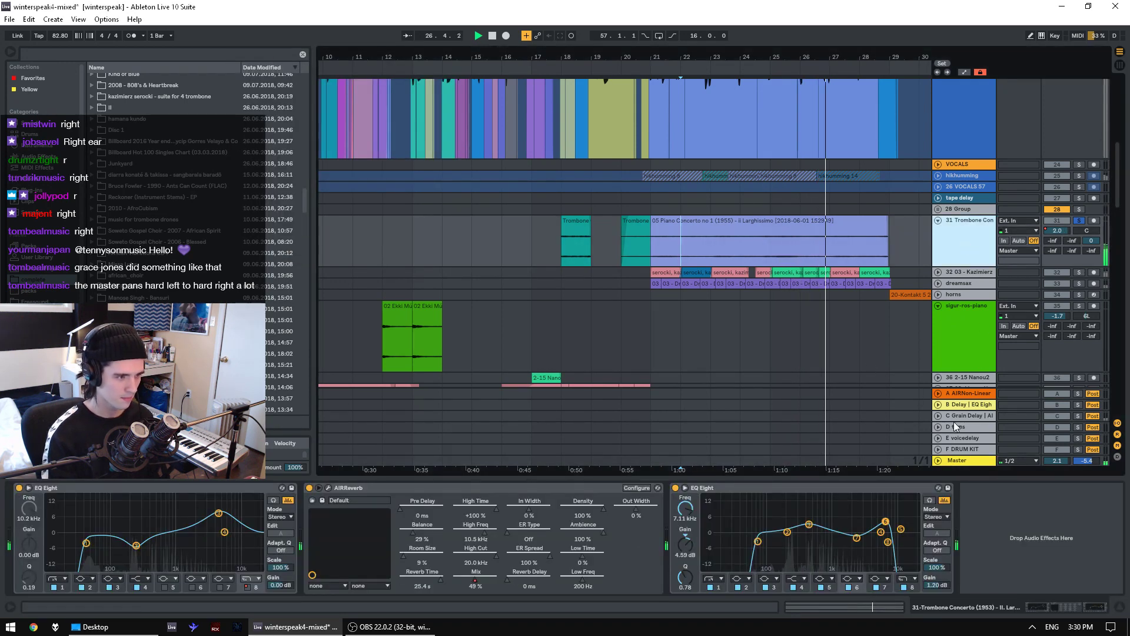
left_click(985, 462)
left_click(18, 487)
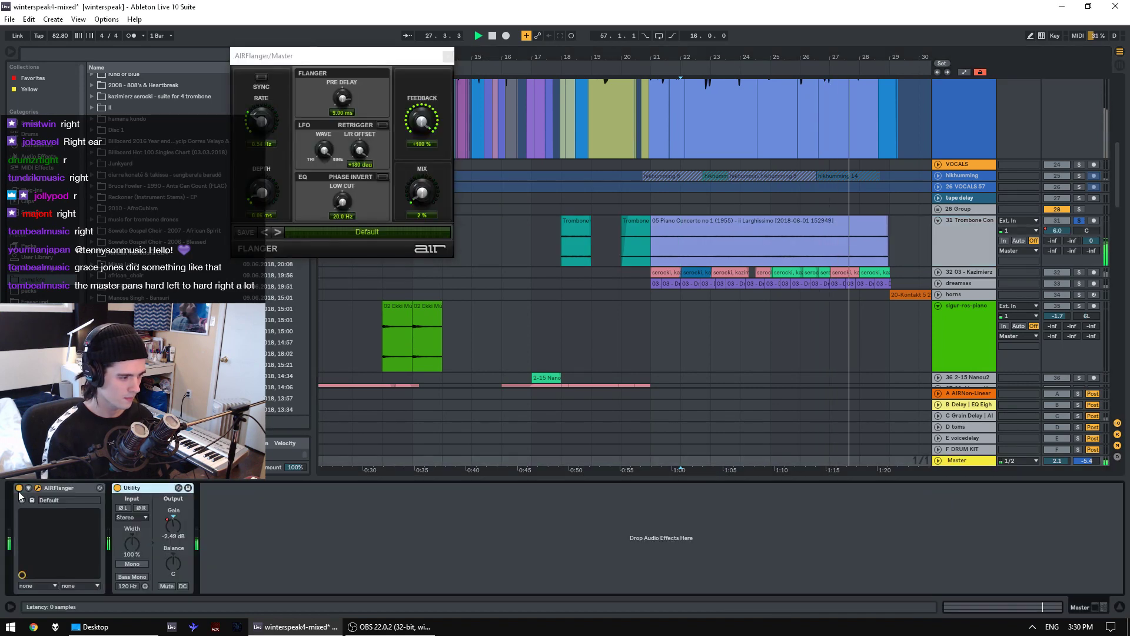
- Restart at bar 21, solo the 32 Kazimierz track in place of Trombone Concerto, unfold it and play its clips
left_click(723, 247)
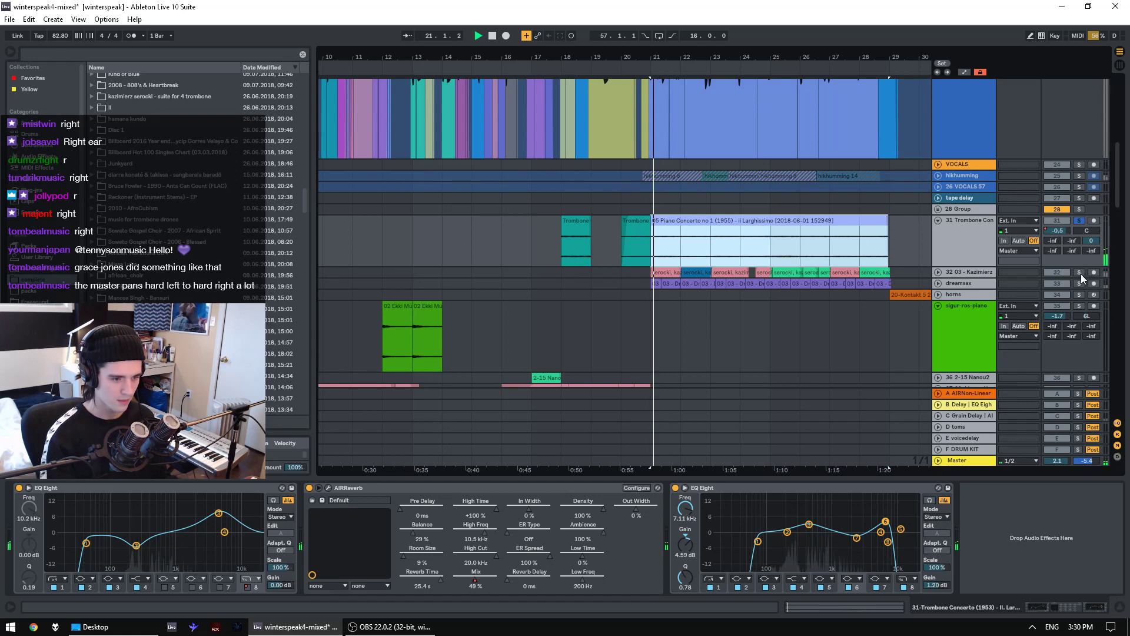
left_click(1079, 273)
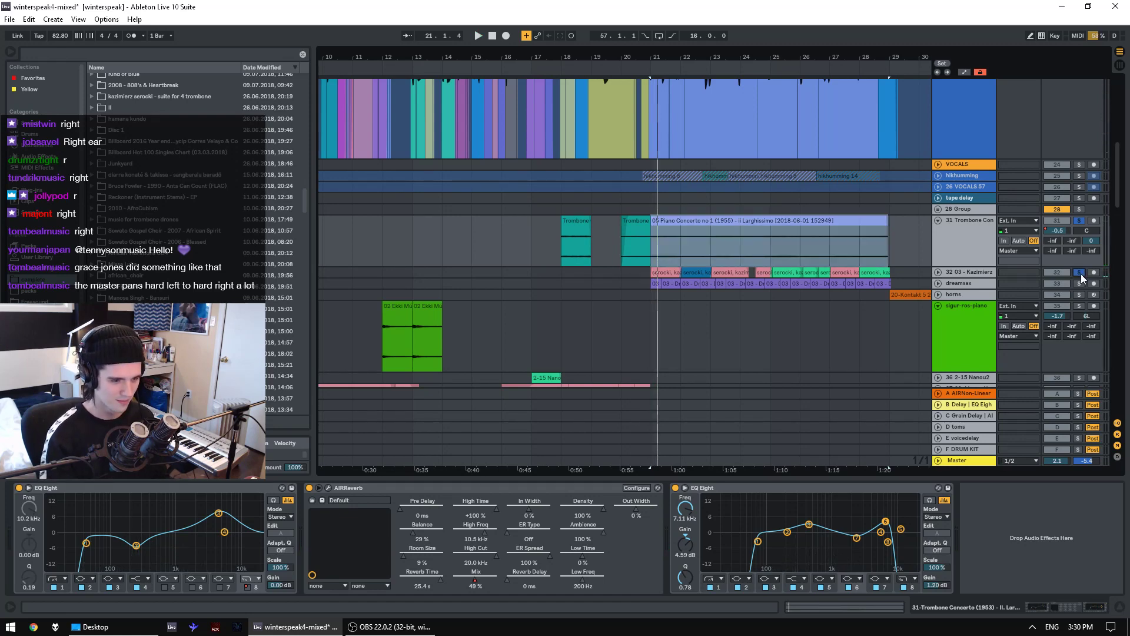
left_click(1079, 220)
left_click(938, 272)
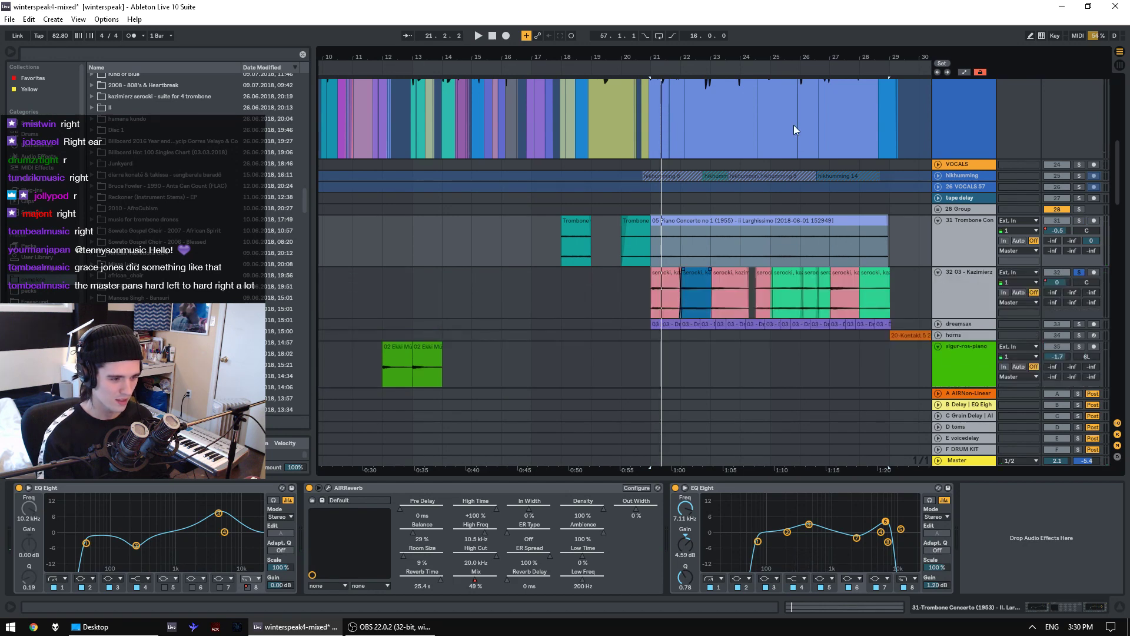
key("space")
left_click_drag(797, 56, 706, 100)
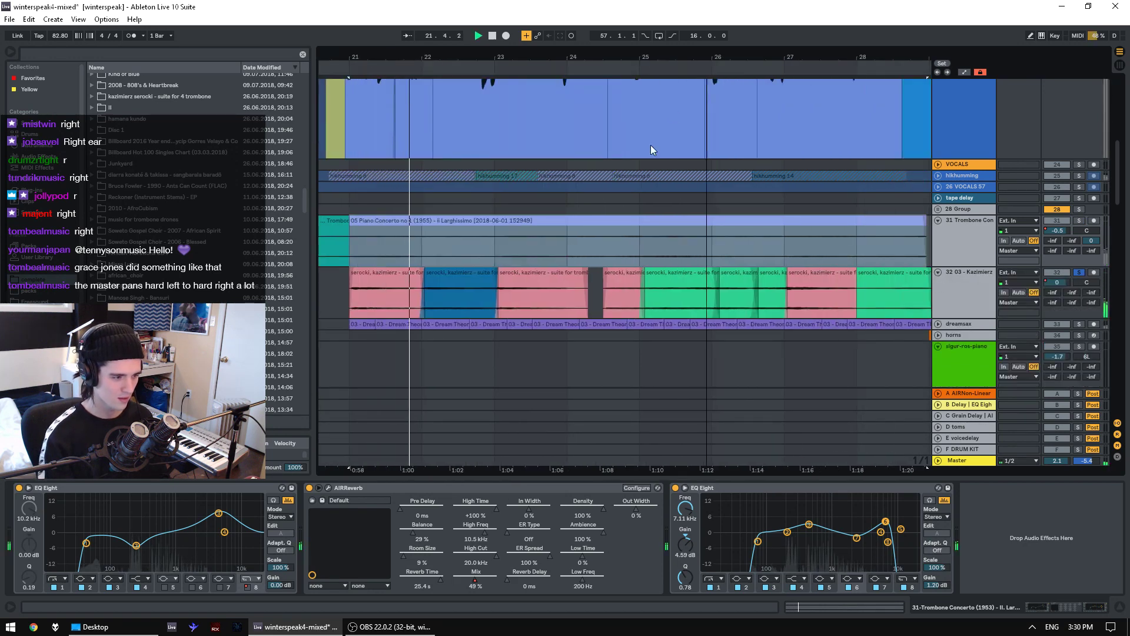
- Extend the blue suite for trombones (2 canone) clip back to bar 19 and forward to 24.3.4, and play it
key("minus")
left_click(460, 273)
left_click(491, 277)
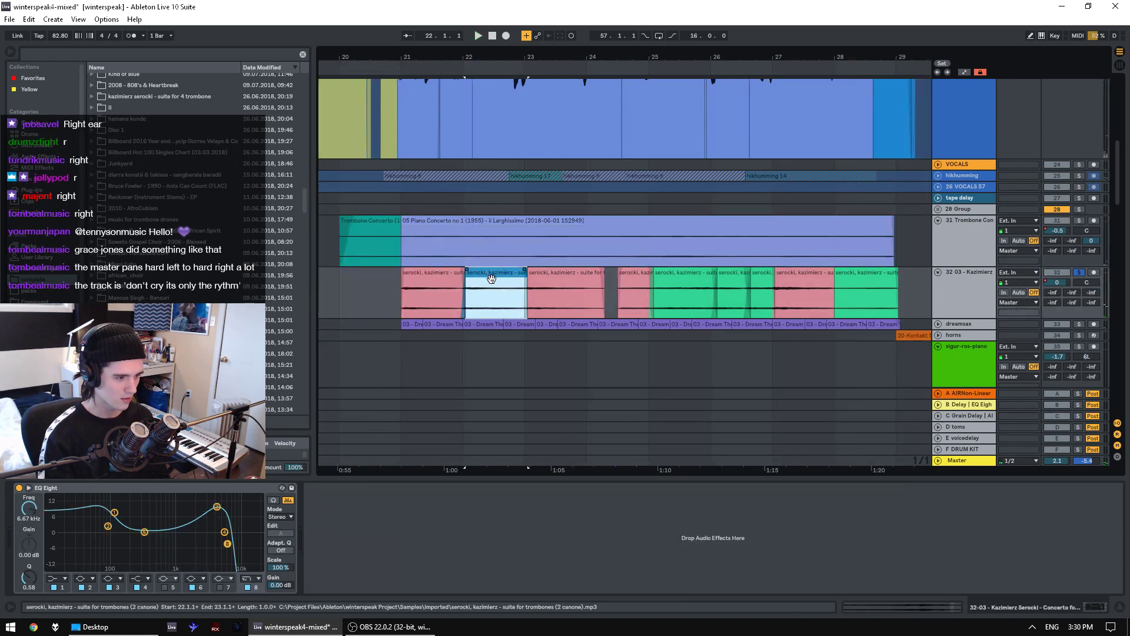
key("ctrl+z")
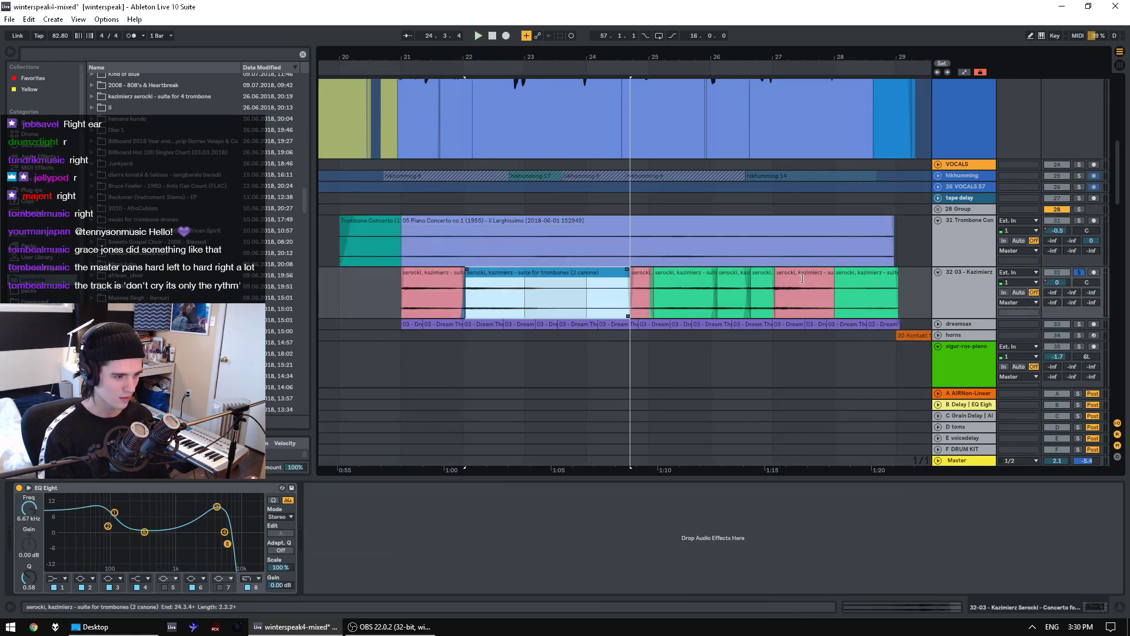
left_click_drag(465, 272, 319, 273)
key("space")
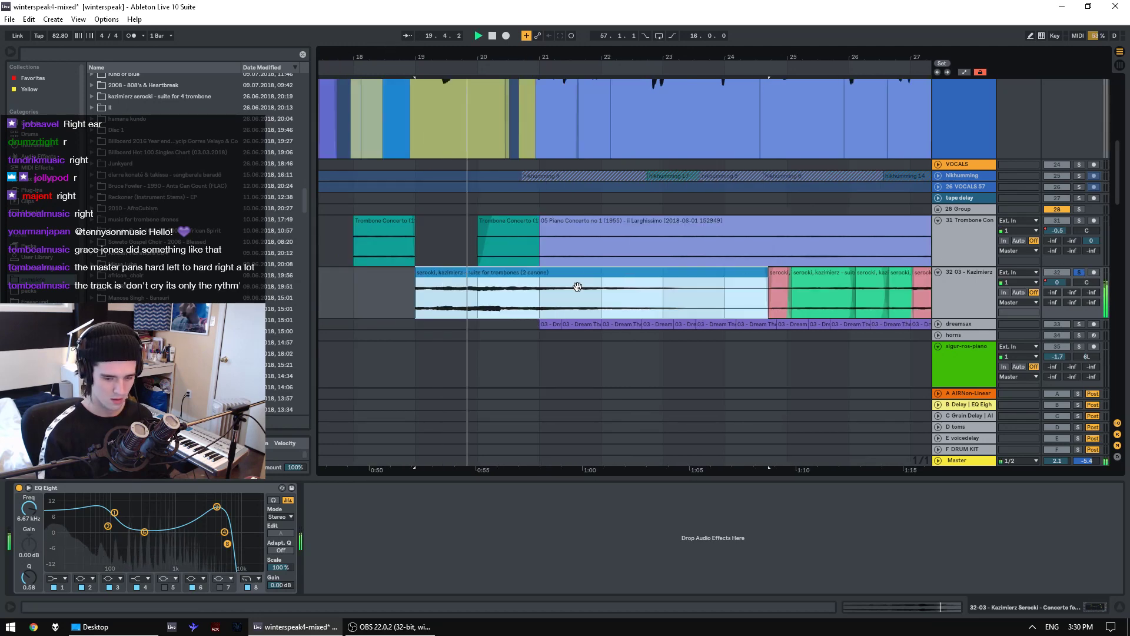
- Extend the start of the 2 canone clip back to bar 15 and check the Master track's effects
scroll(474, 286, "down", 5)
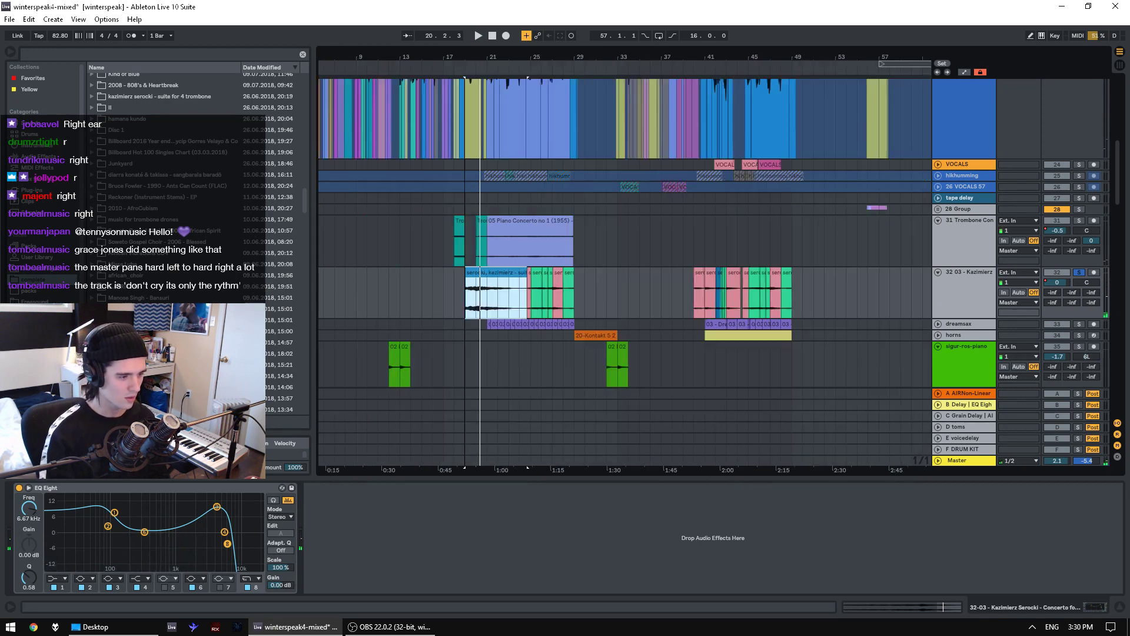
key("space")
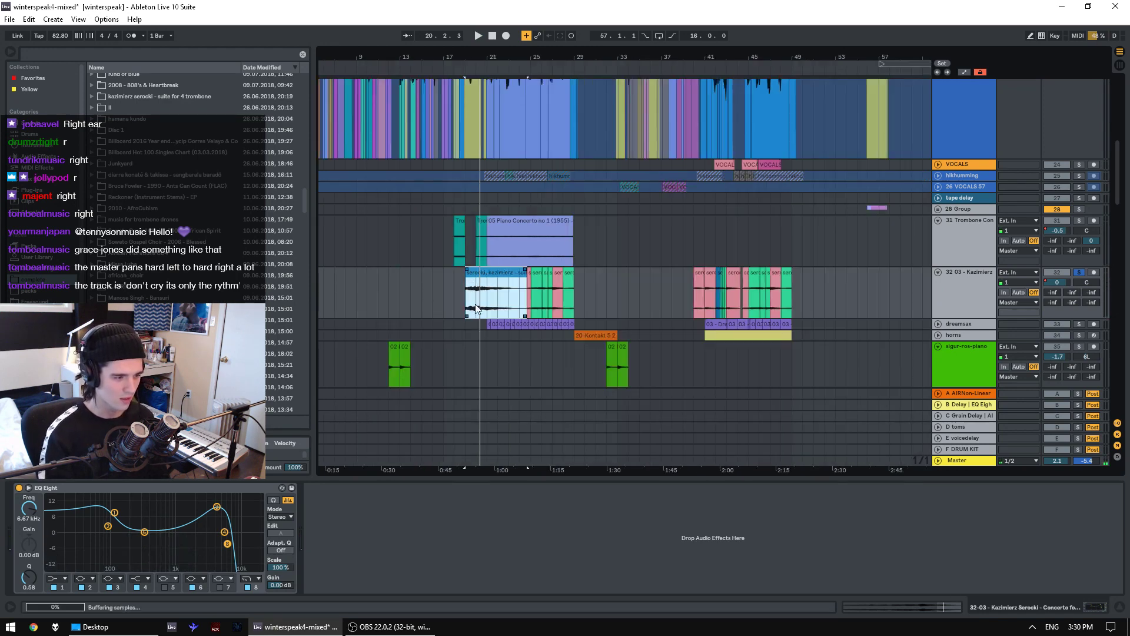
left_click(959, 459)
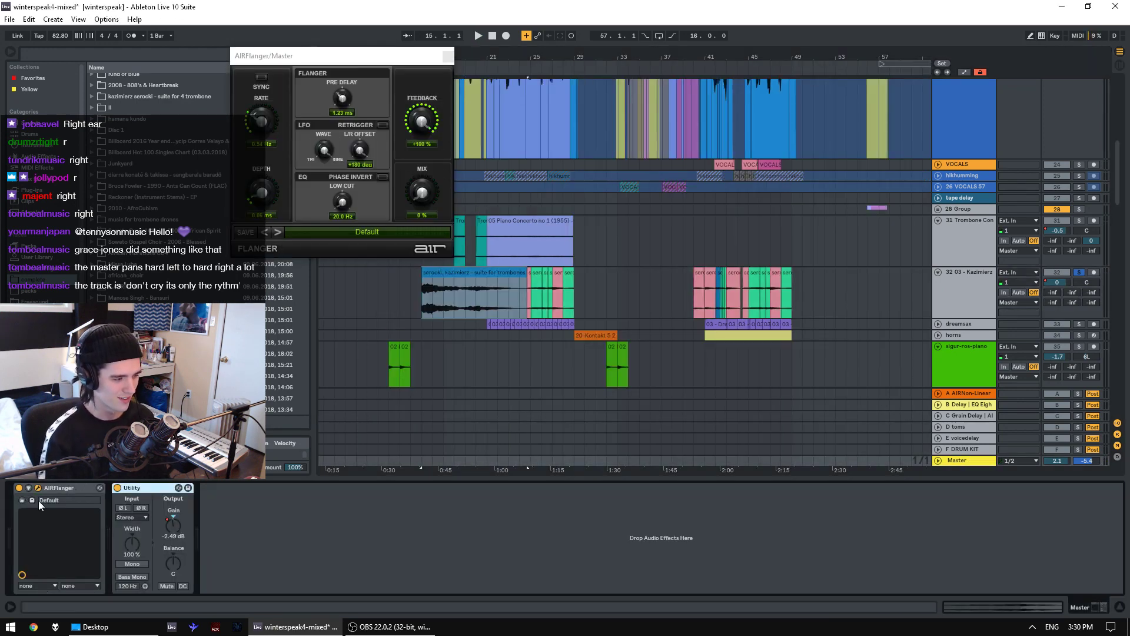
left_click(453, 294)
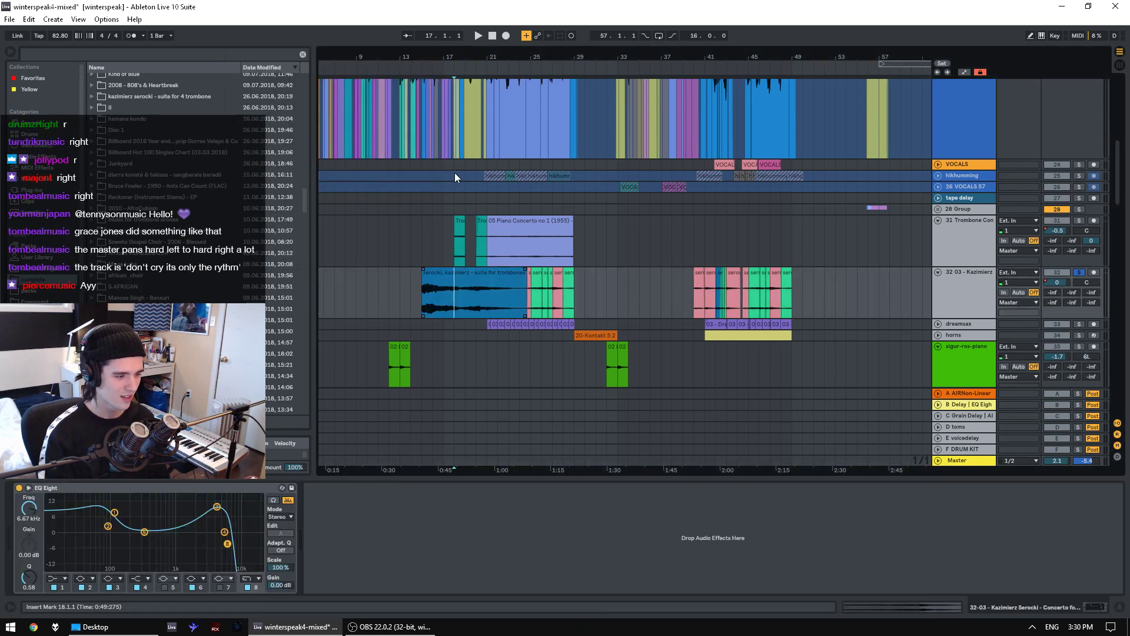
- Play the extended 2 canone clip from bar 18 and again from bar 22
left_click_drag(452, 58, 452, 68)
key("space")
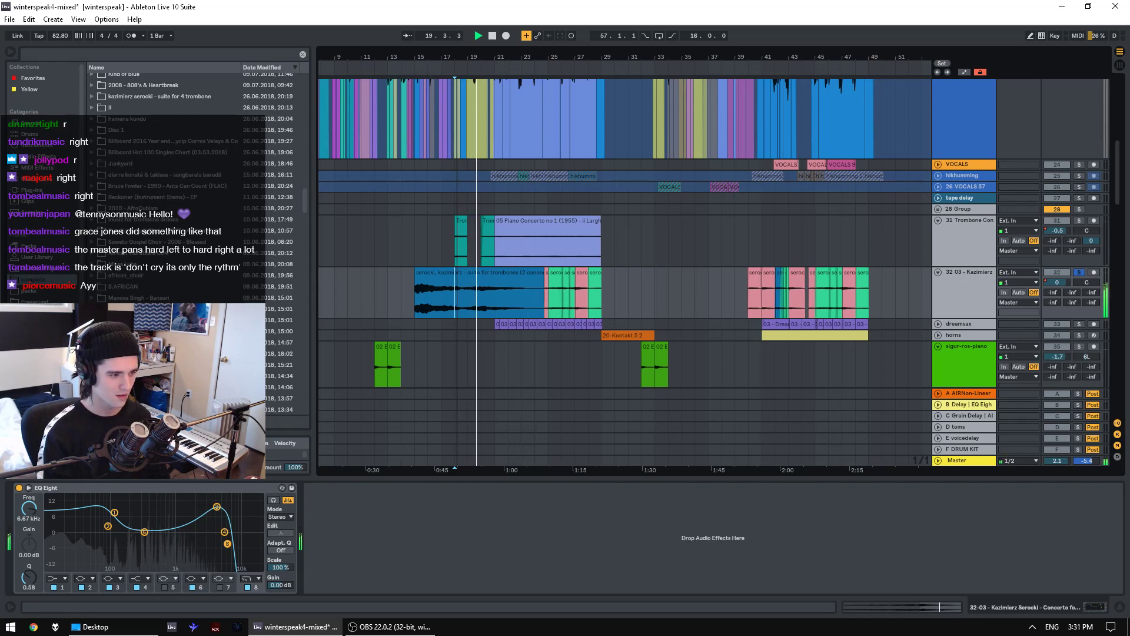
left_click_drag(458, 57, 458, 67)
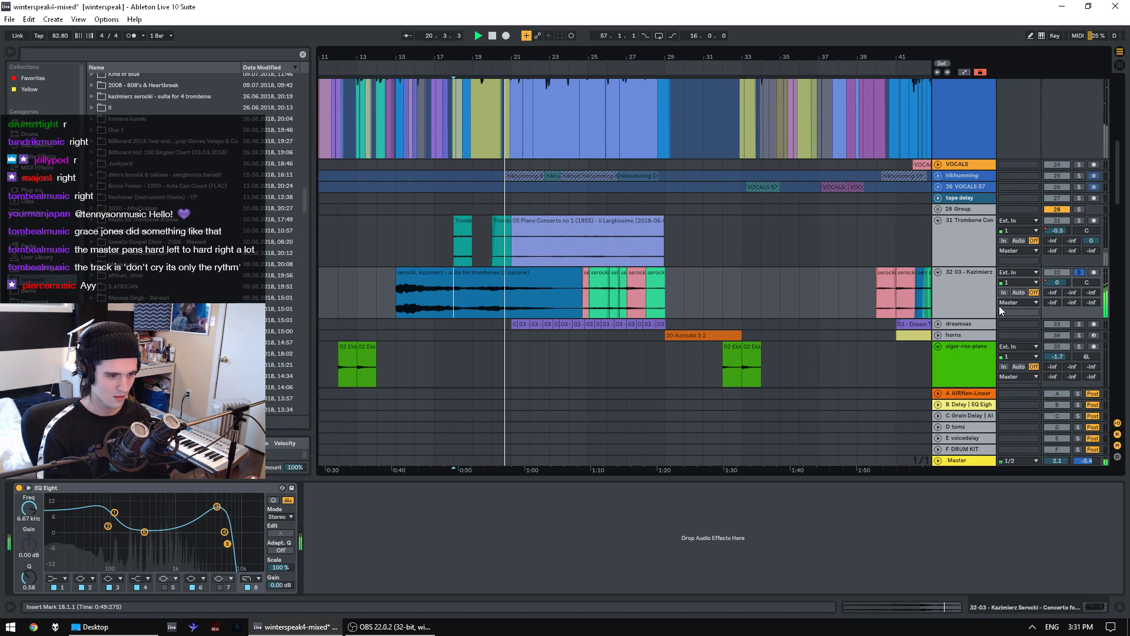
left_click(973, 296)
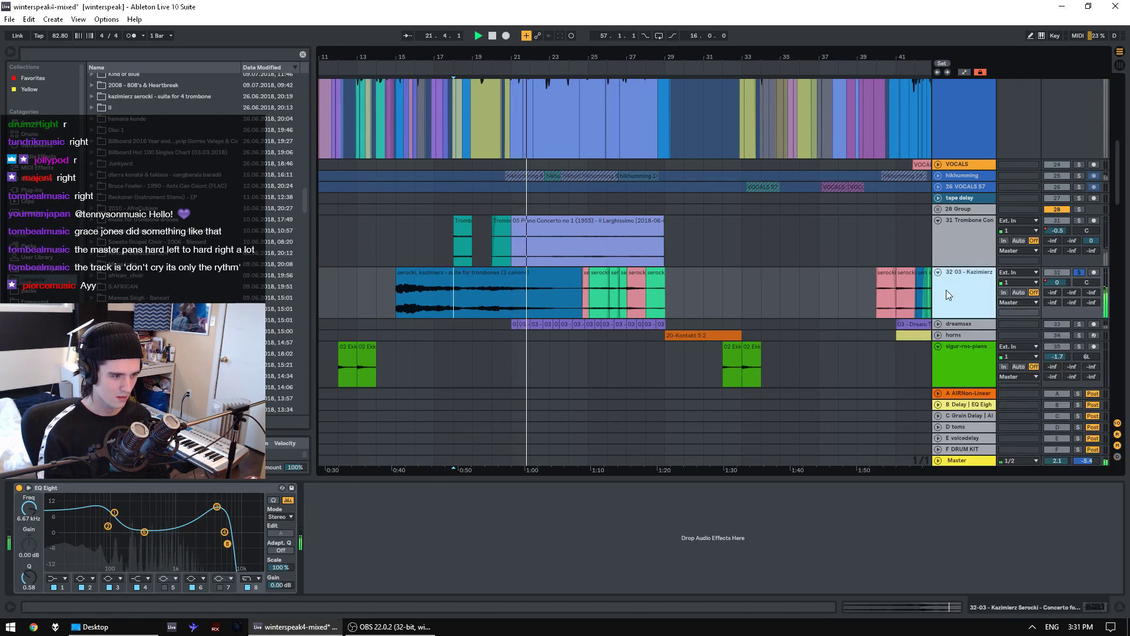
left_click(530, 312)
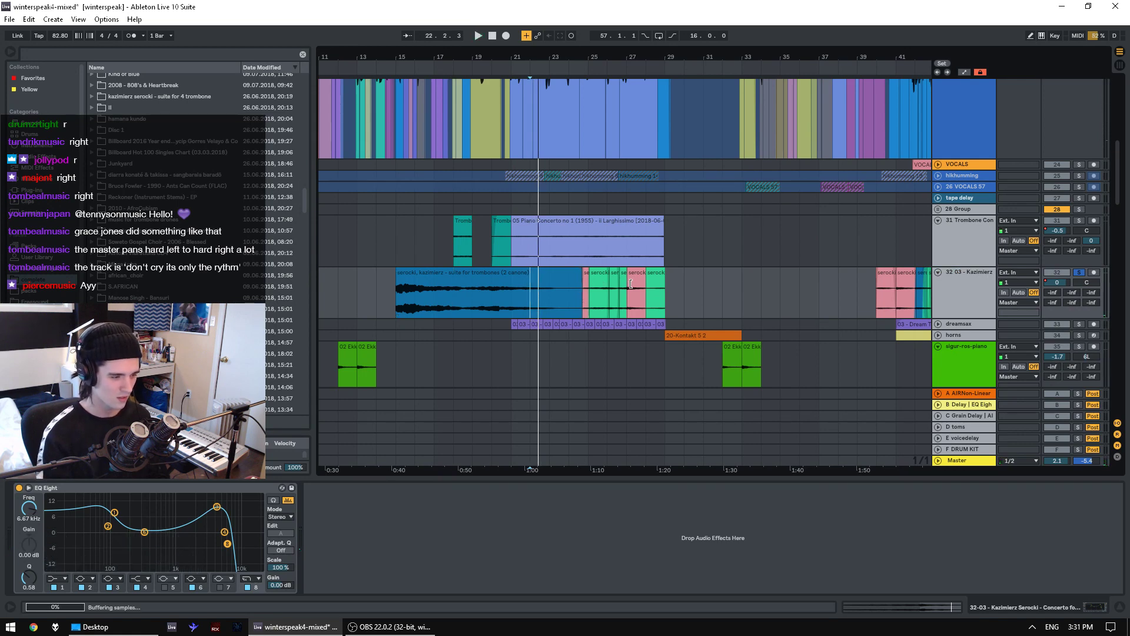
- Undo the extensions of the 2 canone clip and replay the Kazimierz track from bar 22
key("ctrl+z")
key("ctrl+z")
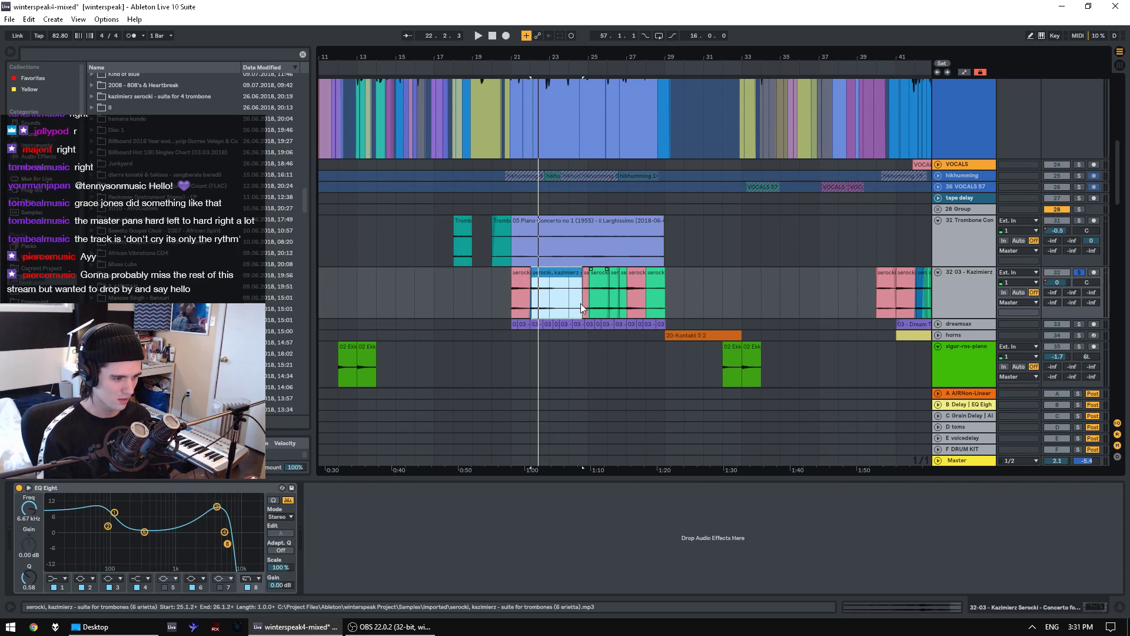
key("space")
key("ctrl+z")
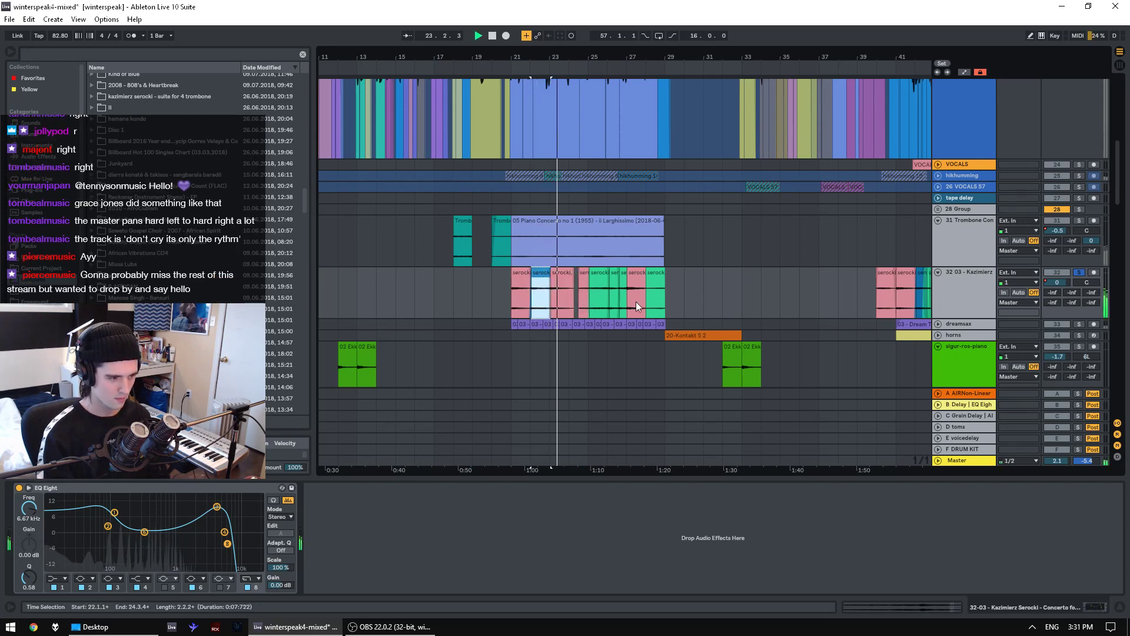
- Solo the Trombone Concerto and dreamsax tracks alongside Kazimierz and play the layered section from bar 21
left_click(1079, 221)
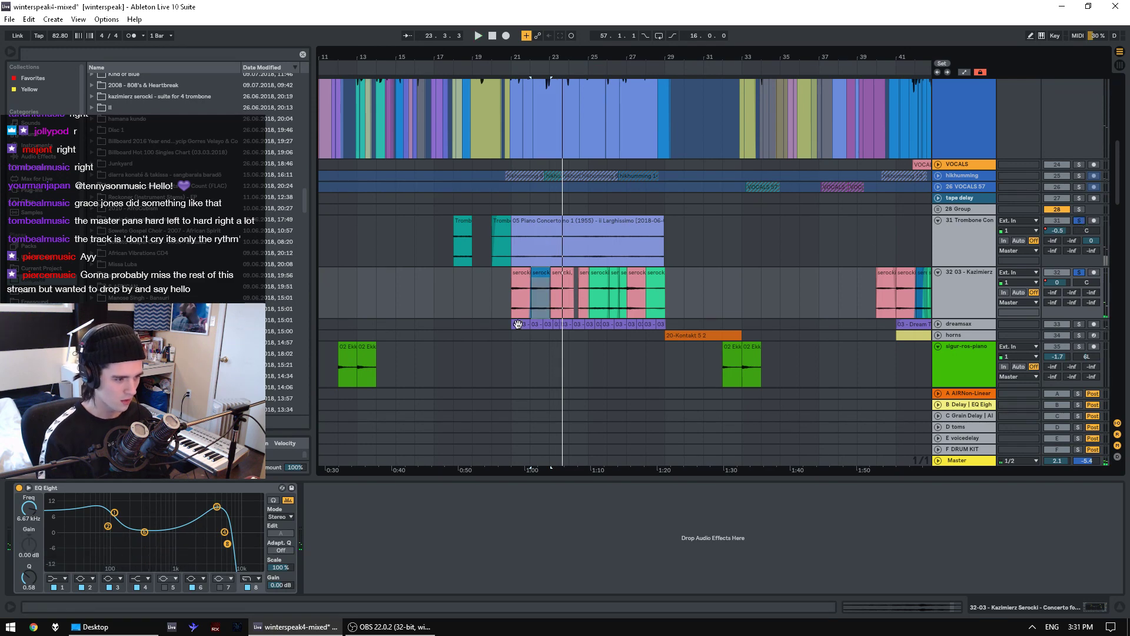
left_click(534, 223)
key("space")
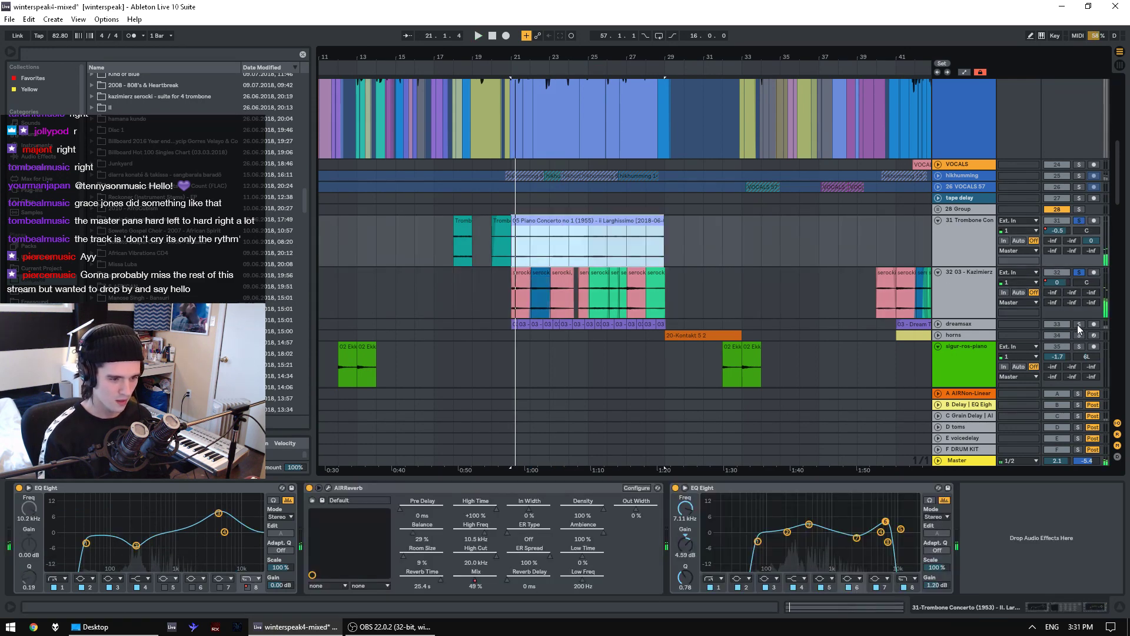
left_click(1079, 325)
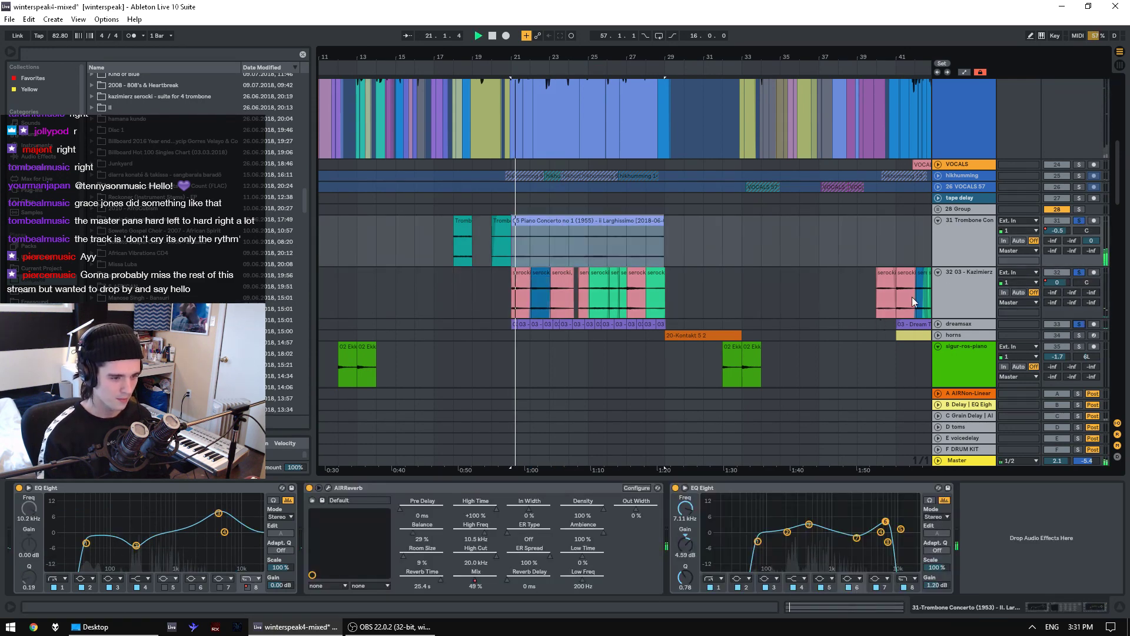
scroll(912, 297, "down", 2)
left_click(1075, 223)
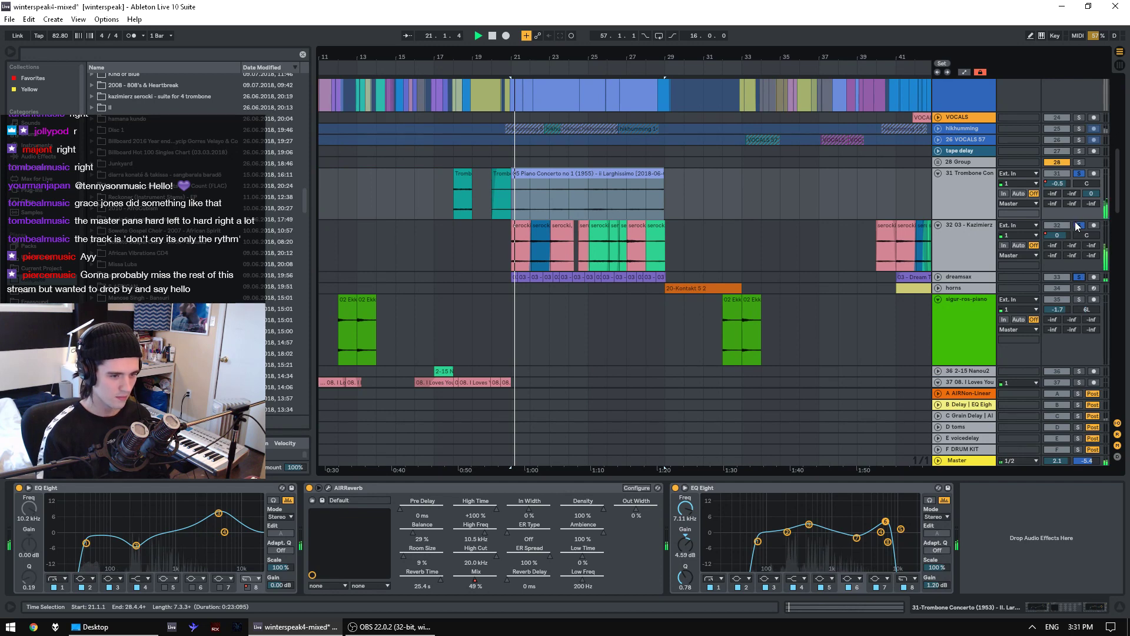
left_click(1081, 174)
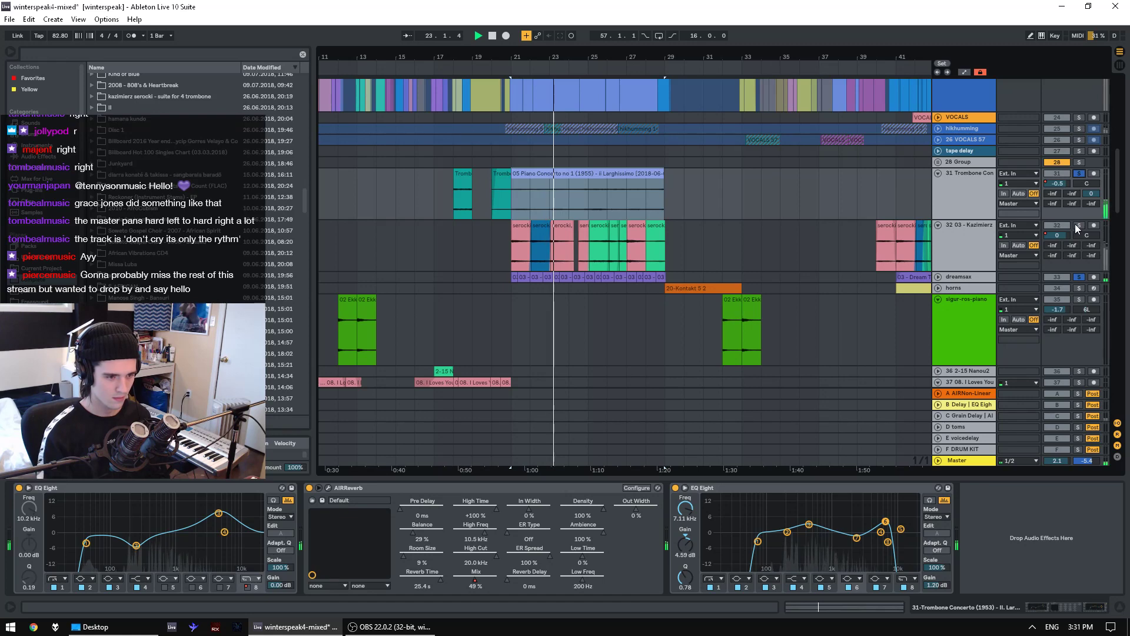
- Solo the Woods by Bon Iver track, select its run of clips spanning bars 24 to 30, and play them
scroll(809, 287, "down", 7)
scroll(809, 280, "down", 4)
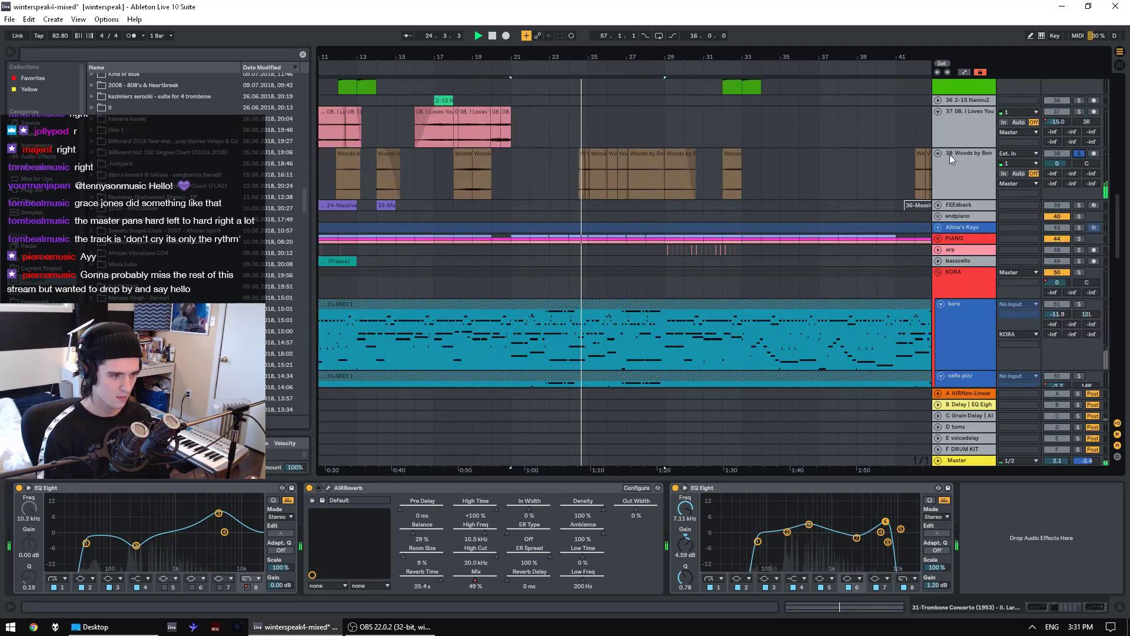
left_click_drag(581, 173, 694, 170)
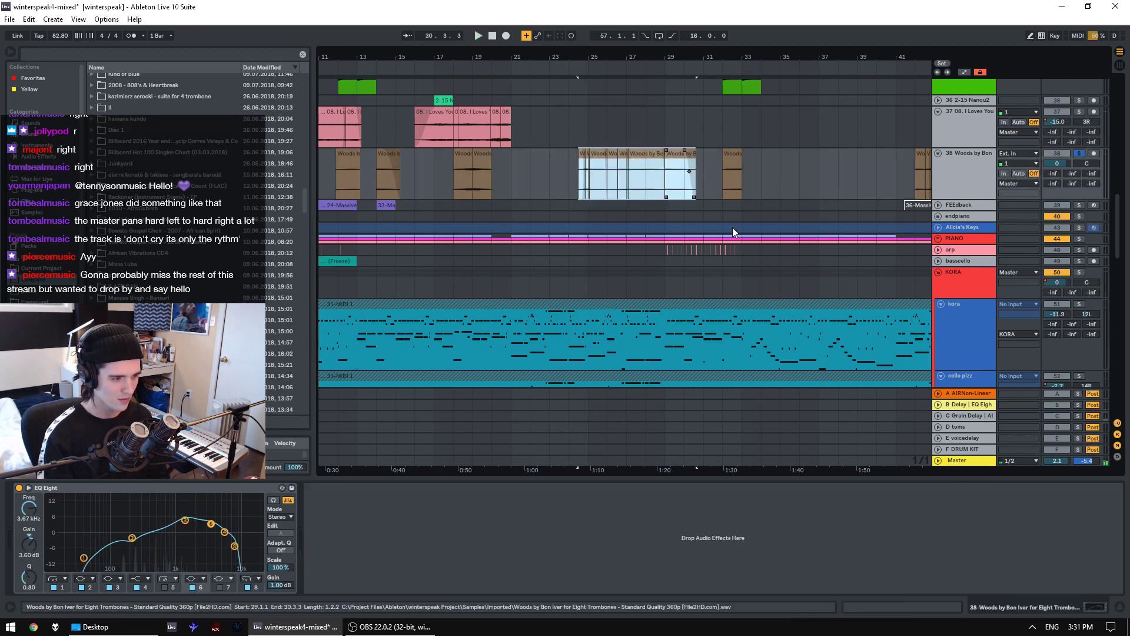
key("space")
- Examine the drum and percussion tracks down to the end of the set, and return to the STRUCTURE track
scroll(883, 236, "down", 15)
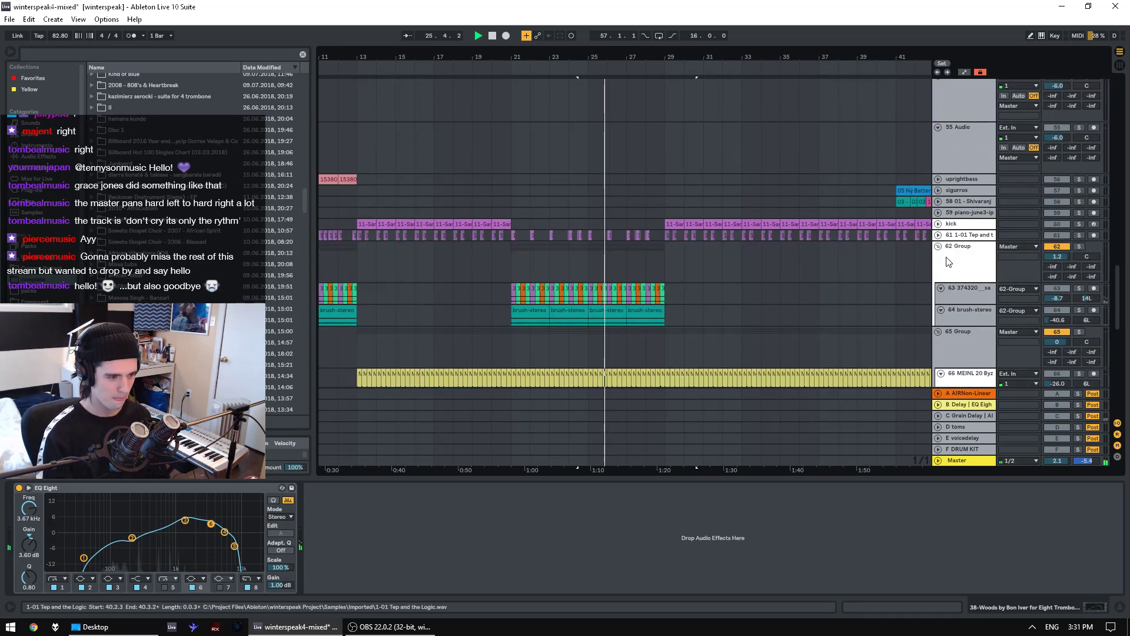
scroll(1010, 295, "down", 1)
scroll(1009, 294, "down", 10)
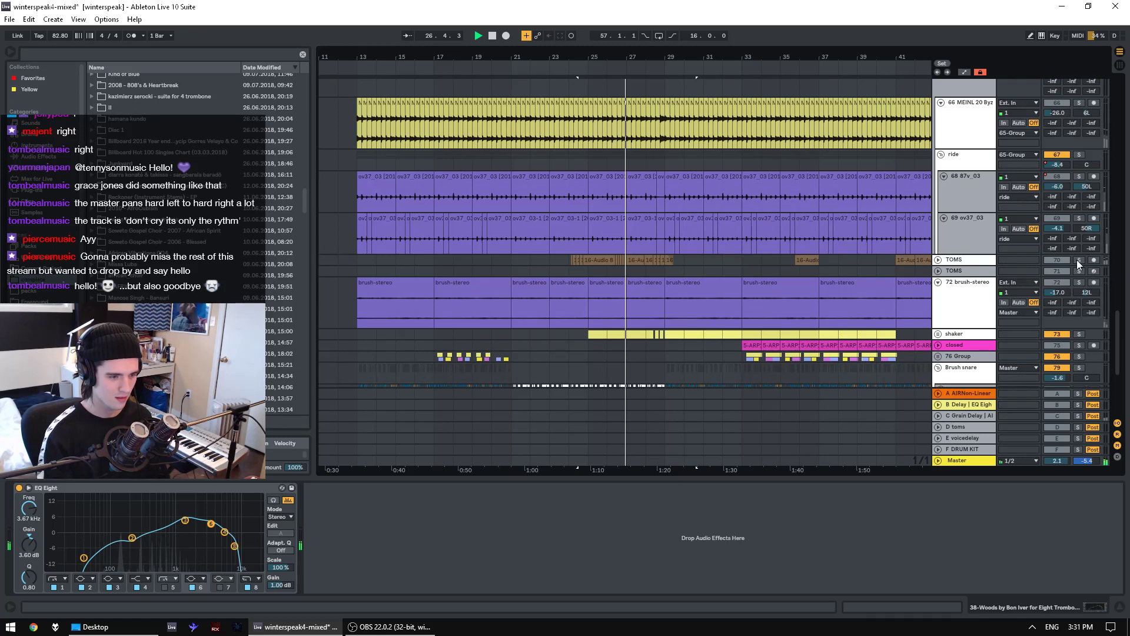
scroll(1121, 392, "down", 5)
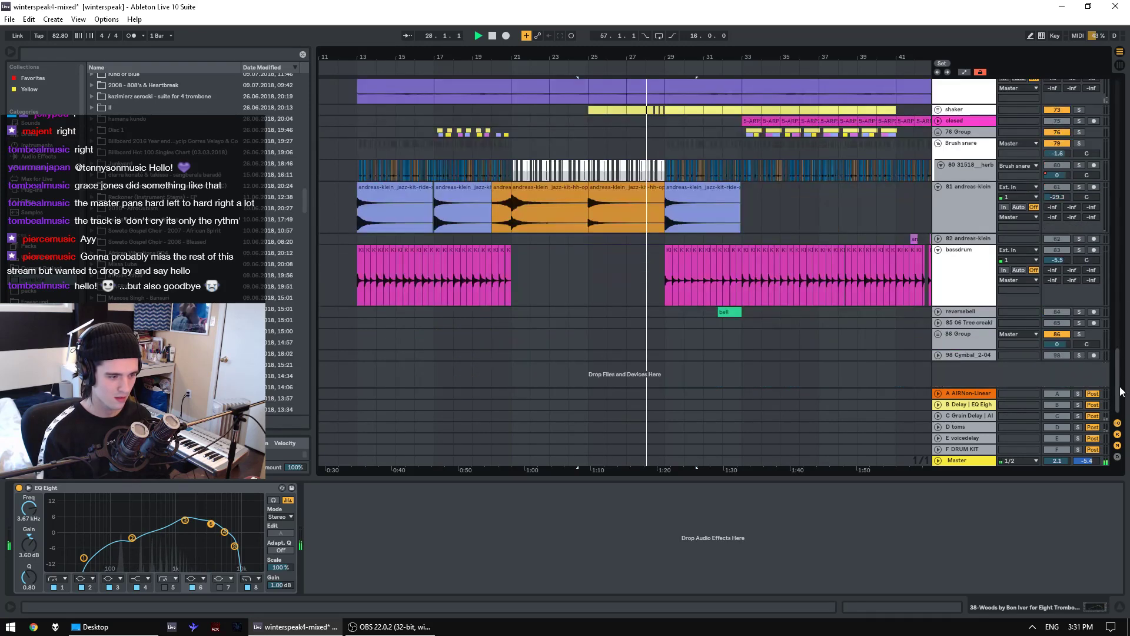
scroll(1111, 138, "up", 20)
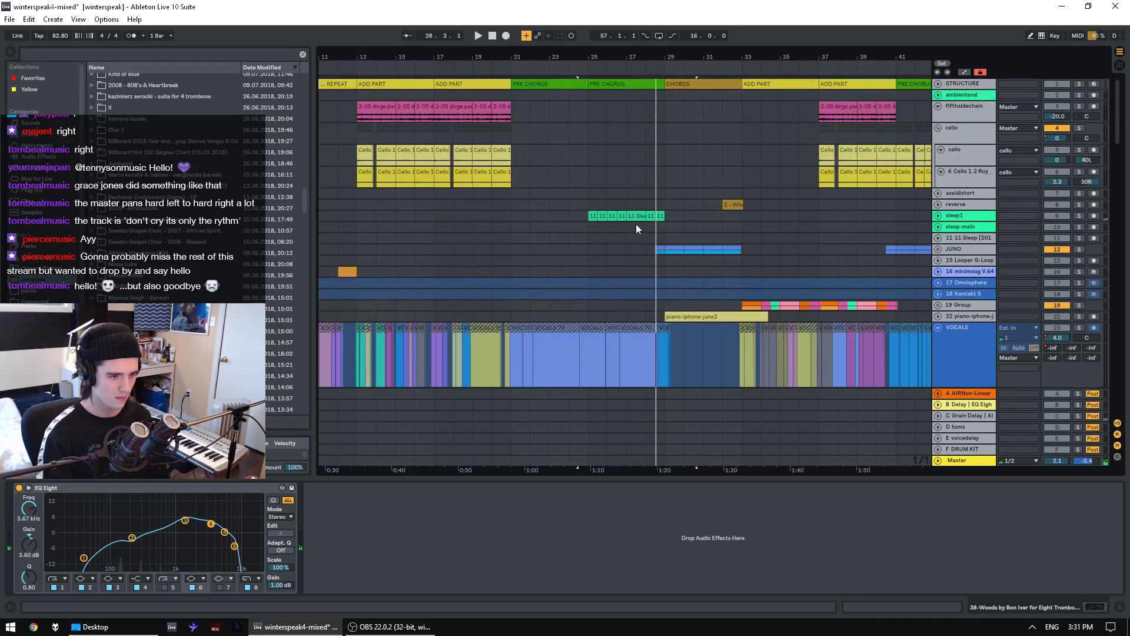
- Unfold and solo the sleep1 track, select its clips spanning bars 25 to 29, and play them
key("ctrl+z")
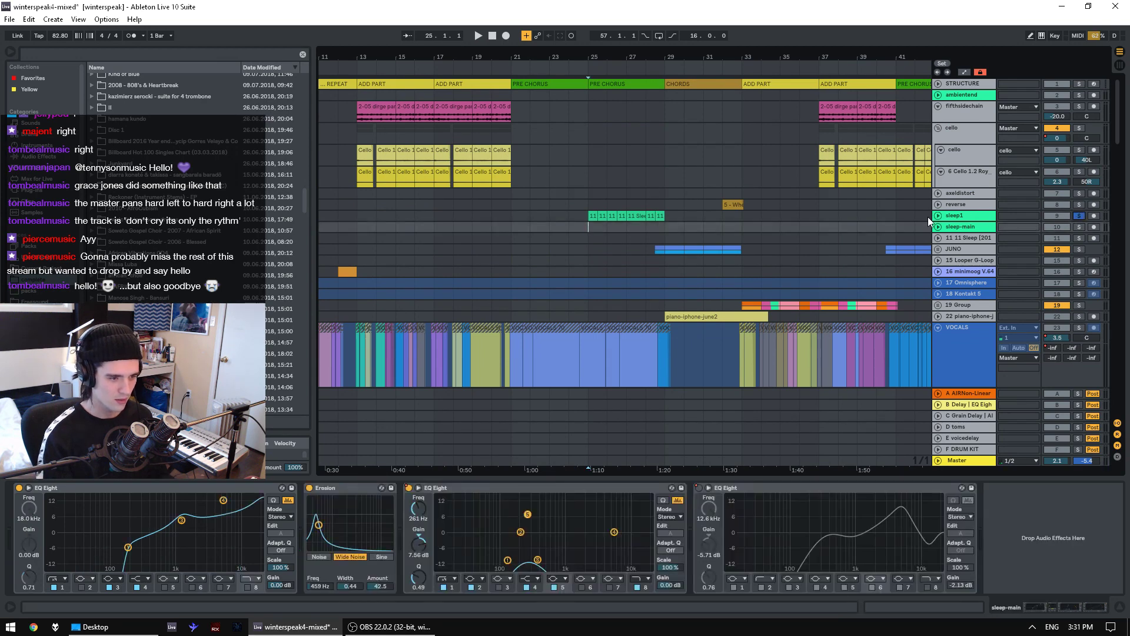
left_click(938, 215)
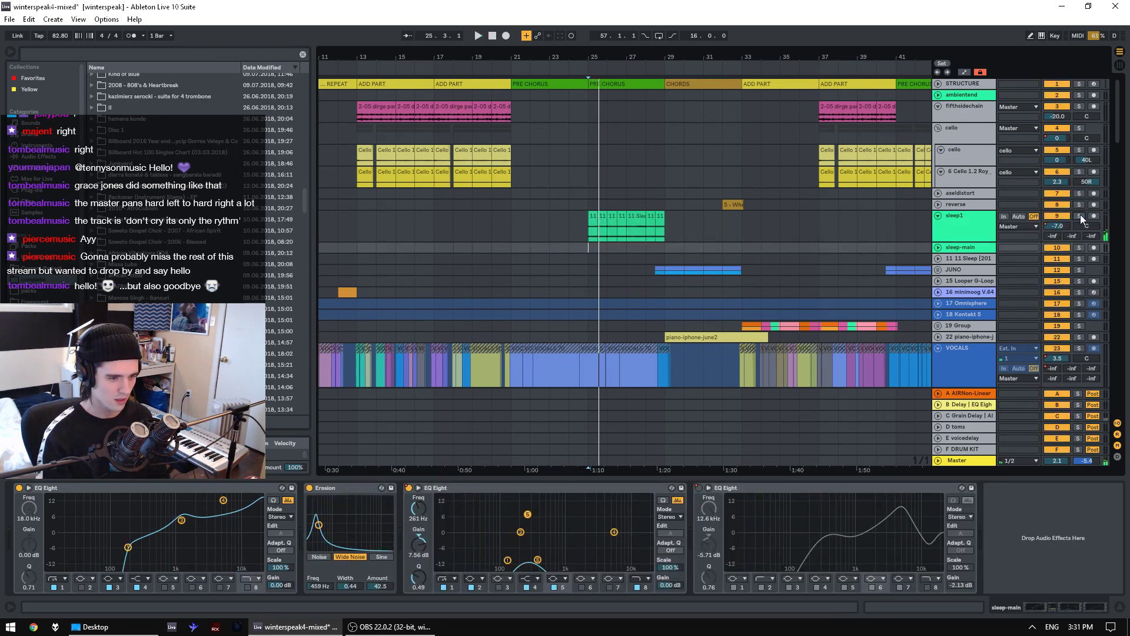
left_click(979, 216)
left_click(592, 219)
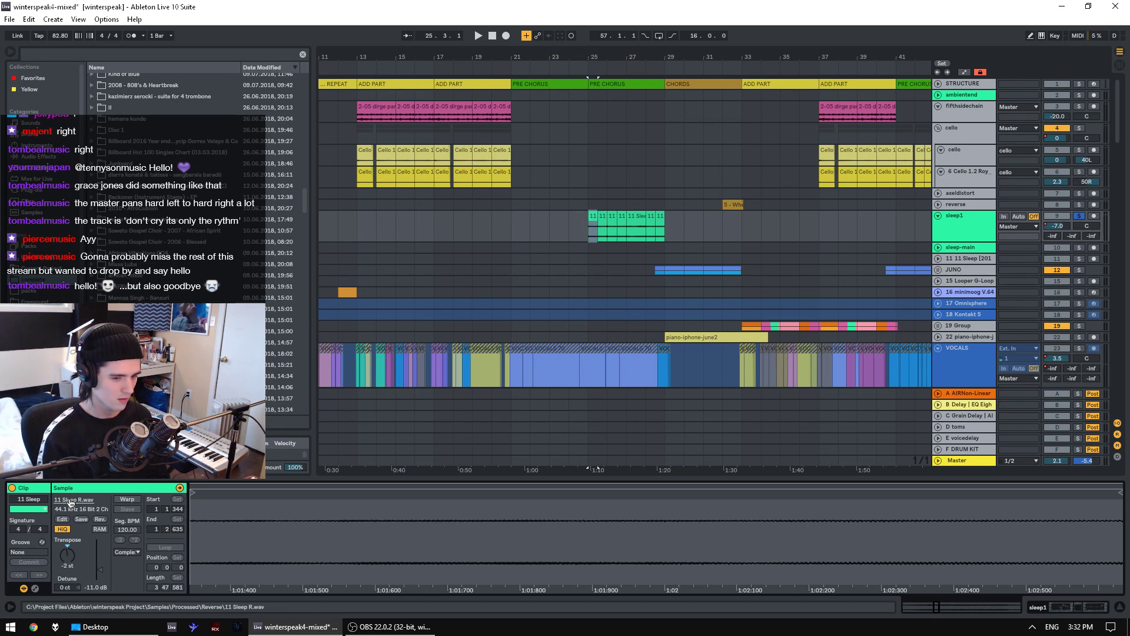
left_click(658, 219, "shift")
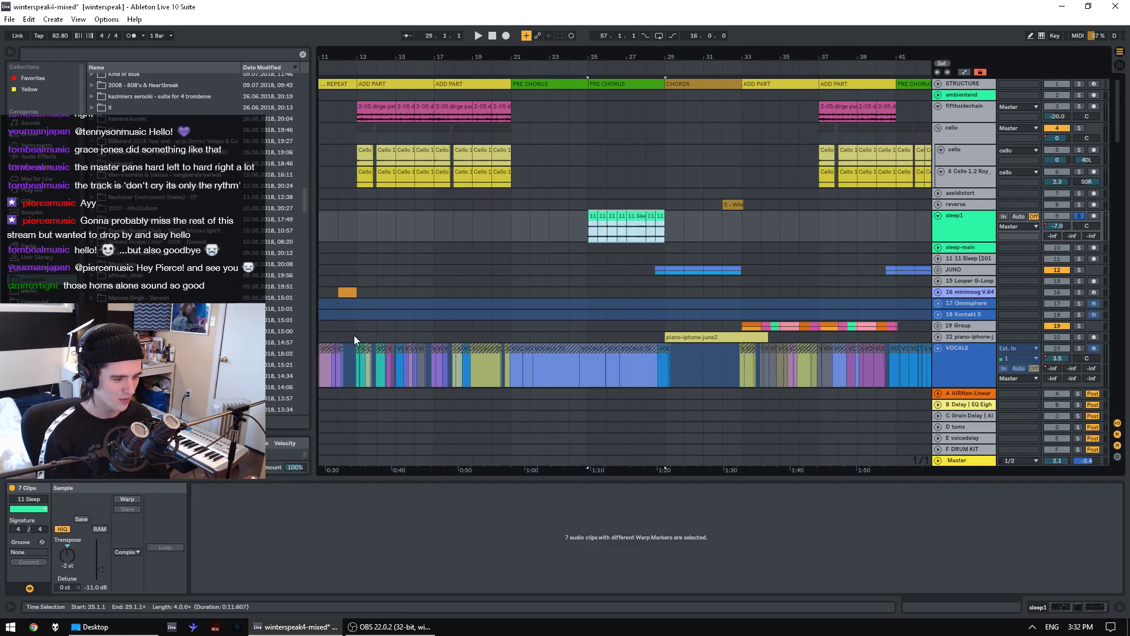
key("space")
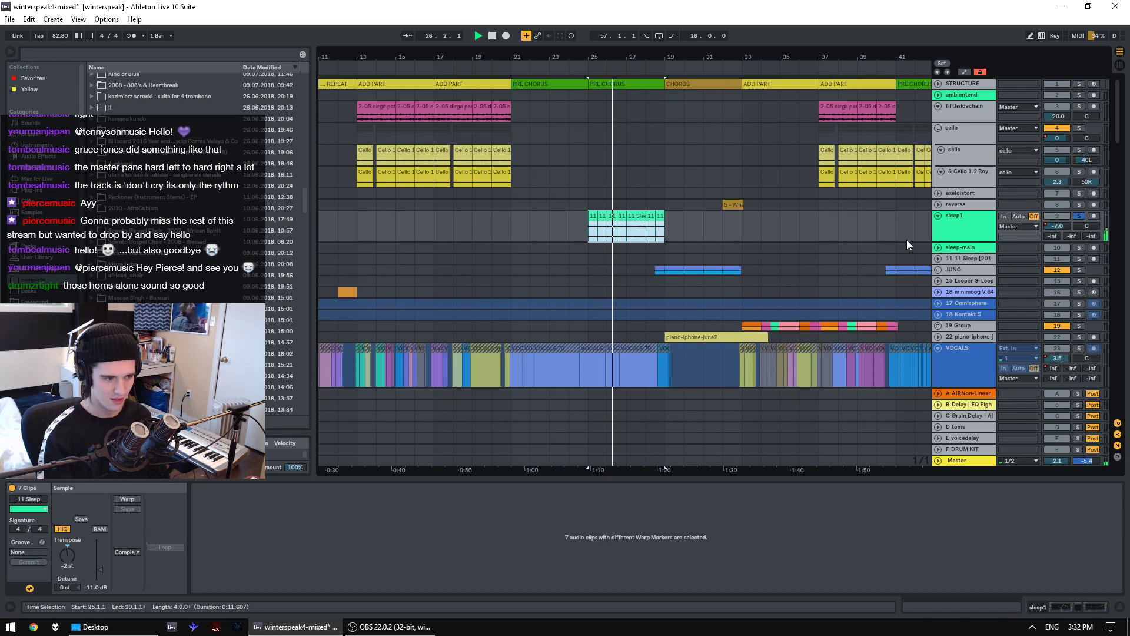
- Unsolo the sleep1 track and play the full mix from bar 21, the start of the first PRE CHORUS
left_click_drag(1121, 132, 1122, 147)
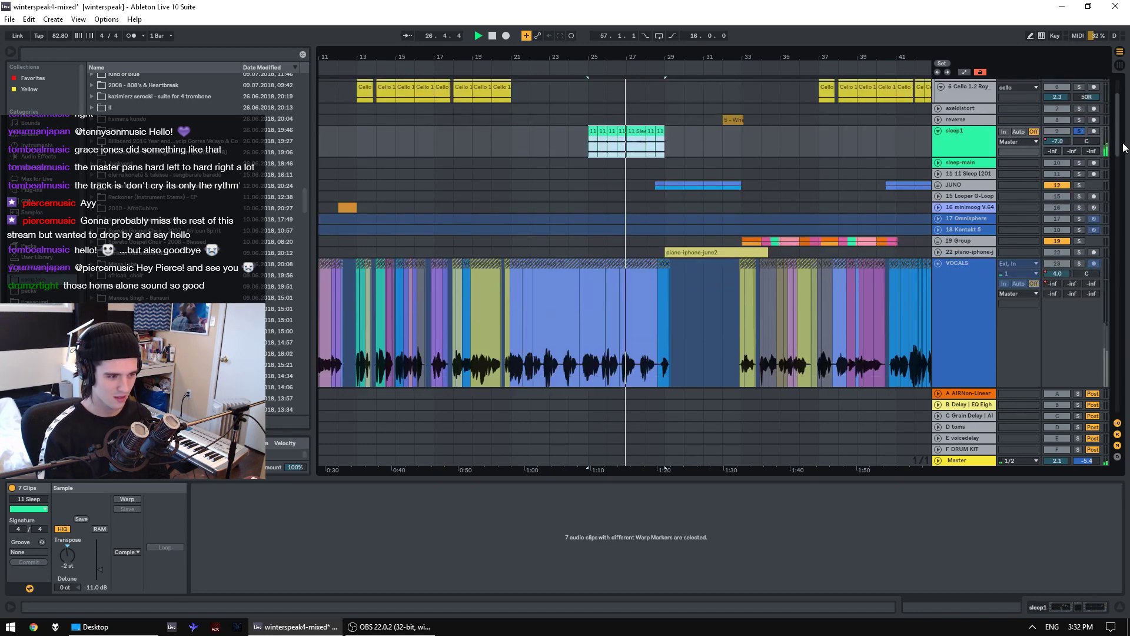
left_click(1082, 130)
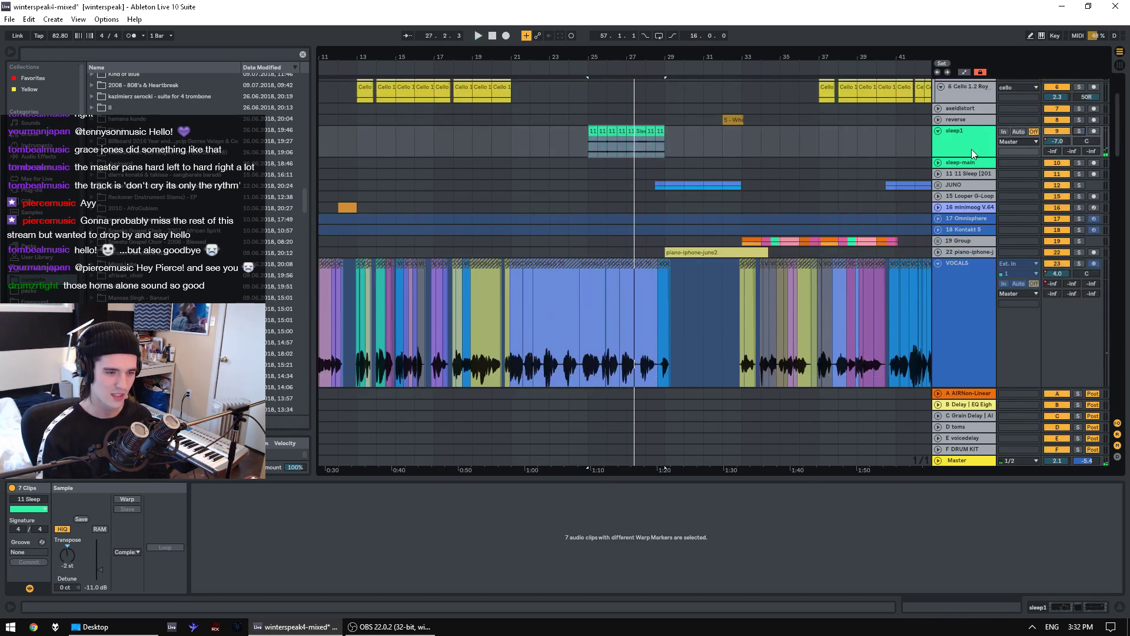
left_click_drag(512, 142, 670, 135)
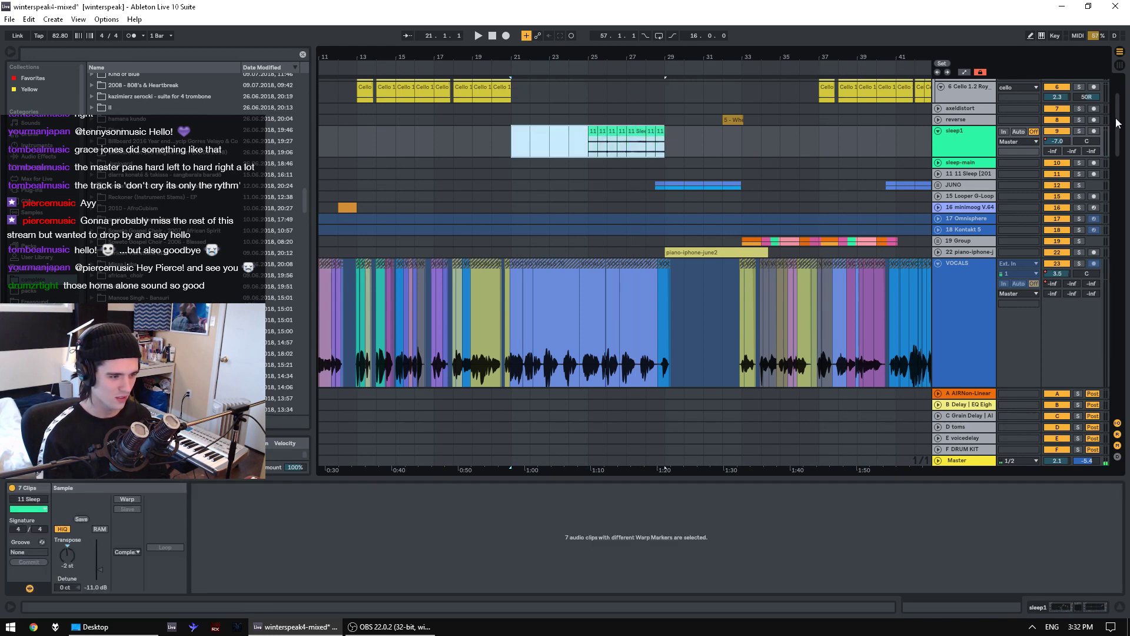
key("space")
left_click_drag(543, 144, 568, 142)
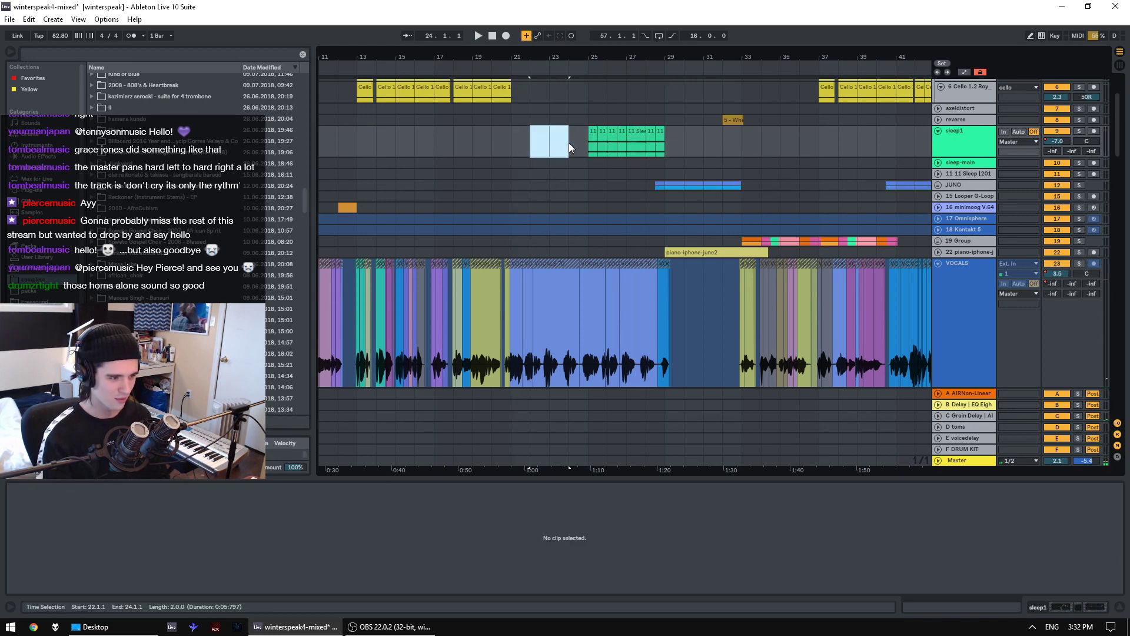
left_click(532, 146)
key("space")
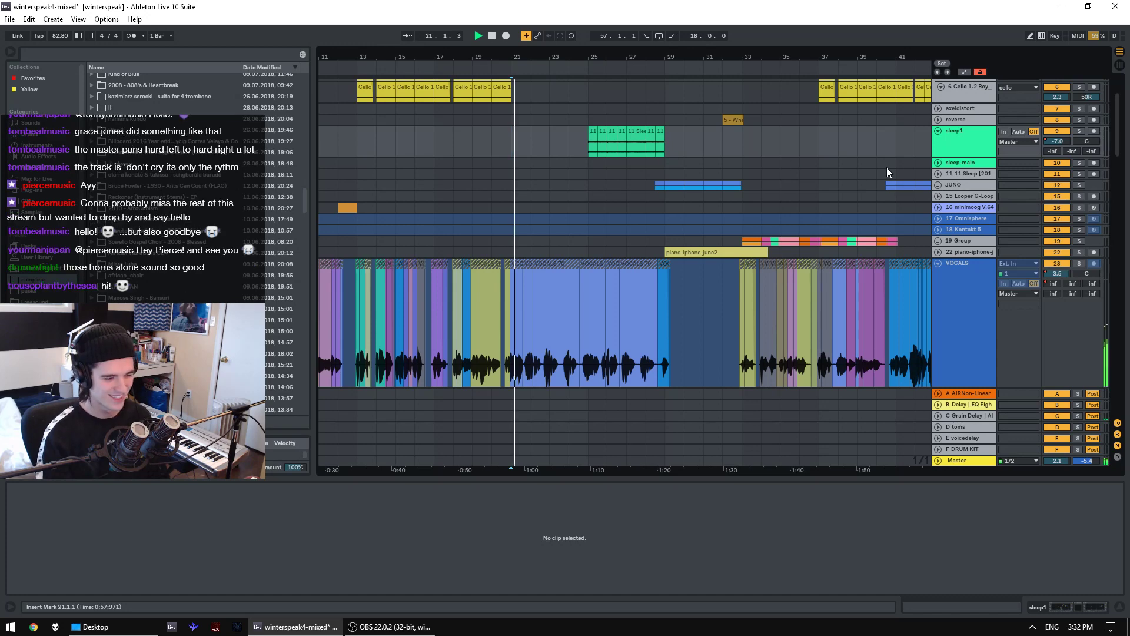
- Toggle the hikhumming track's activation below the VOCALS tracks while the full mix plays
scroll(881, 210, "down", 4)
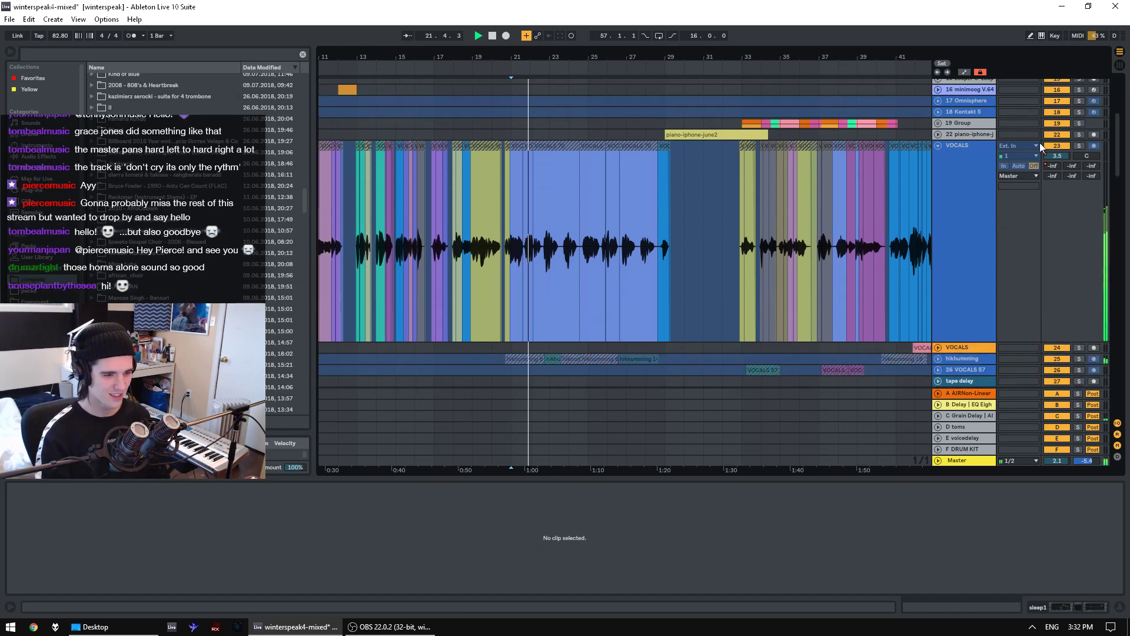
scroll(1019, 192, "down", 1)
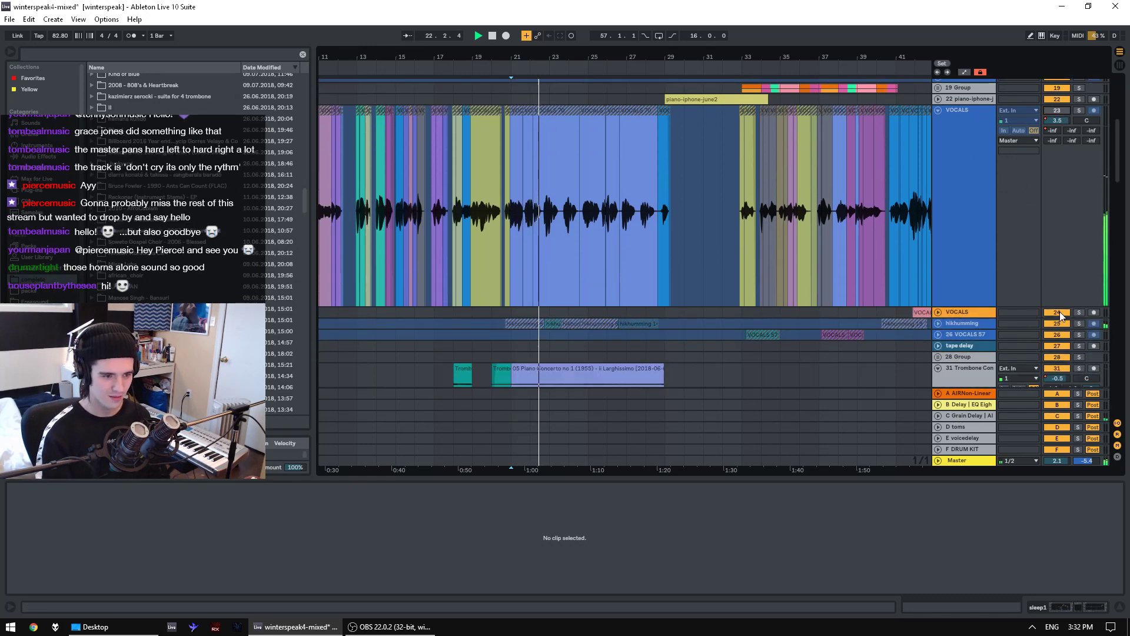
left_click(1057, 323)
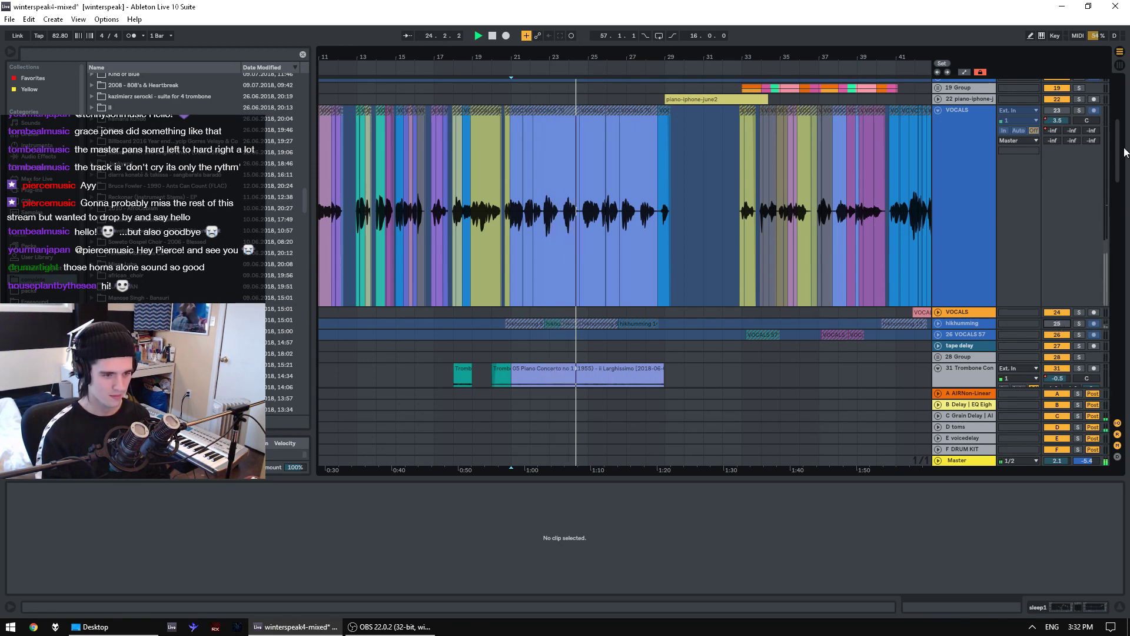
- Find the TOMS track among the drum tracks, solo it, and play it from about bar 24
left_click_drag(1117, 155, 1118, 209)
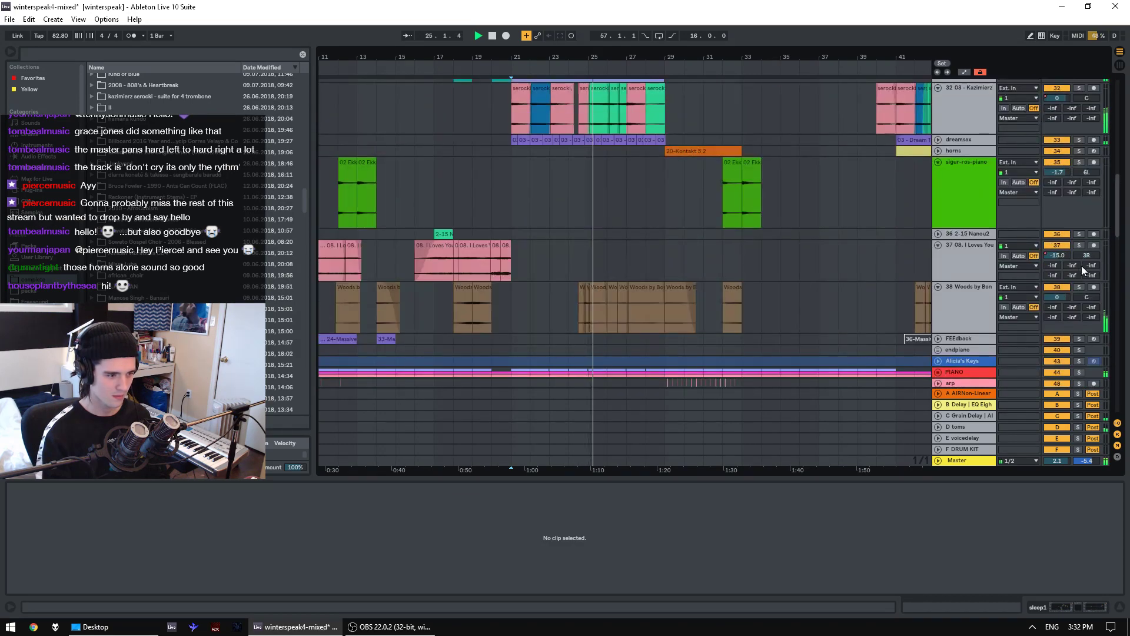
scroll(1081, 255, "down", 10)
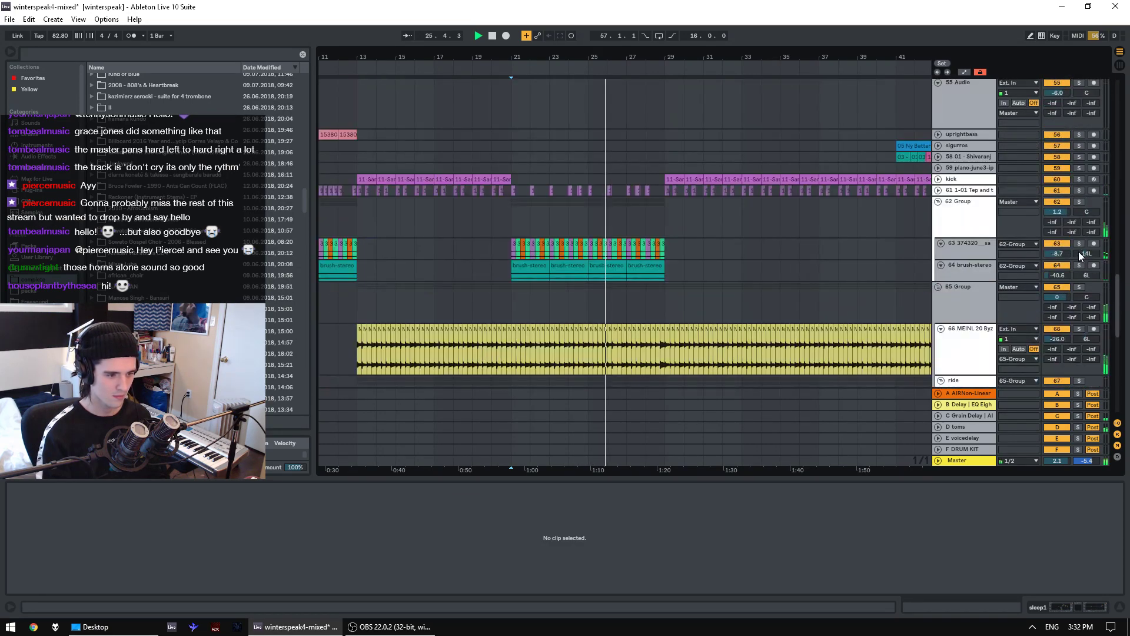
scroll(747, 299, "down", 8)
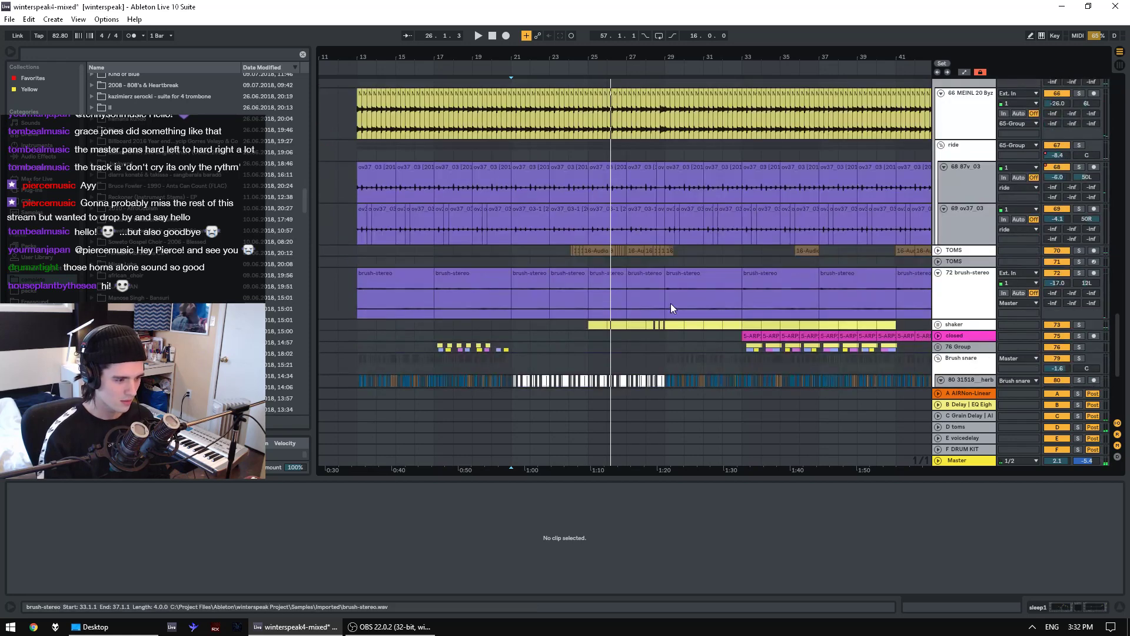
left_click(568, 267)
key("space")
left_click(1081, 250)
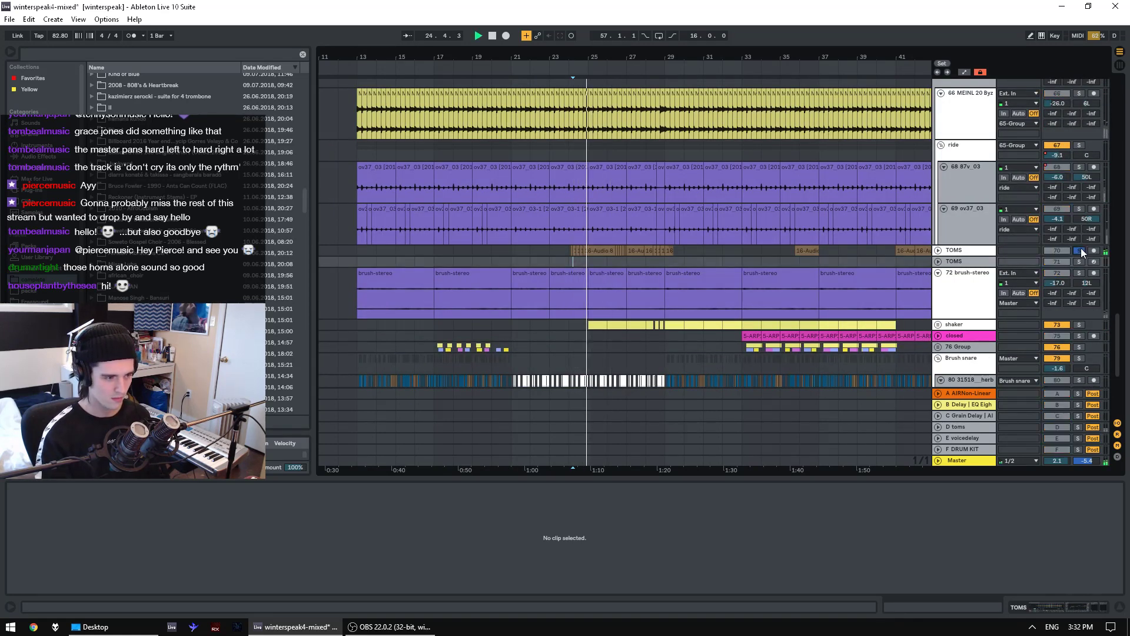
- Show the TOMS track's effect chain, toggle its Multiband Dynamics off and on, and replay the toms from about bar 24
left_click(973, 252)
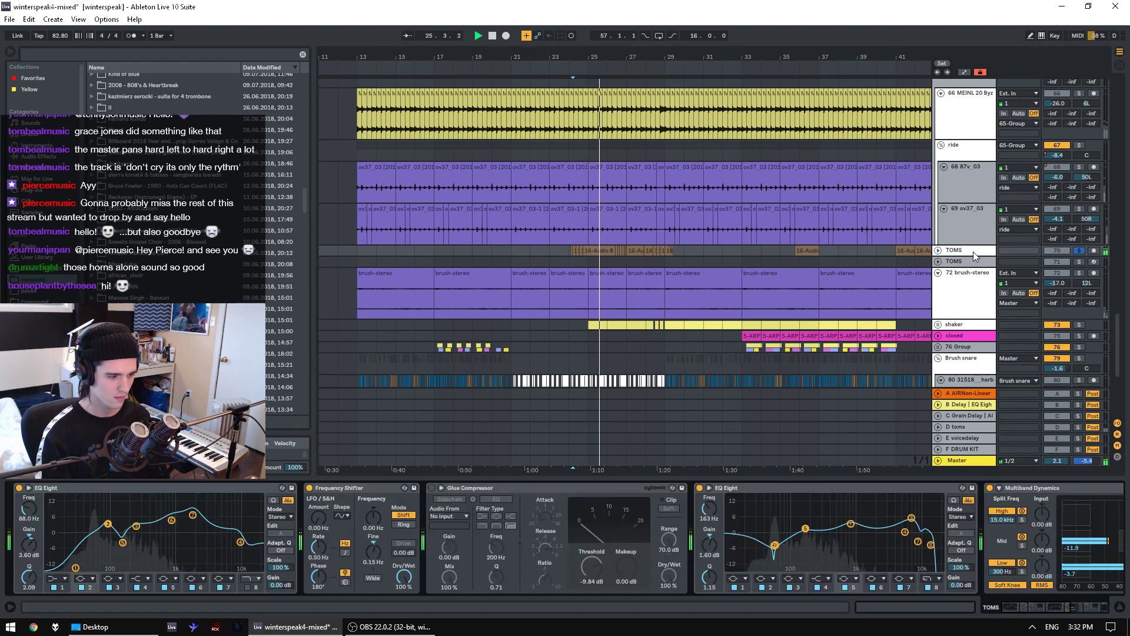
left_click(1040, 607)
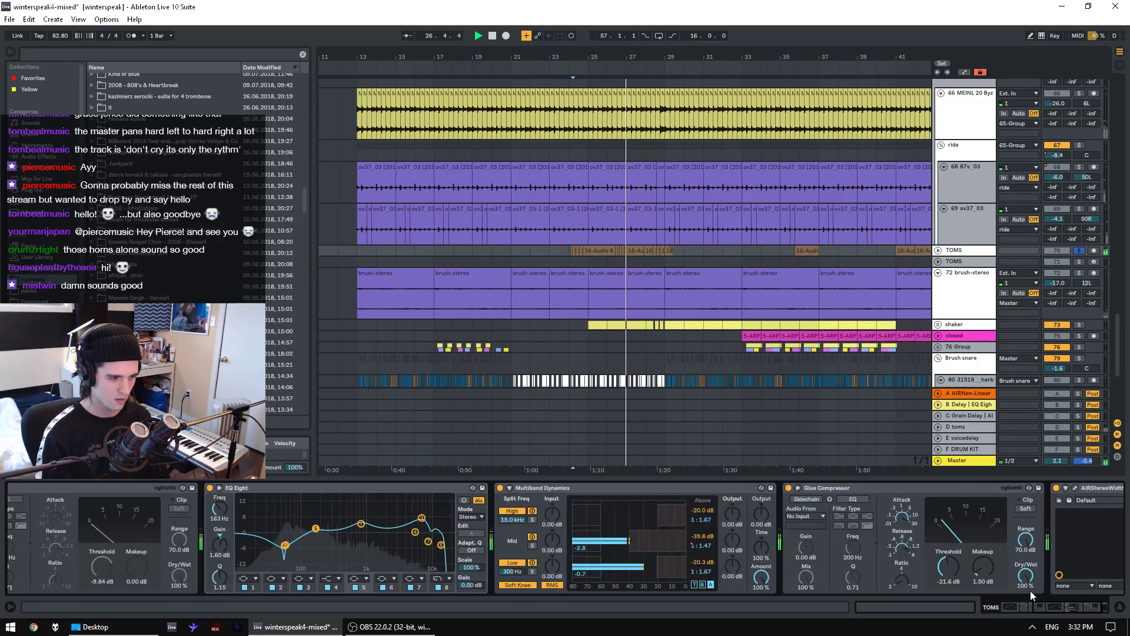
left_click(500, 488)
left_click(501, 488)
key("space")
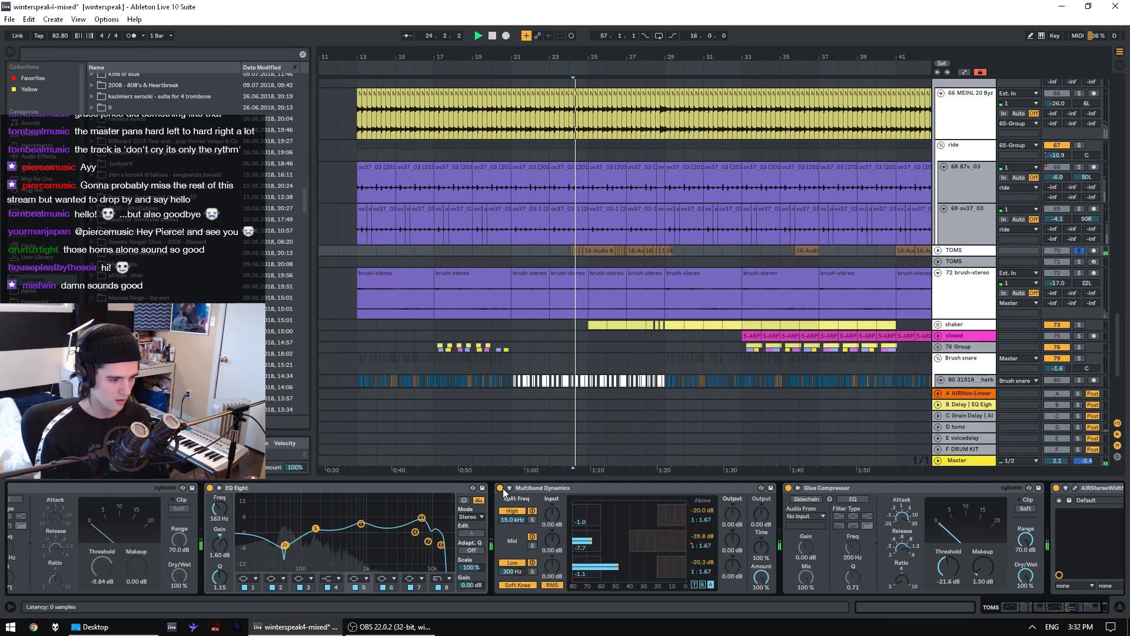
- Unsolo the TOMS track and go back up through the set during playback, briefly auditioning the horns track solo
left_click(1081, 252)
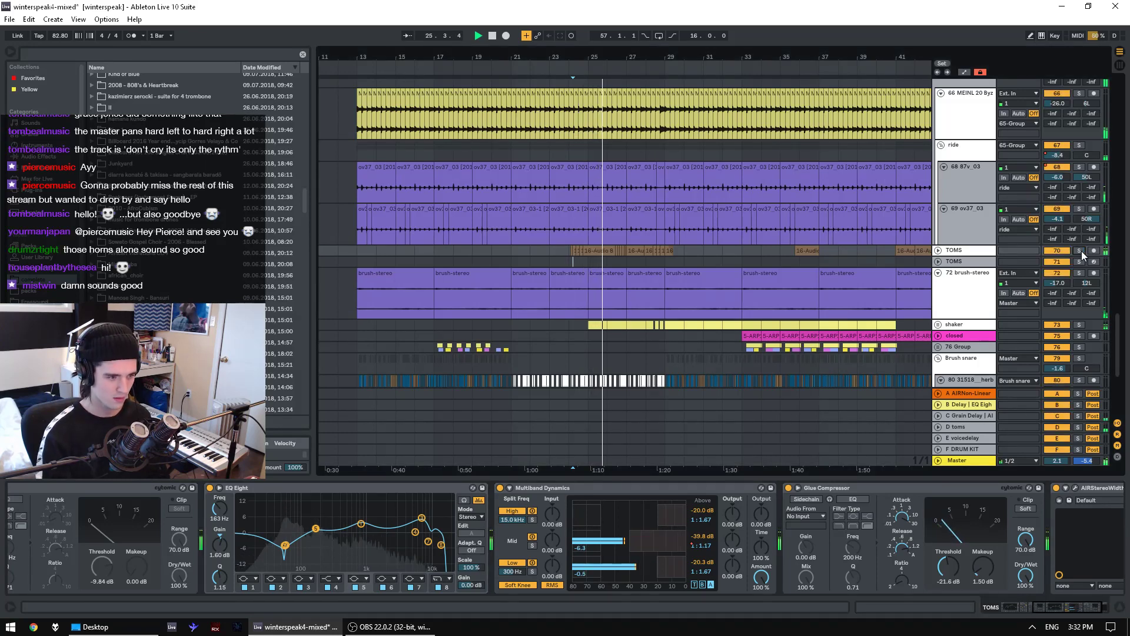
scroll(1082, 250, "down", 5)
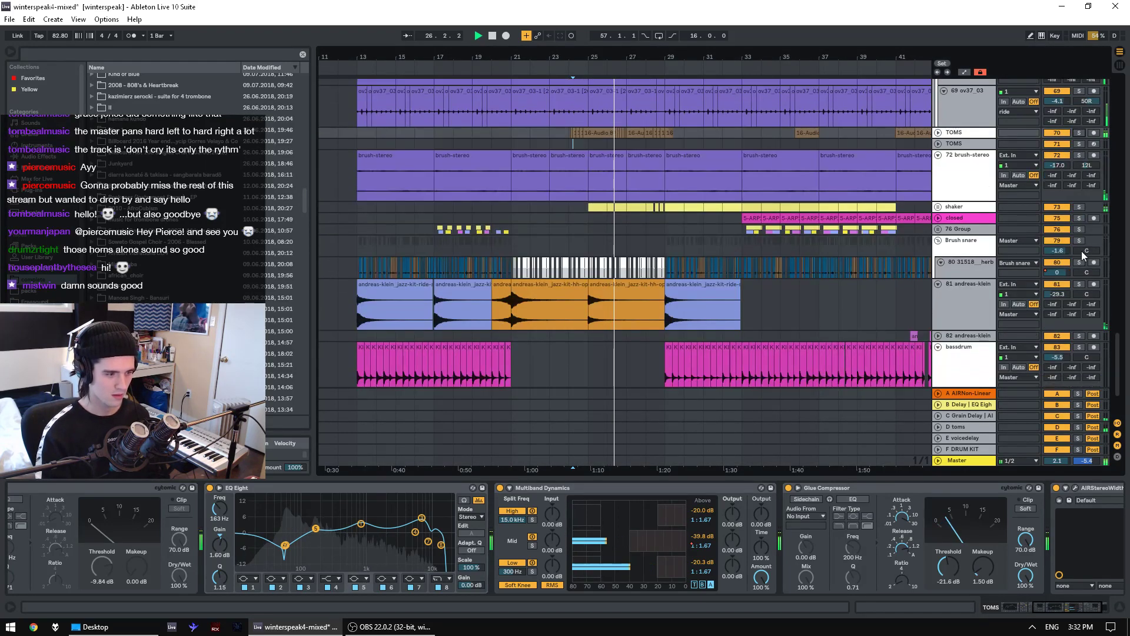
scroll(1082, 252, "down", 4)
scroll(1082, 270, "up", 5)
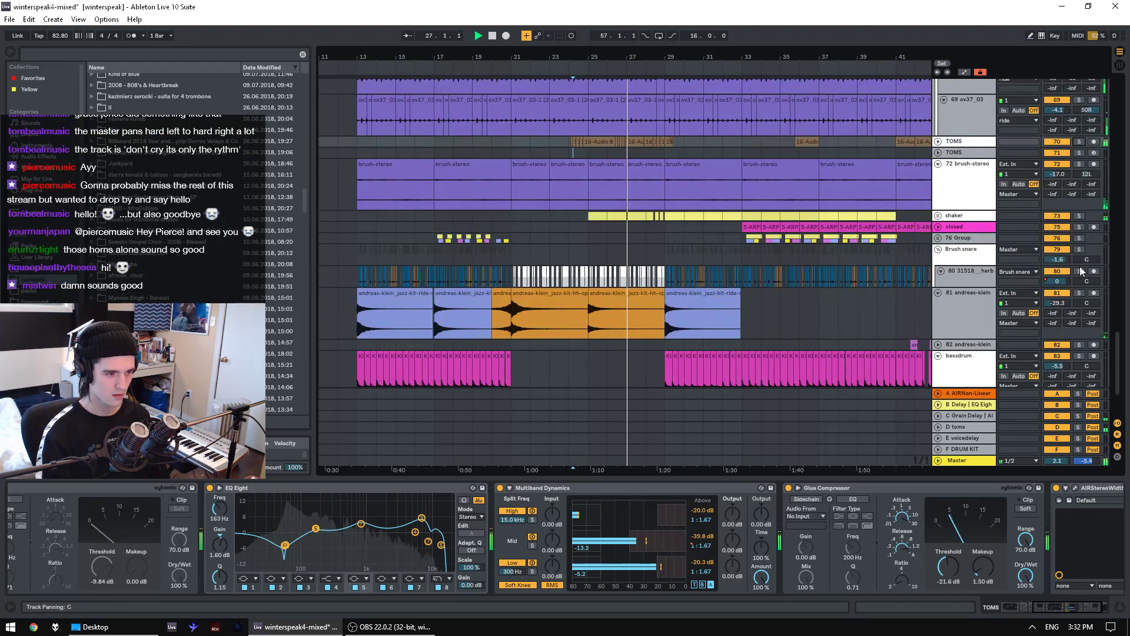
scroll(1081, 265, "up", 15)
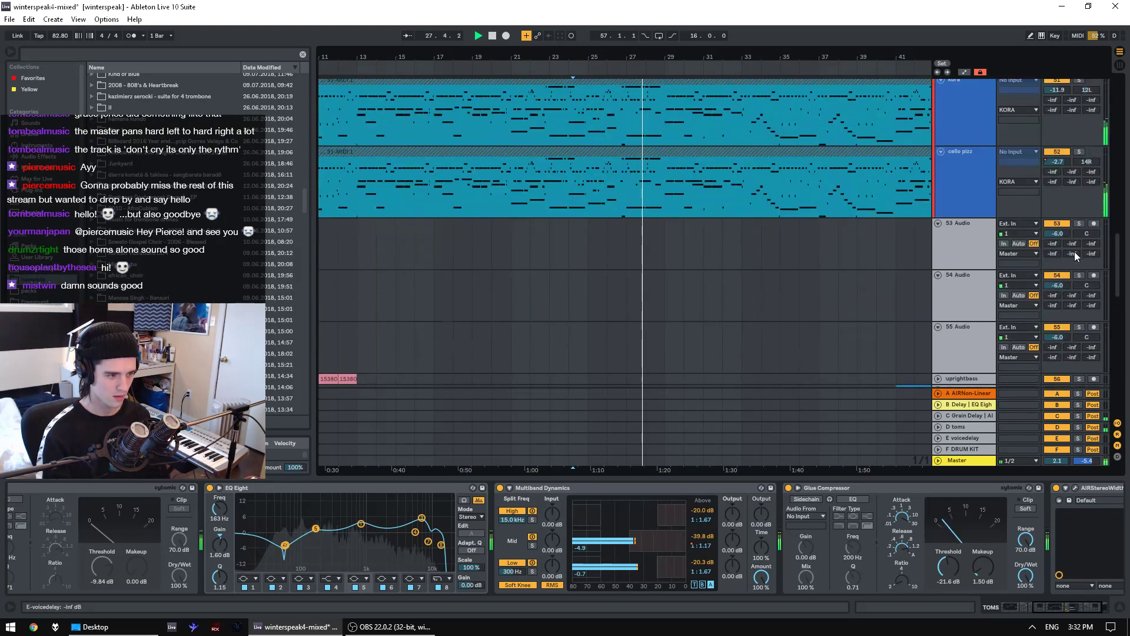
scroll(1074, 250, "up", 12)
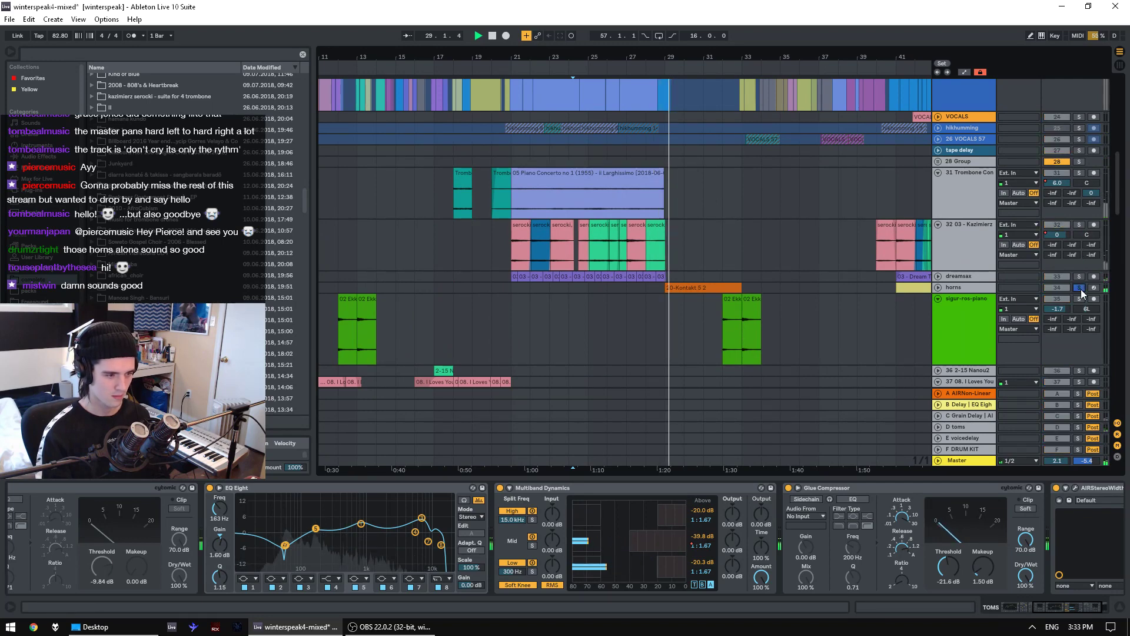
scroll(1081, 277, "up", 3)
scroll(1118, 169, "up", 8)
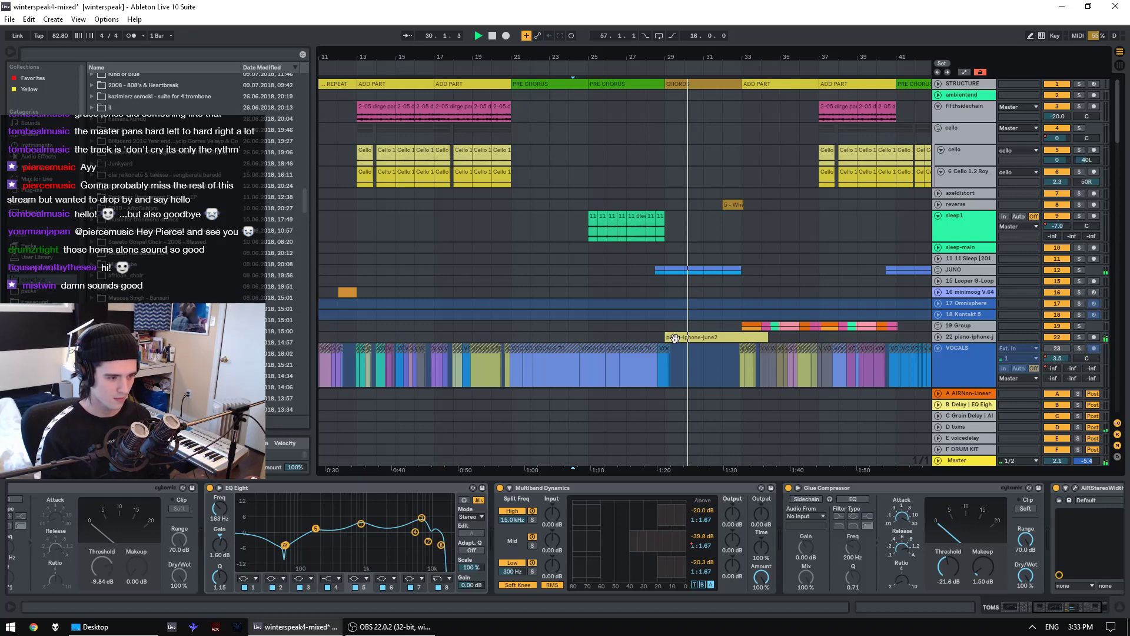
- Solo the piano-iphone-june2 track with the JUNO group, play them from bar 29, and unfold the JUNO group
left_click(676, 337)
left_click(1078, 337)
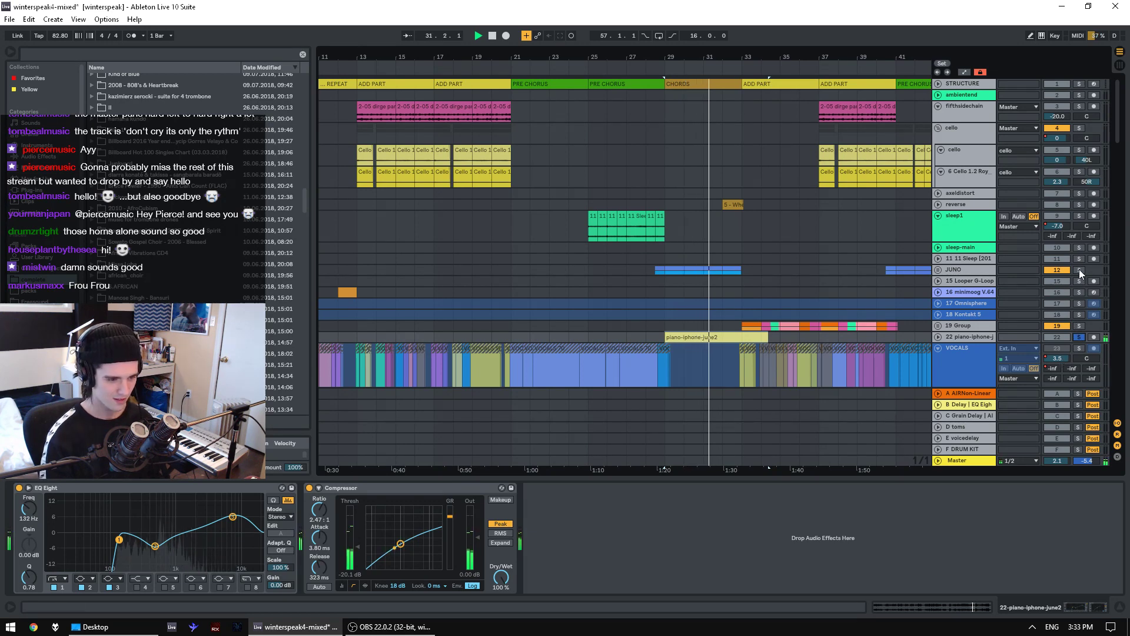
left_click(938, 269)
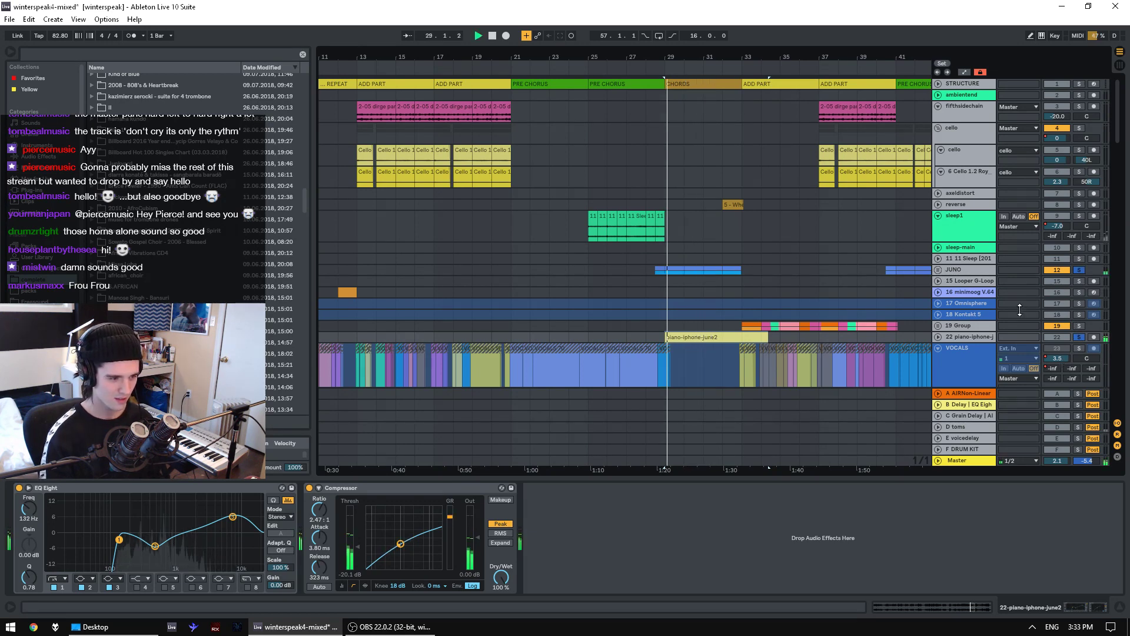
scroll(1062, 332, "down", 2)
scroll(1061, 332, "down", 3)
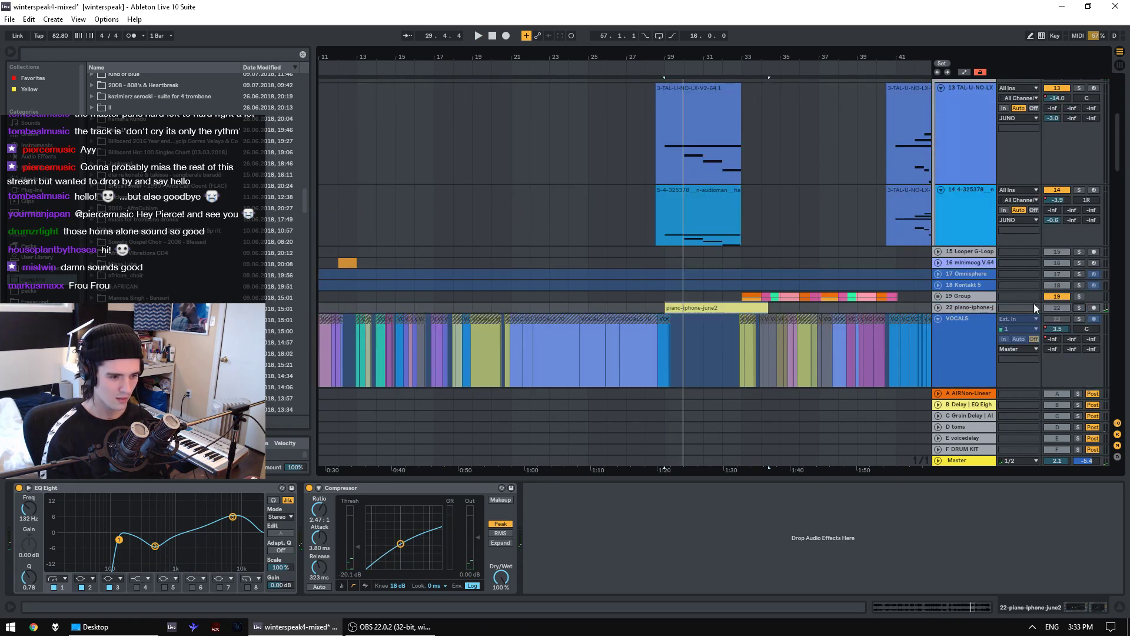
- Solo both synth tracks inside the JUNO group, play their clips from bar 29, and clear the solos during playback
scroll(997, 294, "up", 1)
left_click_drag(665, 214, 746, 213)
left_click(1078, 147)
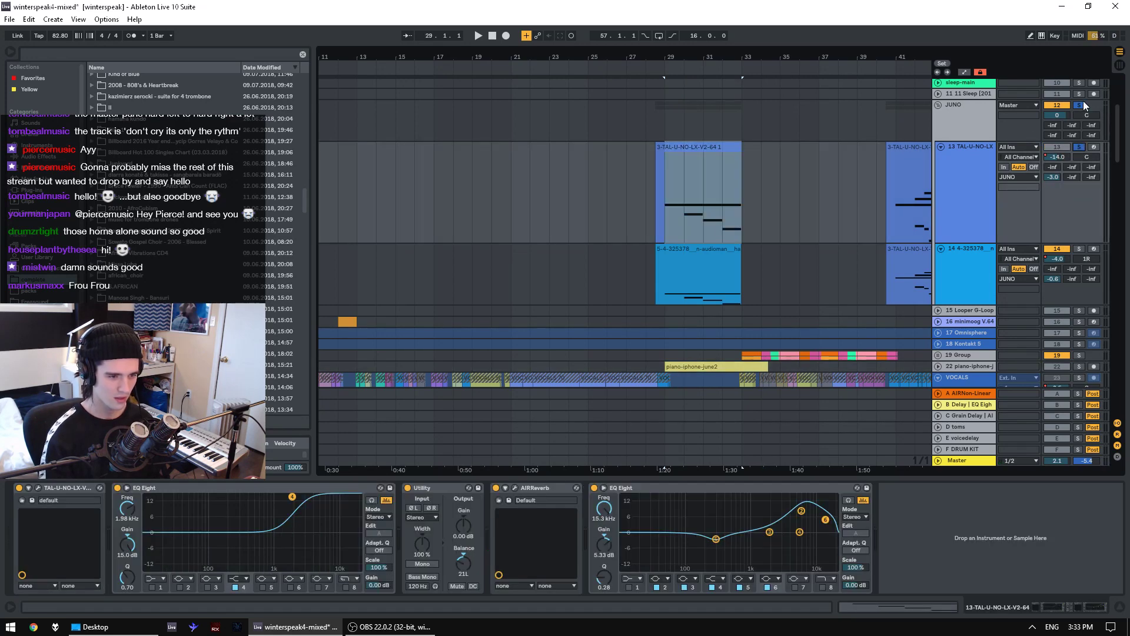
left_click(1077, 249)
left_click(1082, 105)
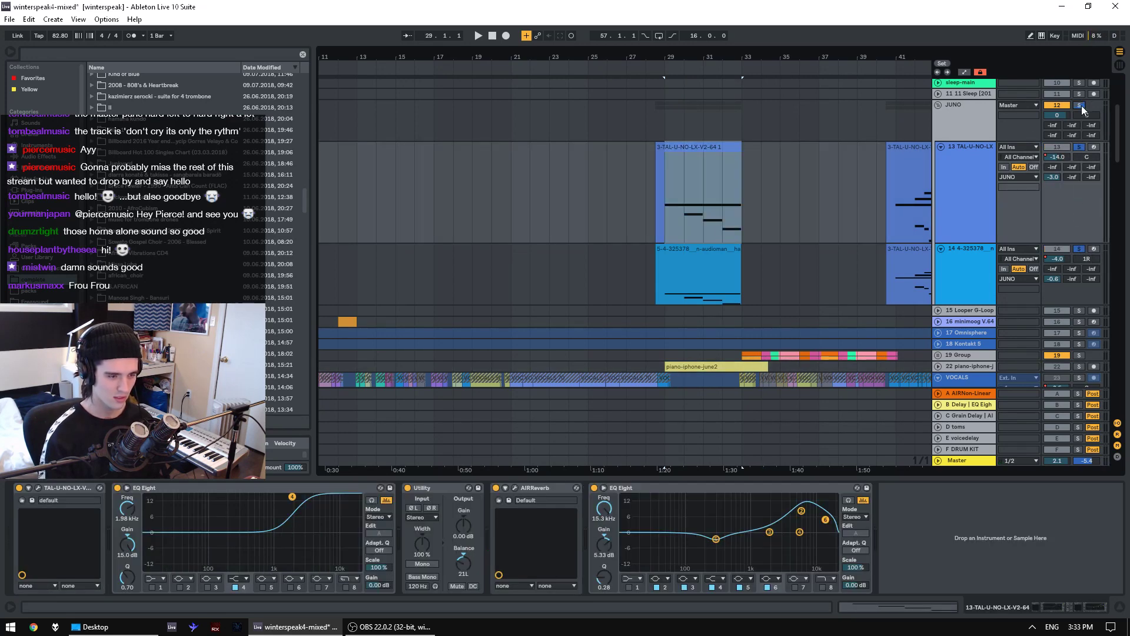
left_click(673, 230)
left_click(965, 158)
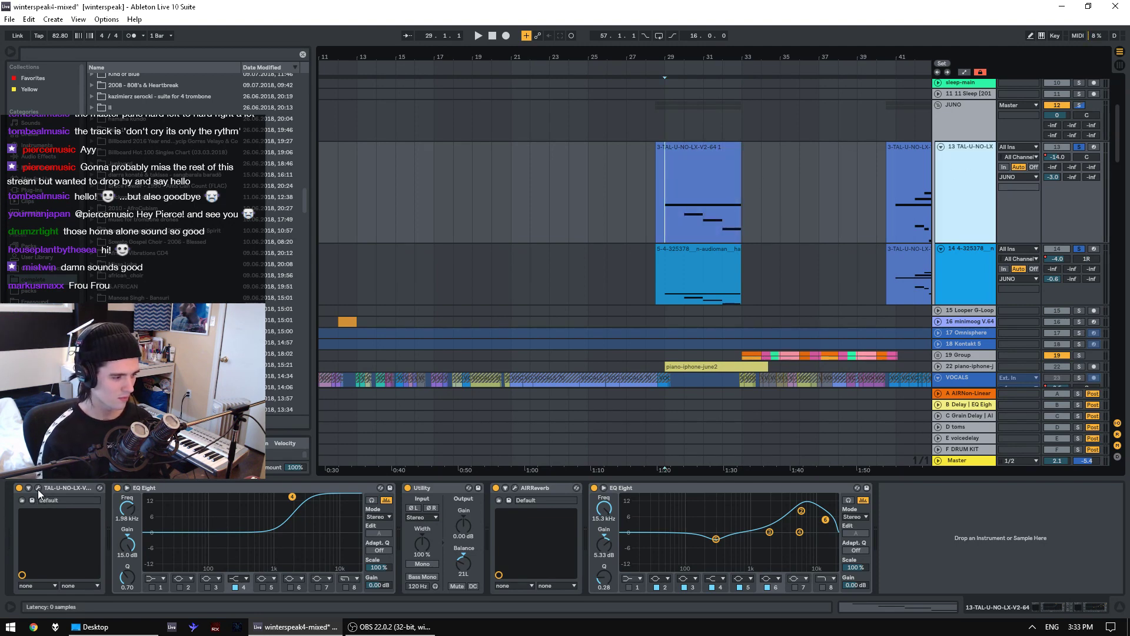
key("space")
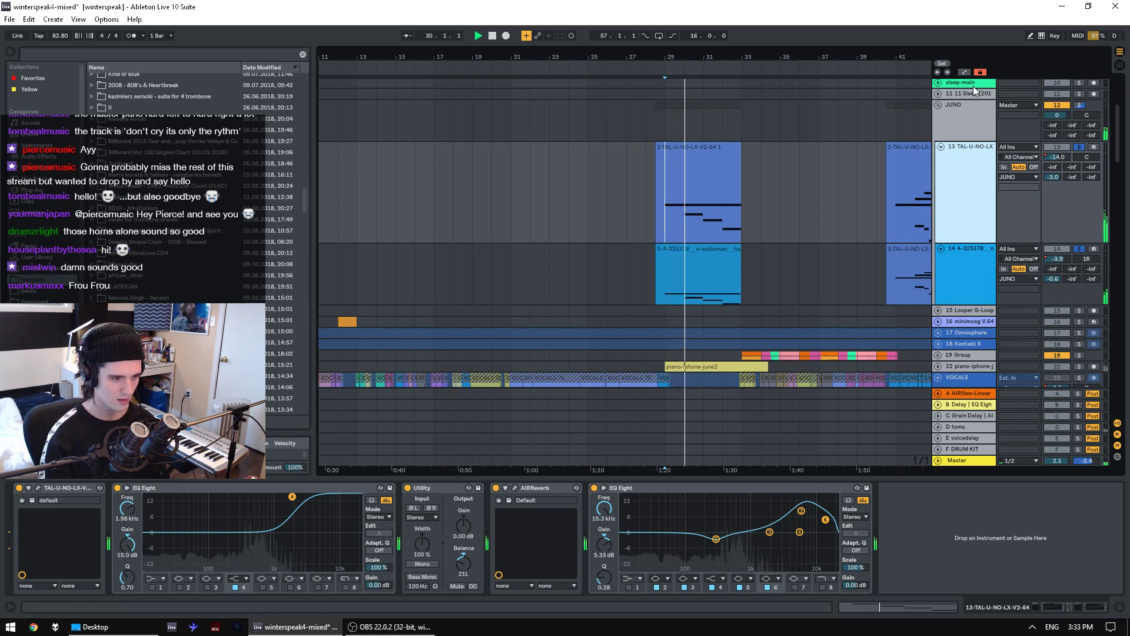
left_click_drag(928, 56, 772, 56)
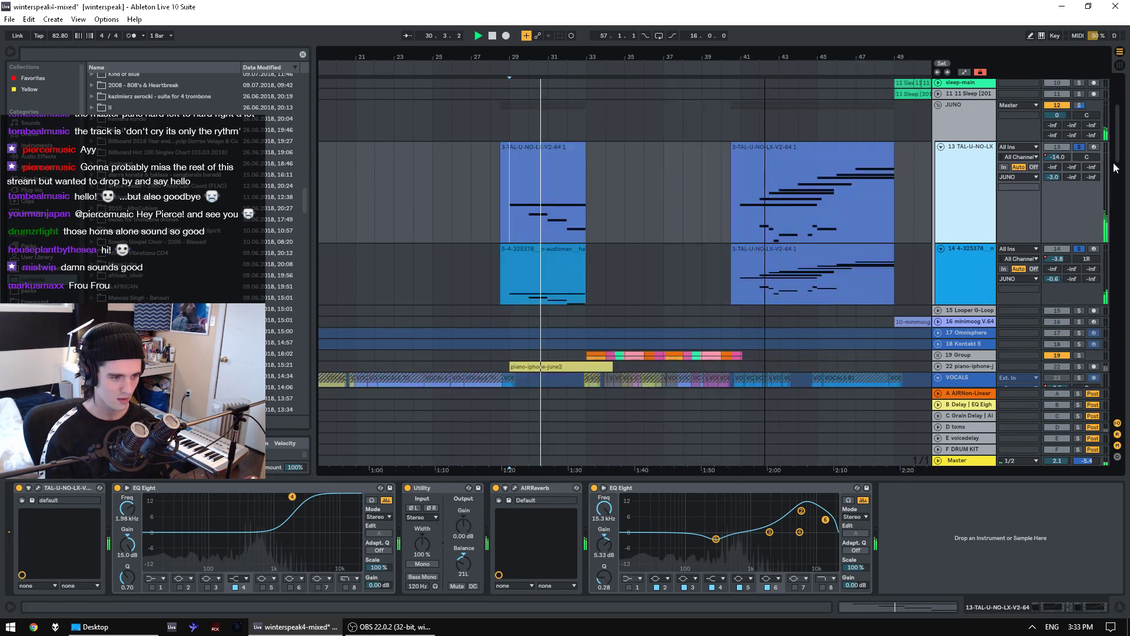
left_click(1080, 148)
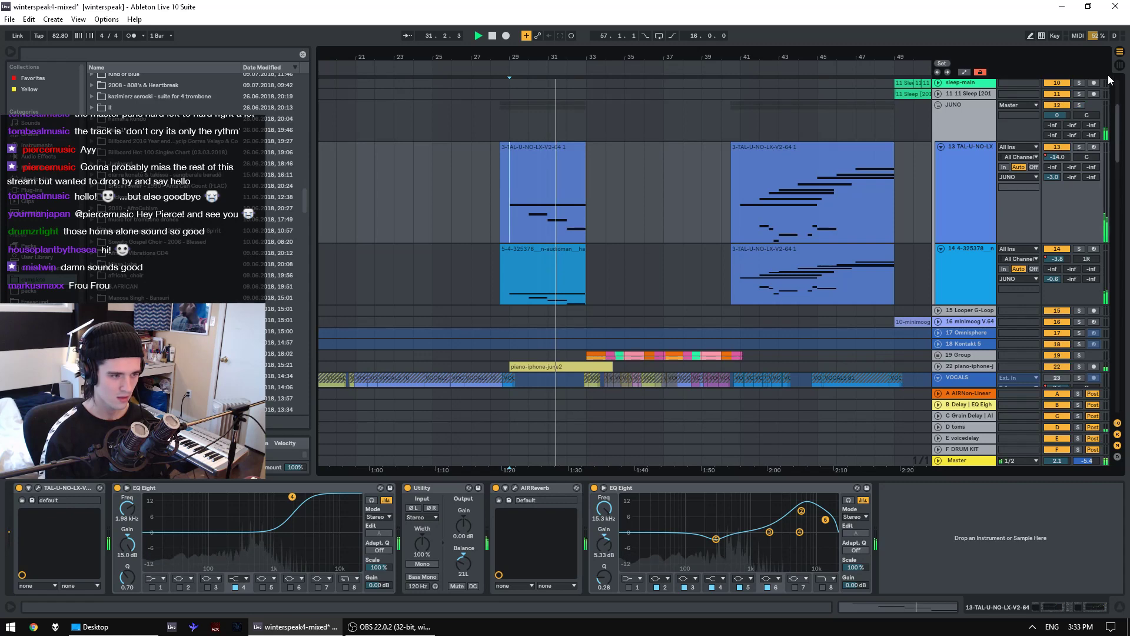
- Solo the reverse track, play its clip just before bar 33, and clear the solo
left_click_drag(1115, 126, 1112, 55)
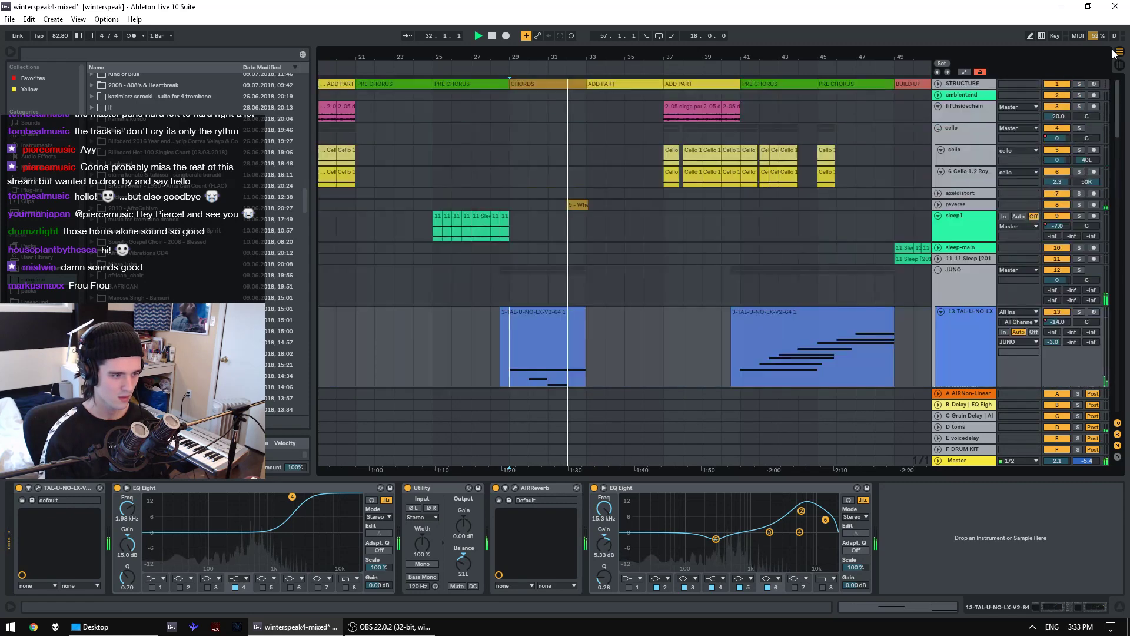
left_click(1081, 205)
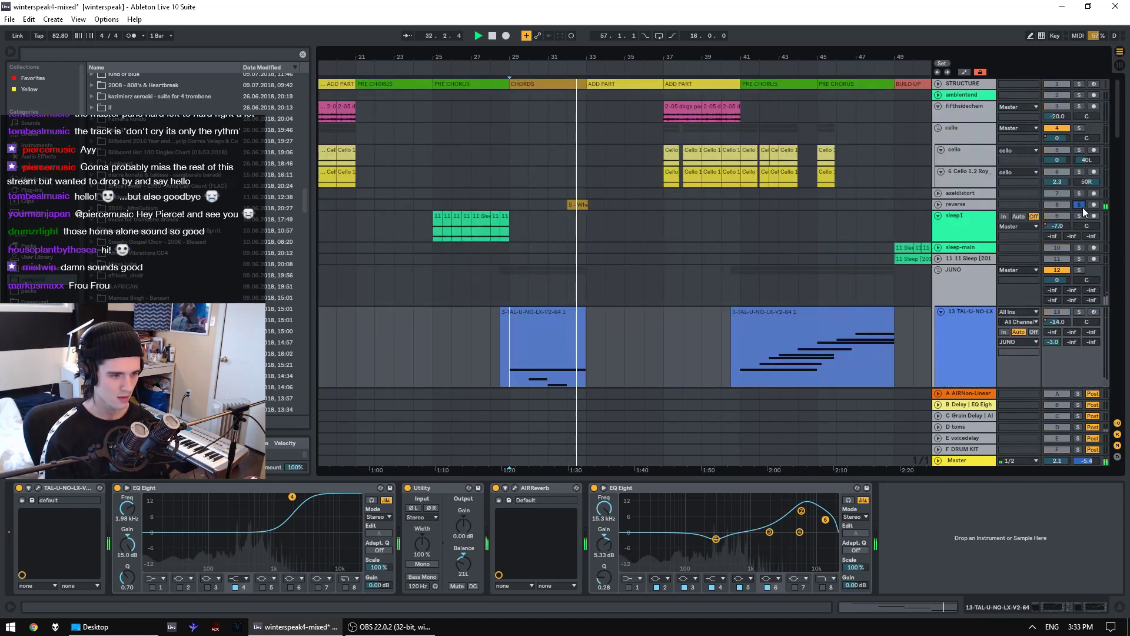
left_click(576, 205)
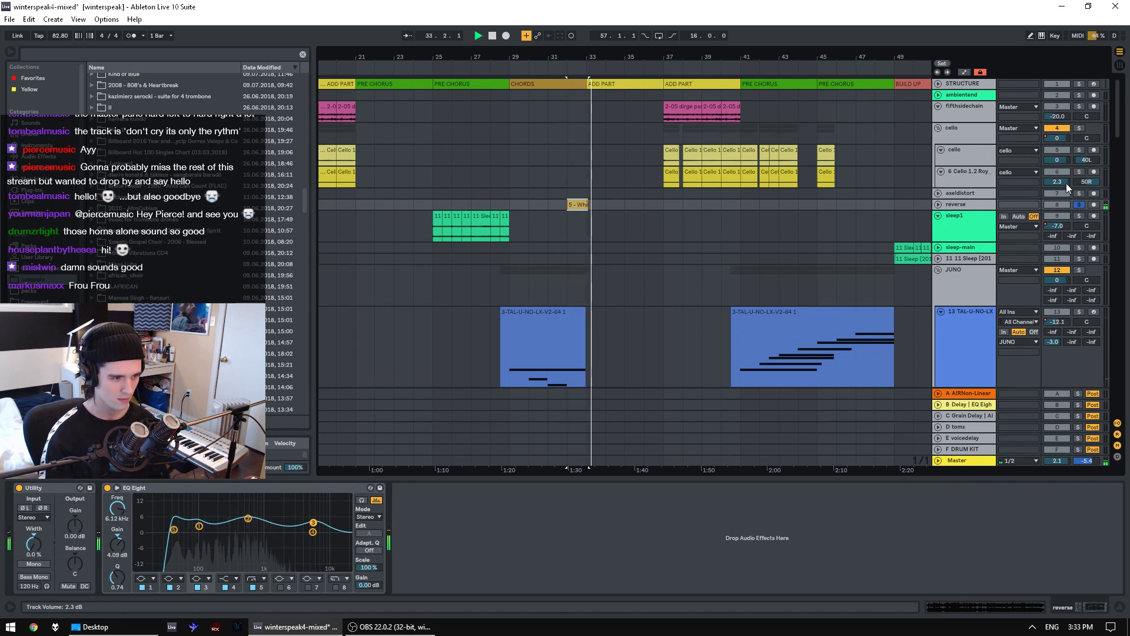
left_click(1079, 204)
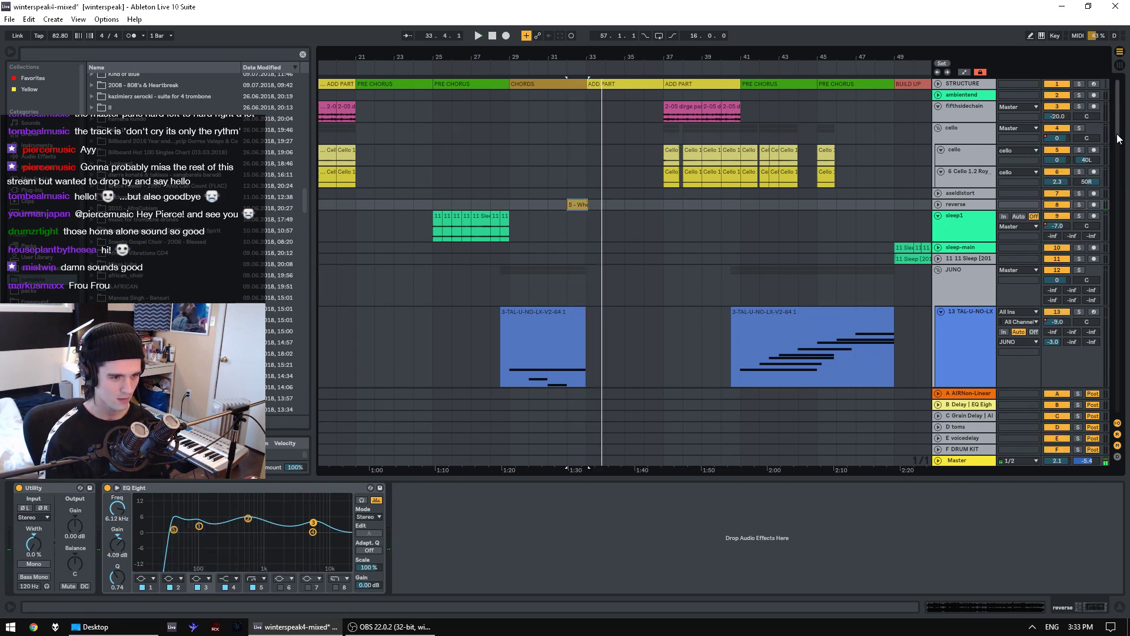
- Play the song from bar 33, at the end of the 81 andreas-klein track's last clip
left_click_drag(1118, 121, 1118, 392)
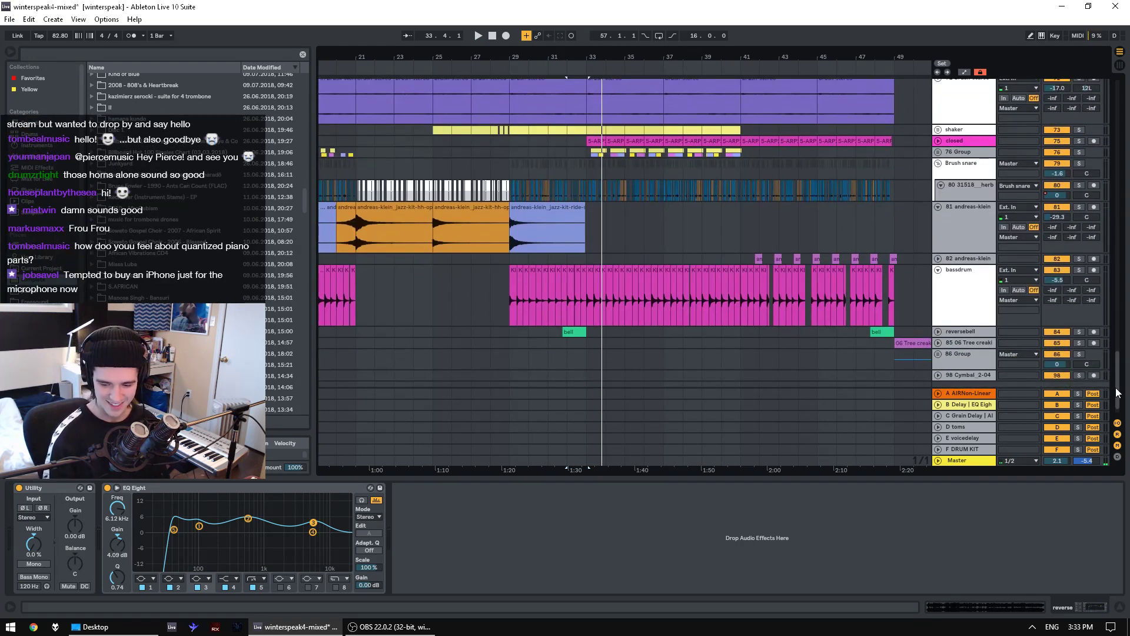
left_click(587, 233)
key("space")
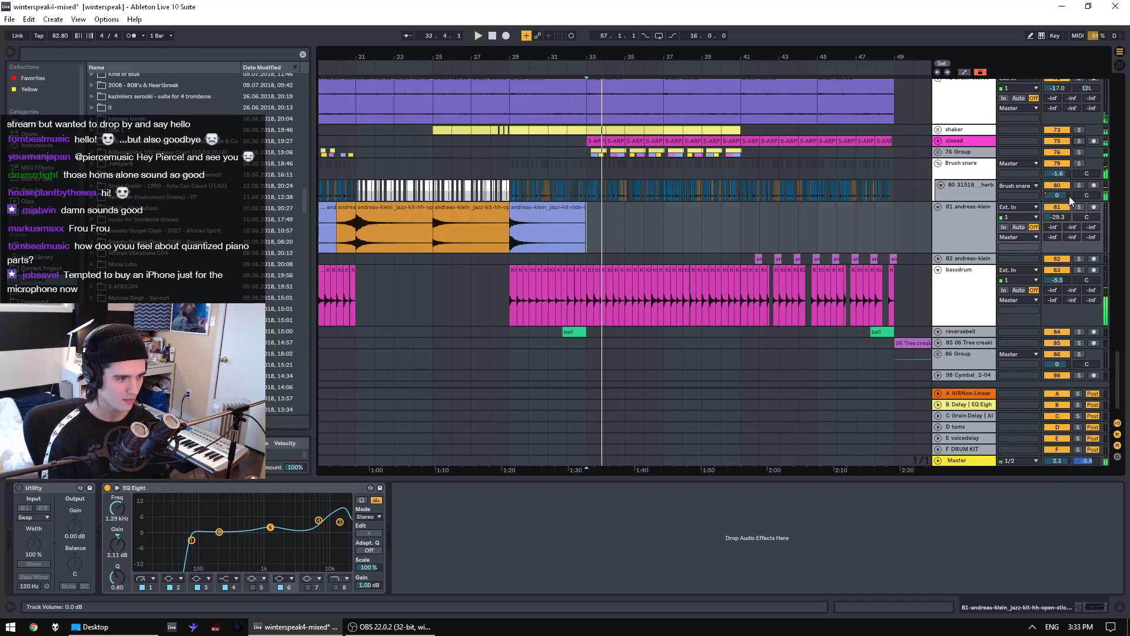
scroll(1069, 196, "down", 2)
left_click_drag(1118, 369, 1100, 216)
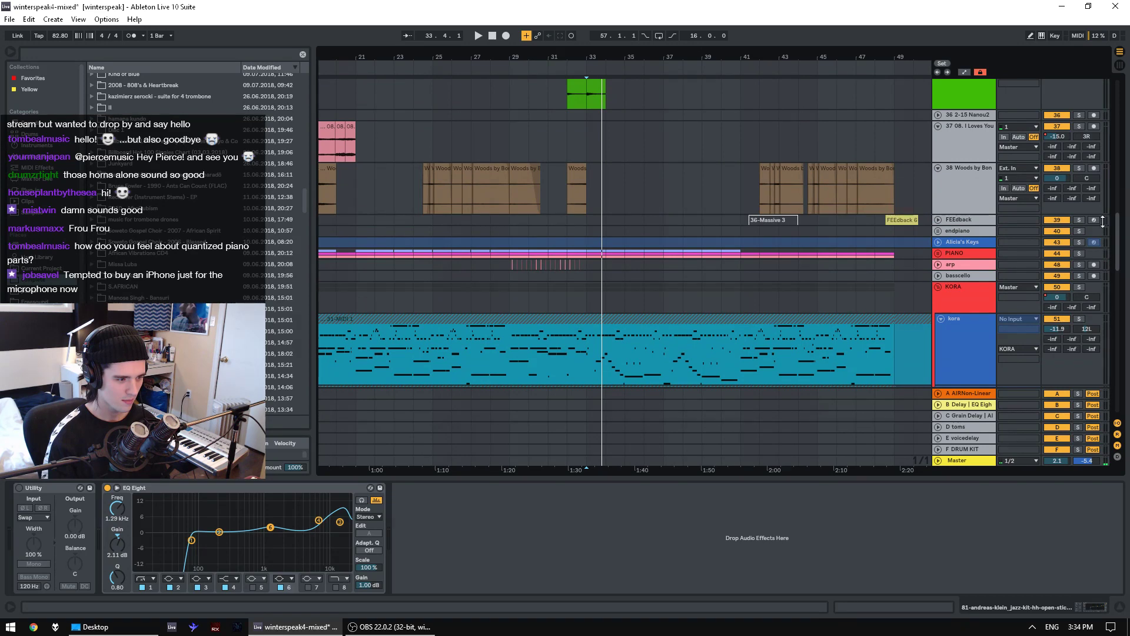
- Solo the KORA group
left_click(1082, 286)
scroll(1079, 284, "down", 4)
scroll(1069, 270, "up", 4)
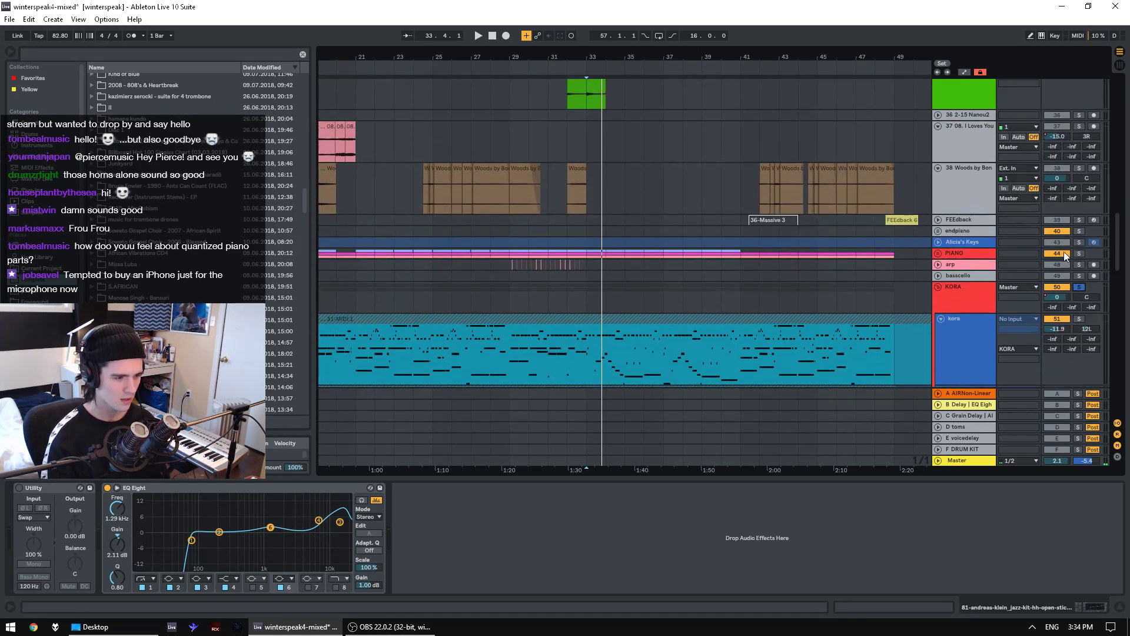
- Solo the 26 VOCALS 57 track, show the Master's AIRFlanger while playing from bar 33, and close the plug-in window
scroll(1065, 252, "up", 8)
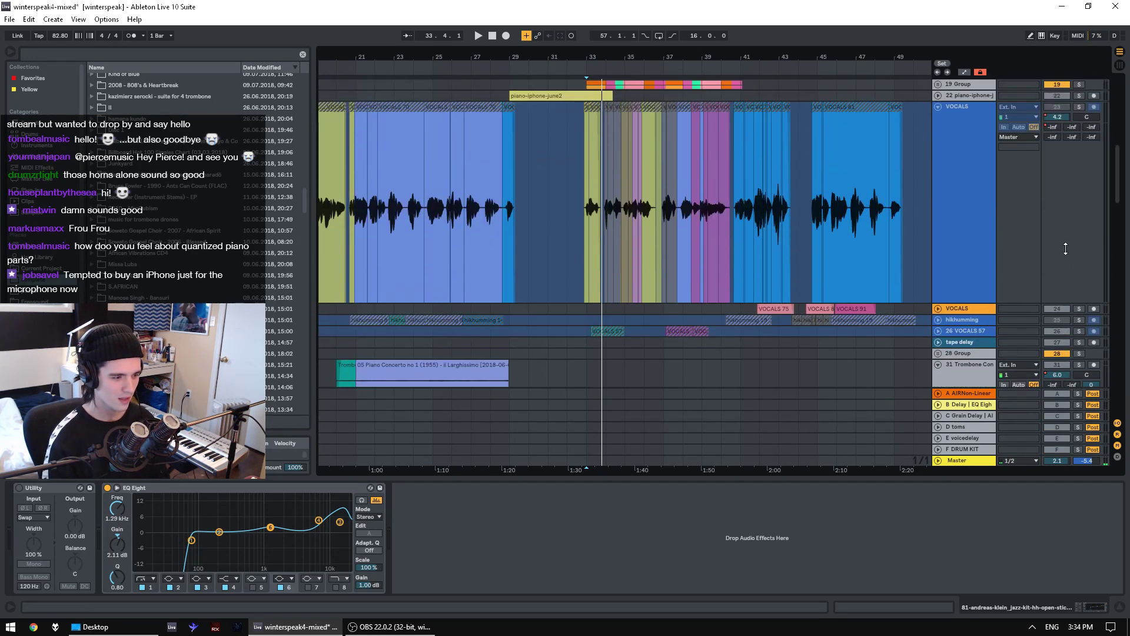
left_click(1080, 331)
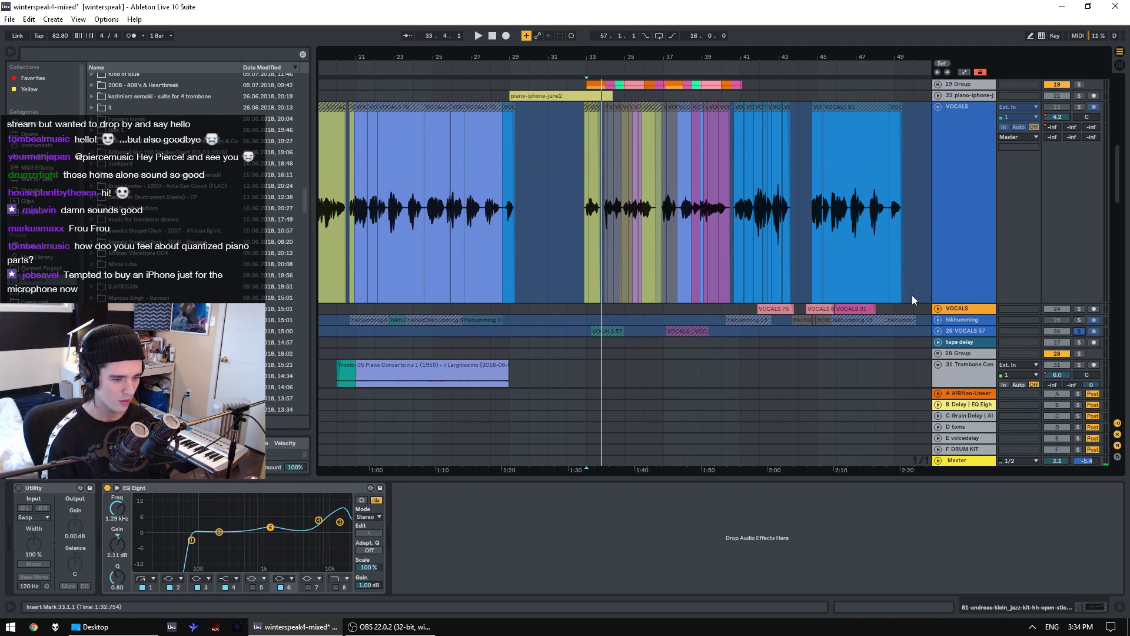
left_click(968, 461)
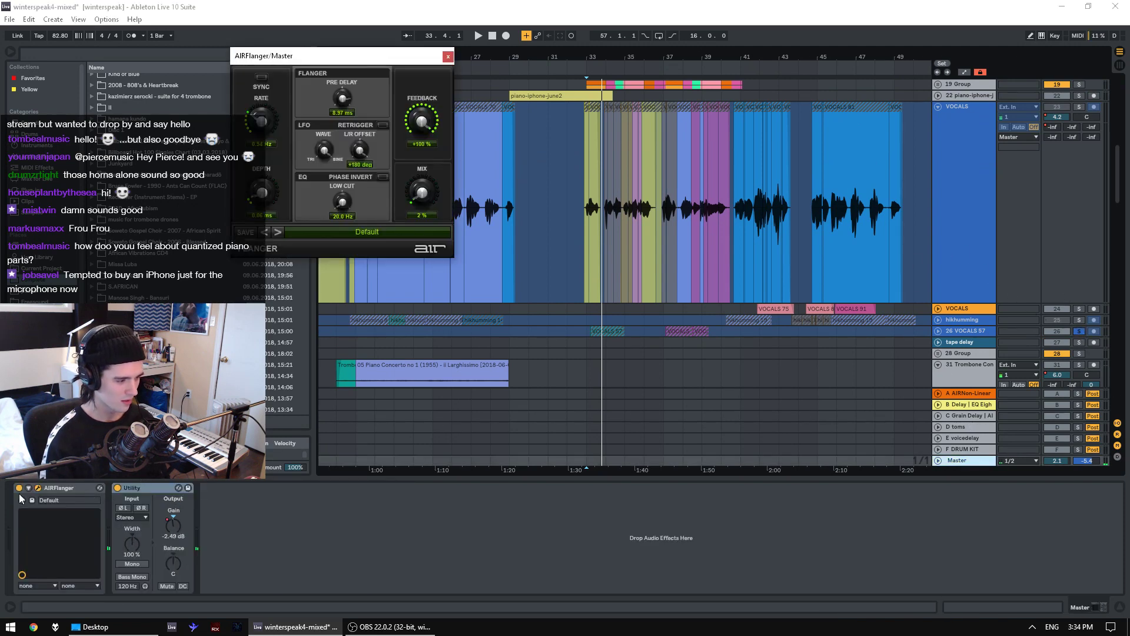
key("space")
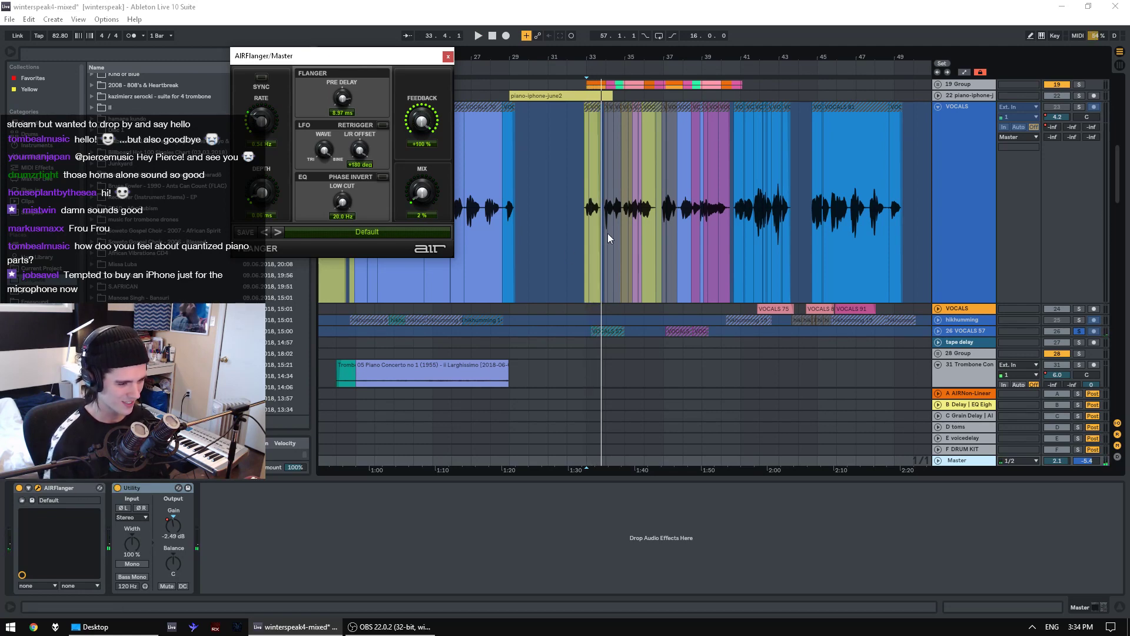
key("space")
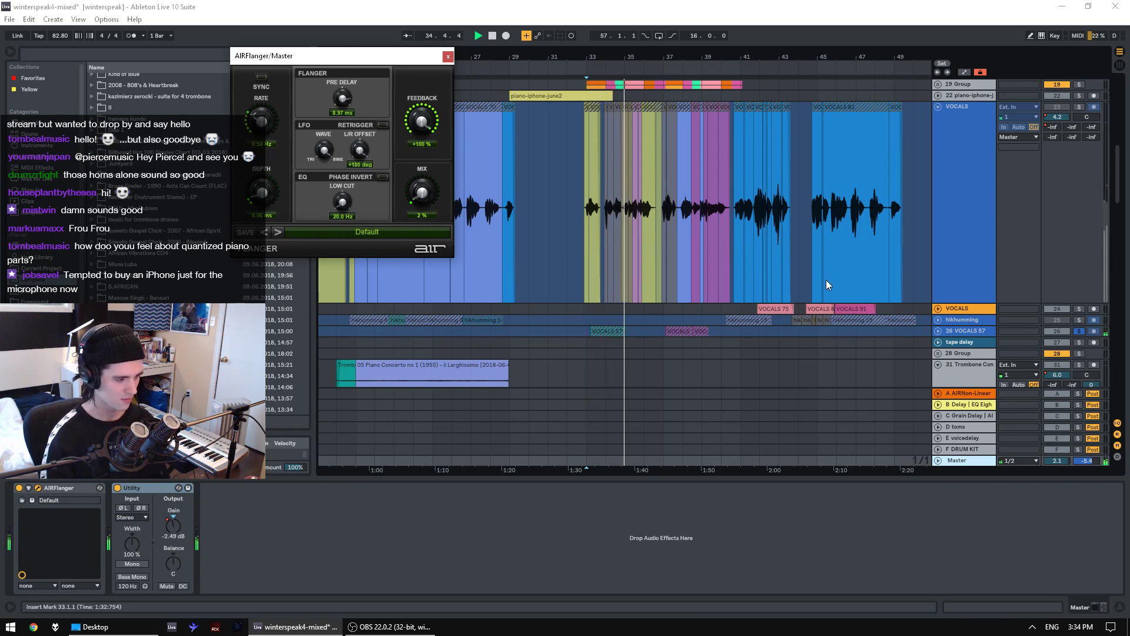
scroll(826, 280, "down", 2)
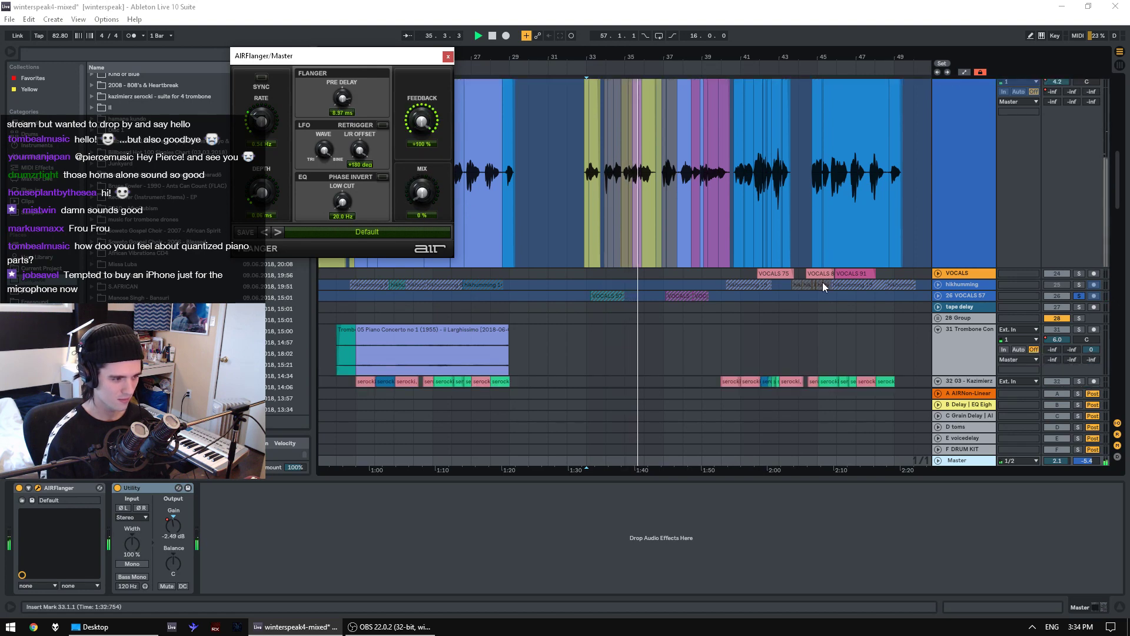
left_click(449, 55)
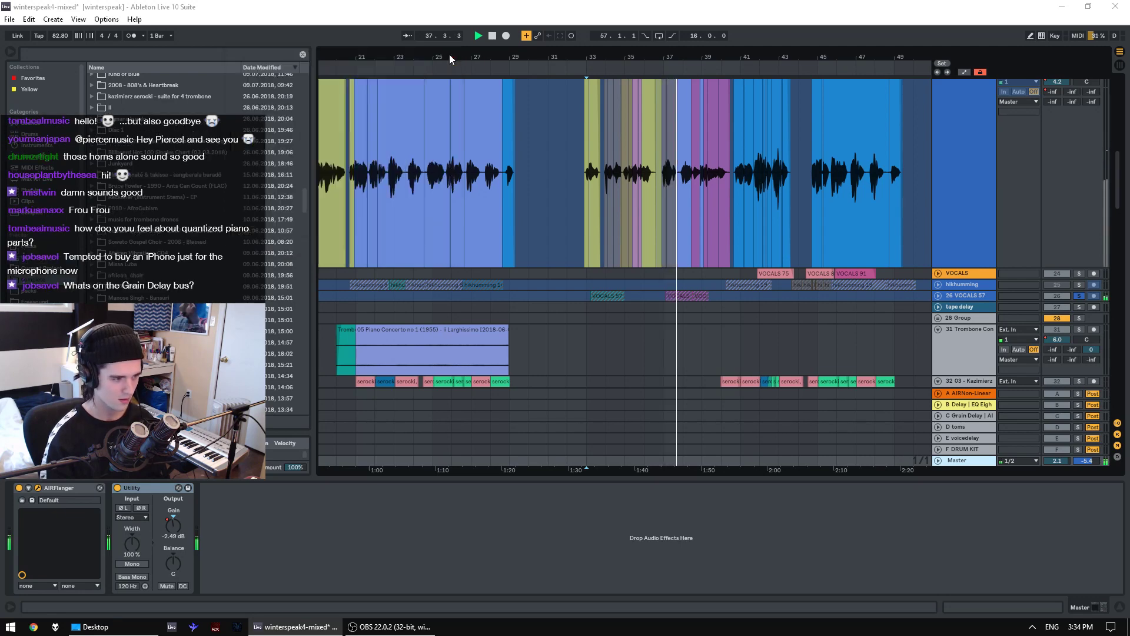
- Show the devices on the C Grain Delay return, then clear the VOCALS 57 solo and play the mix from bar 33
scroll(830, 253, "up", 5)
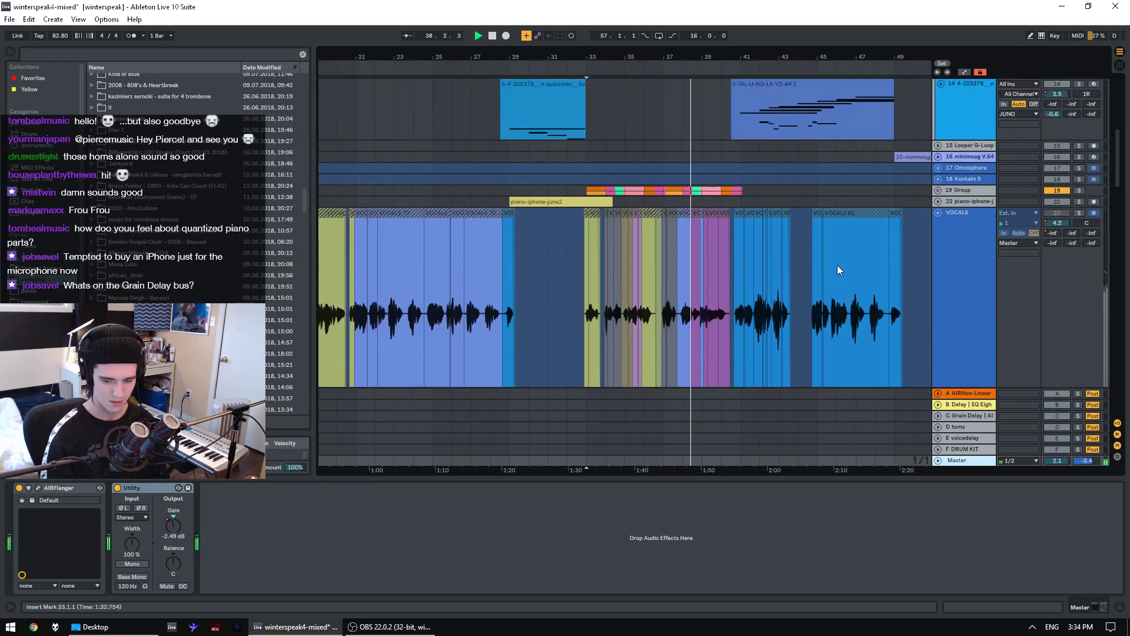
scroll(837, 265, "down", 3)
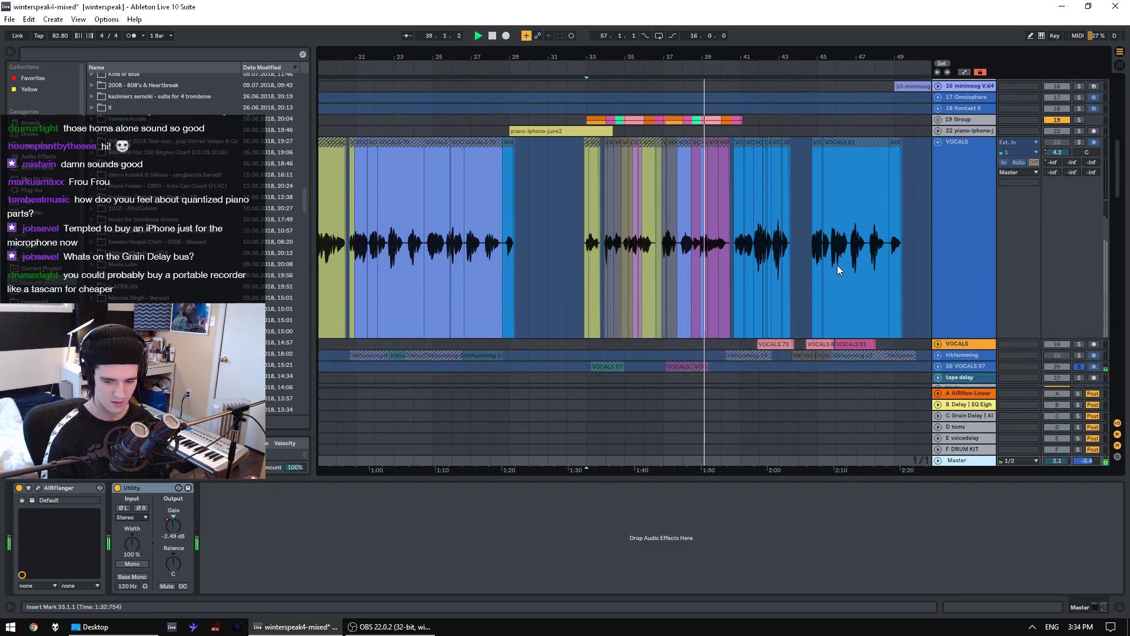
left_click(967, 417)
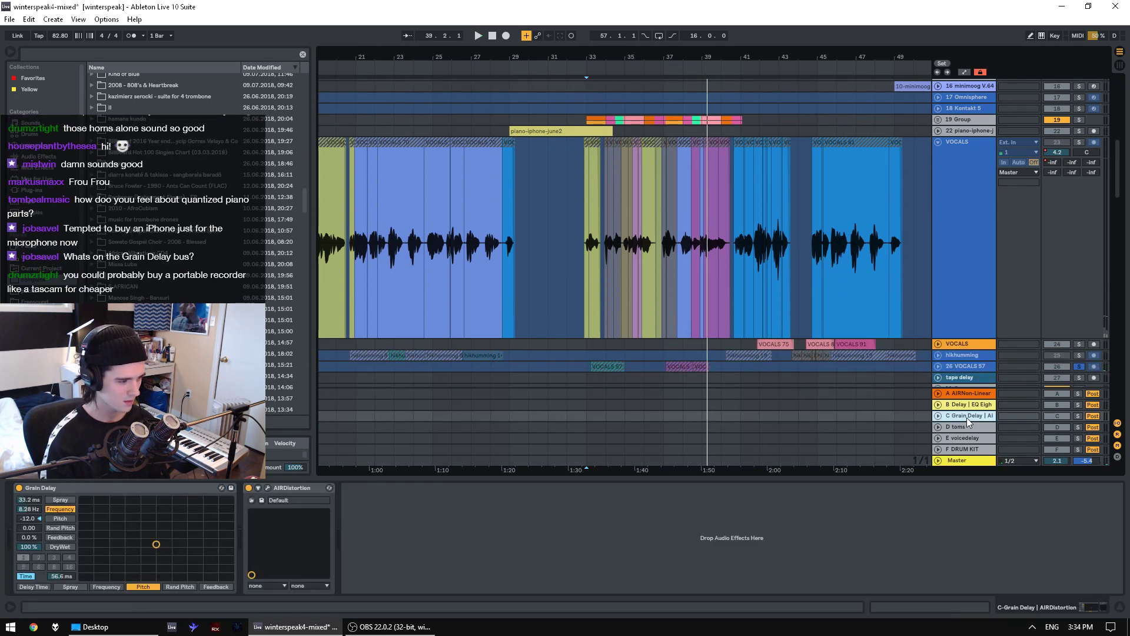
left_click(1080, 367)
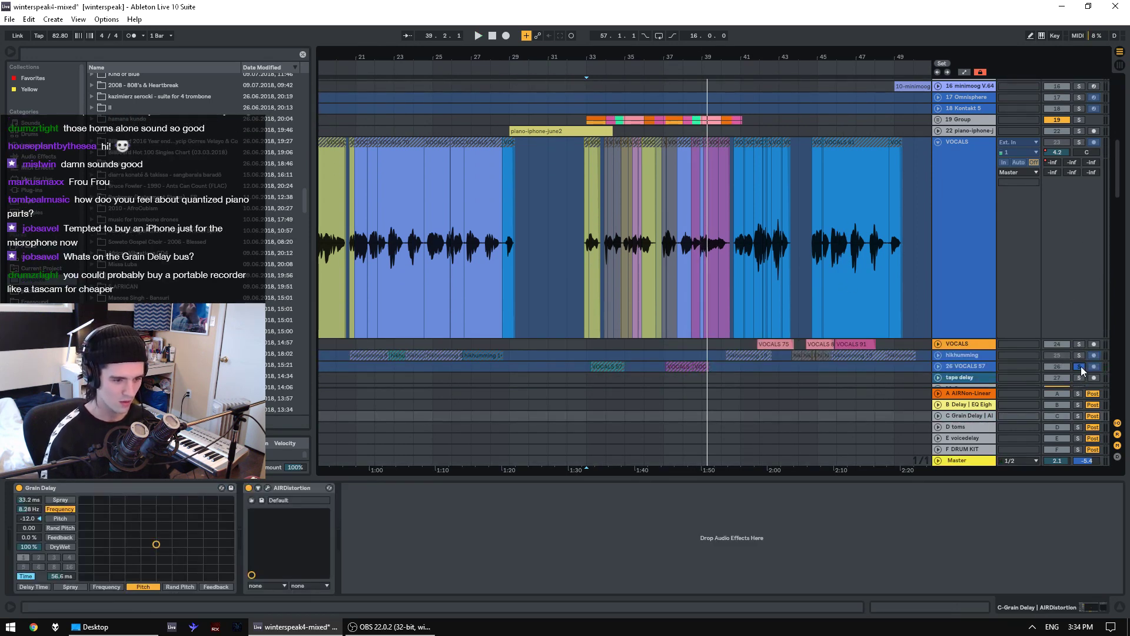
key("space")
left_click(1078, 355)
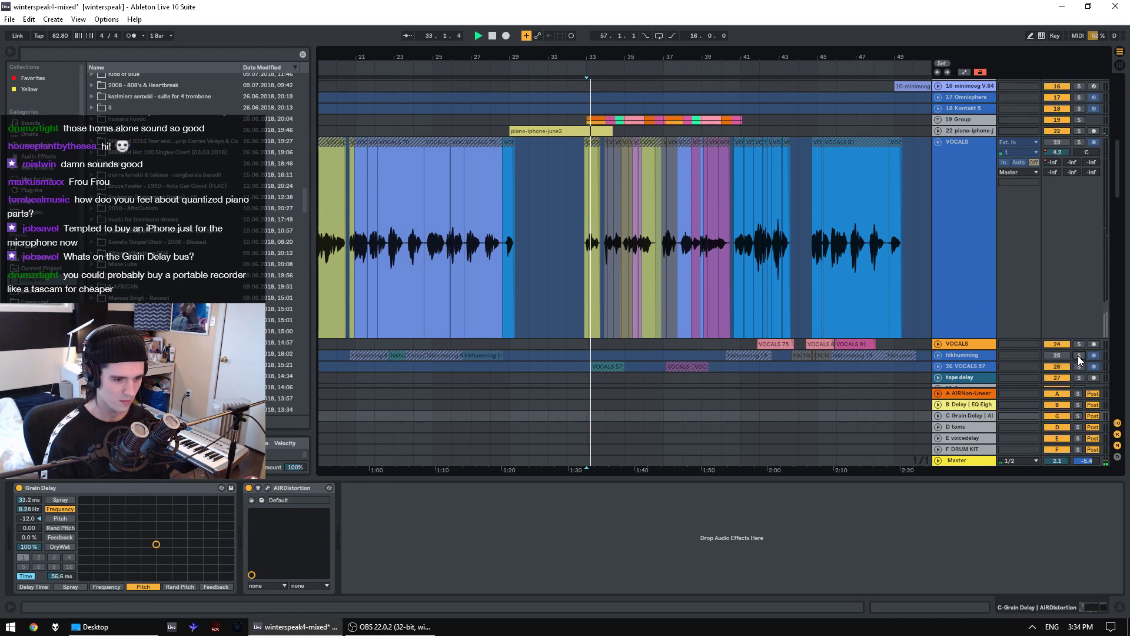
- Show the whole song on the timeline and briefly play it from bar 73
key("space")
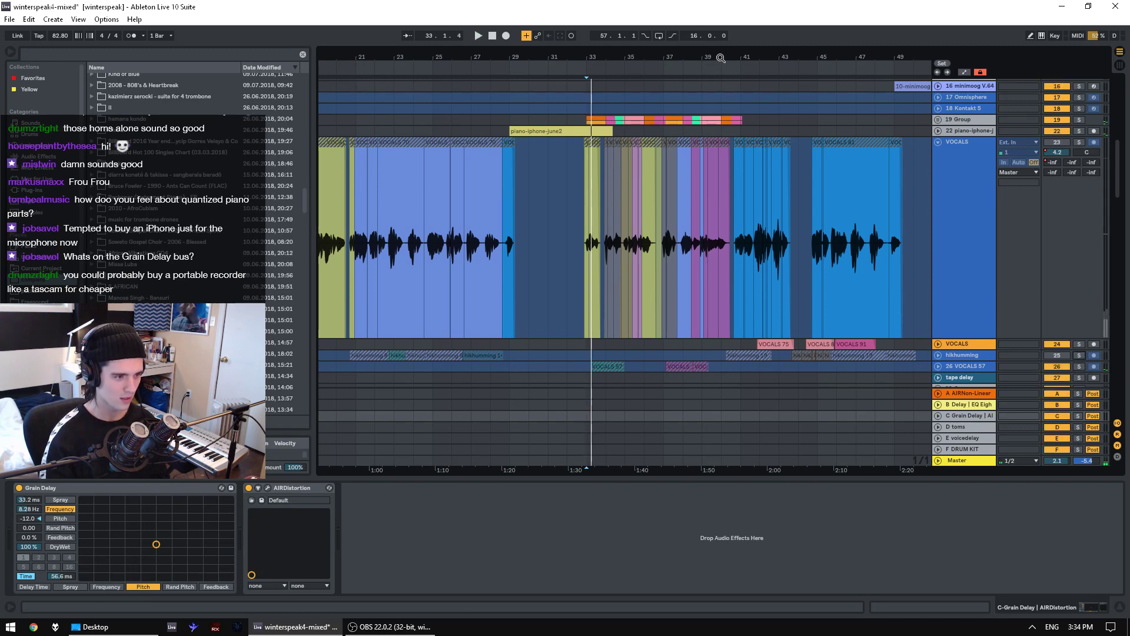
left_click_drag(520, 57, 520, 17)
left_click(544, 169)
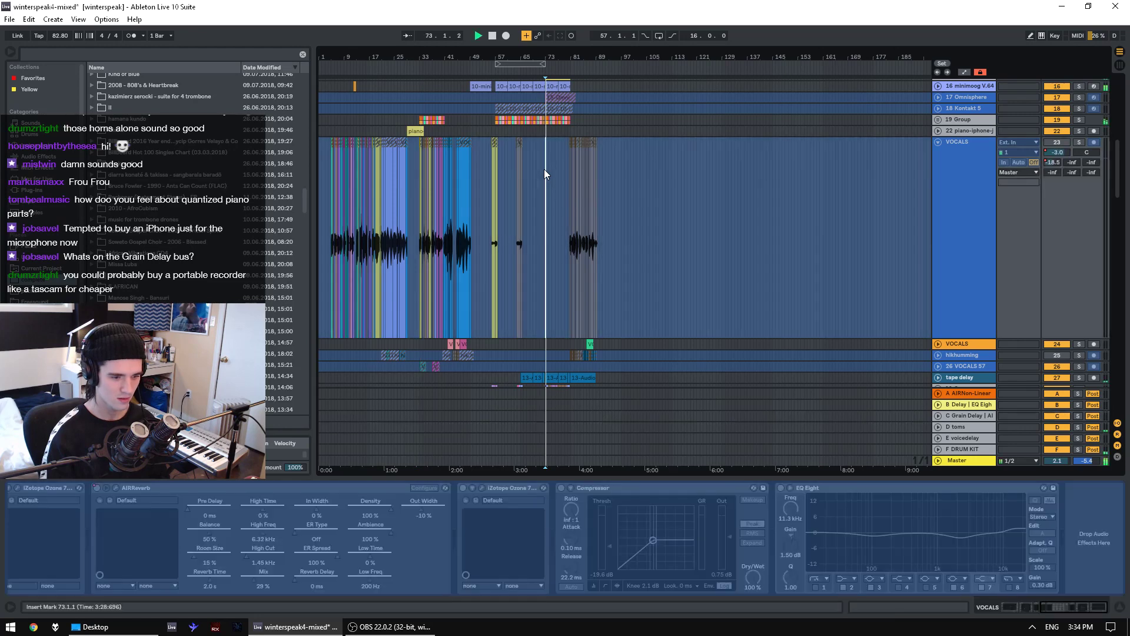
key("space")
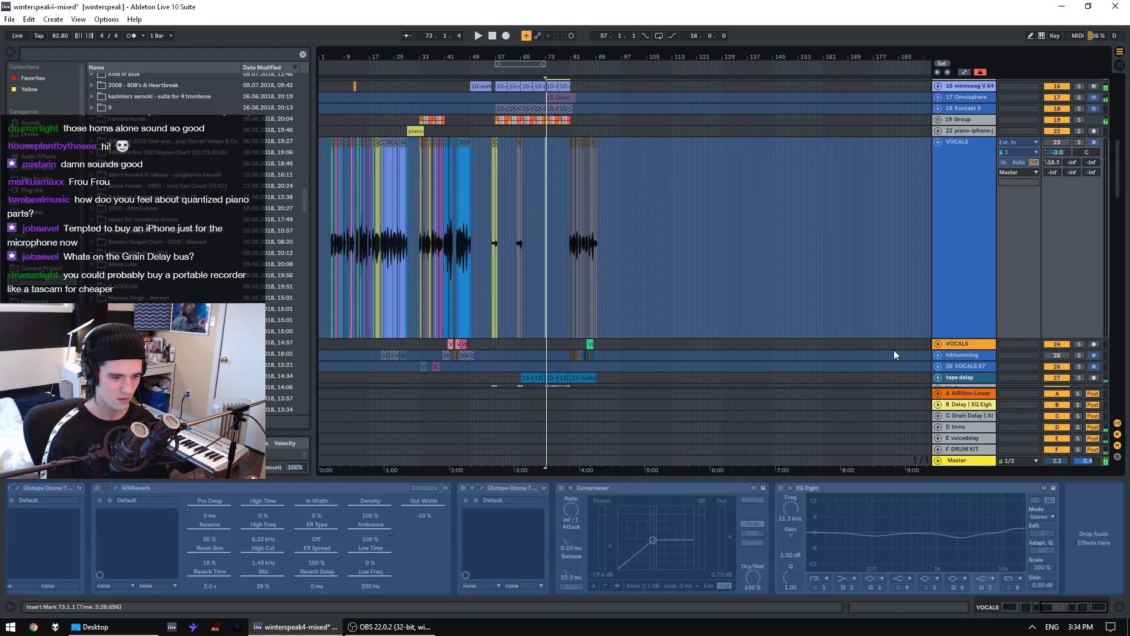
- Solo the C Grain Delay return, play from about bar 82, and show the return's devices
left_click(504, 126)
left_click(572, 126)
key("space")
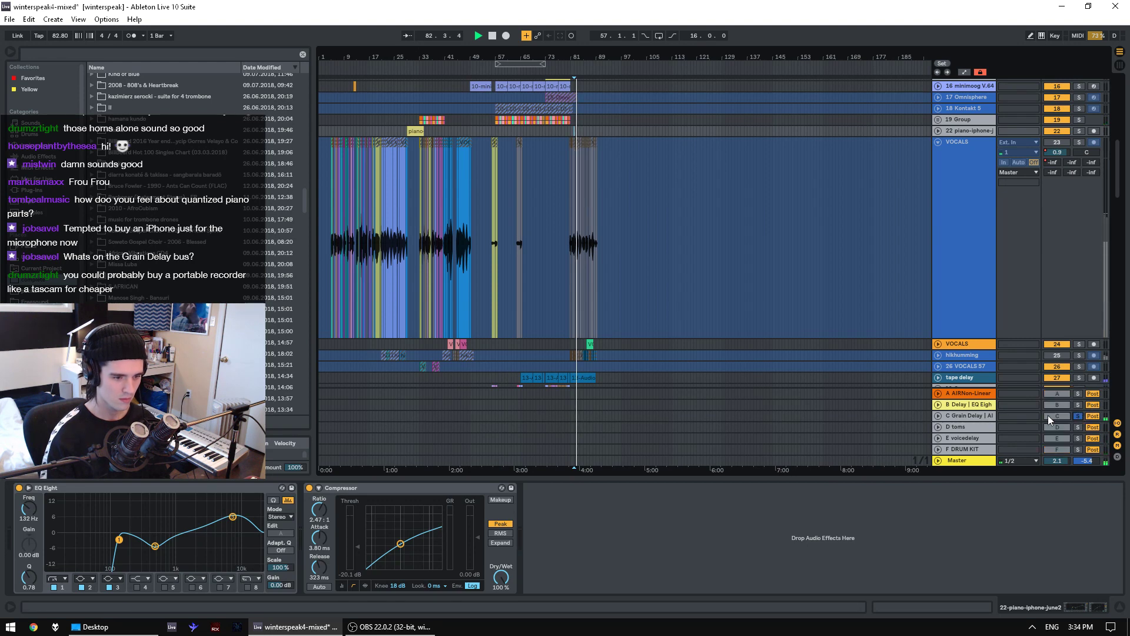
left_click(955, 417)
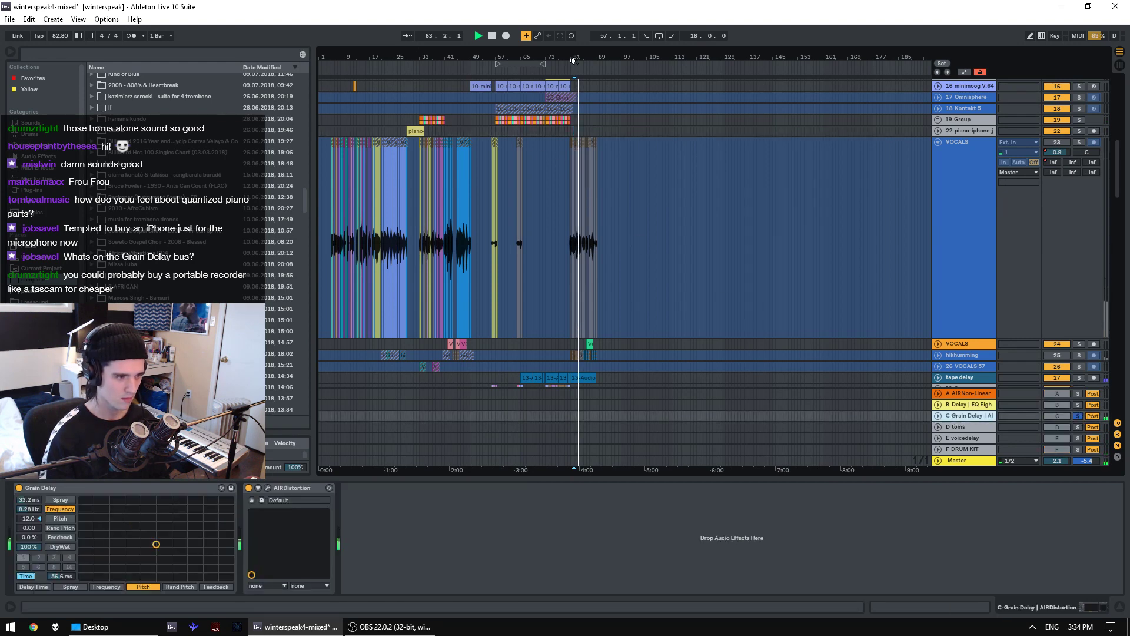
left_click_drag(573, 61, 573, 94)
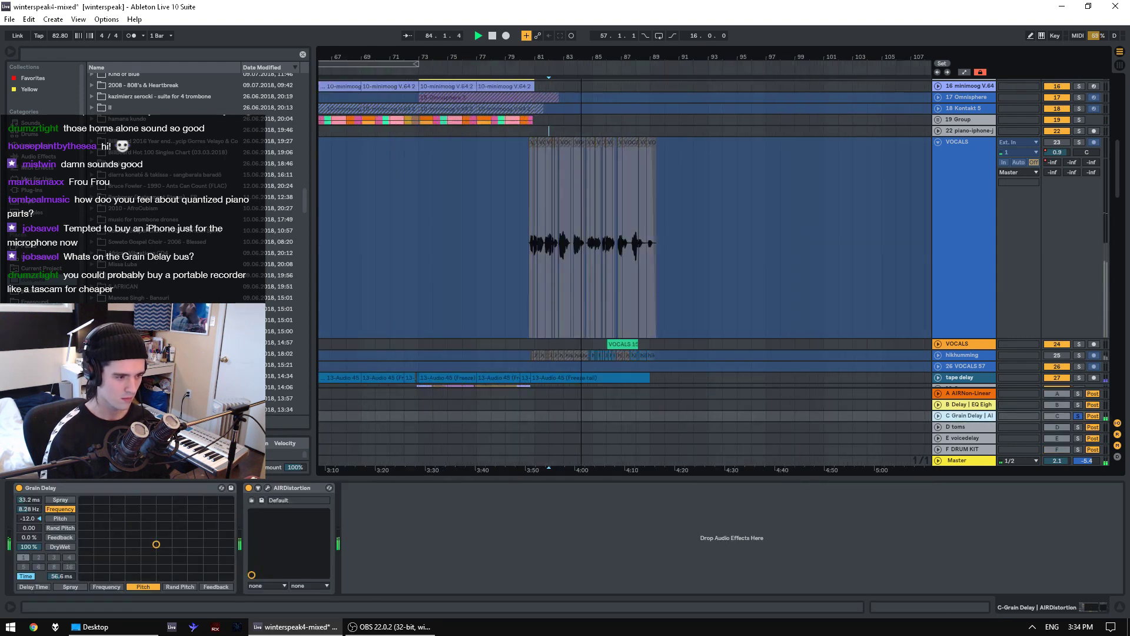
- Briefly toggle the sigurros track's solo during playback and check the neighbouring group tracks
left_click_drag(1122, 171, 1126, 306)
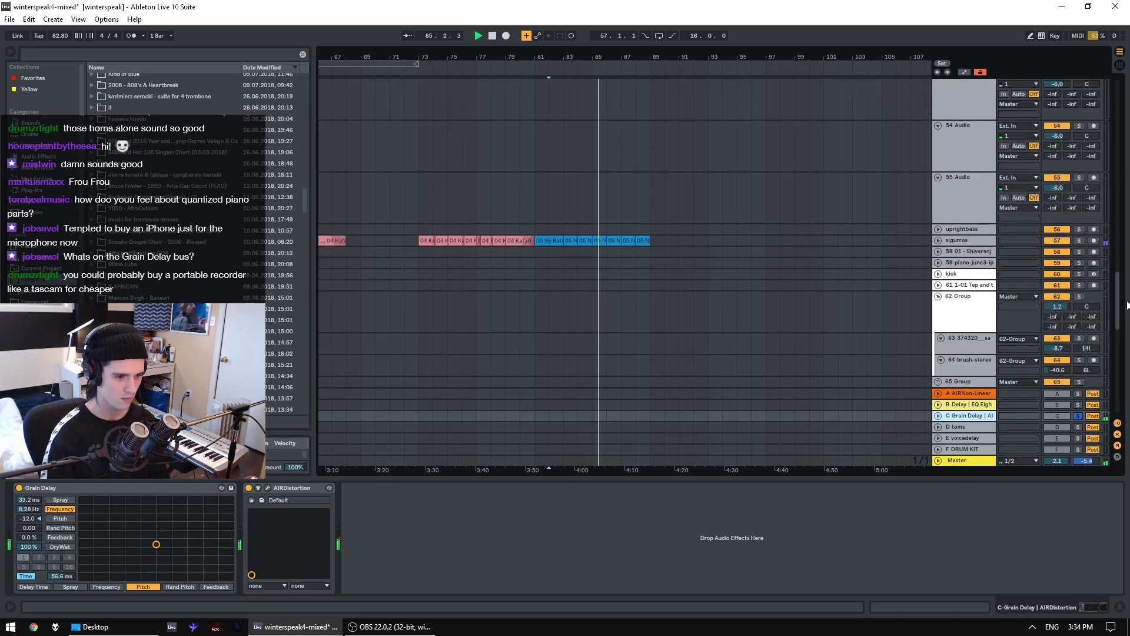
left_click(1079, 242)
left_click(1079, 242)
scroll(1101, 282, "down", 3)
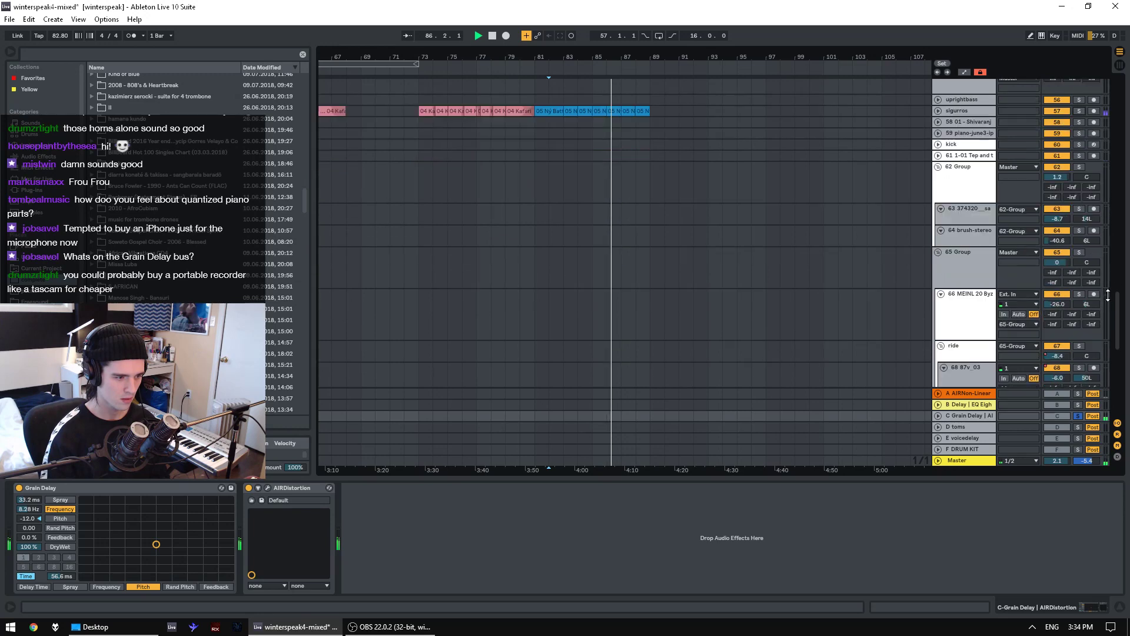
- Return to the trombone tracks and replay from about bar 82 with only the Grain Delay return soloed
left_click_drag(1119, 323, 1102, 180)
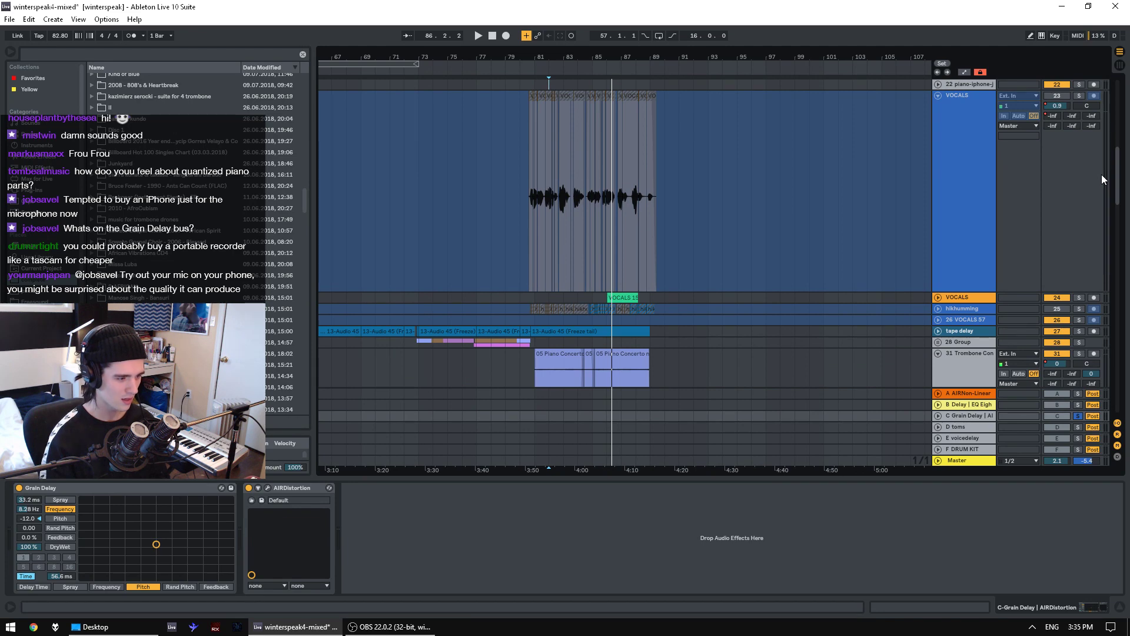
scroll(612, 293, "down", 2)
key("space")
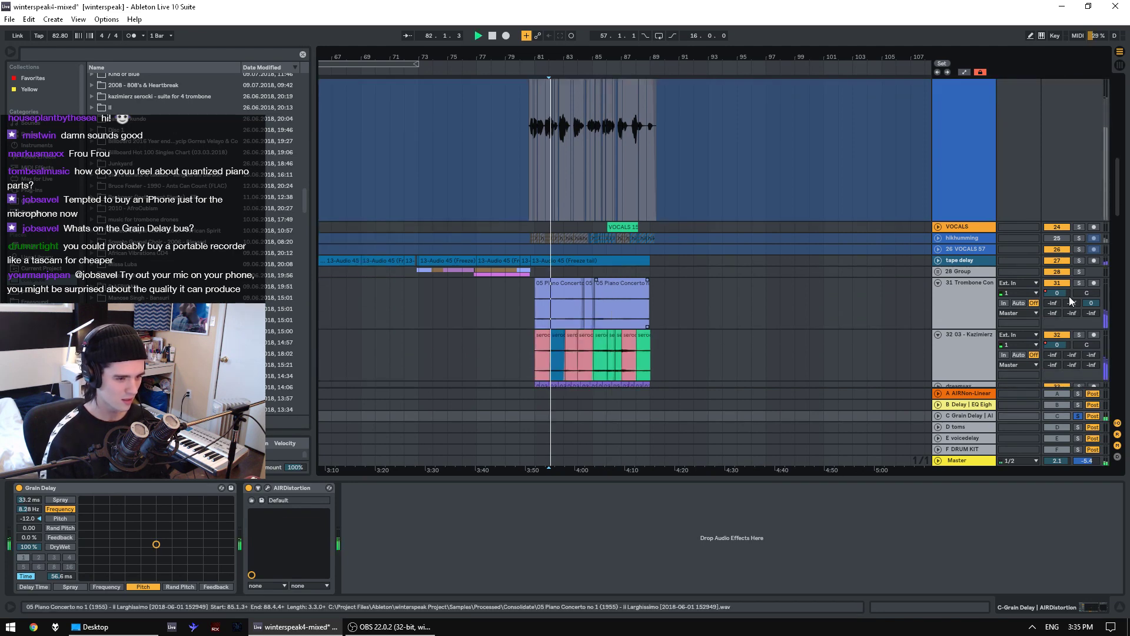
scroll(1077, 283, "down", 2)
scroll(1072, 261, "up", 3)
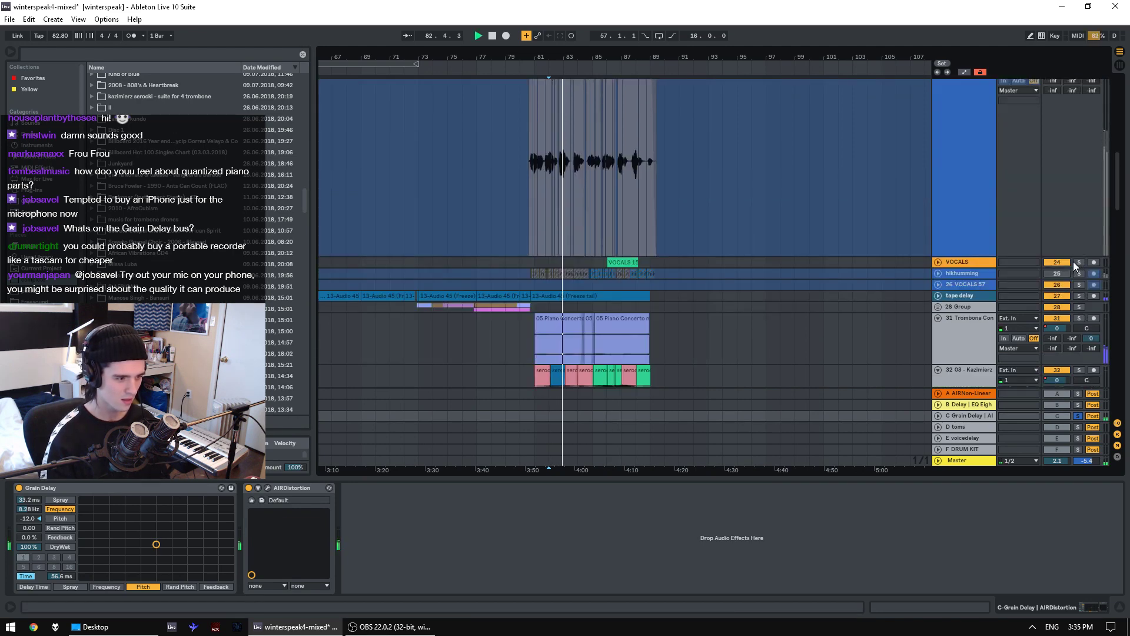
- Show the sleep1 track's effect chain during playback and go back down to the trombone and horns tracks
scroll(1072, 259, "up", 10)
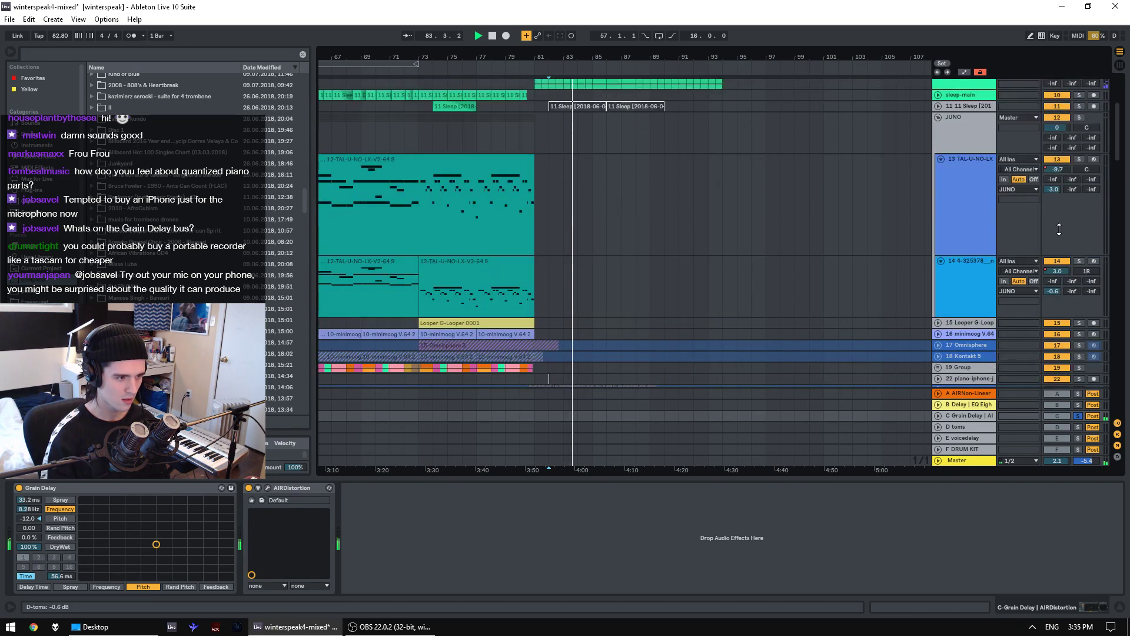
scroll(1059, 230, "down", 1)
scroll(1059, 230, "up", 5)
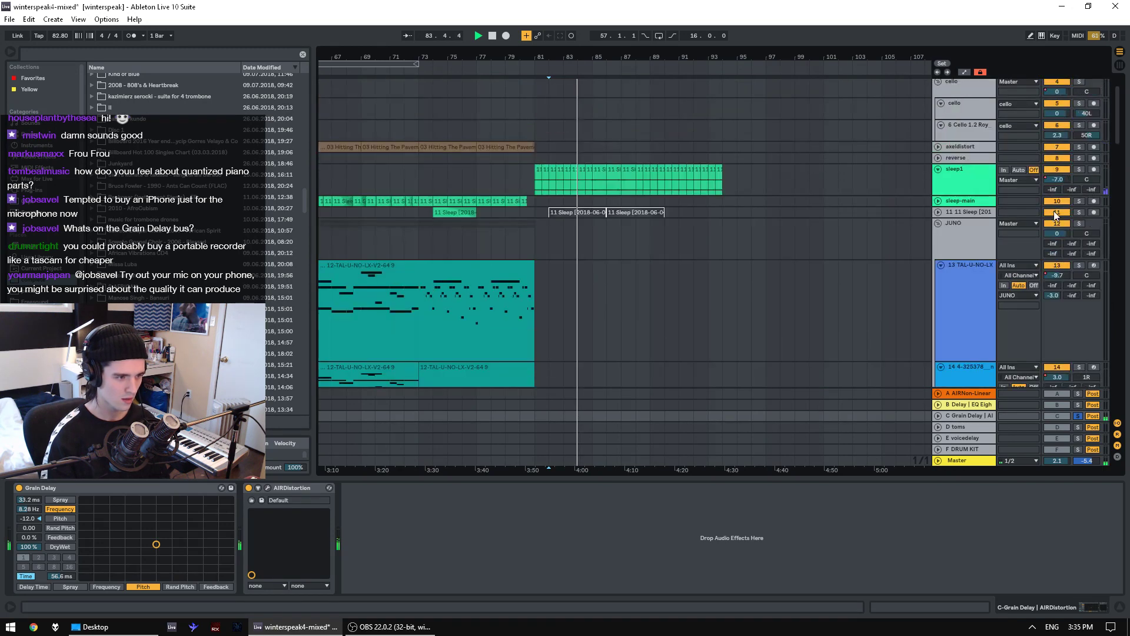
left_click(1082, 173)
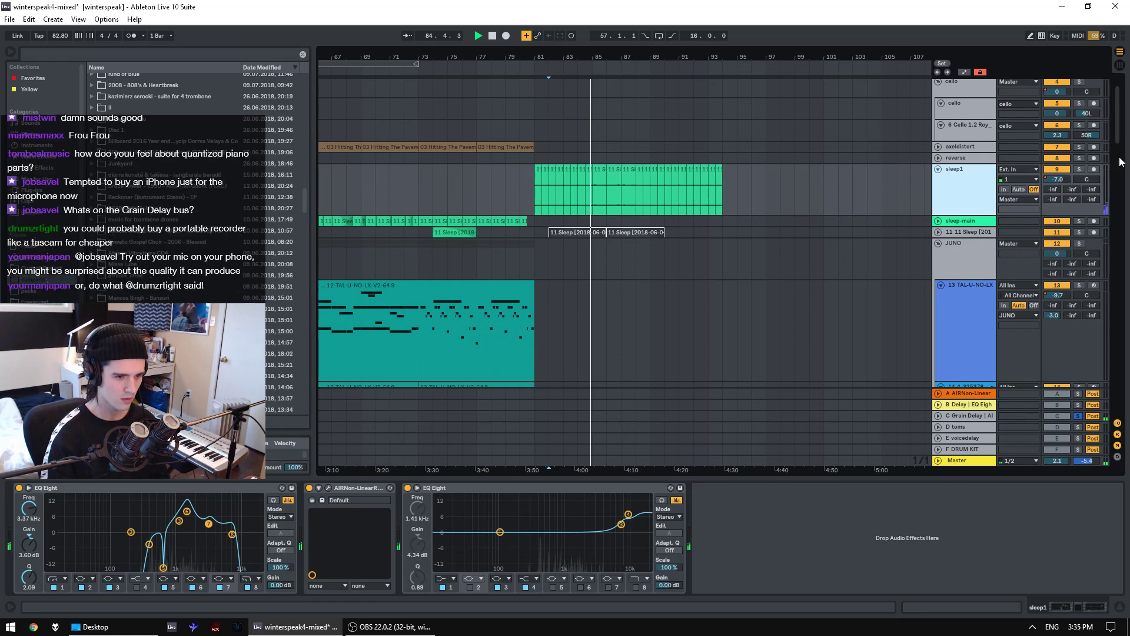
left_click_drag(1120, 162, 1118, 223)
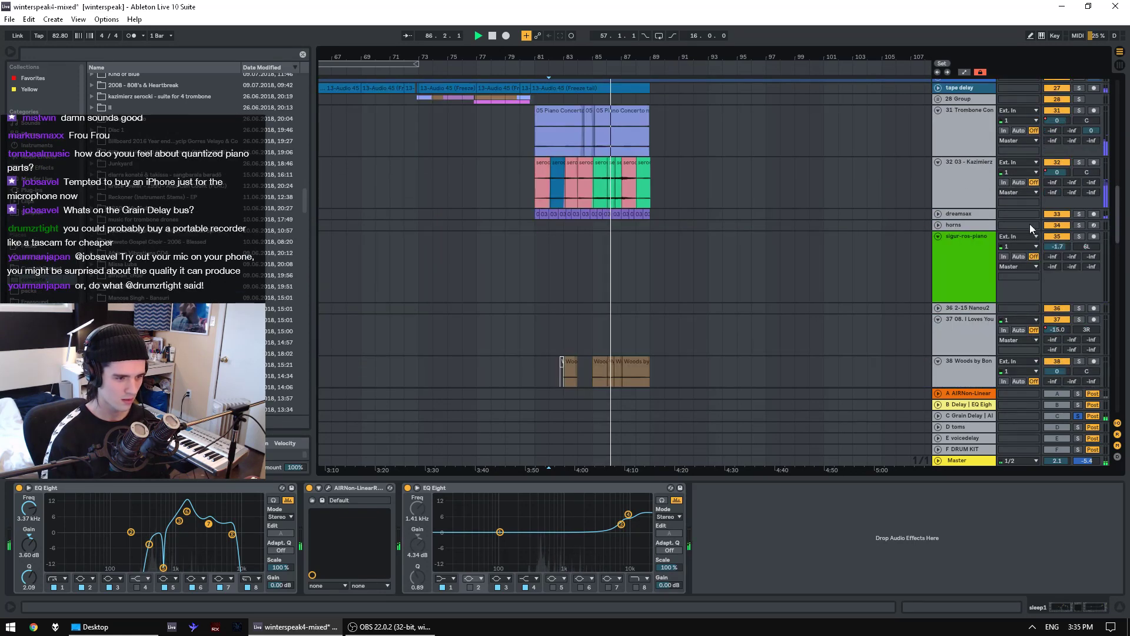
- Unfold the dreamsax track, solo the Trombone Concerto track and play it from about bar 82
left_click(937, 214)
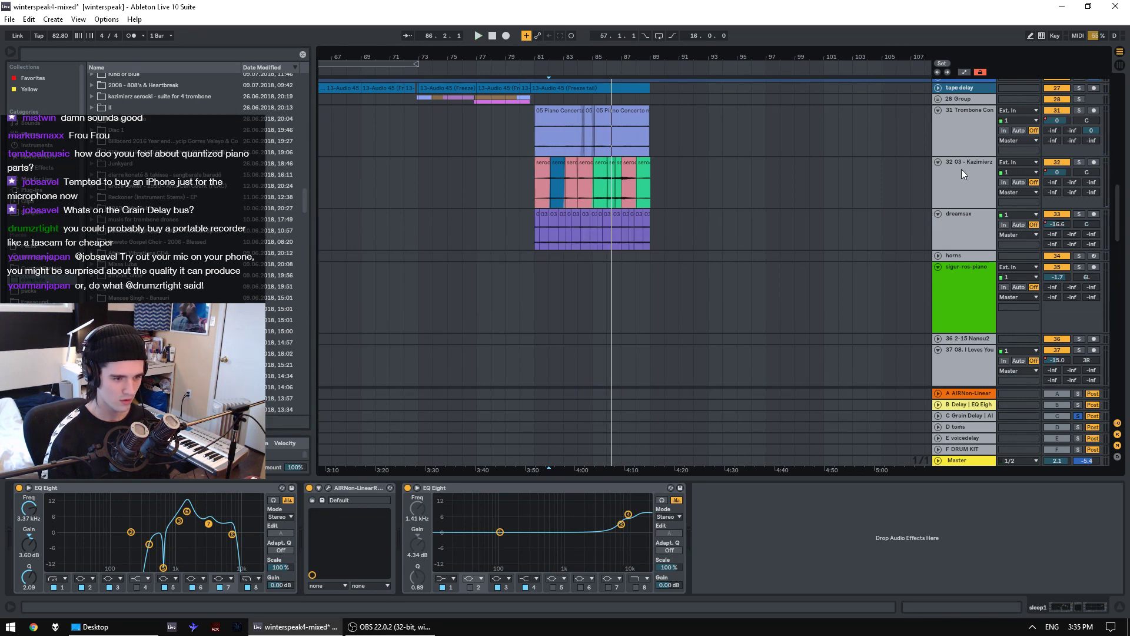
left_click(965, 139)
left_click(1080, 112)
key("space")
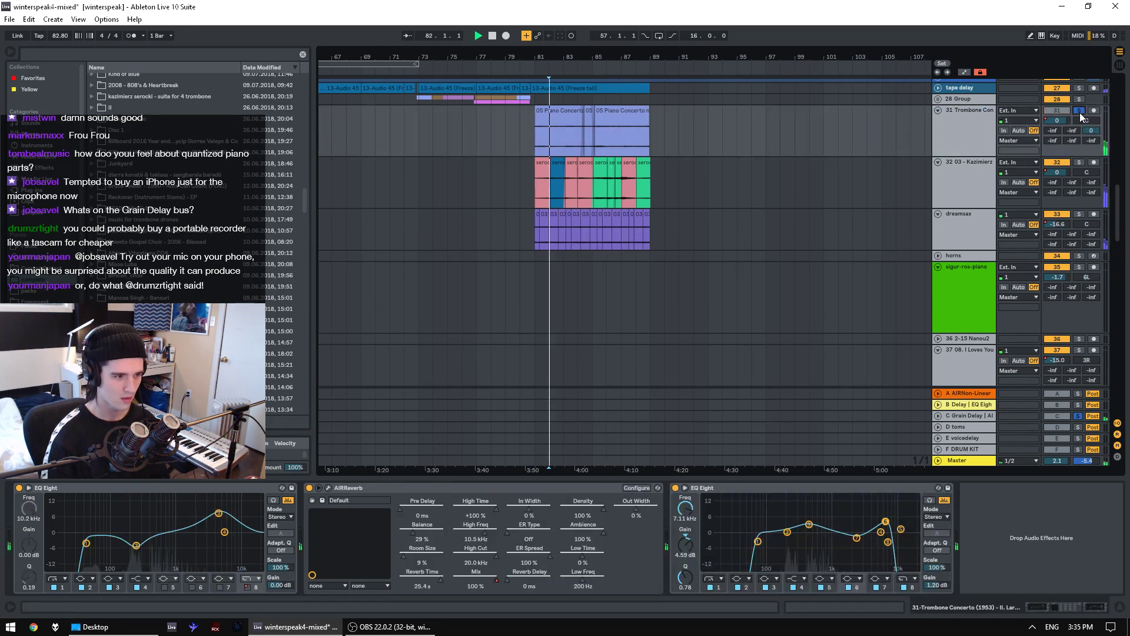
- Compare the trombone with and without the Grain Delay return by toggling their solos, leaving only the Trombone Concerto track soloed
left_click(1078, 417)
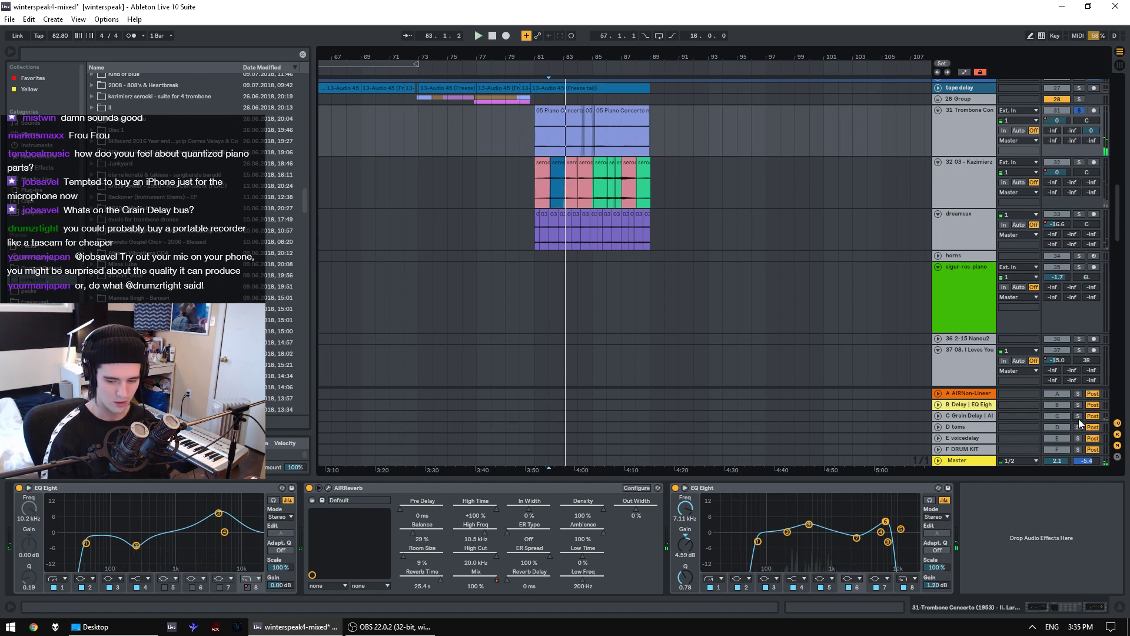
left_click(1079, 418)
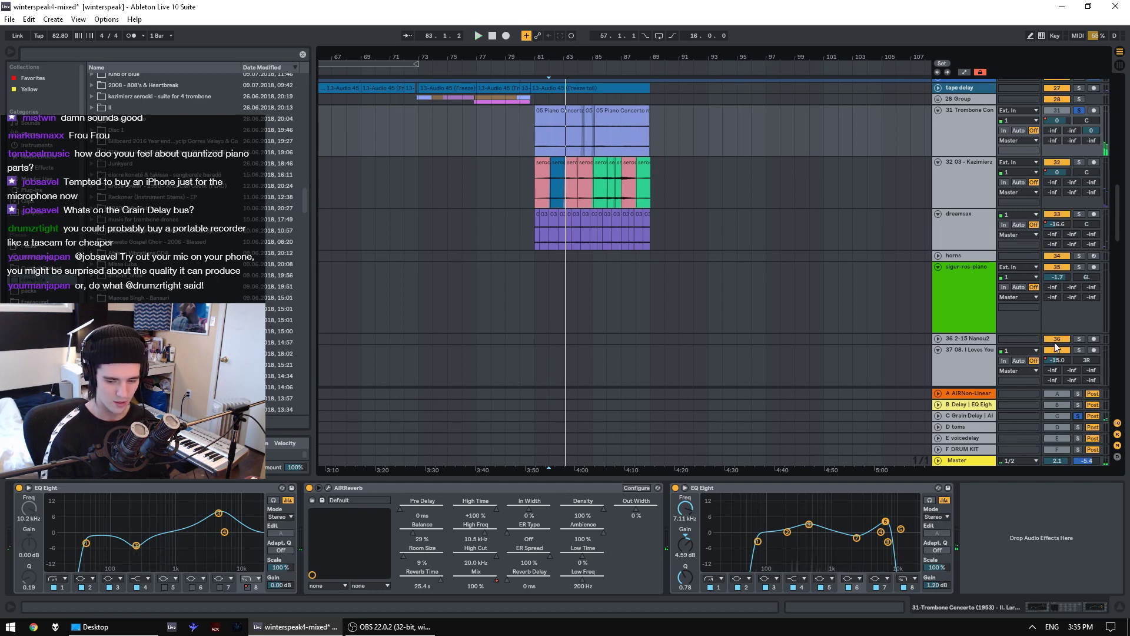
left_click(1079, 111)
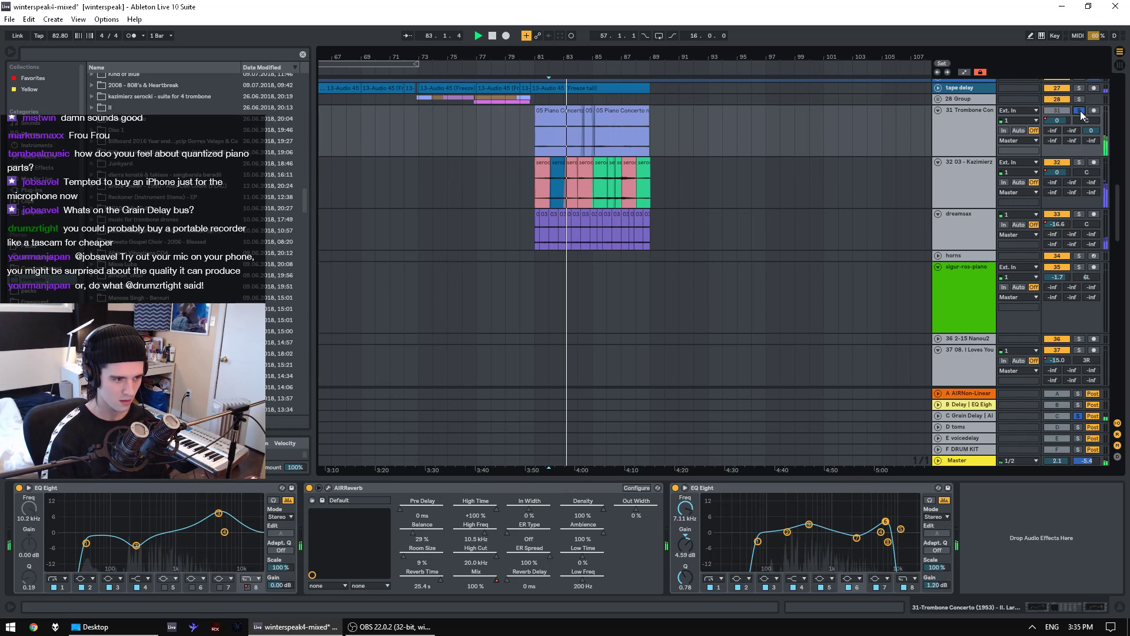
left_click(1080, 111)
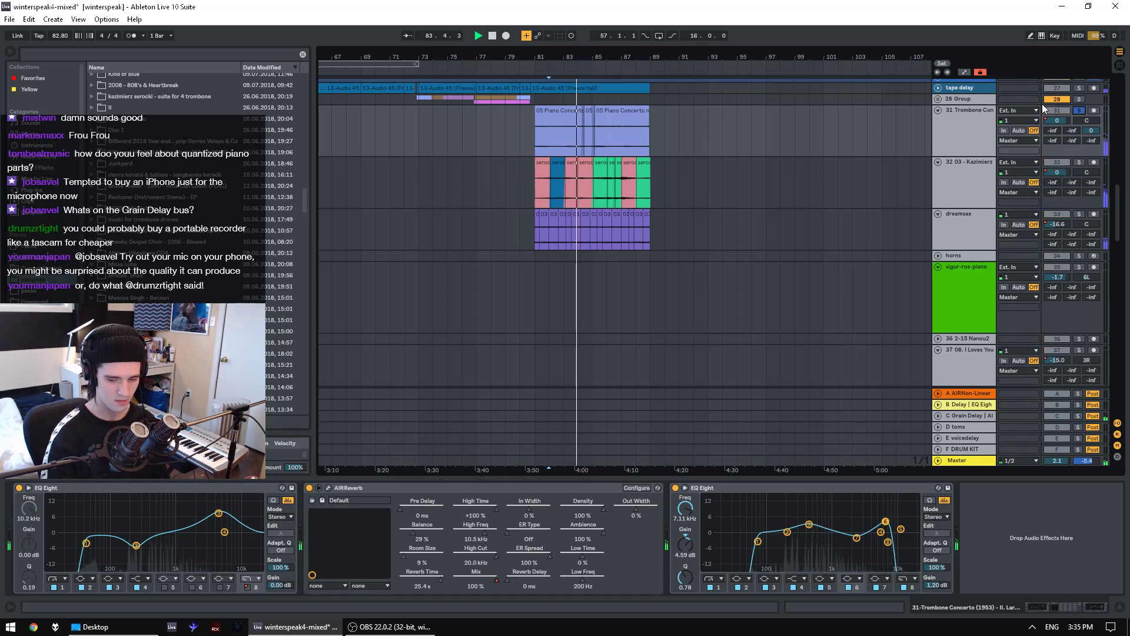
- Locate the earlier trombone clips in the arrangement and select the Piano Concerto clip starting at bar 21
left_click_drag(461, 57, 461, 26)
key("minus")
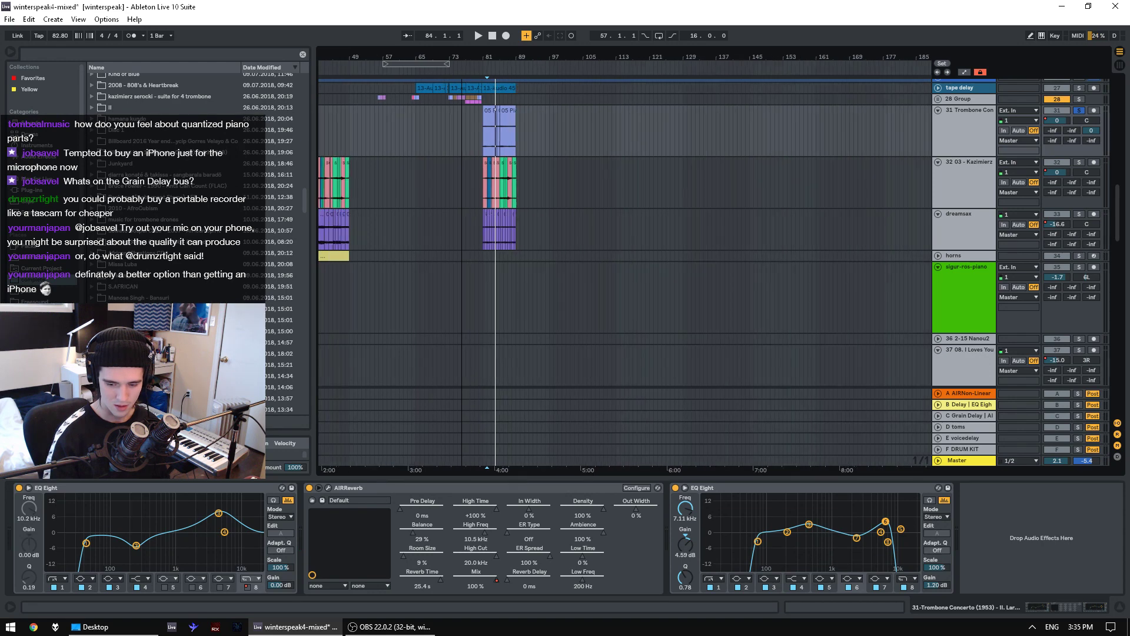
key("minus")
left_click_drag(555, 54, 554, 49)
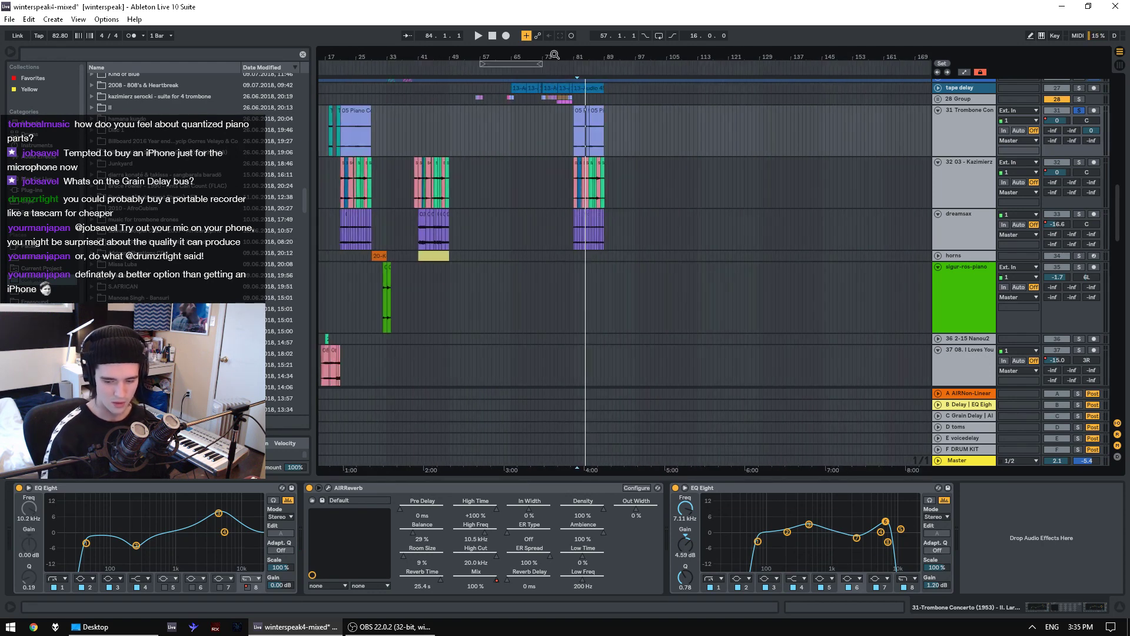
left_click(422, 138)
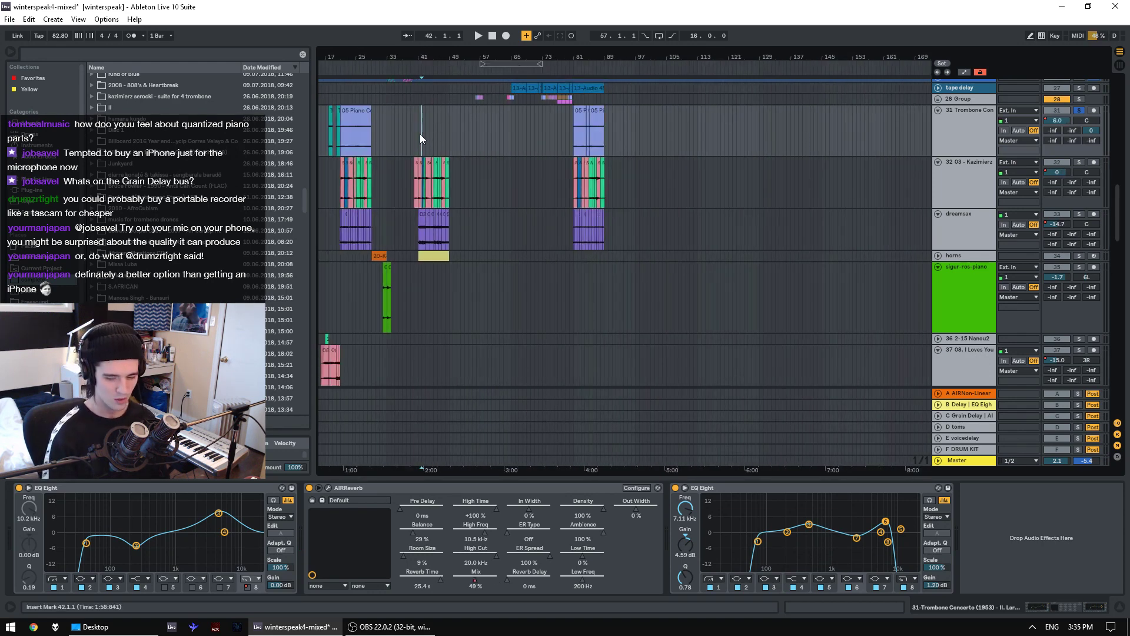
left_click(356, 110)
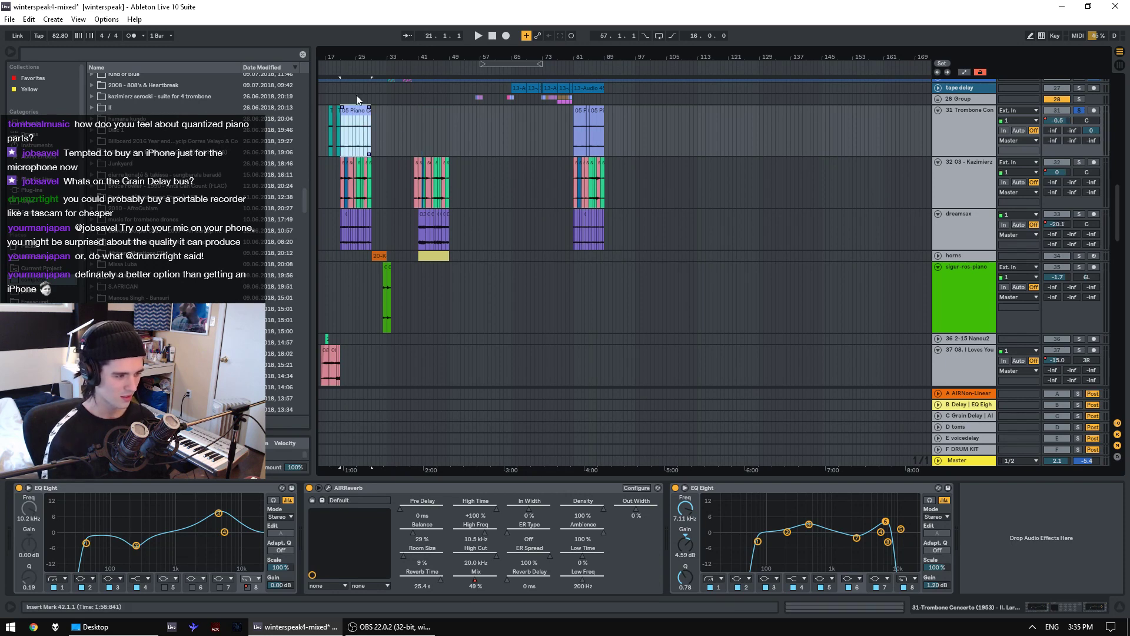
- Focus on the early Piano Concerto clip and play the soloed Trombone Concerto track from bar 25
left_click_drag(335, 54, 335, 57)
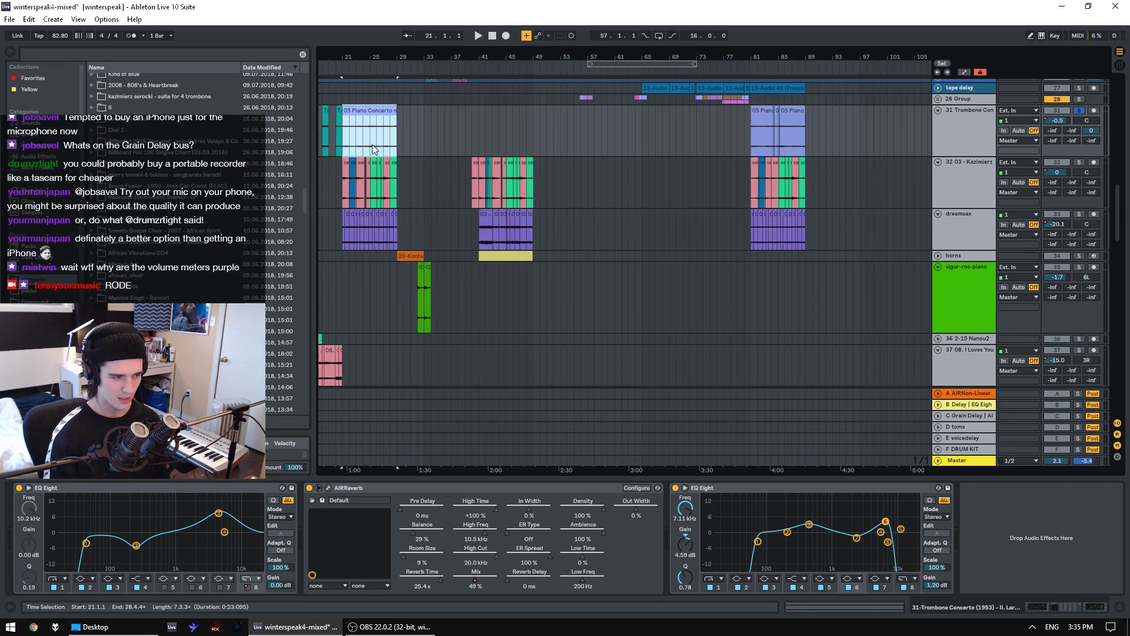
left_click(350, 122)
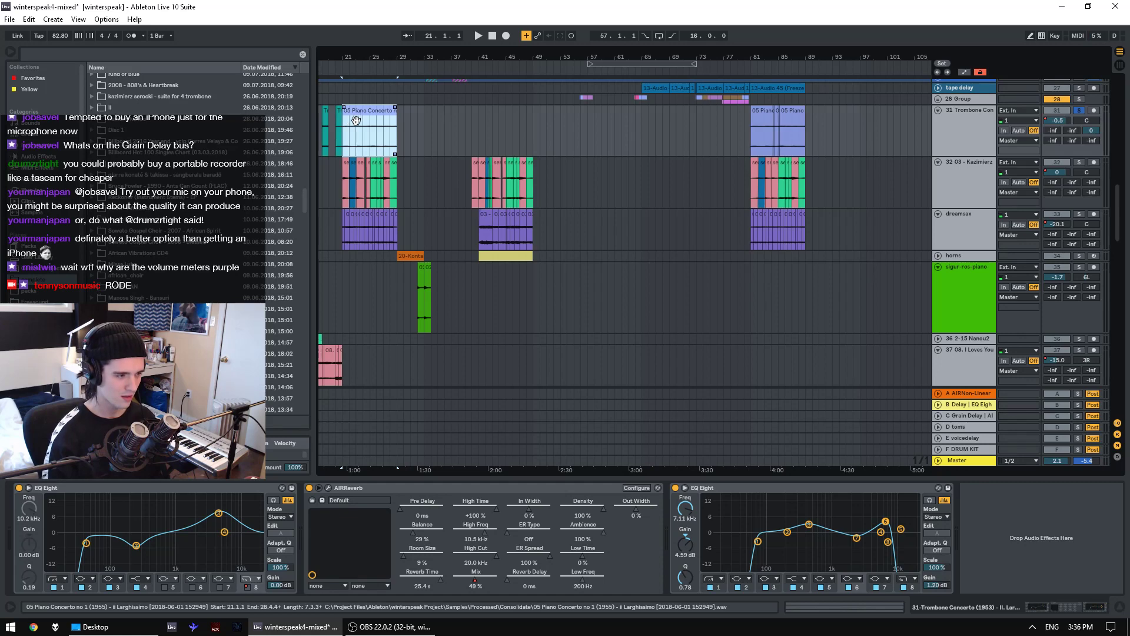
left_click(369, 140)
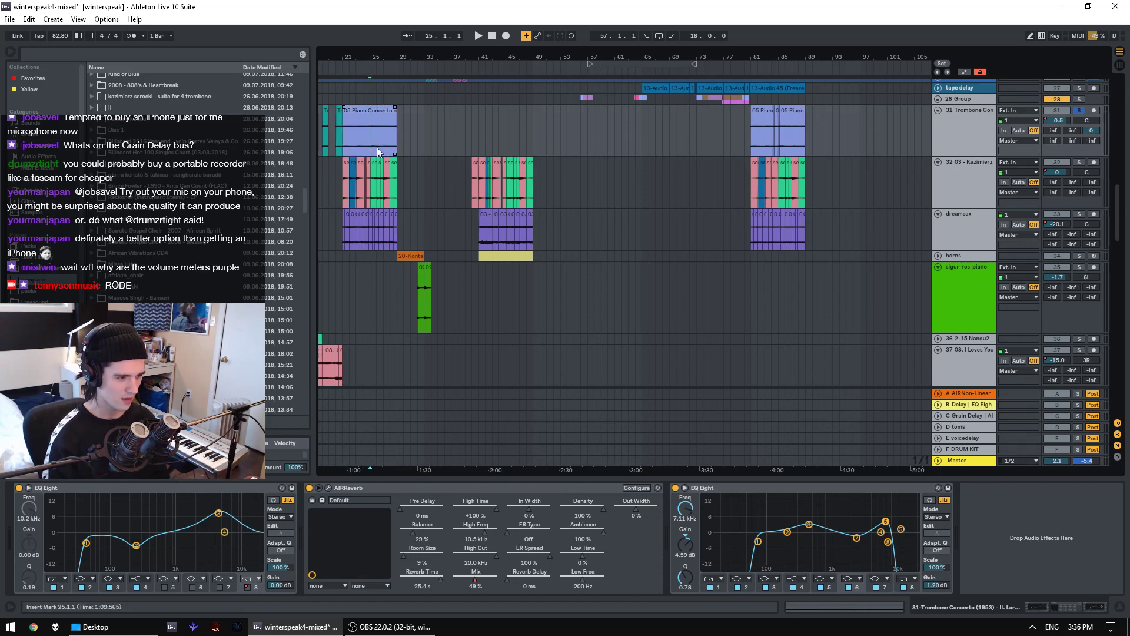
key("space")
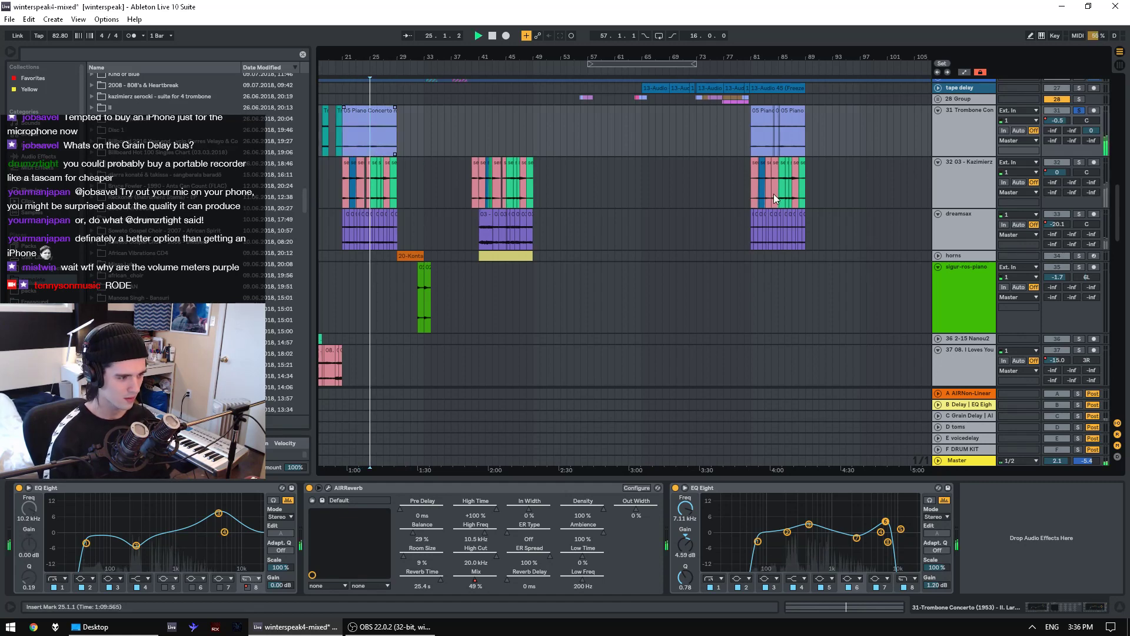
- Clear the trombone solo, play the full mix from bar 25 and show the first tracks of the set
scroll(773, 193, "down", 3)
scroll(1085, 117, "up", 3)
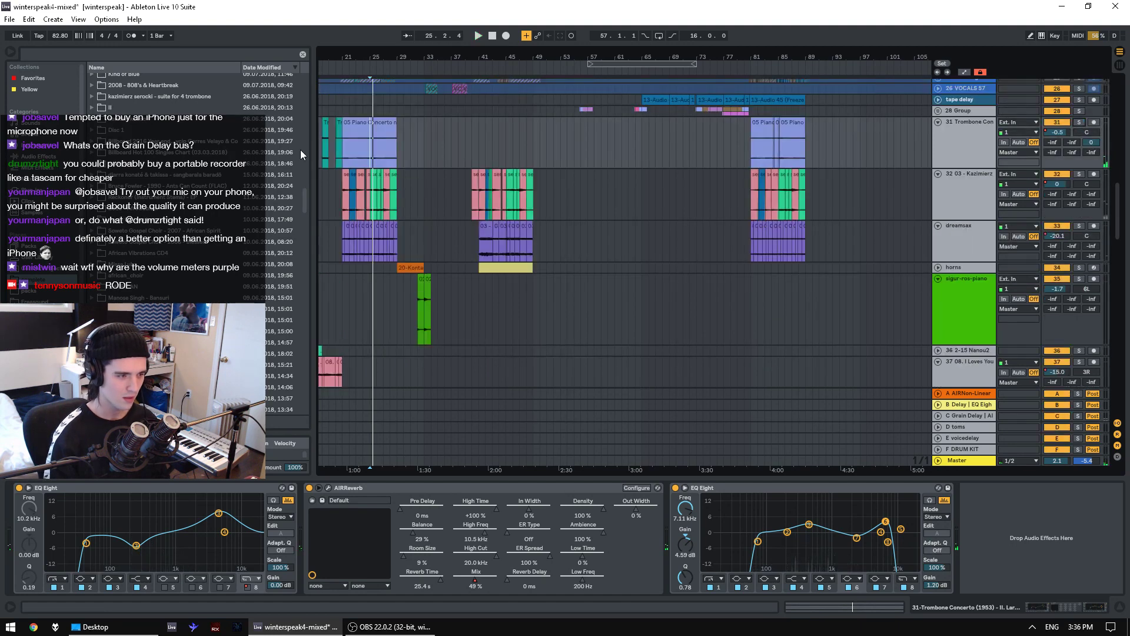
left_click_drag(336, 56, 336, 95)
key("space")
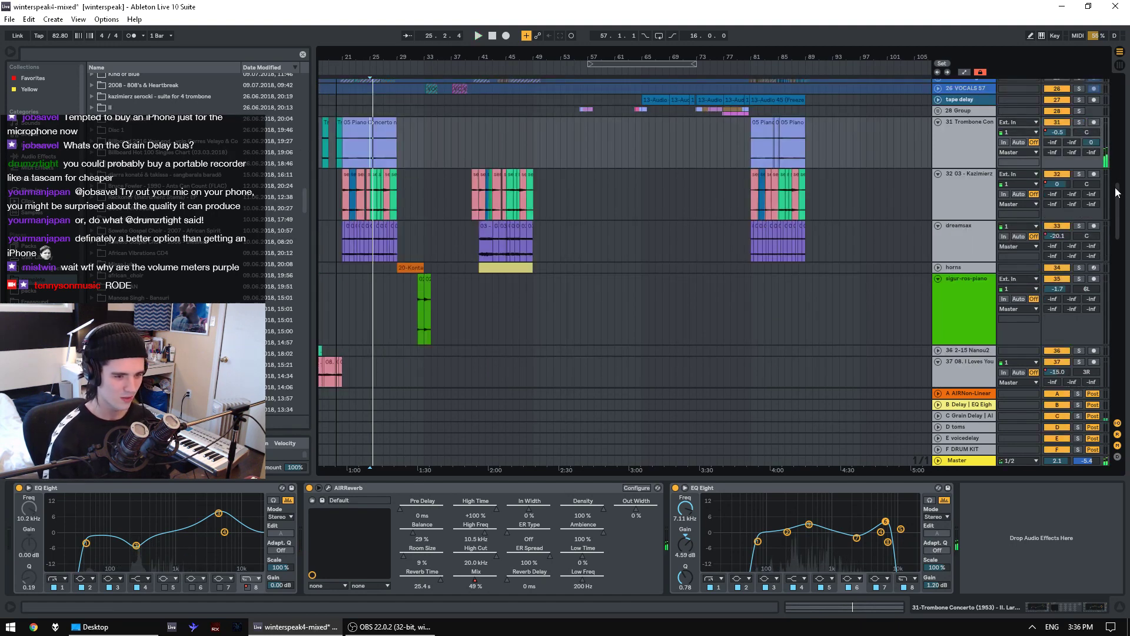
left_click(1121, 94)
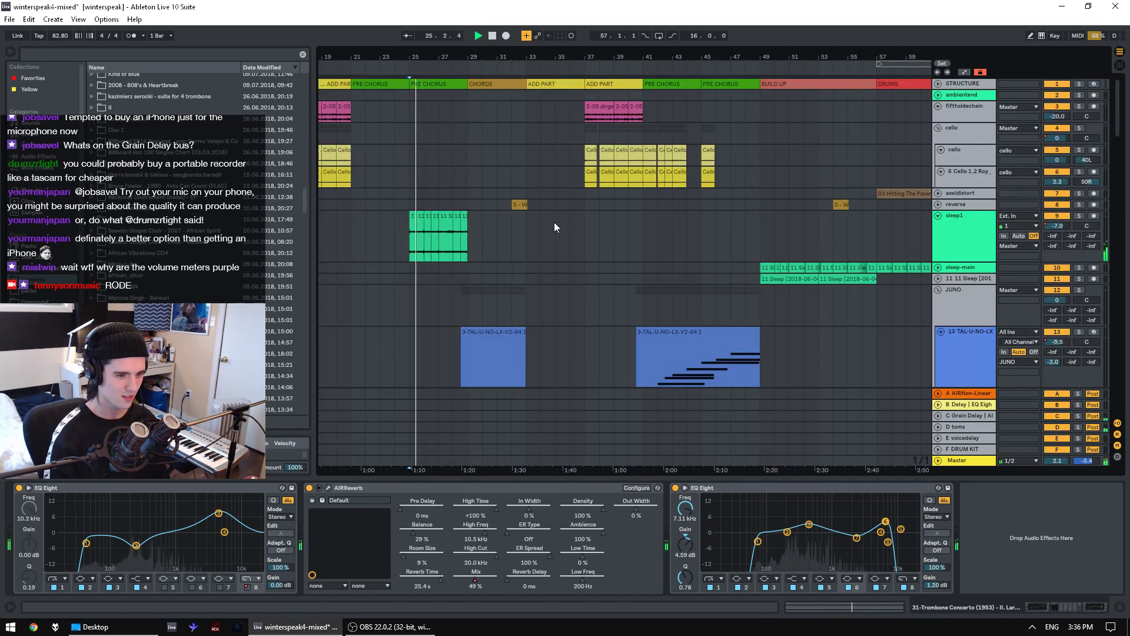
- Play the full mix from bar 29, bar 33 and bar 37 in turn
left_click(475, 251)
key("space")
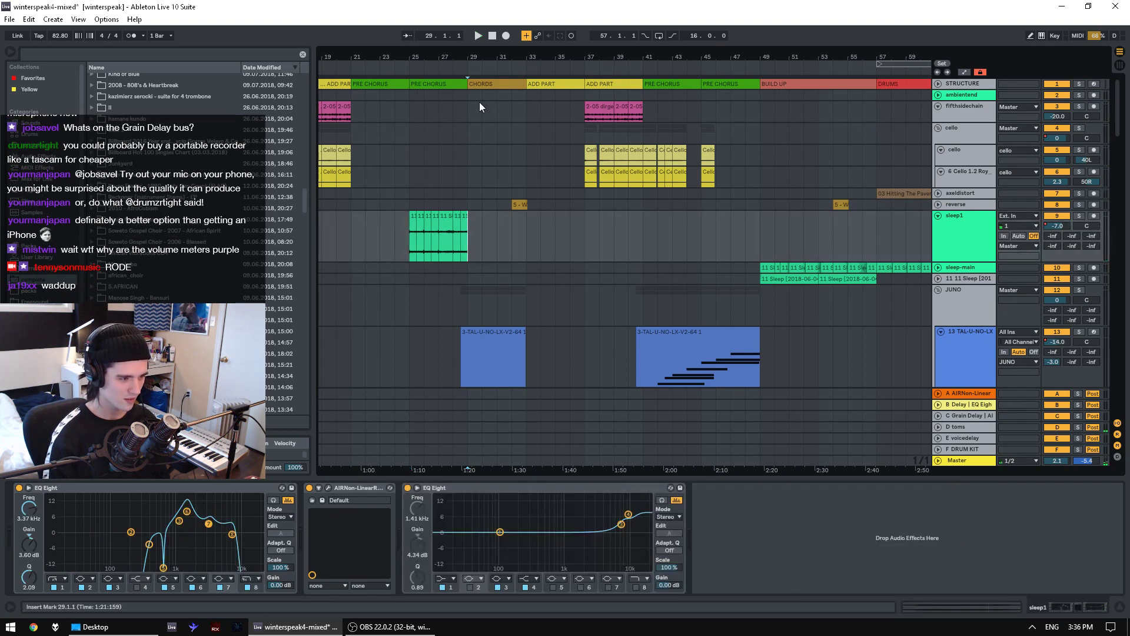
left_click(536, 109)
key("space")
scroll(593, 168, "down", 2)
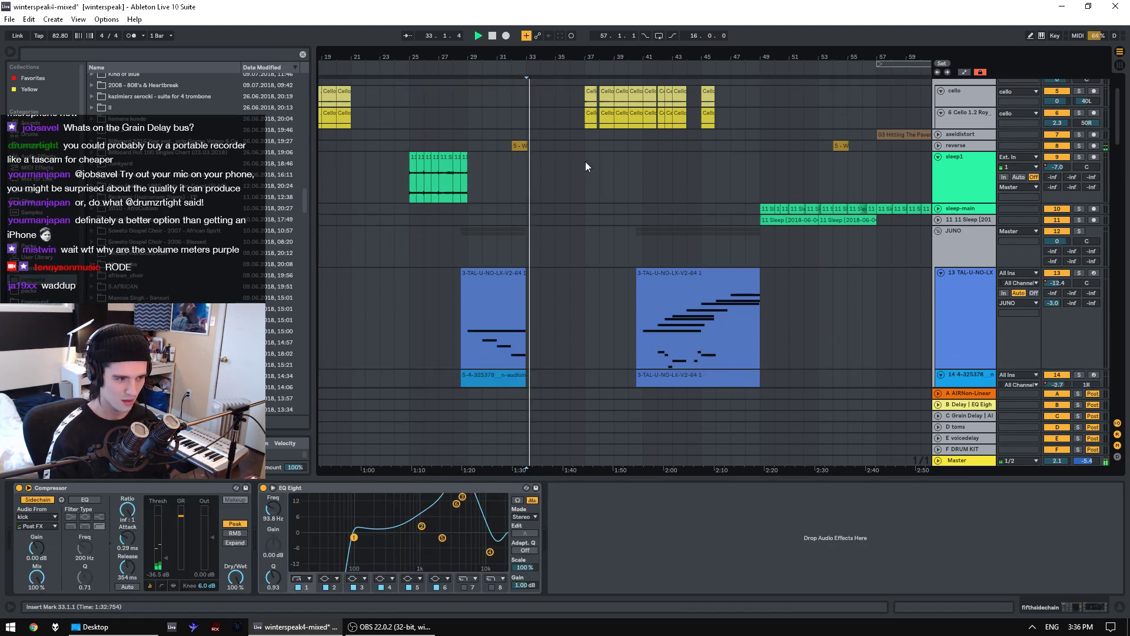
left_click(586, 162)
key("space")
key("space")
- Solo the 76 Group drum track during playback and step down through the effect chains as far as the 86 Group
left_click_drag(1119, 137, 1127, 389)
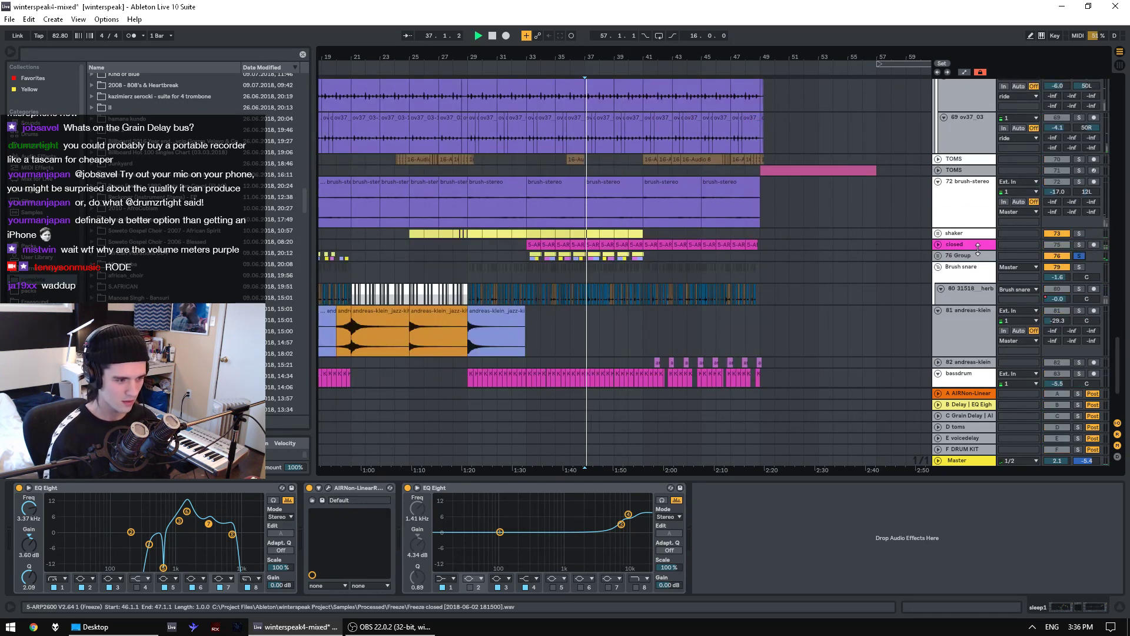
left_click(1078, 257)
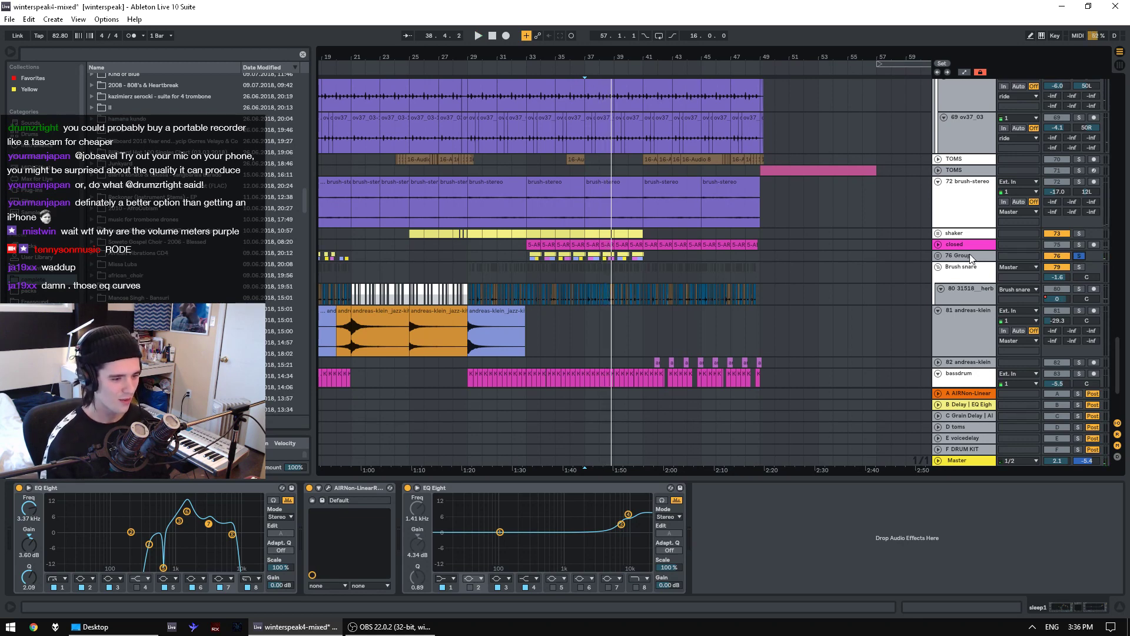
left_click(970, 257)
key("Down")
key("Down")
key("Down")
key("Down")
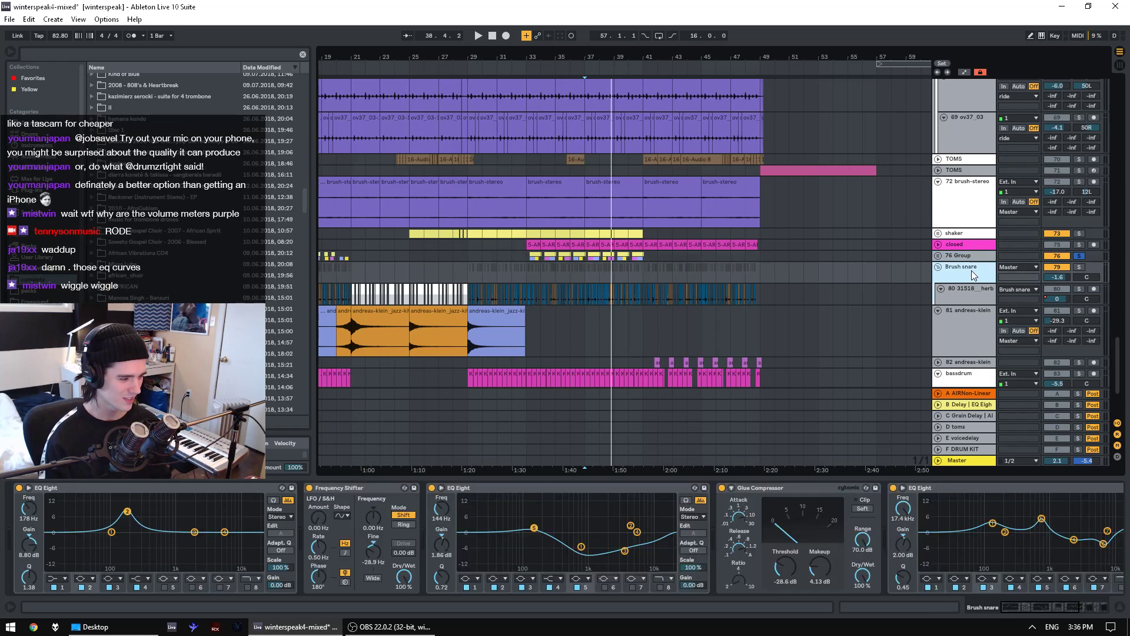
key("Down")
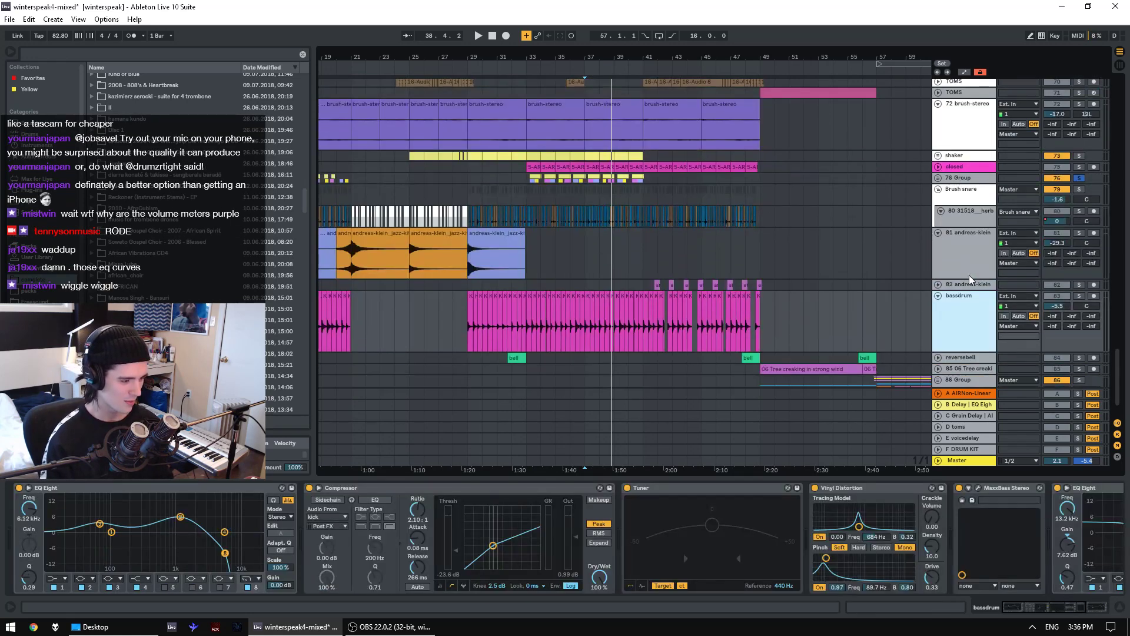
key("Down")
key("Down")
key("Down")
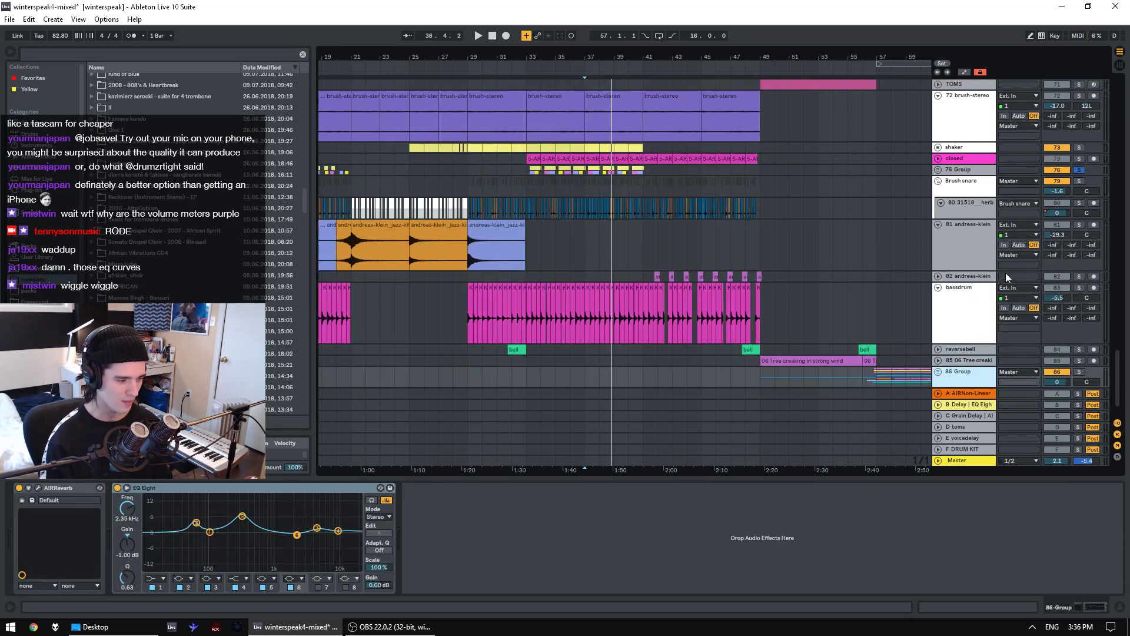
- Step back up through the drum tracks' device chains to the Brush snare, closed and TOMS tracks
key("Up")
key("Up")
key("Up")
key("Up")
key("Up")
key("Up")
key("Up")
key("Up")
key("Up")
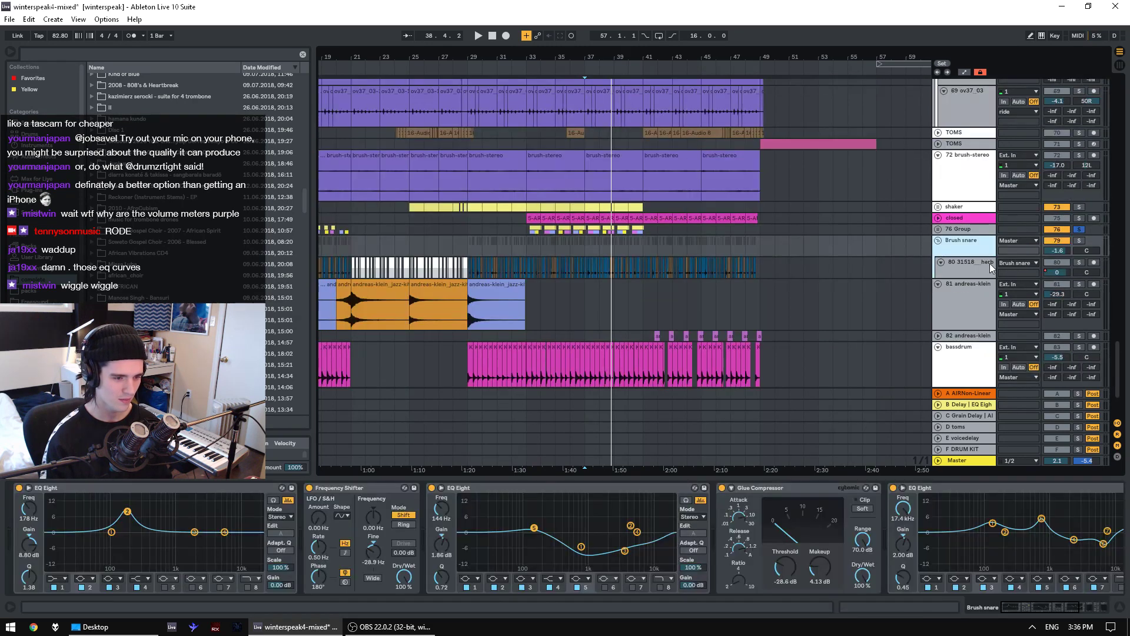
key("Down")
key("Up")
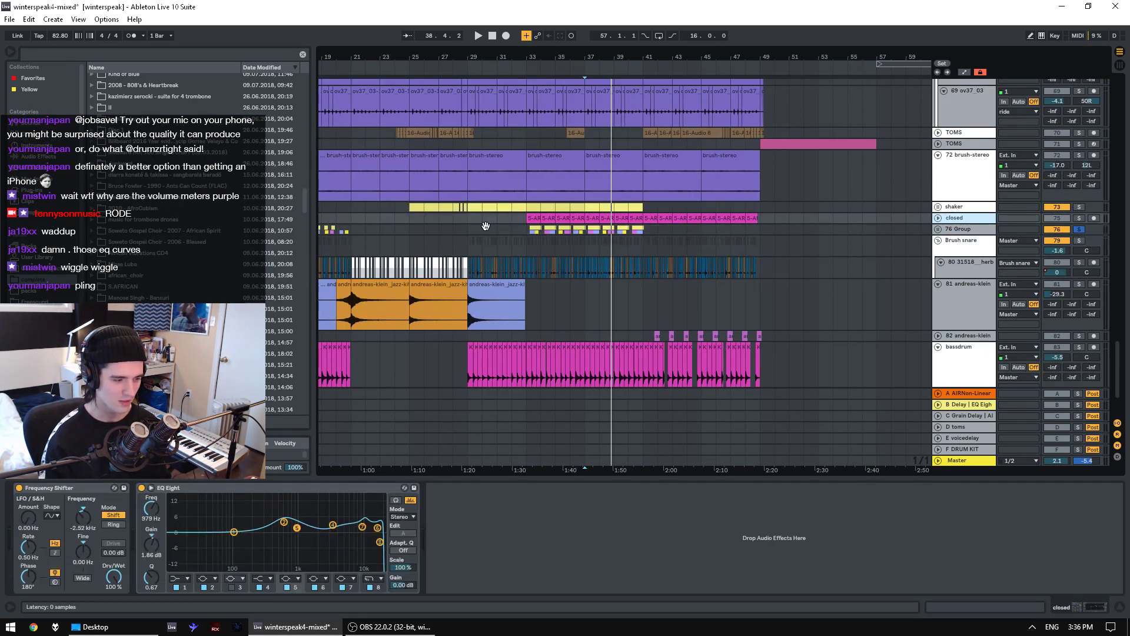
left_click(616, 188)
key("Up")
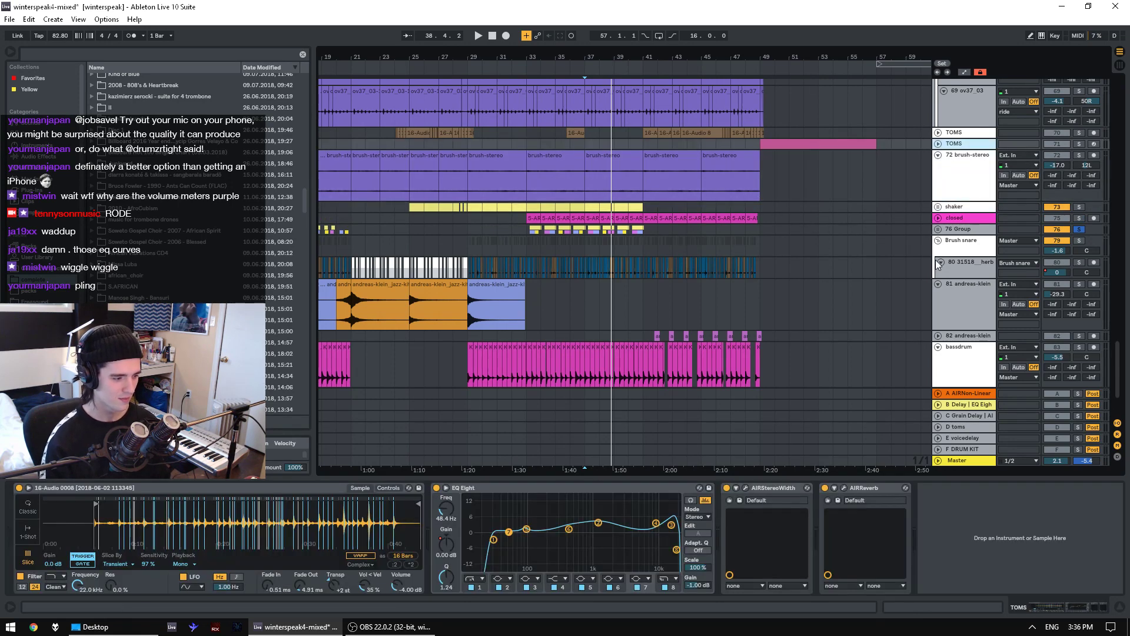
- Play the soloed group from bar 37, then solo and unfold the closed track and play it from bar 33
key("space")
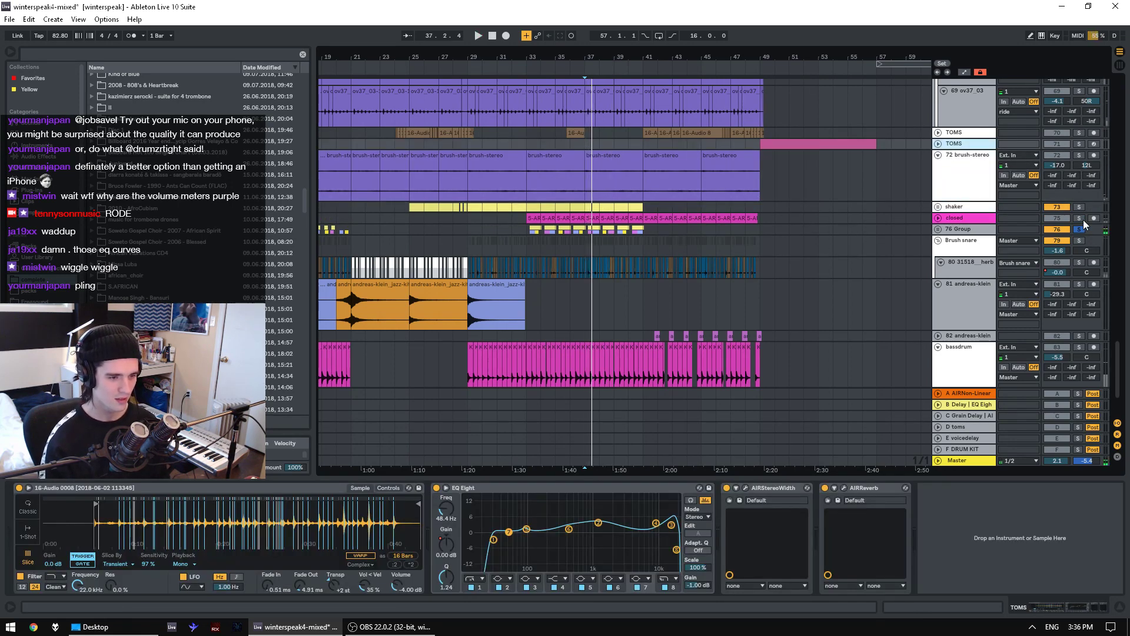
left_click(973, 218)
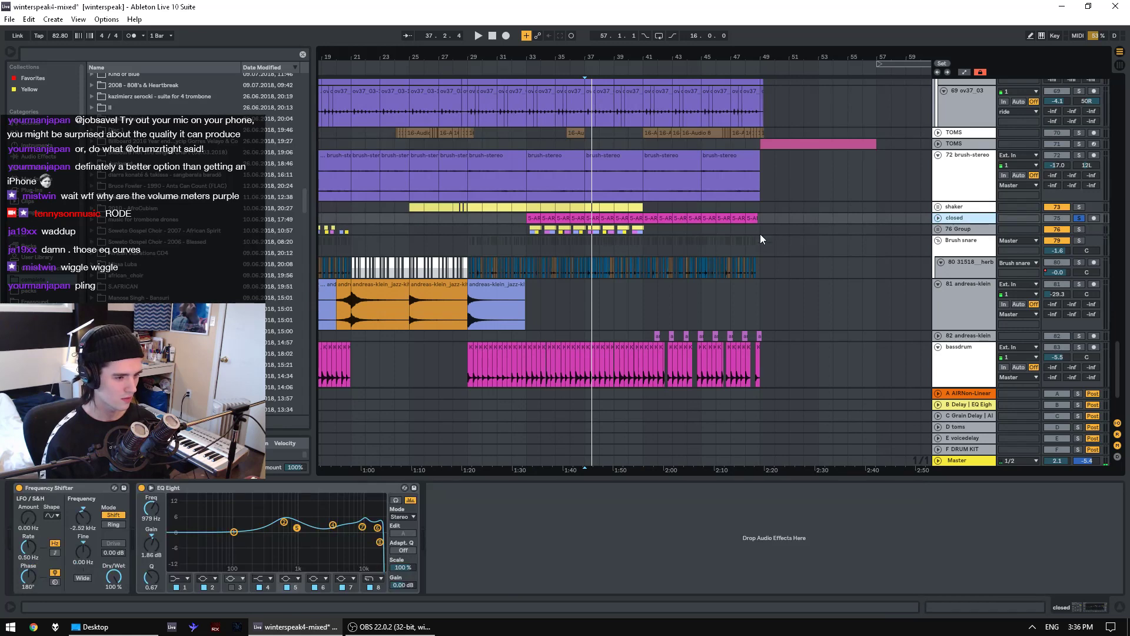
left_click(939, 218)
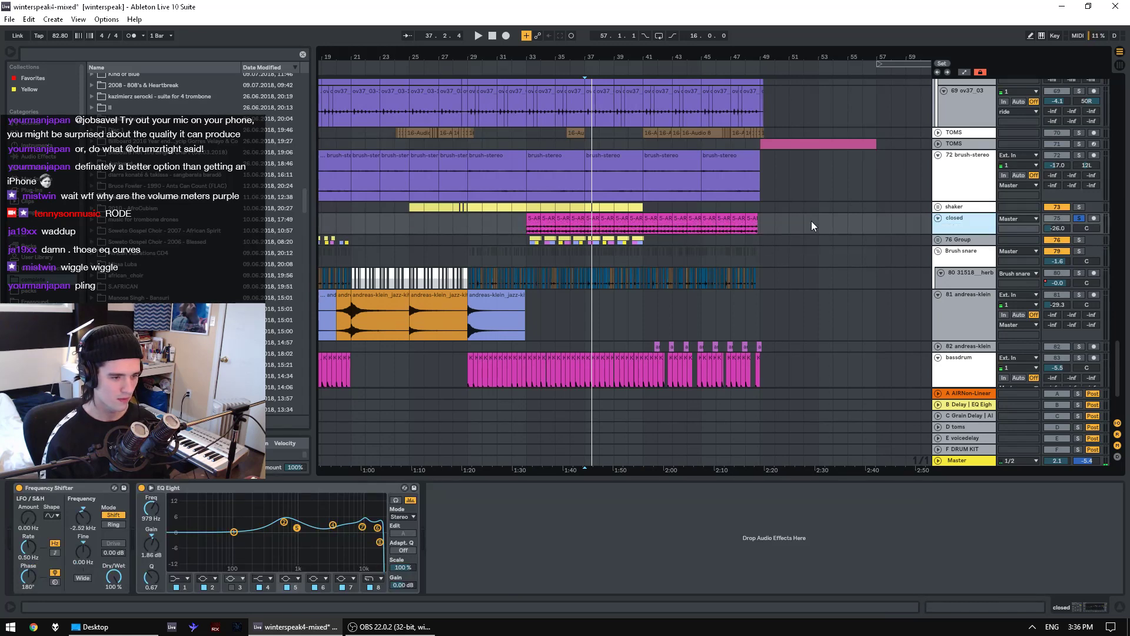
left_click(532, 223)
key("space")
key("space")
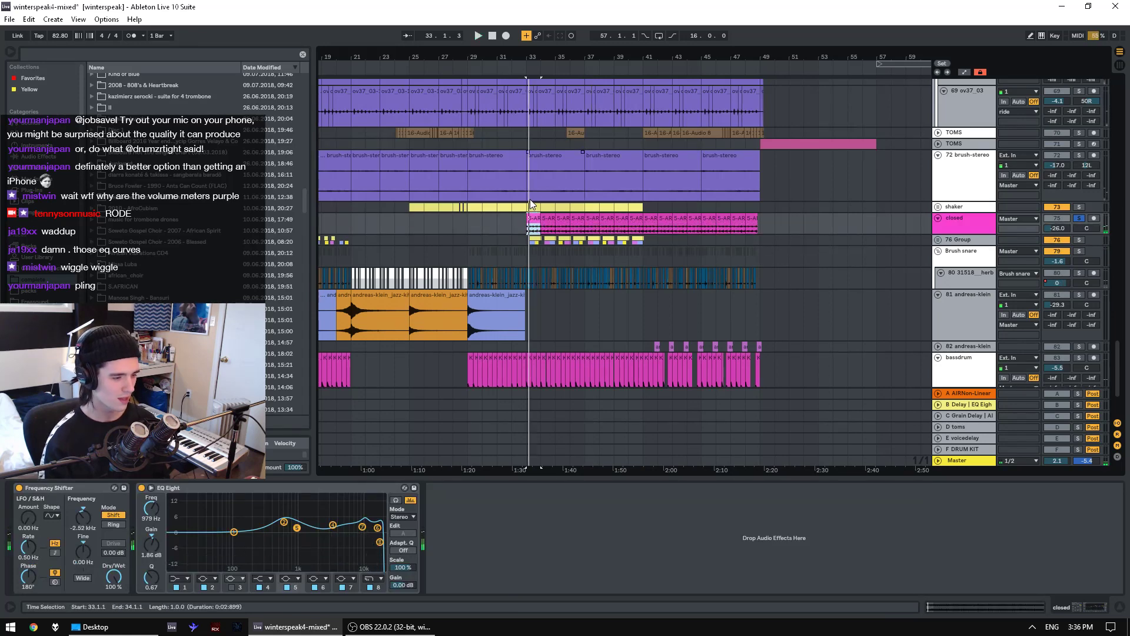
- Select the closed track's clips from bar 41 through bar 48 and play the soloed track from bar 41
left_click(648, 219)
key("space")
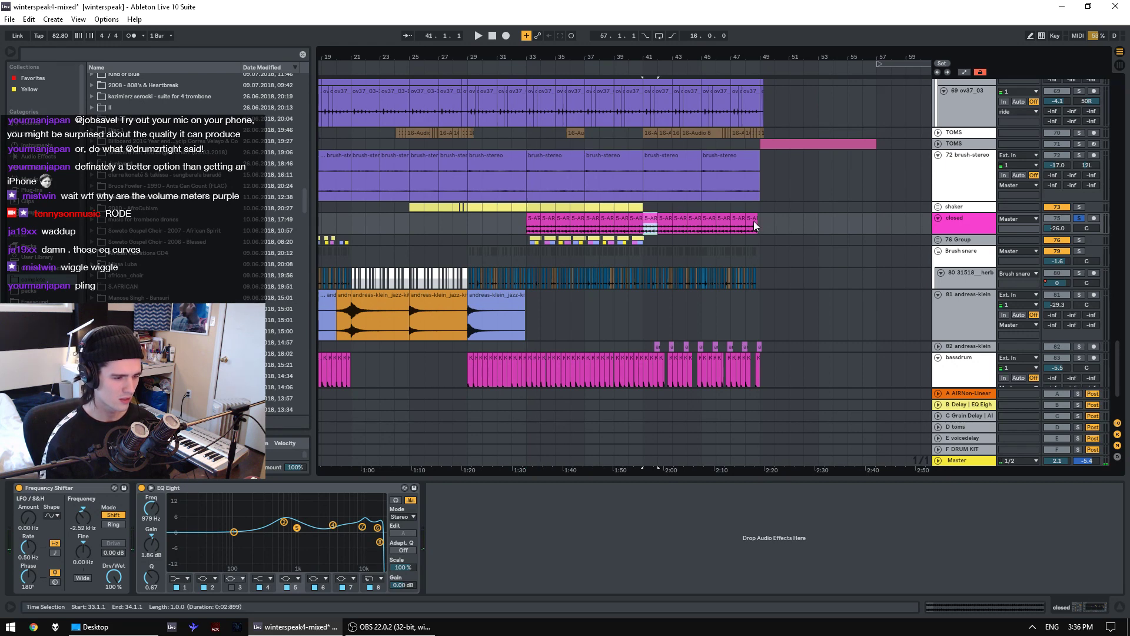
left_click(753, 220, "shift")
key("space")
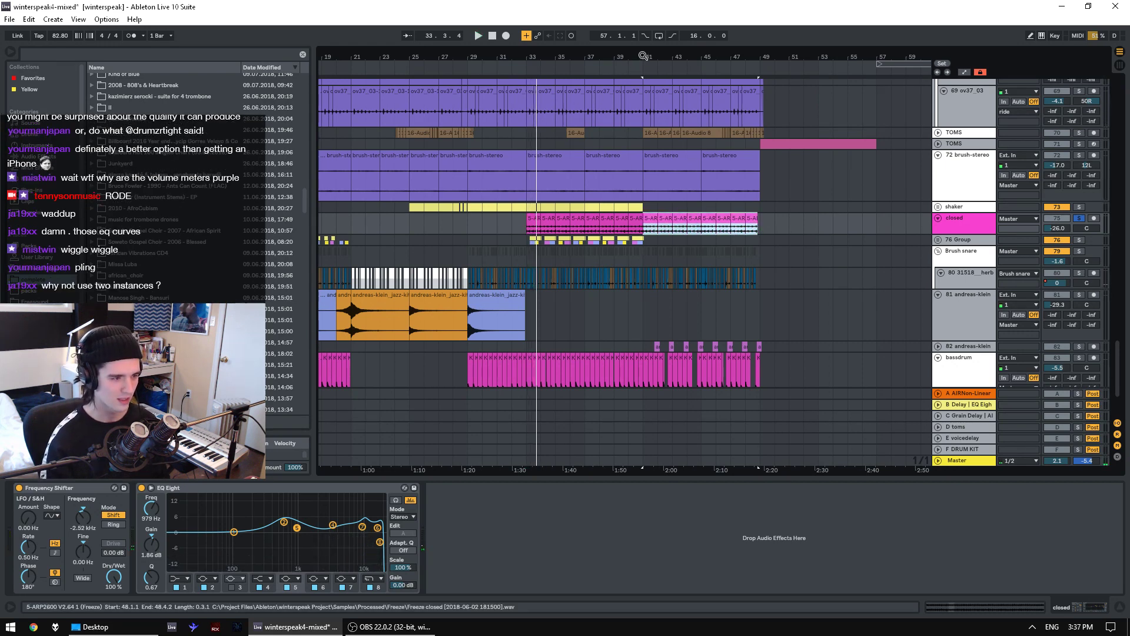
mouse_move(643, 56)
left_mouse_down()
mouse_move(643, 82)
mouse_move(654, 58)
mouse_move(667, 83)
left_mouse_up()
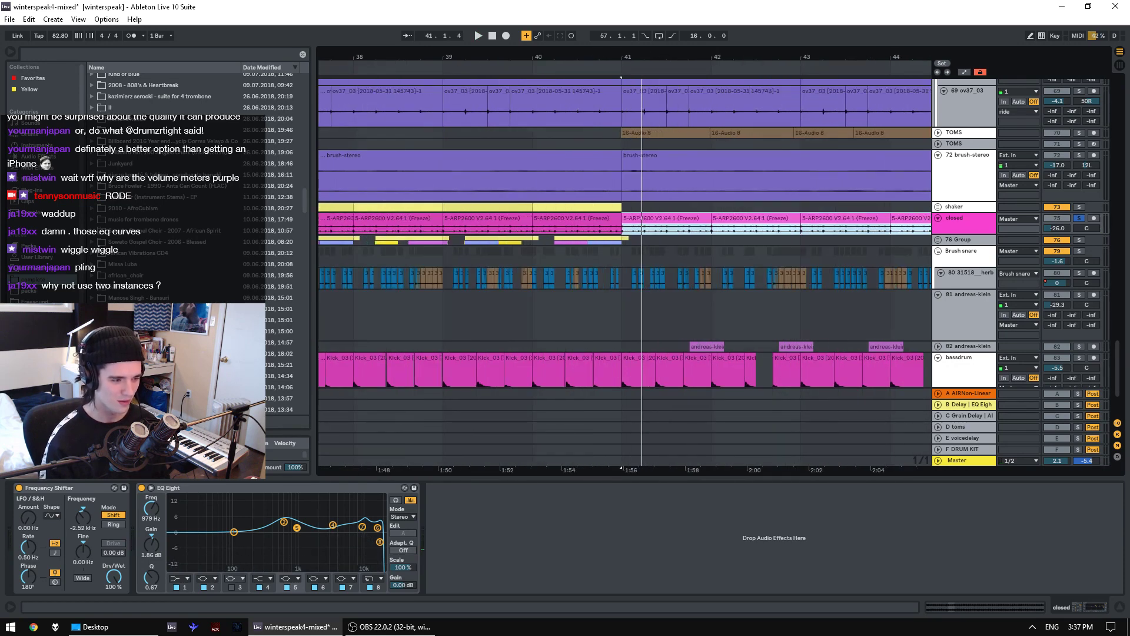
key("space")
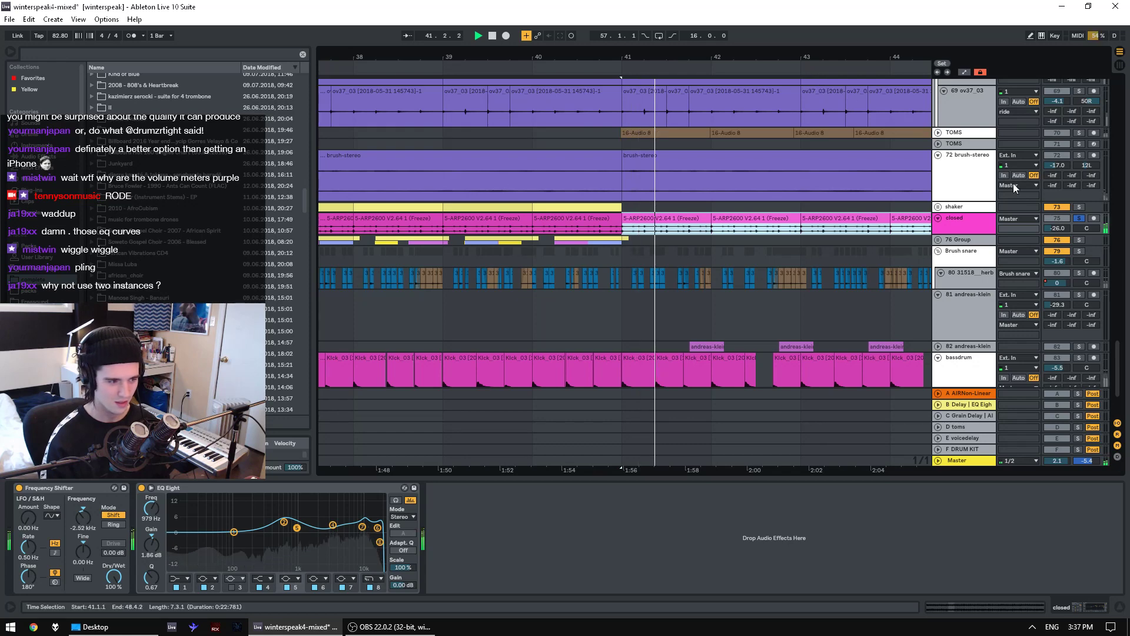
- Take the closed track out of solo, play the full mix from bar 41, and select the first 58 01-Shivaranjani clip
left_click(1079, 218)
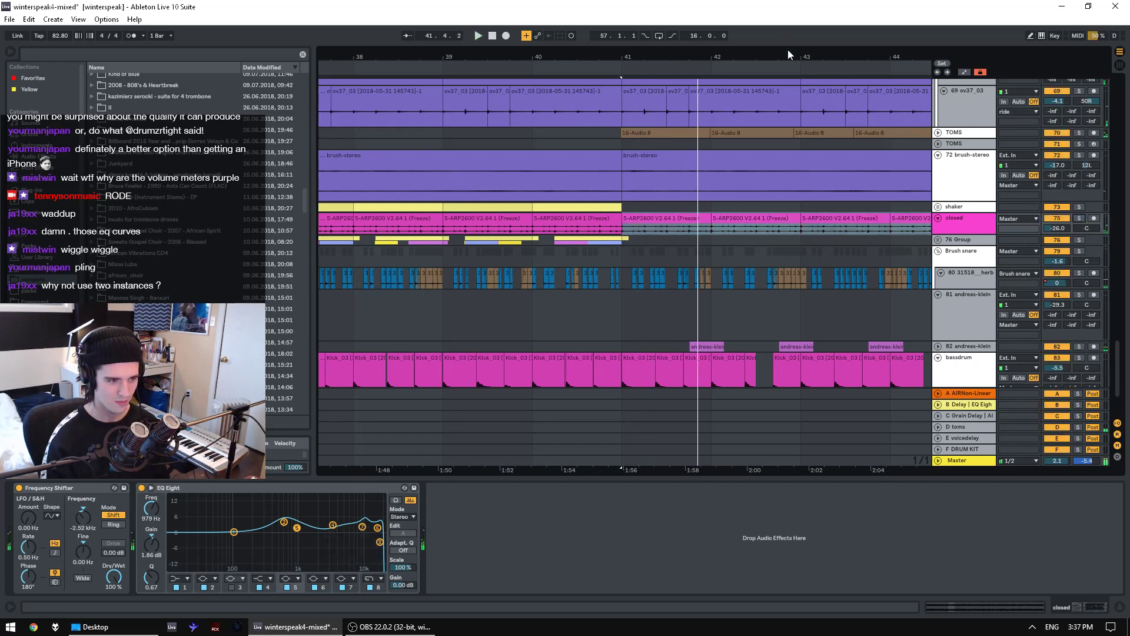
key("space")
left_click_drag(790, 55, 708, 6)
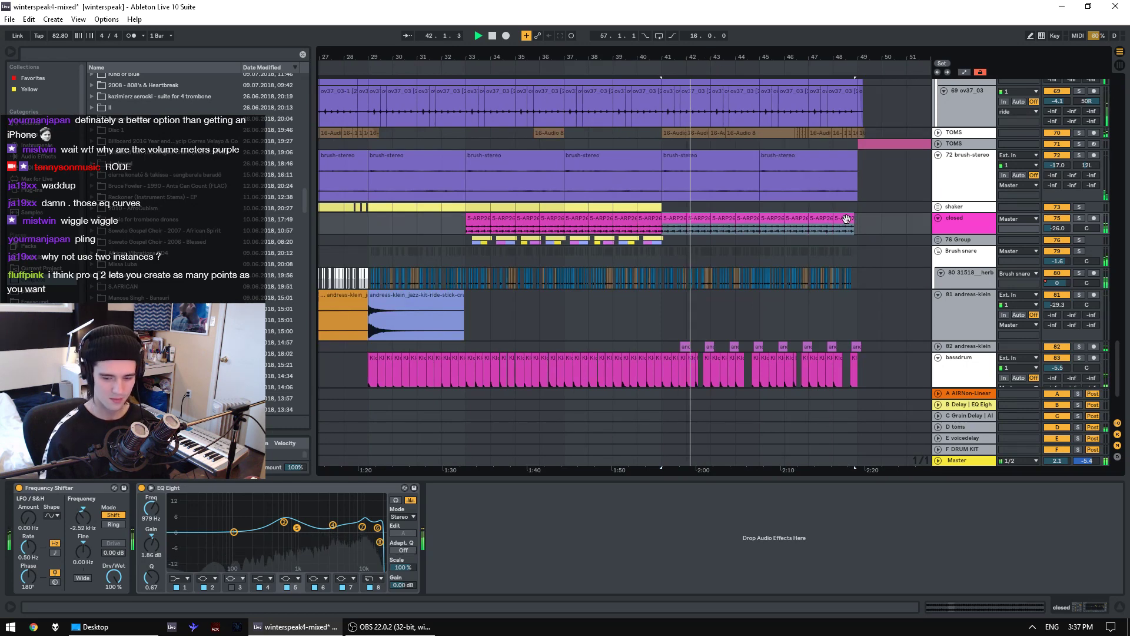
scroll(846, 219, "up", 10)
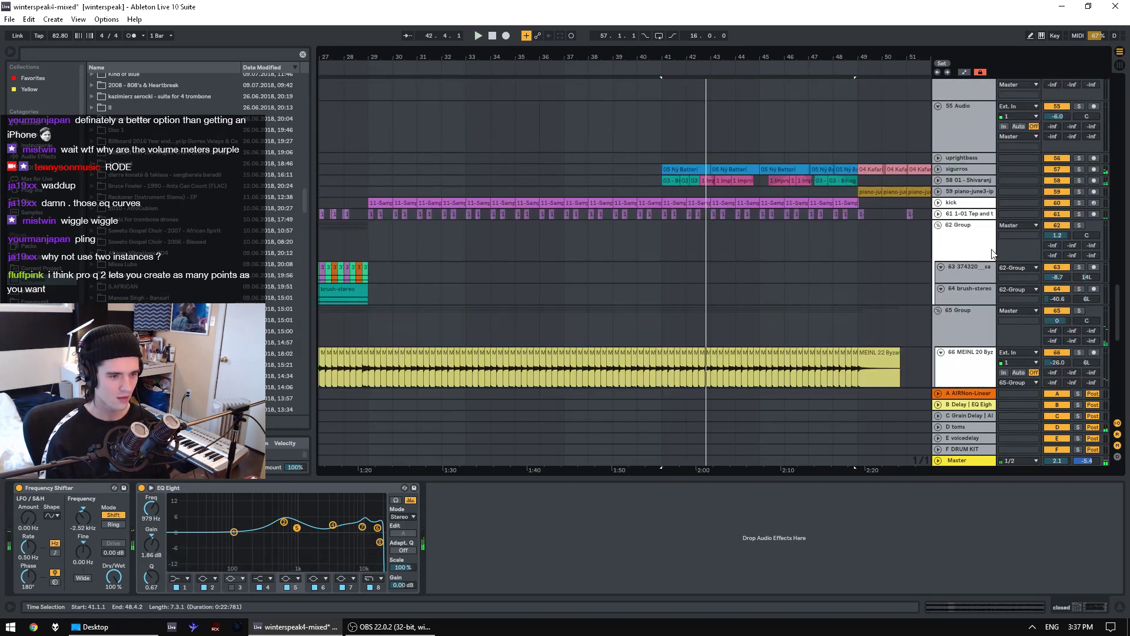
scroll(723, 231, "up", 3)
left_click(671, 252)
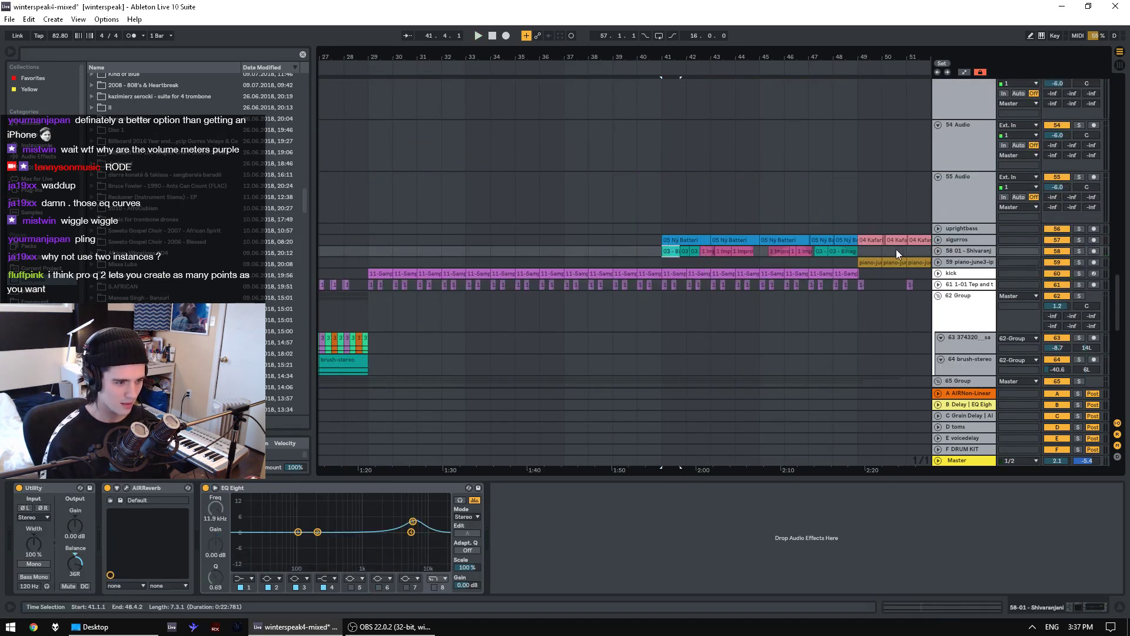
- Solo the orange VOCALS track and play its VOCALS 75 clip, then play the same passage with the solo off
left_click_drag(1120, 307, 1100, 183)
left_click(1079, 277)
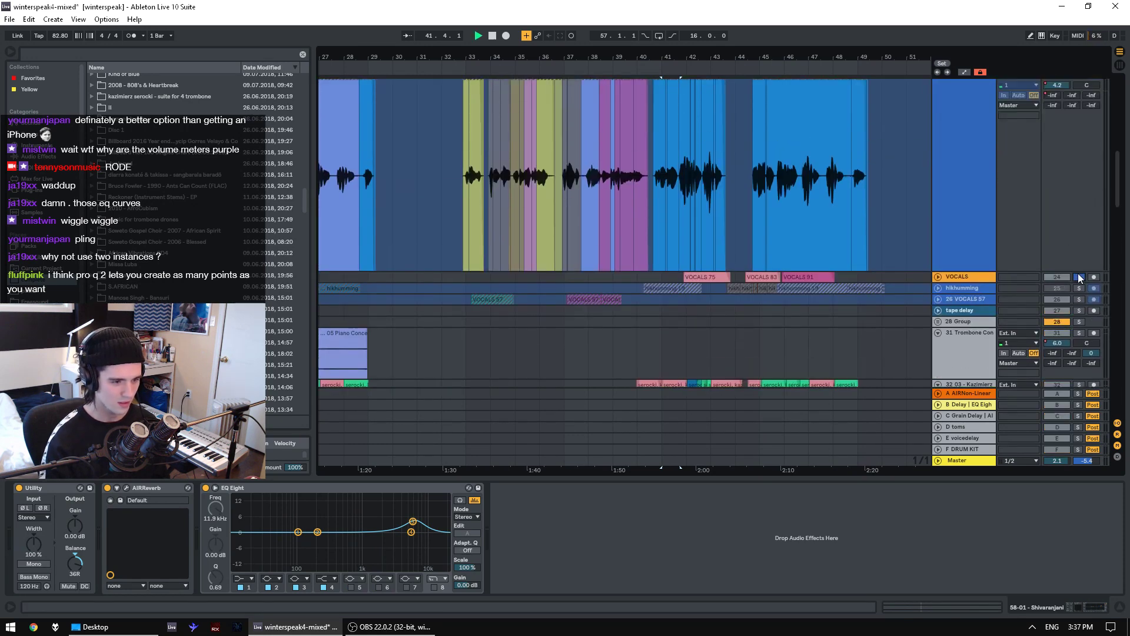
left_click(701, 274)
key("space")
left_click(701, 275)
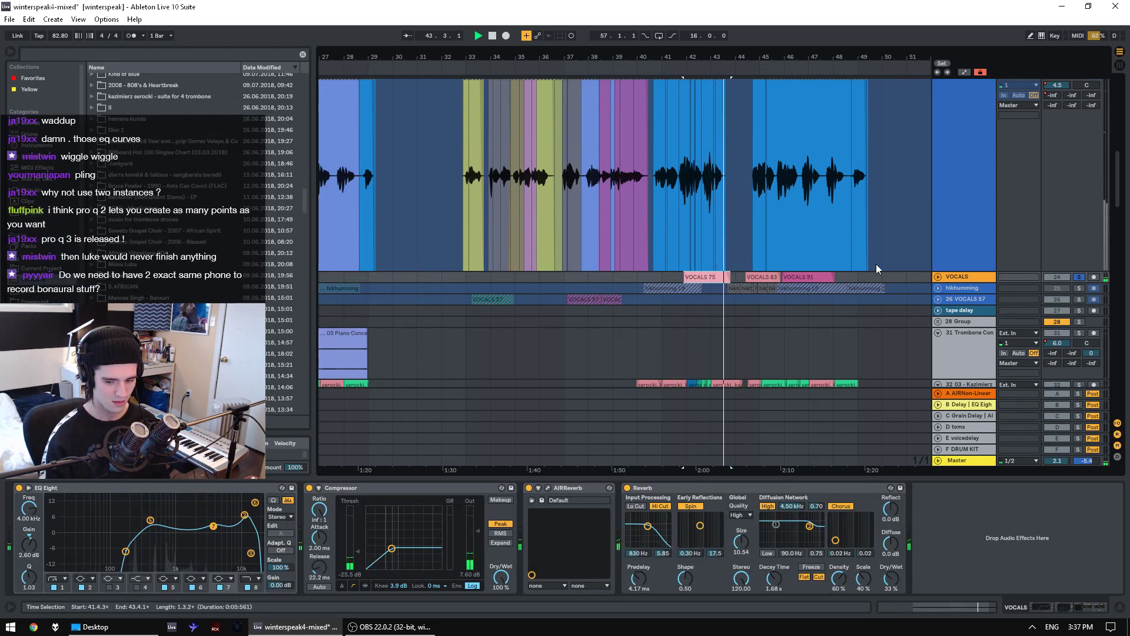
key("space")
left_click(1080, 277)
key("space")
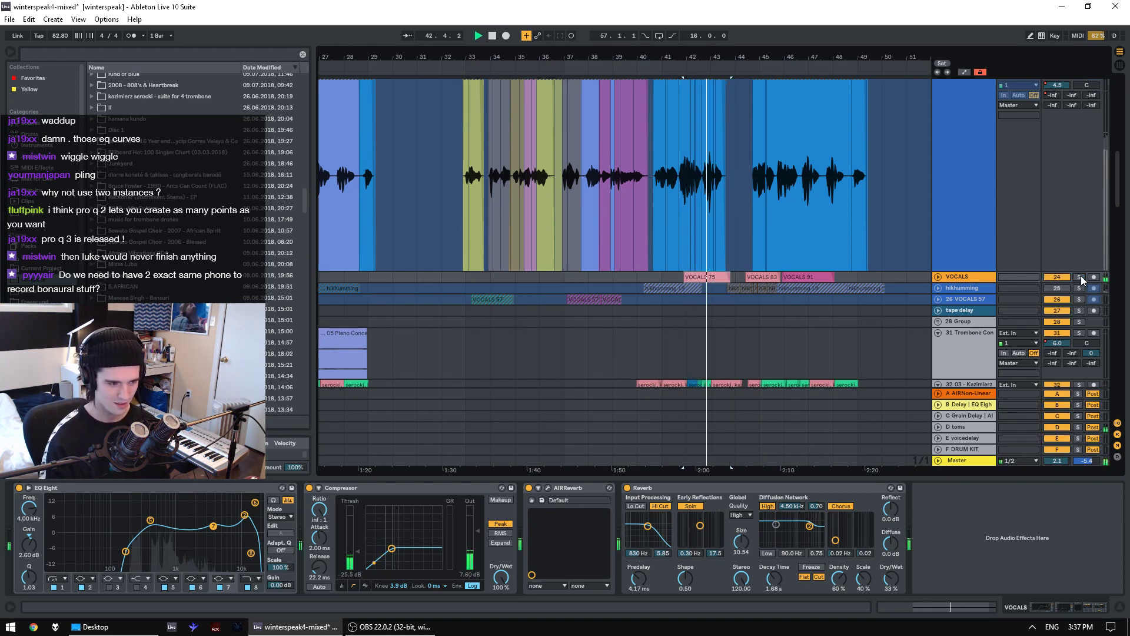
- Solo the VOCALS and 32 03-Kazimierz tracks together, play them from the VOCALS 75 clip, and clear both solos
left_click(1080, 277)
scroll(1081, 294, "down", 3)
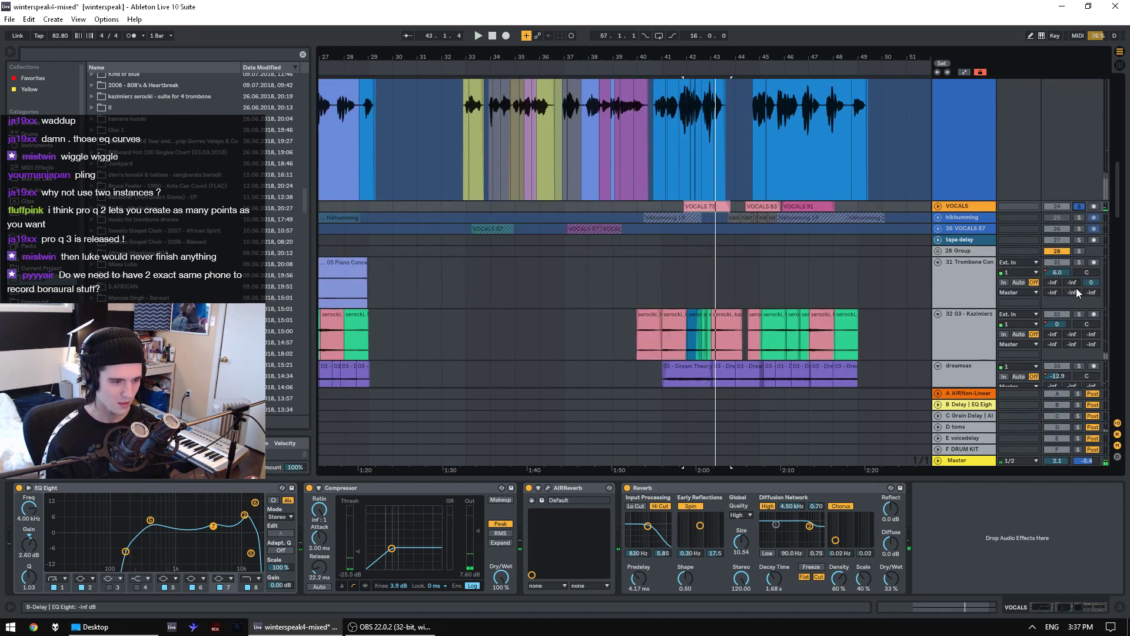
left_click(1080, 313, "ctrl")
scroll(1081, 316, "down", 3)
key("space")
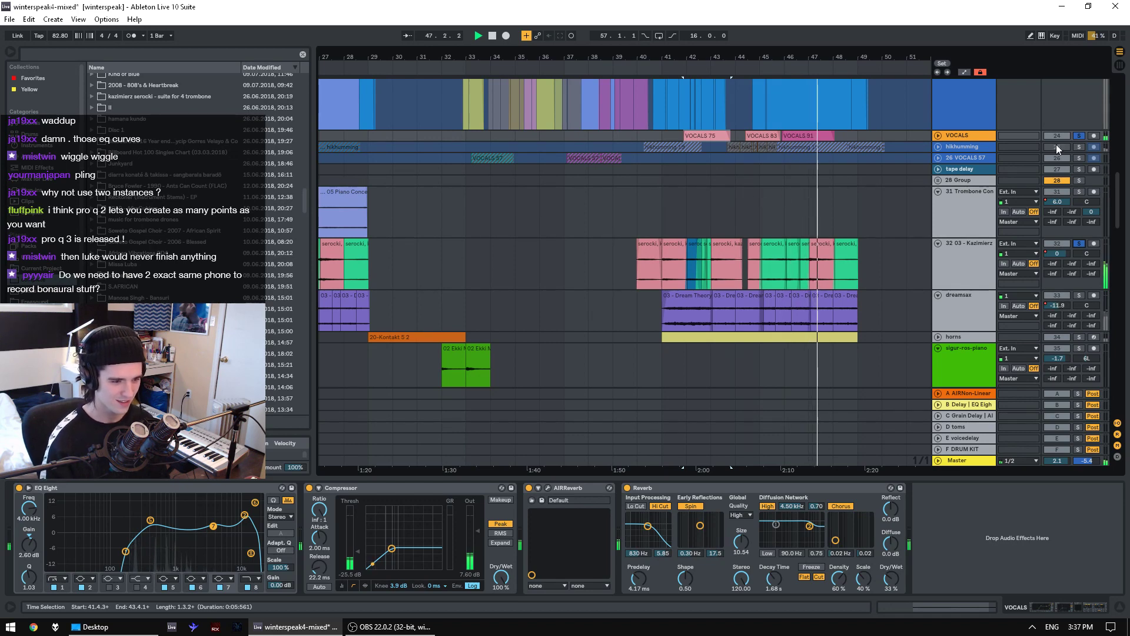
left_click(1080, 243)
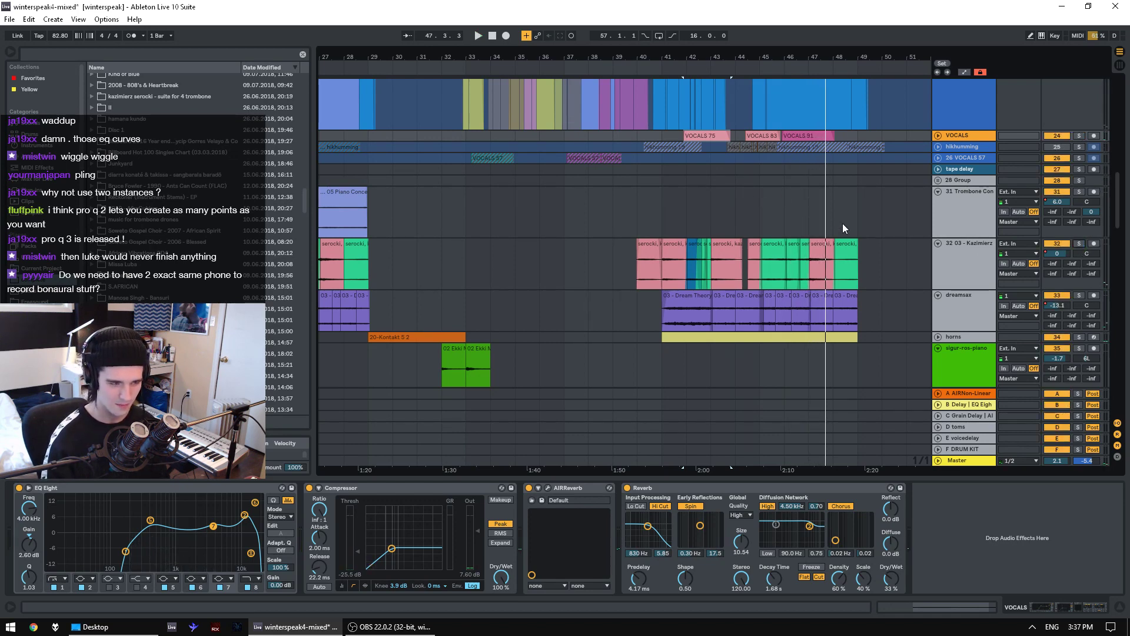
- Play the full mix from bar 41 and briefly solo the 13 TAL-U-NO-LX track and the JUNO group in turn
left_click(668, 206)
key("space")
left_click_drag(1119, 207, 1115, 92)
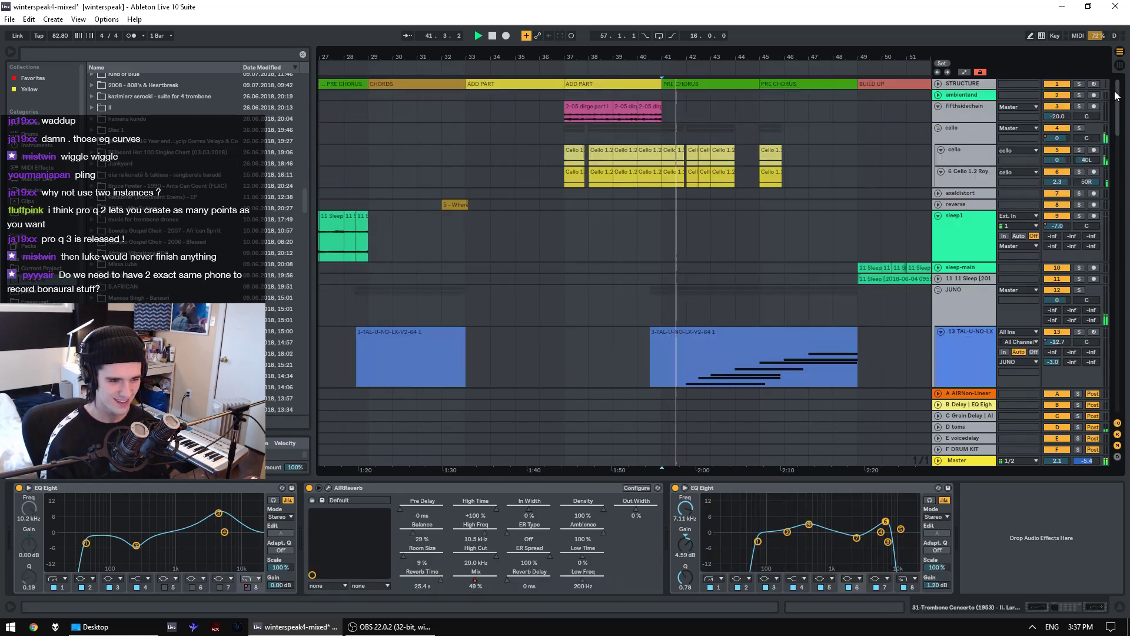
left_click_drag(694, 63, 694, 36)
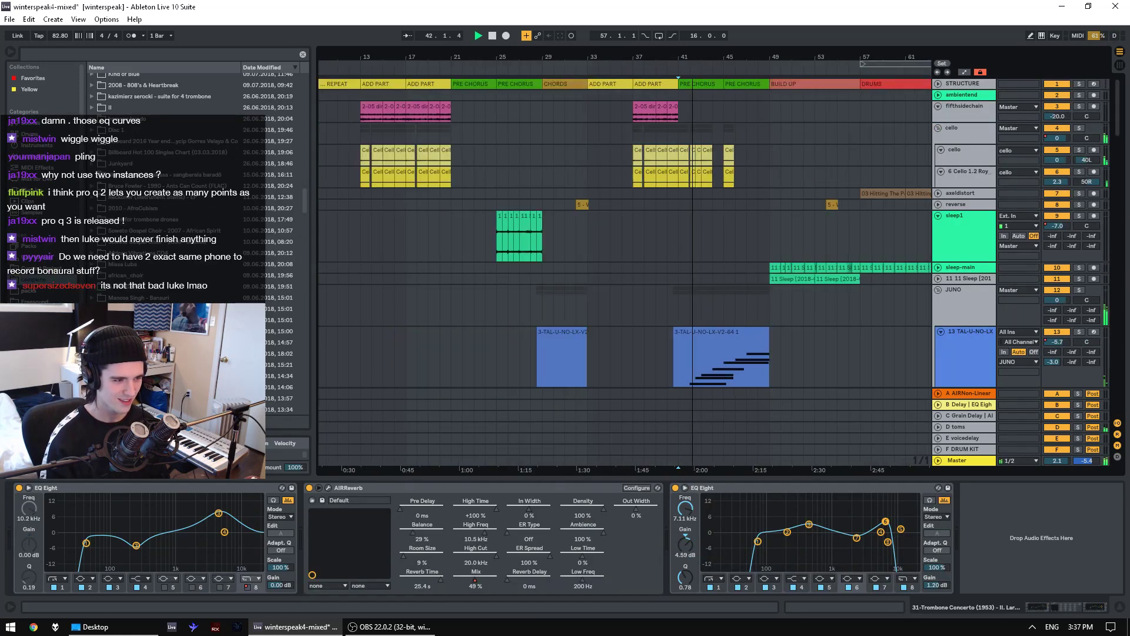
key("minus")
key("minus")
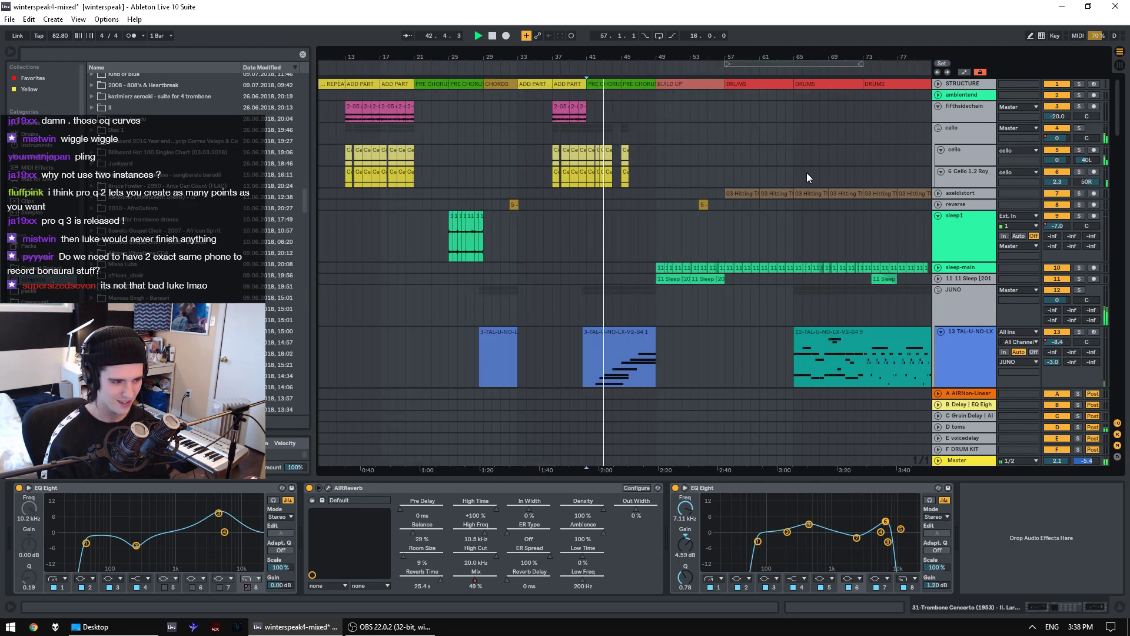
left_click(1081, 331)
left_click(1081, 333)
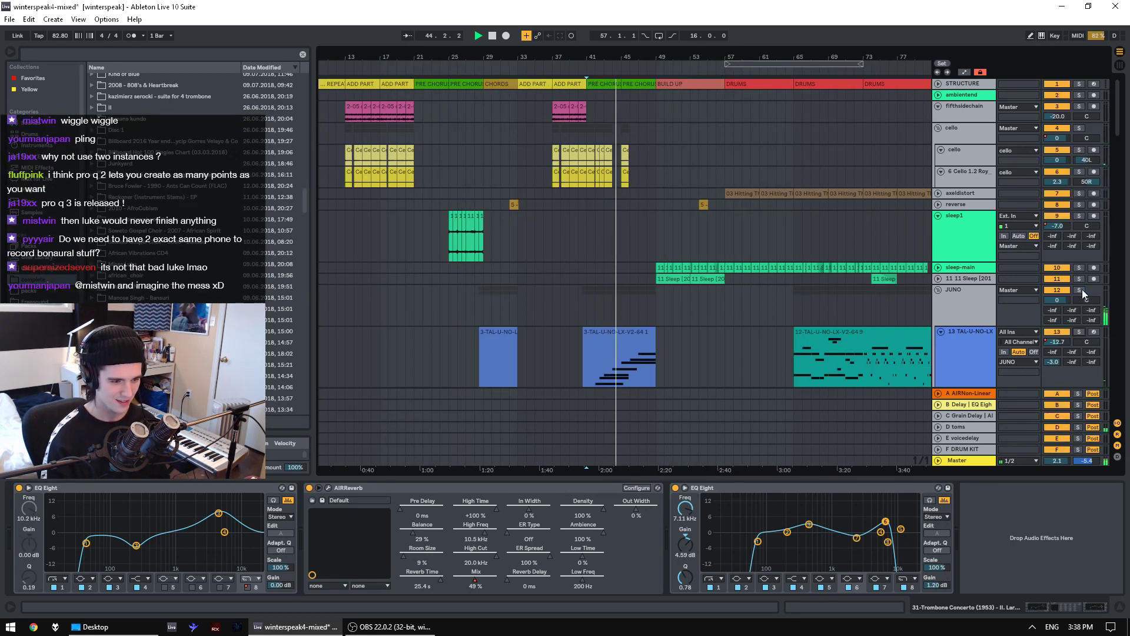
left_click(1081, 289)
left_click(1081, 289)
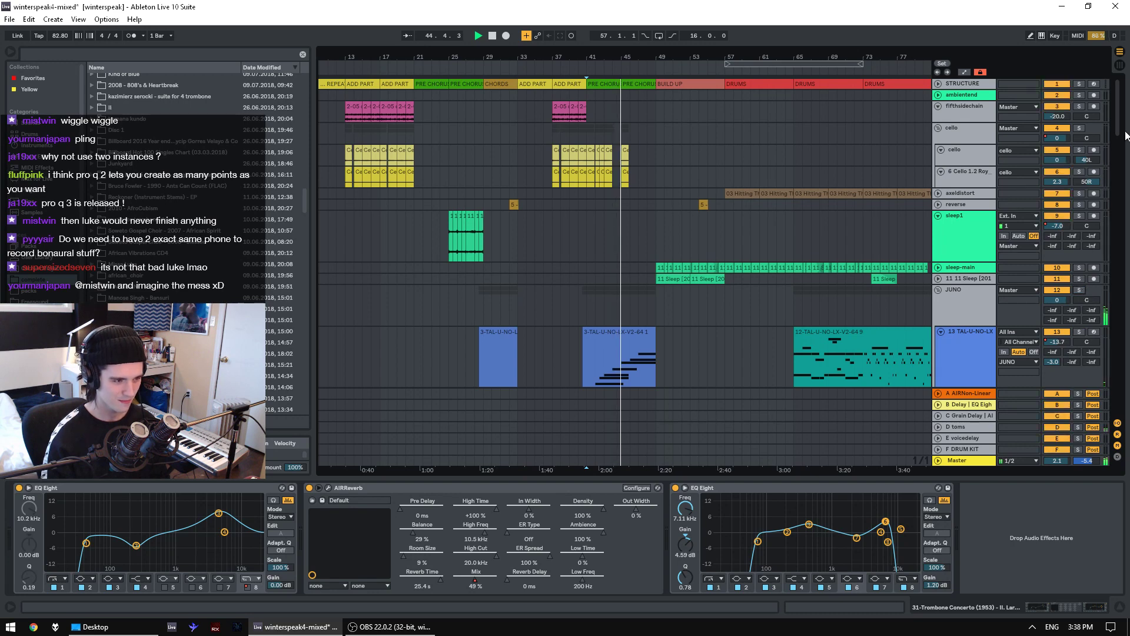
- Look through the arrangement's tracks down to the drum groups while the pre-chorus plays, and stop playback back at the STRUCTURE track
left_click_drag(1118, 116, 1128, 237)
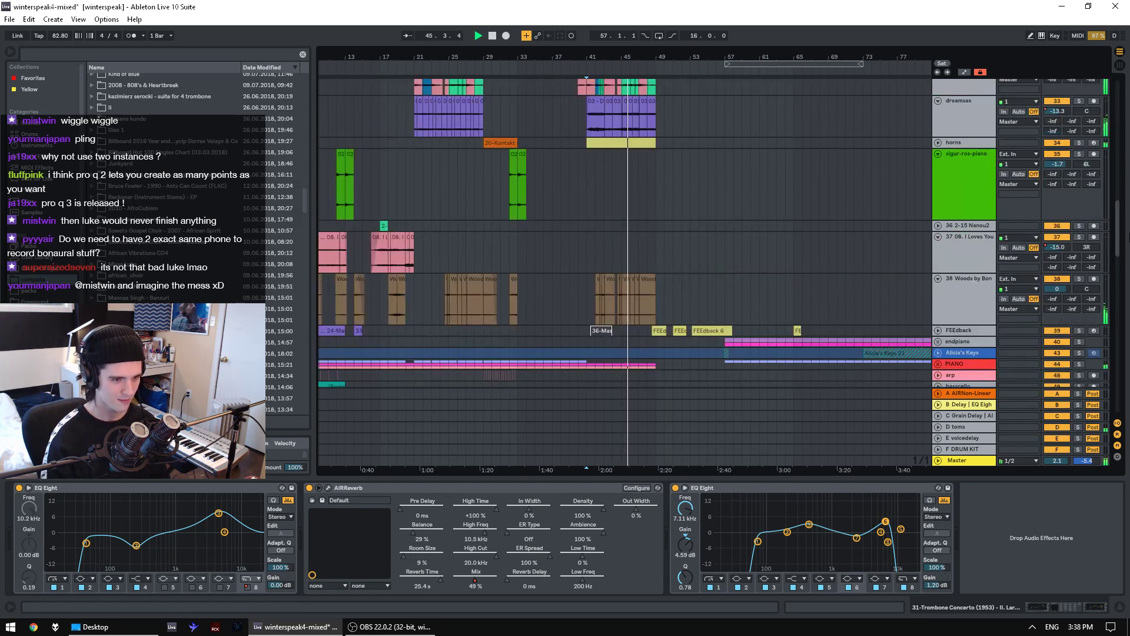
scroll(1128, 284, "down", 10)
scroll(1127, 320, "down", 5)
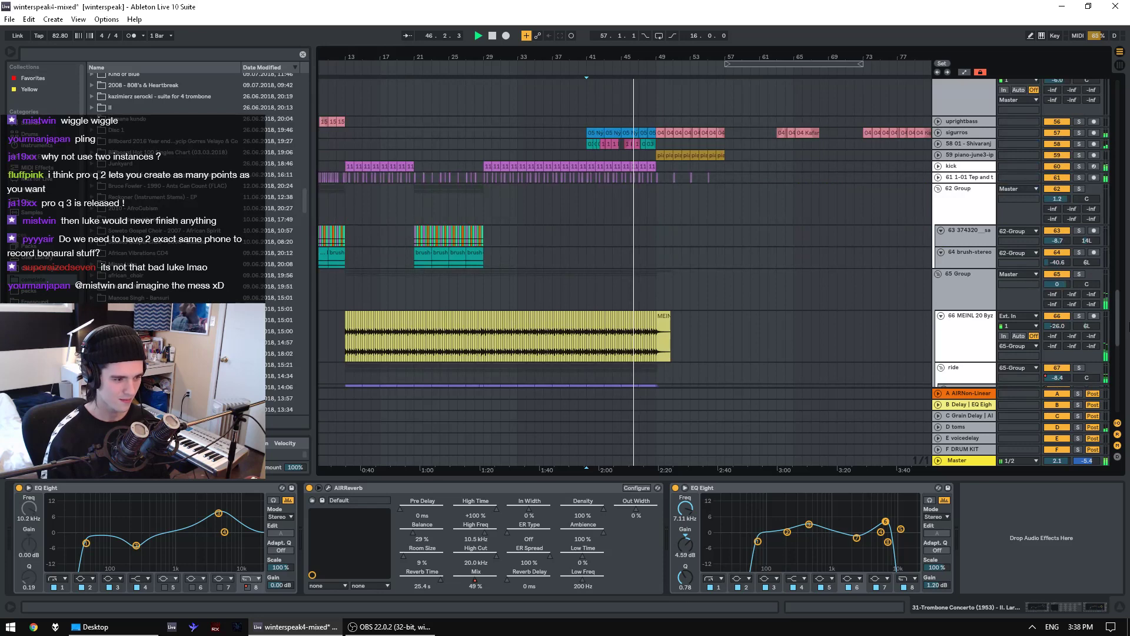
scroll(1127, 321, "down", 5)
left_click_drag(1128, 358, 1109, 86)
key("space")
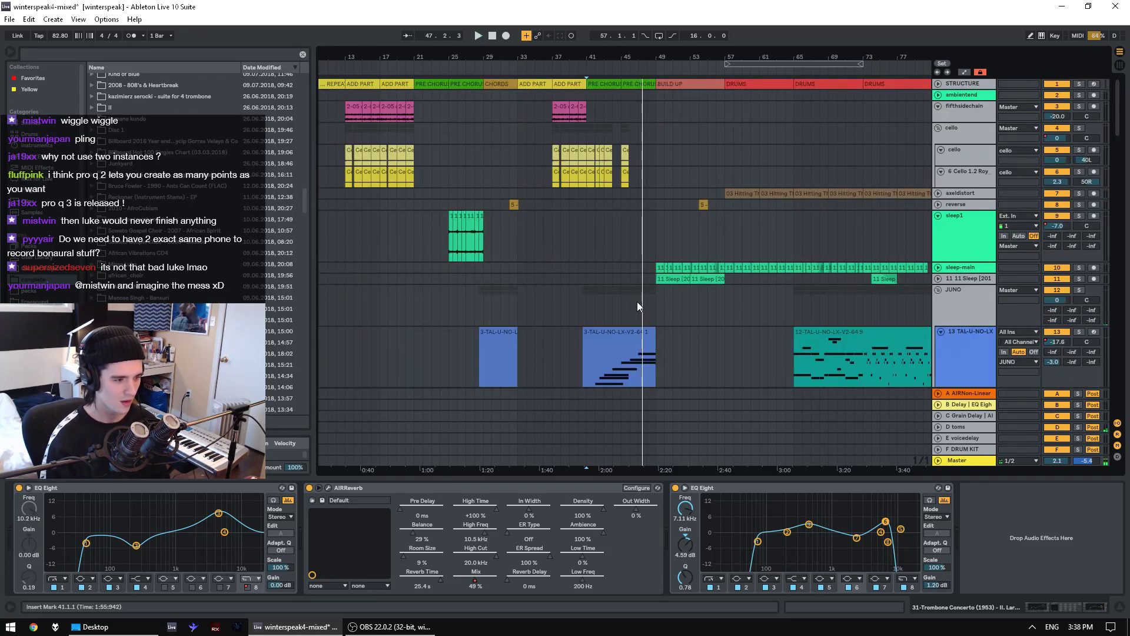
- Solo the sleep-main track and play it from the build-up at bar 49, then from the drums section at bar 57
left_click(658, 303)
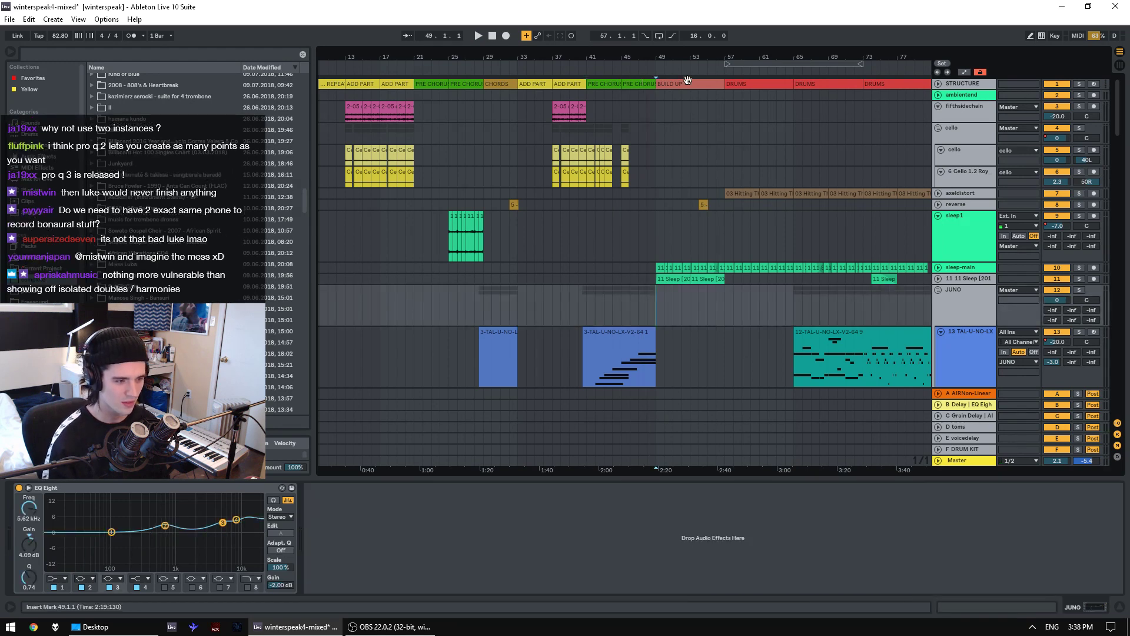
left_click_drag(681, 57, 663, 57)
left_click(1078, 268)
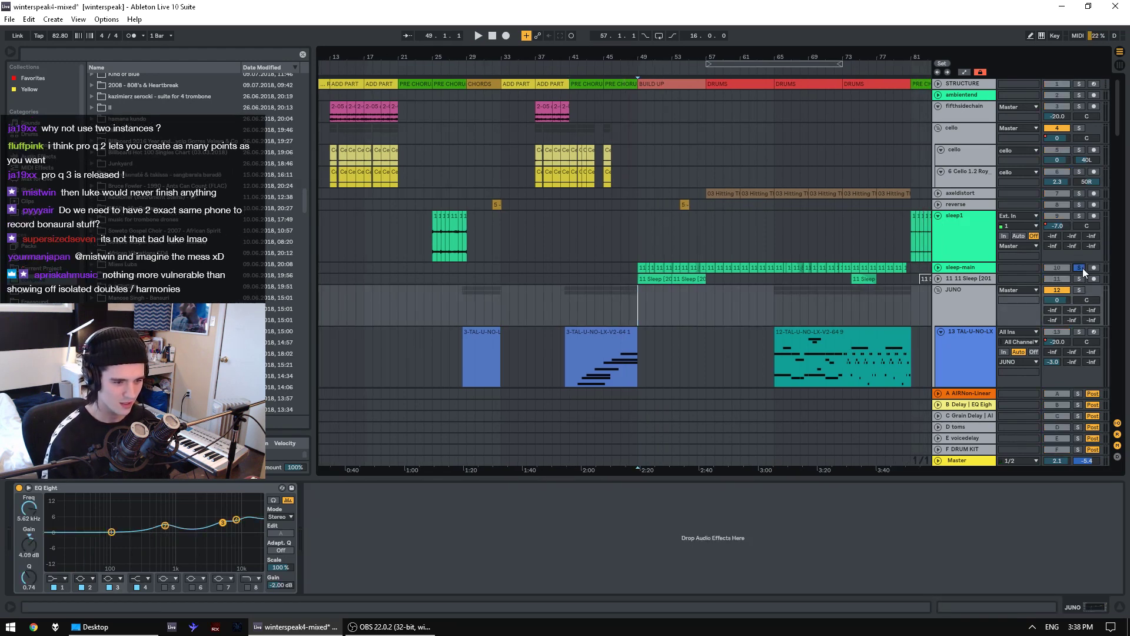
key("space")
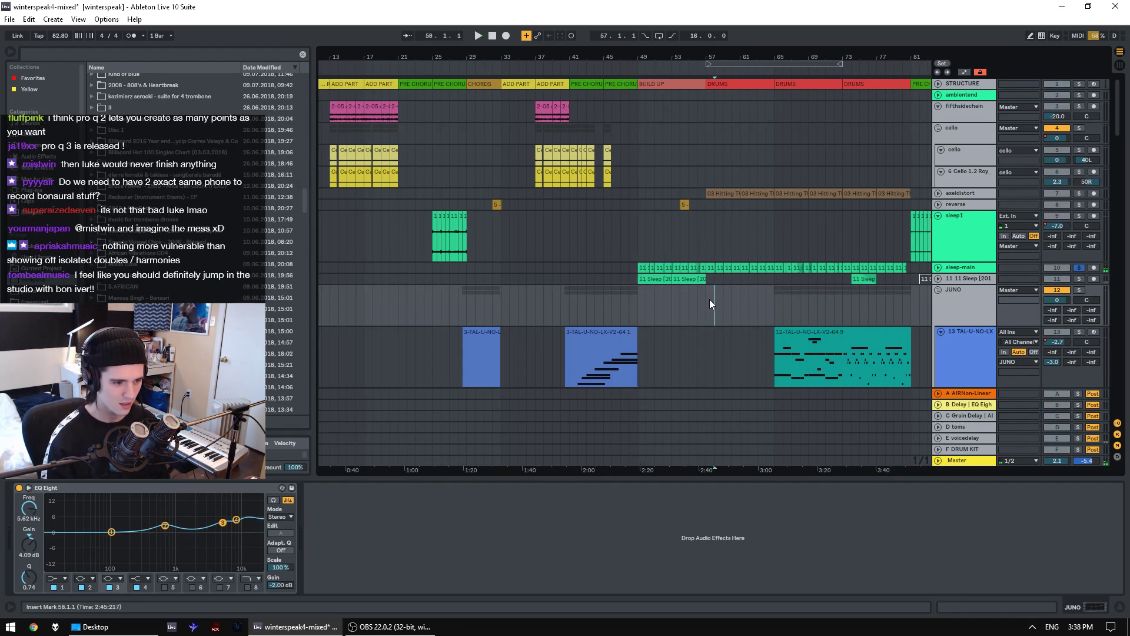
left_click(711, 301)
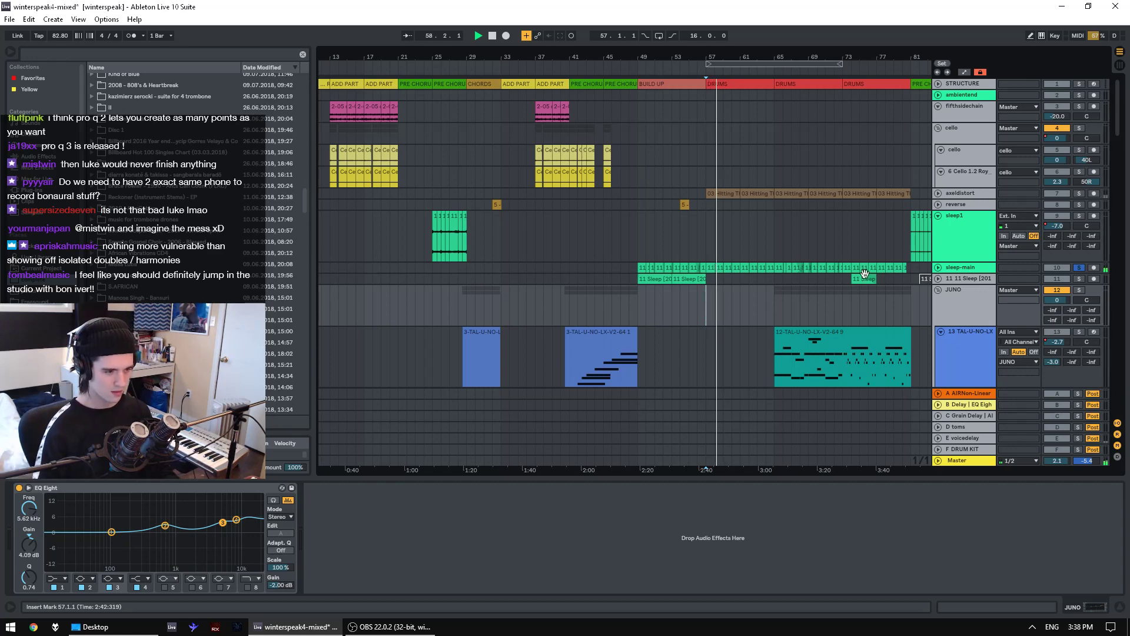
scroll(872, 277, "down", 3)
scroll(872, 277, "down", 7)
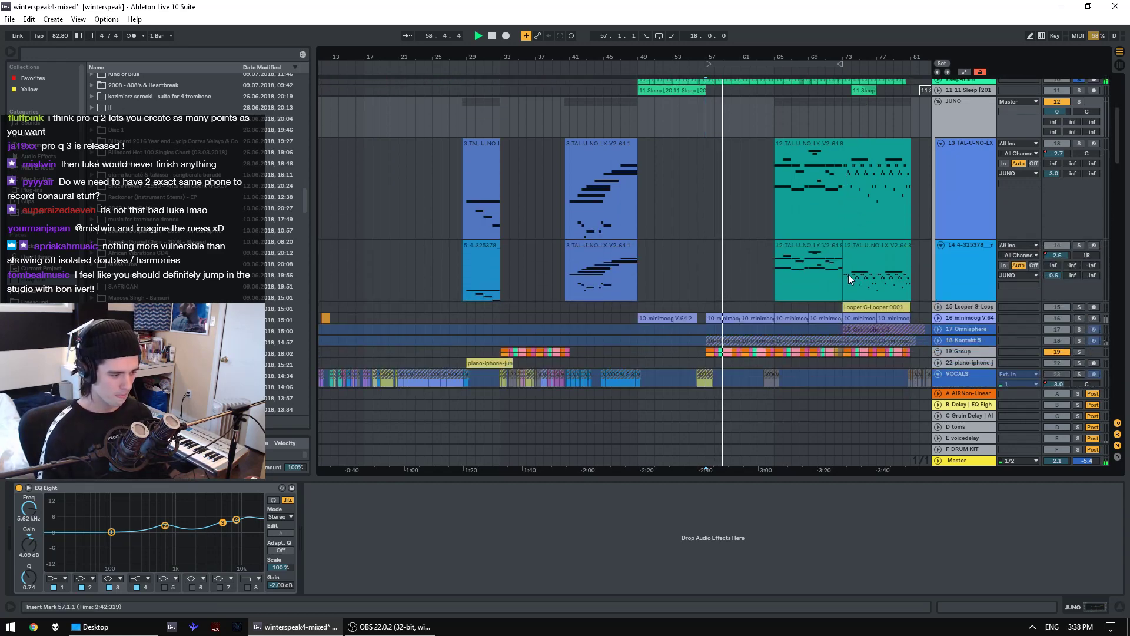
scroll(850, 282, "up", 5)
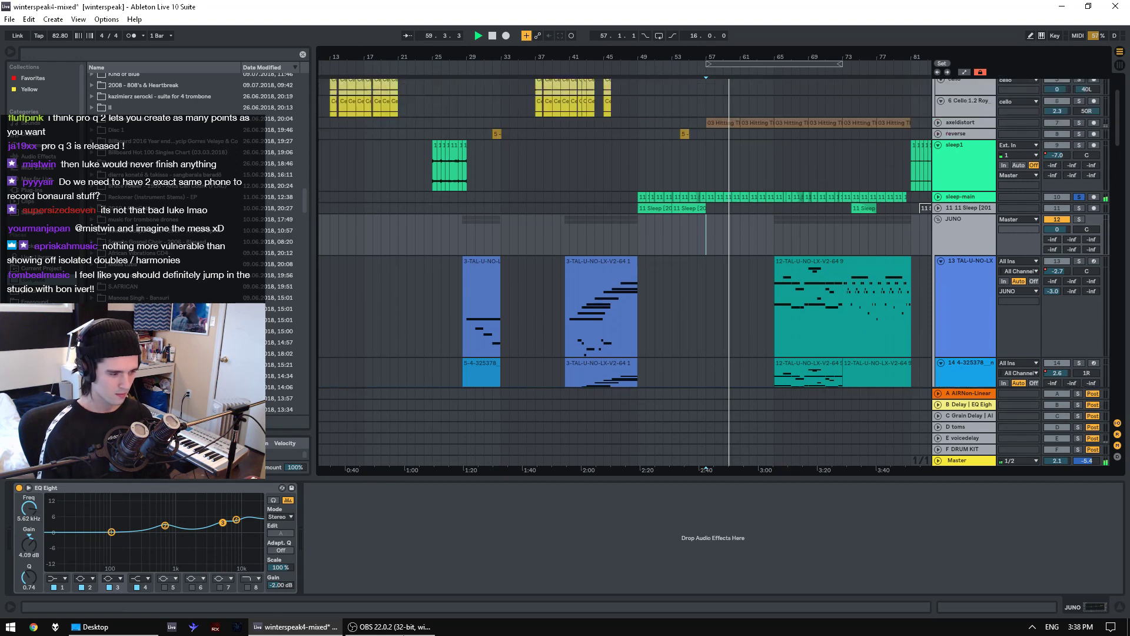
left_click(403, 627)
left_click(402, 628)
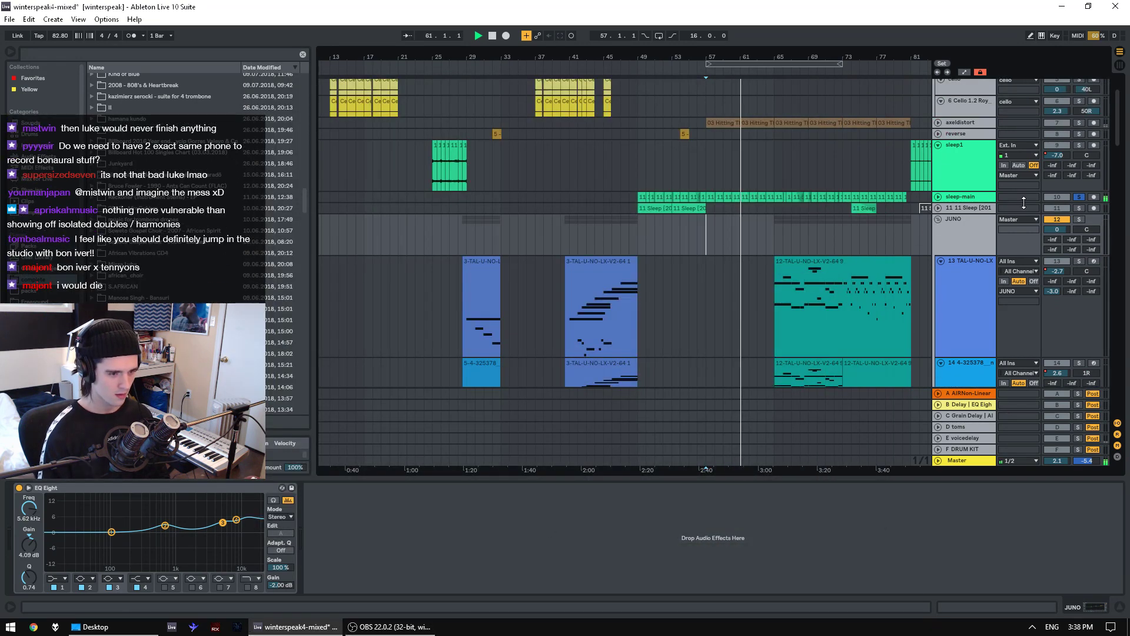
- Unfold sleep-main, open its first clip at bar 49, and place the clip's full source sample 11 Sleep R.wav on the track at bar 37
left_click(640, 227)
key("space")
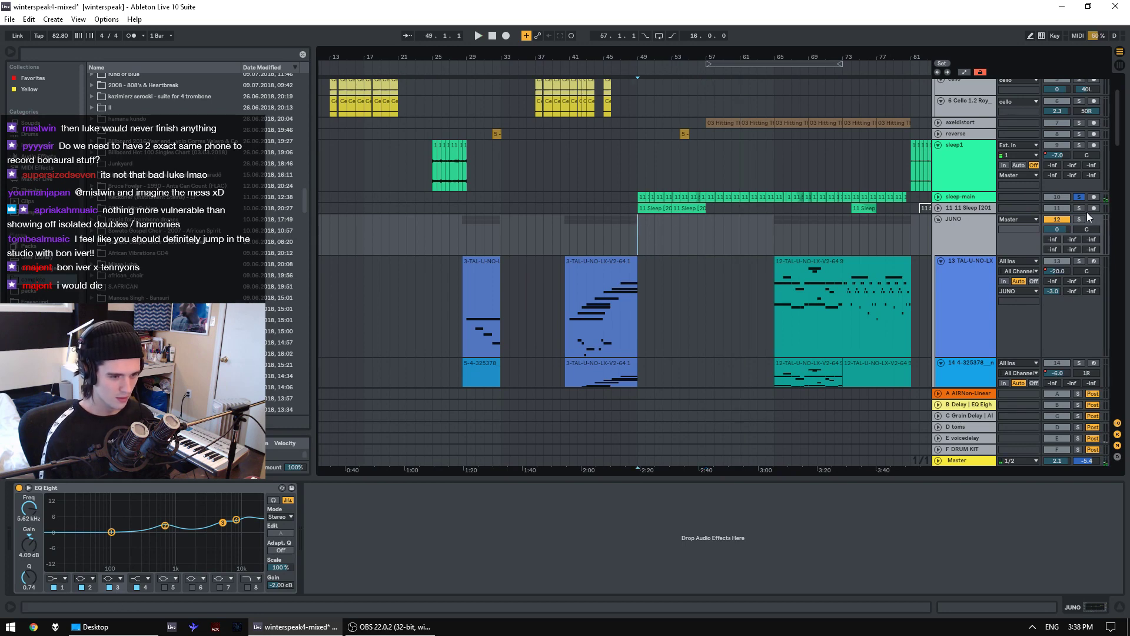
left_click(939, 196)
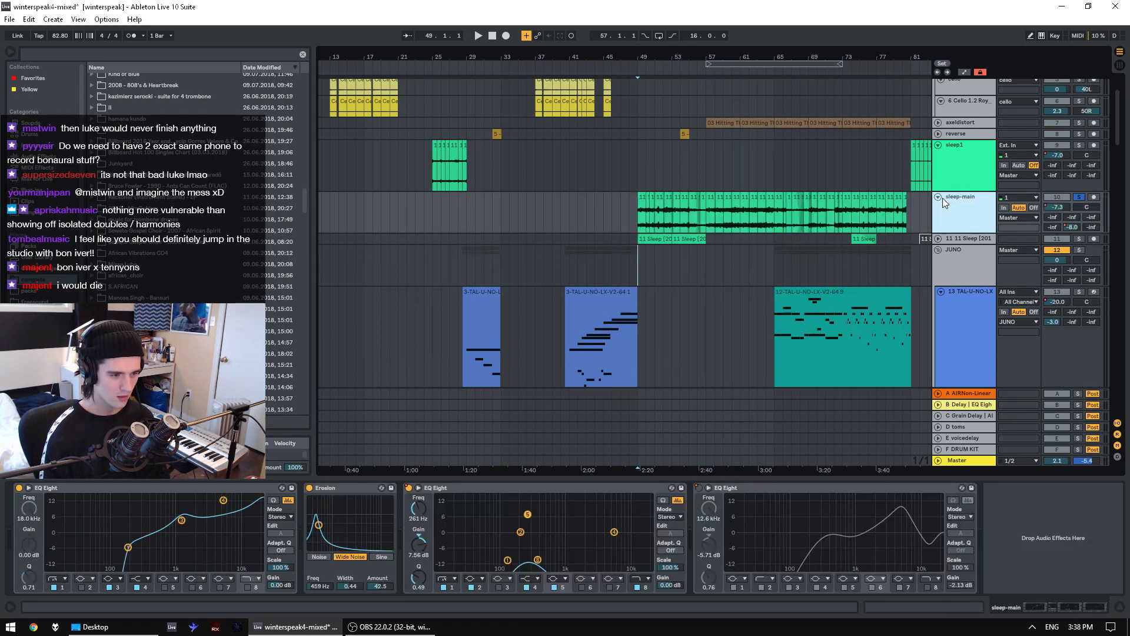
left_click(646, 212)
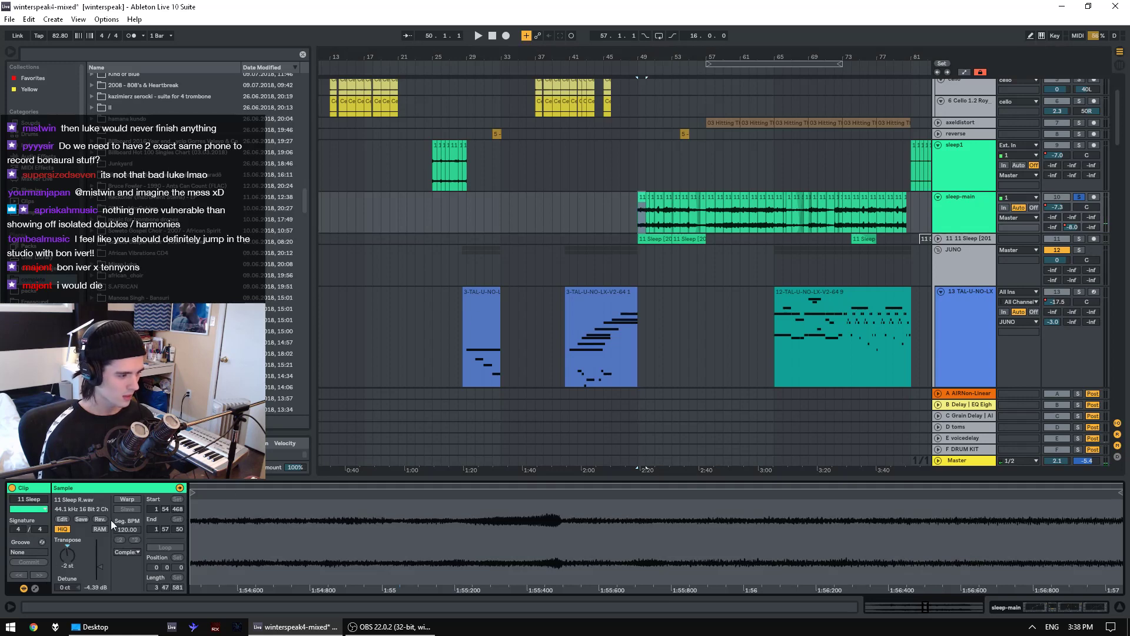
left_click(74, 500)
left_click_drag(80, 497, 532, 213)
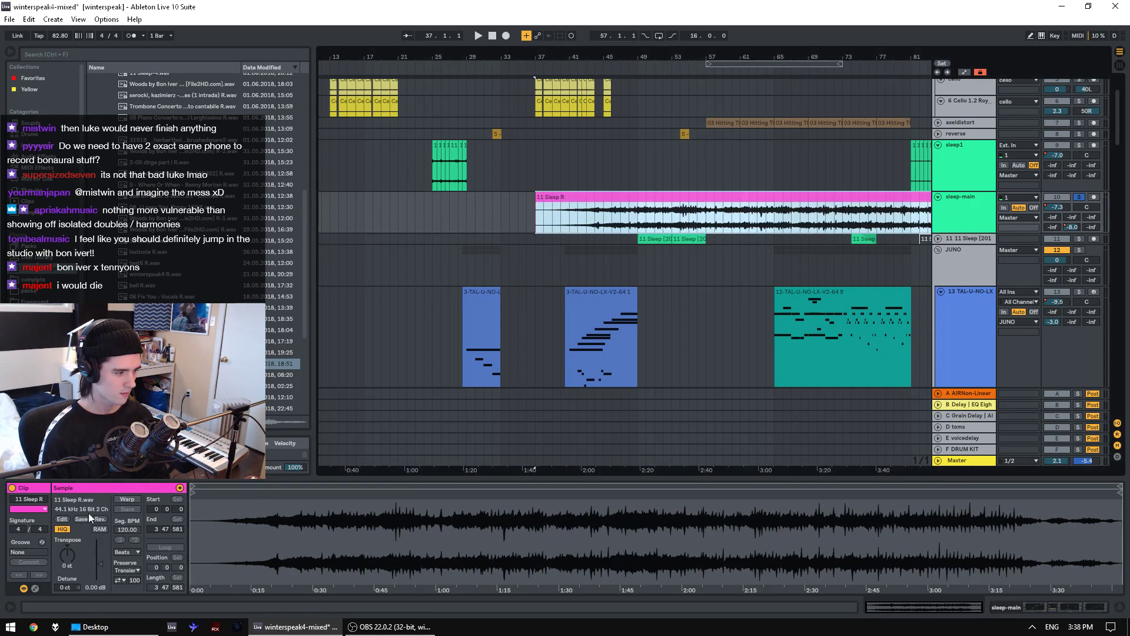
- Reverse the full-length 11 Sleep R clip and play it on the soloed track from bar 47 and from bar 64
right_click(301, 512)
left_click(328, 546)
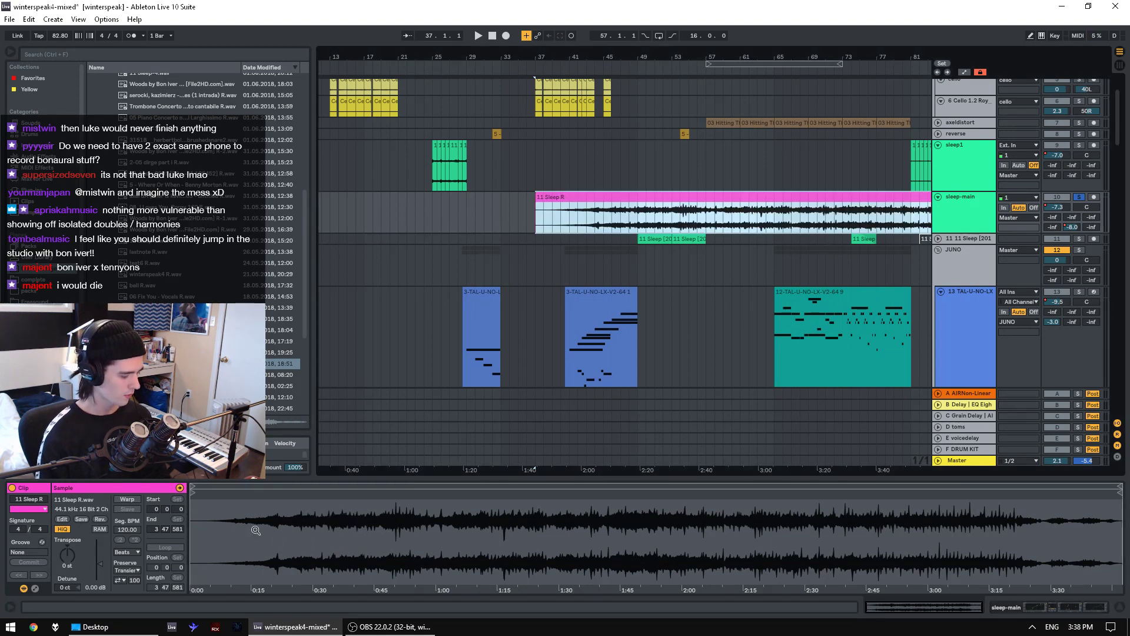
left_click(584, 223)
left_click(622, 228)
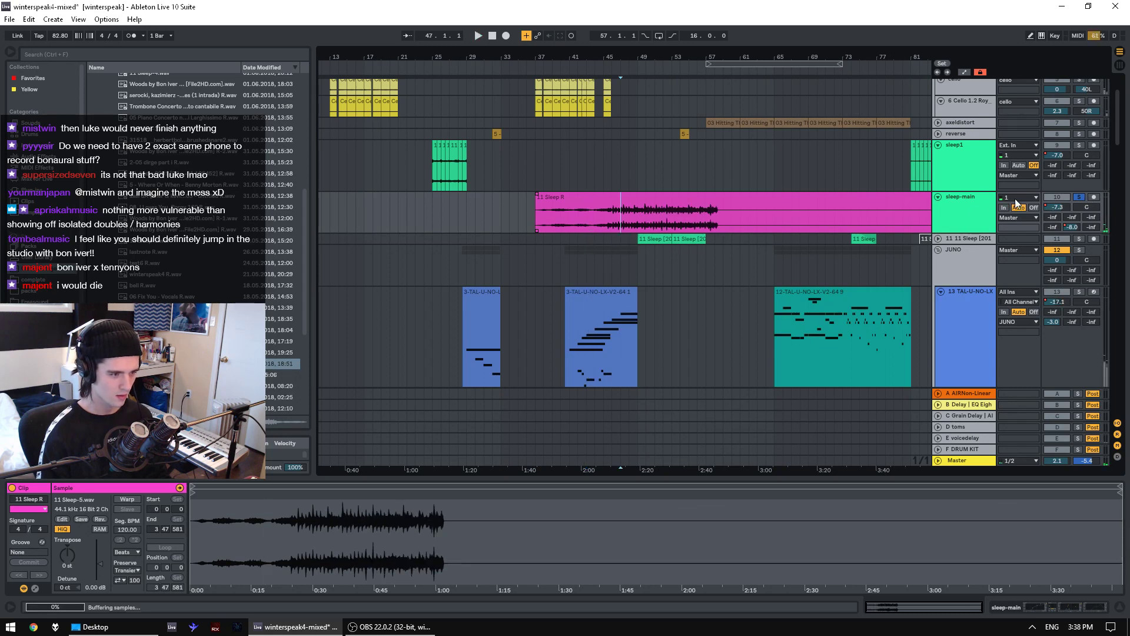
left_click(768, 222)
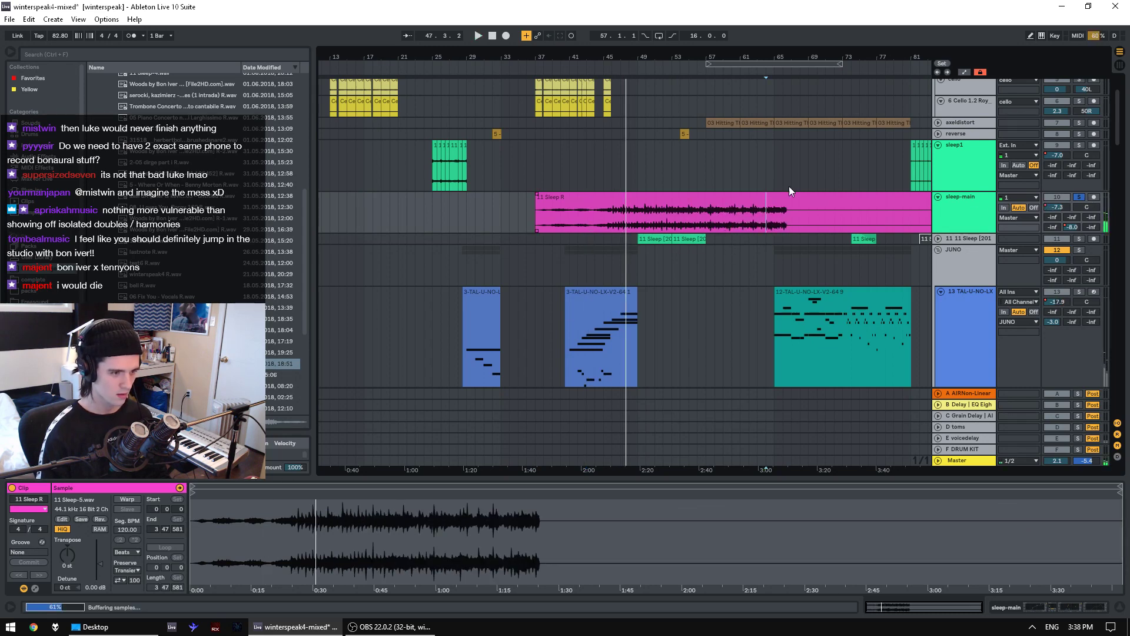
key("space")
- Show the sleep-main track's device chain and group all four of its effects into an Audio Effect Rack
left_click(980, 218)
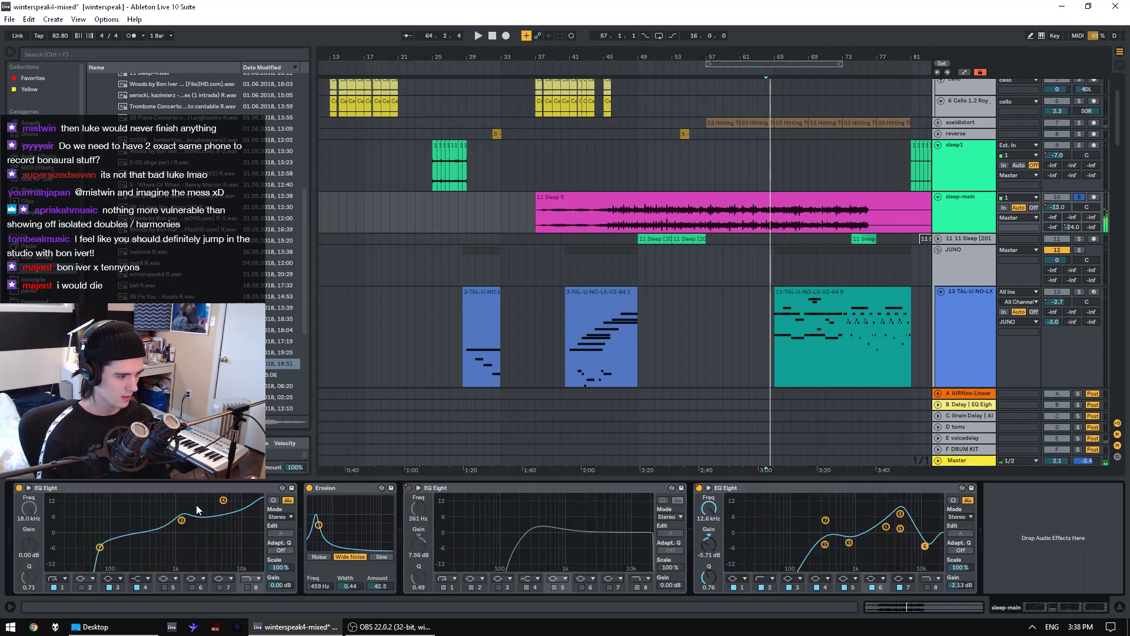
left_click(796, 493)
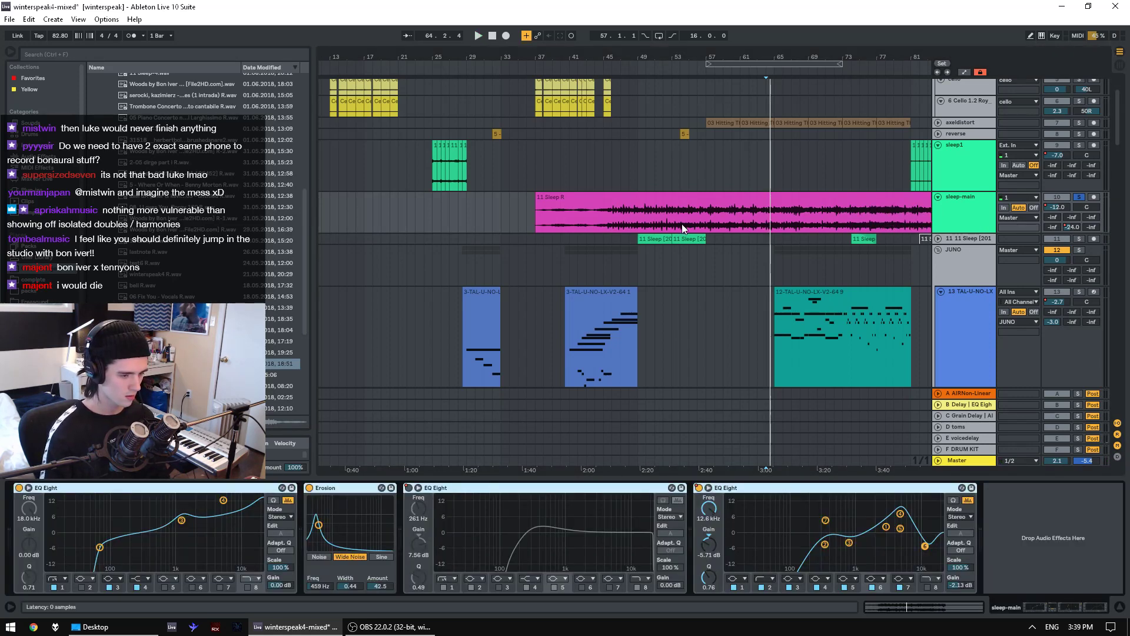
key("ctrl+g")
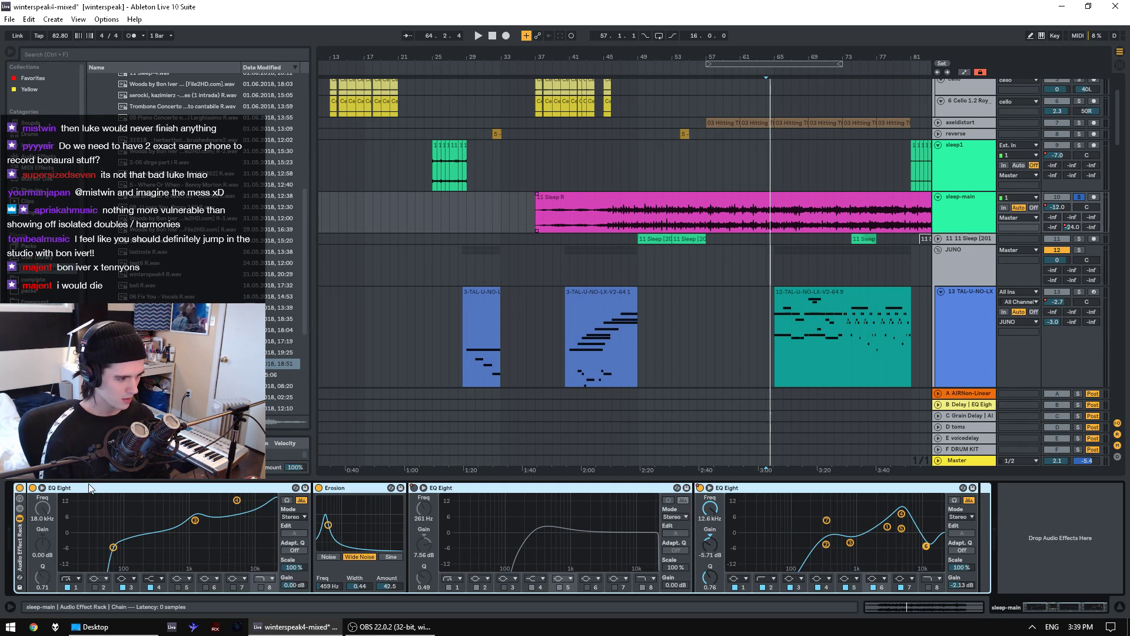
- Bypass the sleep-main effect rack, lower the track volume to -17.8 dB, and play the reversed clip from bars 65 and 89
left_click(19, 487)
key("space")
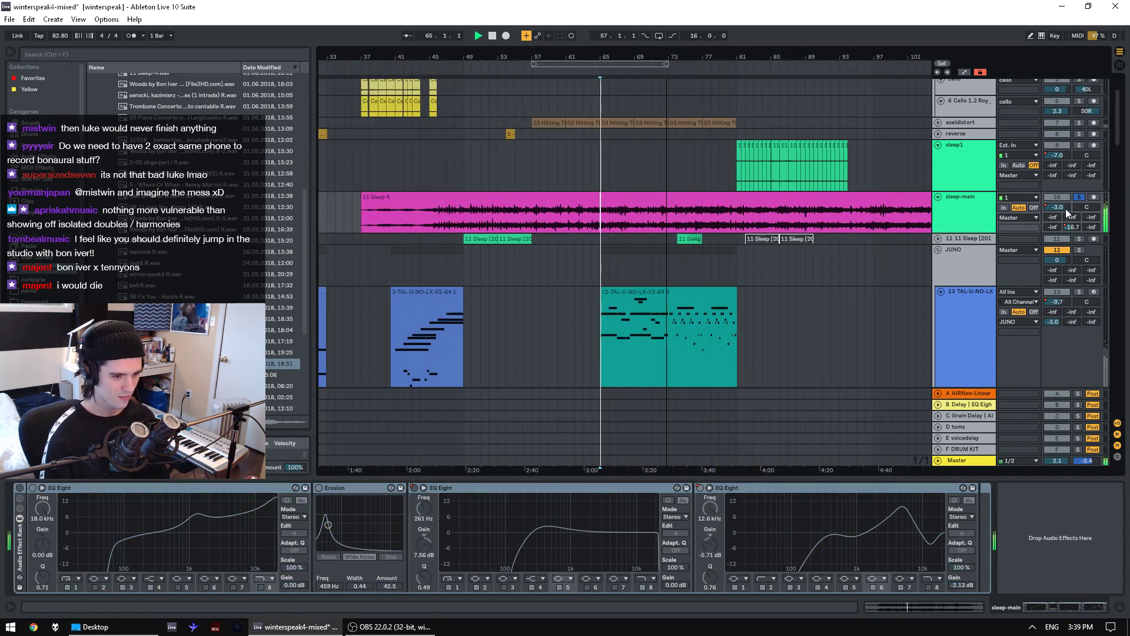
left_click_drag(1066, 210, 1066, 211)
left_click(805, 227)
key("space")
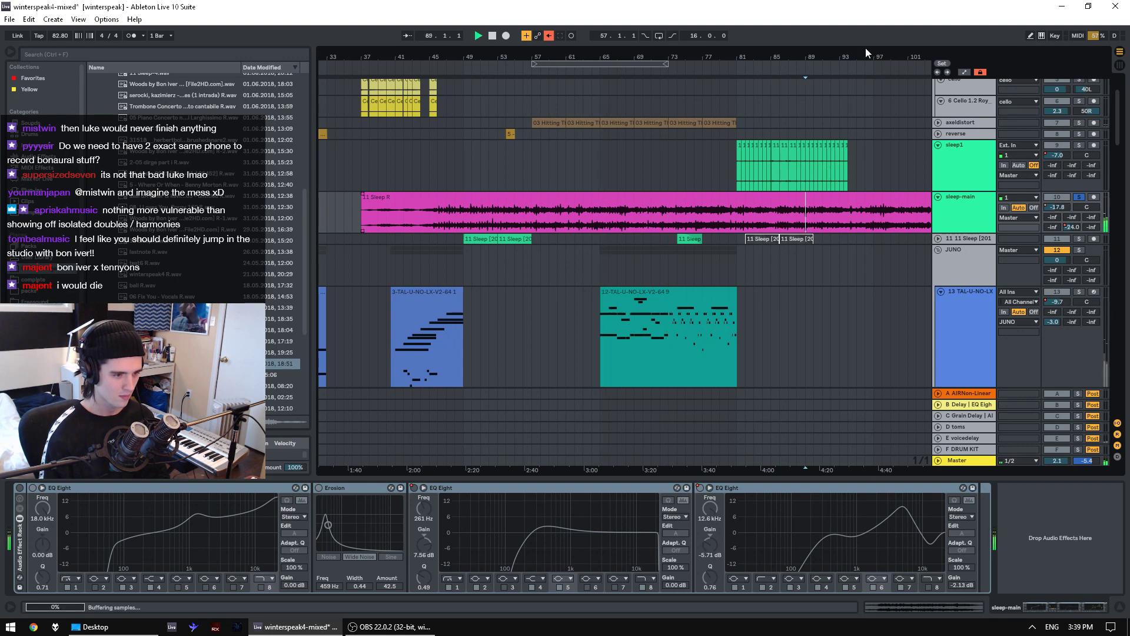
- Audition the reversed 11 Sleep R clip near its end, from bars 98 and 100
left_click_drag(870, 51, 677, 52)
key("space")
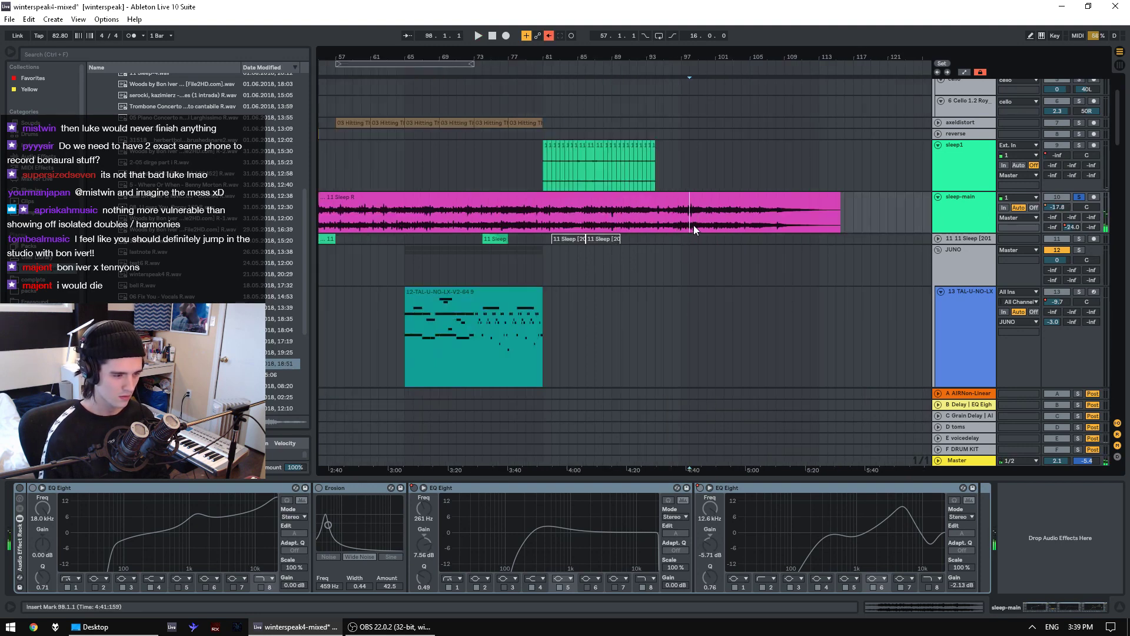
left_click(703, 224)
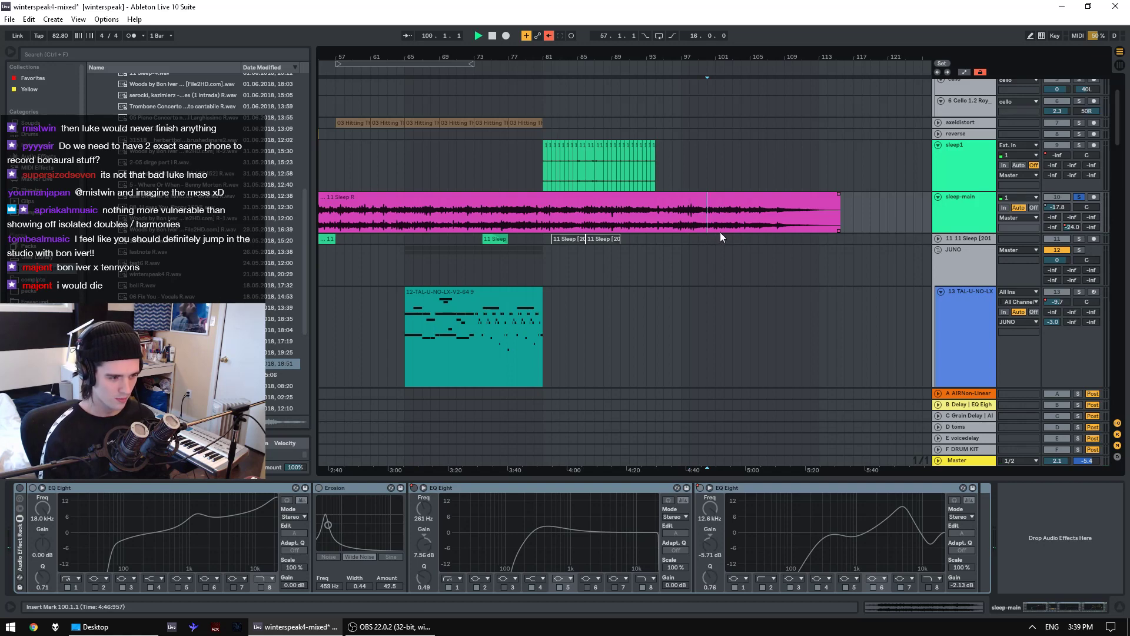
key("space")
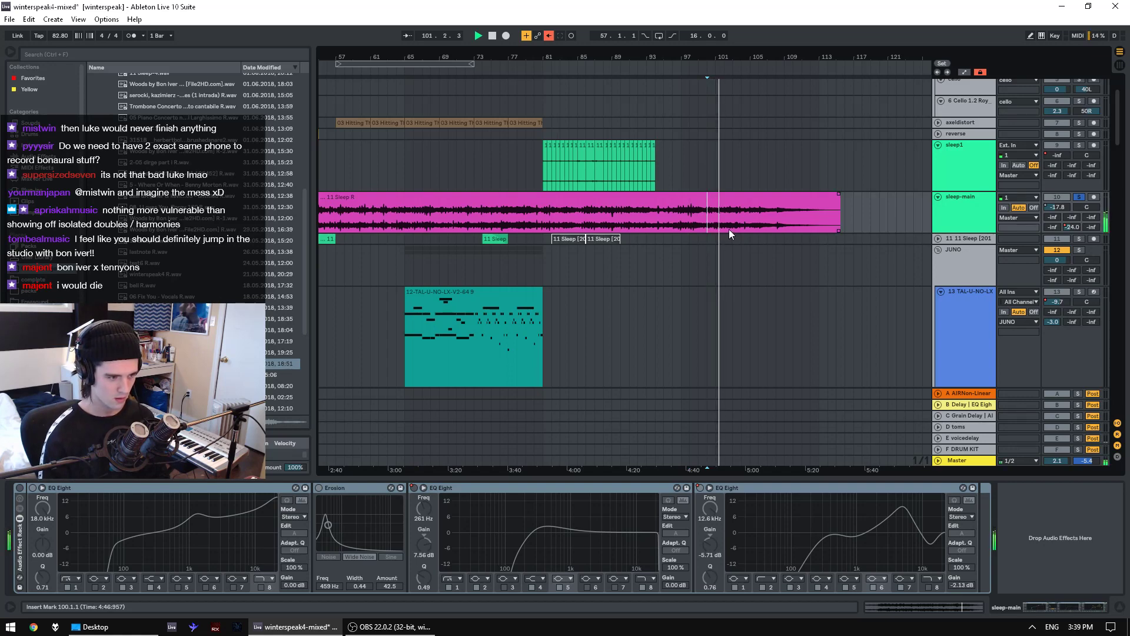
- Split the 11 Sleep R clip at bars 100 and 102 and delete everything outside that two-bar excerpt
key("space")
left_click(724, 227, "shift")
key("ctrl+e")
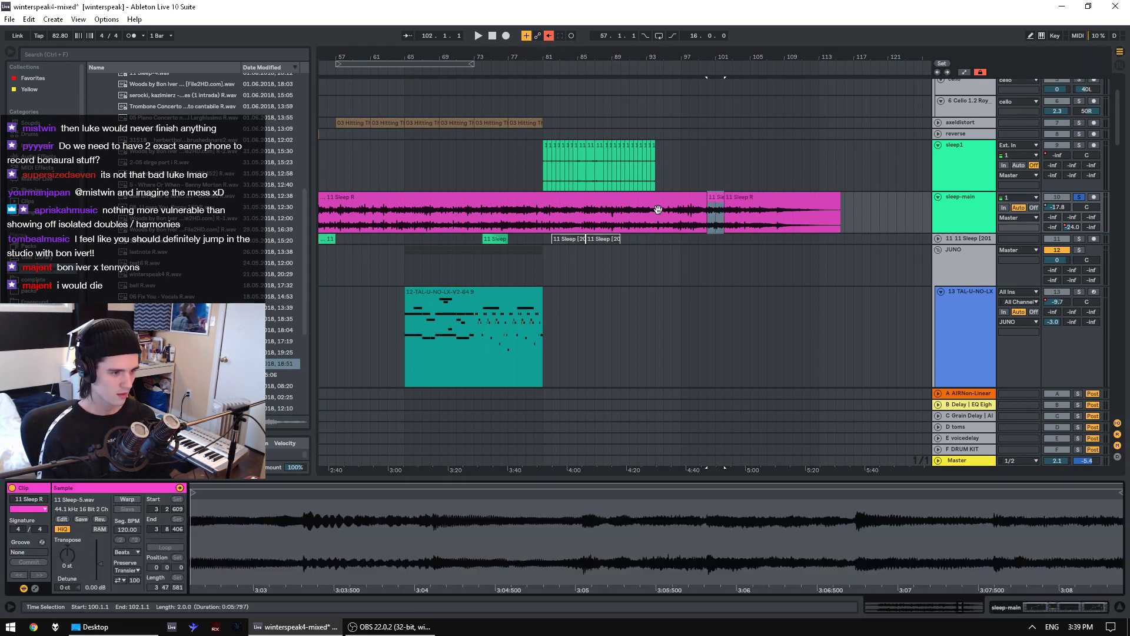
left_click(680, 200)
key("Delete")
left_click(739, 199)
key("Delete")
key("Delete")
left_click(716, 201)
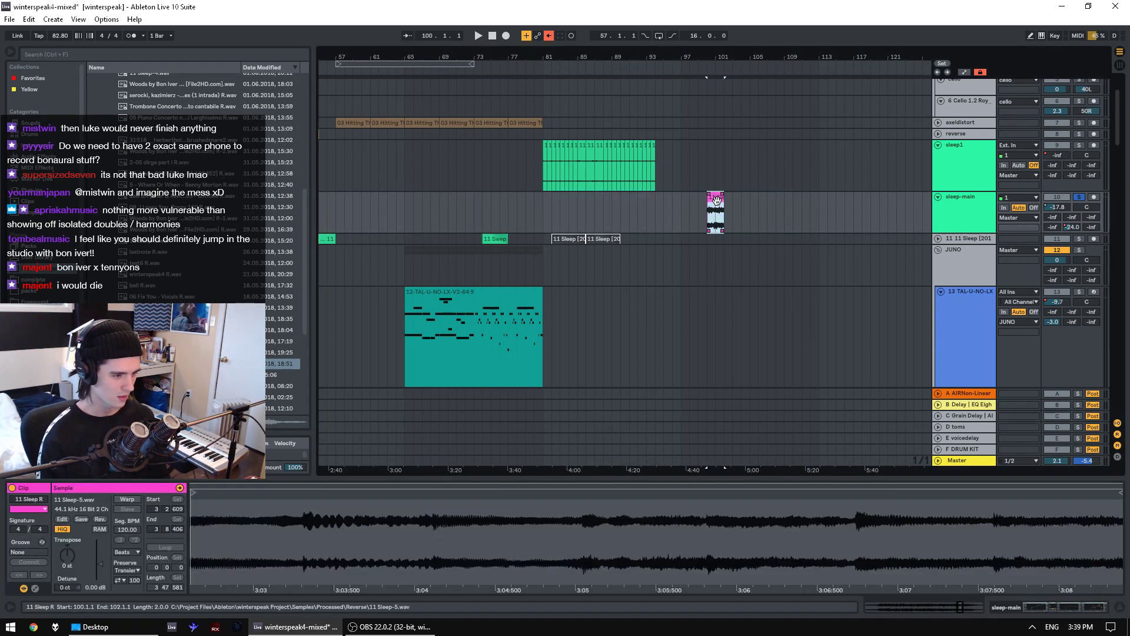
- Reverse the two-bar excerpt, lengthen it to end at bar 104, and play it from bar 101
key("space")
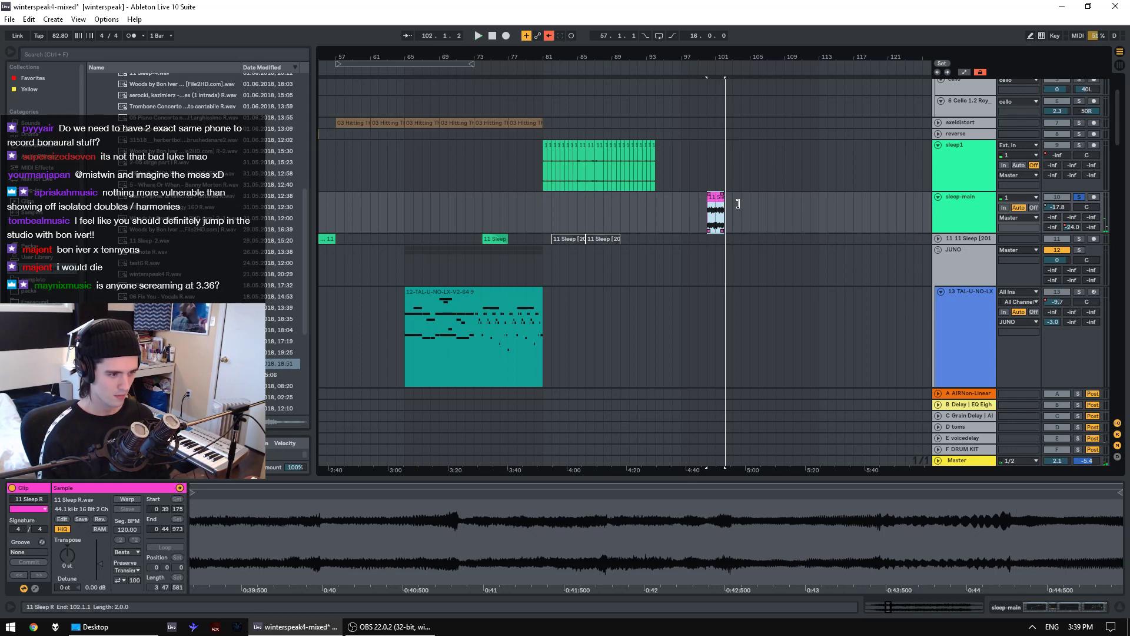
key("space")
left_click(722, 235)
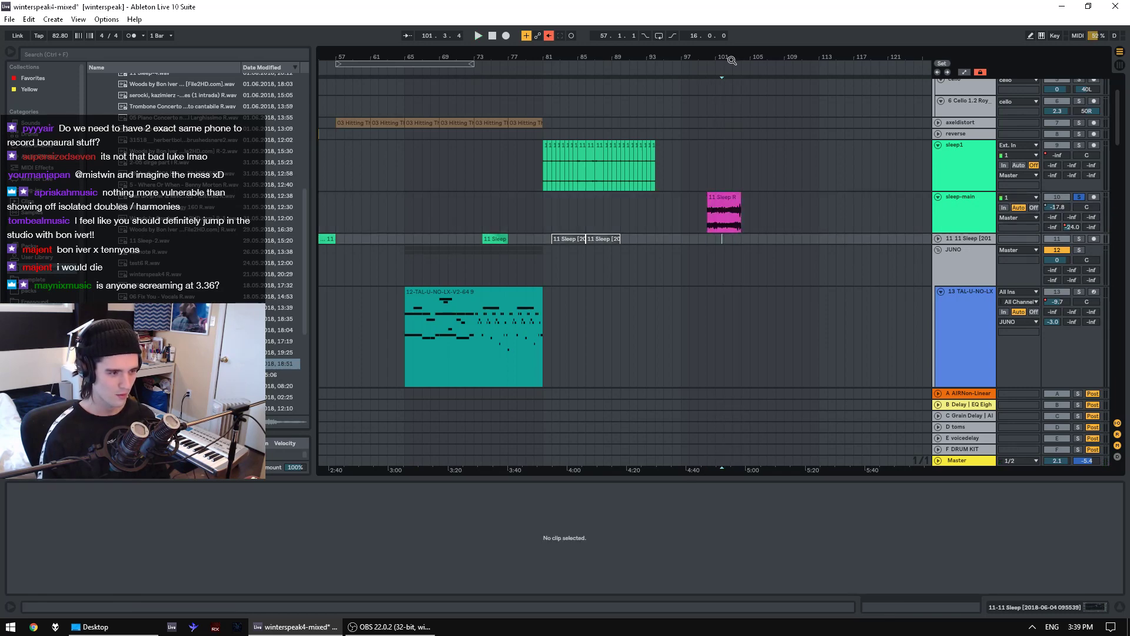
left_click_drag(730, 61, 730, 112)
key("space")
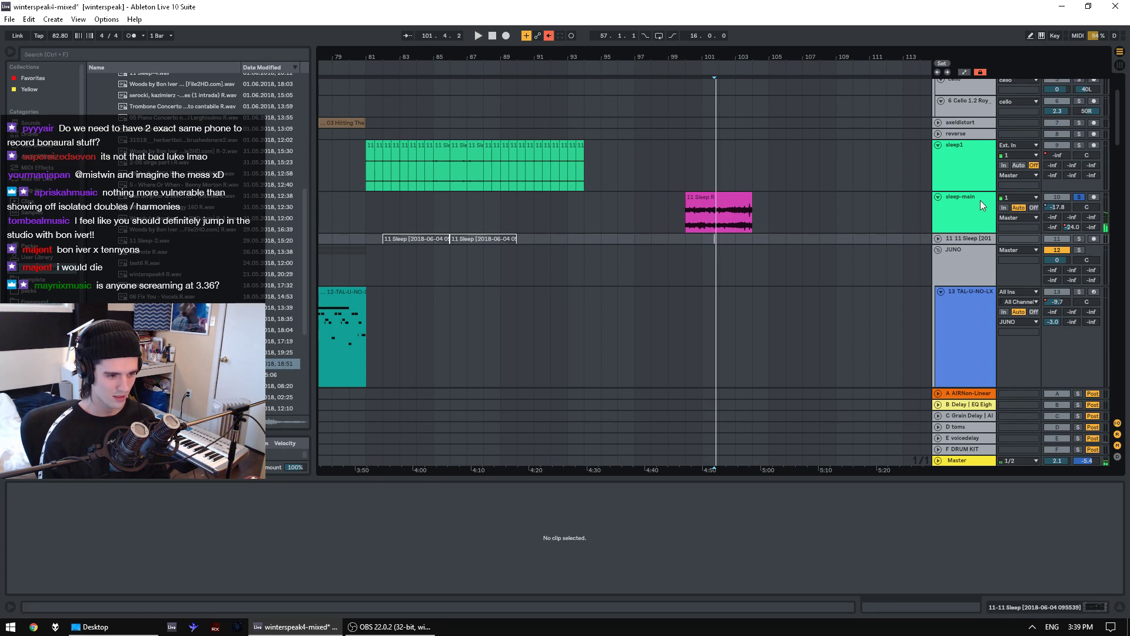
- Turn the sleep-main effect rack back on, solo the voicedelay return, and play the excerpt from bar 100
left_click(980, 200)
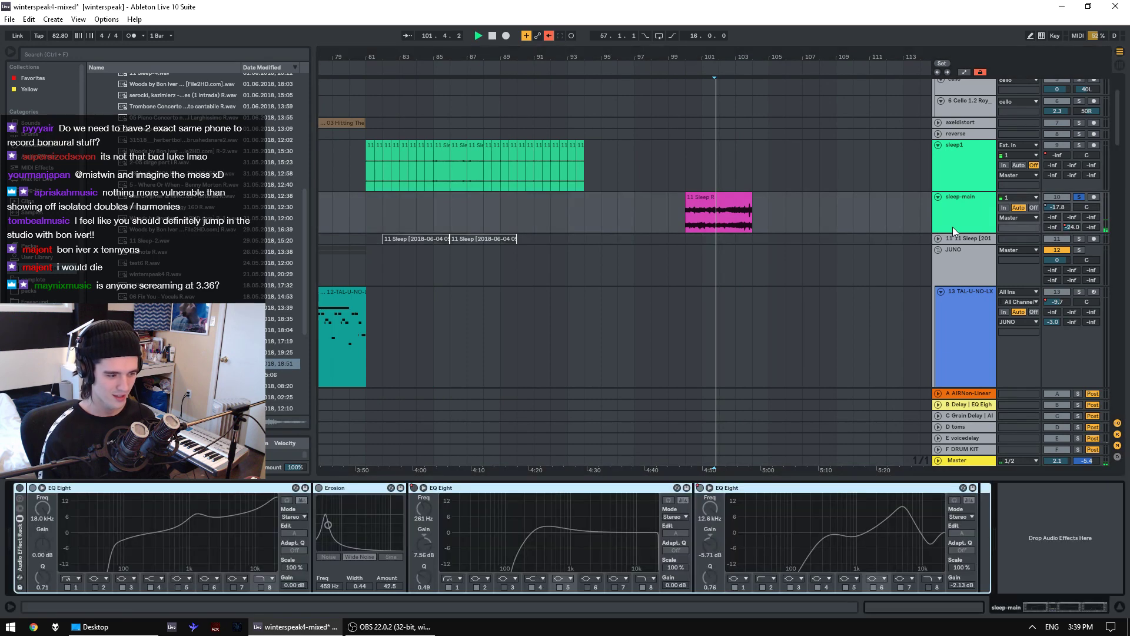
left_click(21, 488)
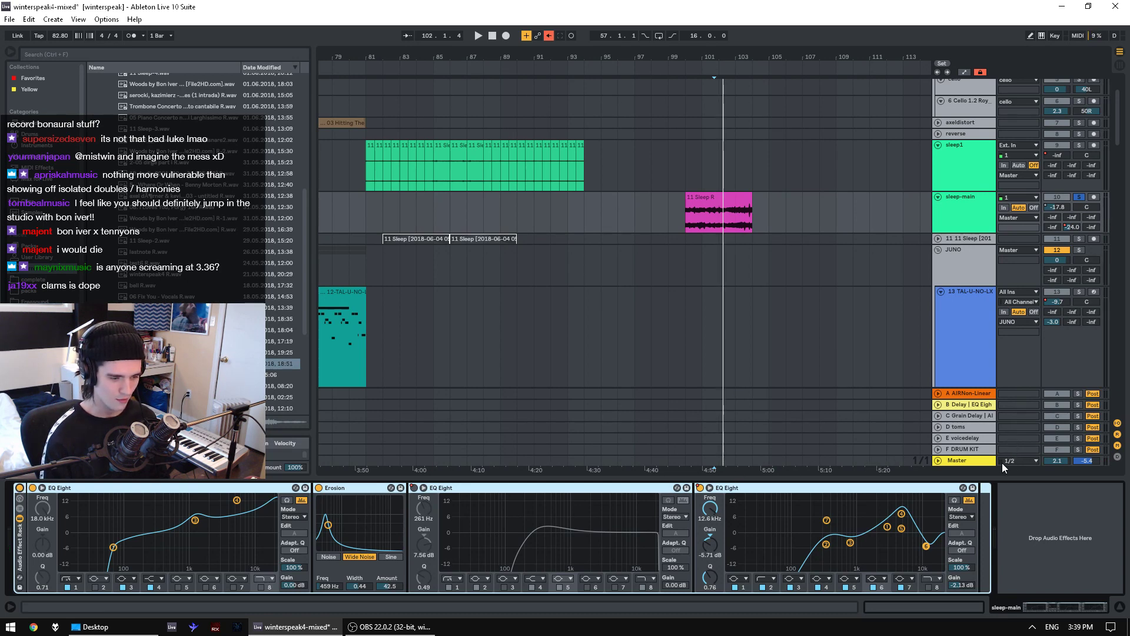
key("space")
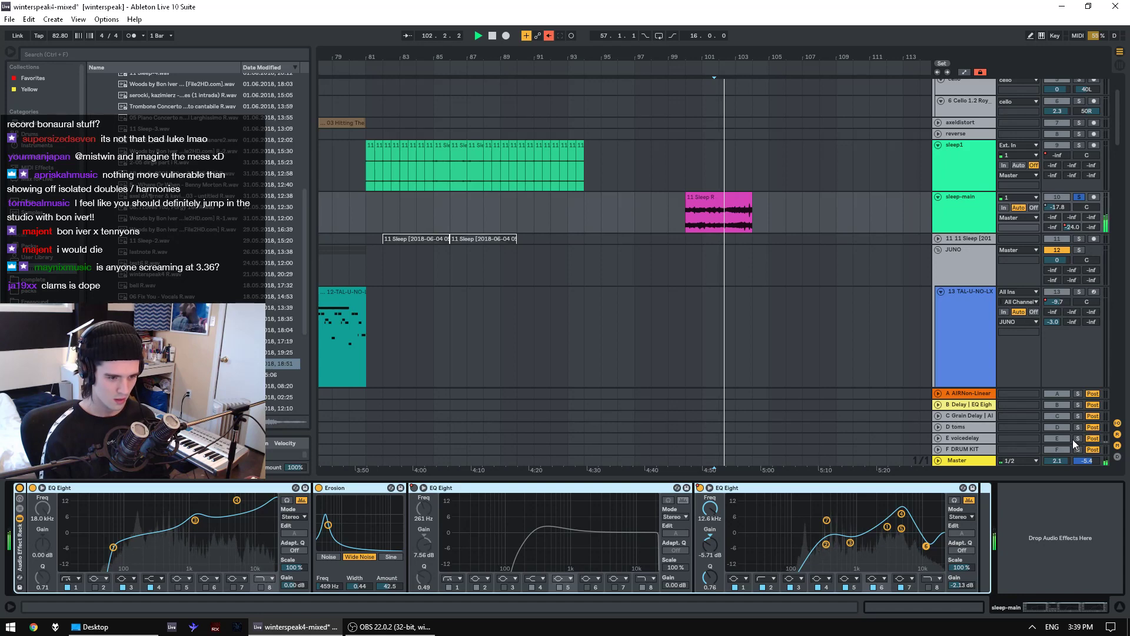
left_click(1078, 438)
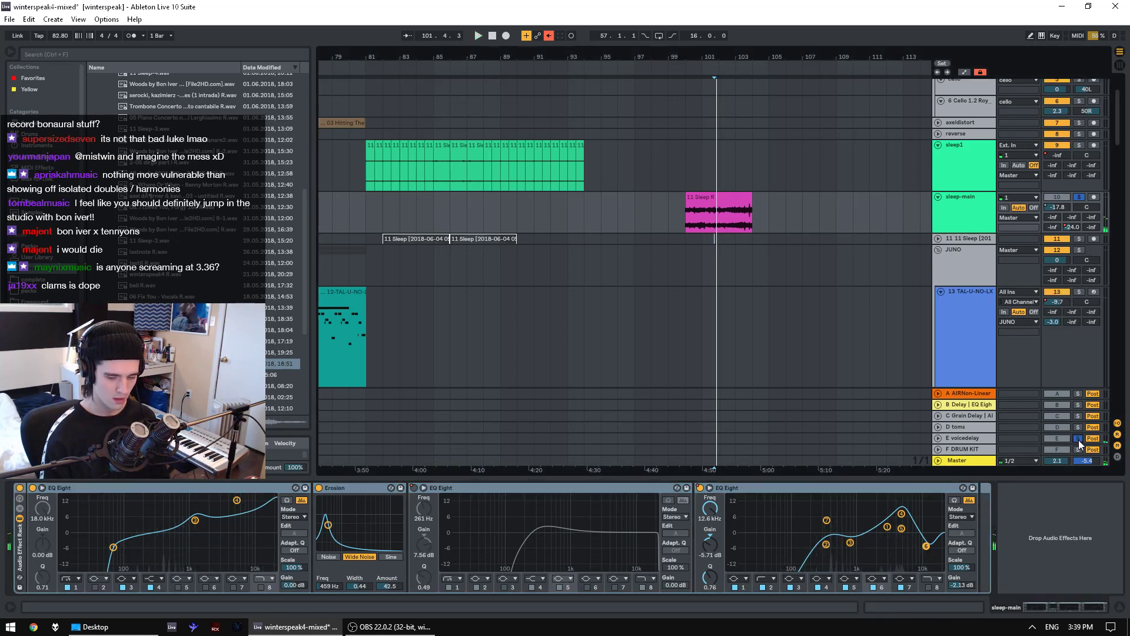
left_click(702, 201)
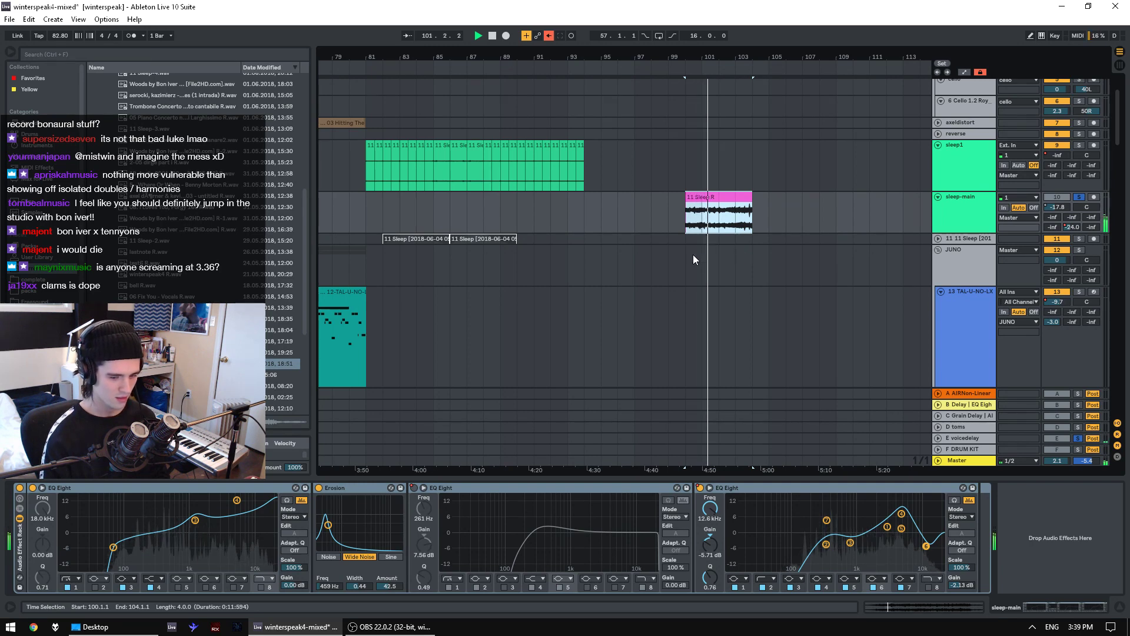
- Transpose the 11 Sleep R excerpt by -5 semitones and play it from bar 100
key("minus")
key("minus")
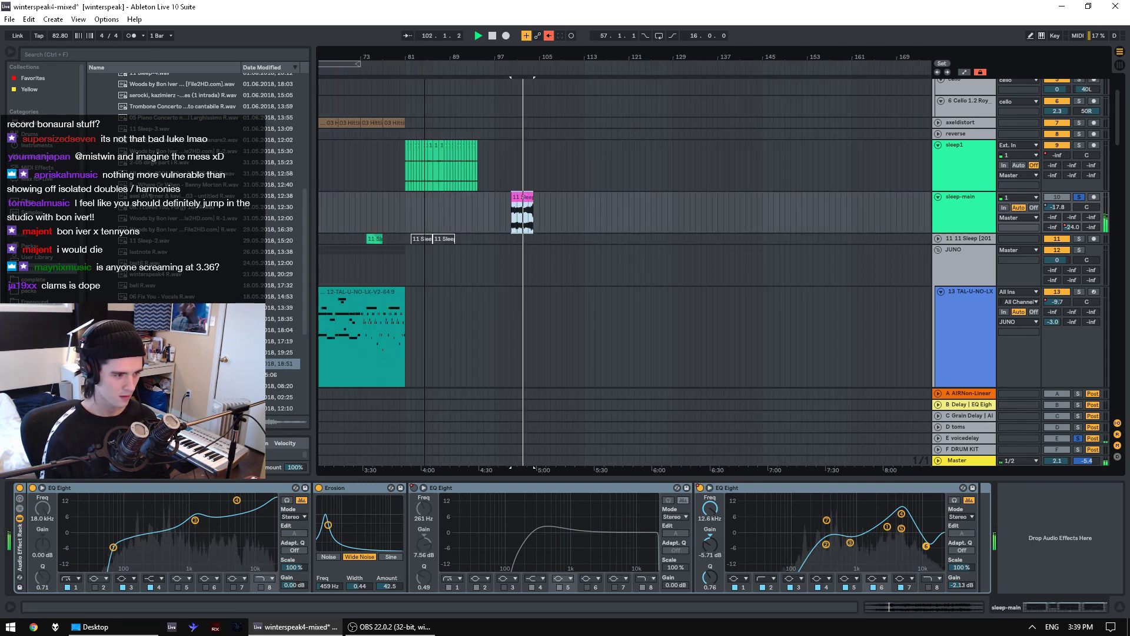
key("space")
left_click(923, 609)
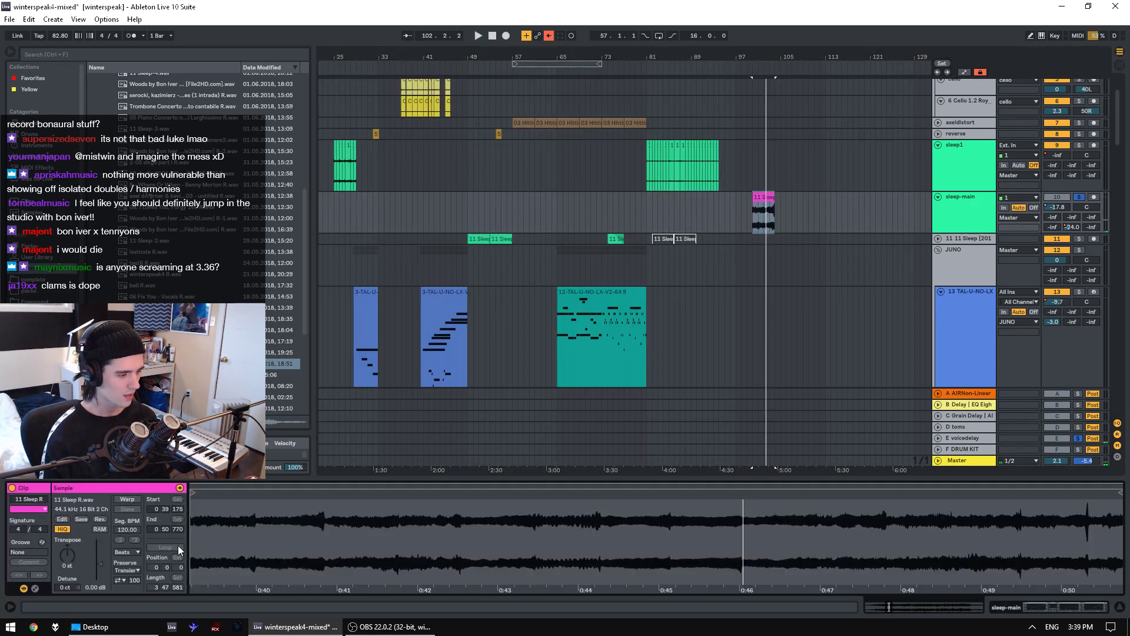
left_click_drag(70, 562, 70, 574)
key("space")
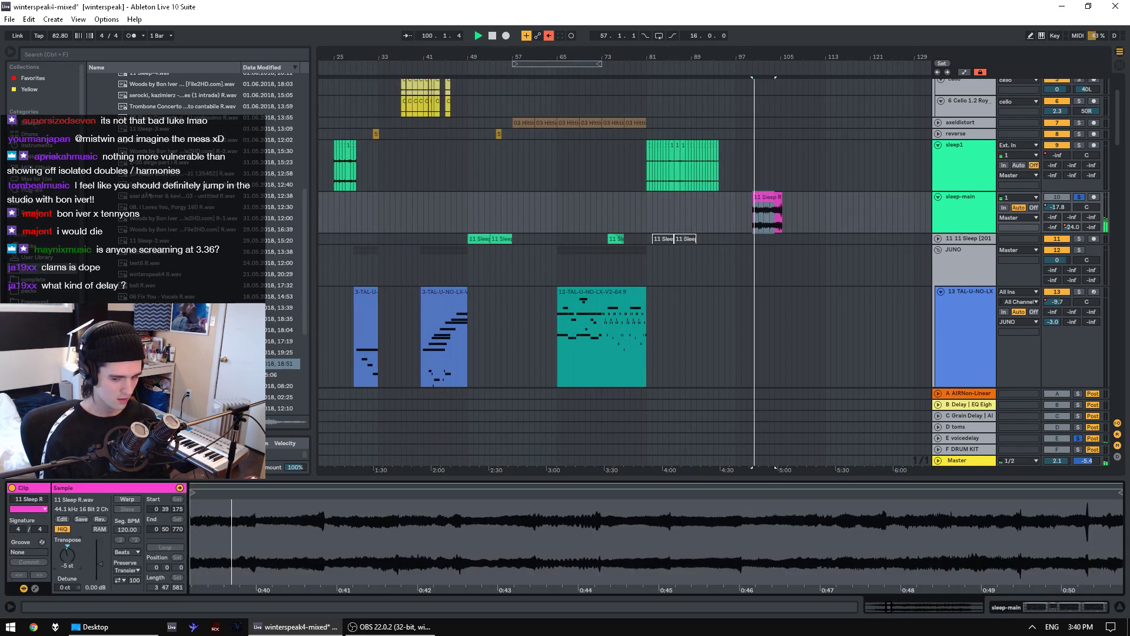
- Inspect the voicedelay return's device chain and open the AIRDynamicDelay plug-in to examine its delay, feedback and EQ settings
left_click(976, 438)
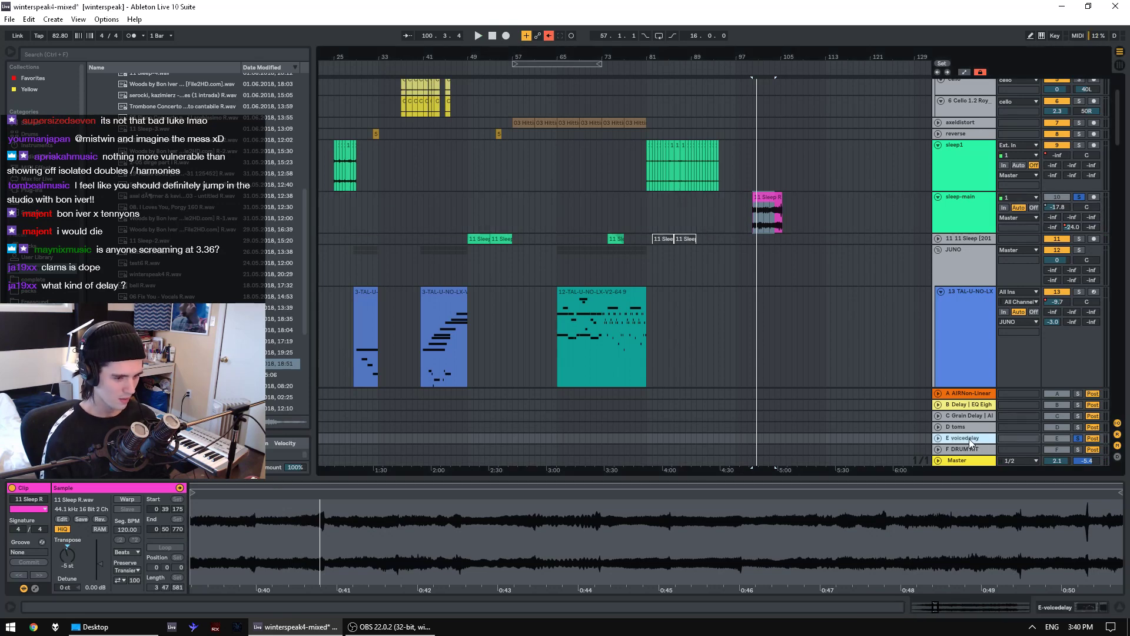
double_click(969, 439)
left_click(969, 429)
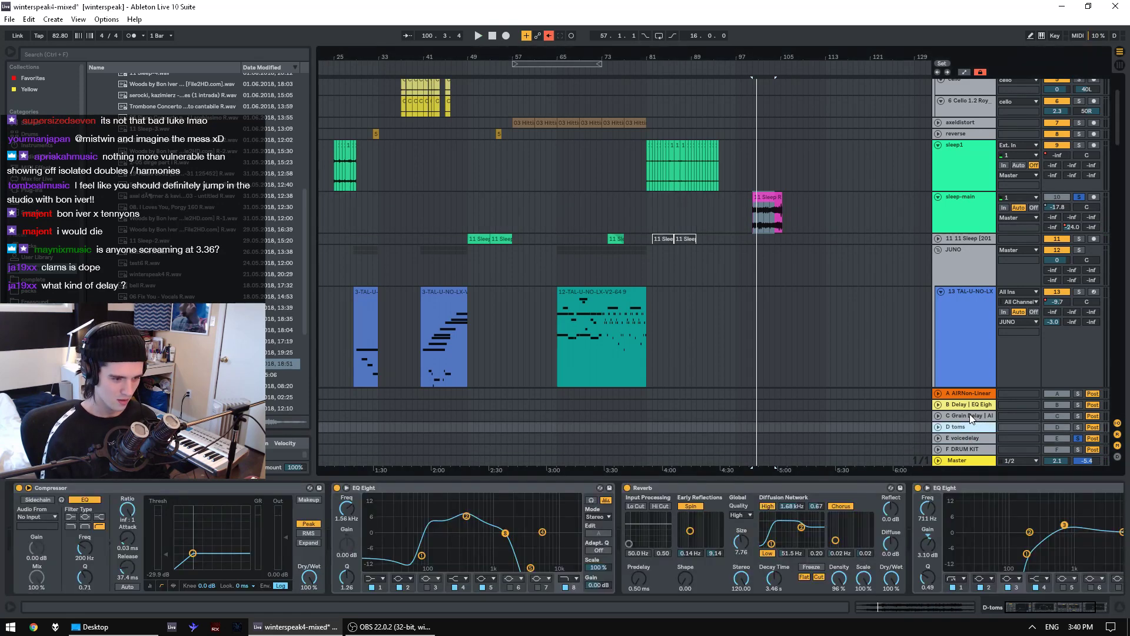
left_click(970, 414)
left_click(974, 438)
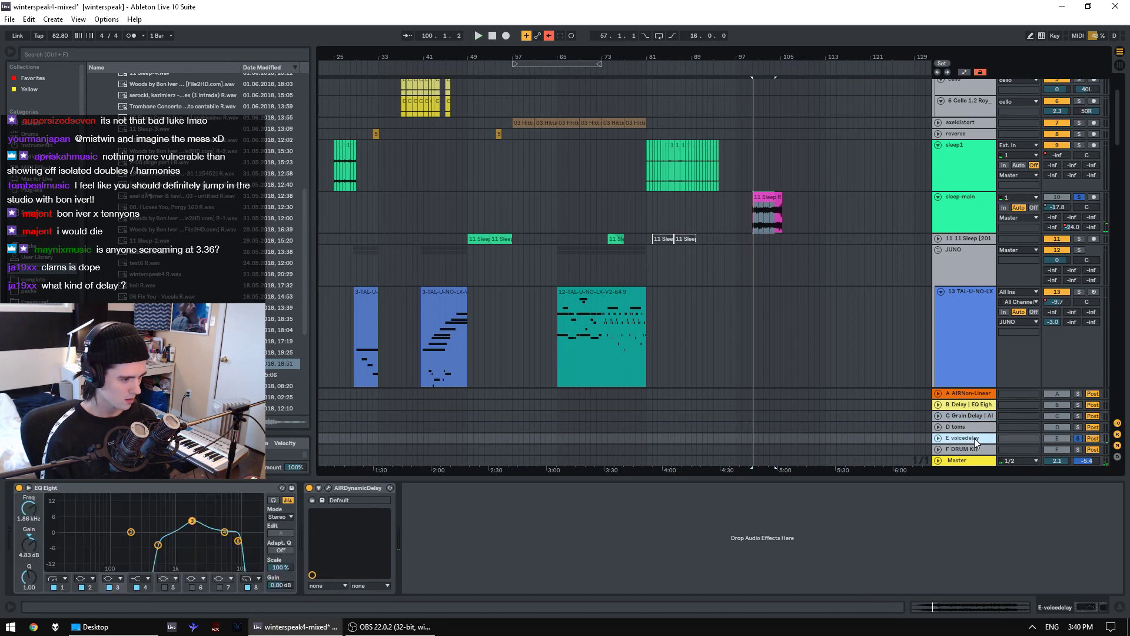
left_click(329, 489)
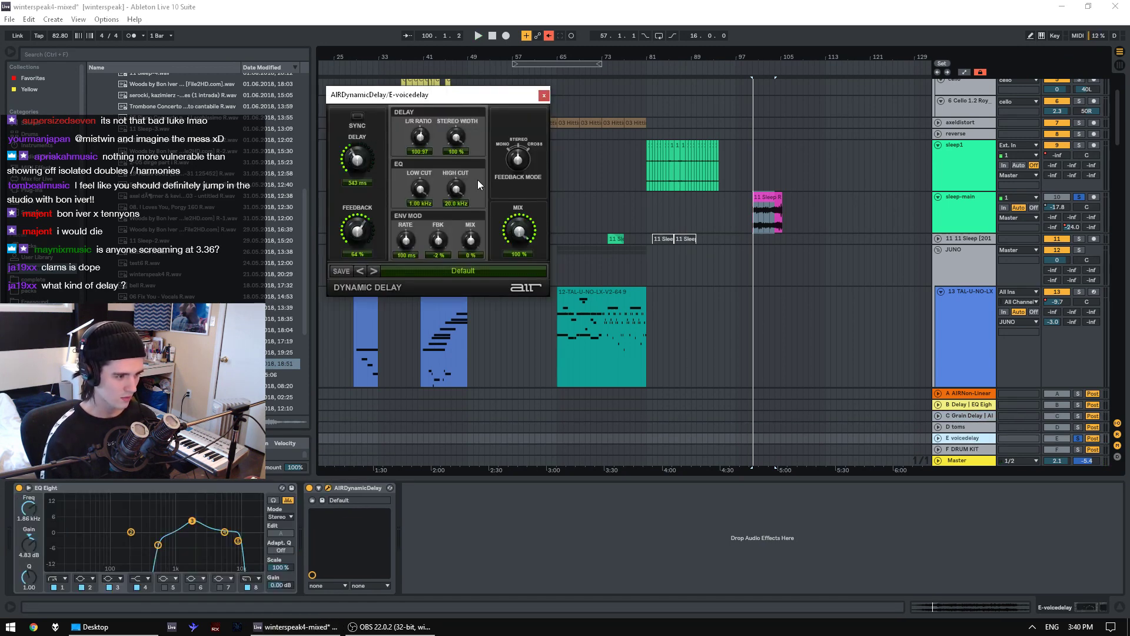
left_click(776, 201)
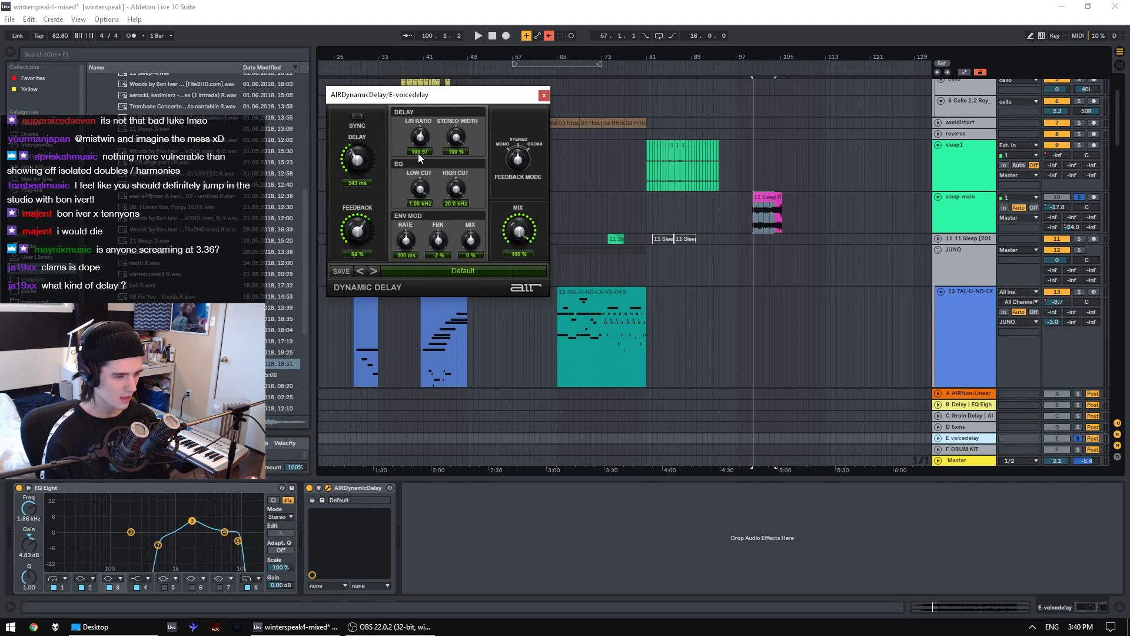
- Play past the end of the excerpt and raise sleep-main's send to the voicedelay return to -4.4 dB
left_click(775, 226)
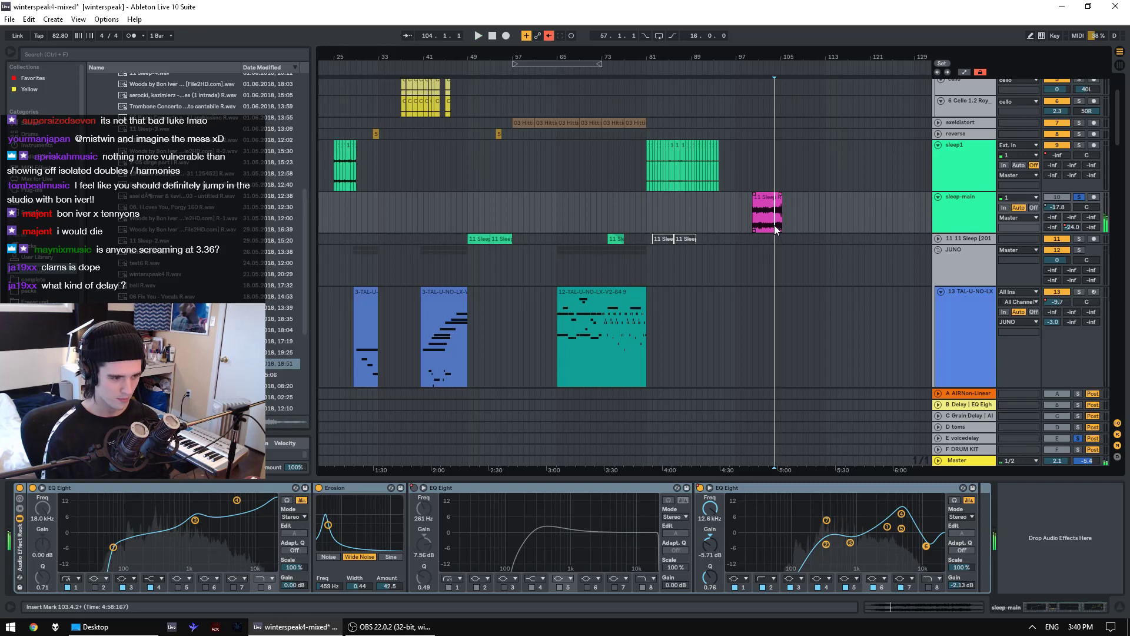
left_click(782, 222)
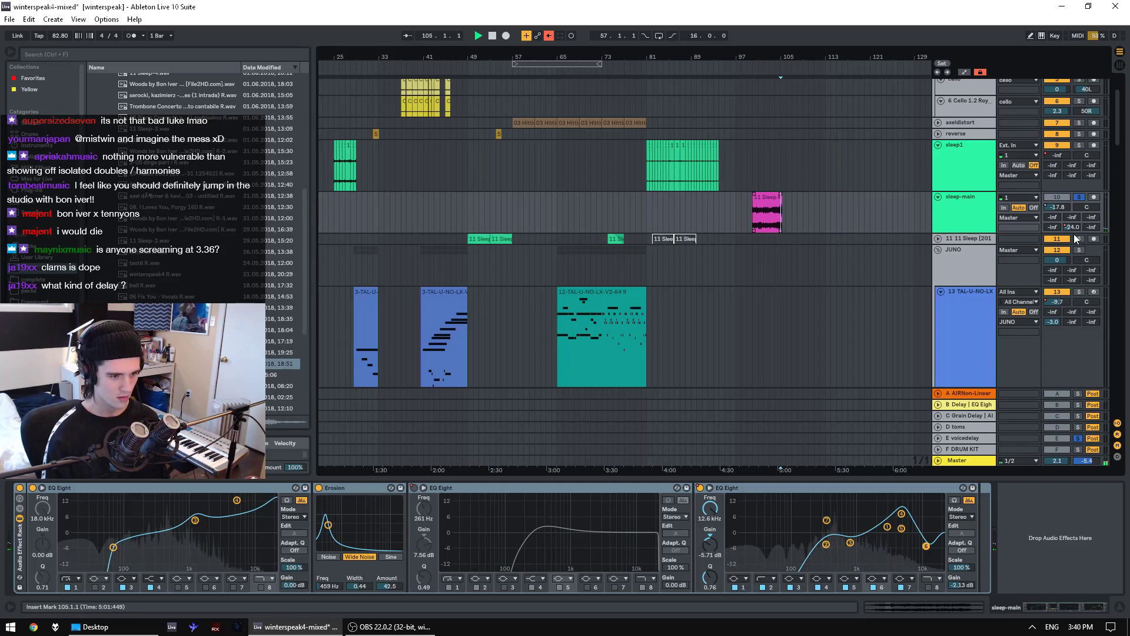
left_click_drag(1073, 225, 1073, 212)
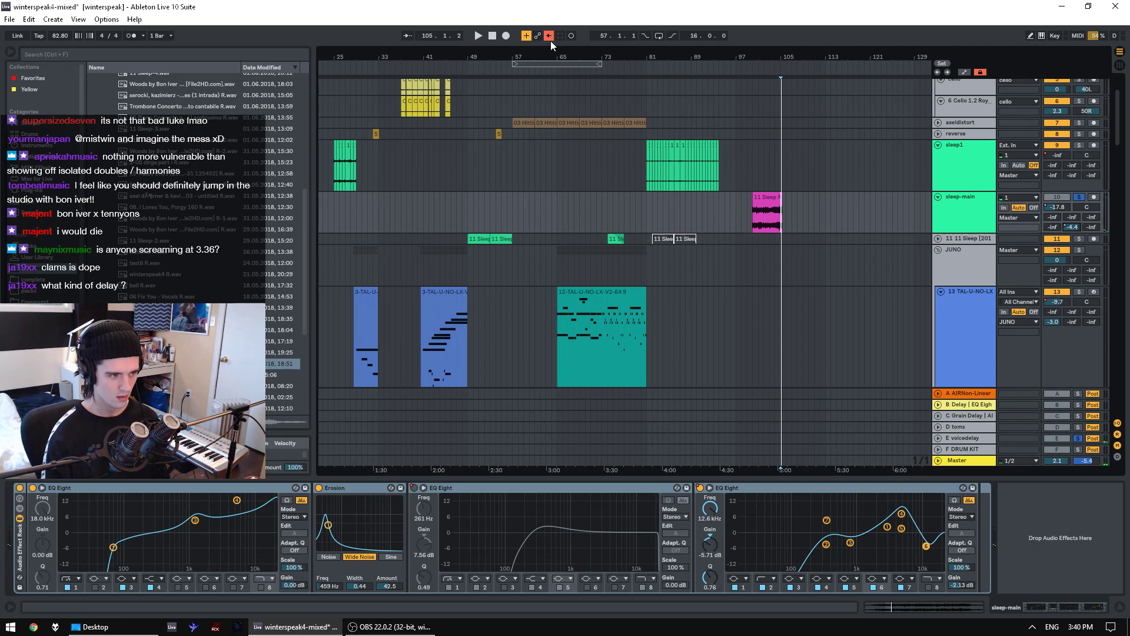
- Re-enable the overridden automation and undo the excerpt, effect rack and source-sample edits until sleep-main's original chopped clips are restored
left_click(757, 222)
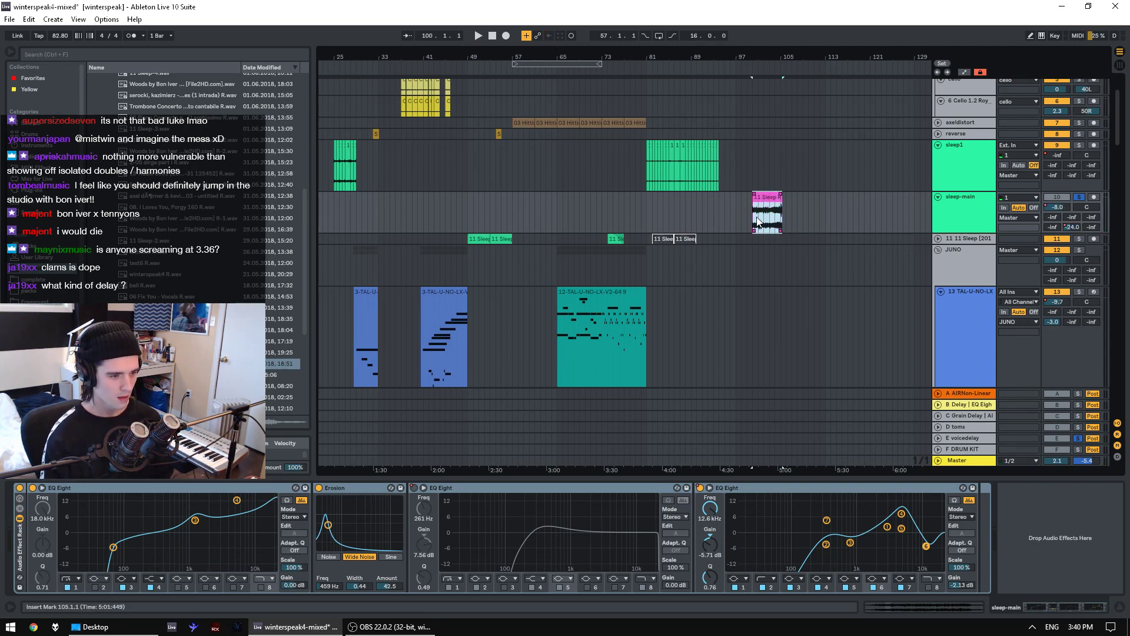
key("ctrl+z")
key("ctrl+z")
key("ctrl+z")
key("ctrl+z")
key("ctrl+z")
key("ctrl+z")
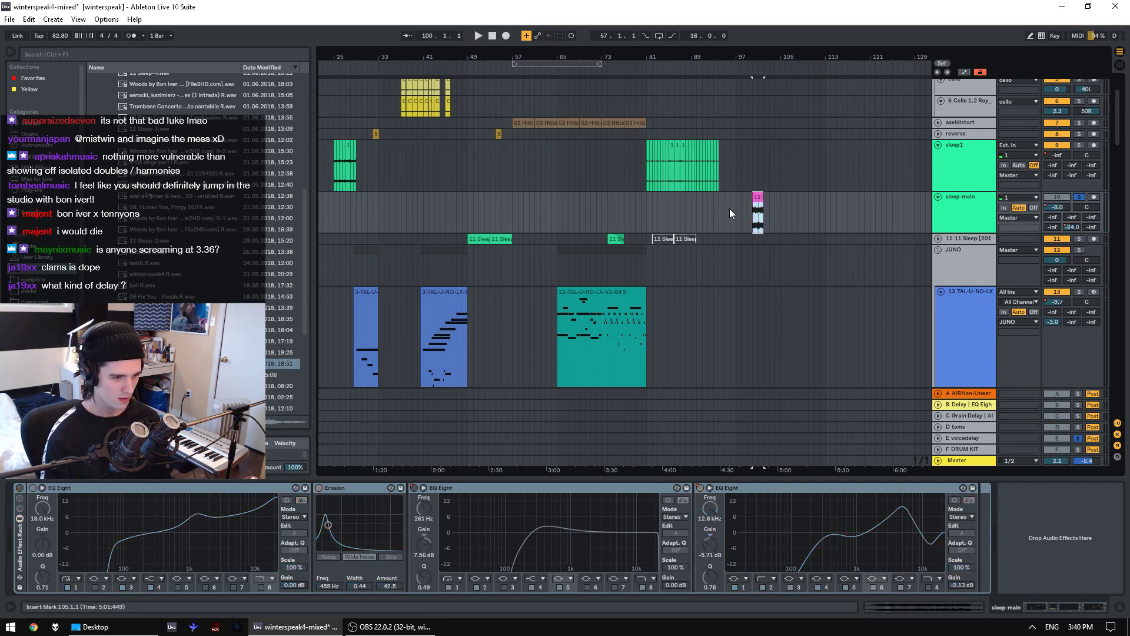
key("ctrl+z")
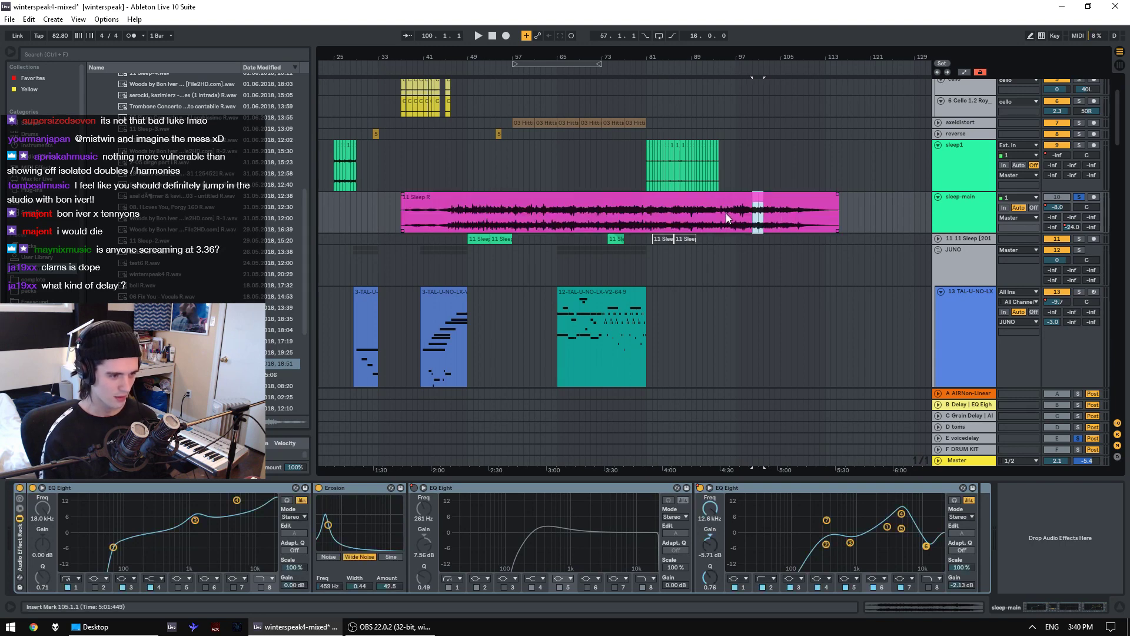
left_click(691, 203)
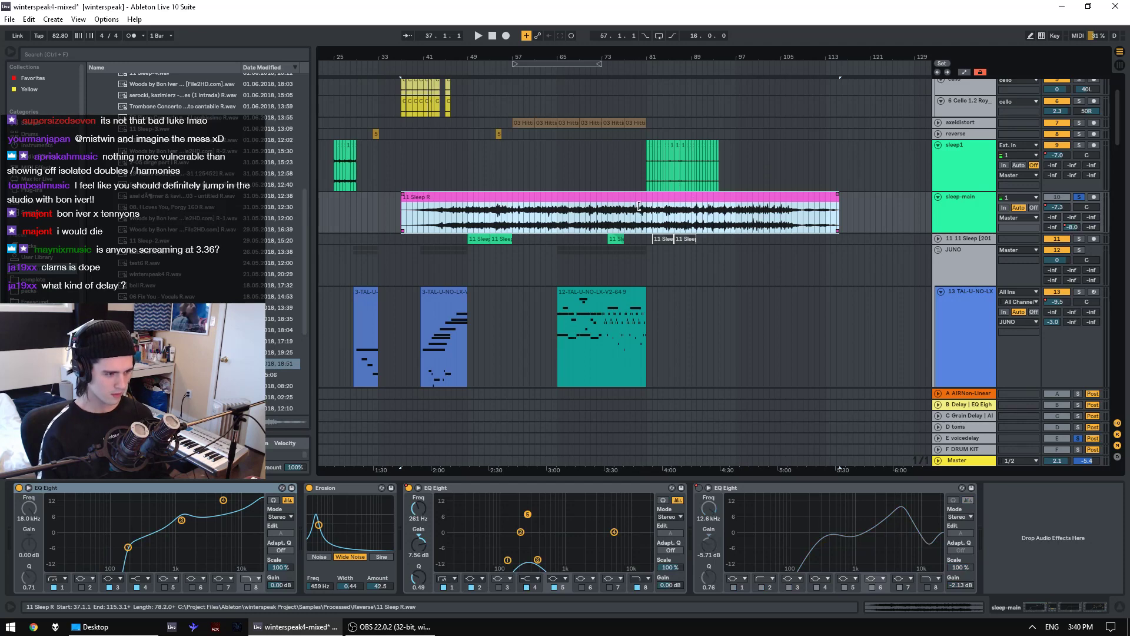
key("ctrl+z")
- Play the restored sleep-main chops with the voicedelay return from bar 49, then from bar 57
key("space")
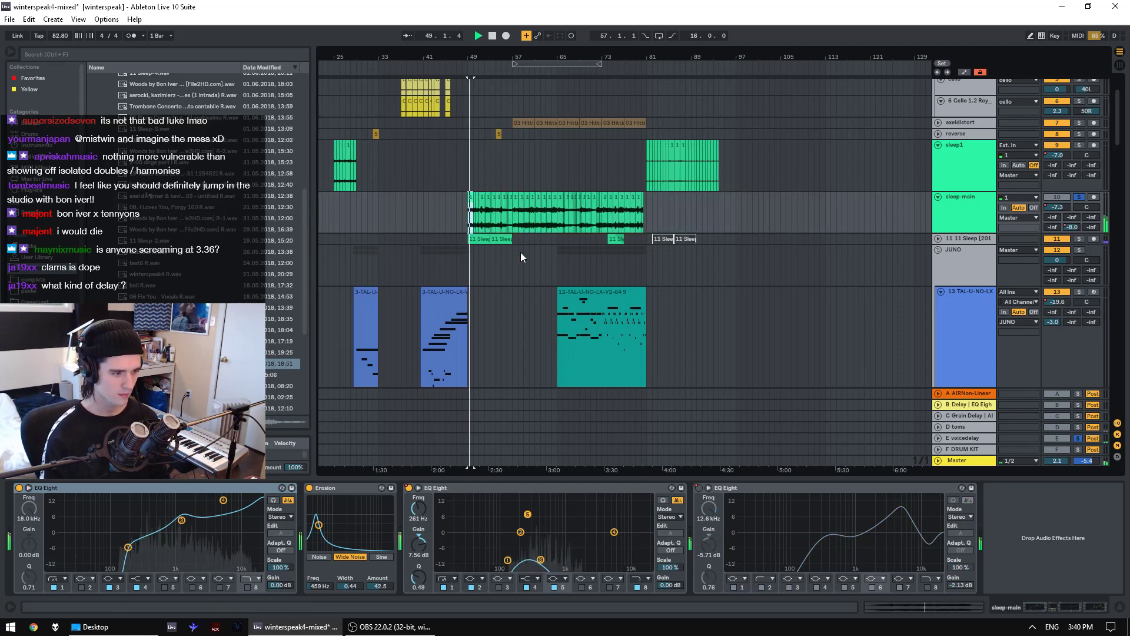
left_click(512, 258)
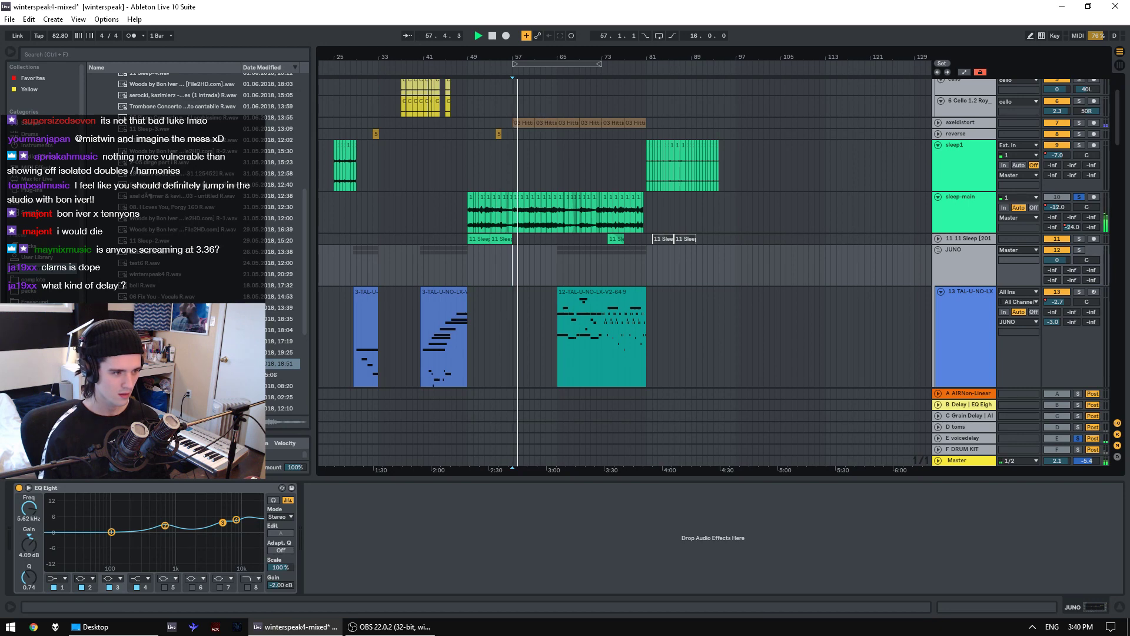
left_click_drag(544, 57, 544, 88)
key("space")
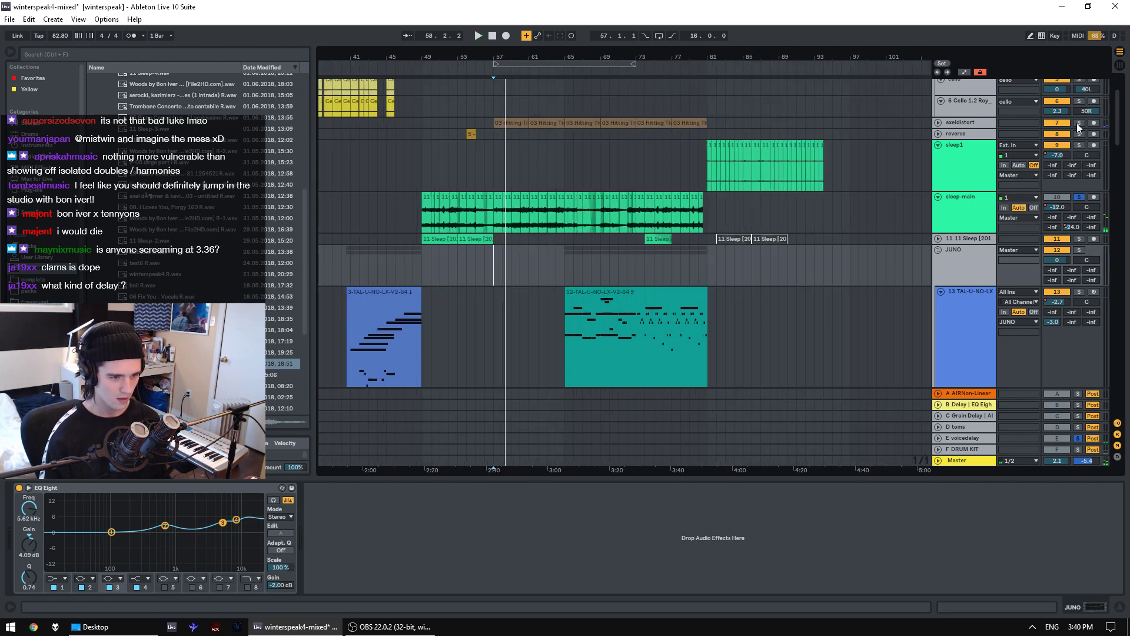
- Solo and unfold axeldistort, open its 03 Hitting The Pavement clip at bar 57, and play it with the voicedelay return unsoloed
left_click(1079, 122)
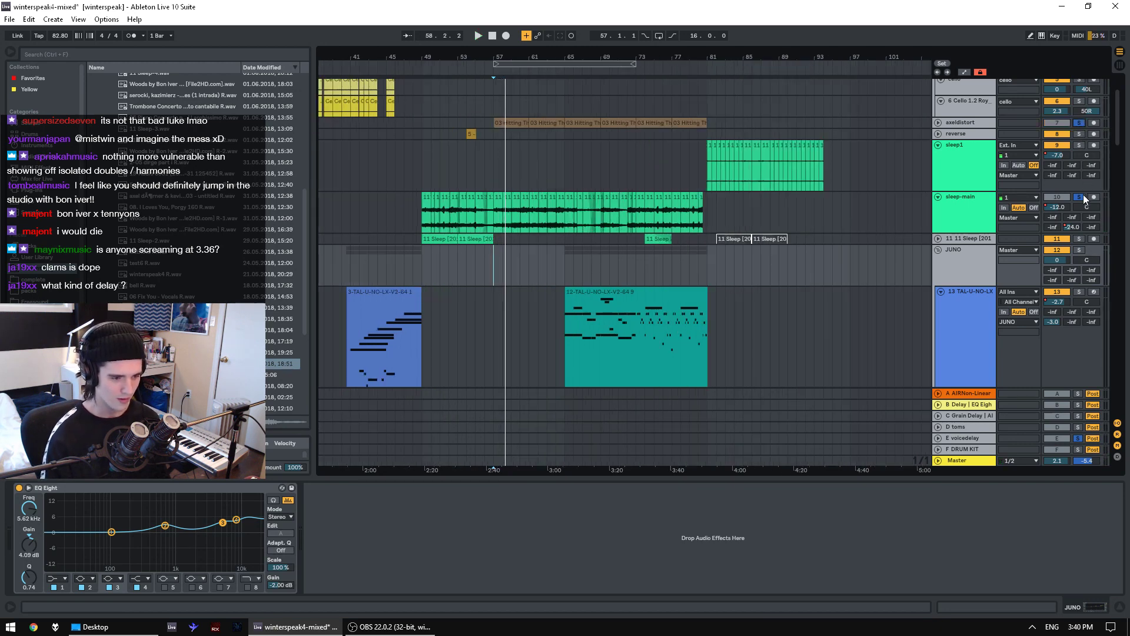
left_click(938, 122)
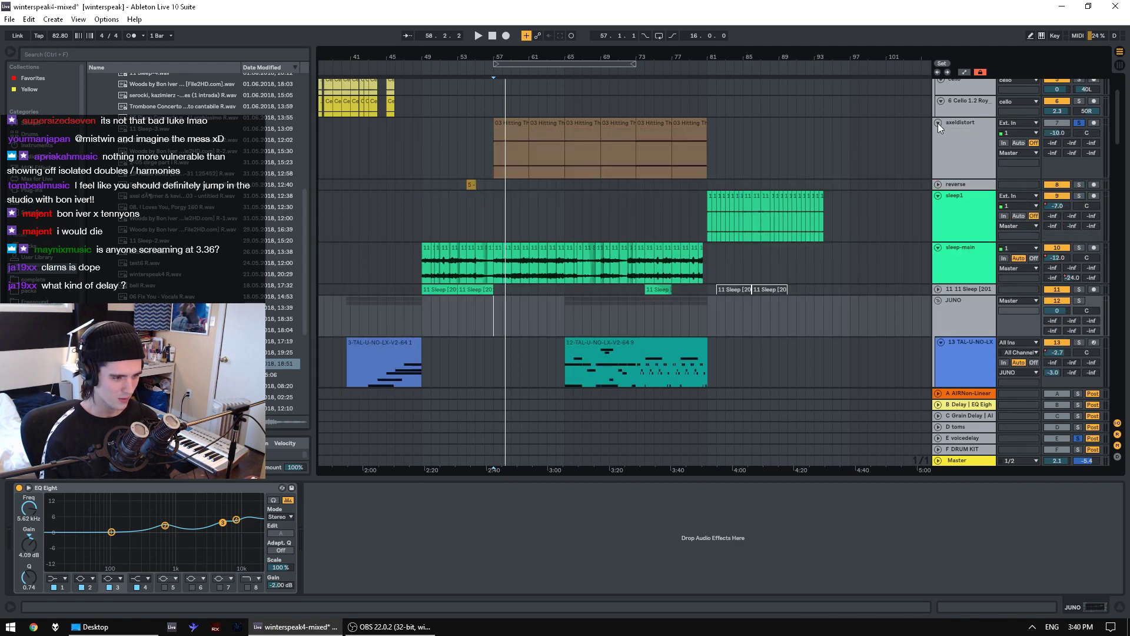
left_click(505, 133)
double_click(507, 136)
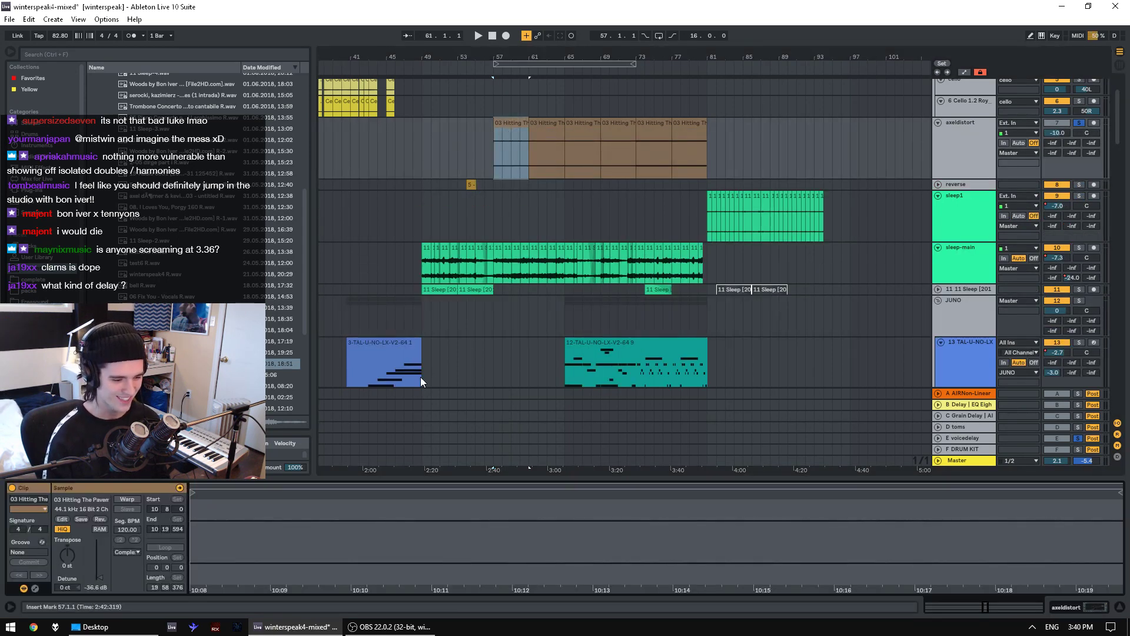
key("space")
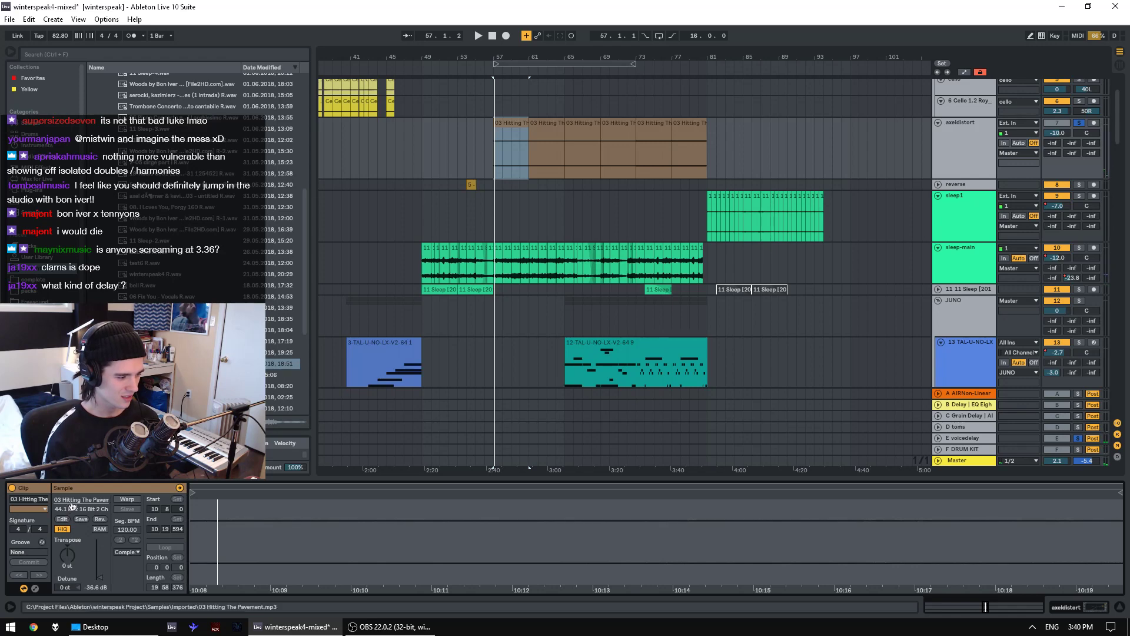
left_click_drag(294, 542, 293, 412)
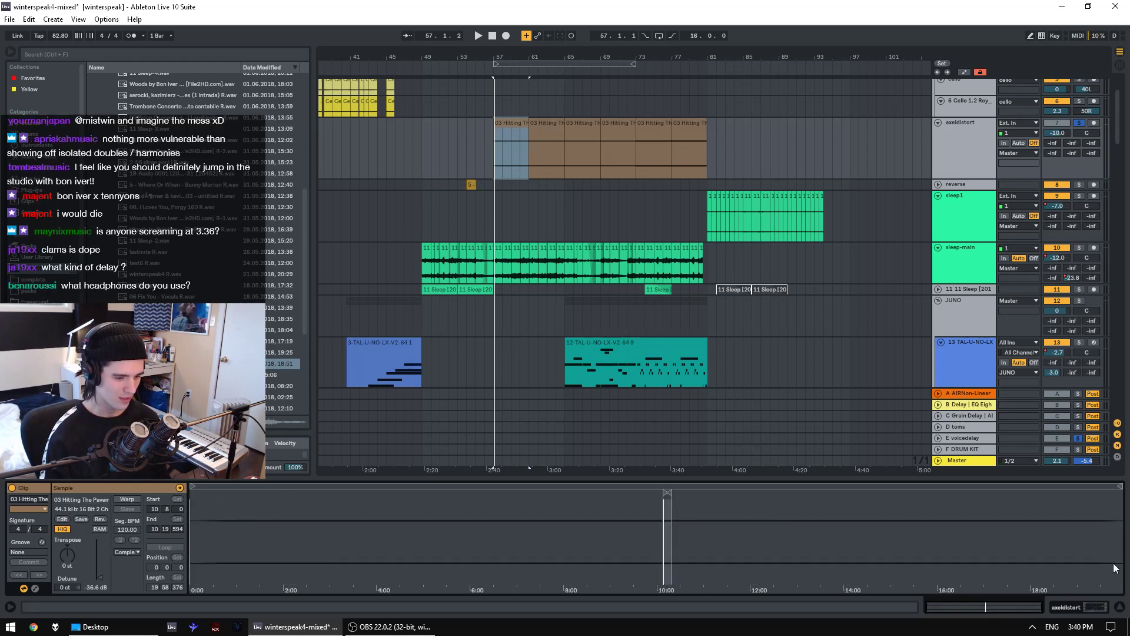
key("space")
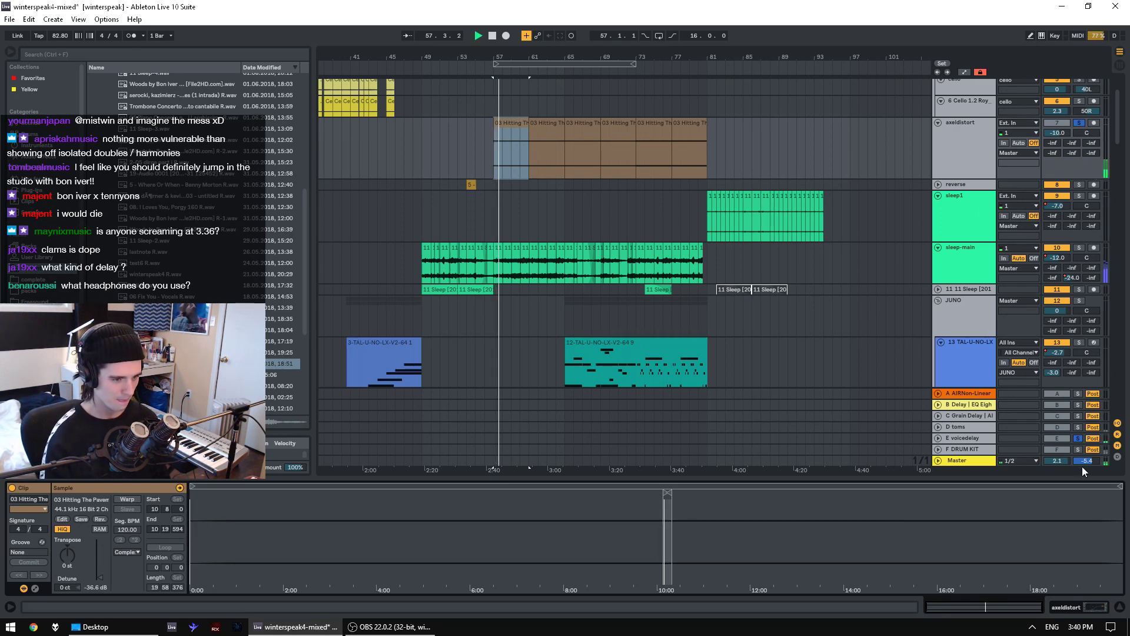
left_click(1080, 437)
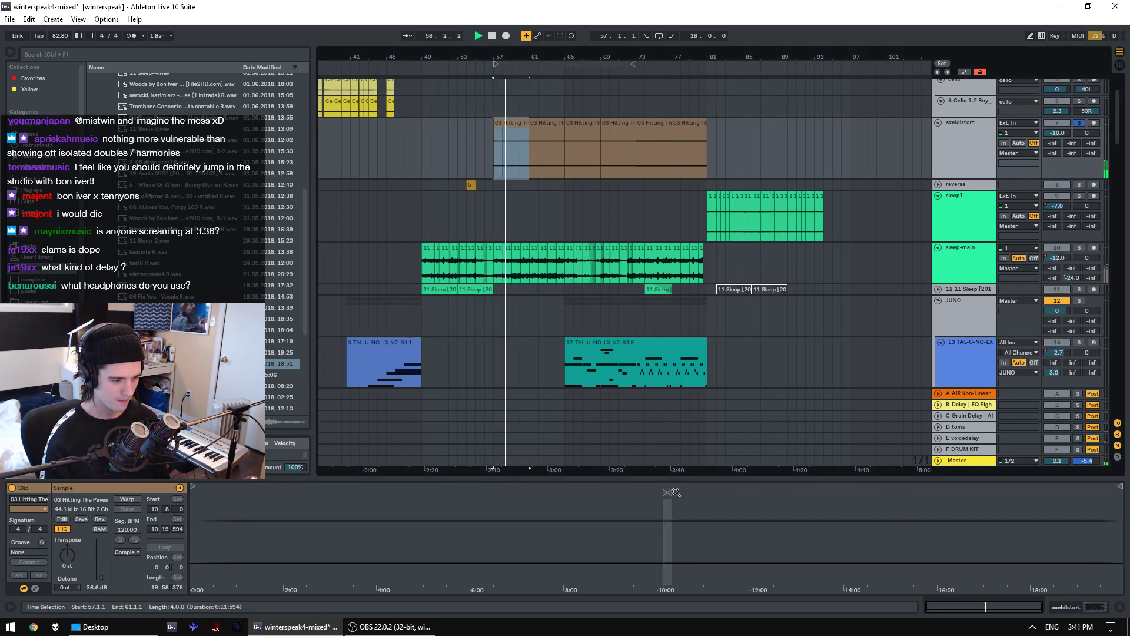
- Try moving the bar 57 clip's sample region to start at 17:45:307, play it, and undo the move
key("space")
left_click_drag(672, 492, 1078, 507)
key("space")
key("space")
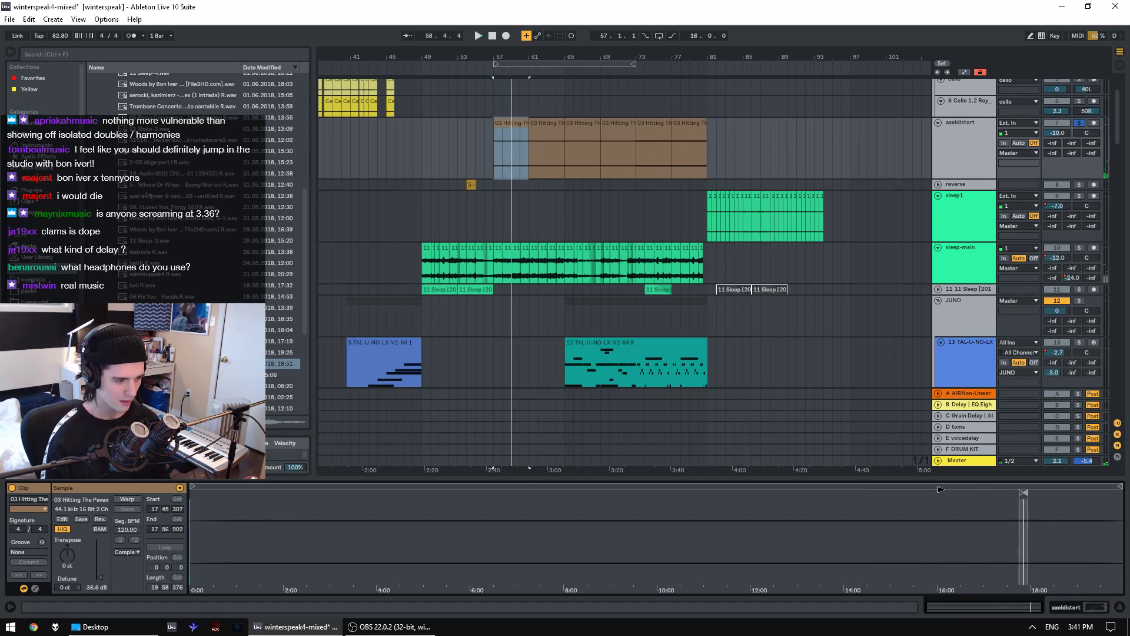
key("ctrl+z")
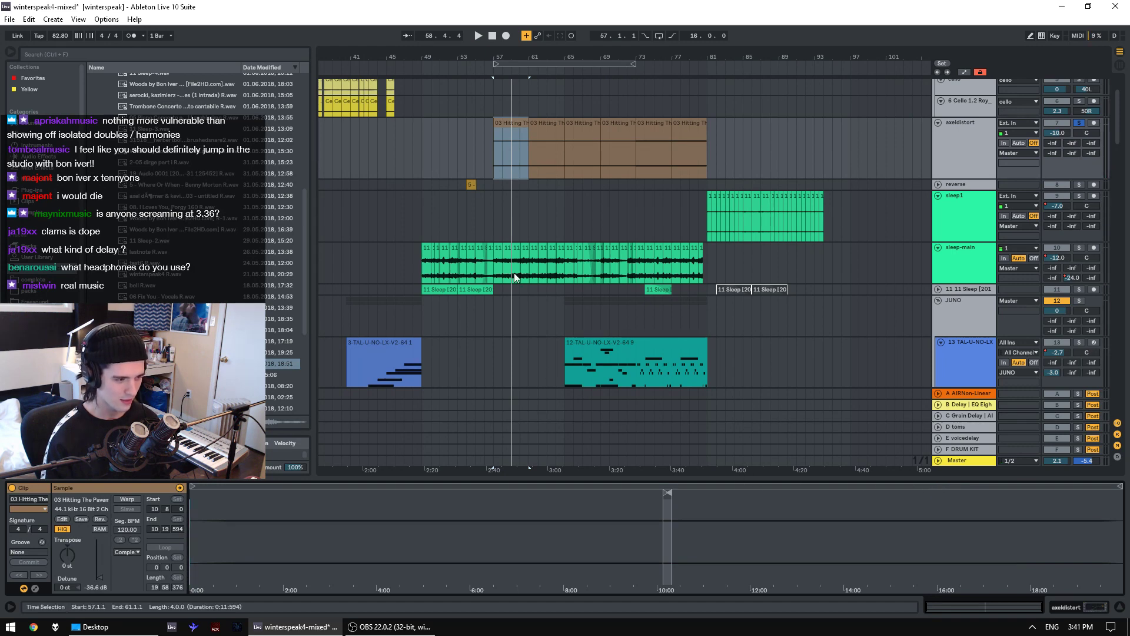
- Unsolo axeldistort, select all six of its clips, and play them in the full mix from bar 57
left_click(514, 123)
key("space")
left_click(1078, 122)
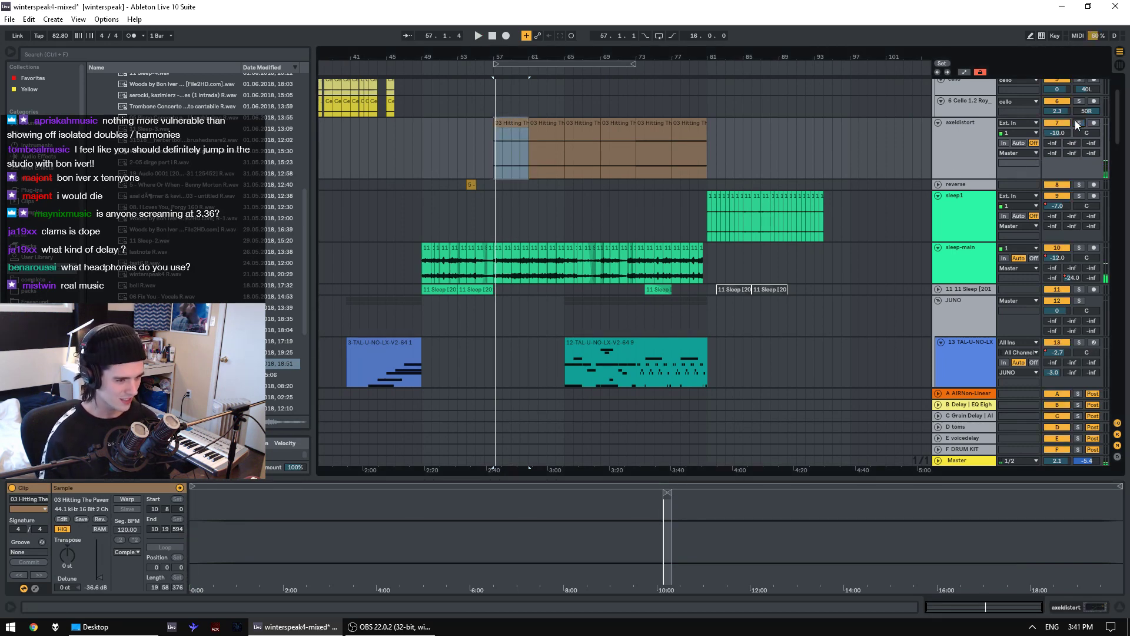
left_click(675, 141, "shift")
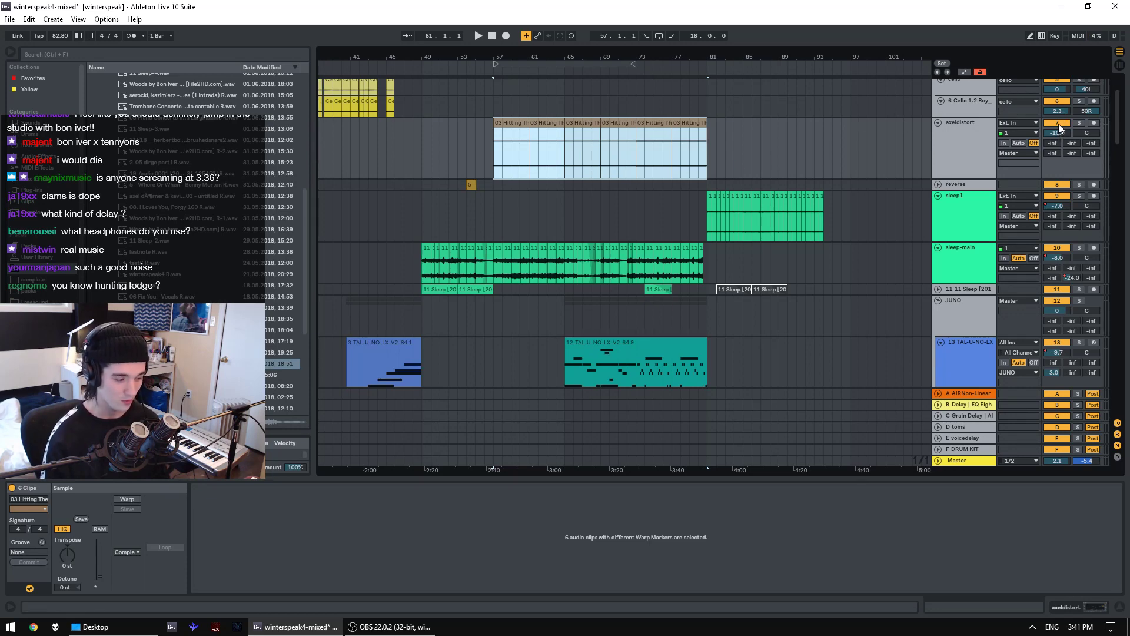
key("space")
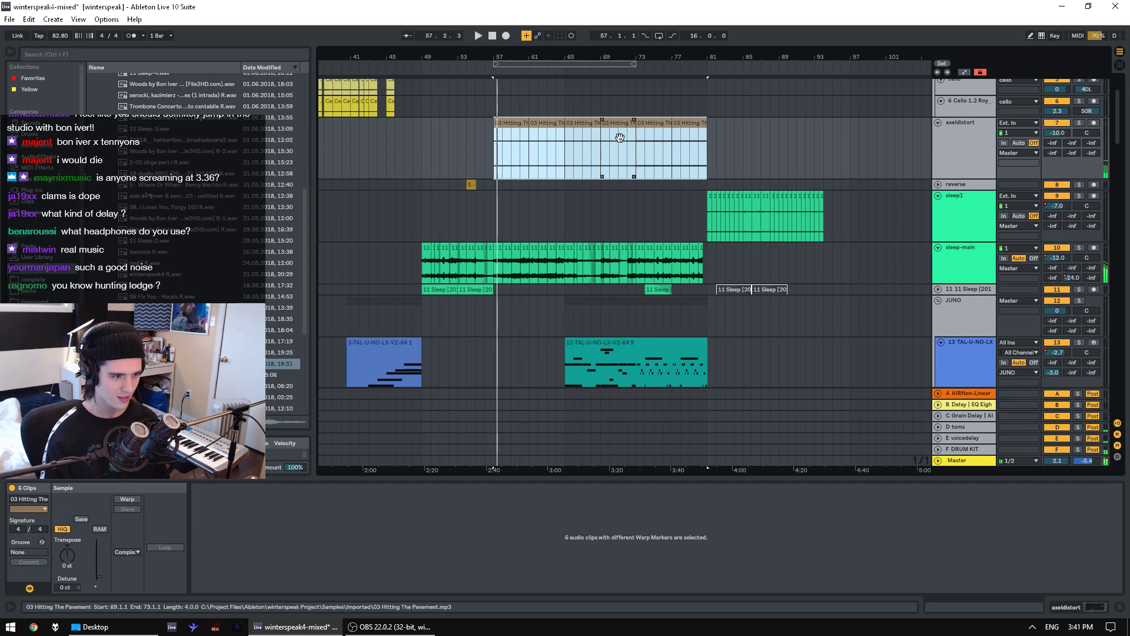
- Select the axeldistort clip at bar 73, lower the Master volume to -2.6 dB, and start playback
left_click(668, 144)
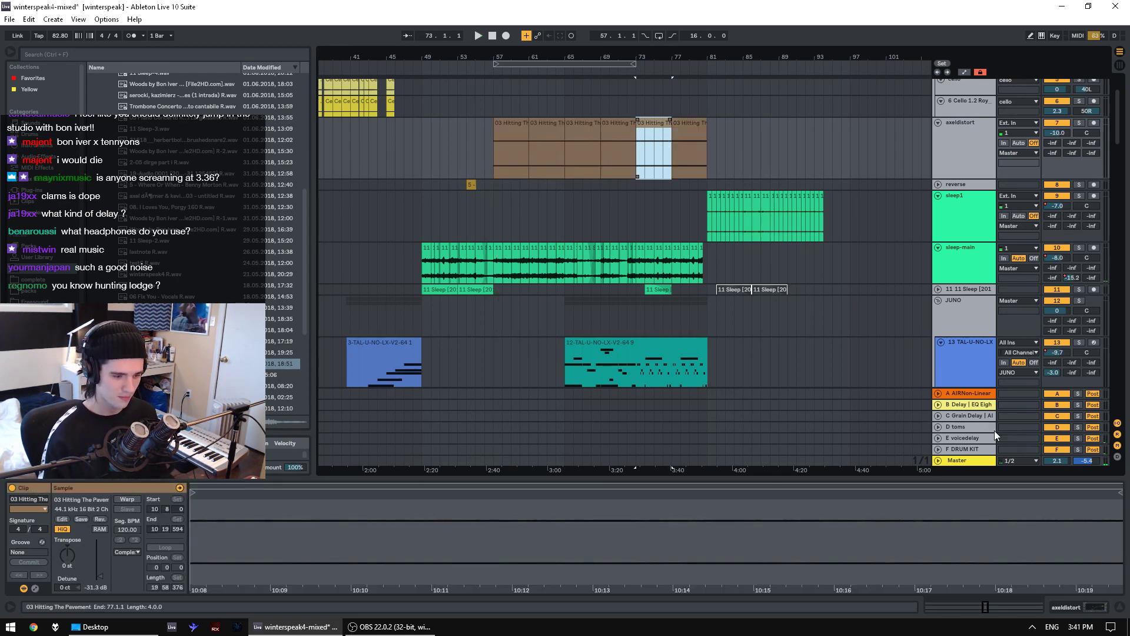
left_click(1058, 460)
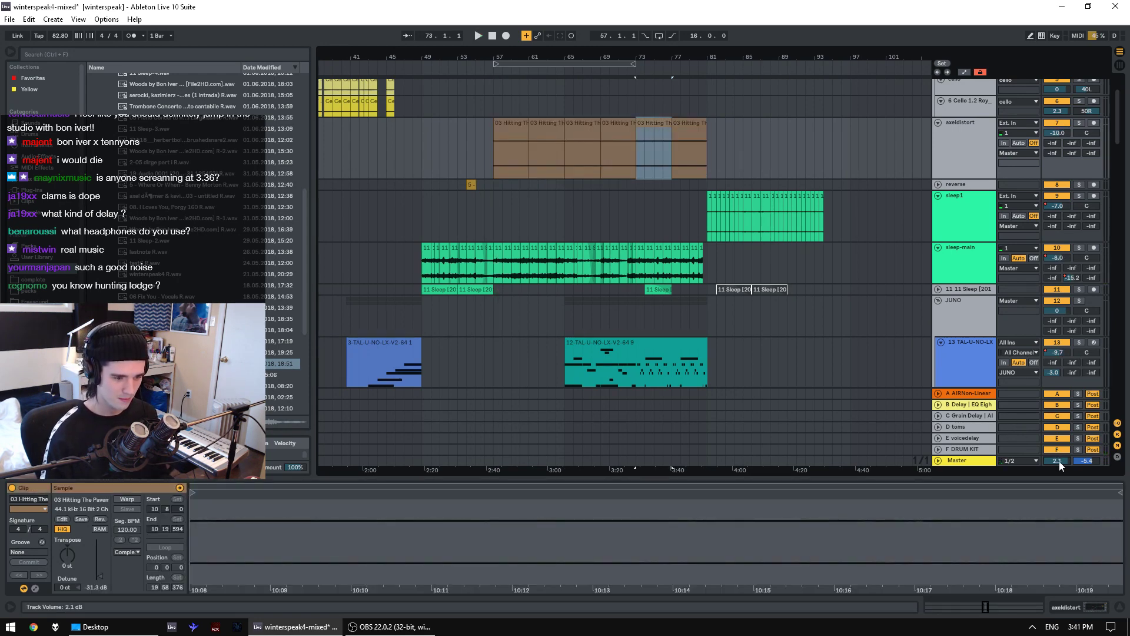
key("space")
- Compare the mix from bar 73 with axeldistort muted and unmuted
left_click(1064, 124)
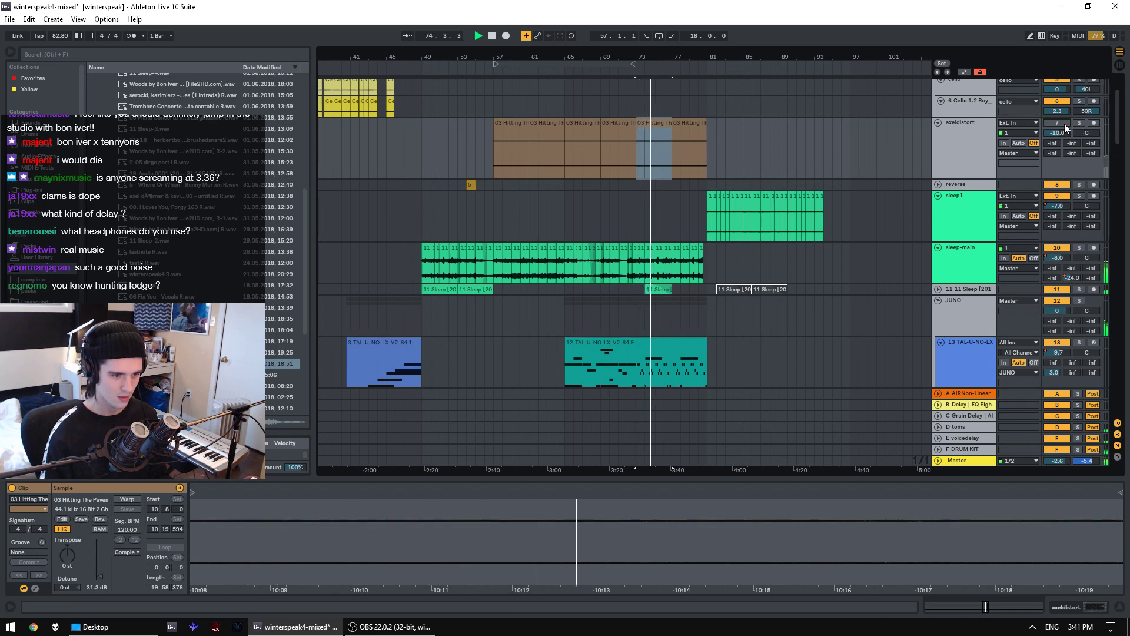
key("space")
key("space")
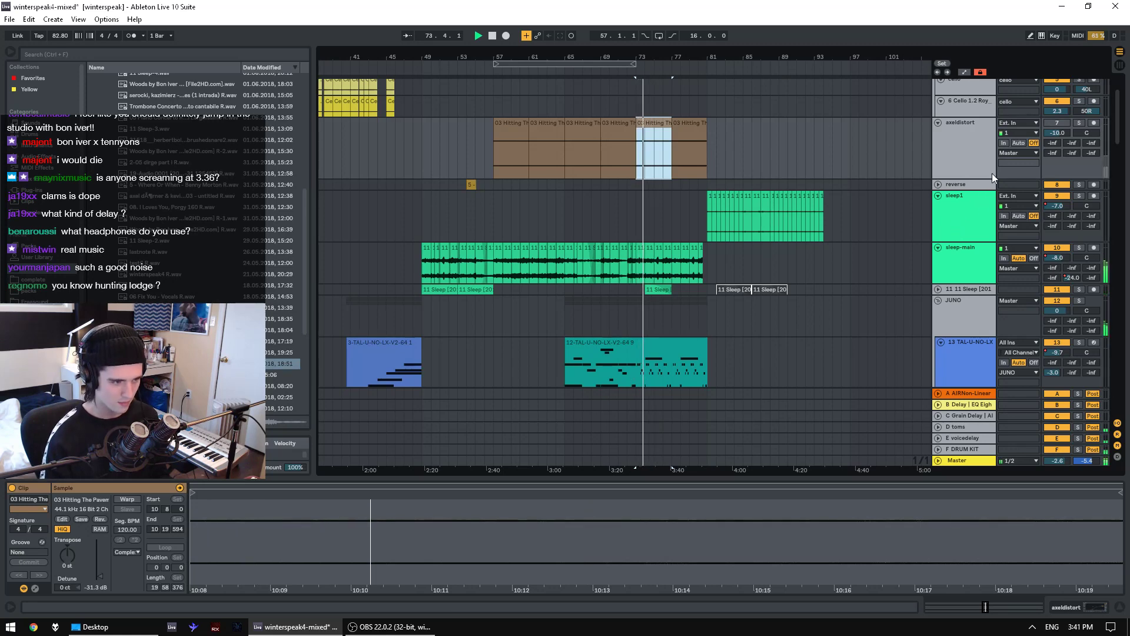
left_click(1051, 123)
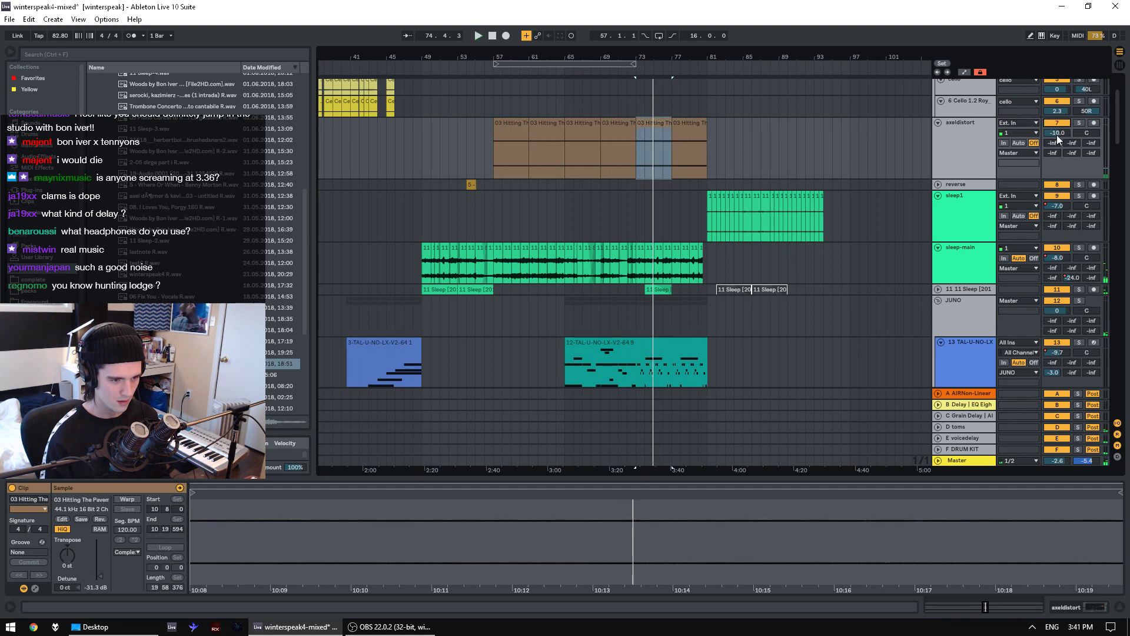
key("space")
key("space")
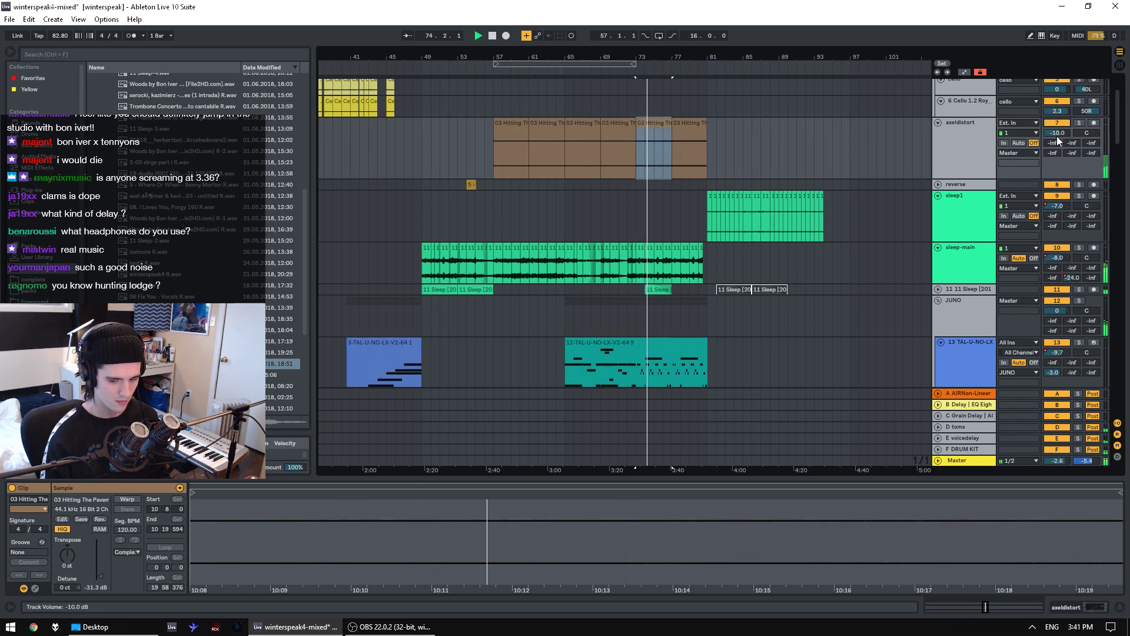
- Solo axeldistort together with the minimoog track and play them from bar 73
left_click(1078, 124)
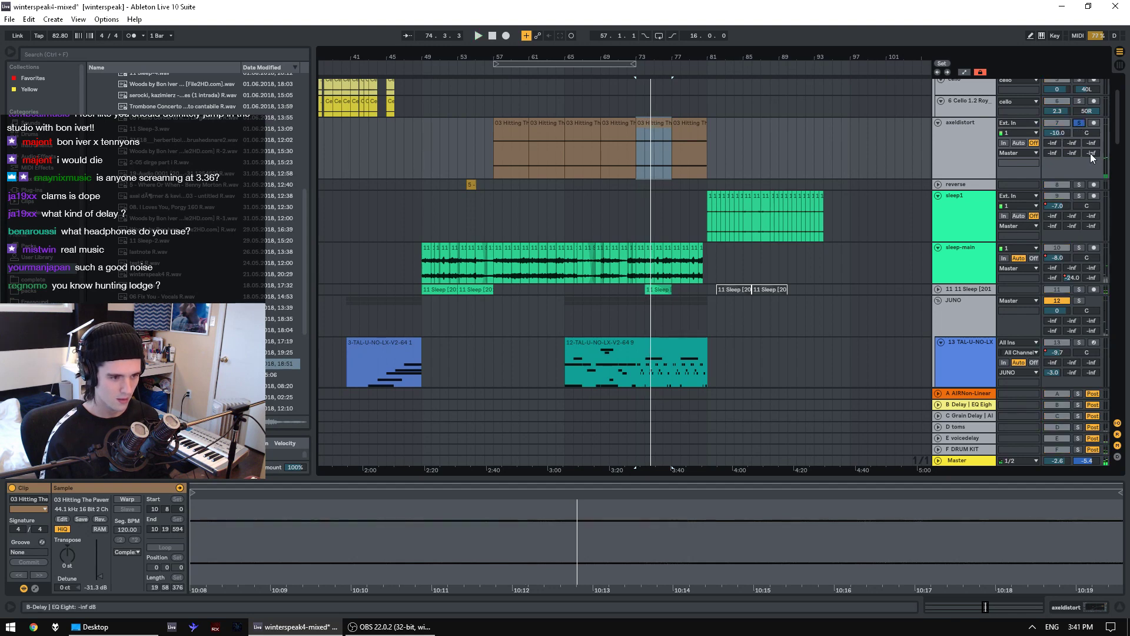
scroll(1090, 153, "down", 8)
scroll(1086, 258, "down", 3)
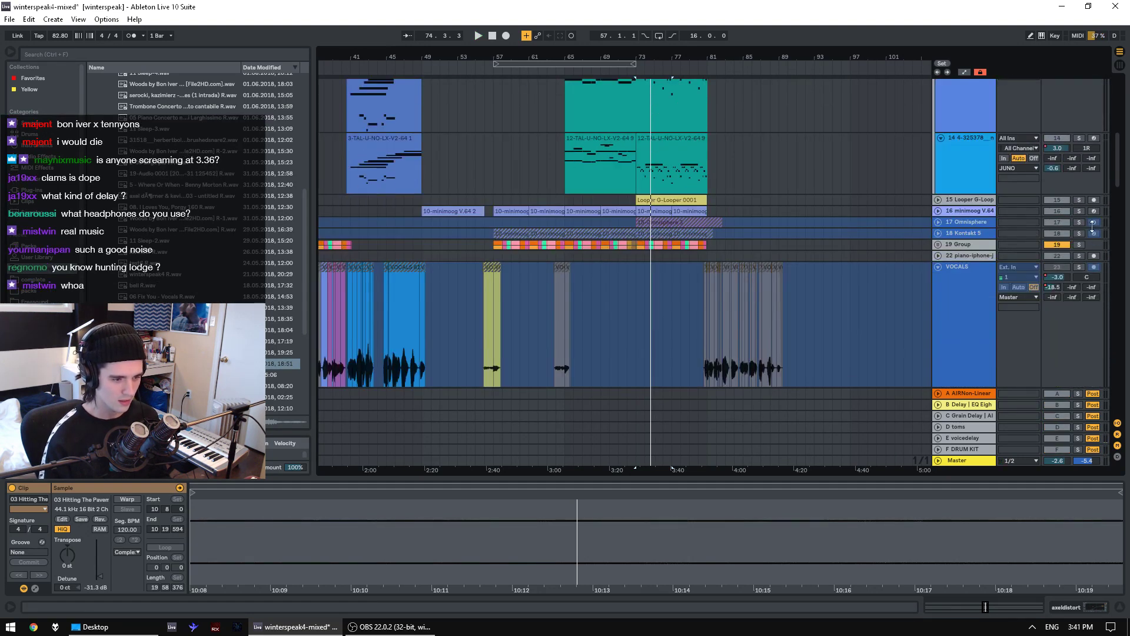
key("space")
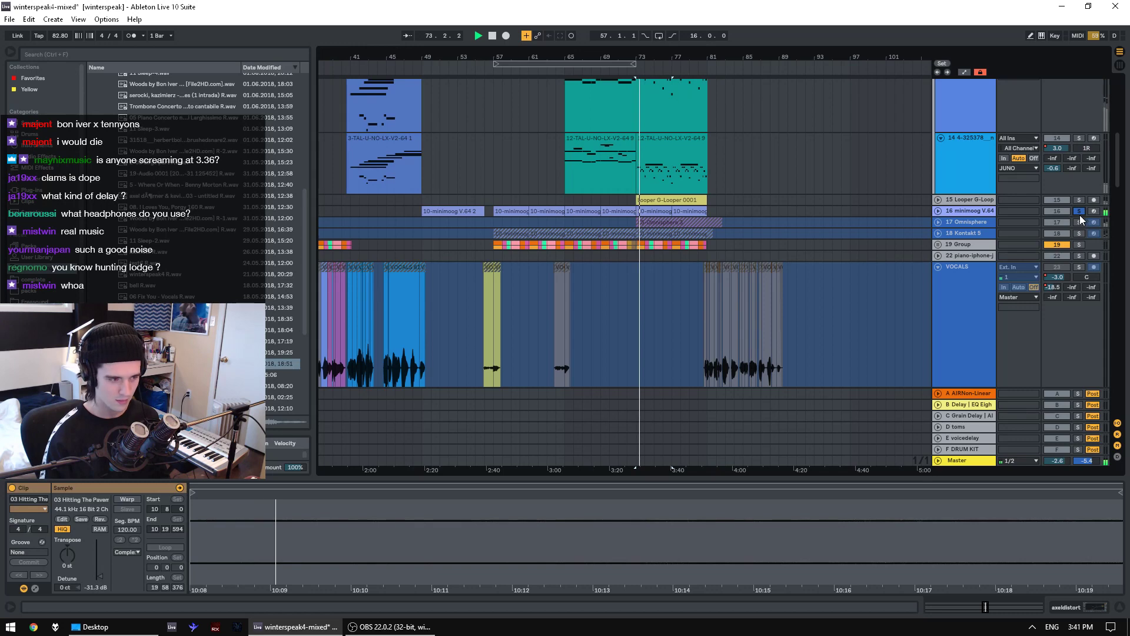
scroll(1080, 214, "up", 3)
scroll(1080, 216, "up", 8)
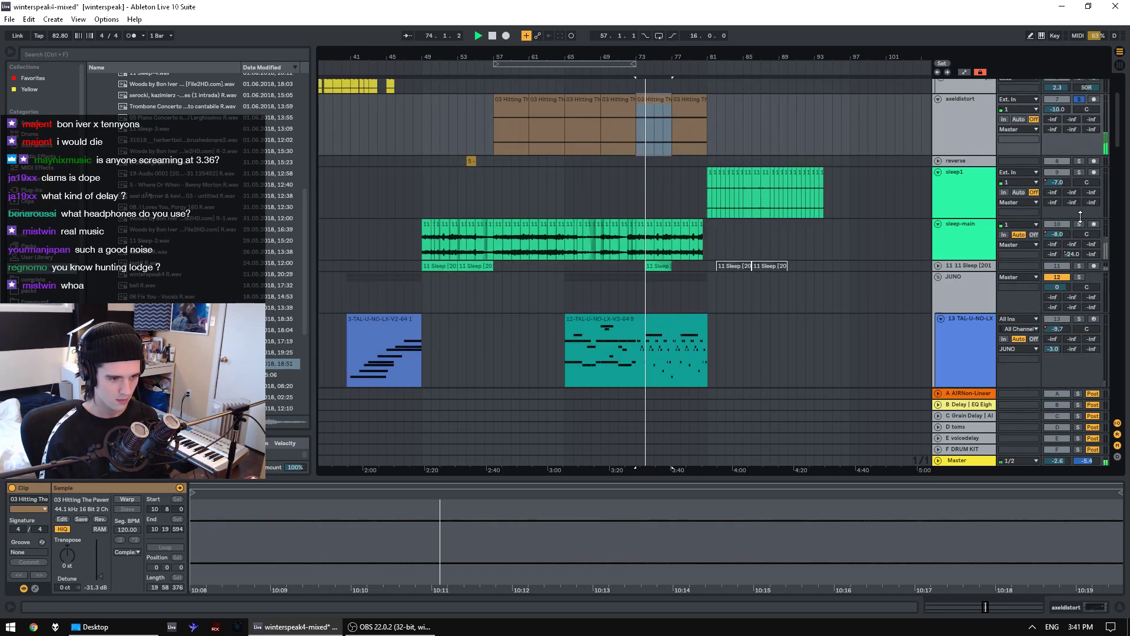
- Play the axeldistort clip at bar 77 soloed, bringing the full mix back in partway through
left_click(688, 212)
key("space")
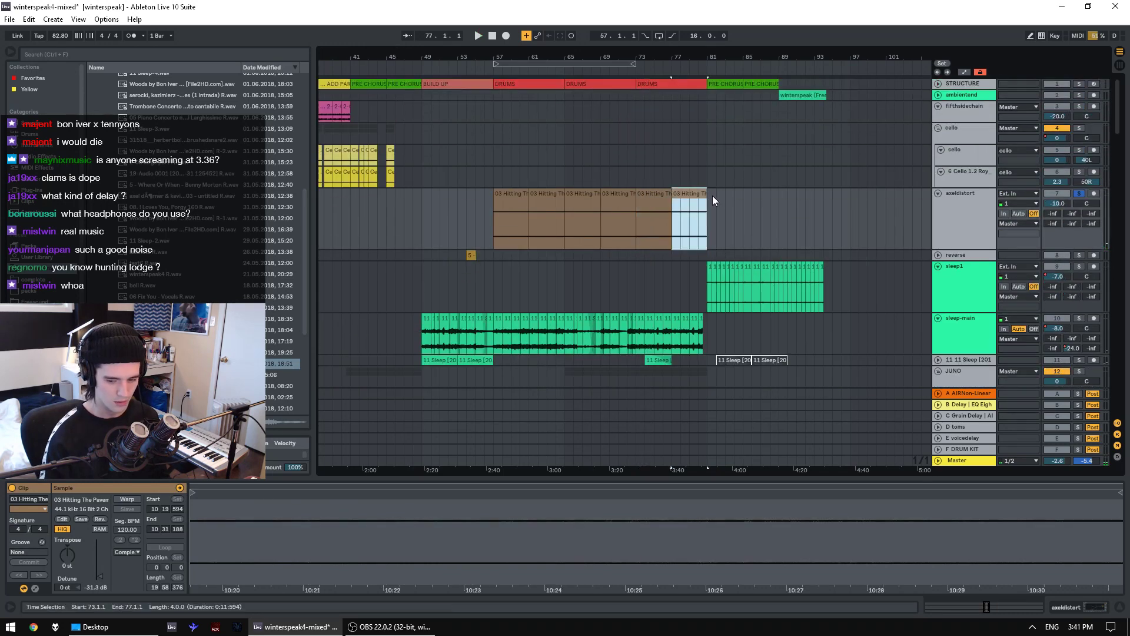
key("space")
left_click(1082, 196)
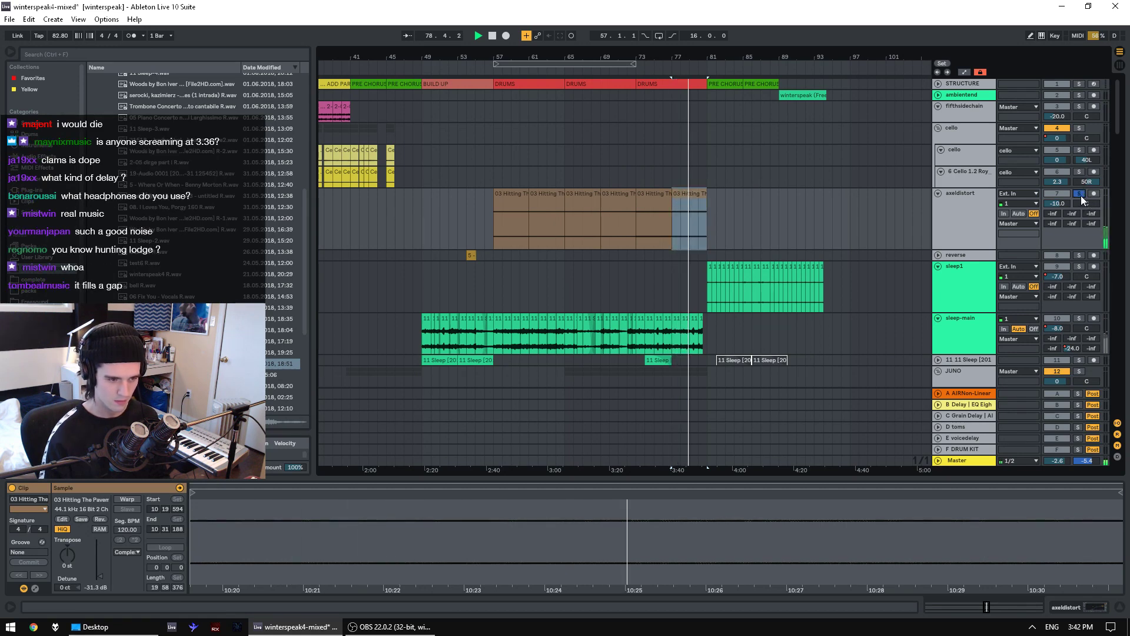
left_click(1081, 195)
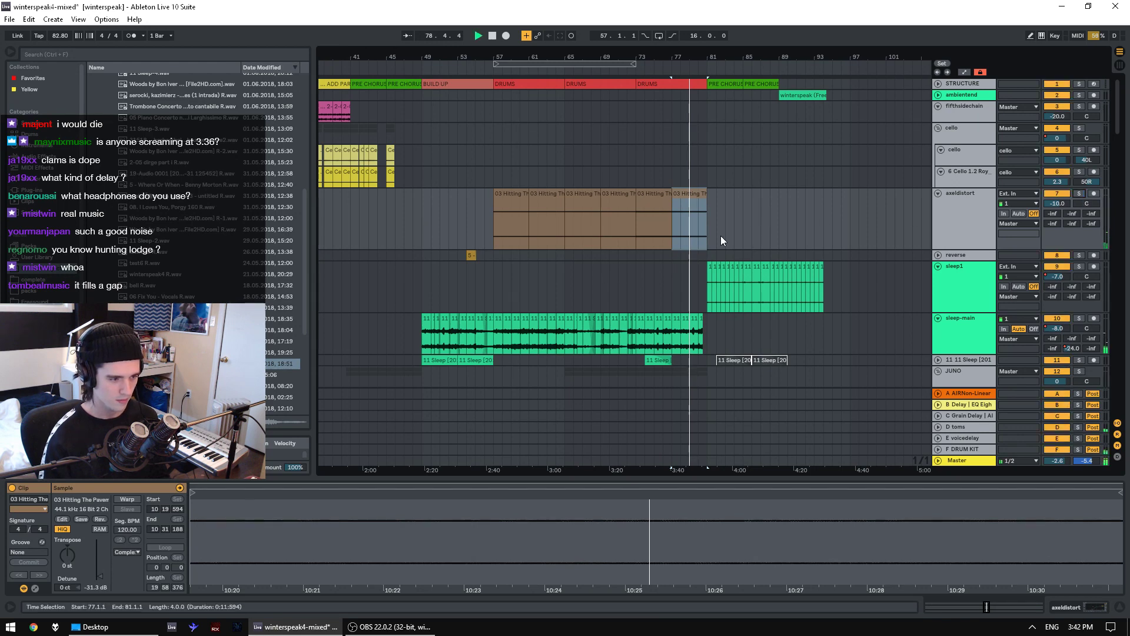
key("space")
- Play the end of the last DRUMS section from bar 80 to hear axeldistort leading into the pre-chorus
left_click_drag(721, 236, 776, 221)
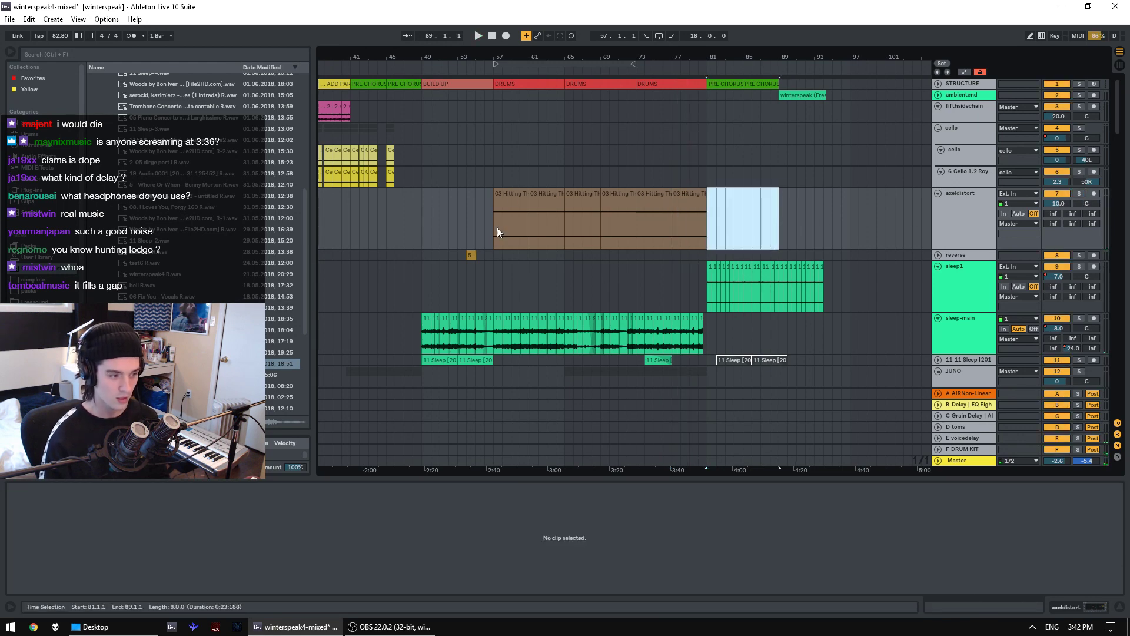
left_click(517, 194)
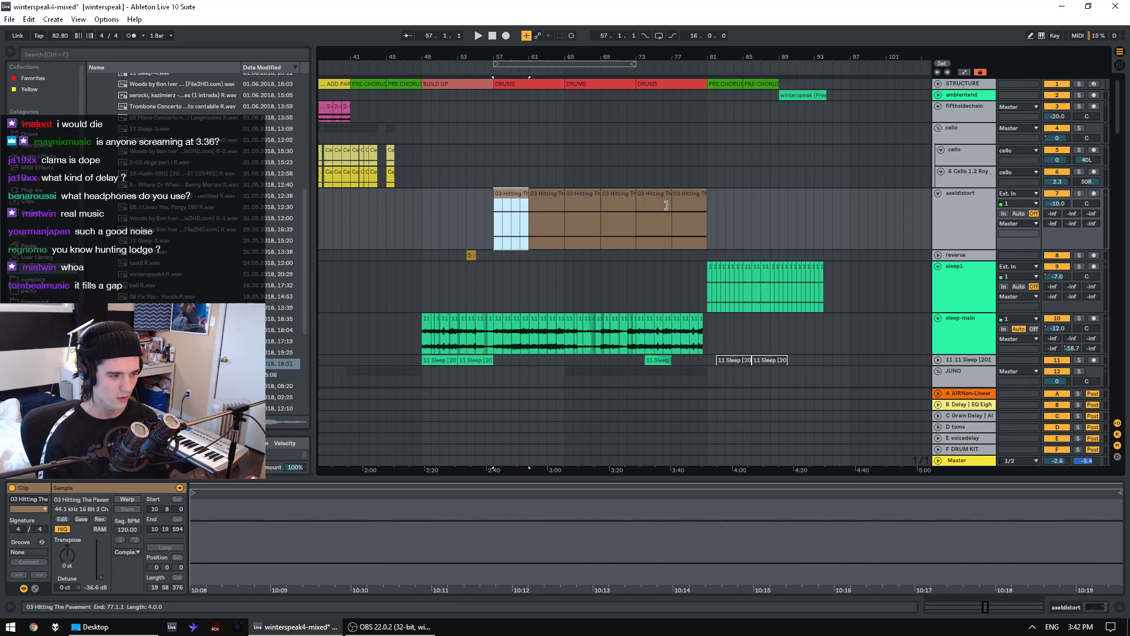
left_click(701, 179)
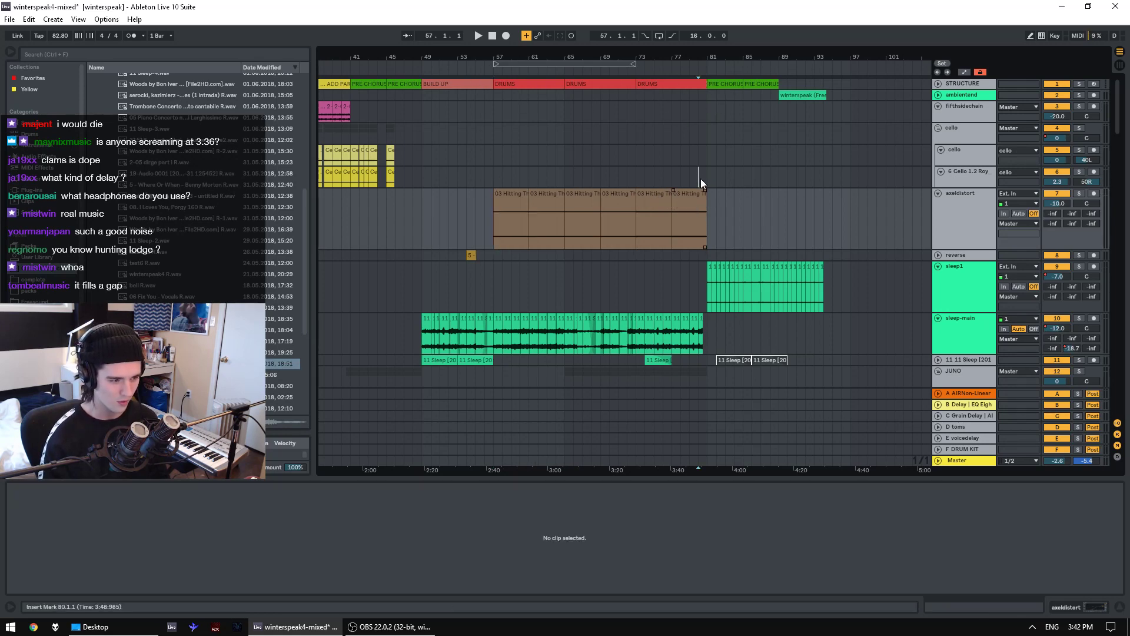
key("space")
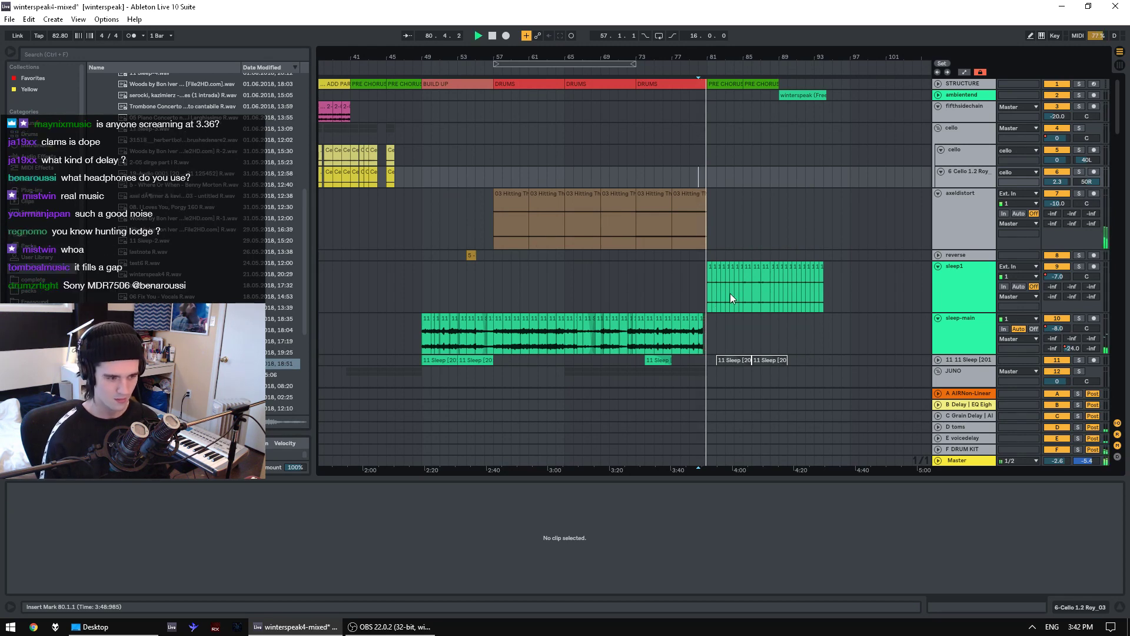
key("space")
- Solo sleep-main, add the FEEdback track to the solo, and play from bar 49
scroll(415, 158, "down", 3)
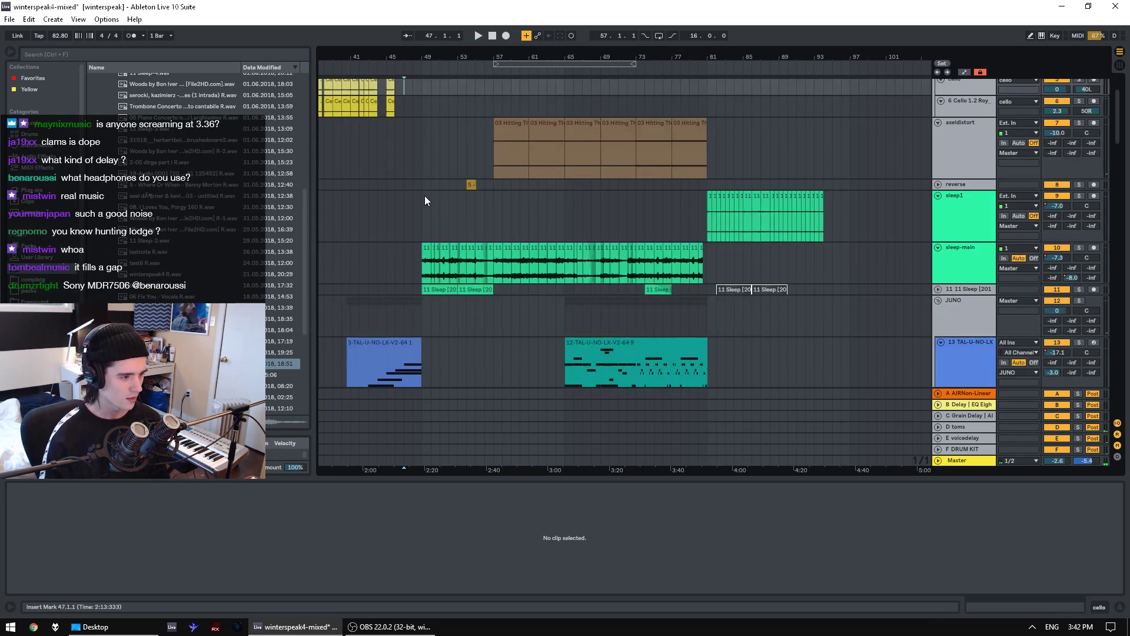
left_click(422, 203)
left_click(1078, 247)
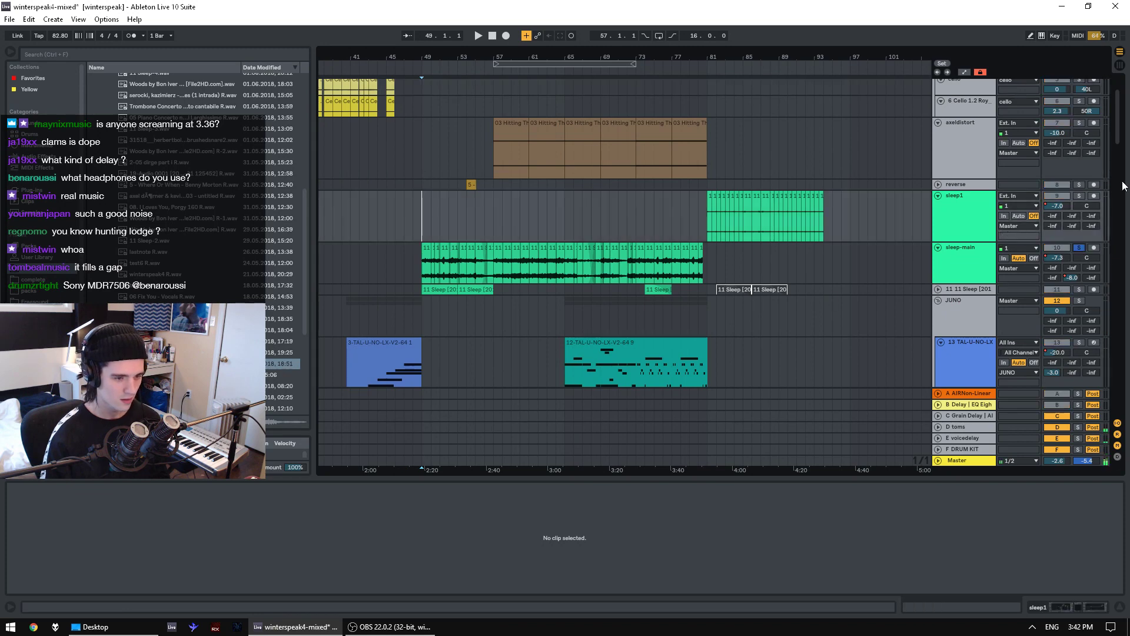
key("space")
left_click_drag(1119, 141, 1118, 185)
left_click(1079, 108, "ctrl")
key("space")
key("space")
- Unfold the FEEdback track, show its Massive device chain, and arm the track for recording
scroll(1120, 190, "down", 3)
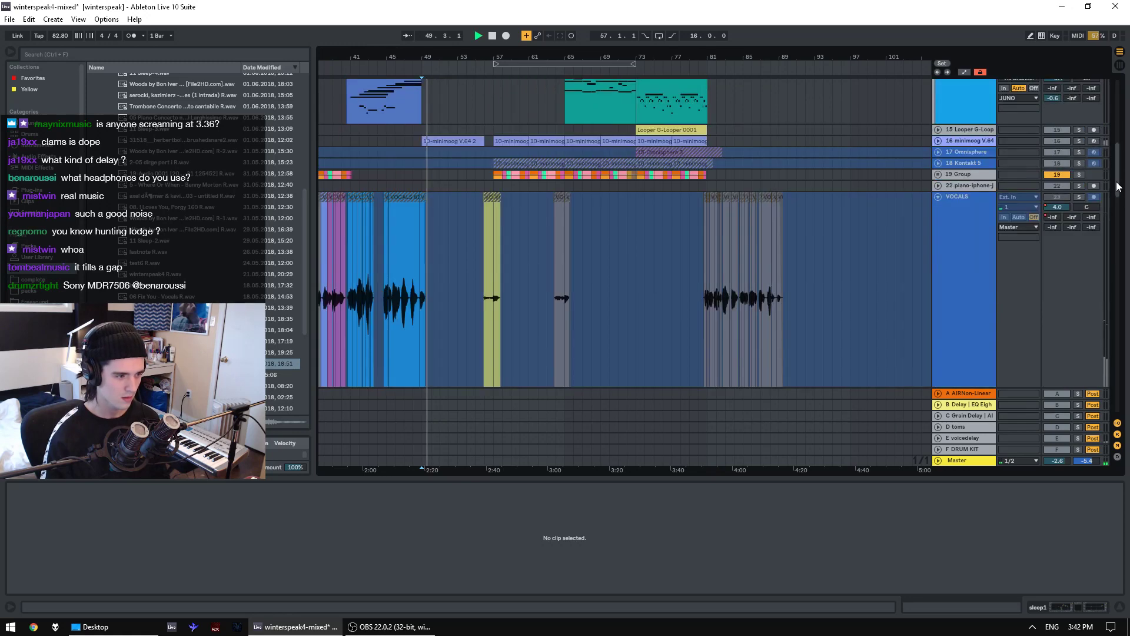
scroll(1122, 206, "down", 3)
scroll(1121, 206, "down", 5)
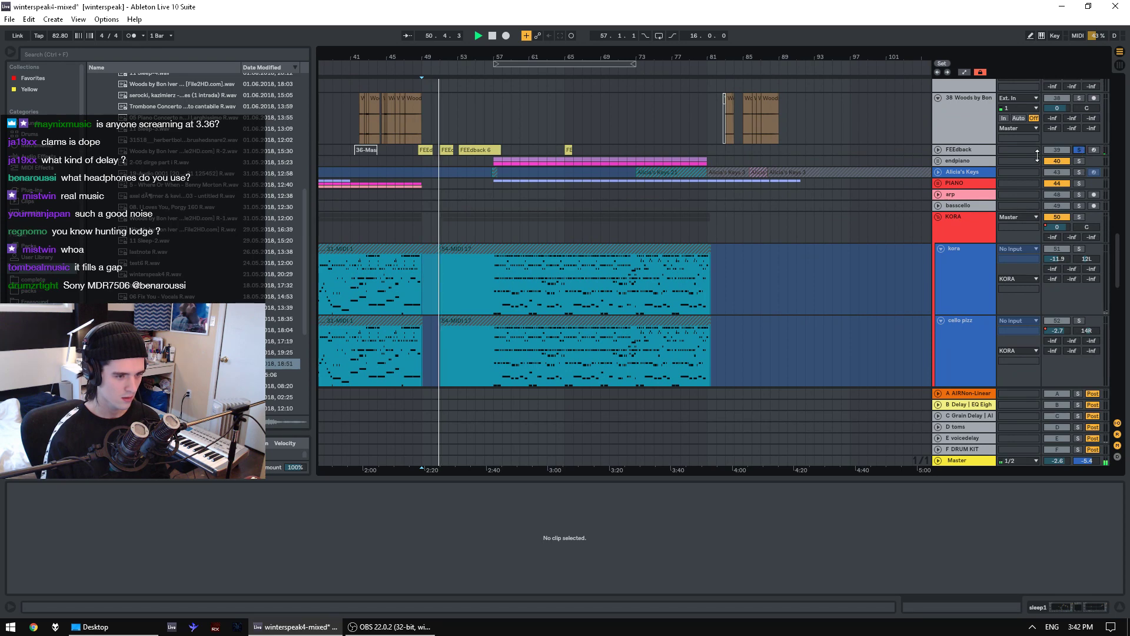
left_click(939, 151)
left_click(973, 157)
left_click(973, 157)
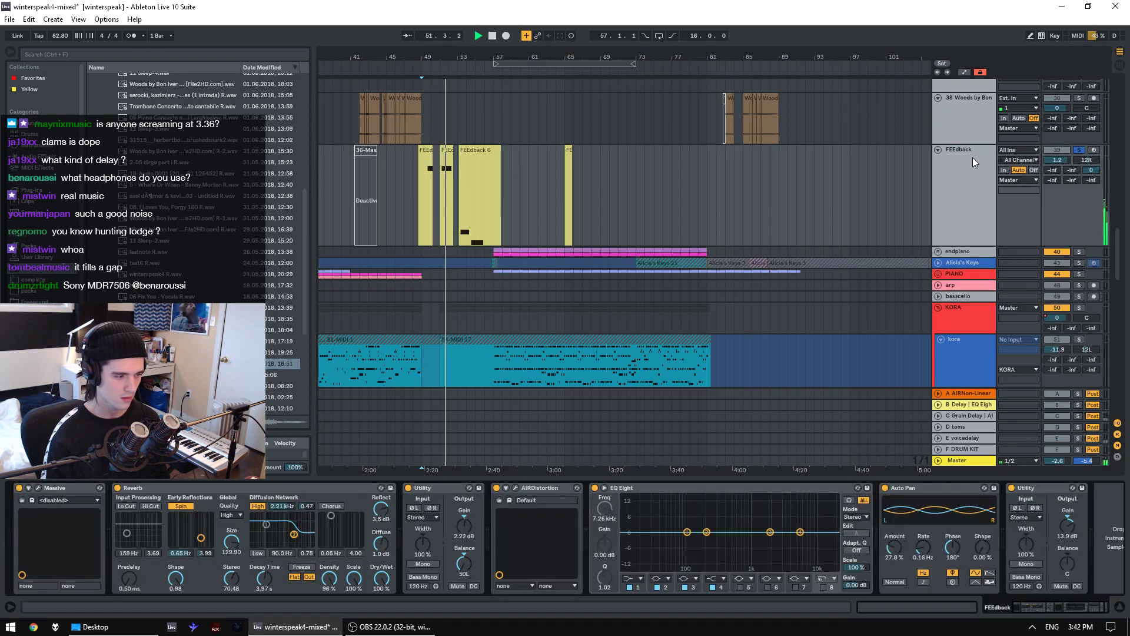
left_click(1094, 151)
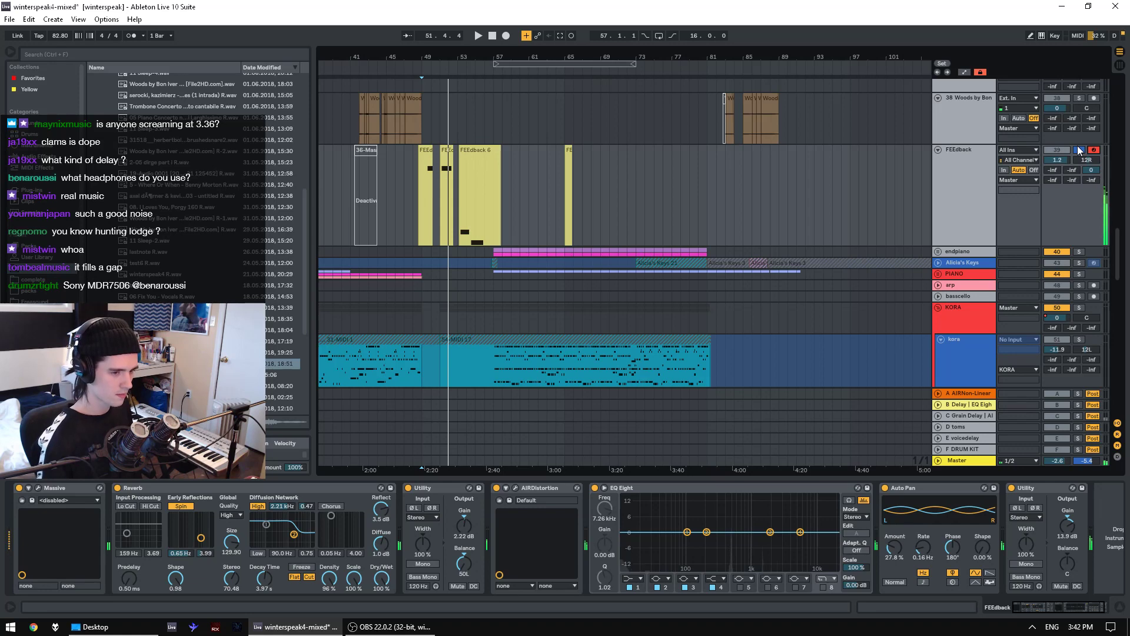
- Play the soloed FEEdback track, restarting playback from bar 49
key("space")
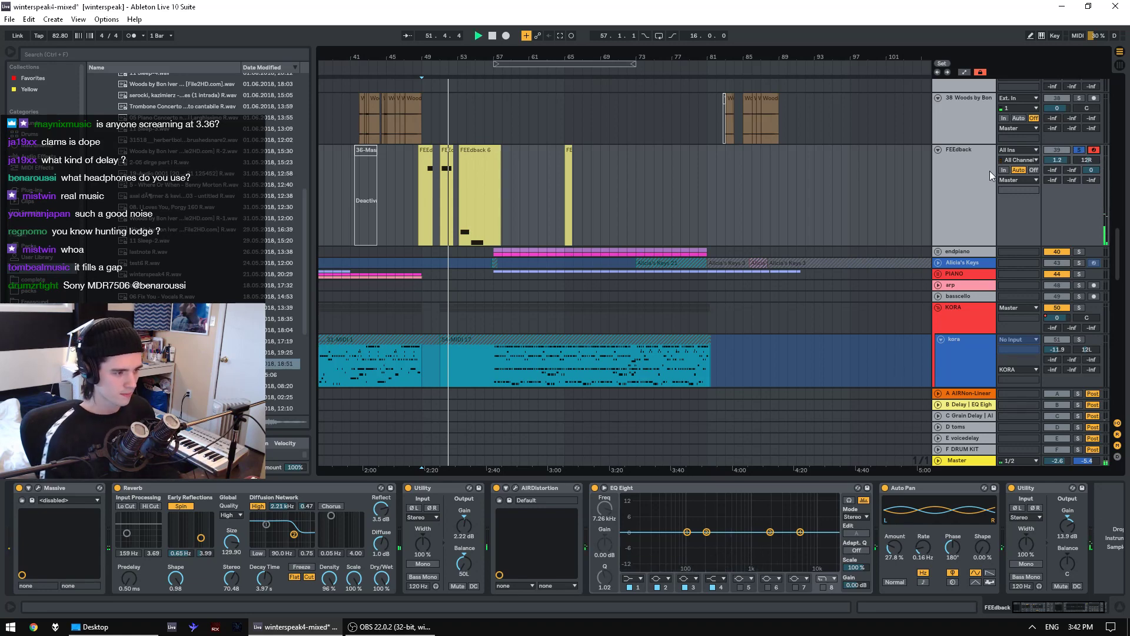
key("space")
key("space")
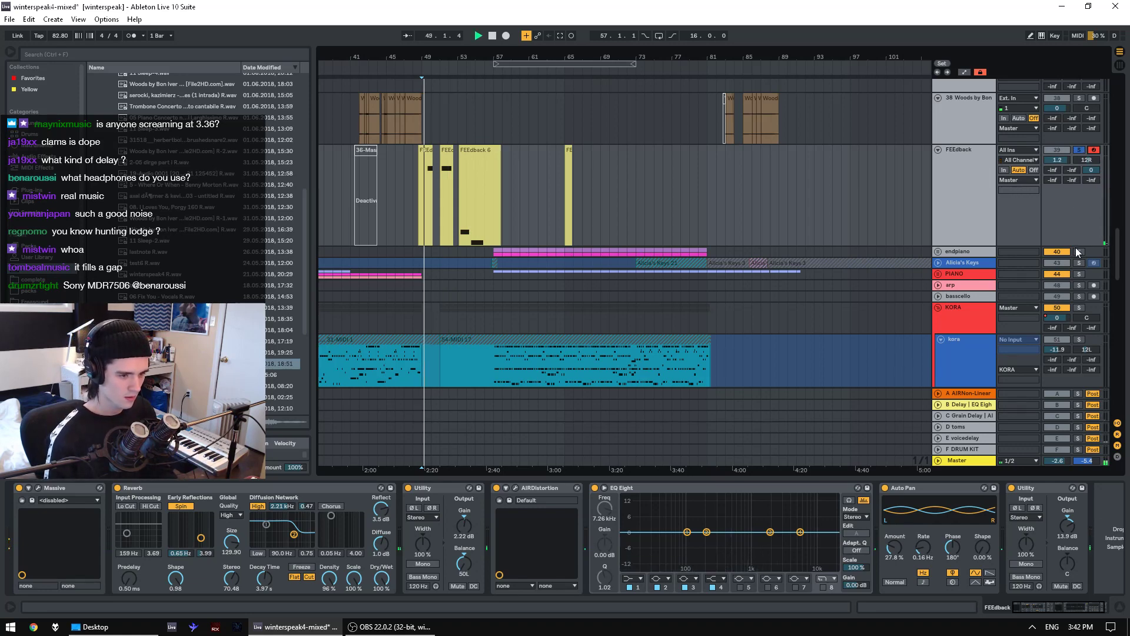
- Solo and unfold the sigurros track, and inspect its 04 Kafari sample clips at bars 51 and 52
scroll(1064, 309, "down", 8)
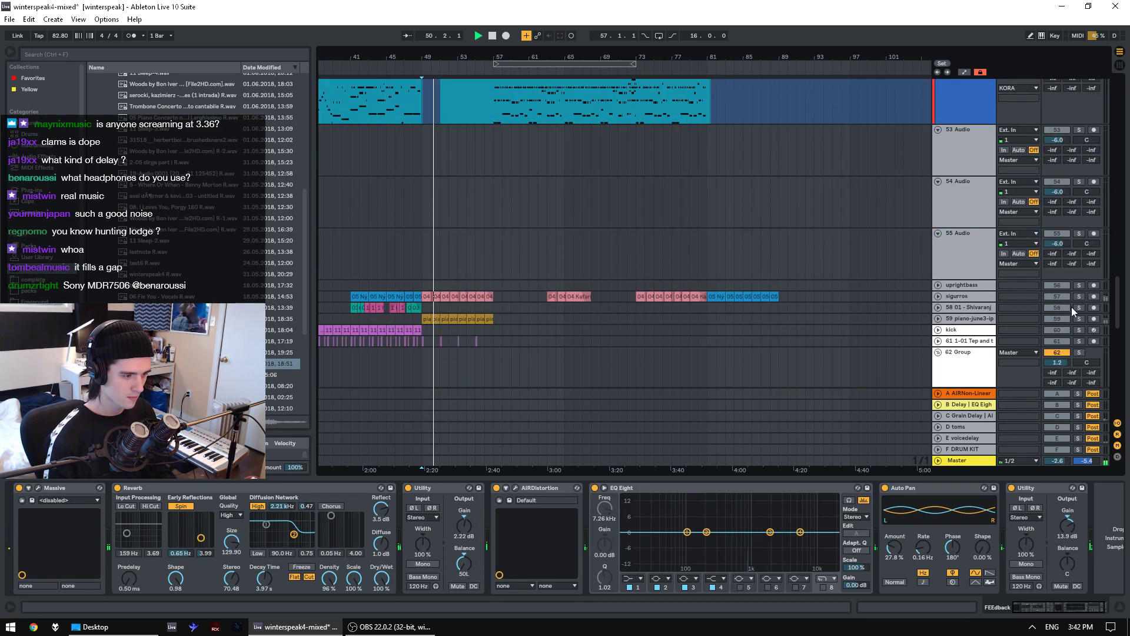
left_click(1080, 297)
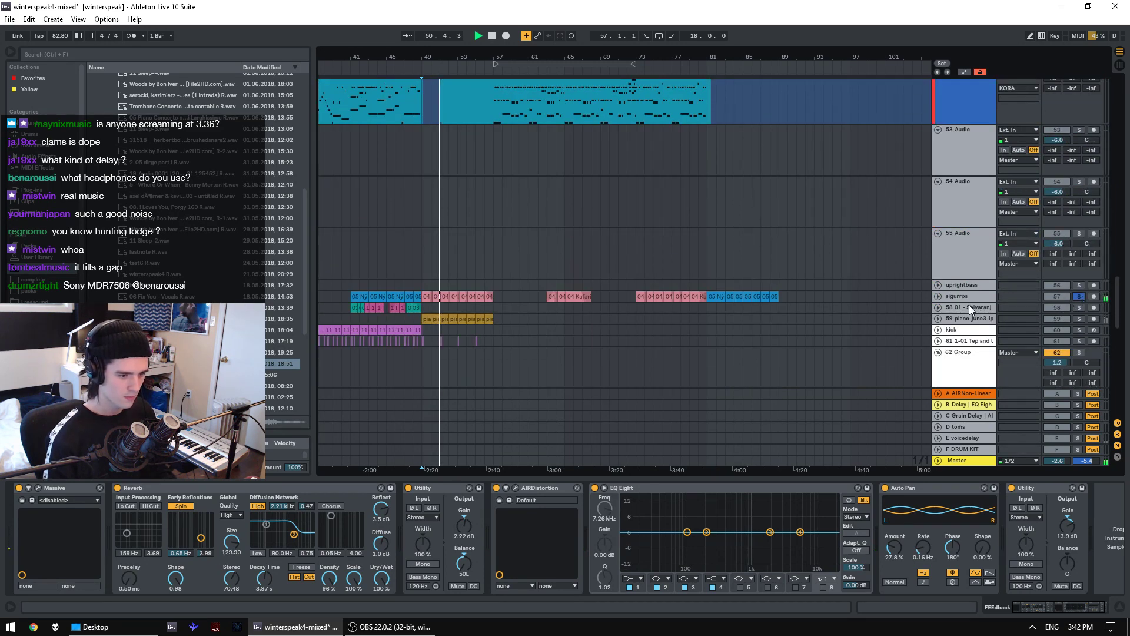
left_click(939, 296)
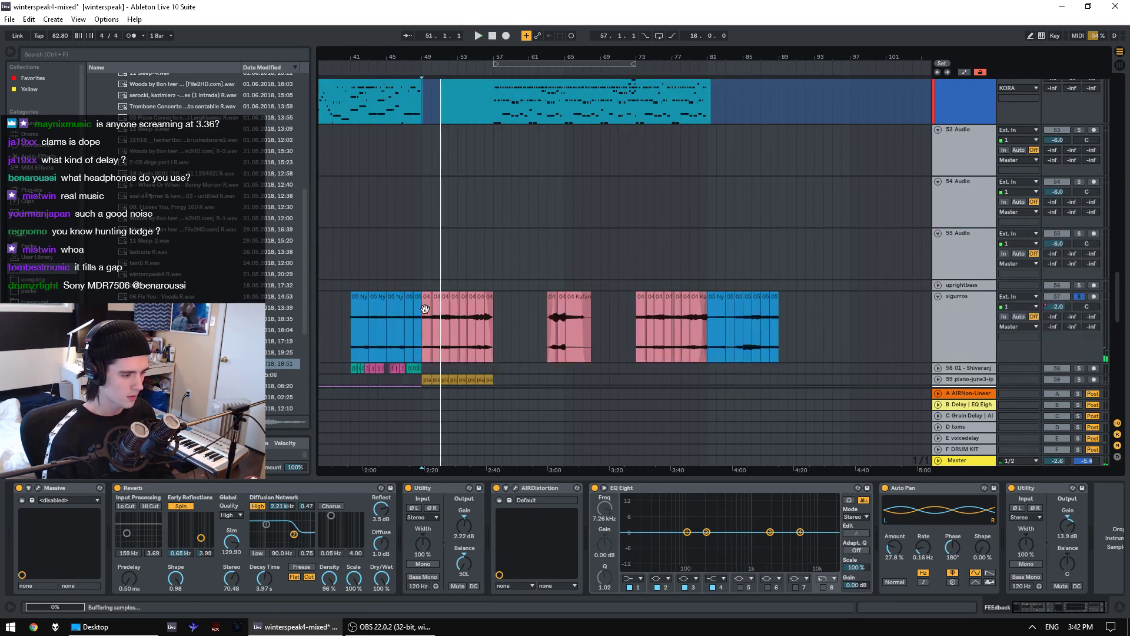
left_click(441, 308)
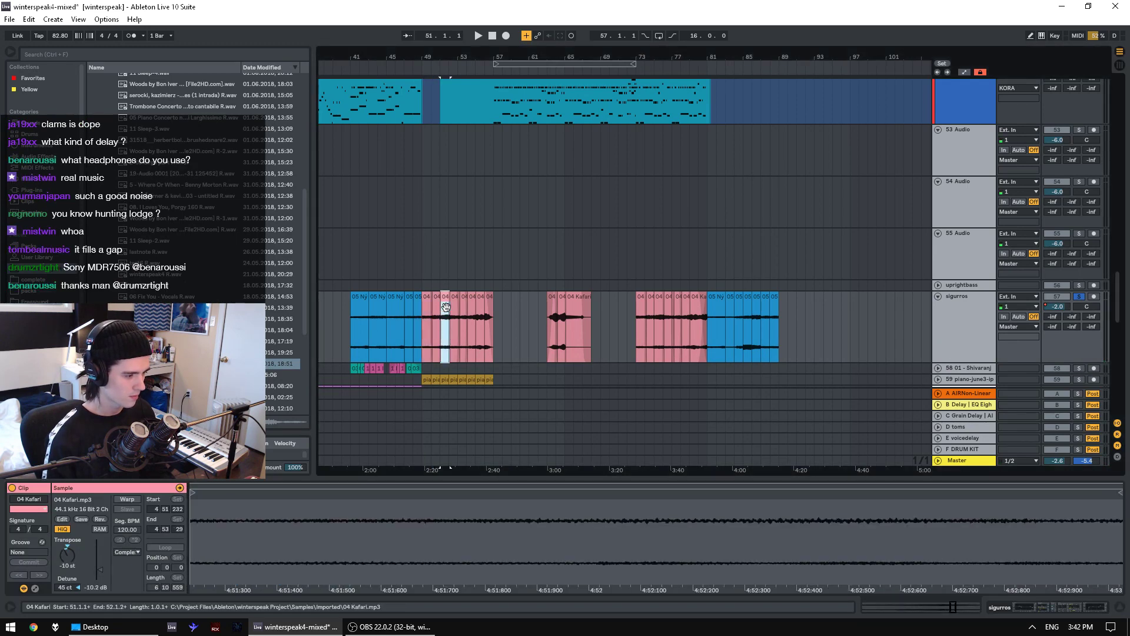
left_click(452, 308)
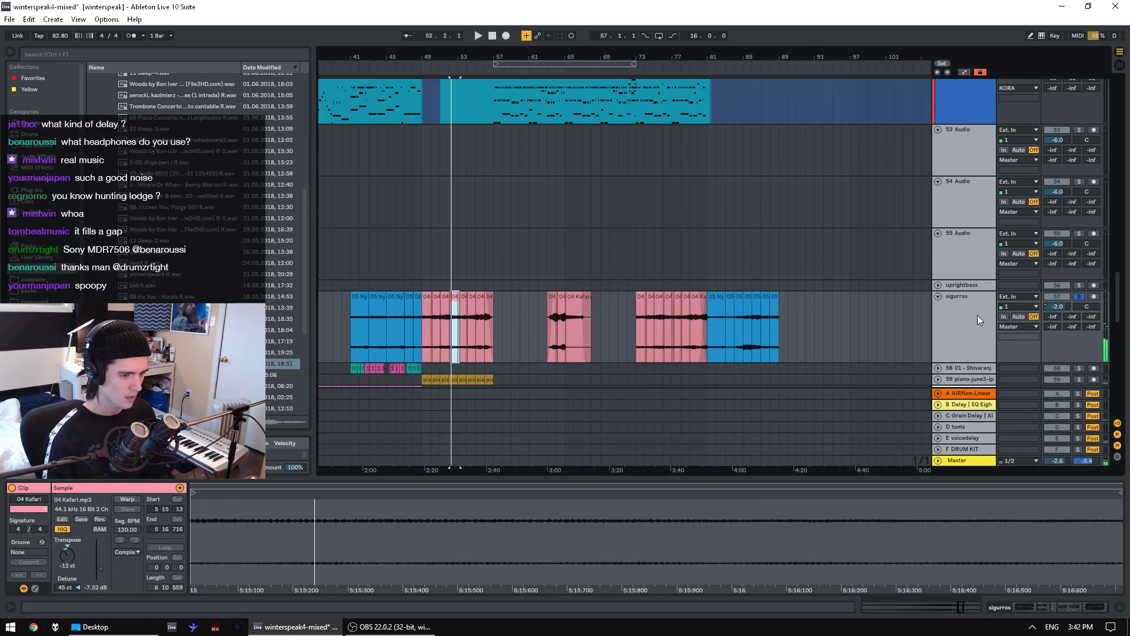
- Show the sigurros track's effect chain and play its Kafari clips soloed from bar 52
left_click(978, 316)
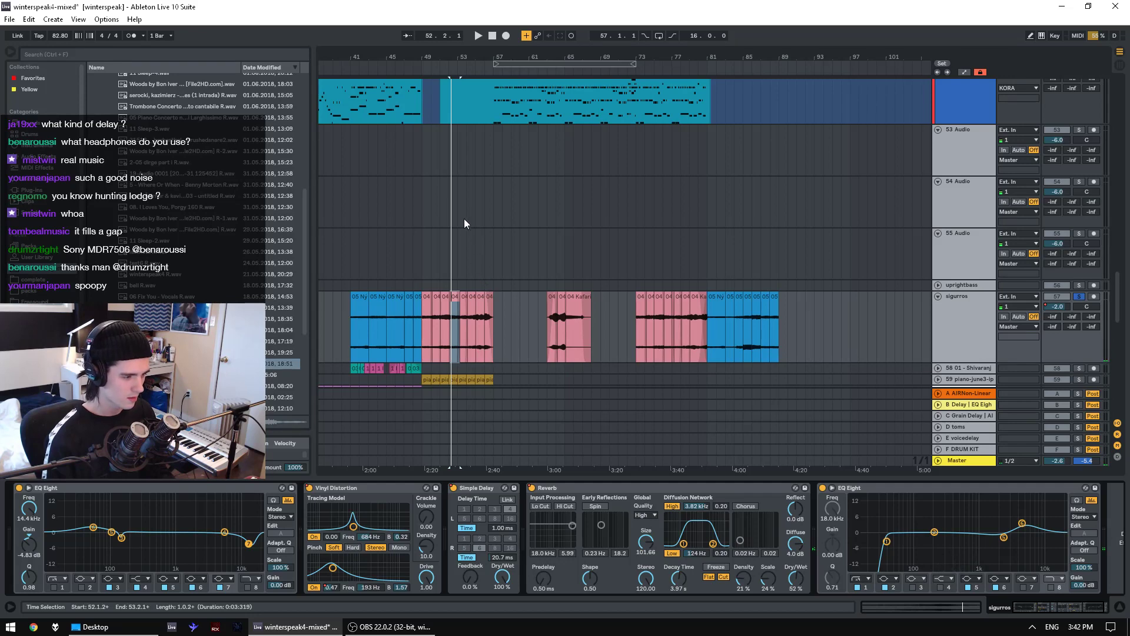
key("space")
left_click_drag(440, 52, 439, 69)
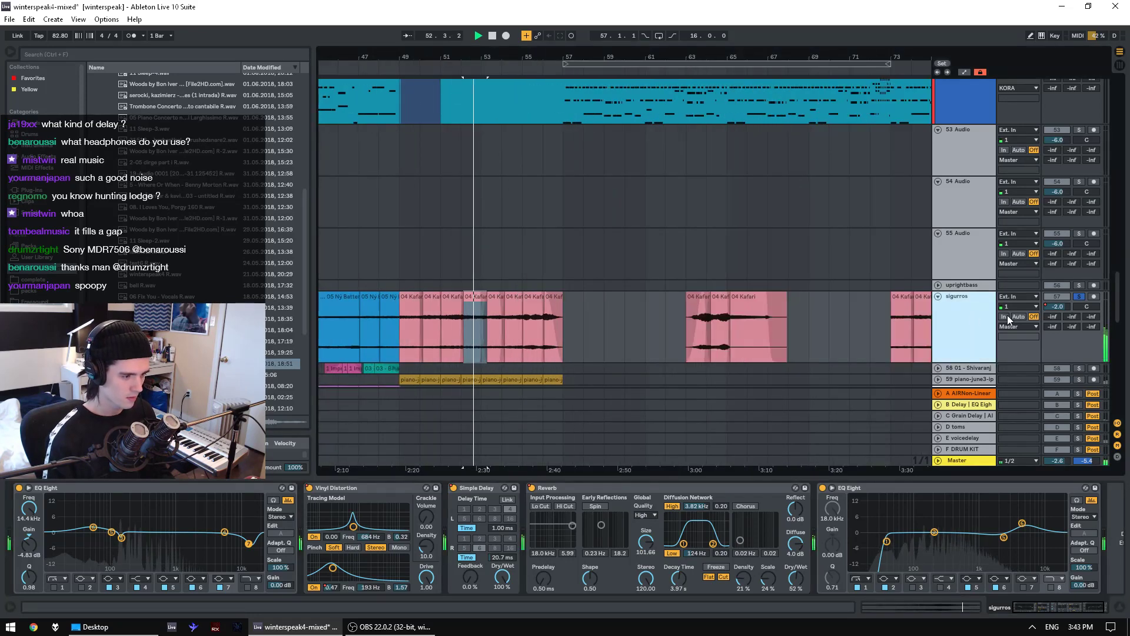
- Add the piano-june3-iphone track to the solo, unfold it, and play its full run of clips from bar 49
scroll(1009, 318, "down", 4)
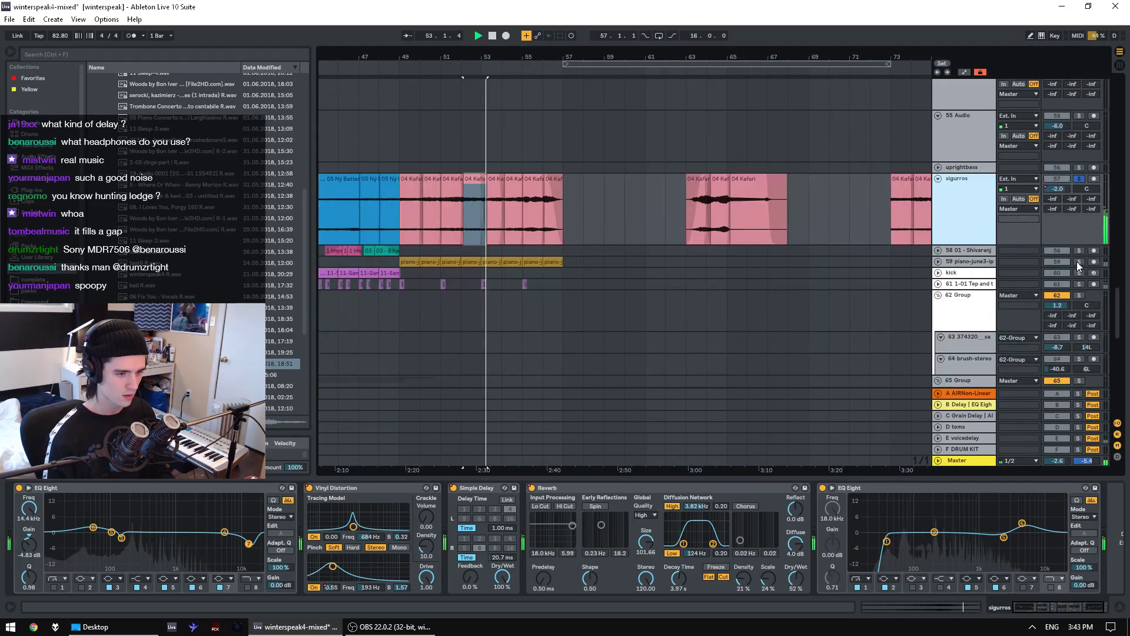
left_click(1078, 261, "ctrl")
left_click(937, 261)
key("space")
key("space")
left_click(409, 262)
key("space")
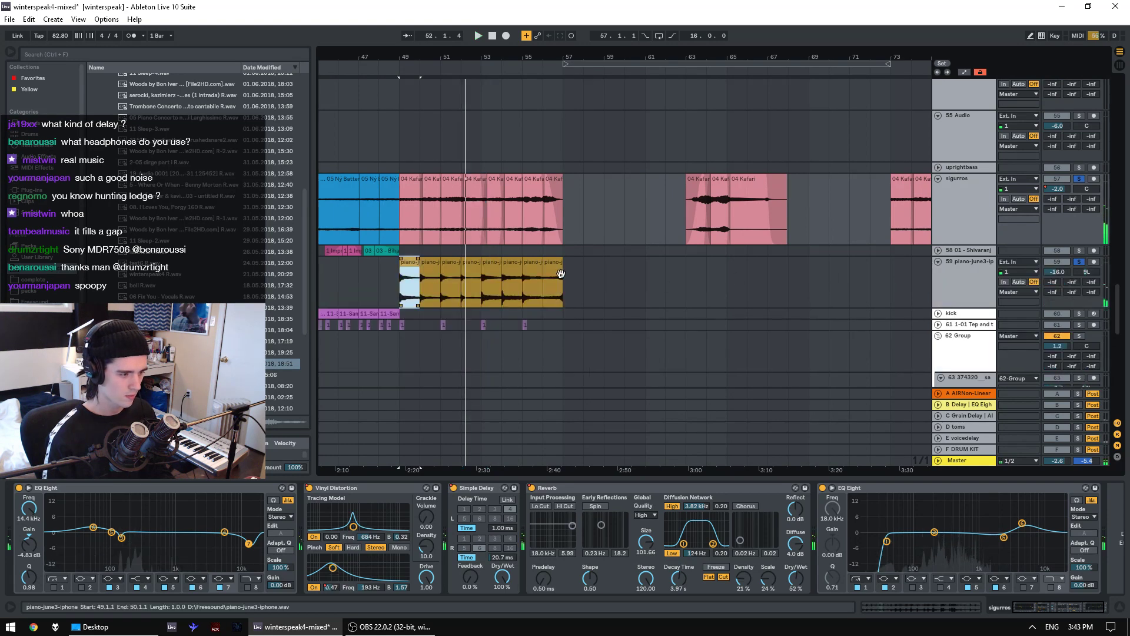
left_click(562, 274, "shift")
scroll(1015, 312, "down", 3)
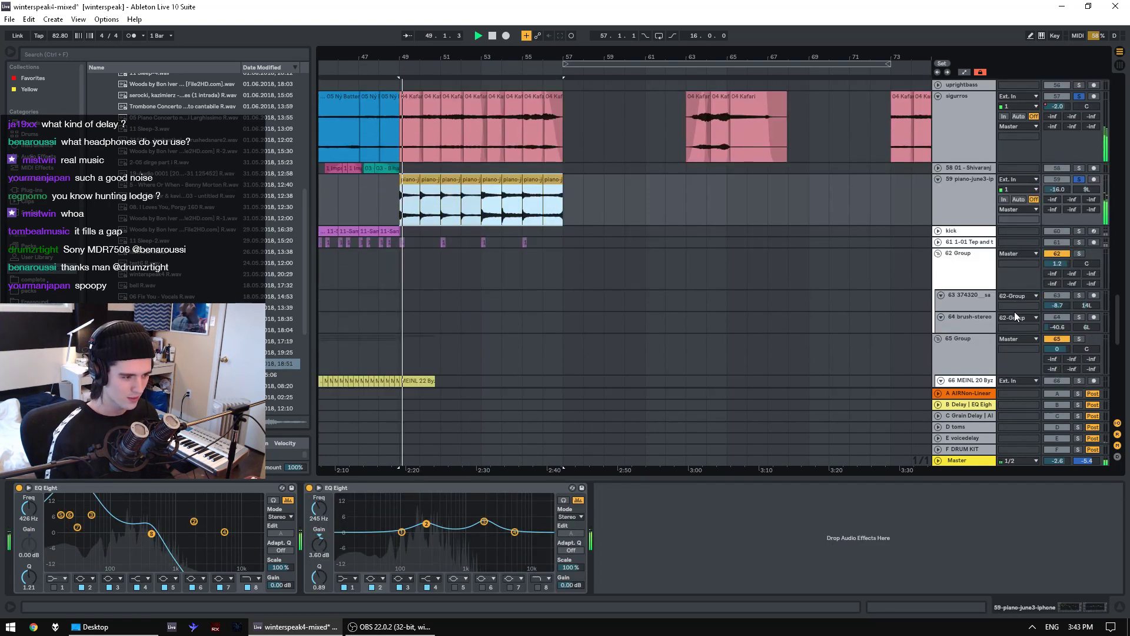
- Solo and unfold the pink MIDI TOMS track, select its bar 49 clip, and show its sliced-sample device chain
scroll(1015, 312, "down", 12)
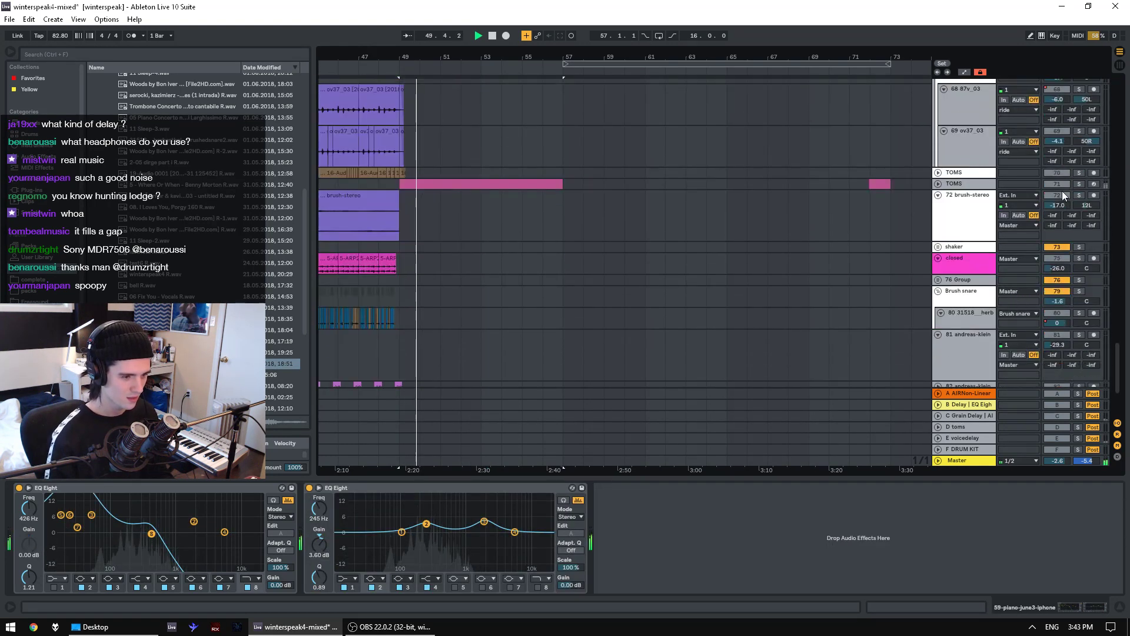
left_click(1079, 183)
left_click(938, 184)
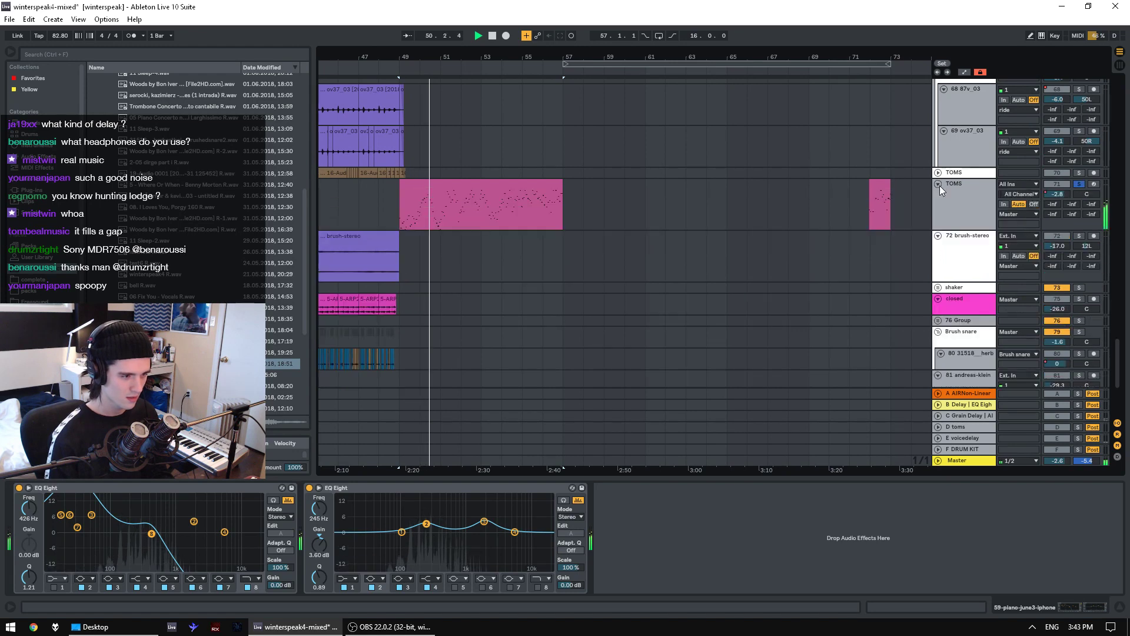
left_click(510, 209)
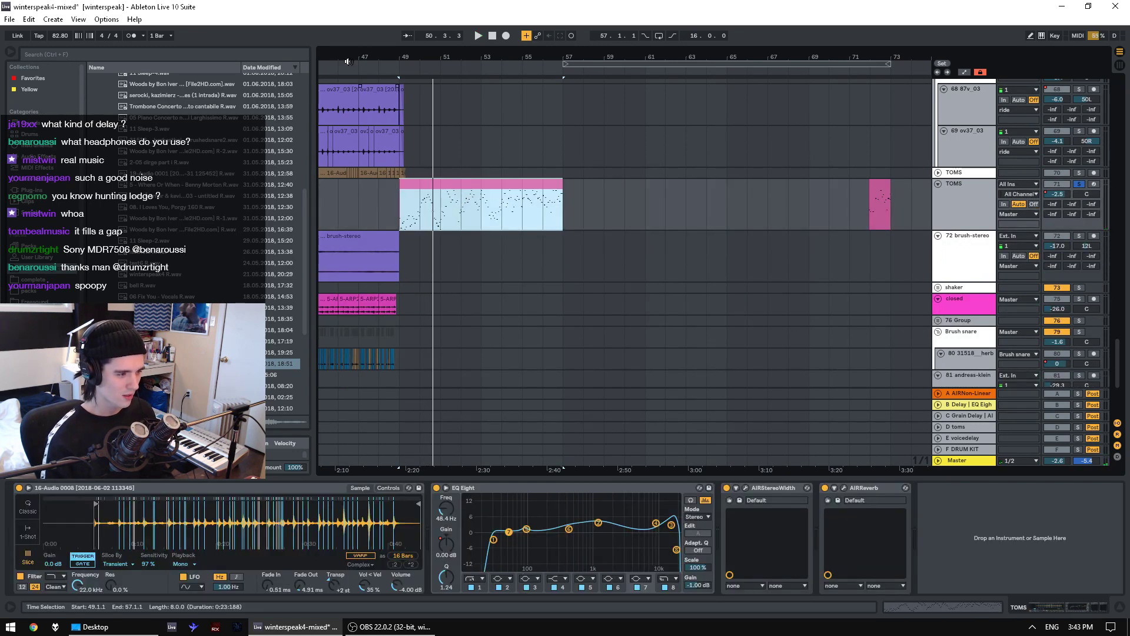
- Add the original TOMS audio track to the solo and play its recording from bar 41
left_click_drag(347, 61, 522, 59)
left_click(411, 197)
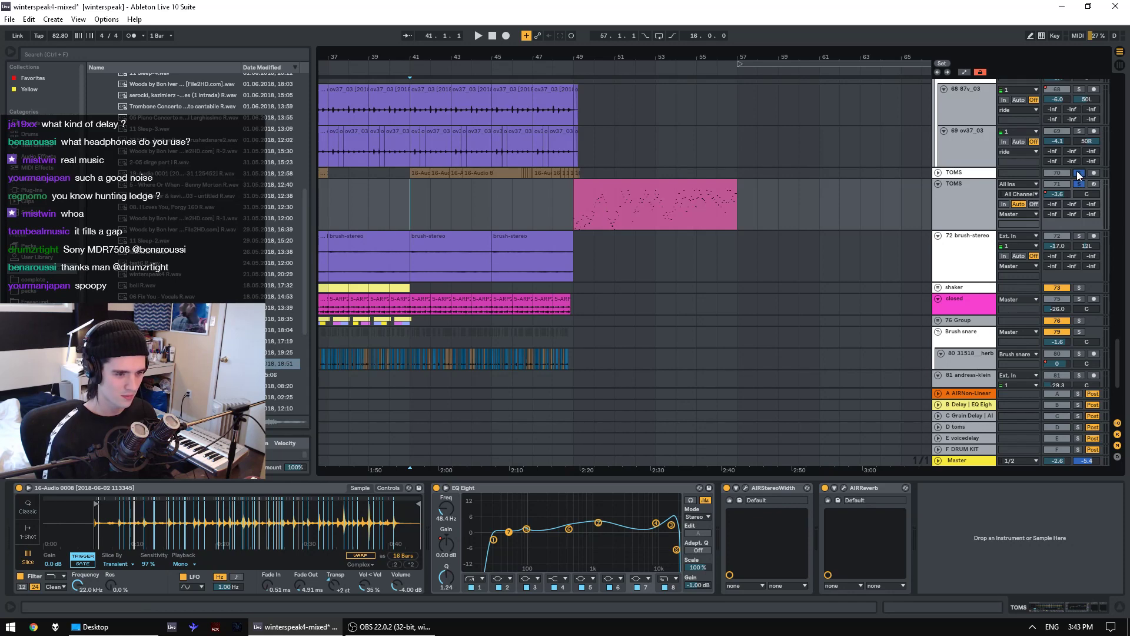
key("space")
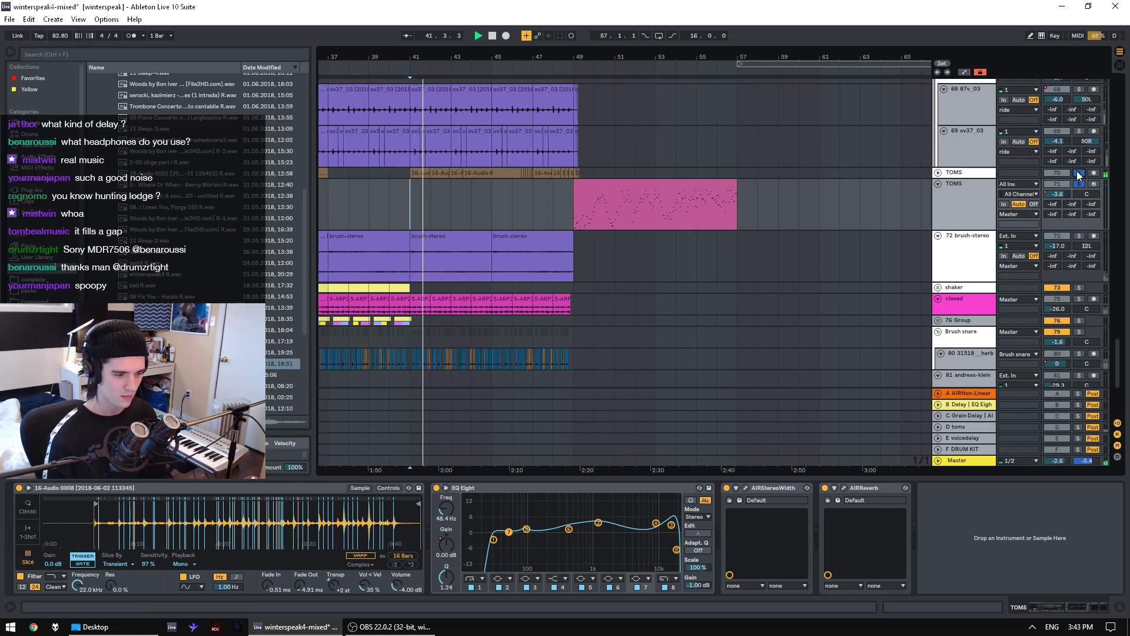
left_click(1079, 173)
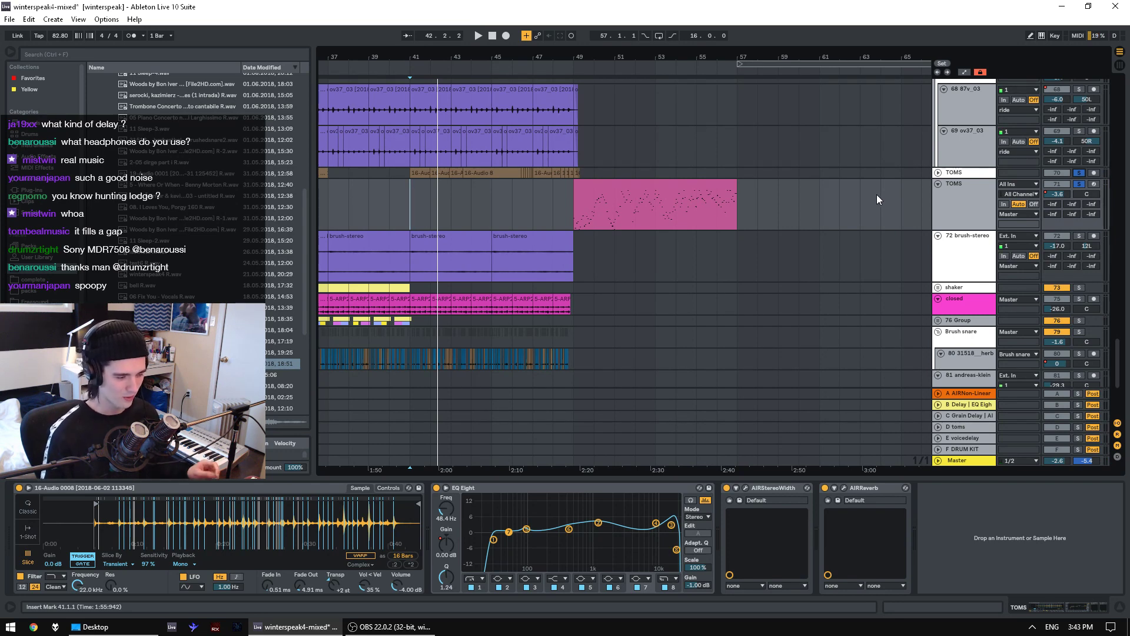
- Play the sliced TOMS clip from bar 49 and open its MIDI notes
left_click(657, 186)
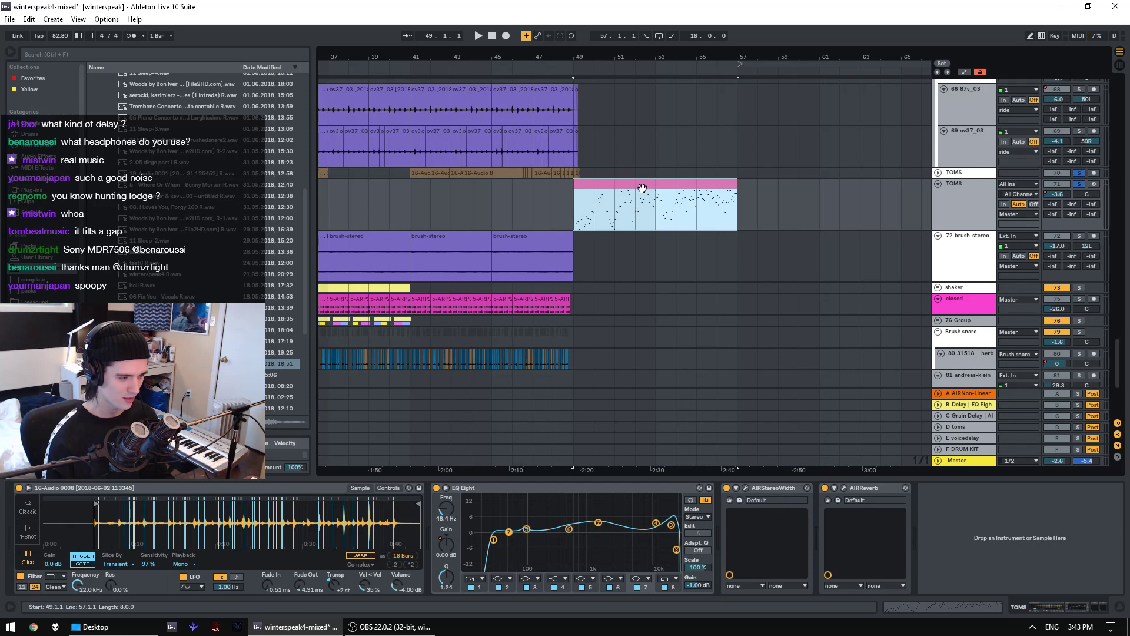
key("space")
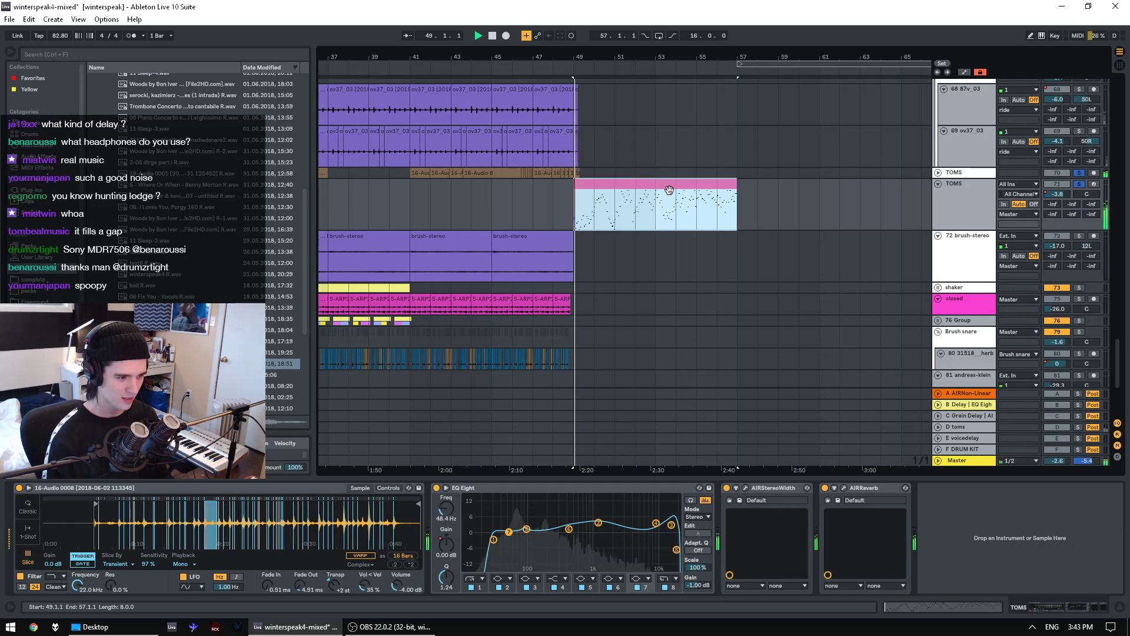
left_click(633, 194)
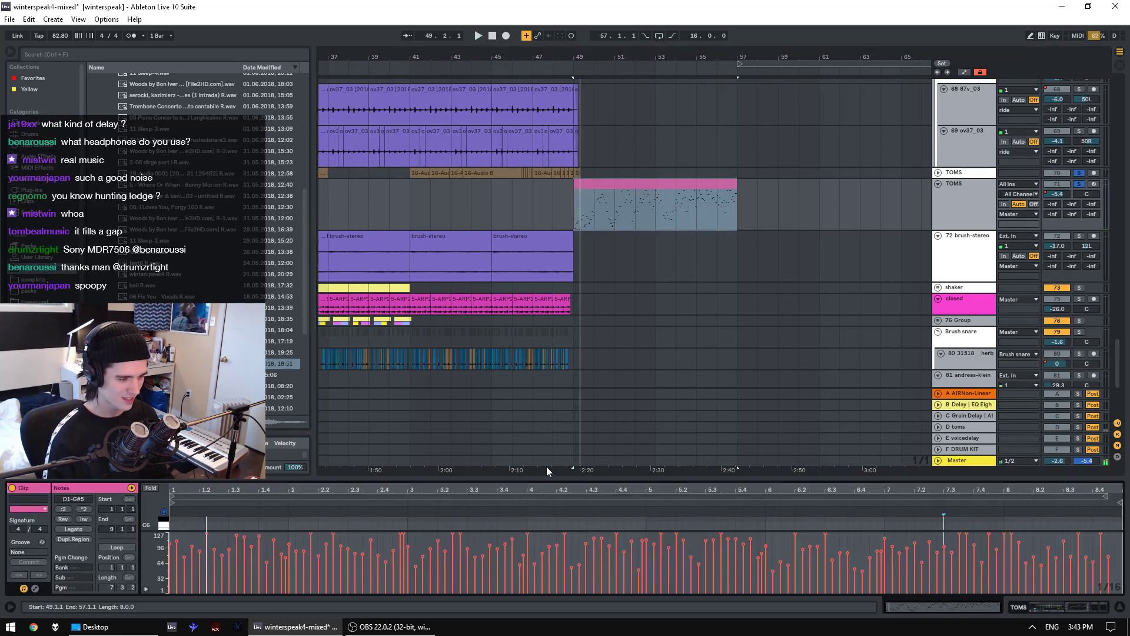
- Enlarge the note editor to examine the TOMS slice pattern during playback from bar 49, then hide the editor
left_click_drag(550, 479, 566, 168)
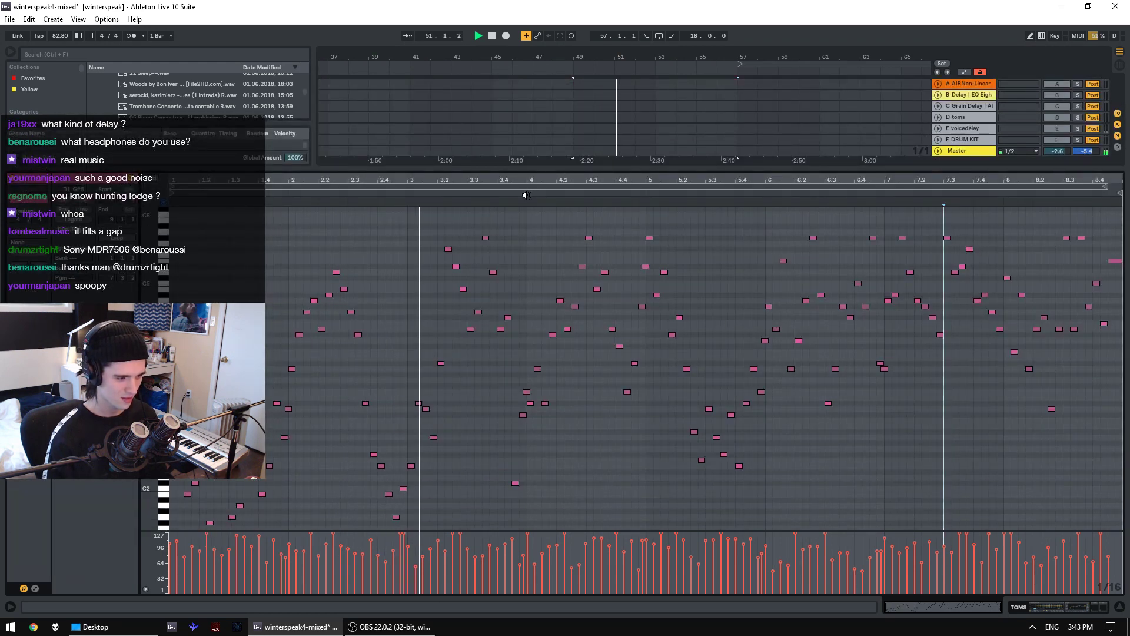
key("space")
left_click(236, 261)
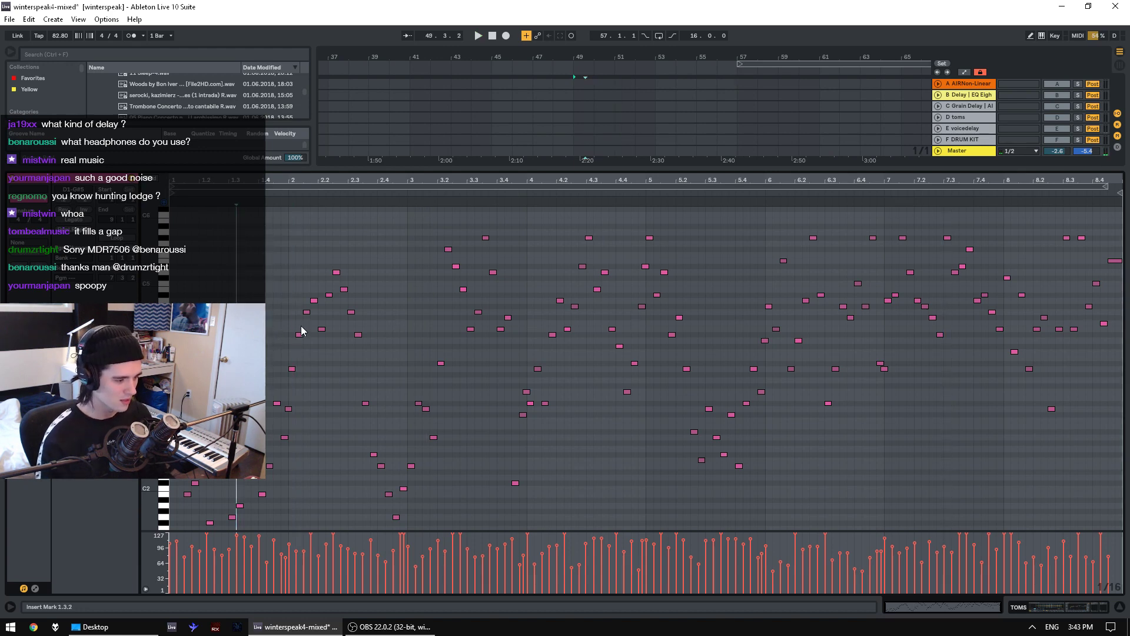
left_click(369, 482)
left_click(400, 441)
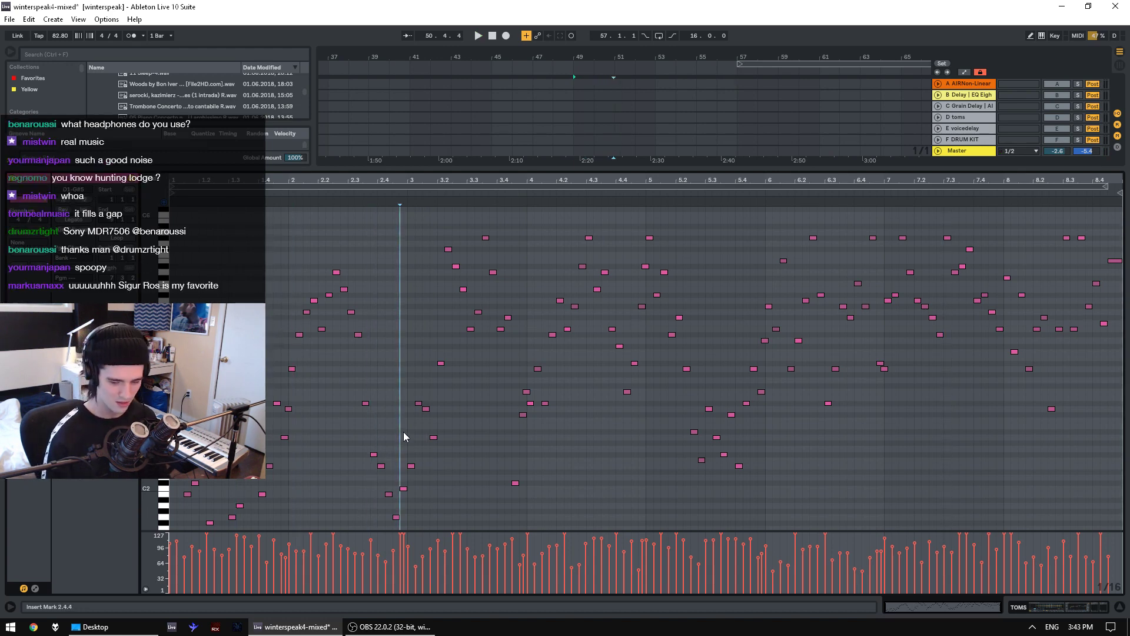
left_click(409, 371)
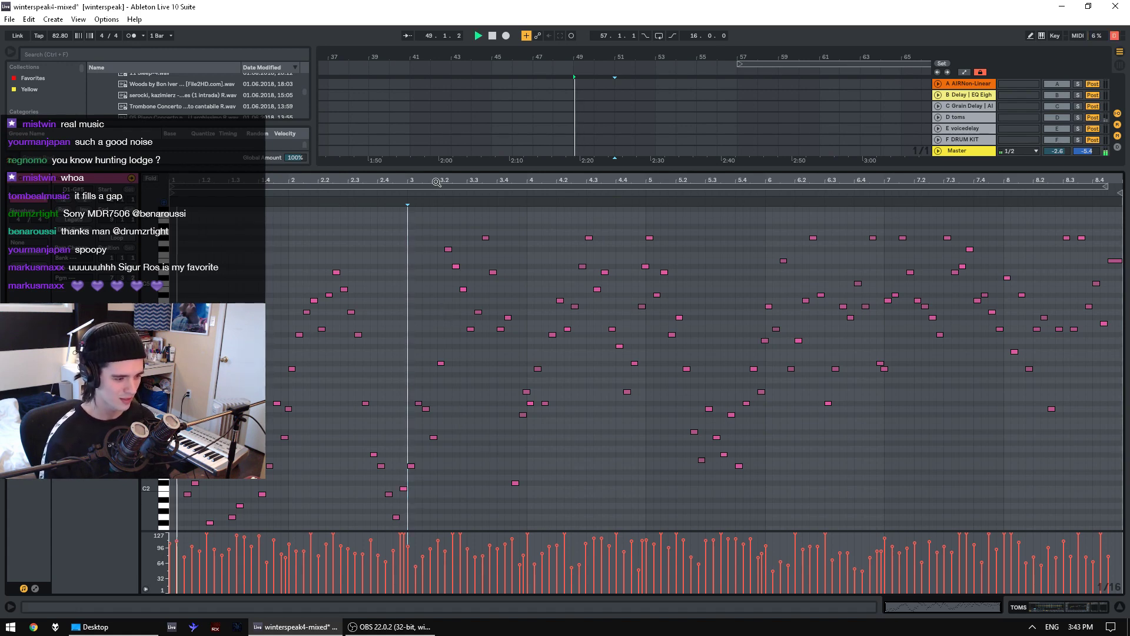
key("space")
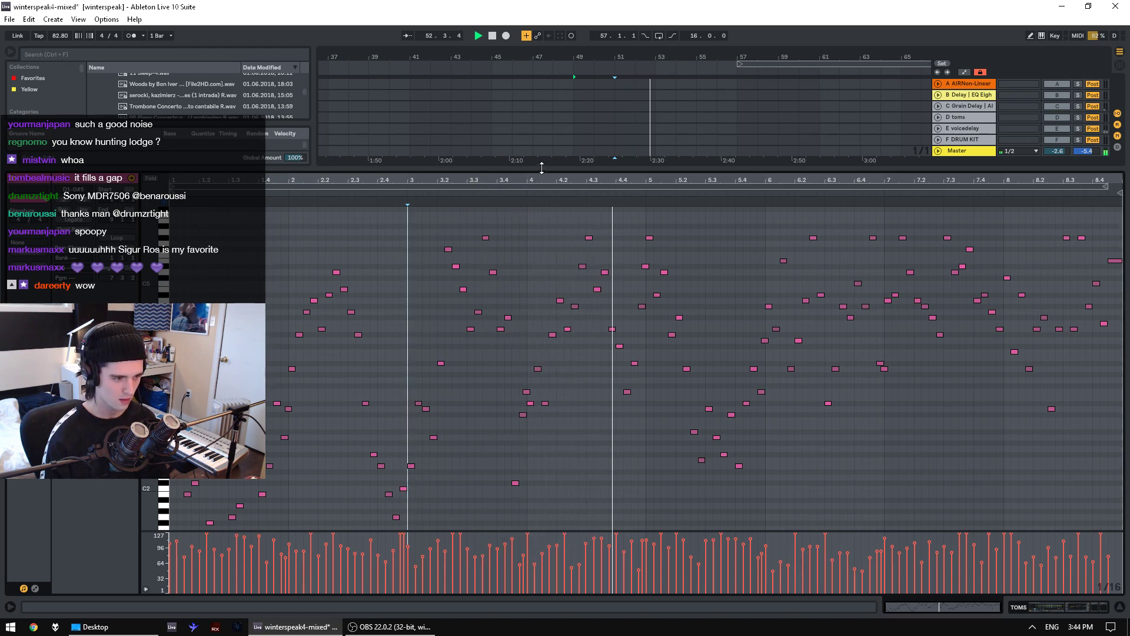
key("space")
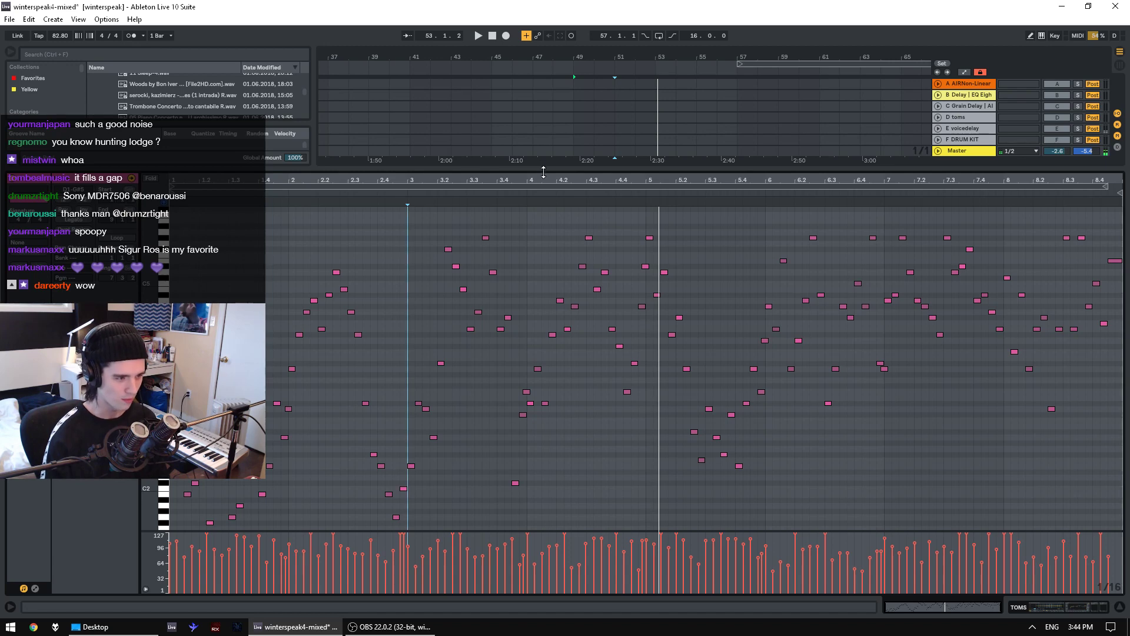
left_click_drag(543, 172, 535, 617)
key("space")
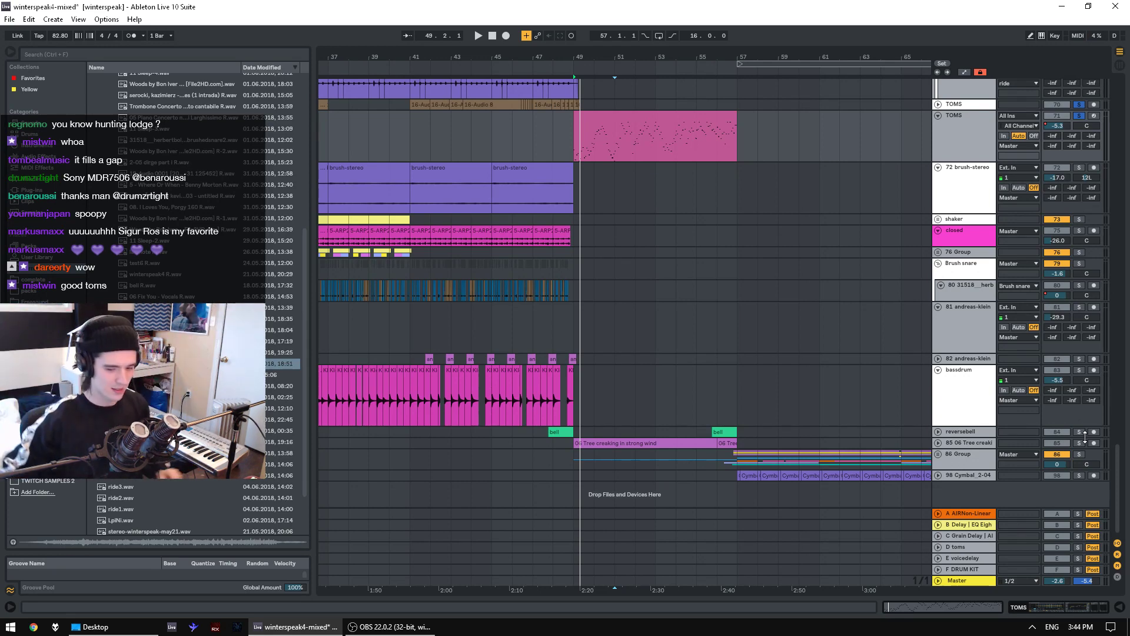
- Solo and unfold the 06 Tree creaking in strong wind track, play it from bar 49, and select its clips
left_click(1079, 443)
key("space")
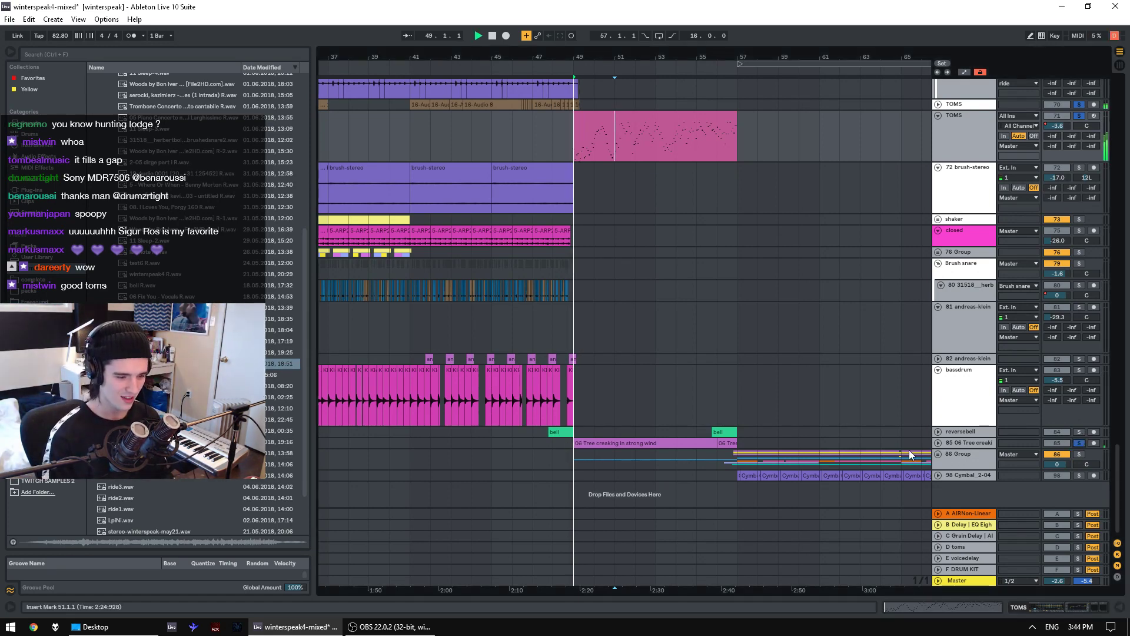
left_click(938, 442)
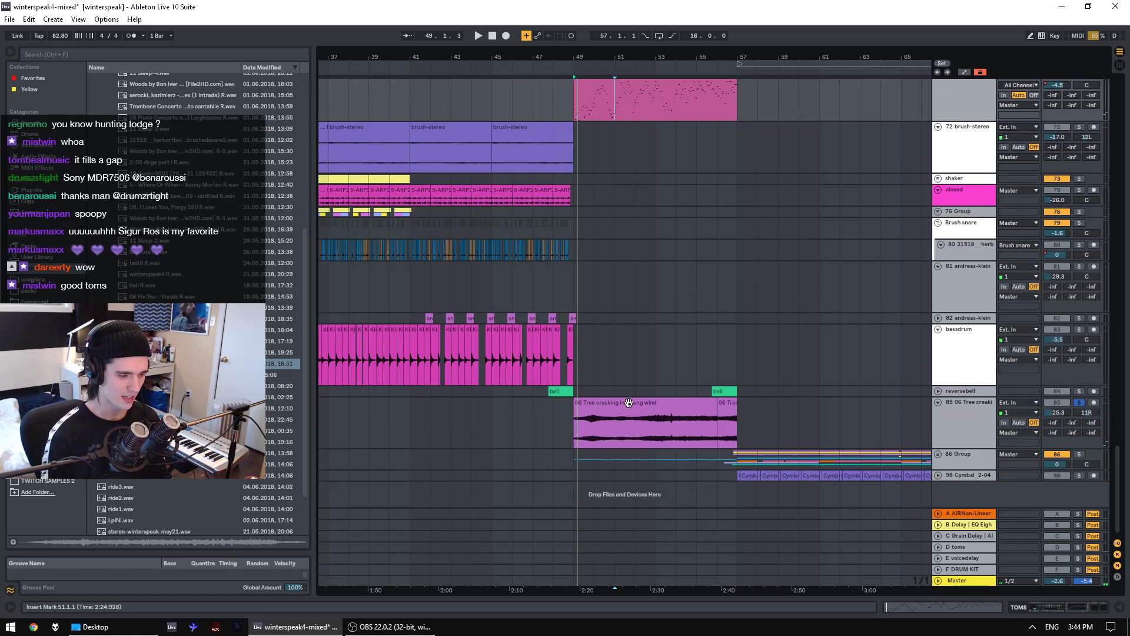
left_click(736, 411)
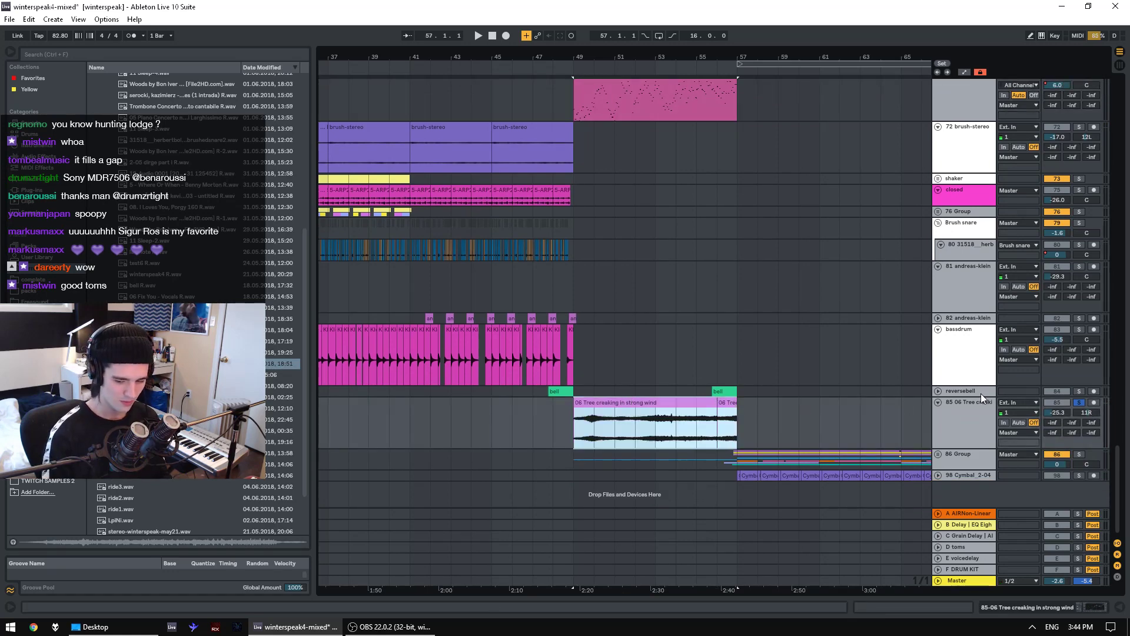
- Clear the solos, mute the Tree creaking track, and play the full mix from bar 49, bringing the track back in
left_click(1077, 402)
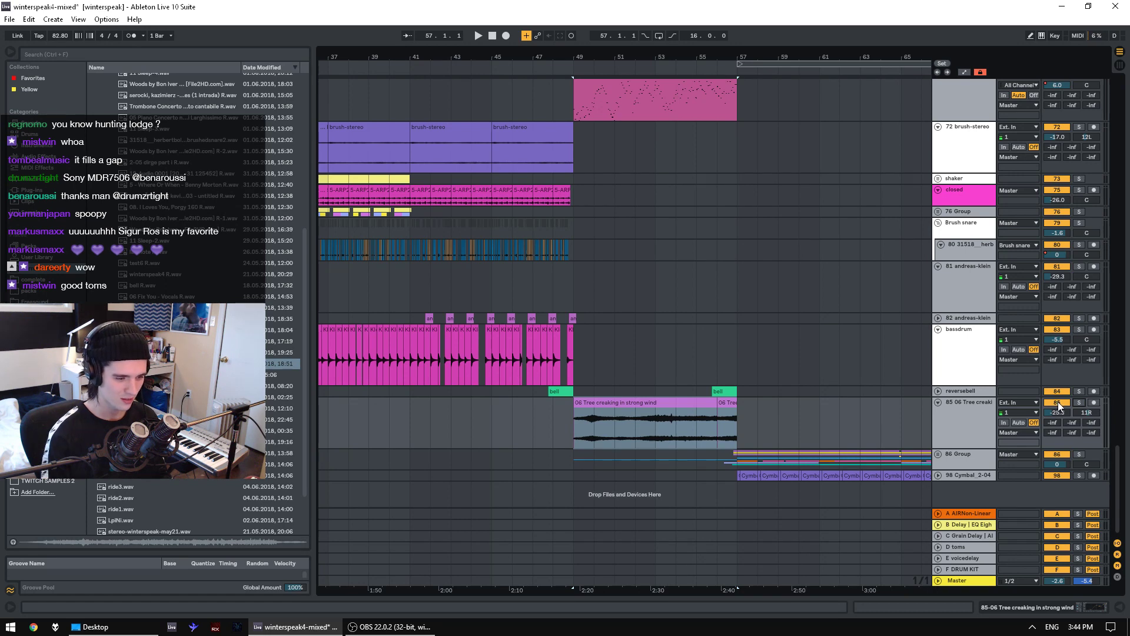
left_click(1057, 401)
key("space")
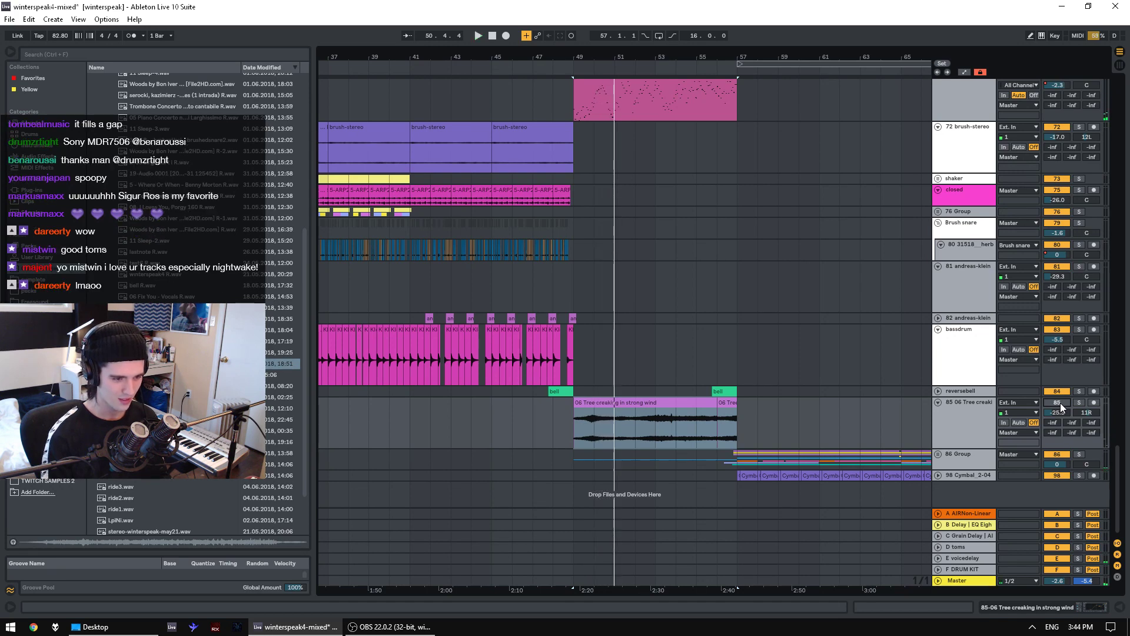
key("space")
key("space")
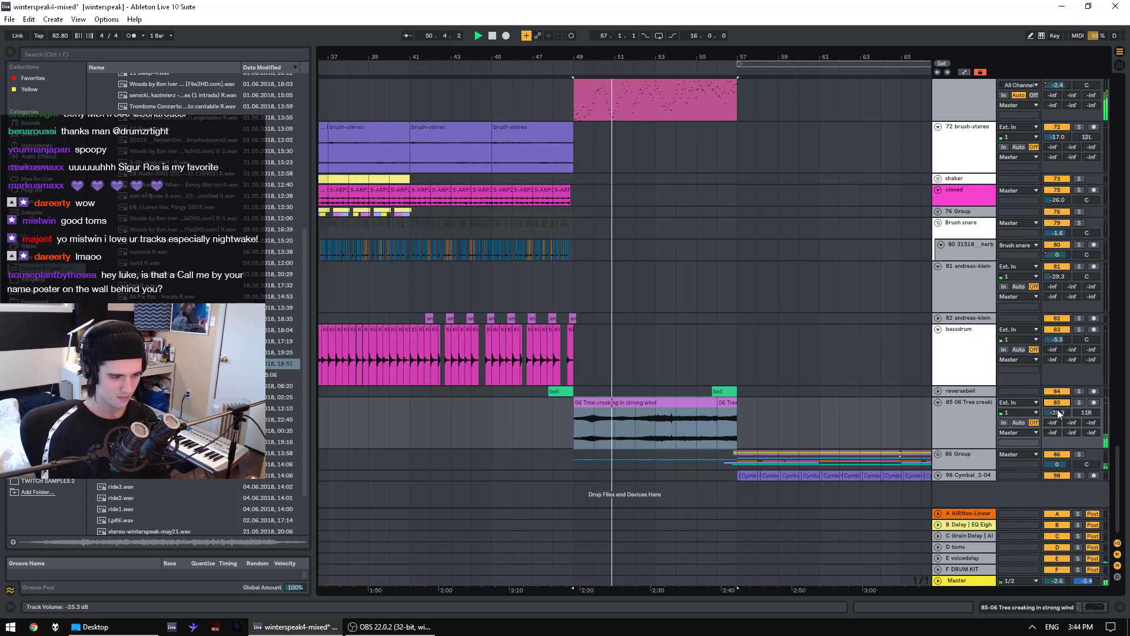
- Replay the full mix from around bar 52 of the Tree creaking clip, muting the track partway to compare
left_click(656, 436)
key("alt+space")
left_click(649, 437)
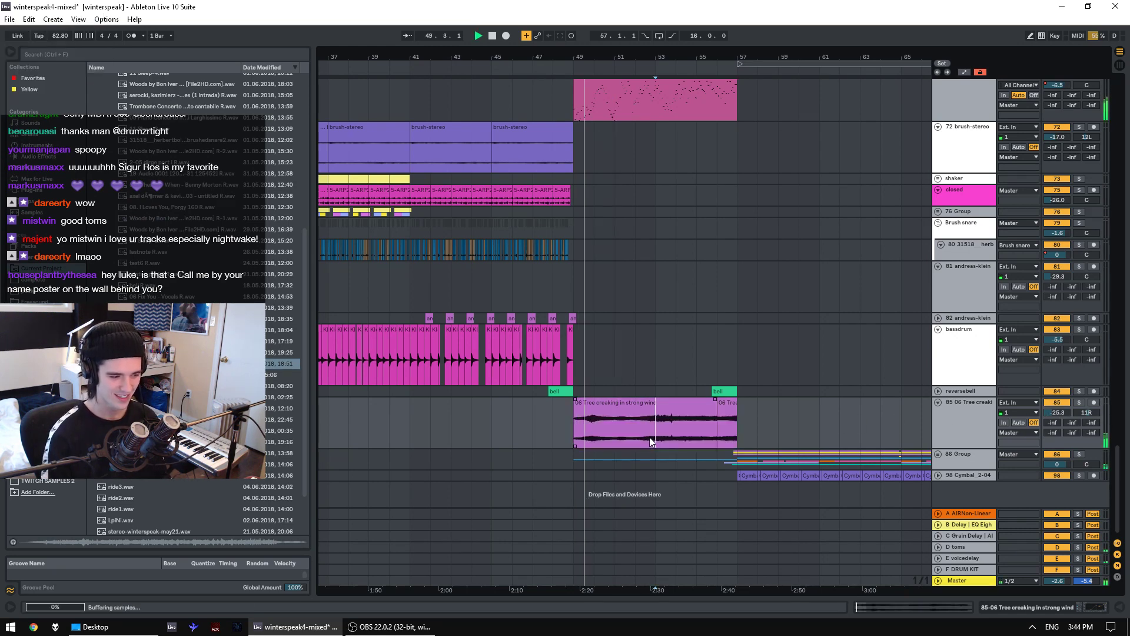
key("space")
key("space")
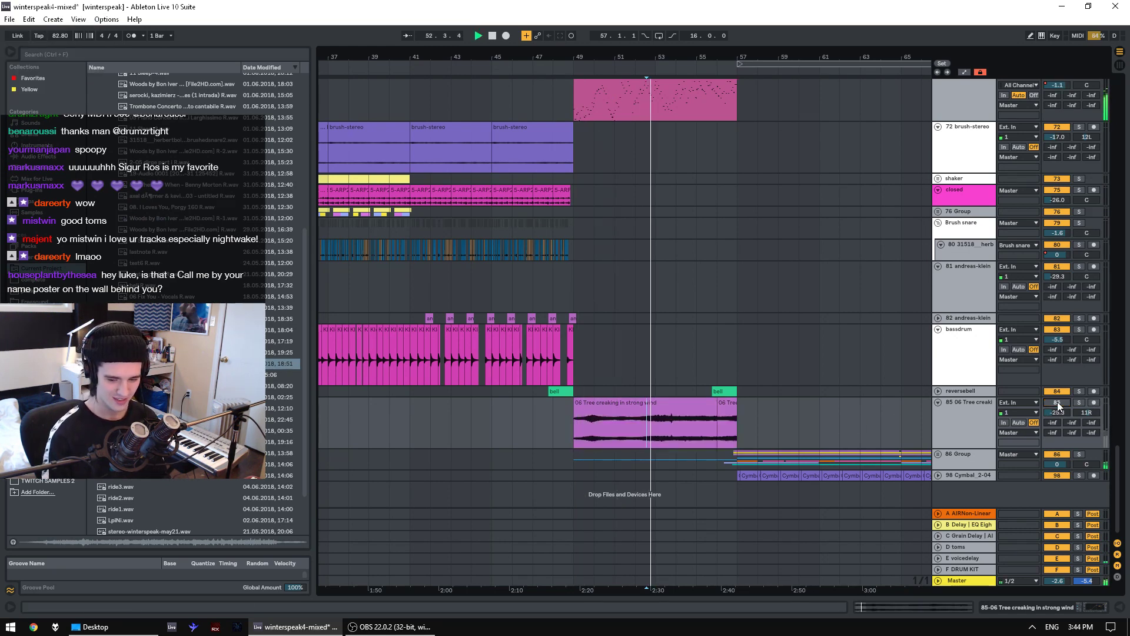
- Play back the breakdown with the tree creaking clip up to about bar 56
key("space")
key("space")
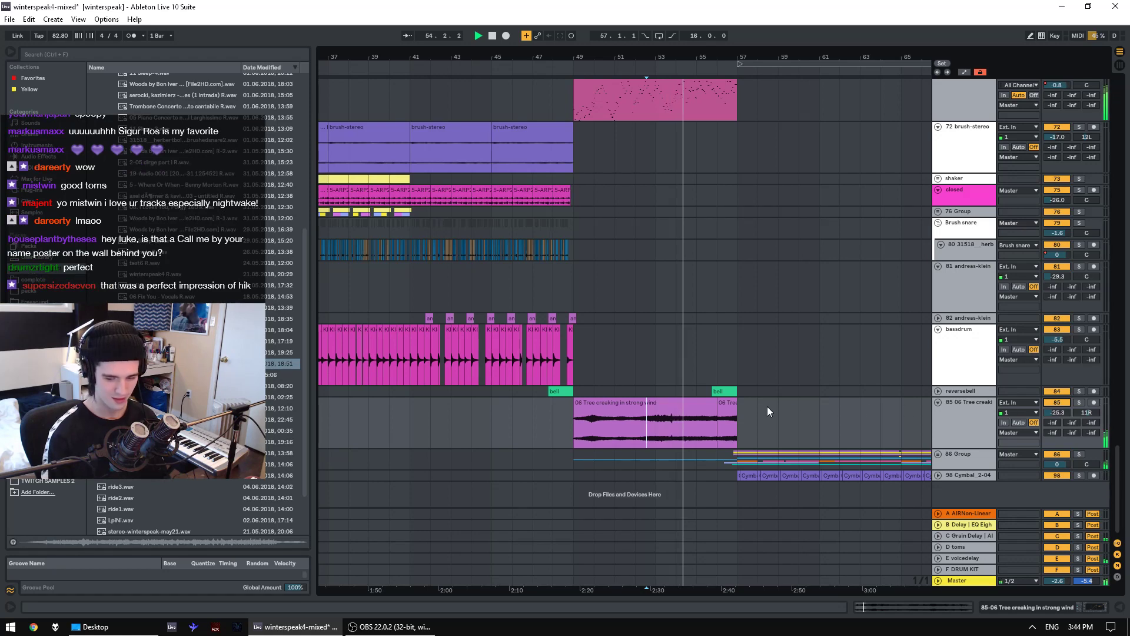
key("space")
left_click(718, 369)
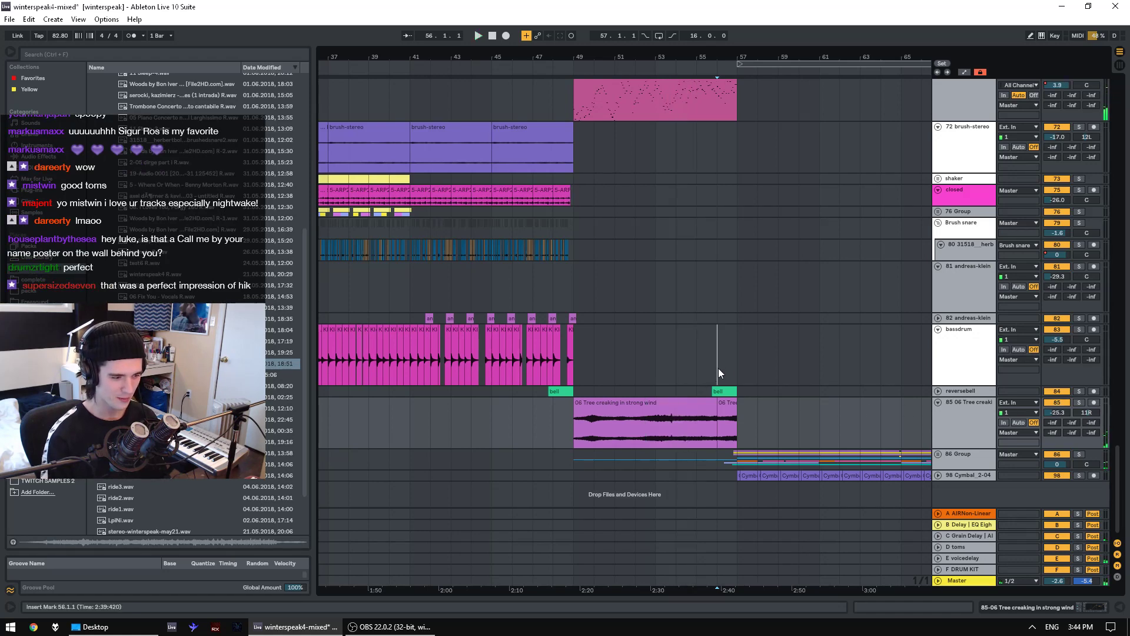
- Play from the start of the second bell clip before bar 57, soloing the reversebell track briefly, and stop playback
left_click(711, 364)
key("ctrl+v")
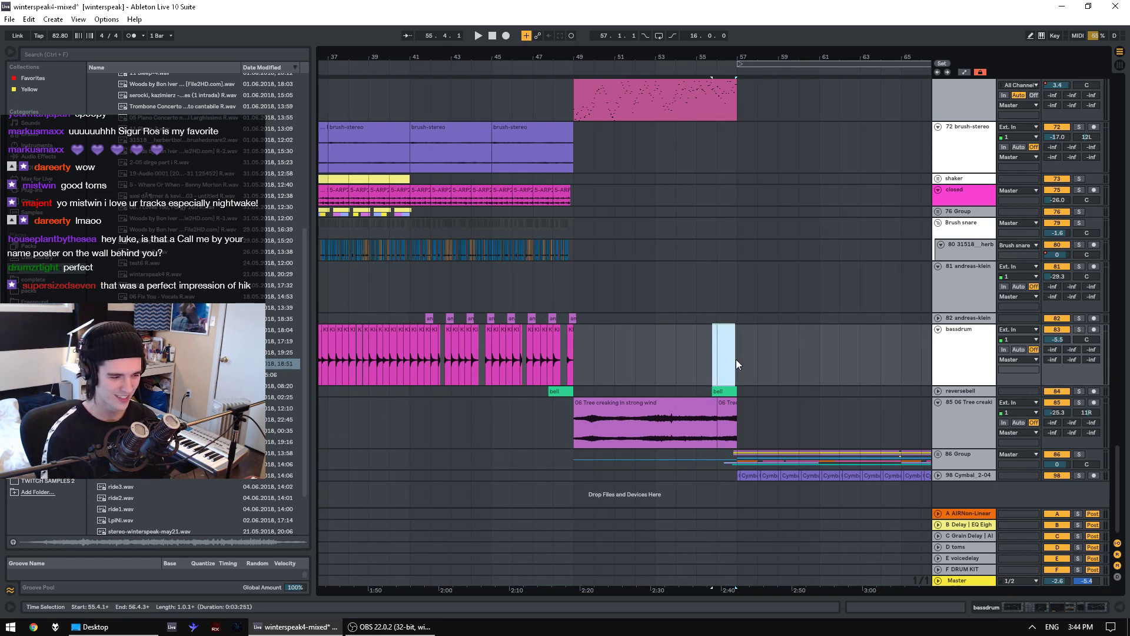
key("space")
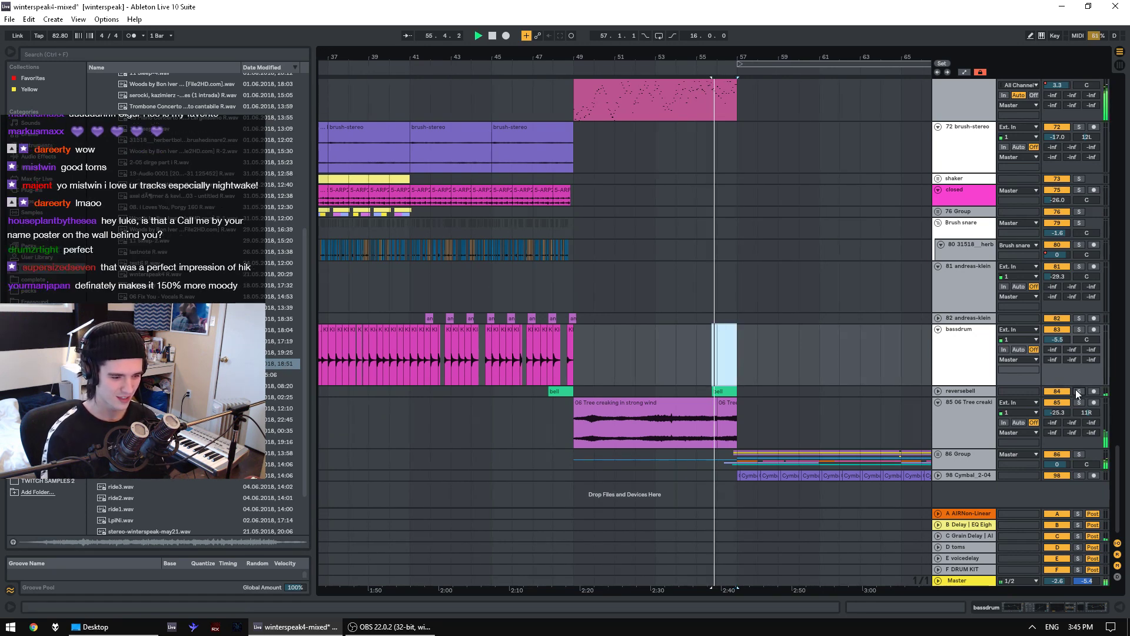
left_click(1076, 391)
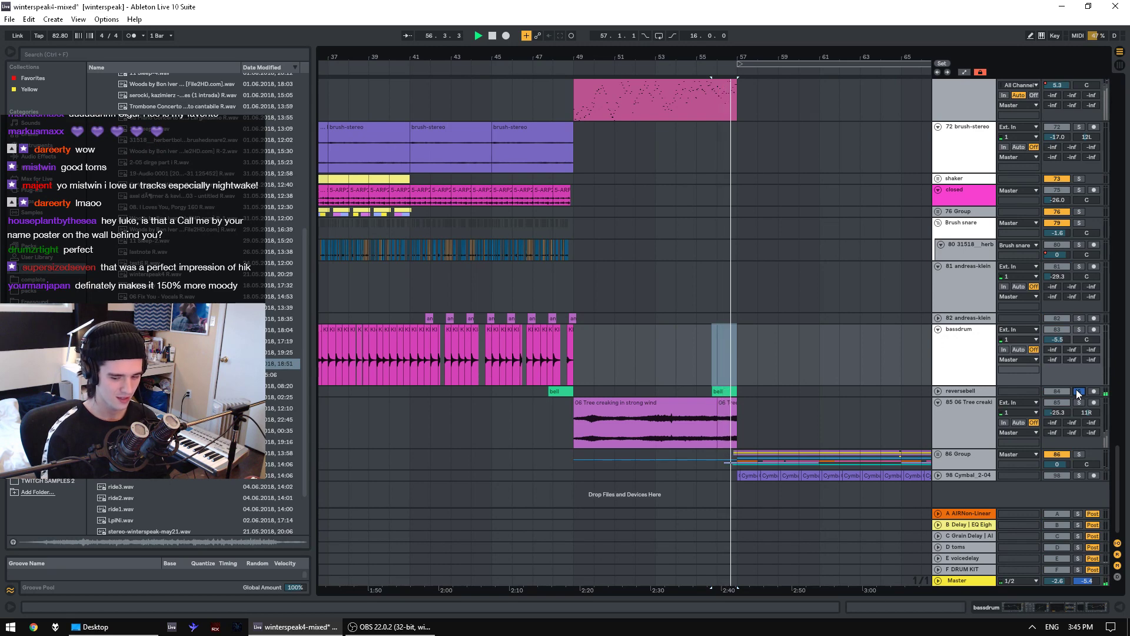
left_click(1076, 390)
scroll(842, 353, "up", 1)
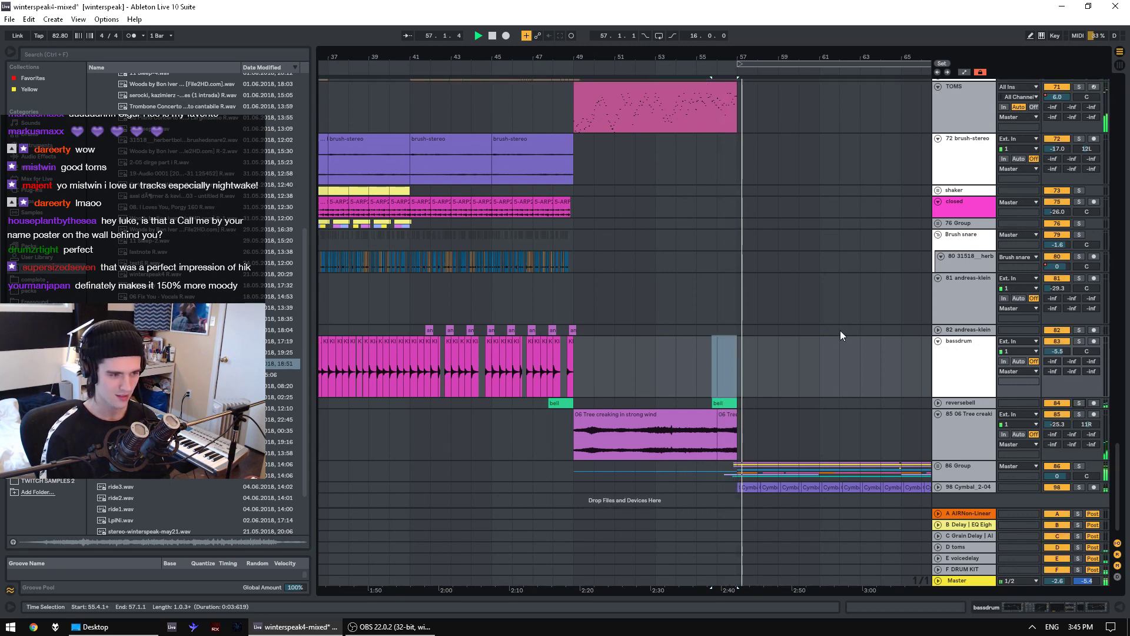
scroll(840, 330, "up", 8)
key("space")
- Solo the 19 Group track, set the playback position to bar 57, and unfold the group to show its two audio tracks
left_click_drag(1117, 449, 1110, 209)
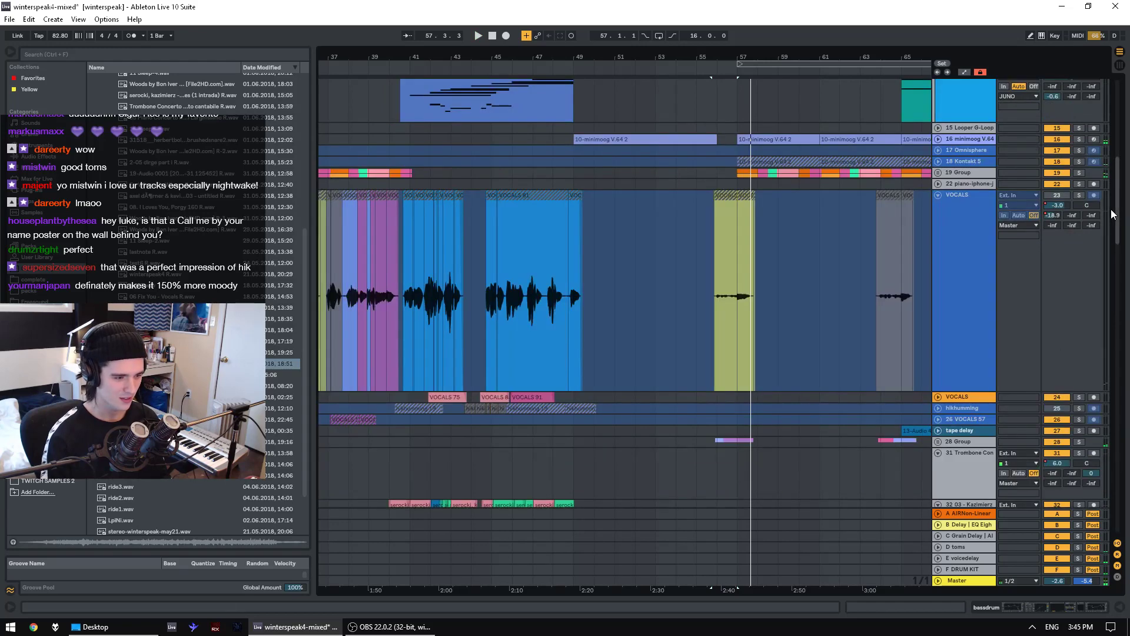
scroll(1111, 210, "up", 10)
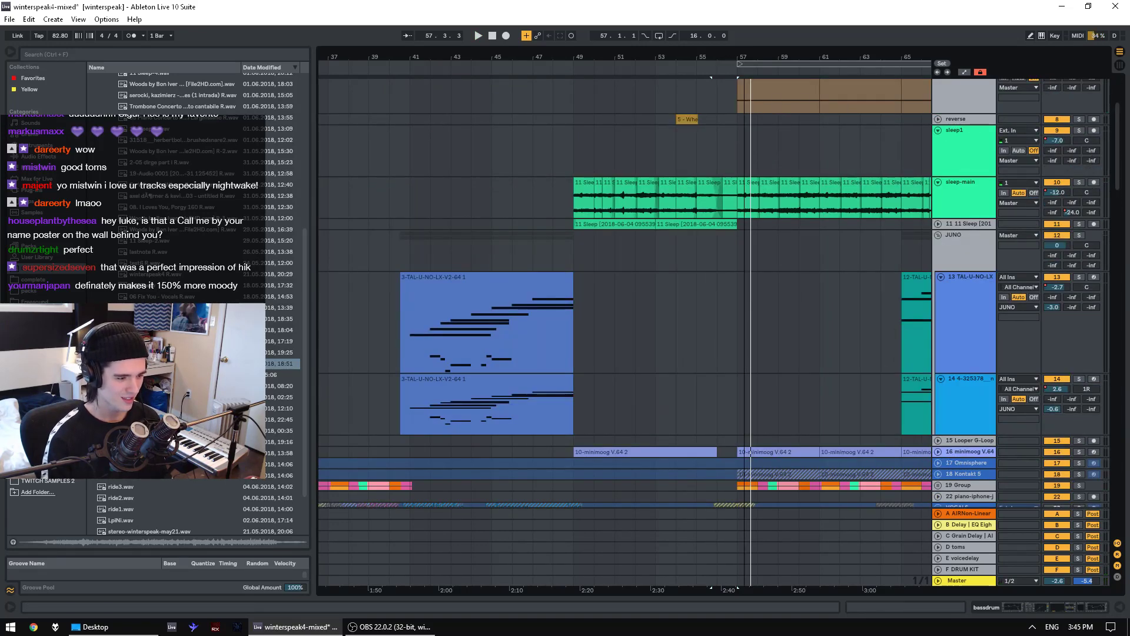
scroll(625, 332, "right", 3)
scroll(706, 401, "down", 3)
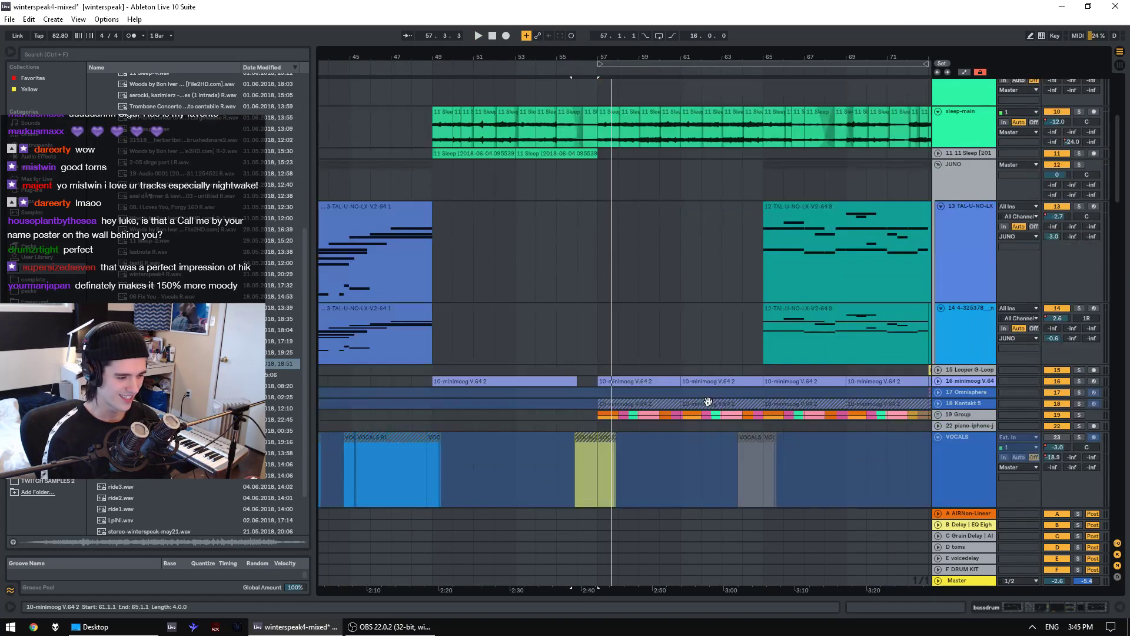
left_click(1079, 415)
left_click(601, 424)
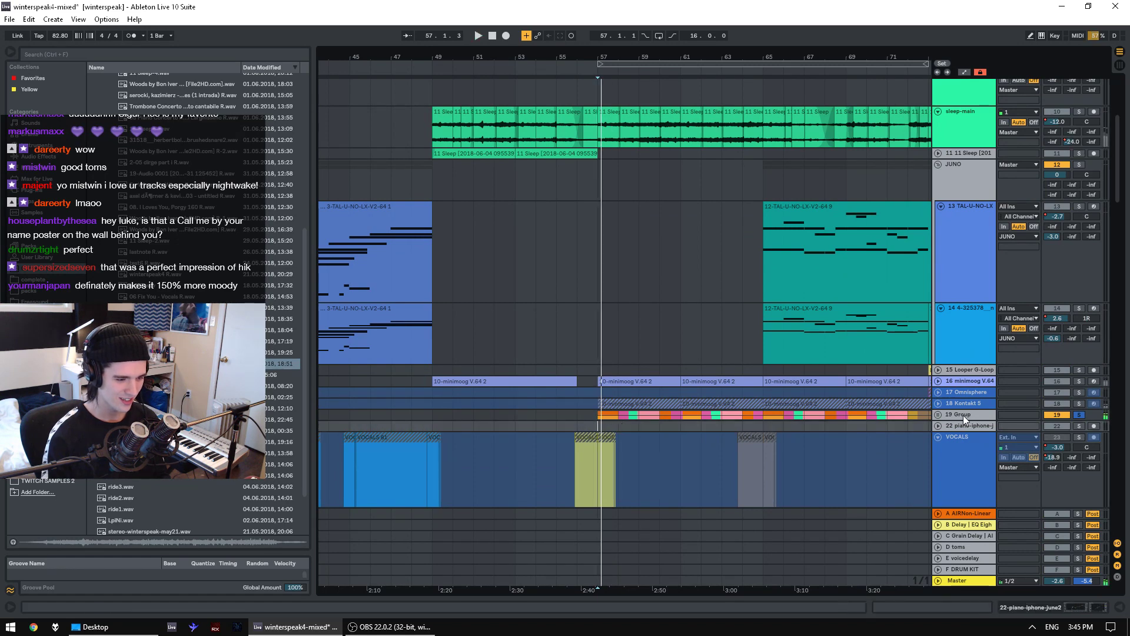
left_click(938, 416)
scroll(687, 424, "down", 5)
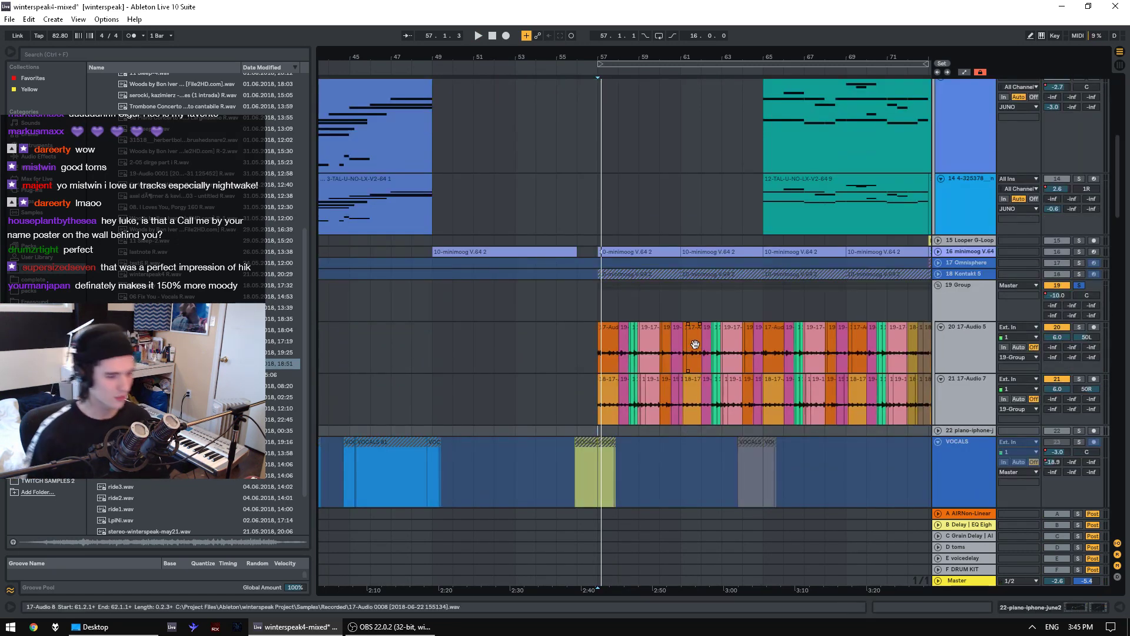
- Listen to the soloed 19 Group from bar 57 through about bar 60
left_click_drag(615, 56, 616, 82)
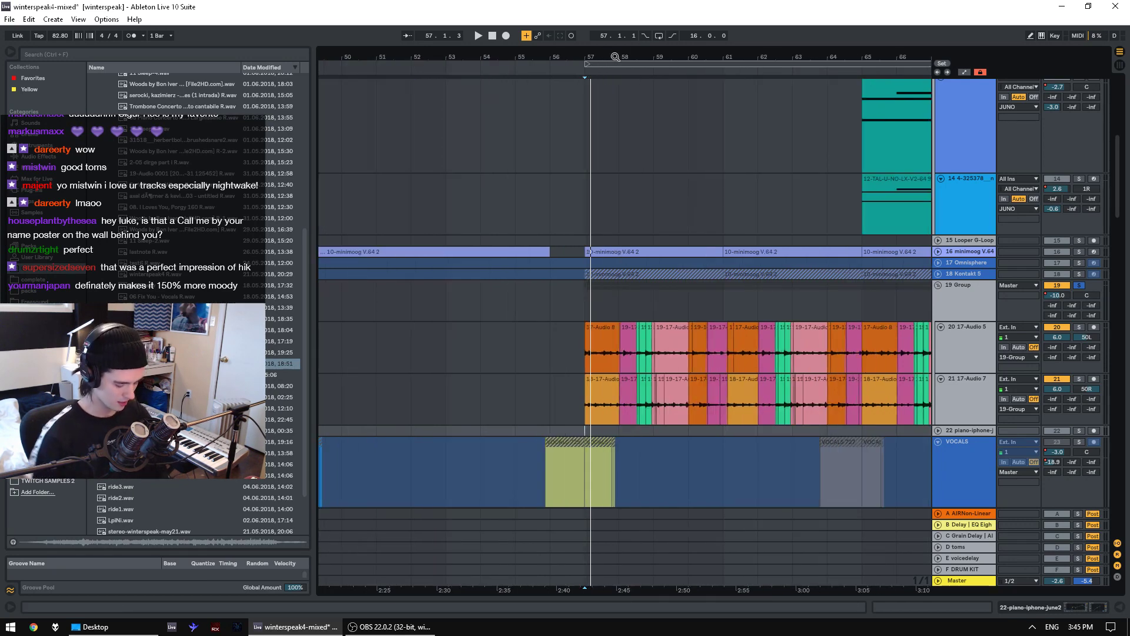
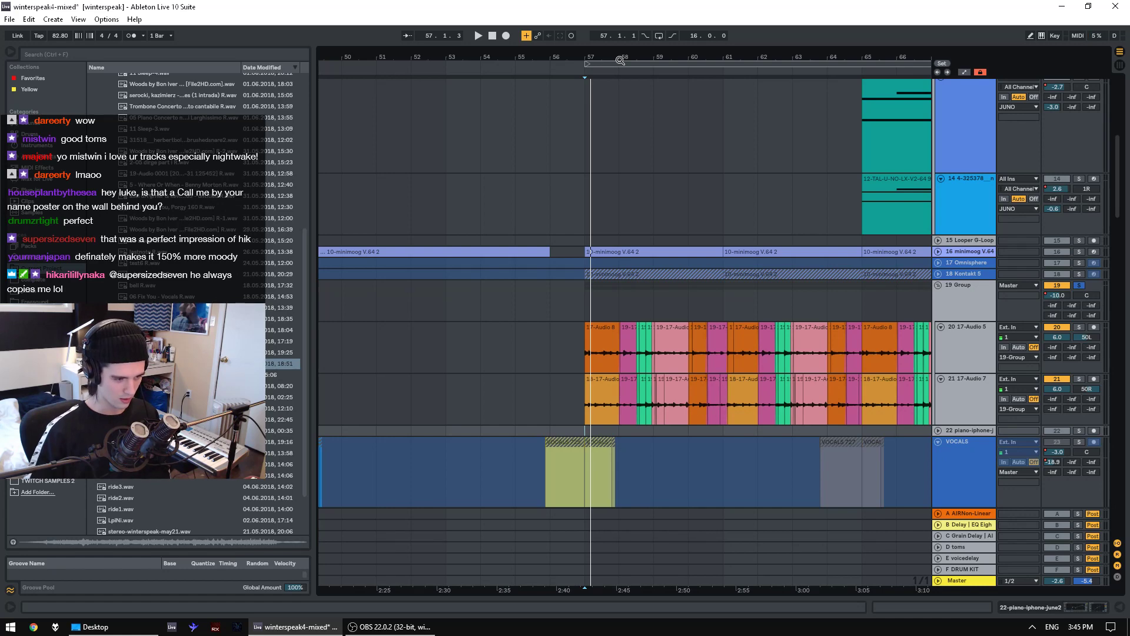
left_click_drag(723, 54, 443, 35)
key("space")
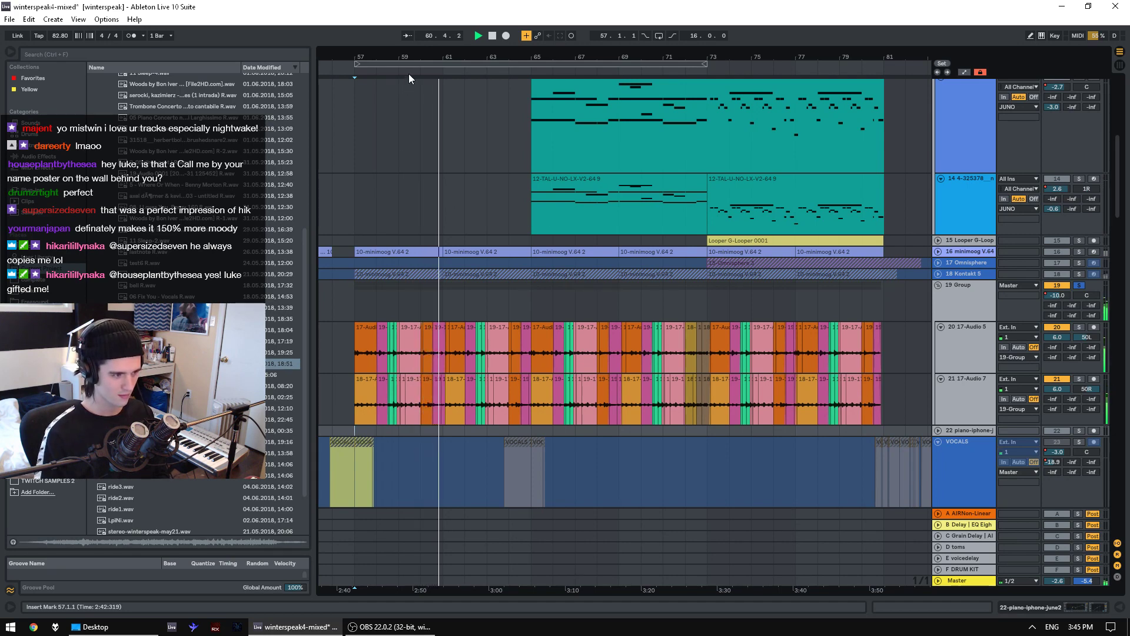
key("space")
- Try extending the 19-17-Audio 7 22 clip before bar 61 on track 20 to bar 62, and audition it
left_click_drag(430, 59, 469, 152)
left_click_drag(499, 337, 556, 338)
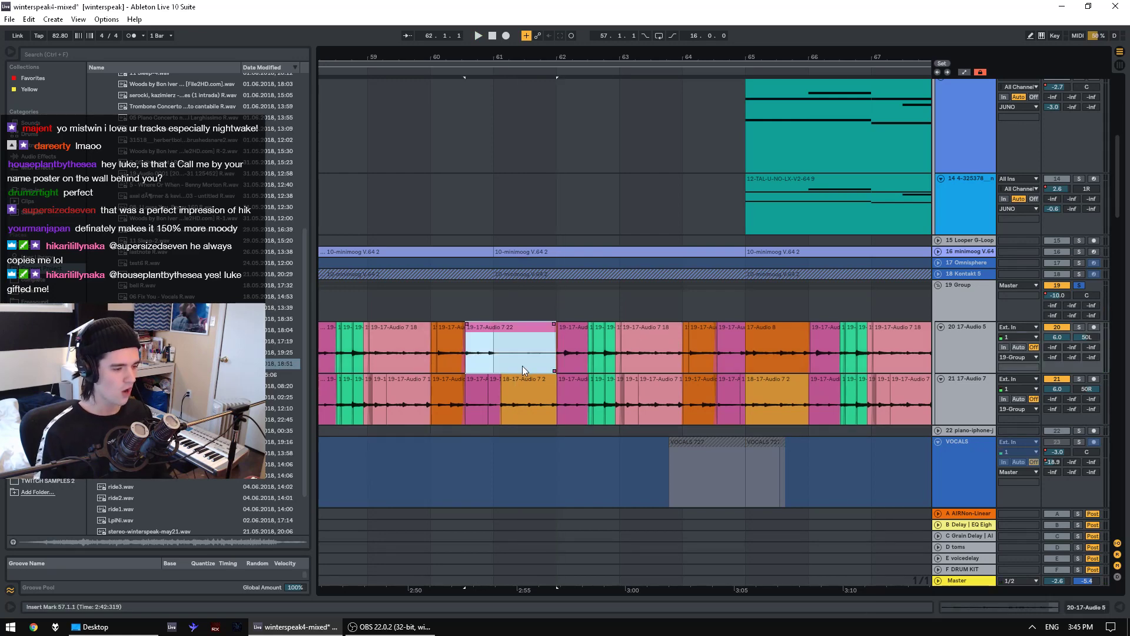
left_click(502, 360)
key("space")
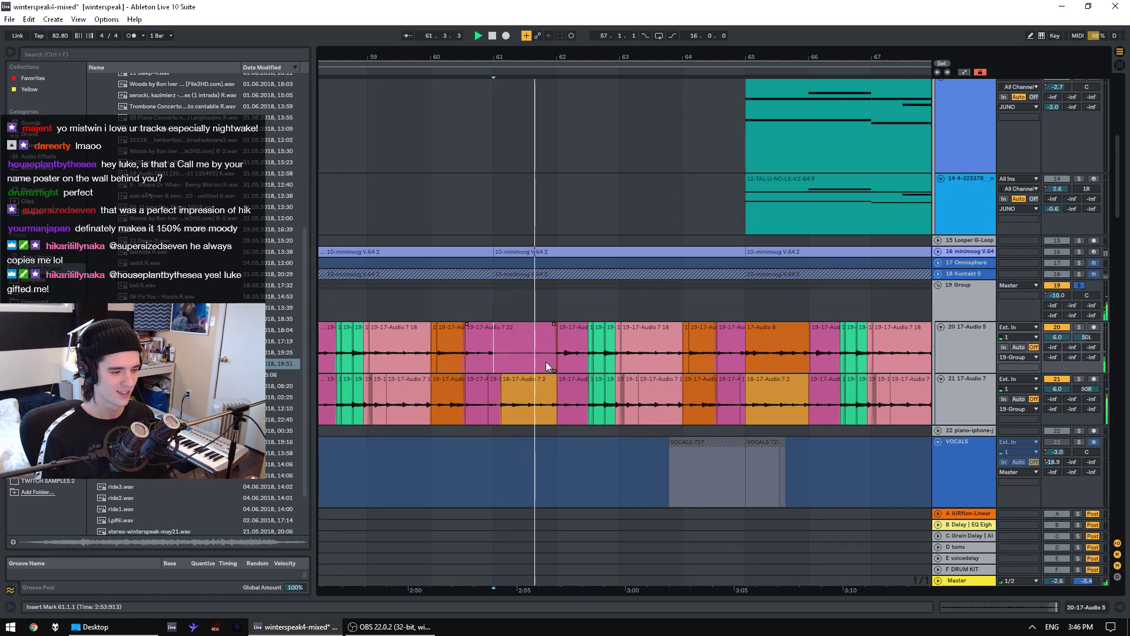
left_click(518, 359)
key("space")
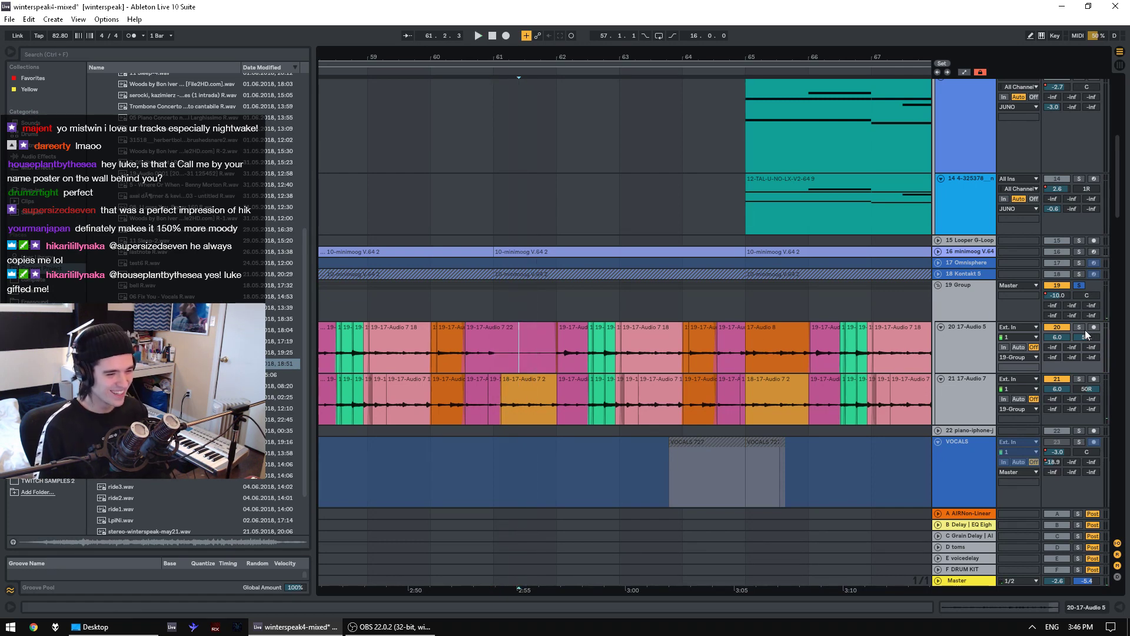
- Listen to track 20 soloed, clear the solos, and undo the extension of the 19-17-Audio 7 22 clip
left_click(1080, 329)
key("space")
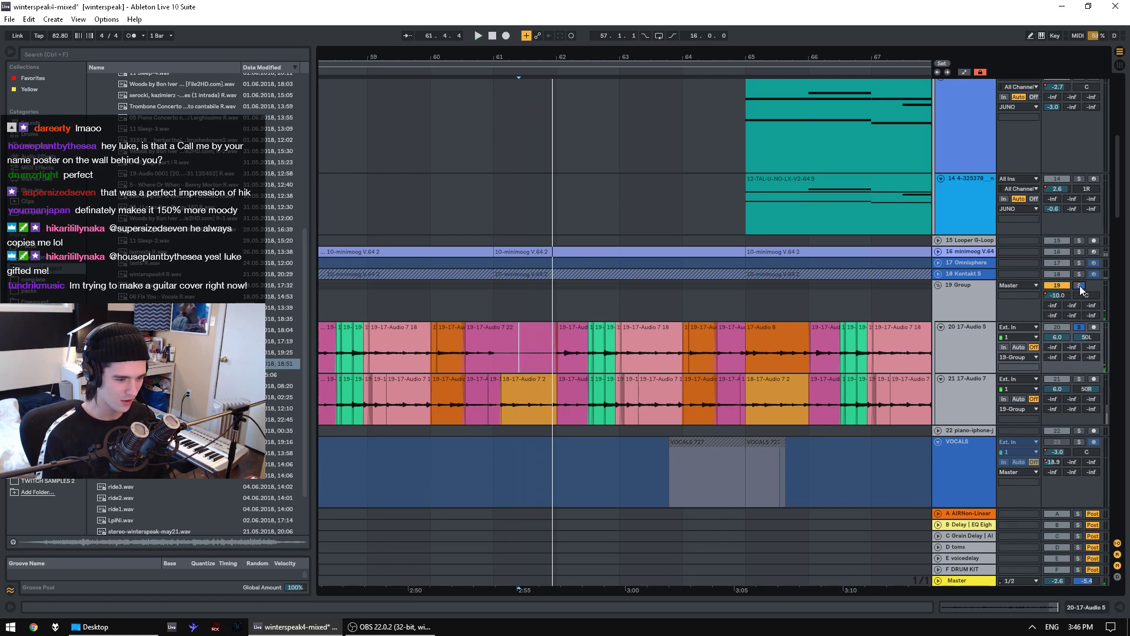
left_click(1079, 327)
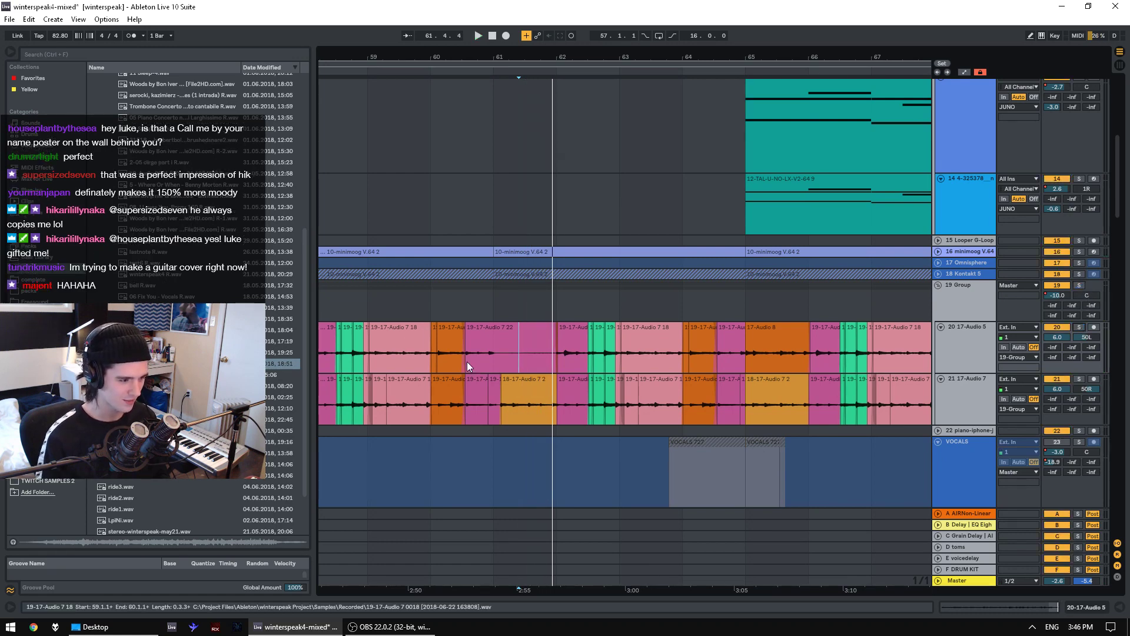
key("ctrl+z")
- Play the full mix from bar 60.2, try extending the 19-17-Audio 7 22 clip to bar 62 again, and undo it
left_click(454, 307)
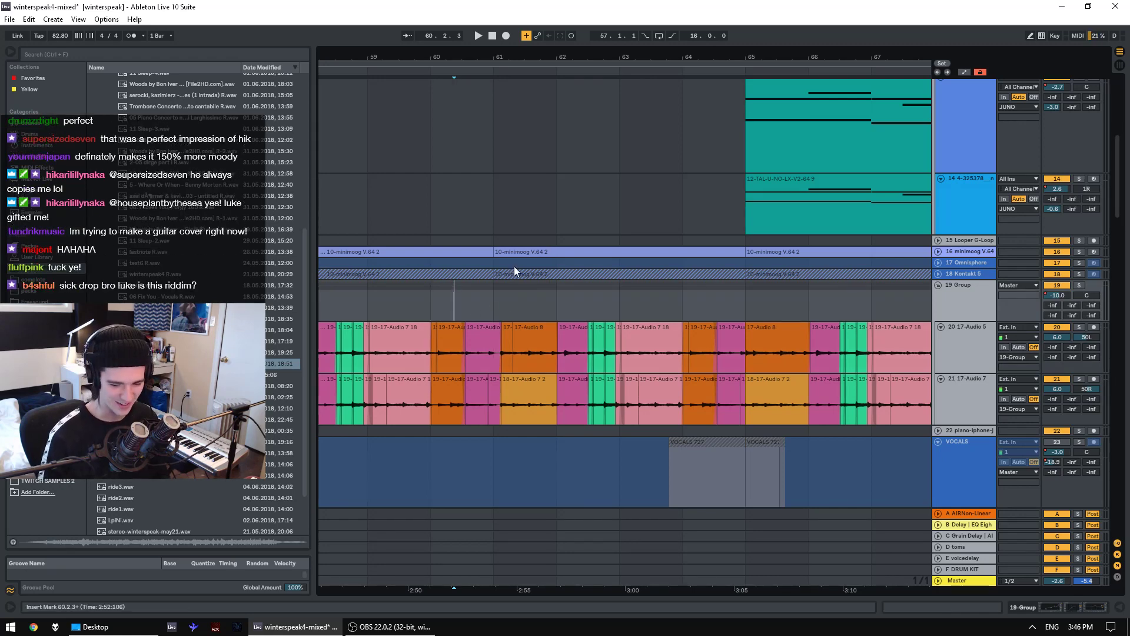
key("space")
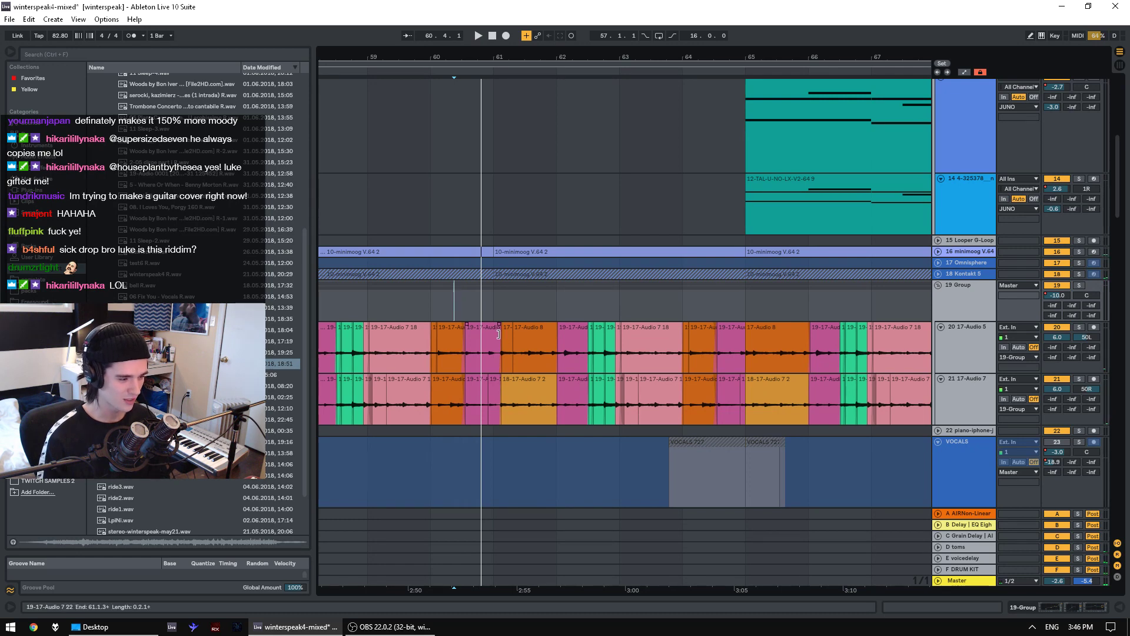
left_click_drag(611, 338, 612, 339)
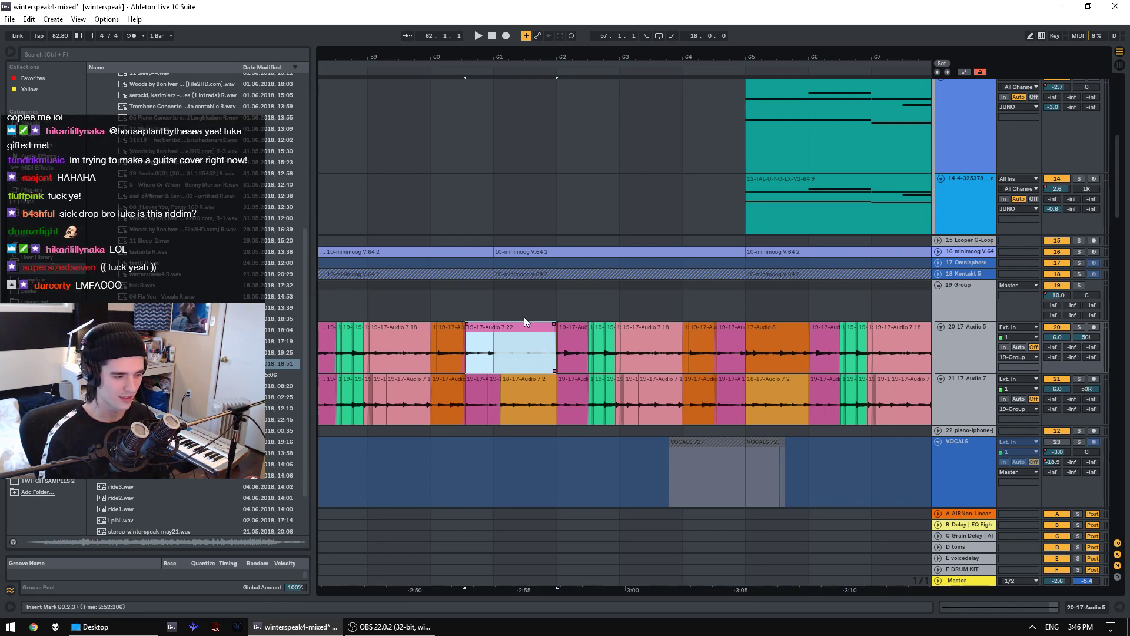
key("ctrl+z")
- Play the cut-up clips from bar 60.3 with the 19 Group soloed
left_click(465, 315)
key("space")
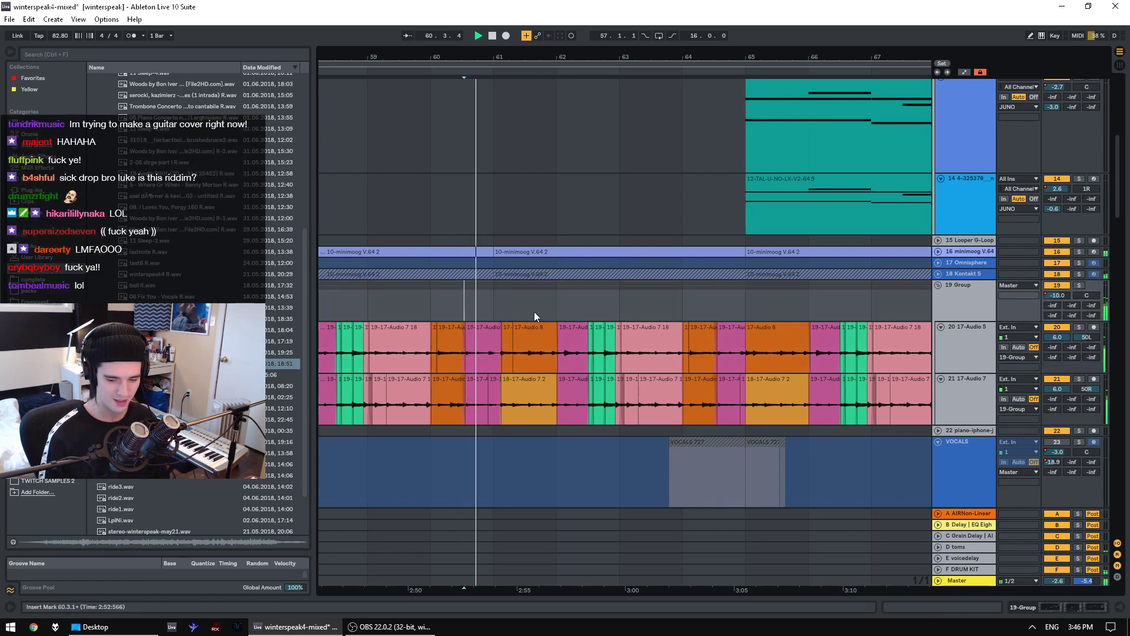
left_click(1080, 285)
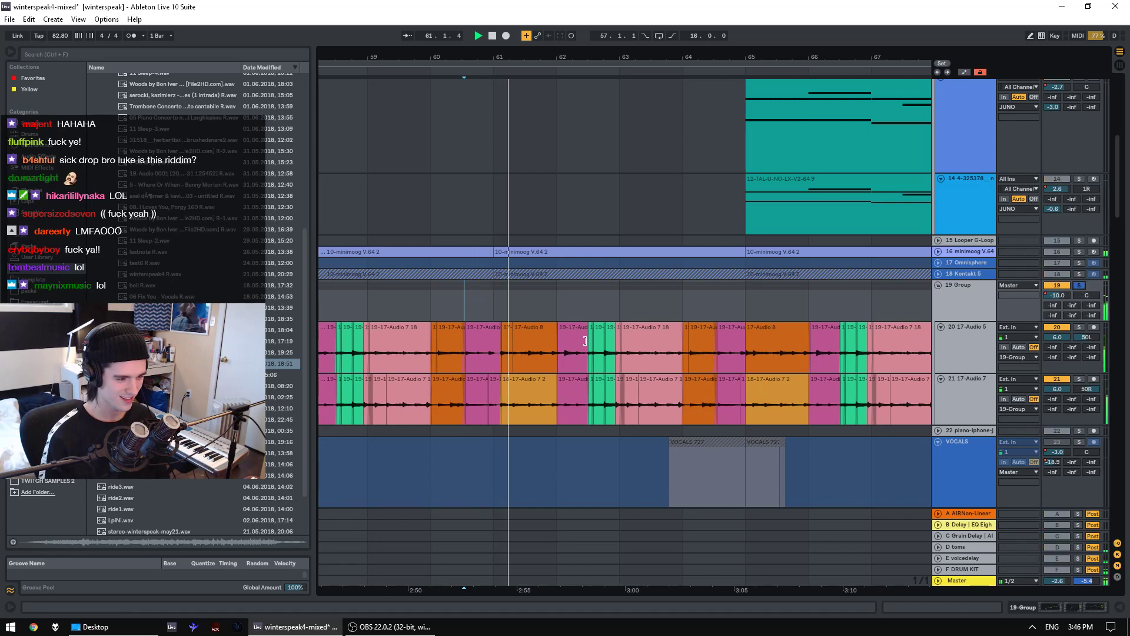
key("space")
- Try extending the 17-Audio 8 clip after bar 61 to bar 62.3 on track 20, audition it from bar 62, and undo it
key("ctrl+y")
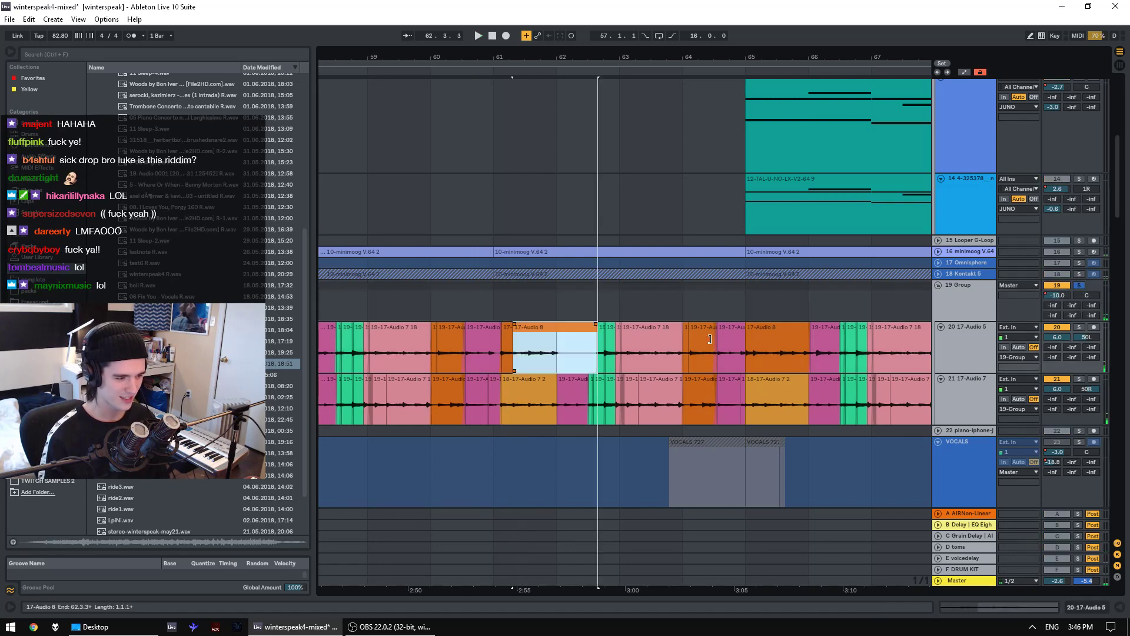
left_click(558, 361)
key("space")
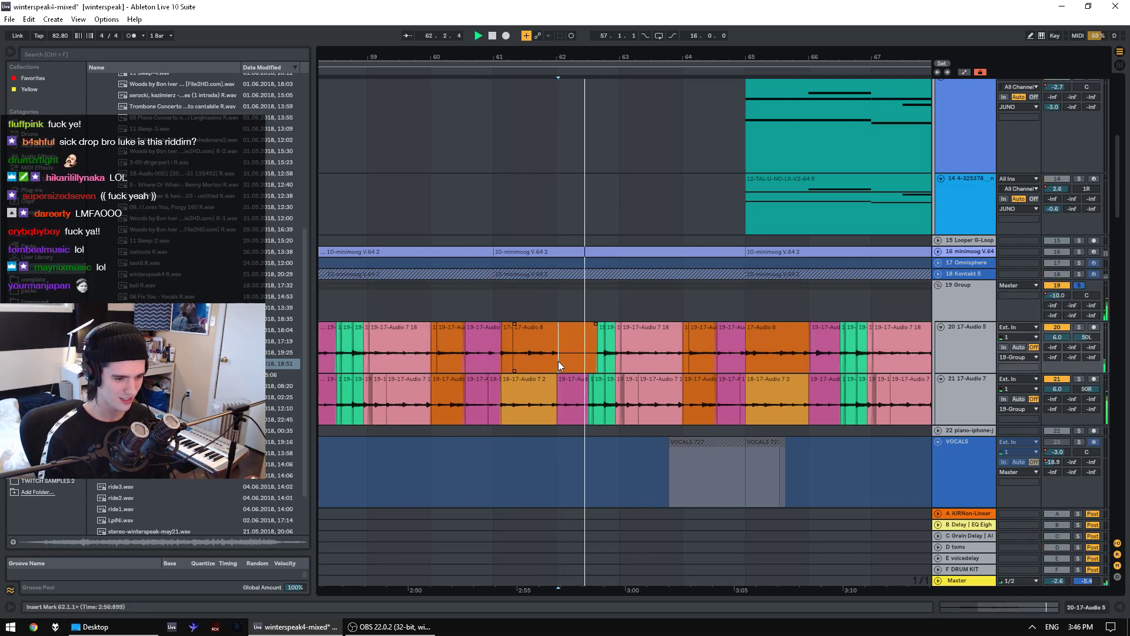
key("space")
key("ctrl+z")
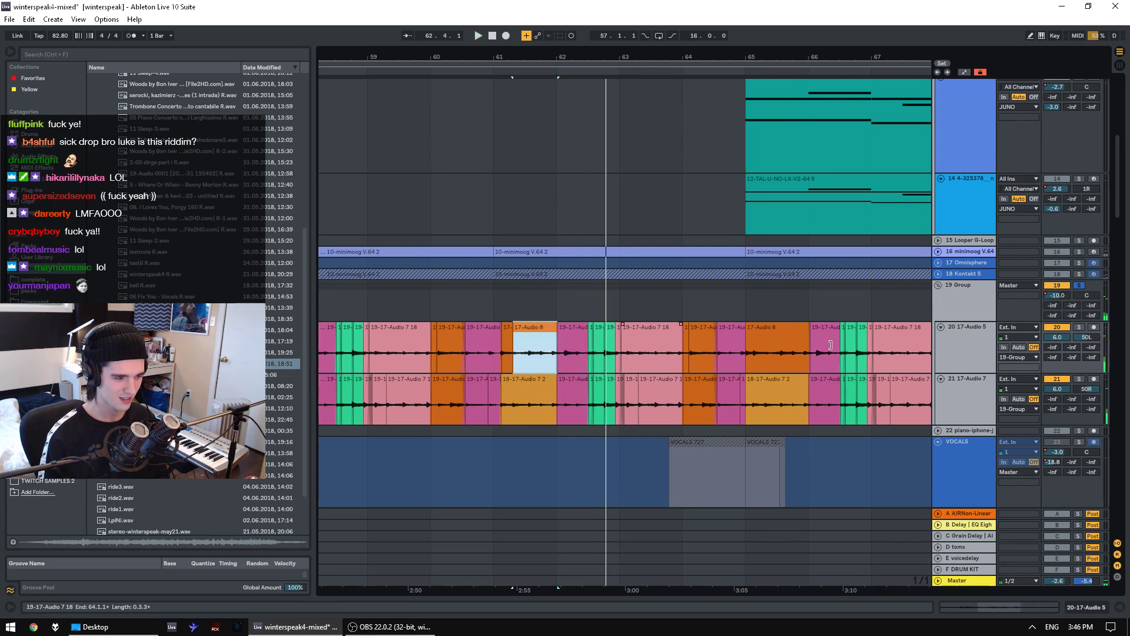
- Try extending the 19-17-Audio 7 18 clip at bar 63 to bar 65 on track 20, audition it from bar 64.2, and undo it
key("ctrl+z")
left_click(703, 360)
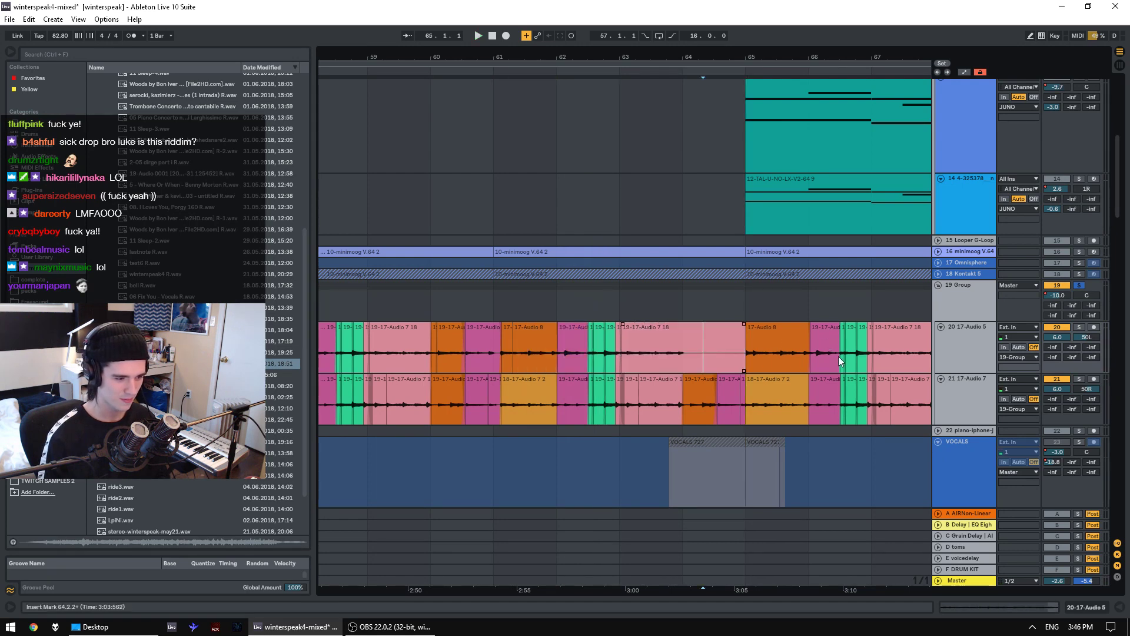
key("space")
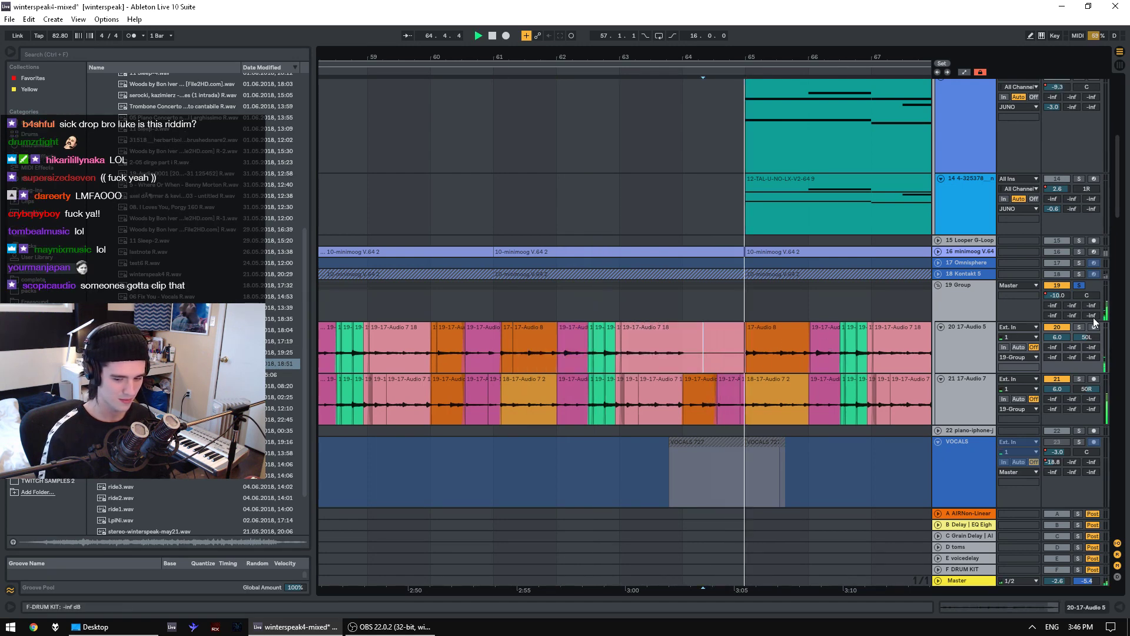
key("space")
key("ctrl+y")
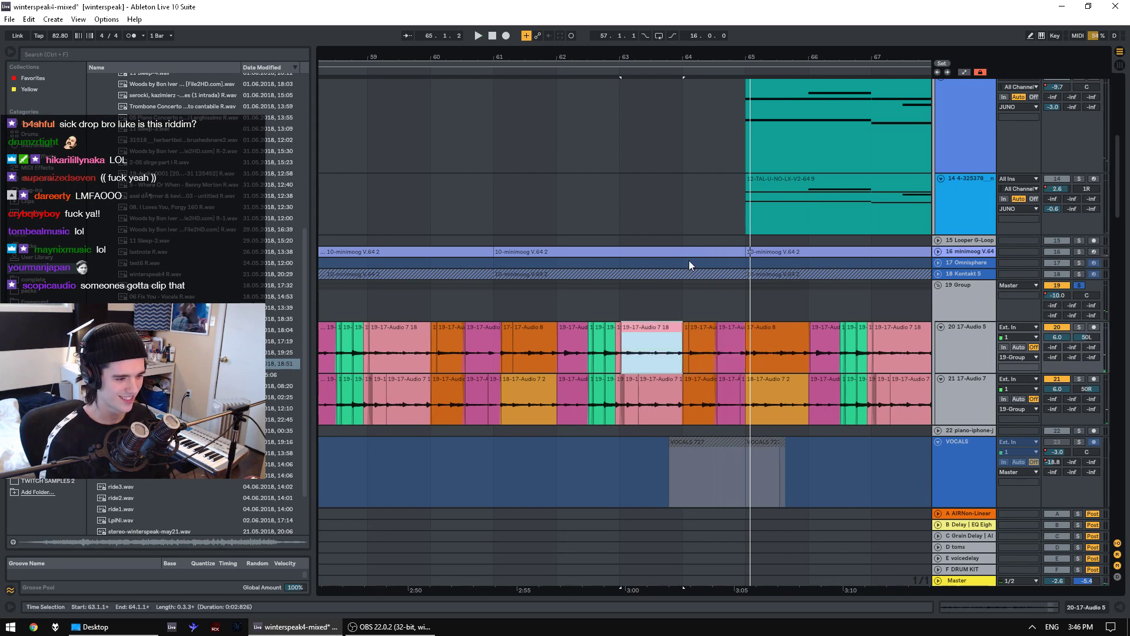
- Play the soloed 19 Group from about bar 63 with its original clip edits
left_click(628, 302)
key("space")
left_click_drag(706, 57, 706, 24)
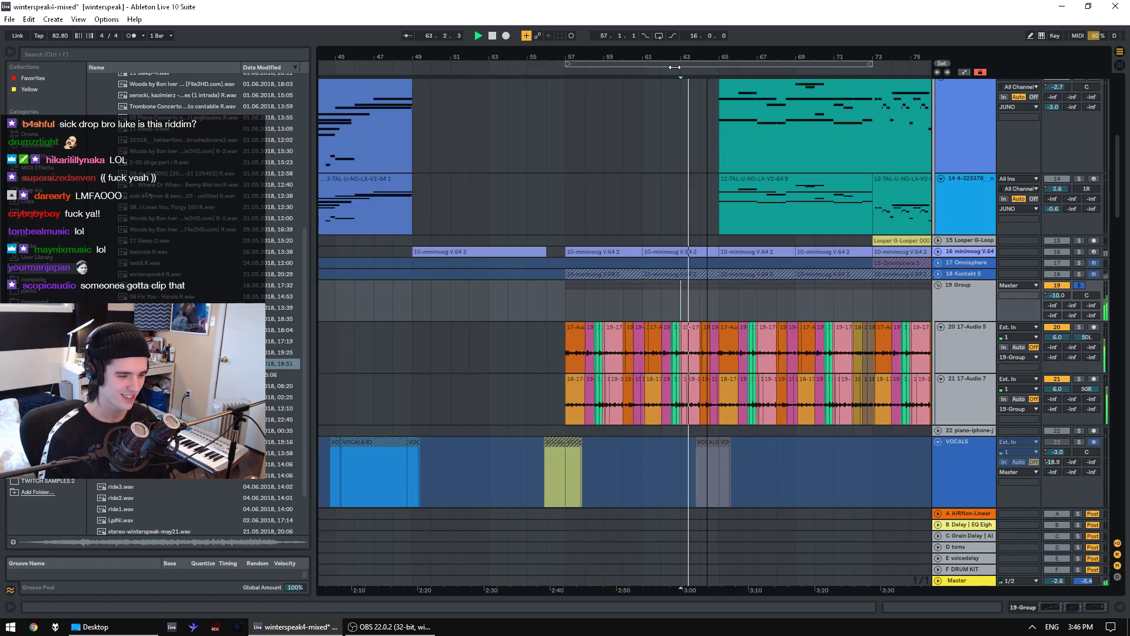
left_click_drag(675, 67, 632, 59)
key("space")
- Play from bar 73 with the 15 Looper, 16 minimoog and 17 Omnisphere tracks soloed together
scroll(802, 285, "down", 2)
left_click(796, 221)
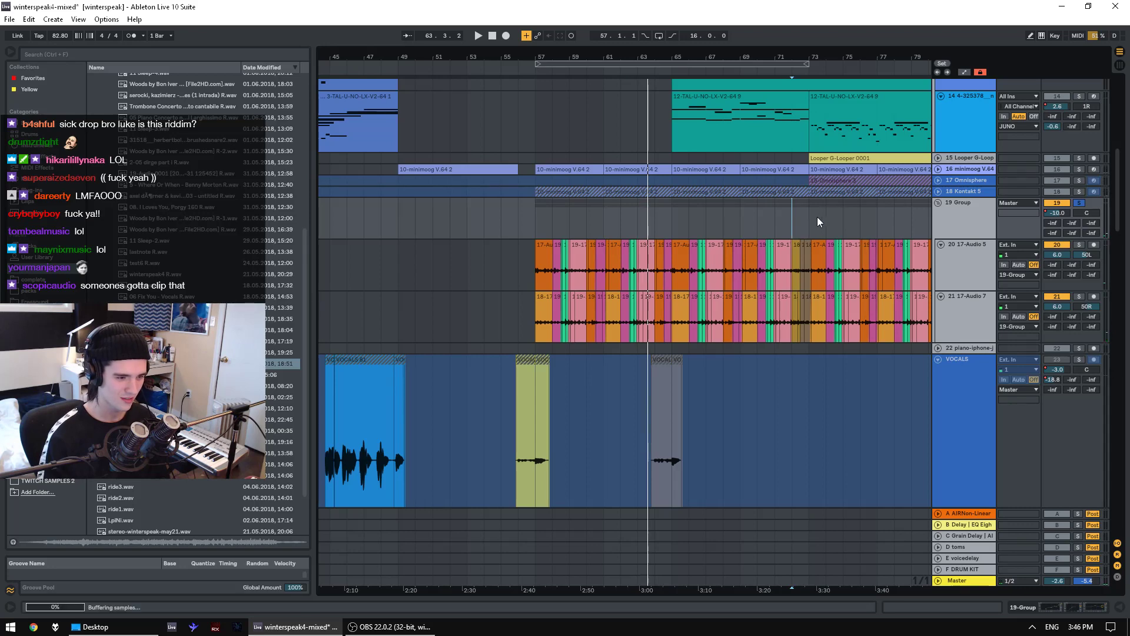
left_click(818, 218)
key("space")
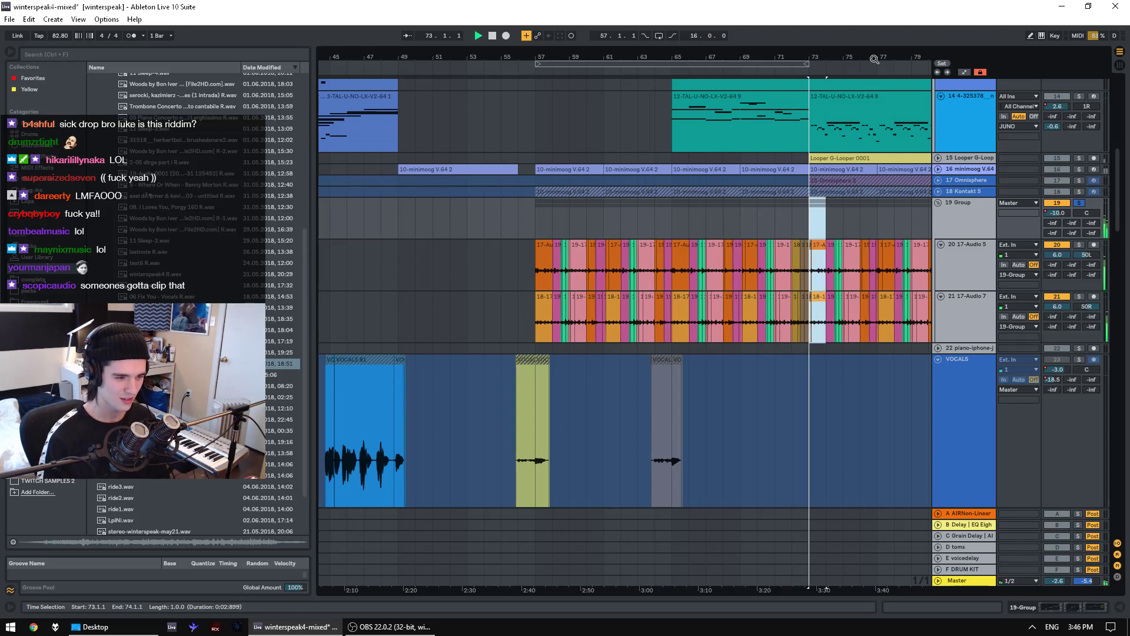
left_click(1078, 159)
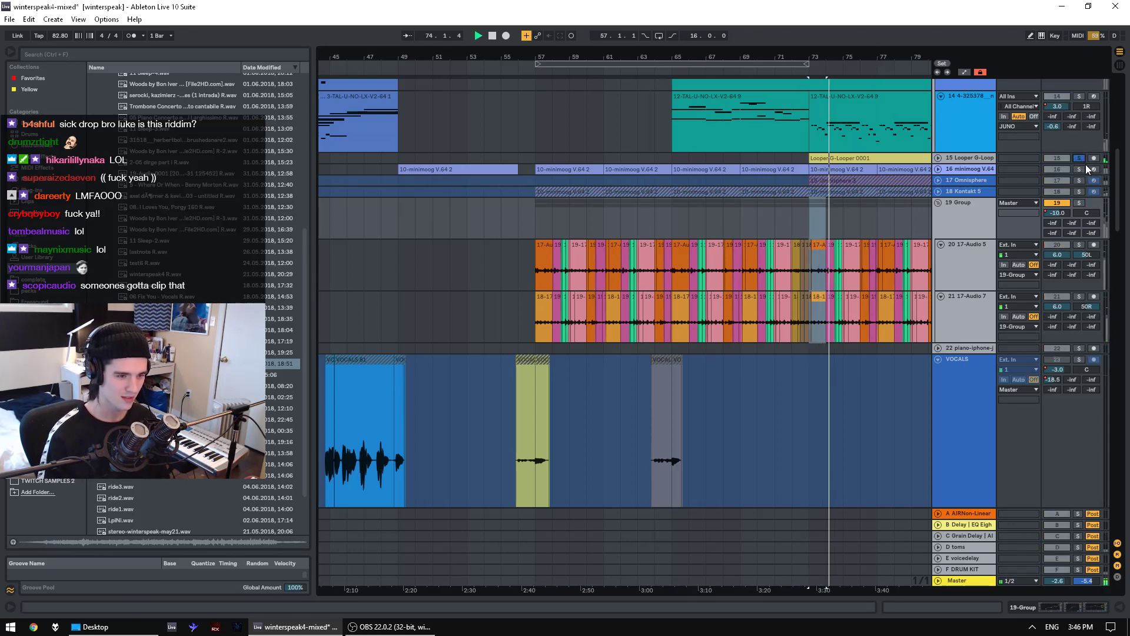
left_click(1079, 169, "ctrl")
left_click(1080, 179, "ctrl")
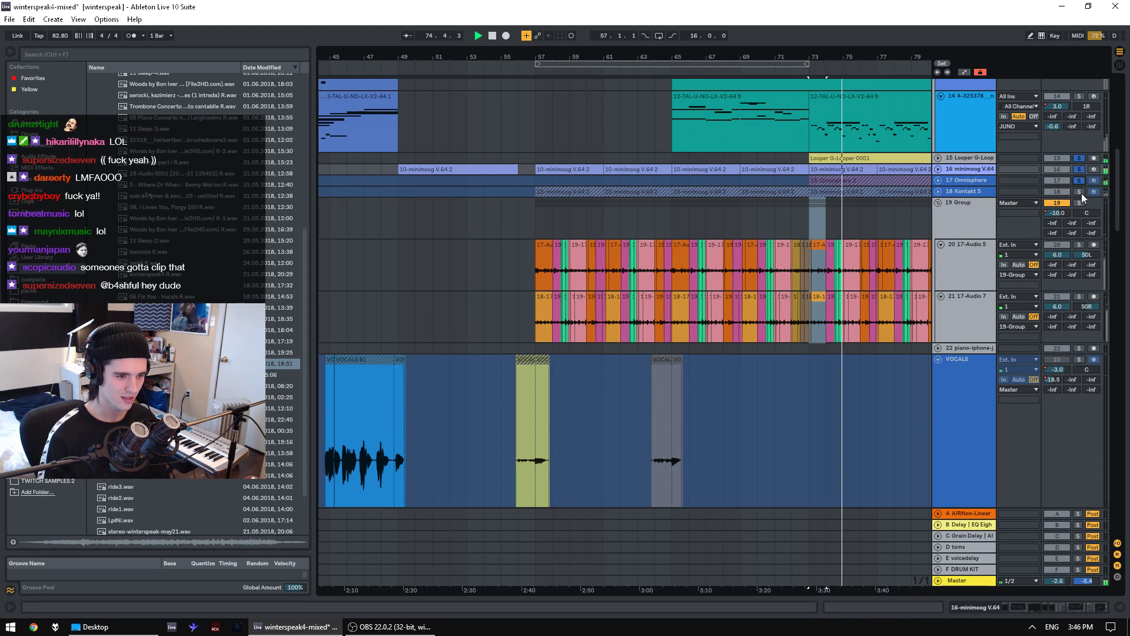
- Audition the 17 Omnisphere and 18 Kontakt 5 tracks soloed together from bar 73, and clear their solos
key("space")
left_click(1081, 193, "ctrl")
left_click(1076, 158, "ctrl")
key("space")
left_click(1080, 168, "ctrl")
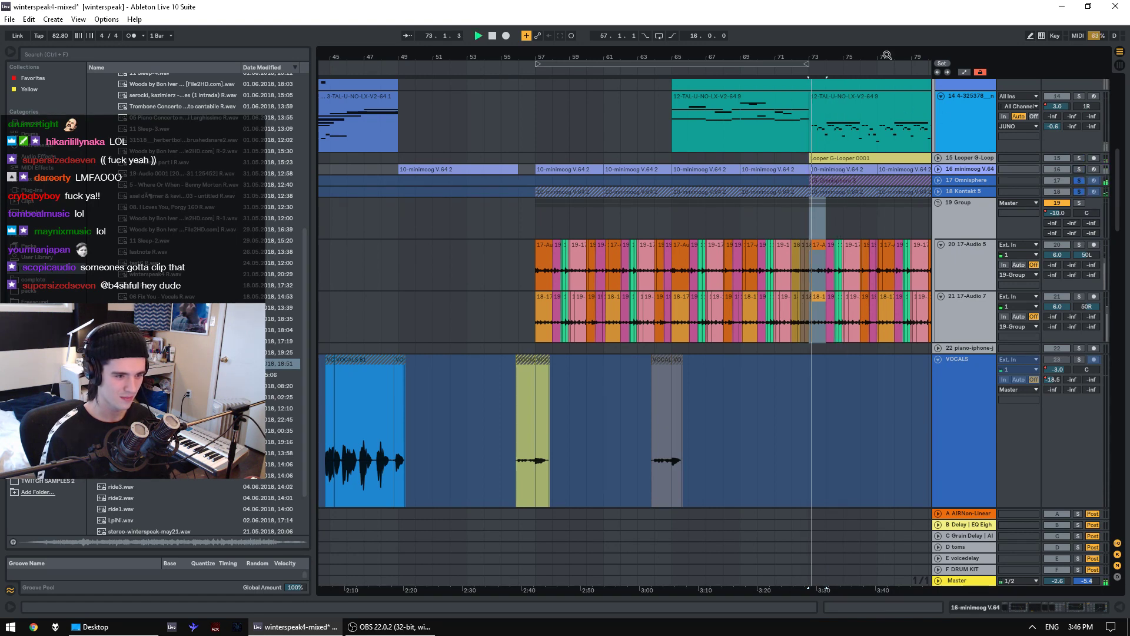
left_click_drag(887, 55, 682, 55)
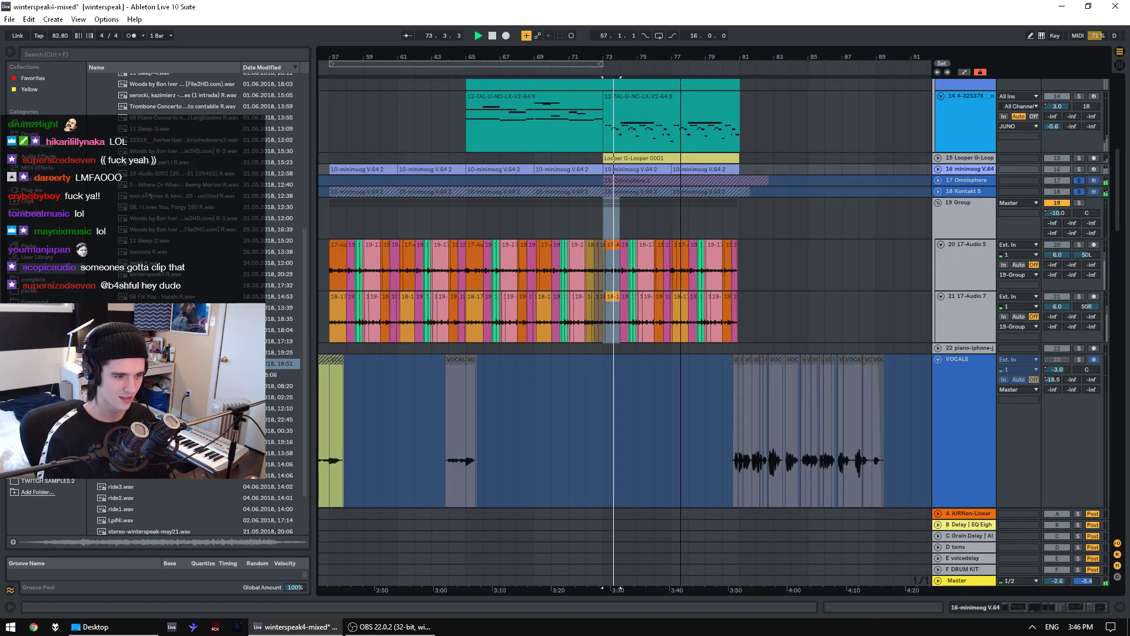
left_click(1079, 192)
left_click(1079, 180)
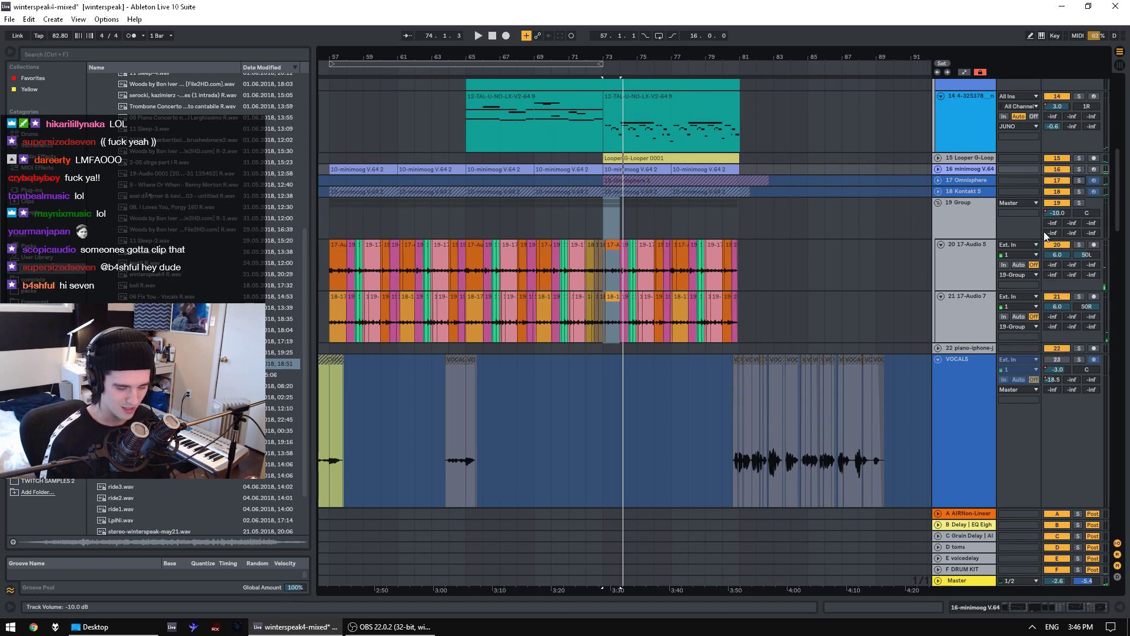
- Play from bar 73 while adding solos on 19 Group, 16 minimoog, tracks 14 and 13, sleep-main and axeldistort
left_click(1080, 203)
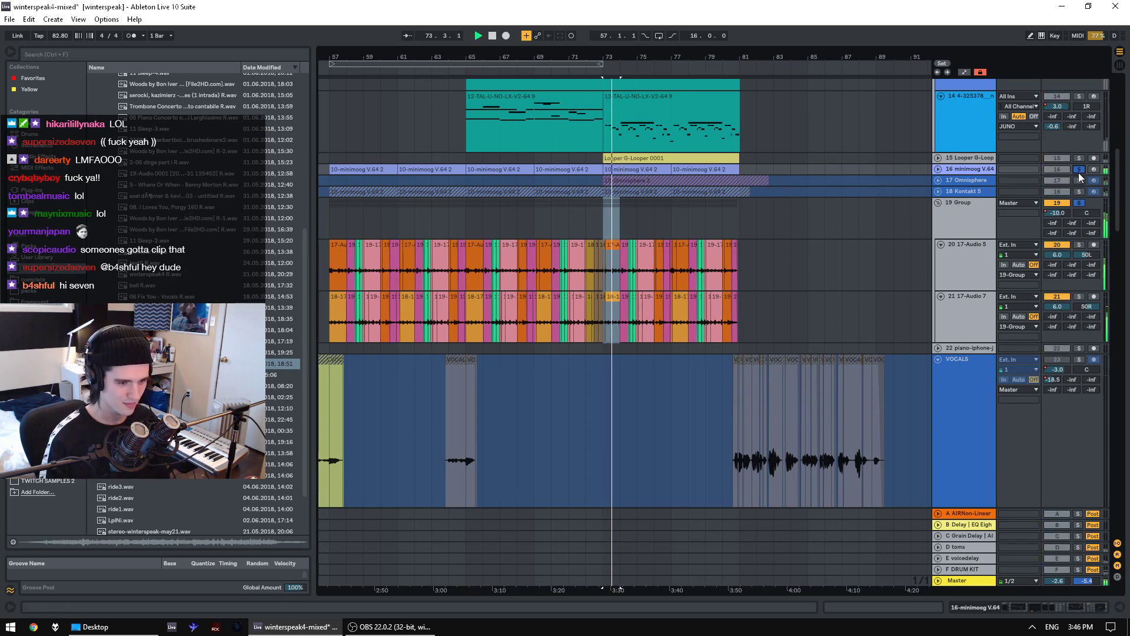
scroll(1076, 179, "up", 3)
scroll(1075, 178, "up", 3)
left_click(1079, 249)
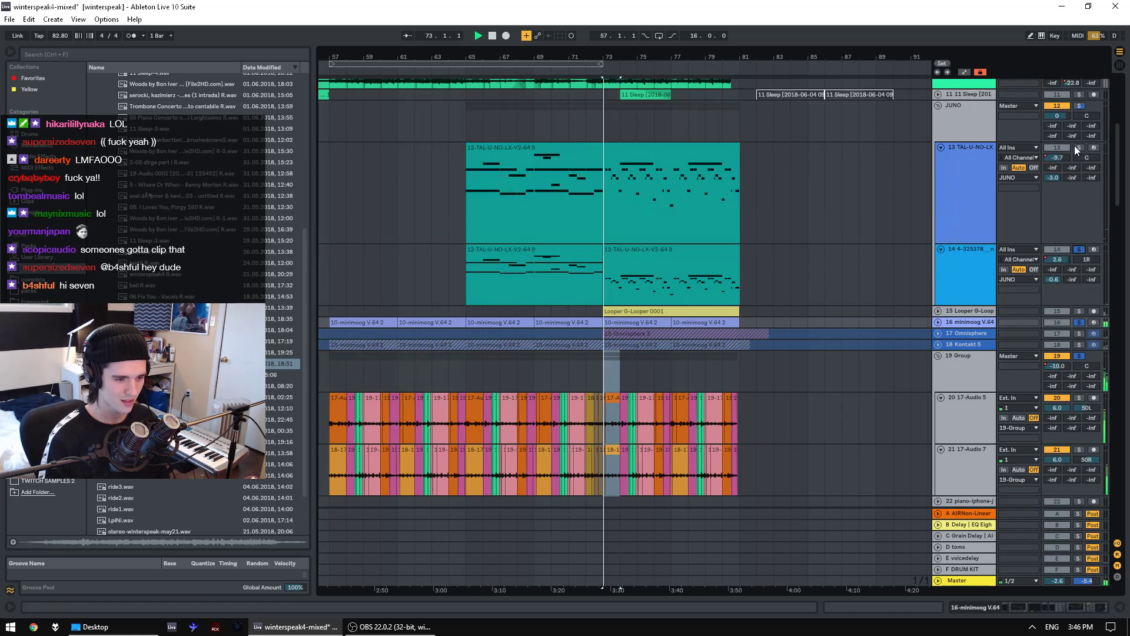
left_click(1079, 147)
scroll(1078, 143, "up", 3)
scroll(1079, 142, "up", 2)
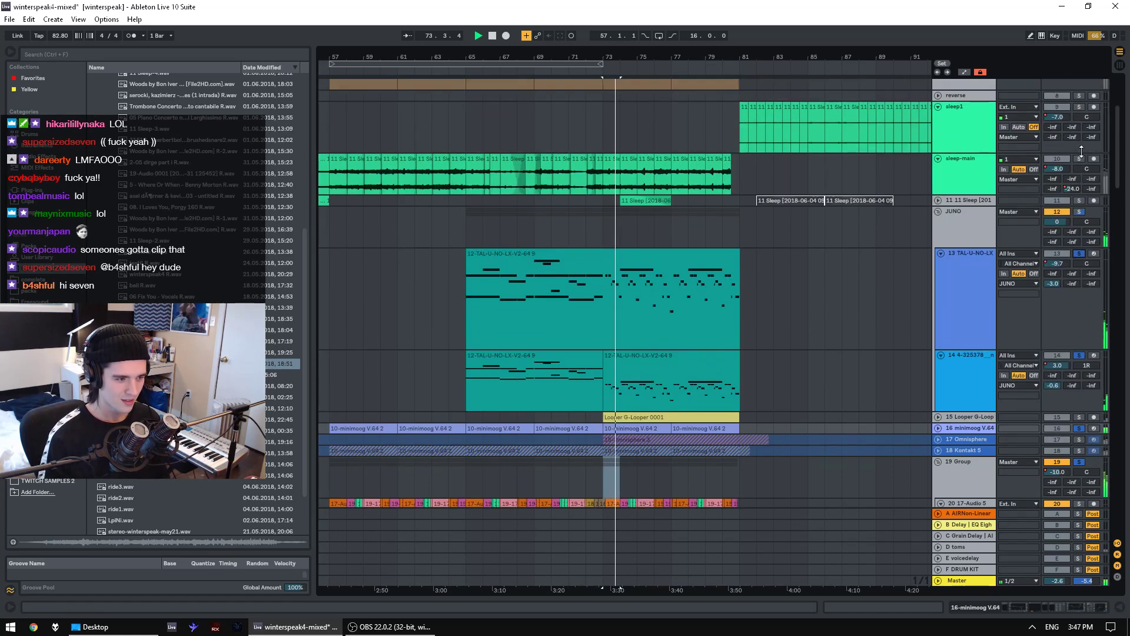
scroll(1080, 156, "up", 5)
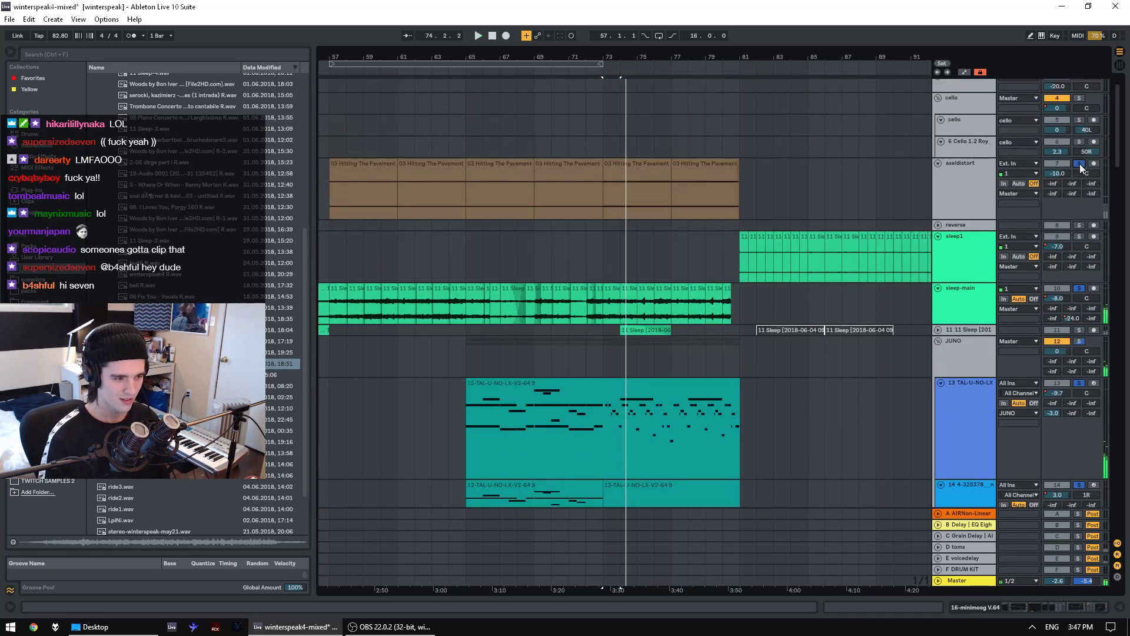
left_click(1082, 163)
- Solo the ambientend track, play its clip from bar 89 and unfold the track
scroll(1121, 199, "down", 2)
left_click_drag(1121, 199, 1086, 515)
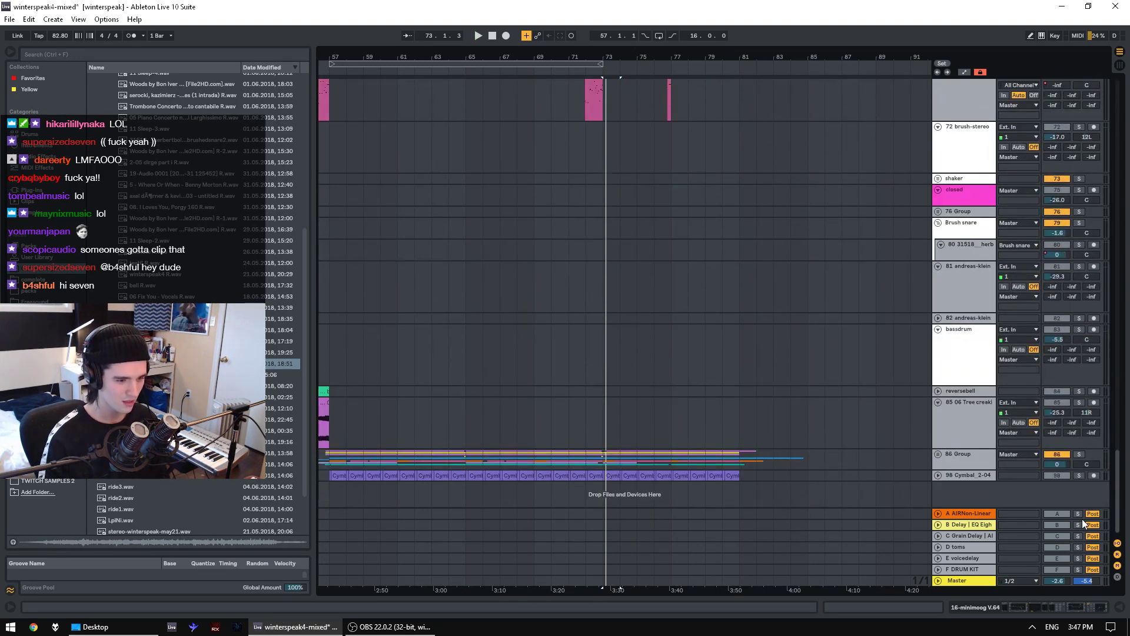
scroll(1090, 111, "up", 15)
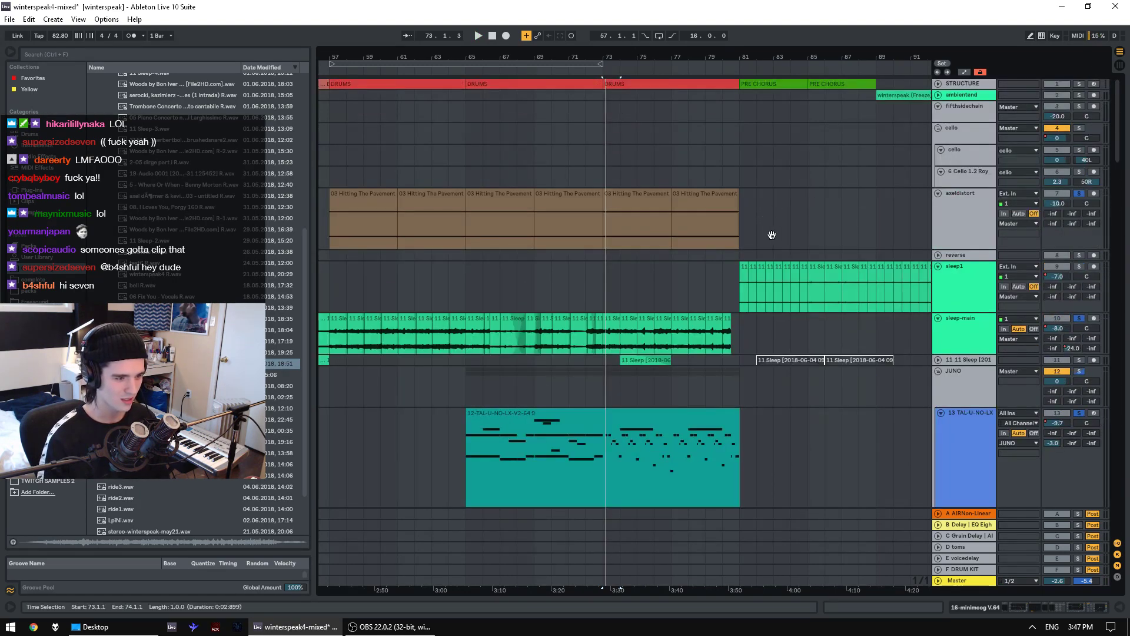
left_click_drag(606, 57, 589, 18)
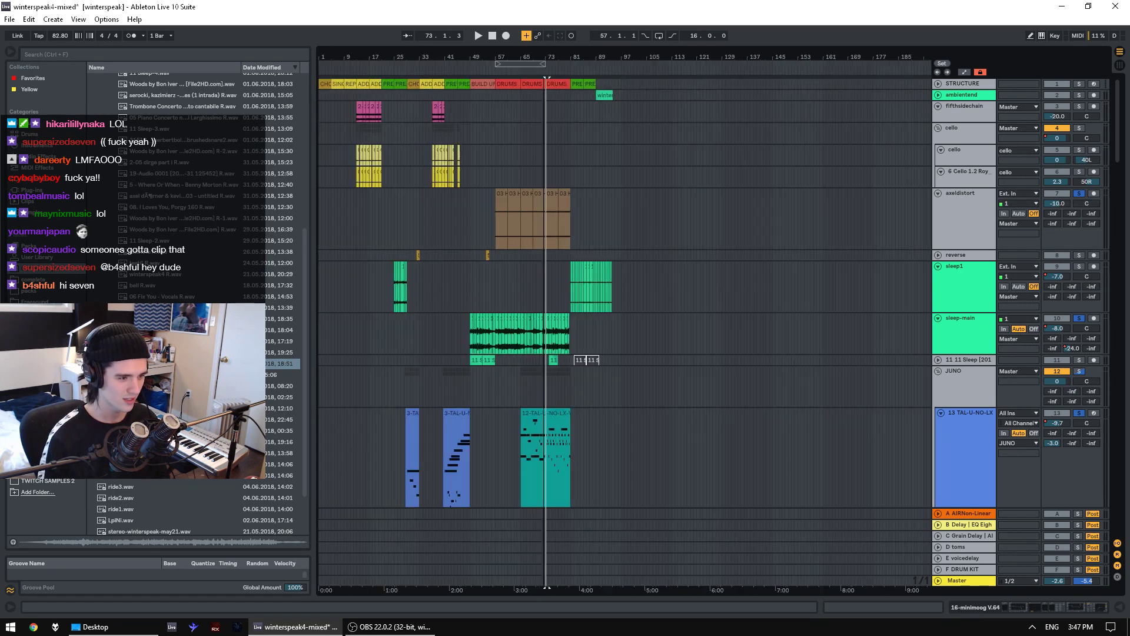
left_click(604, 95)
left_click(1081, 95)
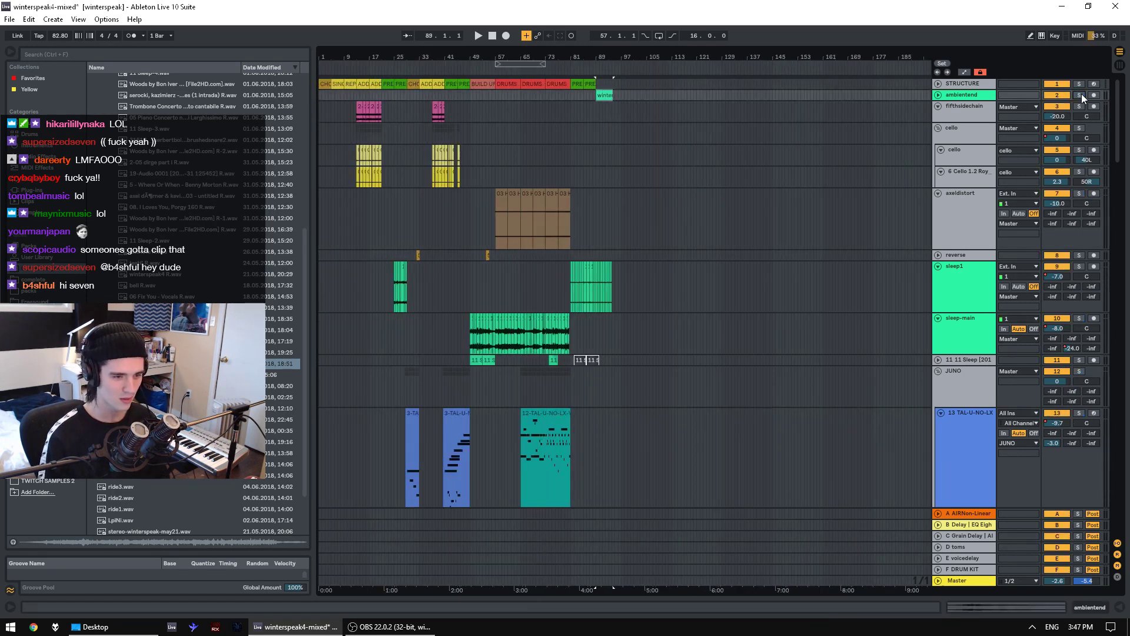
key("space")
left_click(938, 96)
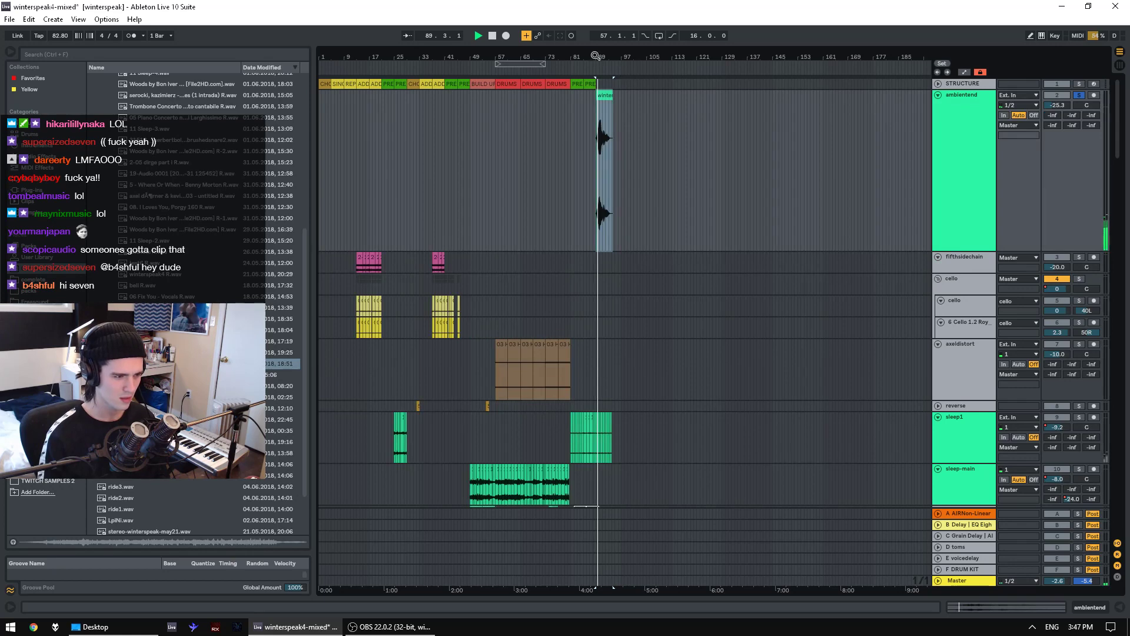
- Open the winterspeak (Freeze) clip, audition it from bars 90, 89.2.4 and 89.4.2, and show the ambientend track's devices
double_click(617, 108)
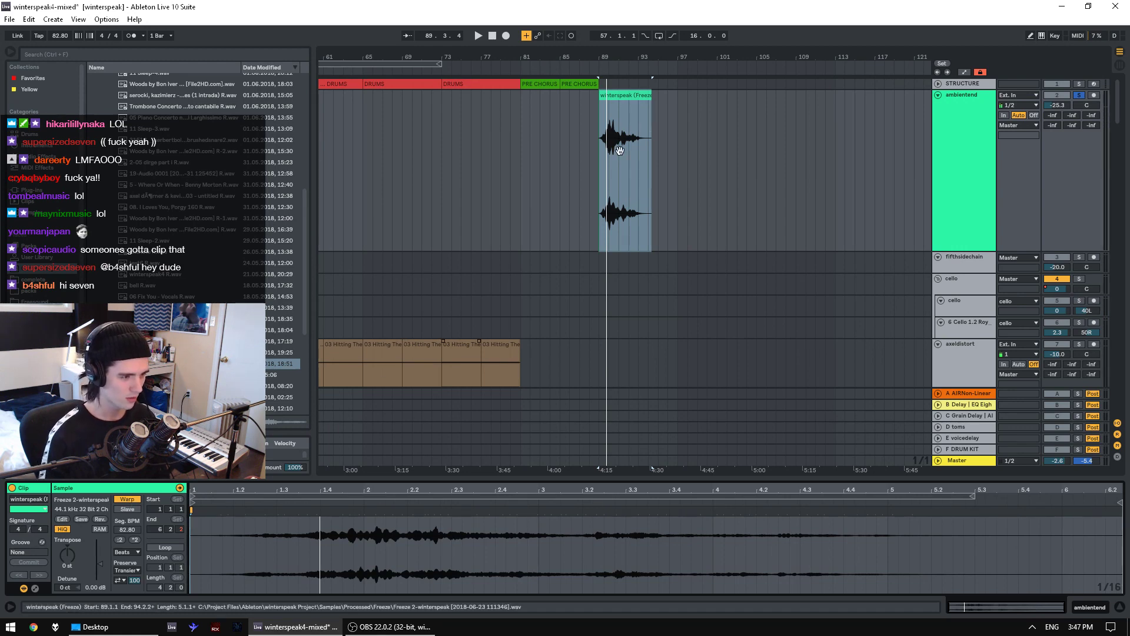
left_click_drag(610, 56, 607, 95)
left_click(609, 212)
key("space")
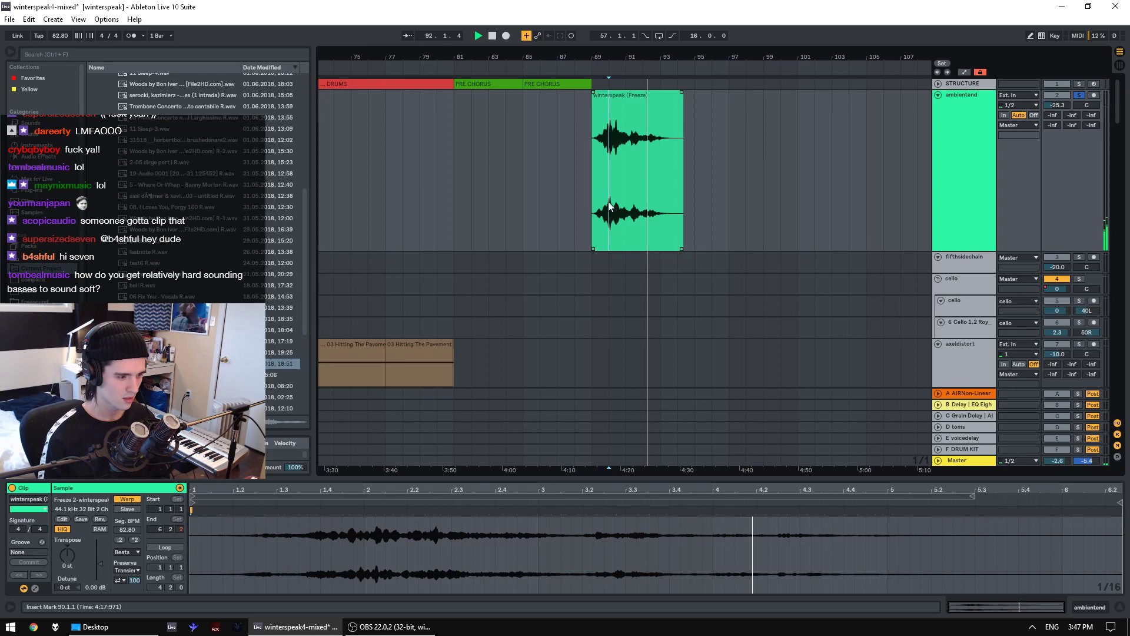
left_click(600, 189)
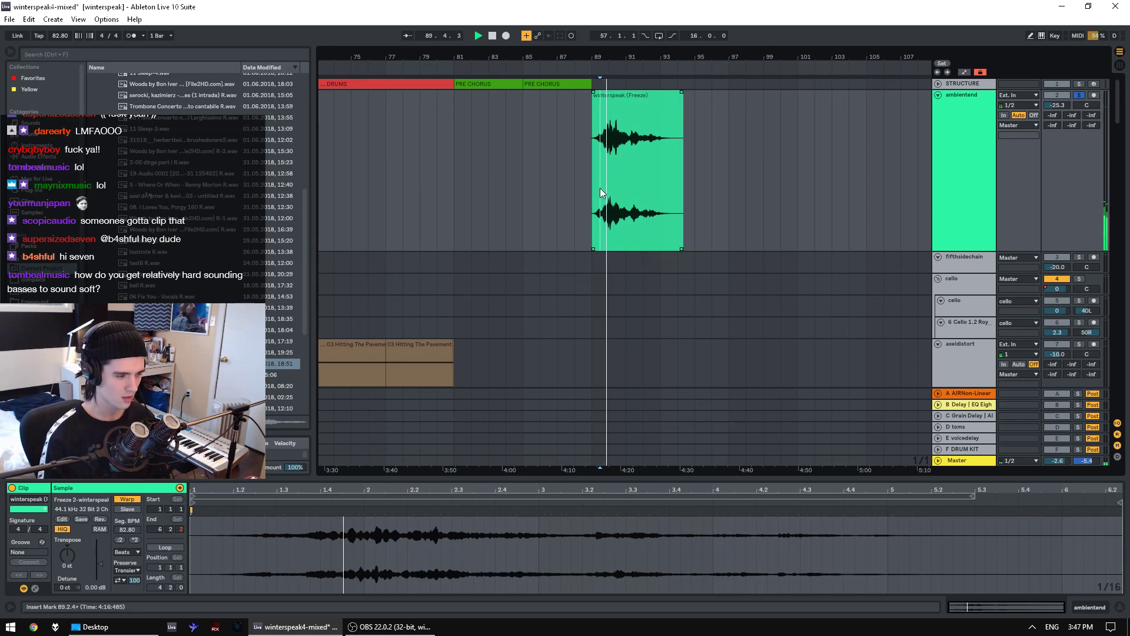
left_click(607, 189)
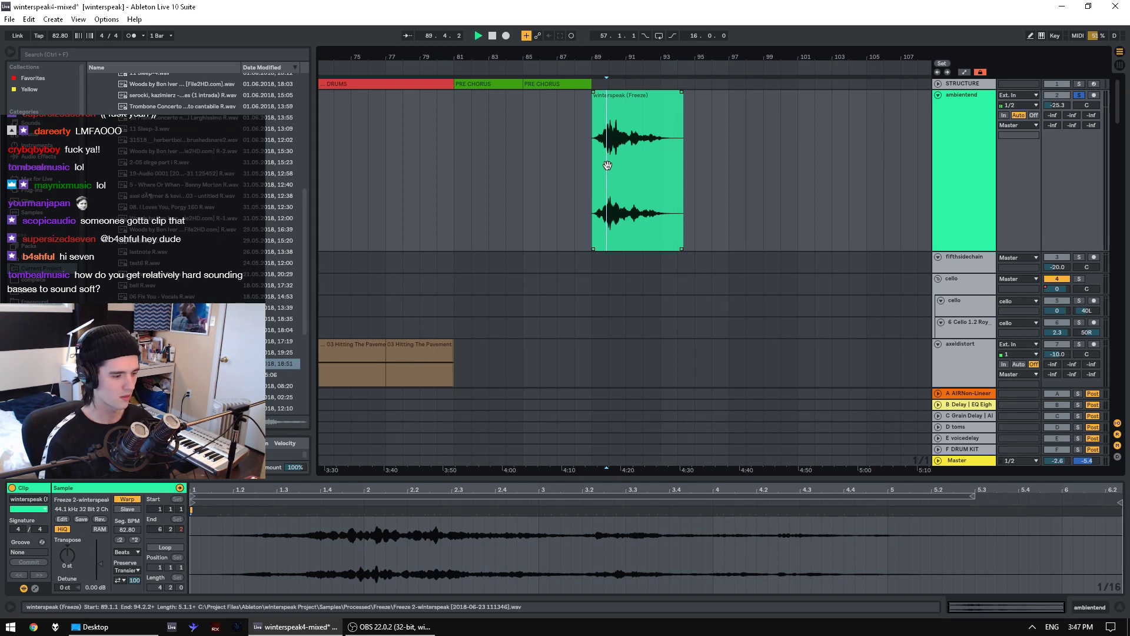
key("space")
key("space")
left_click(943, 147)
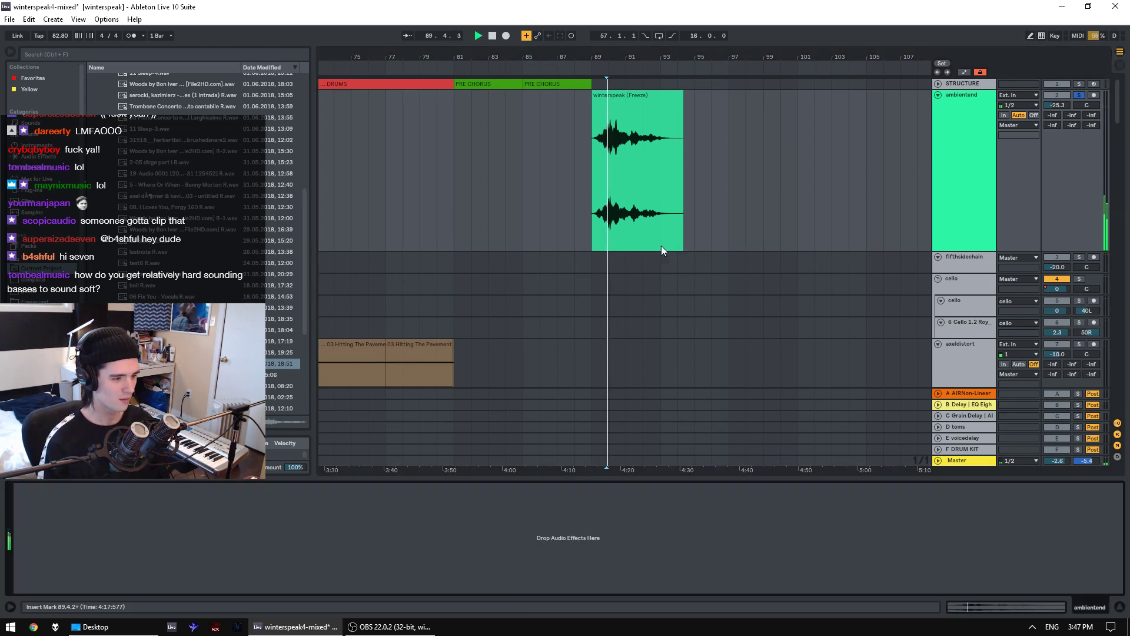
- Play the arrangement from bar 12 and clear the ambientend solo by toggling the fifthsidechain track's solo
left_click_drag(604, 56, 598, 7)
key("space")
left_click(394, 165)
left_click(355, 232)
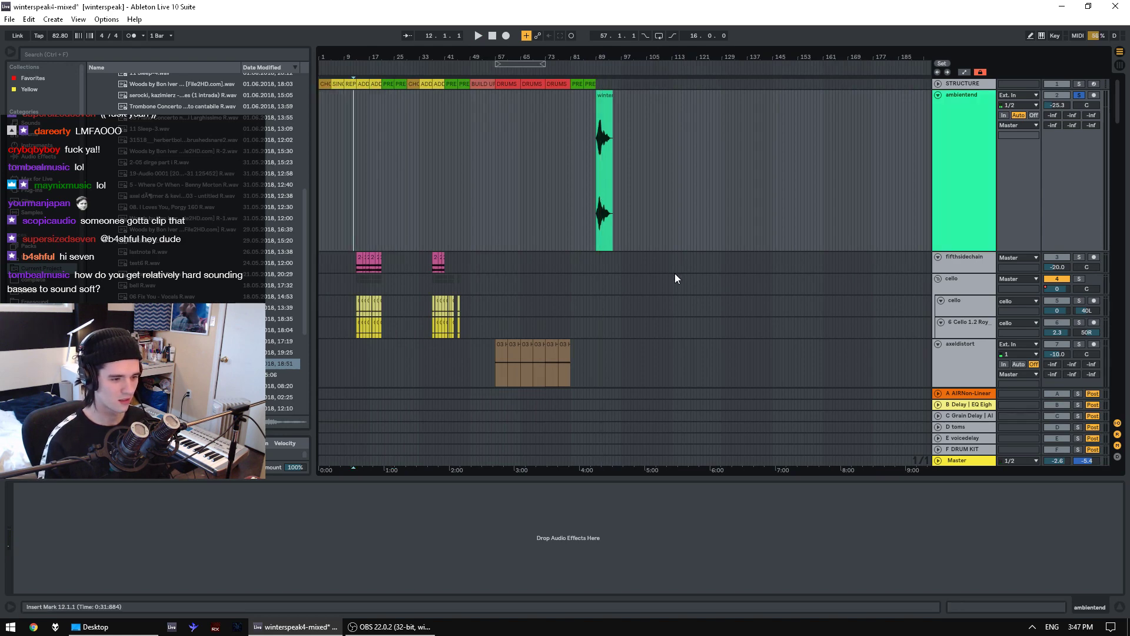
key("space")
left_click(1079, 257)
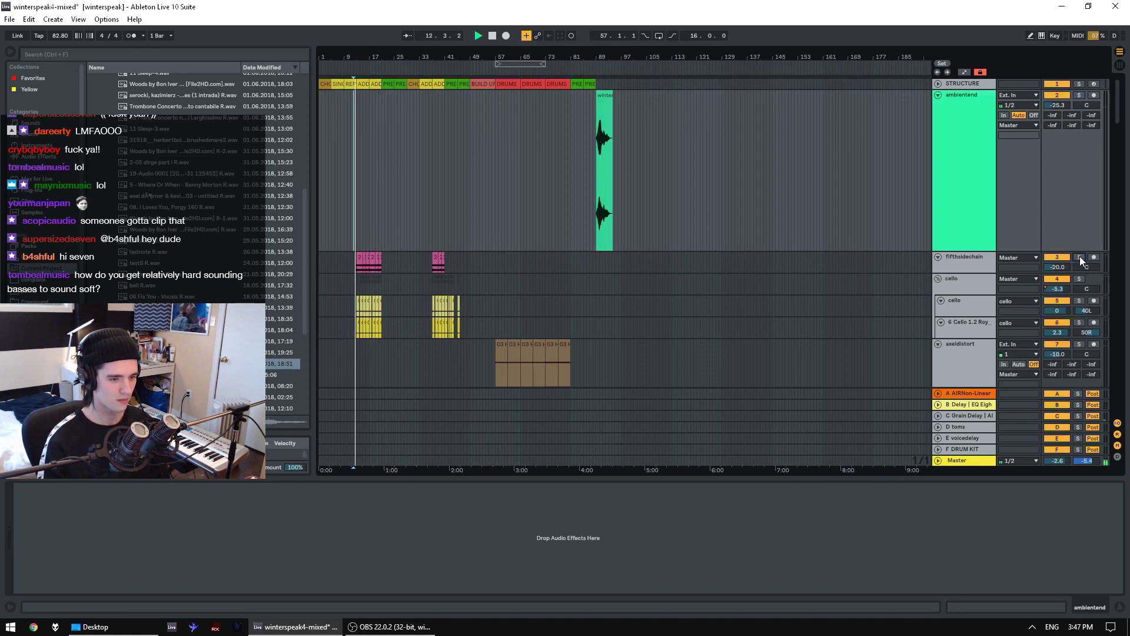
- Inspect the device chains of the axeldistort, reverse, sleep1 and sleep-main tracks in turn
scroll(938, 274, "down", 2)
left_click(959, 305)
scroll(962, 298, "down", 3)
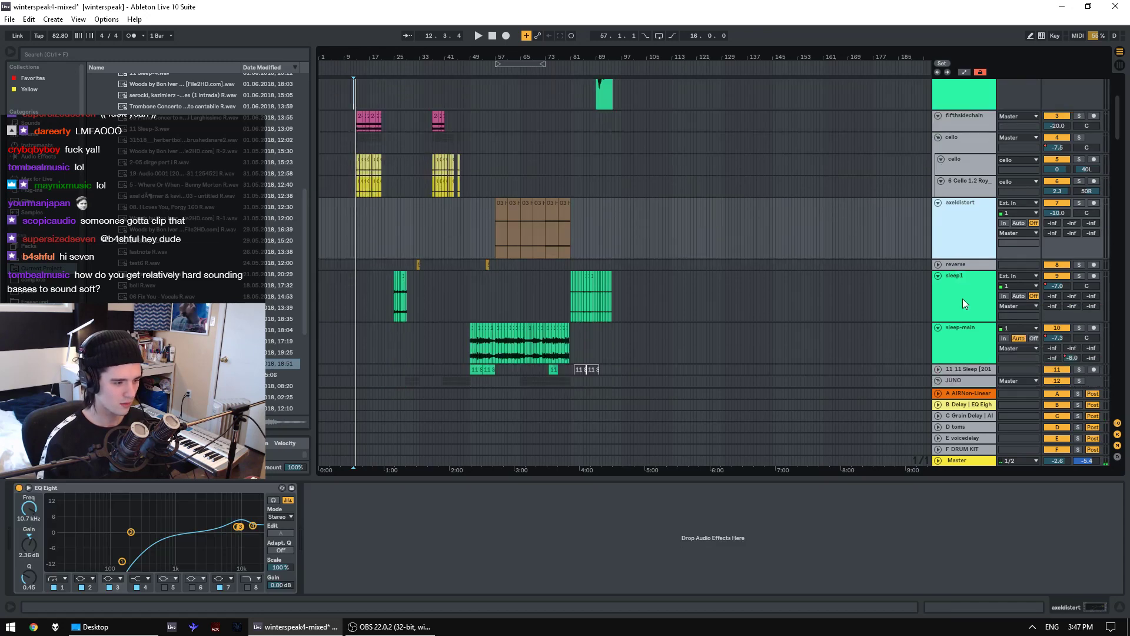
left_click(966, 266)
left_click(973, 312)
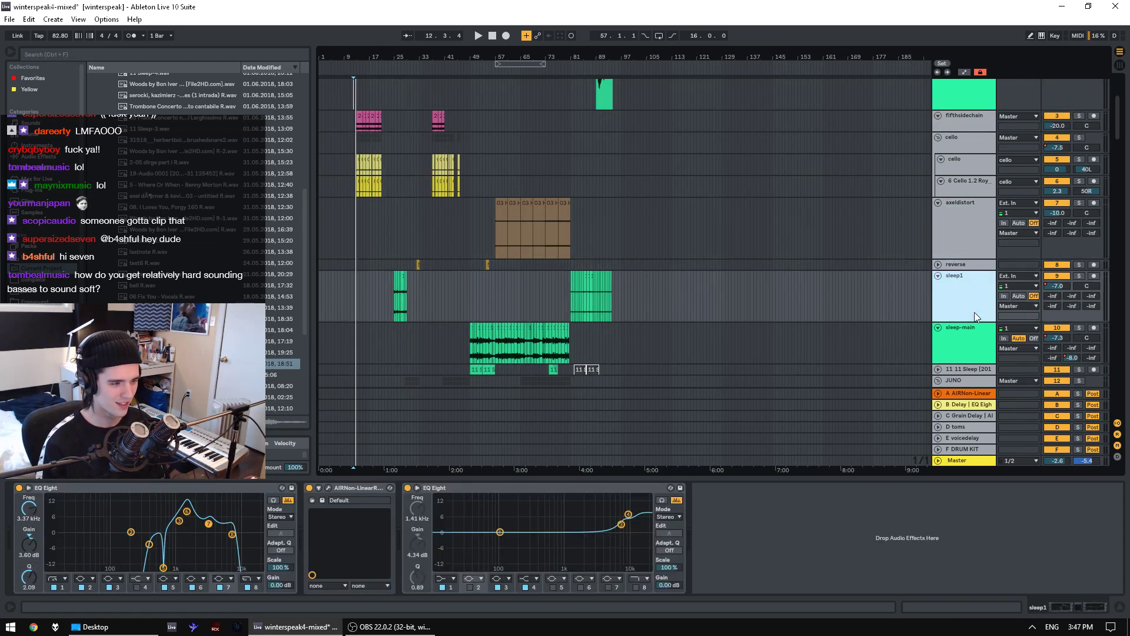
key("Down")
scroll(973, 312, "down", 2)
scroll(974, 312, "down", 3)
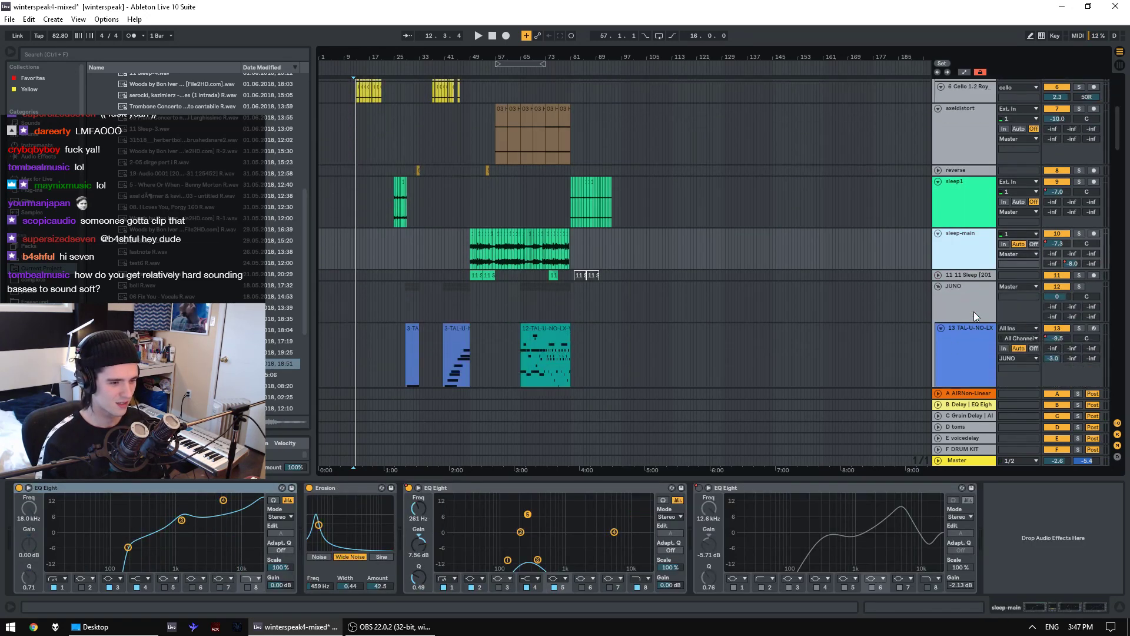
- Step through the device chains from track 11 and JUNO down to 17 Omnisphere
key("Down")
key("Down")
key("Down")
scroll(974, 312, "down", 6)
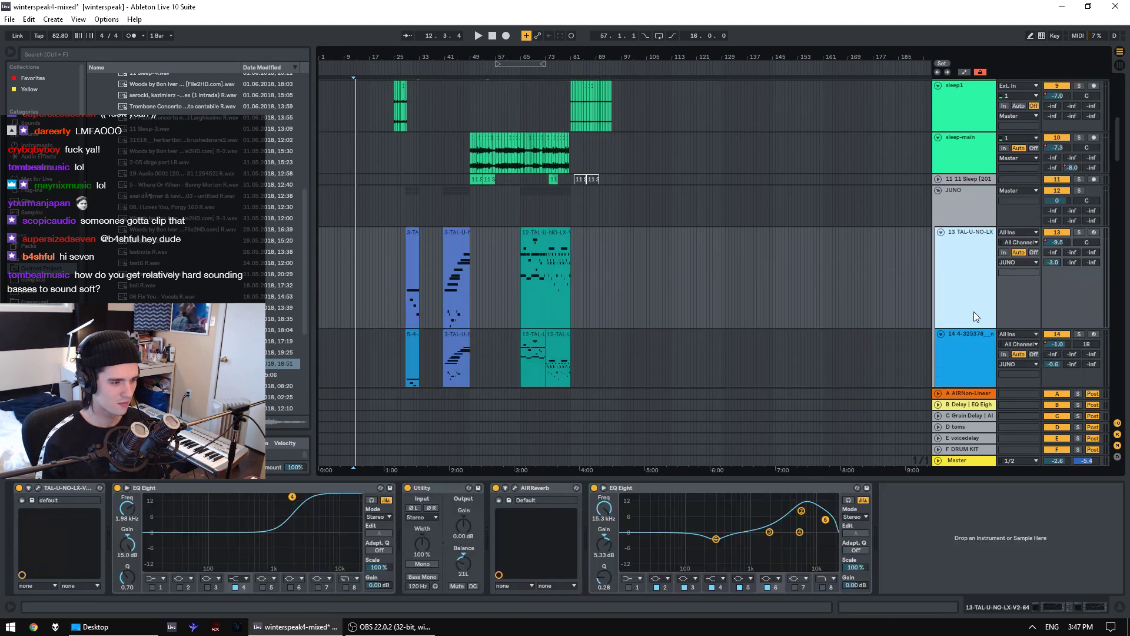
key("Down")
key("Down")
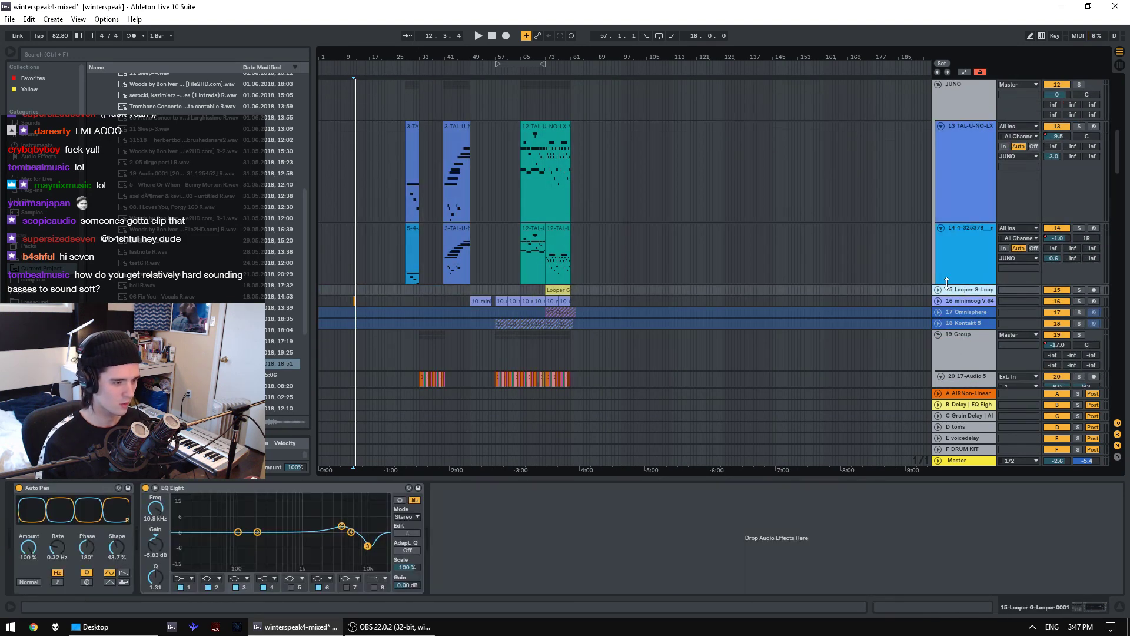
key("Down")
key("Down")
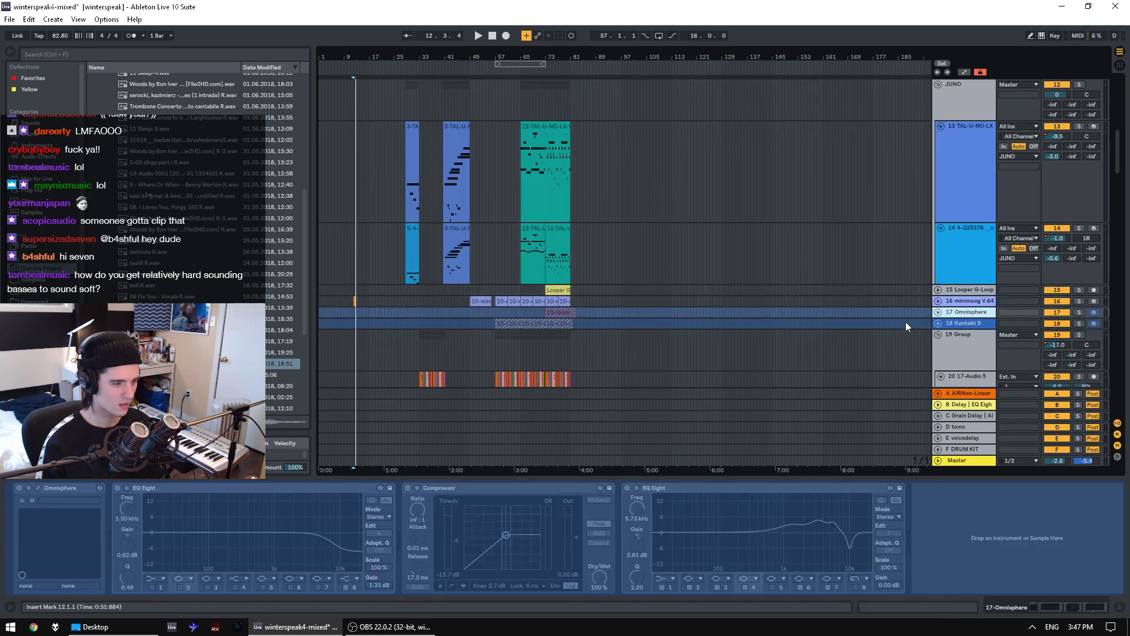
- Solo the 16 minimoog track and audition its clips at bars 49 and 57
key("Up")
left_click(480, 301)
key("s")
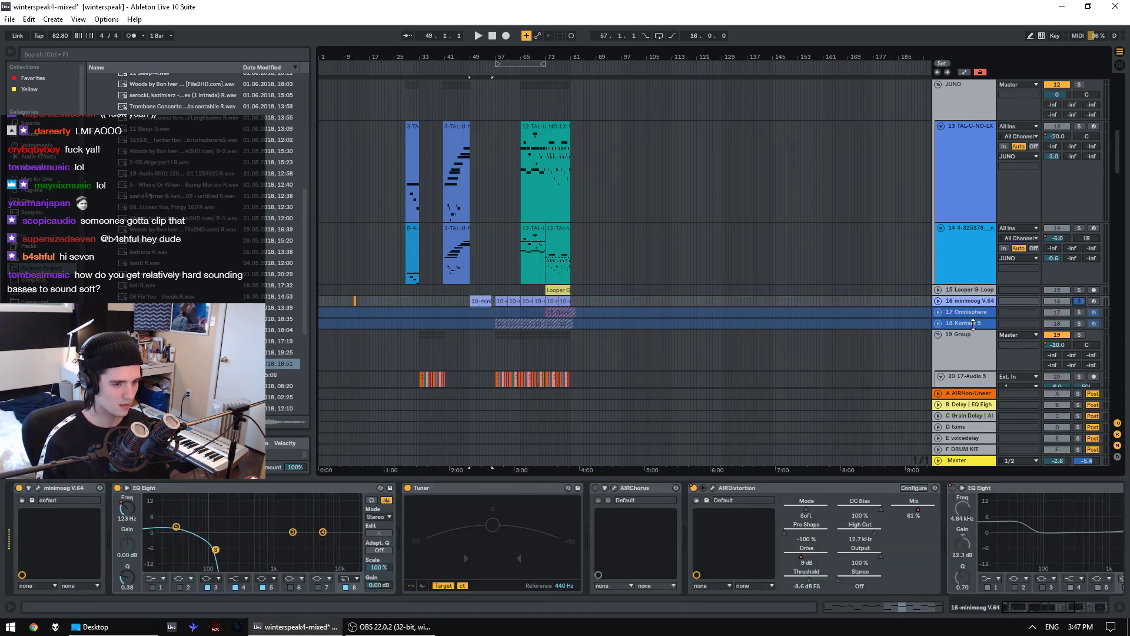
key("space")
key("space")
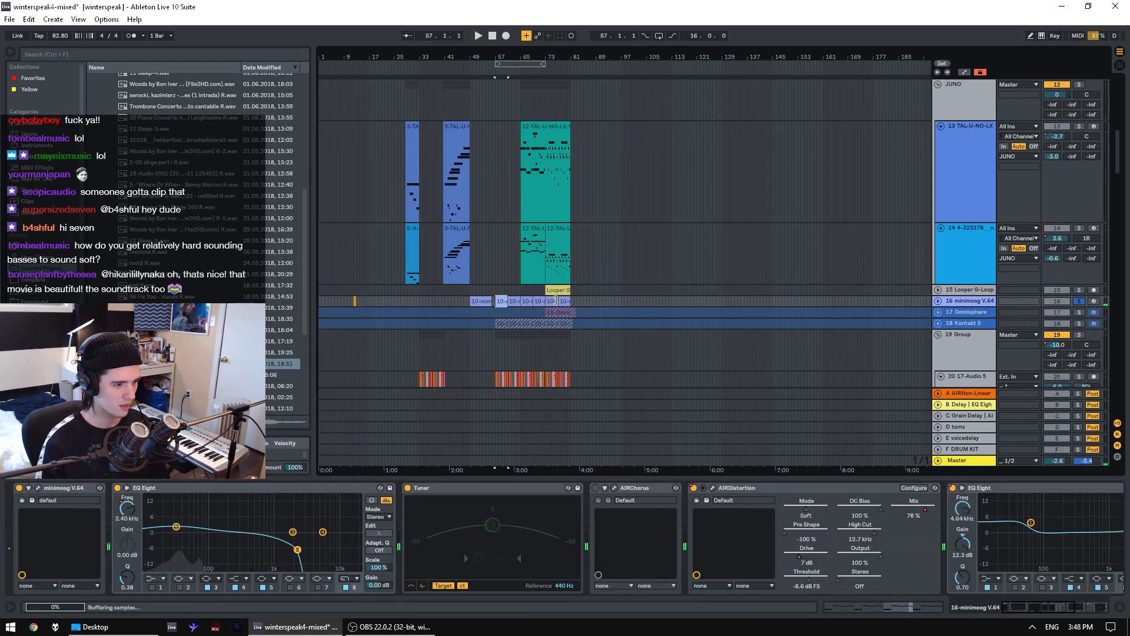
- Select the 16 minimoog clips from bar 57 to 81, play them while viewing the synth's interface, and close it
left_click(566, 301)
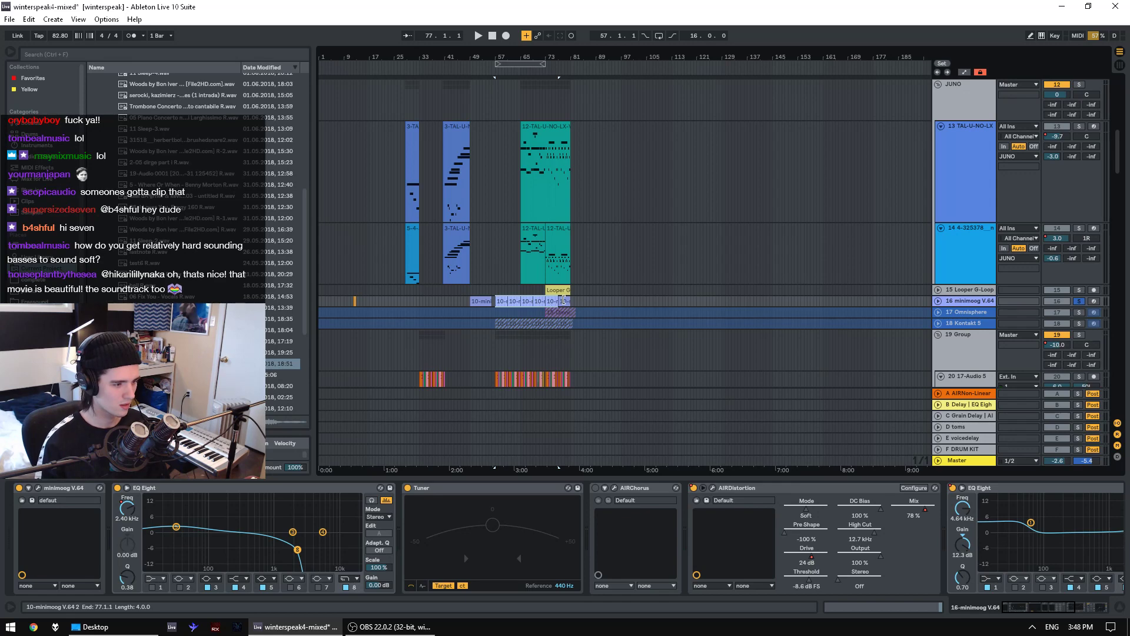
key("space")
left_click(38, 487)
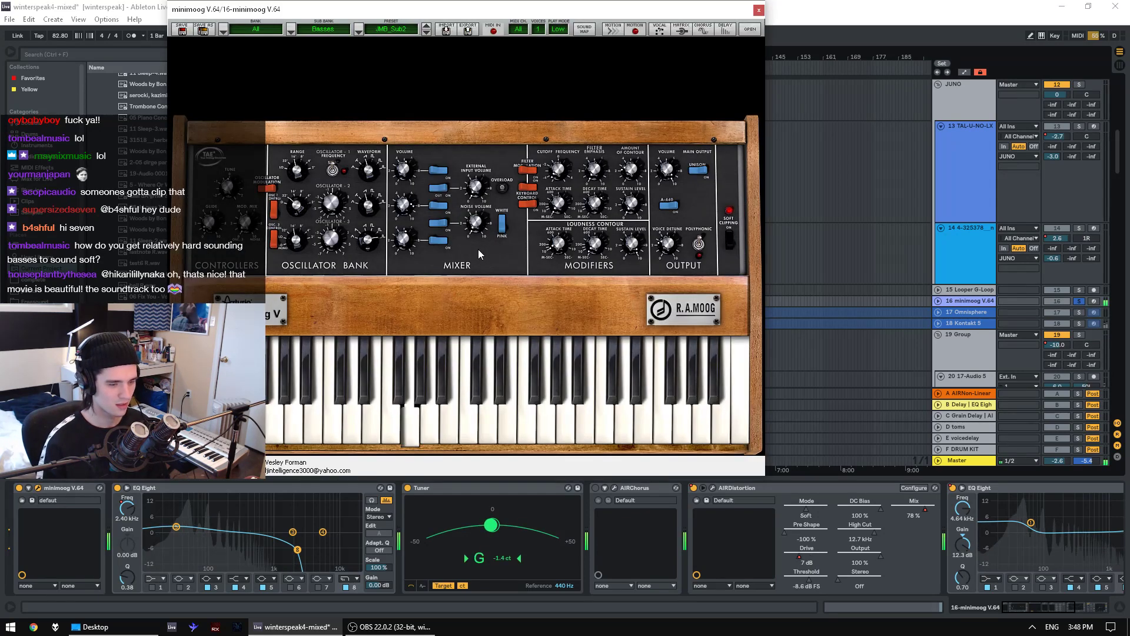
left_click(758, 12)
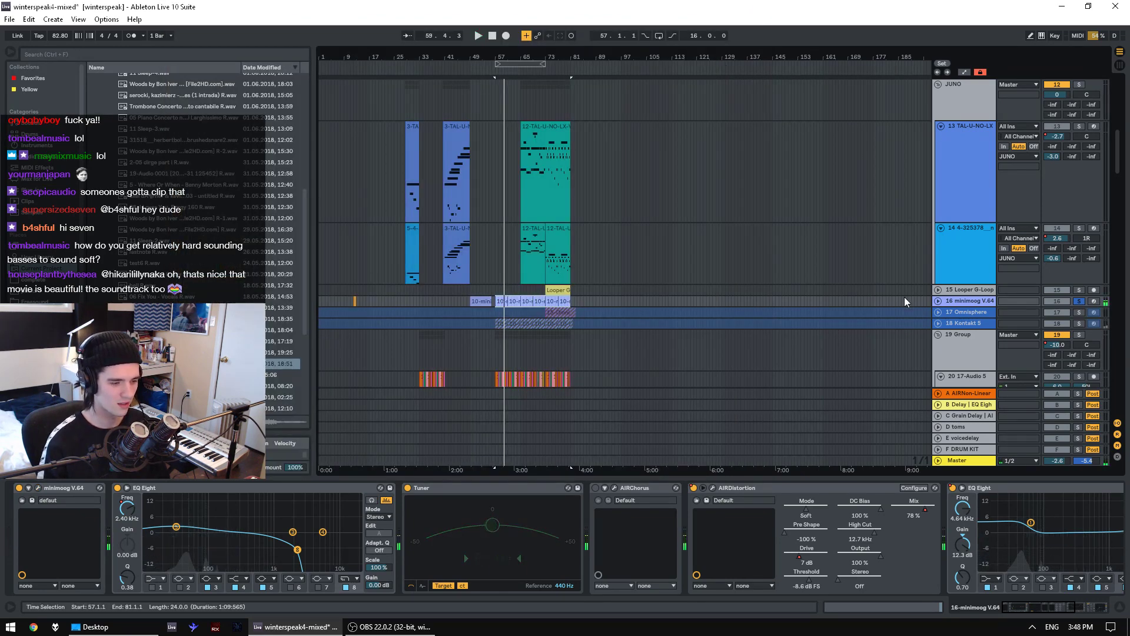
- Play from bar 73 with 17 Omnisphere soloed, and switch the solo to 18 Kontakt 5
scroll(1000, 288, "down", 2)
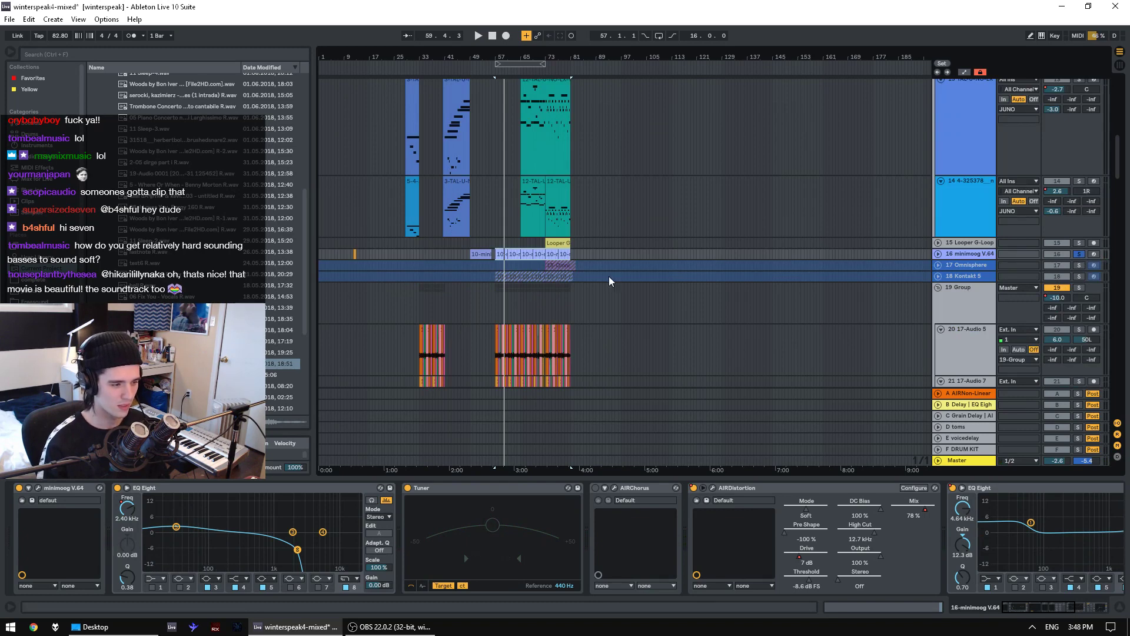
left_click(560, 265)
key("space")
left_click(1079, 267)
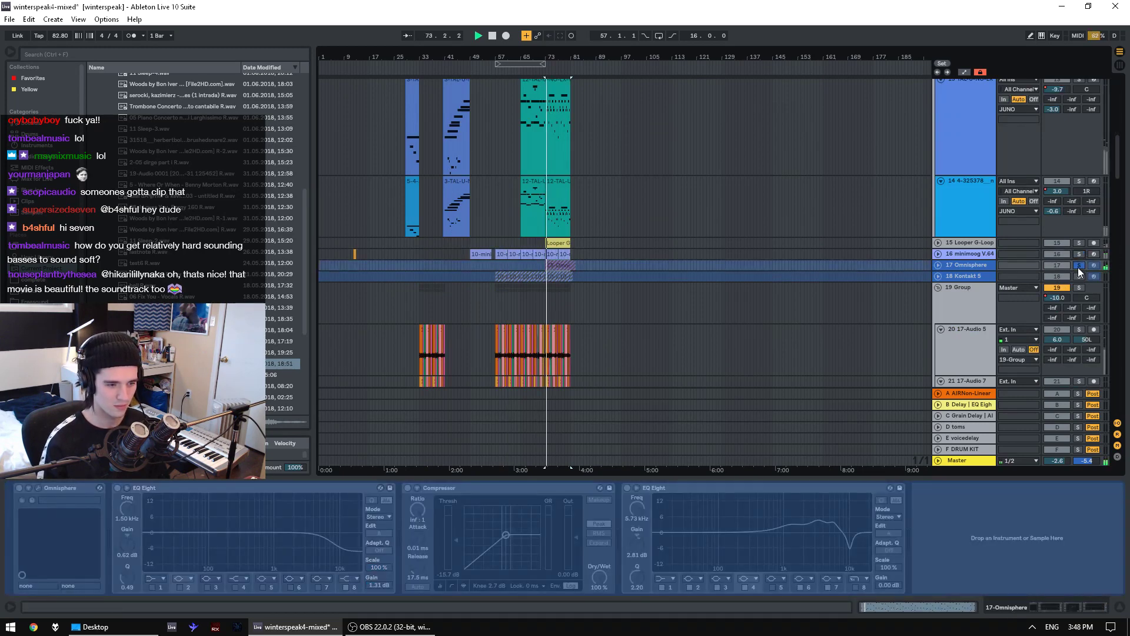
left_click(1079, 276)
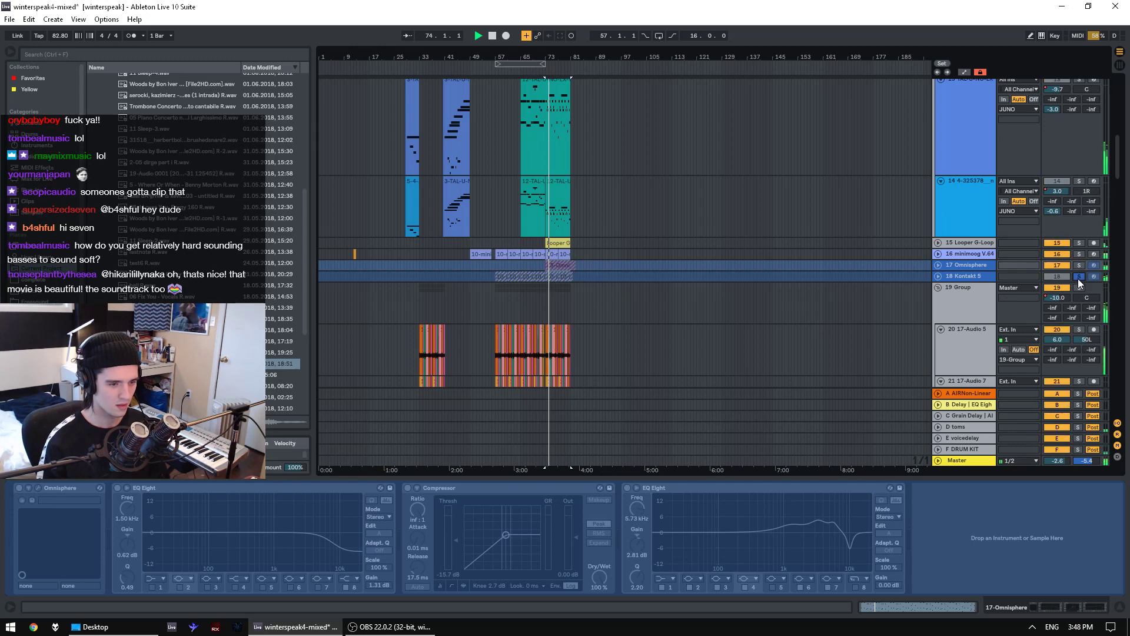
scroll(1081, 282, "down", 5)
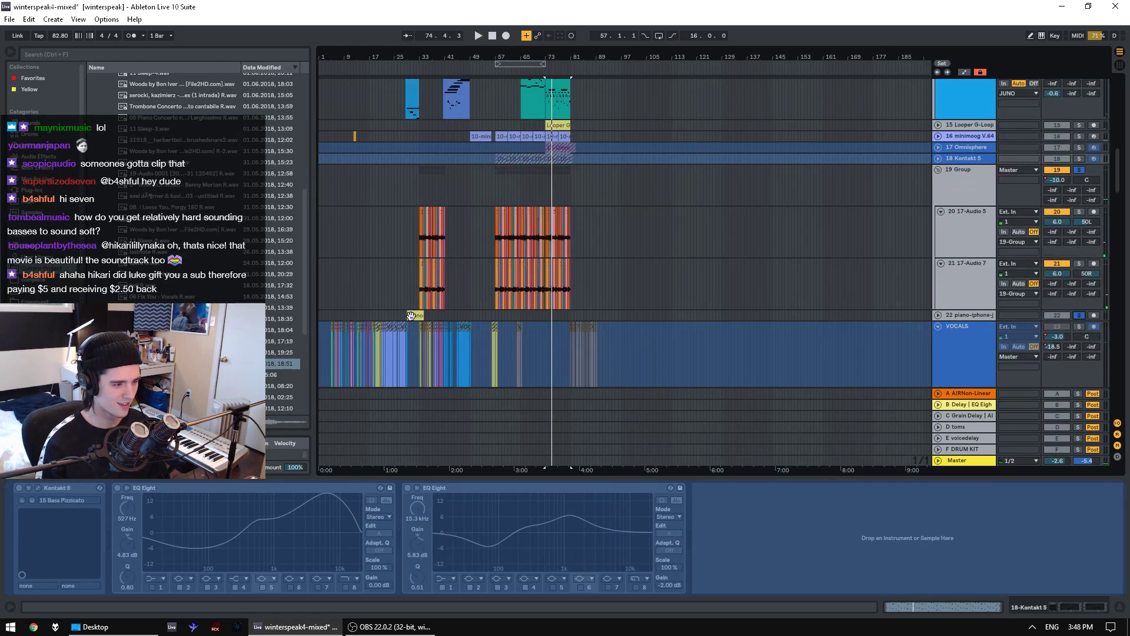
- Play the 22 piano-iphone clip from bar 29 and solo its track
left_click(411, 316)
key("space")
scroll(1108, 290, "down", 2)
left_click(1082, 270)
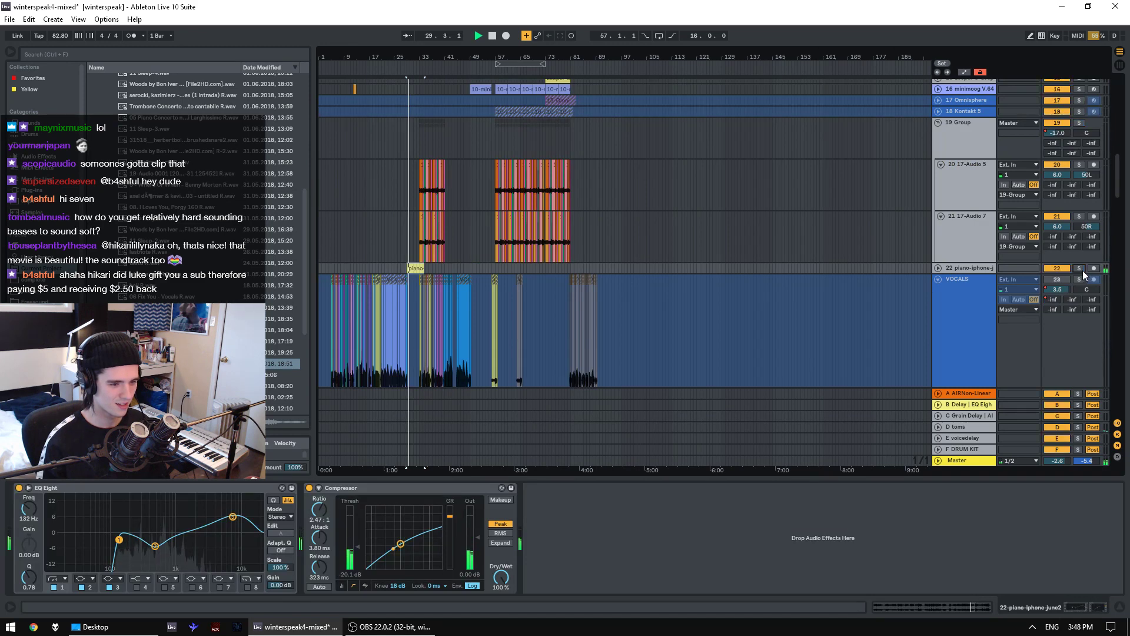
- Stop playback, solo the tape delay track, play it from bar 65 and unfold it
scroll(1082, 270, "down", 7)
key("space")
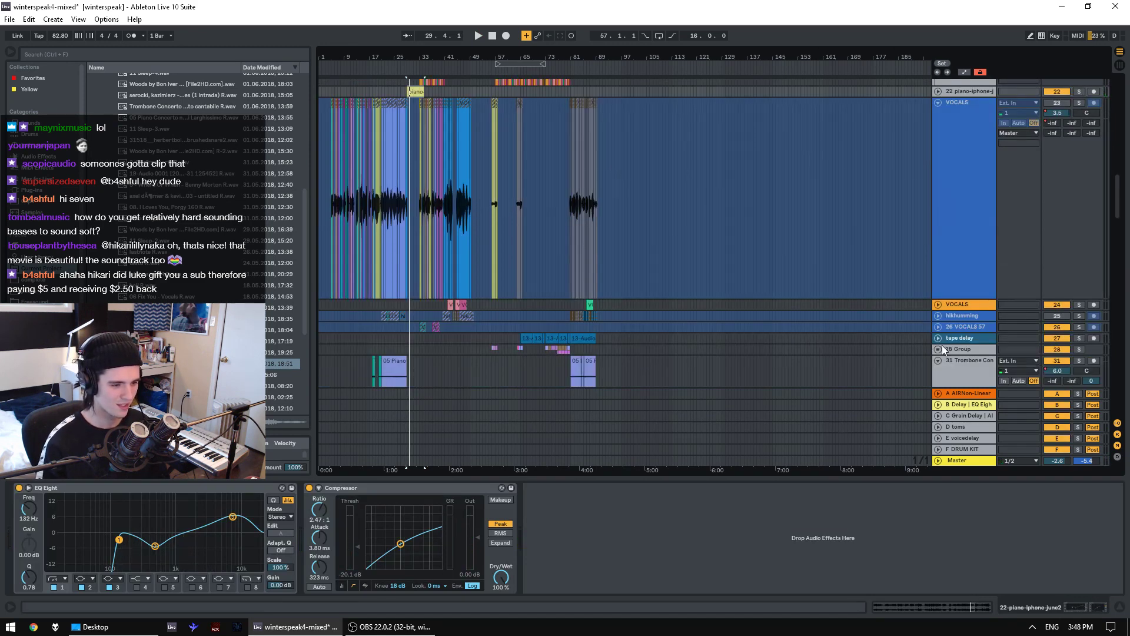
left_click(521, 326)
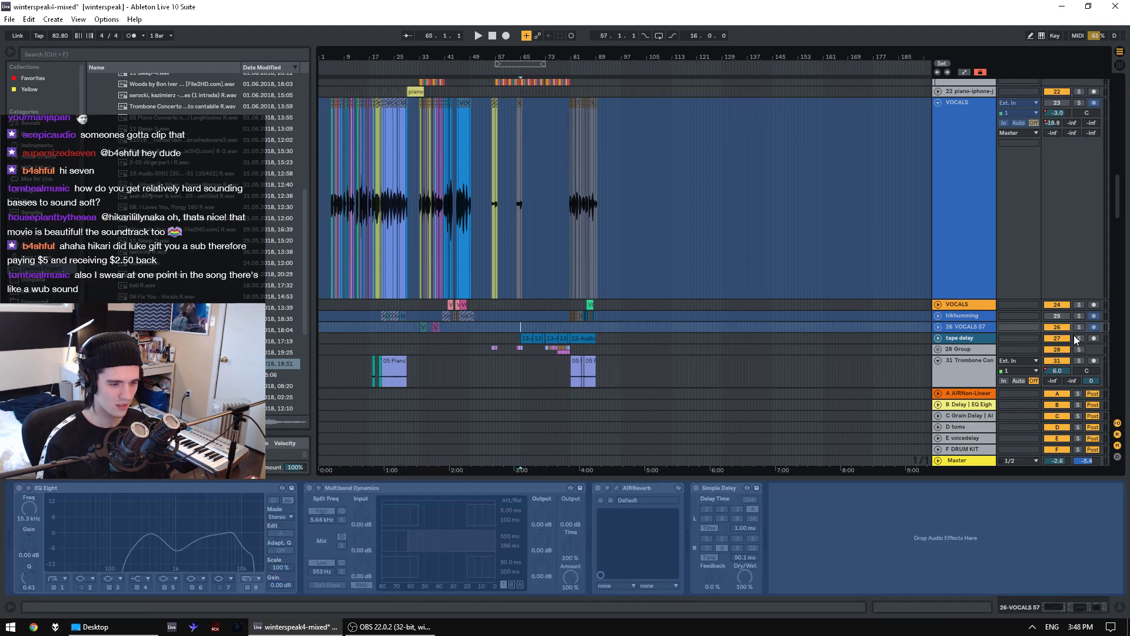
left_click(1076, 338)
key("space")
left_click(938, 338)
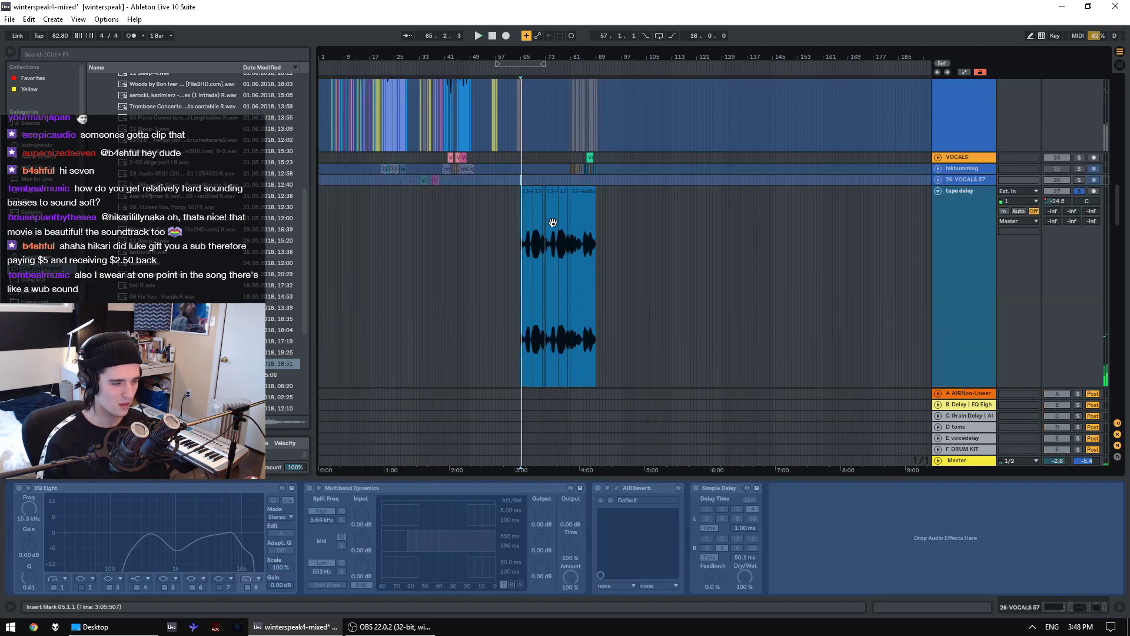
- Select the tape delay clip starting at bar 69 and play it with the track soloed
left_click_drag(540, 48, 540, 54)
left_click(530, 229)
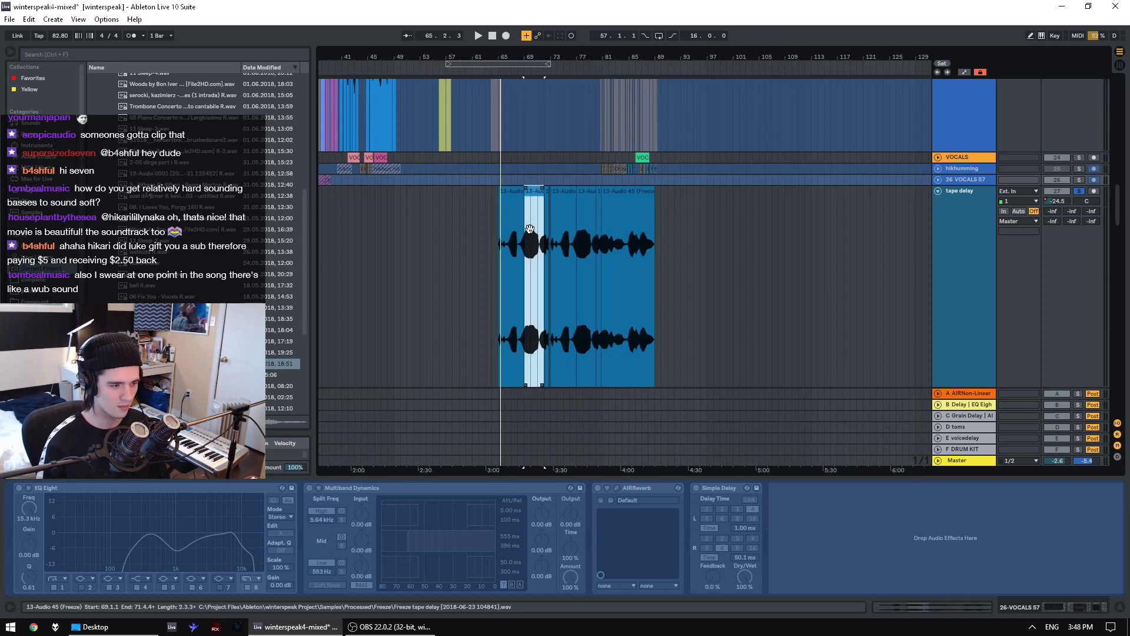
key("space")
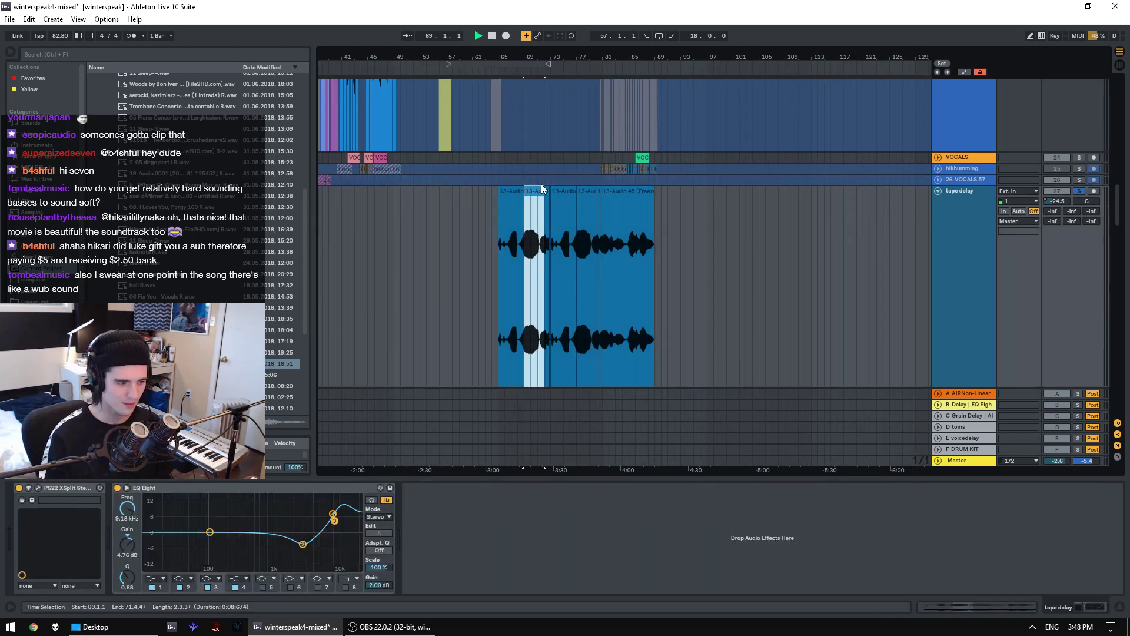
left_click_drag(526, 51, 527, 59)
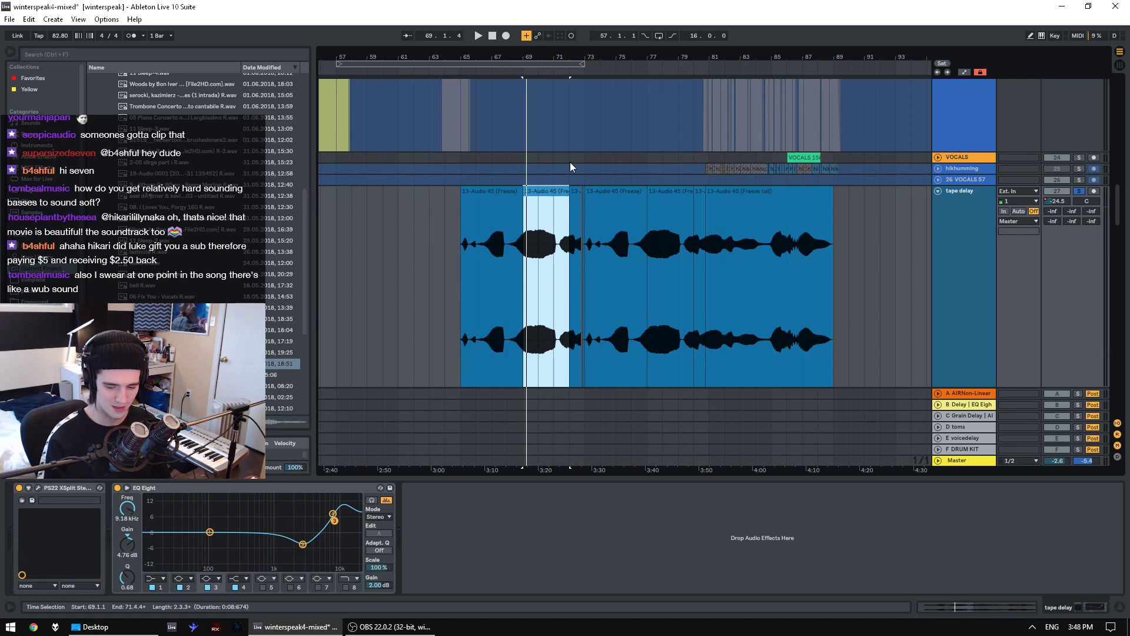
key("space")
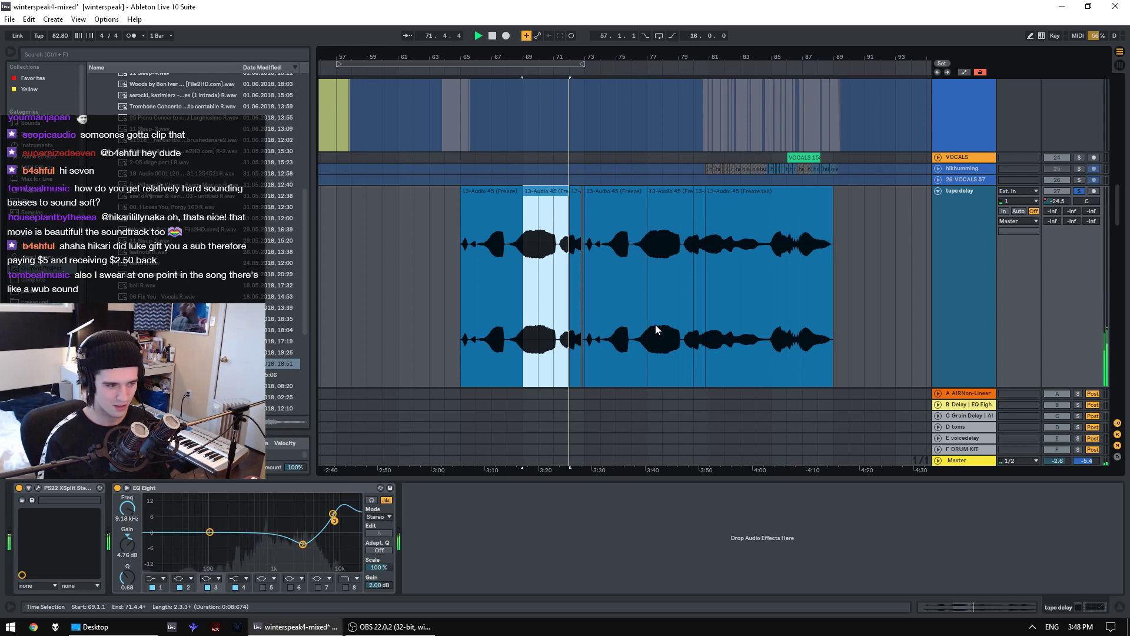
- Audition the last tape delay clip from about bar 86 and unsolo the track
left_click(652, 355)
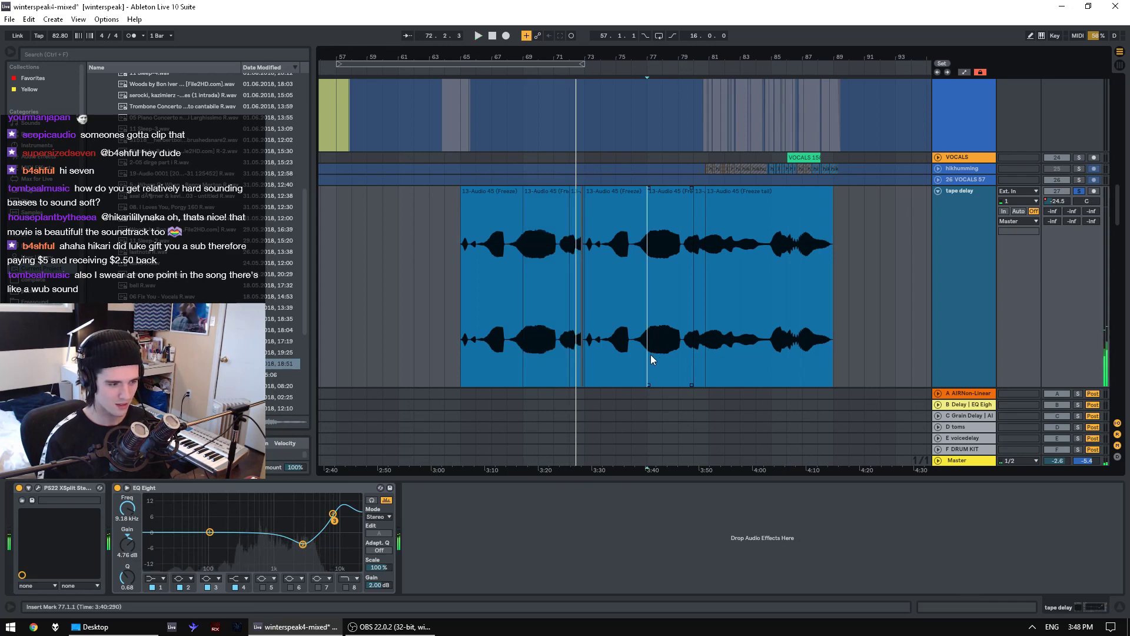
left_click(786, 341)
key("space")
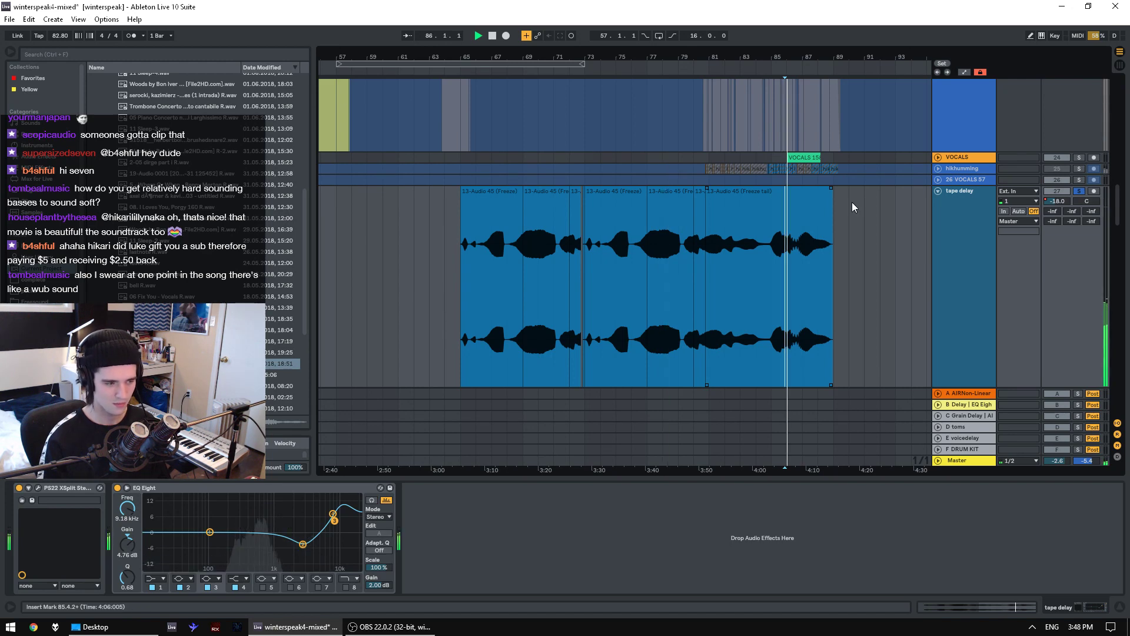
scroll(852, 203, "down", 2)
scroll(859, 105, "down", 2)
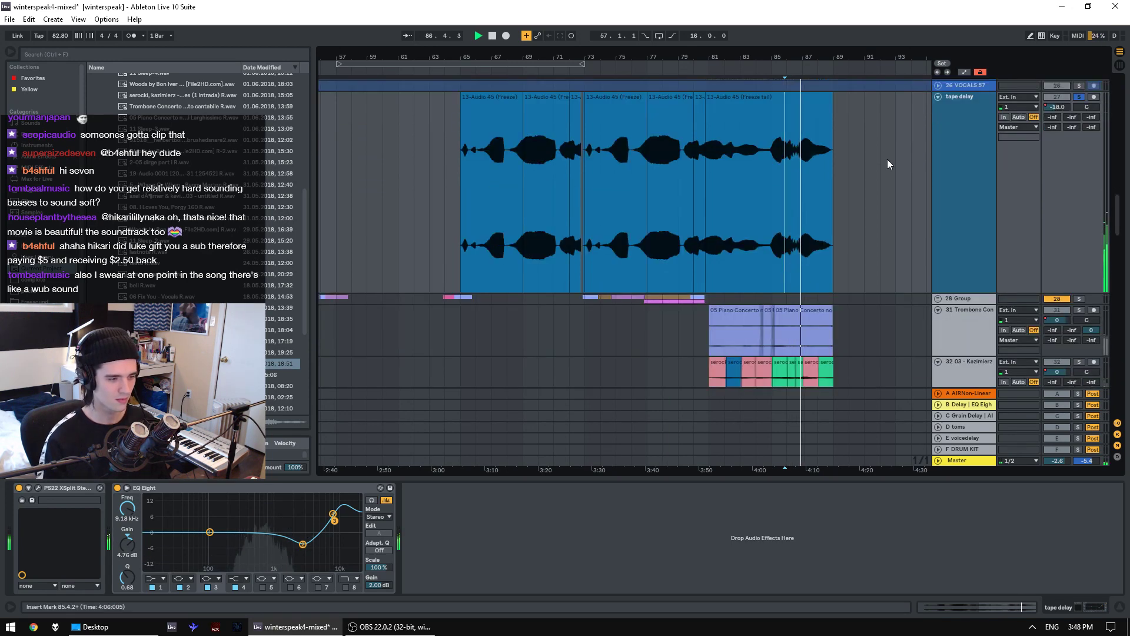
key("space")
left_click(1079, 96)
- Solo 28 Group, unfold its backup tracks and play them from bar 77
left_click(647, 344)
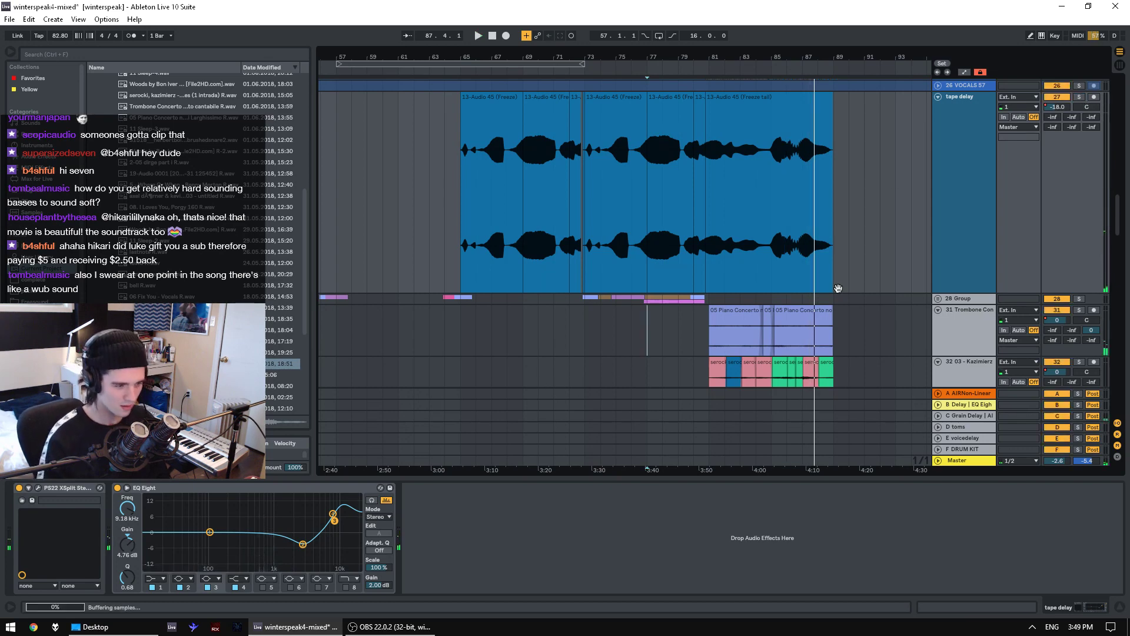
key("space")
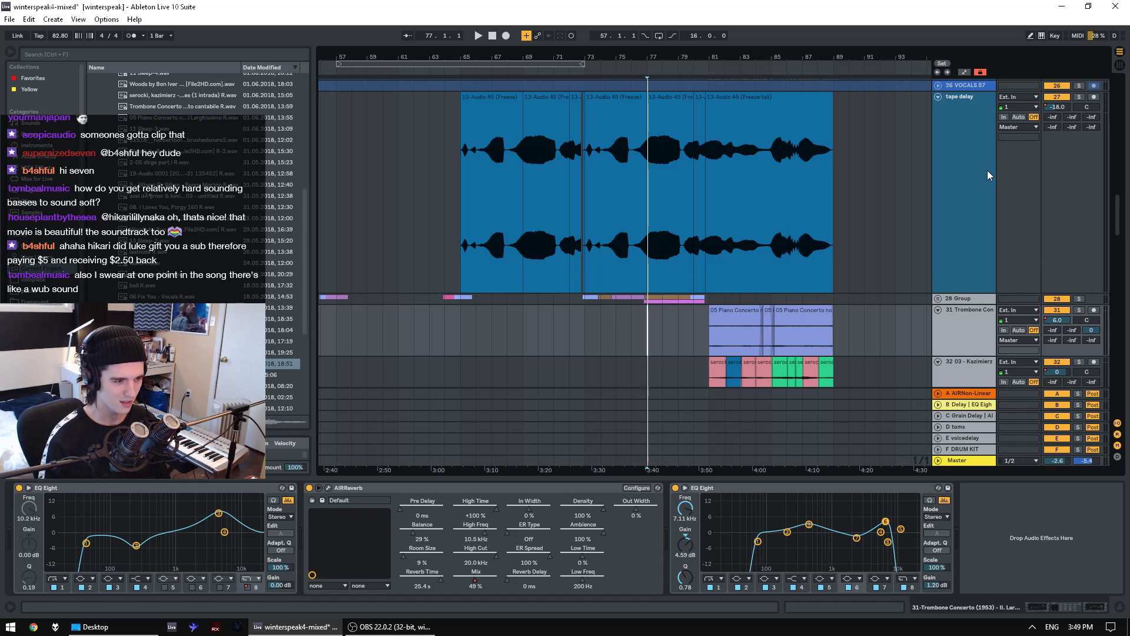
left_click(1079, 299)
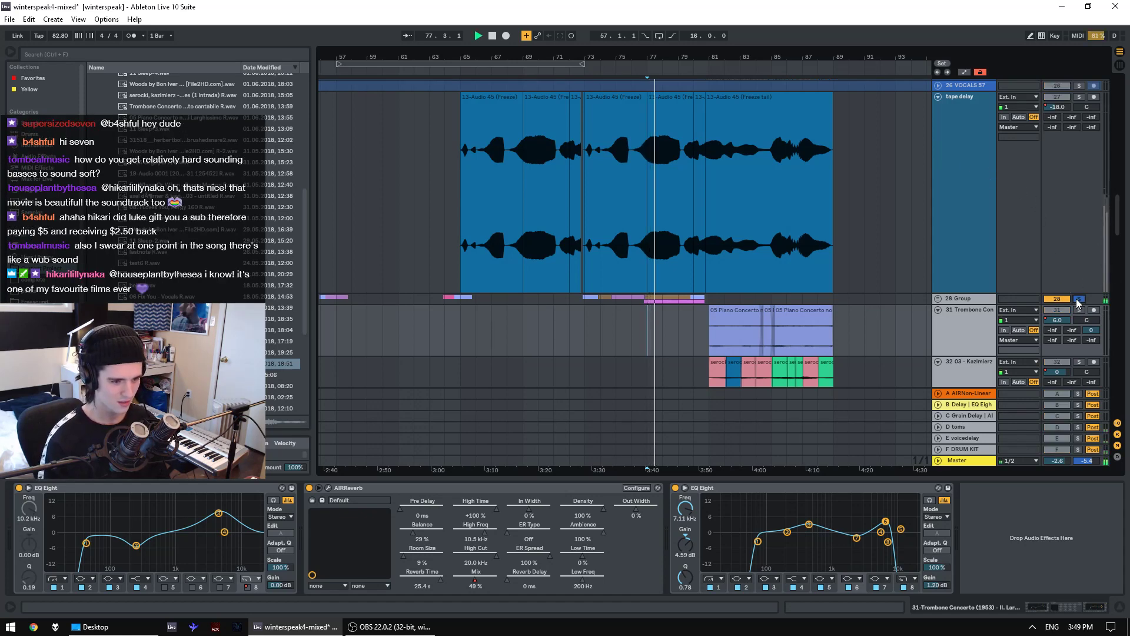
left_click(938, 299)
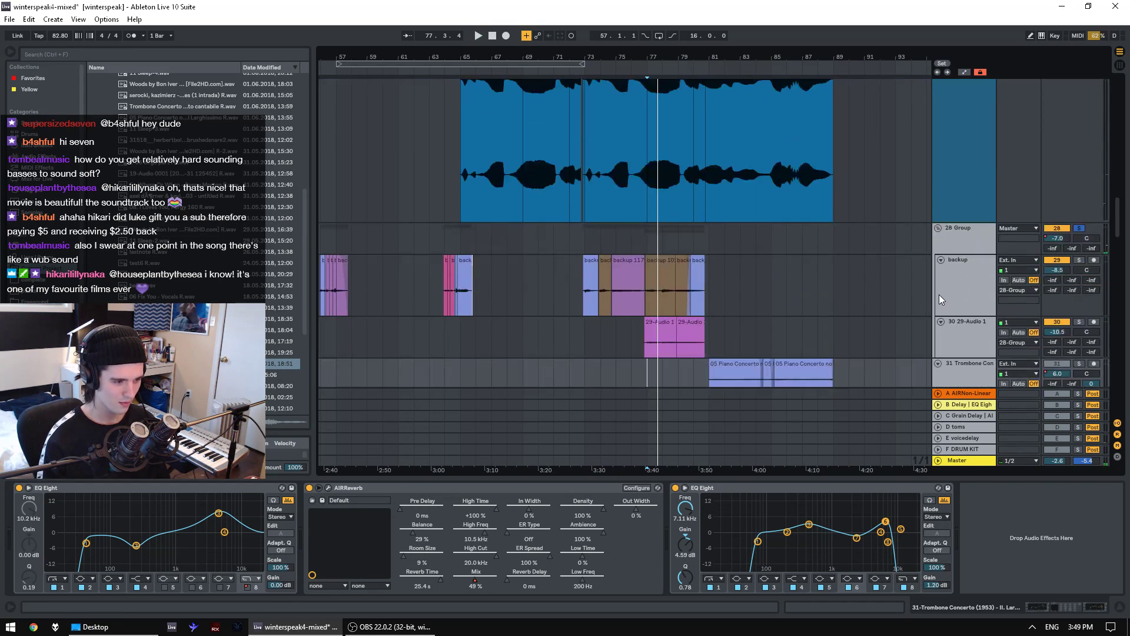
scroll(930, 289, "down", 2)
key("space")
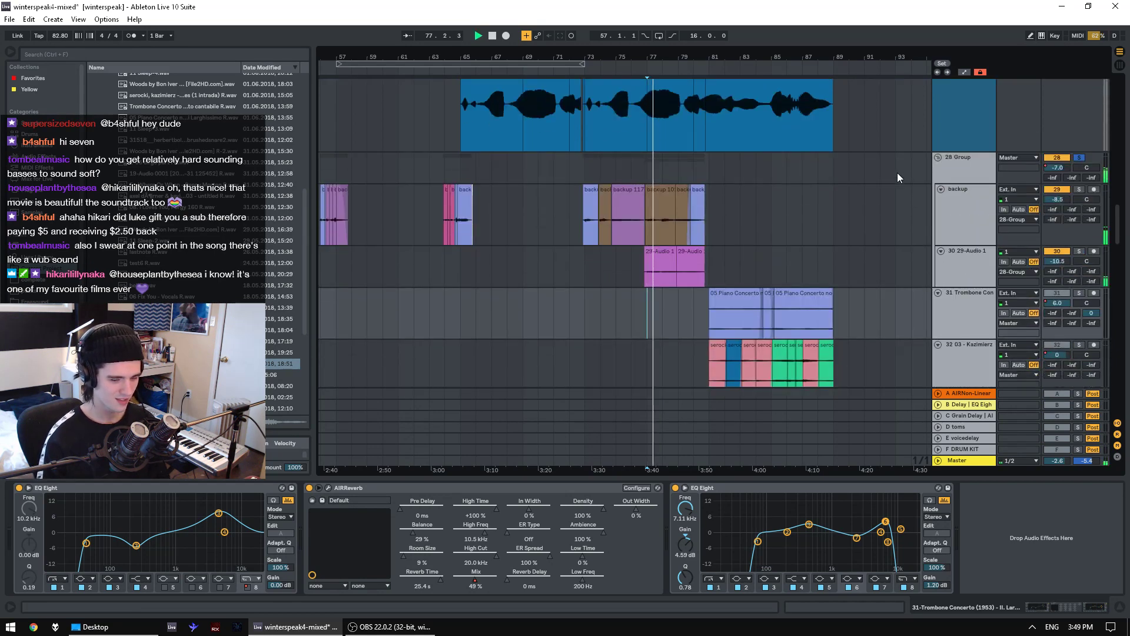
- Select the 31 Trombone Concerto clips from bar 81 through bar 88
scroll(896, 170, "down", 2)
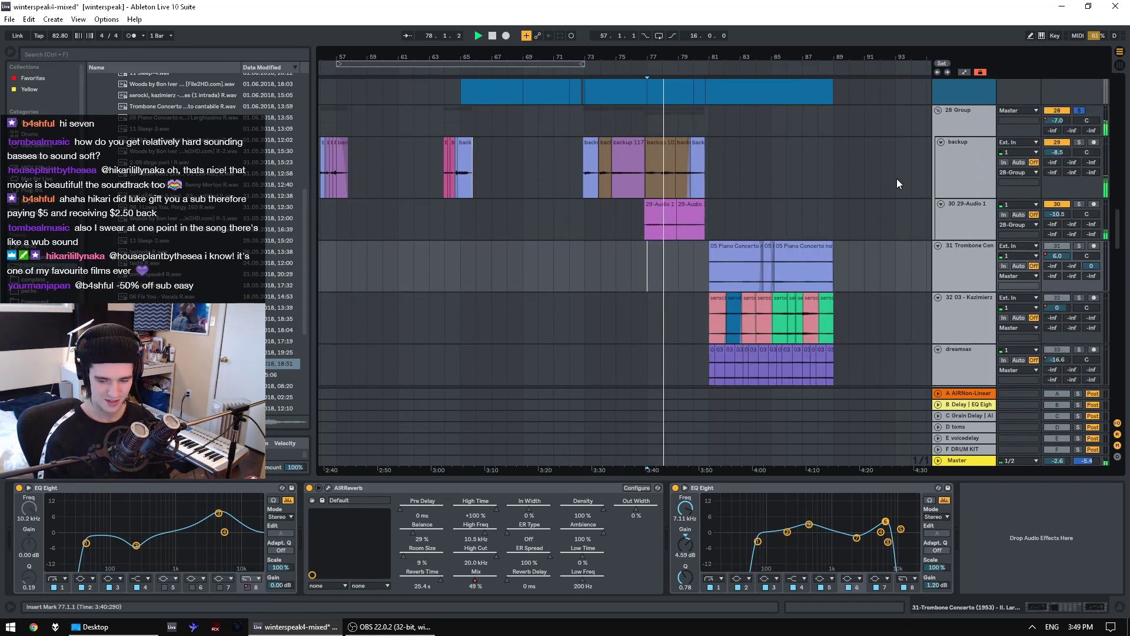
scroll(896, 178, "down", 4)
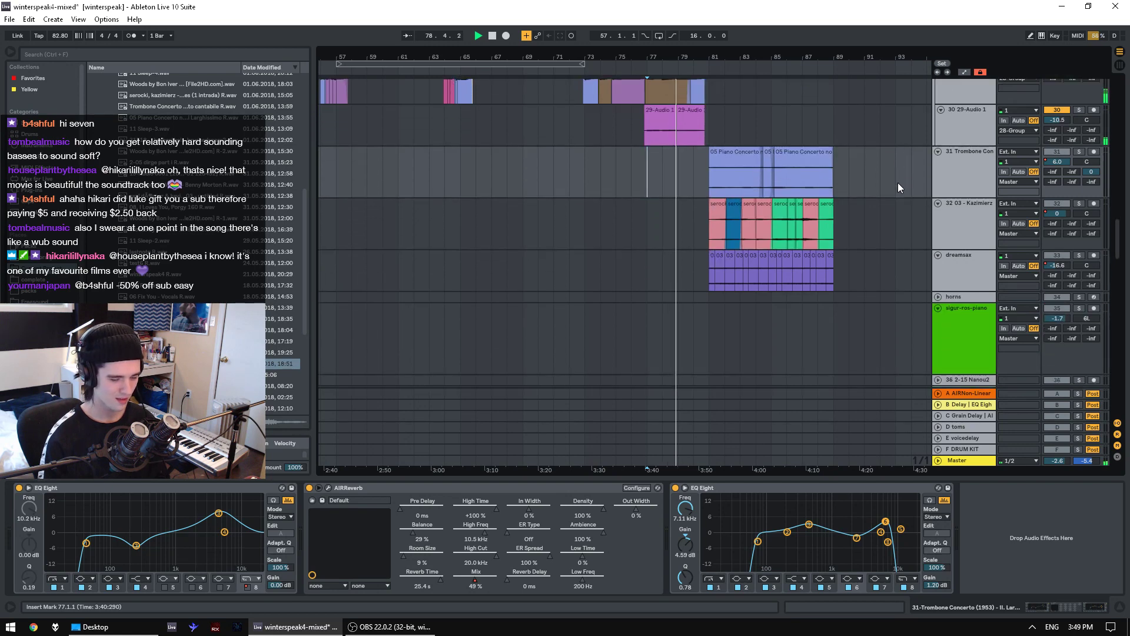
scroll(898, 184, "up", 2)
left_click(737, 219)
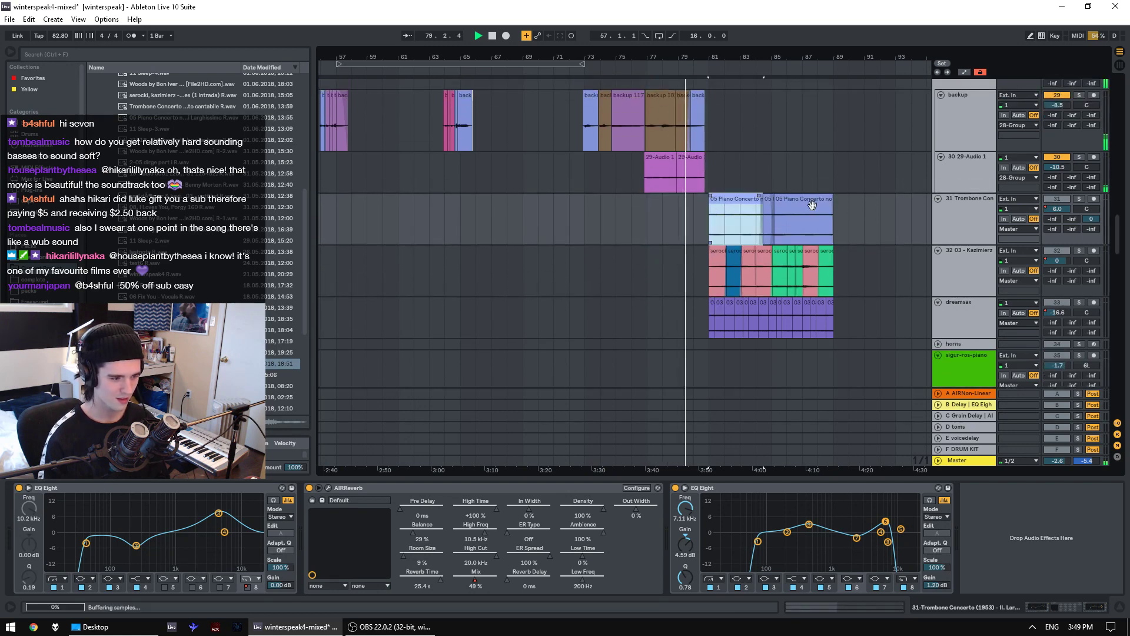
left_click(812, 204, "shift")
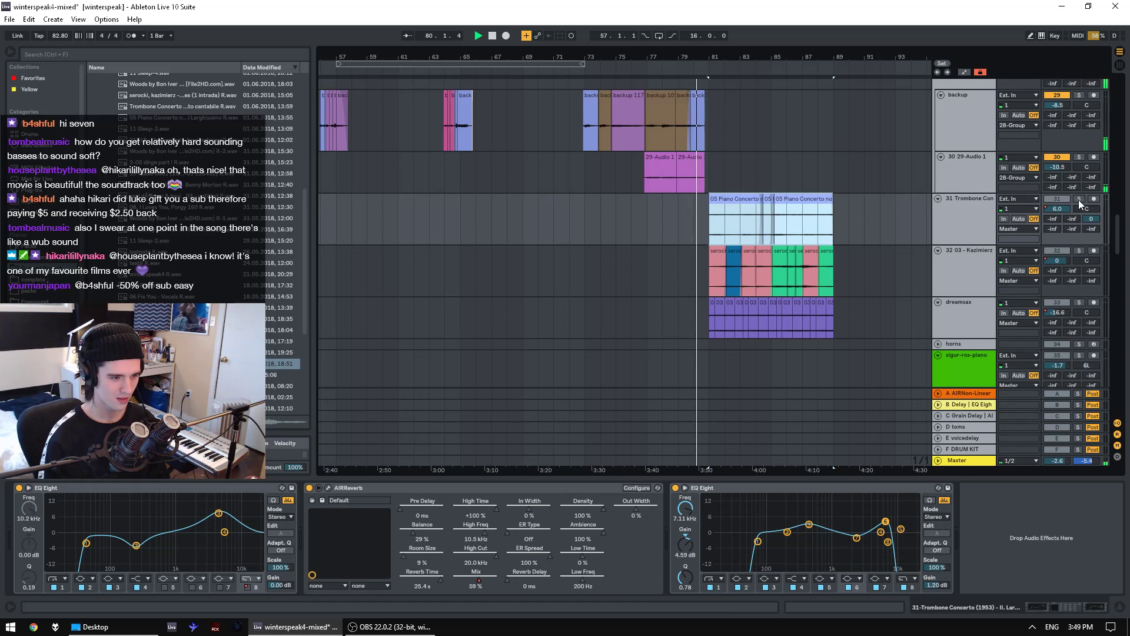
- Select the horns clip at bar 41 and play it with the horns track soloed
scroll(965, 223, "down", 8)
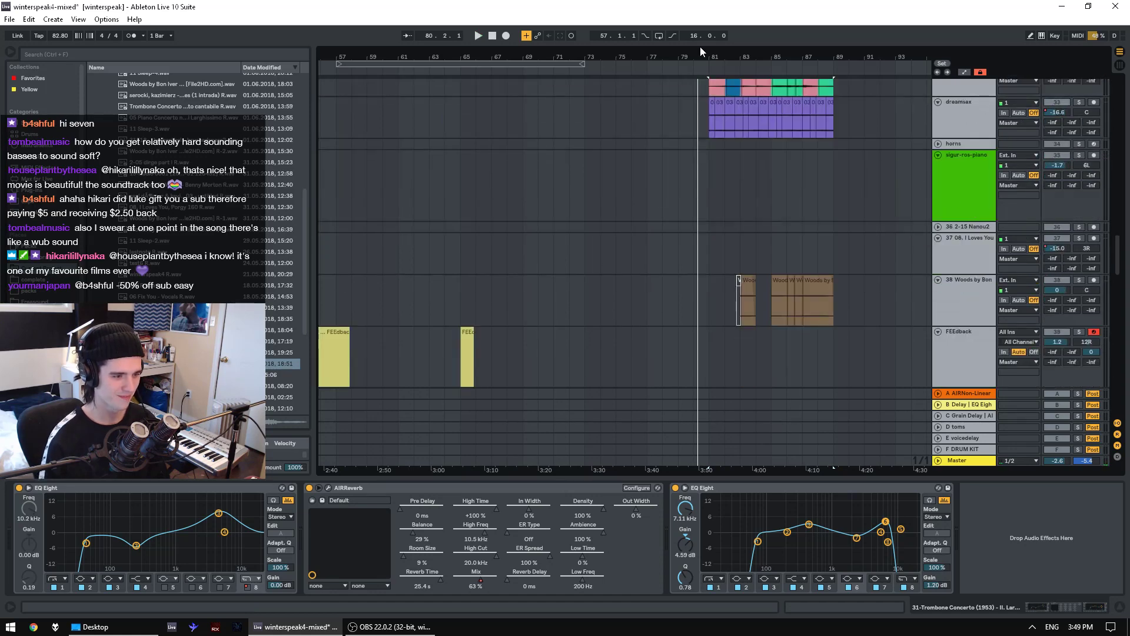
left_click_drag(707, 50, 631, 54)
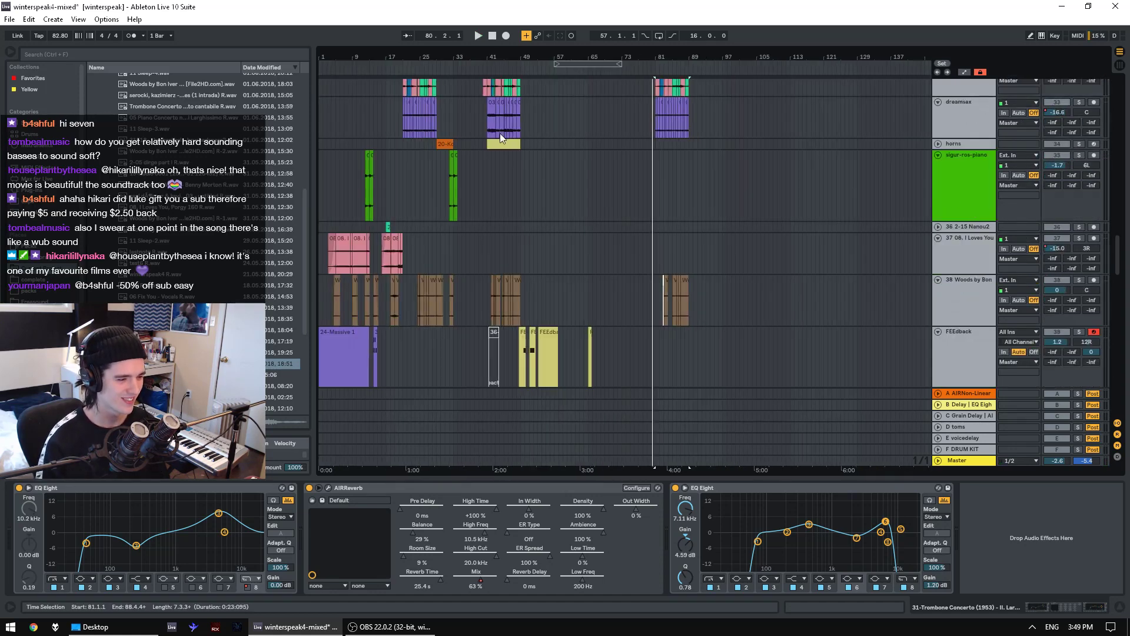
left_click(489, 145)
key("space")
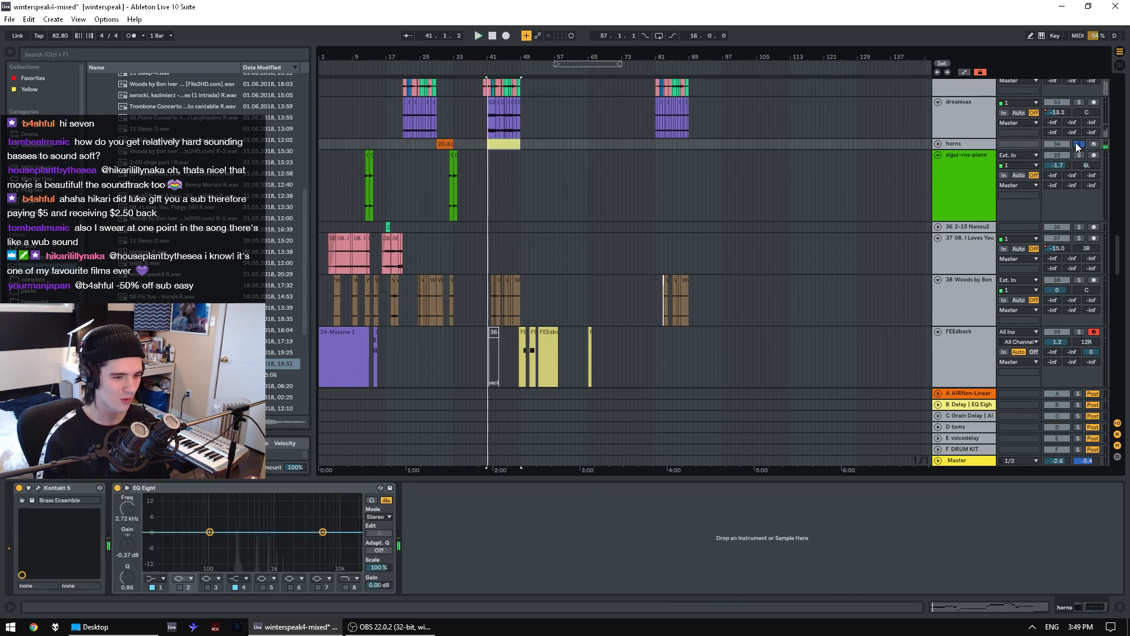
left_click(1079, 145)
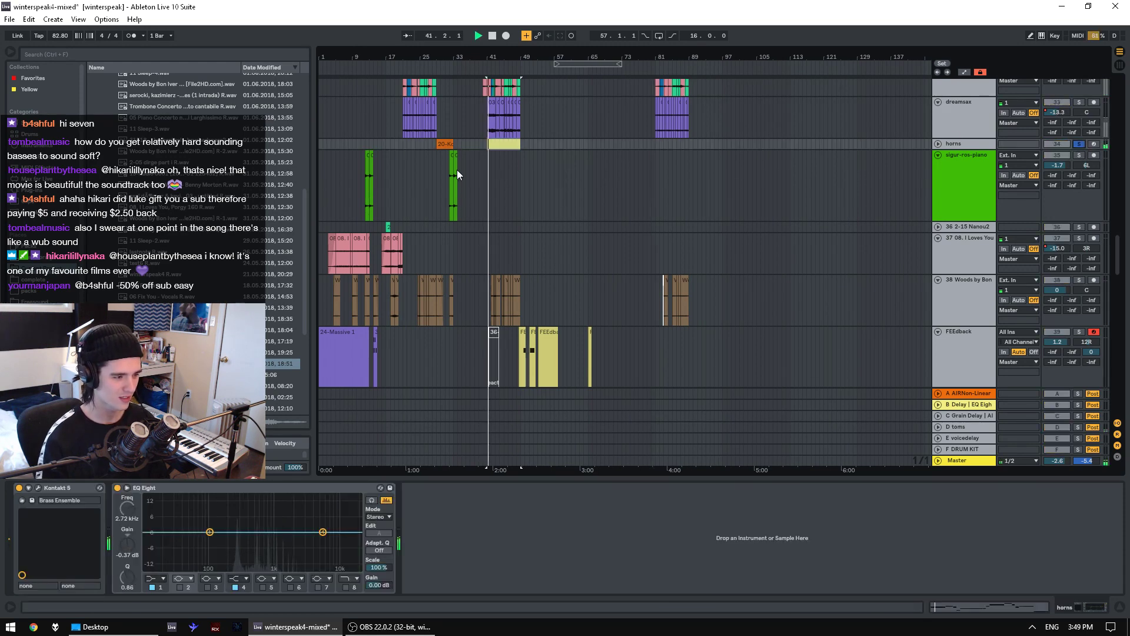
- Switch the solo to sigur-ros-piano and audition its clip around bar 33
left_click(446, 197)
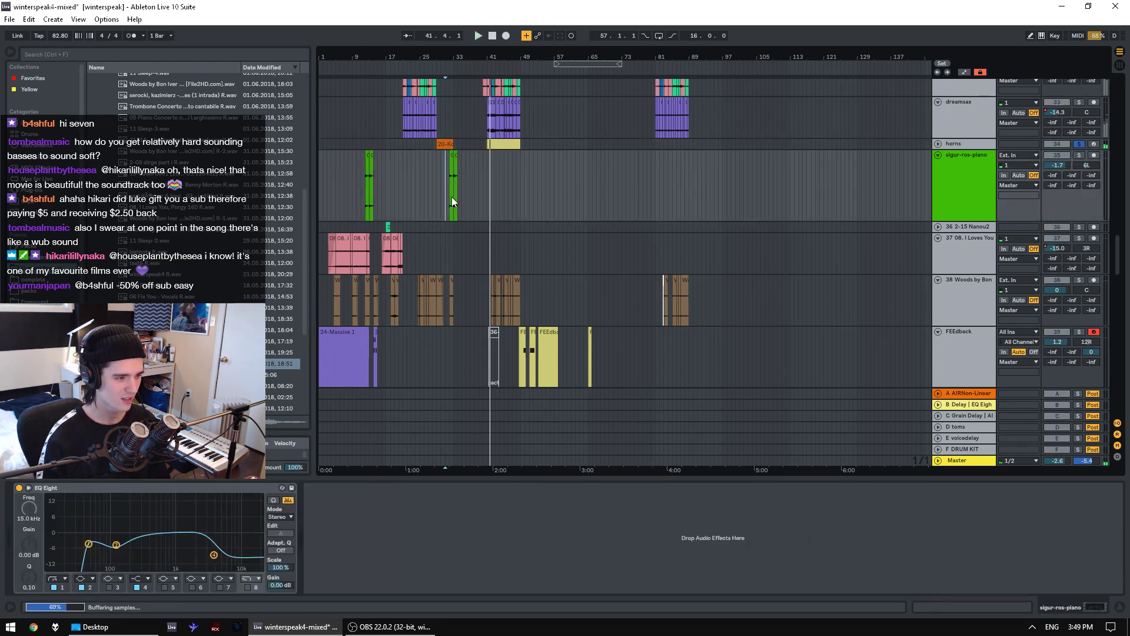
left_click(1079, 156)
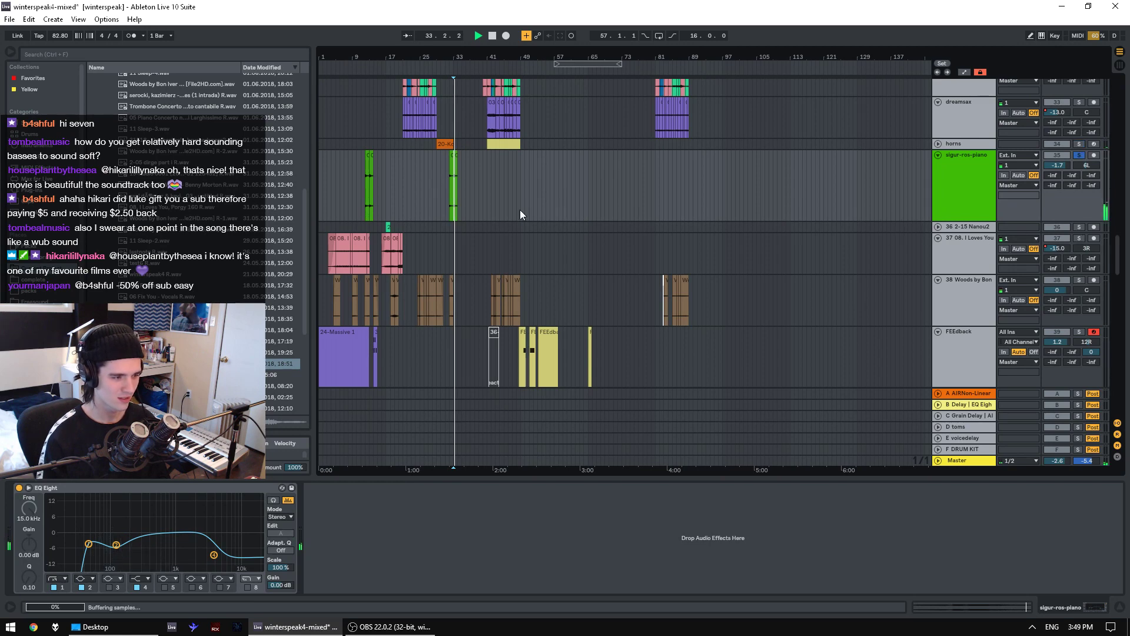
key("space")
- Audition the 36 2-15 Nanou2 clip from bar 17 with only its track soloed, and clear the solo
left_click(385, 210)
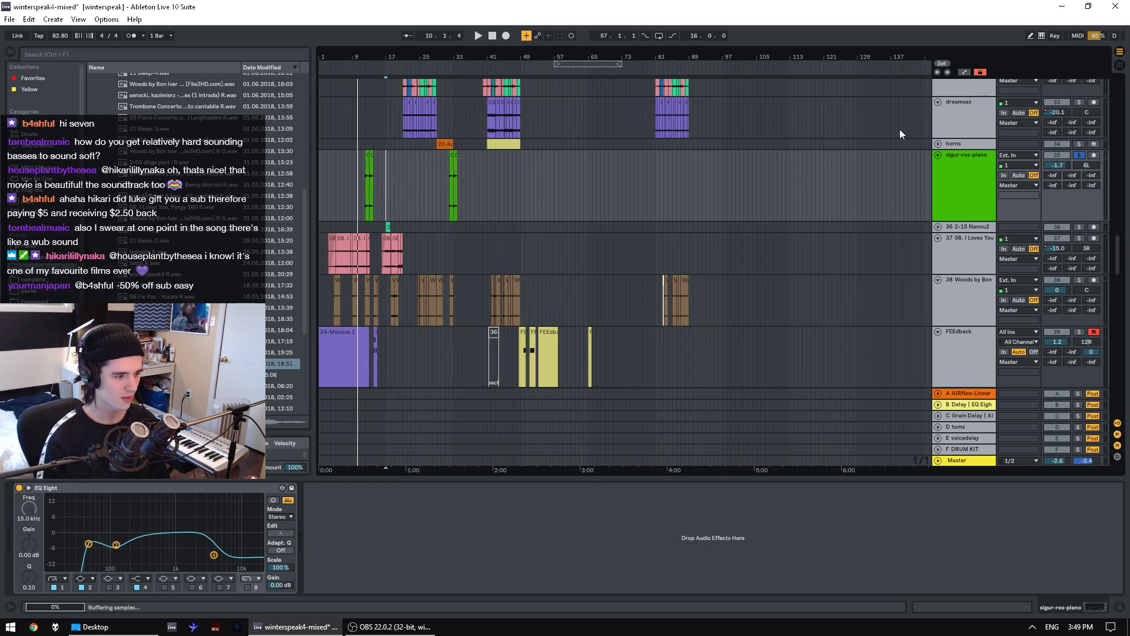
key("plus")
key("plus")
key("plus")
left_click(1079, 225, "ctrl")
key("space")
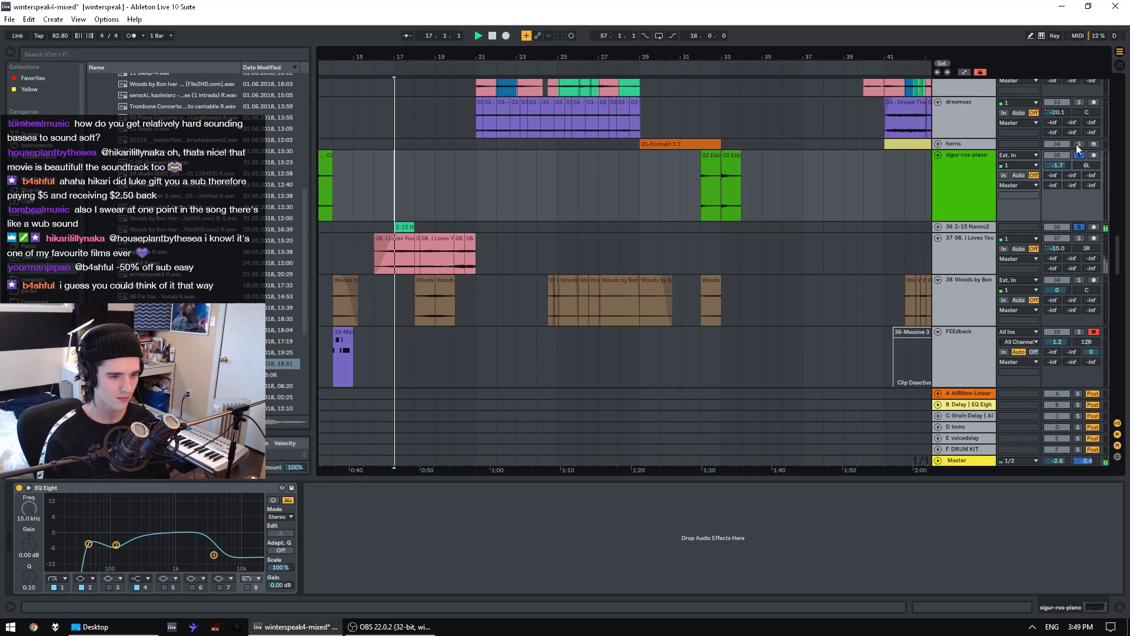
left_click(1080, 155)
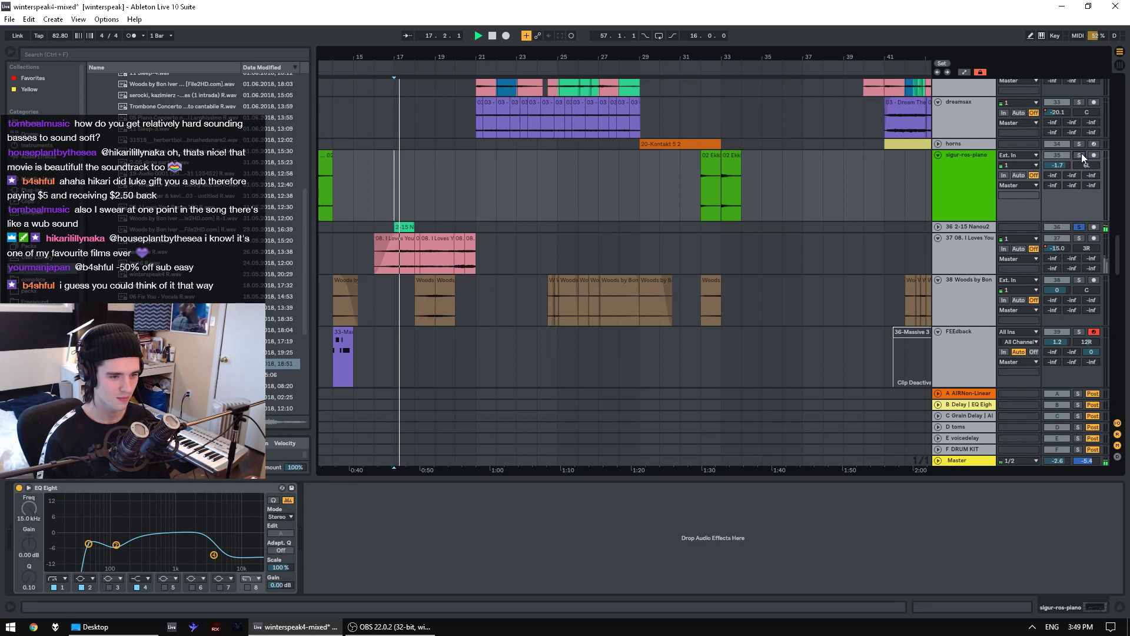
left_click(1079, 228)
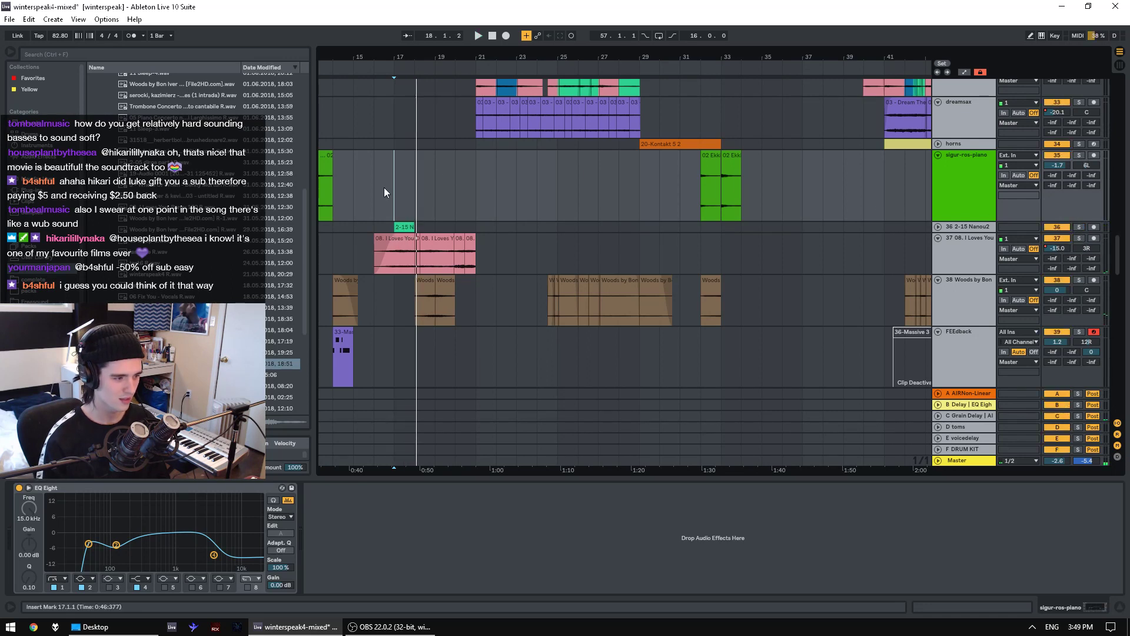
- Play the full mix from bar 16, select the 2-15 Nanou2 clip, and compare playback with its track muted and unmuted
left_click(384, 187)
key("space")
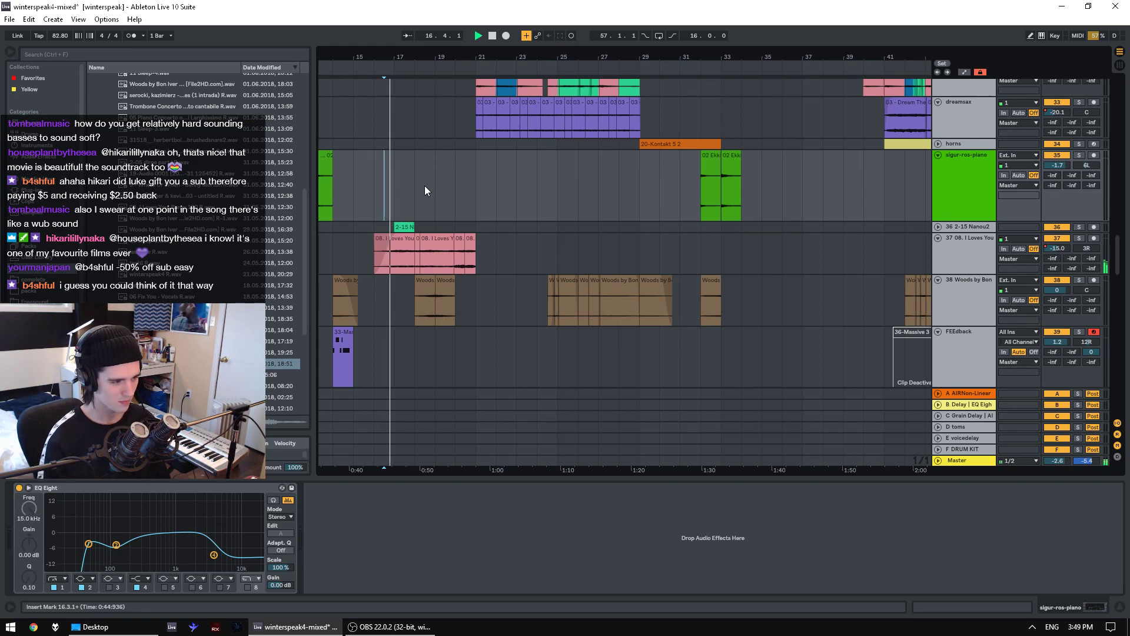
left_click(407, 227)
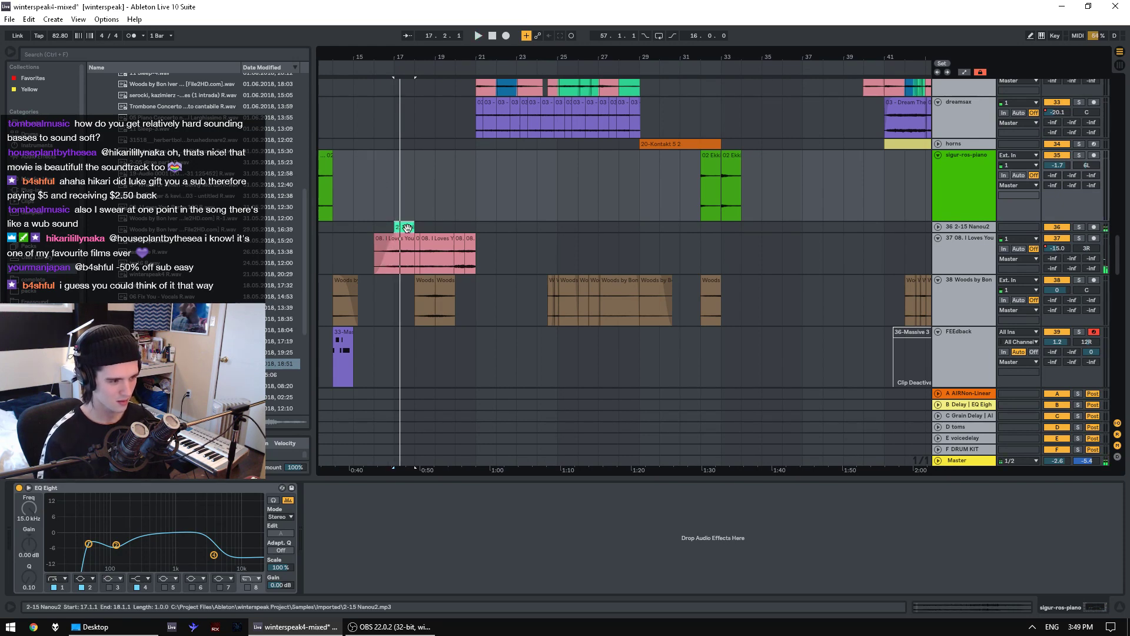
left_click(1057, 222)
left_click(1057, 228)
key("space")
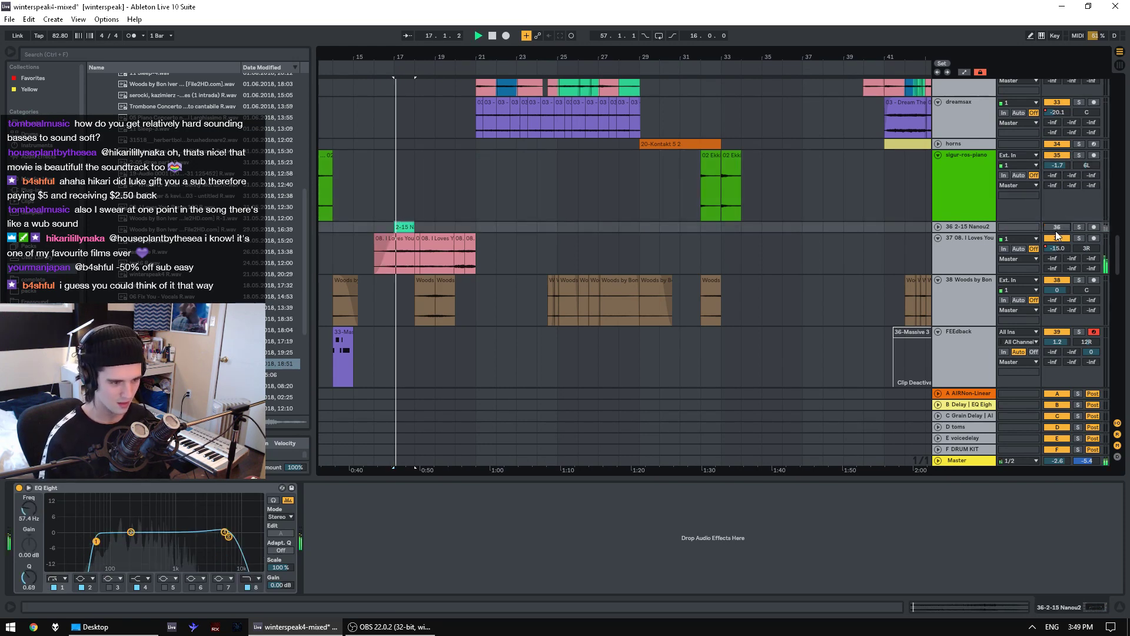
left_click(1058, 227)
- Replay the 2-15 Nanou2 clip from bar 17 several times within the full mix and stop playback
key("space")
key("space")
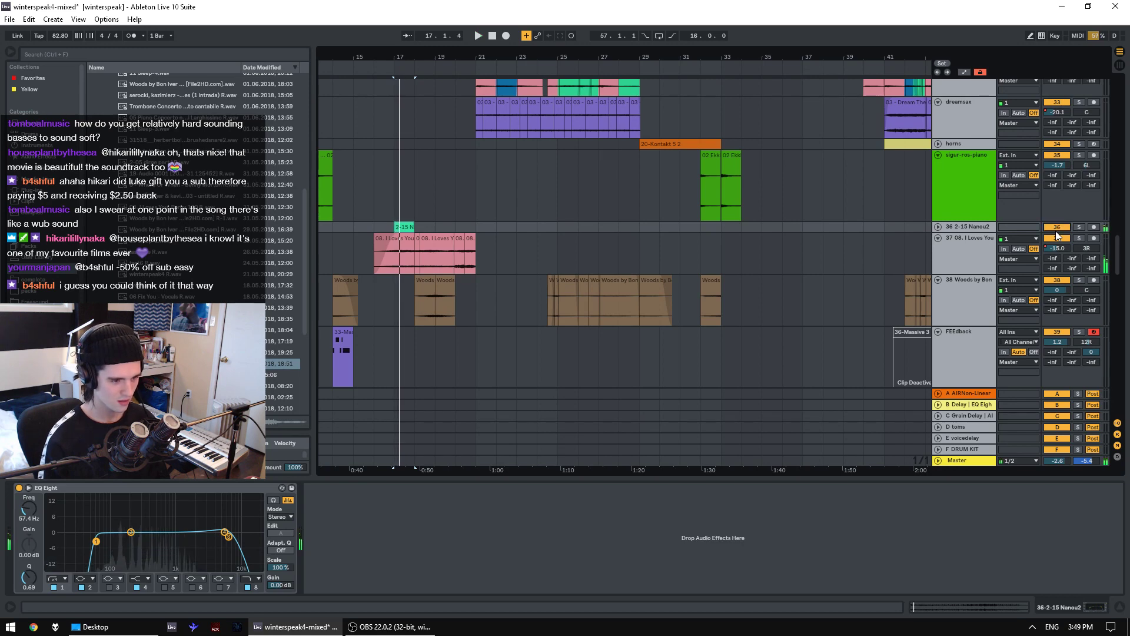
key("space")
key("space")
key("space")
key("space")
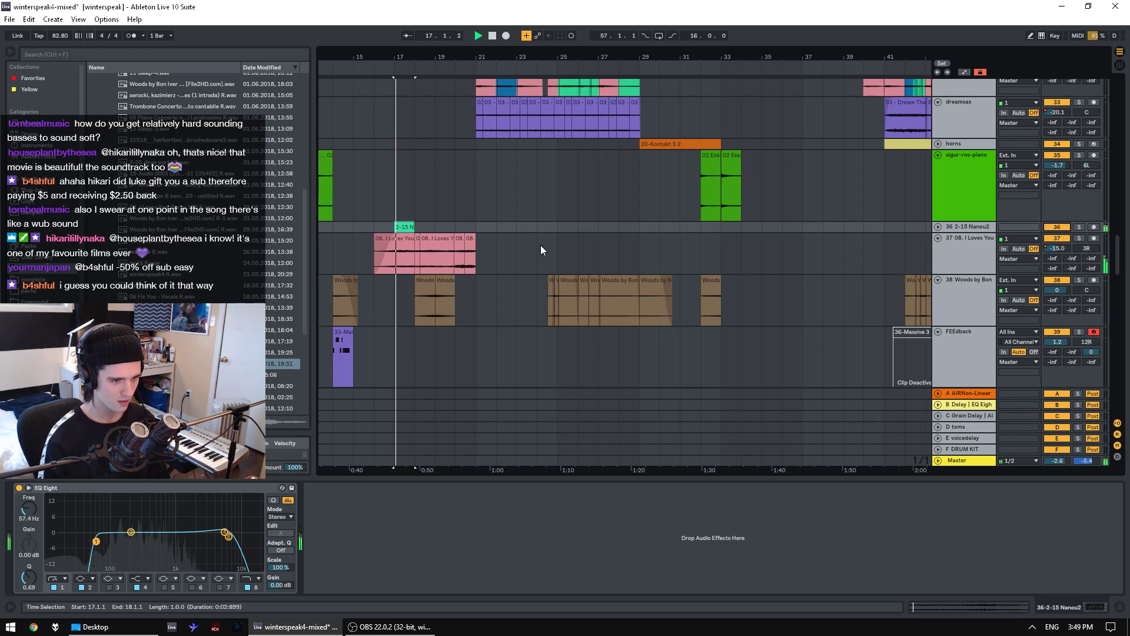
scroll(541, 245, "down", 1)
key("space")
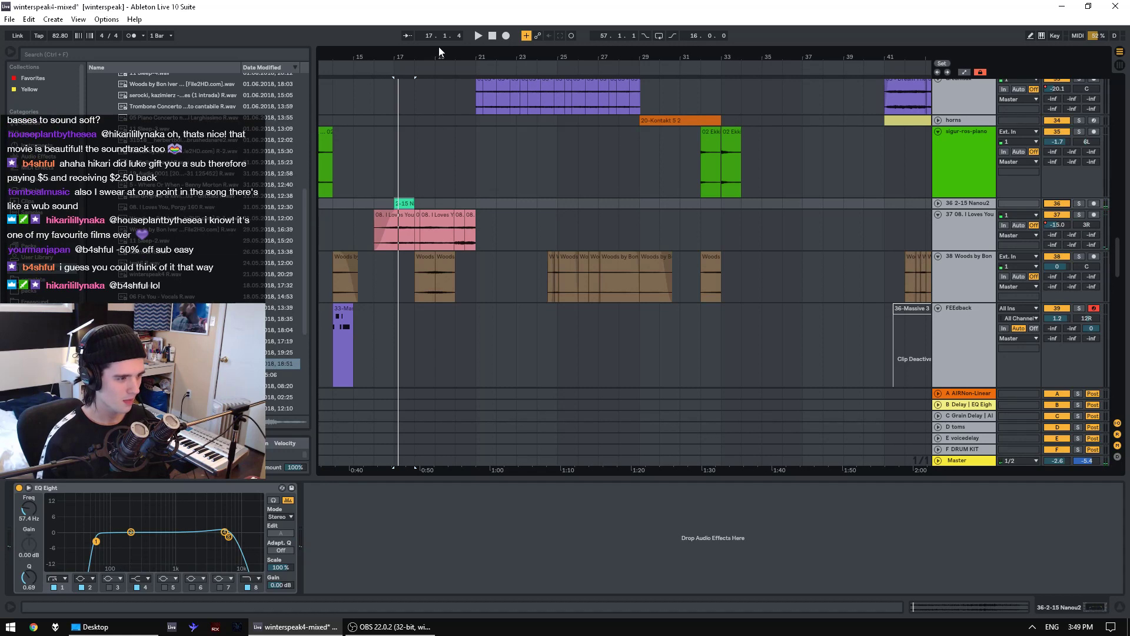
- Solo the endpiano group and audition it from bar 57
left_click_drag(446, 57, 445, 26)
scroll(508, 284, "down", 6)
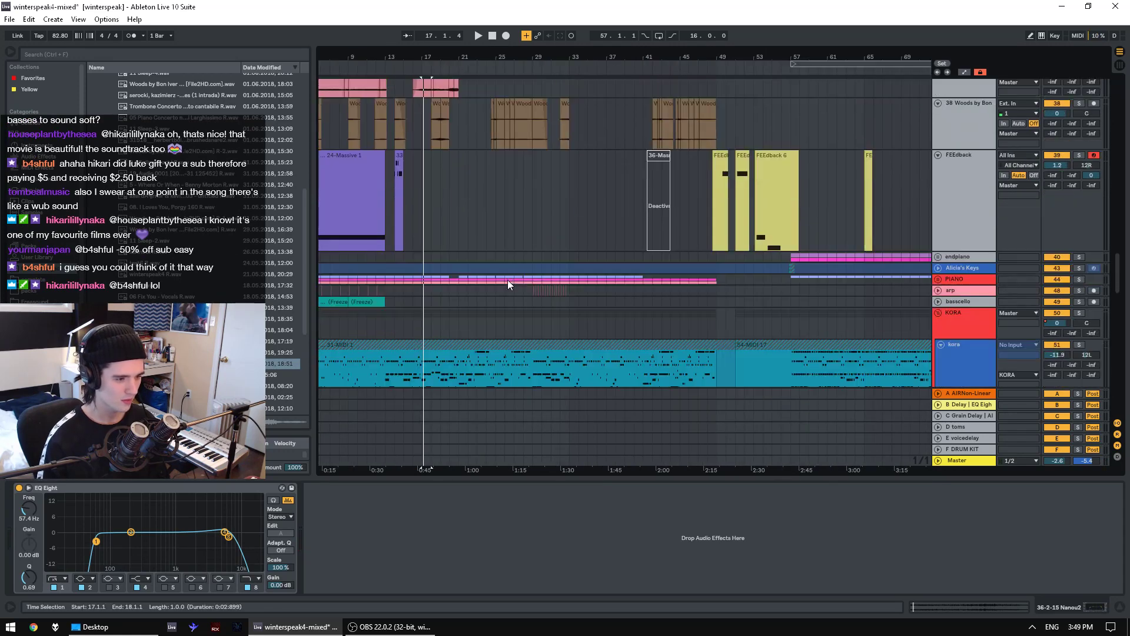
left_click(796, 259)
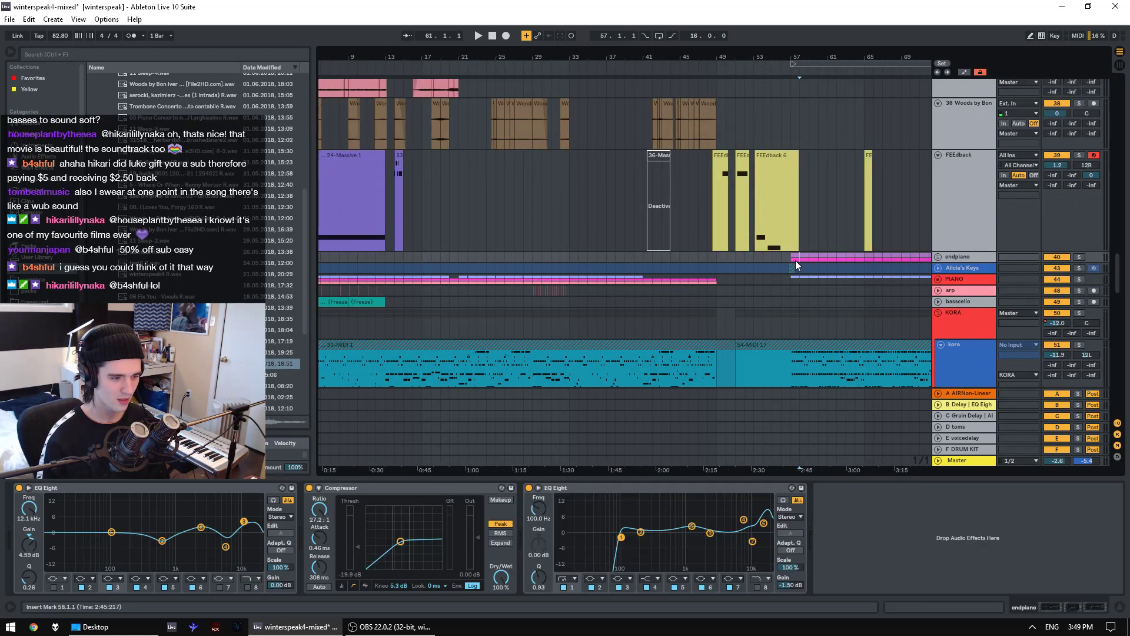
left_click(1079, 257)
key("space")
scroll(816, 237, "down", 2)
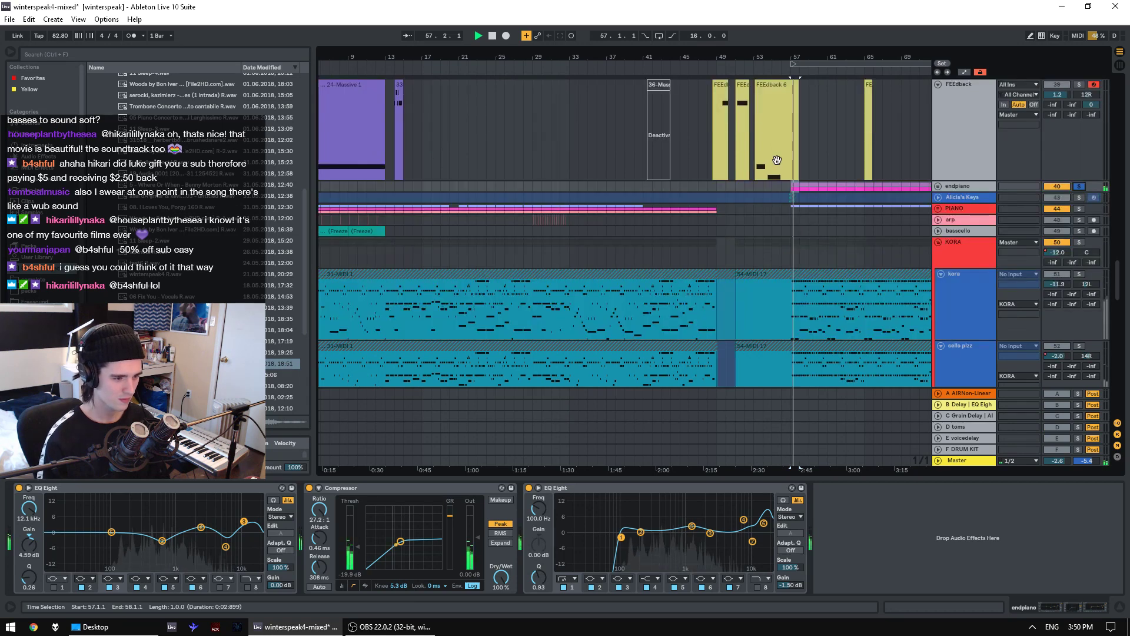
scroll(822, 51, "down", 2)
left_click_drag(822, 57, 823, 26)
key("space")
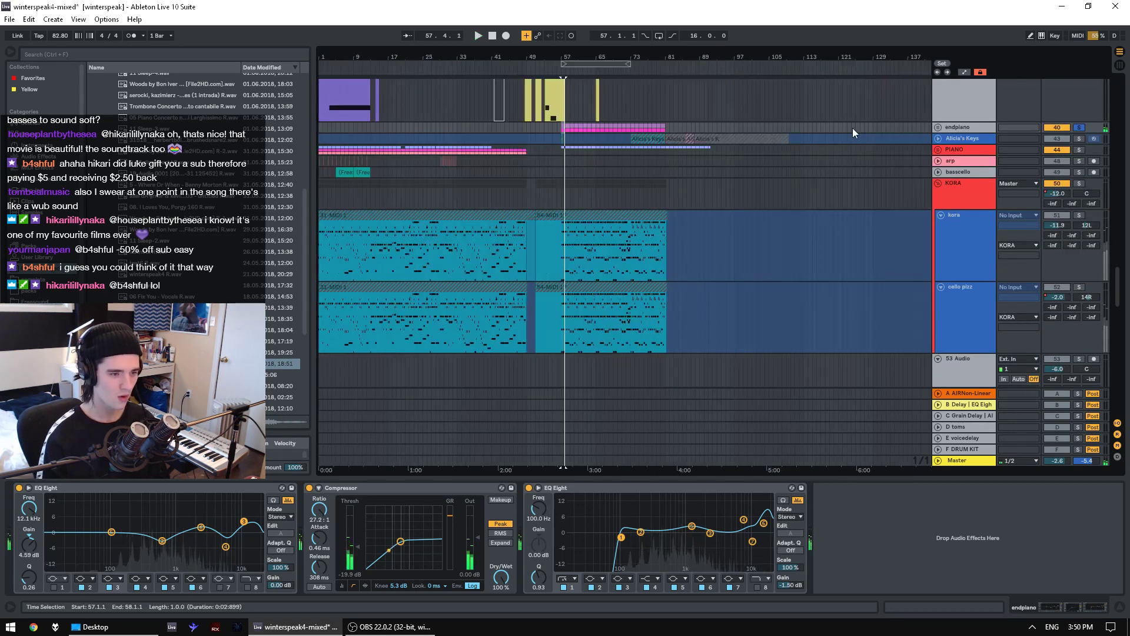
- Unfold the endpiano group and play its piano R and pianoL clips together from bar 57
left_click(938, 127)
left_click(618, 171)
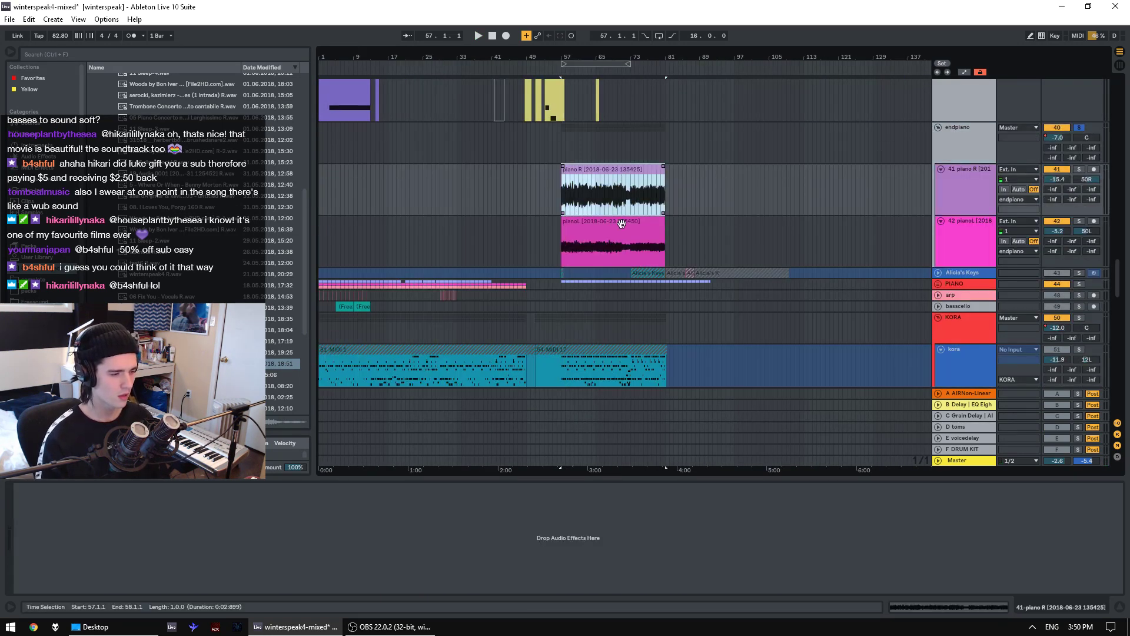
left_click(623, 225)
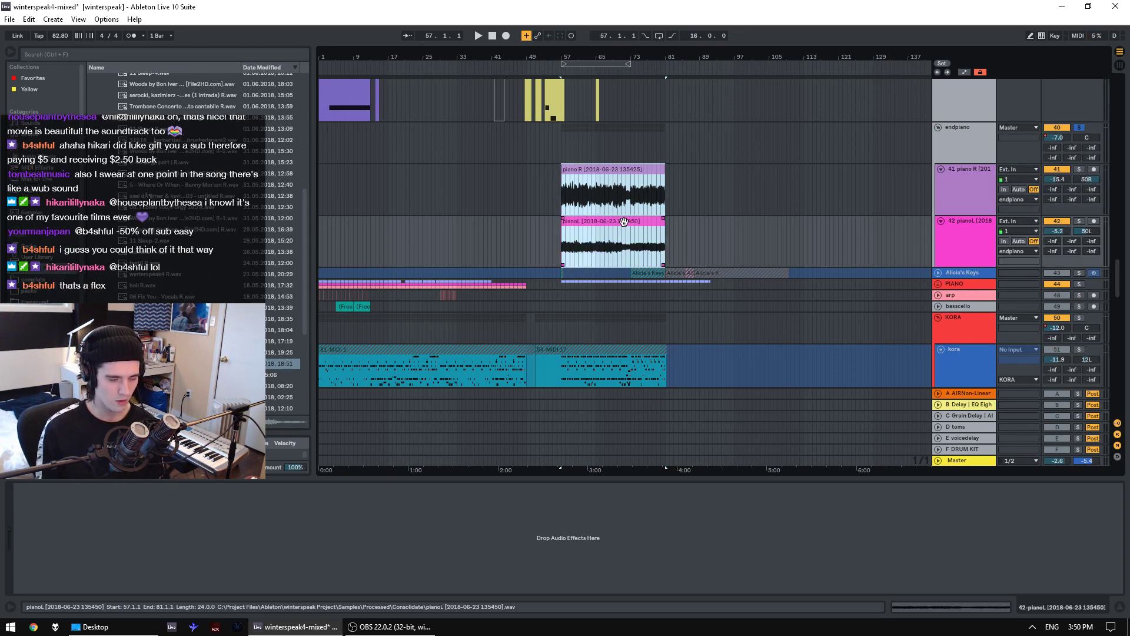
key("space")
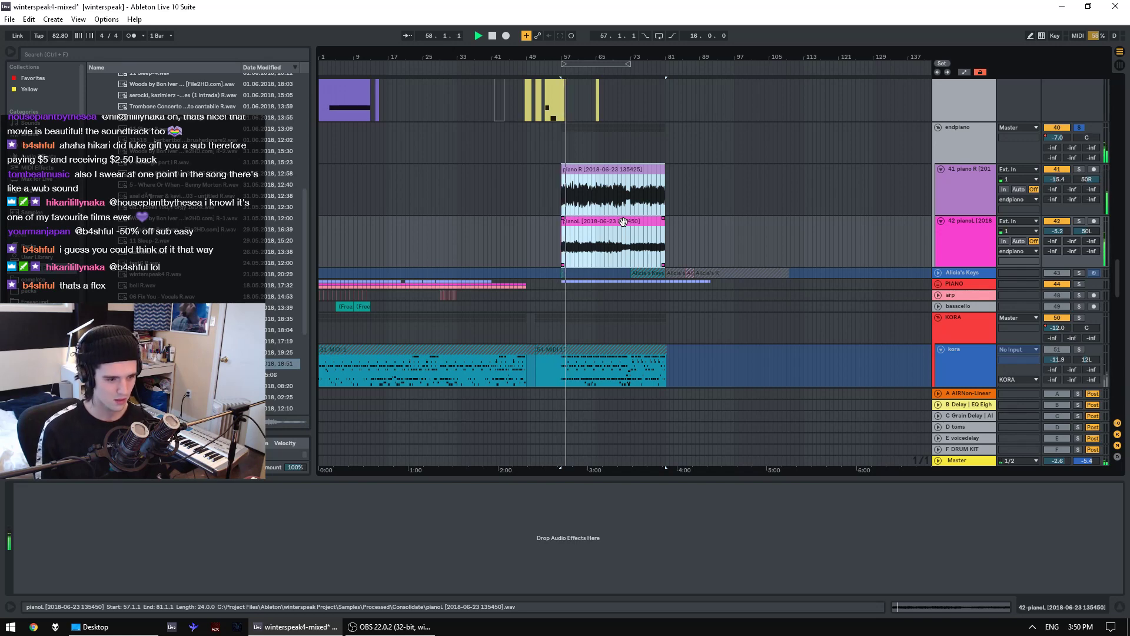
key("space")
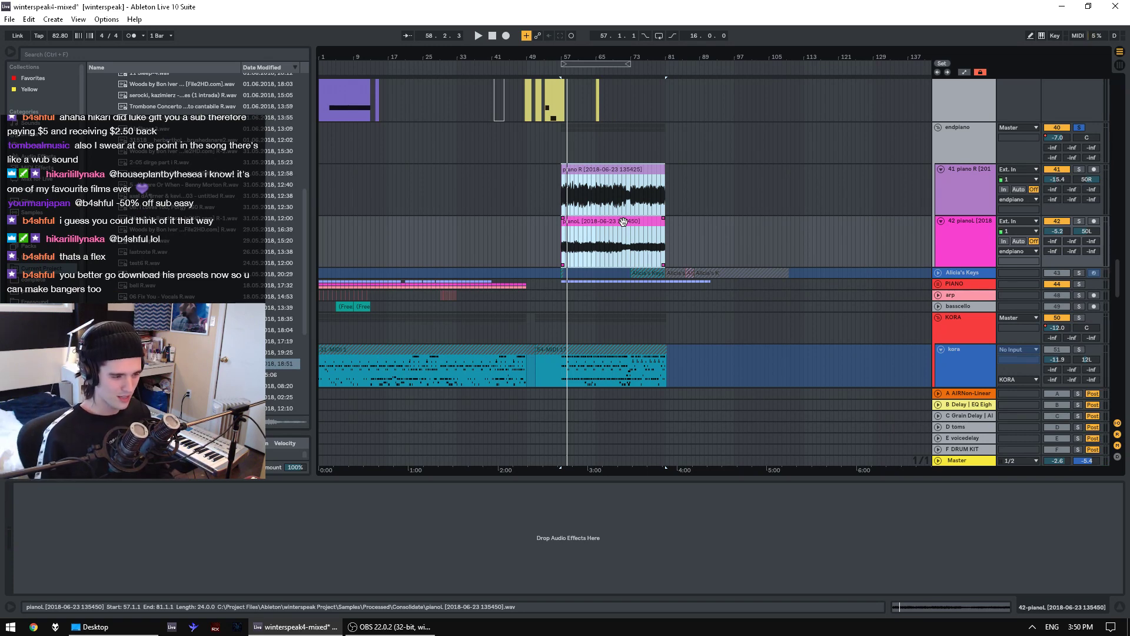
- Audition the soloed piano R and pianoL recordings from bar 67 and again from around bar 69
left_click(604, 243)
key("space")
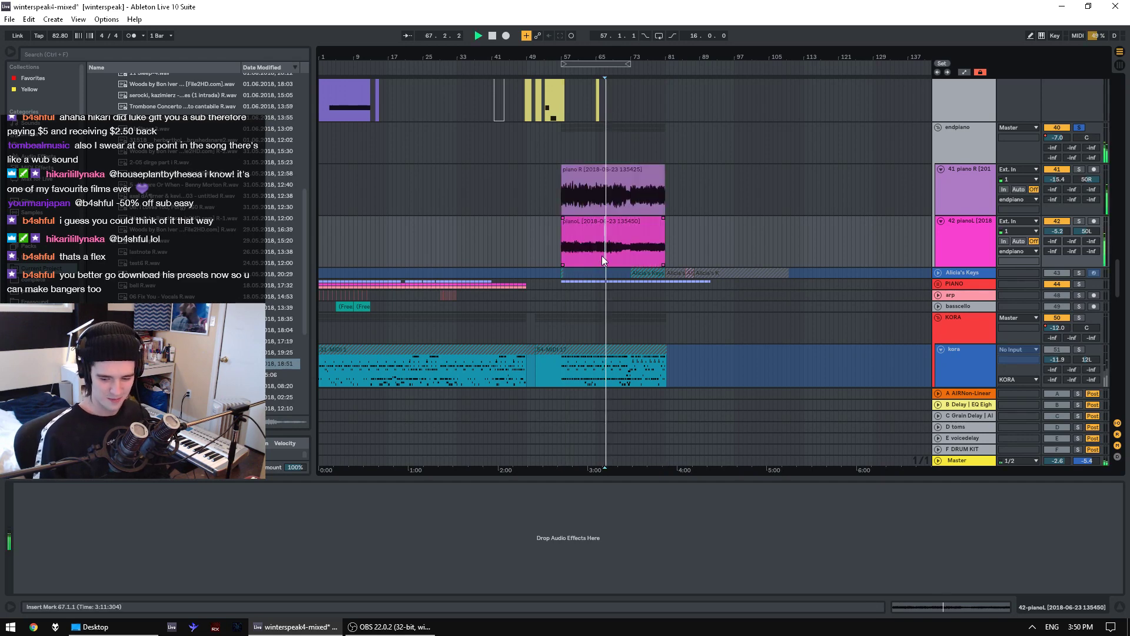
key("space")
left_click(616, 252)
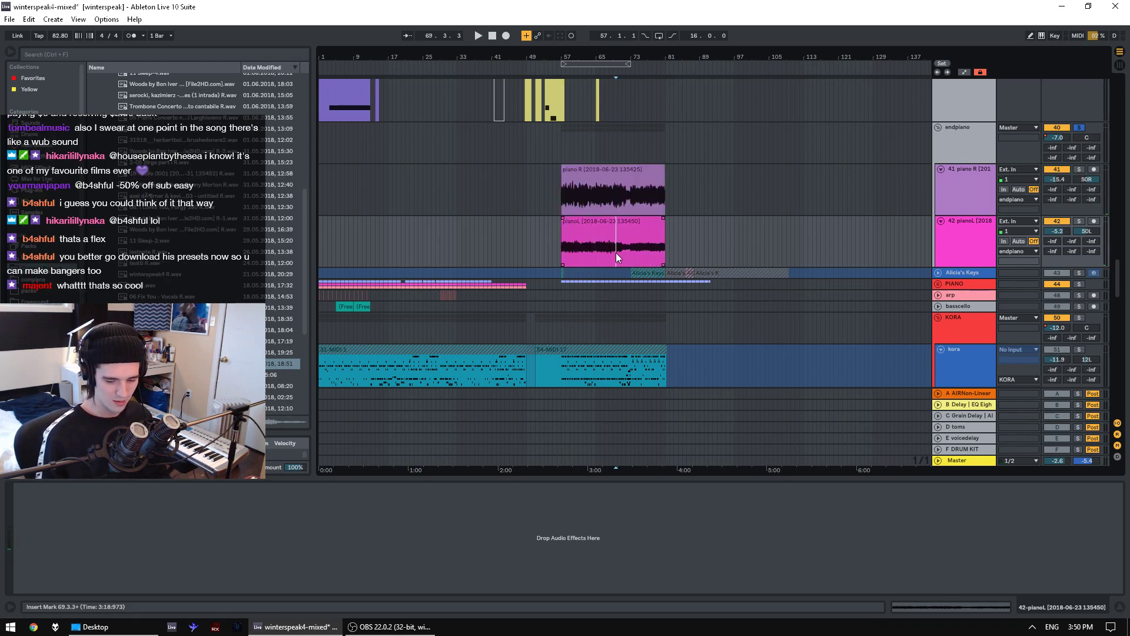
key("space")
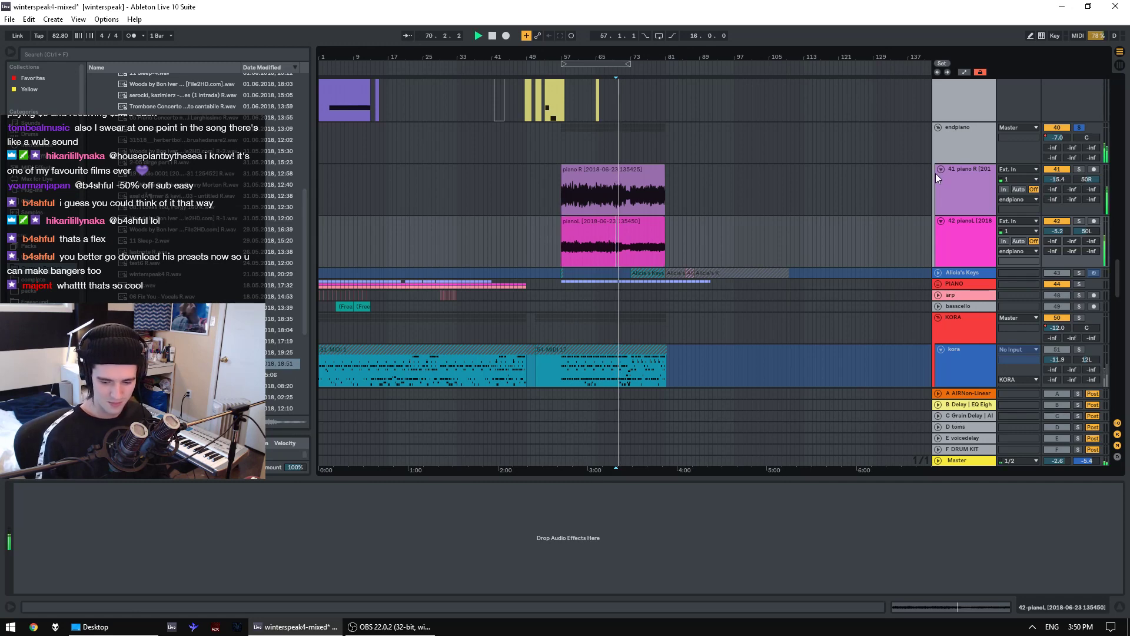
- Audition the Alicia's Keys clip from bar 73 with its track soloed, and solo the PIANO group as well
scroll(924, 186, "down", 3)
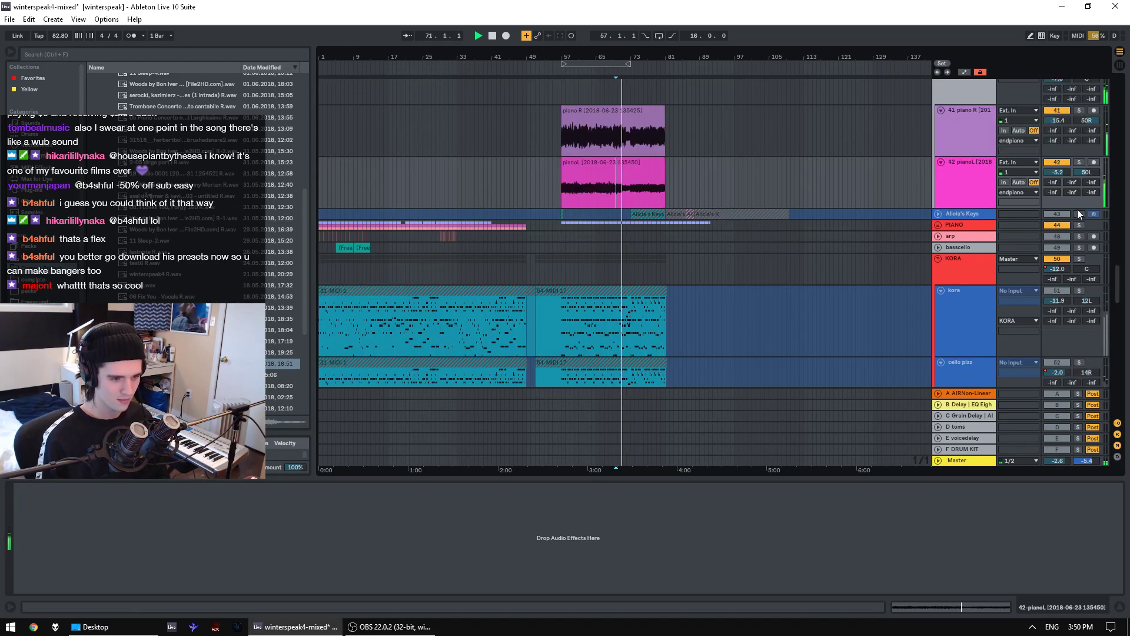
left_click(650, 213)
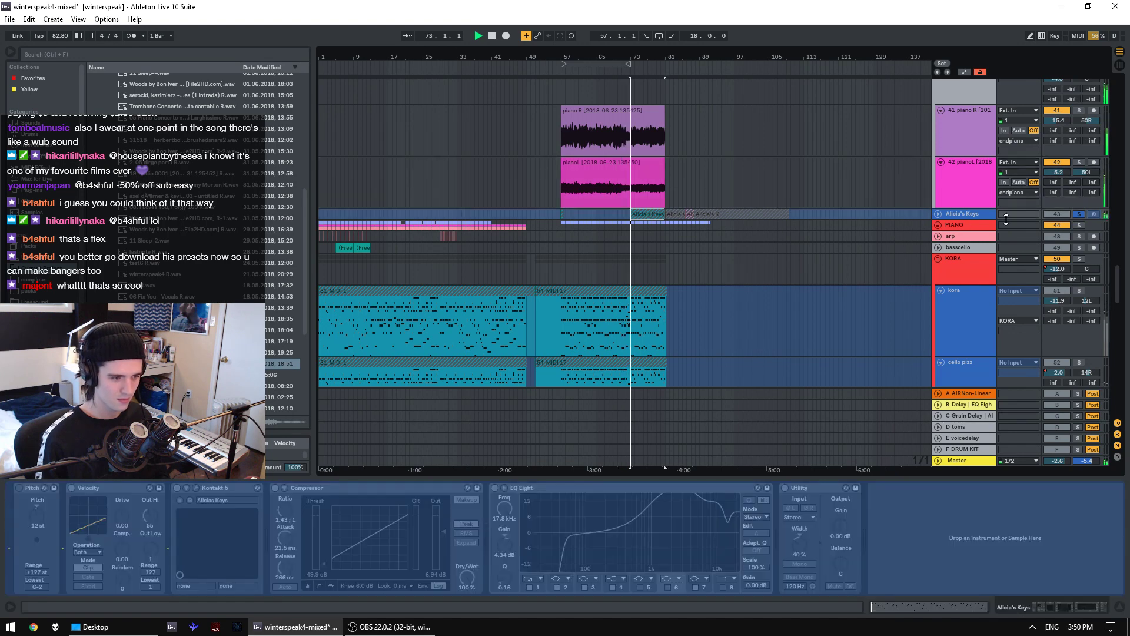
scroll(789, 219, "down", 2)
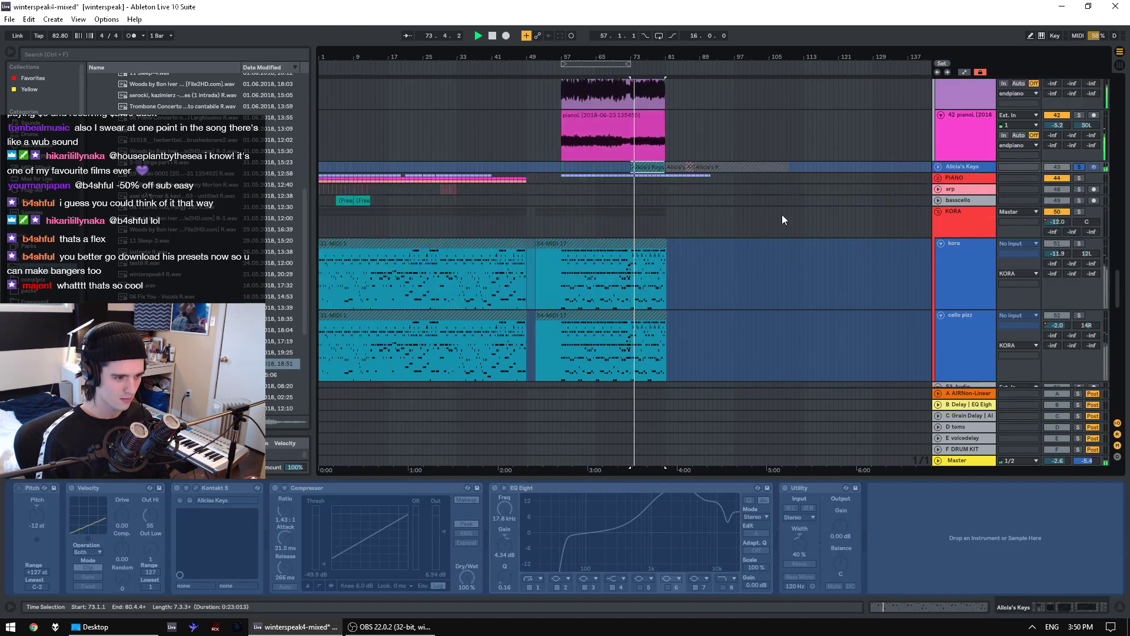
left_click(1078, 179)
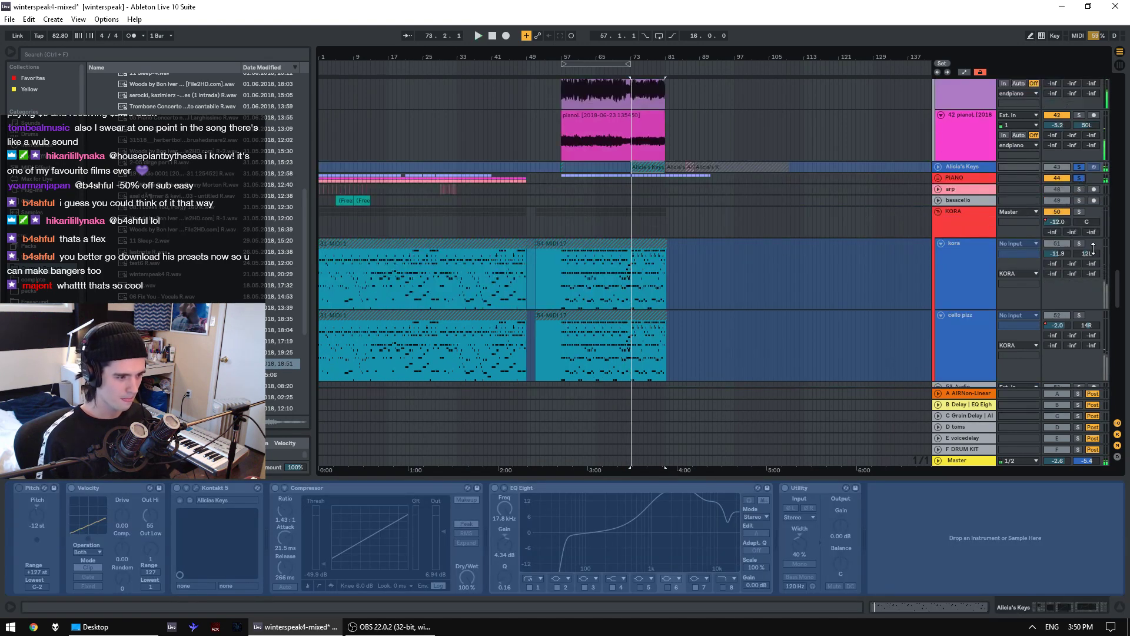
- Solo the KORA group, audition its clips from bar 57, and select the kora track to show its device chain
left_click(1079, 212)
scroll(1081, 214, "down", 3)
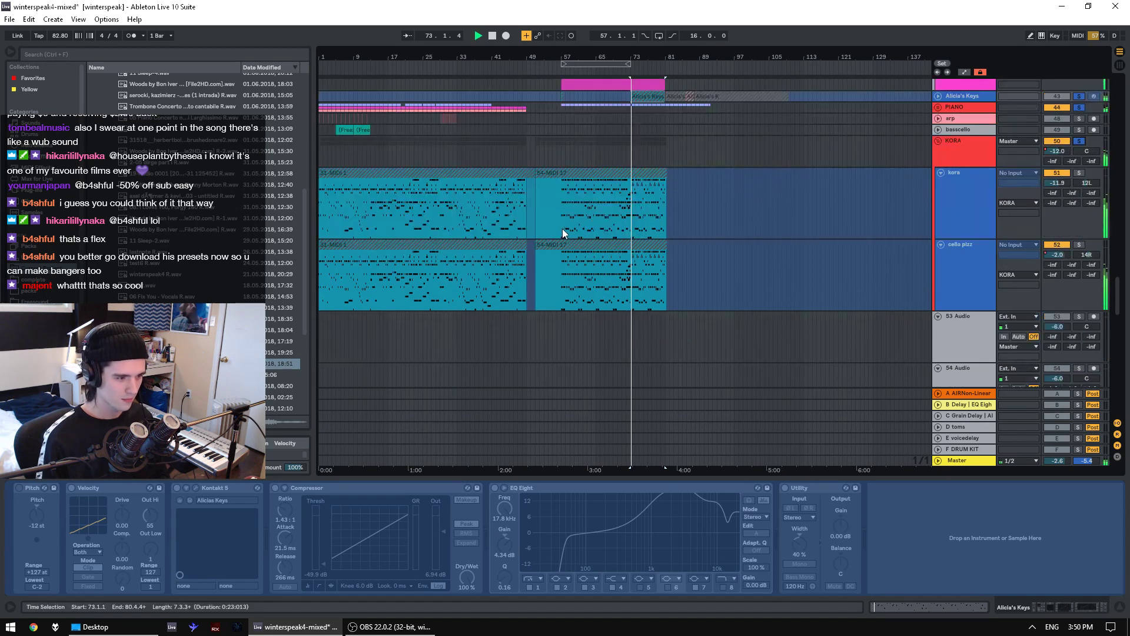
key("space")
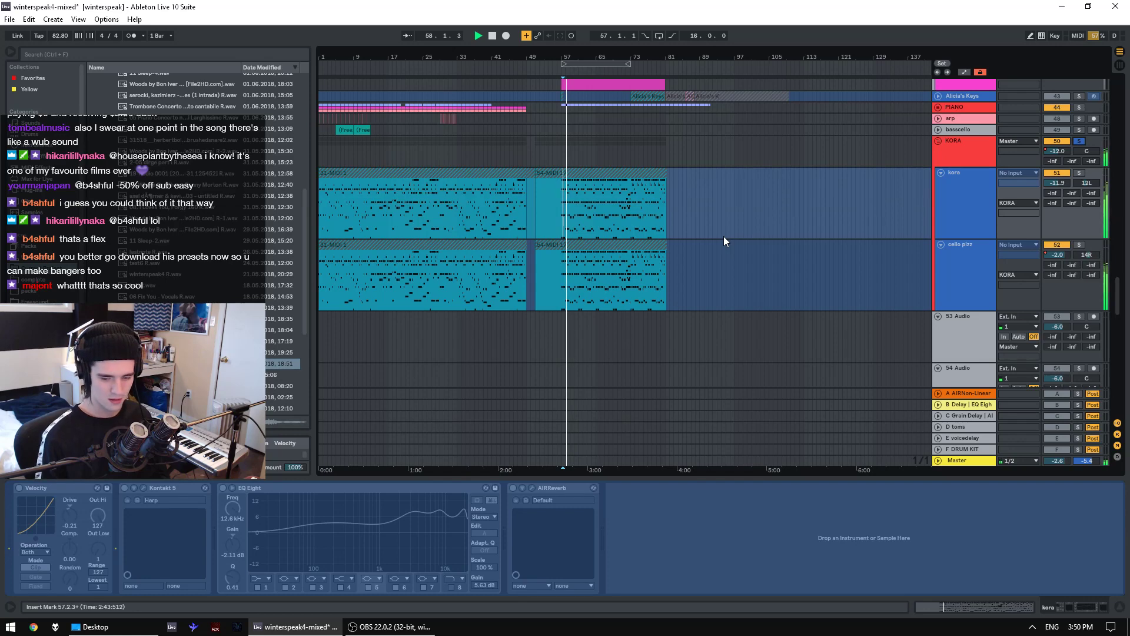
key("space")
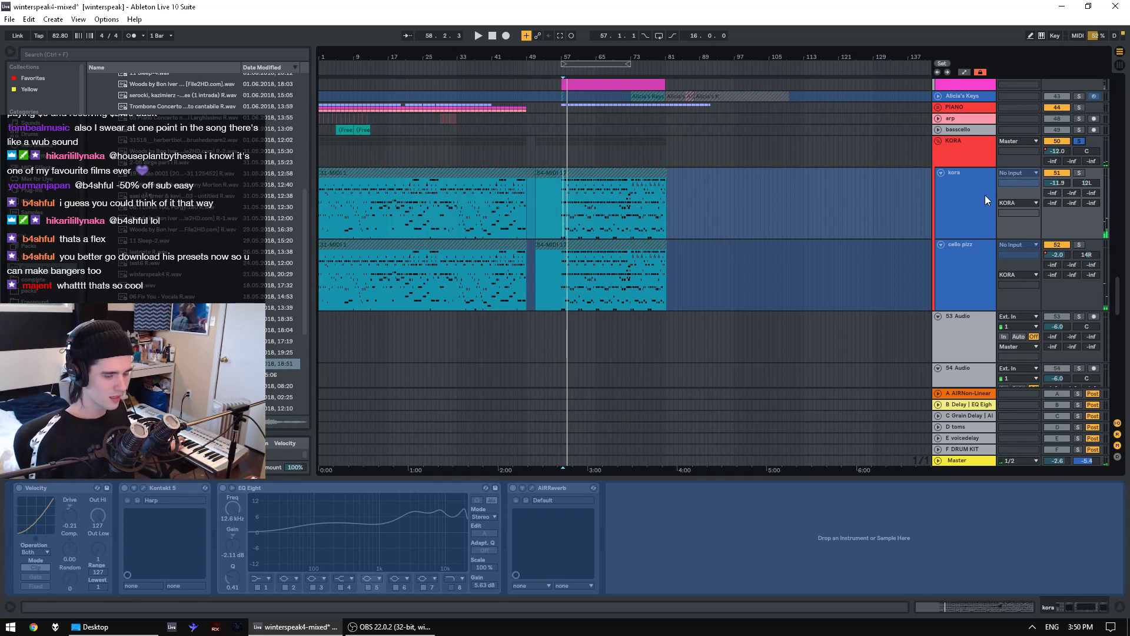
left_click(985, 195)
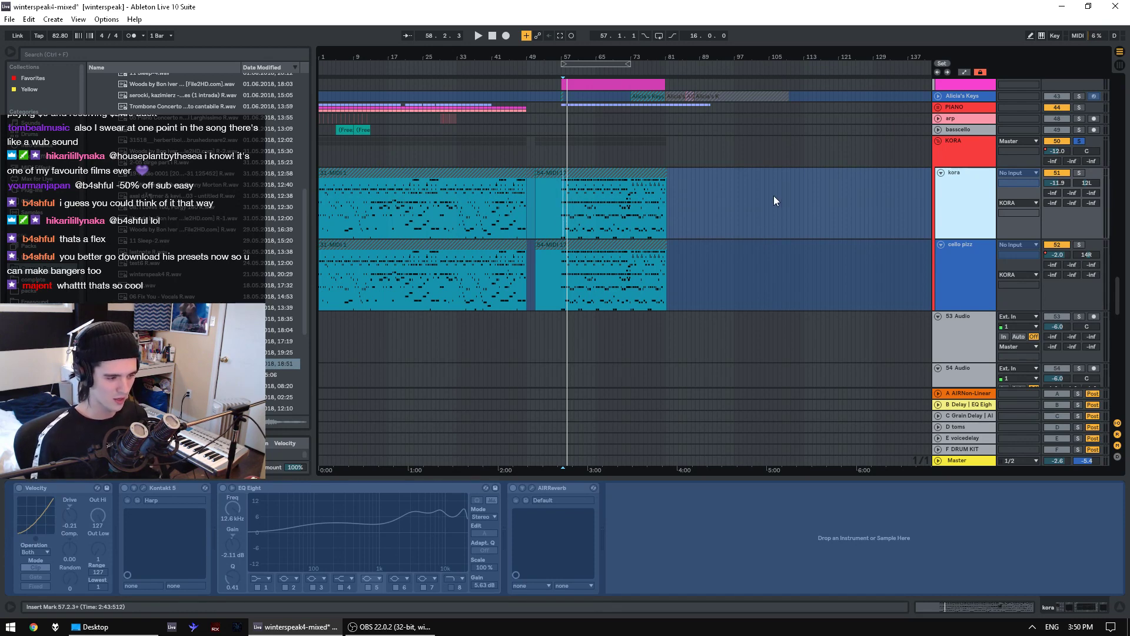
- Replay the KORA group from bar 57, and audition the unsoloed mix from bar 9 at the uprightbass clips
scroll(773, 198, "down", 5)
key("space")
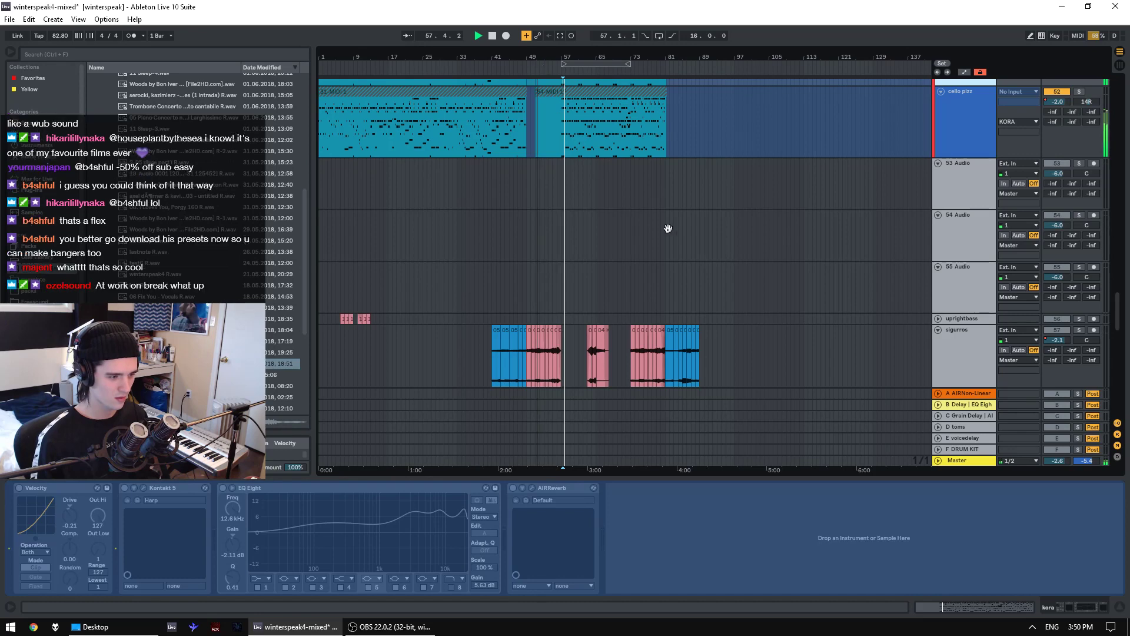
left_click_drag(668, 57, 665, 41)
scroll(566, 262, "down", 3)
left_click(348, 270)
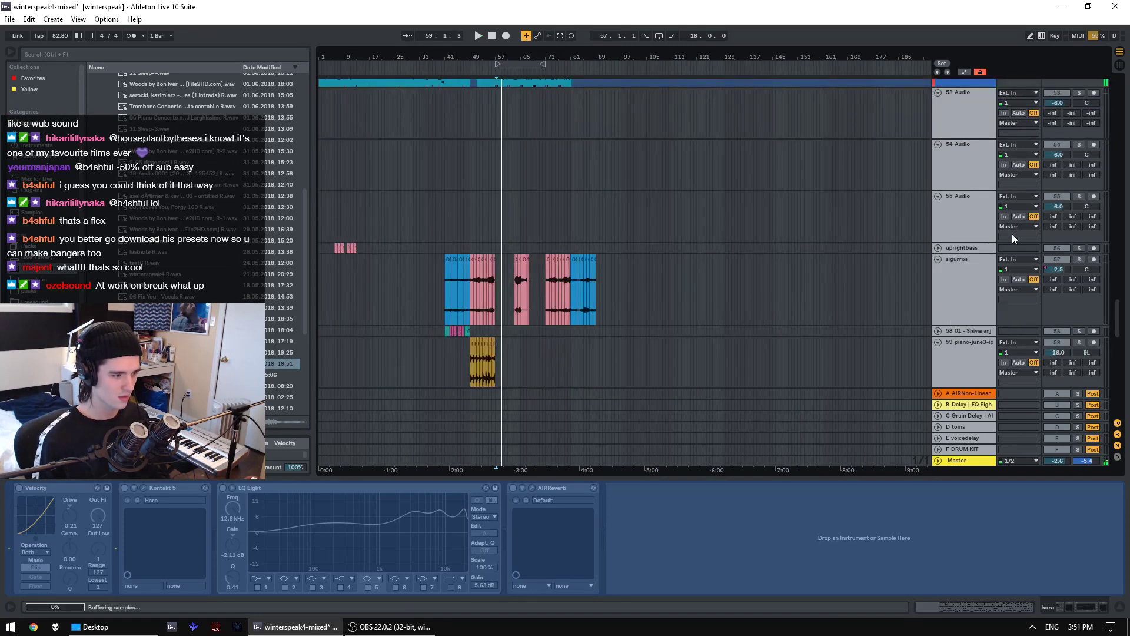
key("space")
key("space")
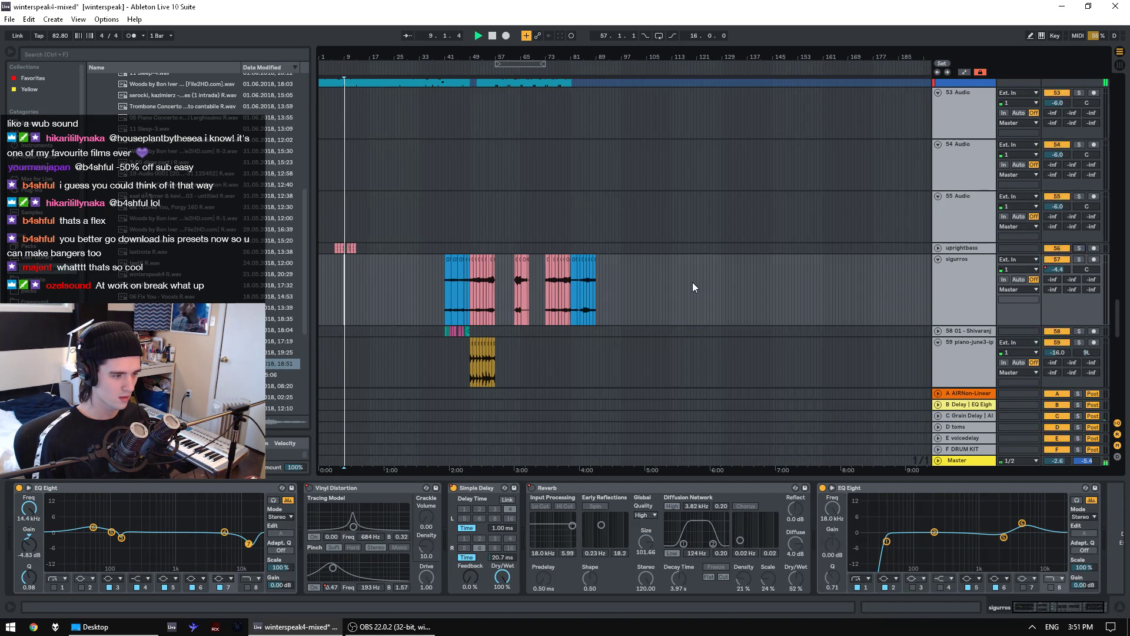
- Solo the 58 01 - Shivaranj track and play it briefly from bar 45
scroll(505, 318, "down", 3)
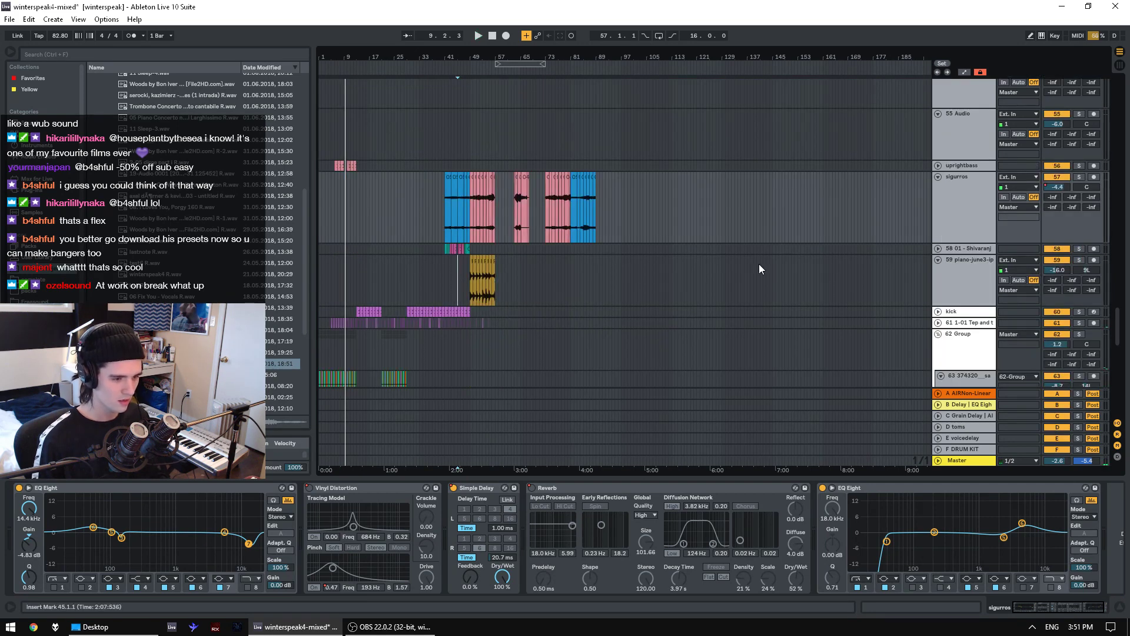
left_click(968, 260)
left_click(1080, 249)
key("space")
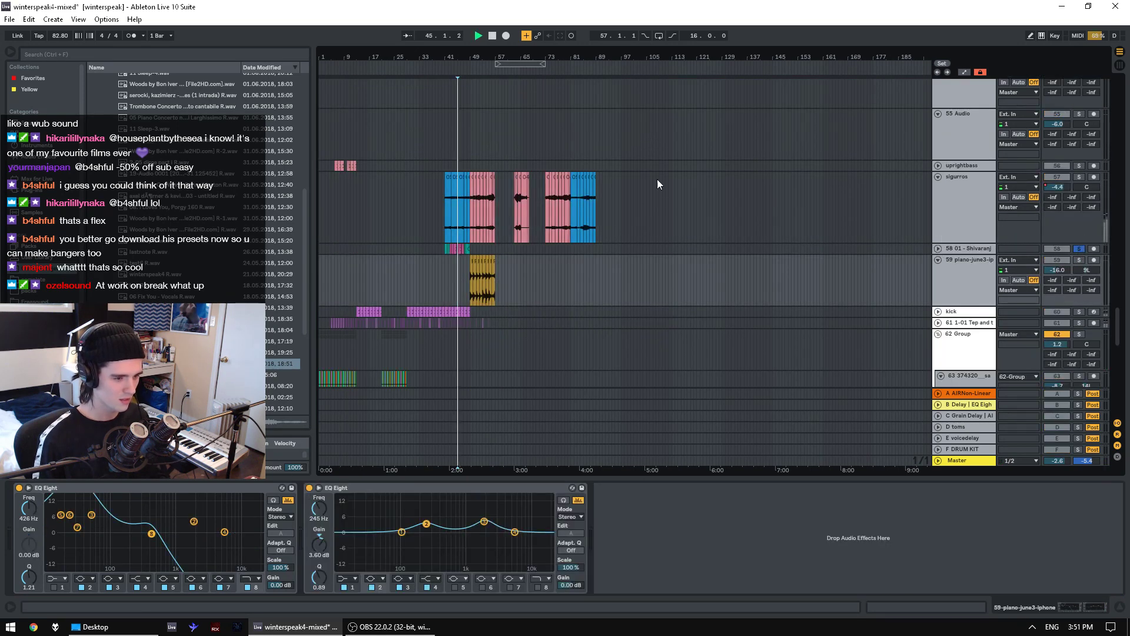
key("space")
- Audition all Shivaranj track clips across bars 41 to 49 with the track volume raised to 6.0 dB, and clear the solo
left_click_drag(454, 55, 493, 135)
left_click(411, 250)
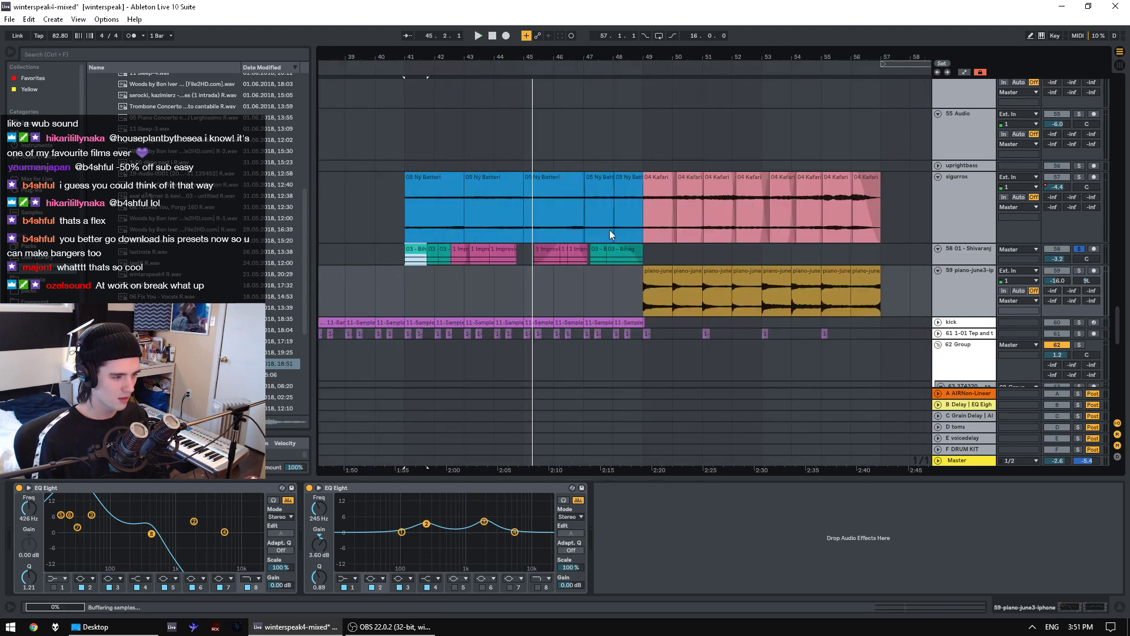
left_click(625, 249, "shift")
key("space")
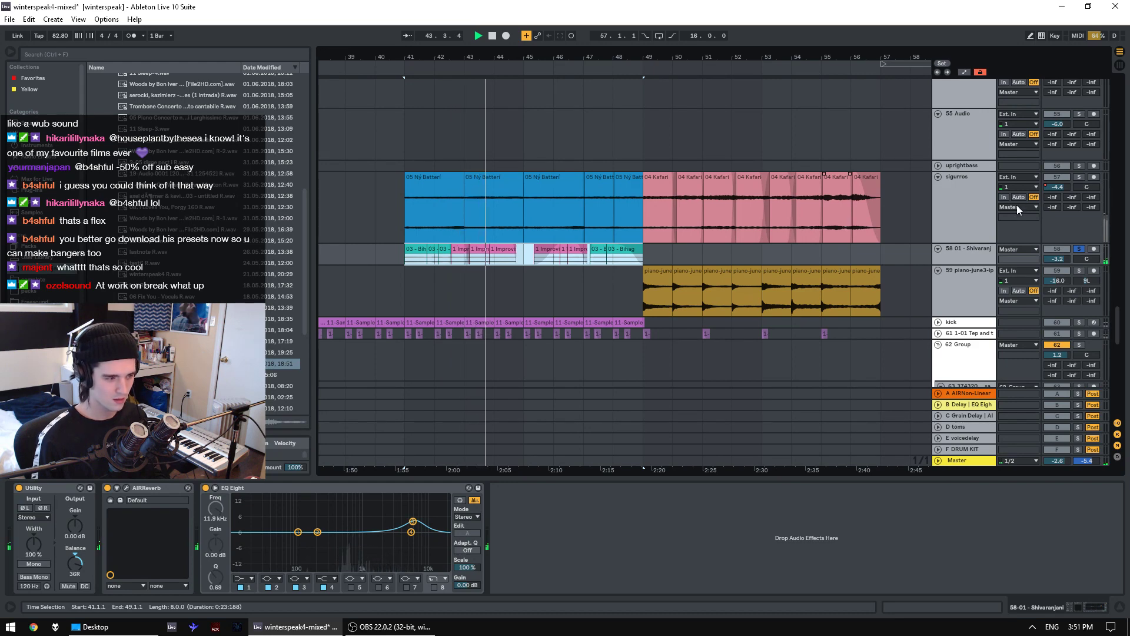
left_click_drag(1057, 259, 1057, 235)
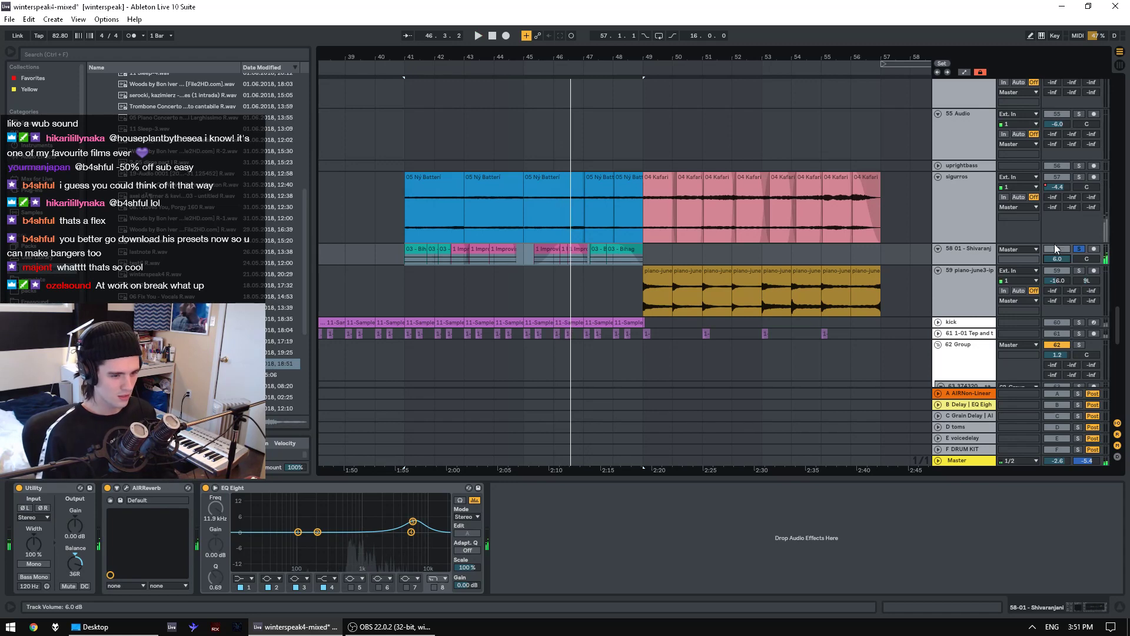
left_click(1080, 249)
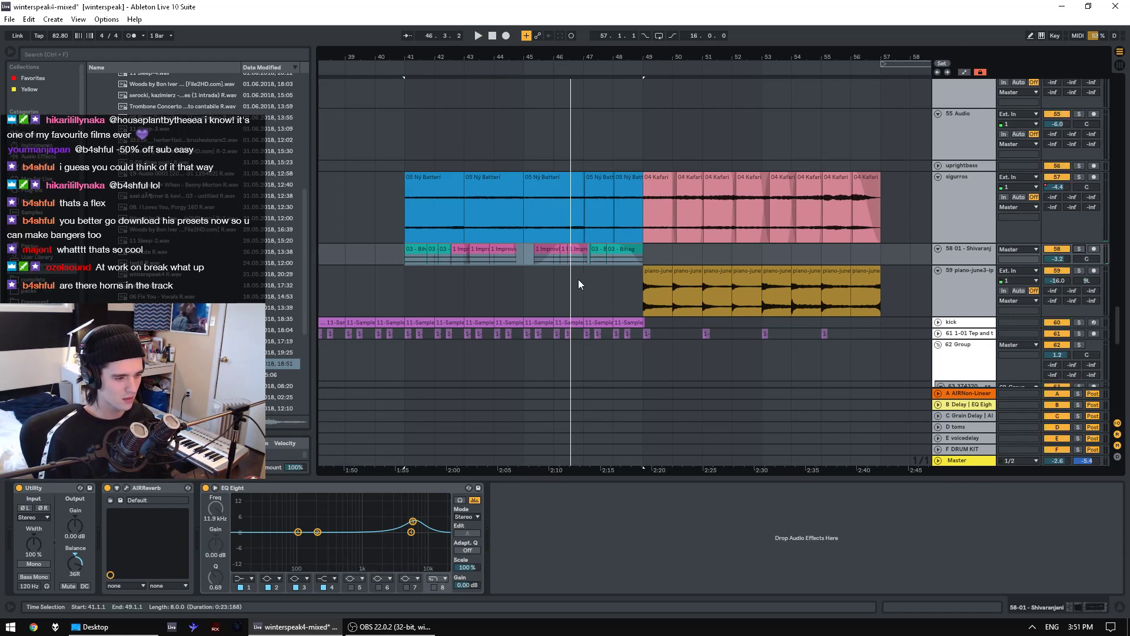
- Replay the full mix several times around bars 45 and 46 to hear the Shivaranj clips in context, and stop playback
left_click(563, 284)
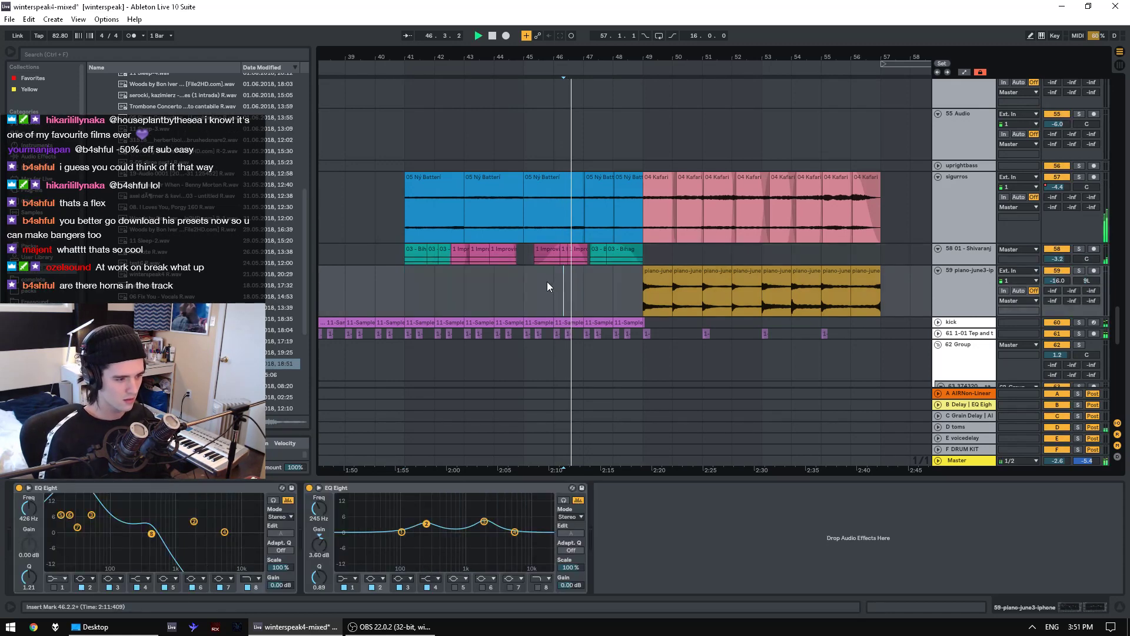
left_click(536, 279)
key("space")
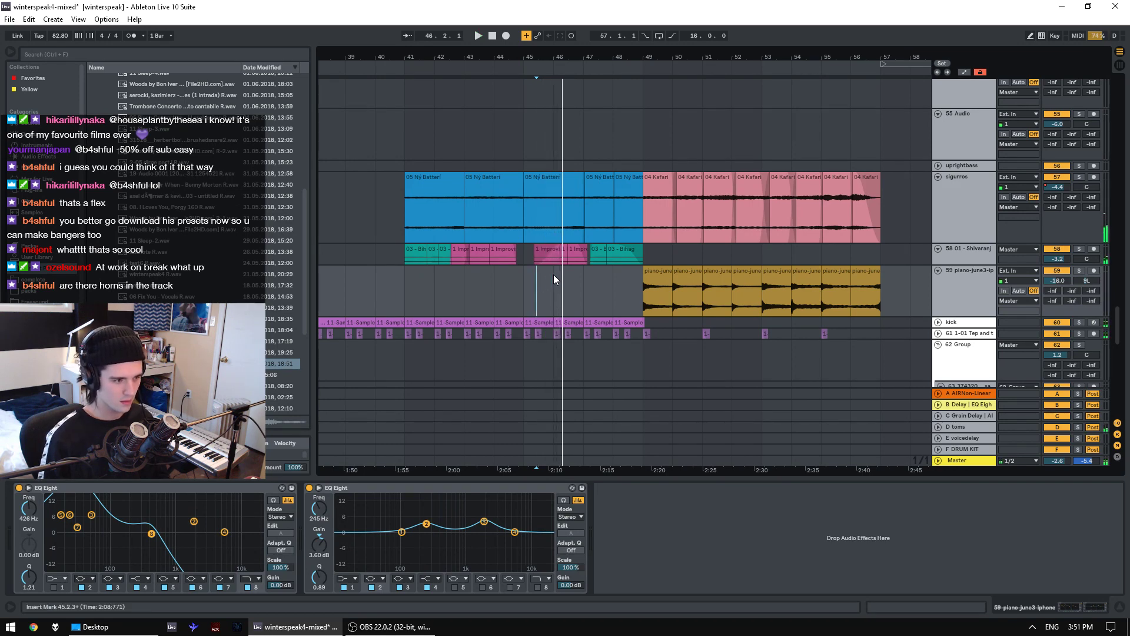
left_click(550, 277)
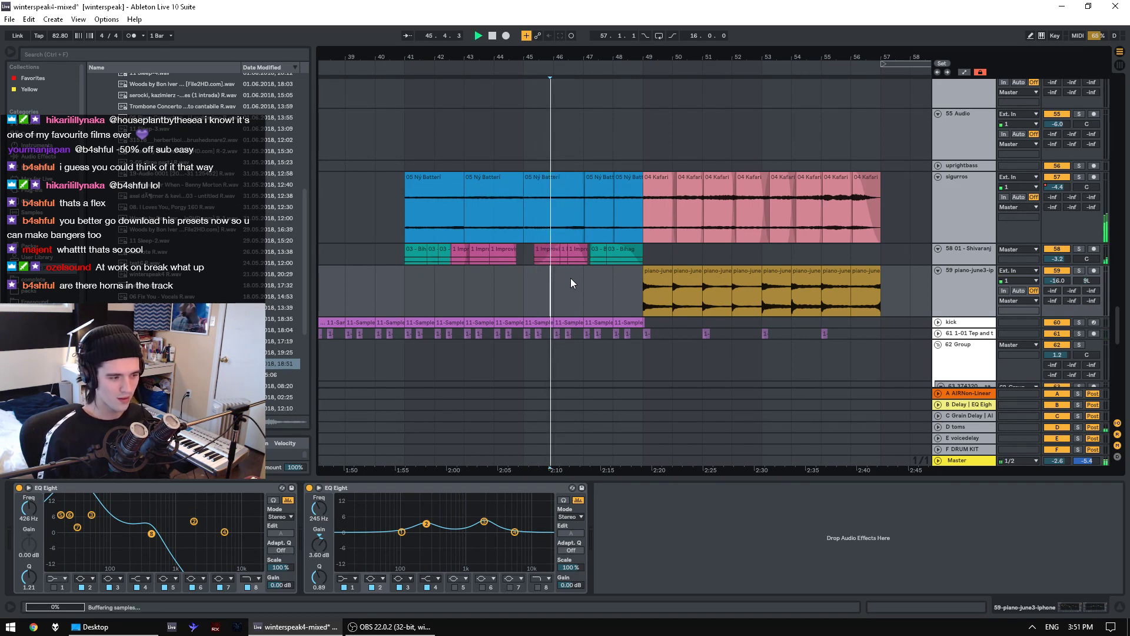
scroll(588, 278, "down", 3)
key("space")
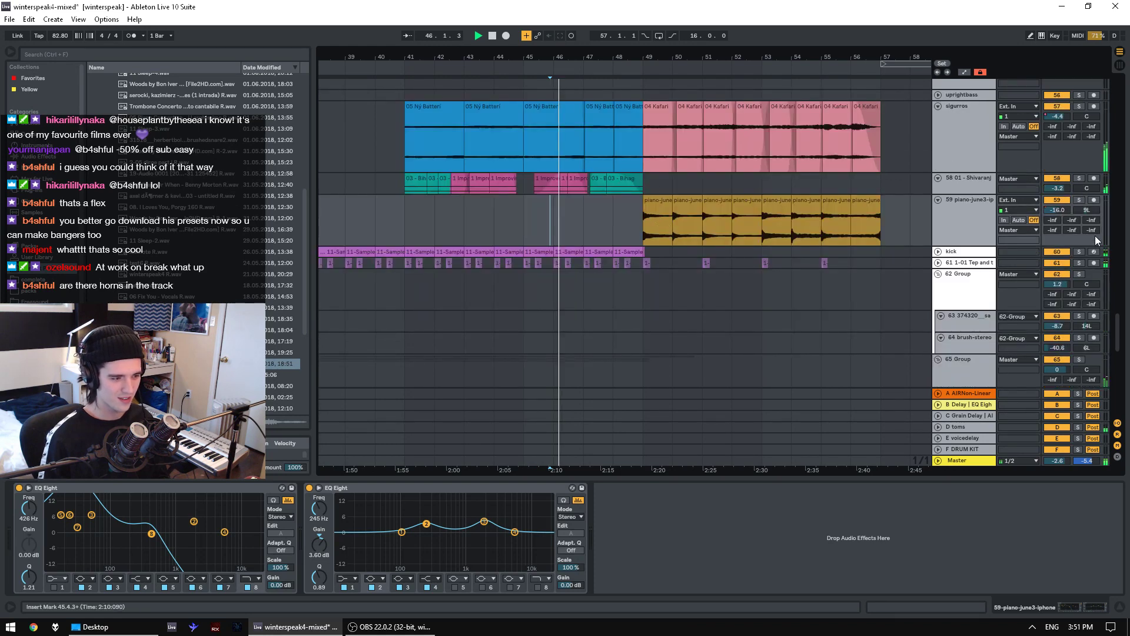
- Select the lower TOMS track's MIDI clip starting at bar 49 to examine its sliced sample and effects chain
scroll(761, 215, "down", 6)
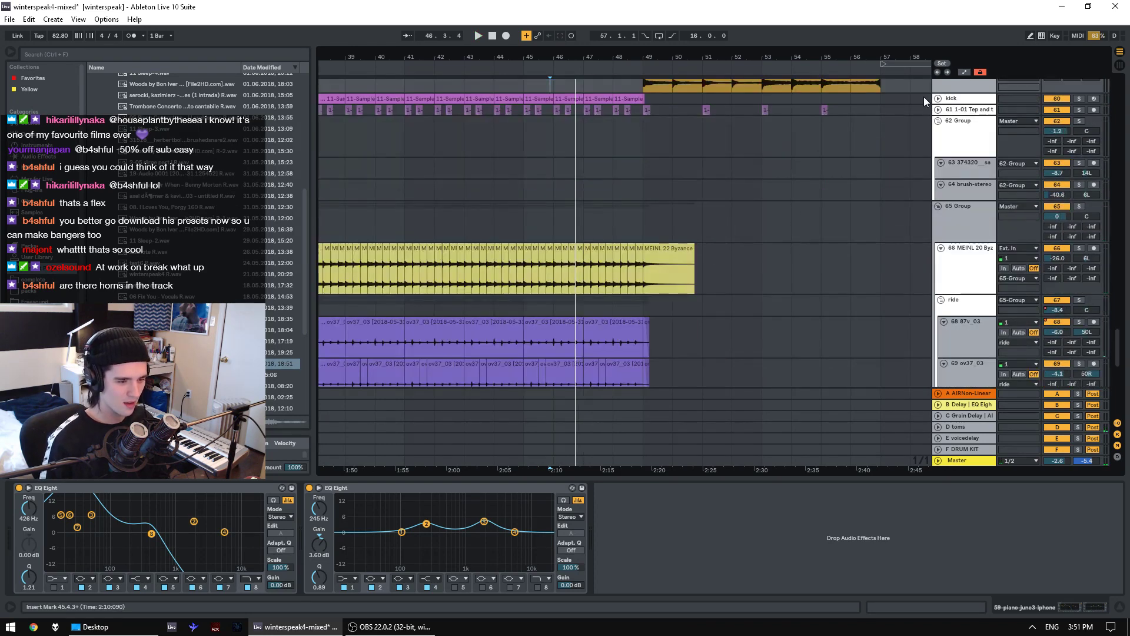
scroll(406, 263, "down", 6)
scroll(407, 268, "down", 5)
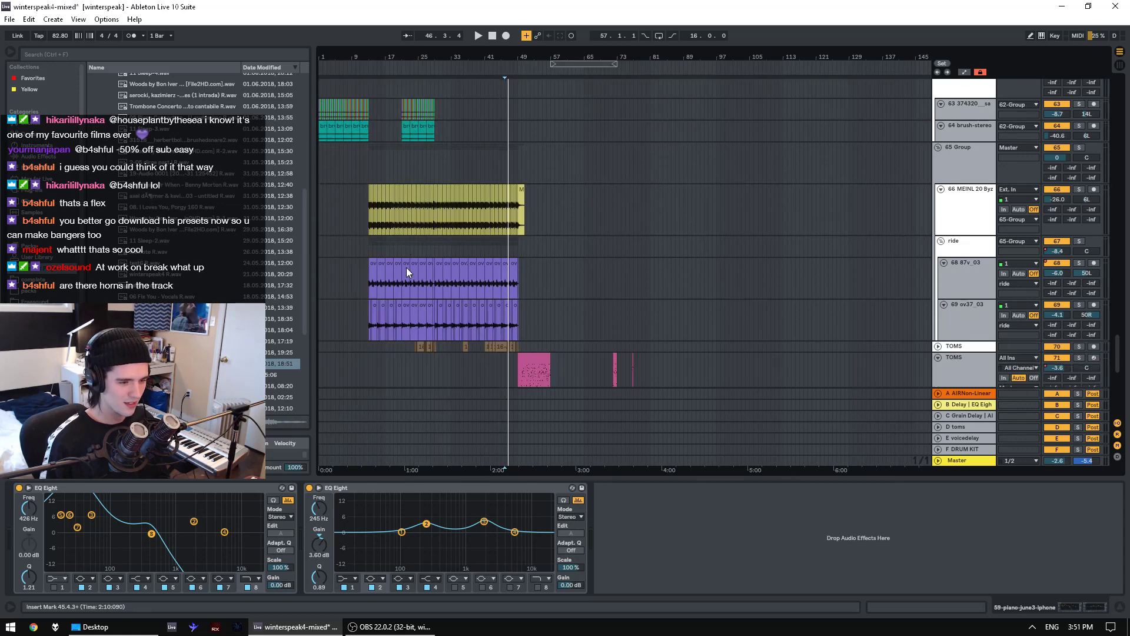
left_click(527, 277)
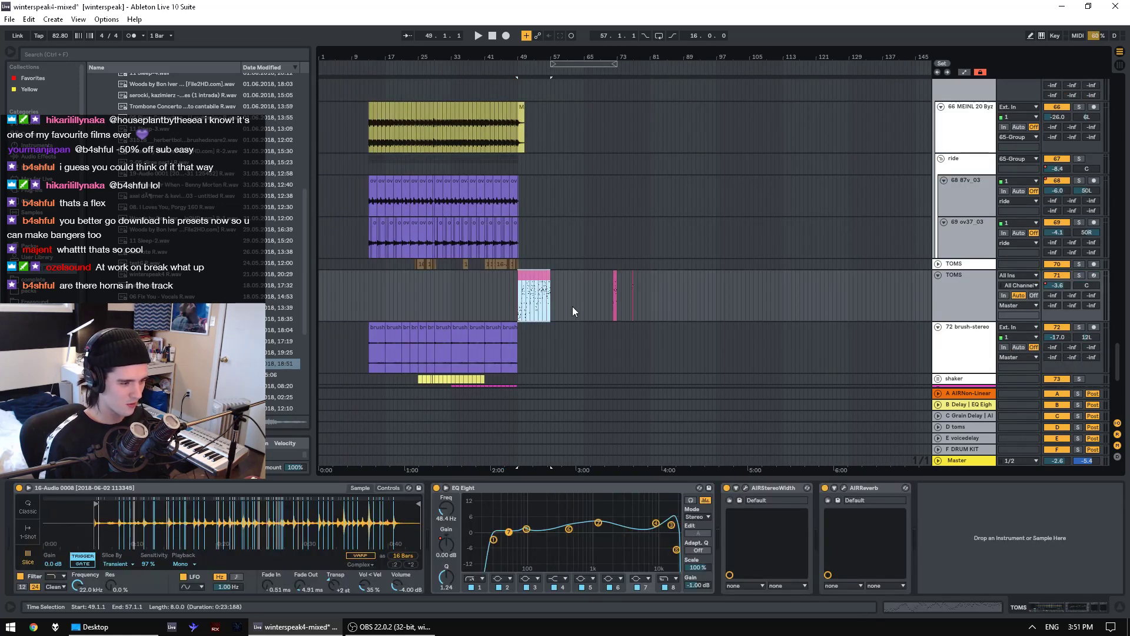
- Play from bar 44 with the upper TOMS track soloed, then clear the solo and stop playback
scroll(568, 304, "down", 2)
left_click(498, 262)
key("space")
left_click(1079, 229)
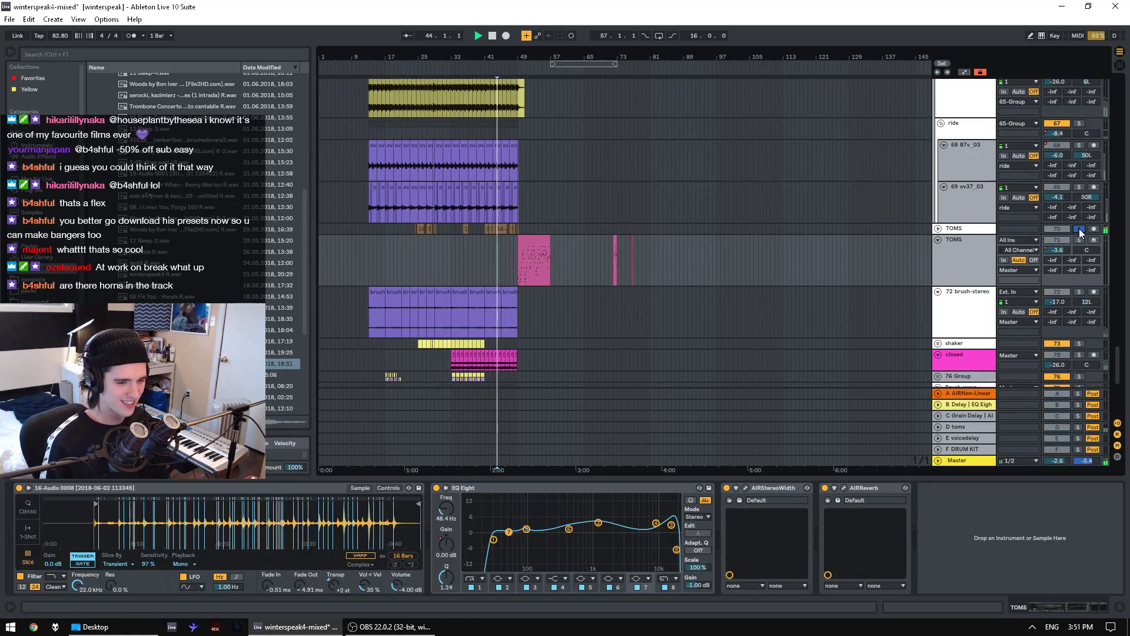
left_click(1079, 229)
key("space")
- Play from bar 37 at the brush-stereo clips, soloing the shaker, 76 Group and Brush snare tracks in turn
scroll(476, 236, "down", 3)
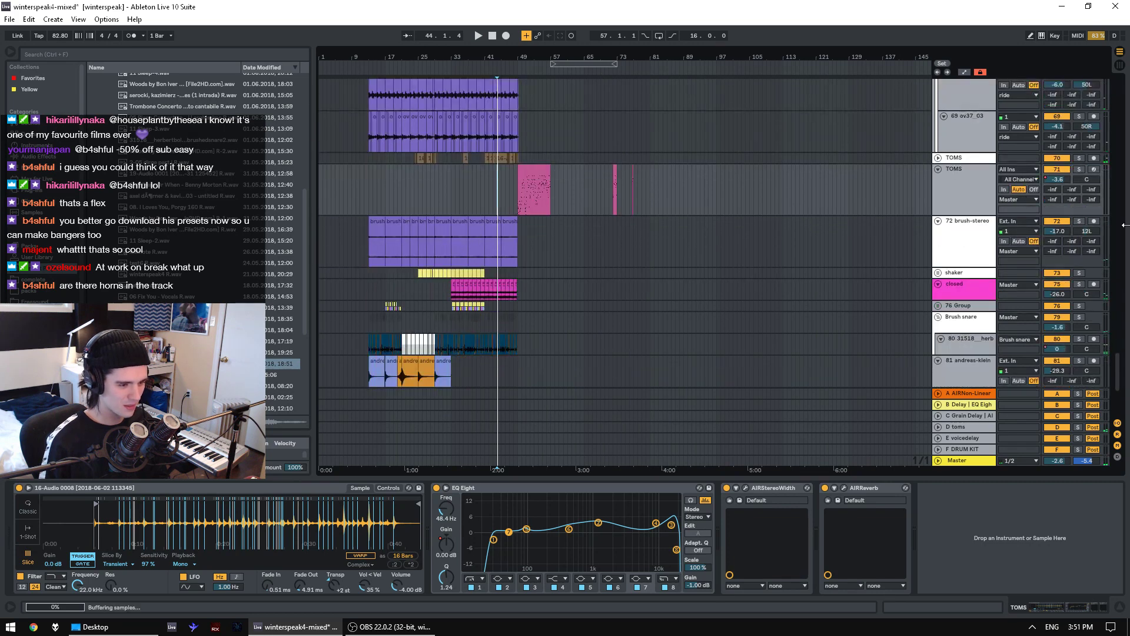
left_click(476, 236)
key("space")
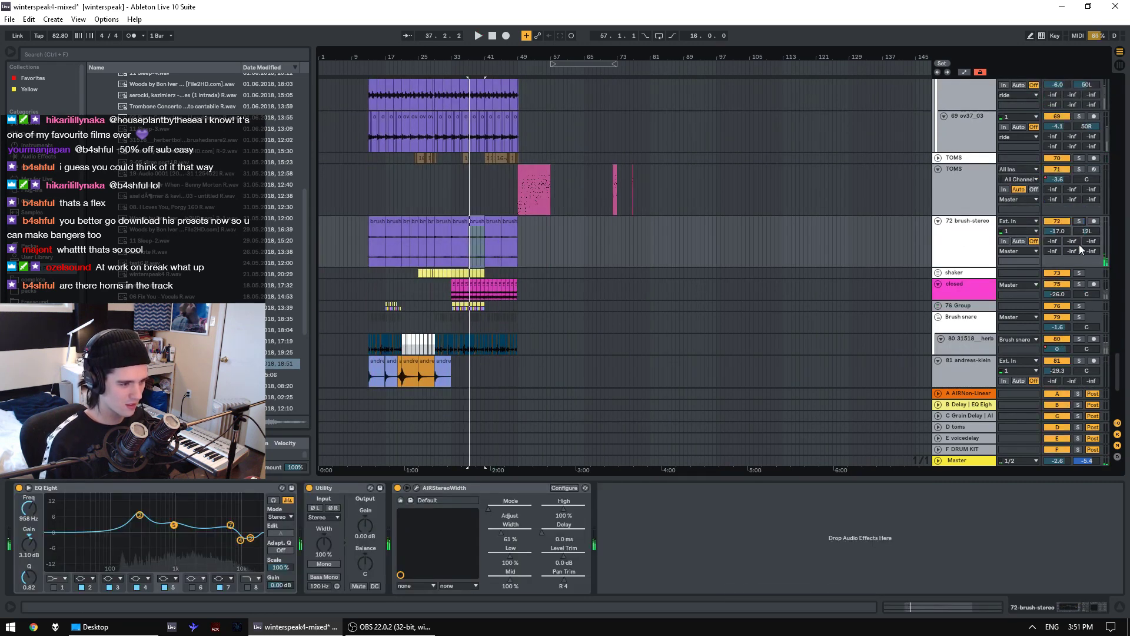
left_click(1081, 273)
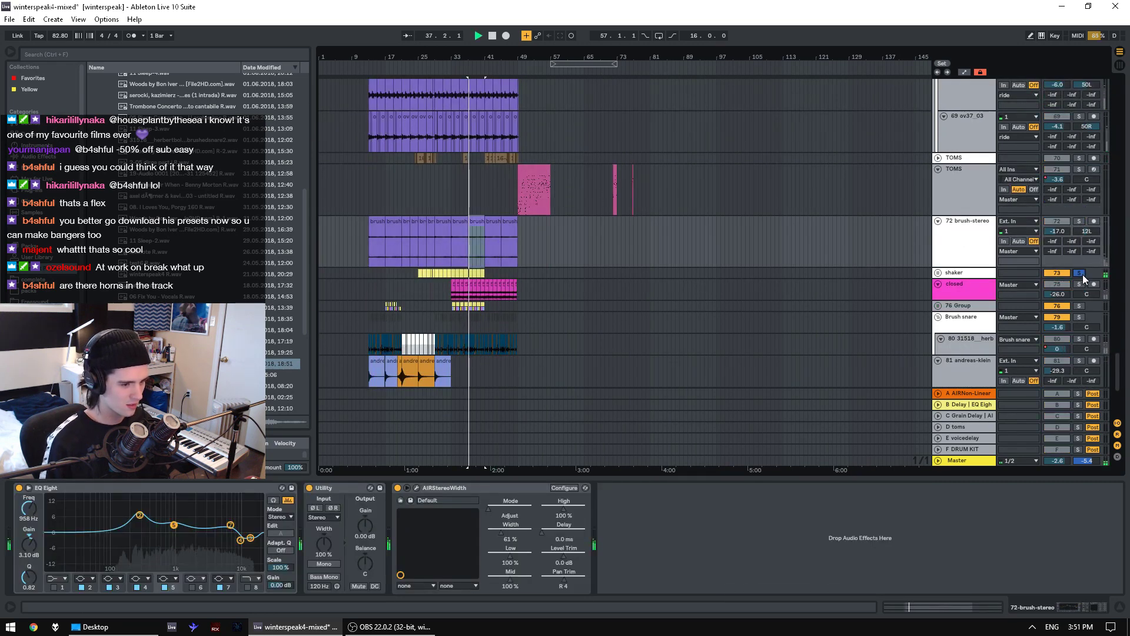
left_click(1079, 307)
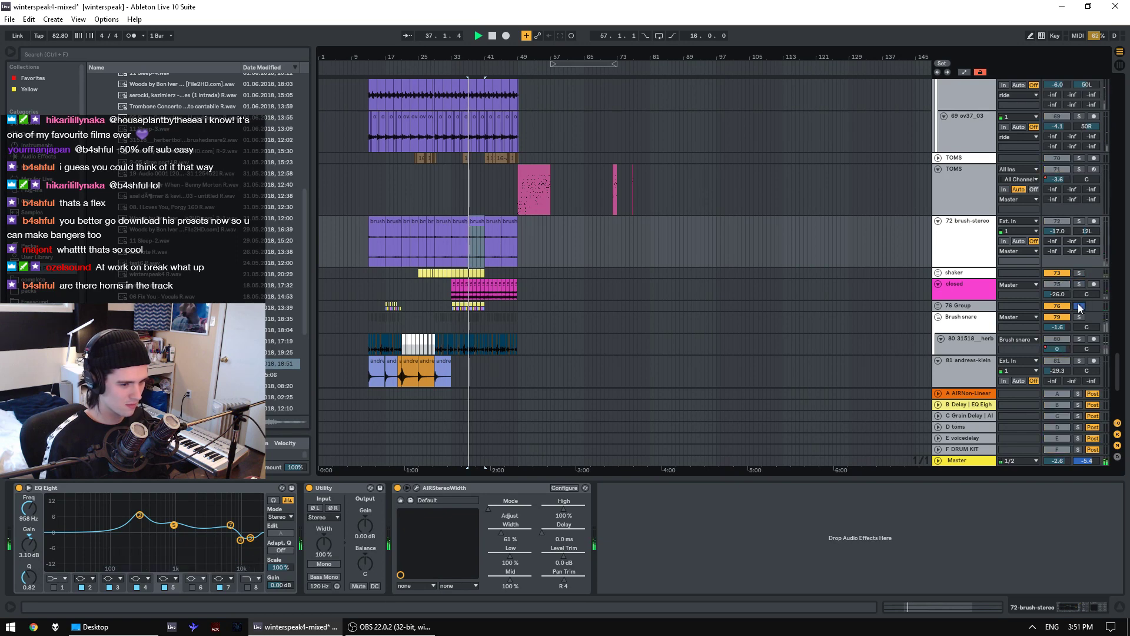
left_click(1082, 317)
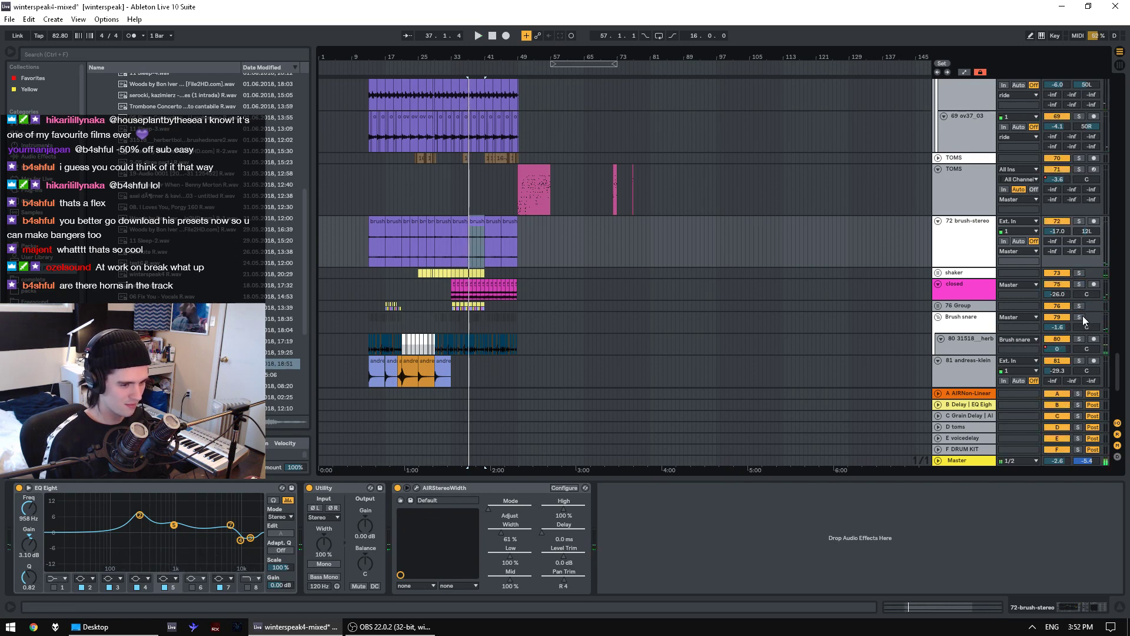
left_click(1082, 316)
- Audition the 98 Cymbal track in solo from bar 60, clear the solo and stop playback
scroll(677, 286, "down", 5)
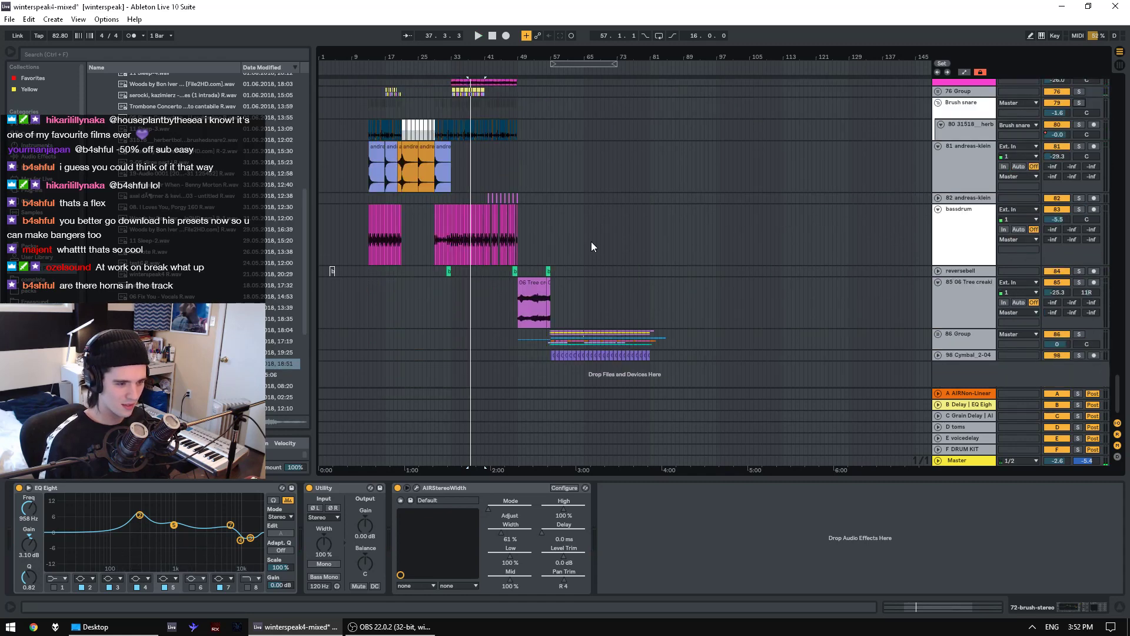
left_click(564, 321)
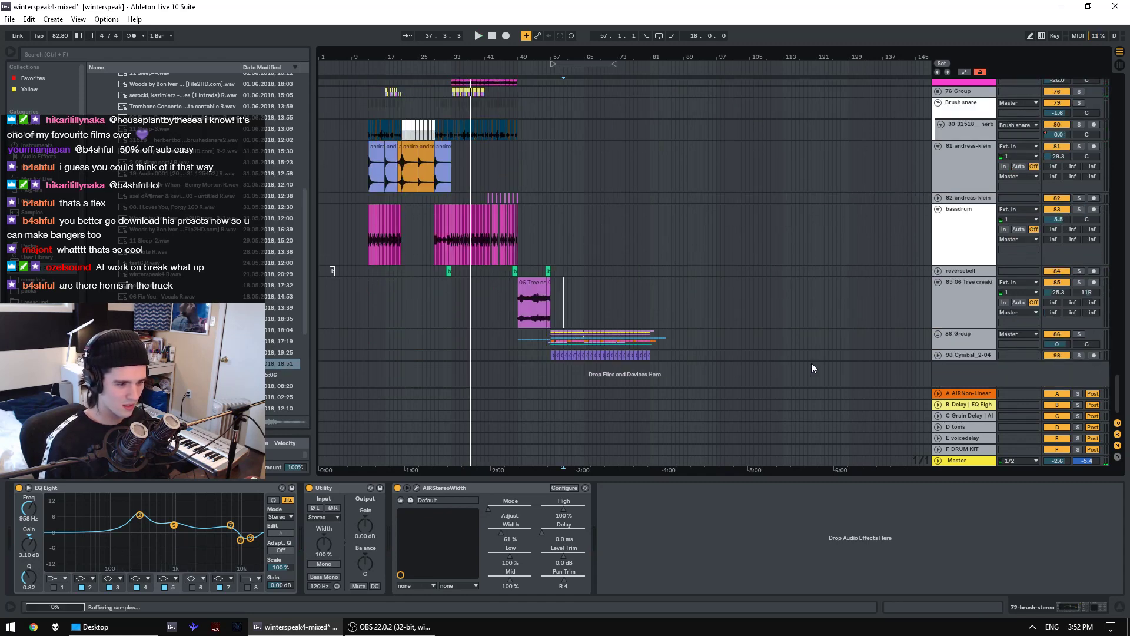
left_click(1079, 354)
key("space")
left_click(1080, 355)
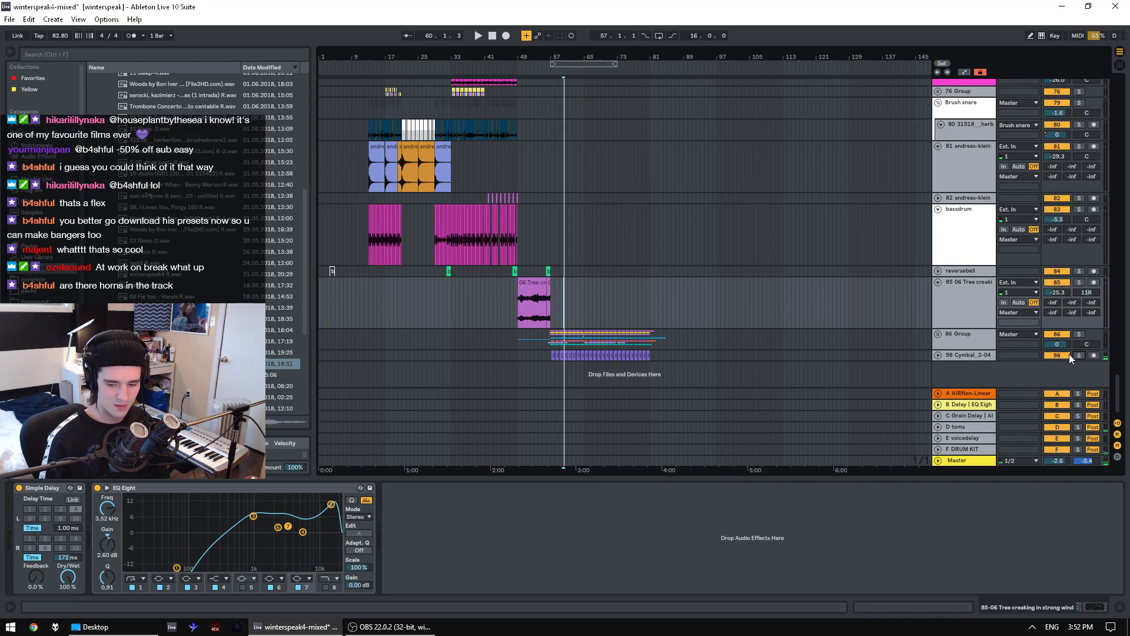
key("space")
- Return to the first tracks of the arrangement, toggle the automation lanes on and off, and fold all tracks
left_click_drag(1121, 396, 1109, 64)
key("a")
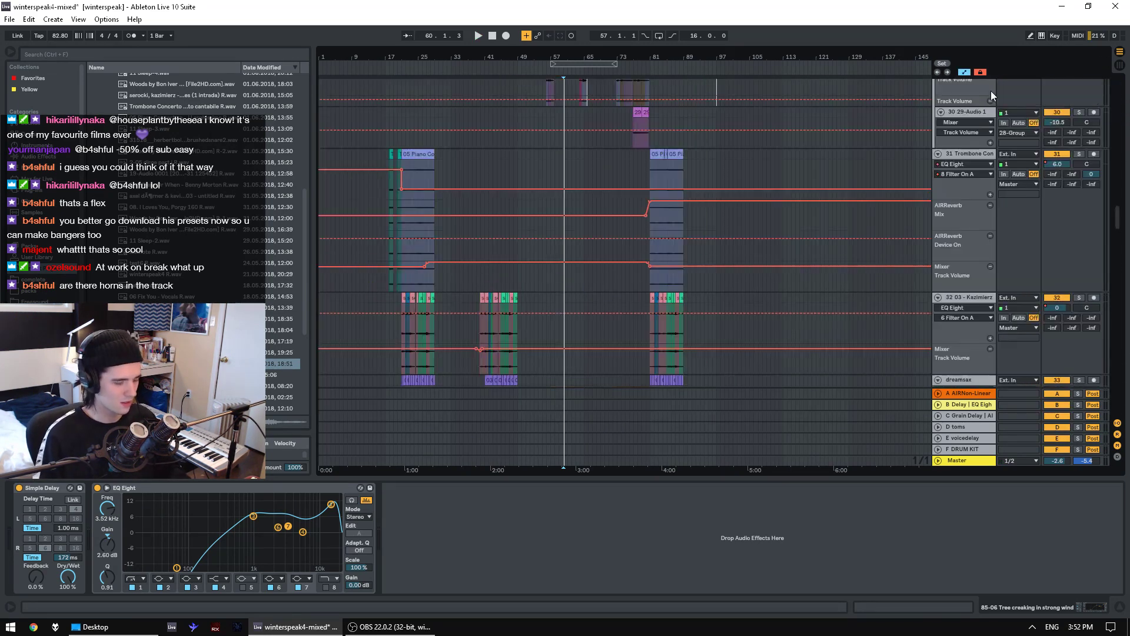
key("a")
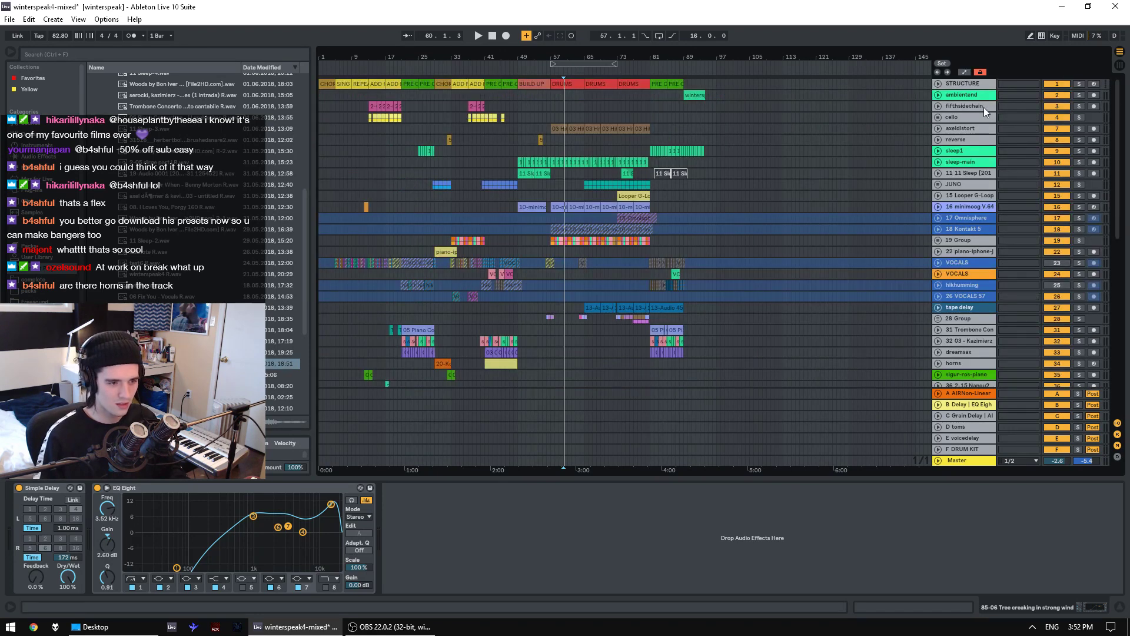
- Play the full mix briefly from bar 14 and look over the folded drum and percussion tracks
left_click(412, 152)
left_click(359, 162)
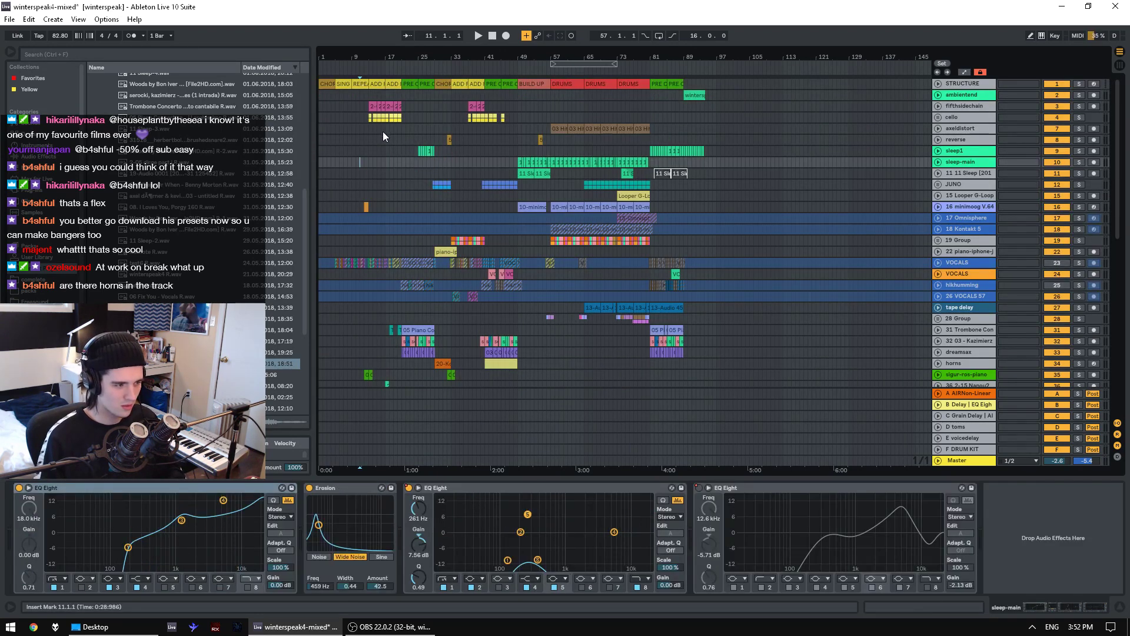
left_click(380, 140)
key("space")
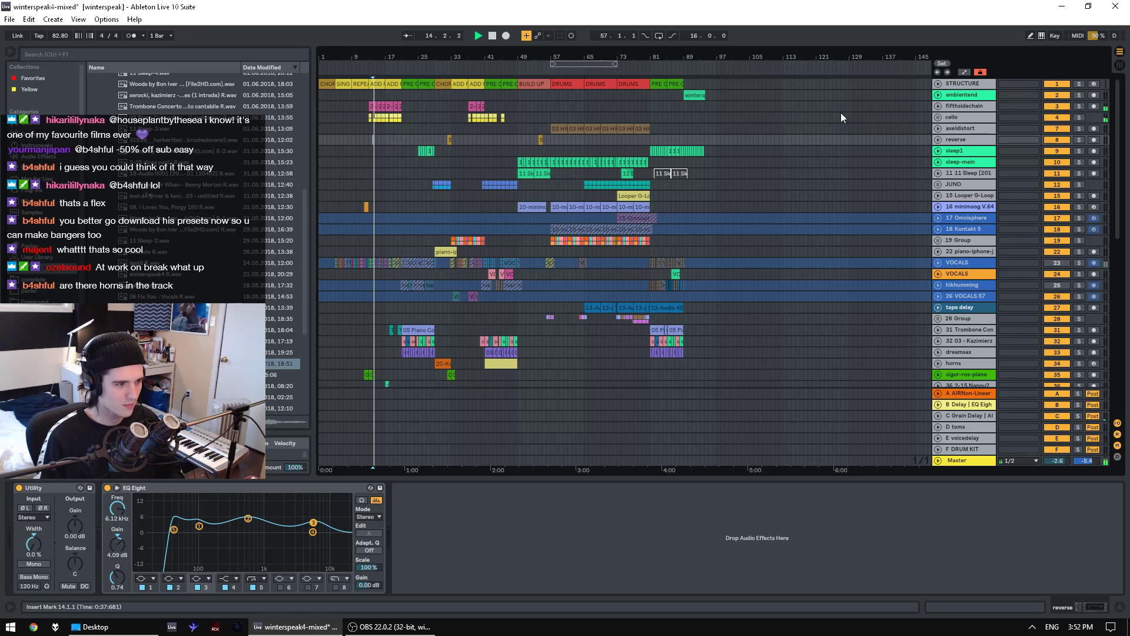
key("space")
left_click_drag(1122, 112, 1129, 312)
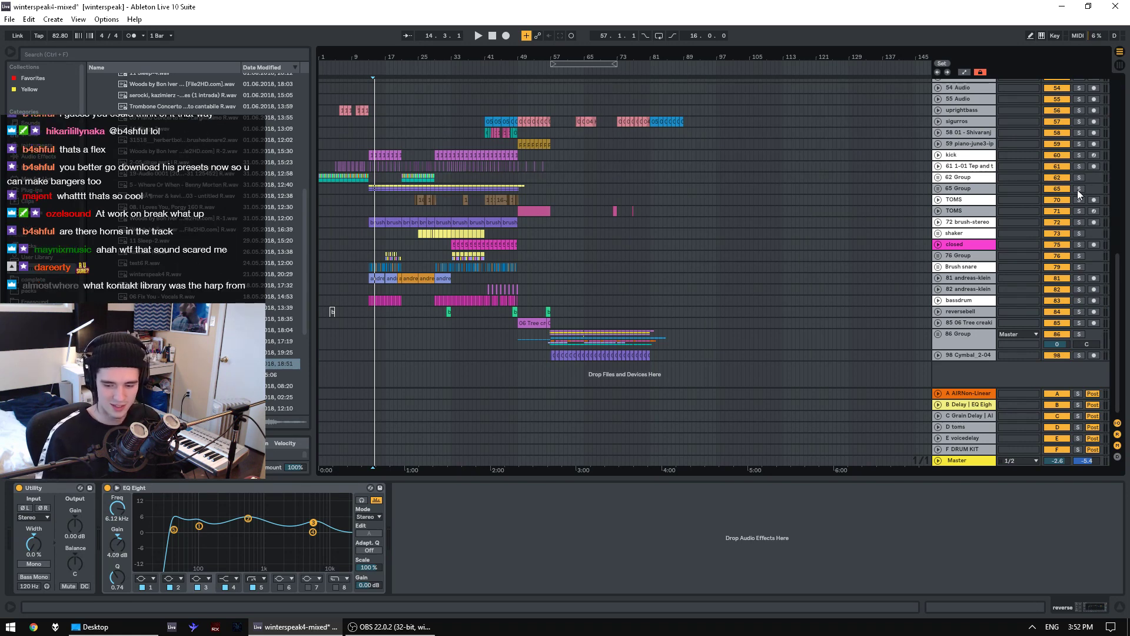
key("space")
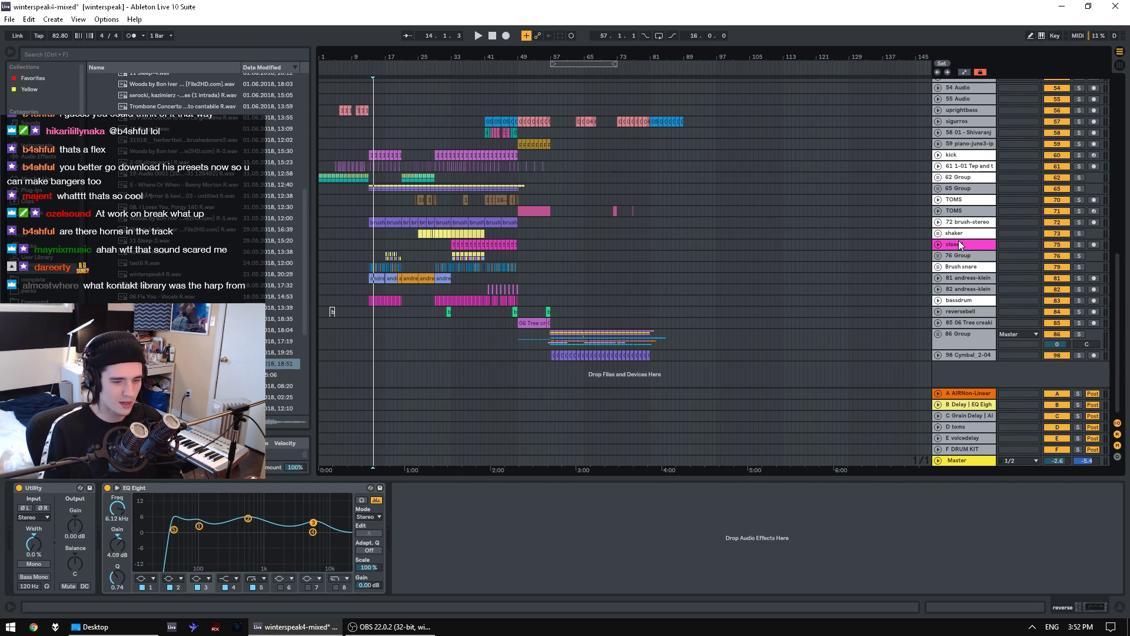
- Unfold the frozen 18-Kontakt 5 track to examine its clips and device chain, and fold it again
scroll(959, 240, "up", 10)
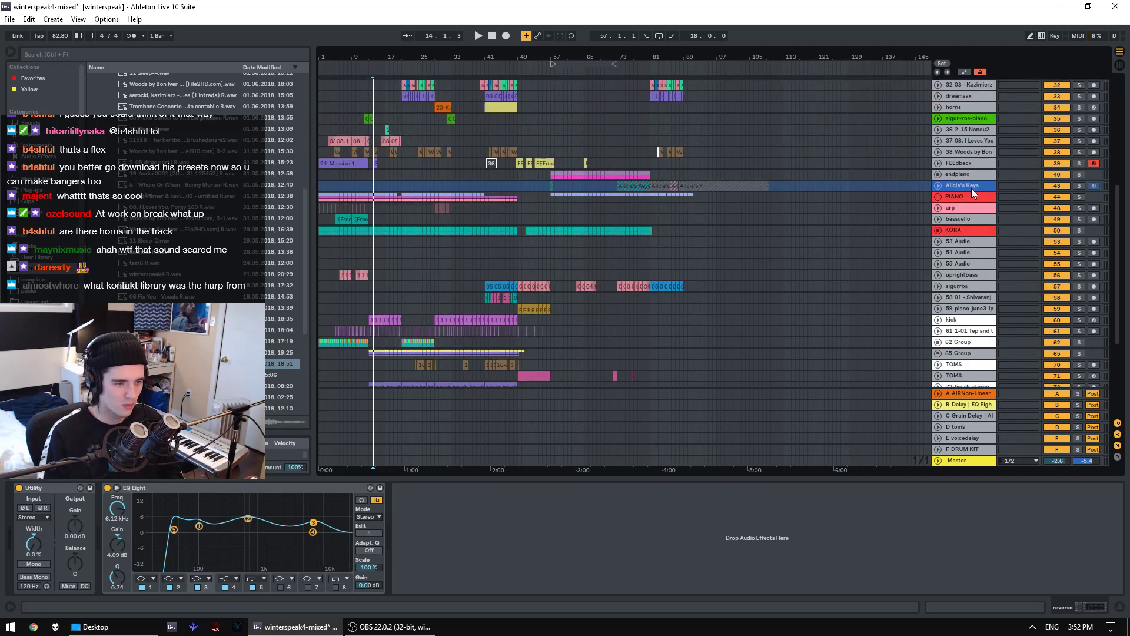
scroll(963, 179, "up", 6)
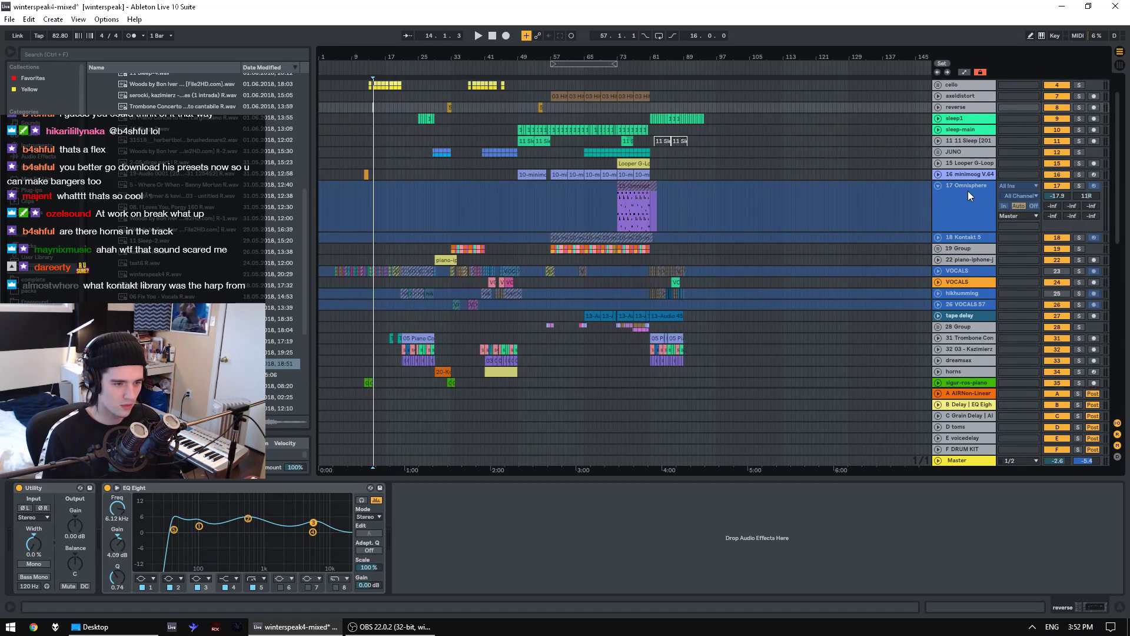
left_click(938, 237)
left_click(929, 235)
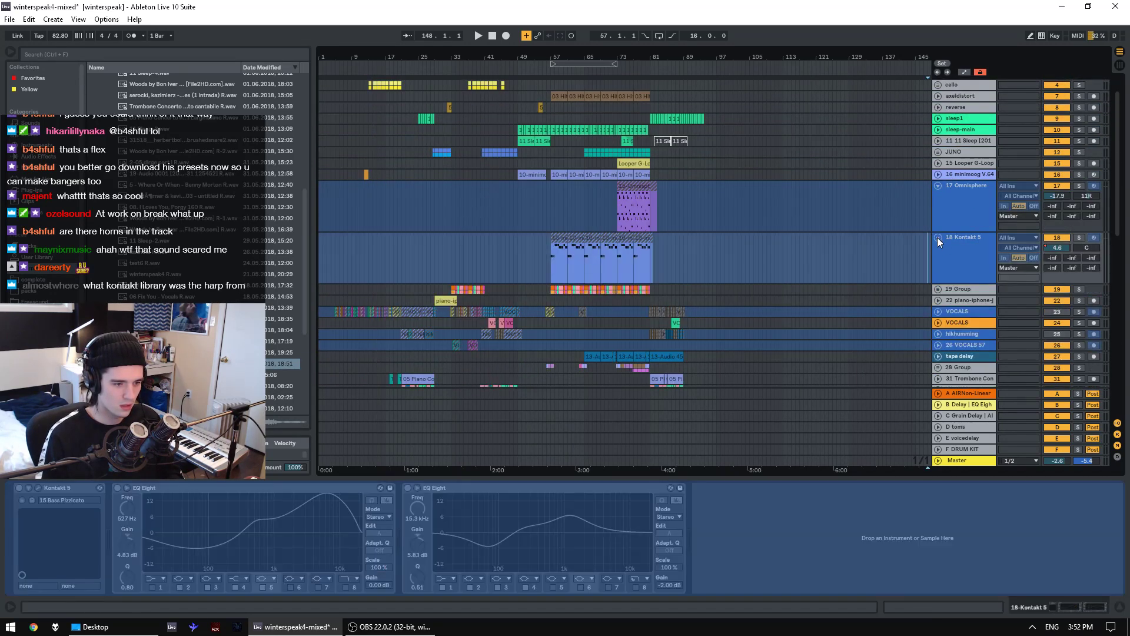
left_click(938, 237)
- Unfold the KORA group, unfreeze its kora track and open that track's Kontakt 5 instrument window
scroll(942, 299, "down", 12)
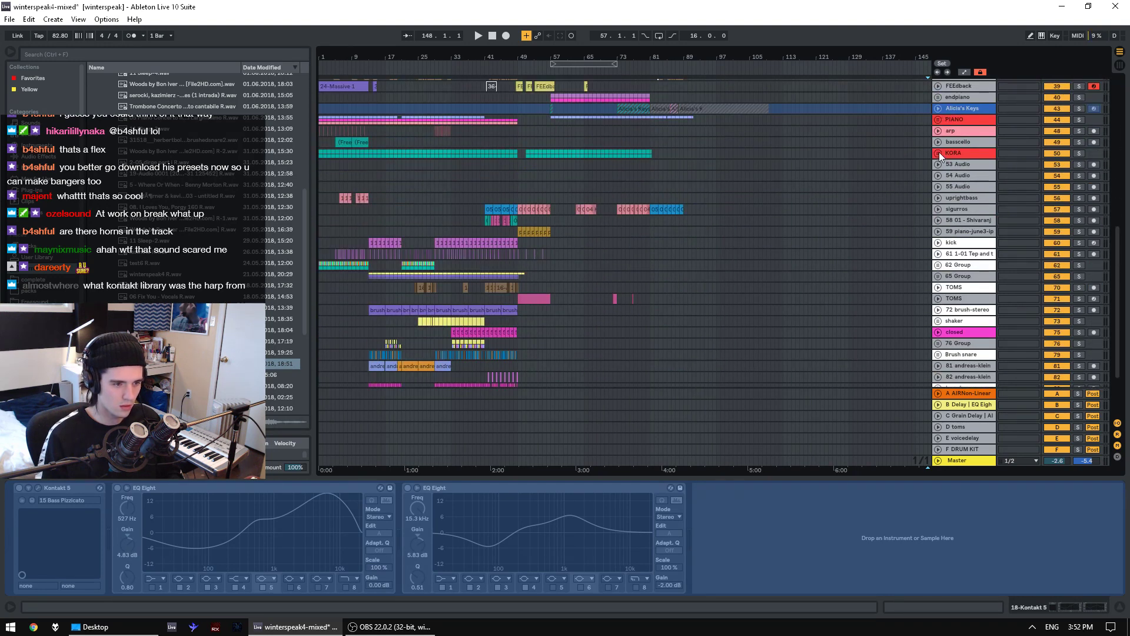
left_click(939, 153)
right_click(971, 234)
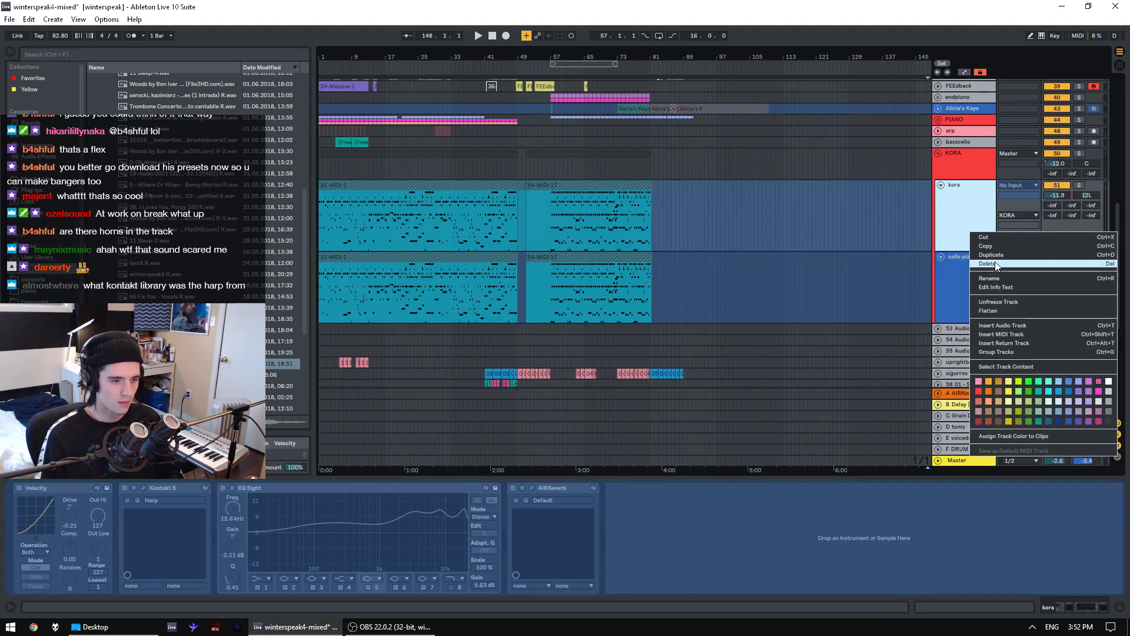
left_click(1000, 302)
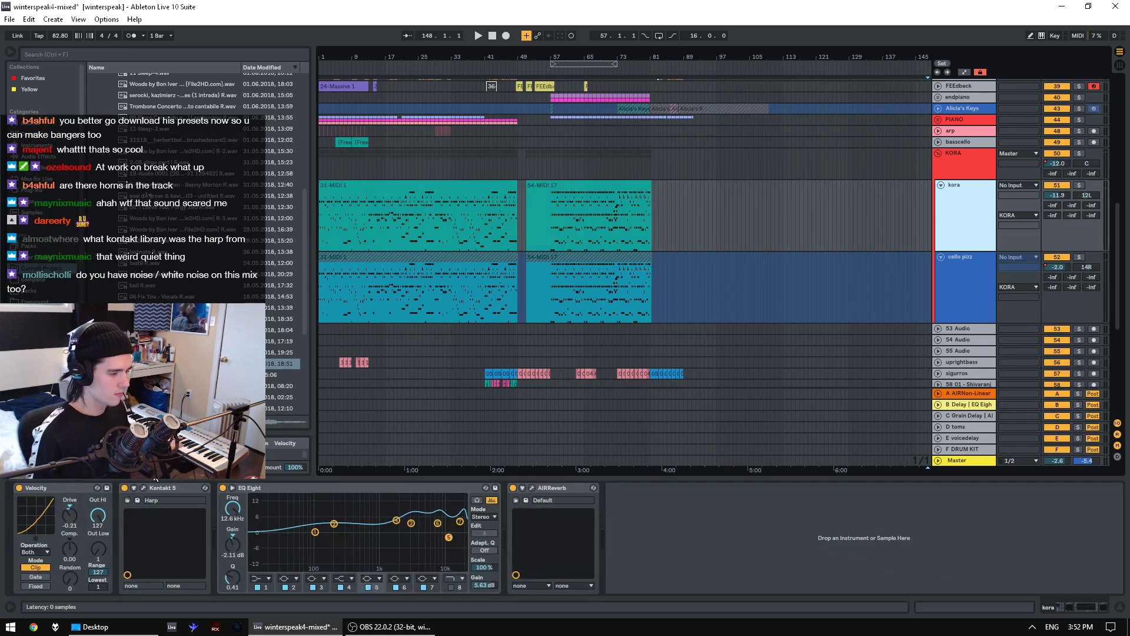
left_click(143, 487)
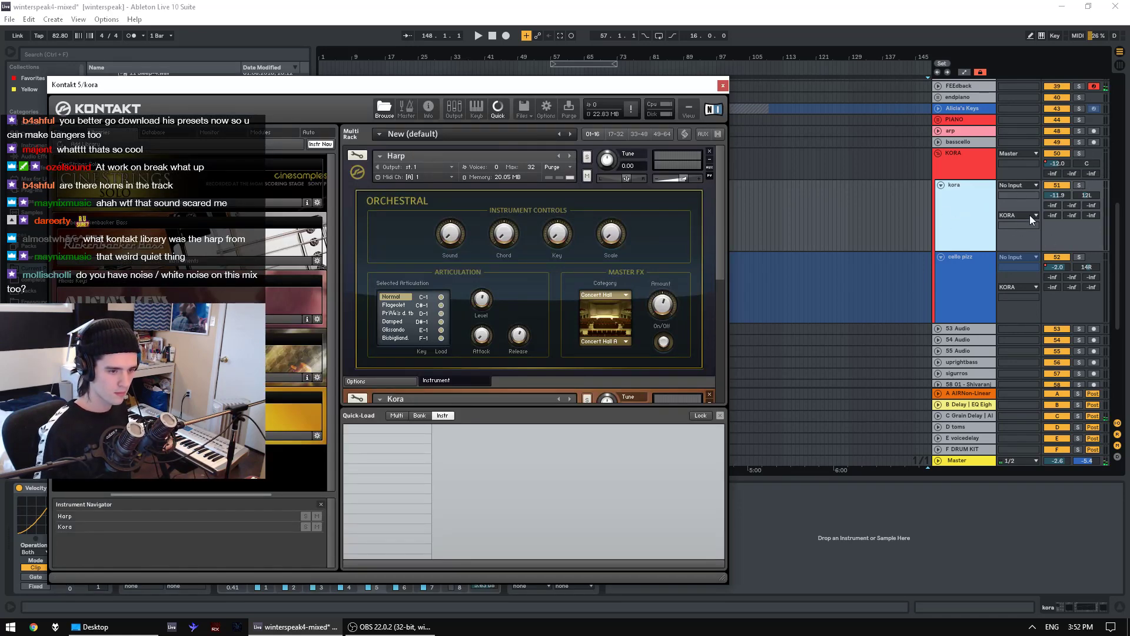
- Set the kora track's MIDI input to All Ins and arm the track for recording
left_click(1023, 184)
left_click(963, 193)
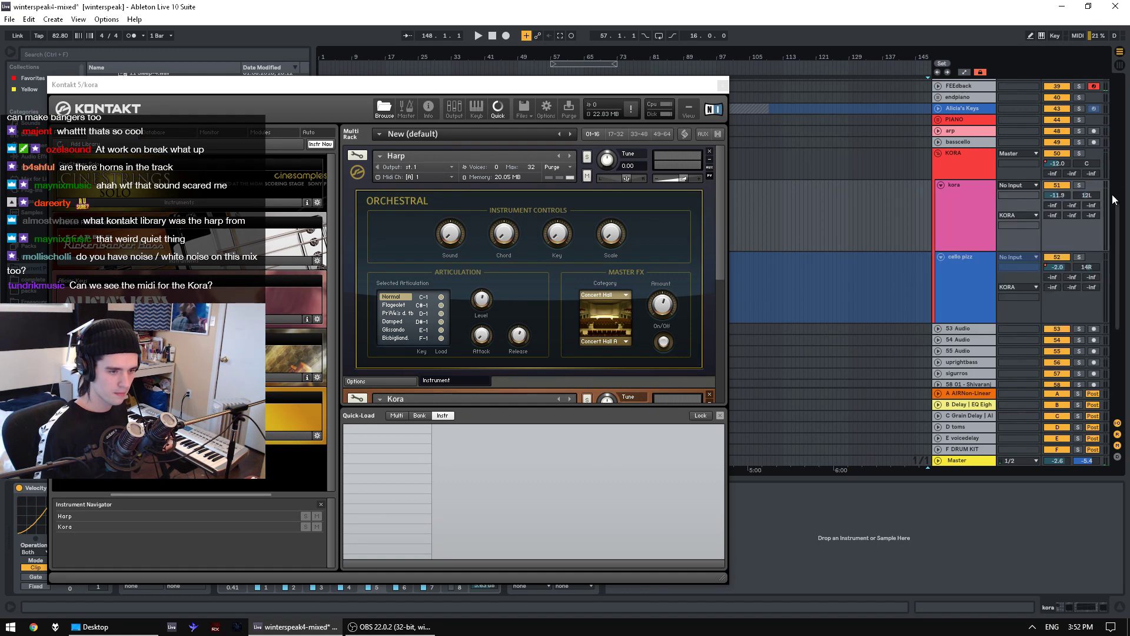
left_click(1097, 187)
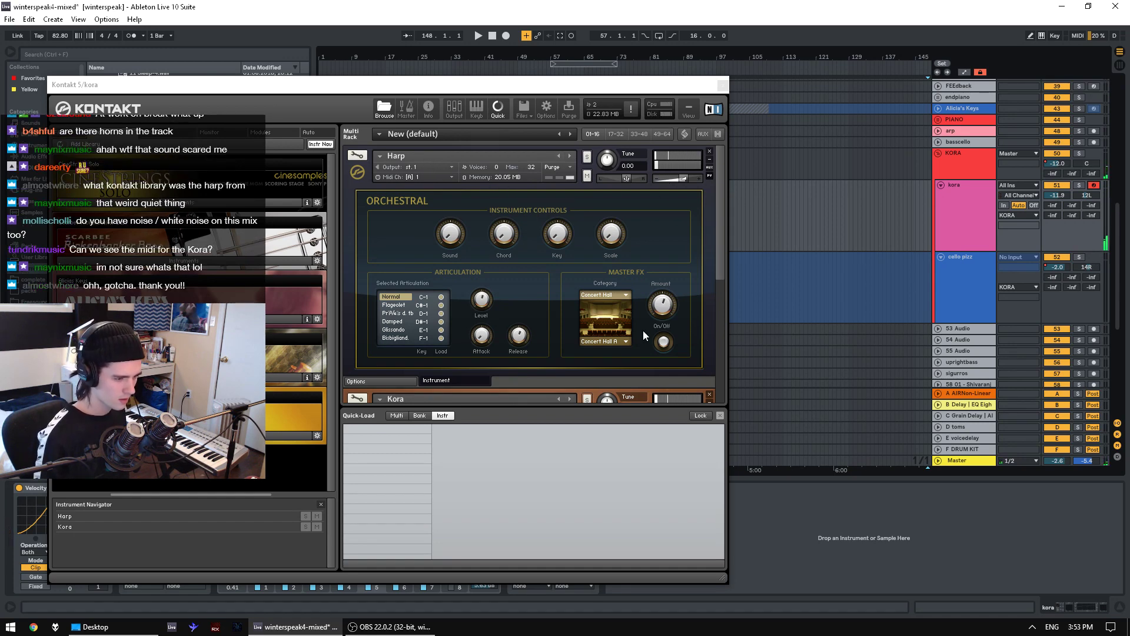
- Remove the Harp instrument from the Kontakt rack, keeping only the Kora instrument
scroll(645, 334, "down", 1)
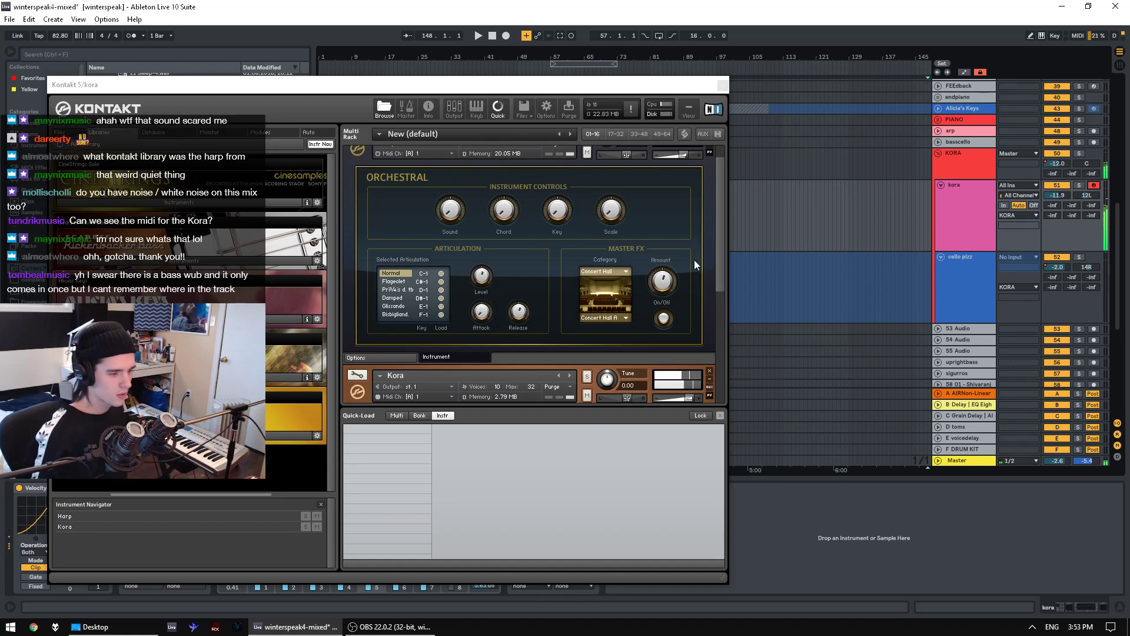
scroll(687, 199, "up", 1)
left_click(709, 152)
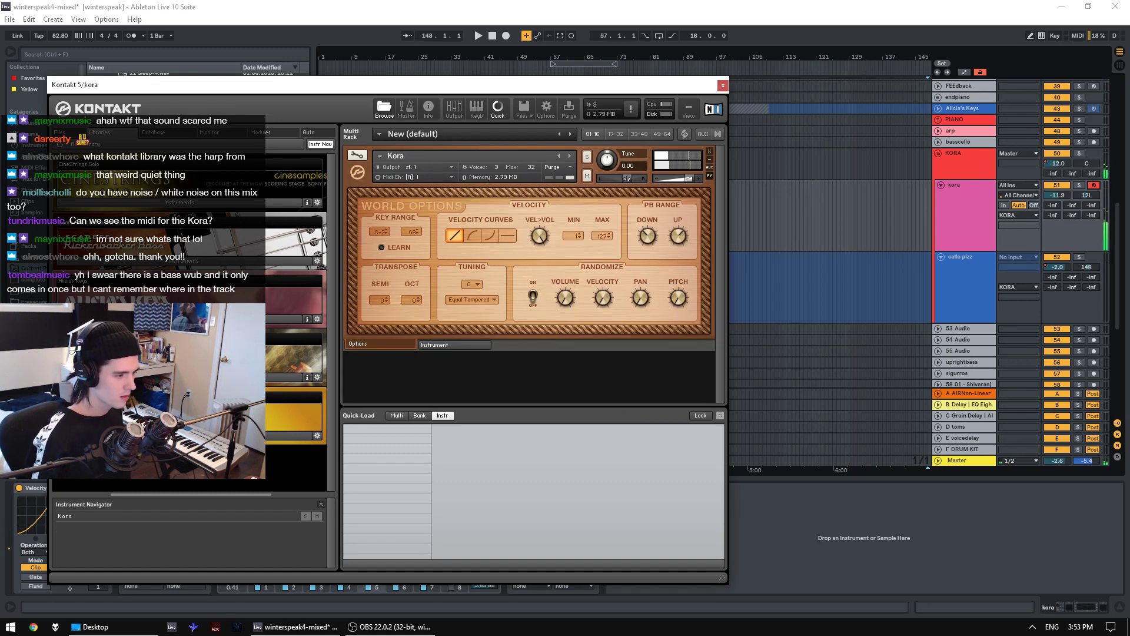
- Load a second Kora patch from the Kontakt instrument library into the rack and choose its MIDI channel
left_click(179, 435)
scroll(189, 265, "down", 3)
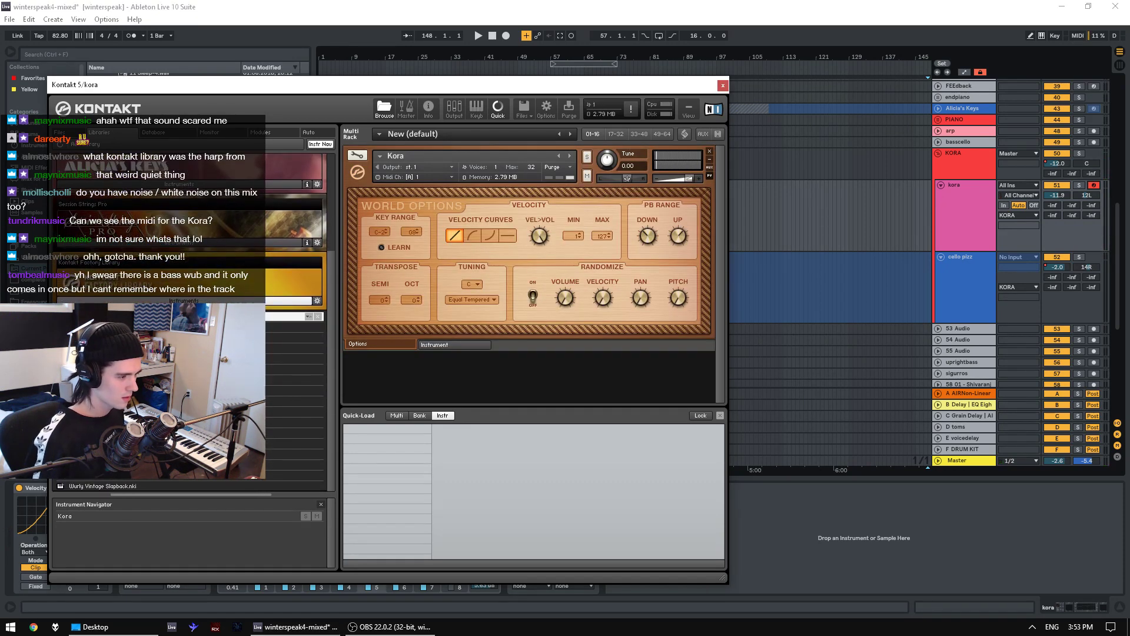
scroll(188, 265, "up", 1)
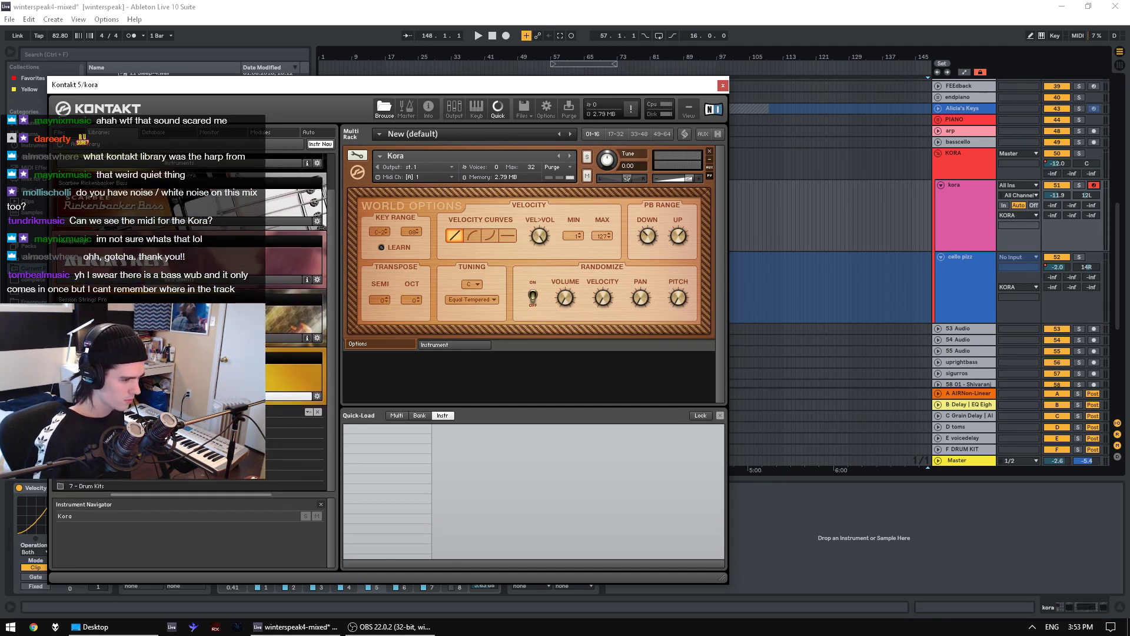
scroll(189, 265, "up", 1)
scroll(95, 484, "down", 2)
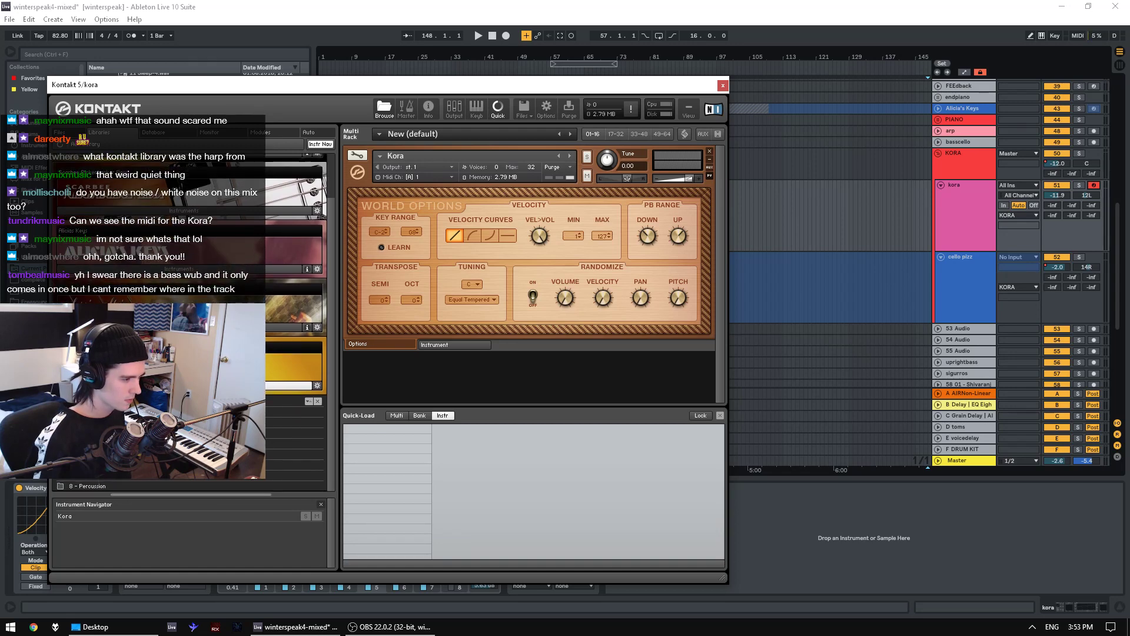
scroll(188, 265, "up", 1)
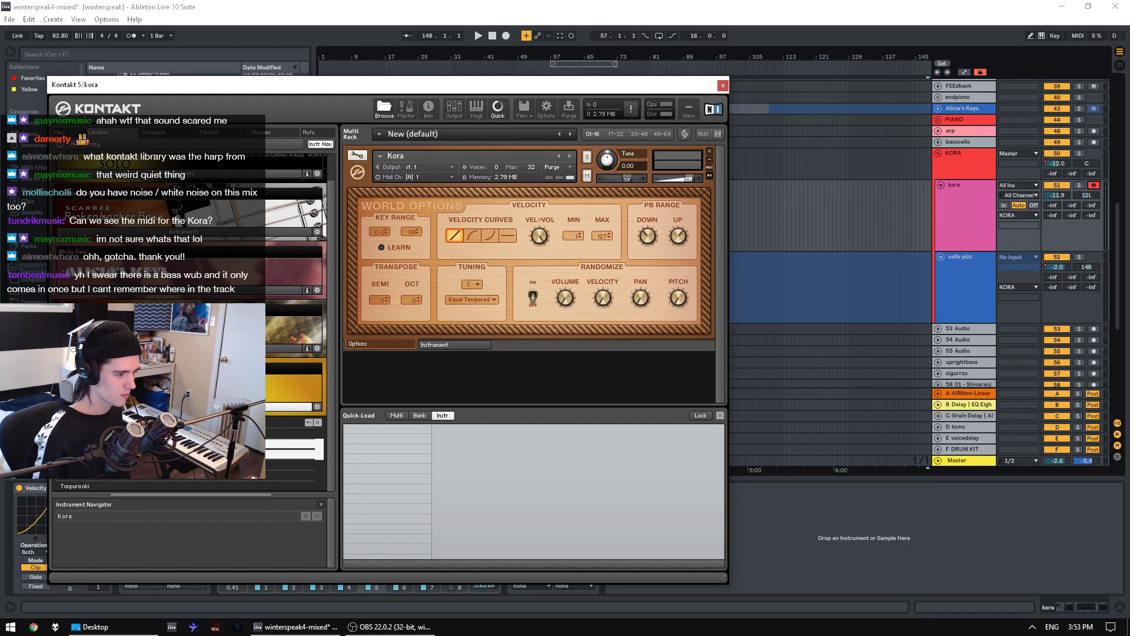
left_click_drag(403, 391, 403, 391)
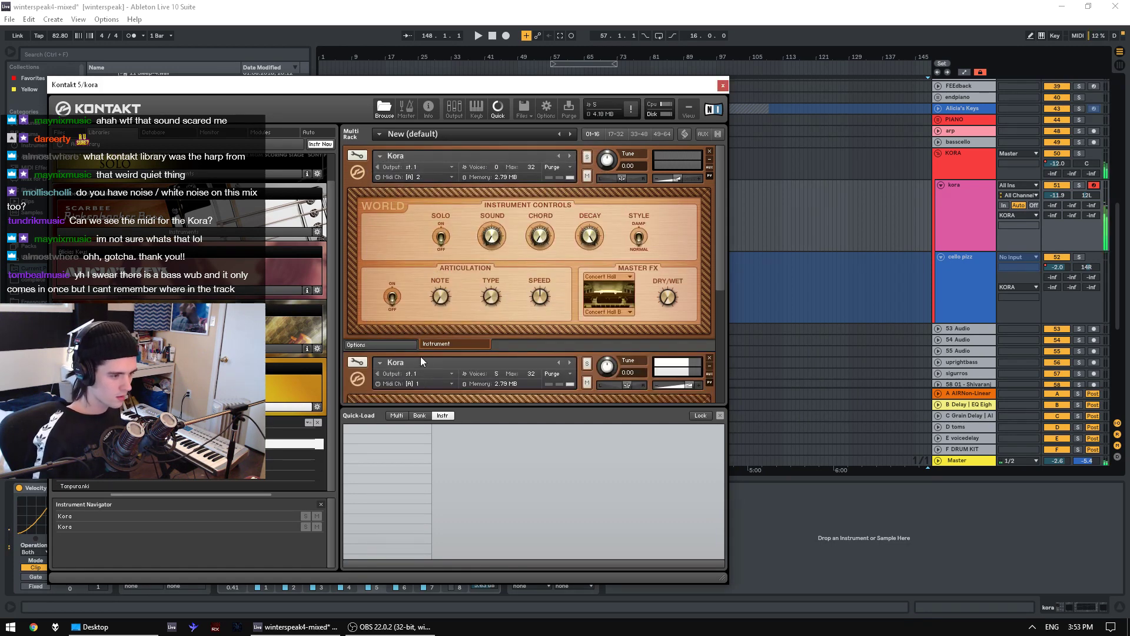
left_click(430, 178)
left_click(479, 203)
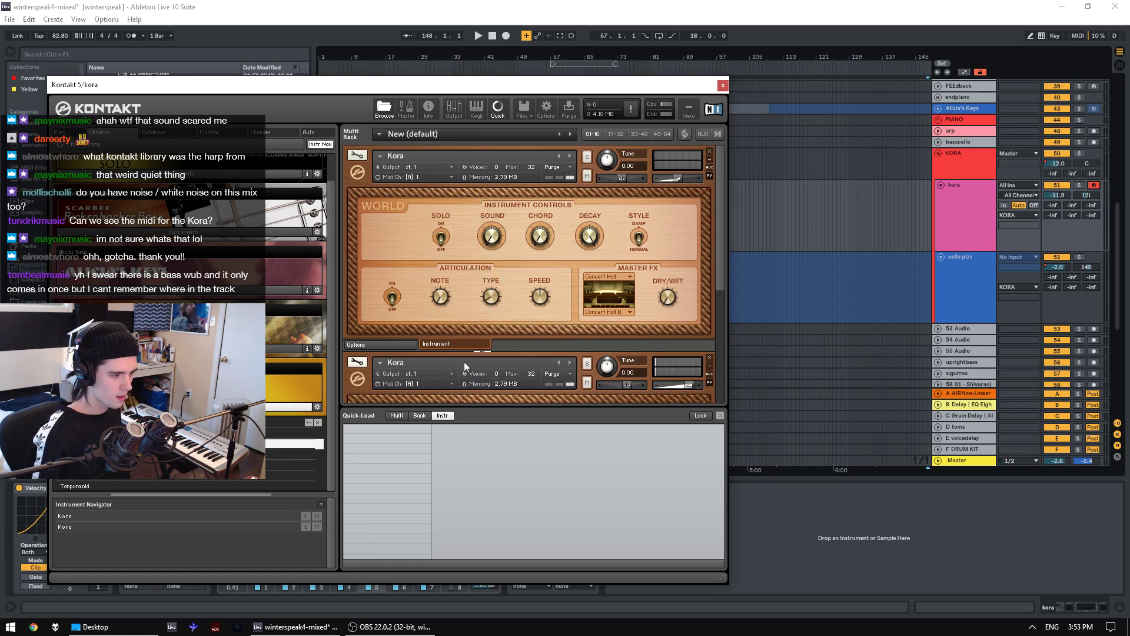
- Remove the first of the two Kora instruments, leave the remaining one unmuted, and close the Kontakt window
left_click(587, 382)
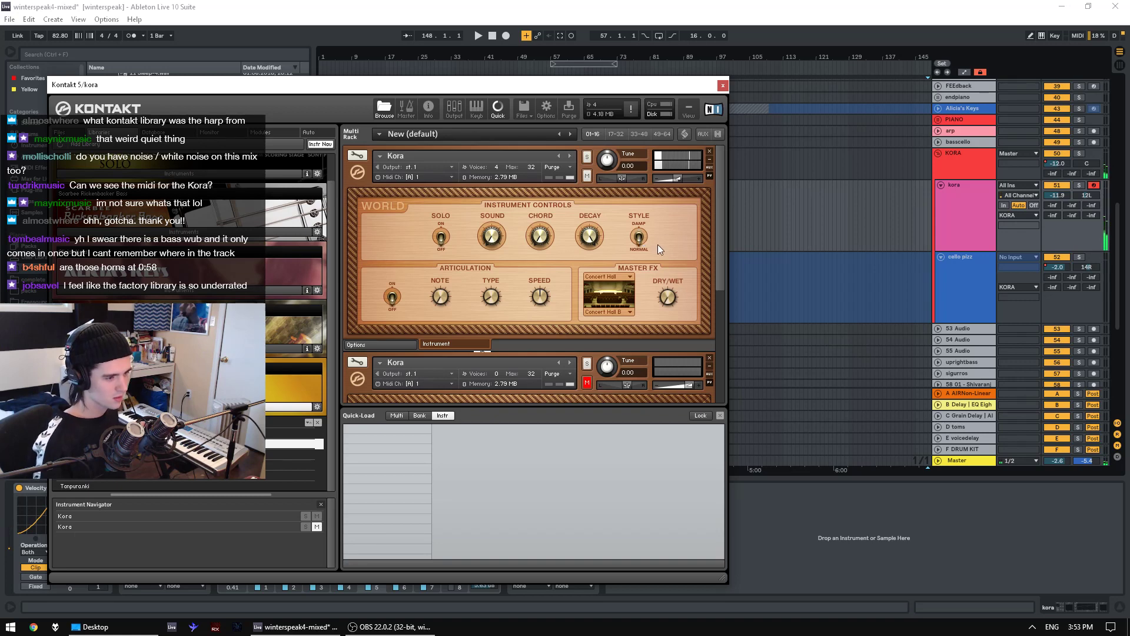
left_click(709, 152)
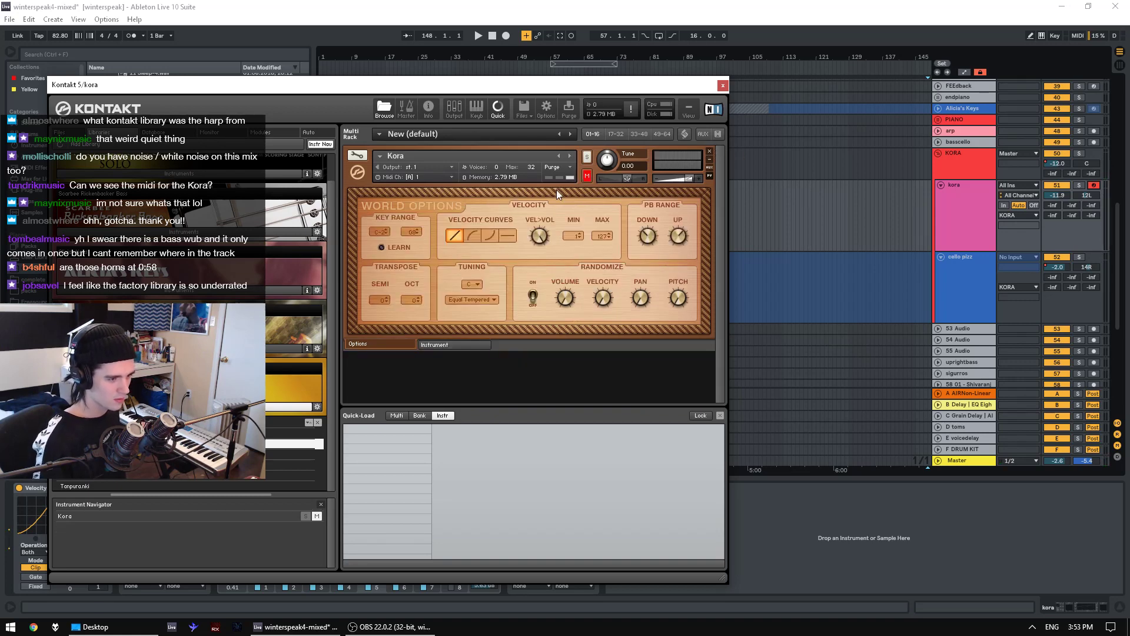
left_click(587, 176)
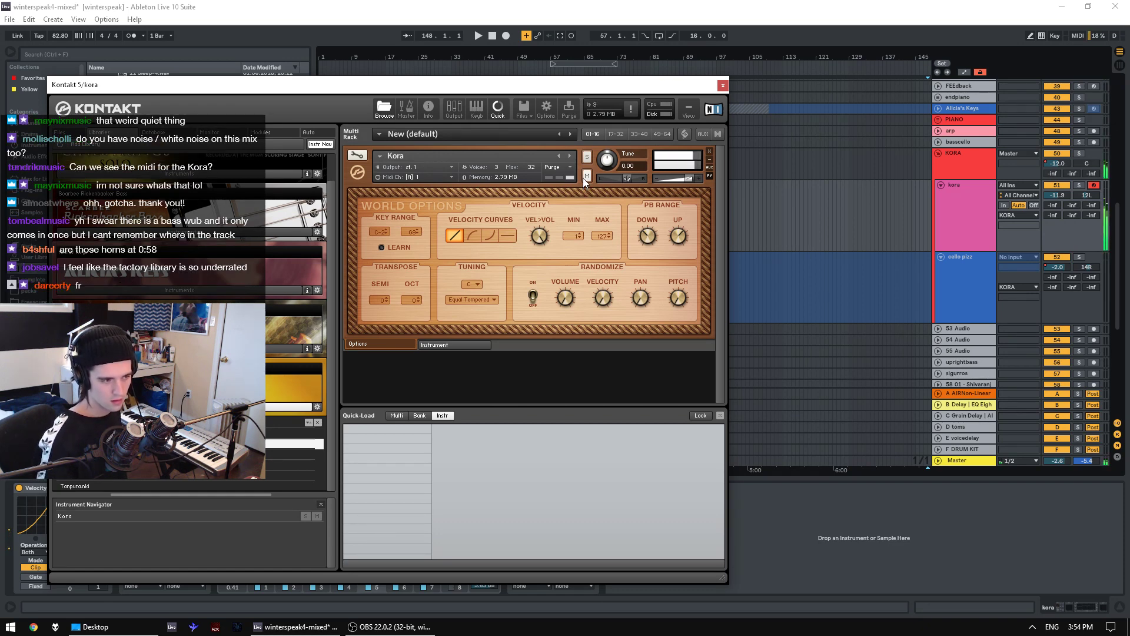
left_click(949, 203)
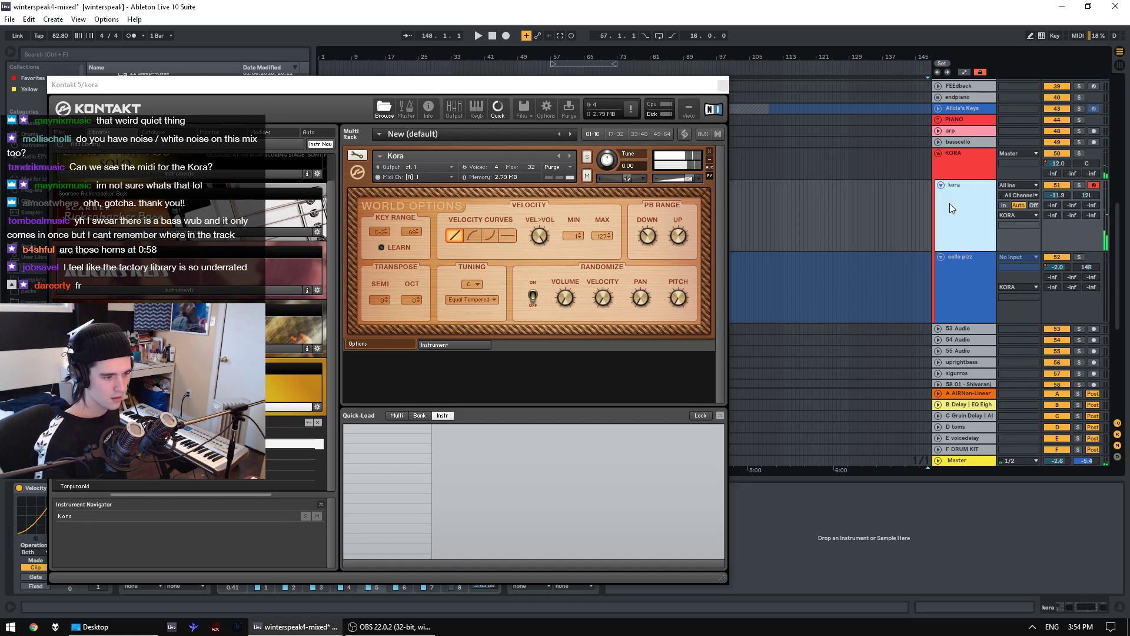
left_click(724, 86)
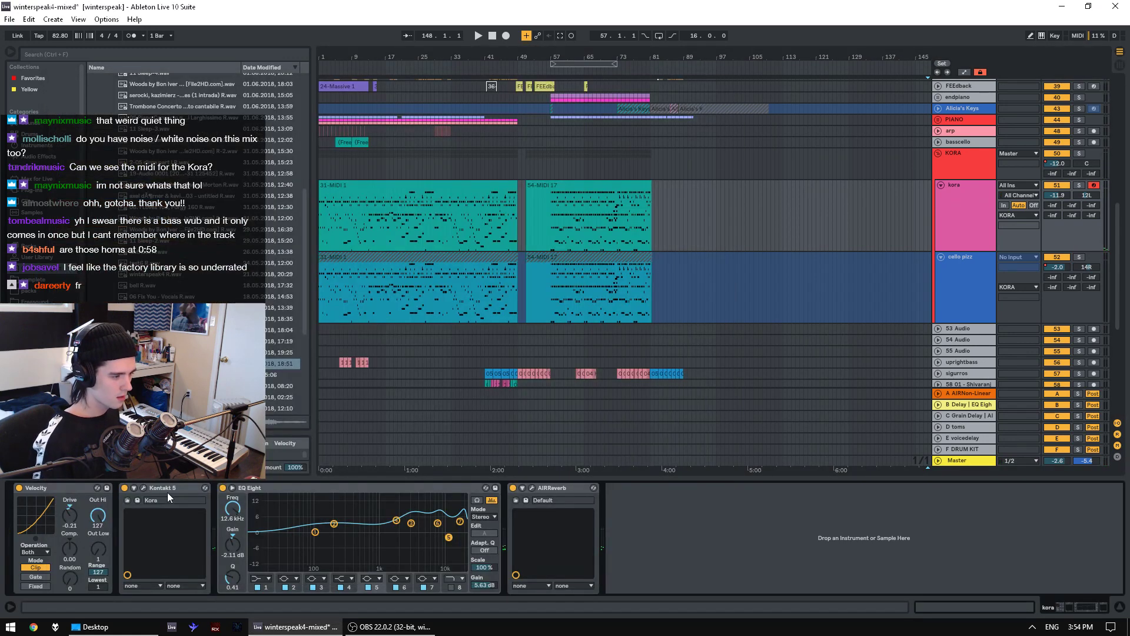
- Compare the kora's sound with and without AIRReverb by bypassing and re-enabling the effect
left_click(512, 487)
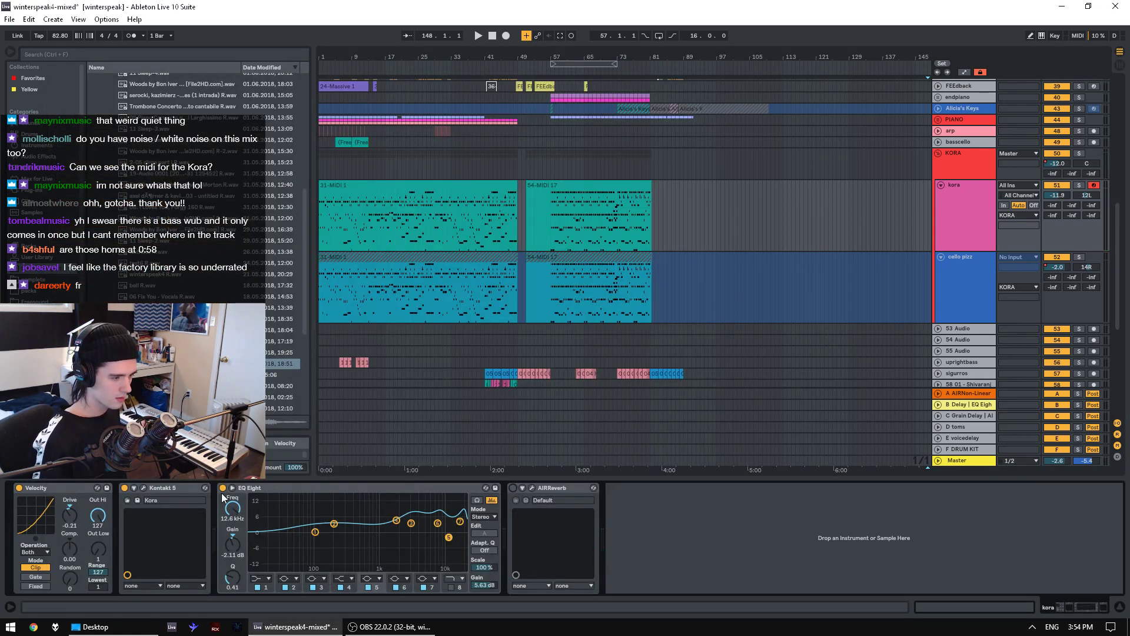
left_click(513, 487)
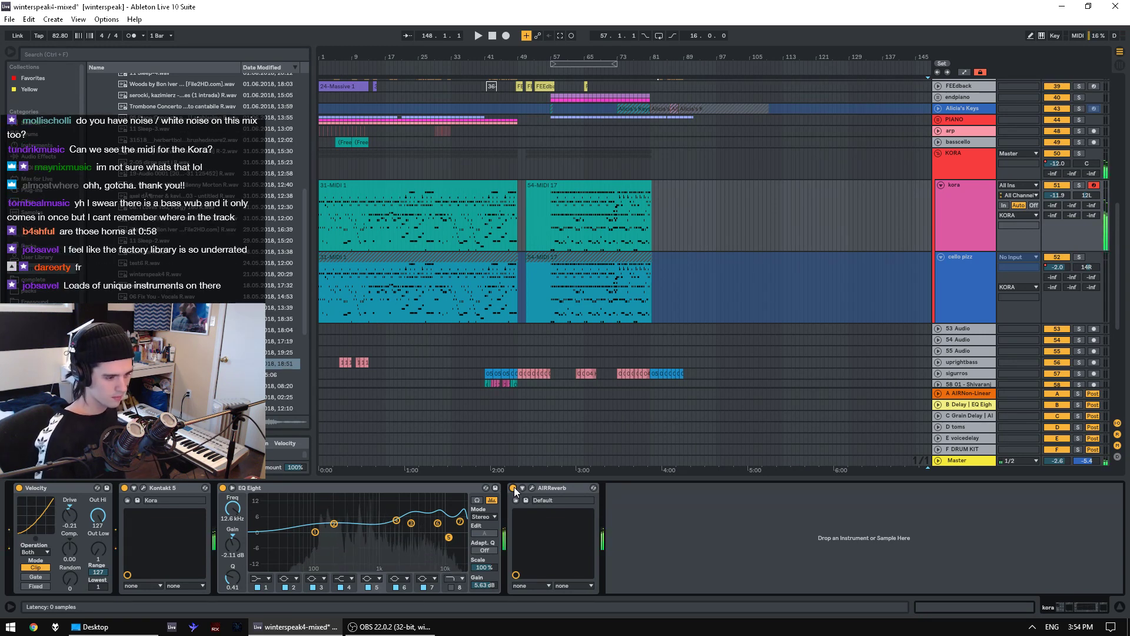
left_click(513, 488)
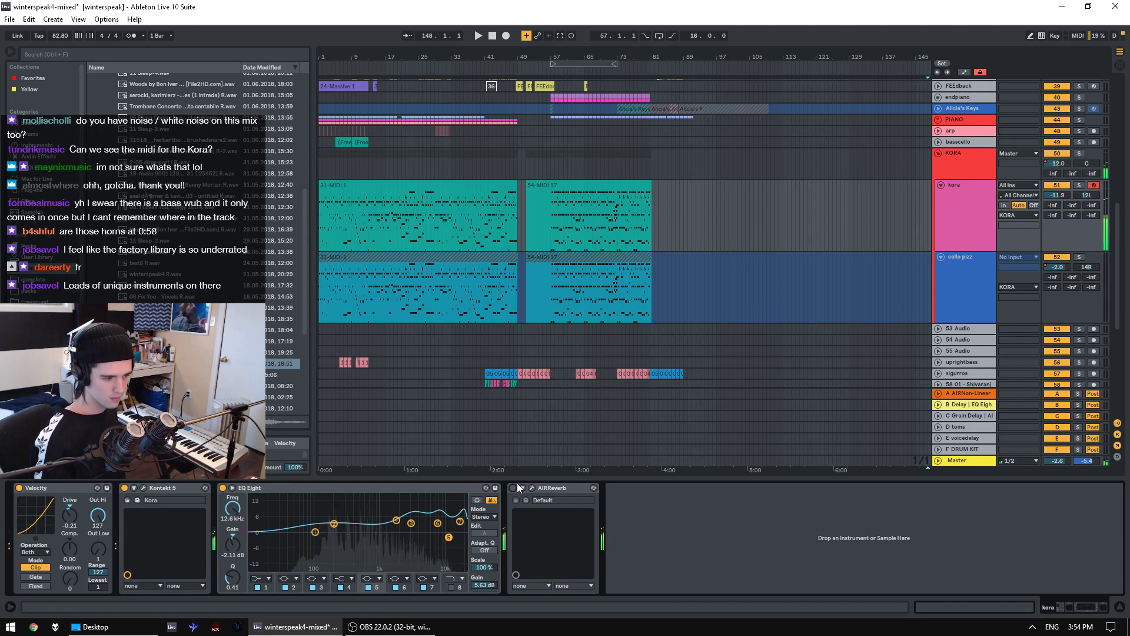
left_click(513, 488)
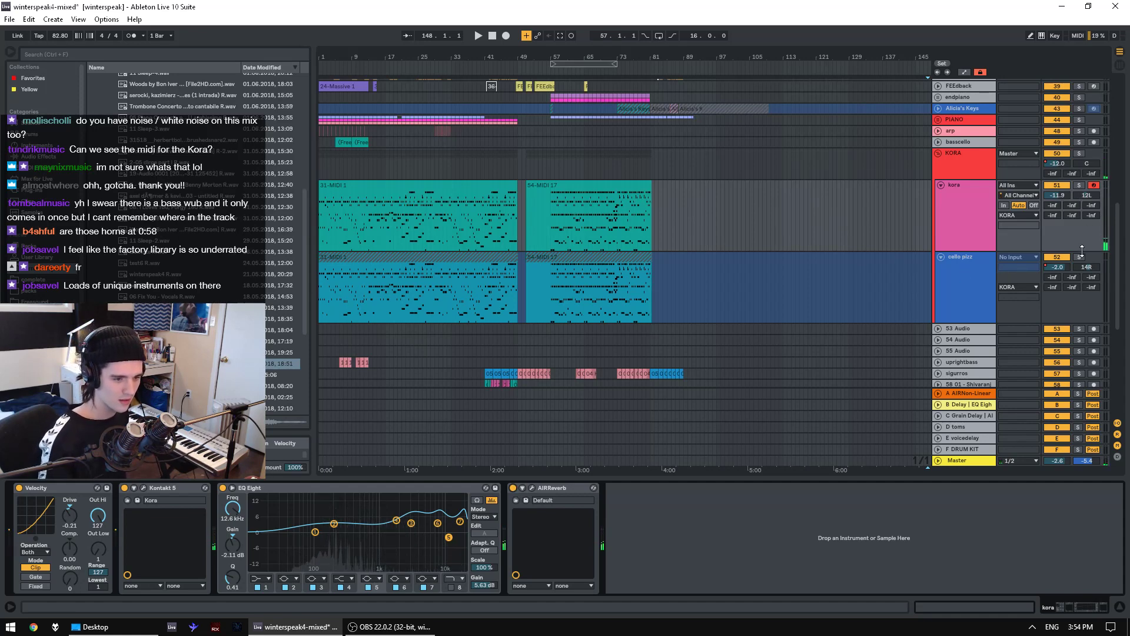
left_click(967, 263)
right_click(967, 263)
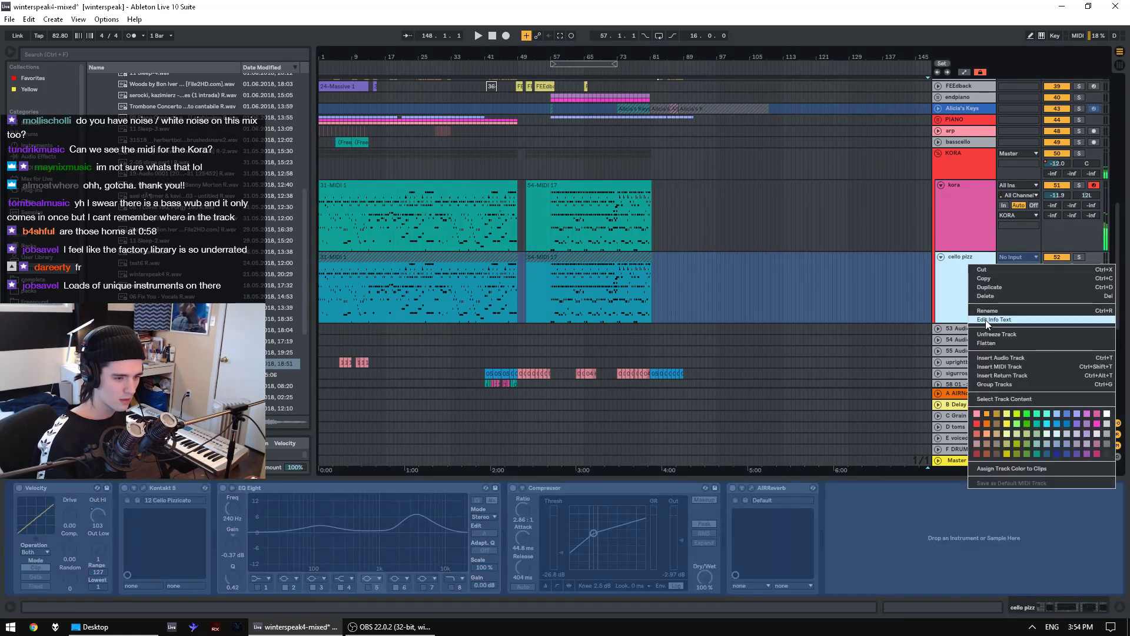
left_click(1002, 345)
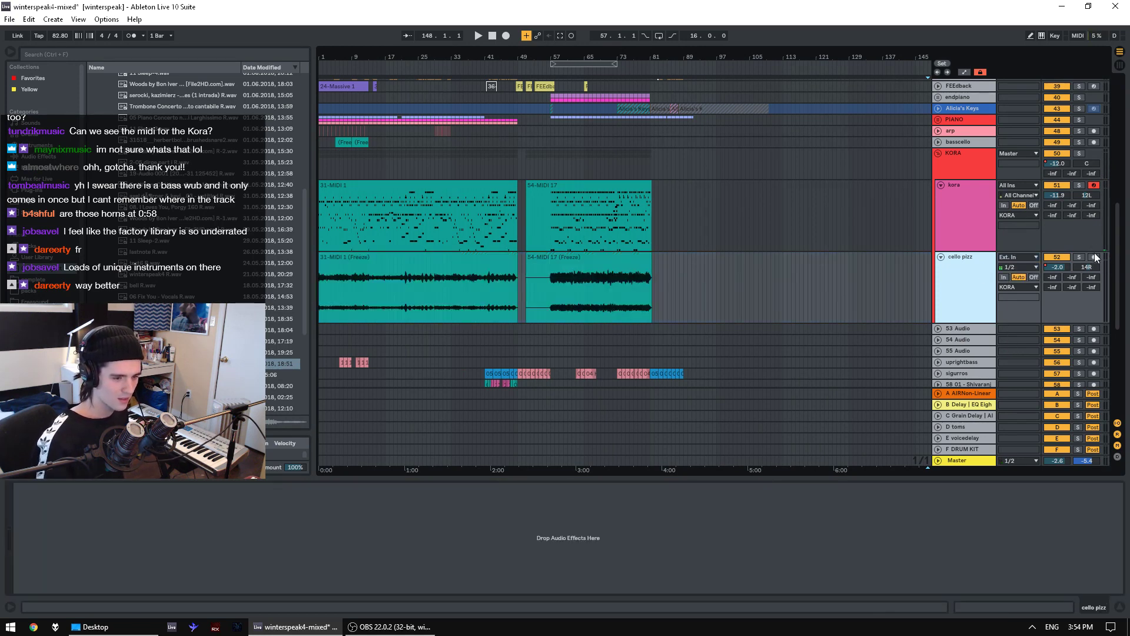
left_click(1094, 257)
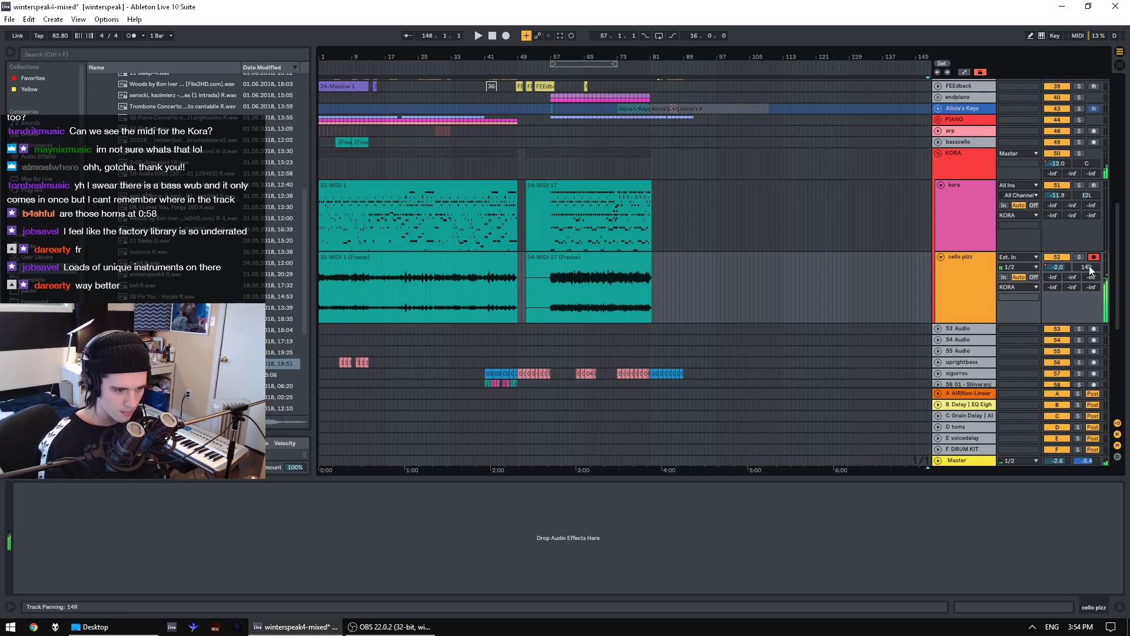
left_click(939, 268)
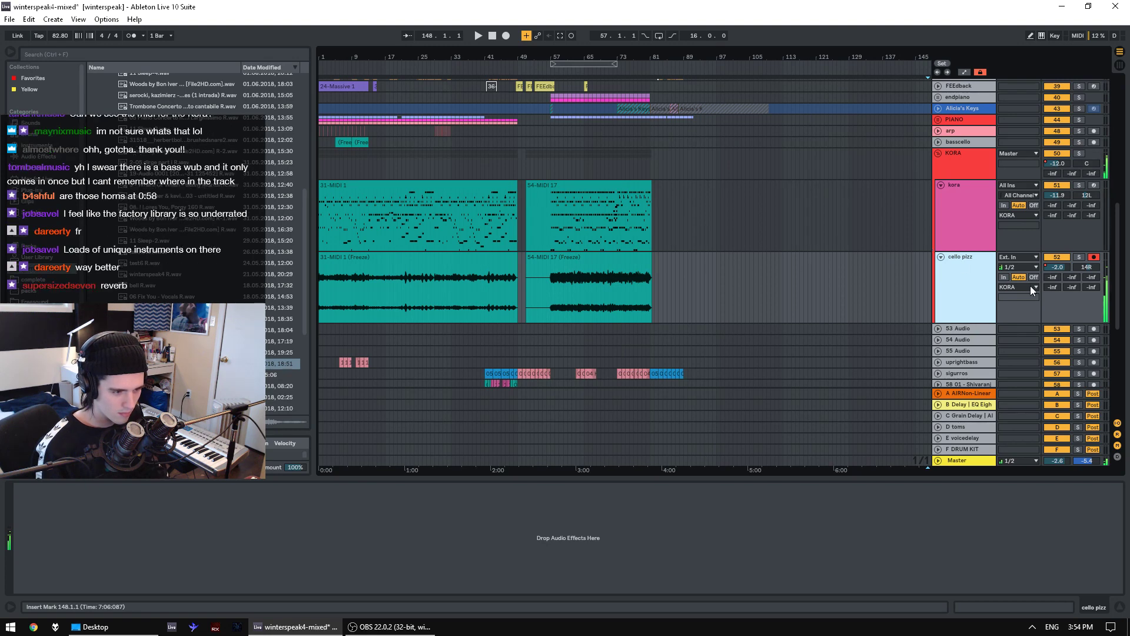
- Unfreeze the cello pizz track, set its MIDI input to All Ins and arm it for recording
right_click(984, 280)
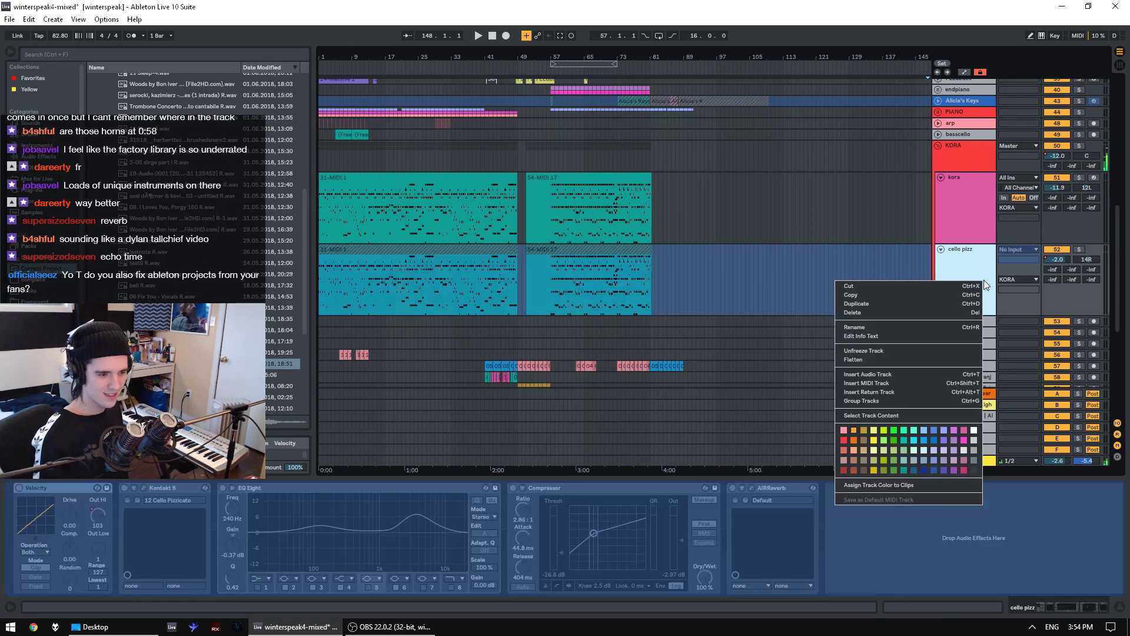
left_click(896, 351)
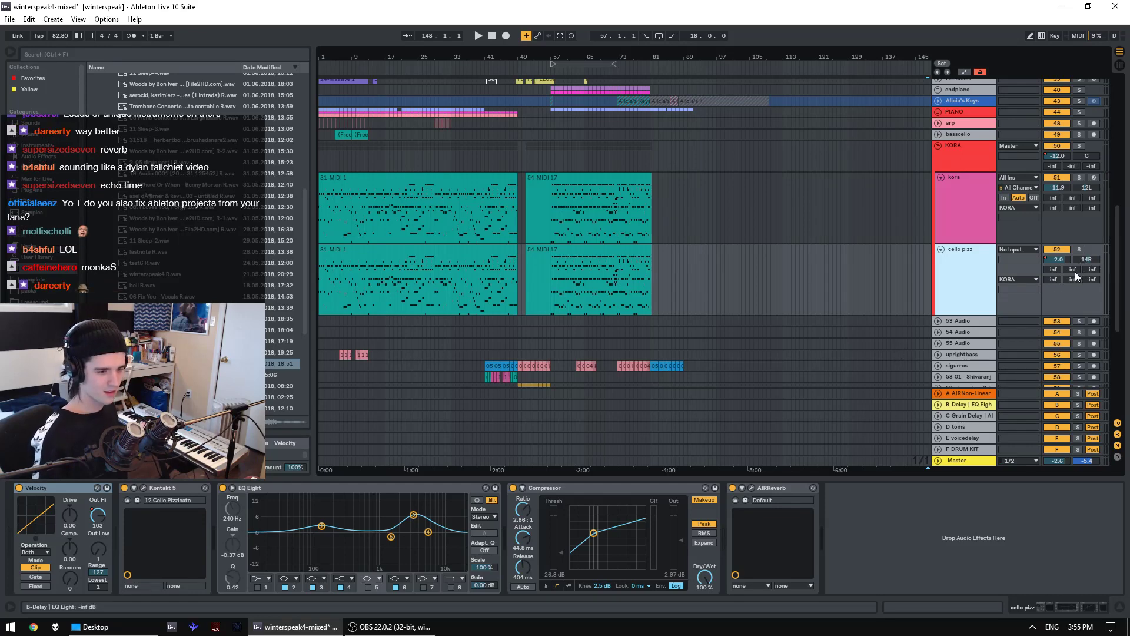
left_click(1018, 251)
left_click(1008, 260)
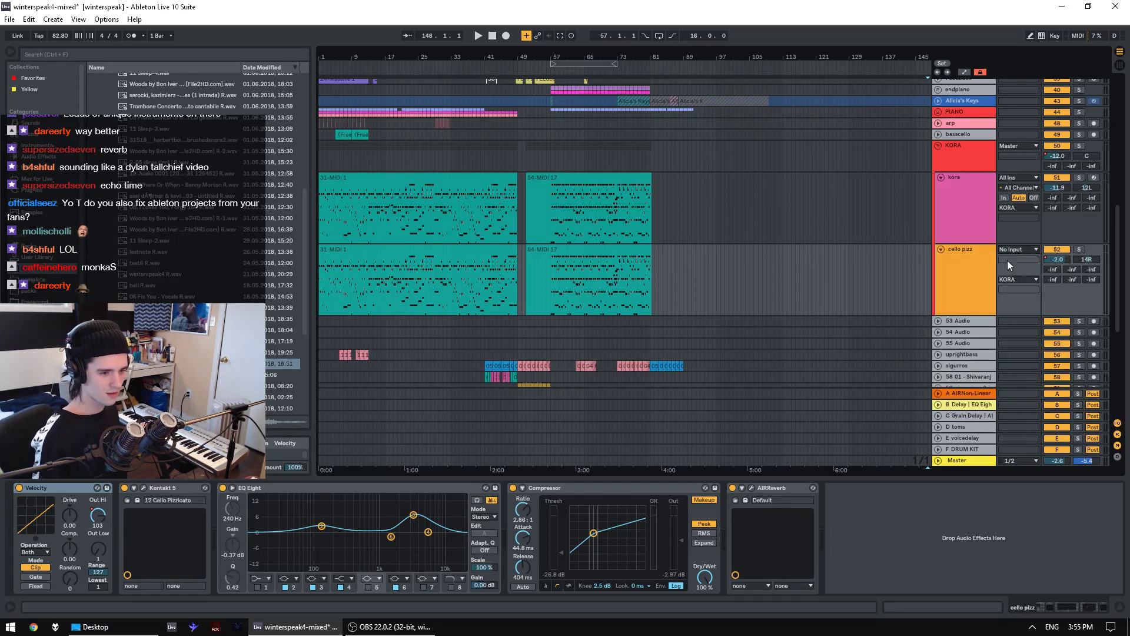
left_click(1093, 252)
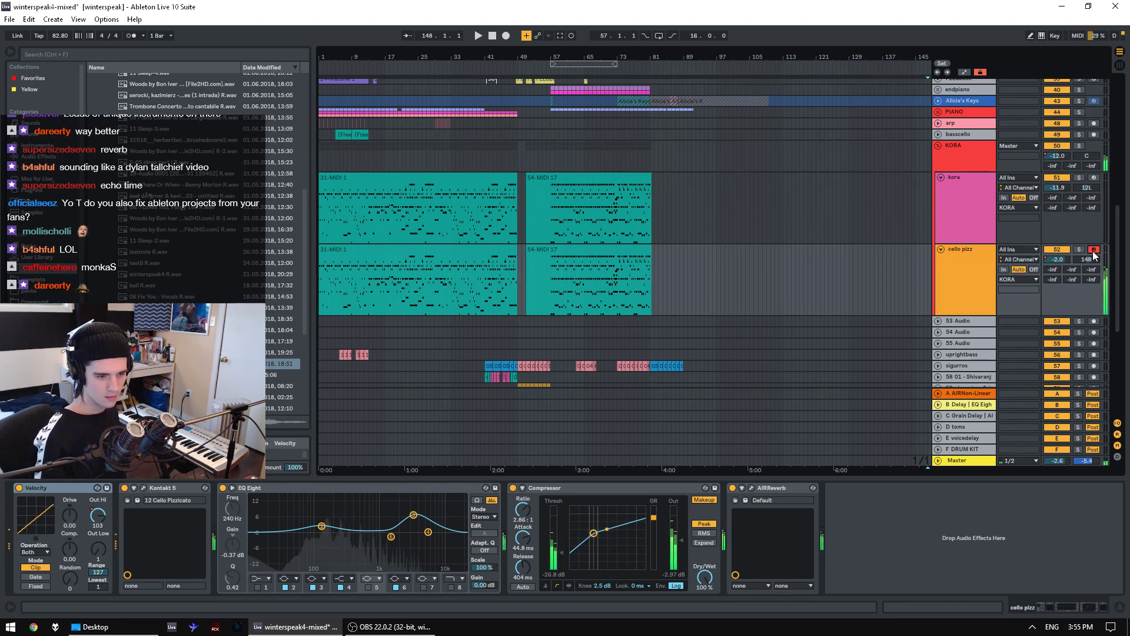
- Arm the kora and cello pizz tracks in turn to compare their sounds, finishing with both armed together
left_click(1093, 177)
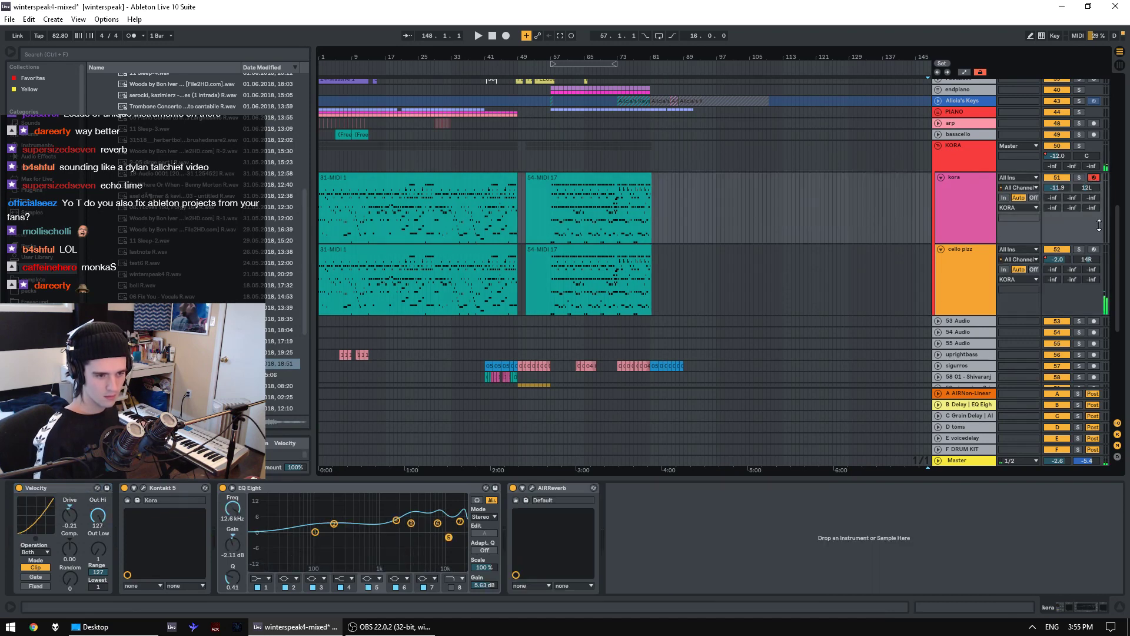
left_click(1096, 251)
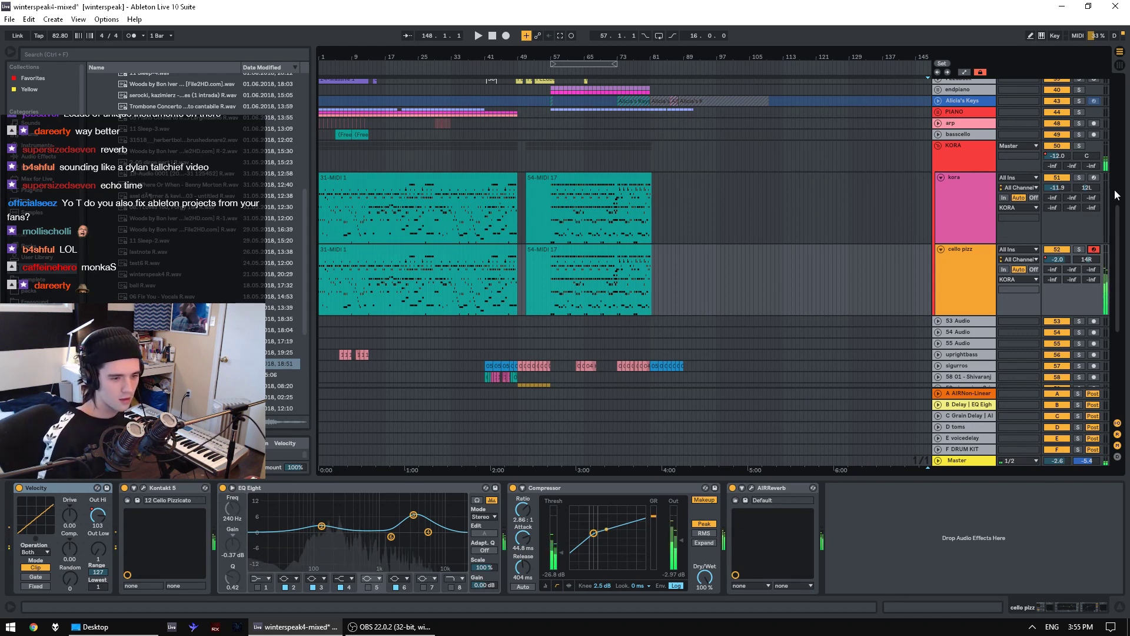
left_click(1097, 179)
left_click(1097, 179)
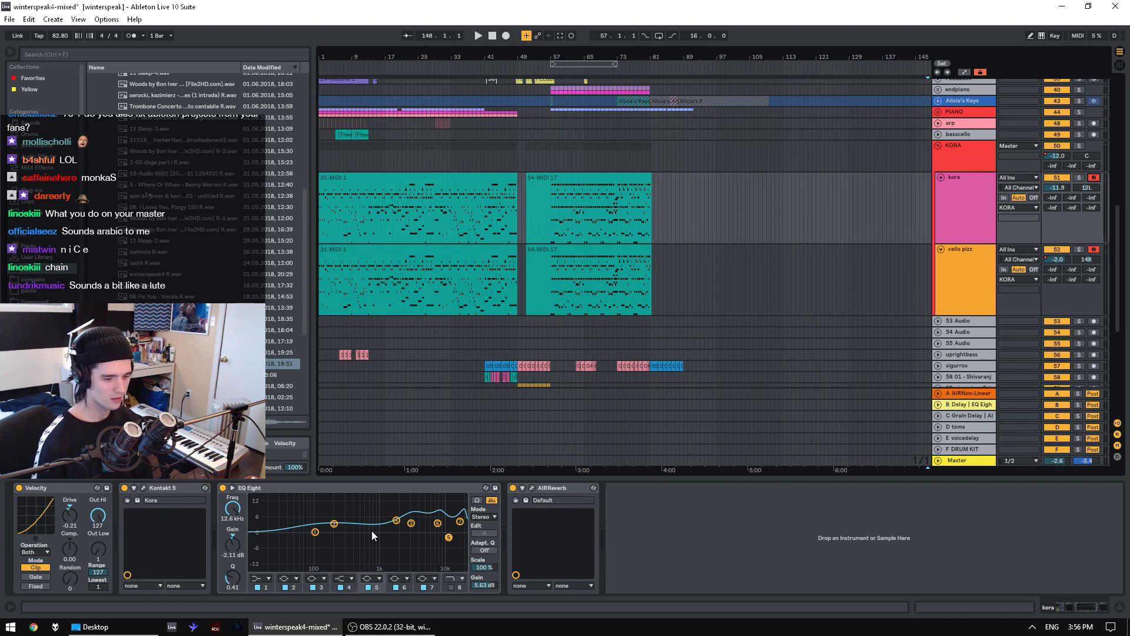
- Audition the arrangement from bar 25 and from bar 67 with the kora and cello pizz layers
left_click(425, 296)
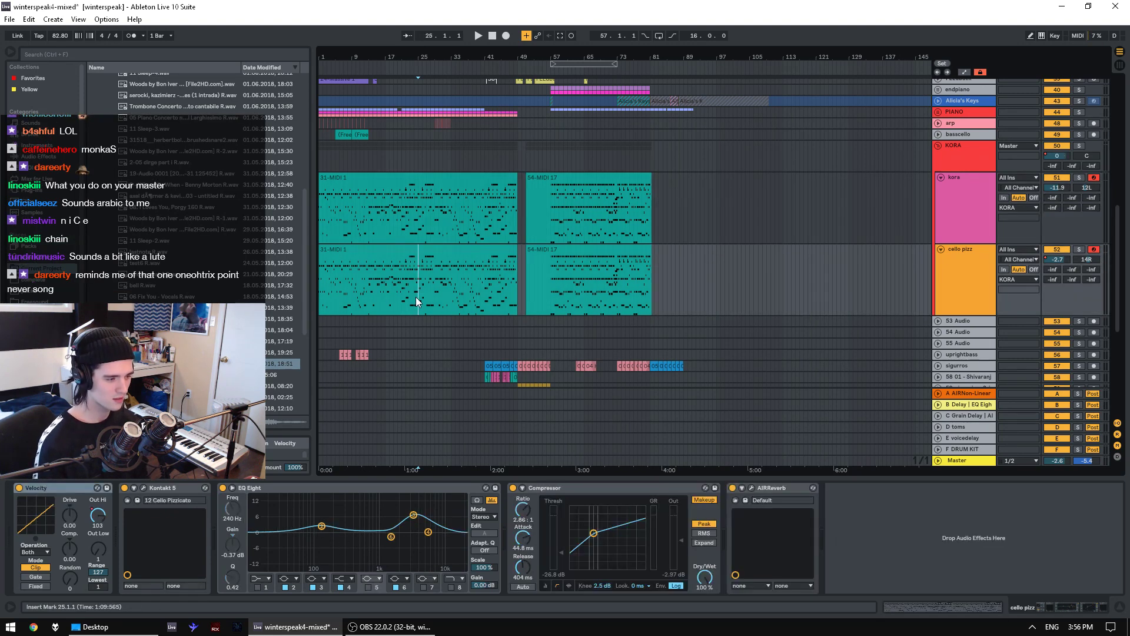
key("space")
left_click(591, 300)
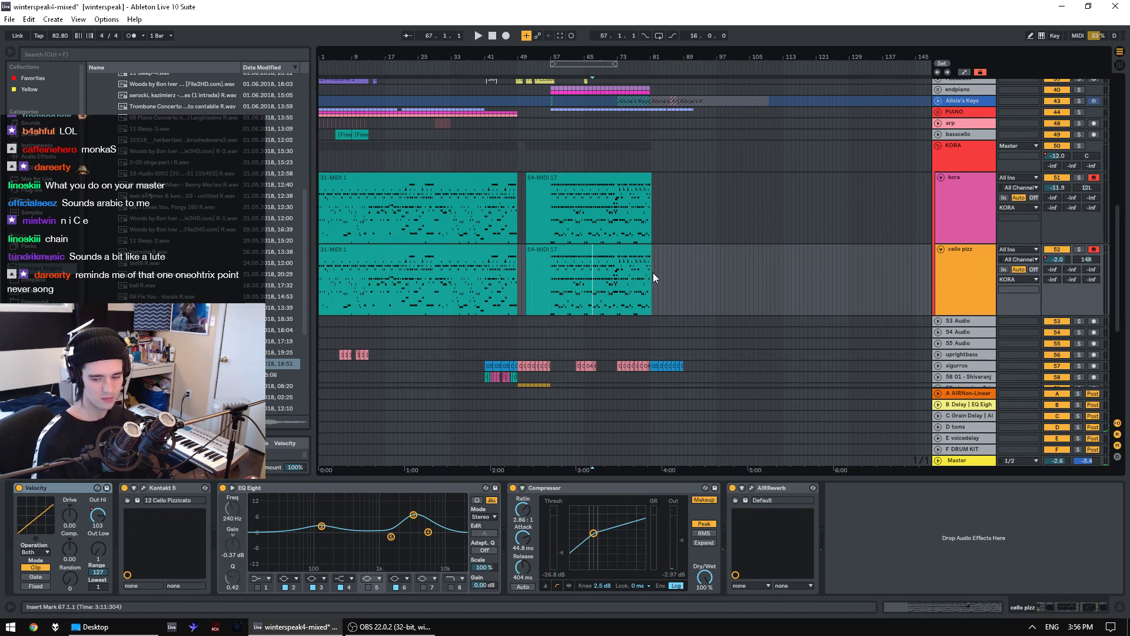
key("space")
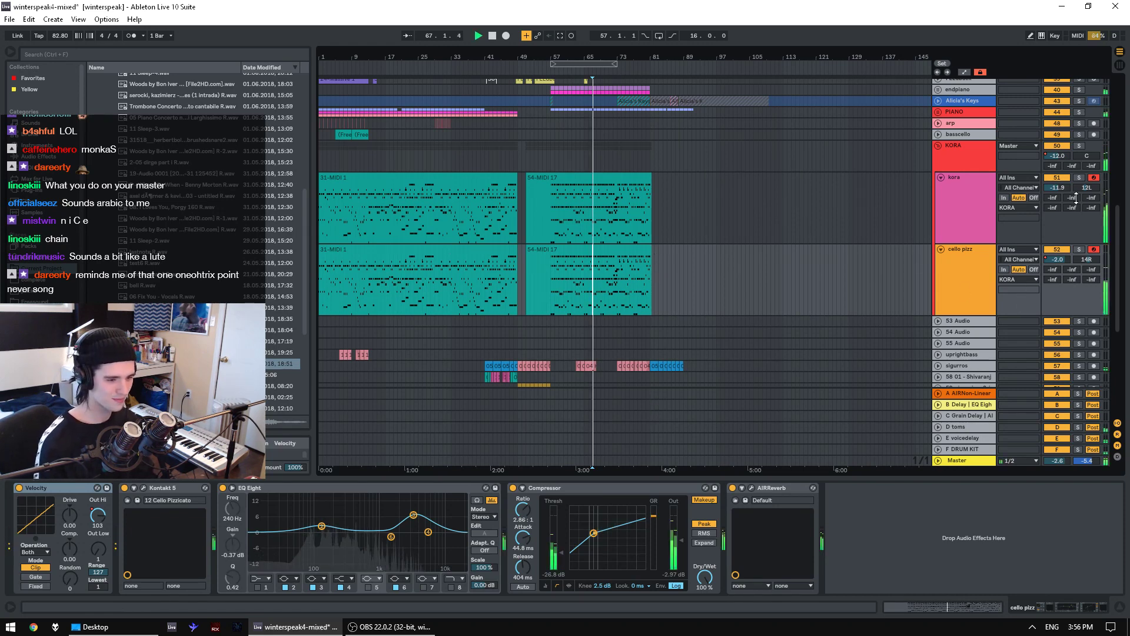
- Solo the KORA group to audition it from bar 62, then release the solo and fold the group
left_click(1080, 146)
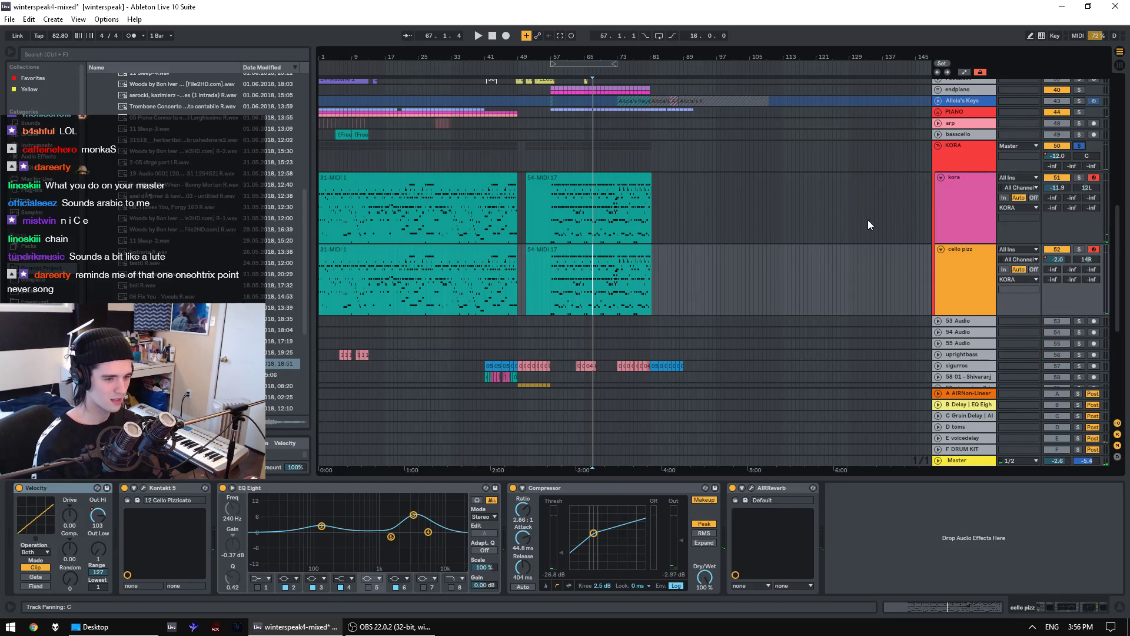
left_click(572, 224)
key("space")
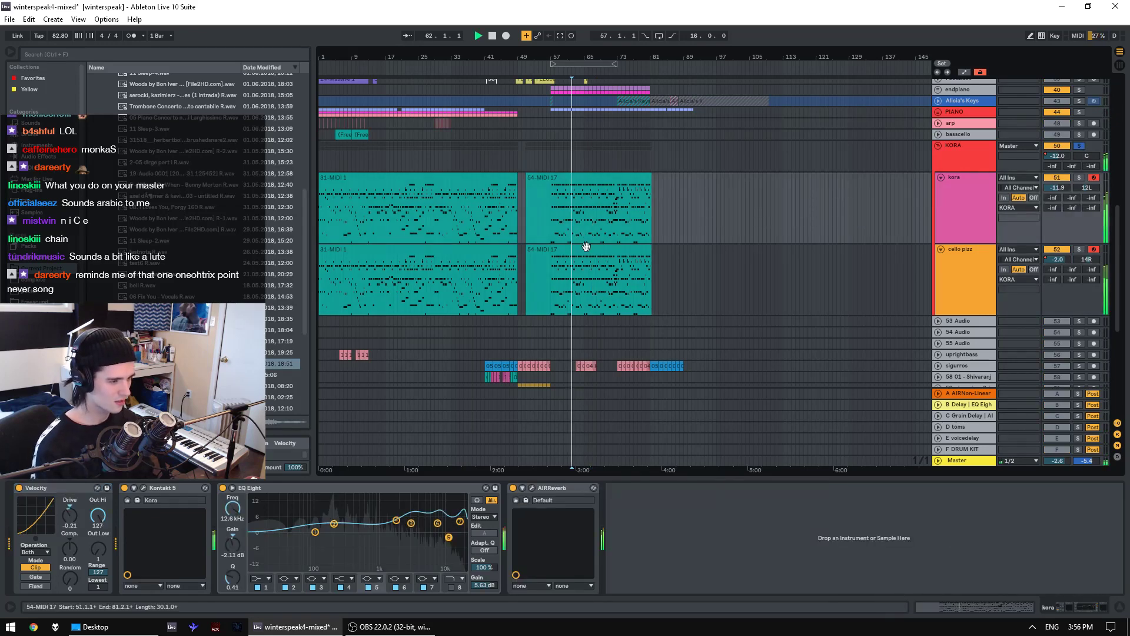
left_click(938, 146)
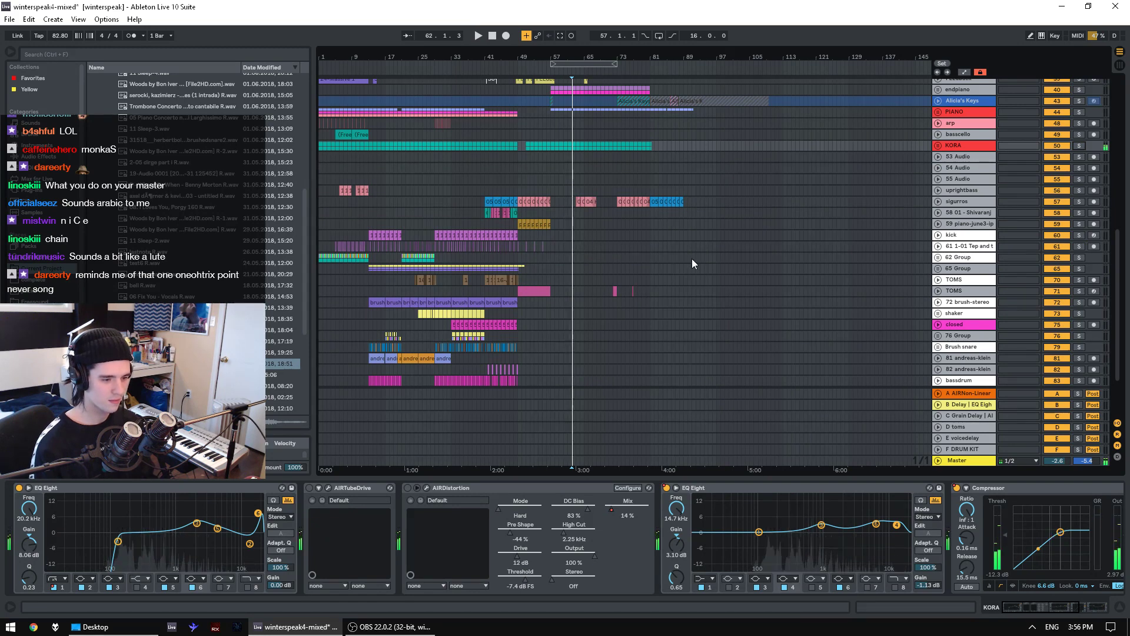
- Select bars 33 to 41 on the closed track and play the drum section from there
scroll(691, 259, "down", 3)
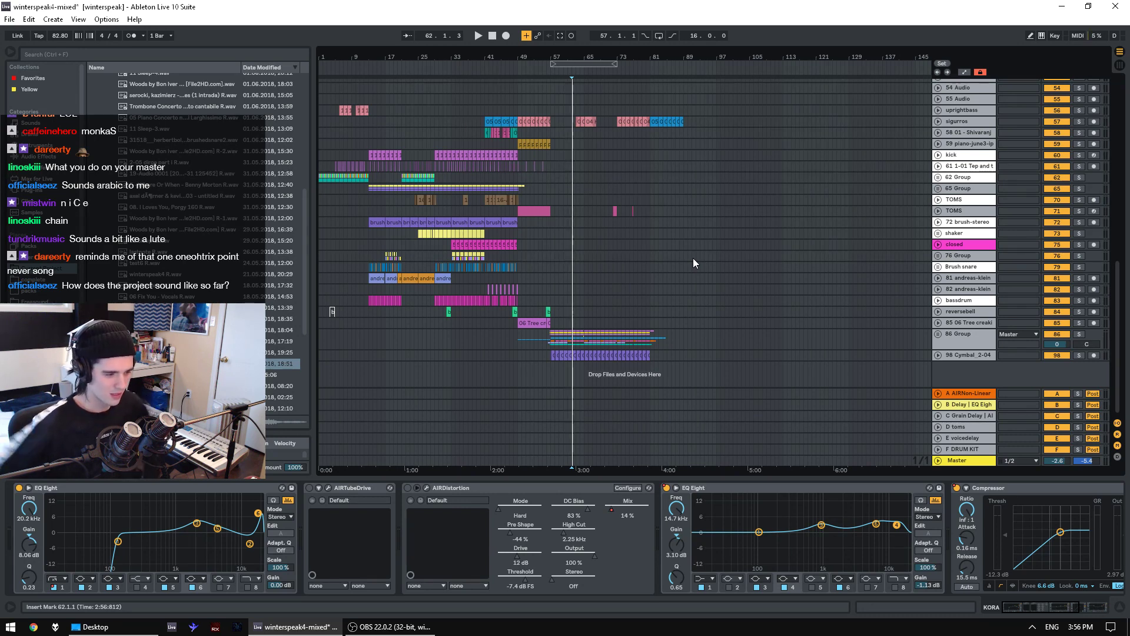
left_click(454, 246)
left_click(484, 245, "shift")
key("space")
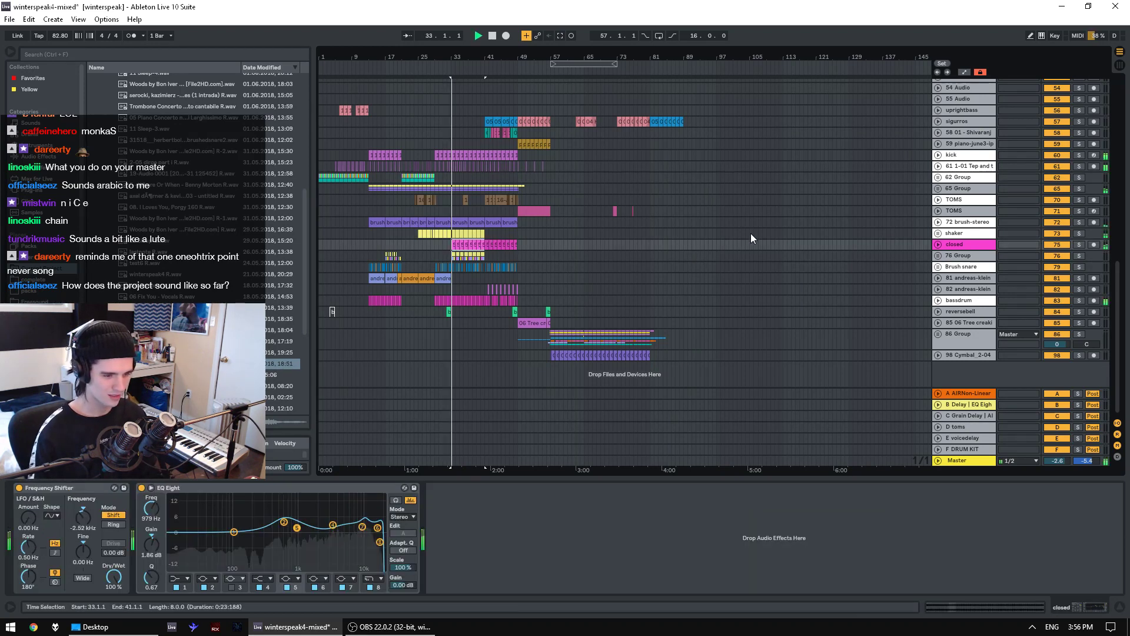
key("space")
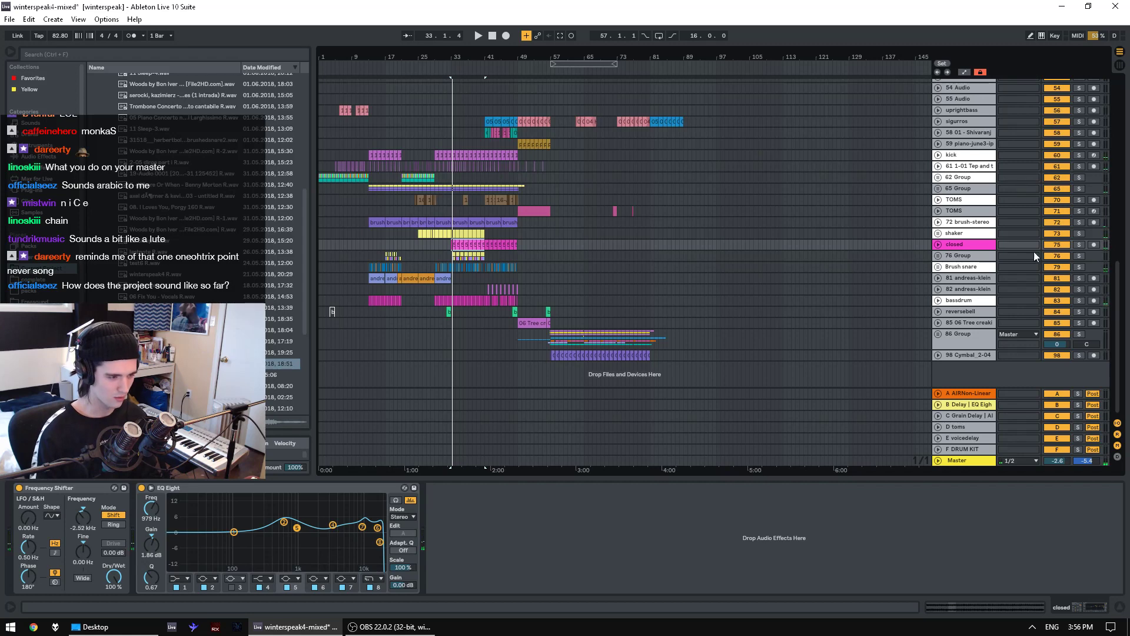
- Replay the arrangement from bar 33 while looking over the instrument and vocal tracks above the drums
scroll(649, 229, "up", 1)
key("space")
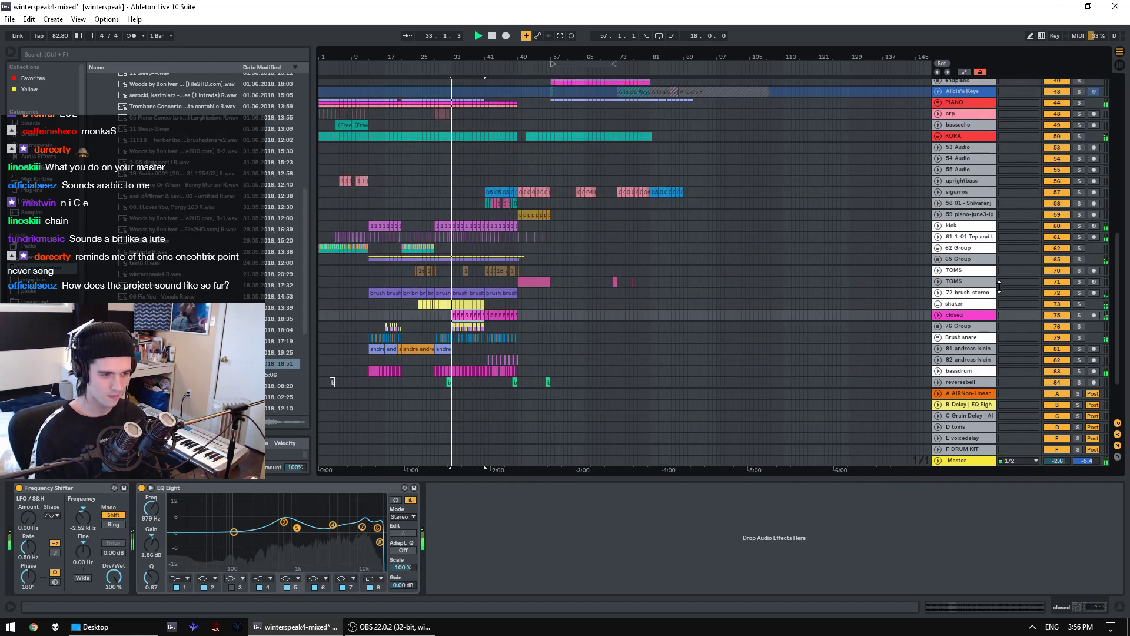
scroll(995, 297, "up", 1)
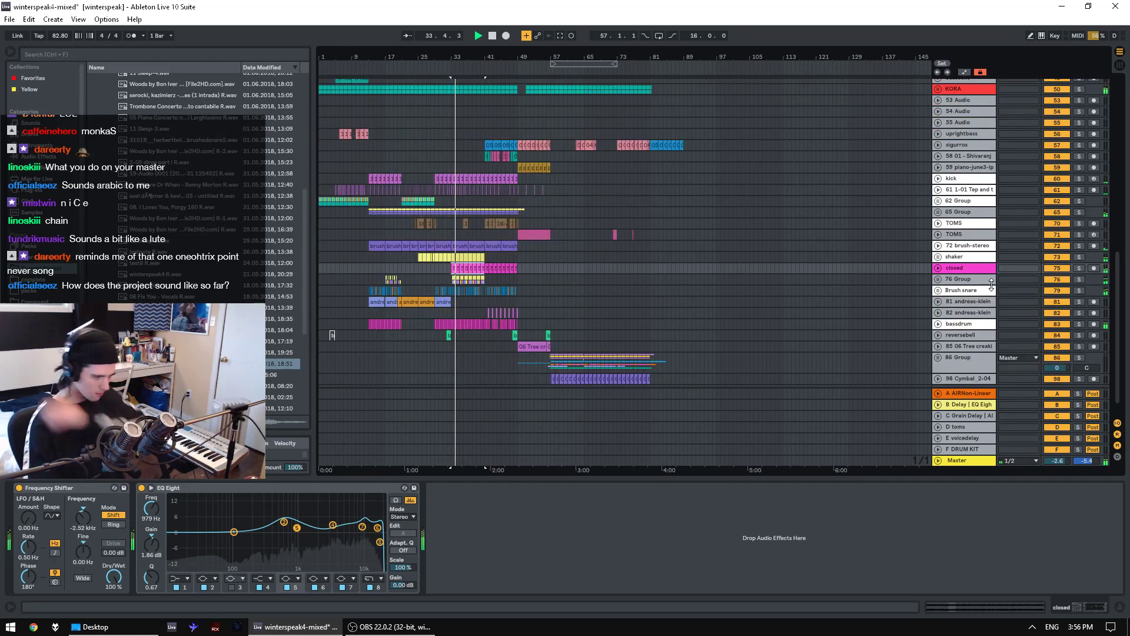
scroll(997, 299, "down", 1)
scroll(998, 300, "up", 10)
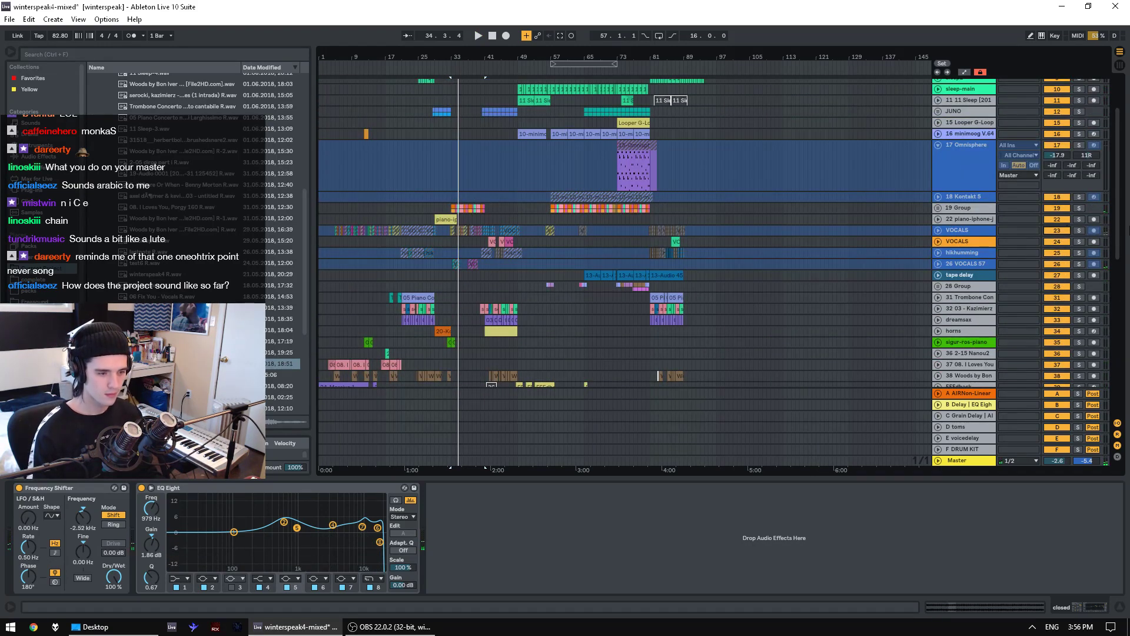
scroll(1104, 202, "down", 2)
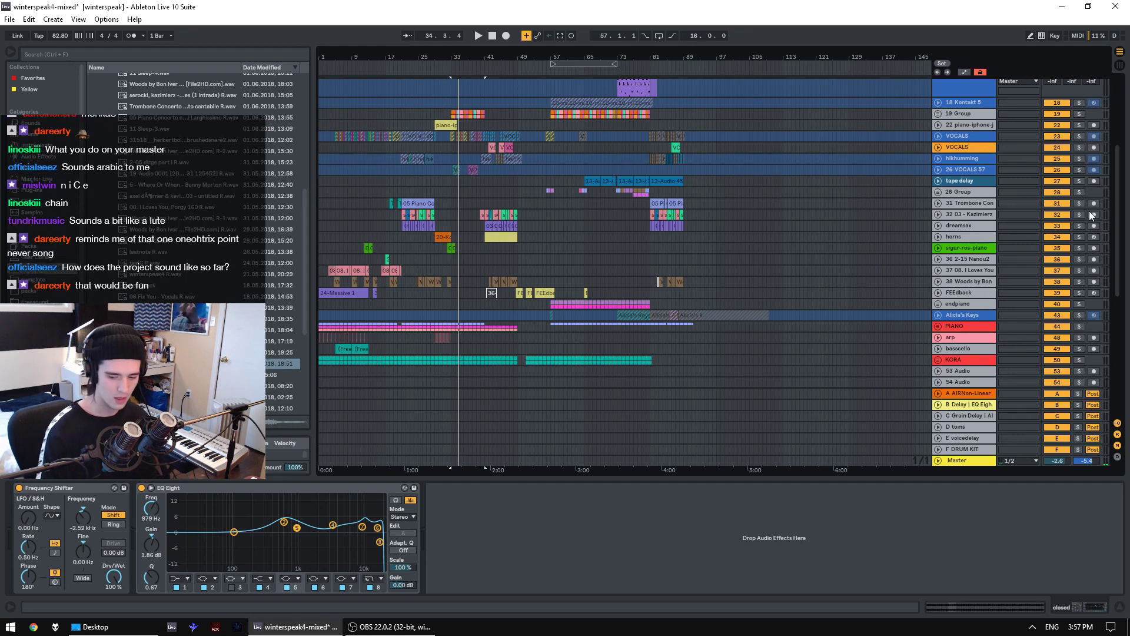
key("space")
key("space")
- Select the range from bar 1 to bar 45 on the Trombone Concerto track
left_click(501, 202)
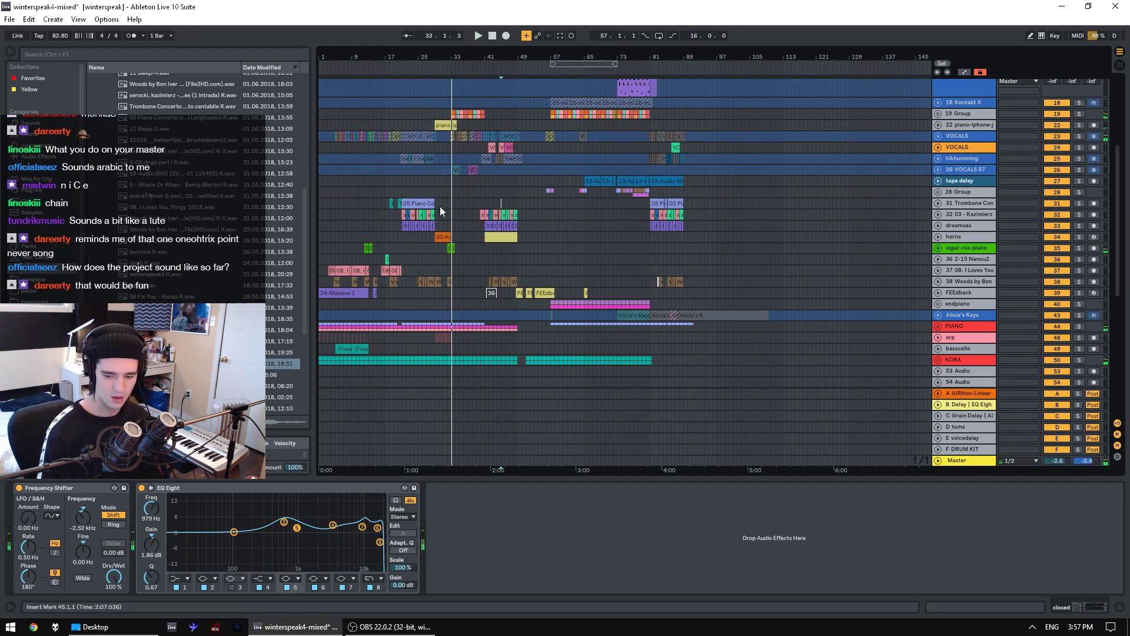
left_click(324, 206, "shift")
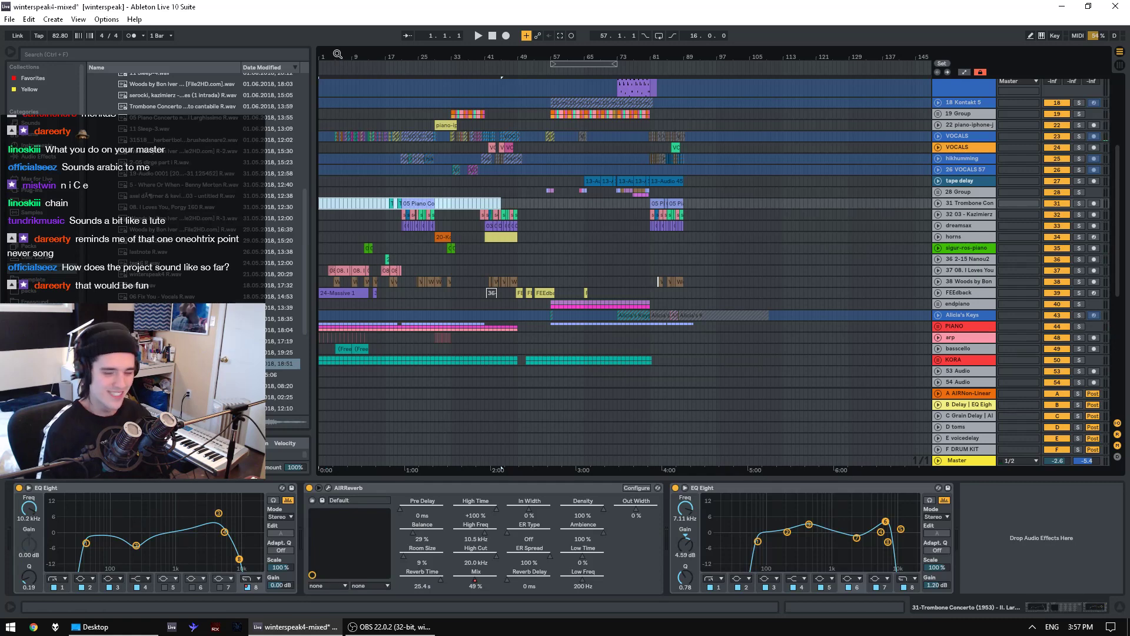
- Play the arrangement from bar 1, zoomed in on the timeline, and set the start point at bar 5 on the sigur-ros-piano track
key("space")
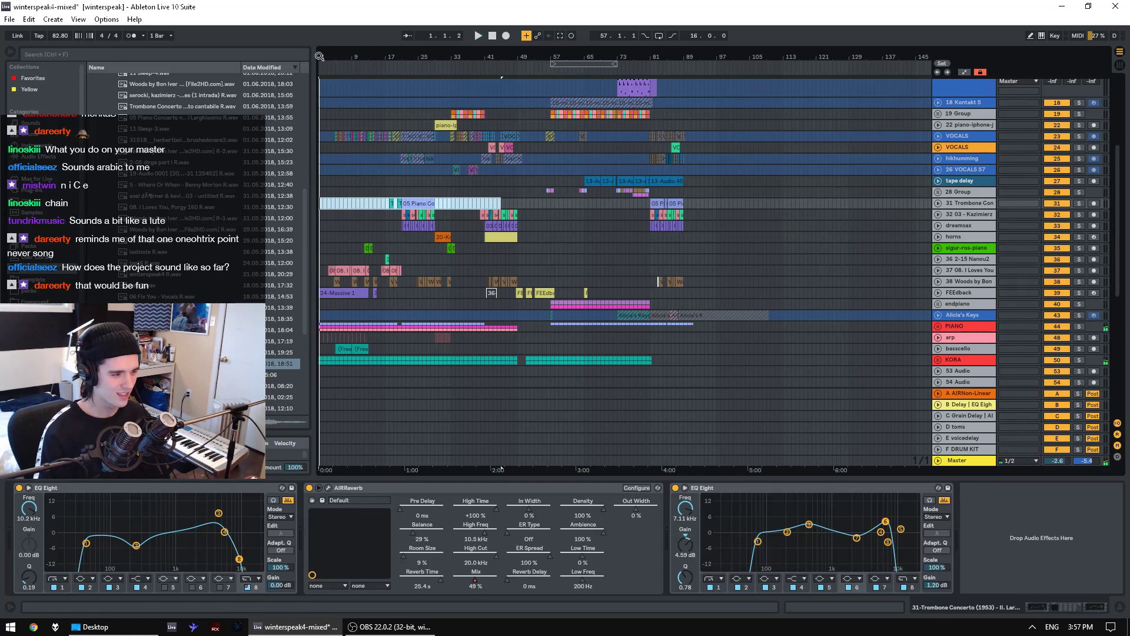
left_click_drag(271, 83, 200, 93)
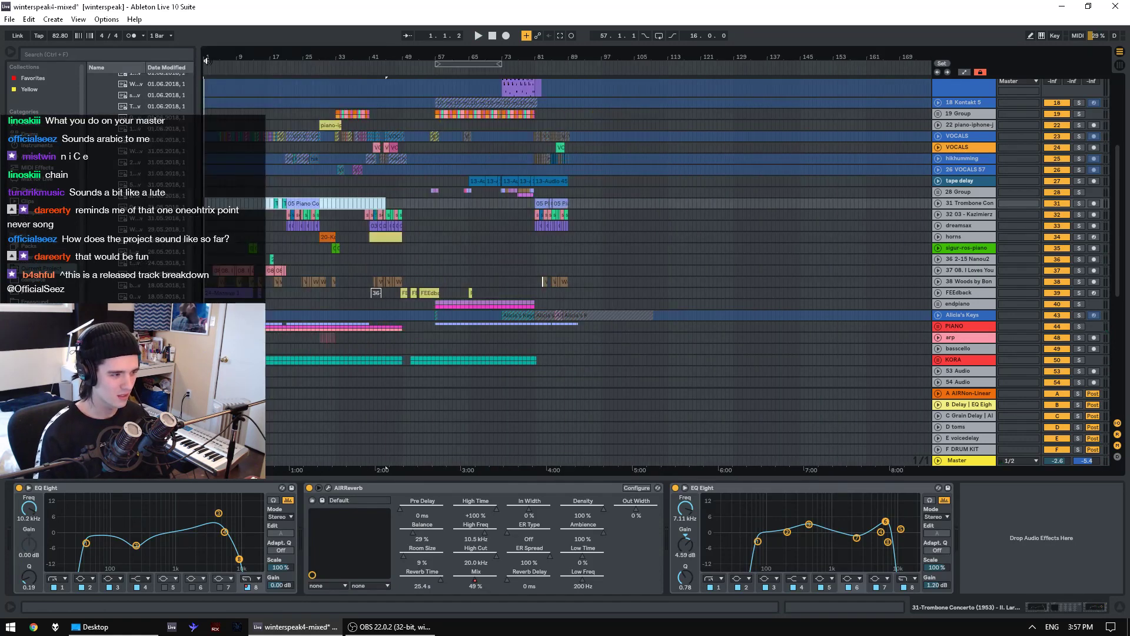
key("plus")
key("plus")
scroll(232, 267, "up", 3, "ctrl")
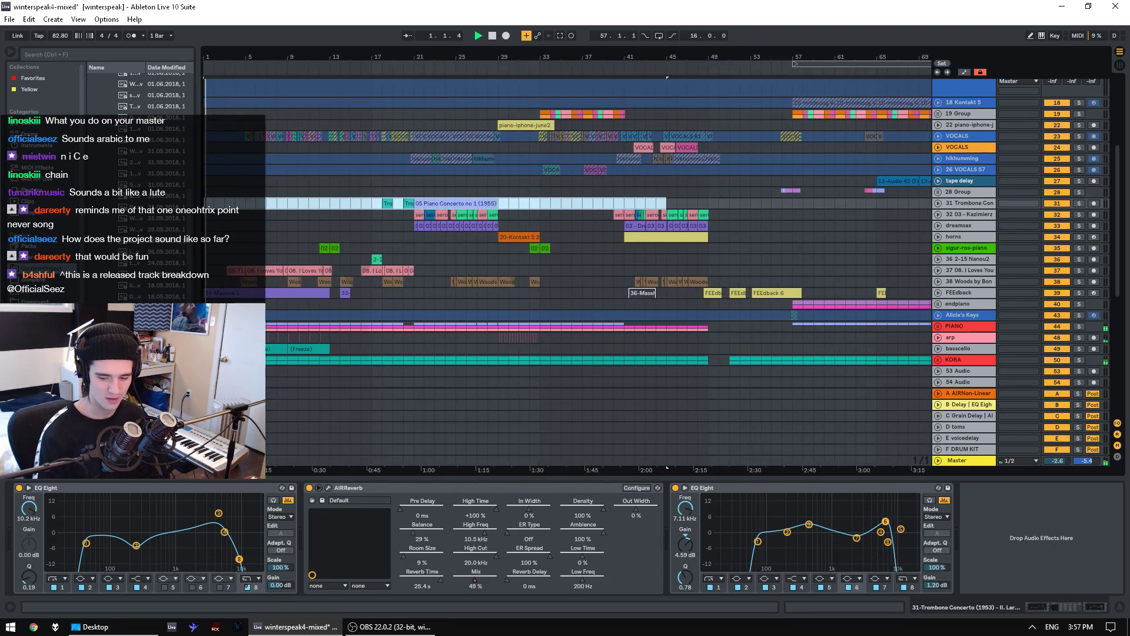
left_click(259, 248)
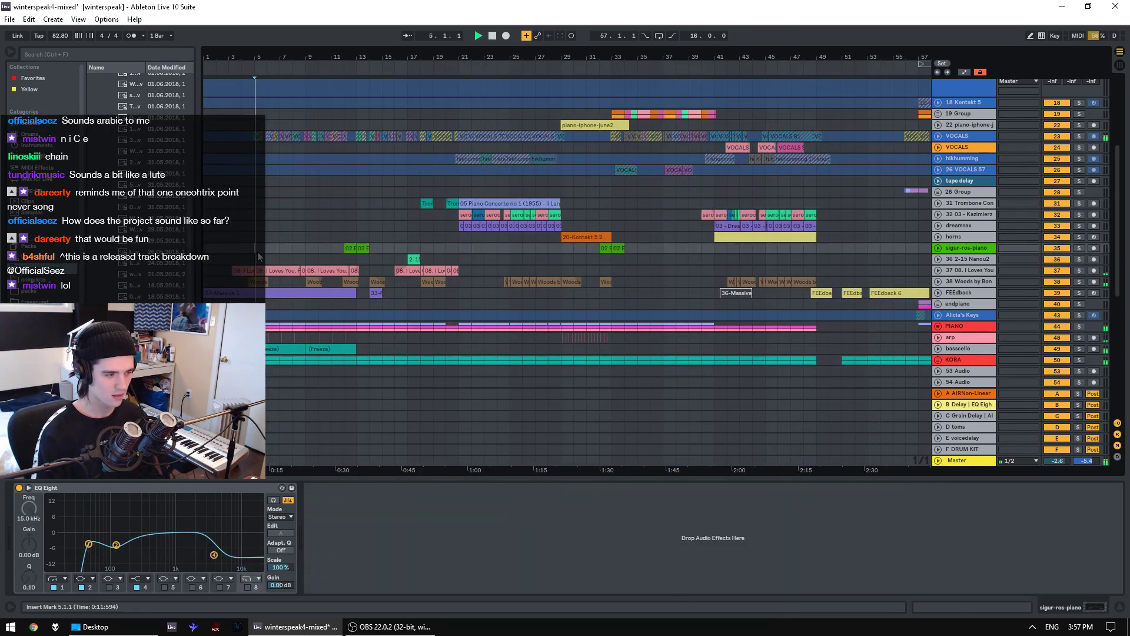
- Select bars 13 to 17 on the brush-stereo track and play the drums from there
scroll(330, 201, "down", 3)
left_click(329, 199)
scroll(336, 199, "down", 12)
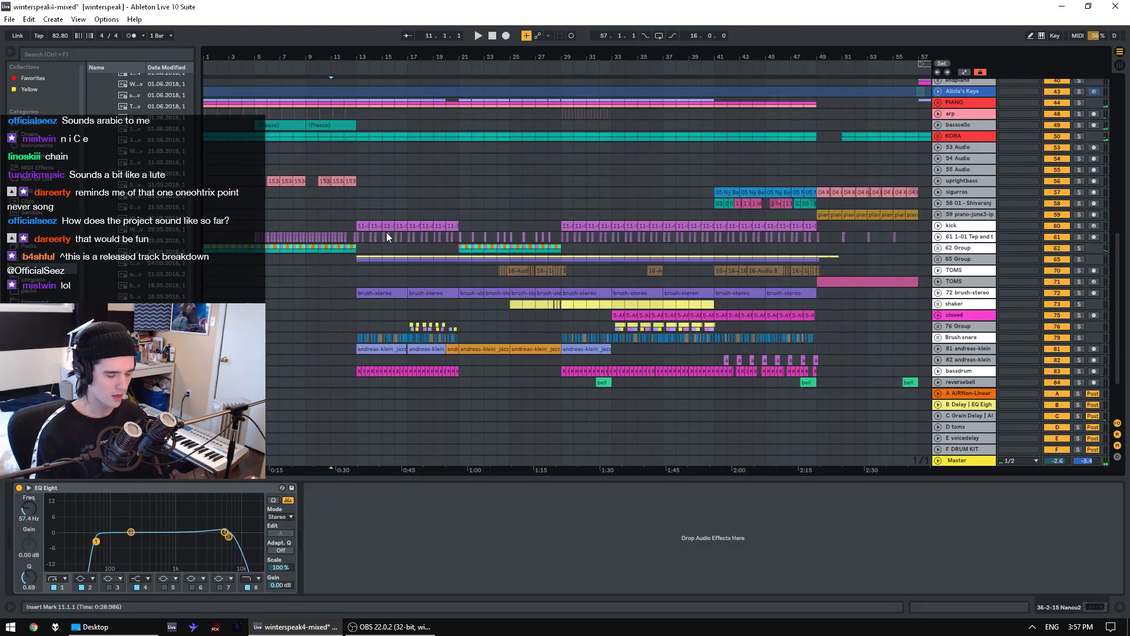
left_click(358, 223)
key("space")
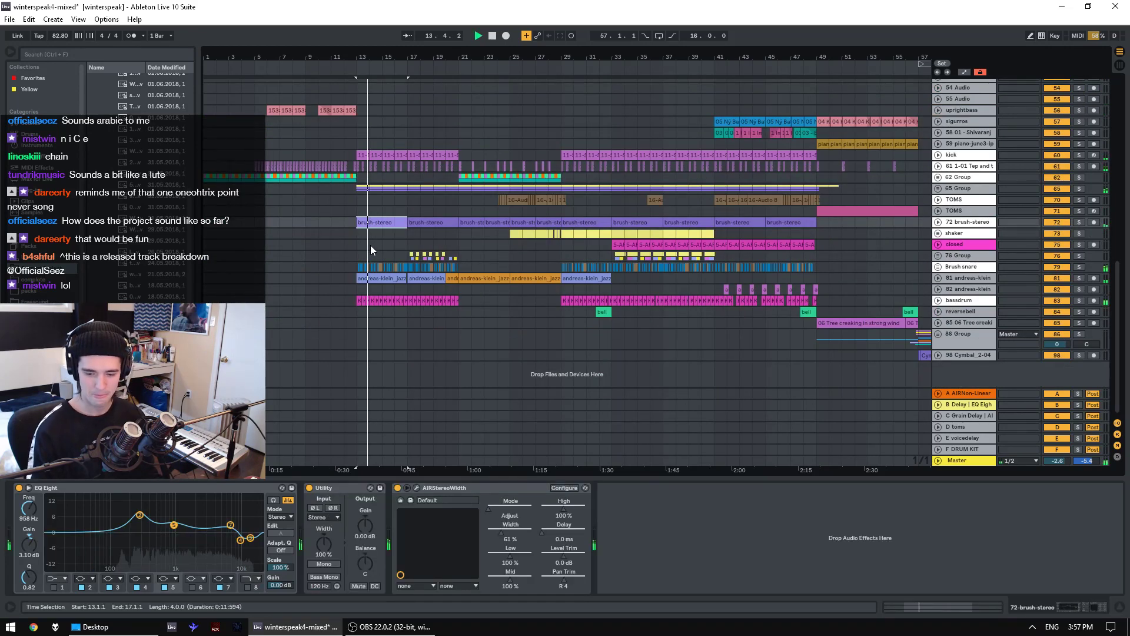
- Play the arrangement from bar 21 on the 61 1-01 Tep track, stop playback, and widen the timeline view
scroll(369, 244, "up", 4)
scroll(463, 247, "up", 1)
left_click(464, 261)
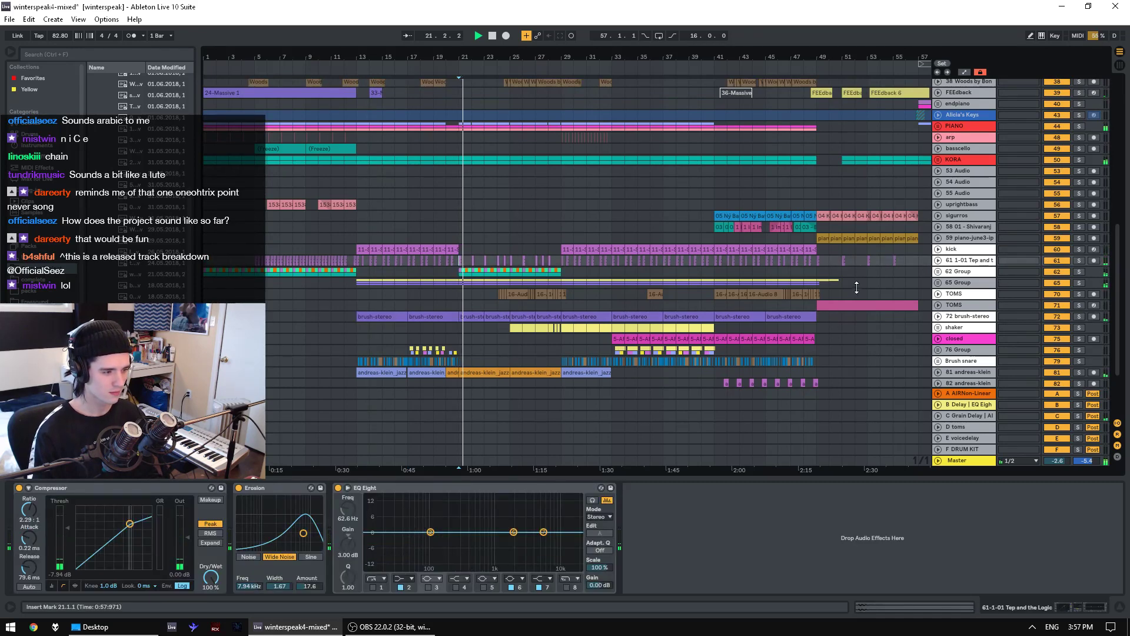
scroll(855, 290, "down", 5)
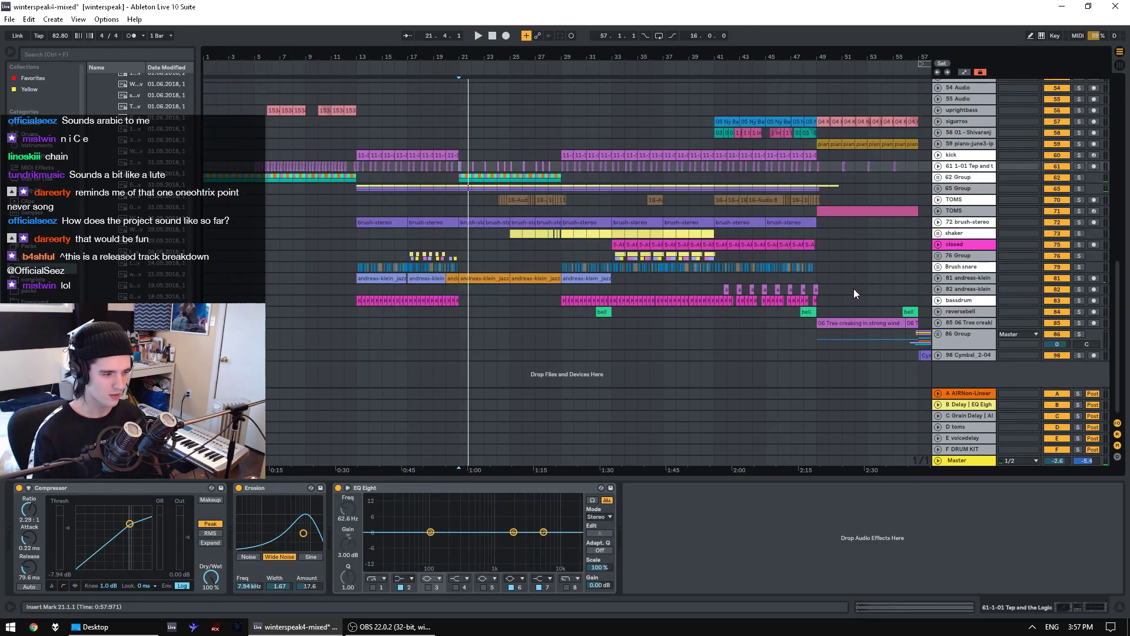
left_click_drag(706, 55, 706, 22)
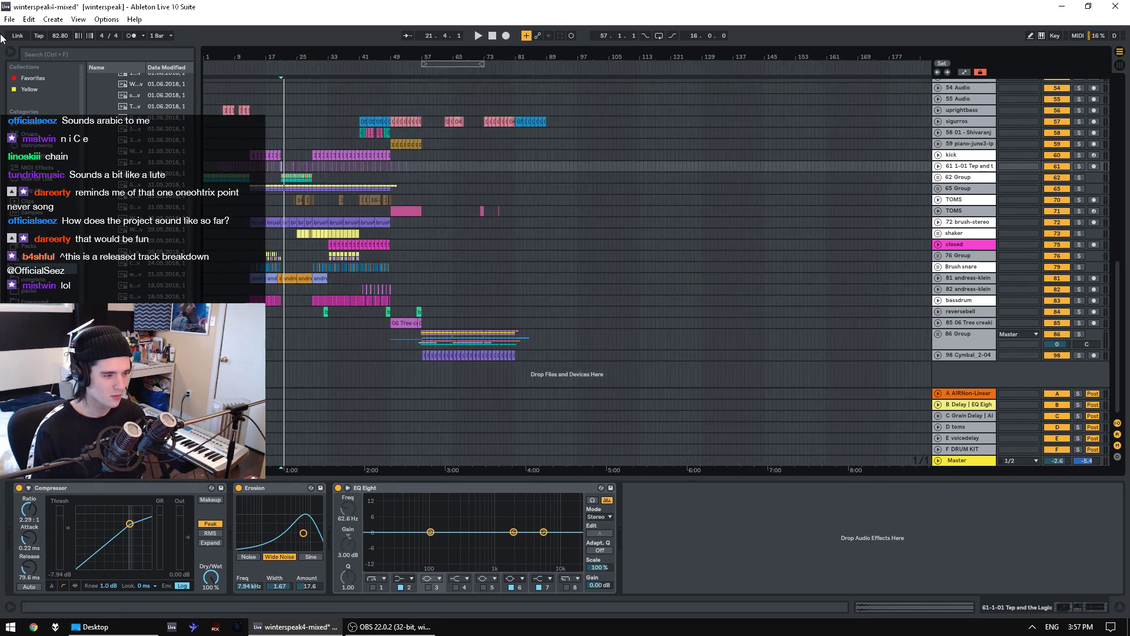
- Replace the winterspeak project with a new Live Set and check the OBS window while it loads
left_click(11, 18)
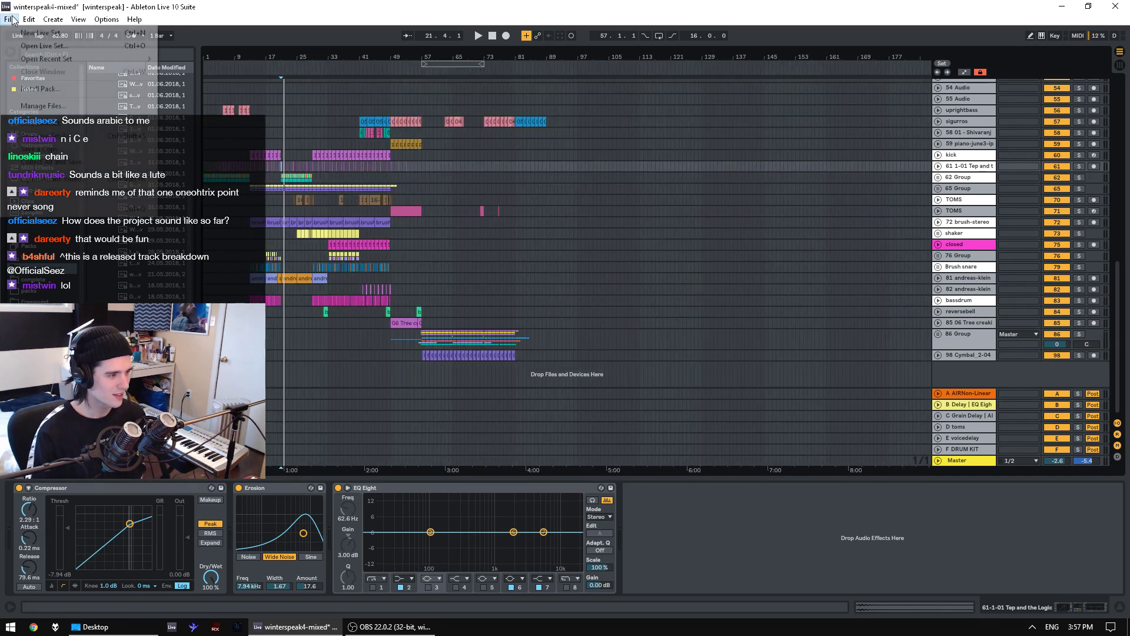
left_click(59, 45)
left_click(565, 334)
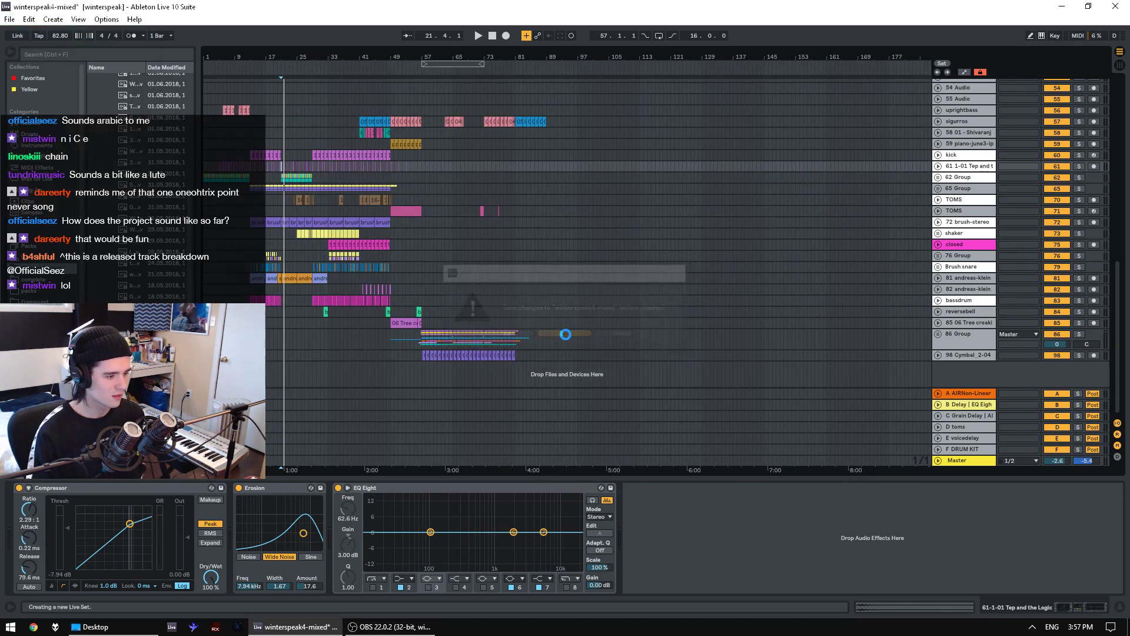
left_click(396, 630)
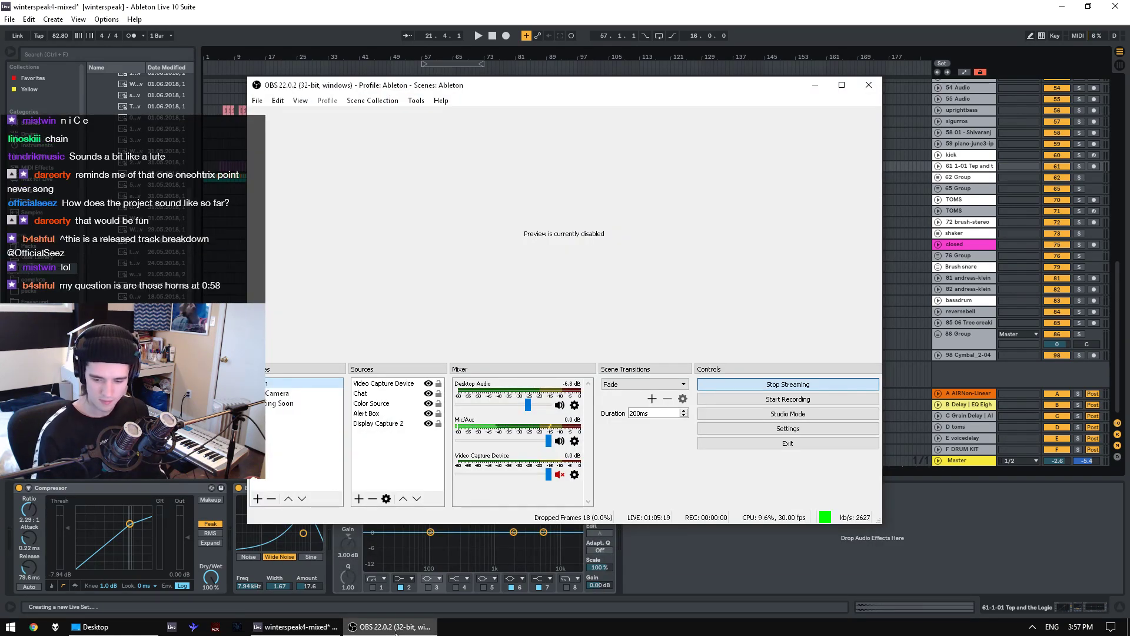
left_click(396, 631)
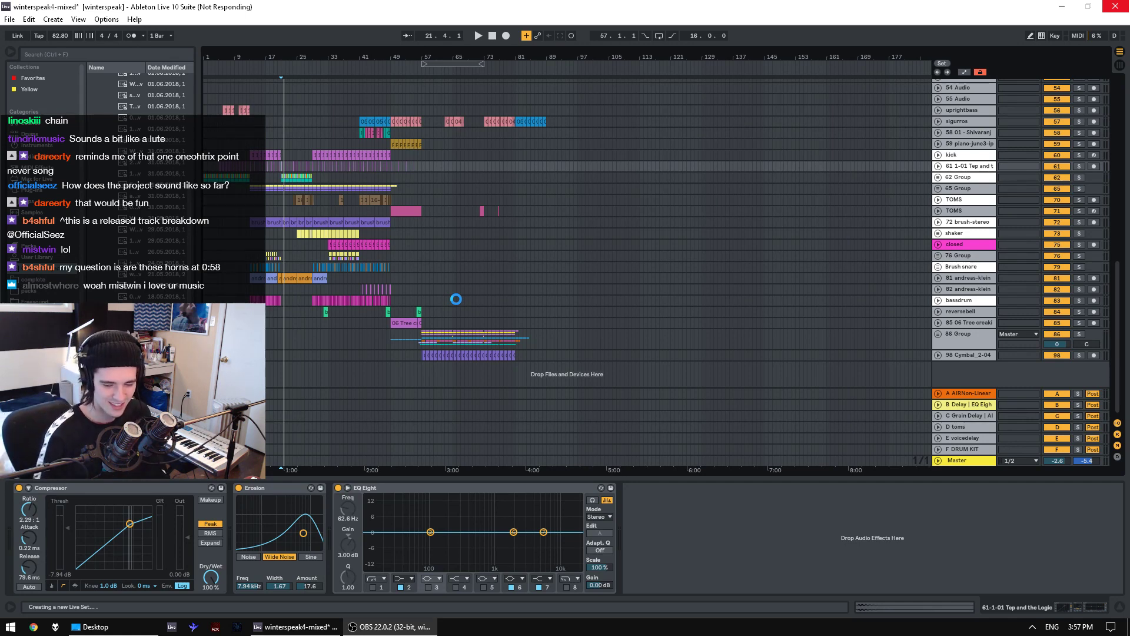
- Switch to foobar2000, look through the artist library, and bring up the dialog for adding files to the playlist
left_click(55, 627)
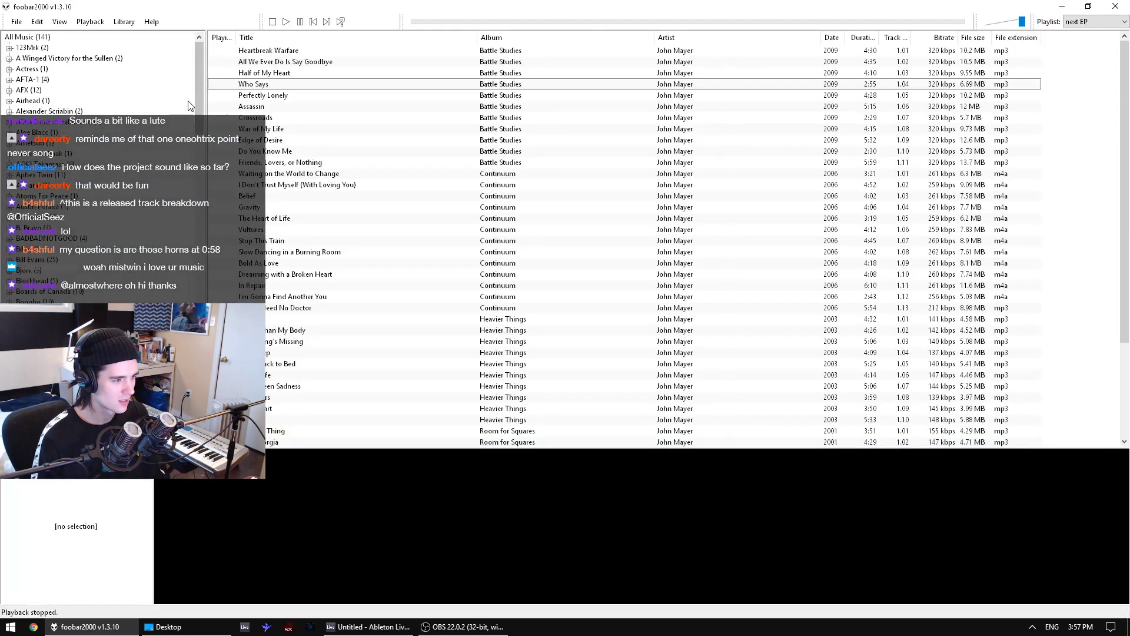
left_click_drag(198, 75, 199, 341)
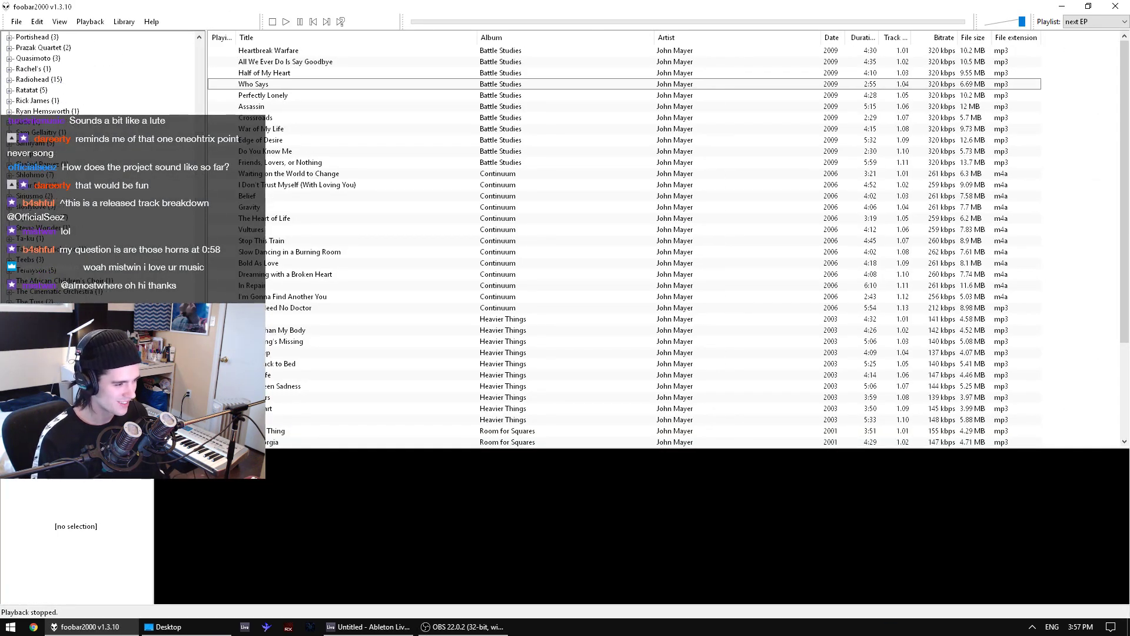
left_click(16, 21)
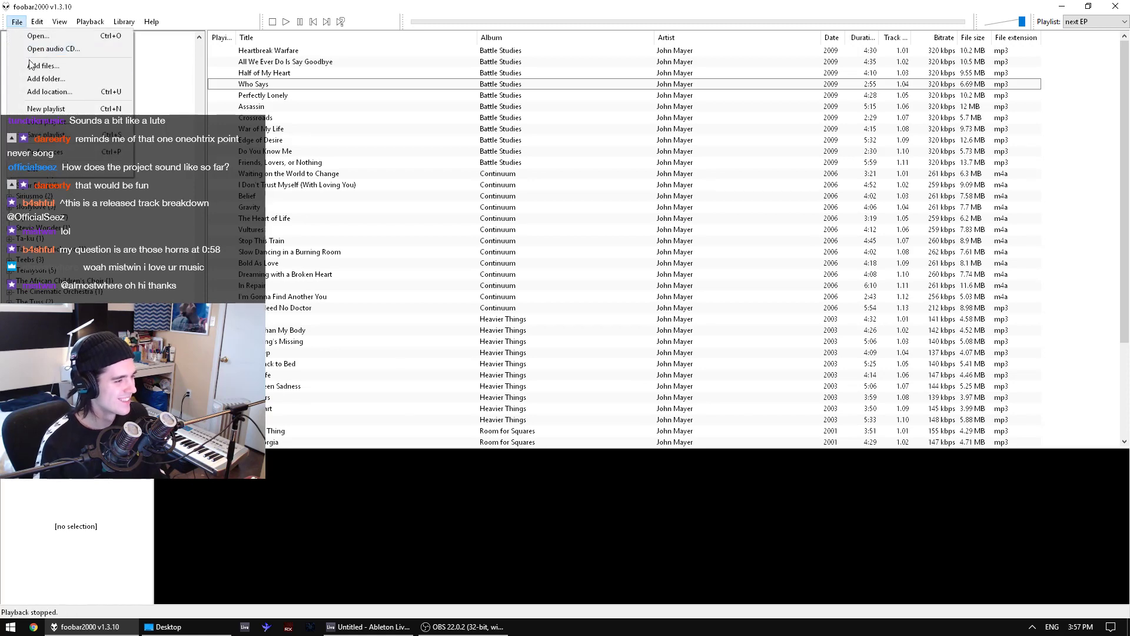
key("Escape")
key("ctrl+o")
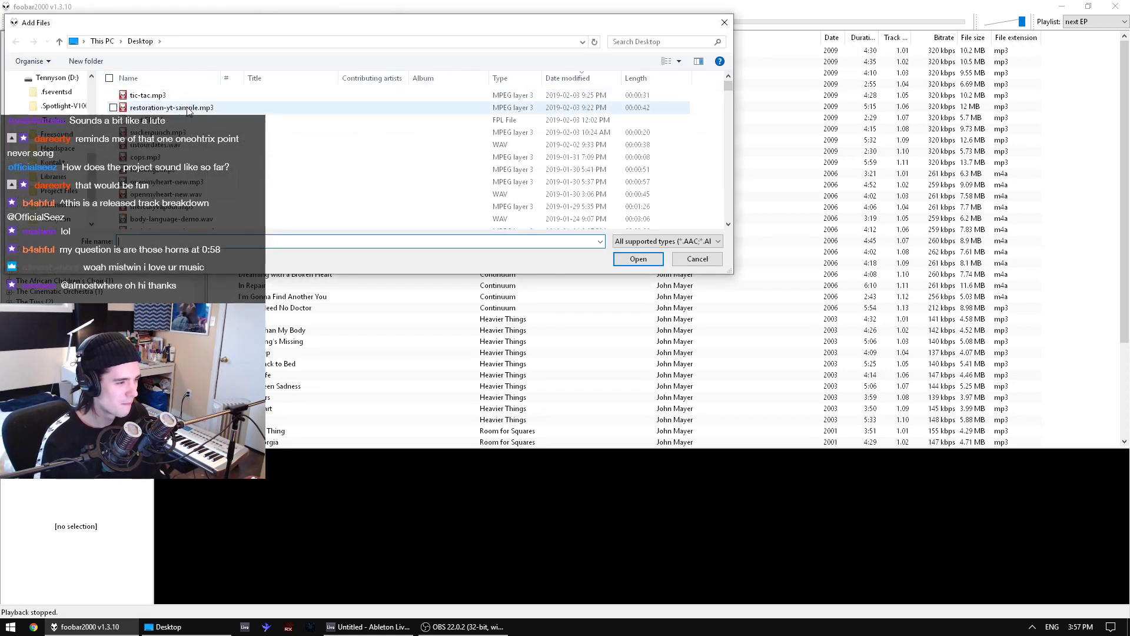
- Look inside the dwep folder at the end of the Desktop list and return to the Desktop
left_click_drag(728, 87, 729, 221)
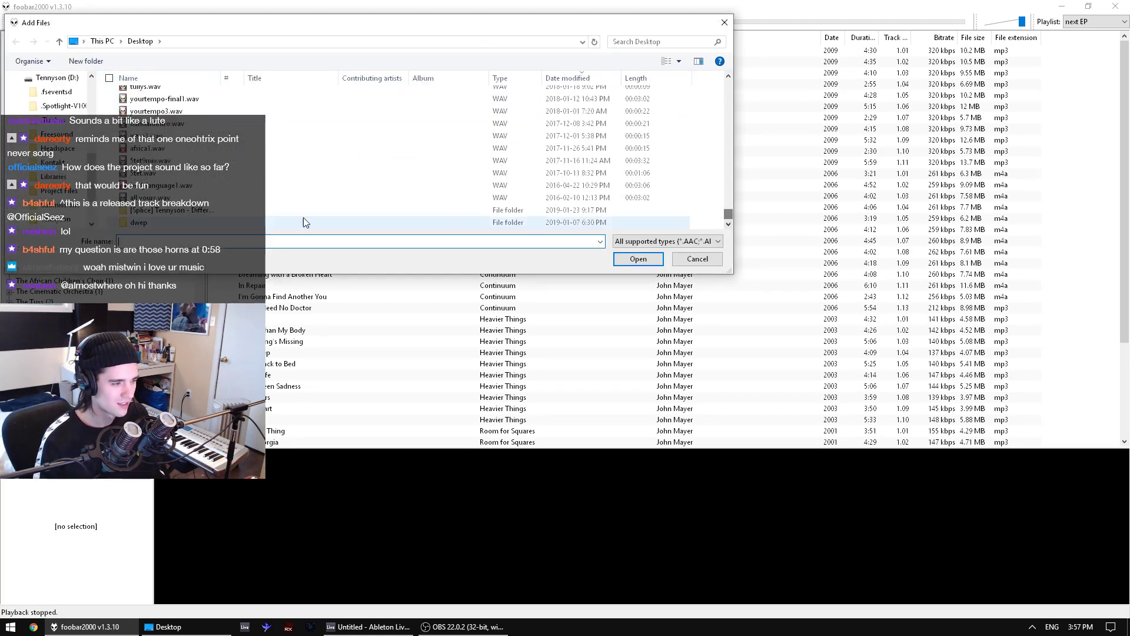
double_click(205, 222)
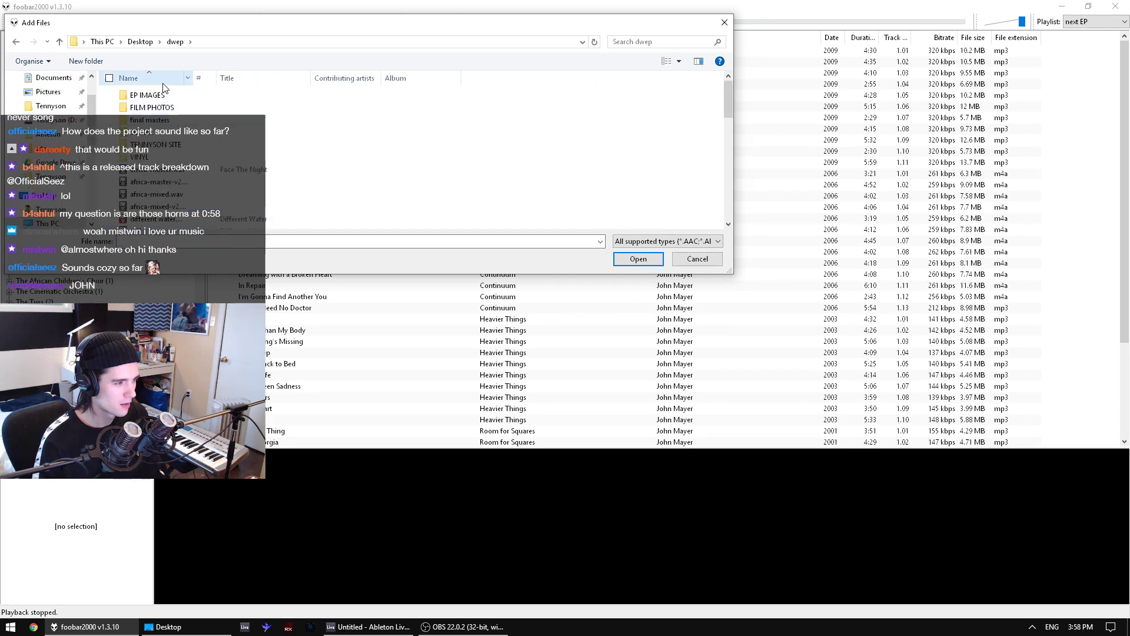
left_click(140, 41)
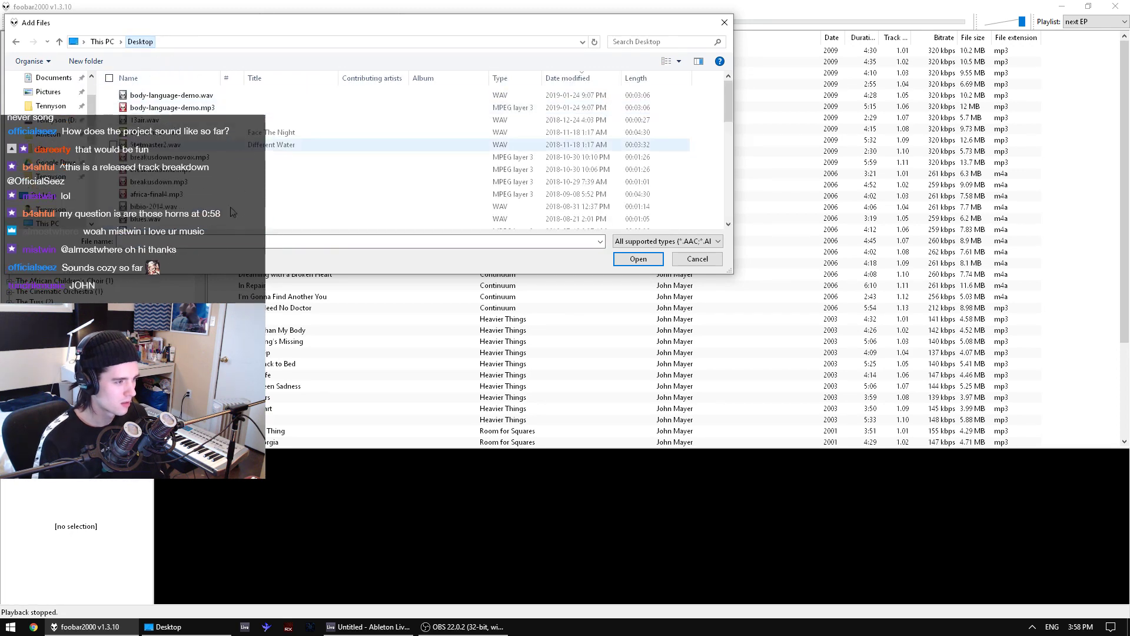
- Look through the file name suggestions for "winter" and add wintersleep8-unmas.wav to the playlist
type("wint")
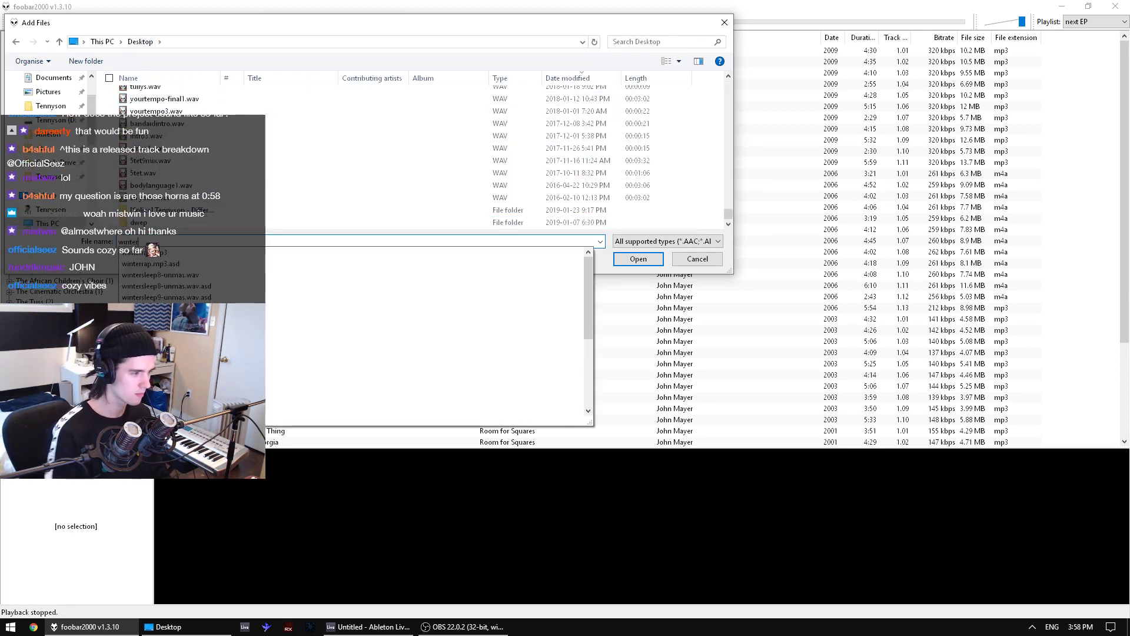
type("er")
key("Down")
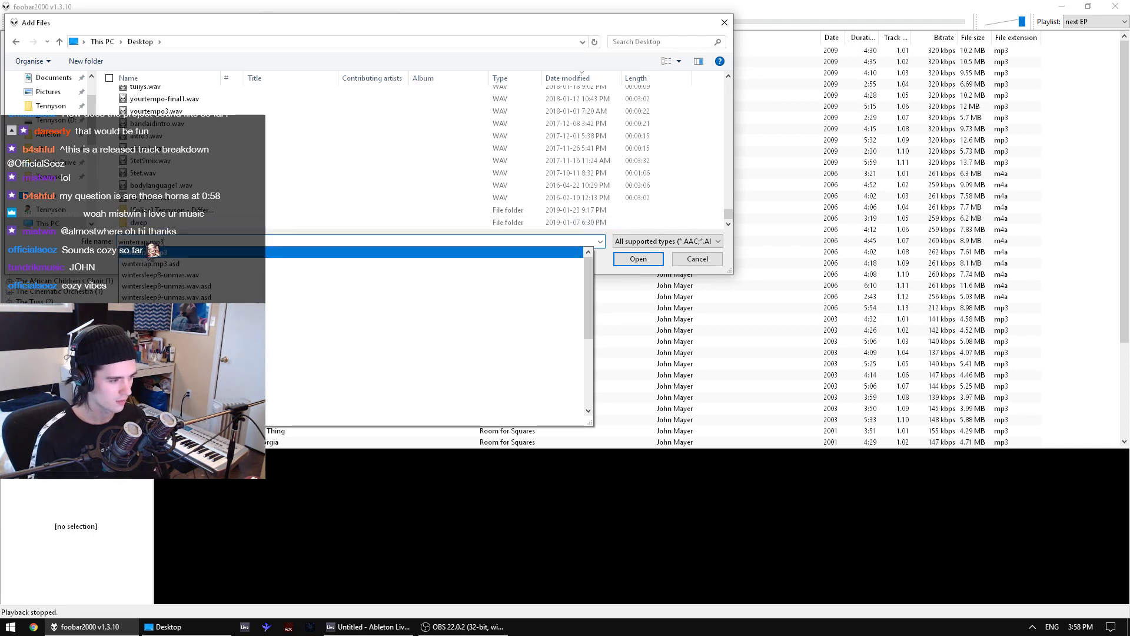
key("Down")
key("Down")
key("Down")
key("Down")
key("Down")
key("Down")
key("Down")
key("Down")
key("Down")
key("Down")
key("Down")
key("Up")
key("Up")
key("Up")
key("Up")
key("Up")
key("Up")
key("Up")
key("Up")
key("Up")
key("Down")
key("Down")
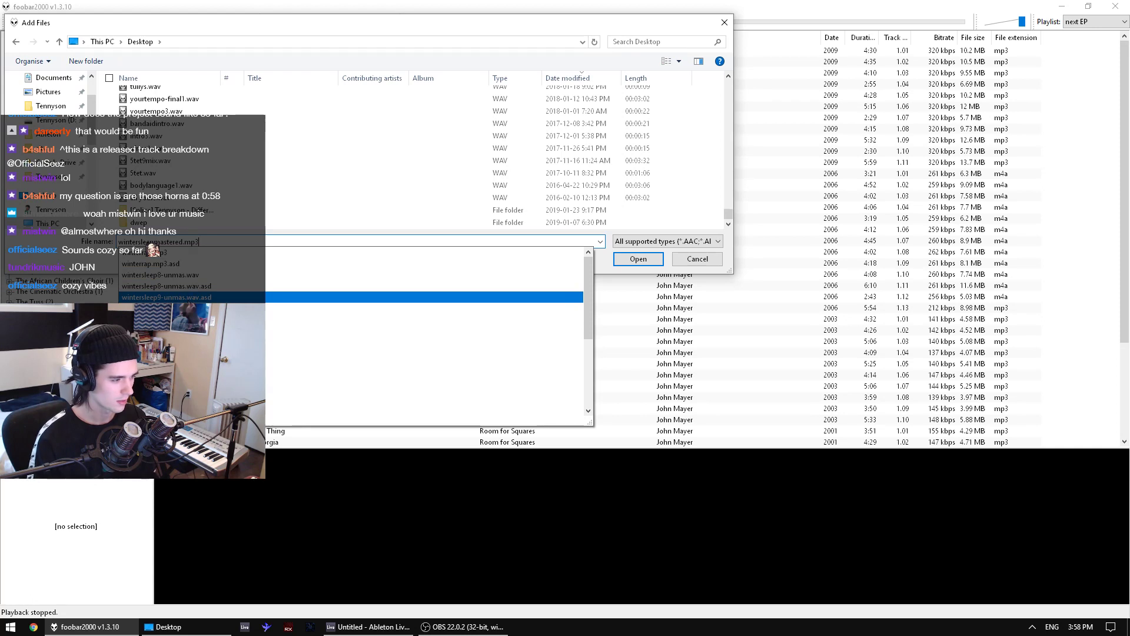
key("Down")
key("Down")
key("Down")
key("Down")
key("Down")
key("Down")
key("Down")
key("Down")
key("Down")
key("Down")
key("Down")
key("Down")
key("Down")
key("Down")
key("Down")
key("Down")
key("Down")
key("Down")
key("Down")
key("Down")
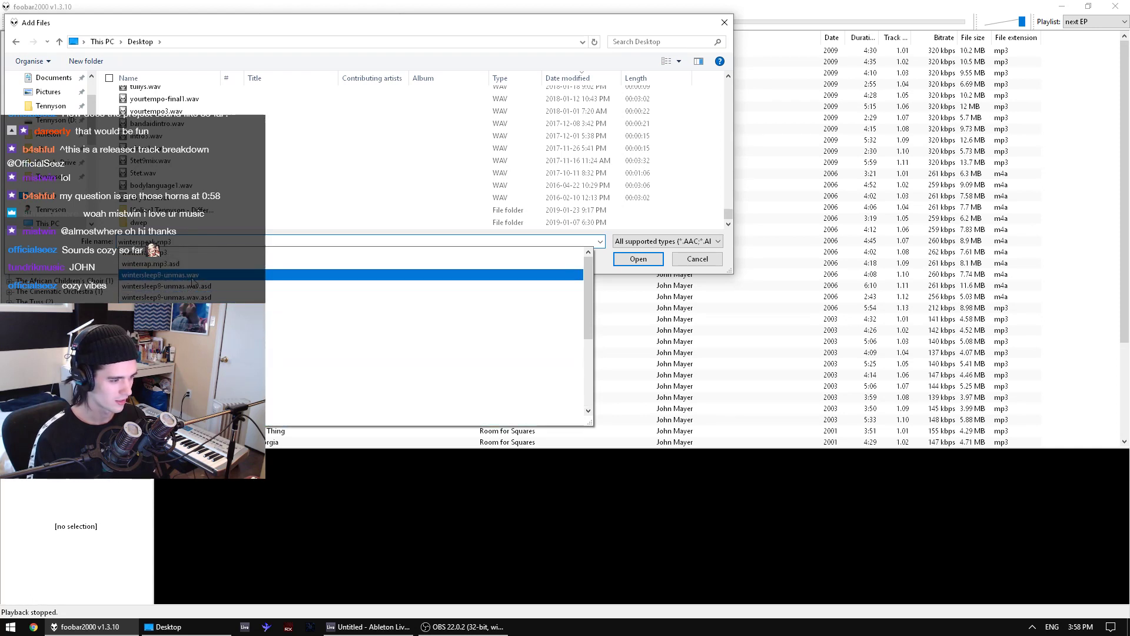
key("Up")
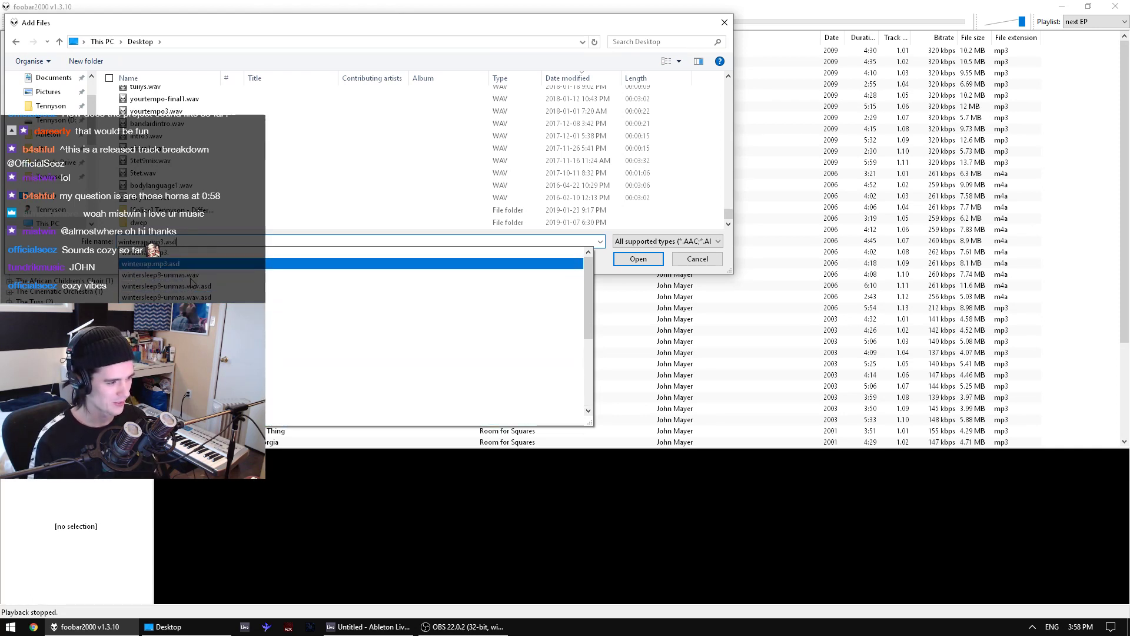
key("Down")
key("Down")
key("Down")
key("Down")
key("Down")
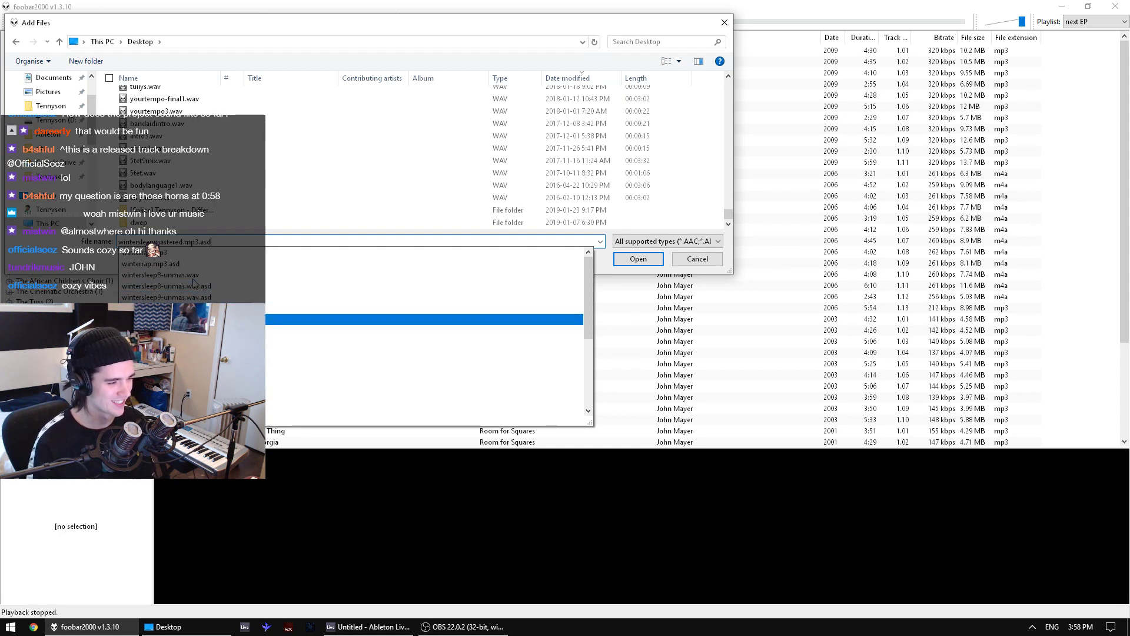
key("Up")
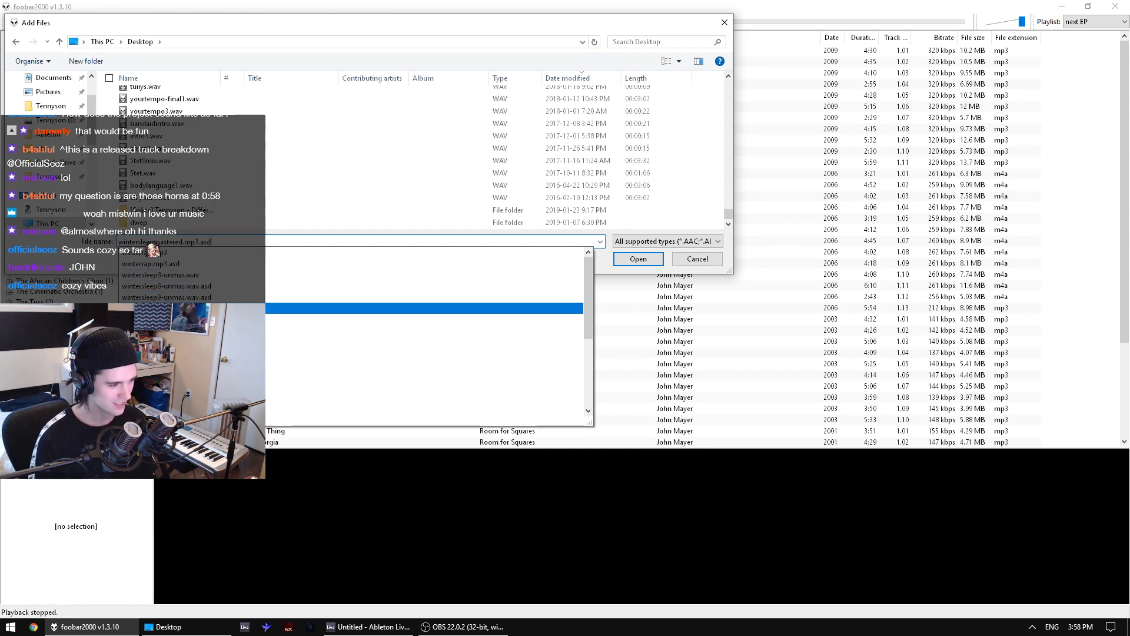
key("BackSpace")
key("BackSpace")
key("BackSpace")
key("BackSpace")
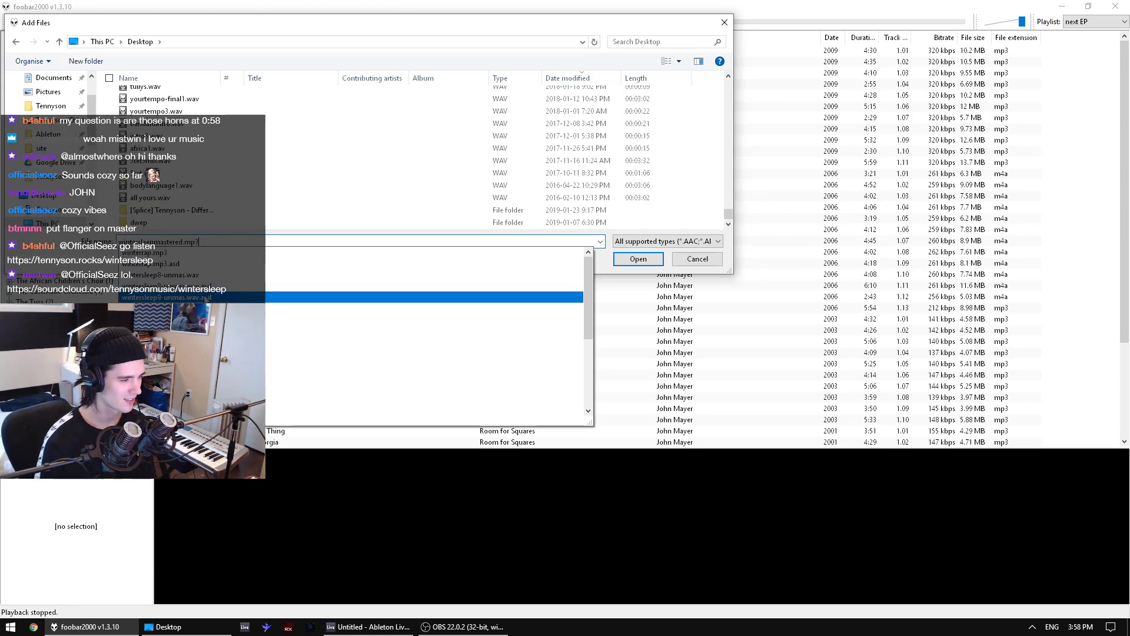
left_click(200, 274)
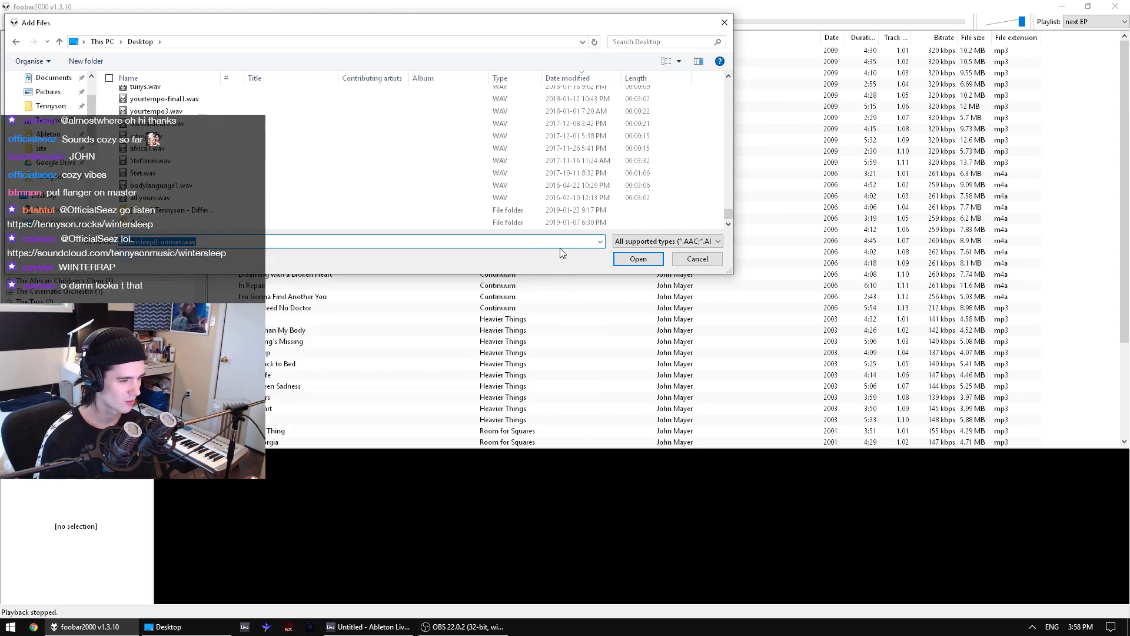
left_click(627, 257)
- Play wintersleep8-unmas from about 0:57 at reduced volume and pause it
double_click(266, 441)
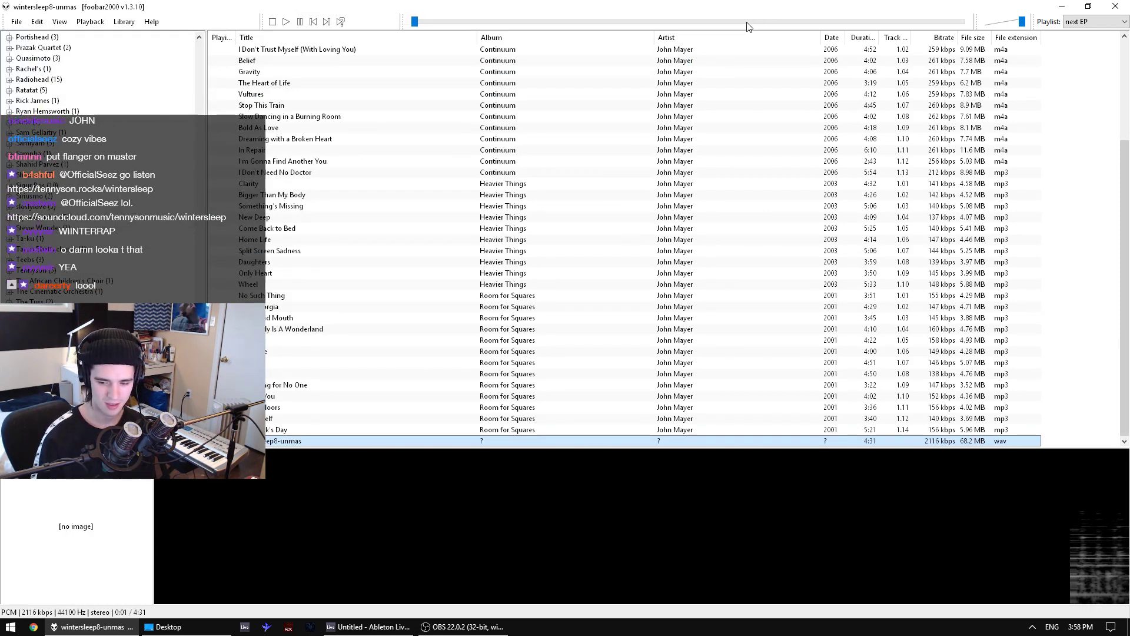
double_click(594, 11)
double_click(577, 15)
left_click_drag(541, 22, 528, 25)
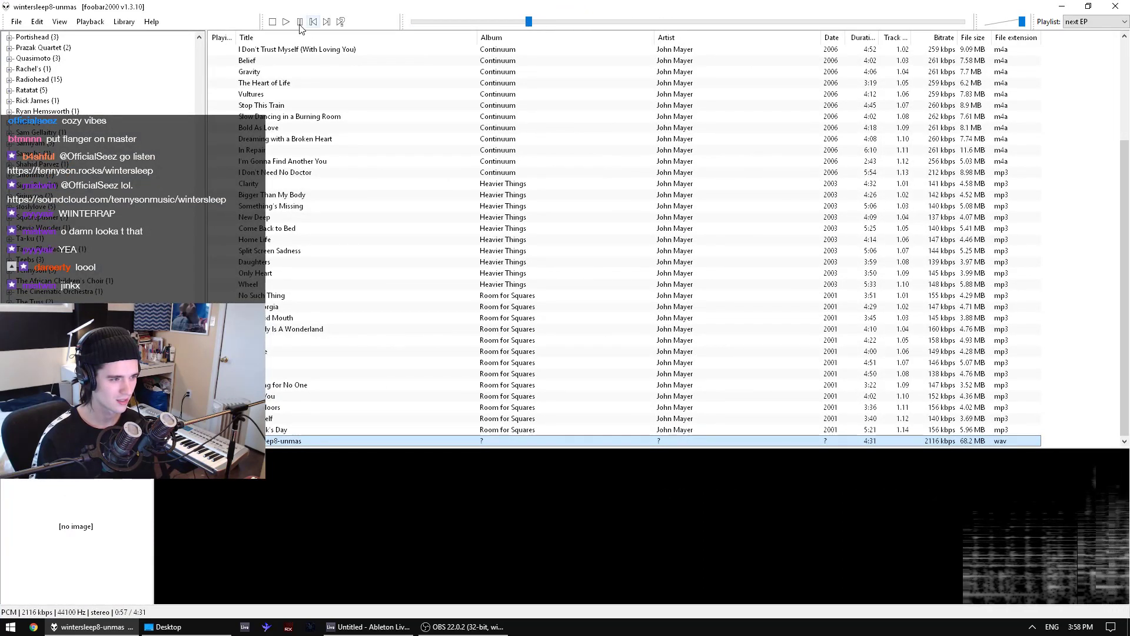
left_click_drag(1022, 21, 997, 22)
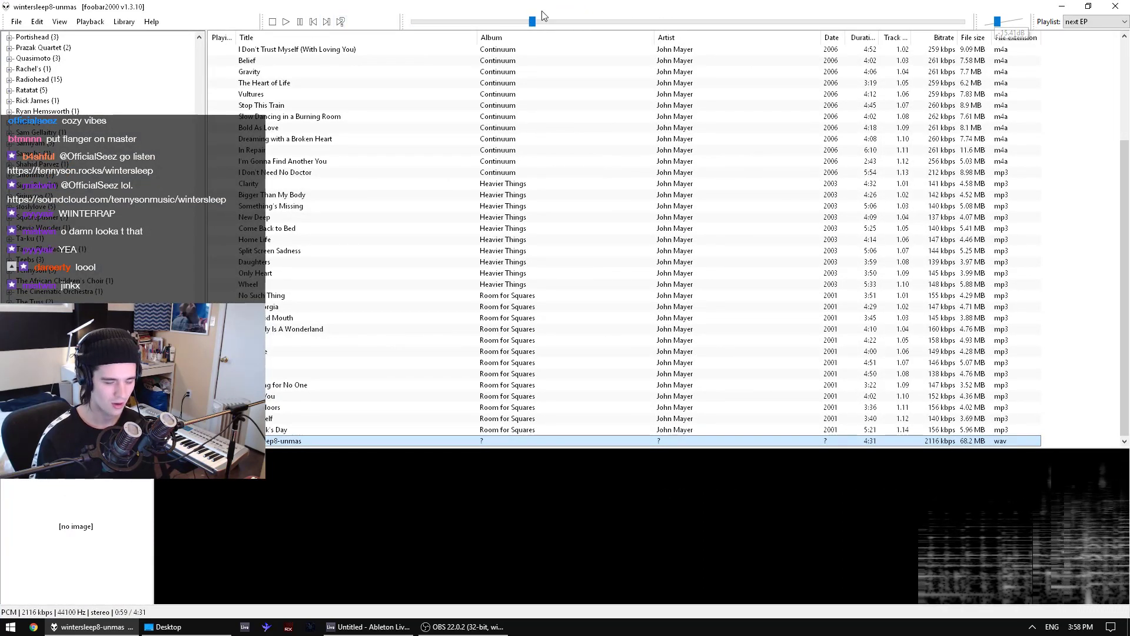
left_click(301, 24)
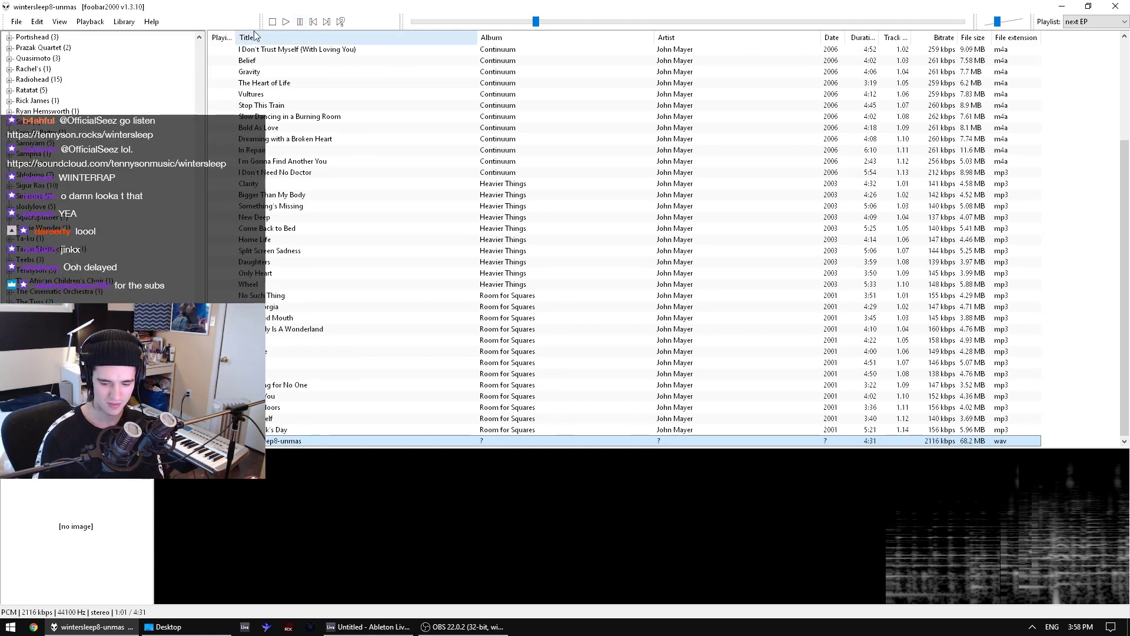
- Look through the Desktop files and the "winters" name suggestions, and add hikafrica.mp3 to the playlist
left_click(16, 22)
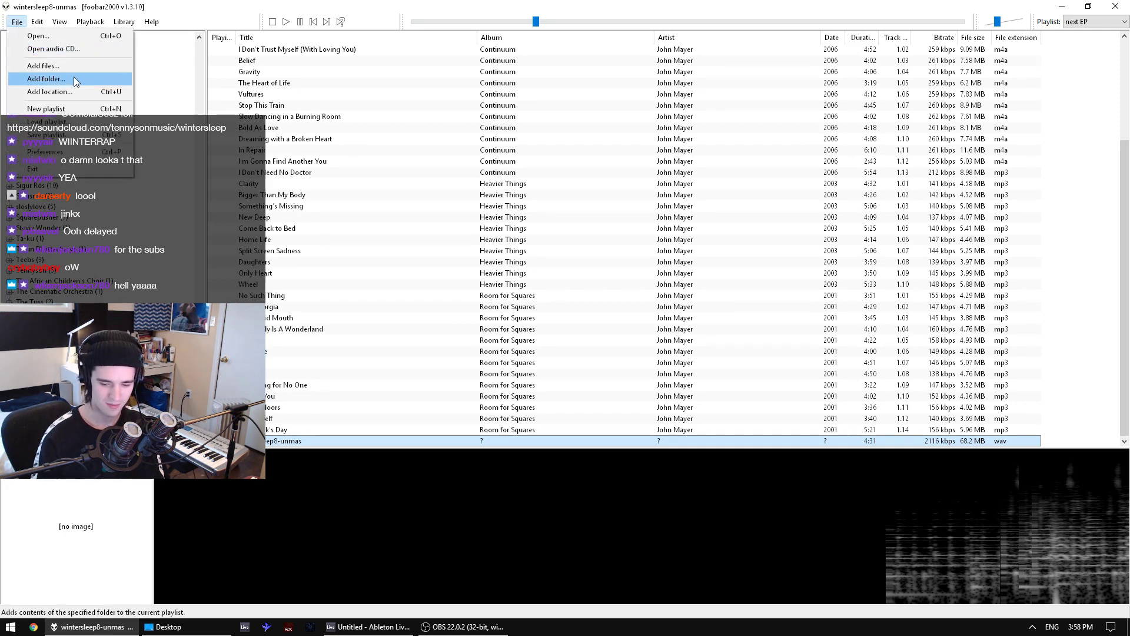
left_click(89, 65)
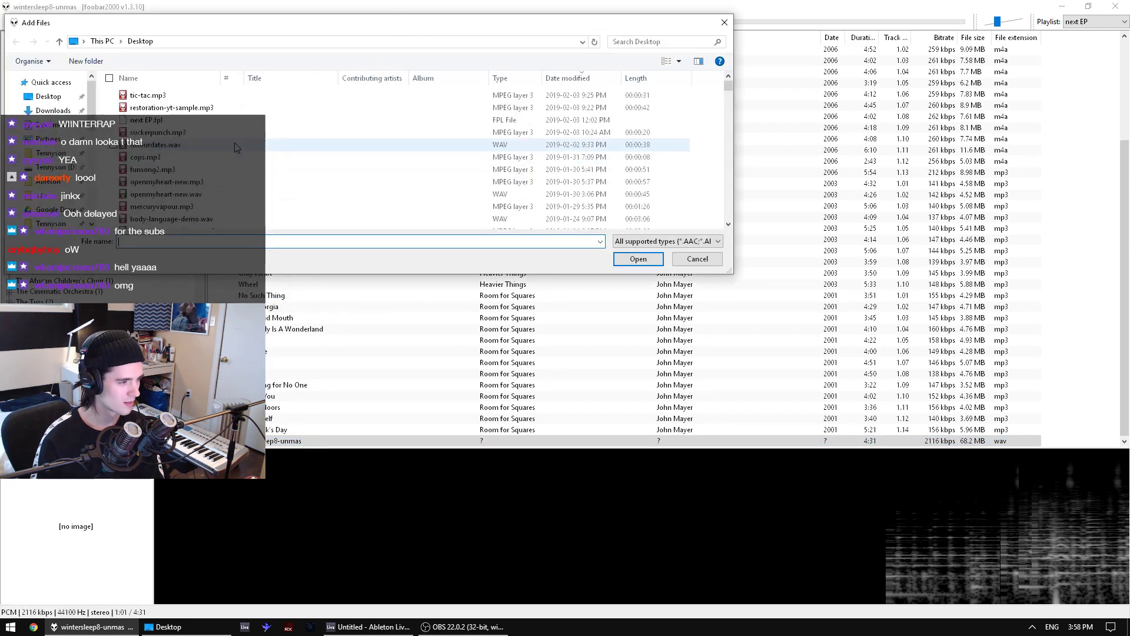
scroll(223, 198, "down", 4)
scroll(223, 219, "down", 2)
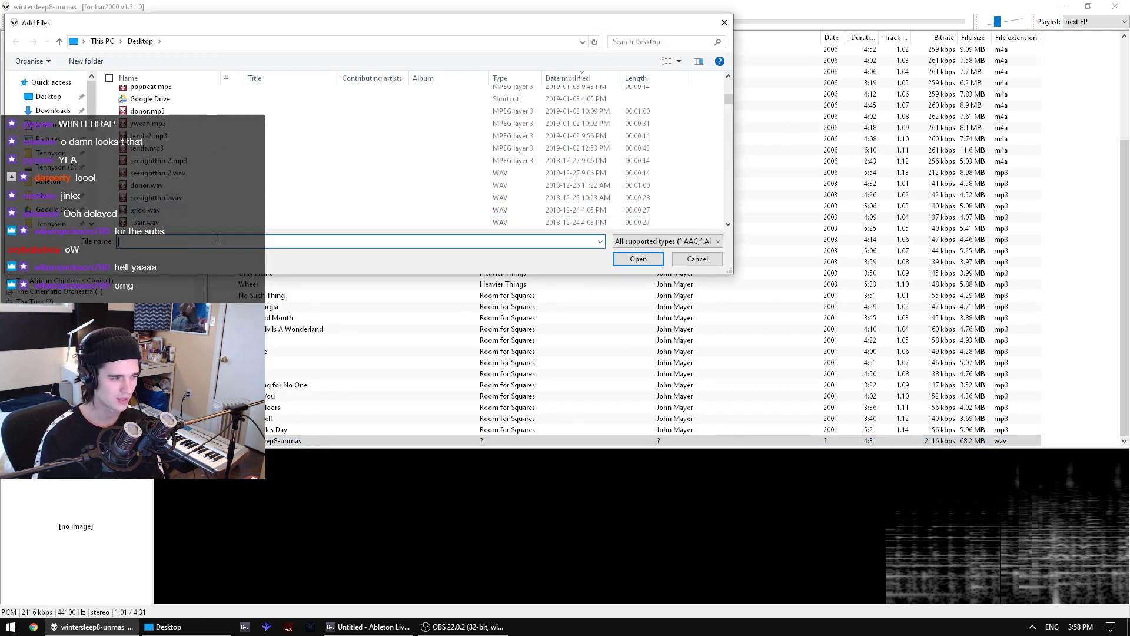
type("winters")
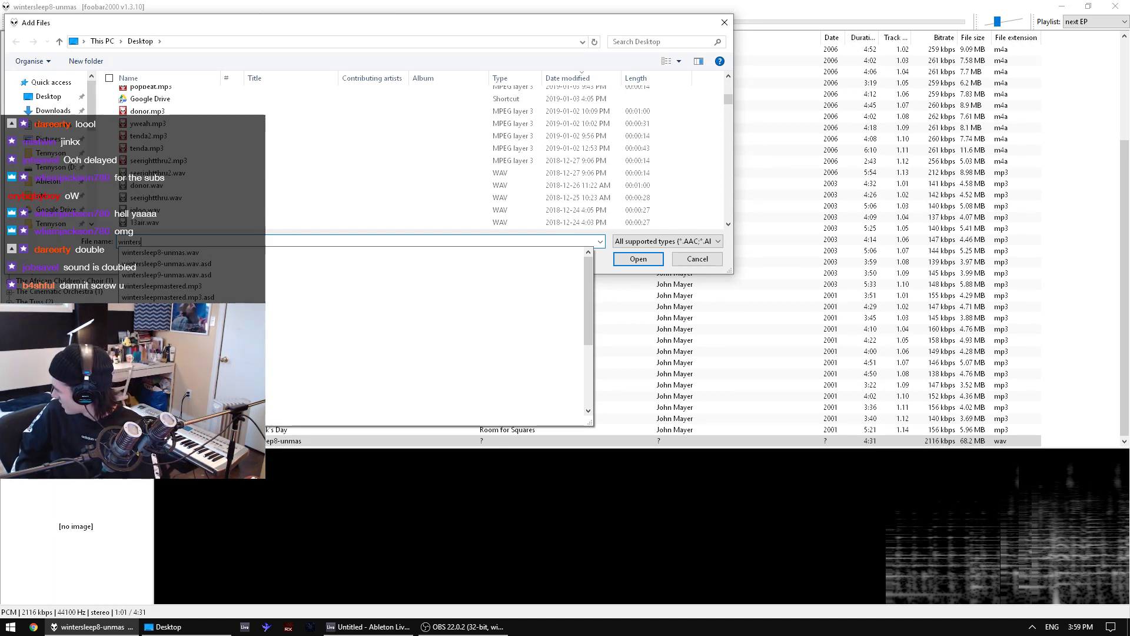
double_click(214, 241)
type("hik")
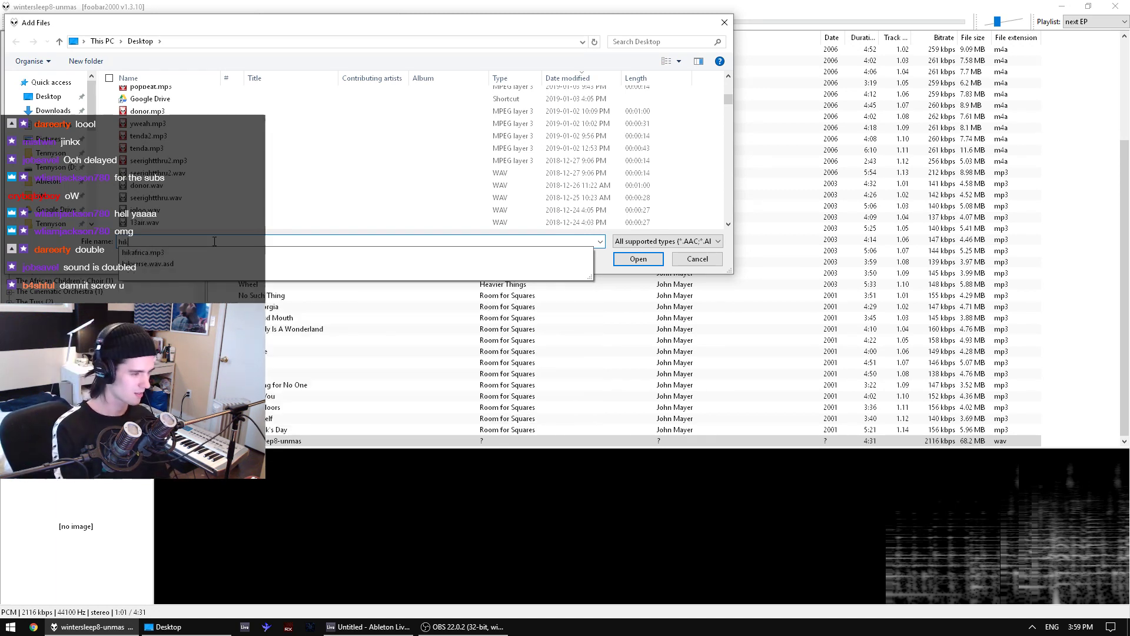
key("Down")
key("Return")
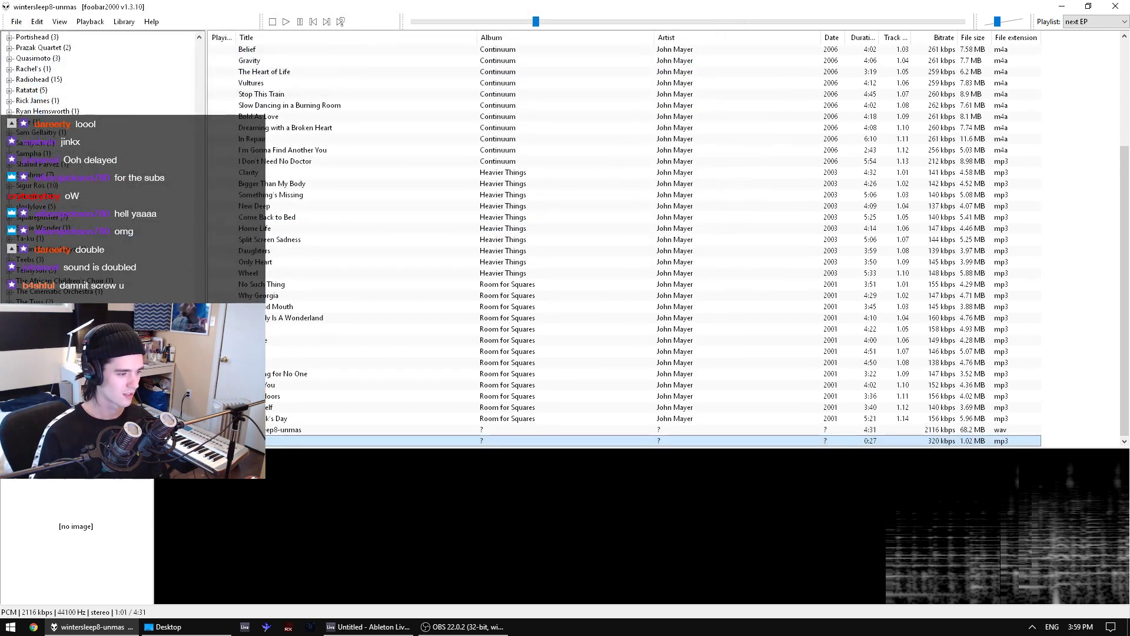
- Play hikafrica, restart it from the beginning, adjust the playback volume, and pause it at about 0:06
double_click(261, 440)
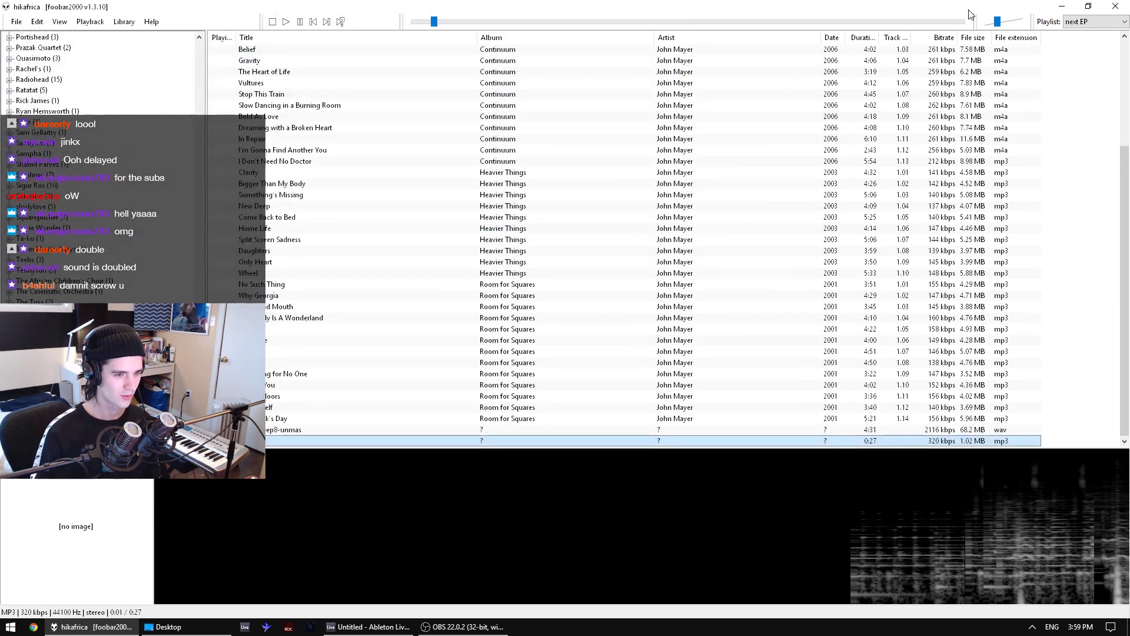
mouse_move(998, 24)
left_mouse_down()
mouse_move(1011, 30)
mouse_move(994, 25)
left_mouse_up()
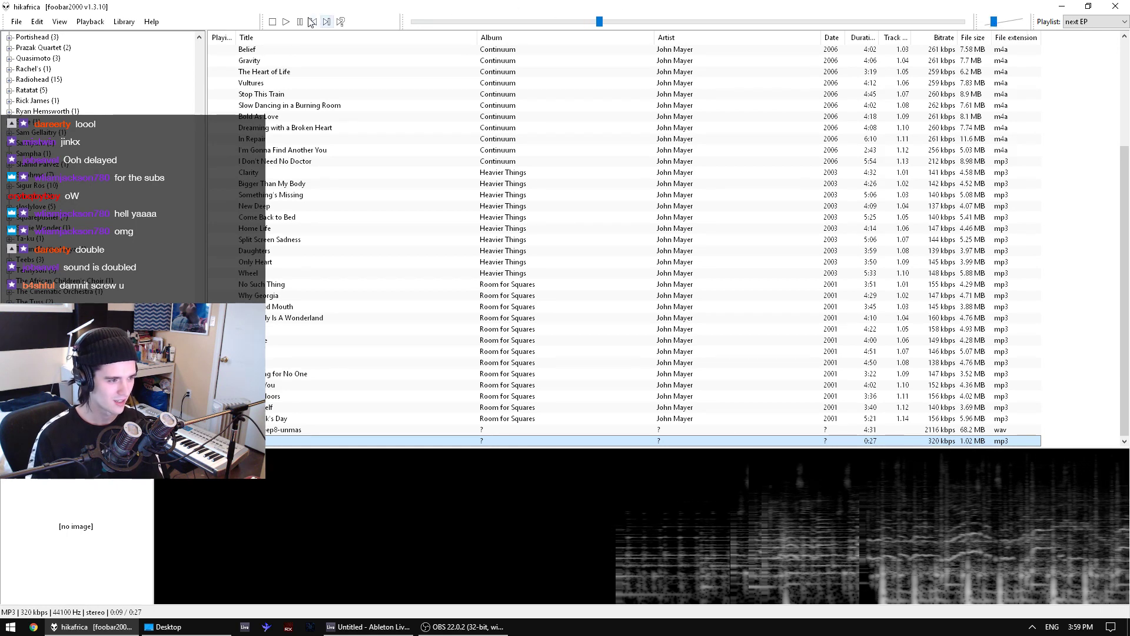
left_click(315, 24)
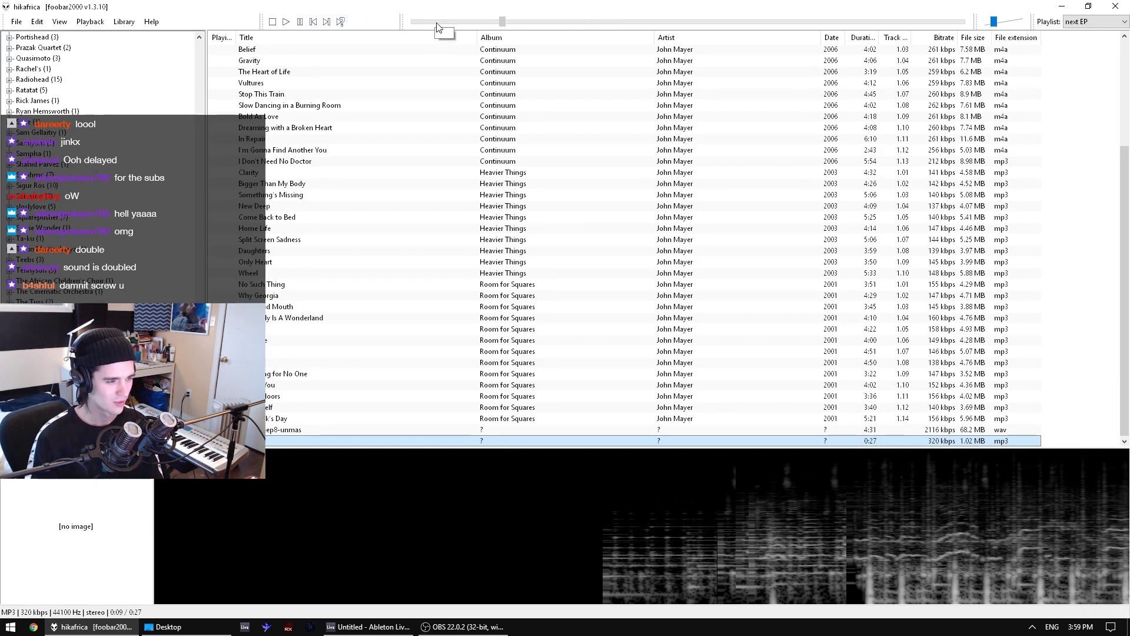
left_click(301, 24)
left_click(1018, 21)
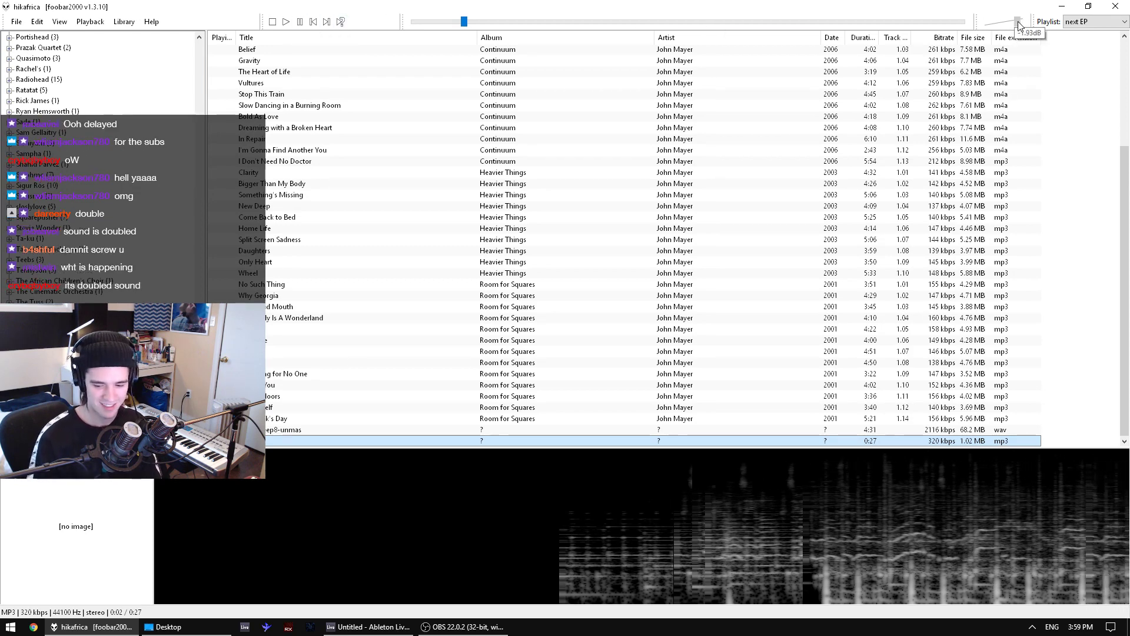
left_click_drag(1017, 21, 1002, 22)
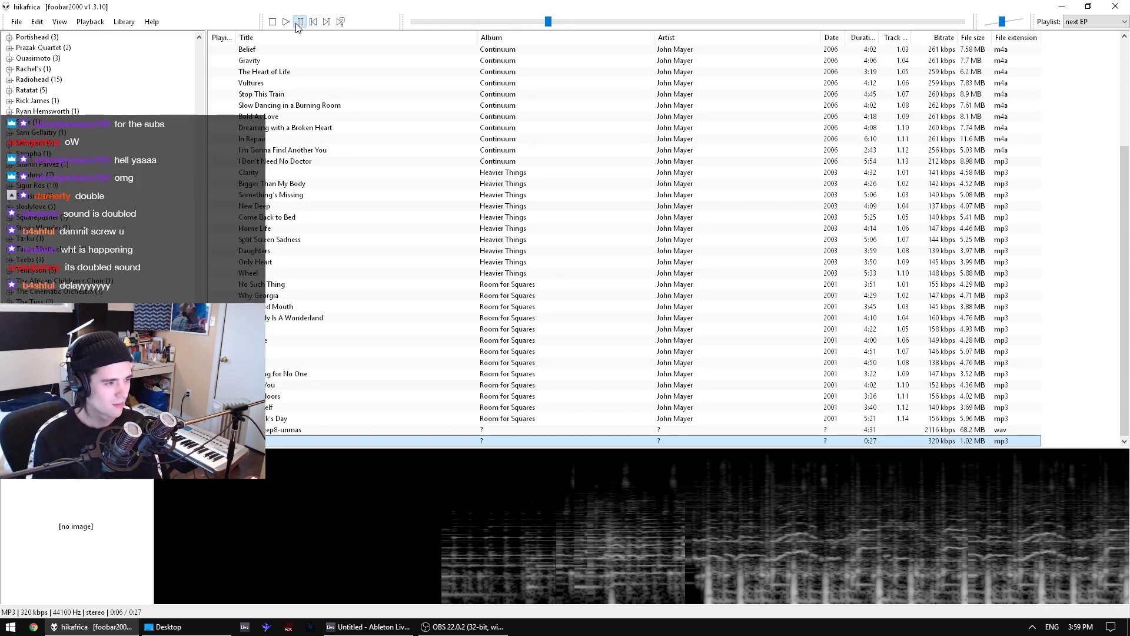
left_click(299, 25)
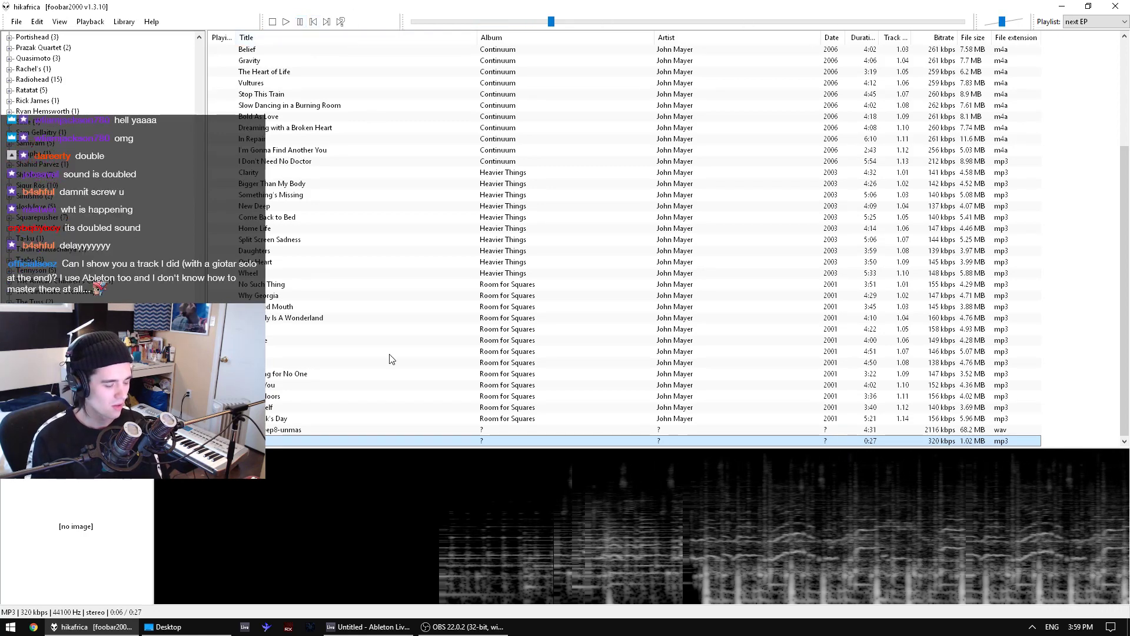
- Check the audio mixer in OBS, and resume hikafrica in foobar2000 at a higher volume until about 0:19
left_click(461, 631)
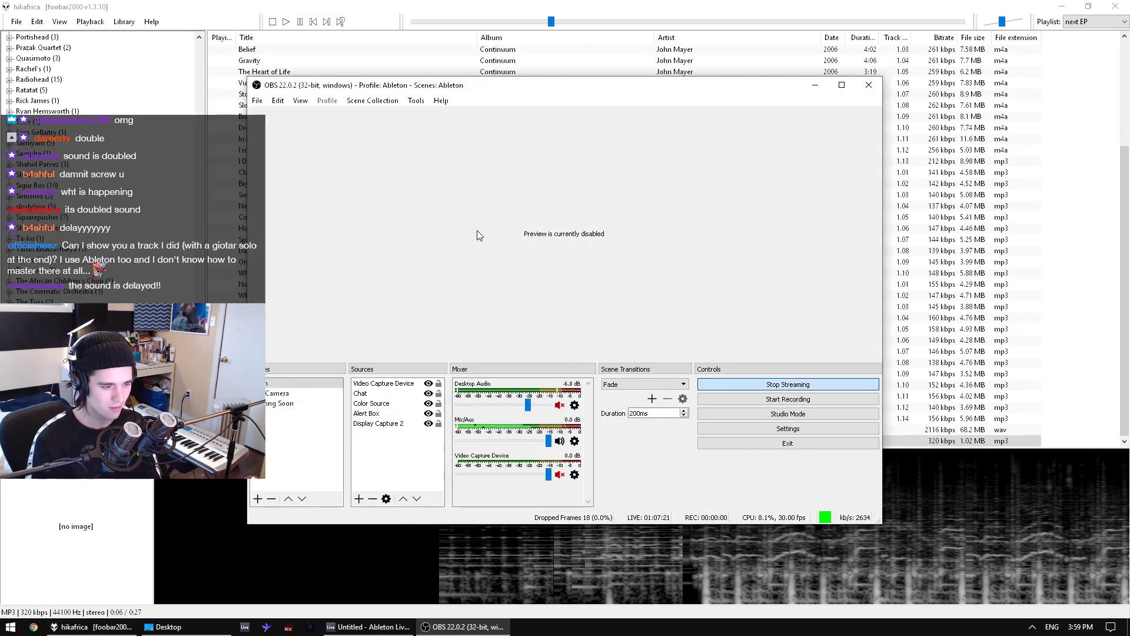
left_click(816, 85)
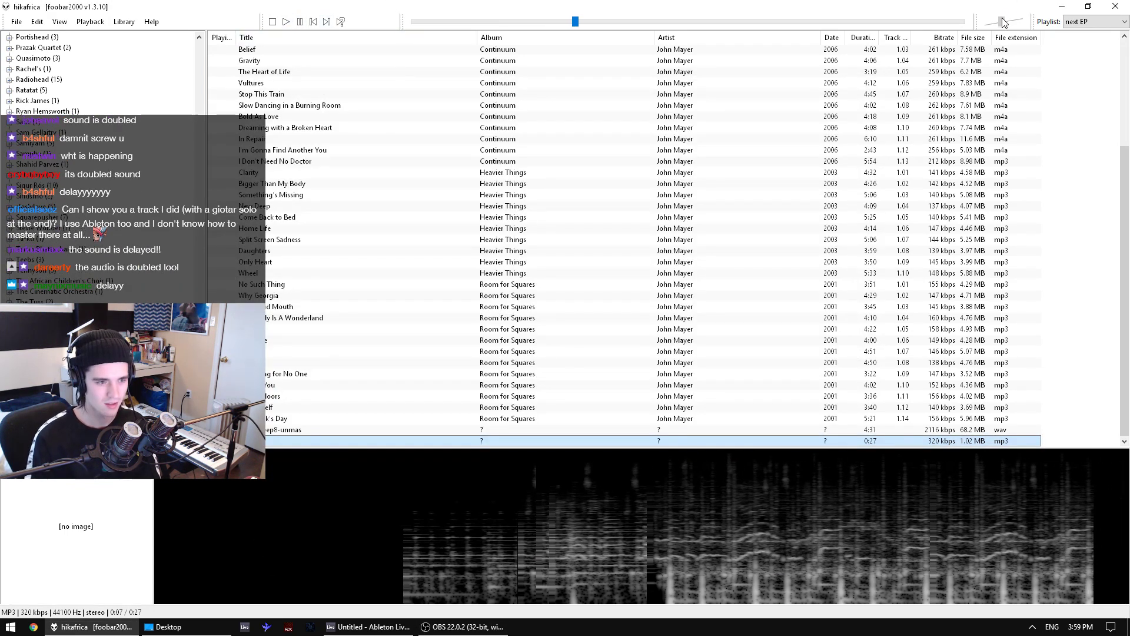
left_click_drag(1002, 22, 1014, 25)
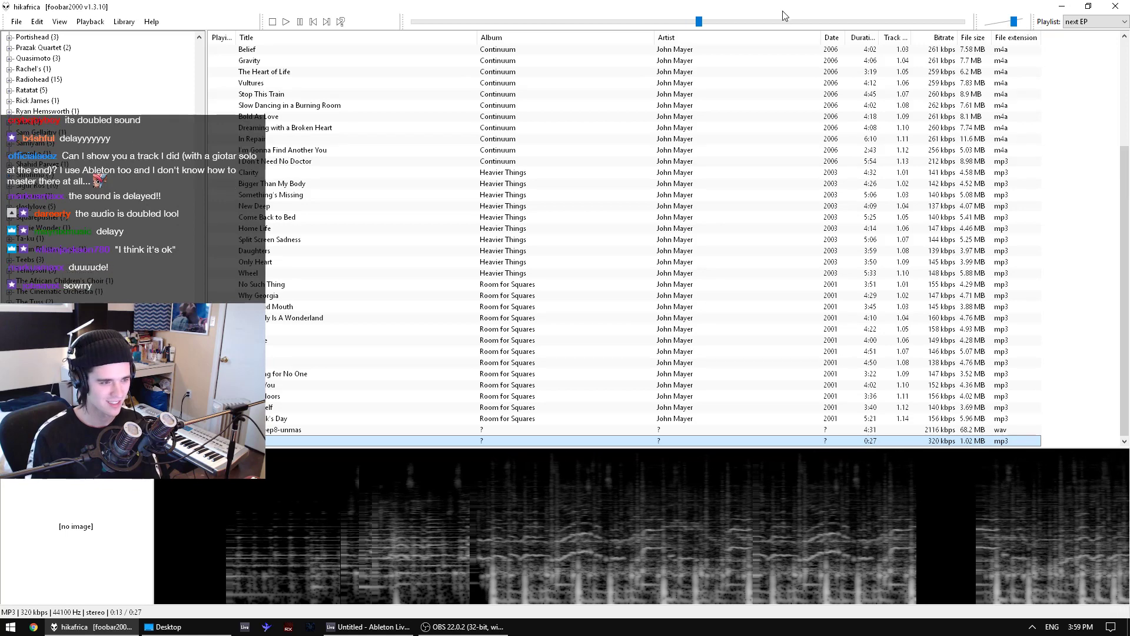
left_click(305, 21)
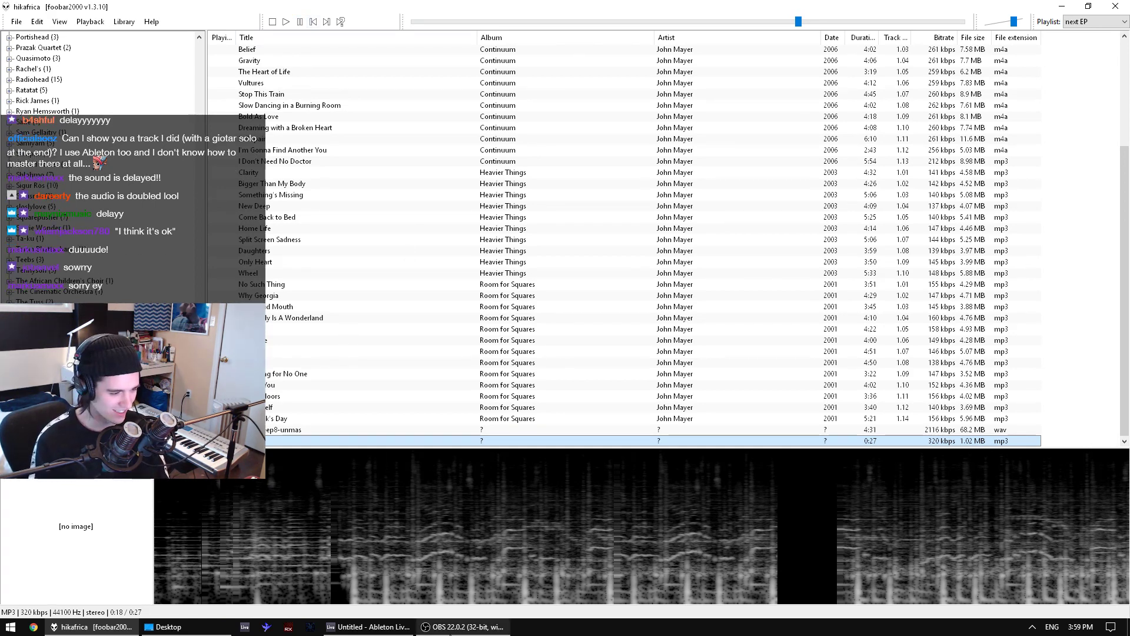
left_click(301, 24)
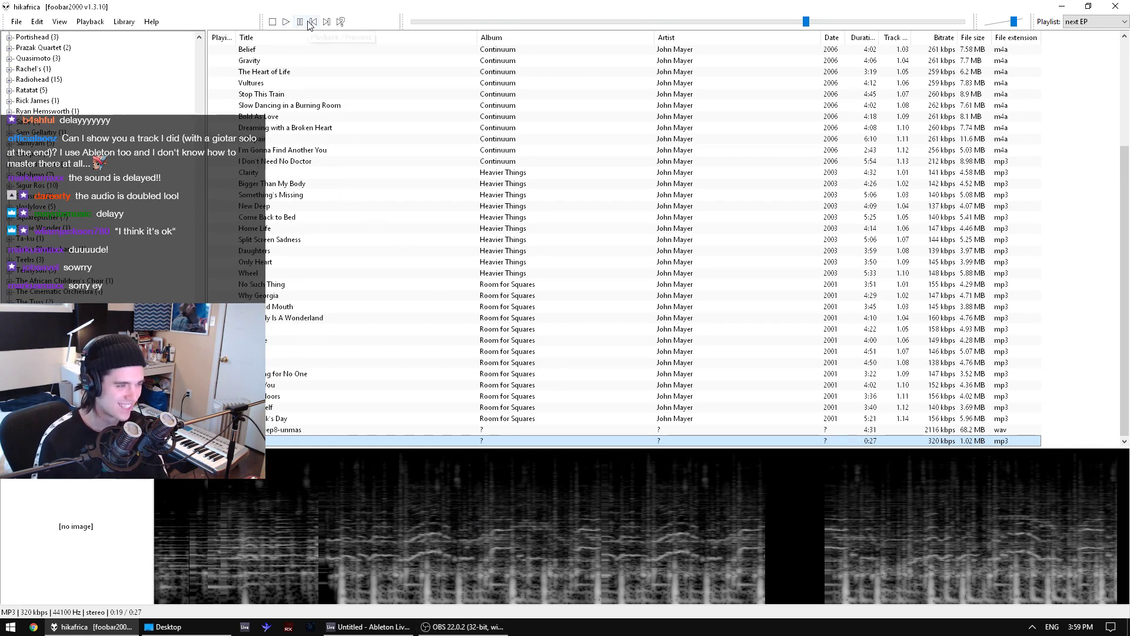
- Recheck the OBS audio mixer and return to the foobar2000 playlist
left_click(462, 626)
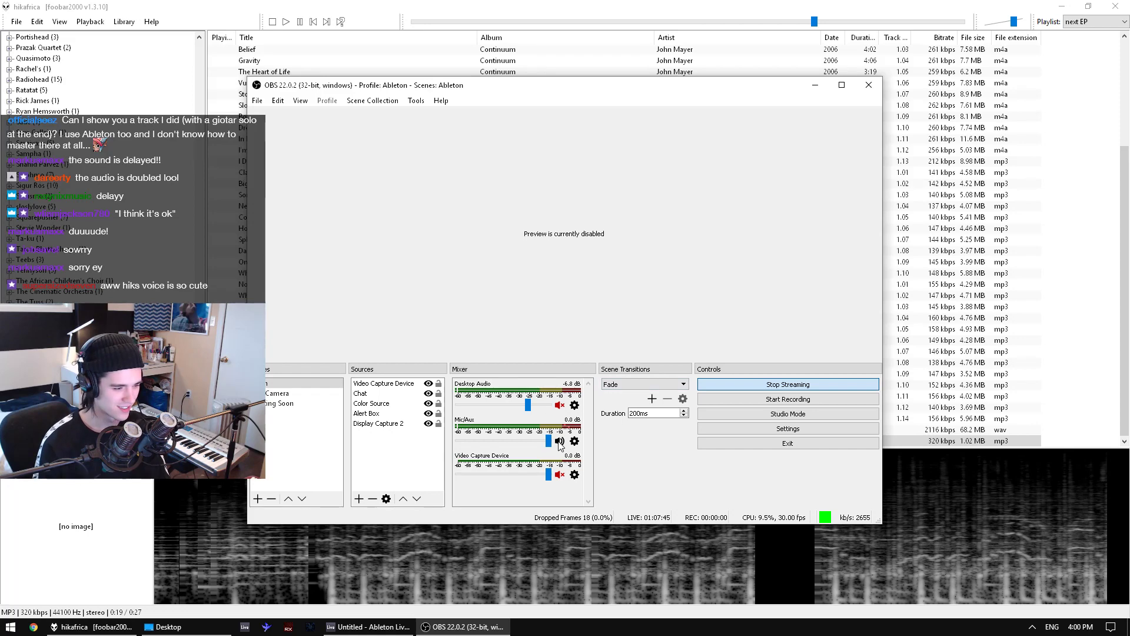
left_click(1029, 207)
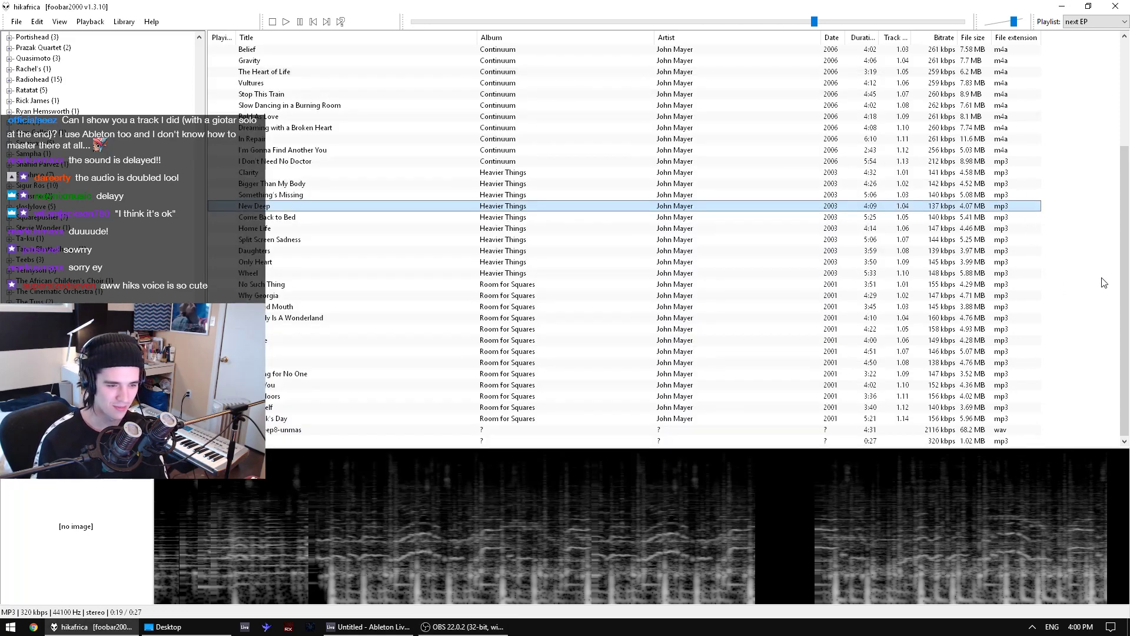
scroll(1109, 282, "up", 4)
scroll(1107, 312, "down", 4)
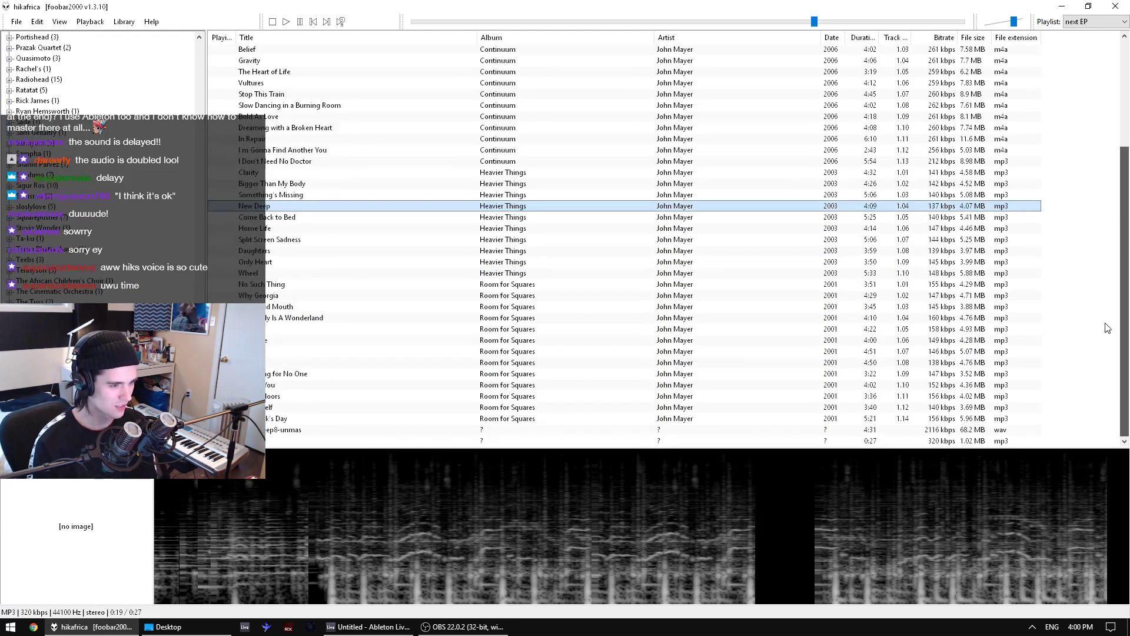
- Add instagramsong4.mp3 from the Desktop to the playlist
left_click(16, 21)
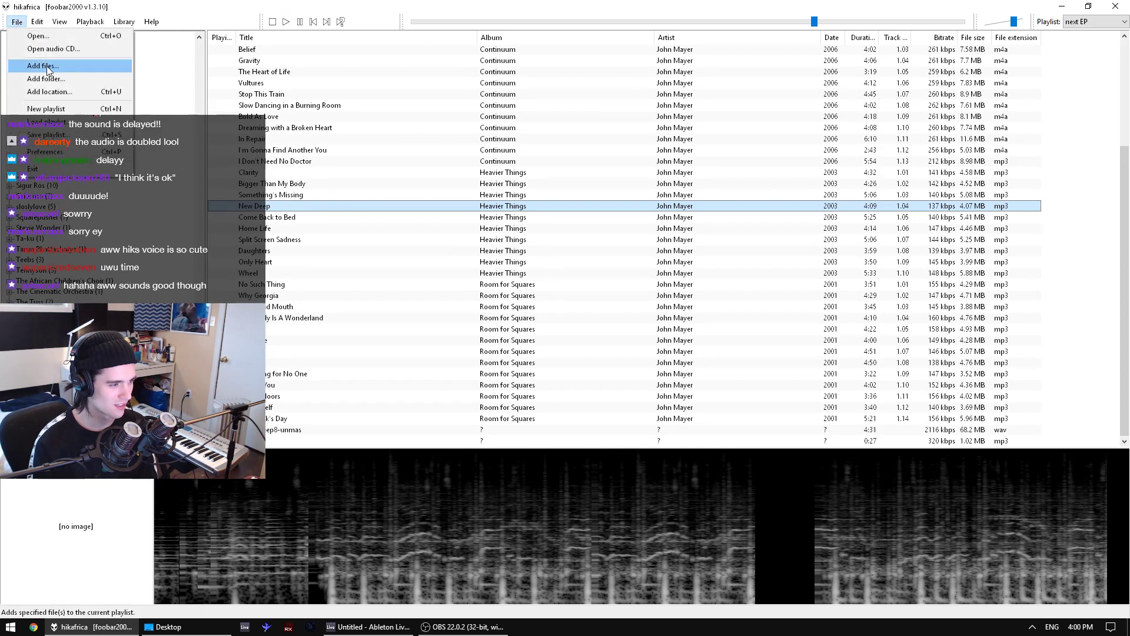
left_click(48, 67)
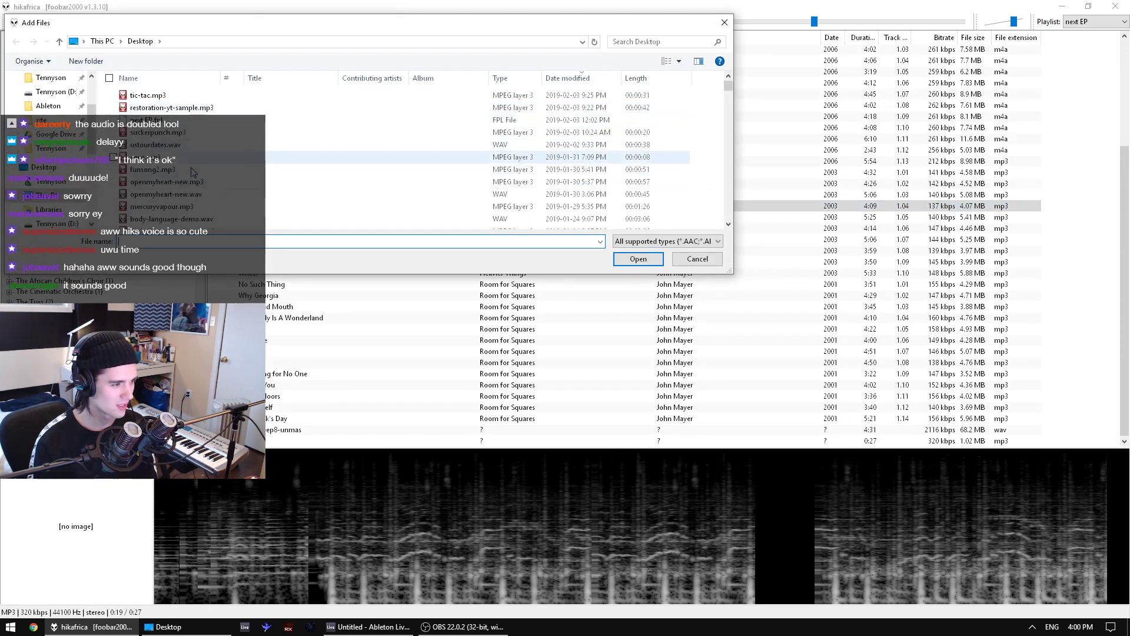
scroll(204, 204, "down", 1)
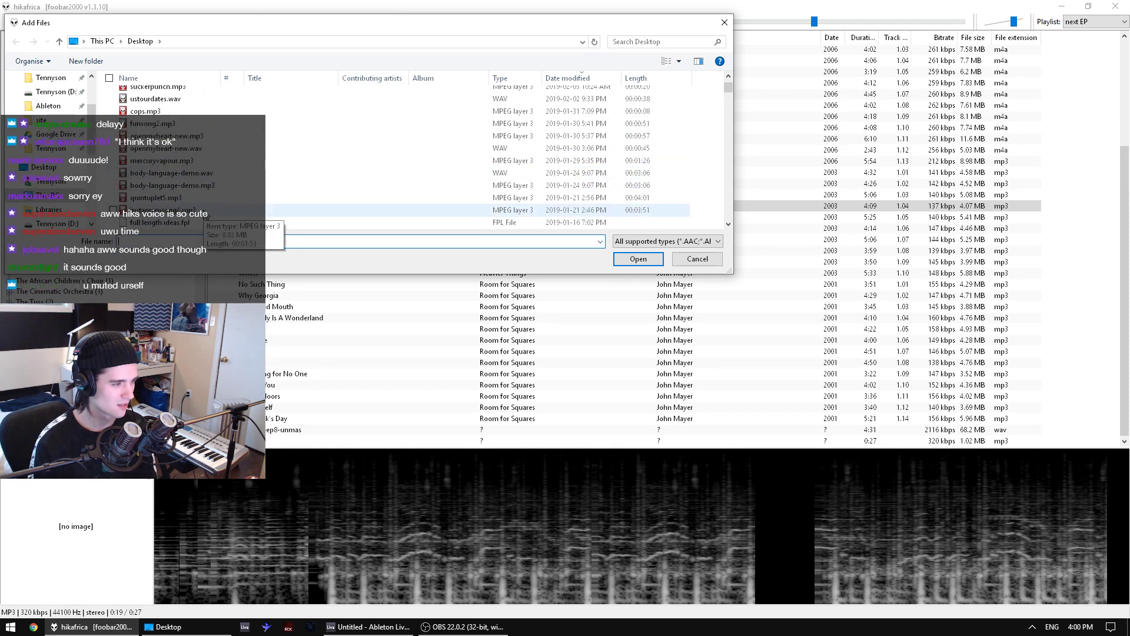
double_click(204, 209)
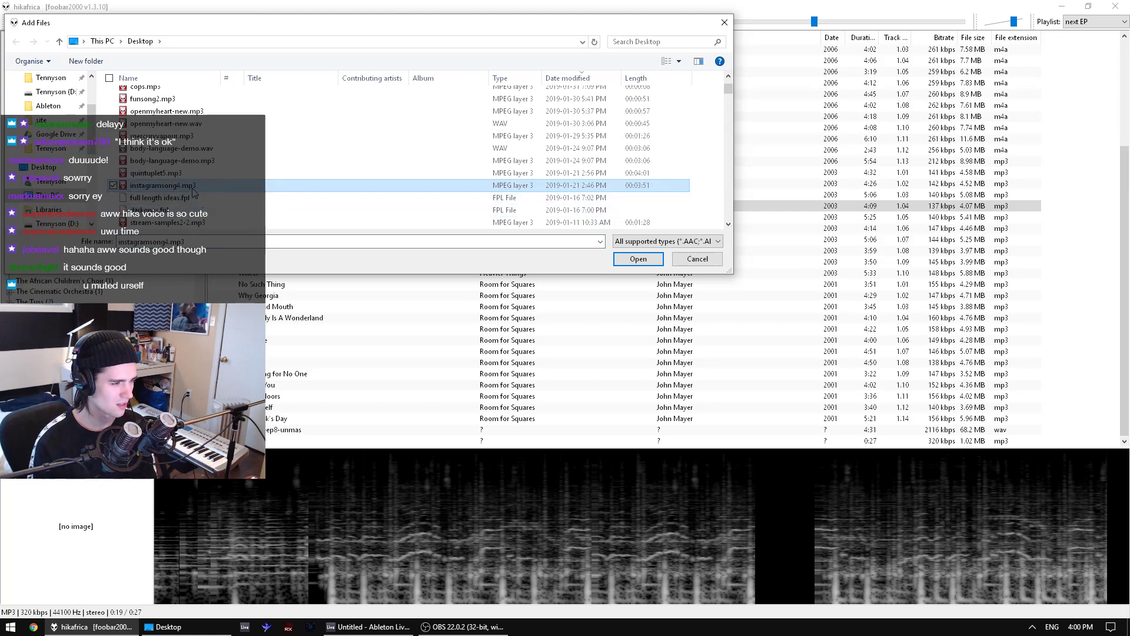
- Play instagramsong4 at reduced volume, skip ahead to about 2:11, and pause it
double_click(301, 440)
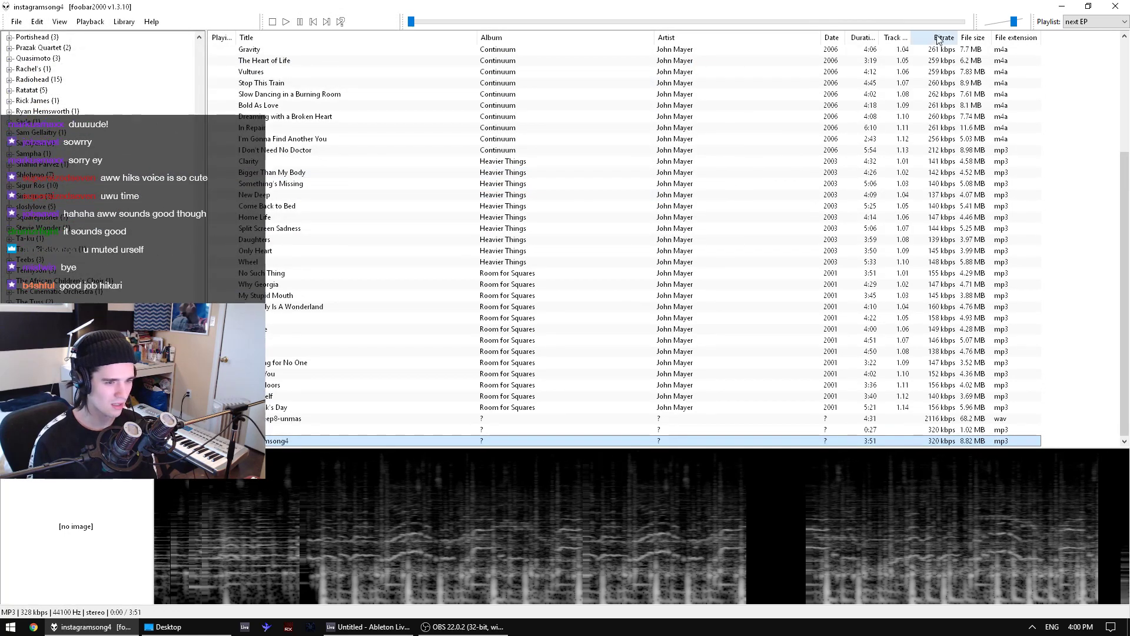
left_click_drag(1014, 21, 994, 22)
left_click_drag(515, 23, 725, 24)
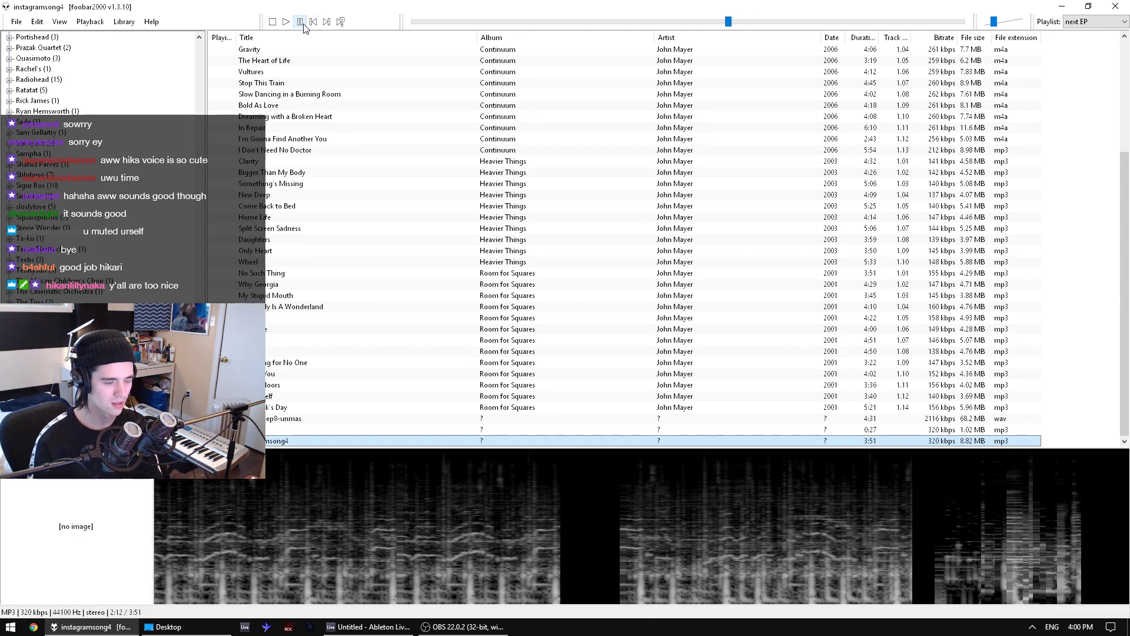
left_click(300, 23)
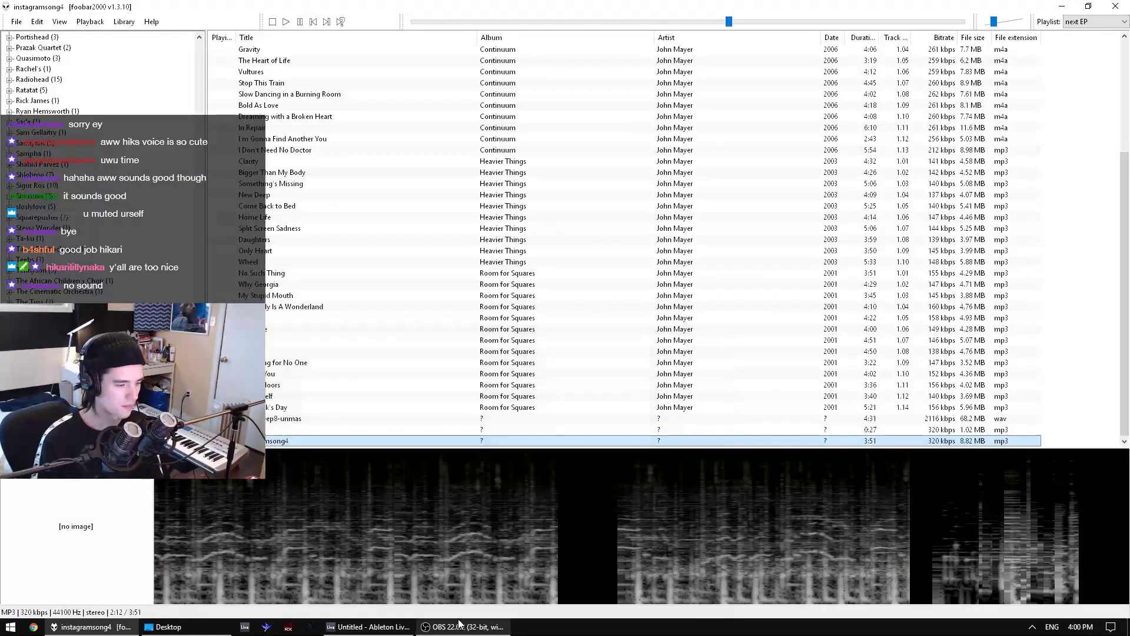
- Switch to OBS, unmute the Desktop Audio source in the mixer, and minimize the window
left_click(459, 625)
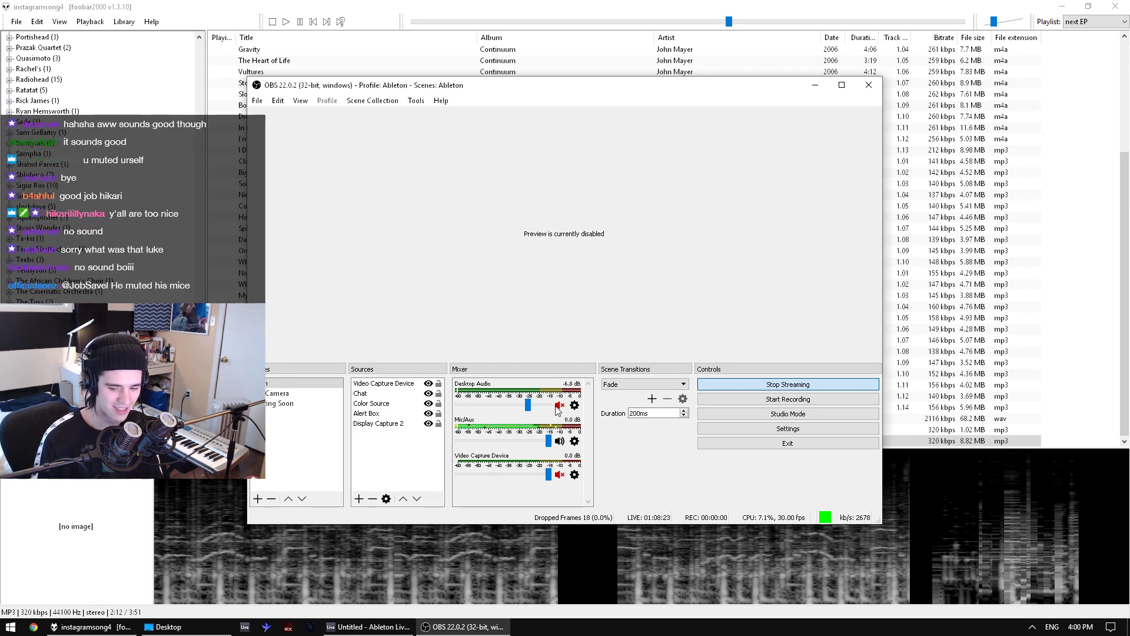
left_click(559, 406)
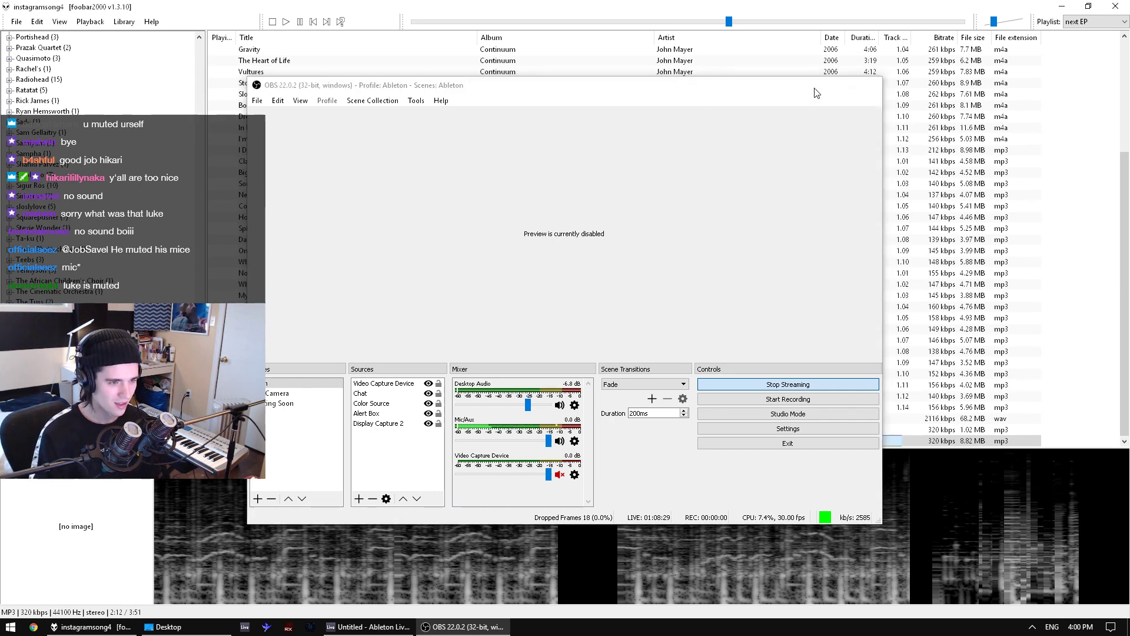
left_click(815, 87)
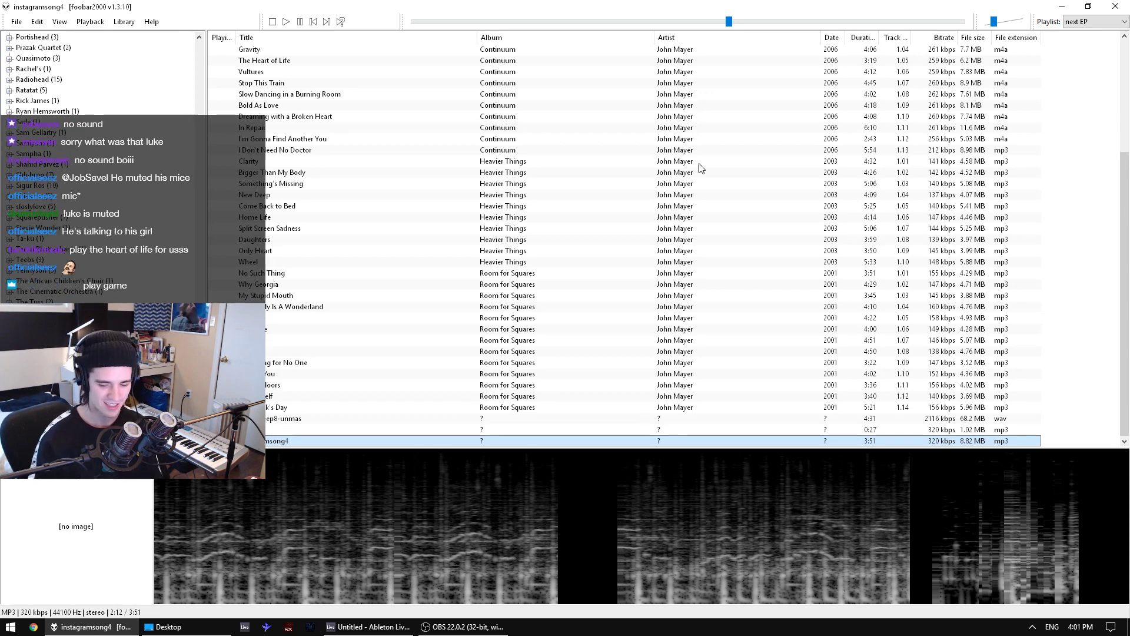
- Switch to Ableton Live and look over the recently opened Live Sets without loading one
scroll(519, 230, "up", 5)
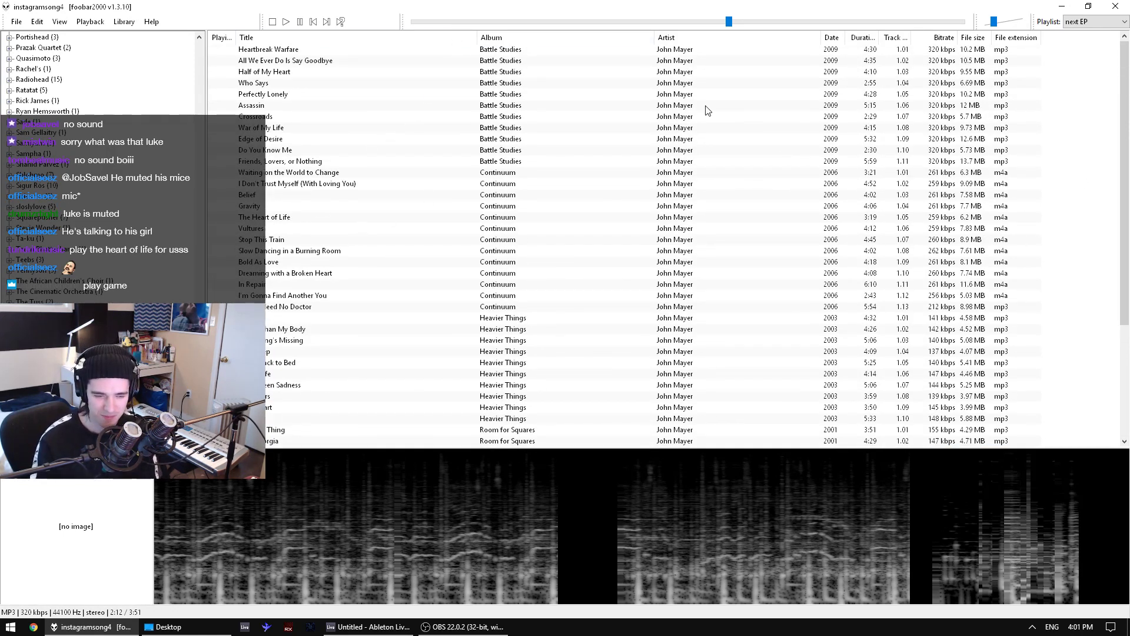
left_click(384, 627)
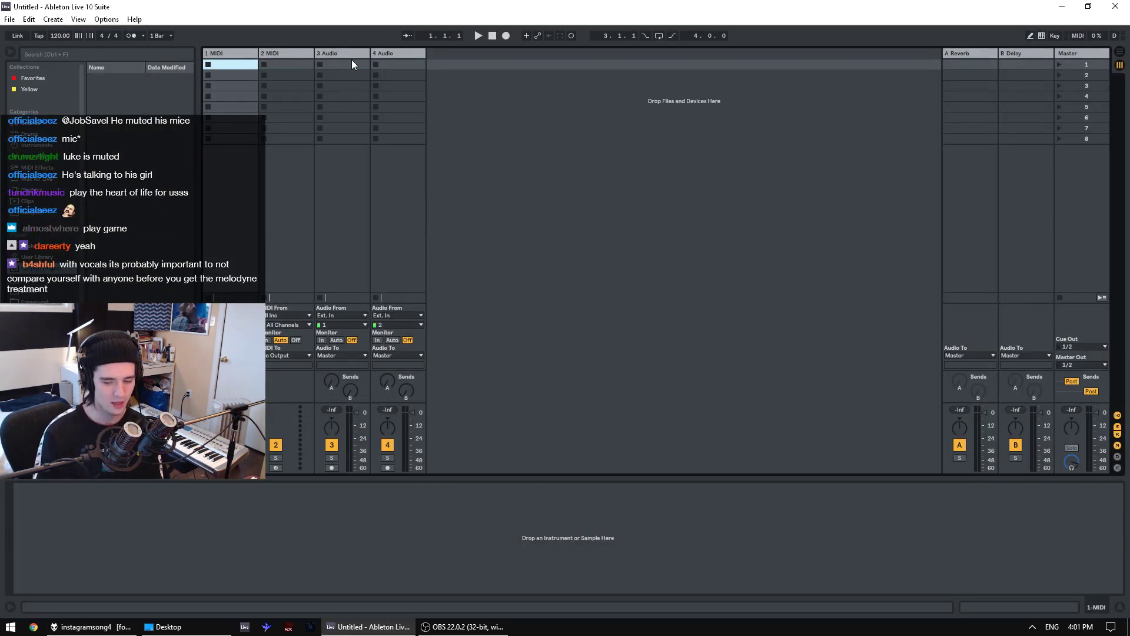
left_click(10, 19)
mouse_move(53, 58)
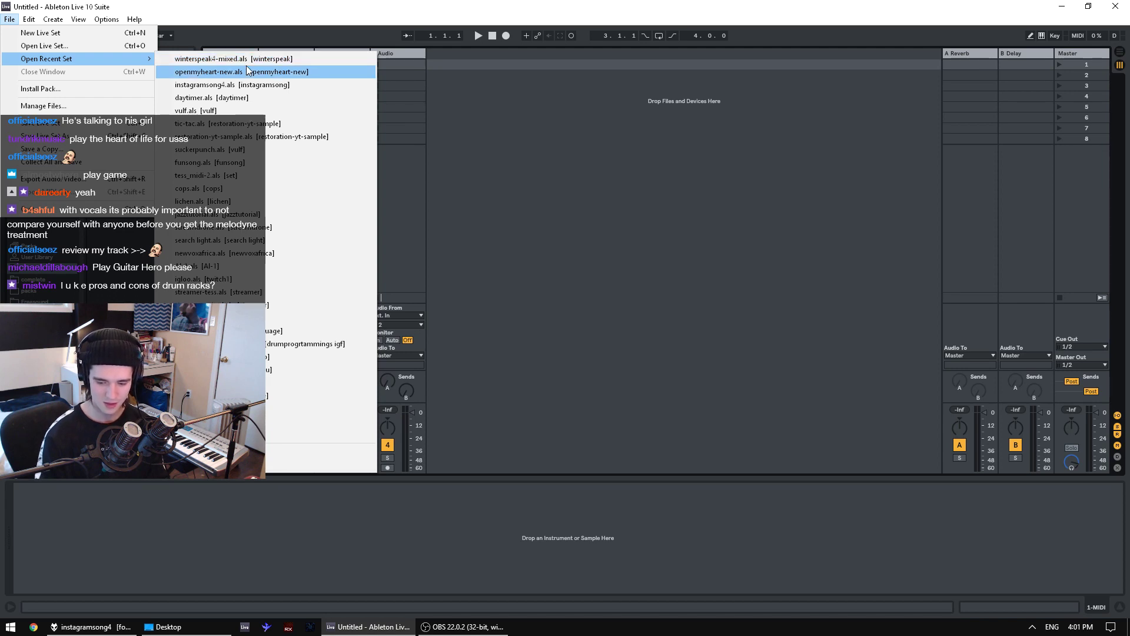
left_click(427, 86)
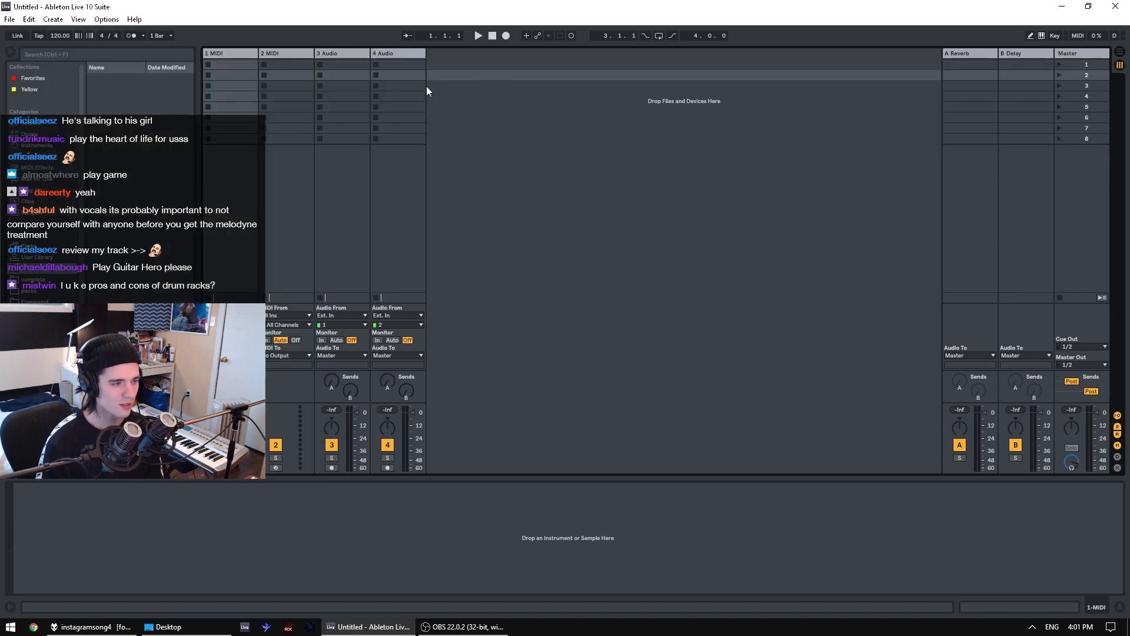
- Load an empty Drum Rack from the Instruments category onto the first MIDI track
left_click(33, 134)
left_click(37, 145)
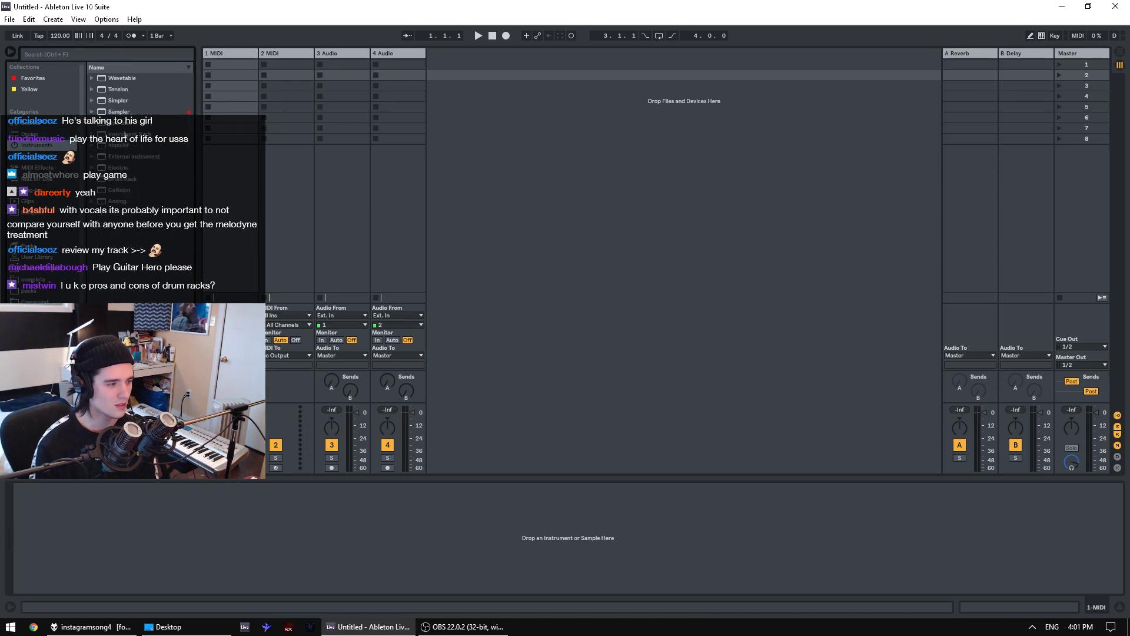
left_click_drag(108, 180, 251, 202)
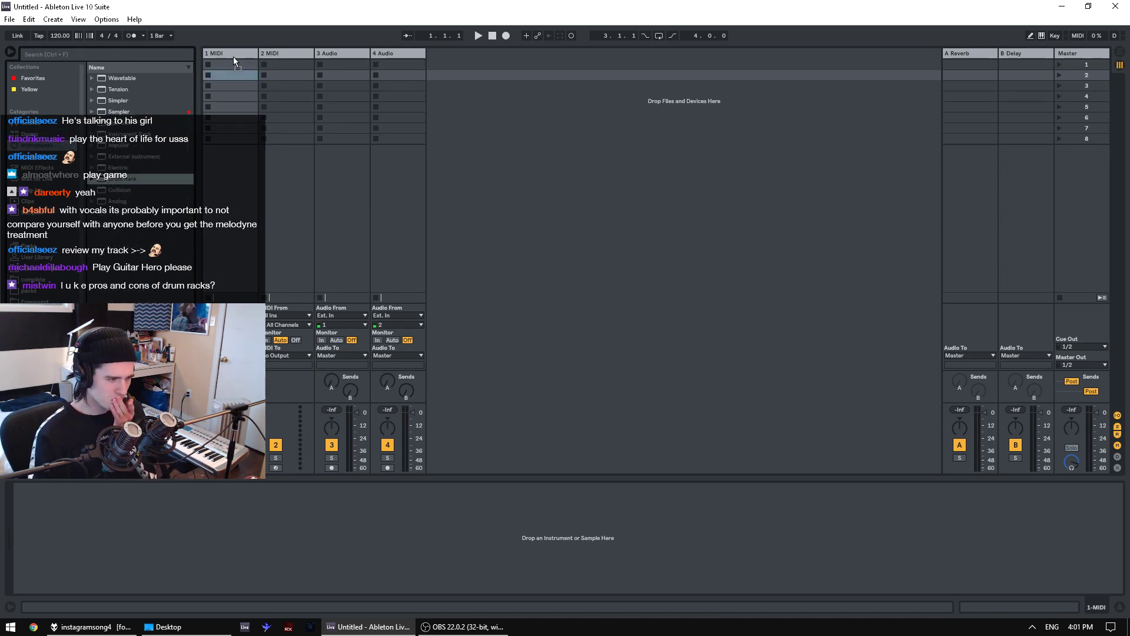
left_click_drag(233, 56, 233, 57)
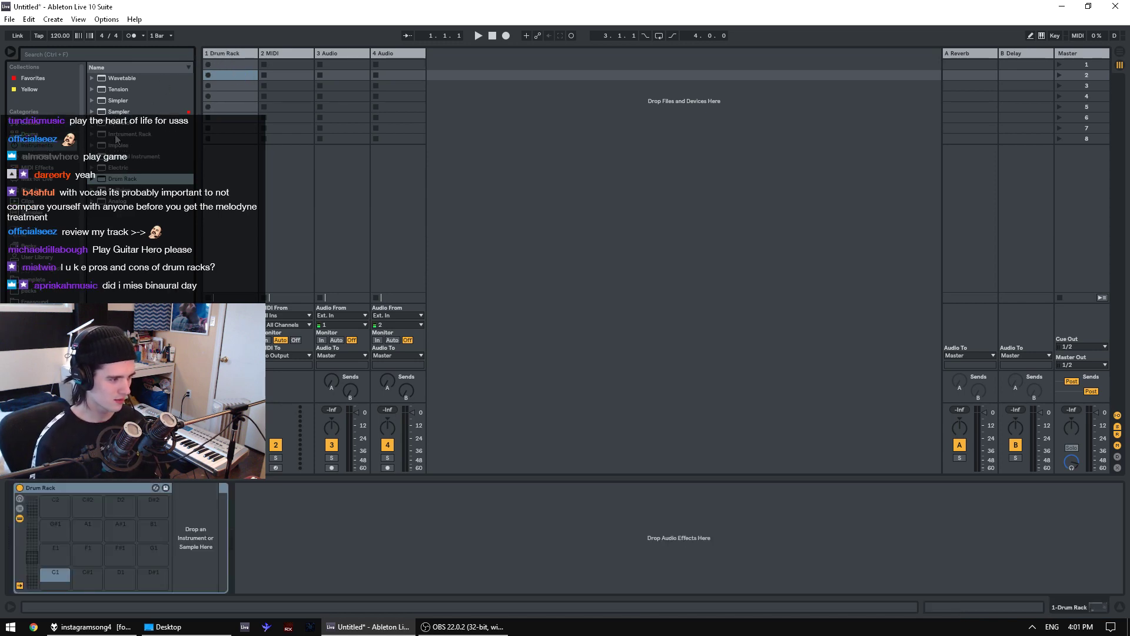
- Load an Instrument Rack onto the second MIDI track and place a Sampler inside it
left_click(116, 135)
left_click_drag(115, 138, 274, 63)
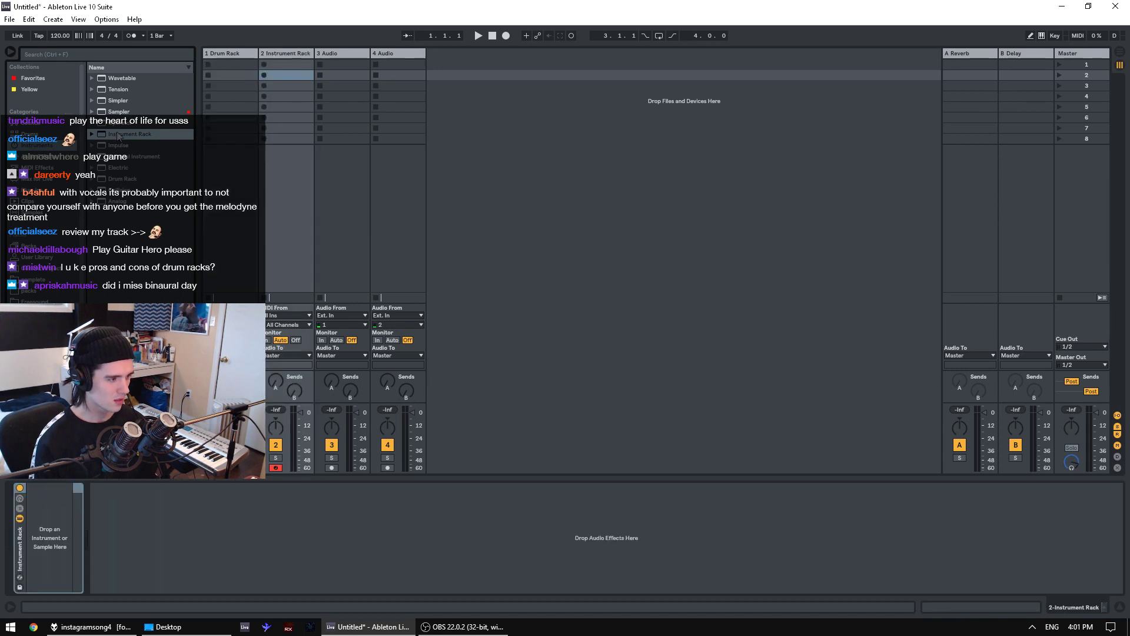
left_click(120, 111)
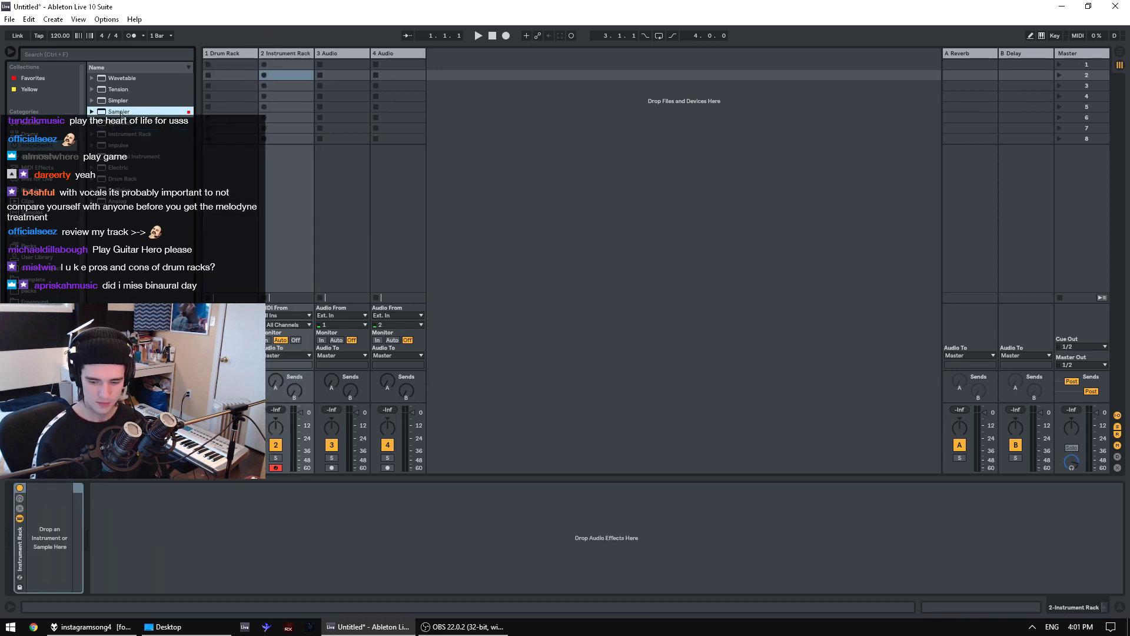
left_click_drag(119, 112, 48, 552)
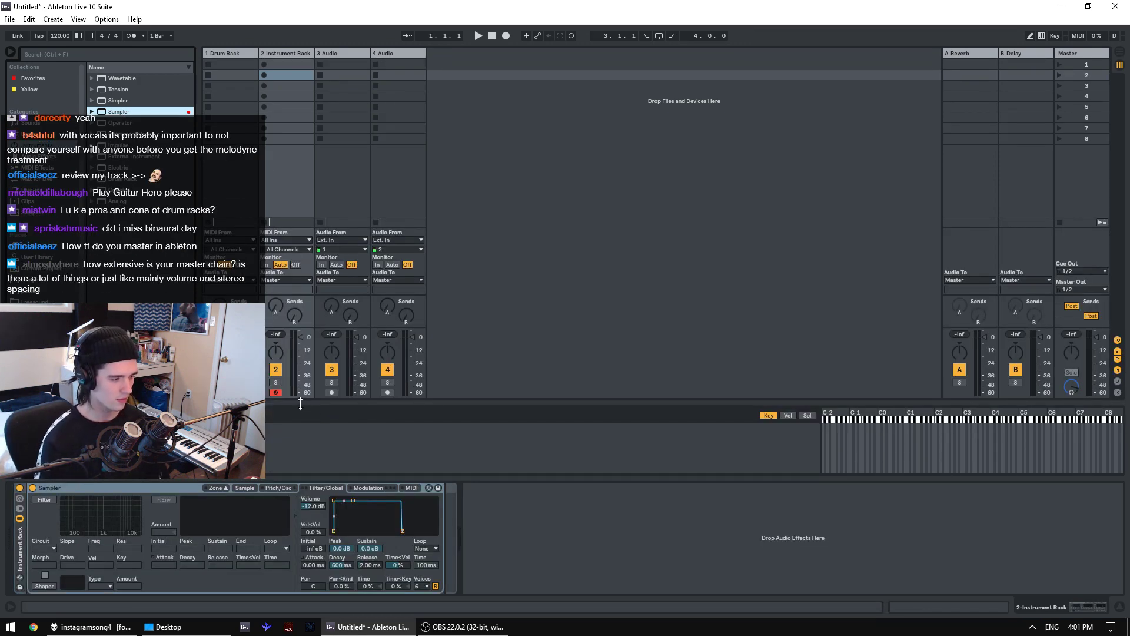
- Enlarge the Sampler's zone editor and compare its velocity and key zone views
left_click_drag(303, 406, 272, 337)
right_click(374, 325)
left_click(327, 442)
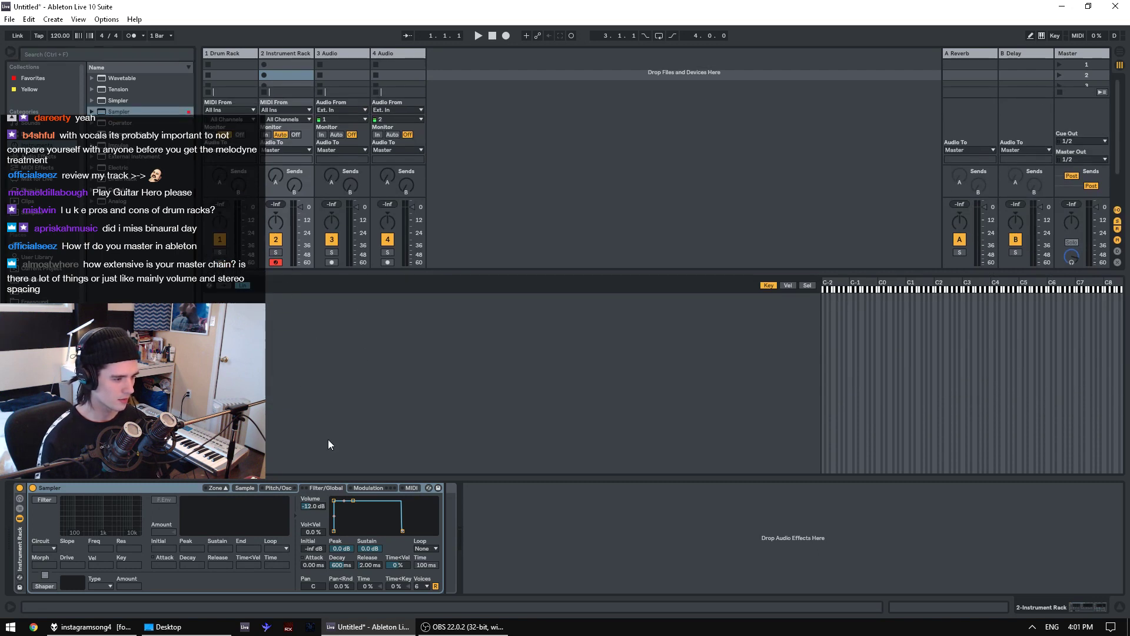
left_click(807, 286)
left_click(792, 287)
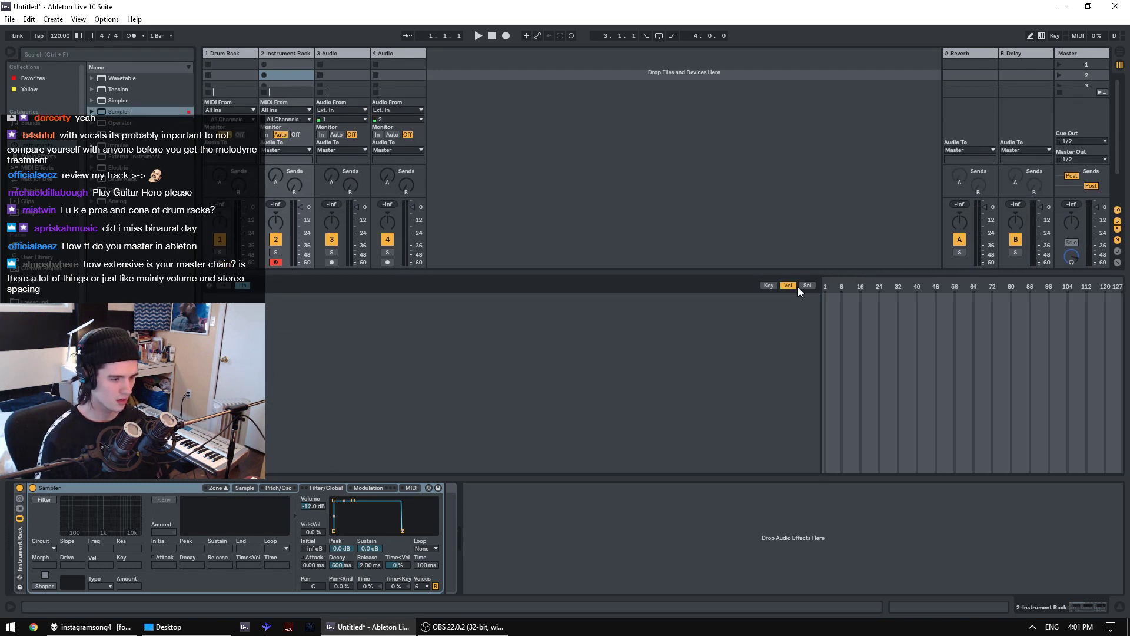
left_click(773, 286)
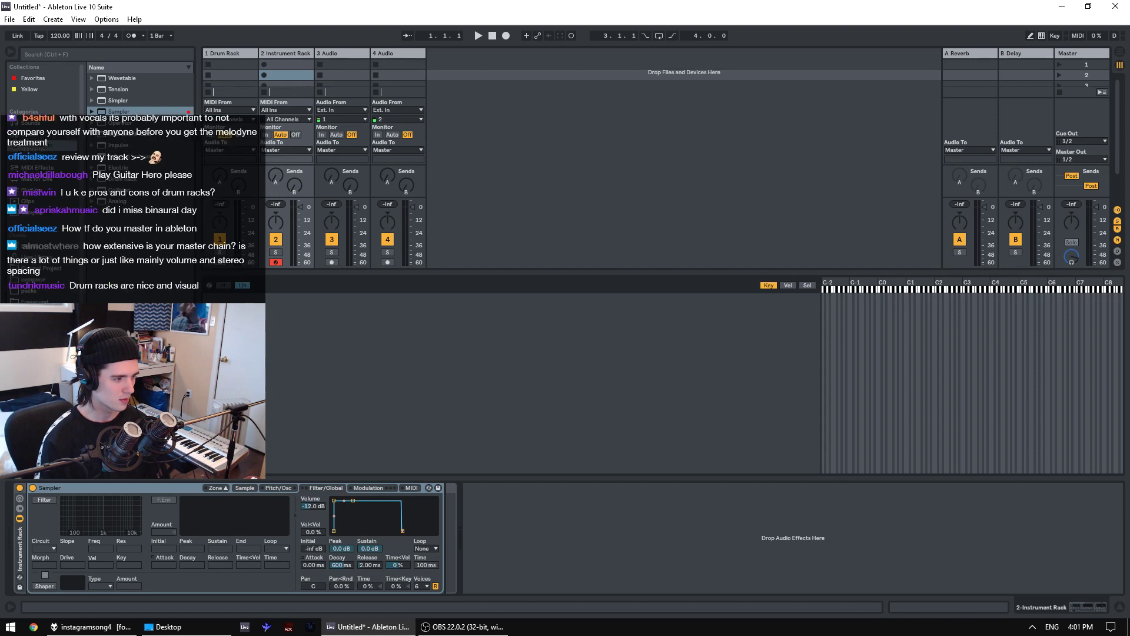
- Add a sample to the Sampler's zone list and narrow its key zone to a small range near C2
left_click(37, 312)
left_click_drag(127, 353, 474, 389)
left_click_drag(1121, 299, 963, 315)
left_click_drag(823, 300, 945, 371)
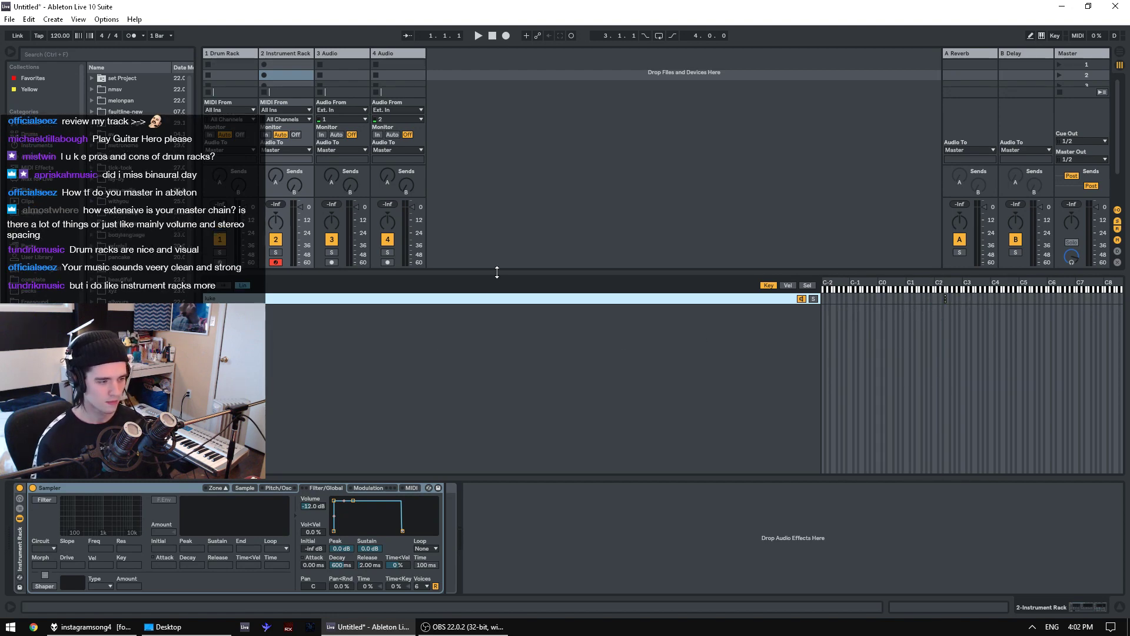
- Shrink the zone editor and delete the Instrument Rack from the second MIDI track
left_click_drag(497, 273, 514, 499)
left_click(23, 531)
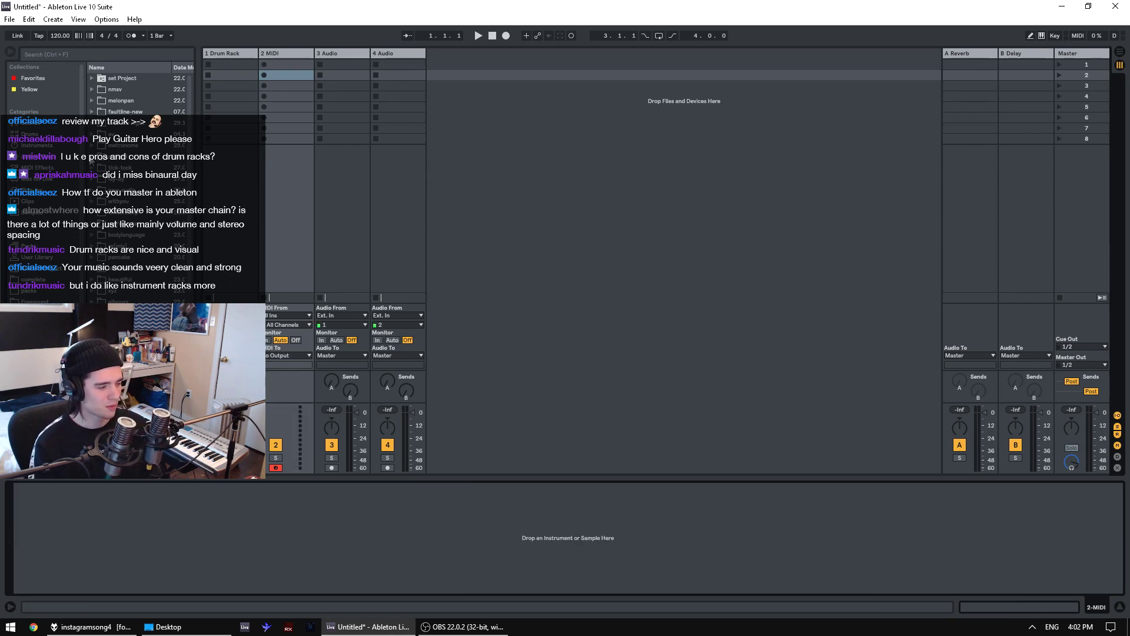
key("Delete")
- Load an empty Drum Rack onto the second MIDI track
left_click(37, 144)
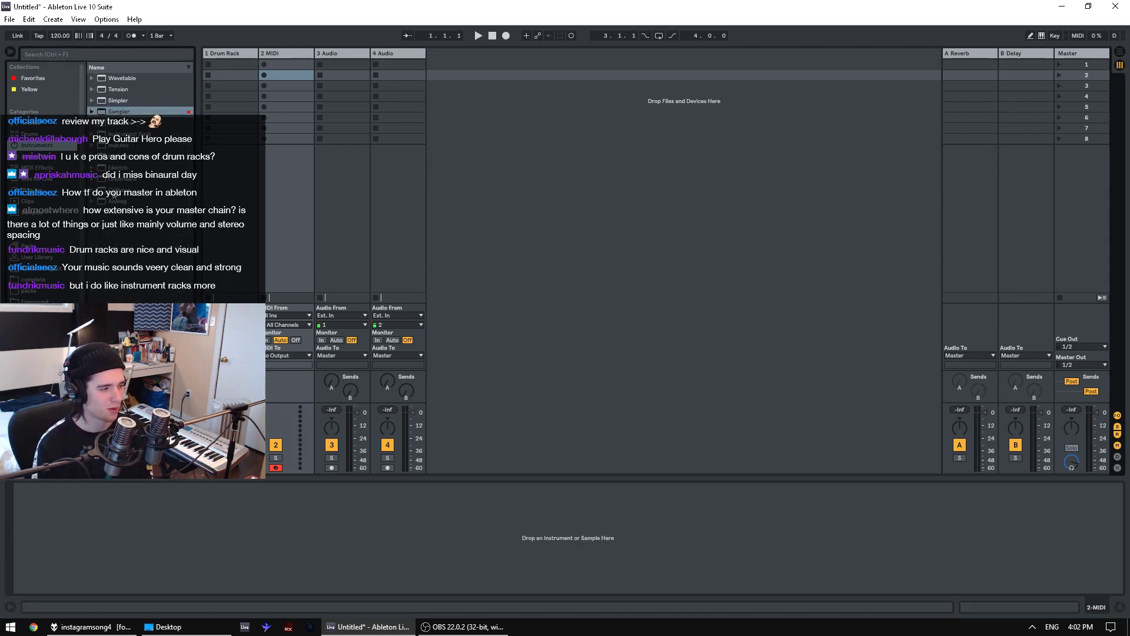
left_click(122, 179)
left_click_drag(123, 179, 153, 528)
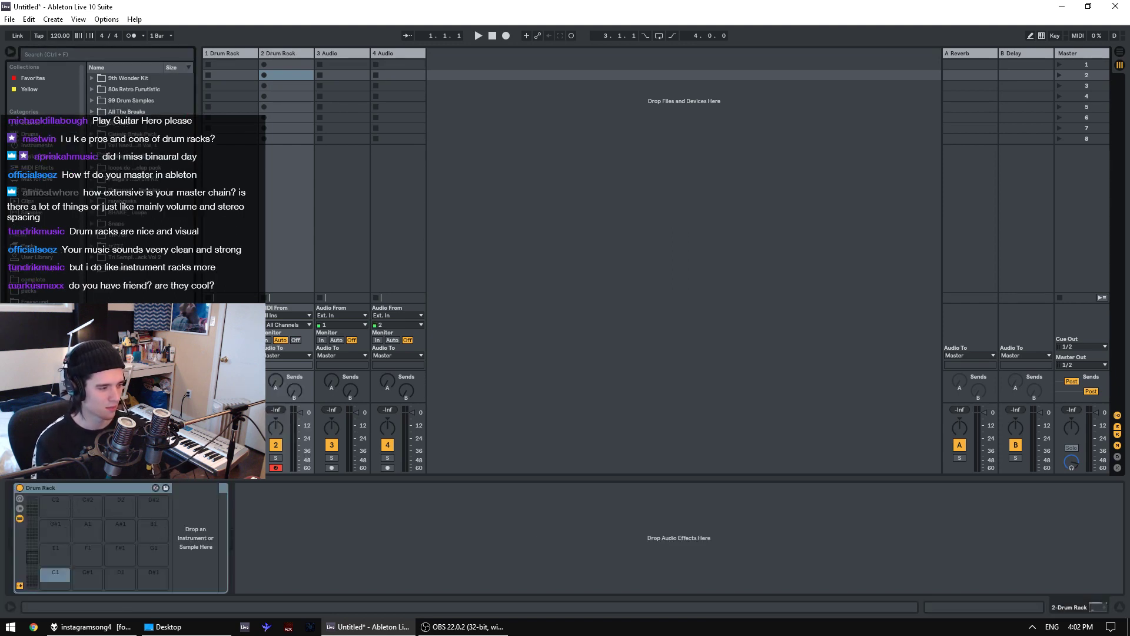
- Browse the sample folders to the 05 Fix You - Guitar file, and delete the second track's Drum Rack
left_click(35, 301)
left_click(141, 201)
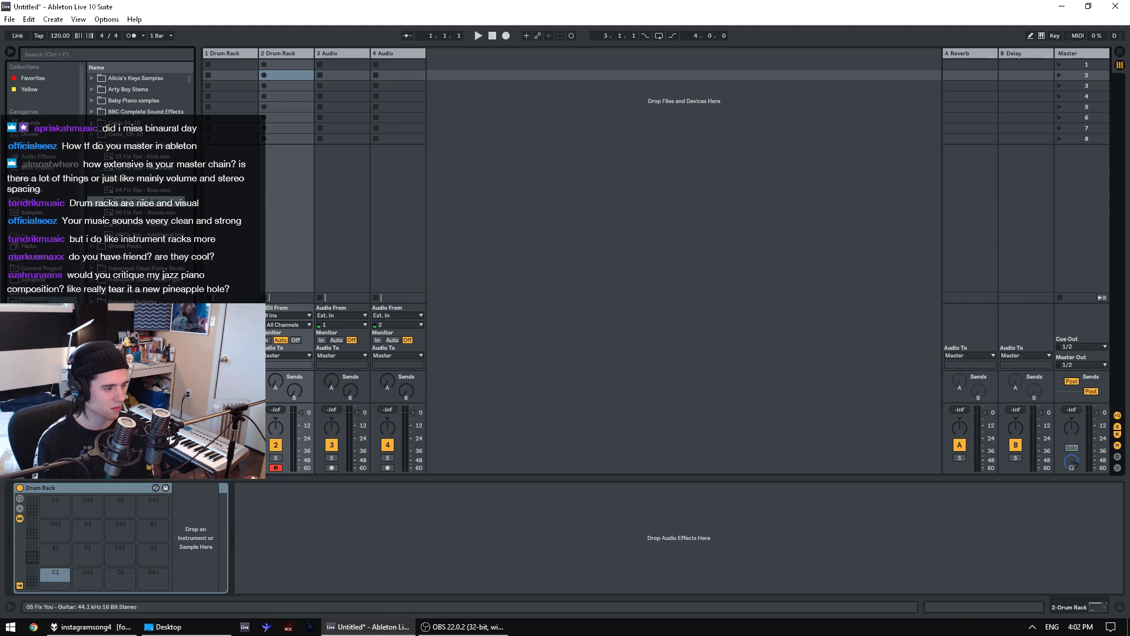
left_click(41, 486)
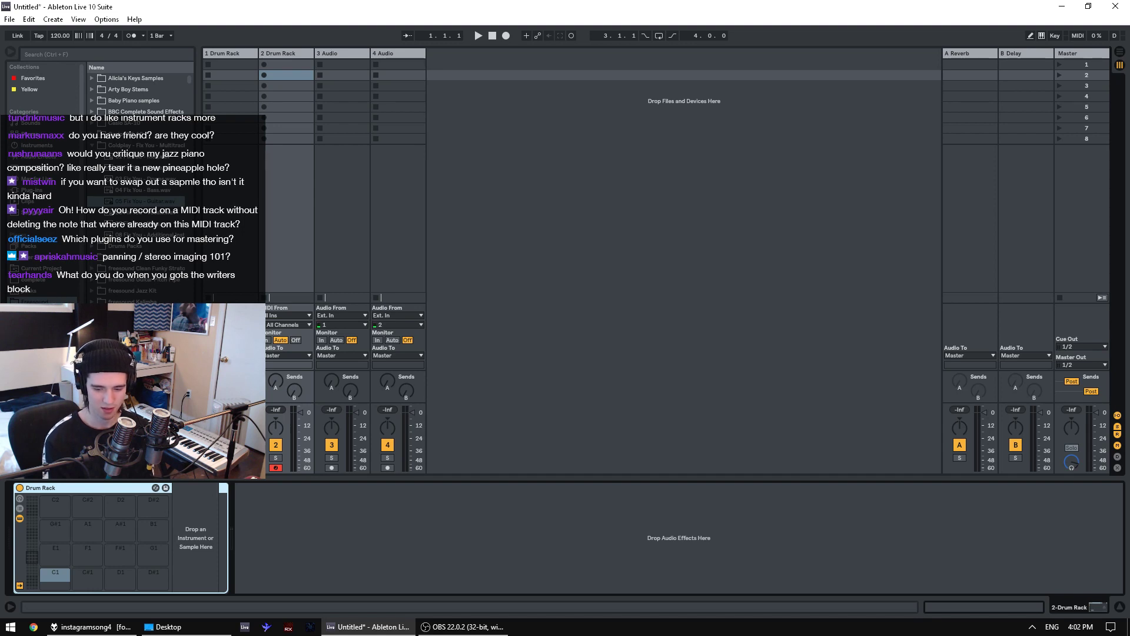
key("Delete")
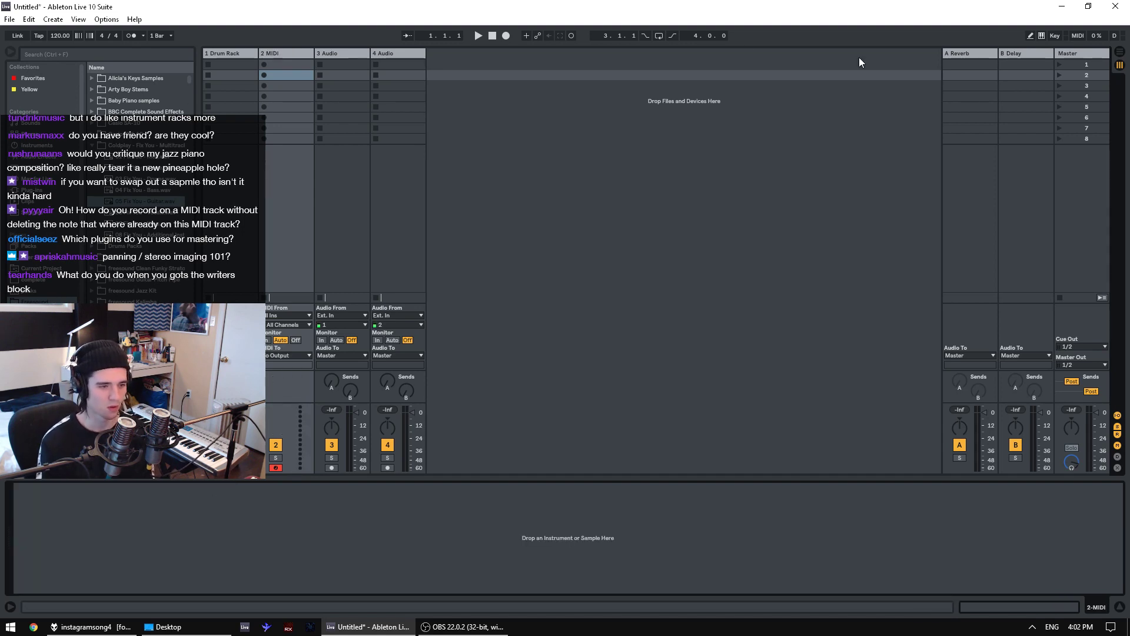
- Switch to Arrangement View, load iZotope Ozone 7 Maximizer onto the second MIDI track, and dismiss its preset manager
left_click(1120, 52)
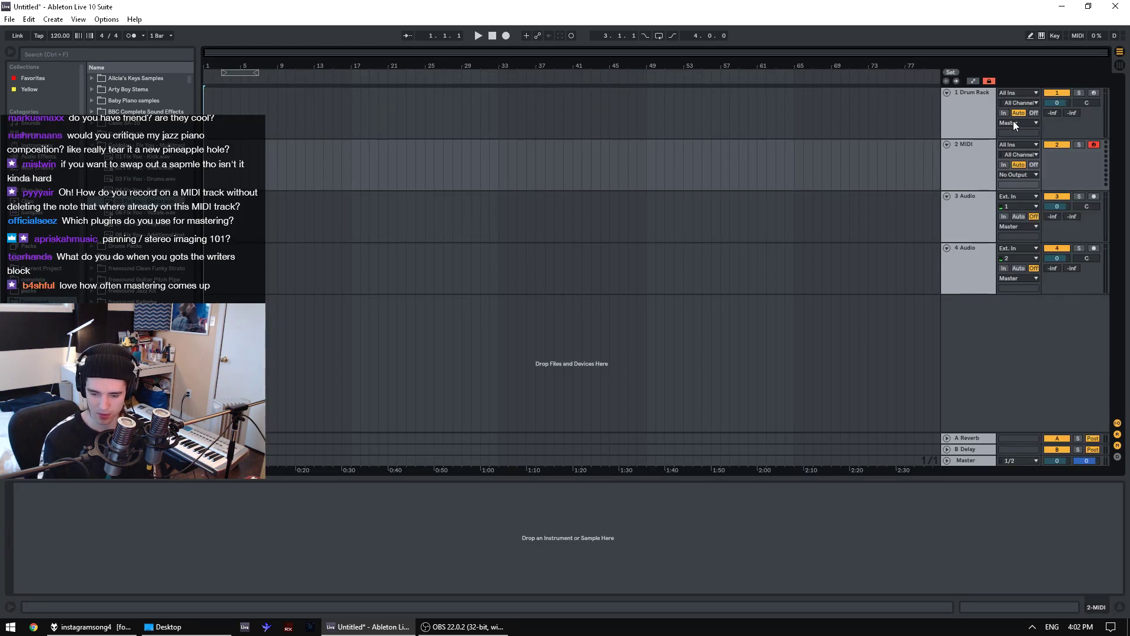
left_click(32, 190)
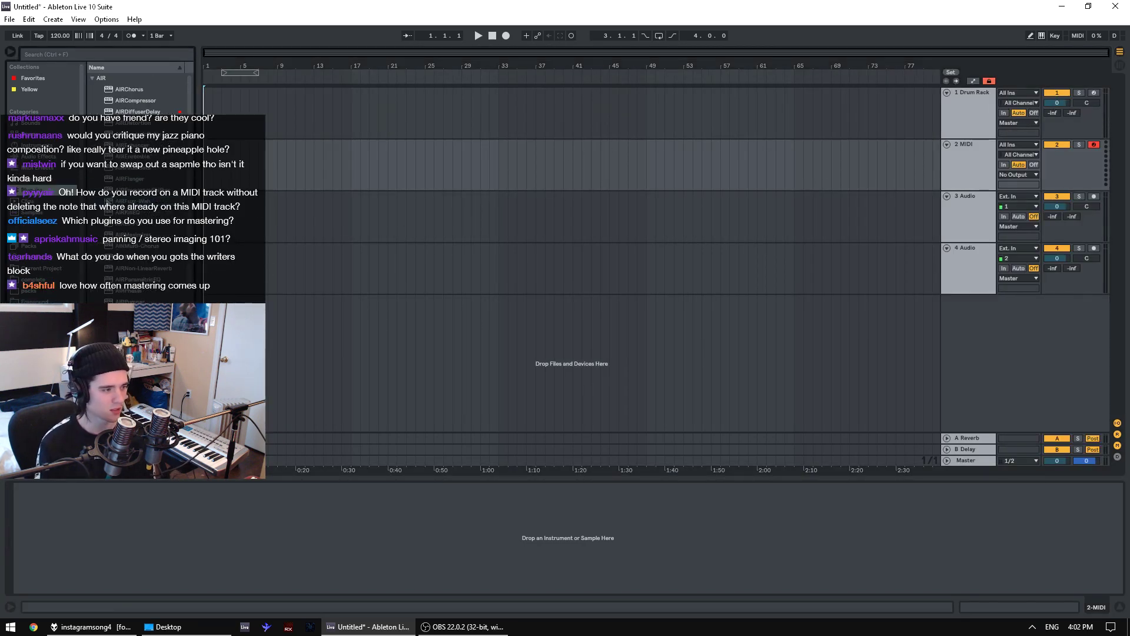
scroll(136, 189, "down", 4)
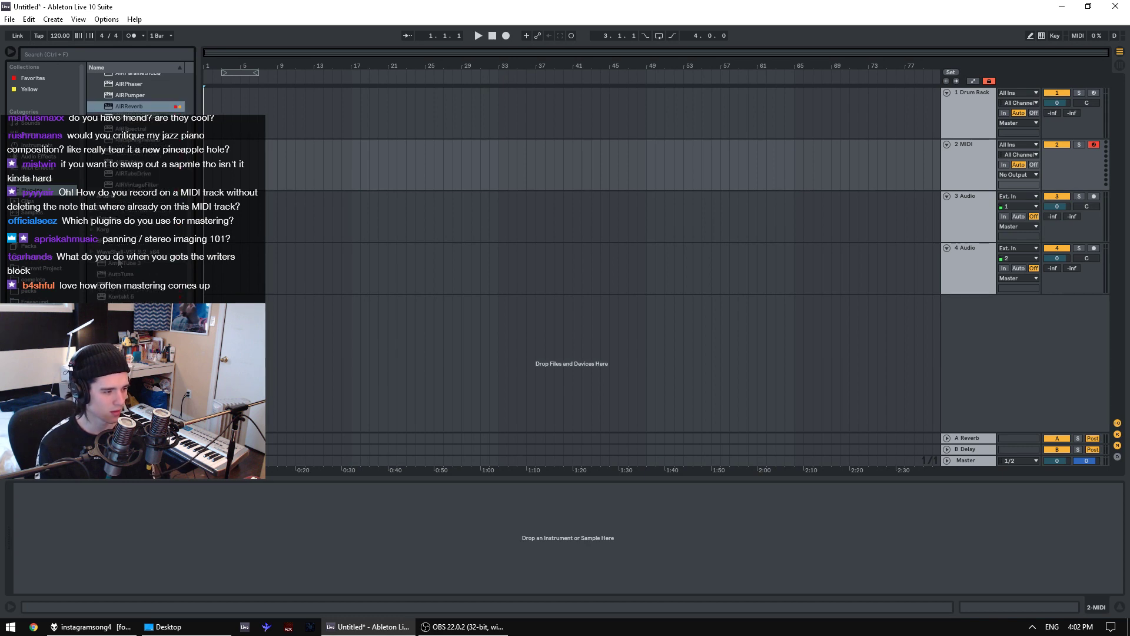
key("Up")
key("Up")
key("Up")
key("Up")
key("Up")
key("Up")
key("Up")
key("Up")
left_click(106, 307)
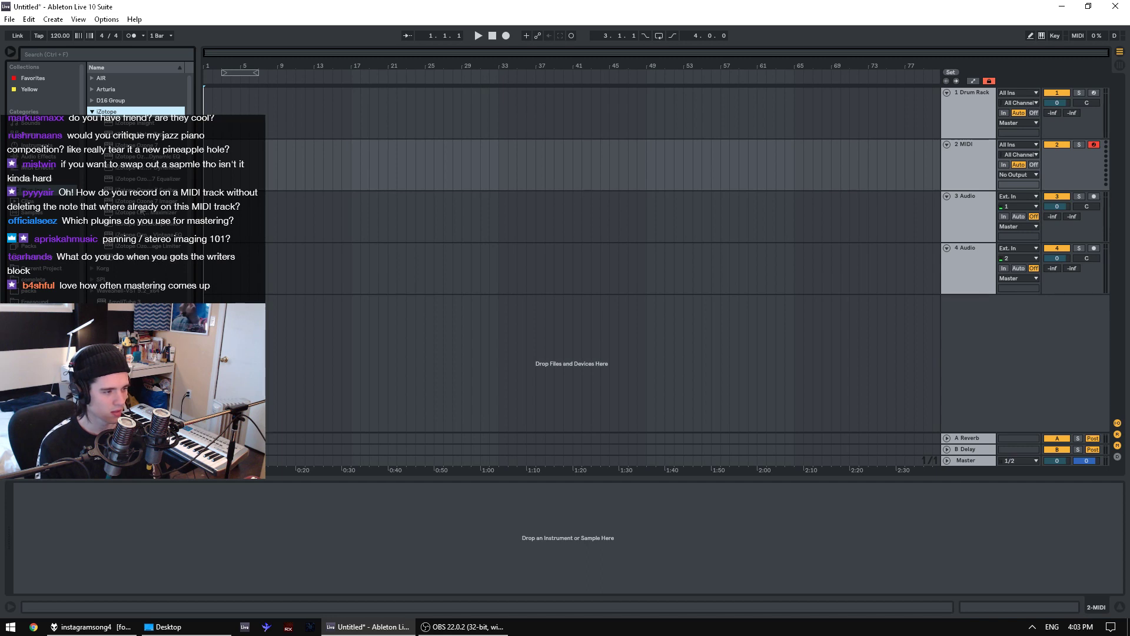
left_click_drag(142, 213, 327, 567)
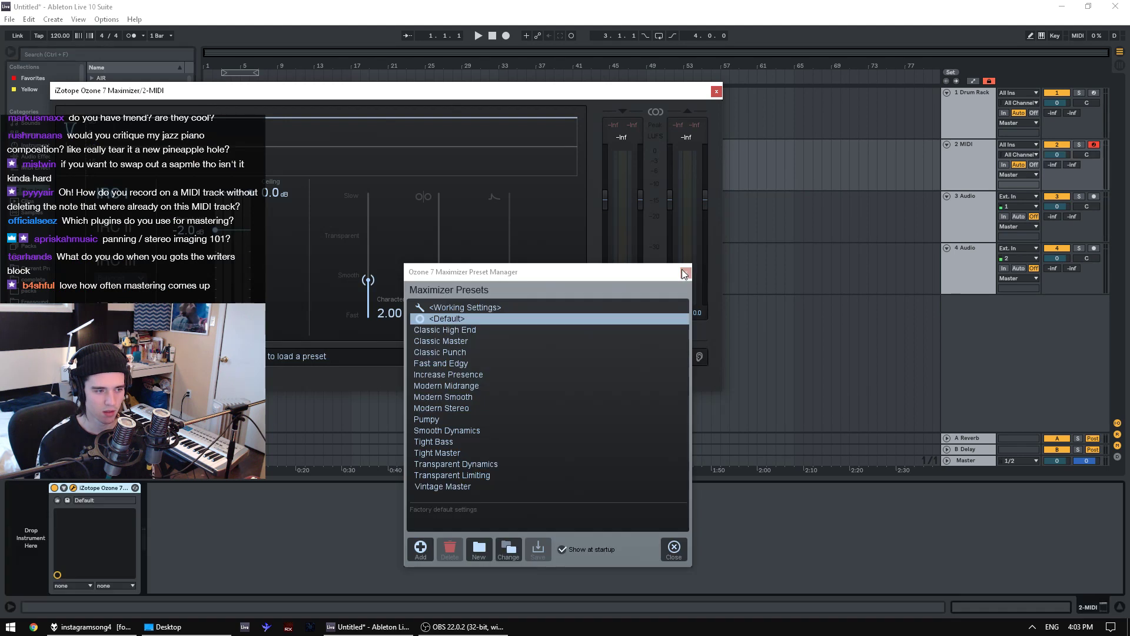
left_click(684, 273)
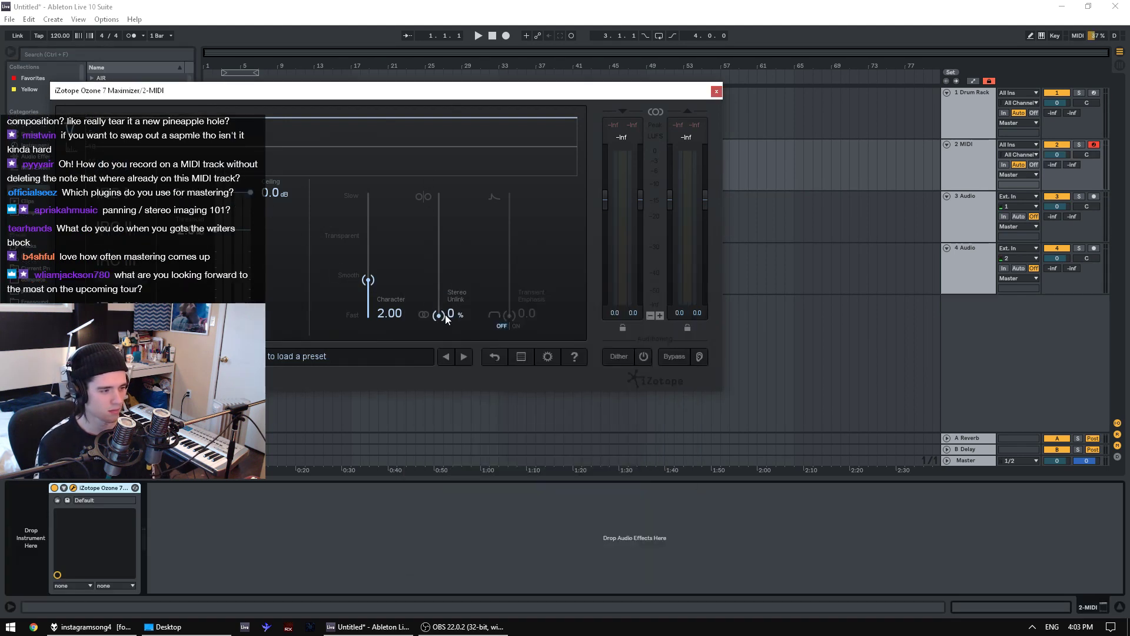
- Set the Maximizer's Stereo Unlink to 100%, Character to 5.44 and ceiling to -0.5 dB
left_click_drag(446, 319, 441, 196)
left_click_drag(372, 250, 372, 228)
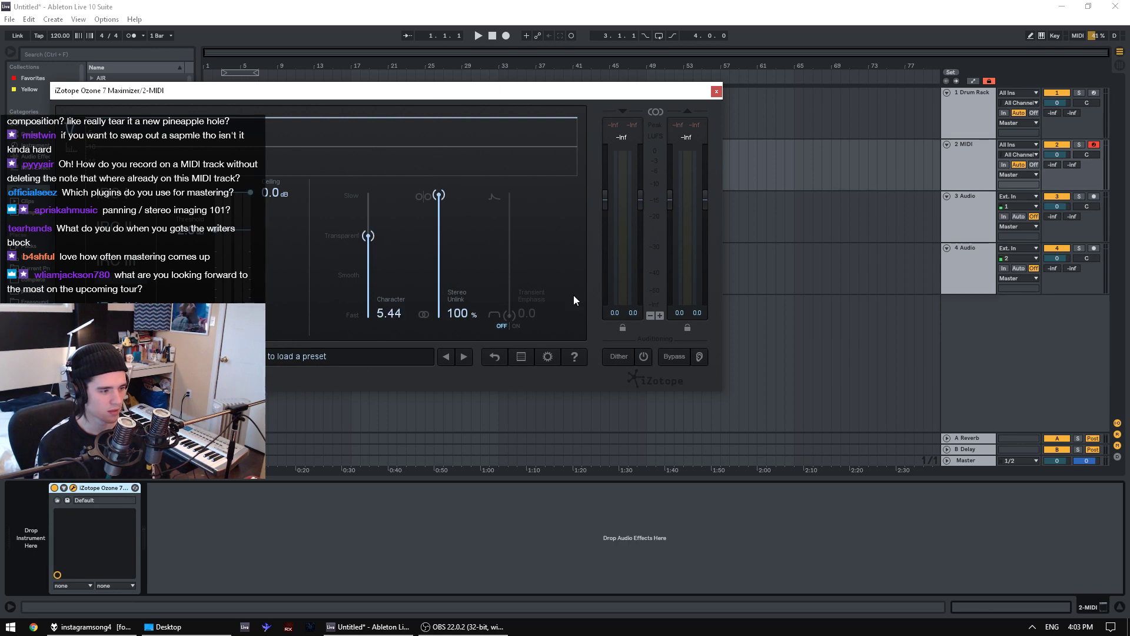
left_click_drag(267, 195, 266, 199)
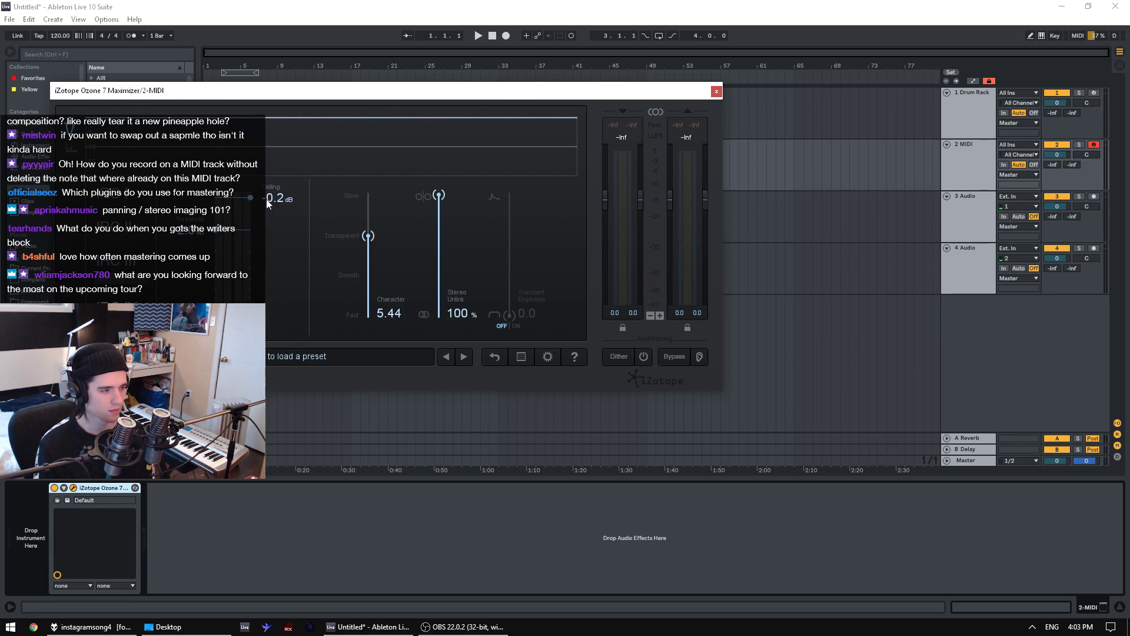
scroll(269, 203, "down", 2)
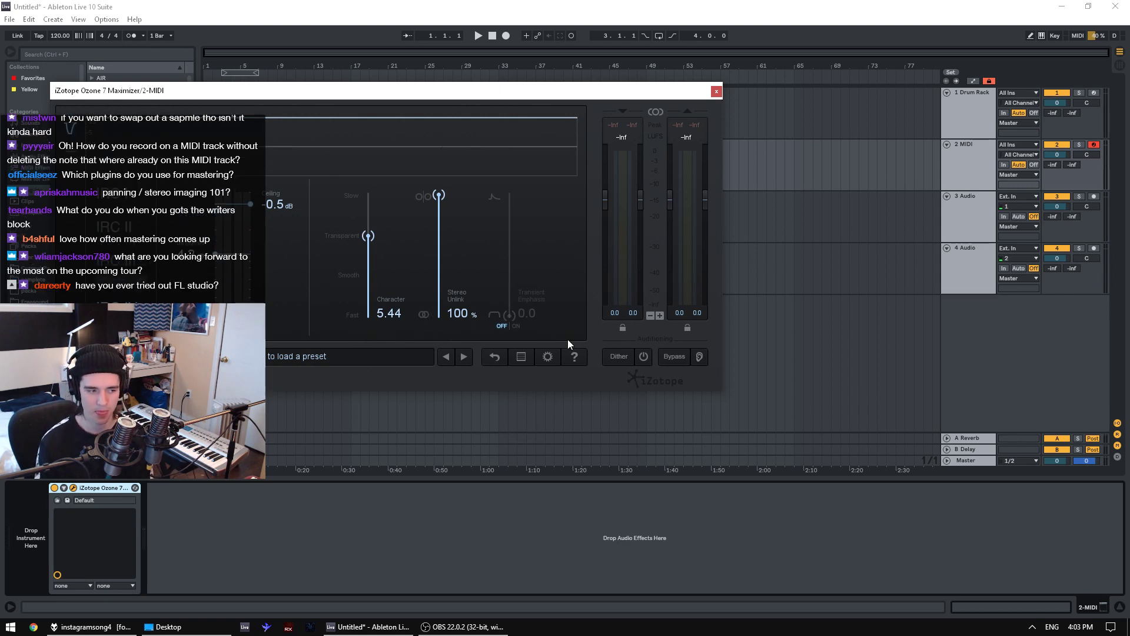
- Enable dithering in Ozone 7 Maximizer and return to its main limiter controls
left_click(642, 356)
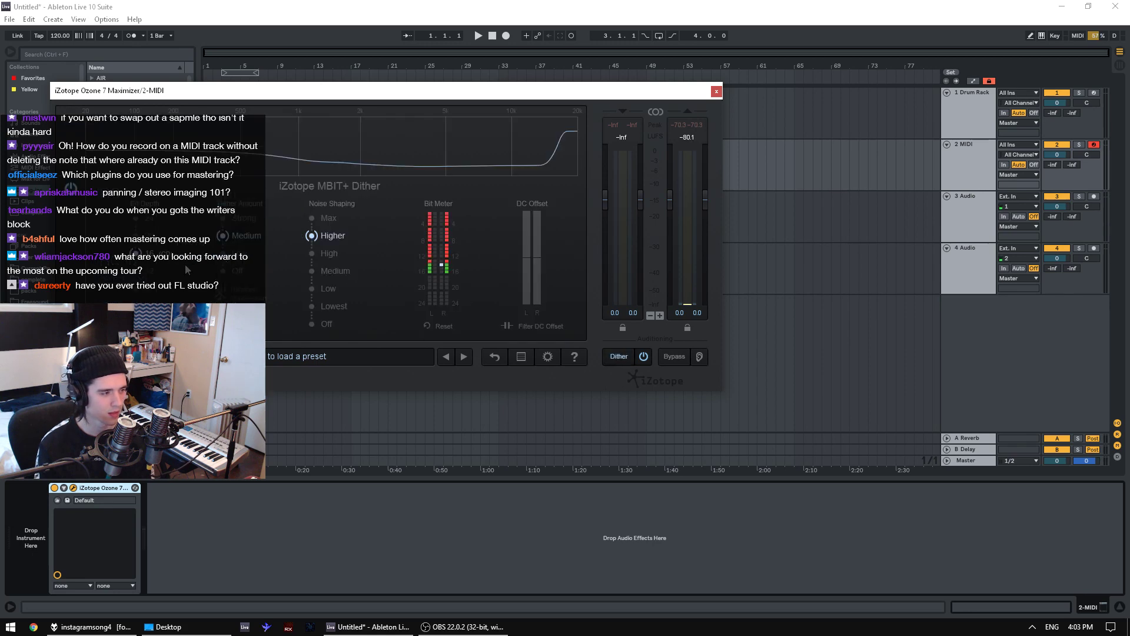
left_click(616, 358)
left_click(627, 462)
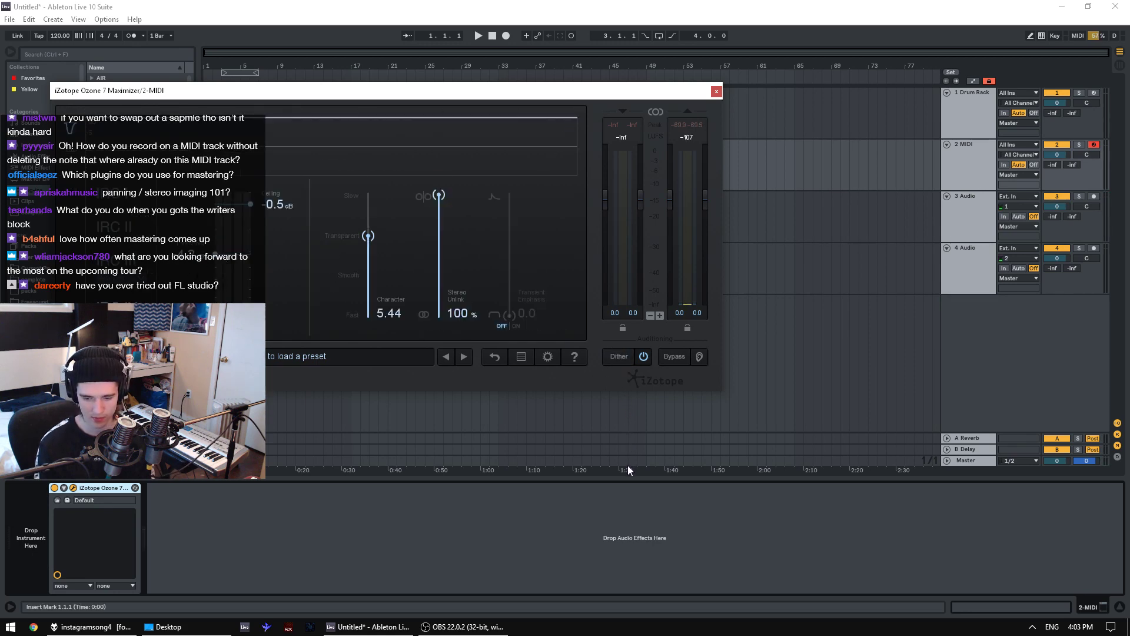
- Close the Ozone 7 Maximizer window and delete the plug-in from the second MIDI track
left_click(617, 431)
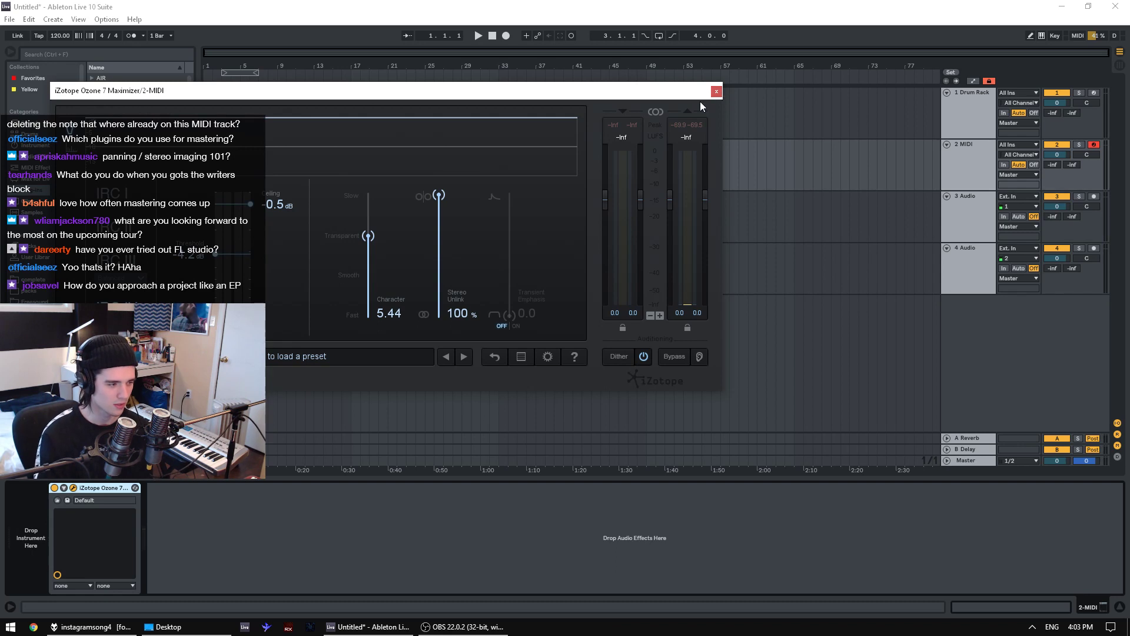
left_click(716, 92)
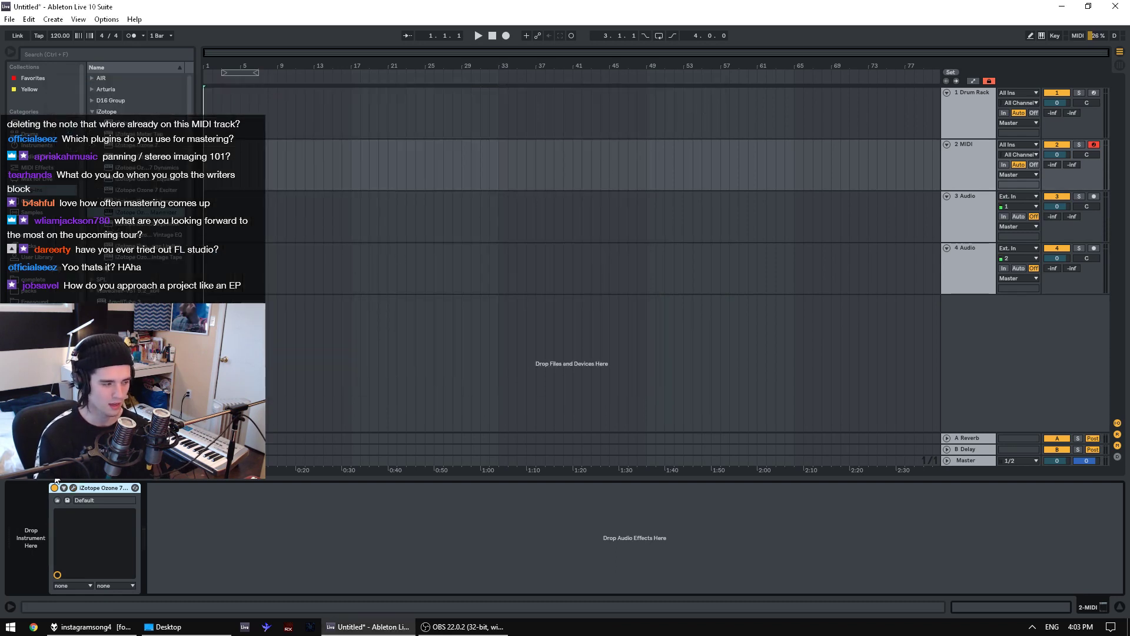
key("Delete")
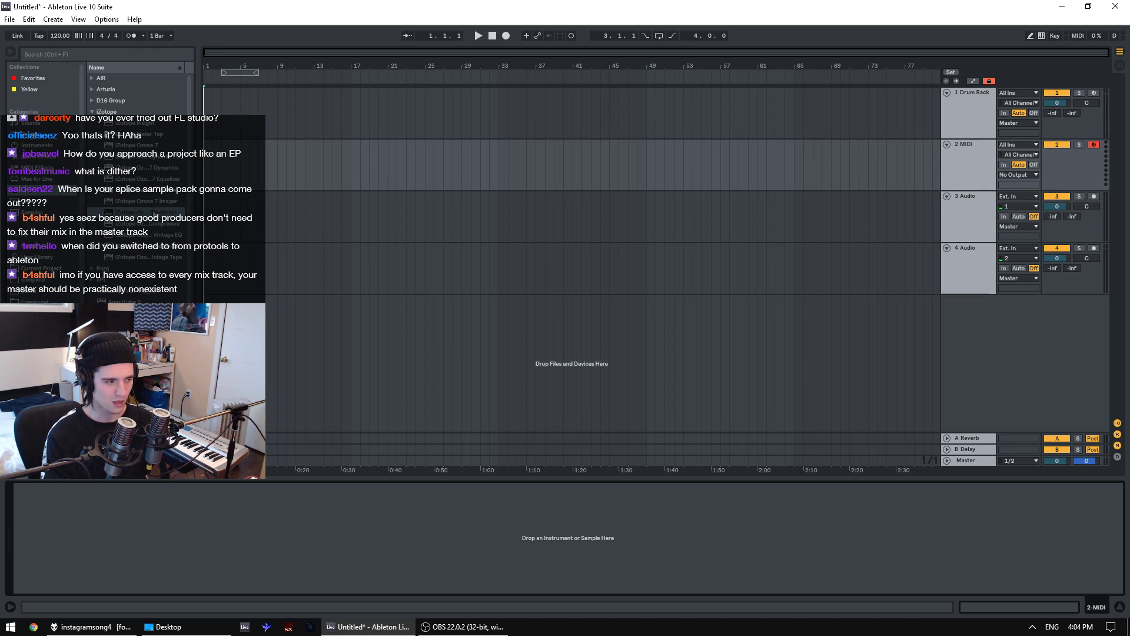
left_click(152, 210)
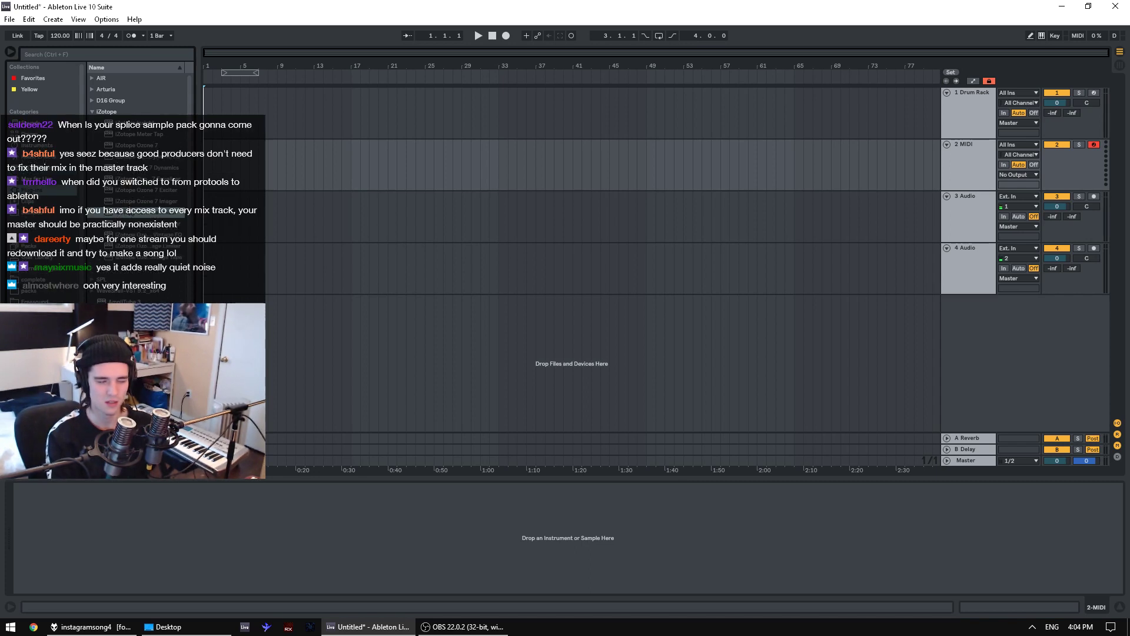
left_click_drag(505, 187, 142, 208)
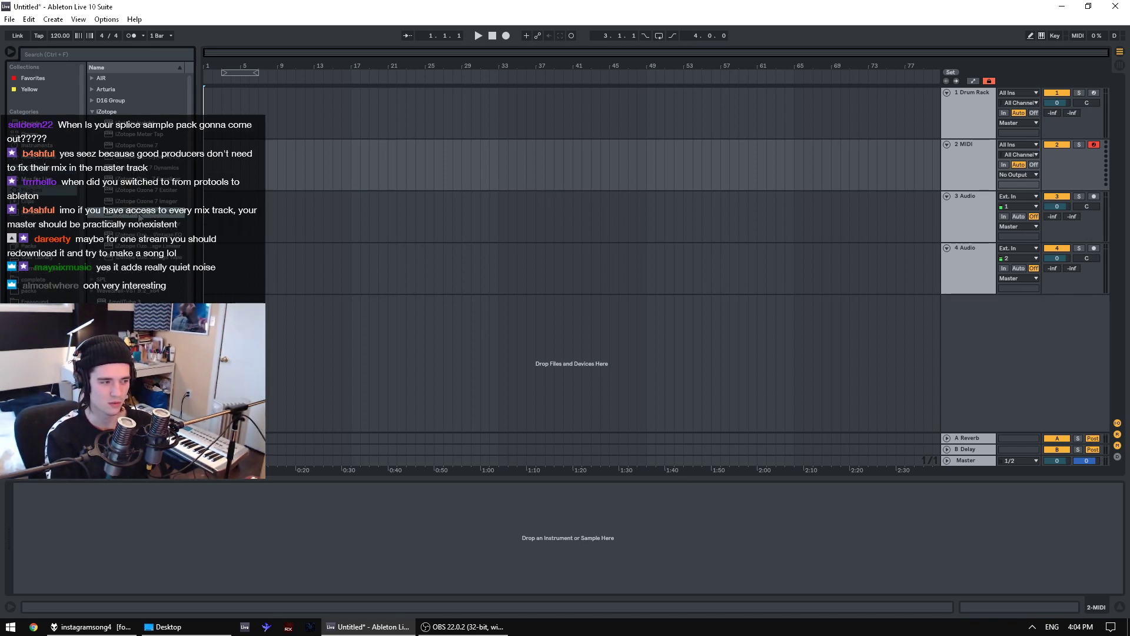
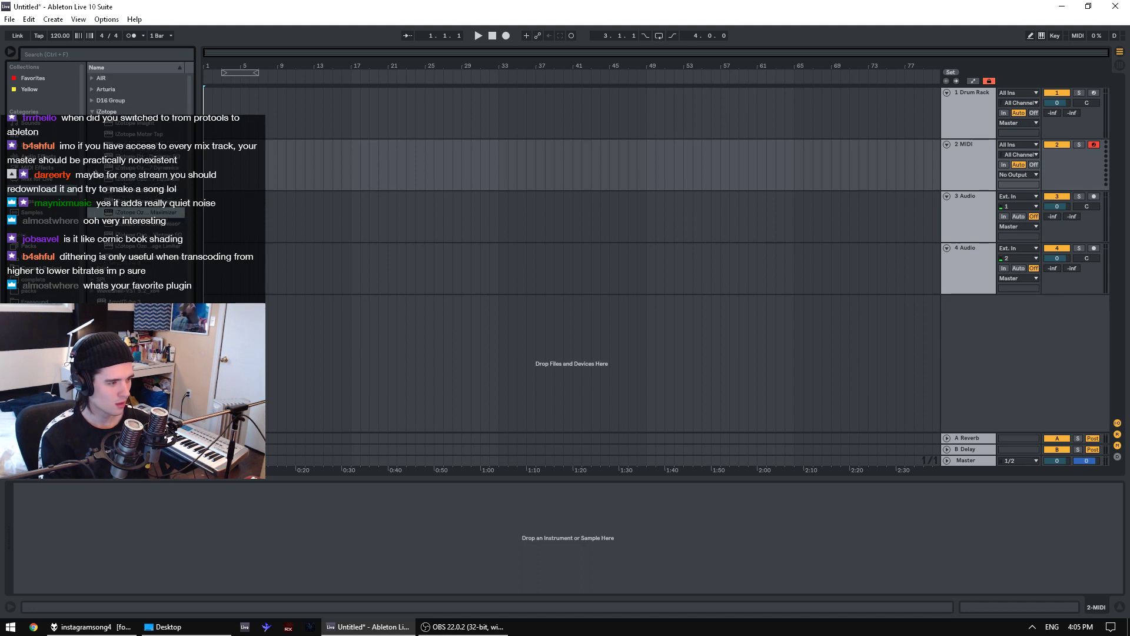
- Expand the AIR plug-in folder and load AIRReverb onto the second MIDI track
left_click(92, 78)
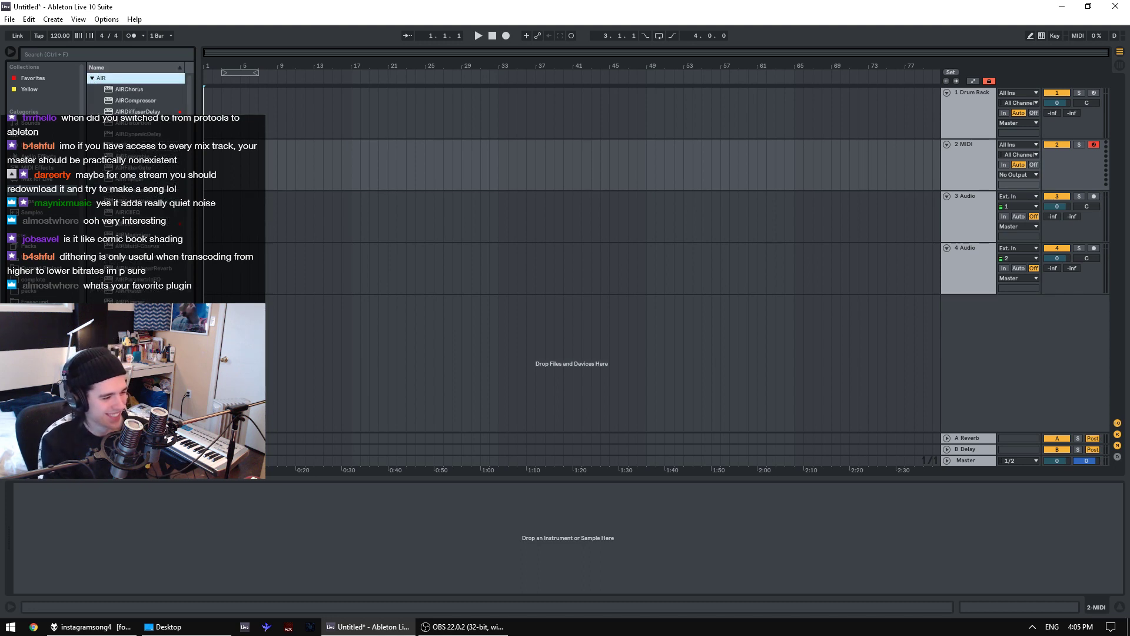
left_click_drag(680, 264, 853, 172)
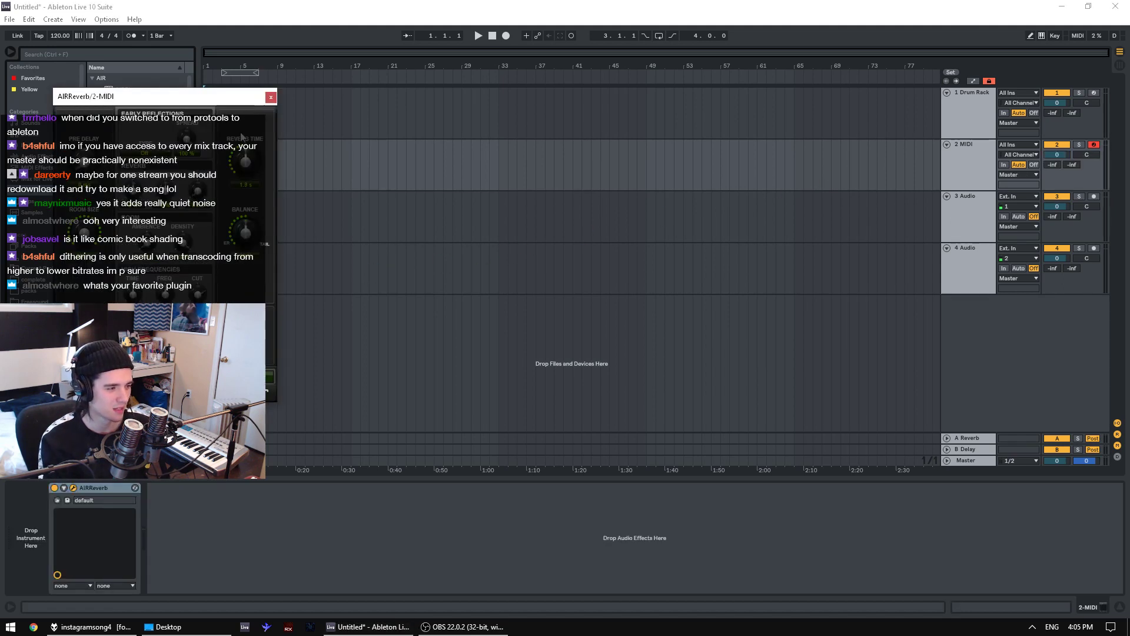
- Delete AIRReverb from the second MIDI track and look through the AIR plug-in folder
left_click(94, 491)
key("Delete")
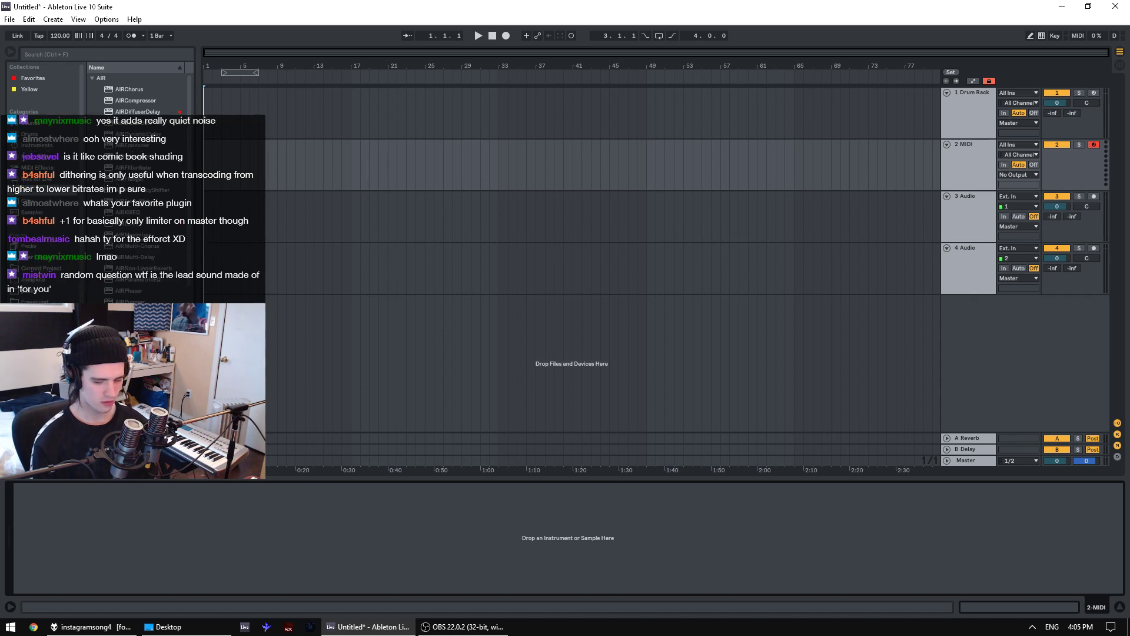
left_click(152, 257)
scroll(152, 258, "down", 6)
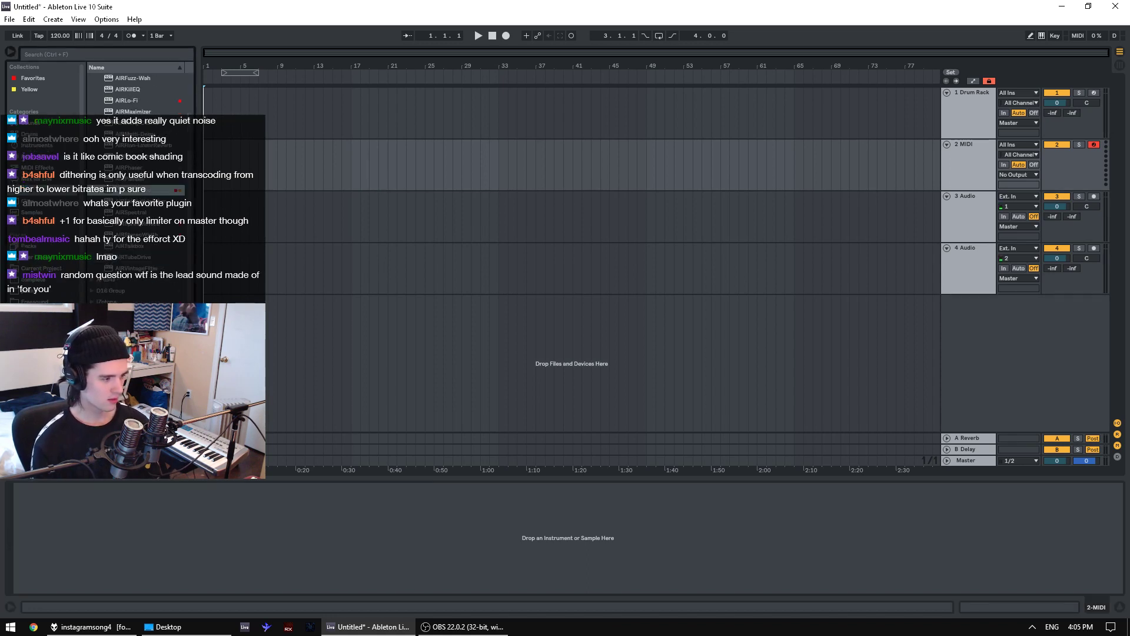
left_click(133, 106)
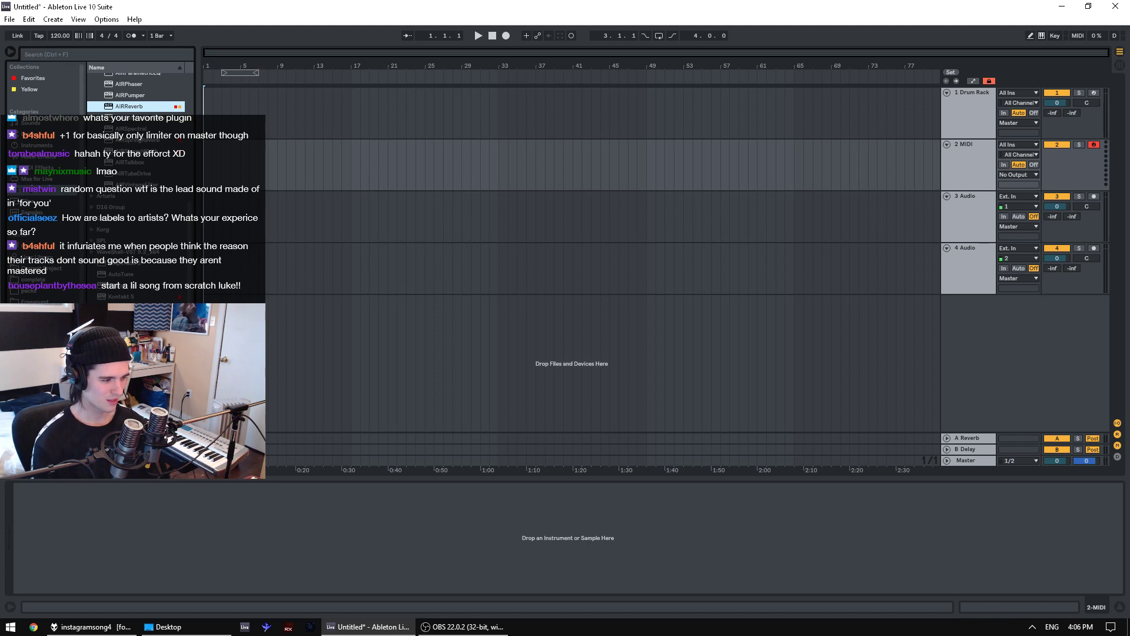
scroll(138, 196, "up", 3)
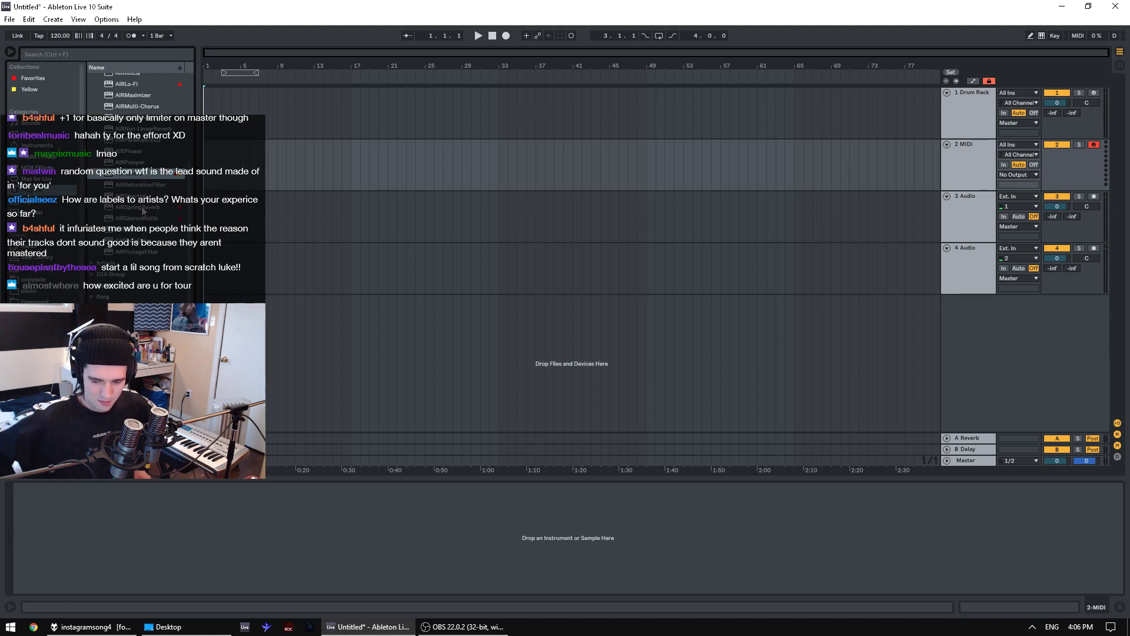
- Open the recent set instagramsong4.als without saving the untitled set
left_click(10, 18)
mouse_move(72, 58)
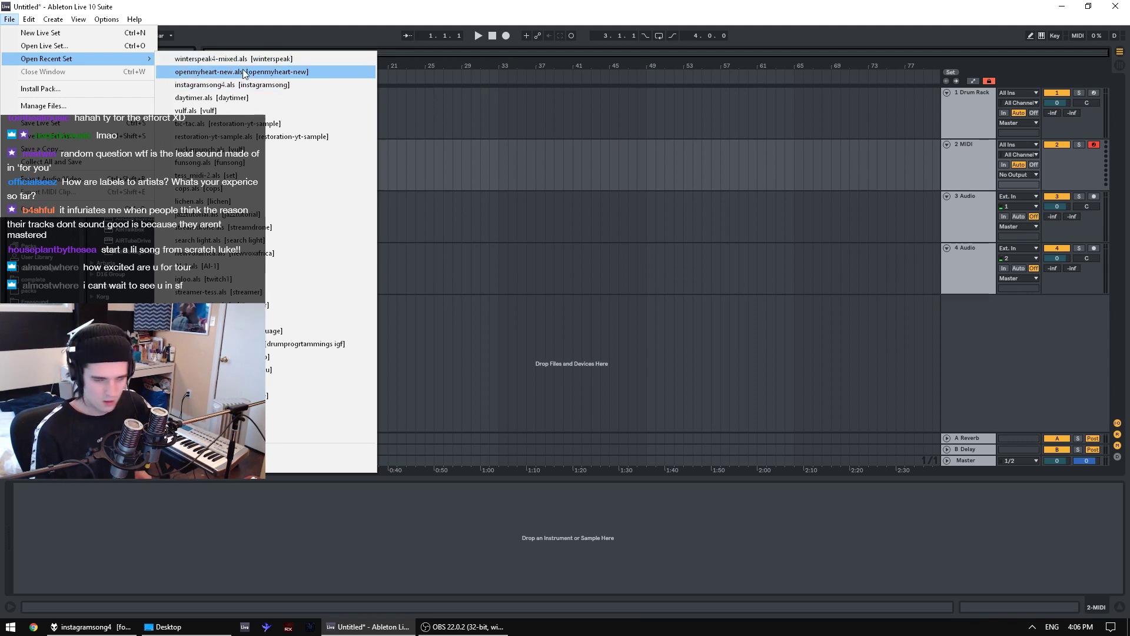
left_click(248, 87)
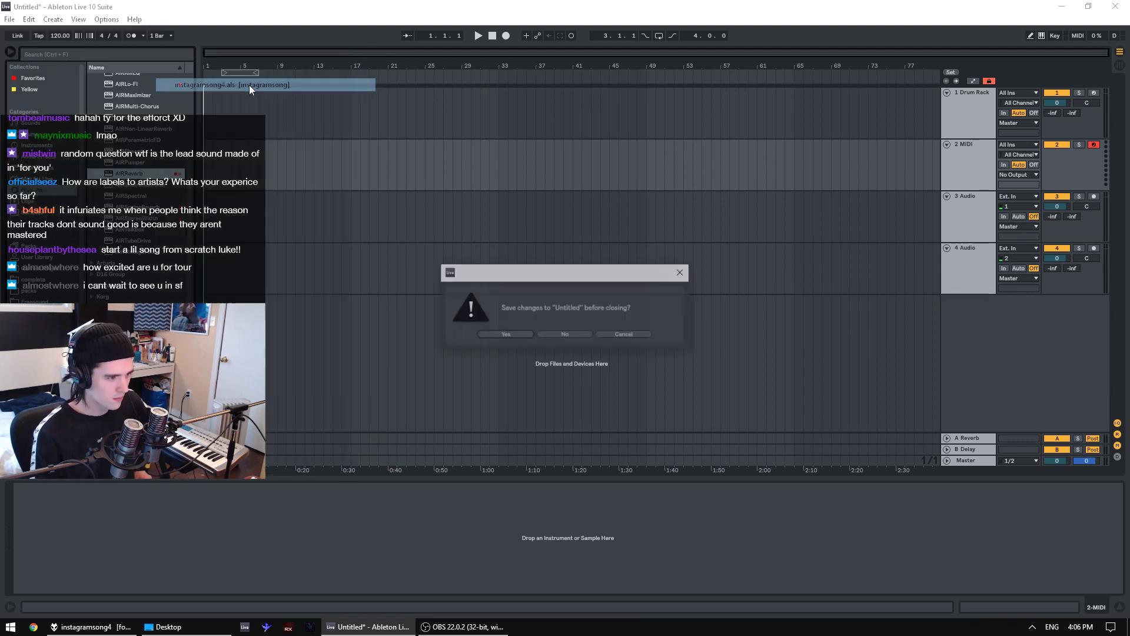
left_click(557, 334)
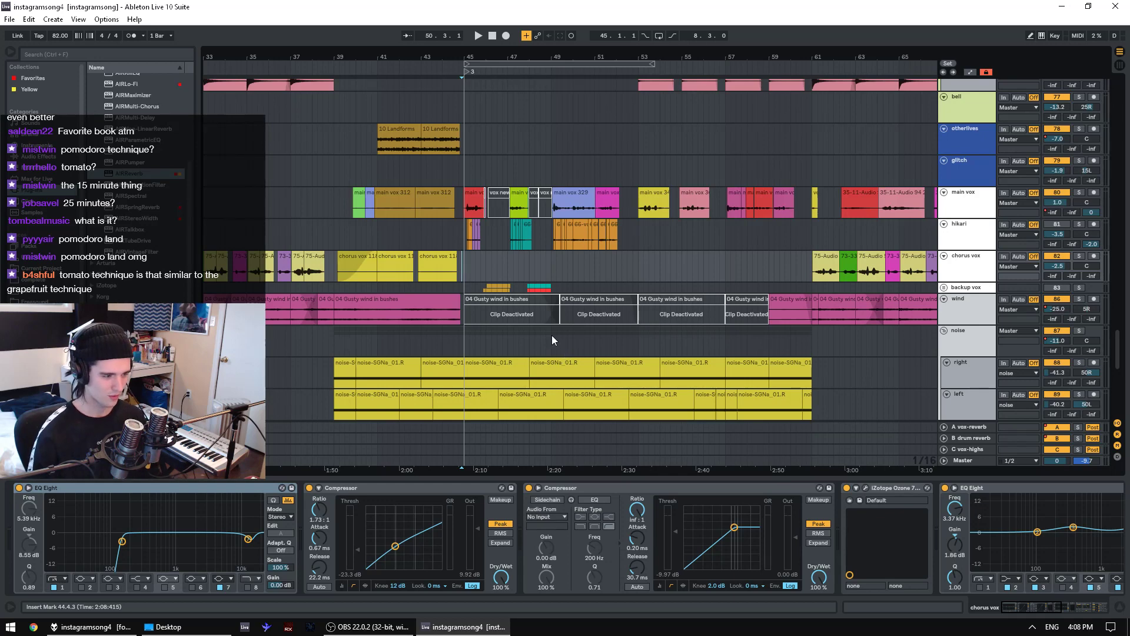
- Play a short passage of the song from about bar 49
left_click(550, 271)
key("space")
key("space")
scroll(530, 224, "up", 3)
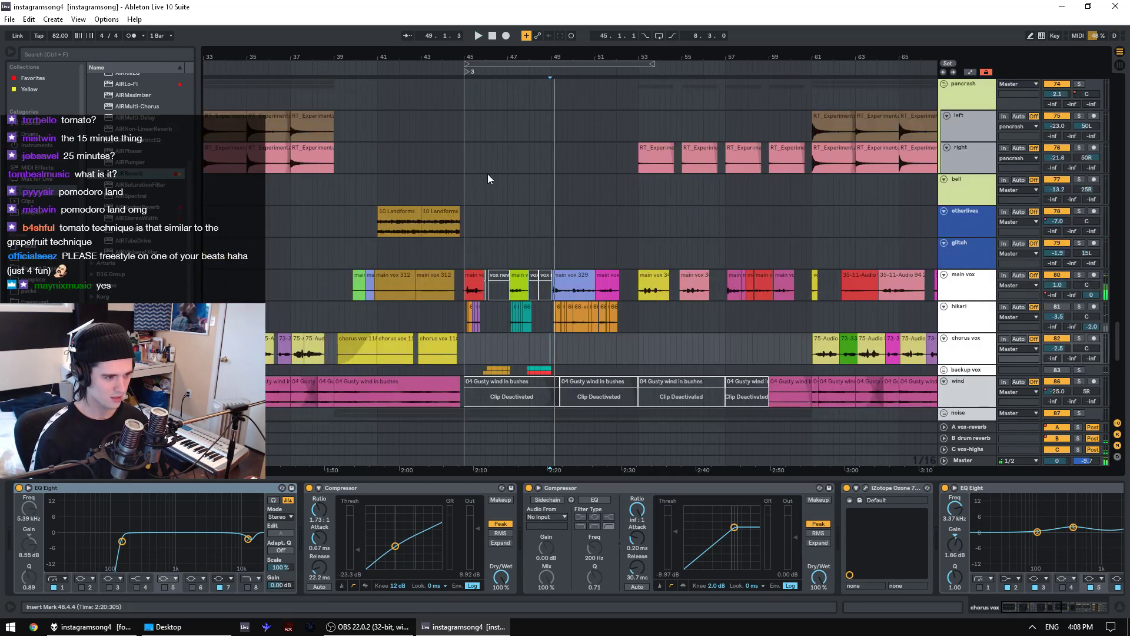
- Place the playback start at bar 45 and lower the master volume to -2.7 dB
left_click(465, 134)
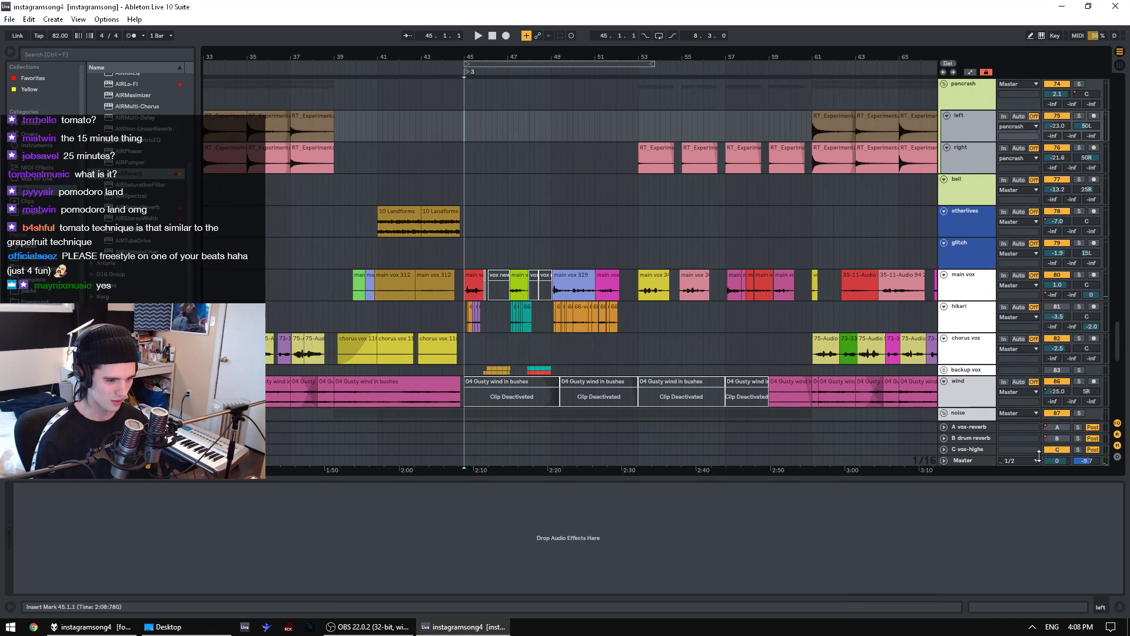
left_click_drag(1058, 460, 1058, 471)
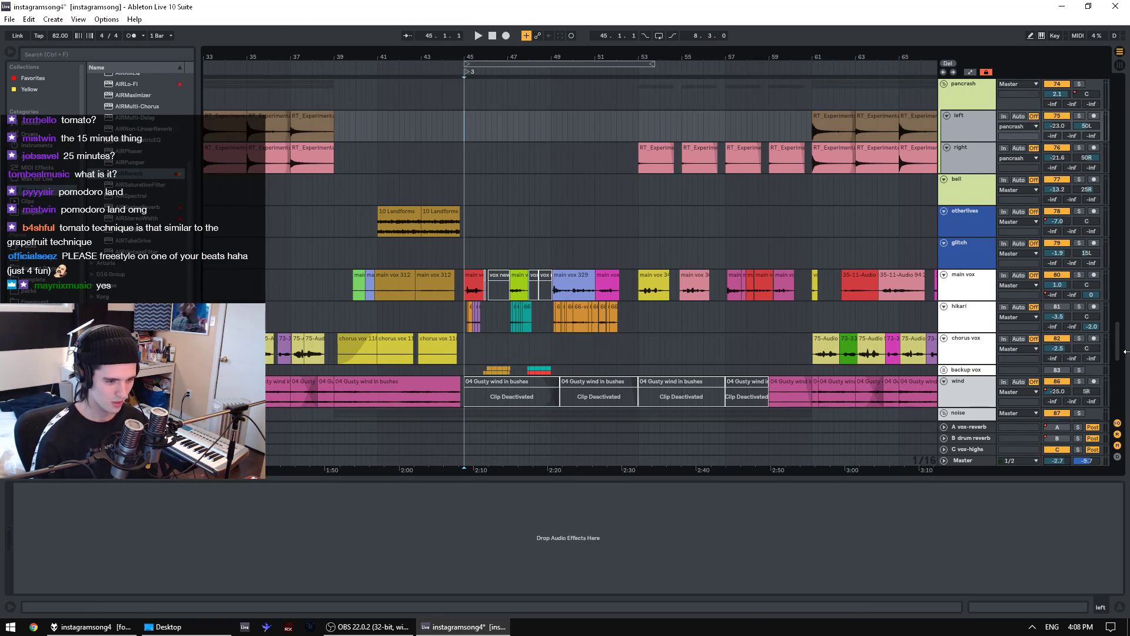
- Play the opening of the verse at bar 45 briefly and look over the uppermost tracks of the arrangement
scroll(1088, 89, "up", 10)
scroll(1093, 73, "up", 3)
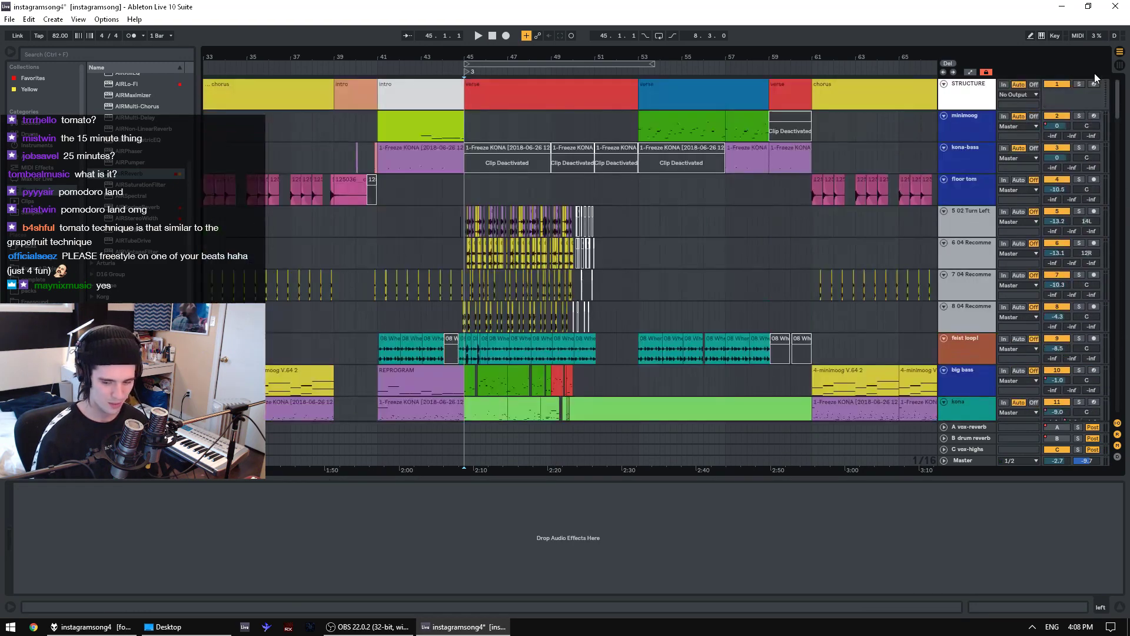
key("space")
key("space")
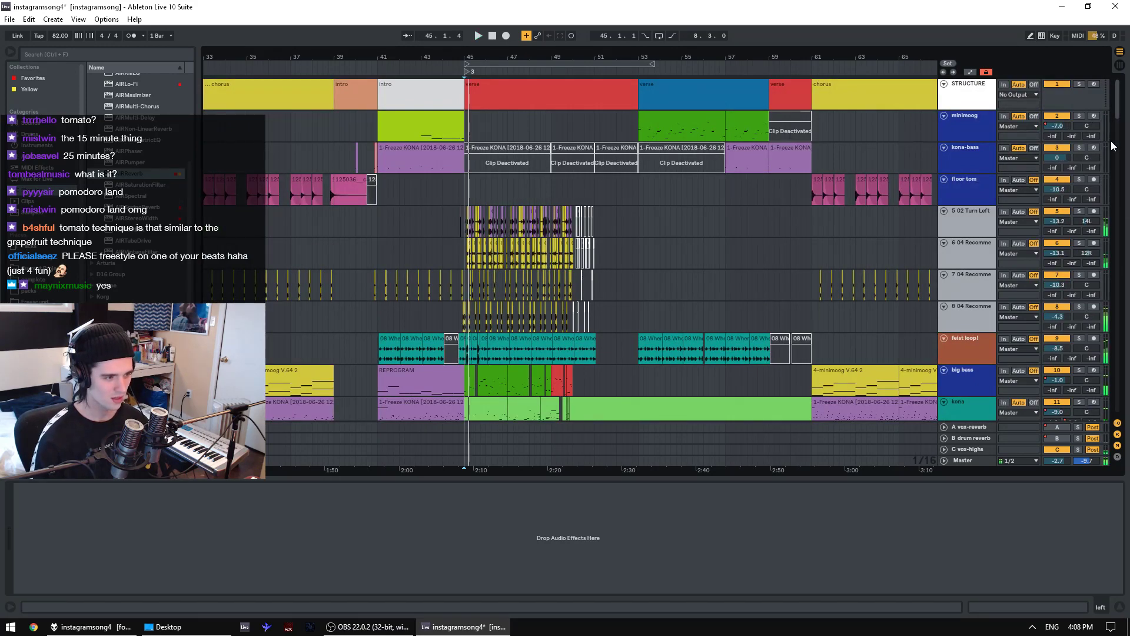
scroll(1107, 153, "down", 10)
scroll(1107, 158, "up", 10)
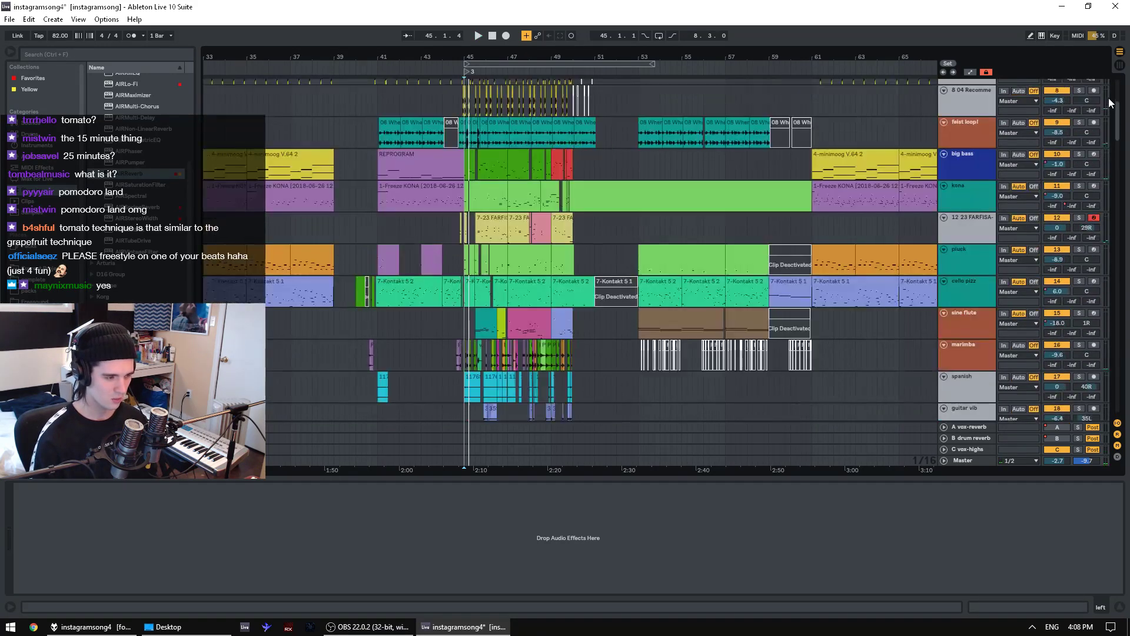
- Play the verse from bar 45 on the floor tom track while examining the bass, melodic and percussion tracks
left_click_drag(478, 55, 479, 66)
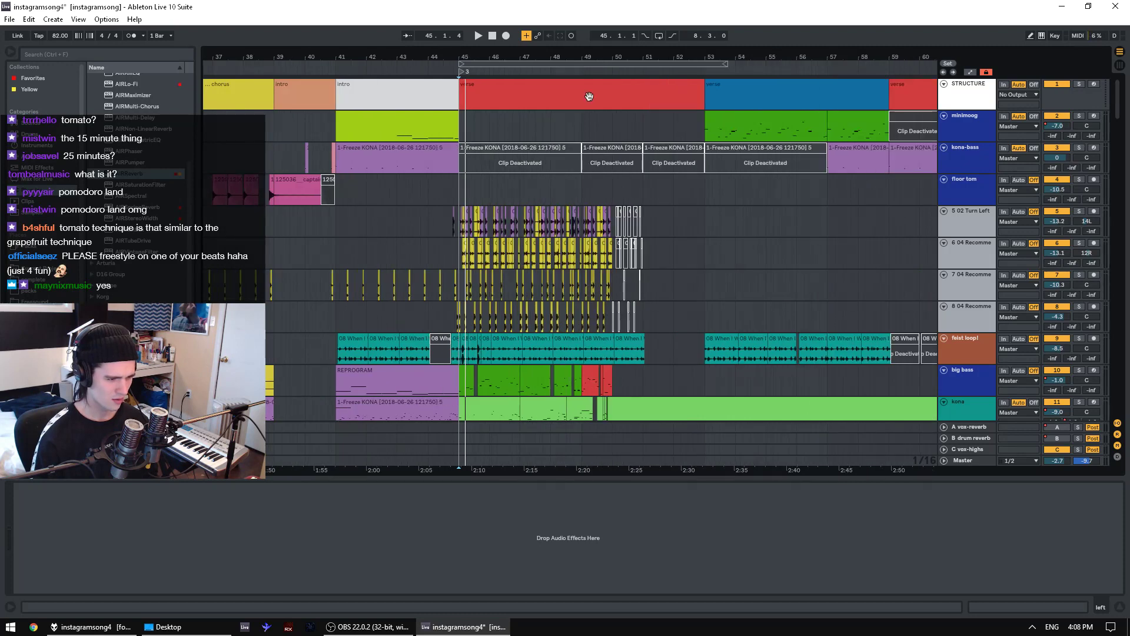
left_click(458, 197)
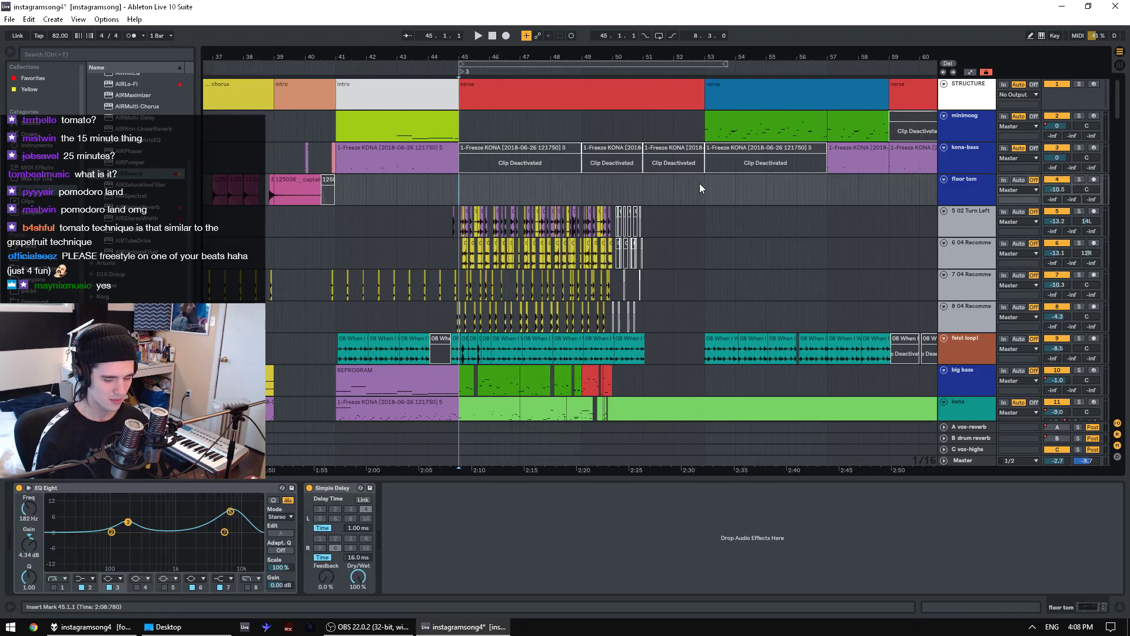
key("space")
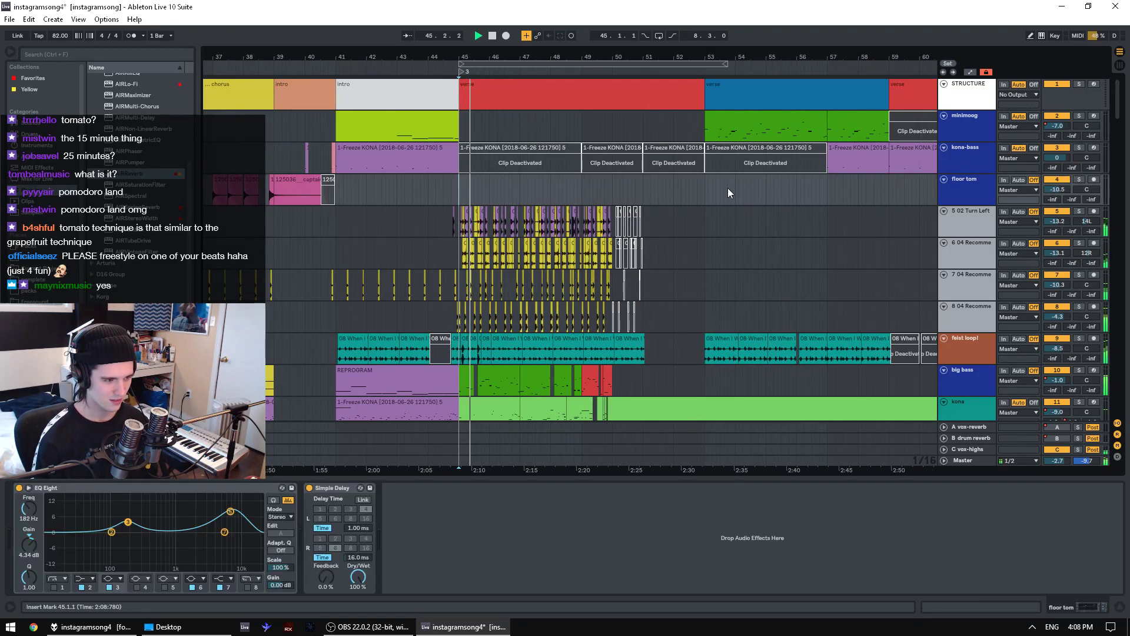
scroll(729, 193, "down", 5)
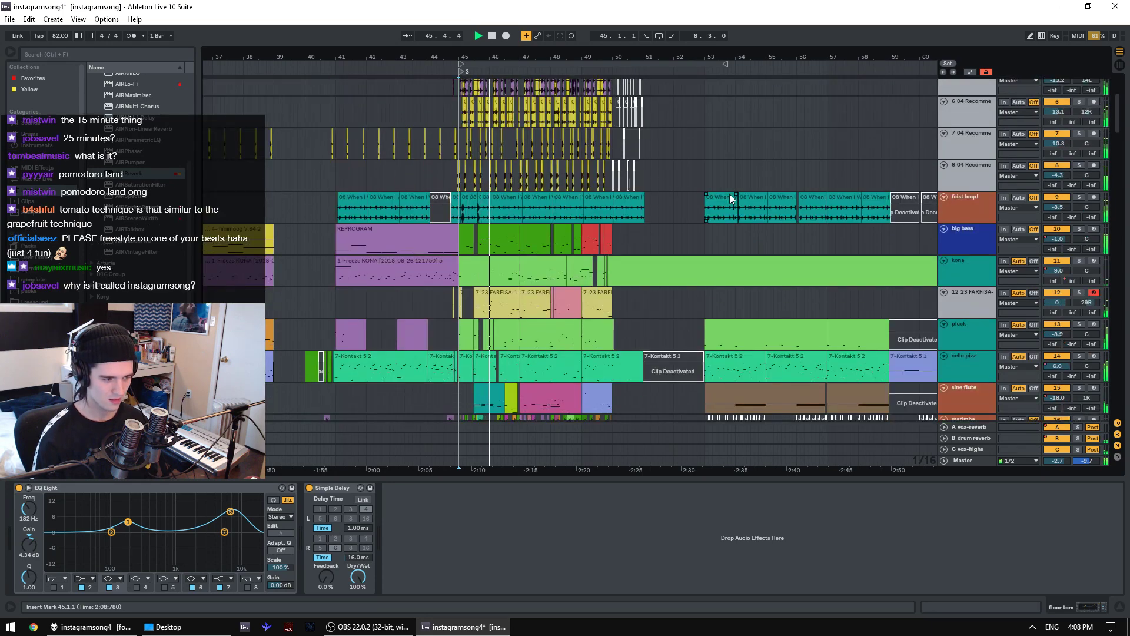
scroll(729, 193, "down", 10)
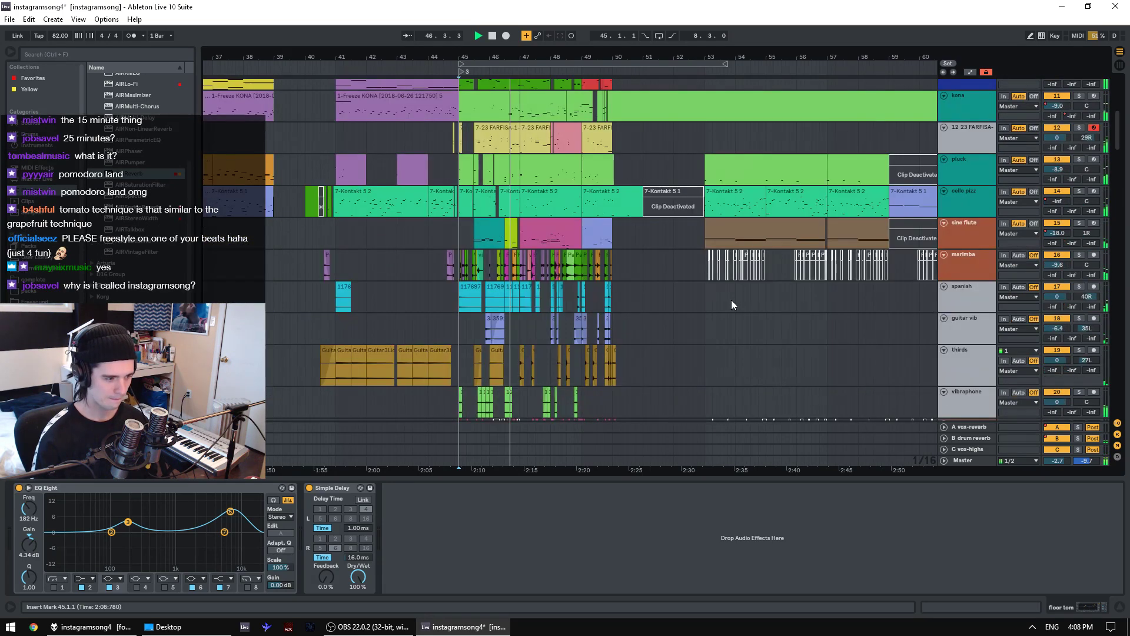
scroll(734, 324, "down", 9)
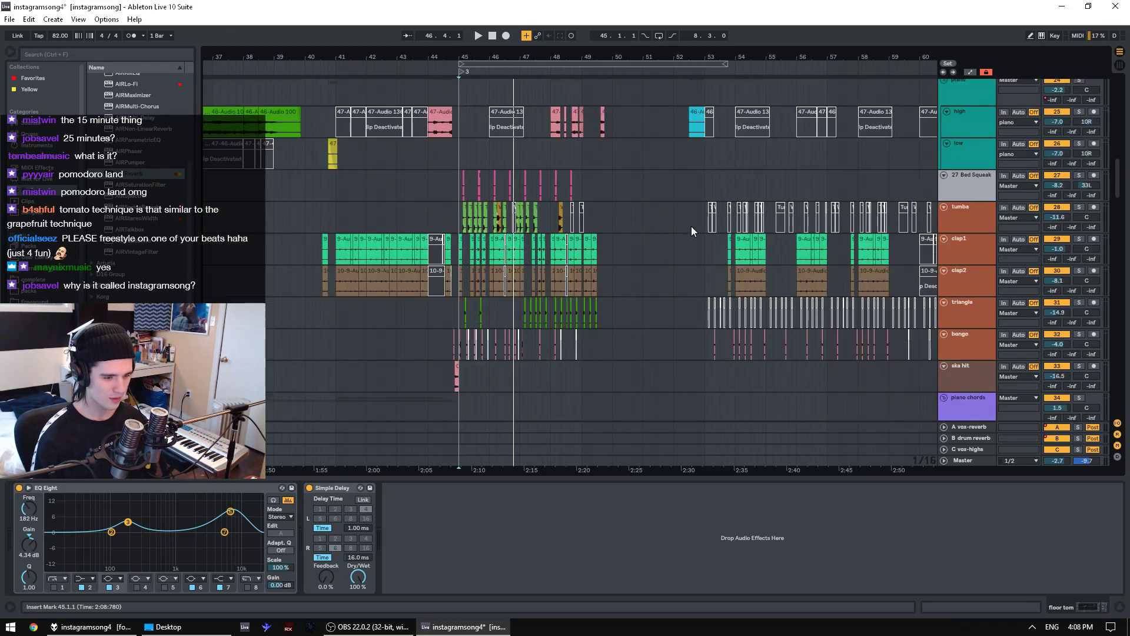
scroll(691, 226, "down", 7)
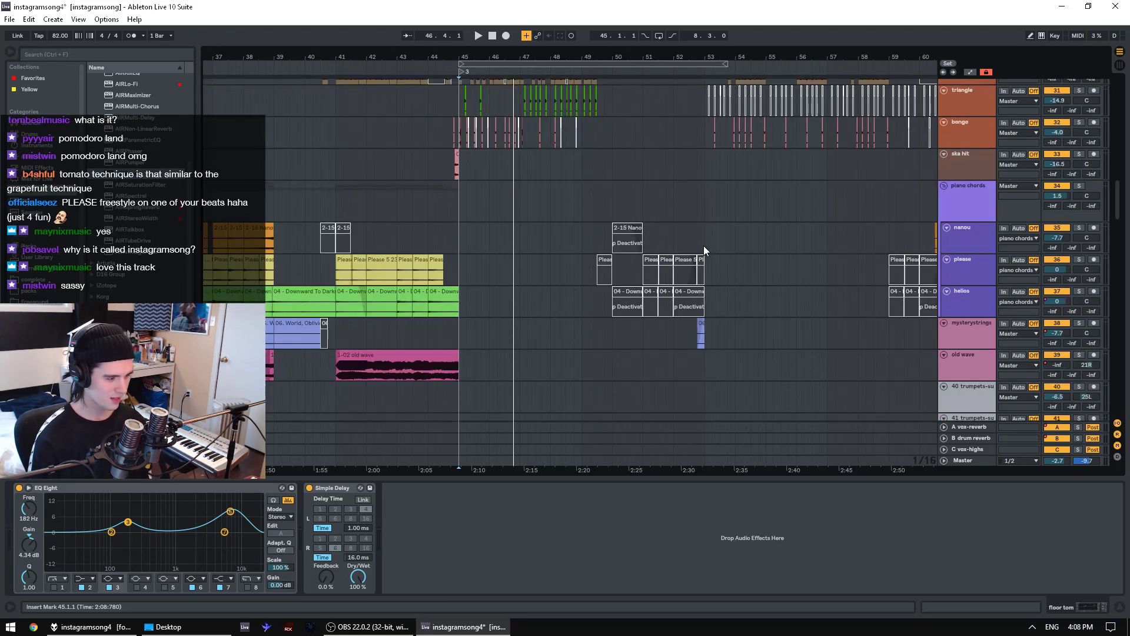
mouse_move(692, 263)
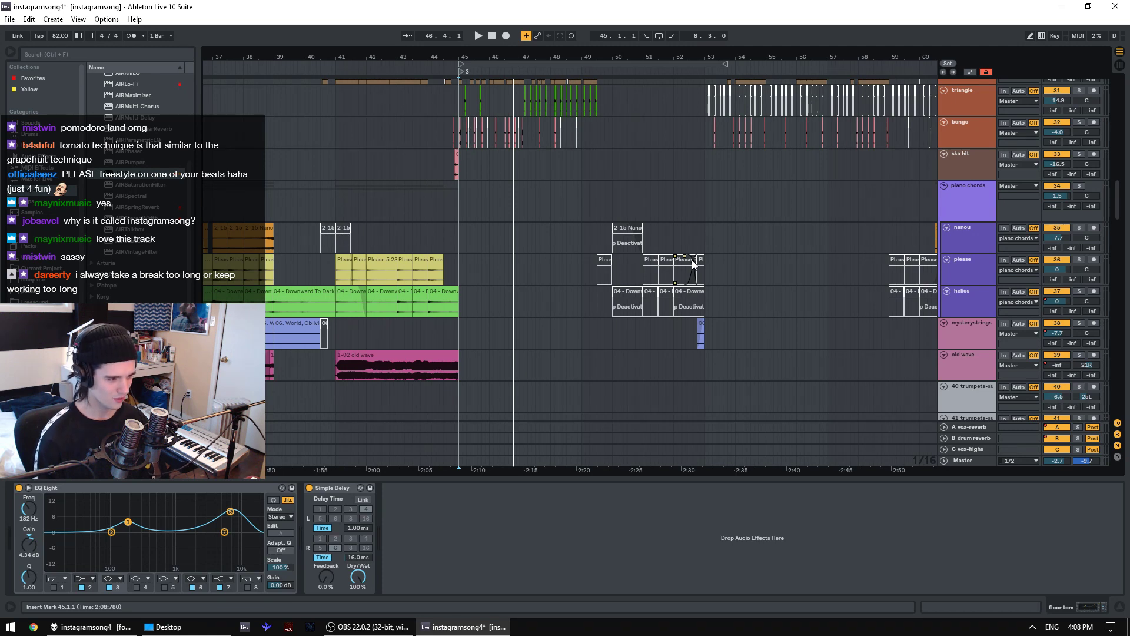
- Replay the start of the verse and examine the guitar, drum, vocal and ambience tracks further down the arrangement
key("space")
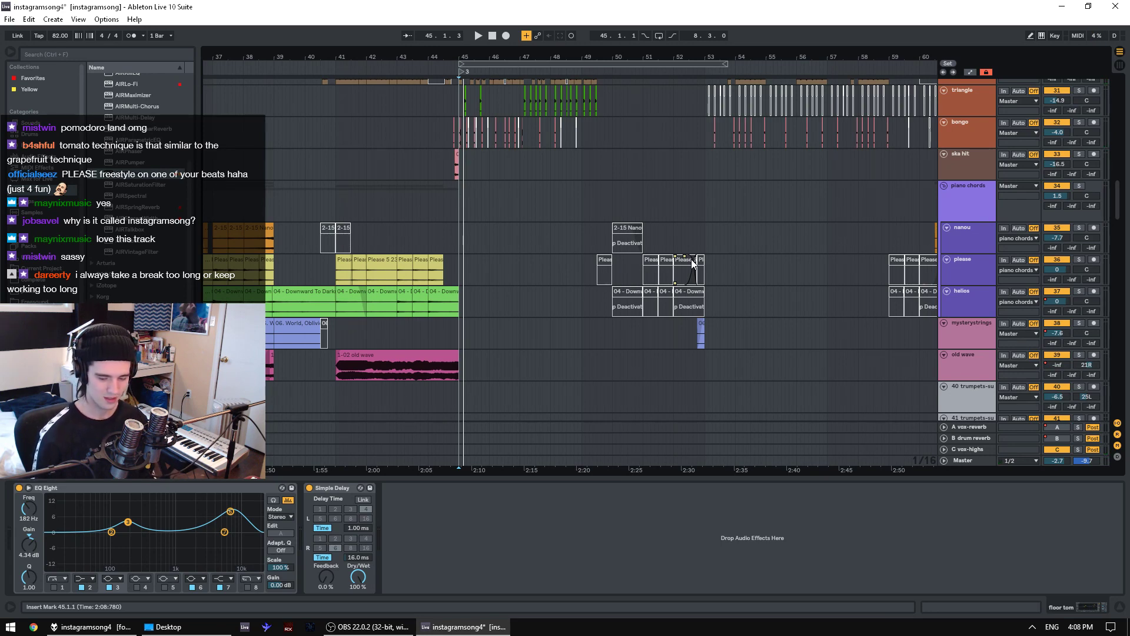
scroll(648, 195, "up", 8)
key("space")
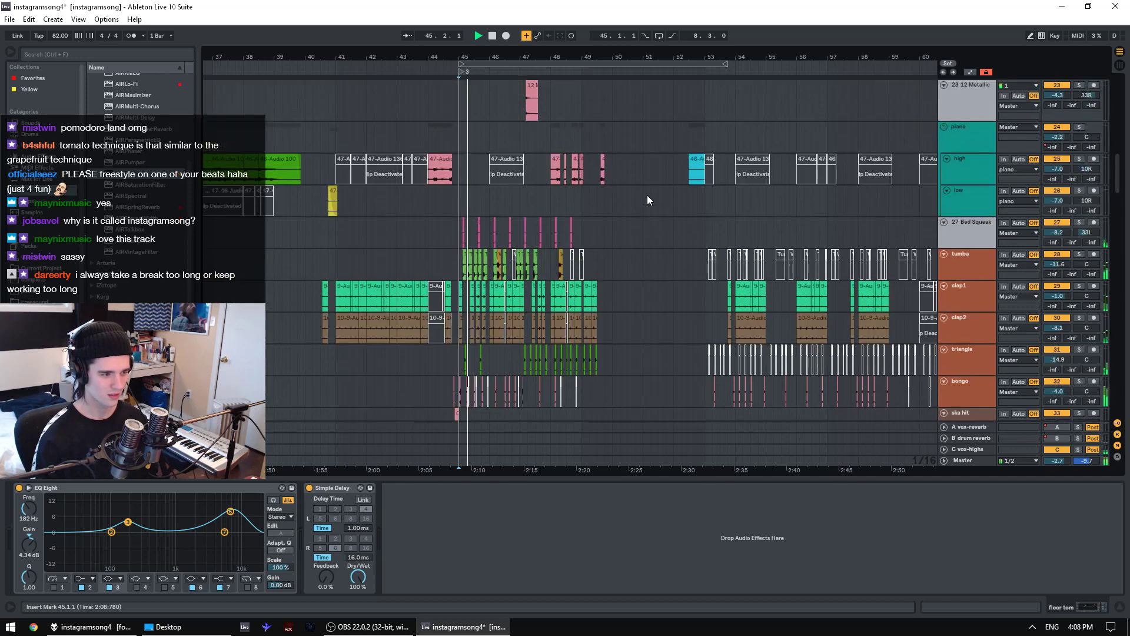
scroll(751, 330, "down", 10)
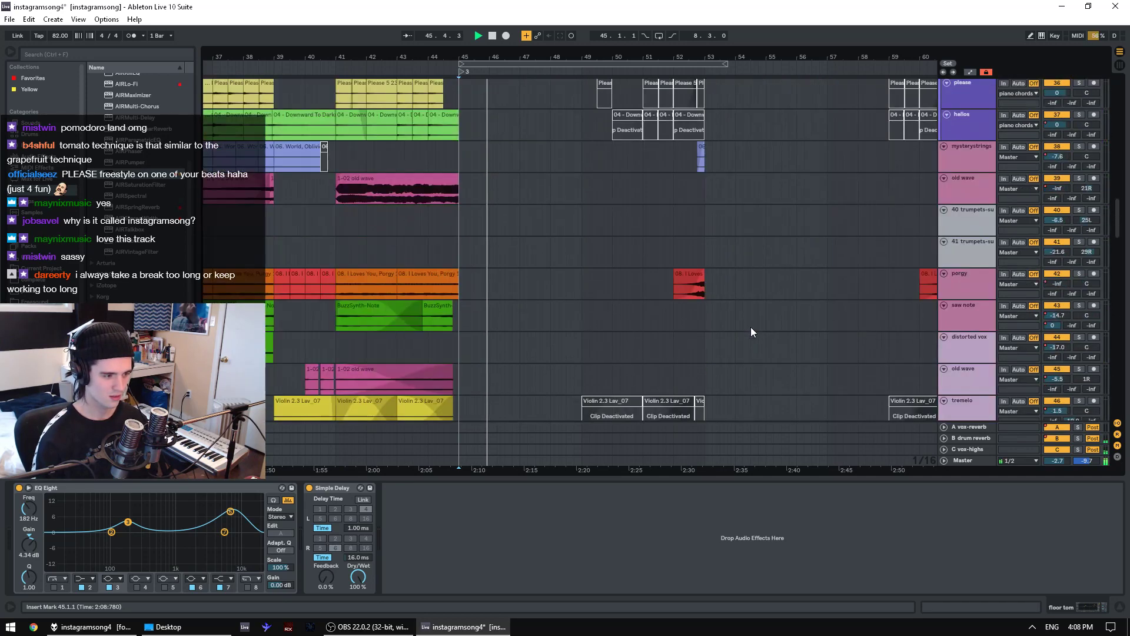
scroll(751, 331, "down", 3)
key("space")
scroll(1124, 305, "down", 16)
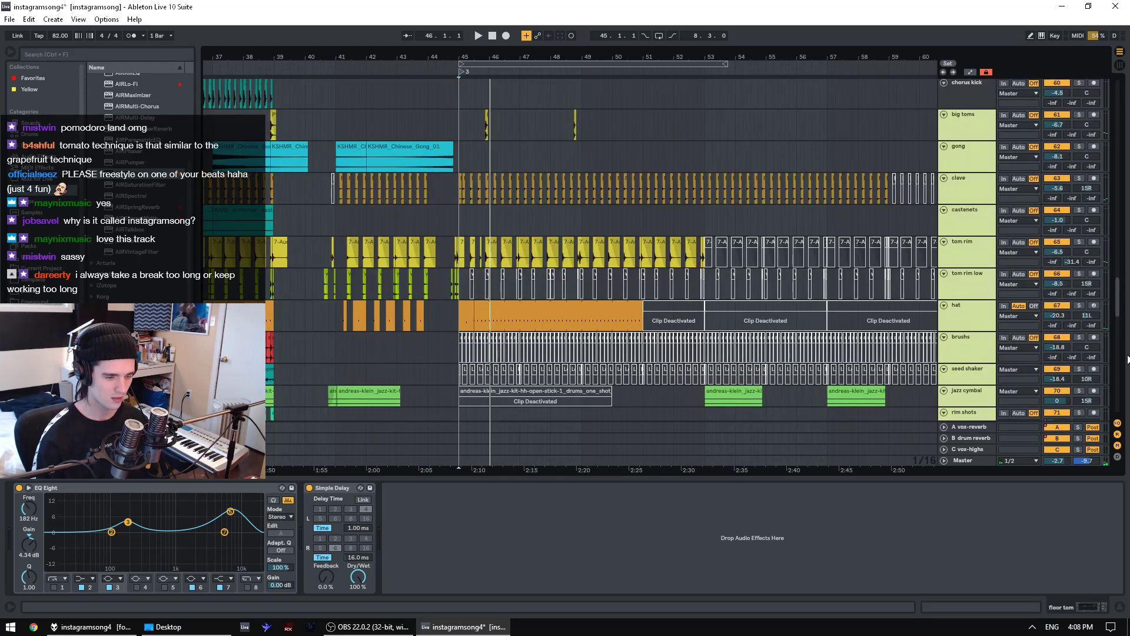
scroll(1124, 275, "up", 20)
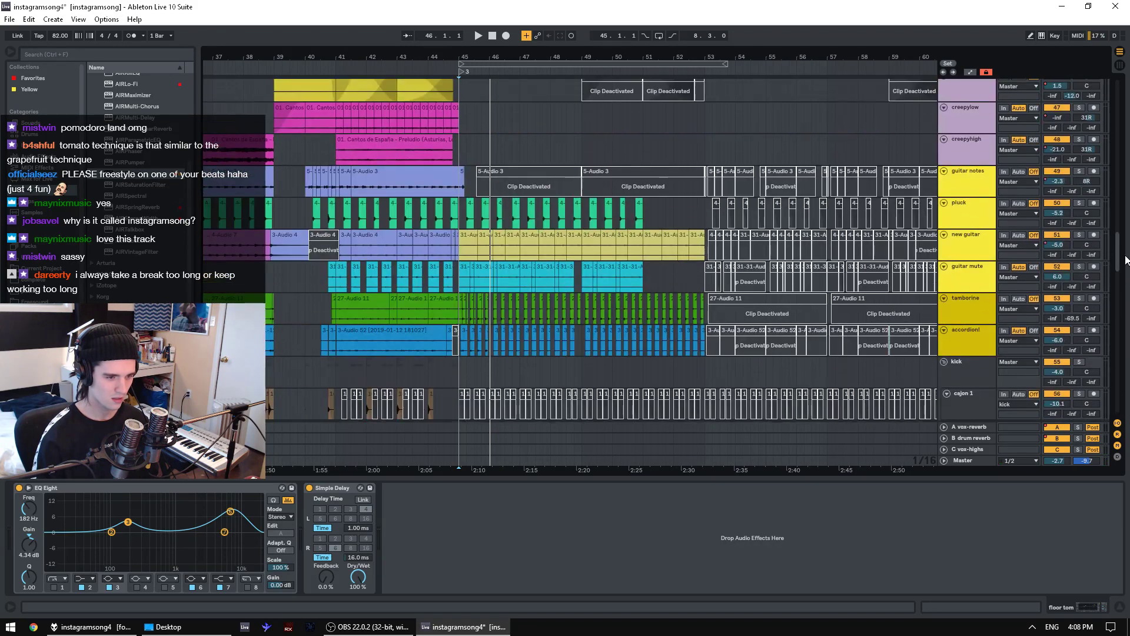
scroll(1122, 310, "down", 20)
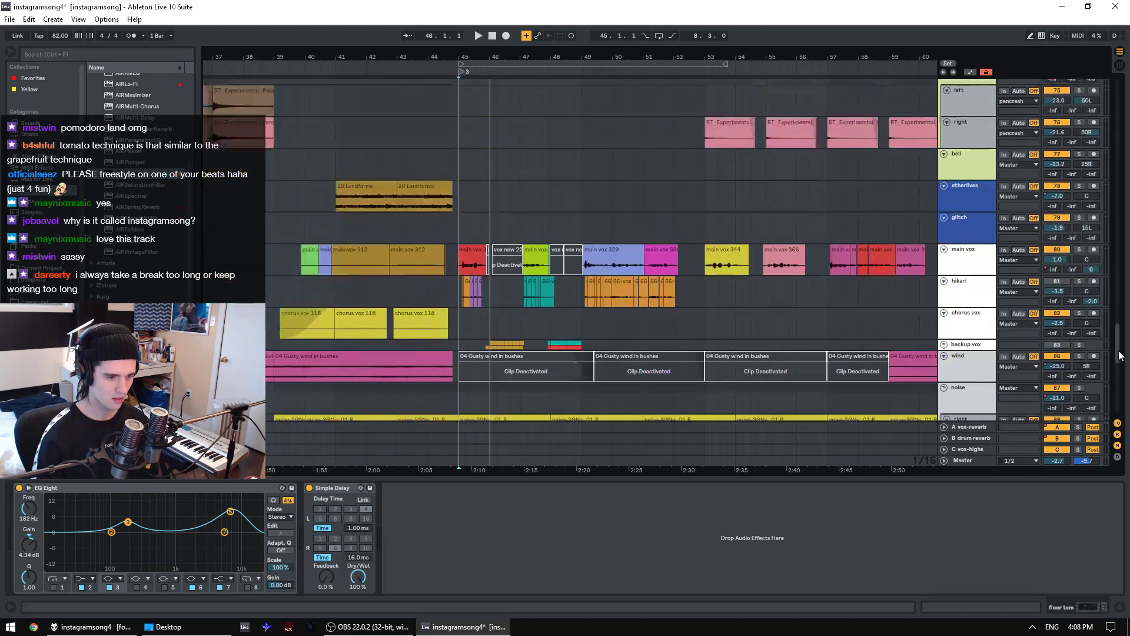
scroll(1057, 288, "down", 5)
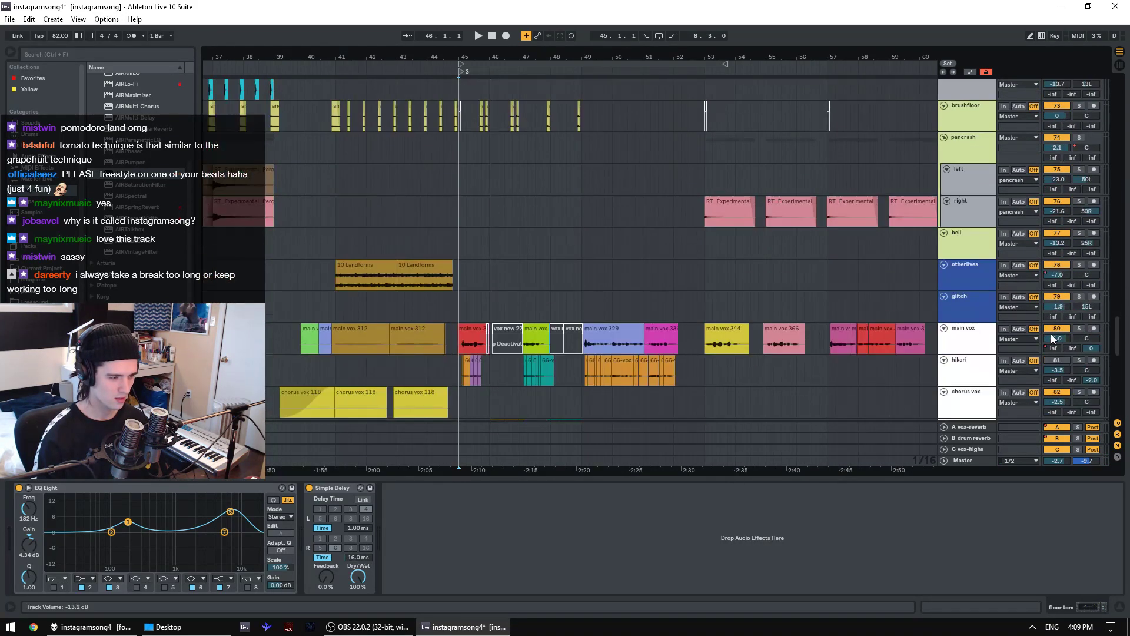
scroll(1056, 361, "down", 5)
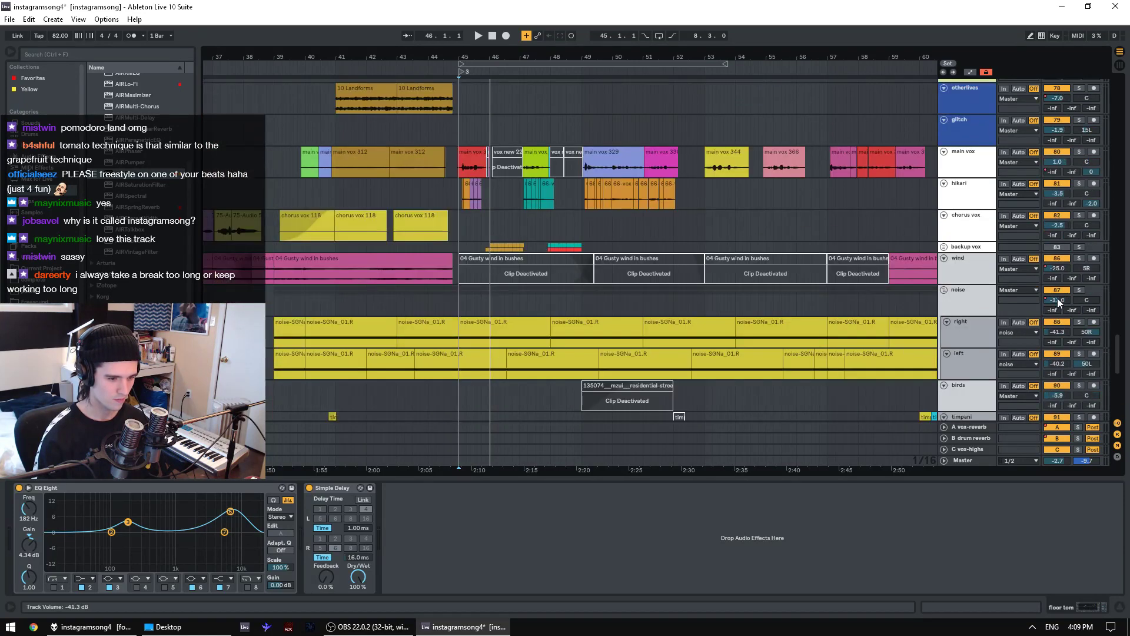
- Select the main vox clip at bar 45 and play the verse from it while reviewing the drum, guitar and texture tracks
left_click(469, 152)
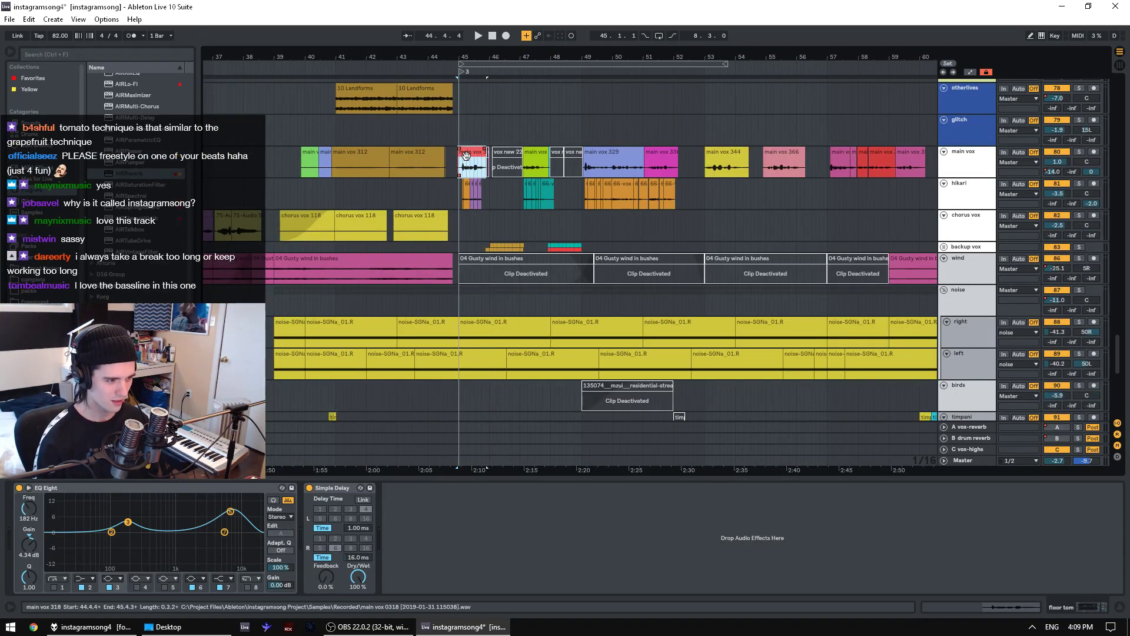
key("space")
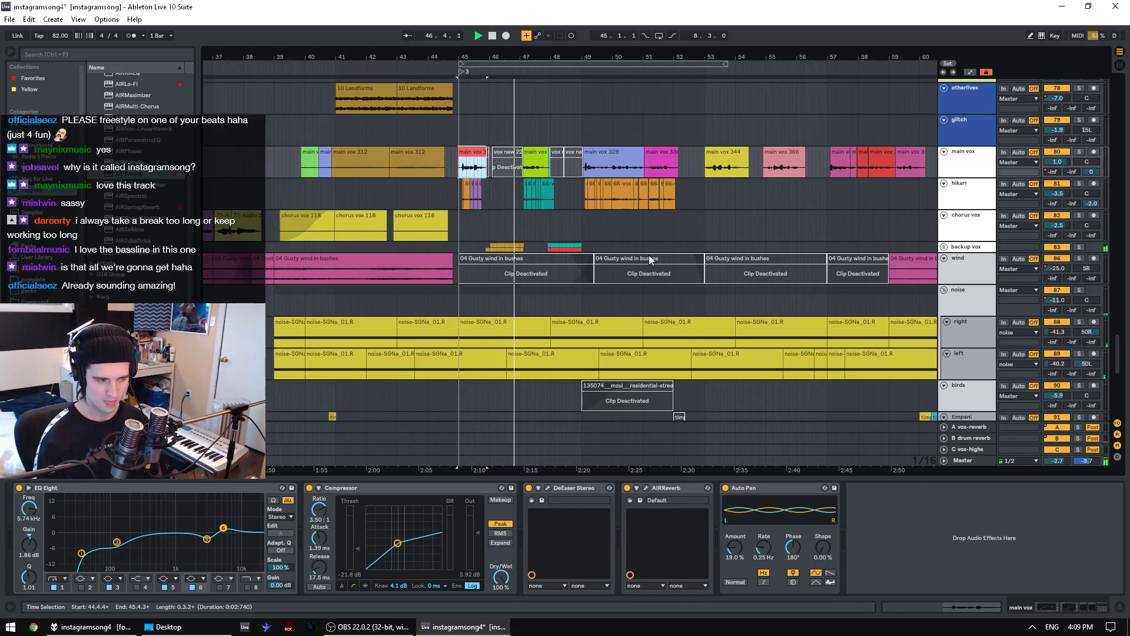
scroll(649, 255, "up", 10)
scroll(649, 256, "up", 10)
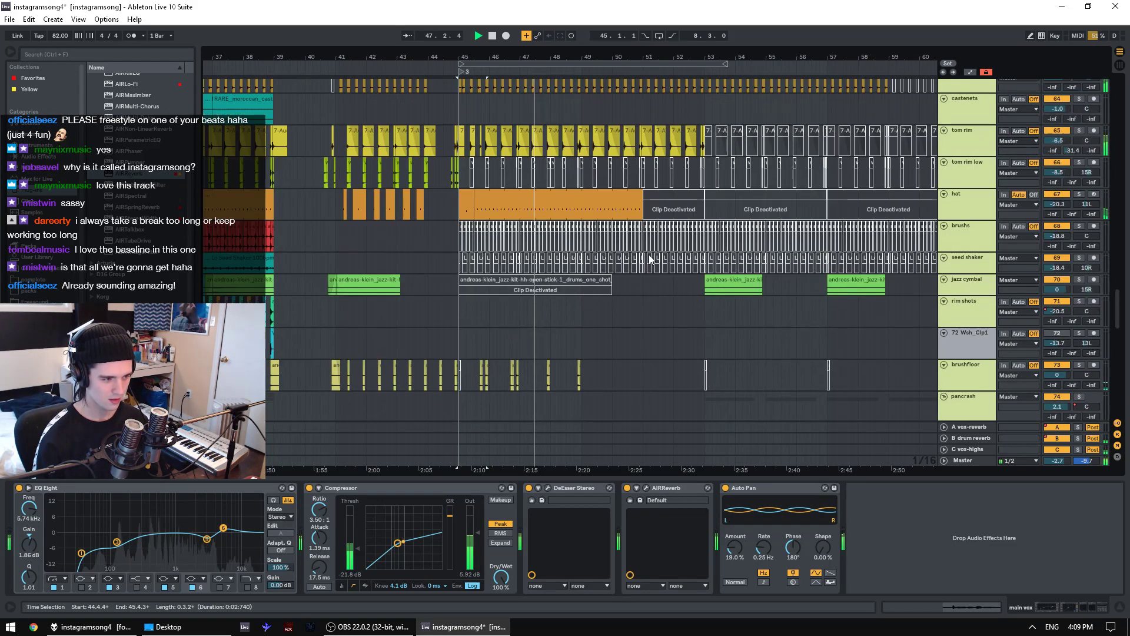
scroll(649, 255, "up", 10)
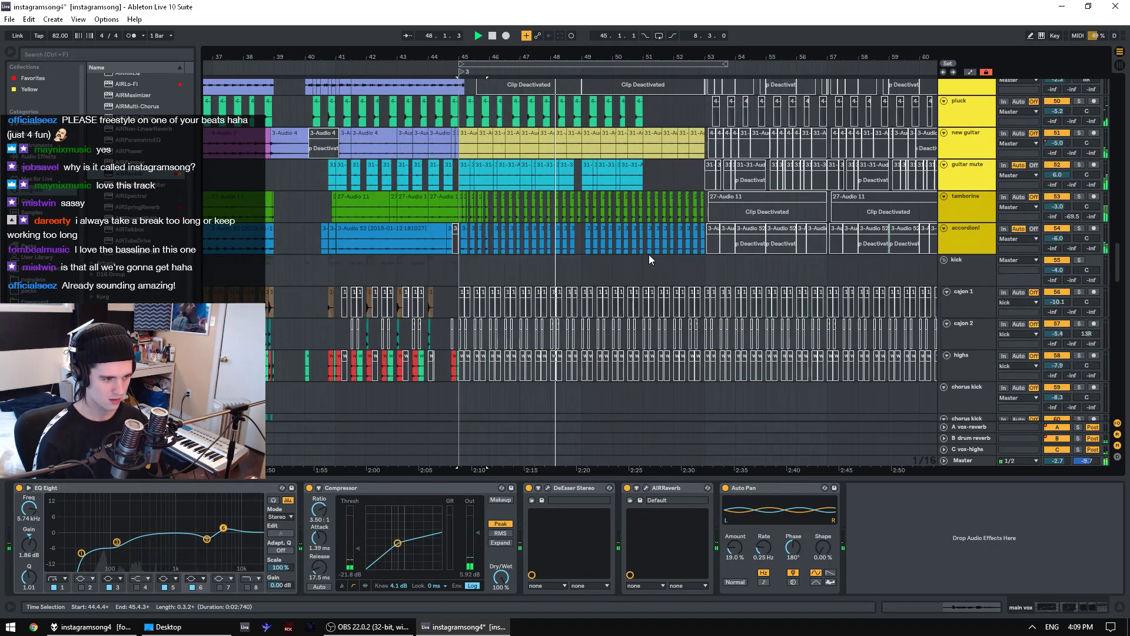
scroll(649, 255, "up", 8)
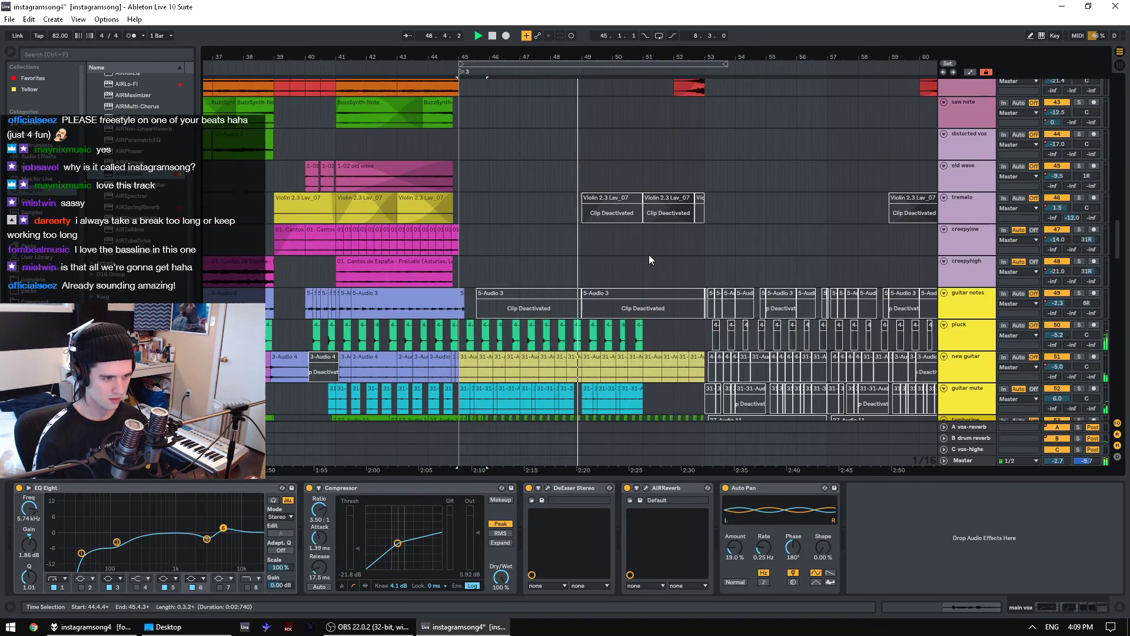
scroll(701, 223, "up", 10)
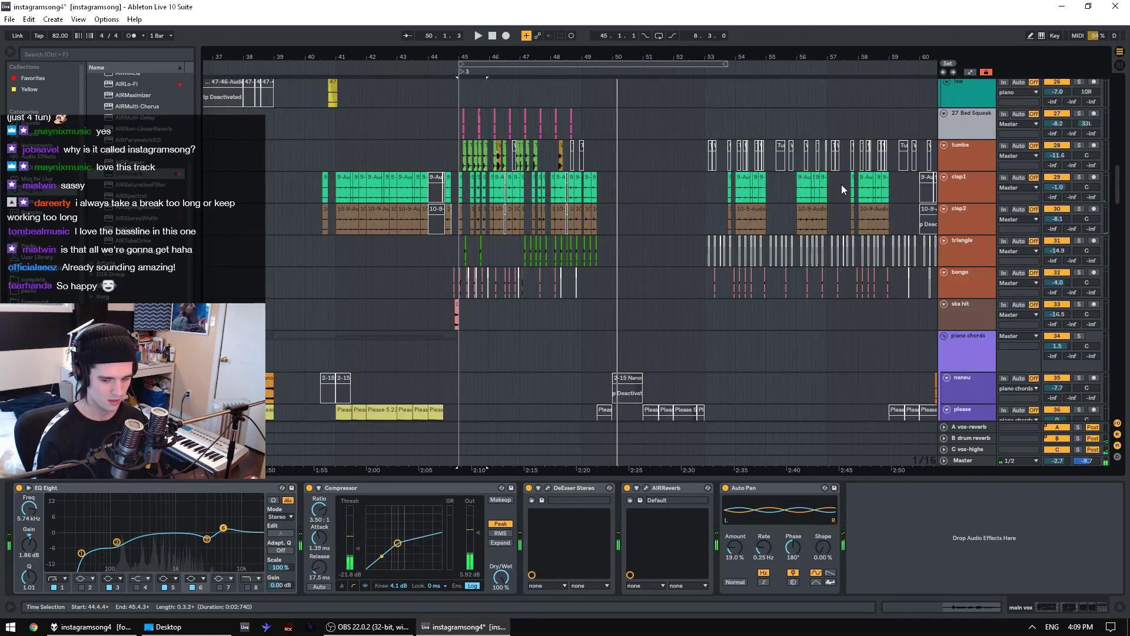
- Mute the vocal tracks from main vox through backup vox
left_click_drag(1125, 169, 1110, 105)
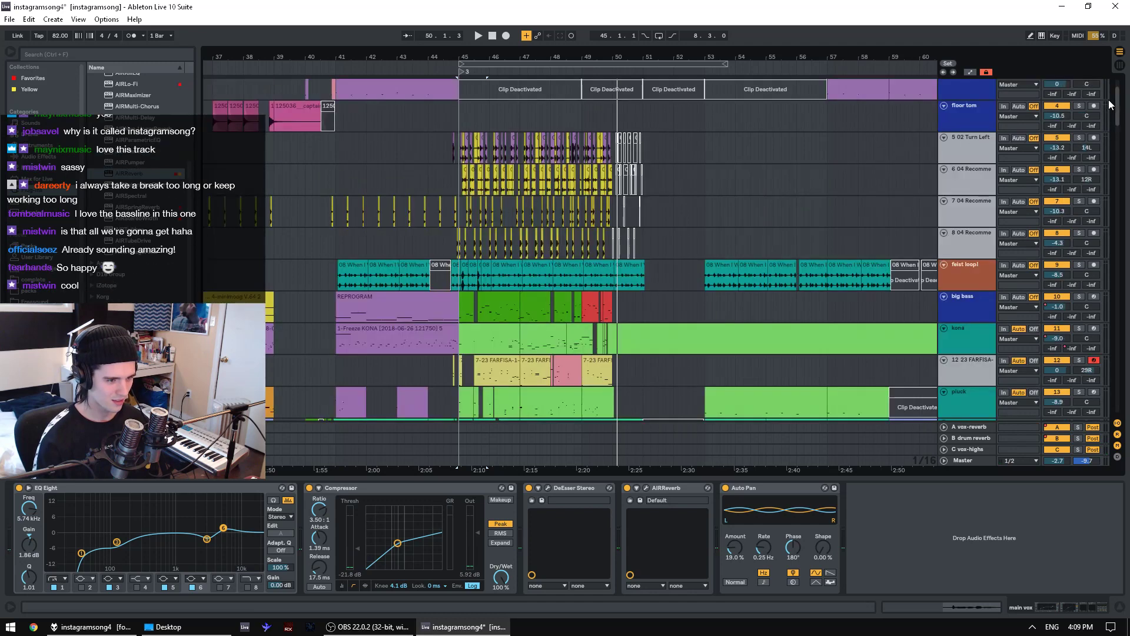
scroll(1097, 279, "down", 20)
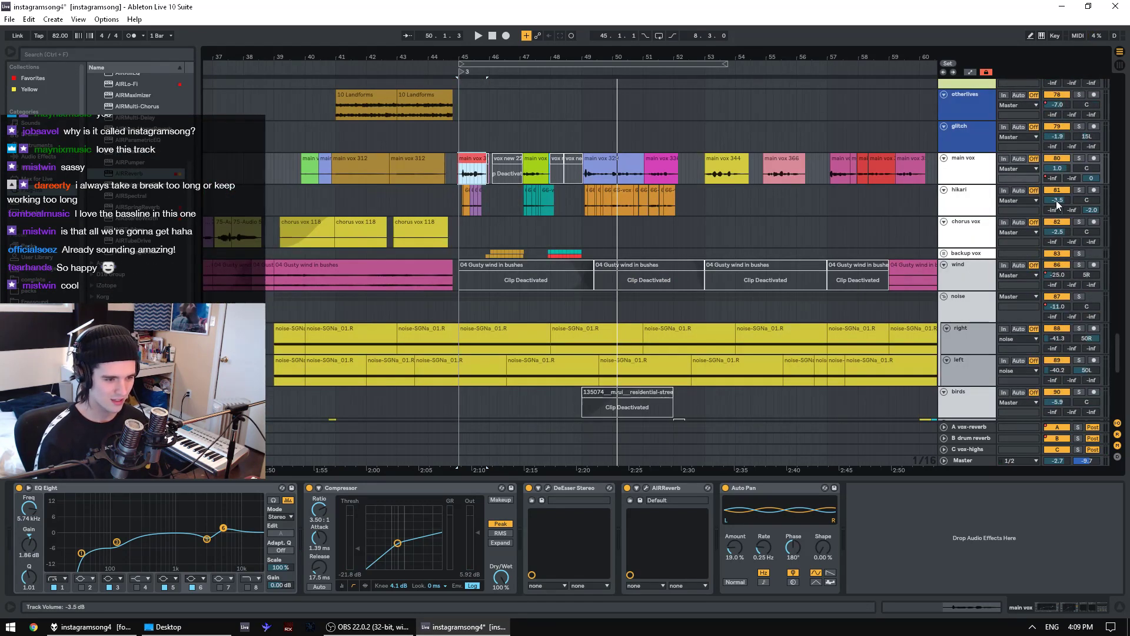
left_click(1058, 192)
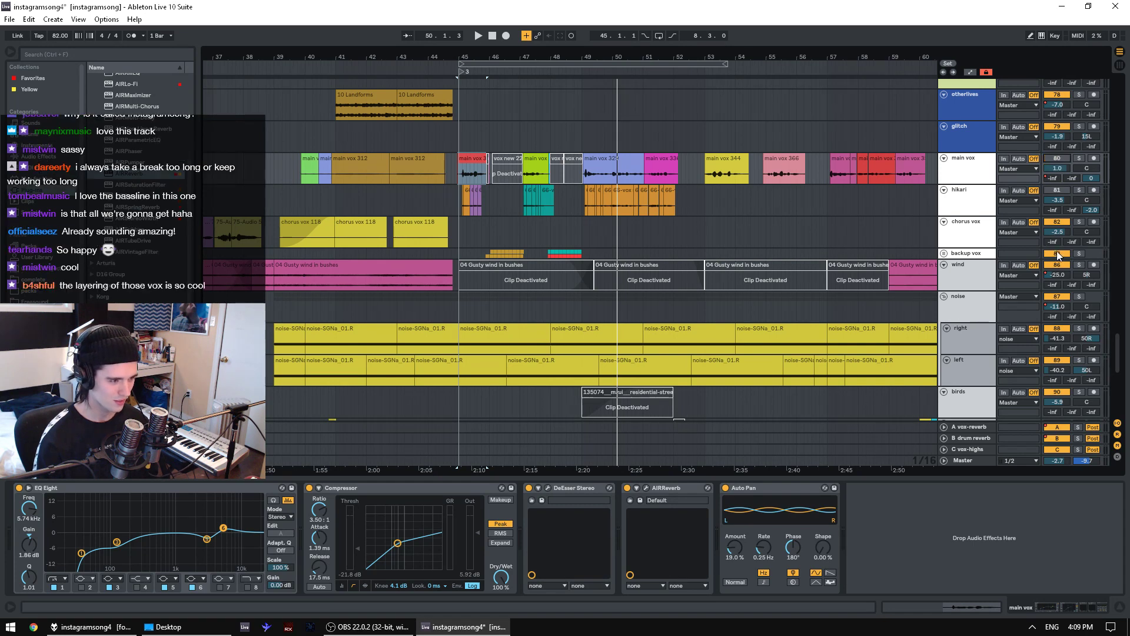
- Play the verse from bar 45 without the vocals while examining the bass, melodic and percussion tracks
left_click(458, 232)
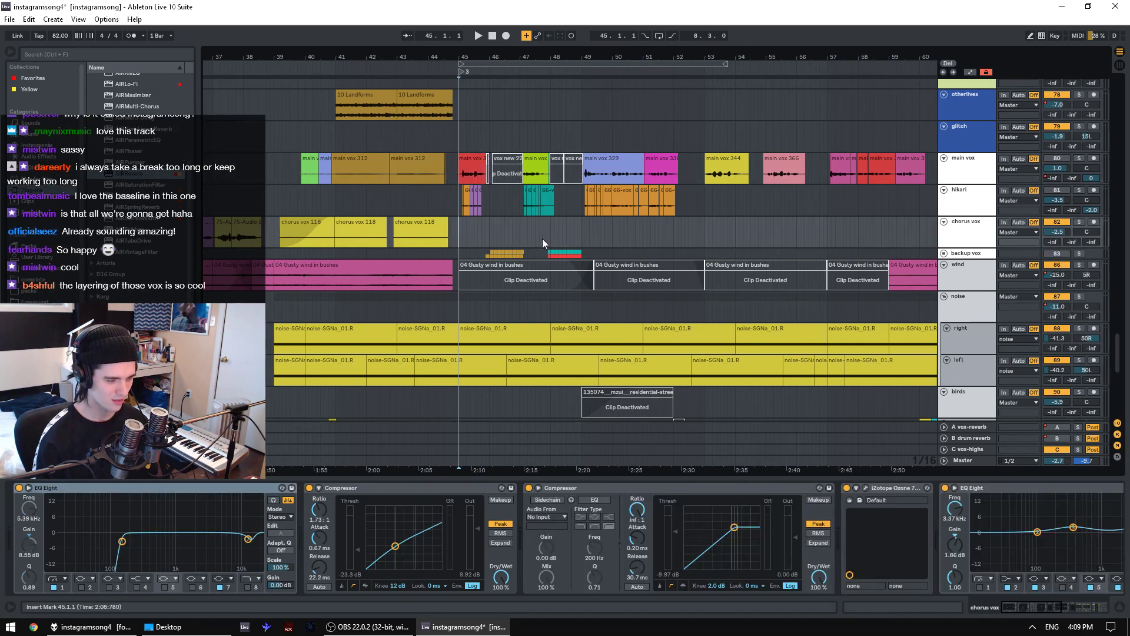
key("space")
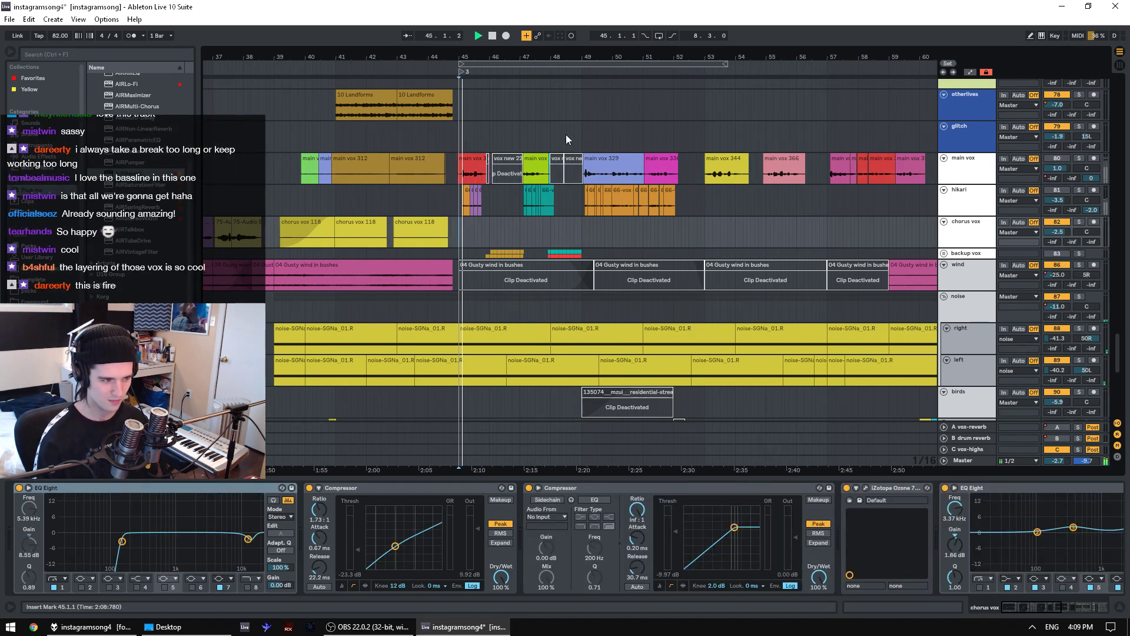
left_click_drag(527, 56, 528, 68)
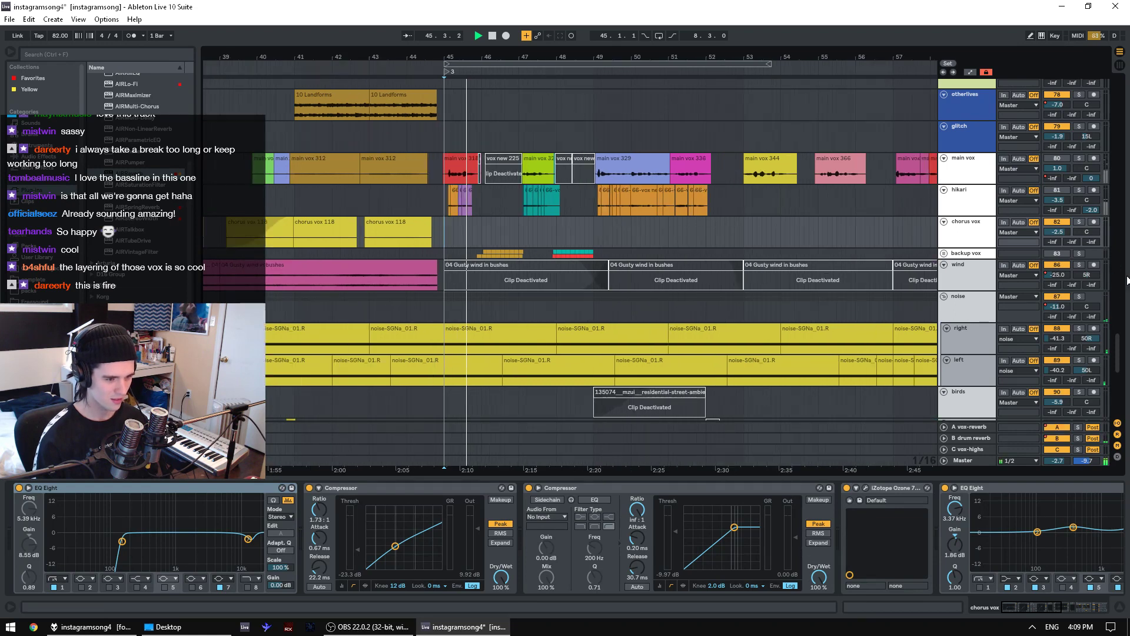
left_click_drag(1121, 352, 1118, 192)
left_click_drag(1111, 118, 1114, 125)
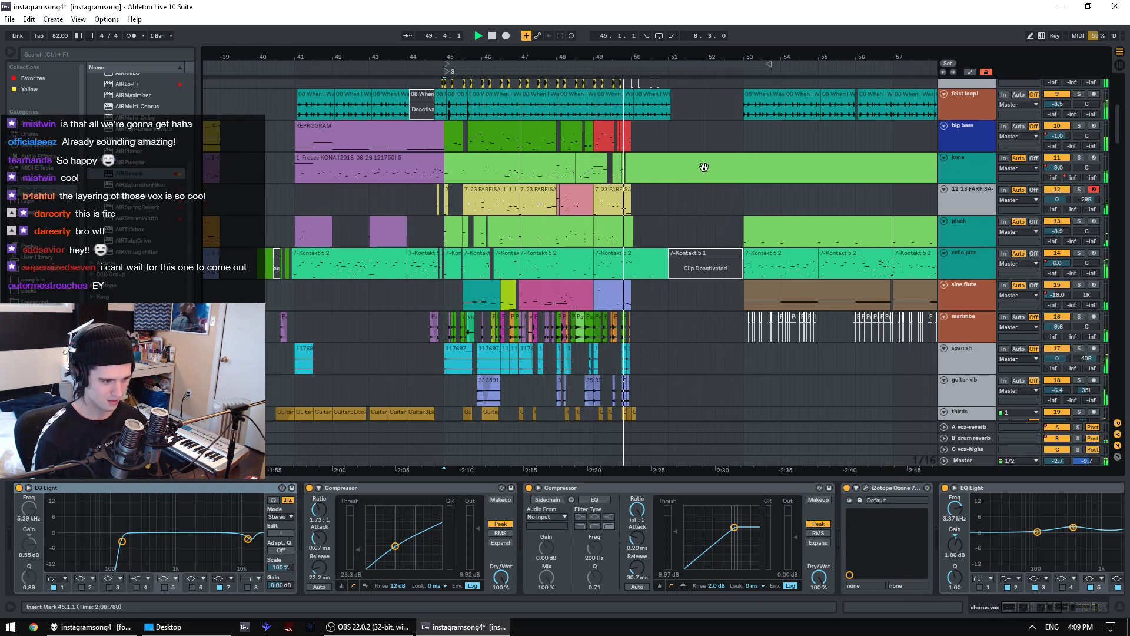
- Place the insert mark at 49.1.4 on the spanish track and play the end of the verse briefly
left_click(601, 372)
key("space")
scroll(601, 368, "down", 5)
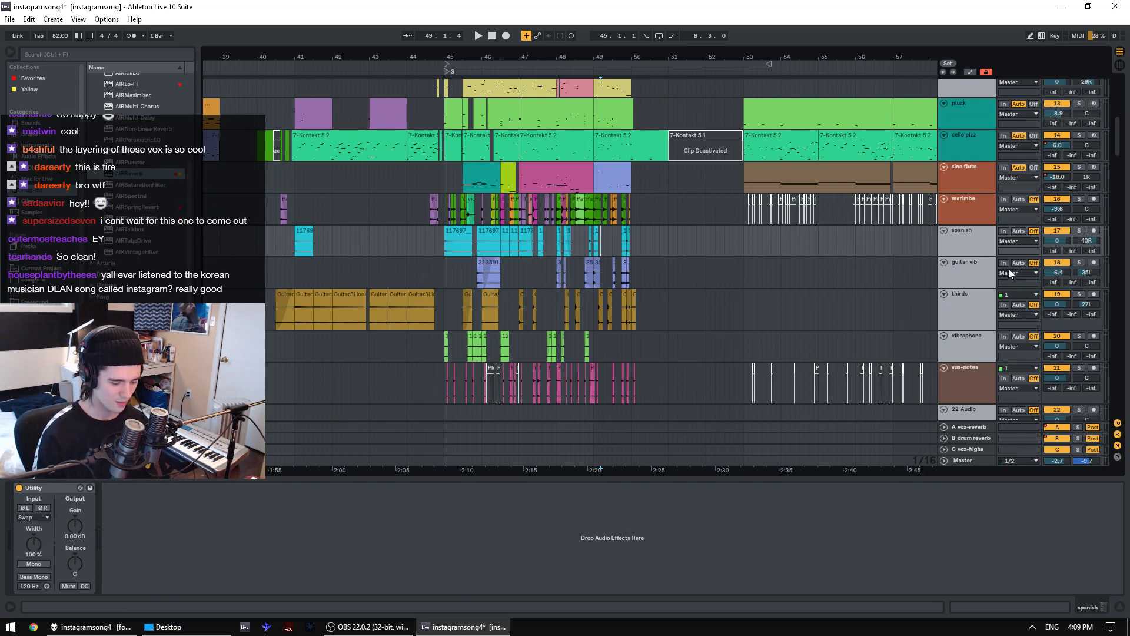
key("space")
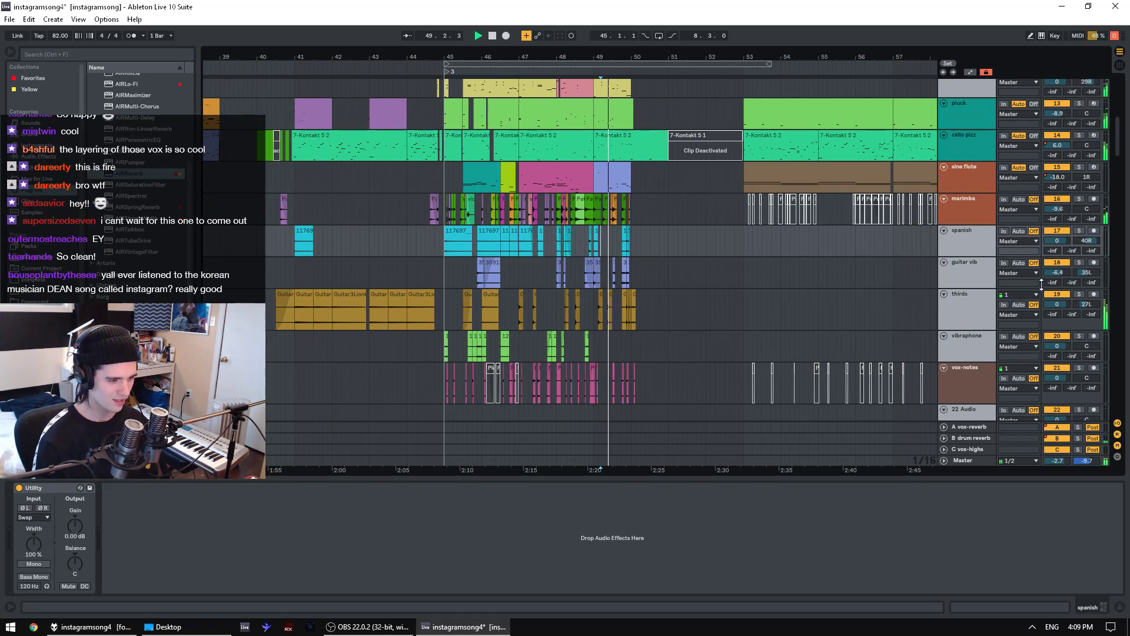
key("space")
scroll(672, 358, "down", 3)
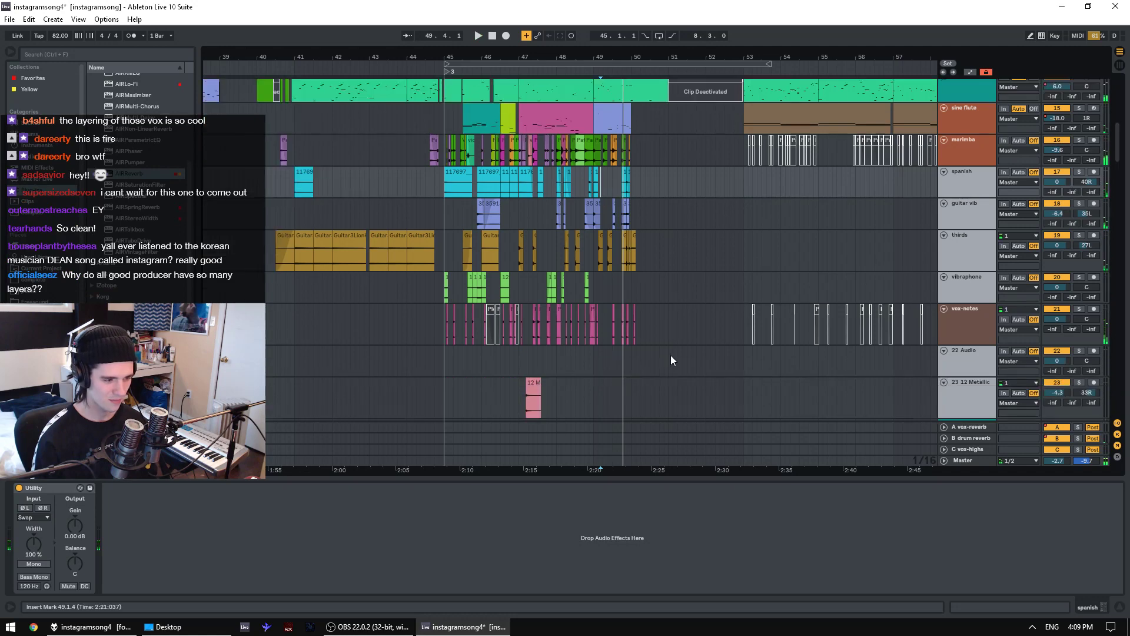
- Move the insert mark to 49.2.4 on the 22 Audio track and play the verse's ending from there
left_click(614, 296)
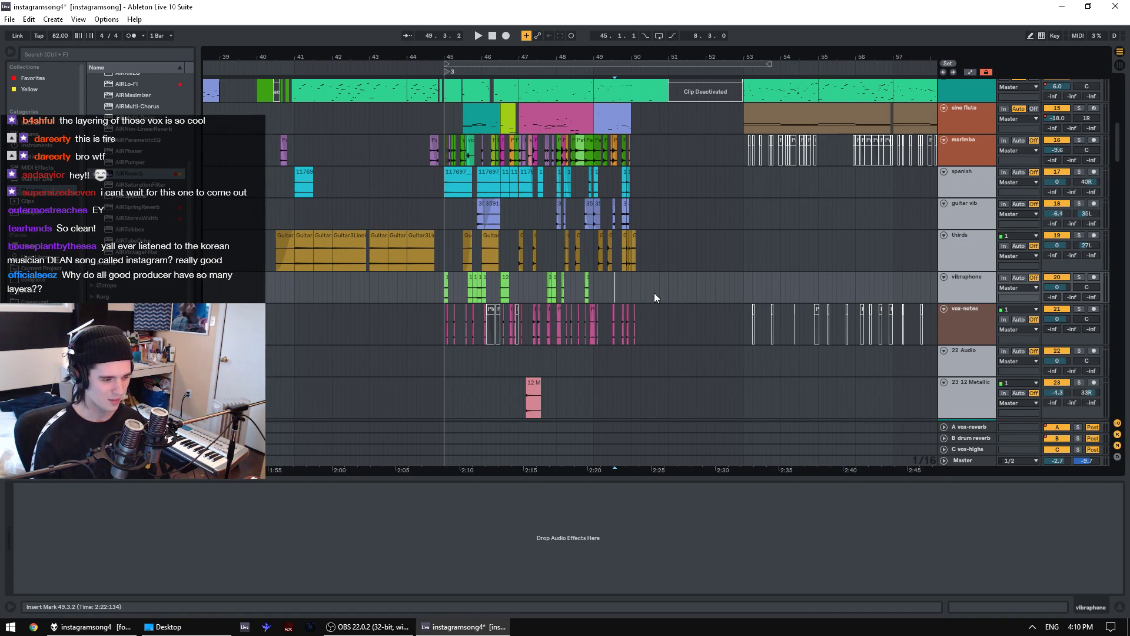
scroll(654, 292, "down", 3)
left_click(597, 286)
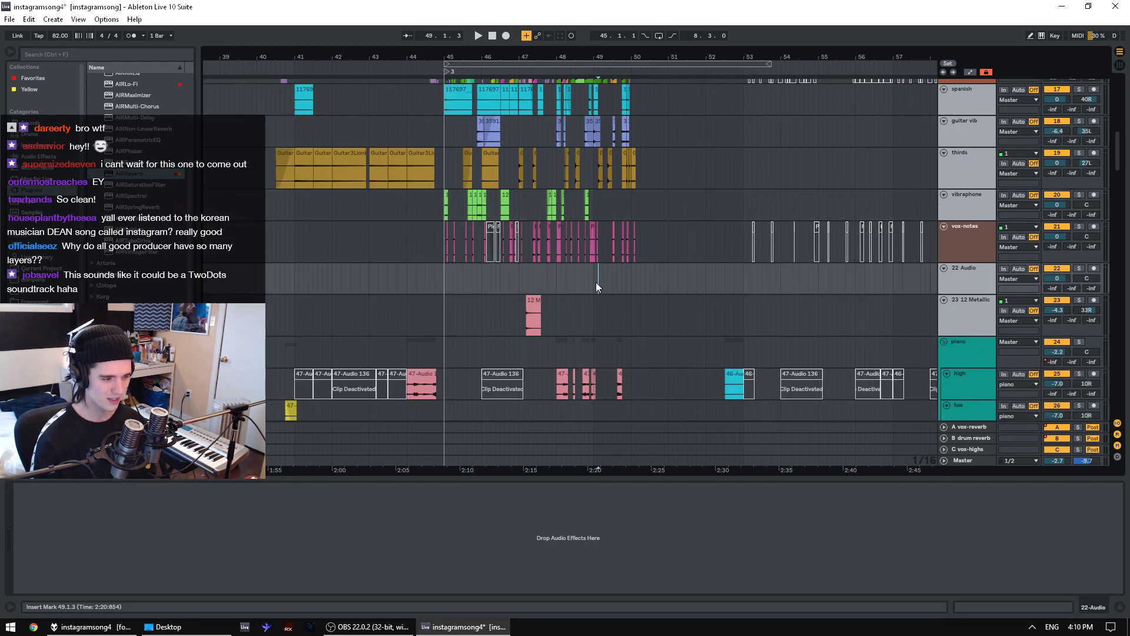
left_click(610, 285)
key("space")
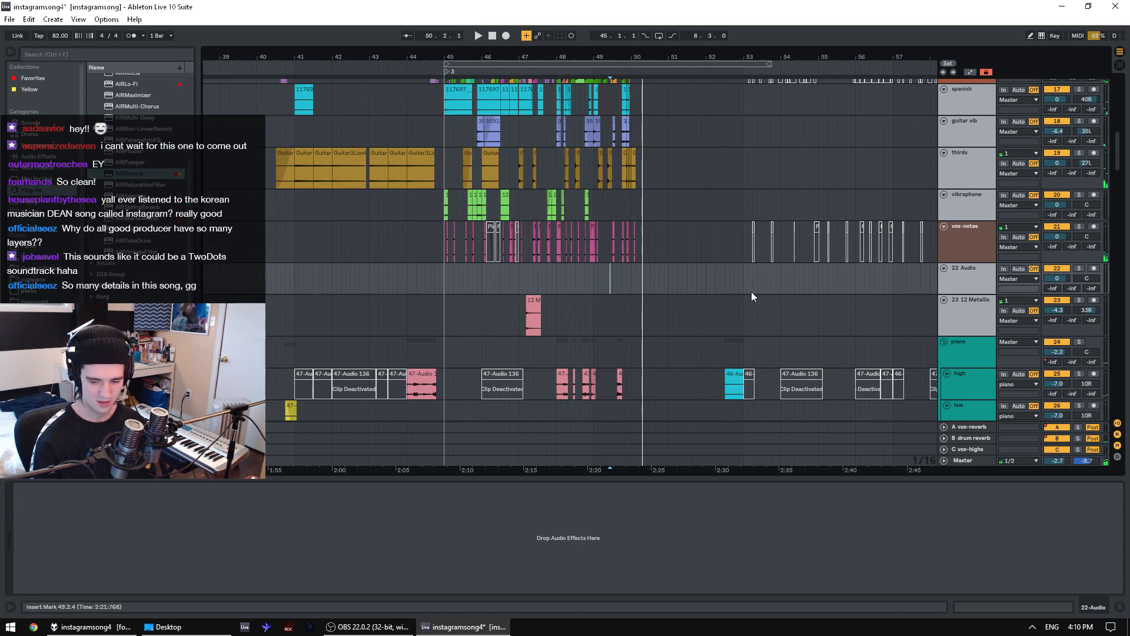
- Select all tracks from vox-notes up to big bass, solo them together and start playback
scroll(892, 249, "up", 5)
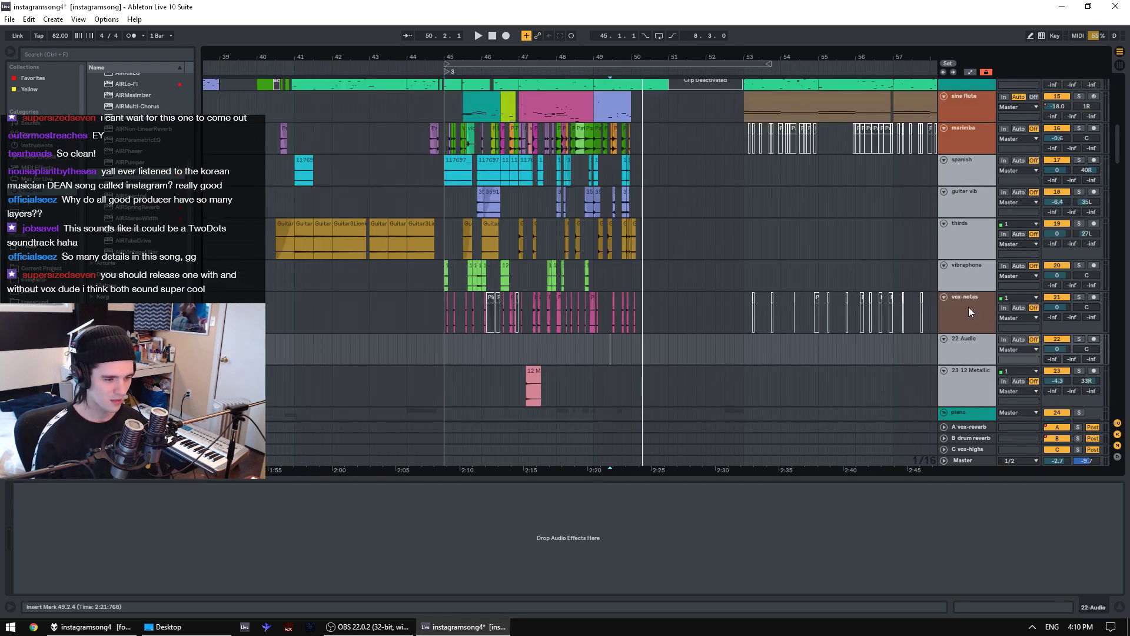
left_click(969, 306)
left_click(976, 211, "shift")
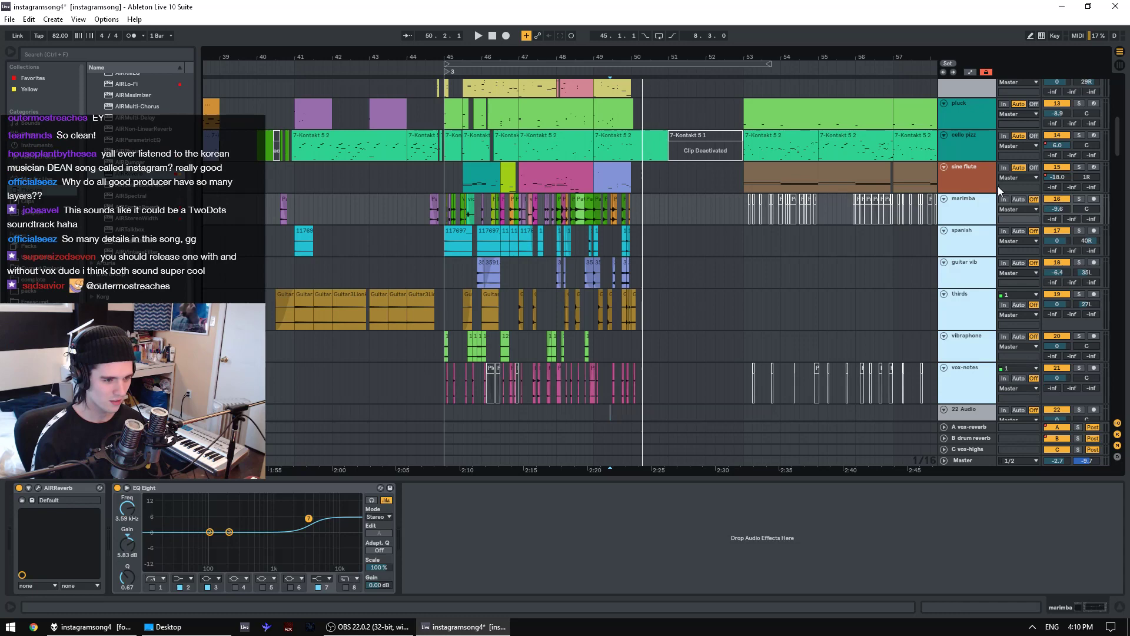
scroll(973, 171, "up", 4)
left_click(974, 167, "shift")
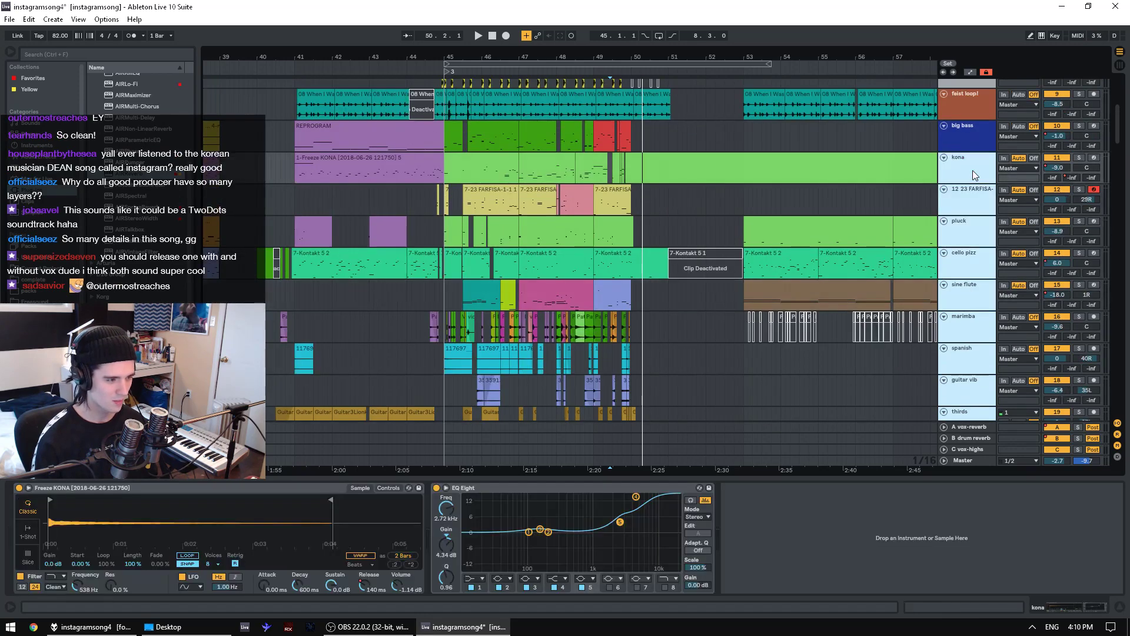
left_click(972, 126, "shift")
scroll(971, 126, "up", 2)
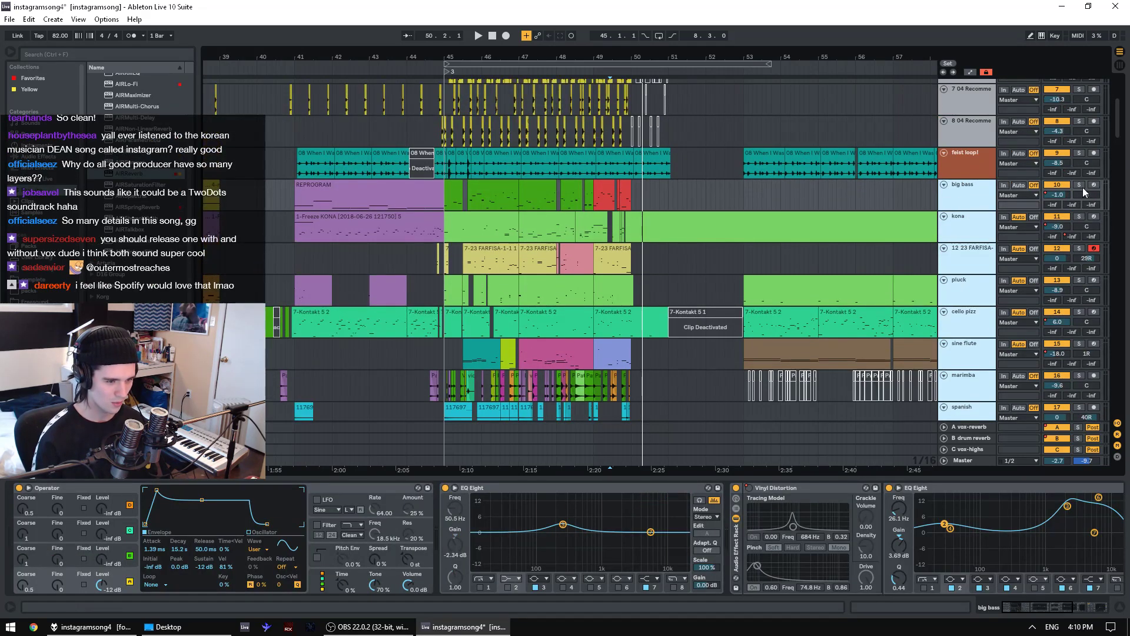
left_click(1081, 185)
key("space")
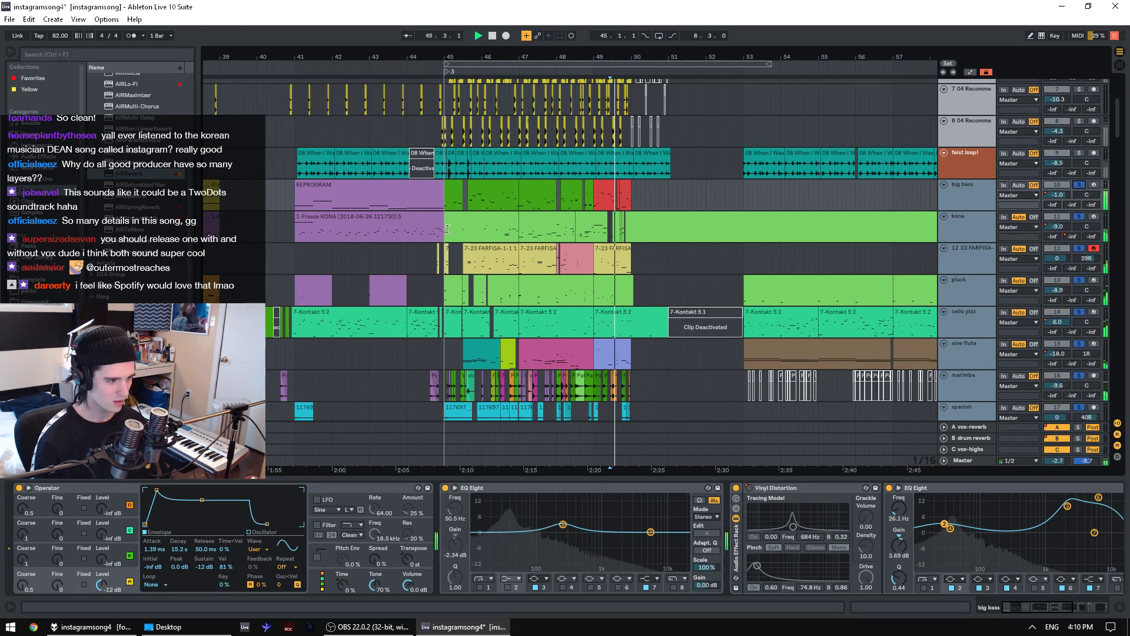
- Select 45.1.1 to 50.2.1 on the big bass and kona tracks and play the soloed parts while reviewing the melodic tracks
left_click(499, 216)
left_click(647, 219)
key("space")
left_click(641, 197, "shift")
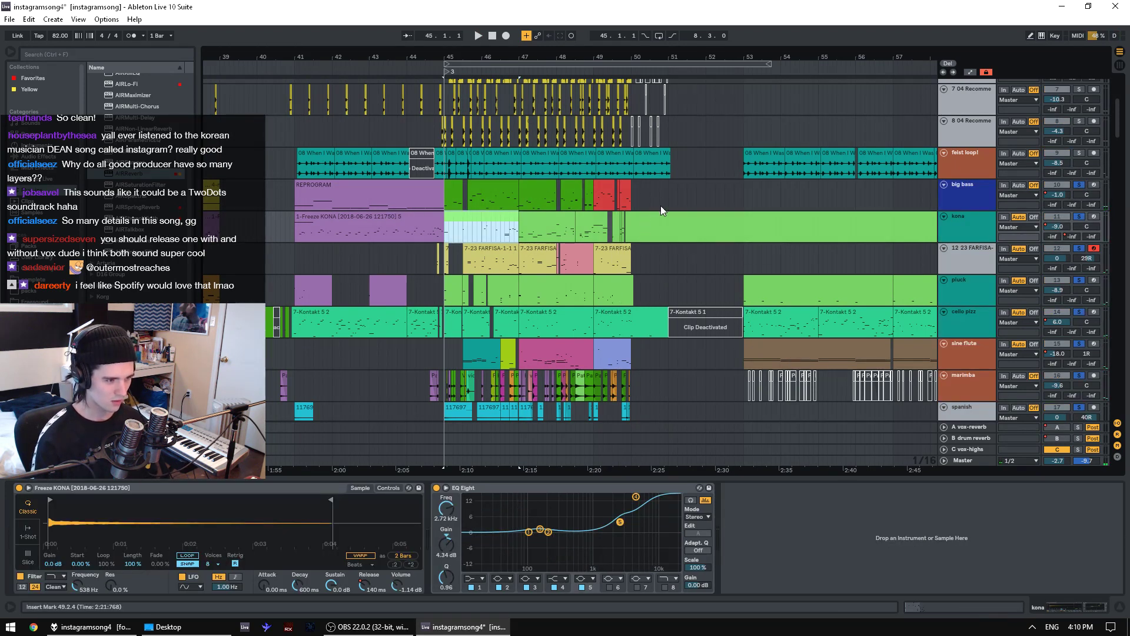
scroll(661, 206, "up", 2)
key("space")
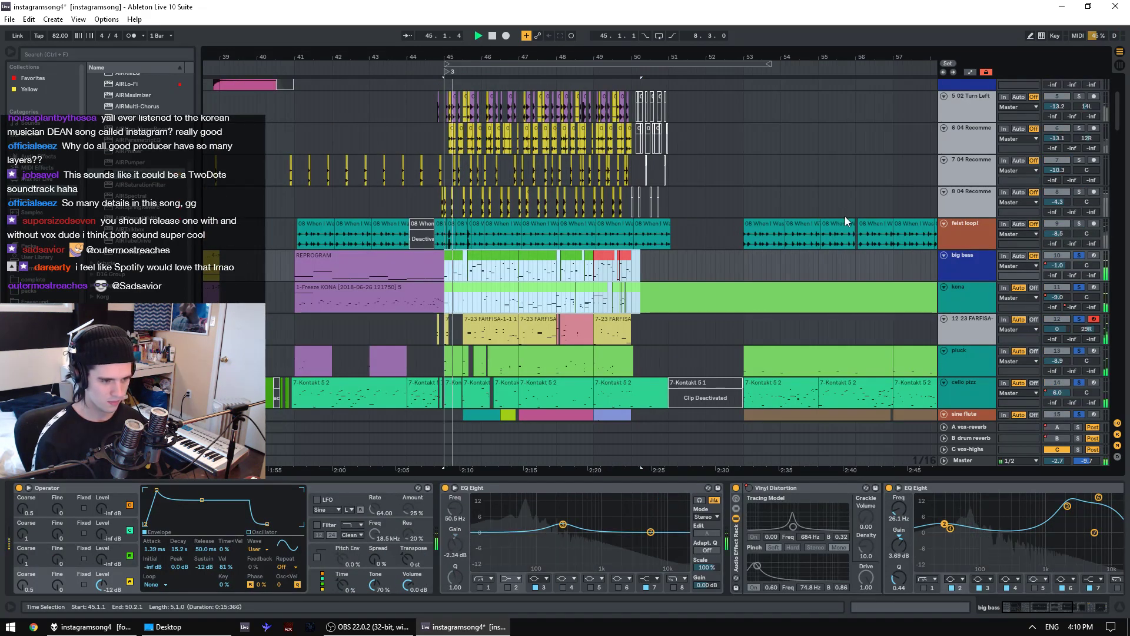
scroll(845, 217, "down", 5)
scroll(830, 223, "down", 4)
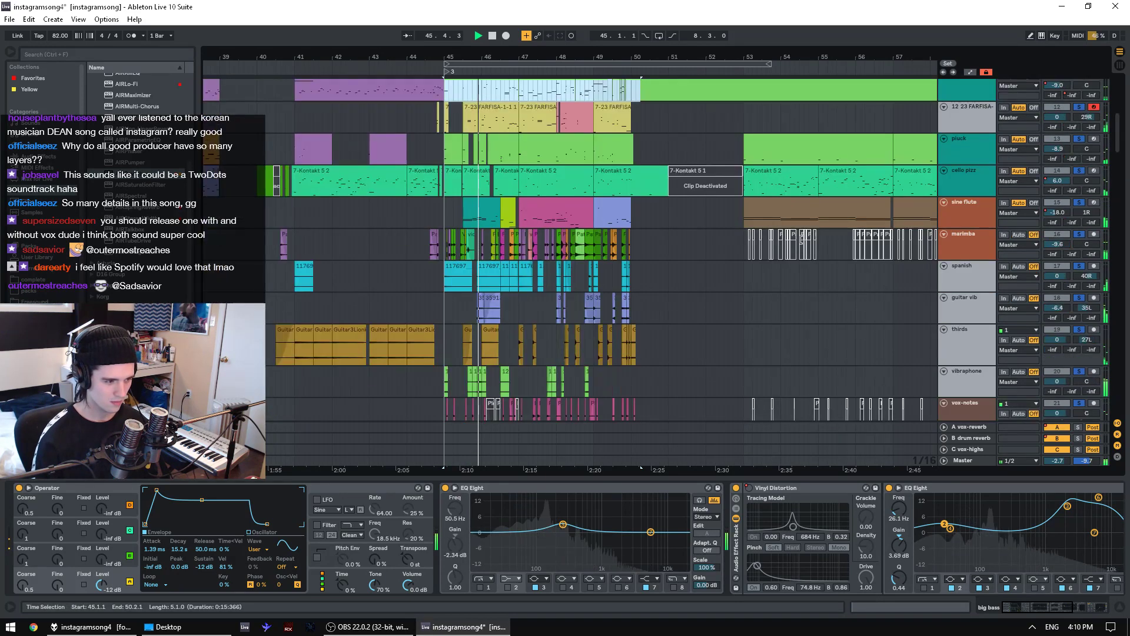
scroll(817, 251, "down", 2)
scroll(814, 245, "up", 3)
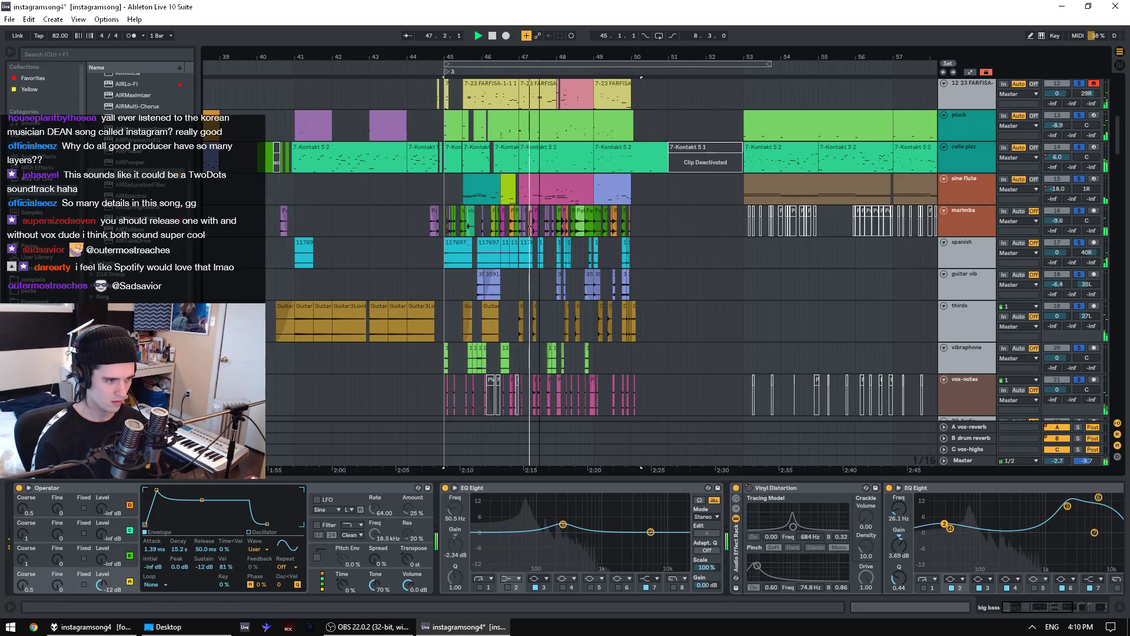
left_click_drag(551, 60, 647, 199)
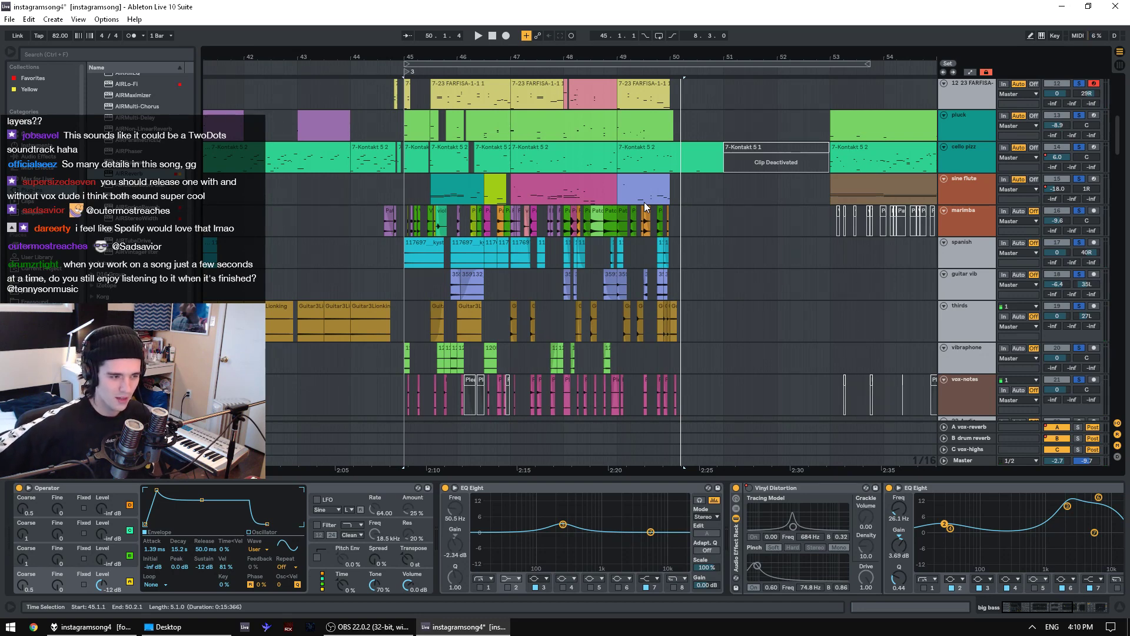
- Mark bars 49 to 53, then bars 45 to 49, on the floor tom track and play from bar 45
left_click_drag(1117, 131, 1116, 71)
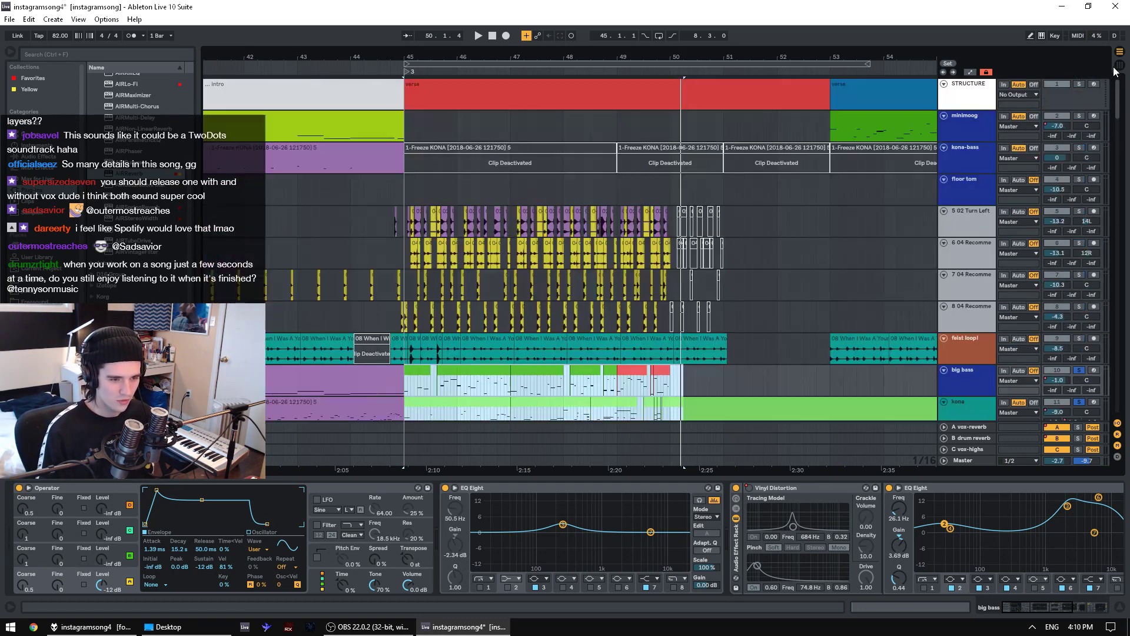
left_click(671, 192)
left_click_drag(672, 191, 604, 187)
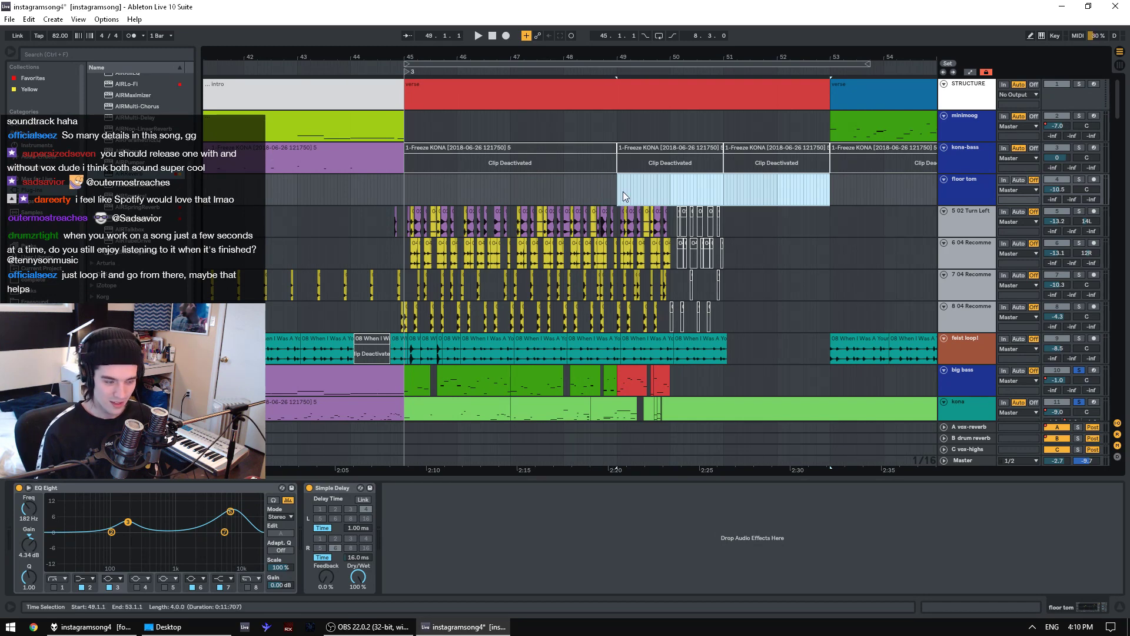
left_click_drag(407, 190, 617, 185)
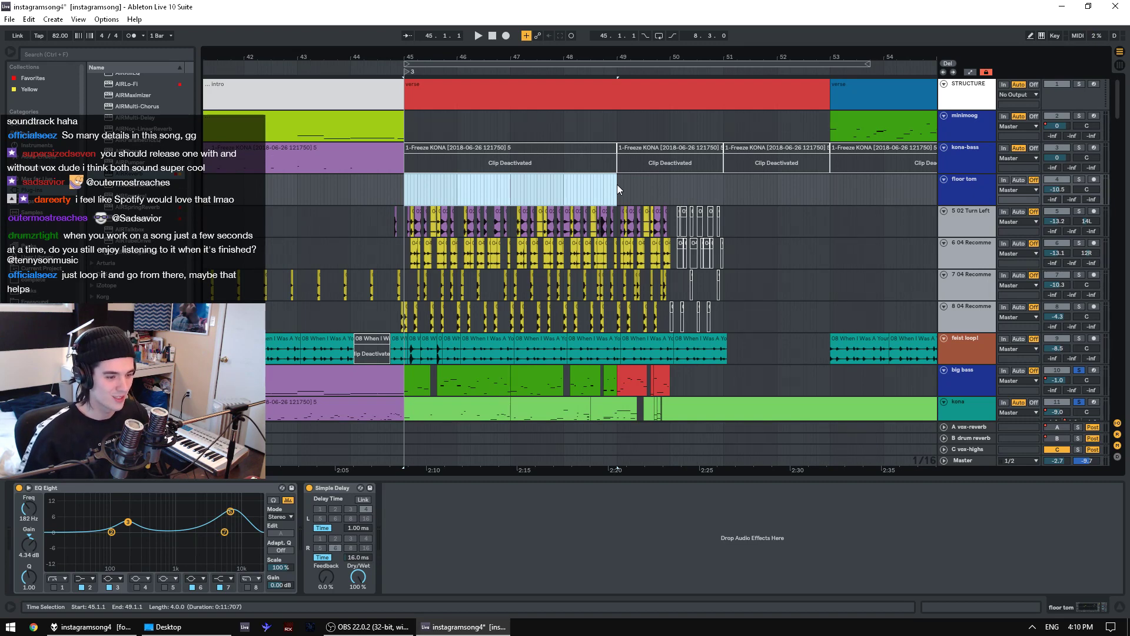
key("space")
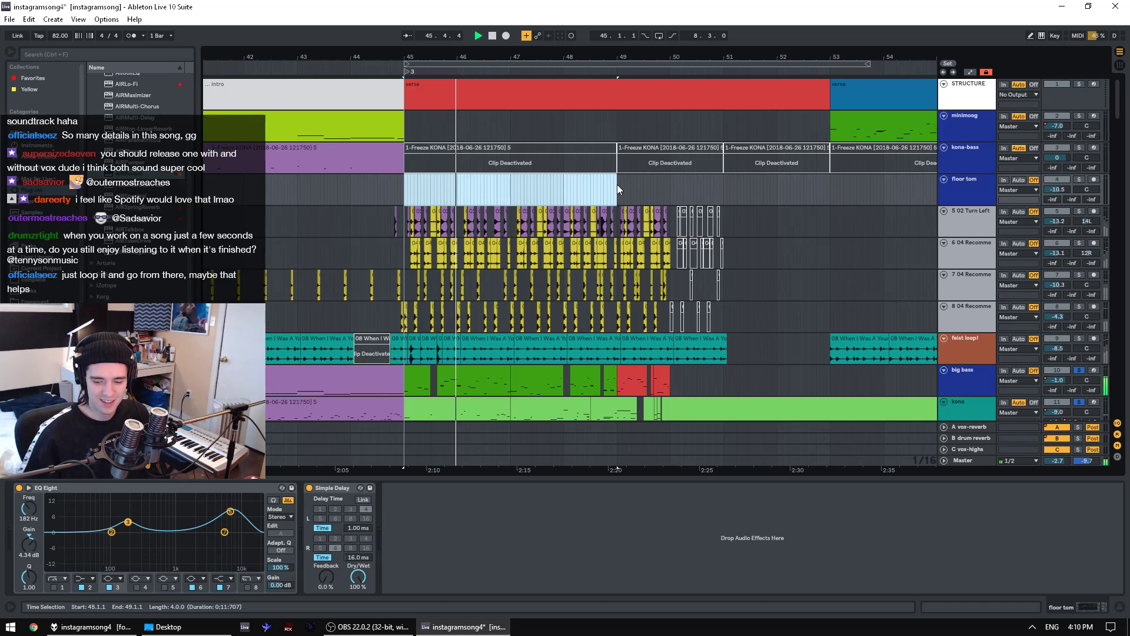
- Place the insert mark at bar 47 on the floor tom track and listen to the soloed tracks up to bar 48
left_click(508, 182)
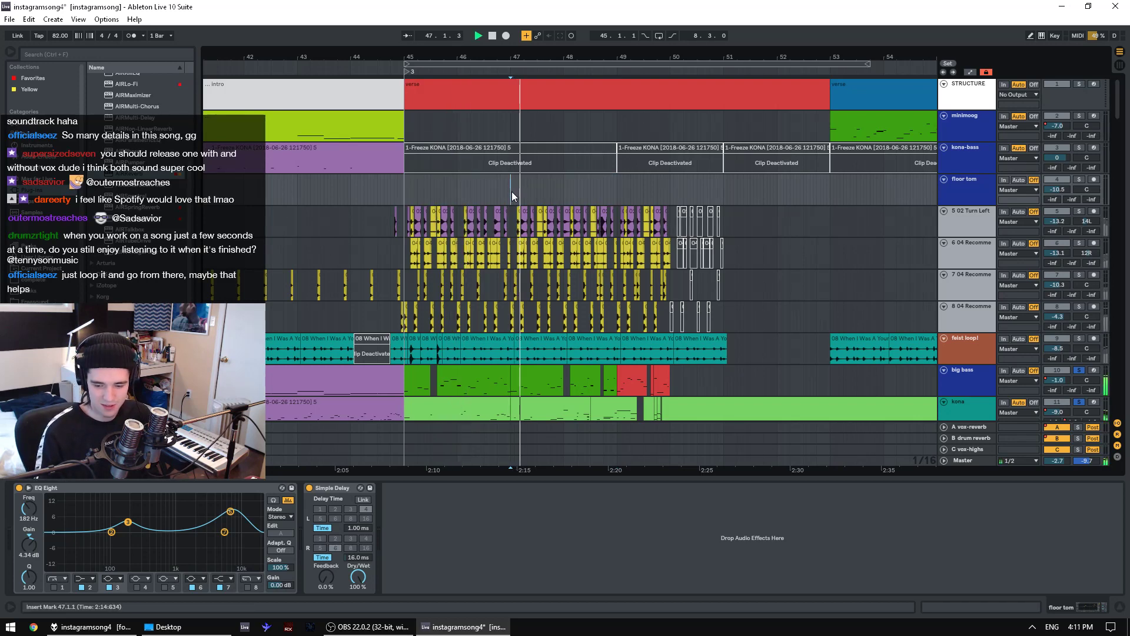
scroll(538, 199, "down", 1)
scroll(538, 200, "down", 5)
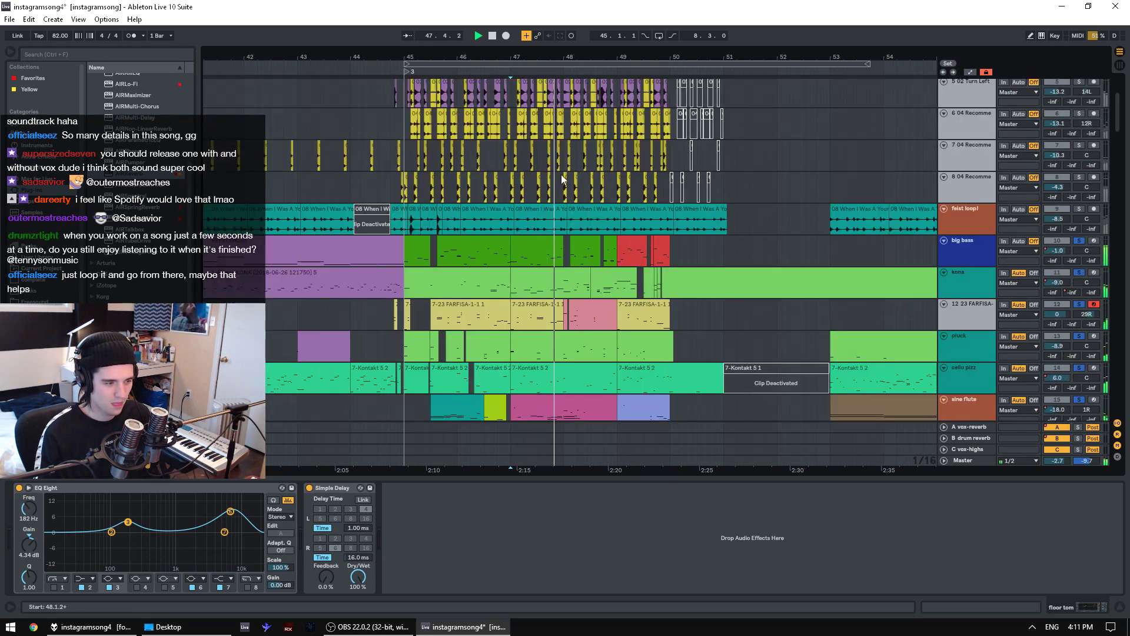
left_click_drag(603, 54, 603, 97)
key("space")
- Examine the verse's melodic, guitar and vox-notes tracks, then select the sine flute part from bar 47 and play from there
scroll(602, 100, "down", 5)
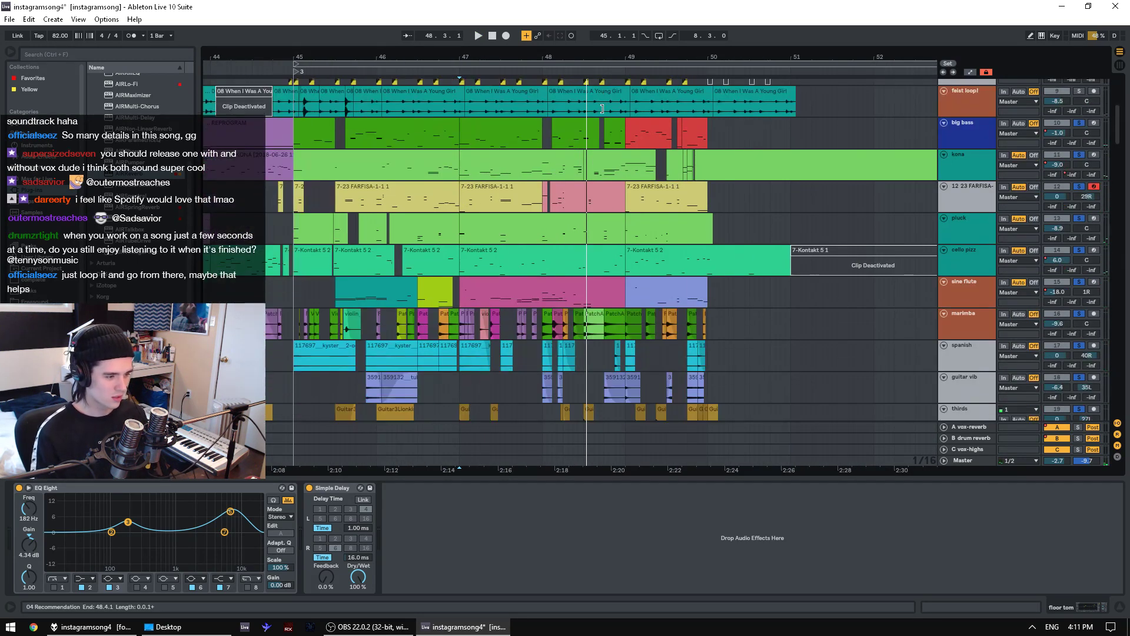
scroll(602, 109, "down", 5)
scroll(618, 147, "down", 6)
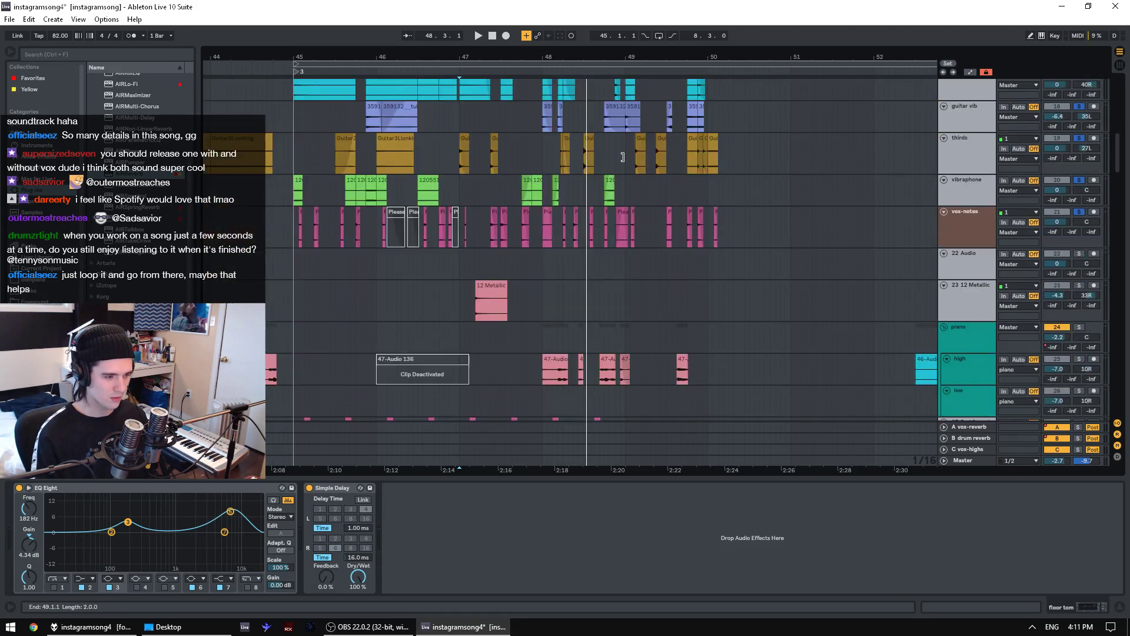
scroll(623, 157, "down", 2)
scroll(623, 155, "up", 12)
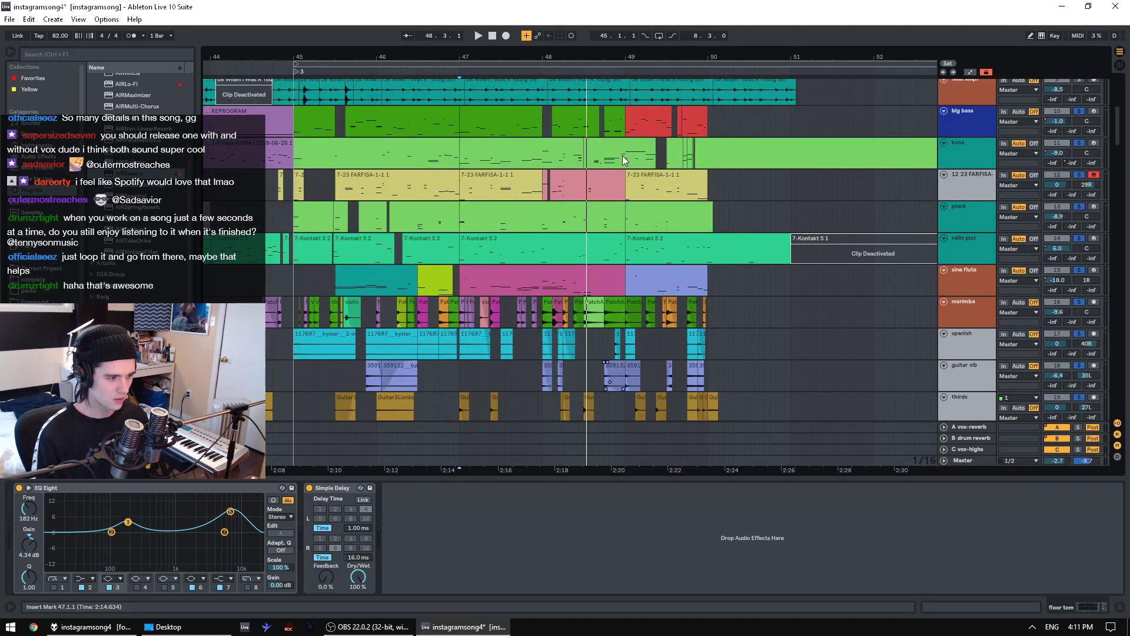
scroll(623, 155, "down", 5)
scroll(549, 225, "up", 5)
scroll(549, 225, "down", 3)
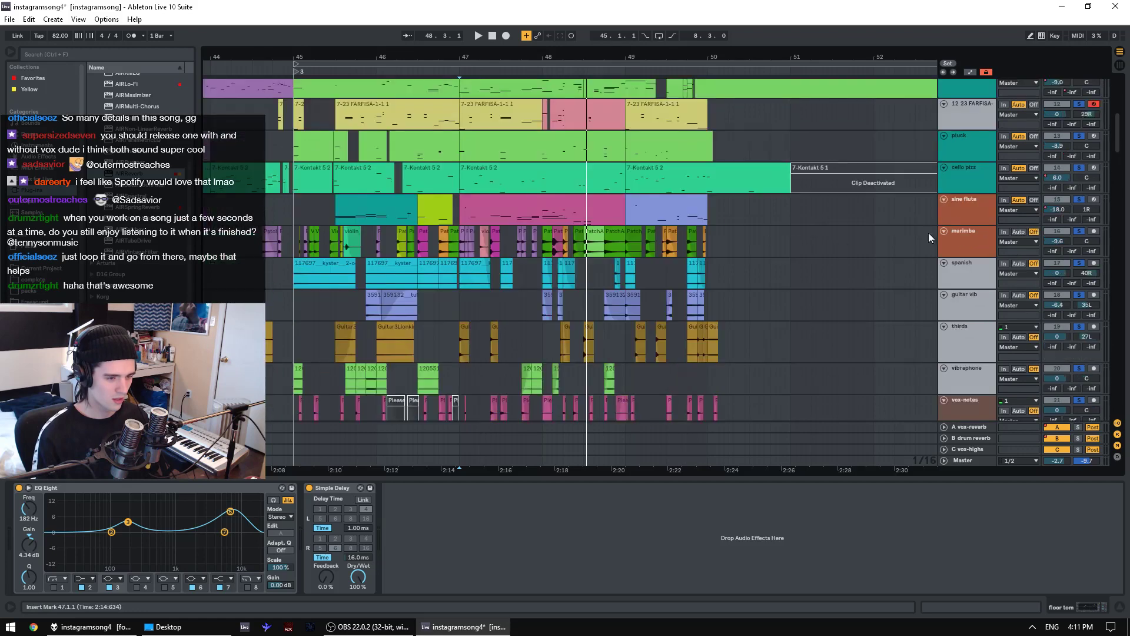
scroll(637, 160, "up", 3)
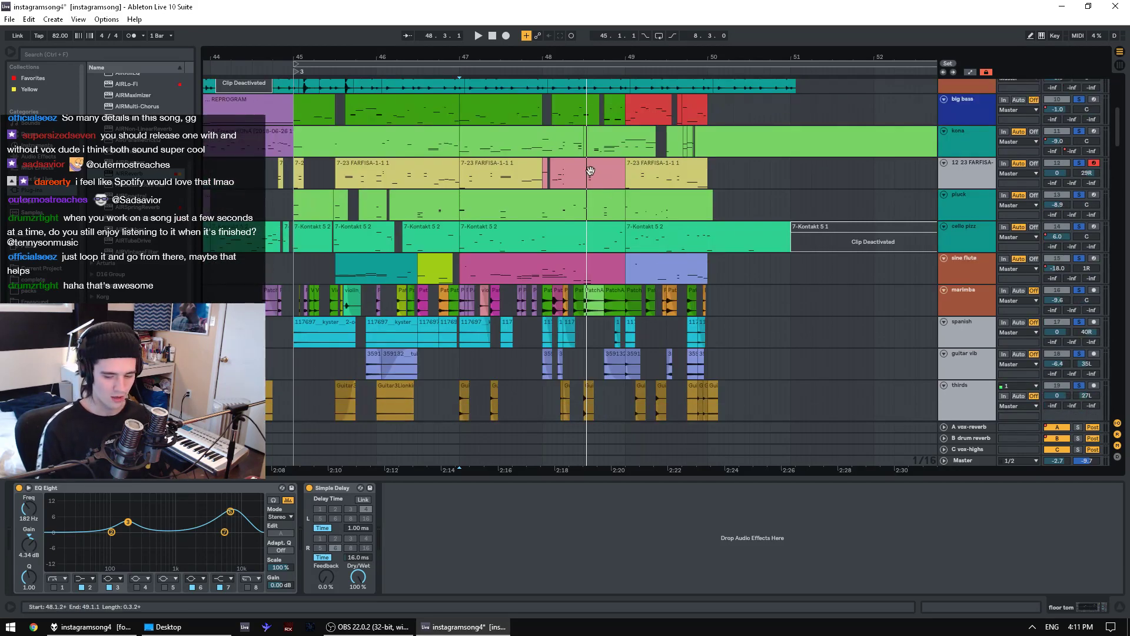
left_click_drag(496, 257, 698, 269)
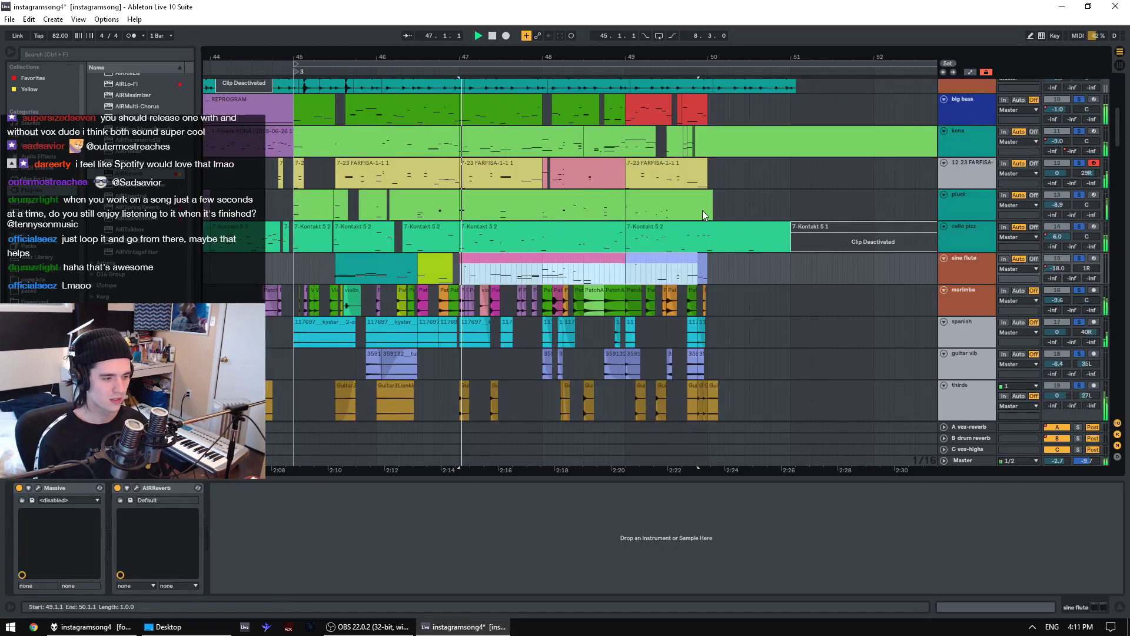
- Select the FARFISA clip from 49.1.1 to 50.1.1 and play the soloed tracks from bar 49
key("space")
scroll(625, 215, "up", 6)
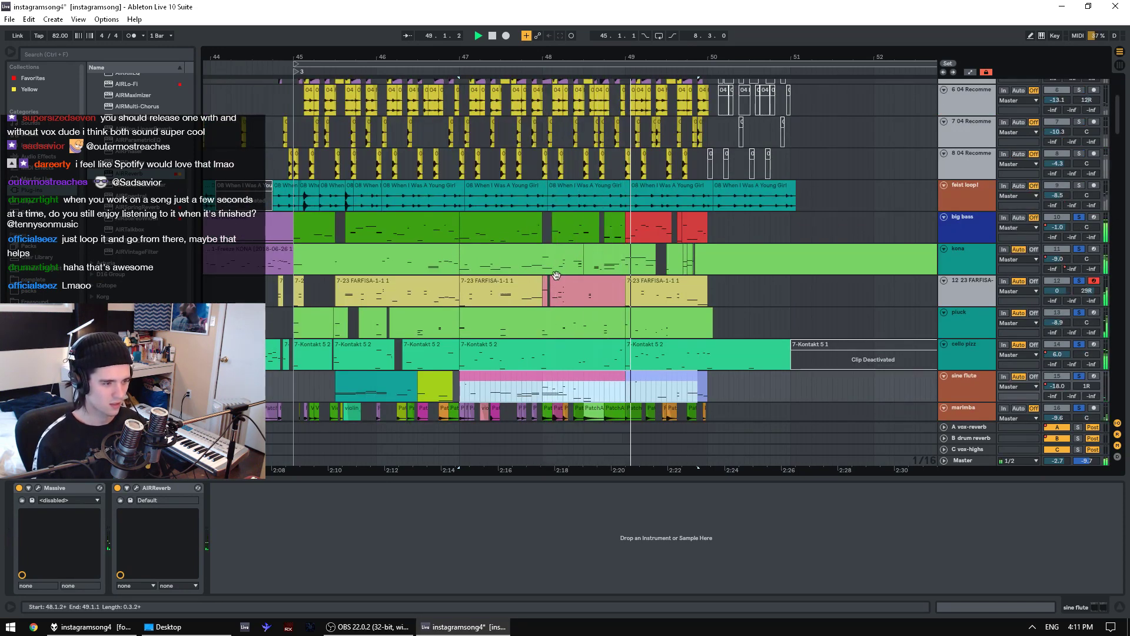
left_click(658, 289)
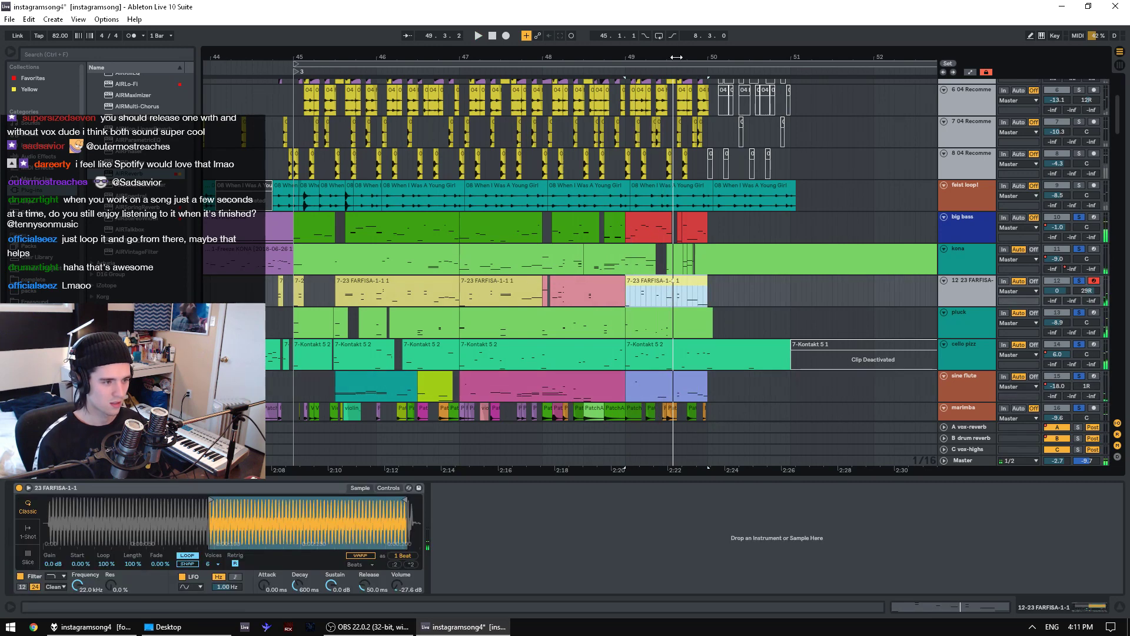
scroll(679, 289, "up", 2)
scroll(681, 173, "up", 2)
key("space")
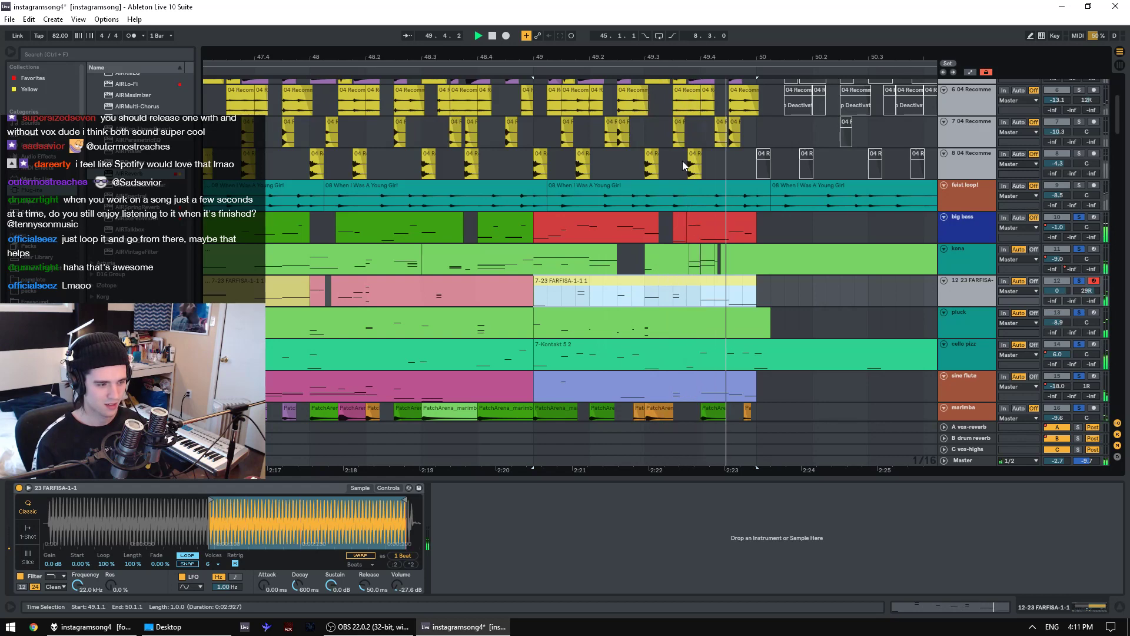
- Examine the clips around bar 49 up close, from the big bass track to the thirds track
scroll(675, 154, "down", 3)
left_click(670, 141)
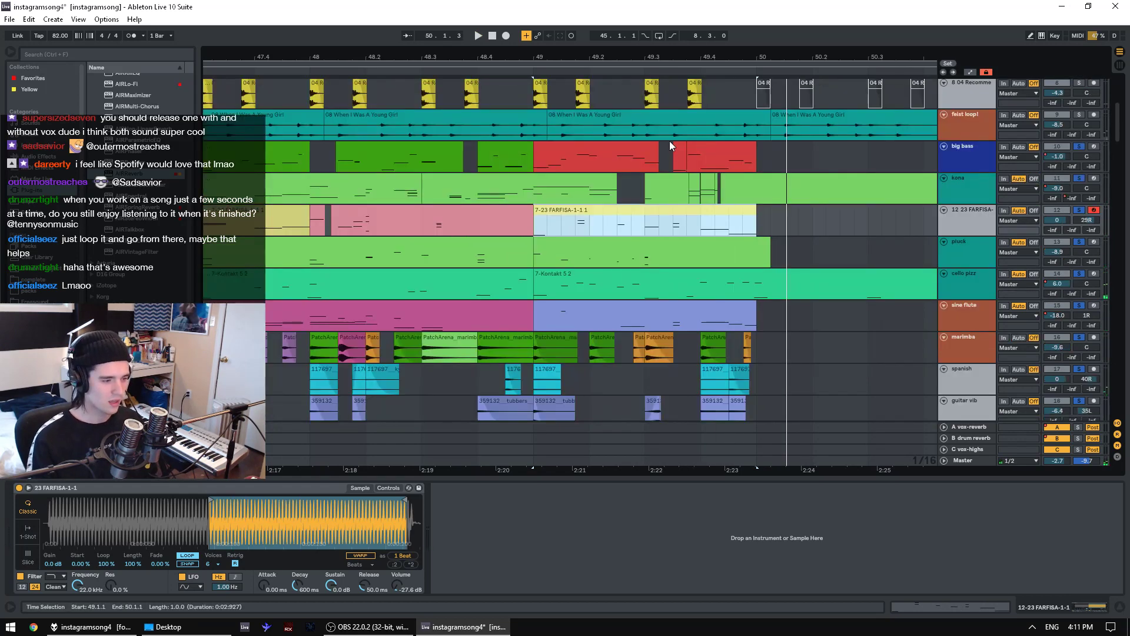
scroll(687, 93, "down", 2)
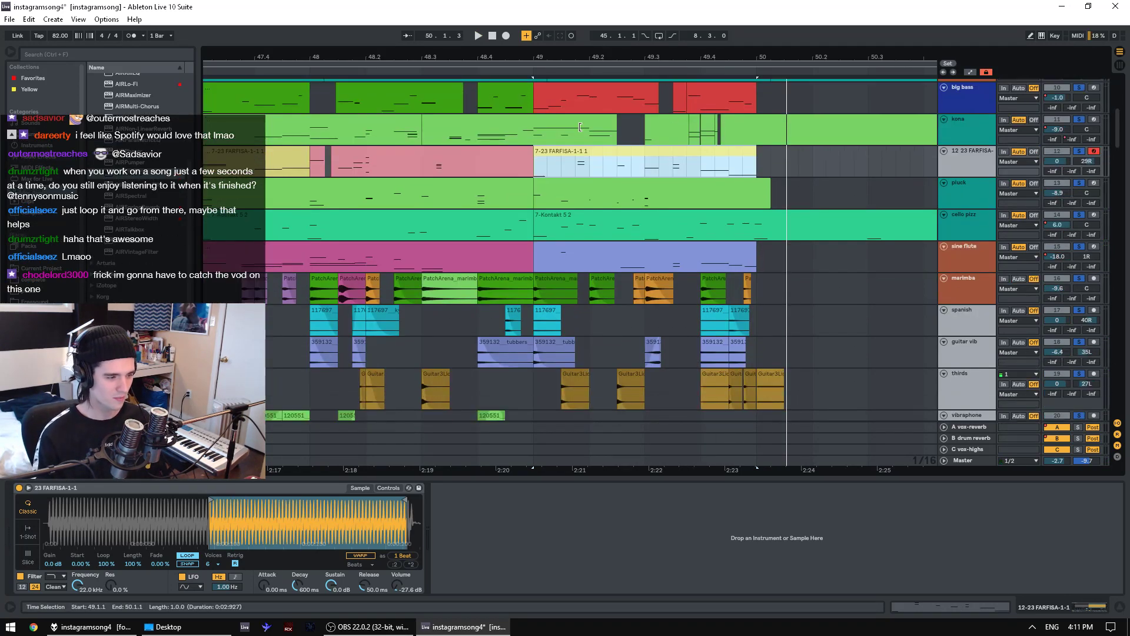
left_click_drag(567, 57, 566, 89)
scroll(555, 235, "up", 1)
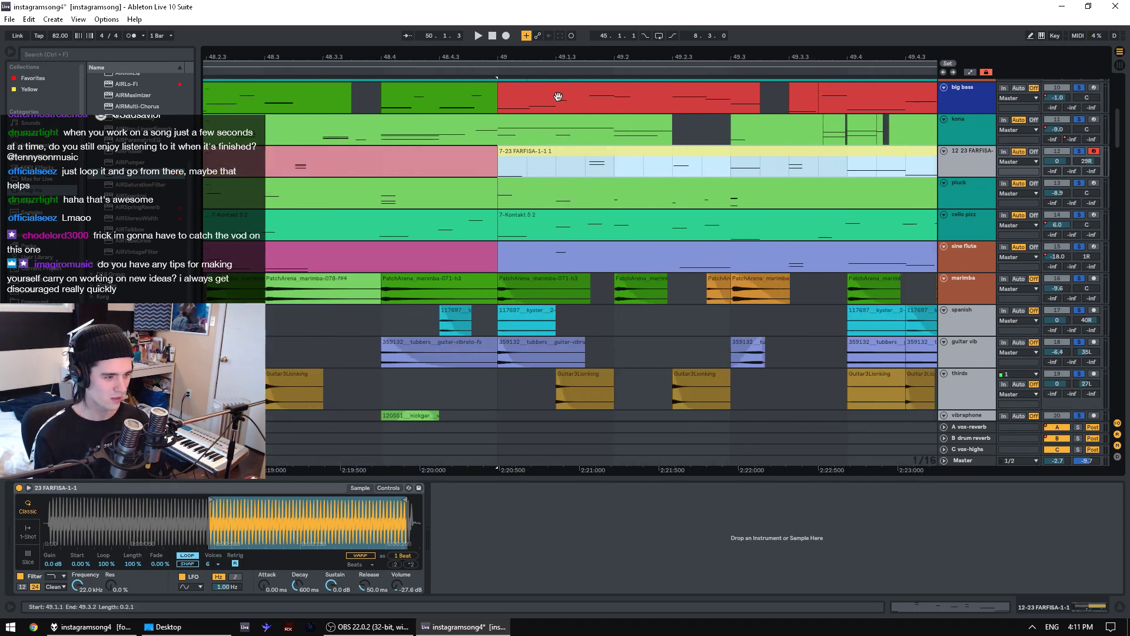
- Play the Farfisa part from 49.1.1 to hear how the phrase in bar 49 sounds
left_click(585, 168)
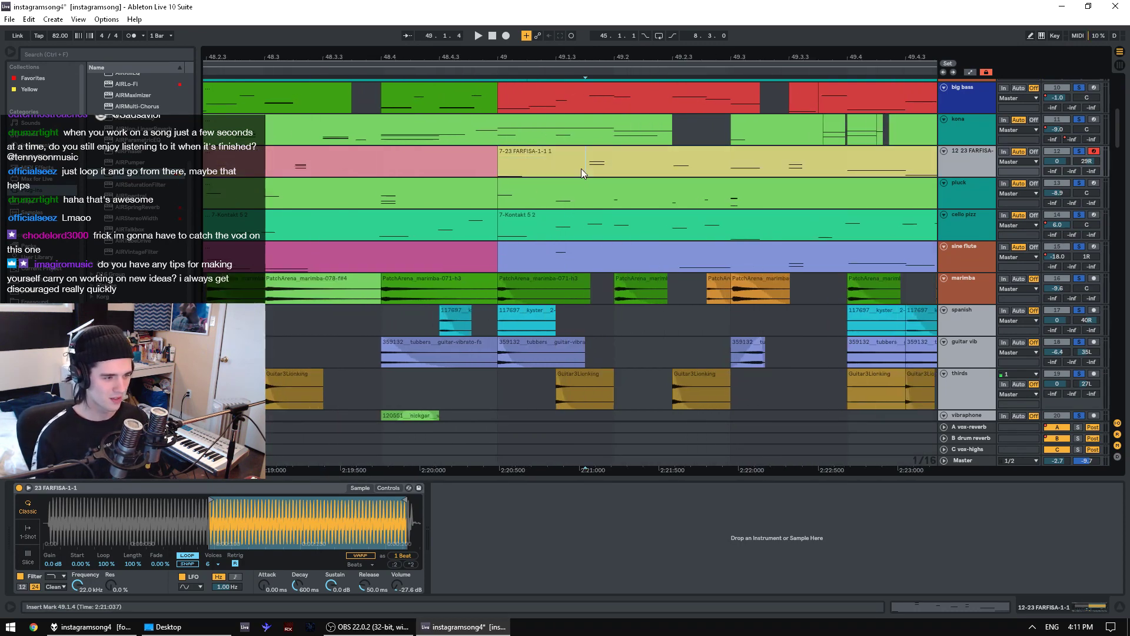
left_click_drag(783, 173, 807, 172)
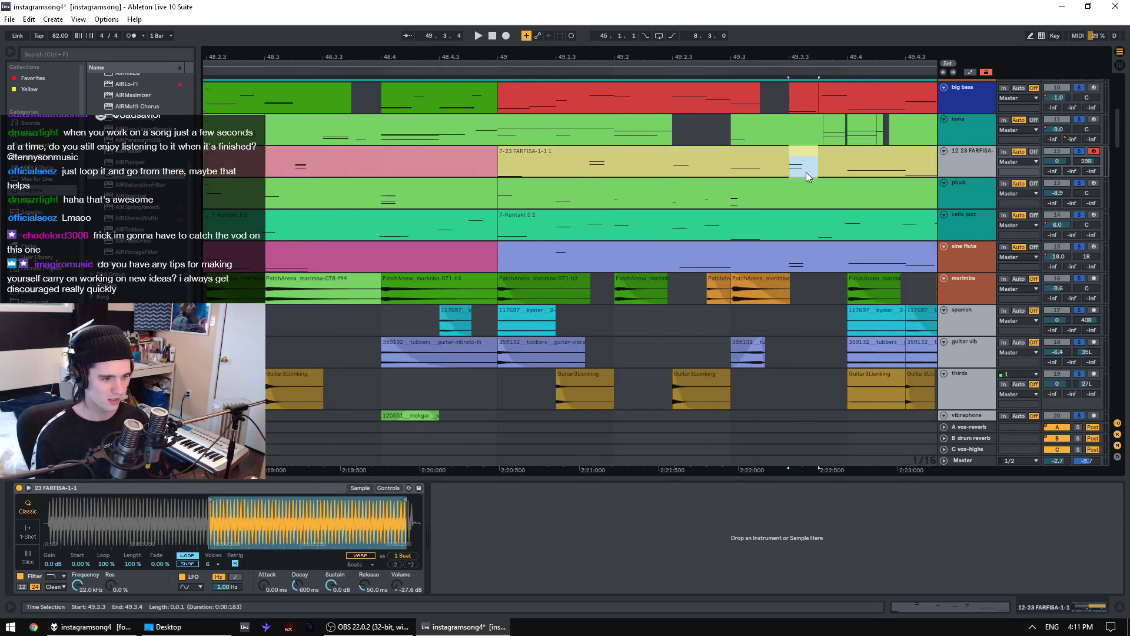
left_click(487, 167)
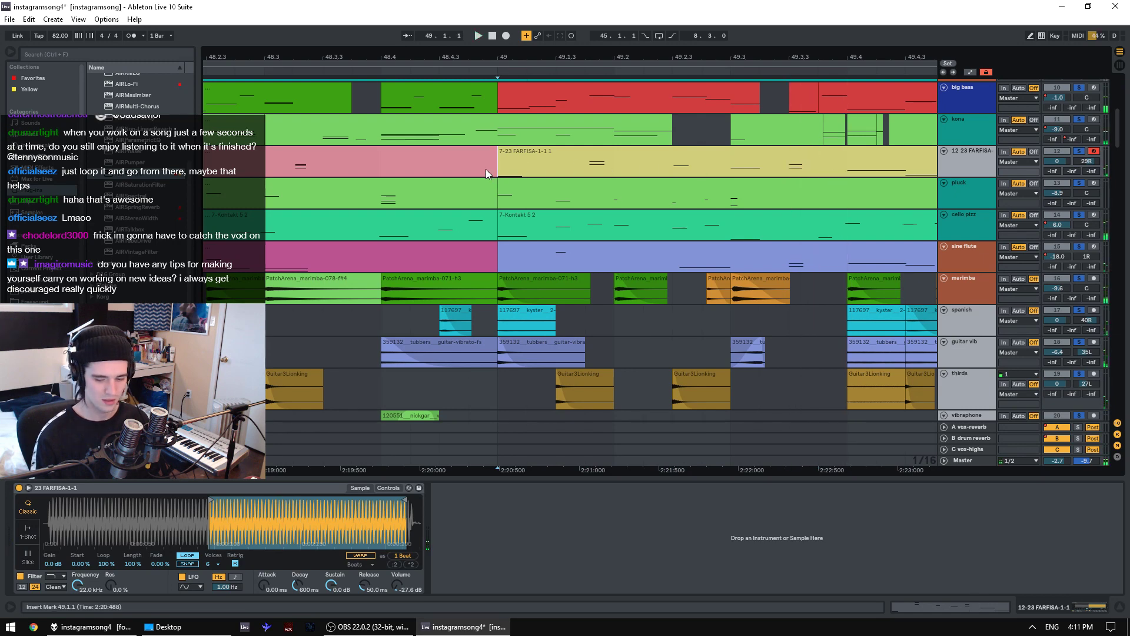
key("space")
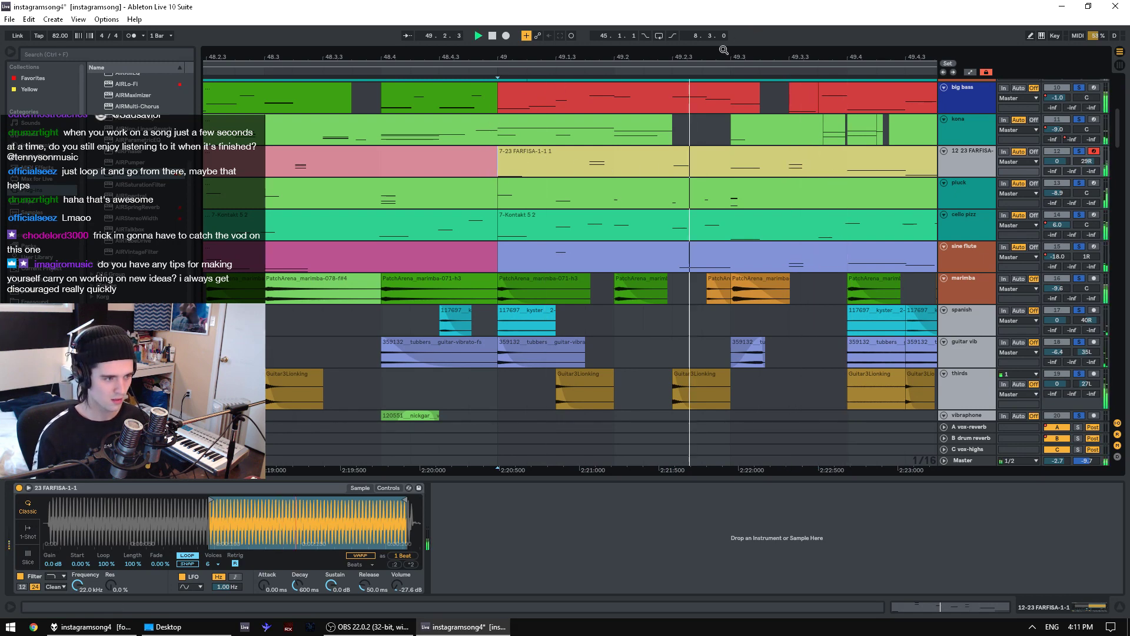
key("space")
left_click_drag(724, 55, 632, 51)
key("minus")
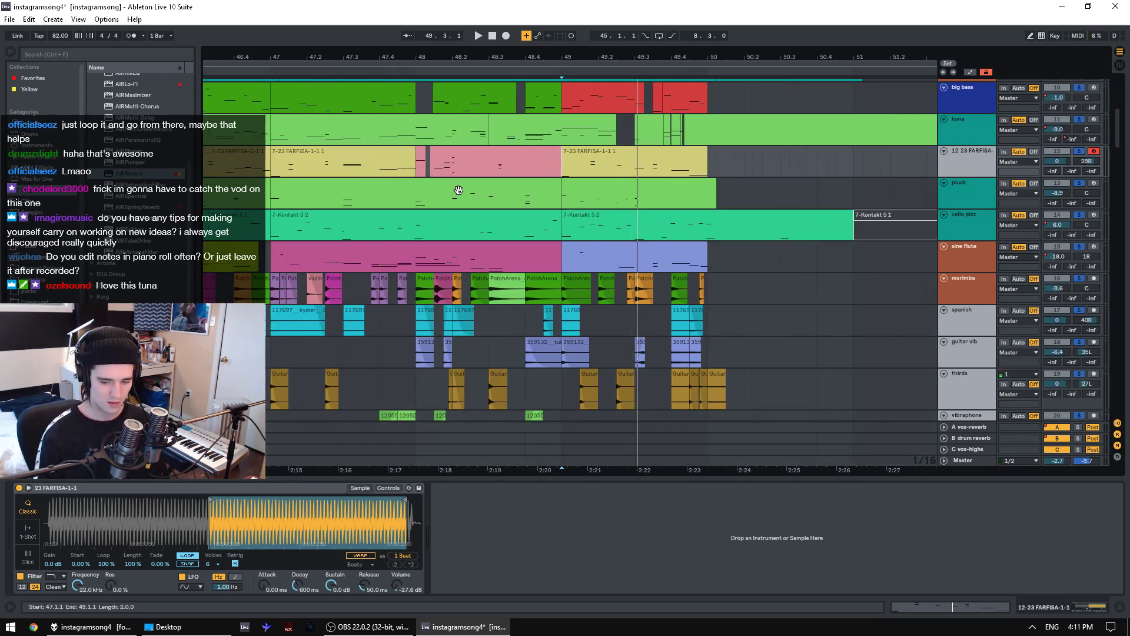
- Turn off soloing so that all tracks sound, and play the full arrangement through bar 49
scroll(676, 237, "up", 10)
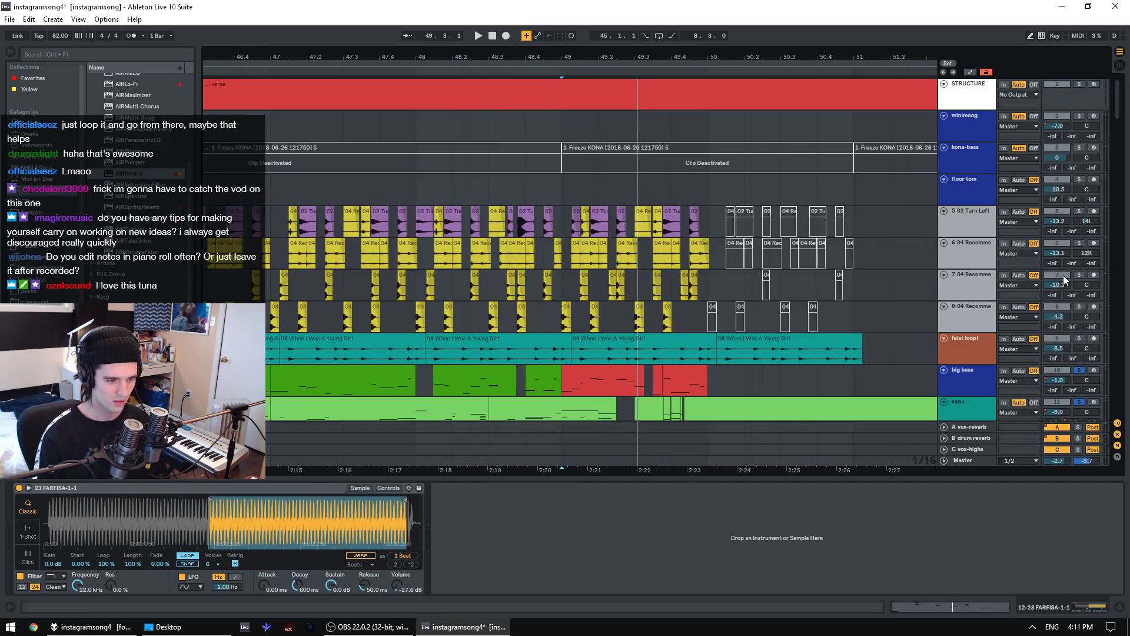
left_click(1079, 371)
key("space")
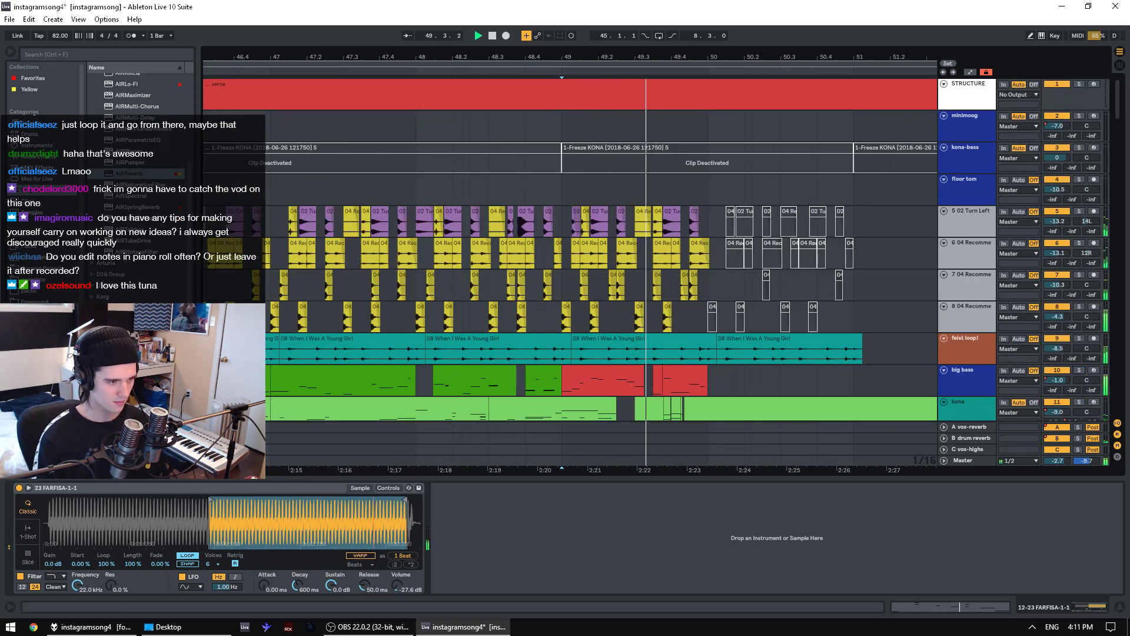
left_click_drag(790, 57, 790, 65)
key("space")
- Play the full mix from the feist loop clip at 49.1.2 and look through the tracks around bar 50
left_click_drag(699, 216, 871, 295)
scroll(743, 260, "down", 5)
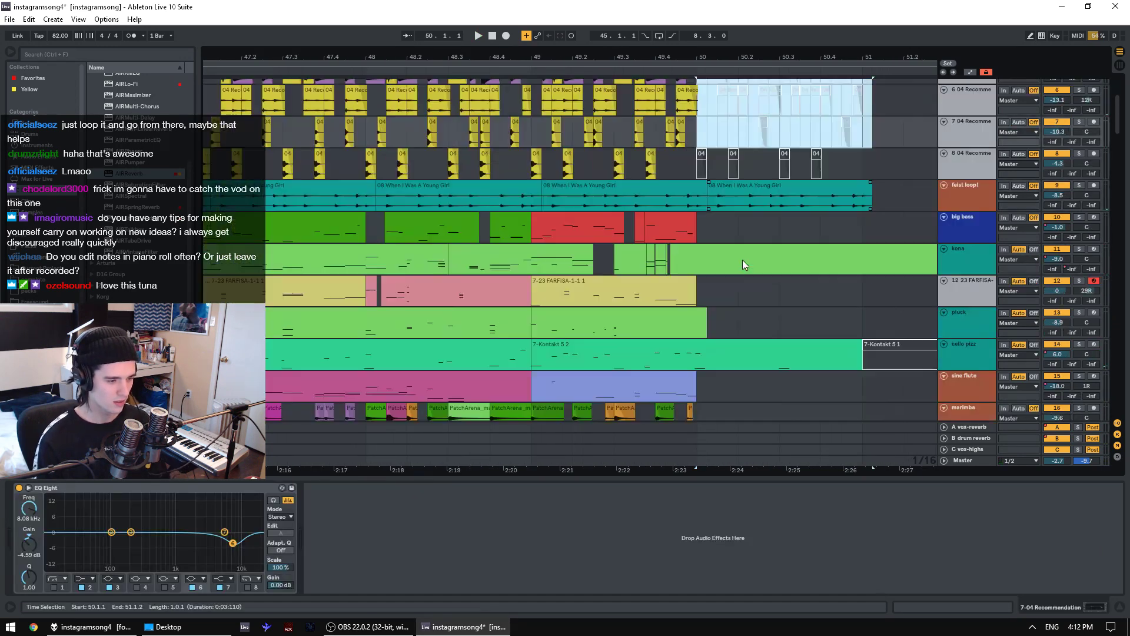
left_click(571, 187)
key("space")
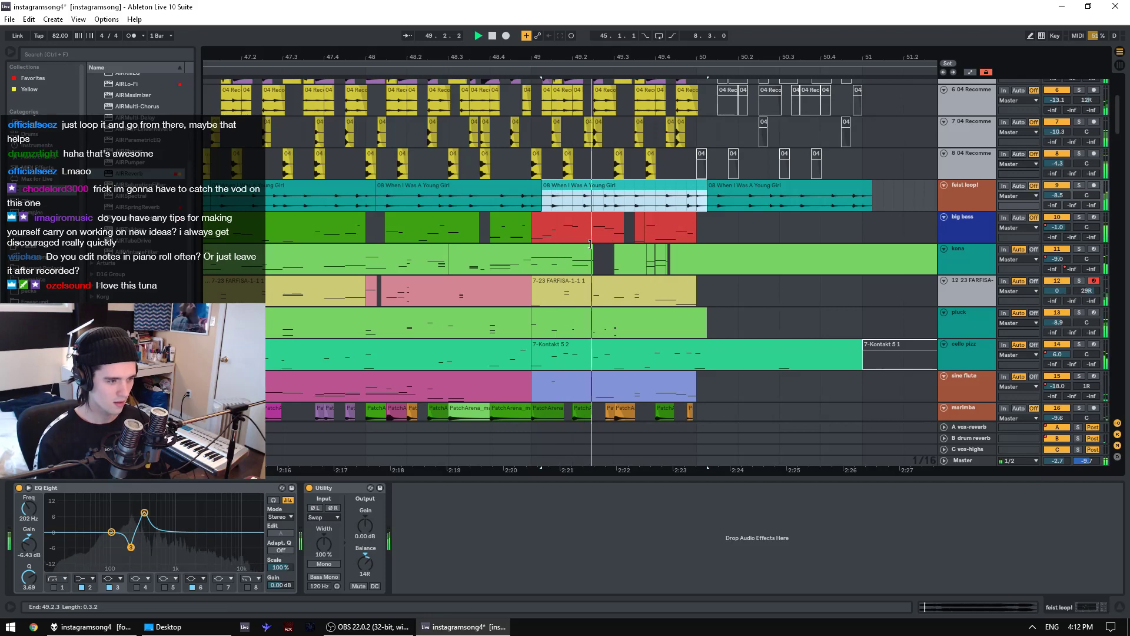
scroll(648, 224, "down", 2)
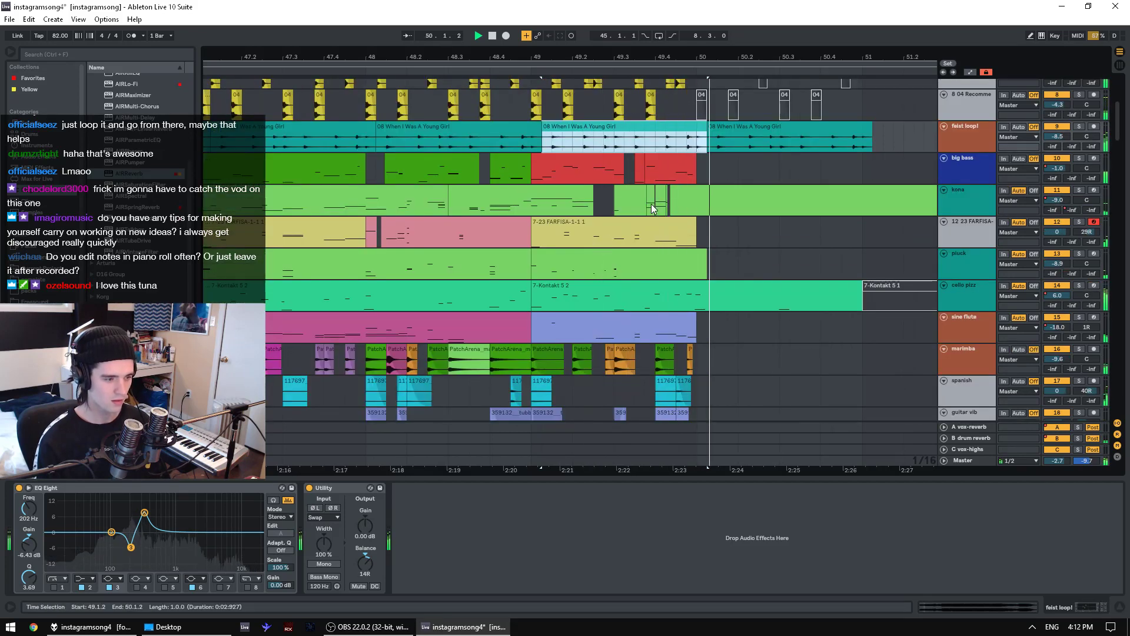
scroll(667, 274, "down", 5)
scroll(698, 224, "down", 3)
scroll(699, 220, "up", 2)
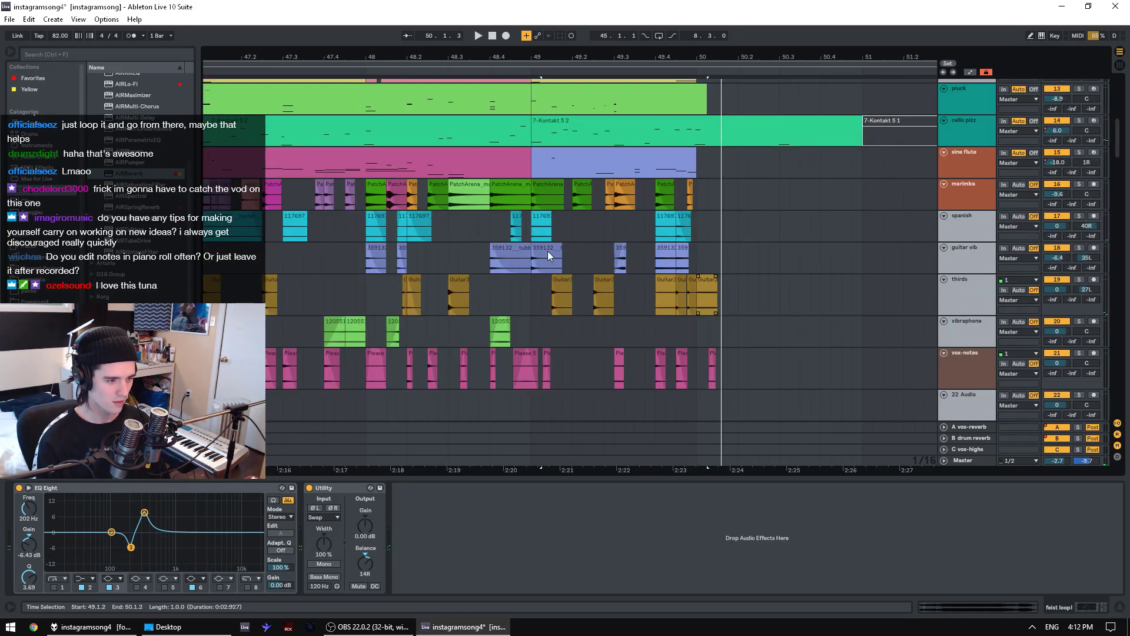
- Solo the guitar vib, spanish, thirds and vibraphone tracks and play them from 49.1.1
left_click(542, 257)
left_click(1079, 248)
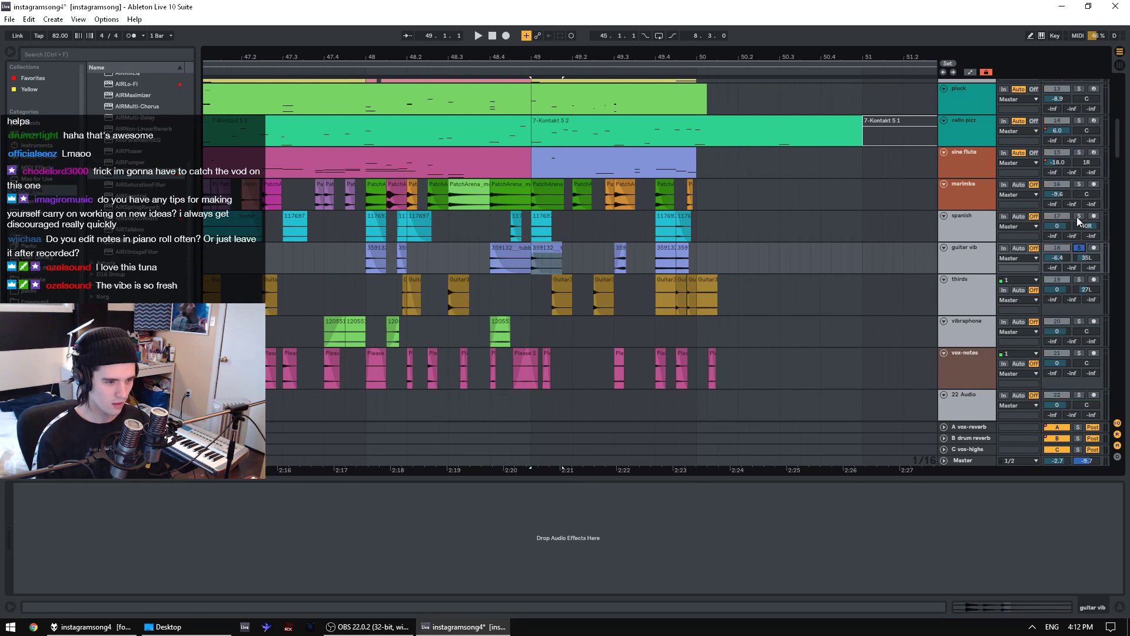
left_click(1079, 279)
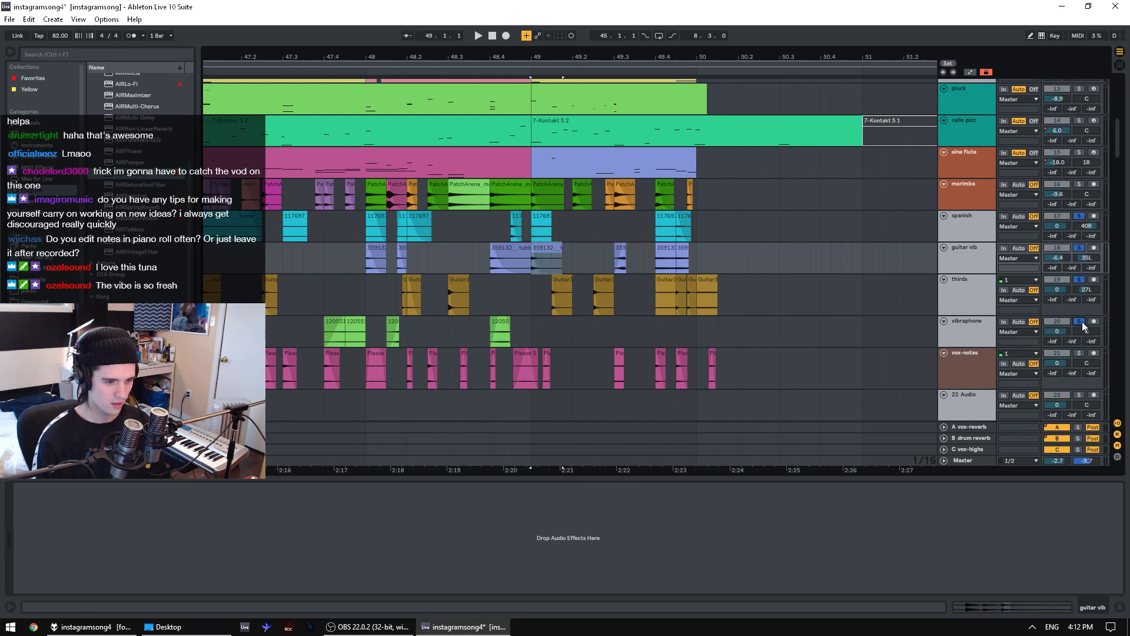
key("space")
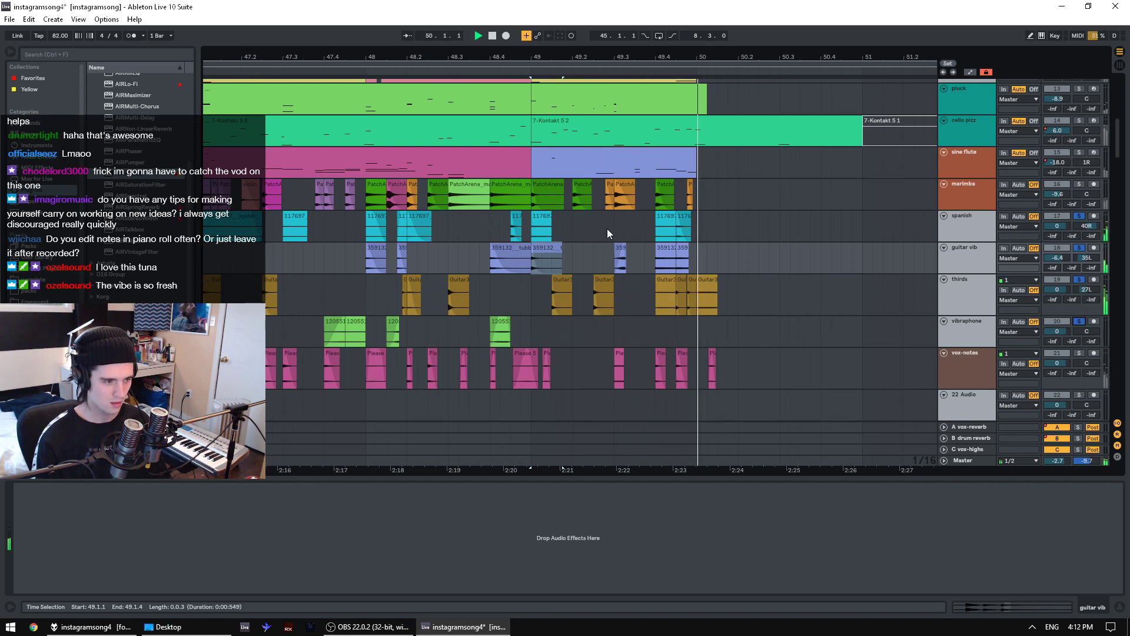
- Replay the soloed guitar parts from 49.1.1 and over the range from 49.3.4 to 50.1.4
left_click(663, 250)
key("space")
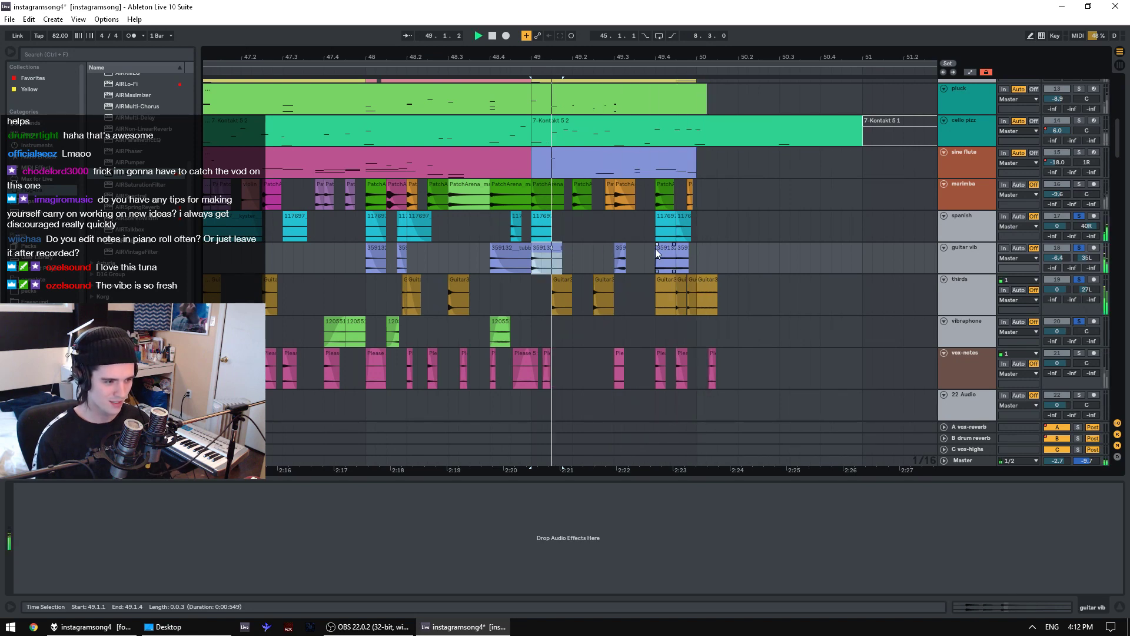
left_click(649, 258)
key("space")
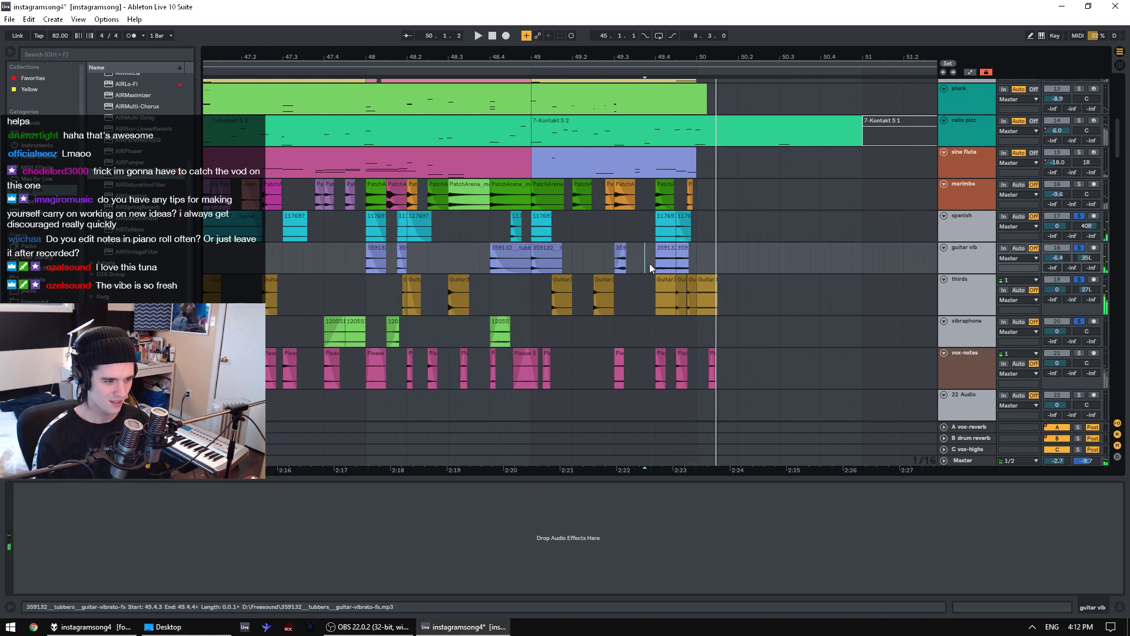
left_click_drag(646, 262, 728, 262)
key("space")
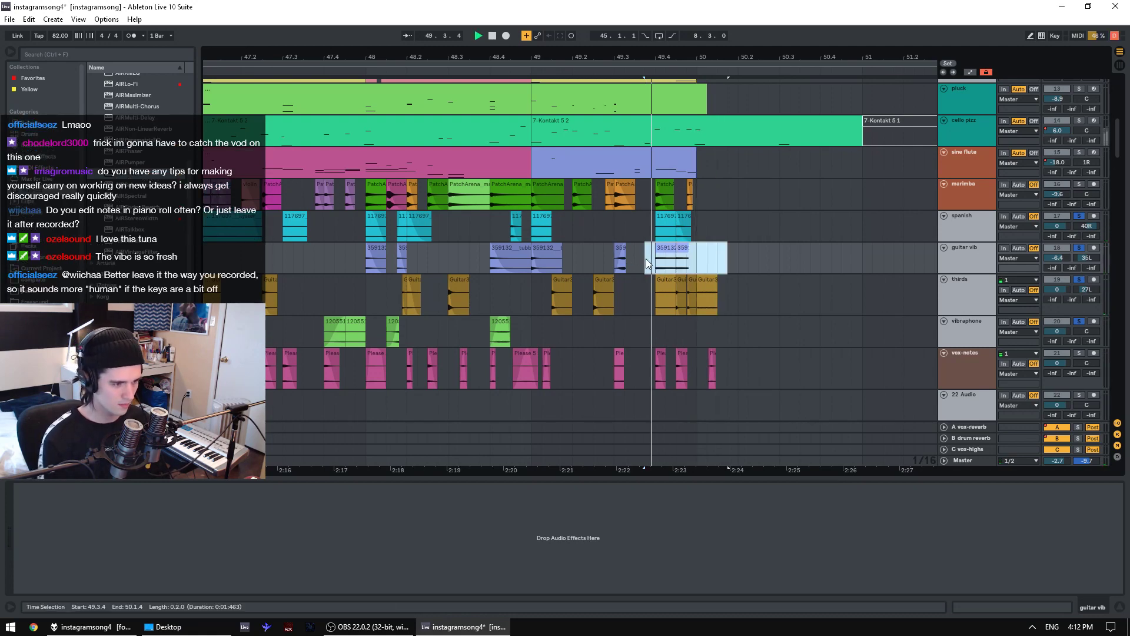
- Copy the guitar vib clip at 48.4.1 to 50.1.2 and play it from 50.1.1
left_click(511, 253)
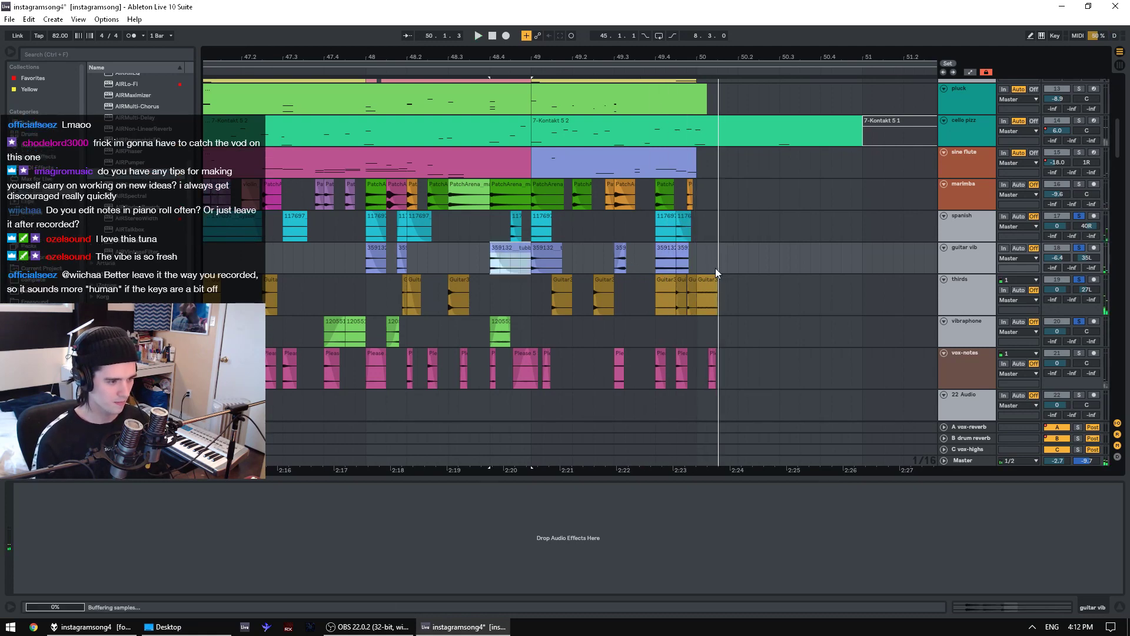
left_click(703, 267)
key("ctrl+v")
left_click(696, 267)
key("space")
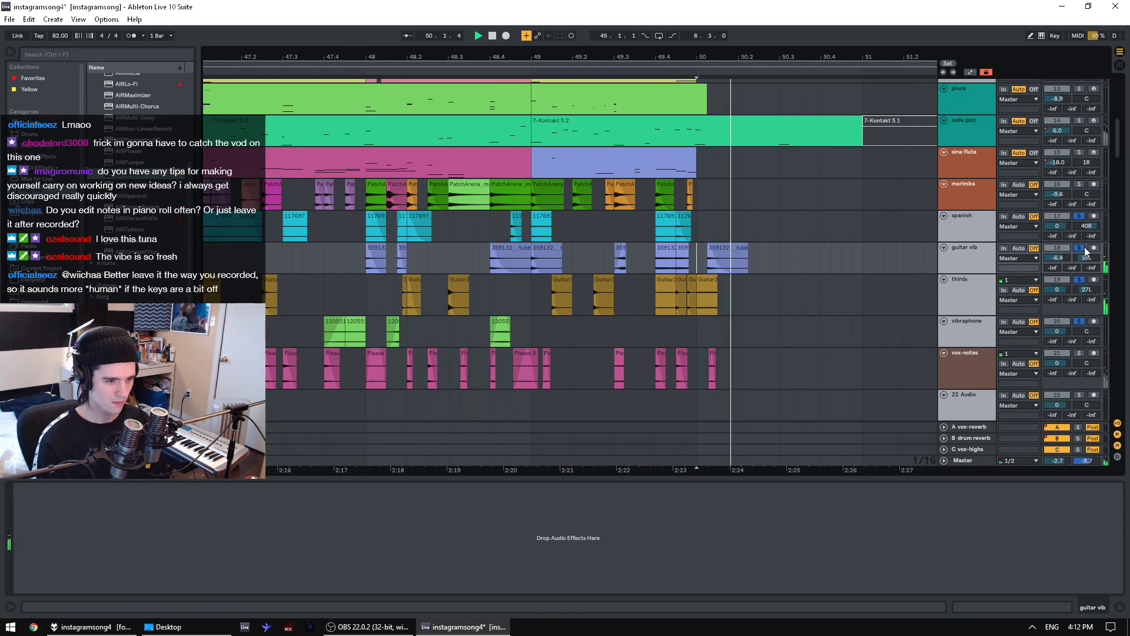
key("space")
- Clear the track solos, transpose the guitar vib clip at 50.1.2 to 5 st and play it
left_click(1079, 248)
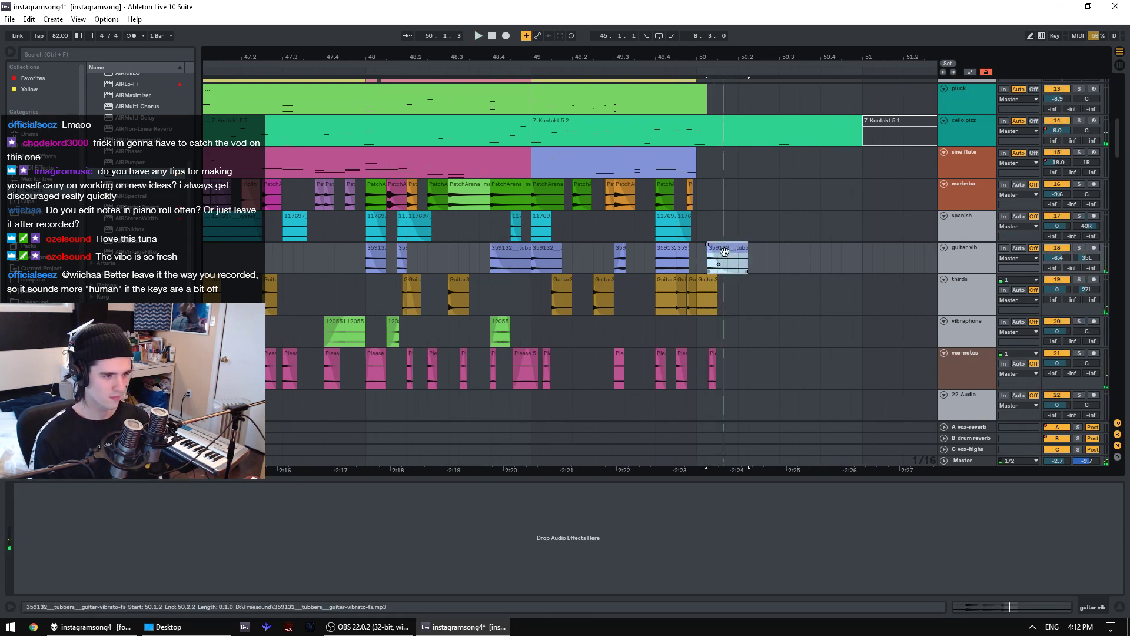
double_click(723, 252)
left_click_drag(67, 553, 68, 546)
left_click(719, 250)
key("space")
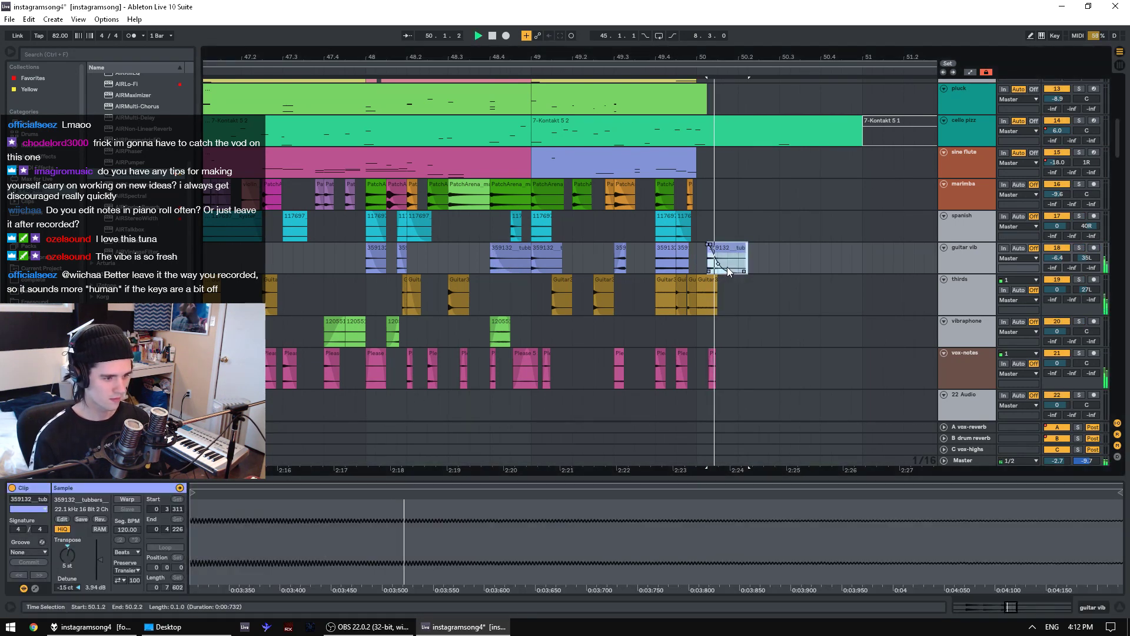
key("space")
- Listen to the guitar vib line from 49.3.2, and move its last clip to start at 50.1.3
left_click(626, 263)
key("space")
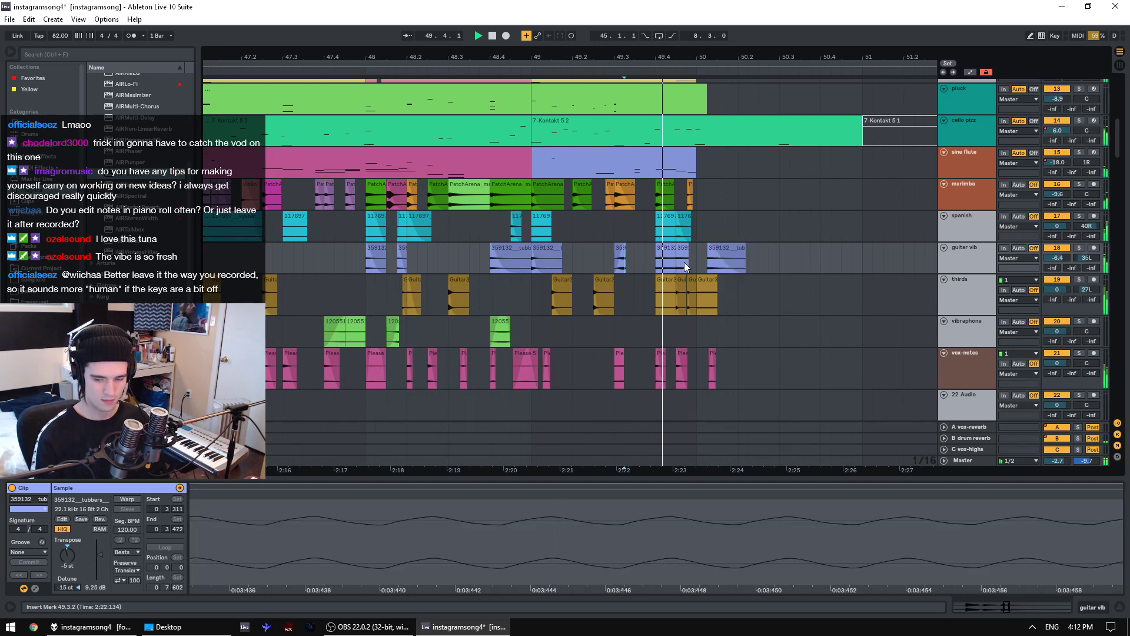
left_click(734, 254)
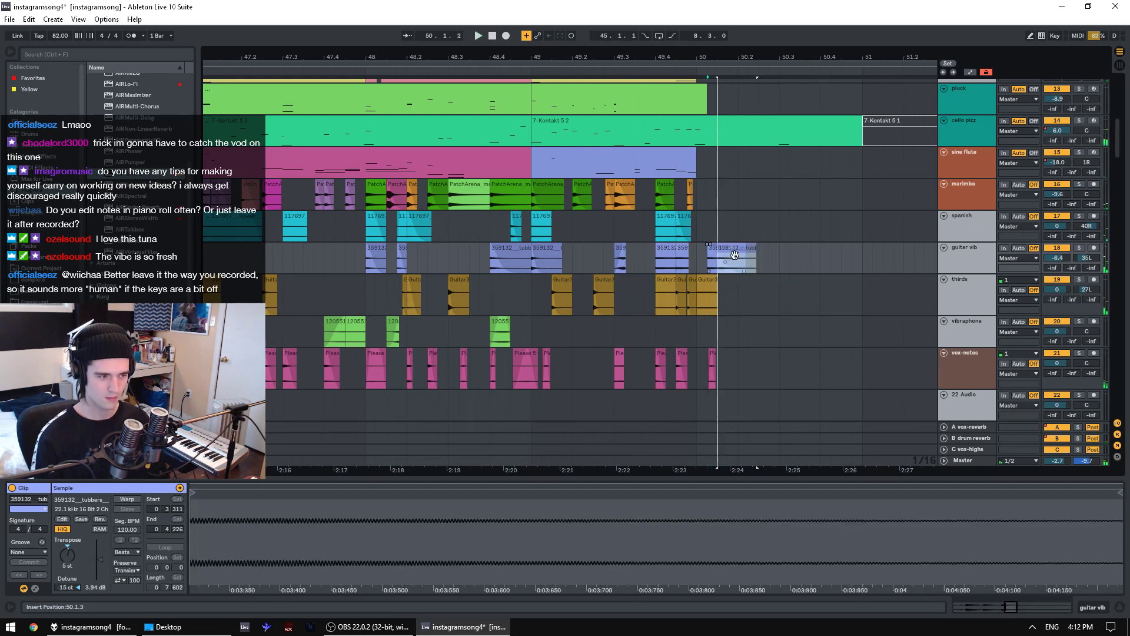
left_click(697, 269)
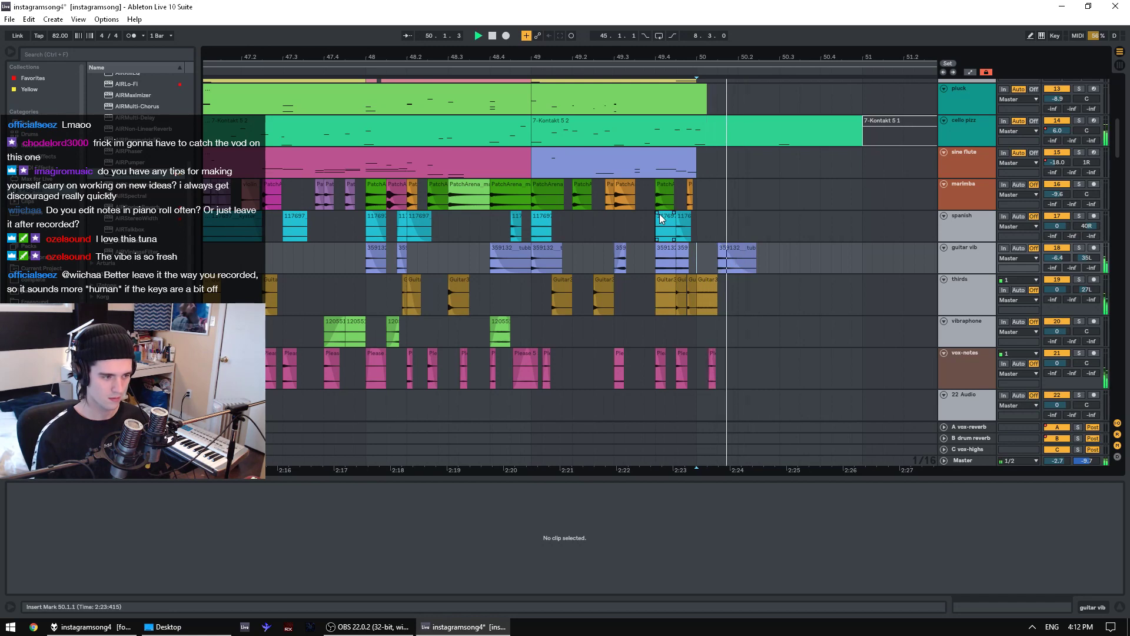
key("space")
- Transpose the guitar vib clip at 50.1.3 to 0 st and lengthen it with a reshaped fade-out
left_click(732, 246)
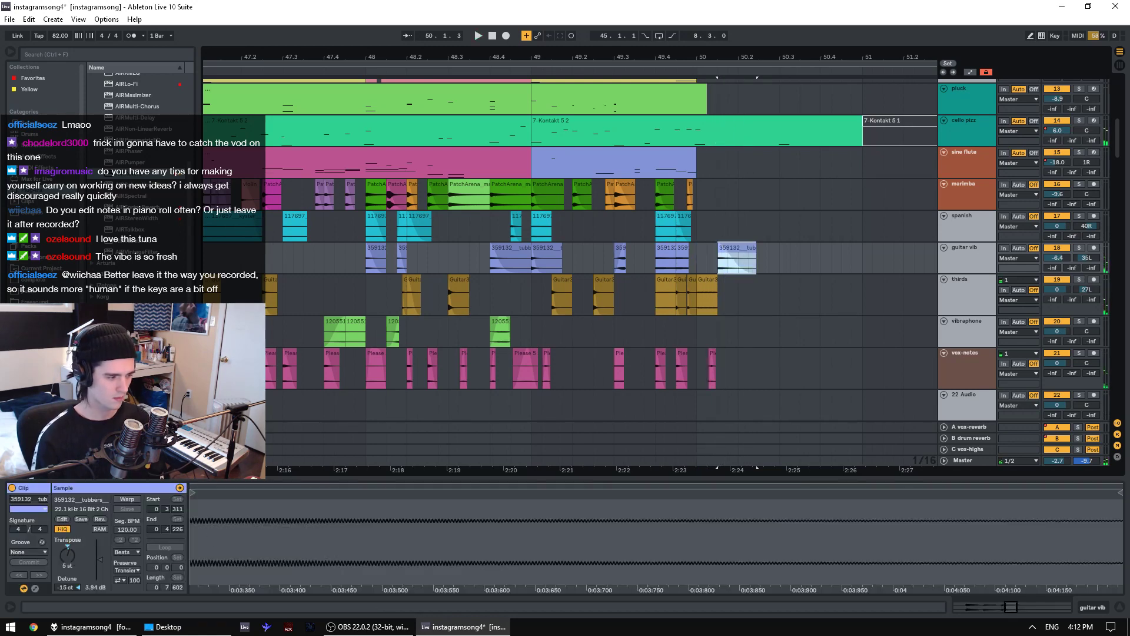
left_click_drag(70, 554, 69, 566)
key("space")
key("space")
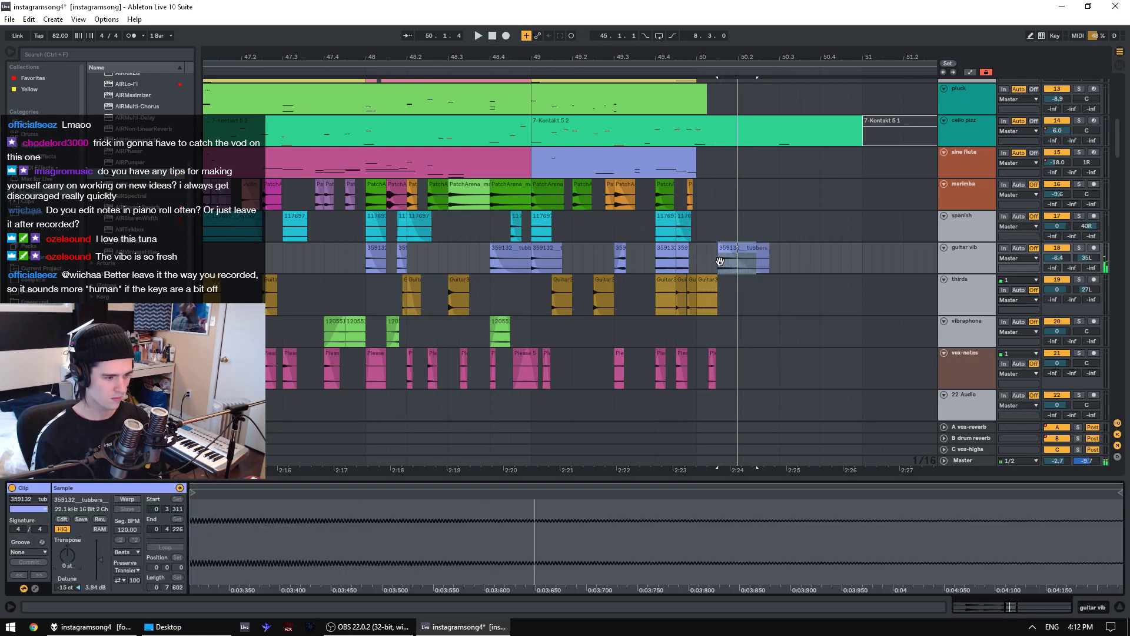
left_click_drag(720, 262, 739, 260)
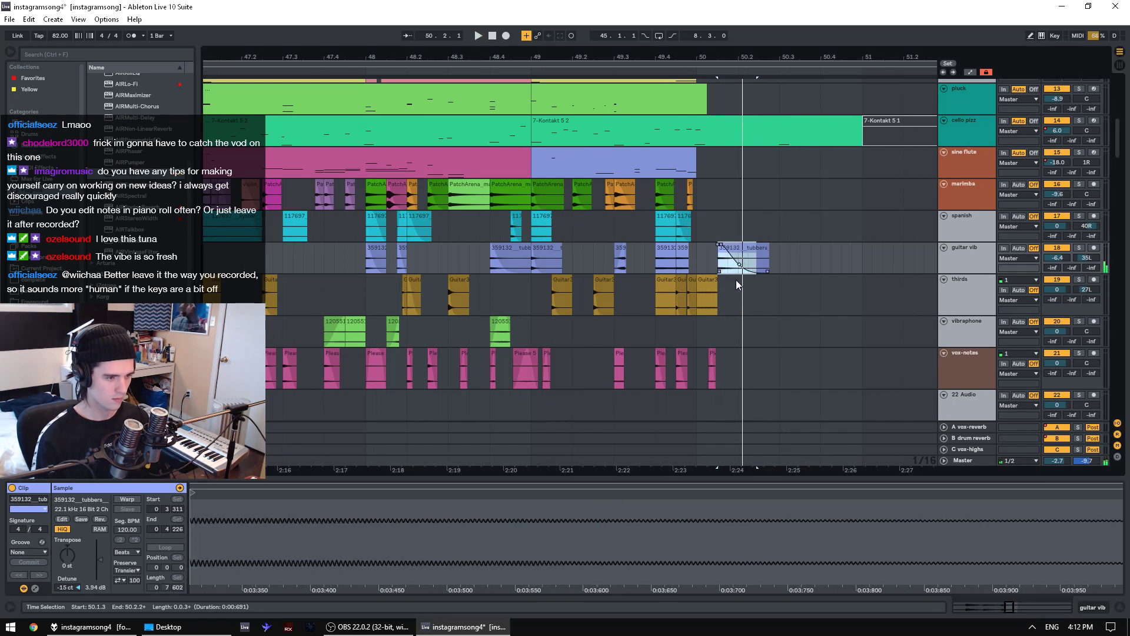
- Paste a copy of a spanish clip at 50.2.1 and transpose it to -7 st
left_click(736, 234)
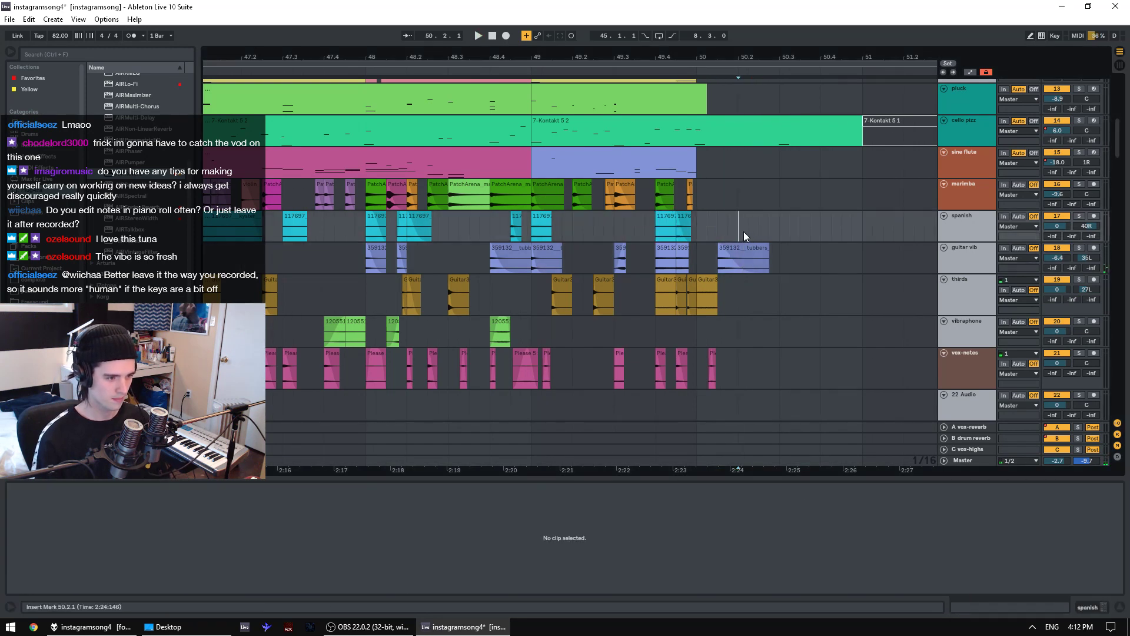
key("ctrl+v")
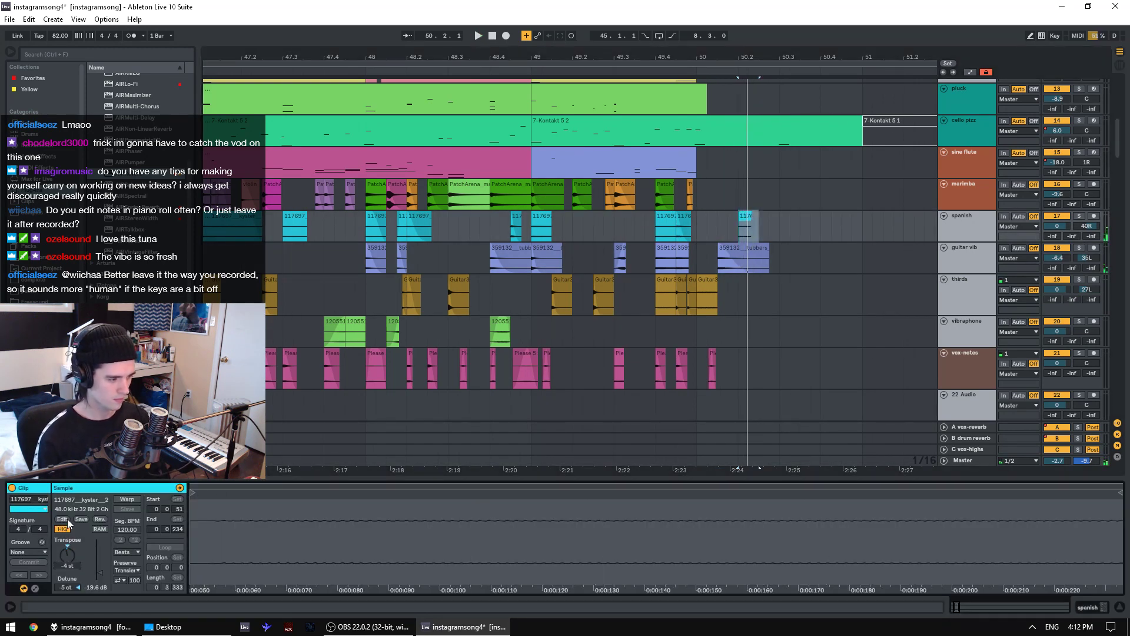
key("Down")
key("Down")
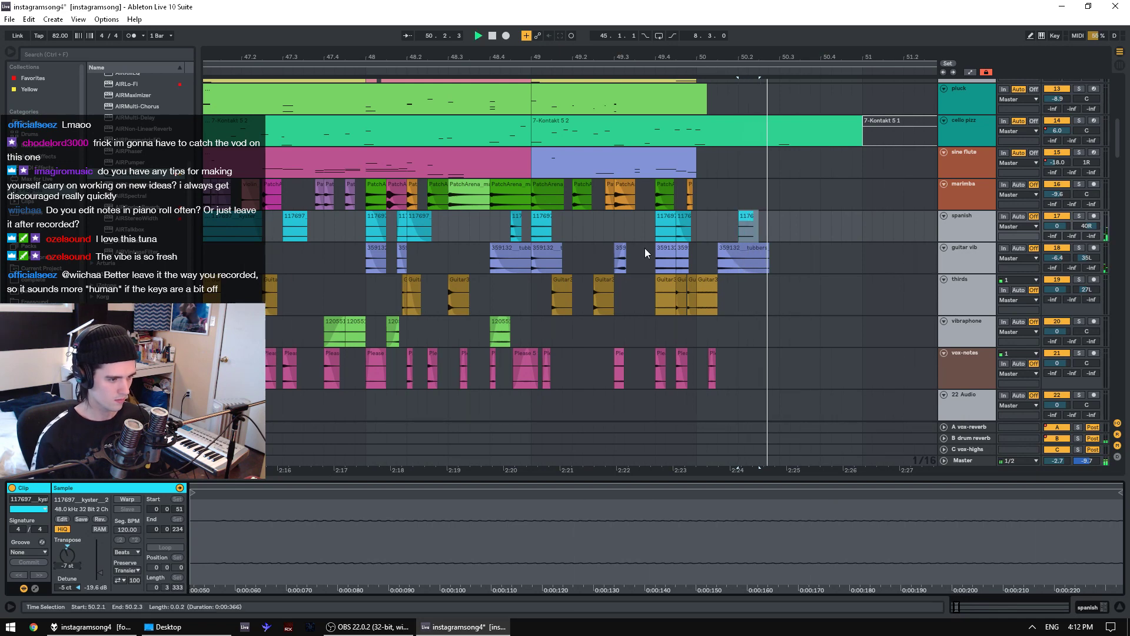
key("space")
- Extend the spanish clip at 50.2.1 to 50.2.3 and play it in context from 50.1.2
left_click(755, 220)
left_click(706, 225)
key("space")
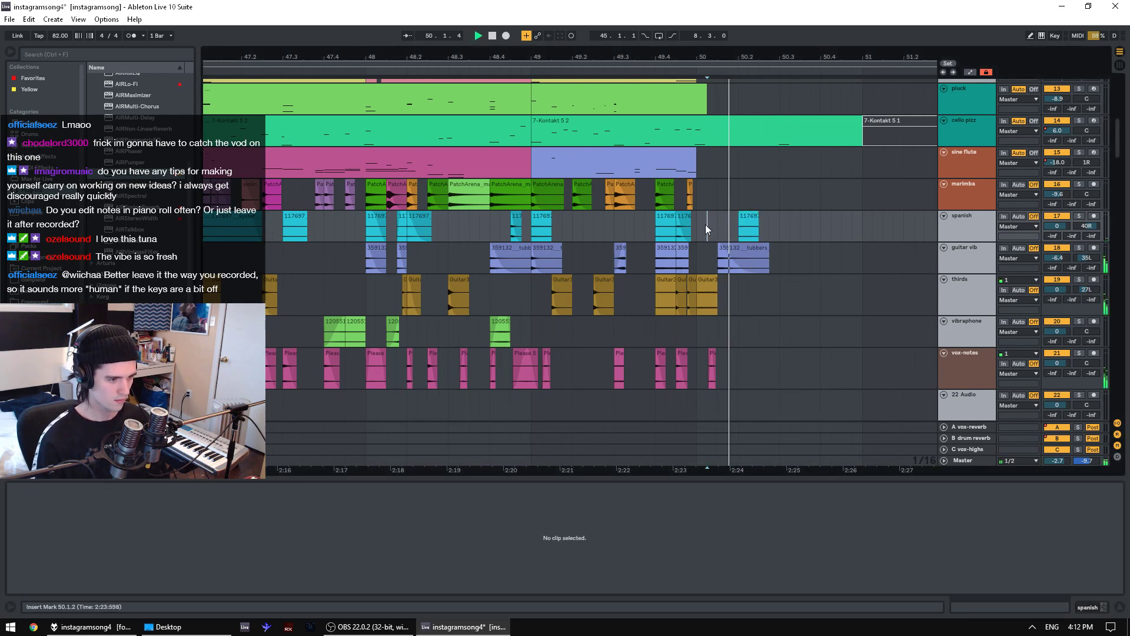
left_click(754, 218)
key("space")
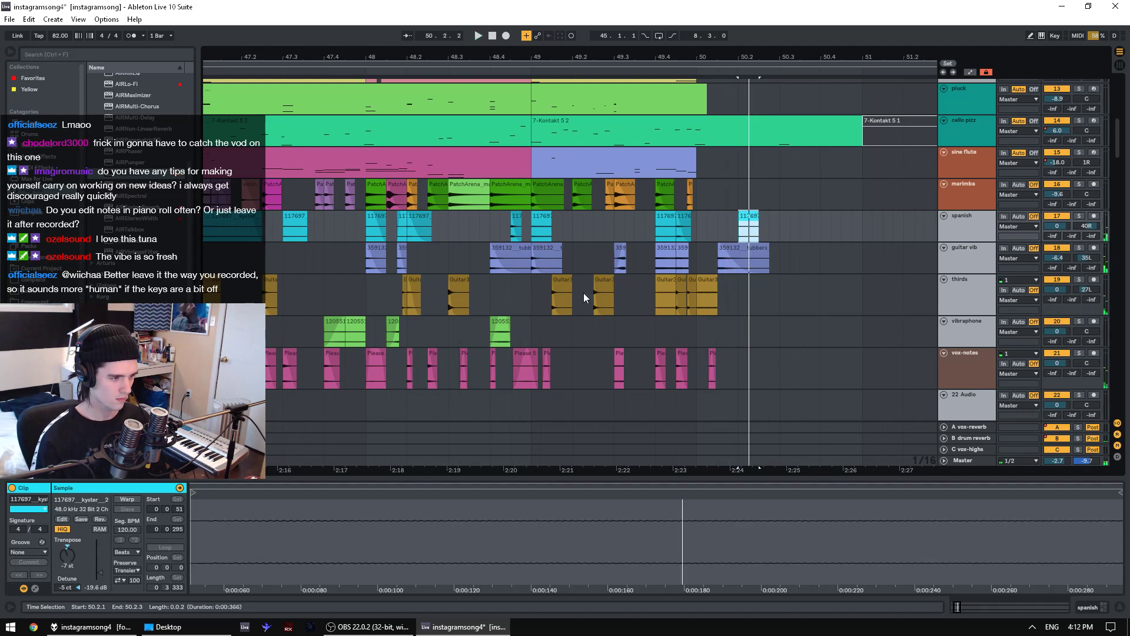
- Copy the thirds clip at 49.1.3 to 50.1.4 and play it
left_click(562, 280)
left_click(707, 300)
left_click(728, 302)
key("ctrl+v")
key("space")
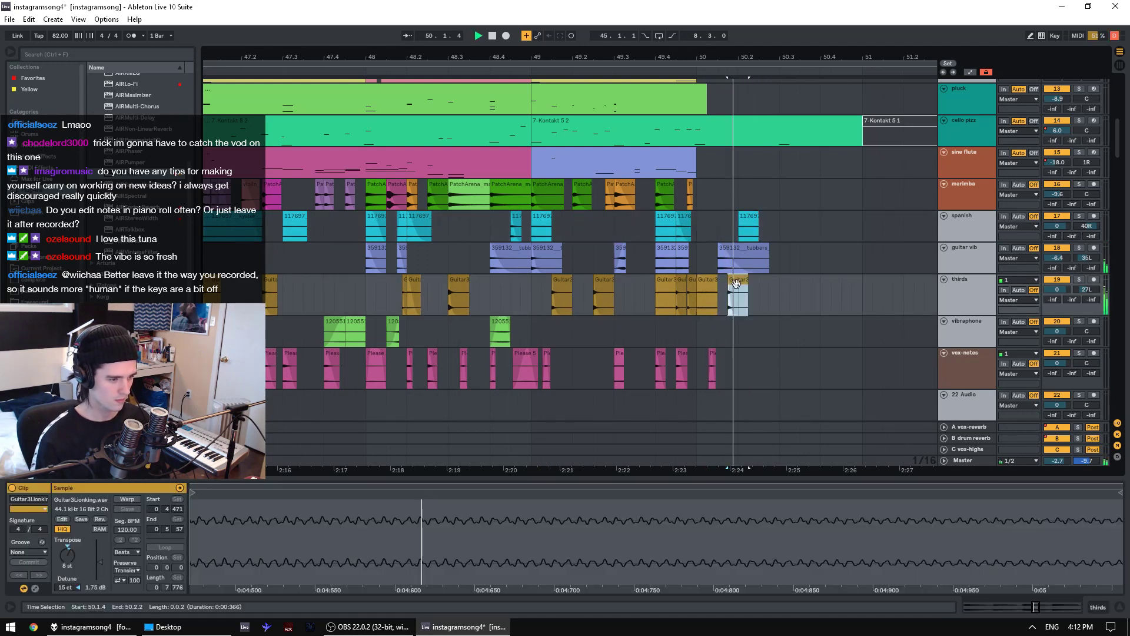
key("space")
- Audition the thirds clip at 50.1.4 with a lead-in from 49.4.3, and transpose it to -3 st
key("space")
key("space")
left_click(676, 309)
key("space")
key("space")
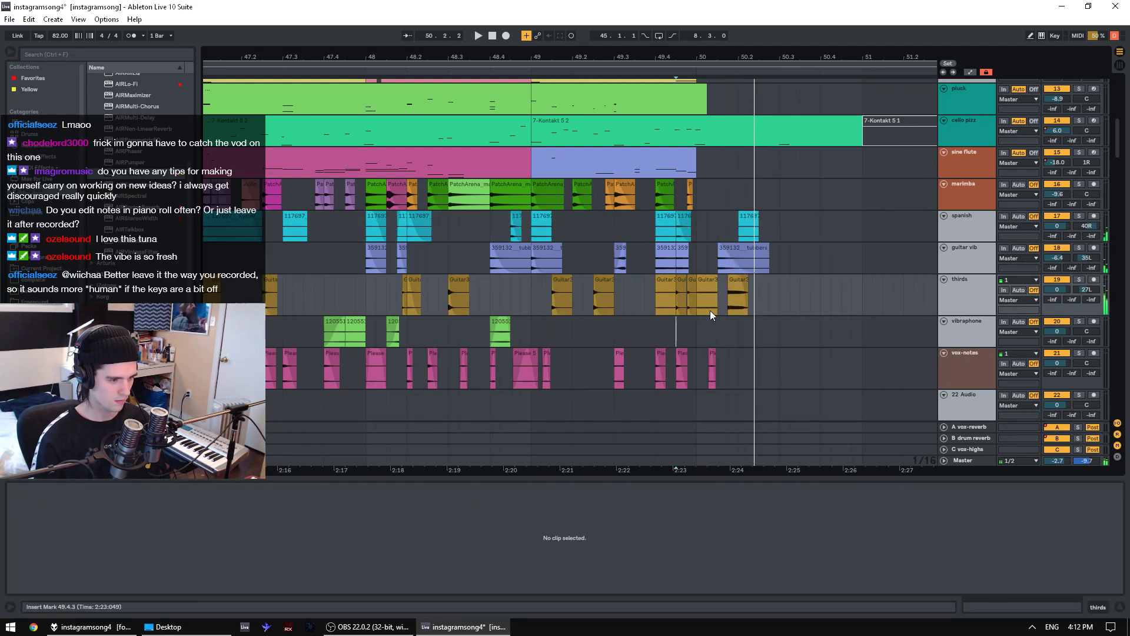
left_click(733, 280)
left_click_drag(79, 543, 87, 520)
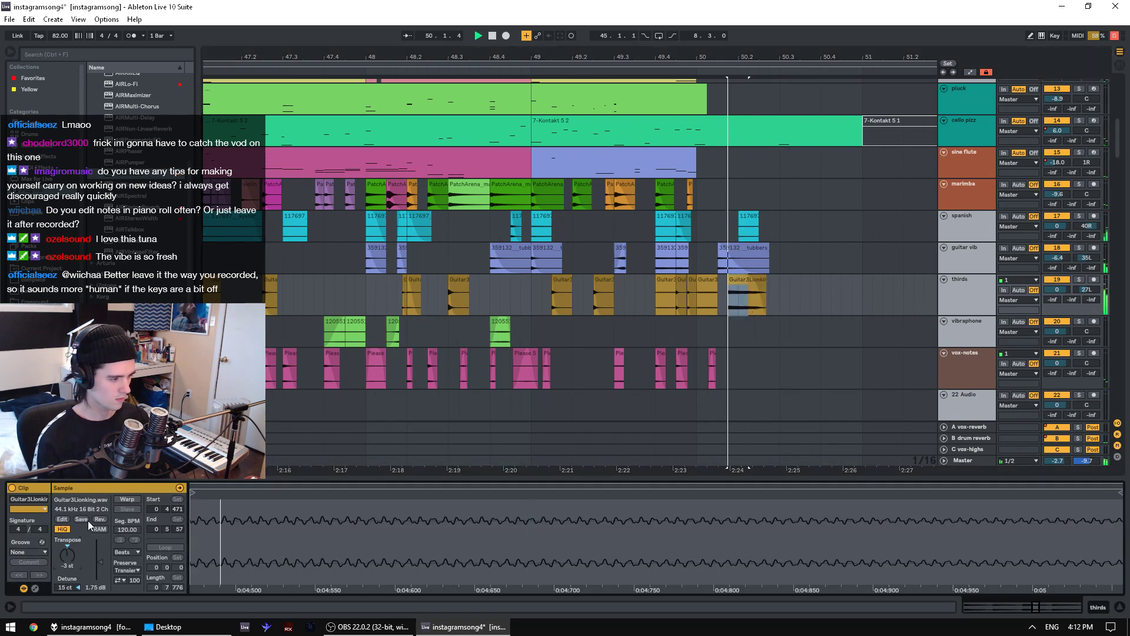
- Transpose the thirds clip at 50.1.4 to -4 st and audition it repeatedly
key("space")
key("space")
key("space")
key("Down")
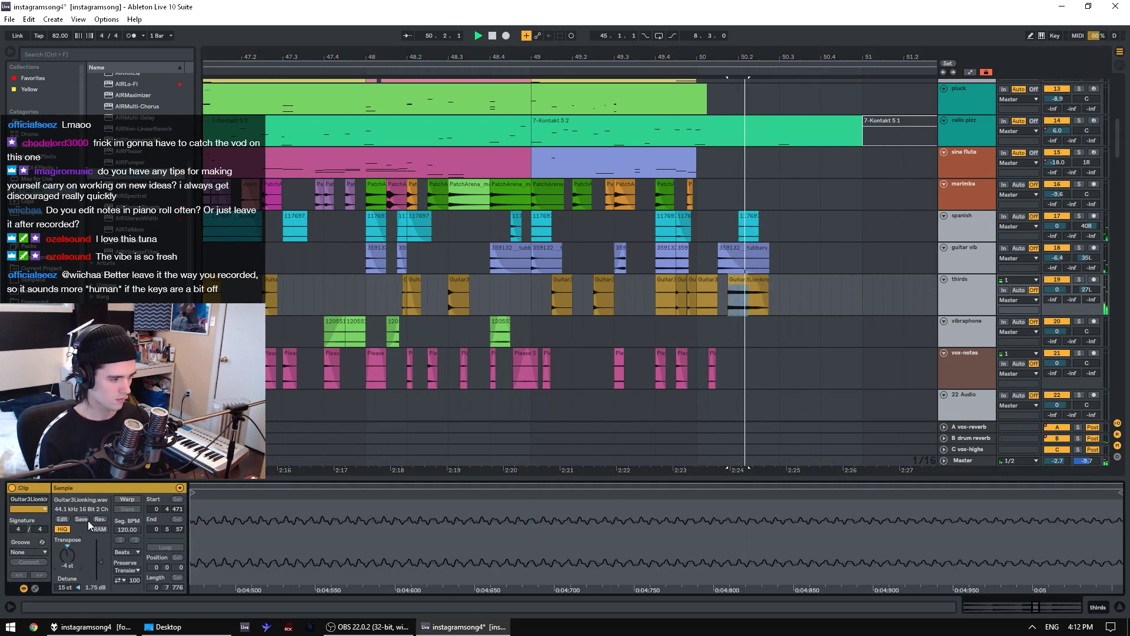
key("space")
key("space")
key("space")
key("space")
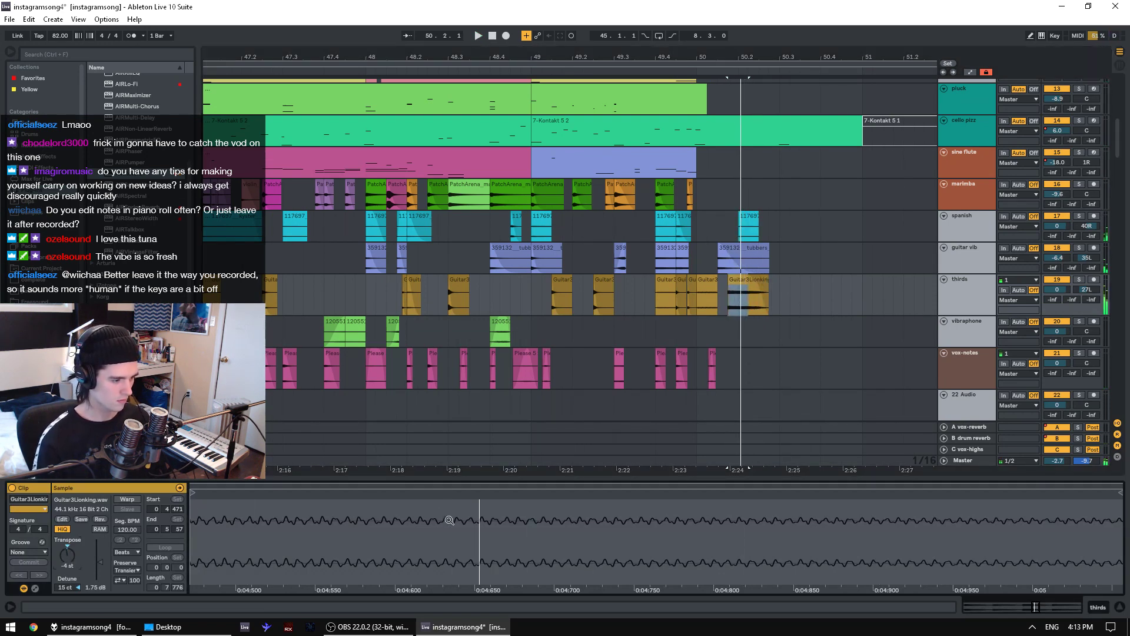
- Shift the thirds clip's sample region to start at 0 6 375 and play the arrangement from 49.3.3
left_click_drag(450, 520, 946, 496)
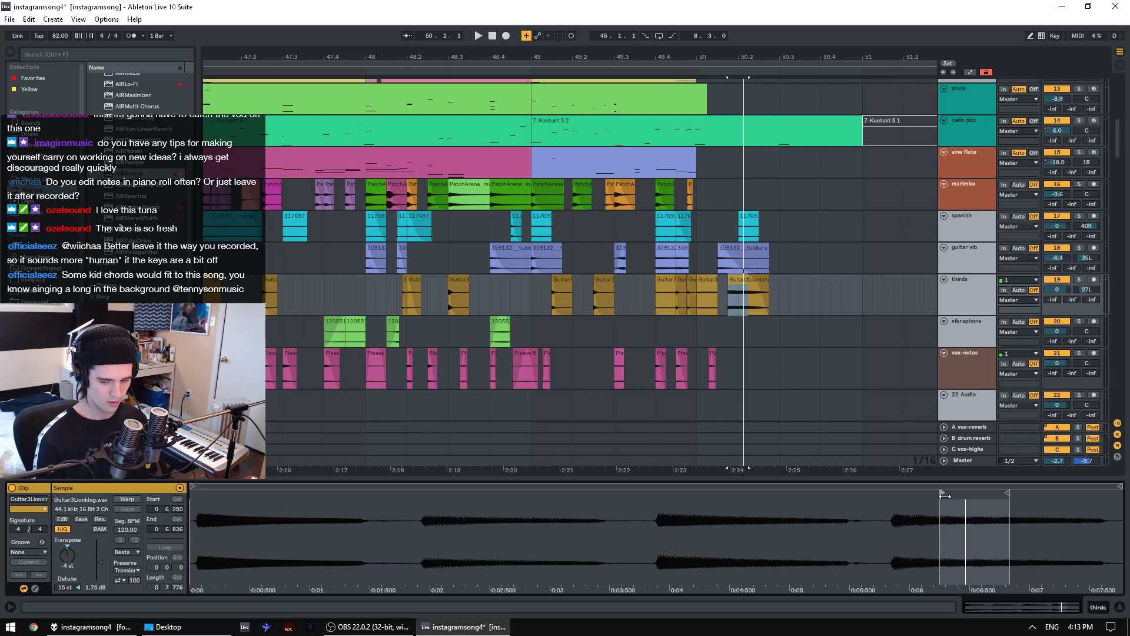
mouse_move(945, 496)
left_mouse_down()
mouse_move(1001, 500)
mouse_move(947, 504)
left_mouse_up()
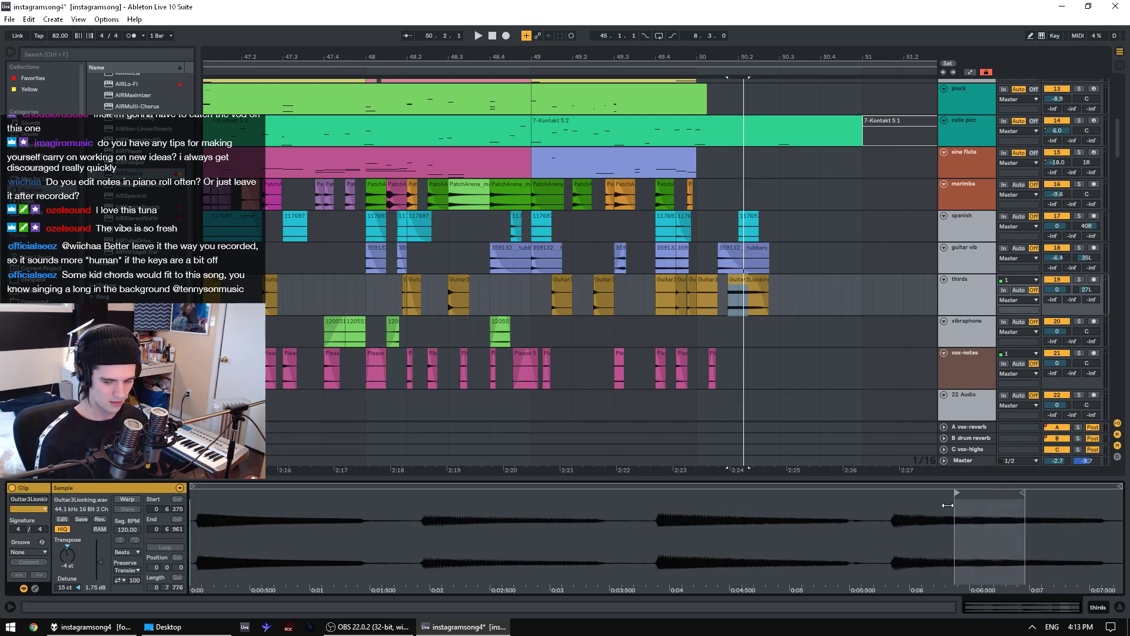
left_click(639, 328)
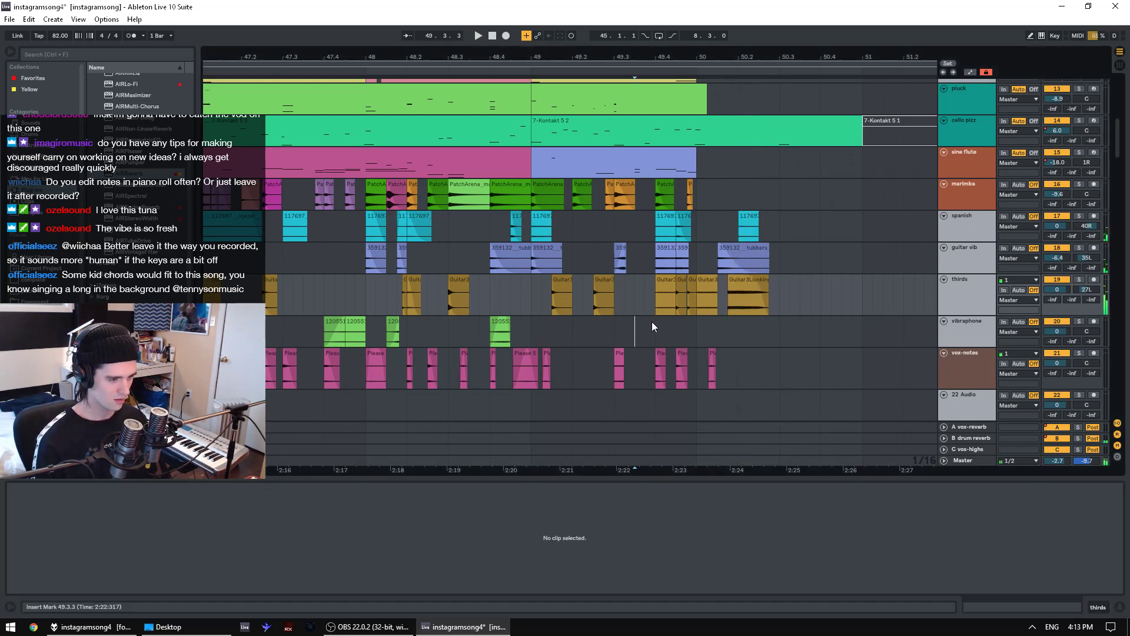
key("space")
- Transpose the thirds clip at 50.1.4 to -6 st and listen to it
left_click(742, 280)
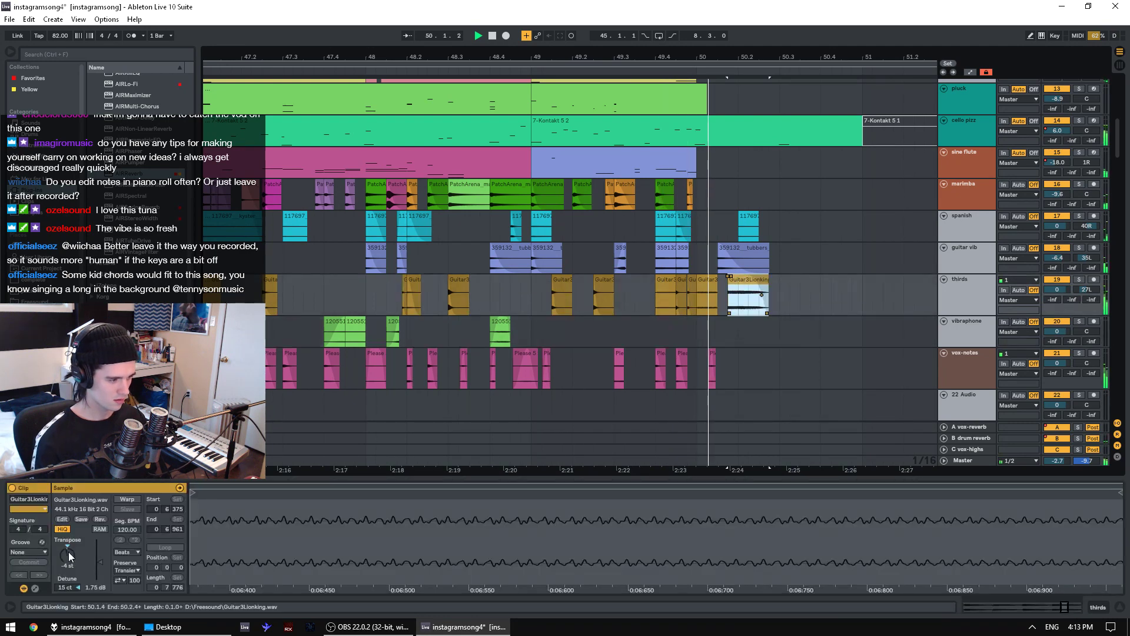
left_click(68, 553)
key("Down")
key("Down")
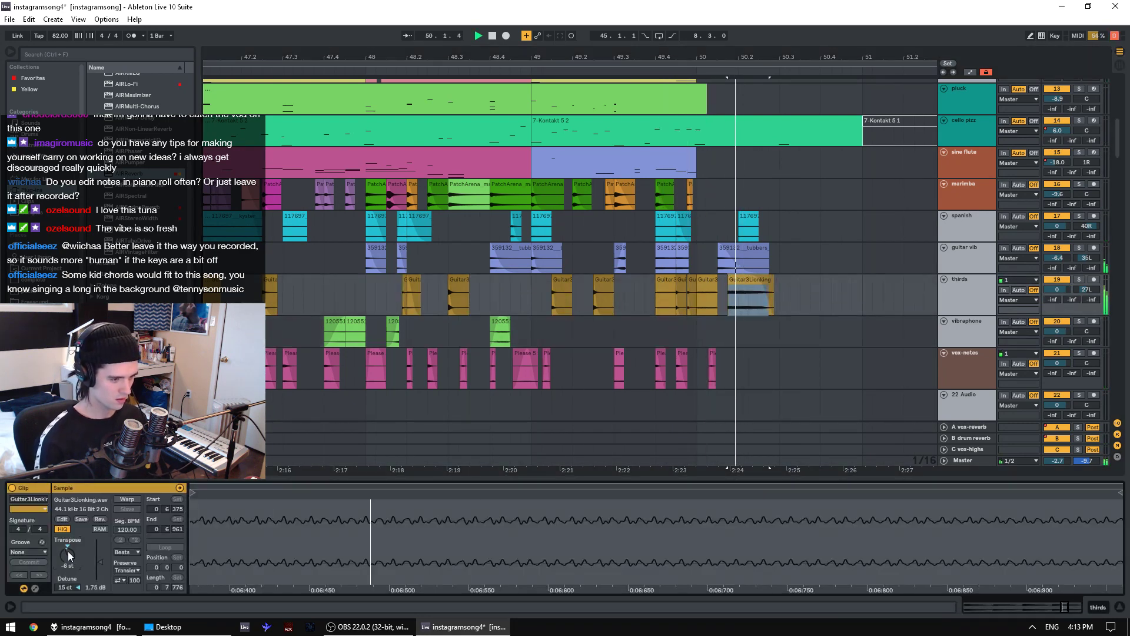
key("space")
- Trim the thirds clip's end back to 50.2.2 and set playback to begin from the end of bar 49
left_click_drag(810, 299, 756, 276)
key("Delete")
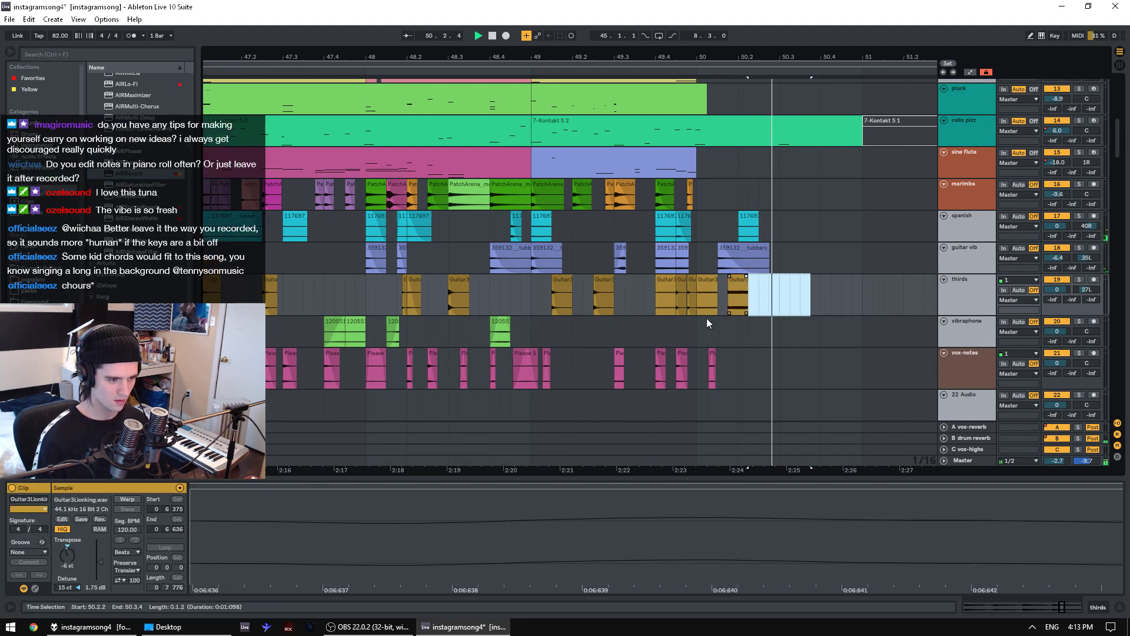
left_click(684, 328)
- Cut the thirds clip from 50.1.4, paste it at 50.2.1 and play it
left_click_drag(753, 295, 722, 295)
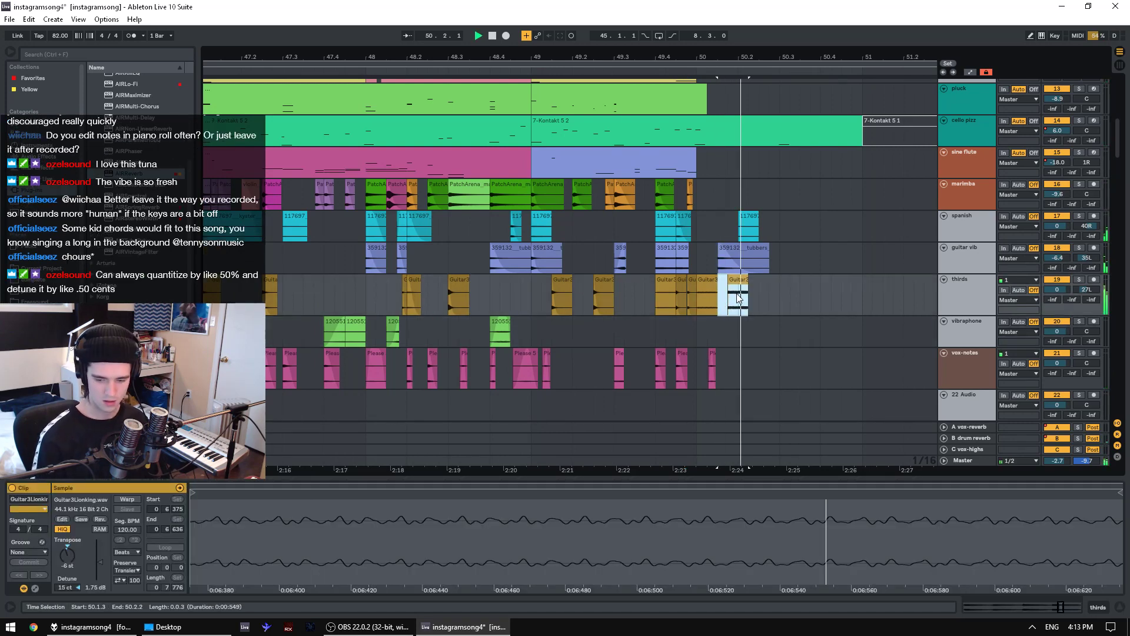
key("Delete")
left_click(739, 299)
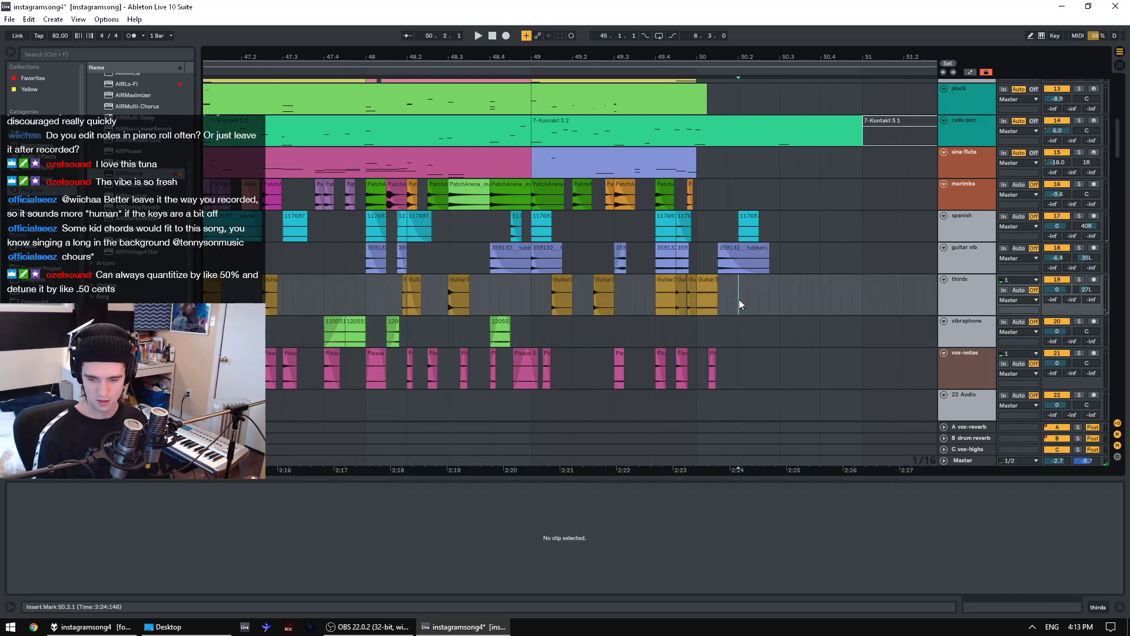
key("ctrl+v")
key("space")
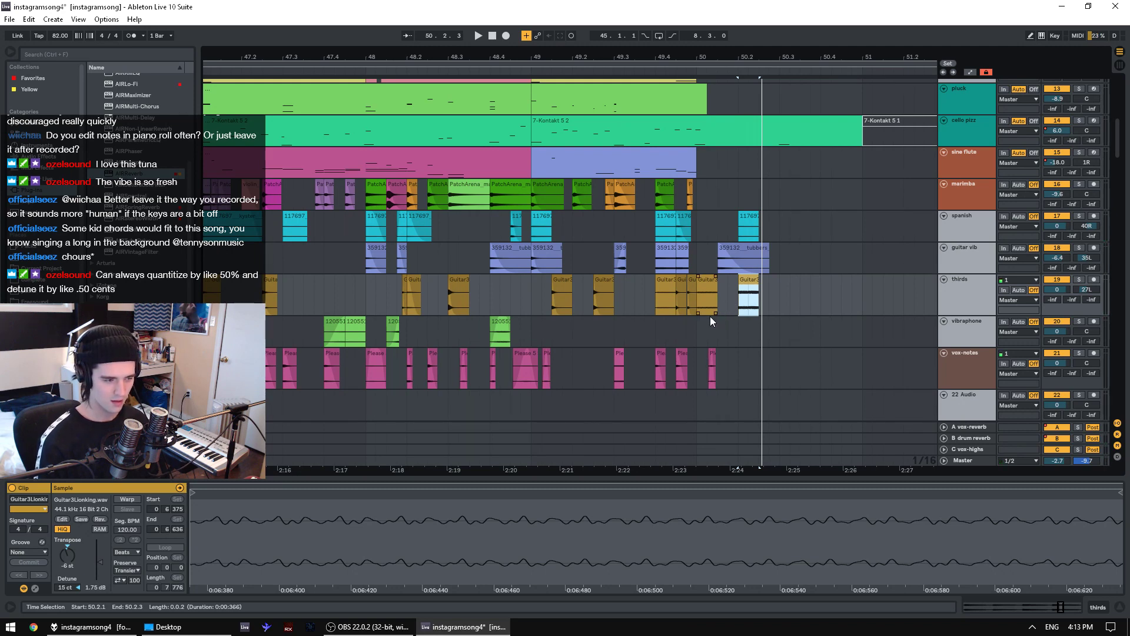
- Play the arrangement from 50.1.1 to judge the timing of the thirds clip at 50.2.1
left_click_drag(709, 331, 765, 335)
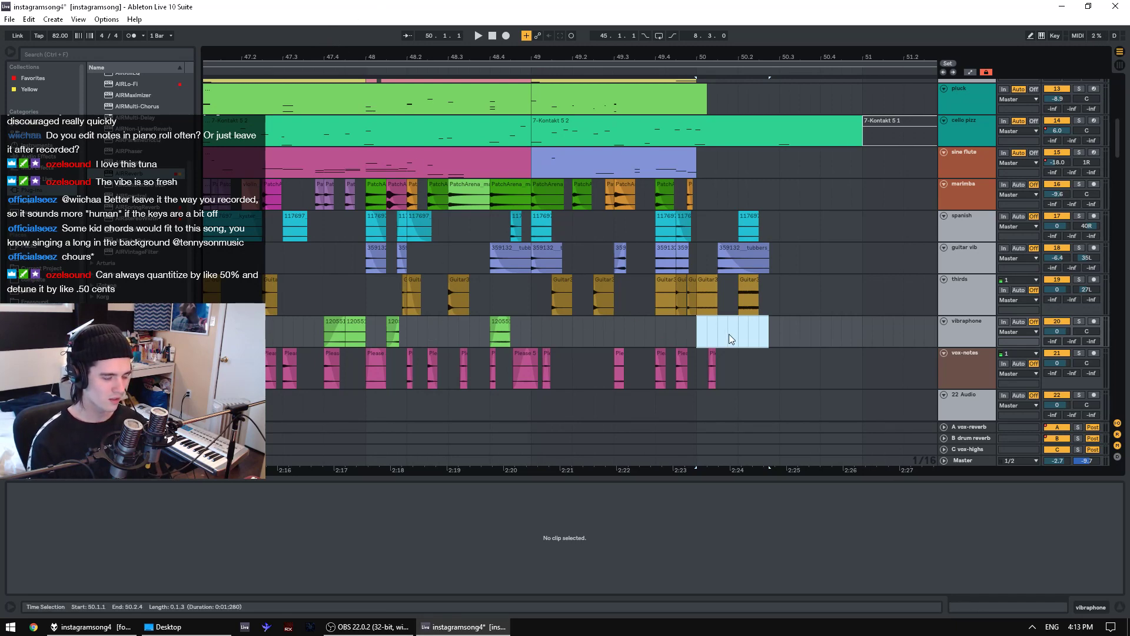
key("Right")
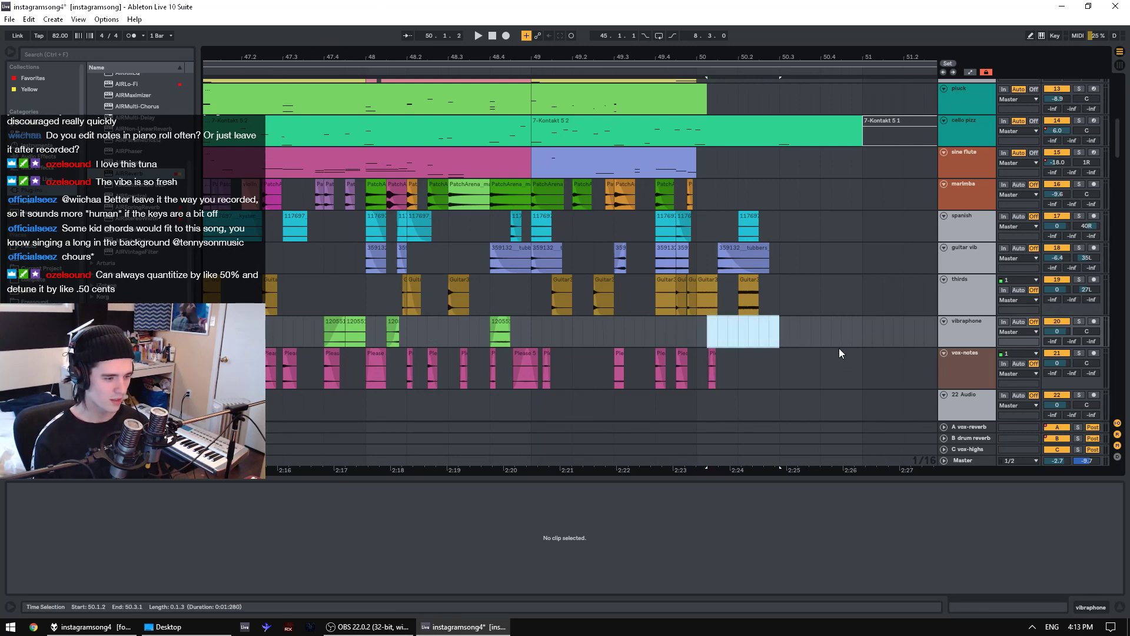
left_click_drag(839, 353, 695, 344)
key("space")
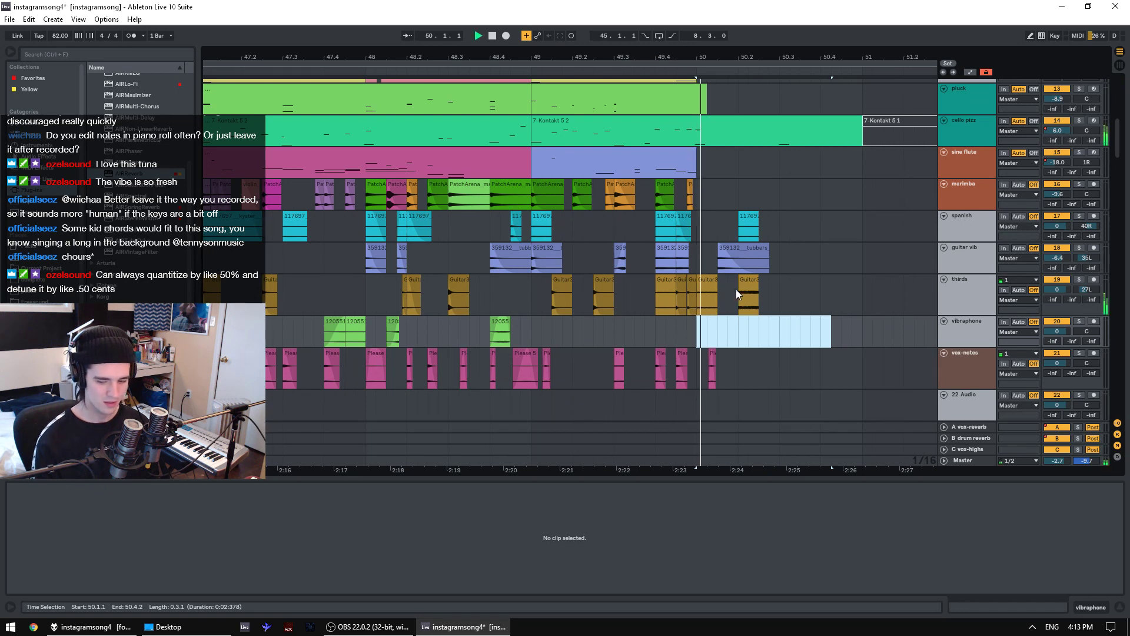
left_click(745, 294)
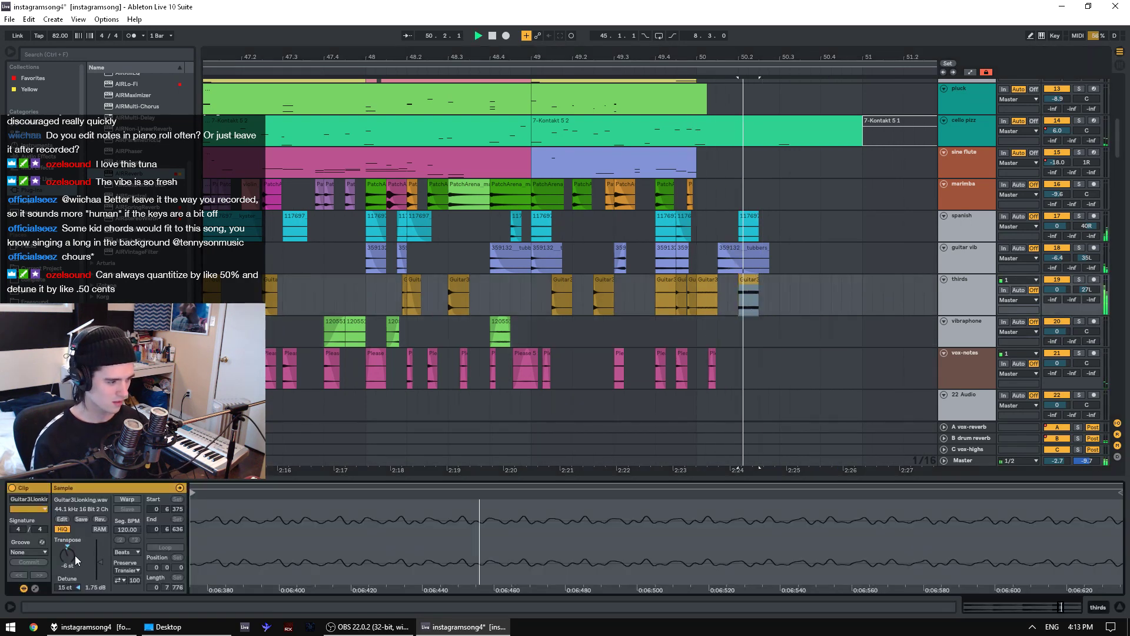
left_click(747, 287)
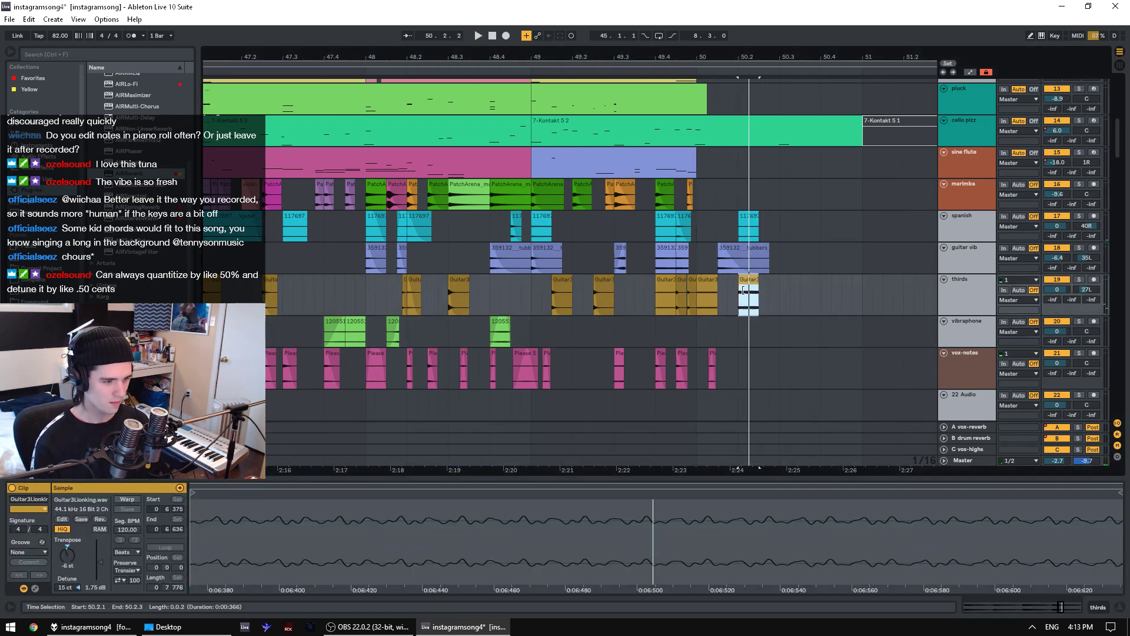
- Move the thirds clip from 50.2.1 to 50.1.3 and play it with a lead-in from 49.4.4
mouse_move(748, 291)
left_mouse_down()
mouse_move(767, 299)
mouse_move(728, 300)
left_mouse_up()
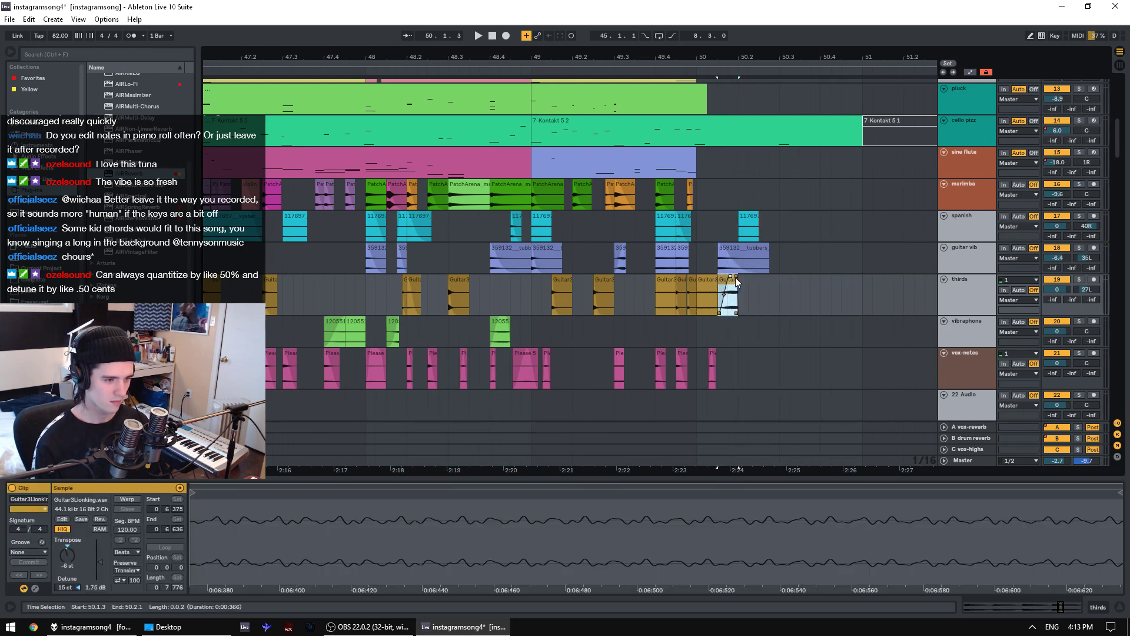
left_click(689, 330)
key("space")
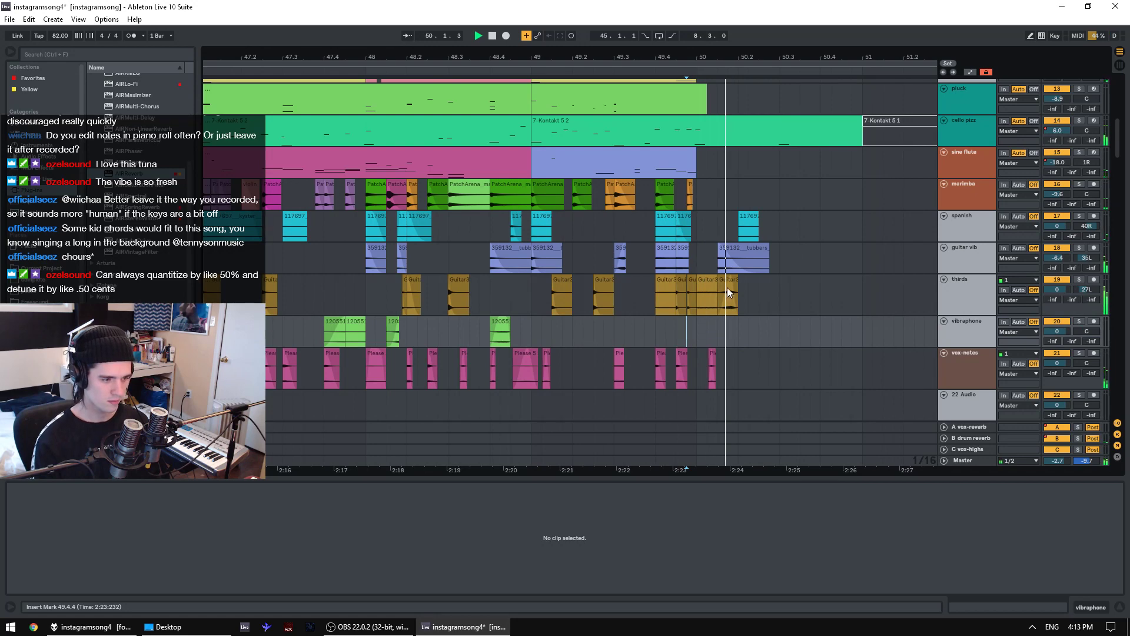
- Shift the thirds clip to just before 50.1.4 and play it from 50.1.1
left_click(729, 280)
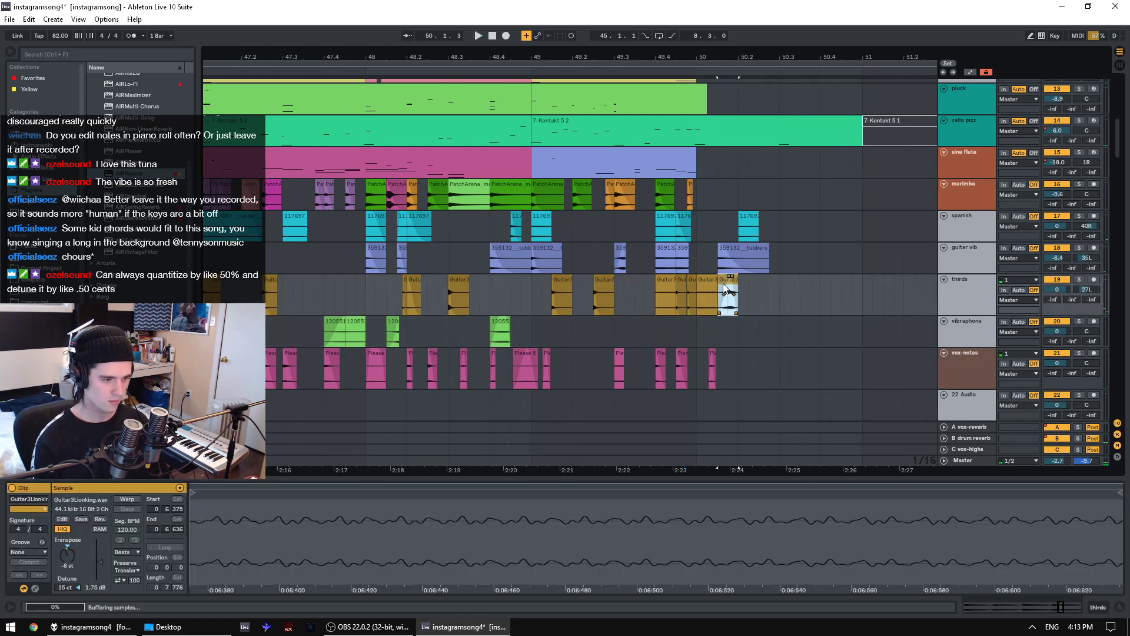
left_click_drag(723, 284, 733, 303)
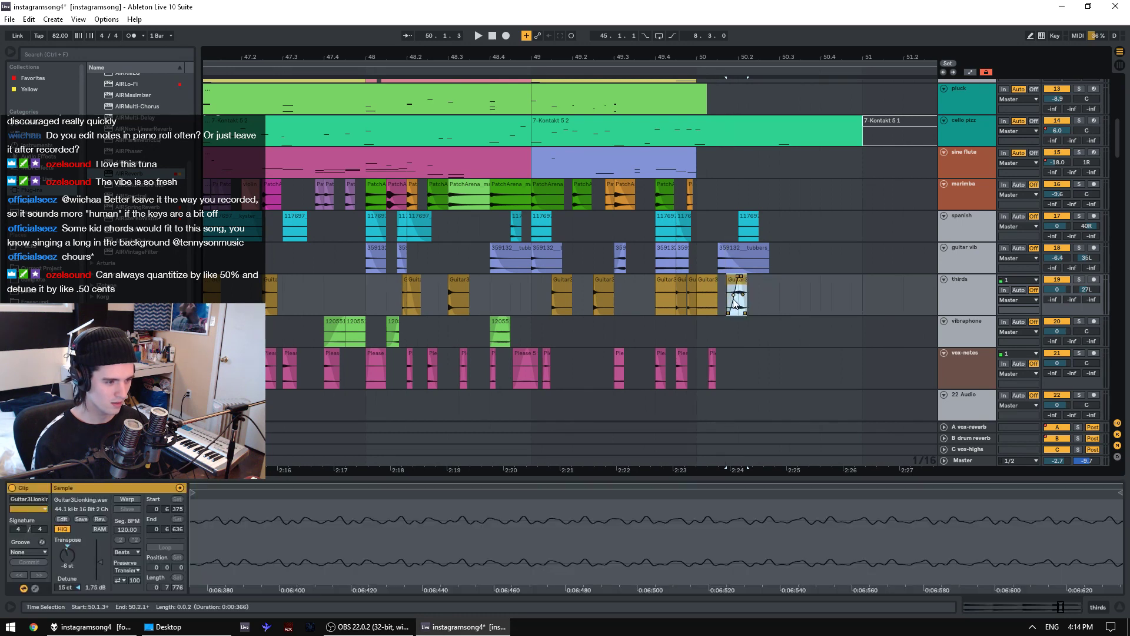
left_click(702, 323)
key("space")
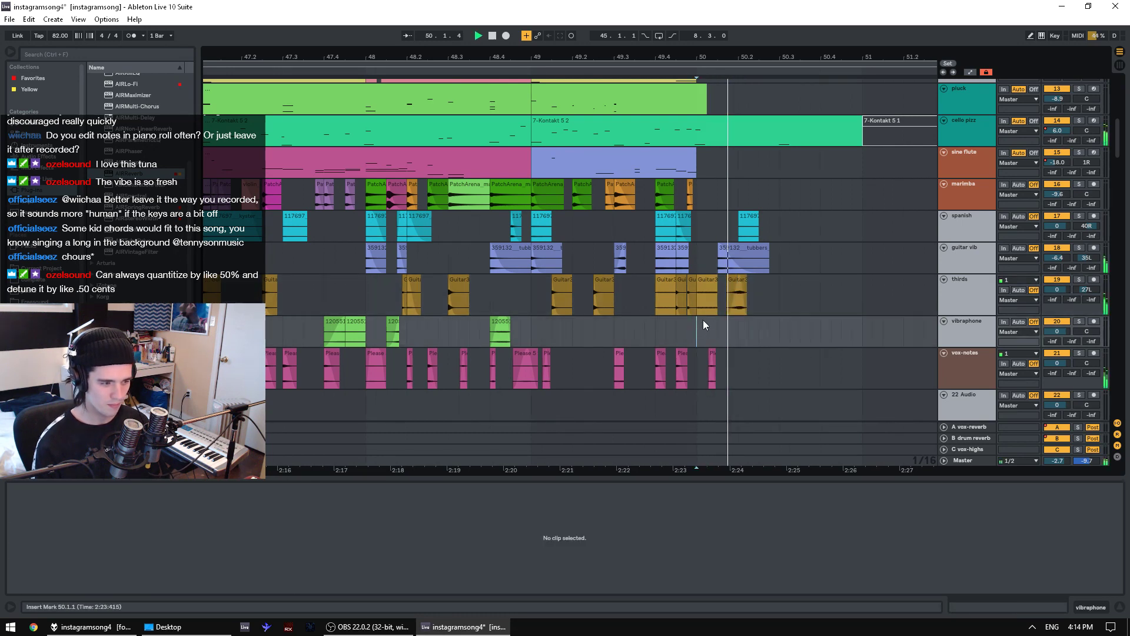
- Shorten the thirds clip so it ends just after 50.2.1, and listen to the result
left_click(742, 288)
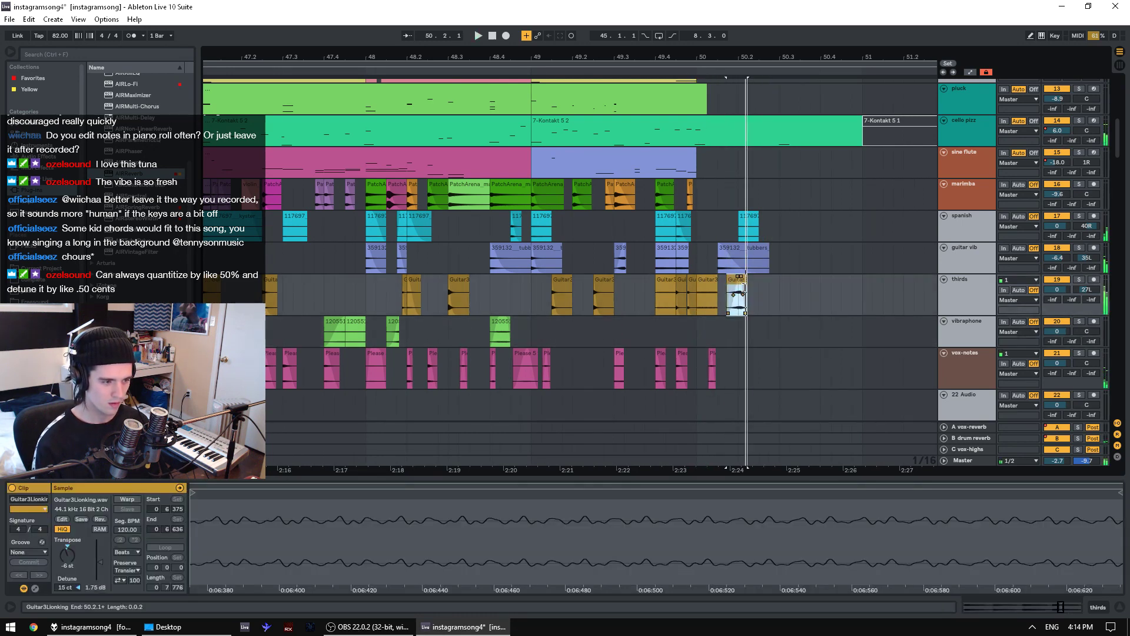
left_click_drag(743, 288, 740, 288)
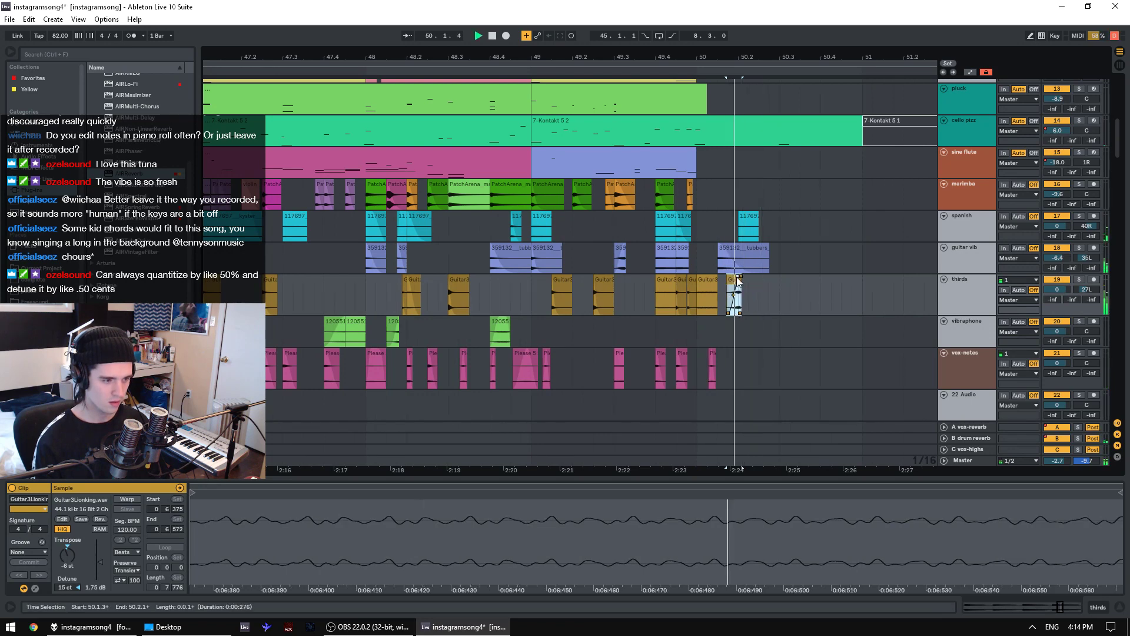
key("space")
key("space")
key("space")
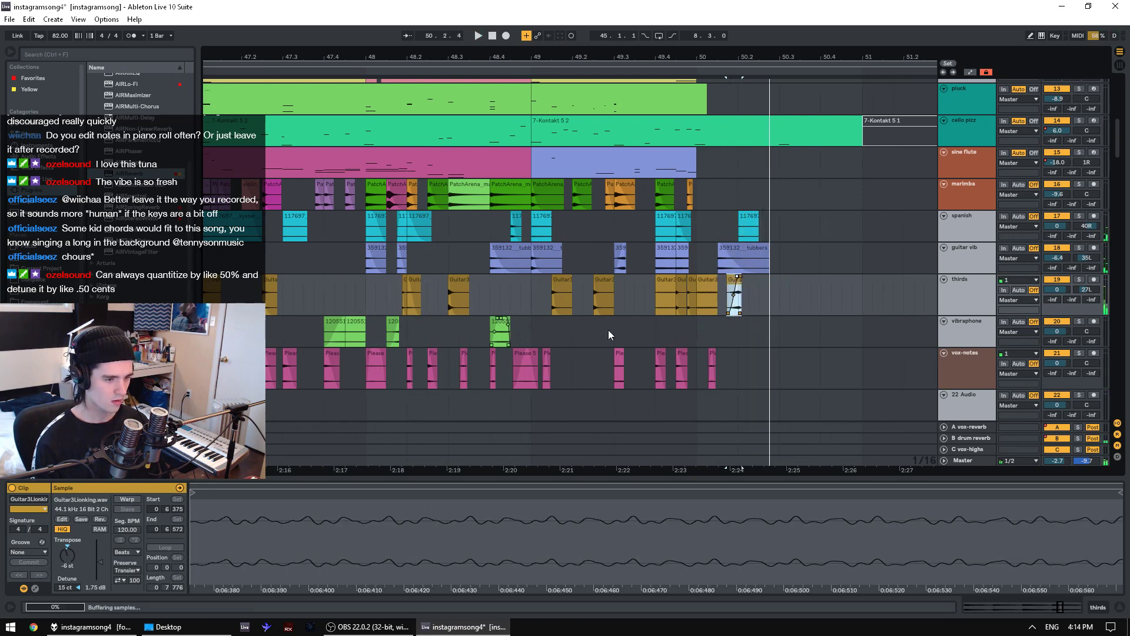
- Paste a copy of the 48.4.1 vibraphone clip at 50.1.4 and play it with the vibraphone track soloed
left_click(729, 323)
key("ctrl+v")
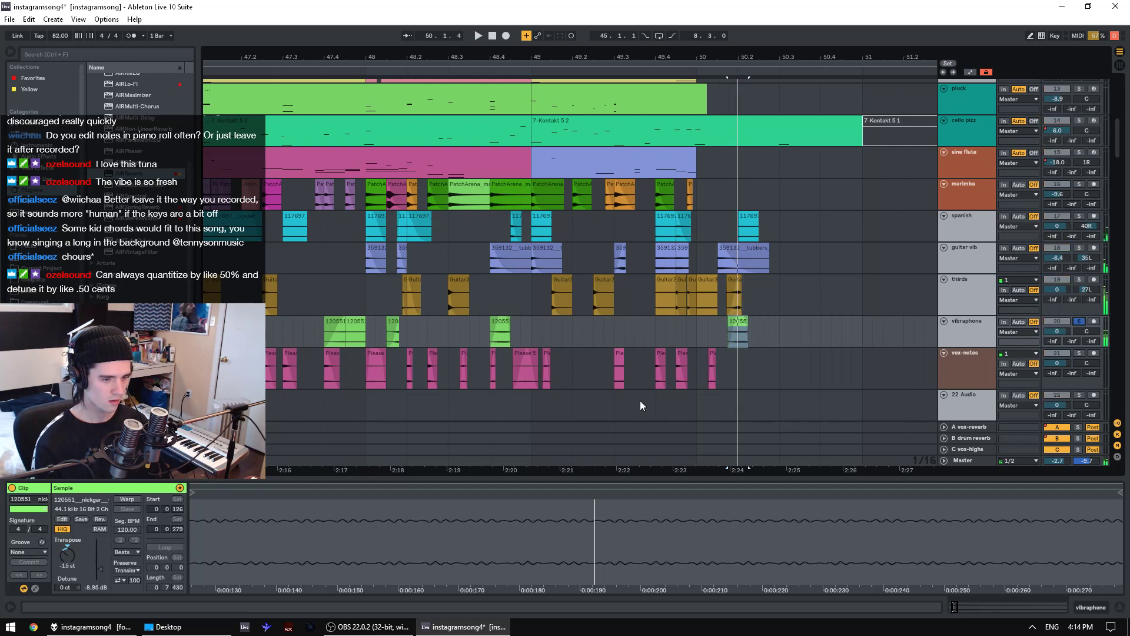
key("space")
- Transpose the pasted vibraphone clip to -6 st and extend its sample end to 0 1 875
left_click_drag(63, 556, 63, 539)
key("space")
key("space")
mouse_move(289, 504)
left_mouse_down()
mouse_move(214, 502)
mouse_move(217, 491)
mouse_move(430, 499)
left_mouse_up()
key("space")
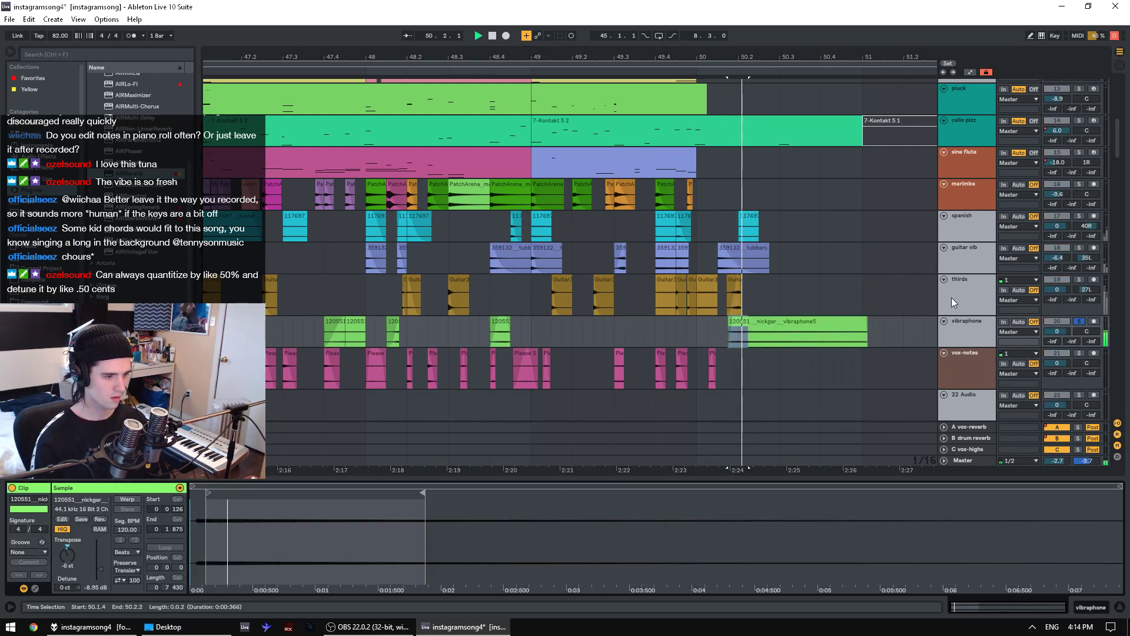
- Unsolo the vibraphone track and play the new clip in context from 49.4.1
left_click(1080, 321)
left_click(653, 334)
key("space")
key("space")
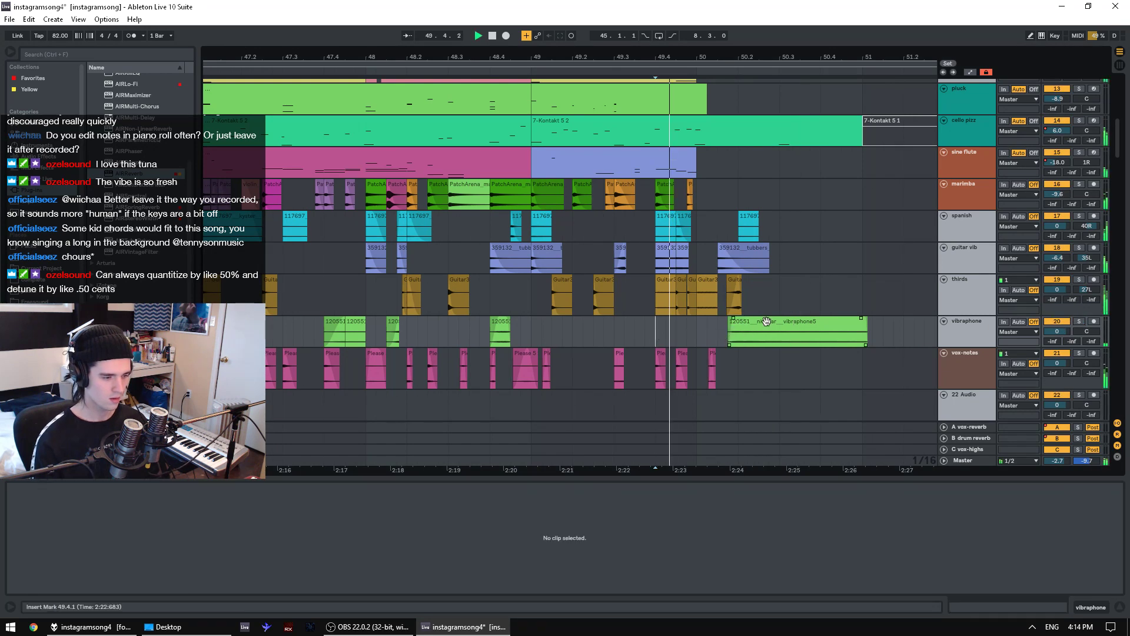
- Move the long vibraphone clip to 50.2.1 and cut a gap in it from 50.2.3 to about 50.2.4
left_click(731, 333)
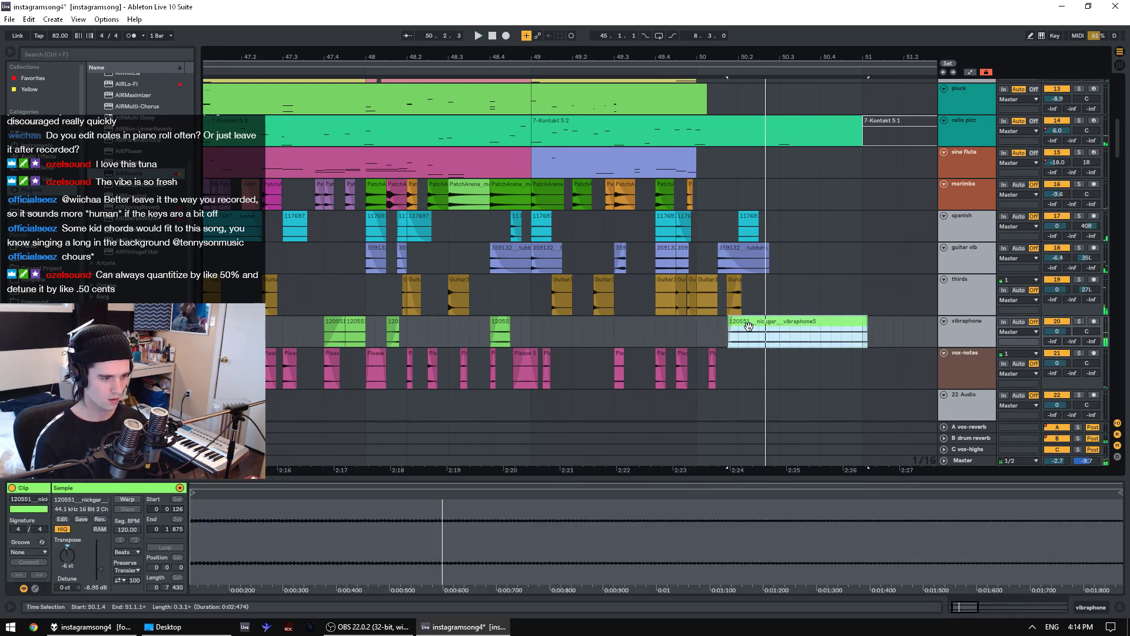
mouse_move(749, 326)
left_mouse_down()
mouse_move(768, 328)
mouse_move(759, 329)
left_mouse_up()
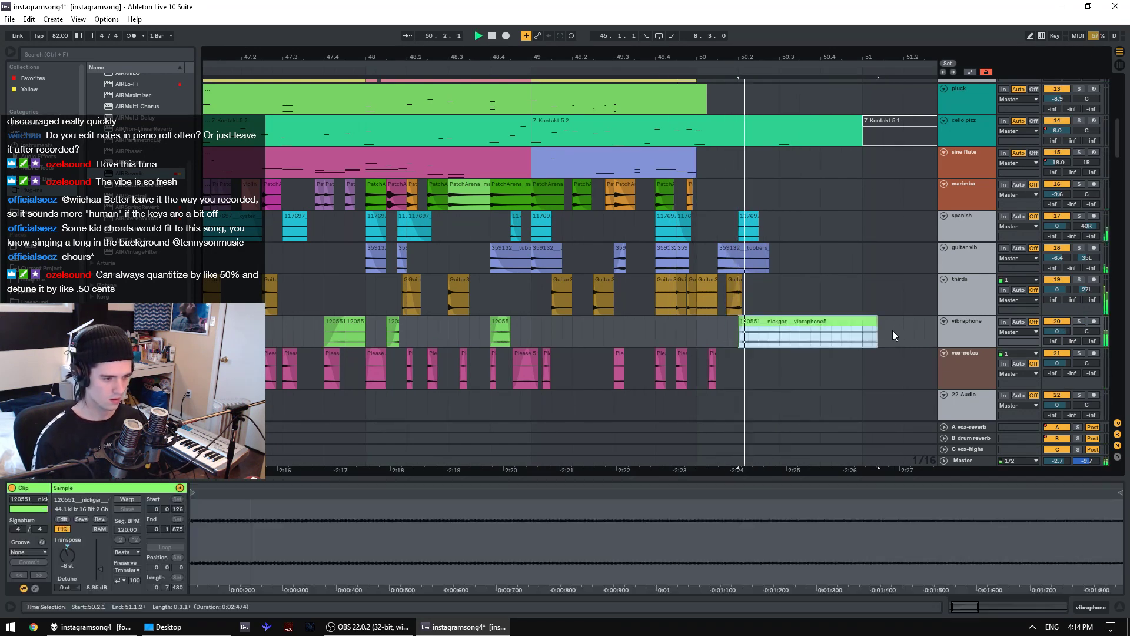
mouse_move(892, 331)
left_mouse_down()
mouse_move(769, 335)
mouse_move(893, 336)
left_mouse_up()
key("Delete")
left_click(731, 338)
key("space")
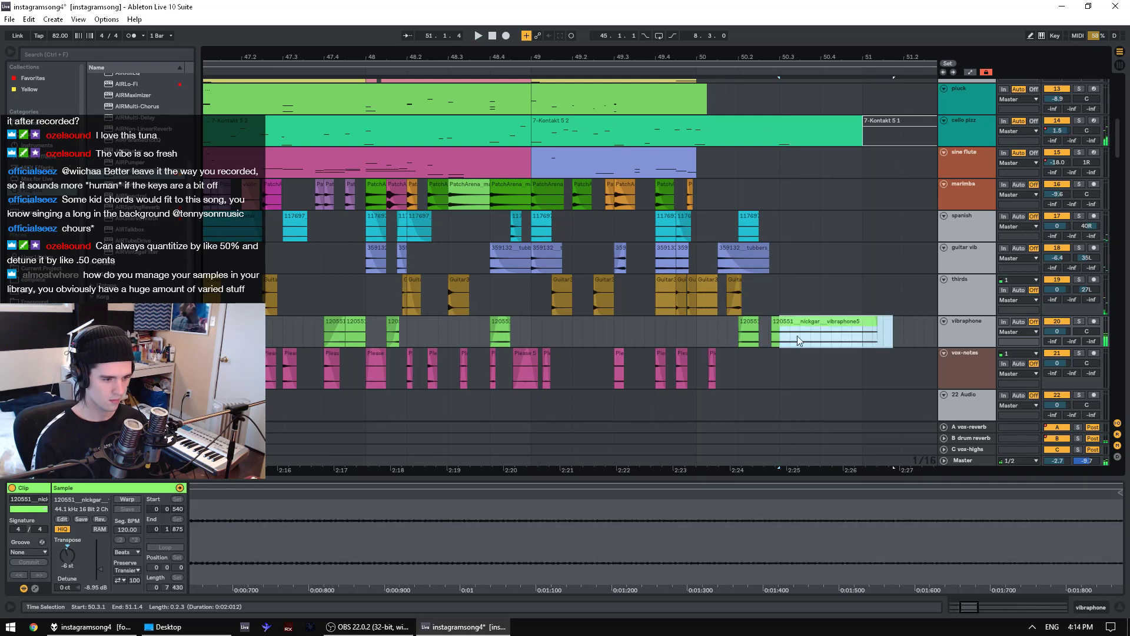
- Delete the vibraphone clip's tail after 50.3.1 and play from 49.4.2
key("Delete")
left_click(664, 330)
key("space")
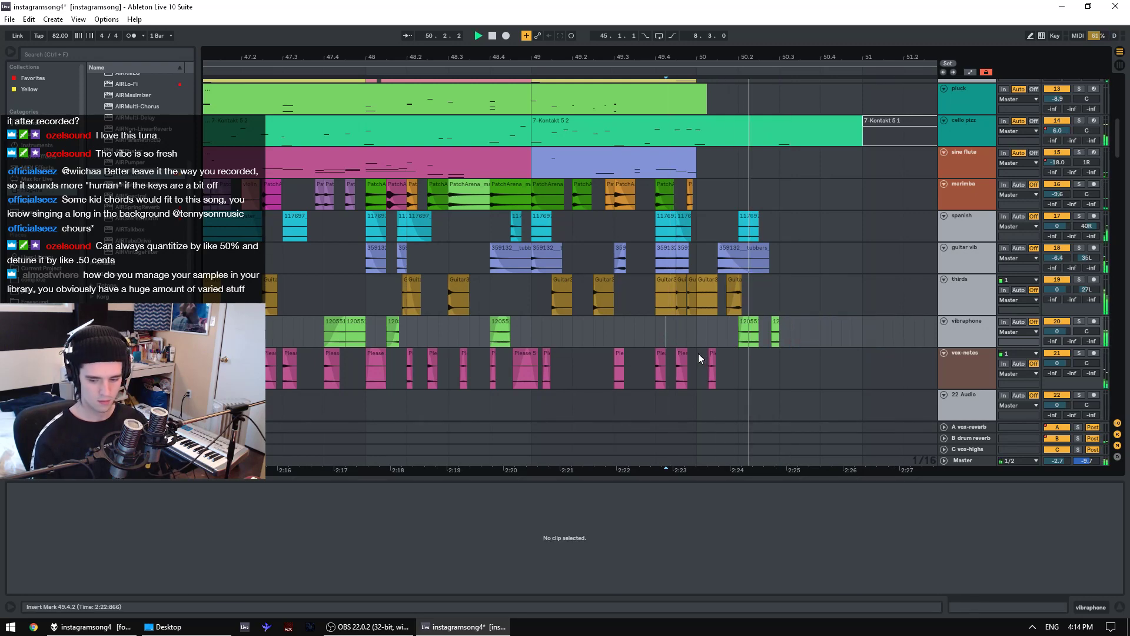
- Paste a copy of the 48.1.1 spanish clip at 50.2.4 and move it to 50.3.1
left_click(375, 217)
key("space")
left_click(771, 227)
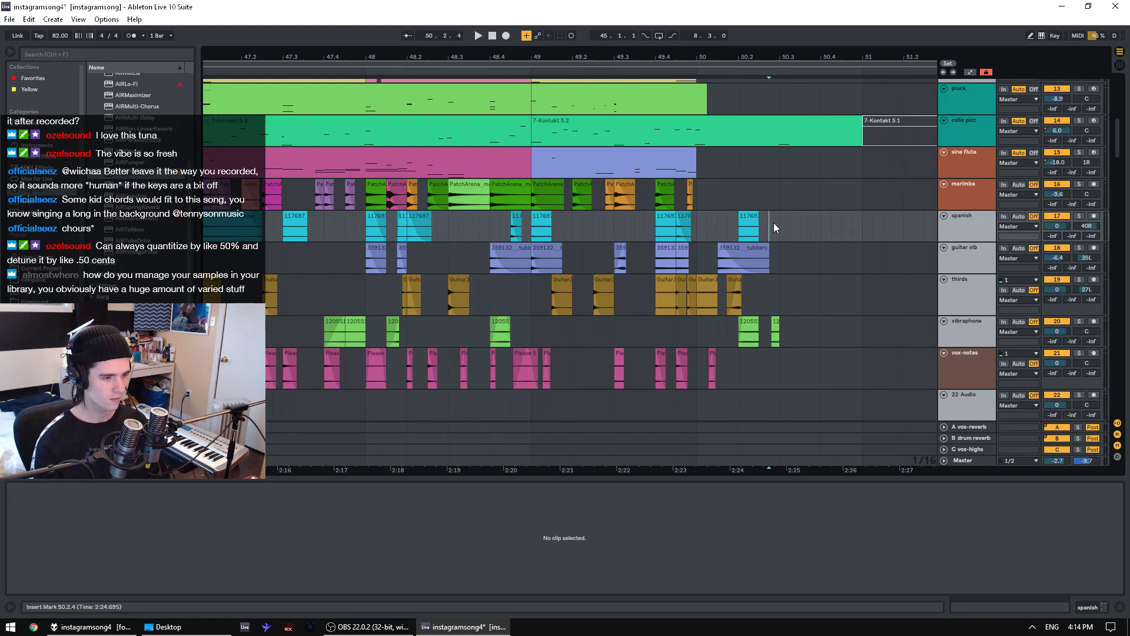
key("ctrl+v")
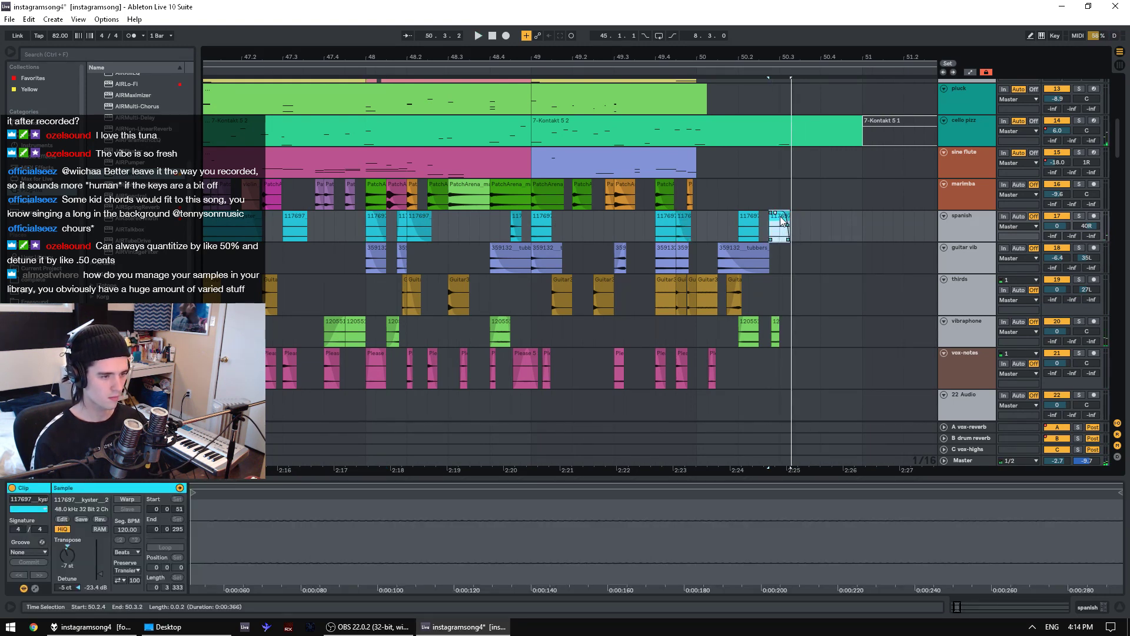
left_click_drag(781, 221, 792, 221)
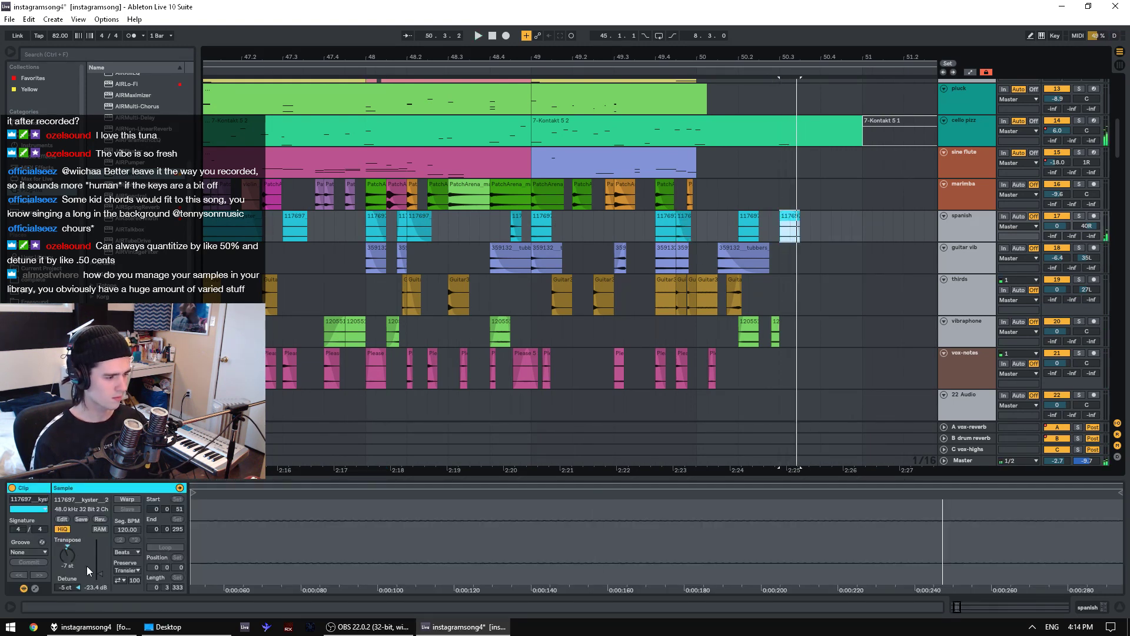
- Raise the spanish clip's gain at 50.3.1 to -12.8 dB, transpose it to -14 st and play it
mouse_move(99, 573)
left_mouse_down()
mouse_move(68, 567)
mouse_move(91, 563)
left_mouse_up()
key("space")
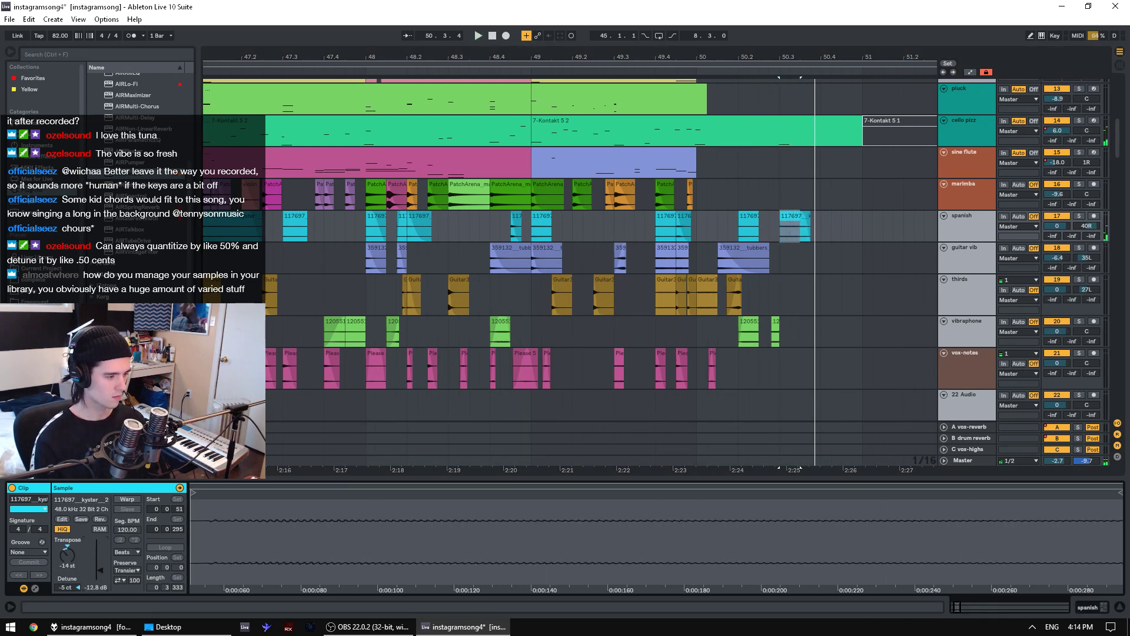
- Lower the gain of the spanish clip at 50.3.1 to -19.8 dB and play the arrangement from 48.4.1
left_click(786, 219)
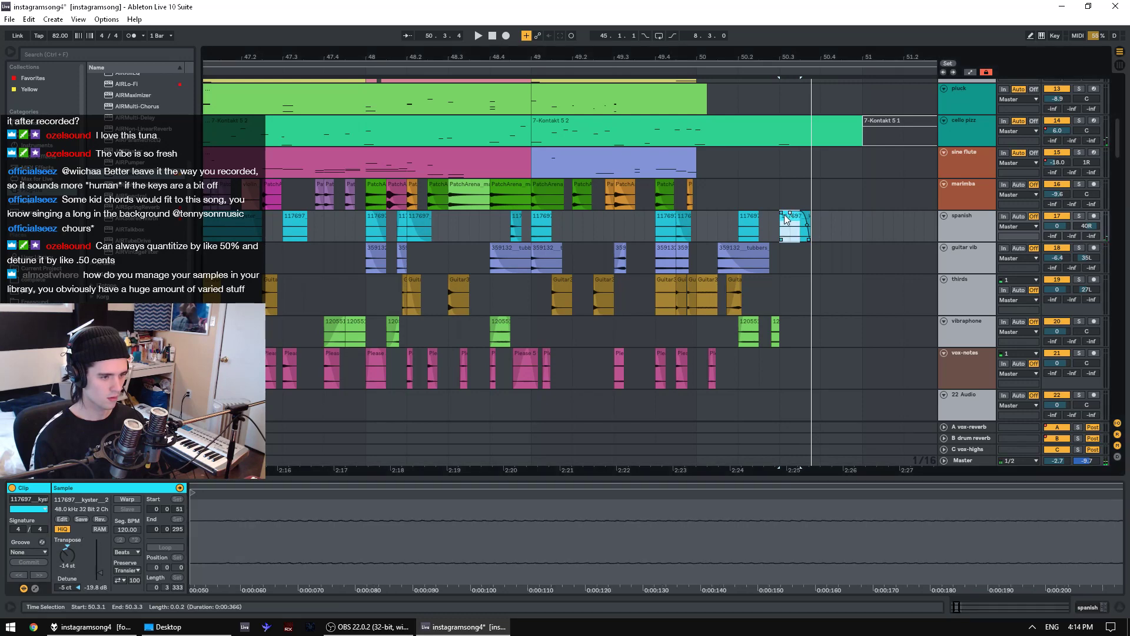
left_click(494, 227)
key("space")
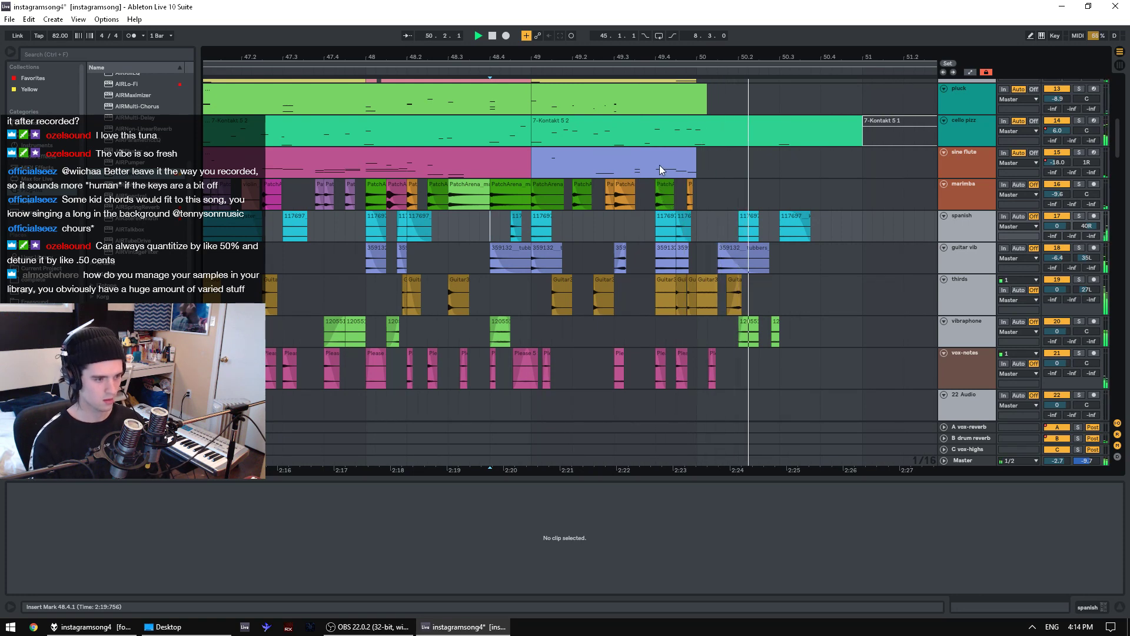
- Open the cello pizz clip at 49.1.1 in an enlarged note editor and play it from 1.3.4
left_click(609, 156)
key("space")
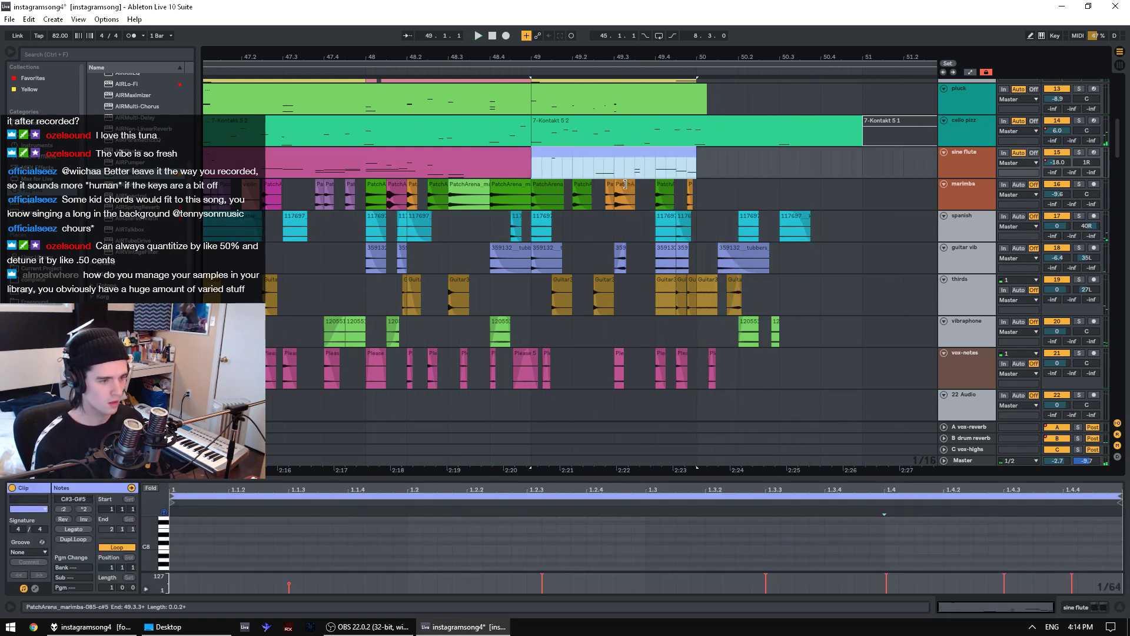
scroll(716, 178, "up", 3)
left_click(733, 188)
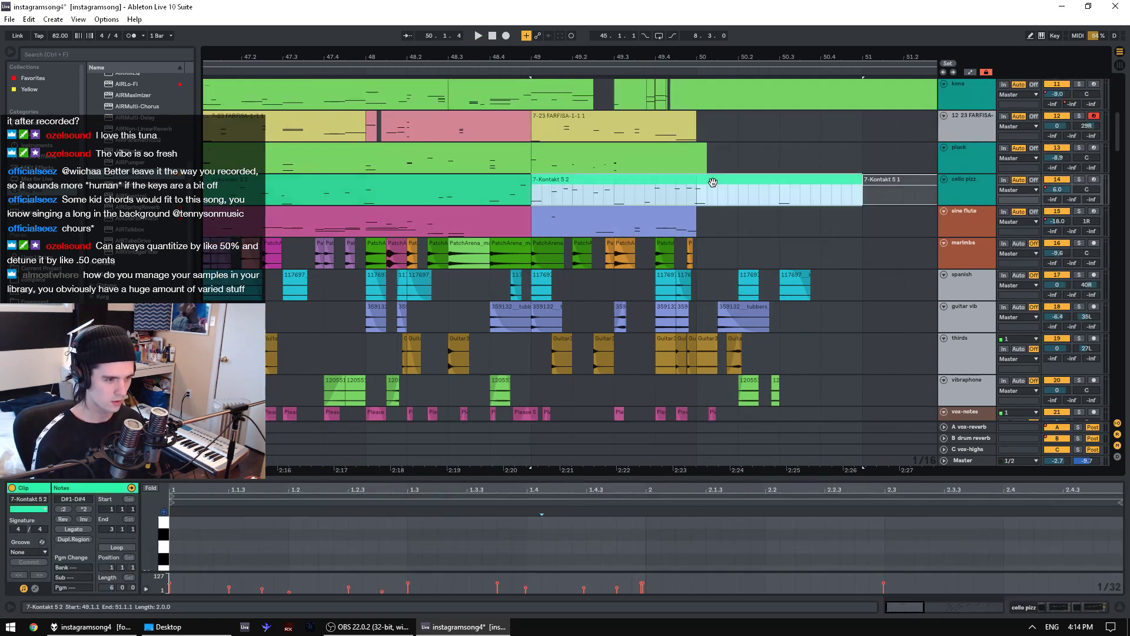
left_click_drag(664, 476, 664, 302)
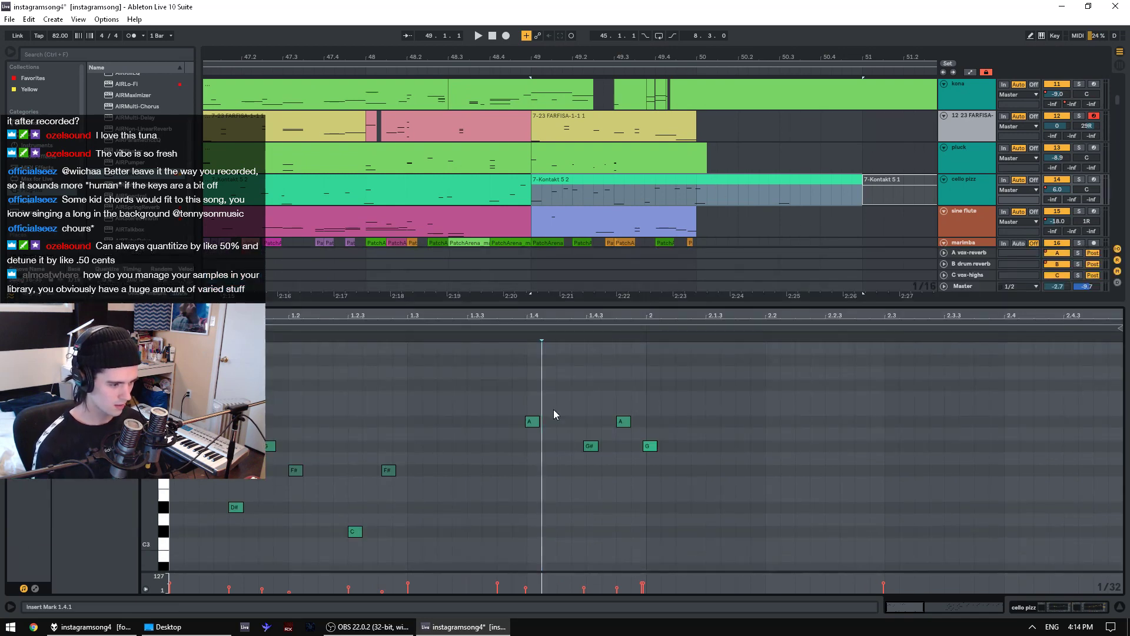
left_click(489, 460)
left_click(510, 440)
key("space")
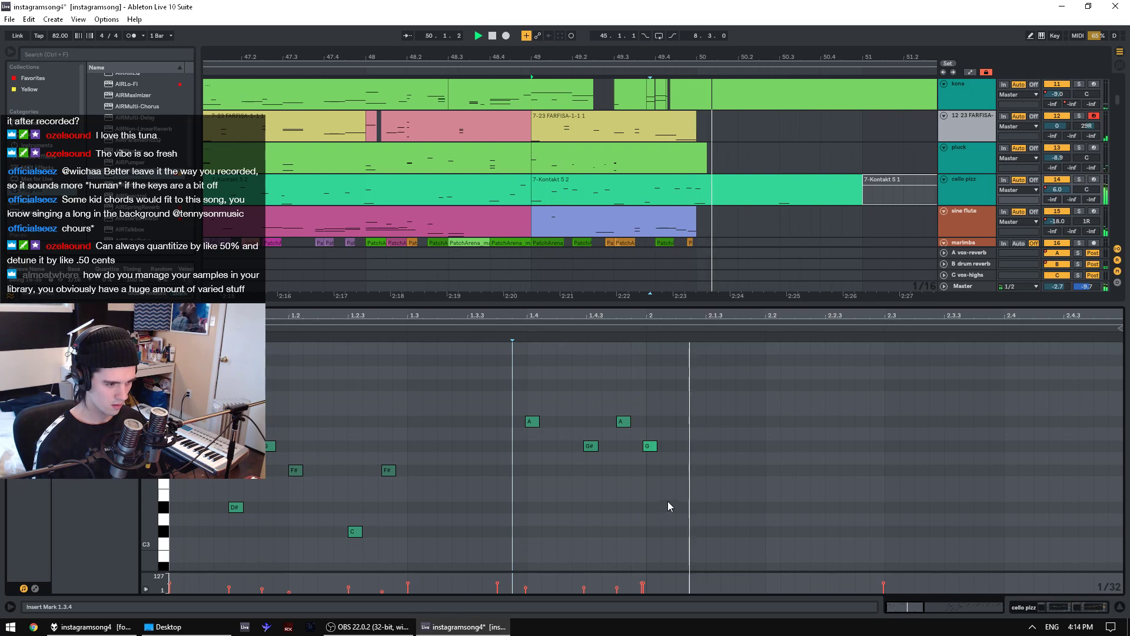
key("space")
- Add a B2 note at 2.1.2 in the cello pizz clip, lower its velocity and play from 1.4.4
scroll(638, 521, "down", 3)
double_click(683, 494)
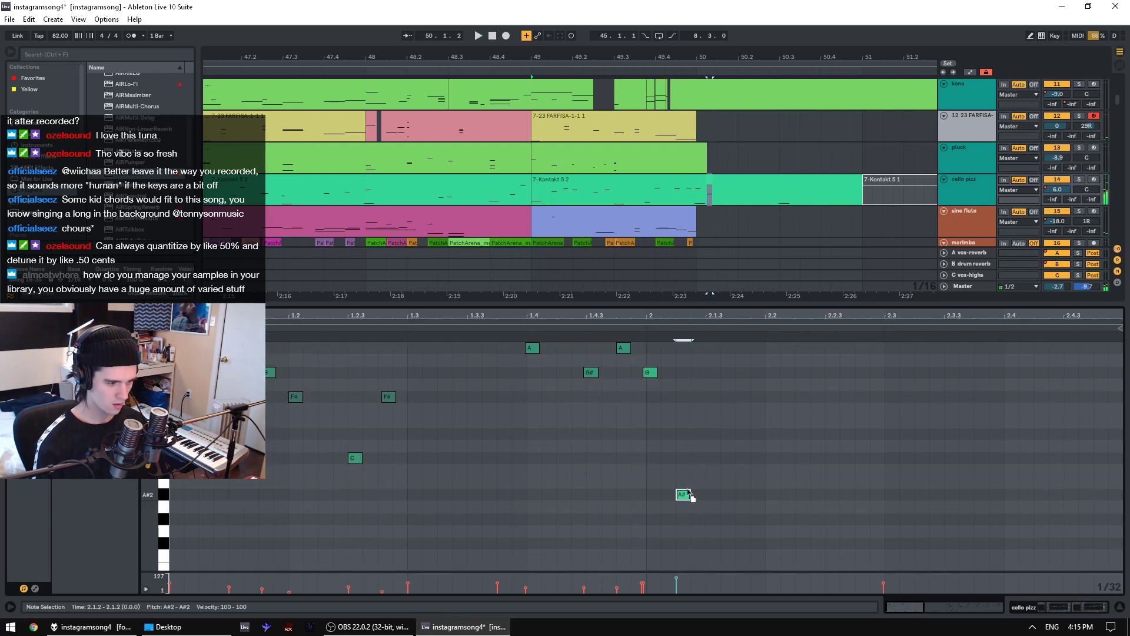
key("Up")
key("space")
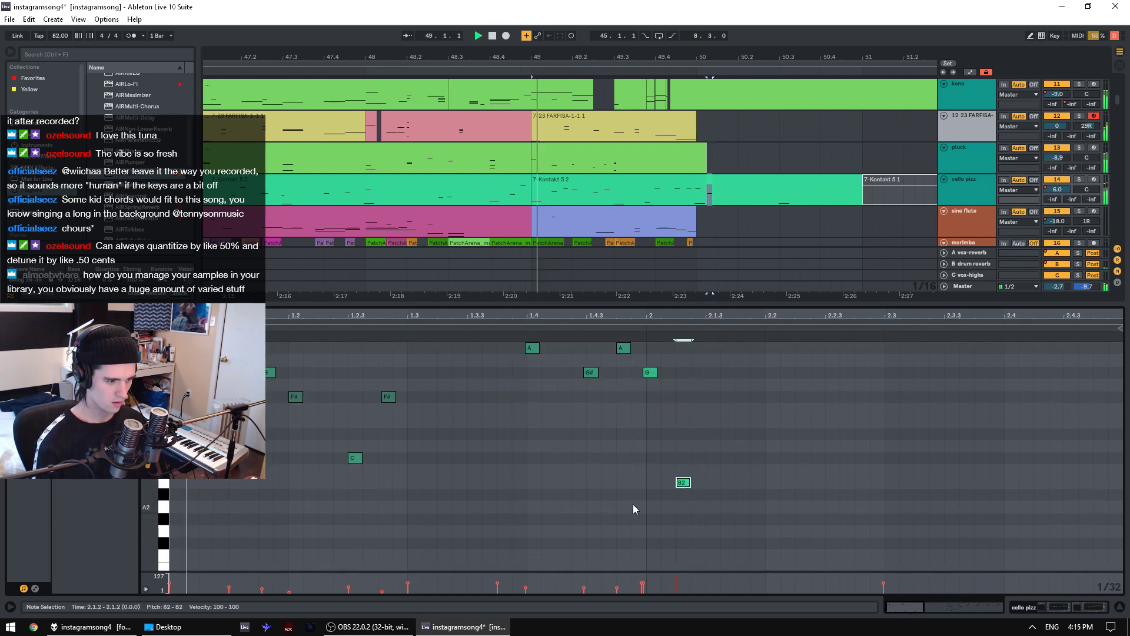
key("space")
left_click(683, 482)
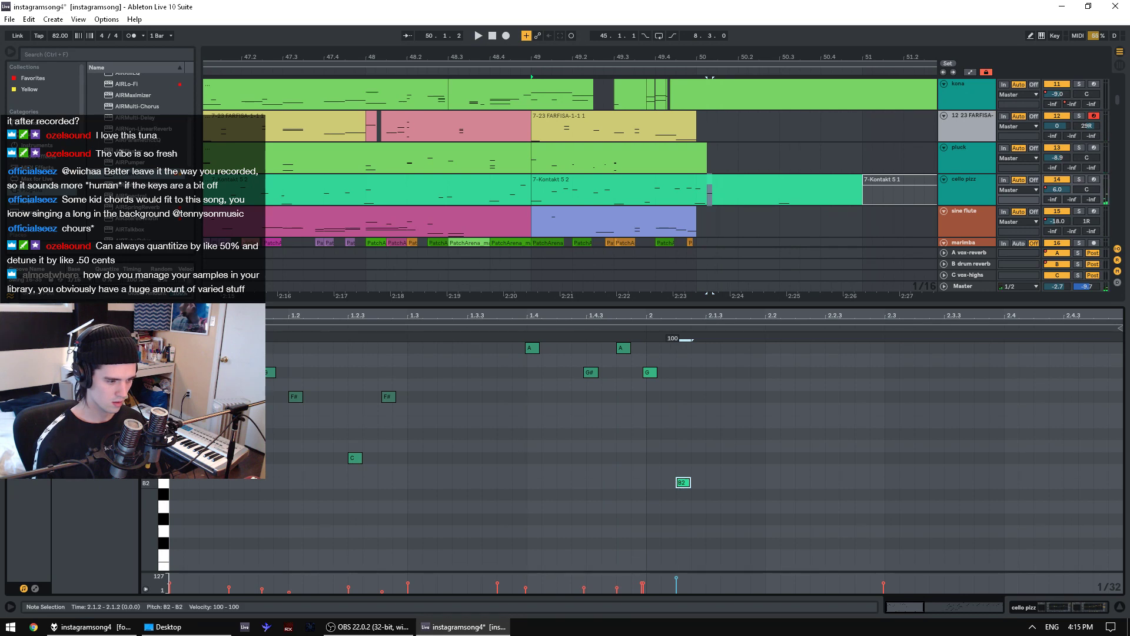
left_click(615, 482)
key("space")
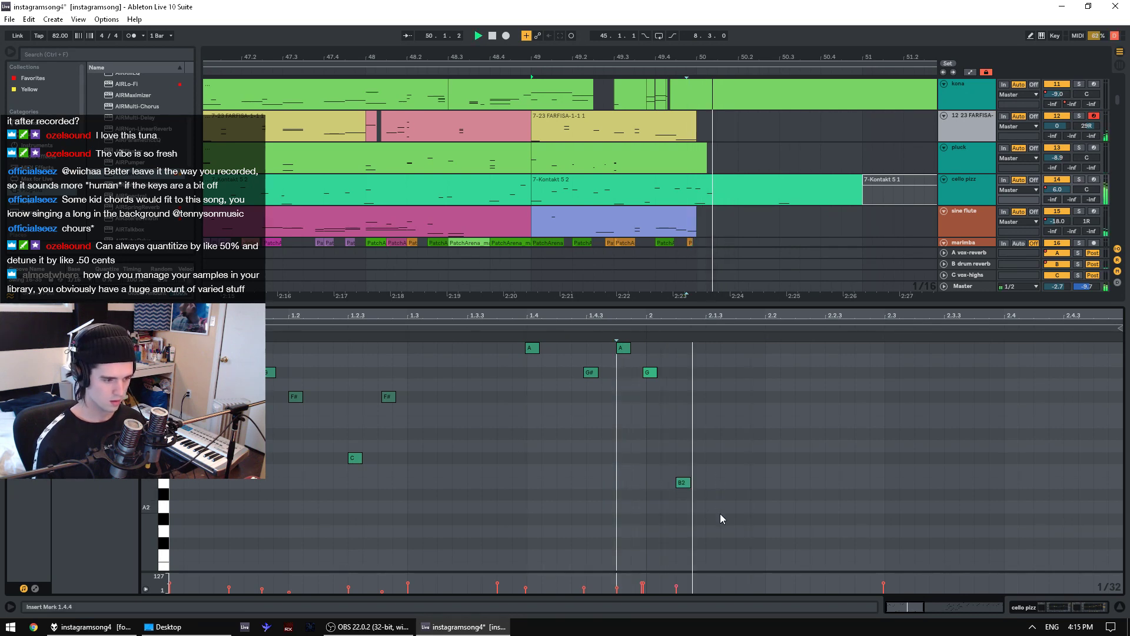
- Add a B1 note at 2.1.3 in the cello pizz clip and play from 1.4.4
left_click(712, 560)
key("space")
scroll(712, 560, "down", 2)
double_click(712, 561)
scroll(712, 561, "down", 2)
left_click(616, 525)
key("space")
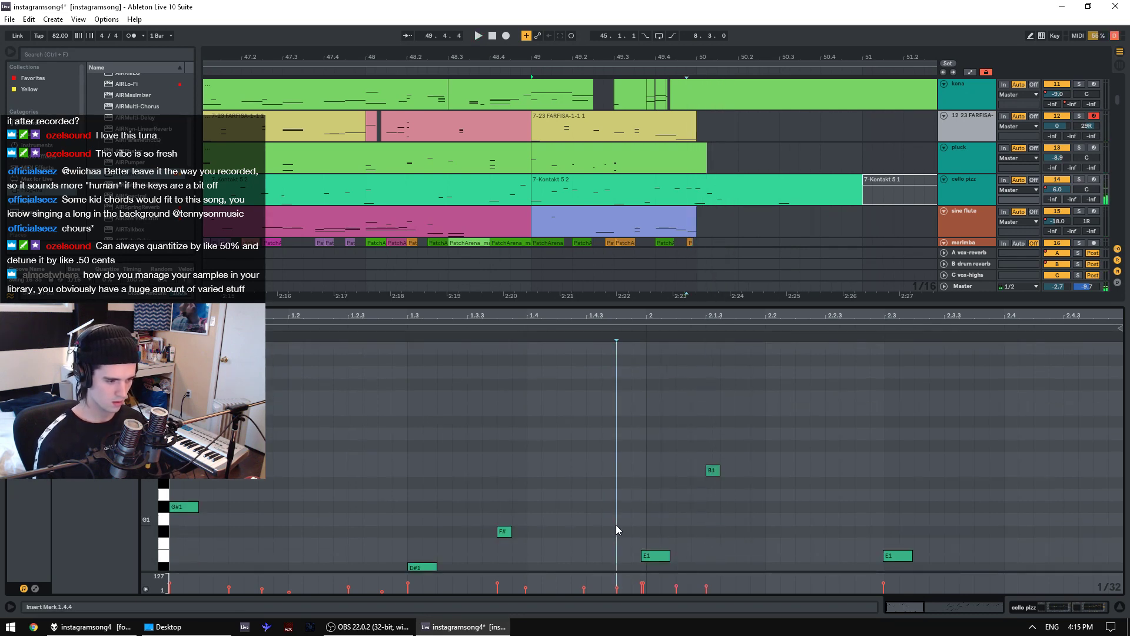
- Nudge the B1 note slightly ahead of 2.1.3, lower its velocity and play from 1.4.3
left_click(716, 474)
key("space")
left_click_drag(716, 474, 712, 473)
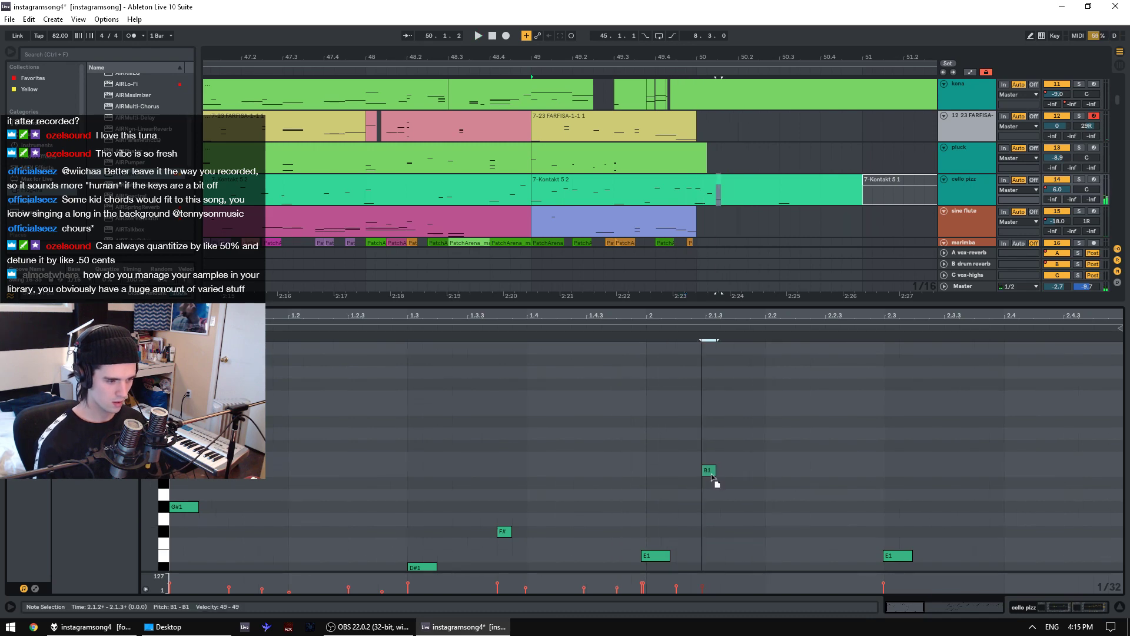
left_click(709, 470)
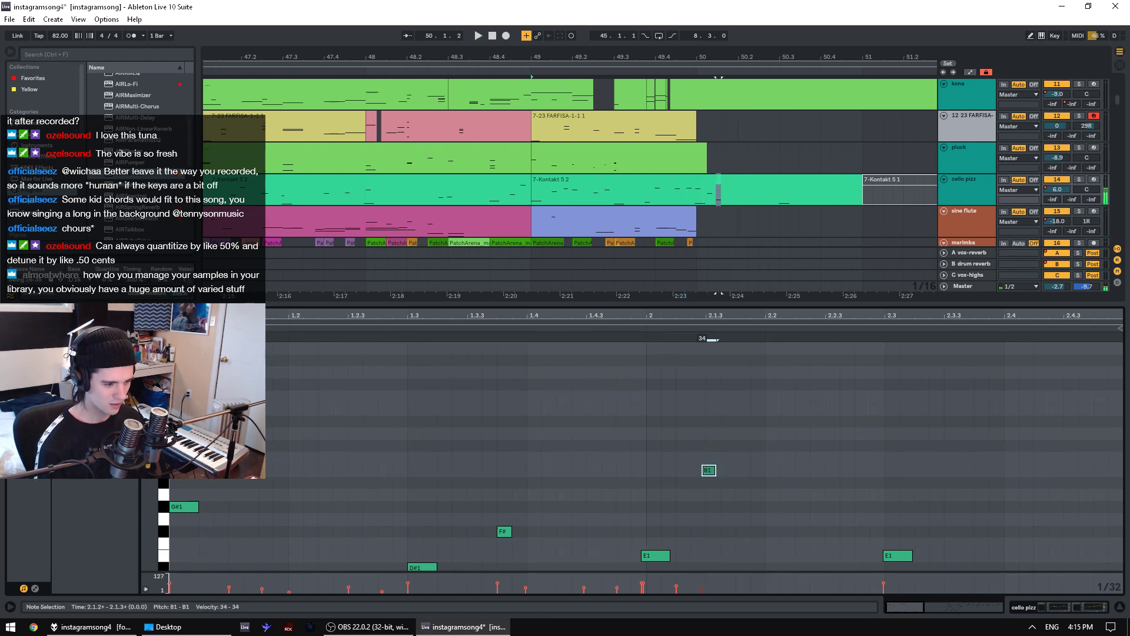
key("space")
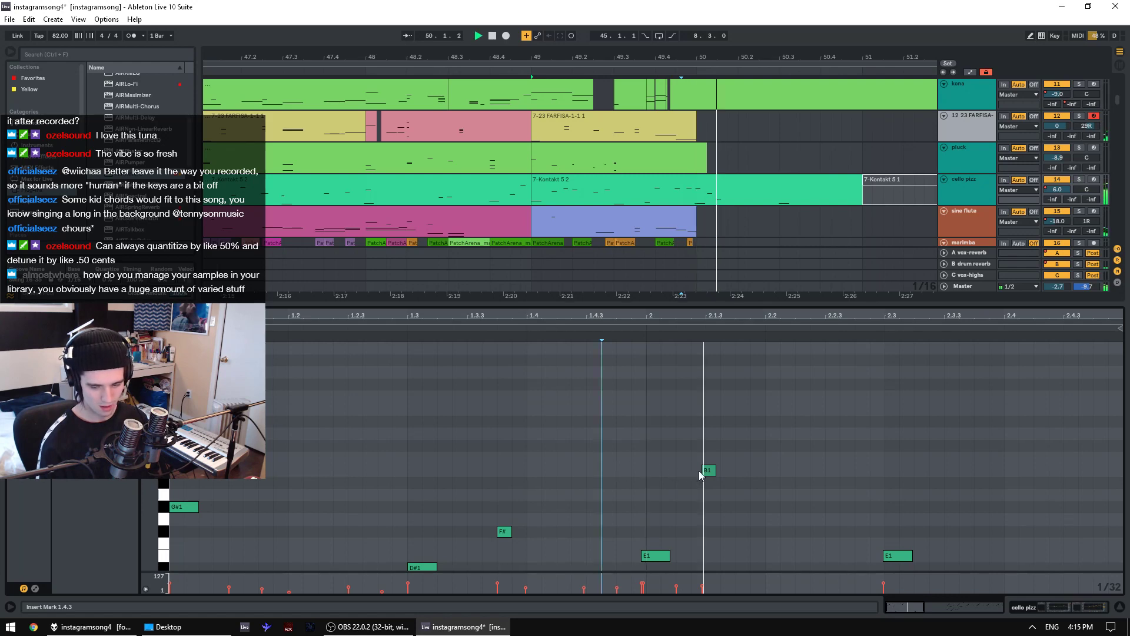
- Add a D#1 note with velocity 25 at 2.1.4 in the cello pizz clip and play from 1.4.4
scroll(742, 545, "down", 3)
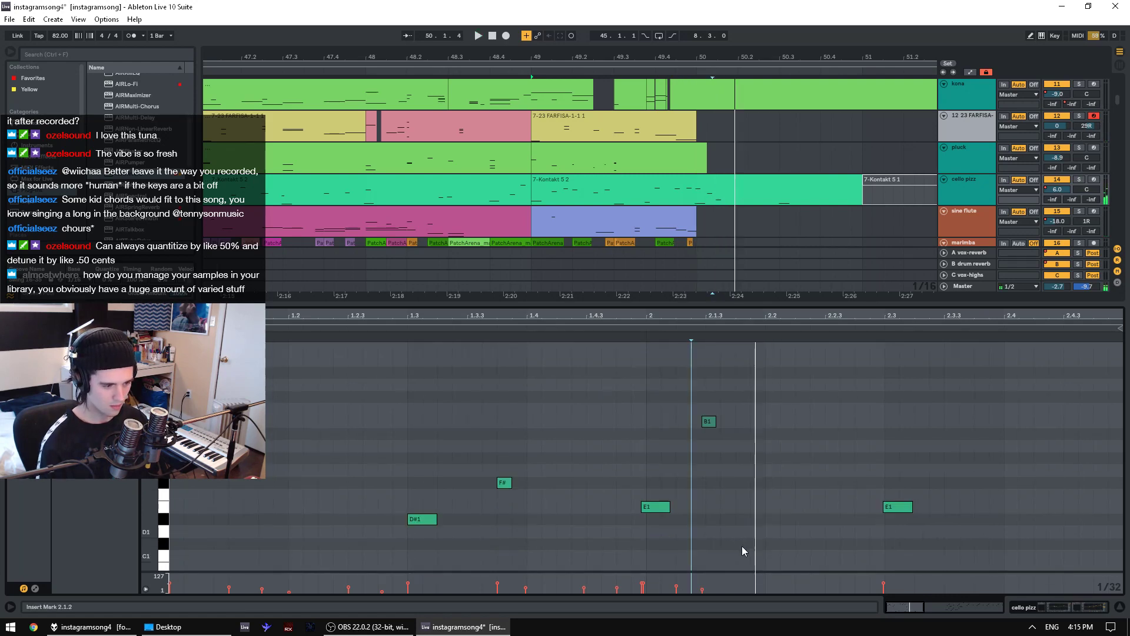
key("space")
double_click(742, 544)
left_click_drag(743, 544, 743, 519)
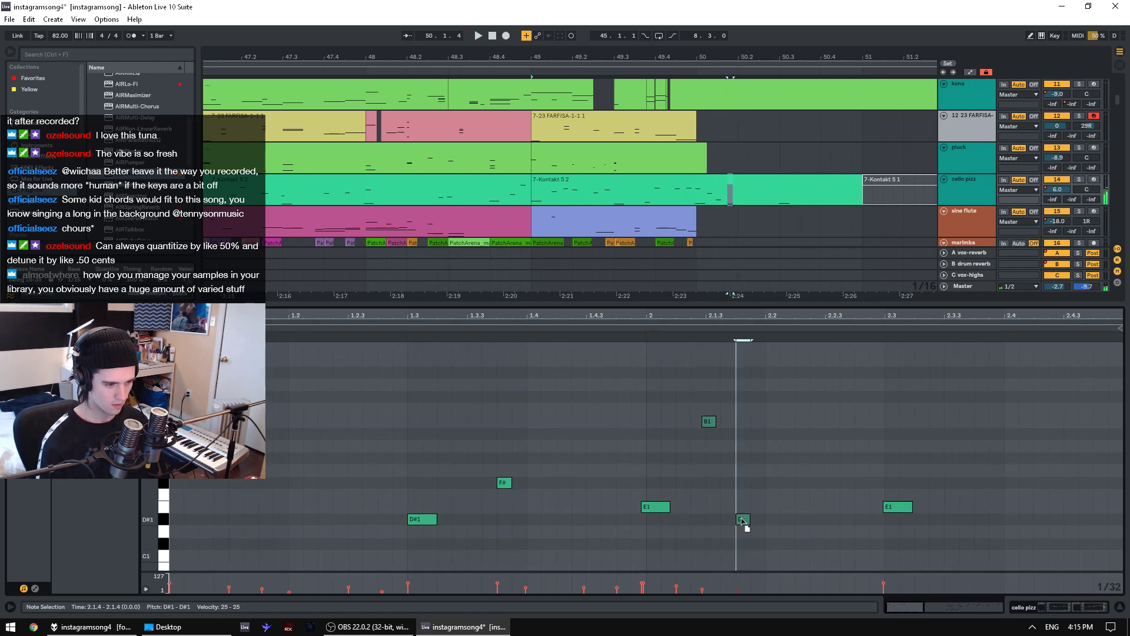
left_click(620, 477)
key("space")
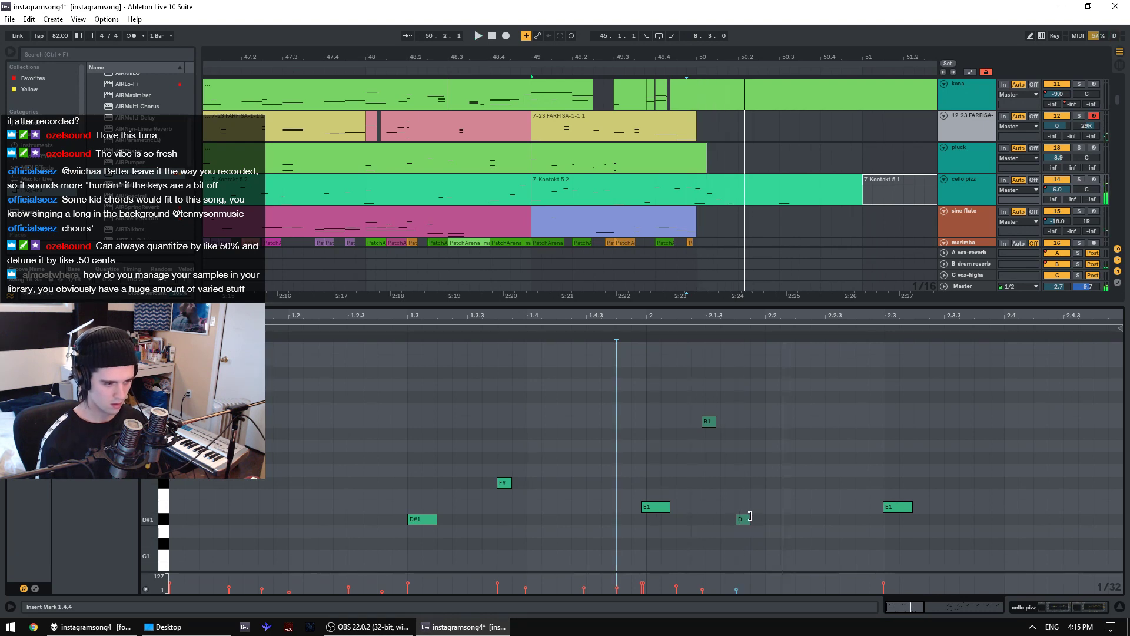
left_click(744, 521)
key("space")
- Add a D#2 note at 2.2.1, set its velocity to 68 and play the cello pizz clip from 1.3.1
double_click(771, 371)
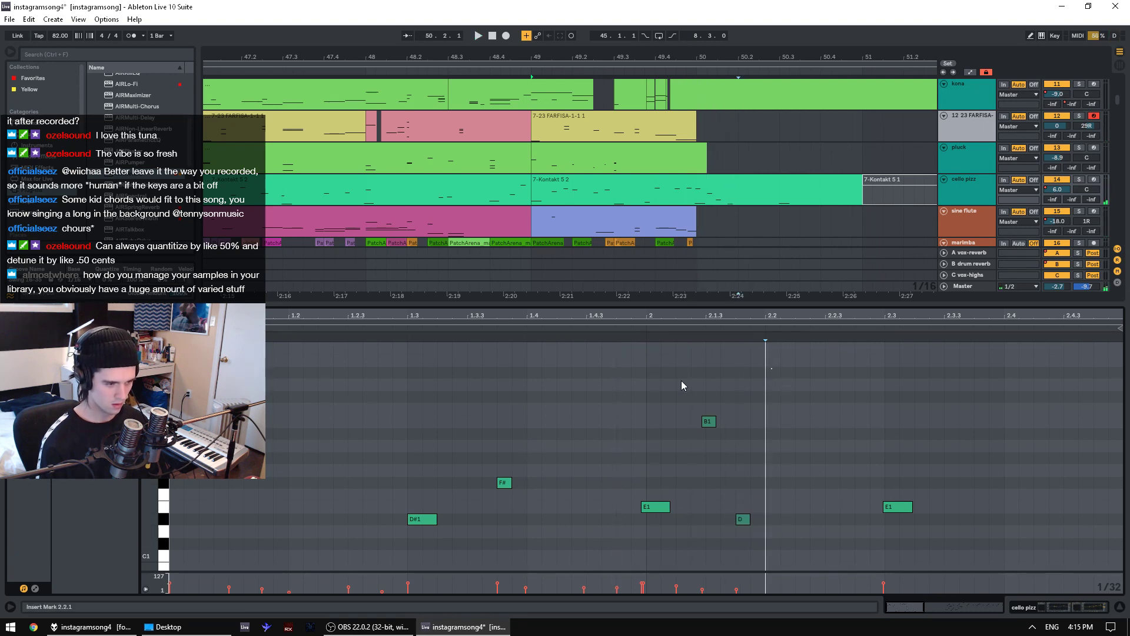
left_click(677, 380)
key("space")
left_click(767, 374)
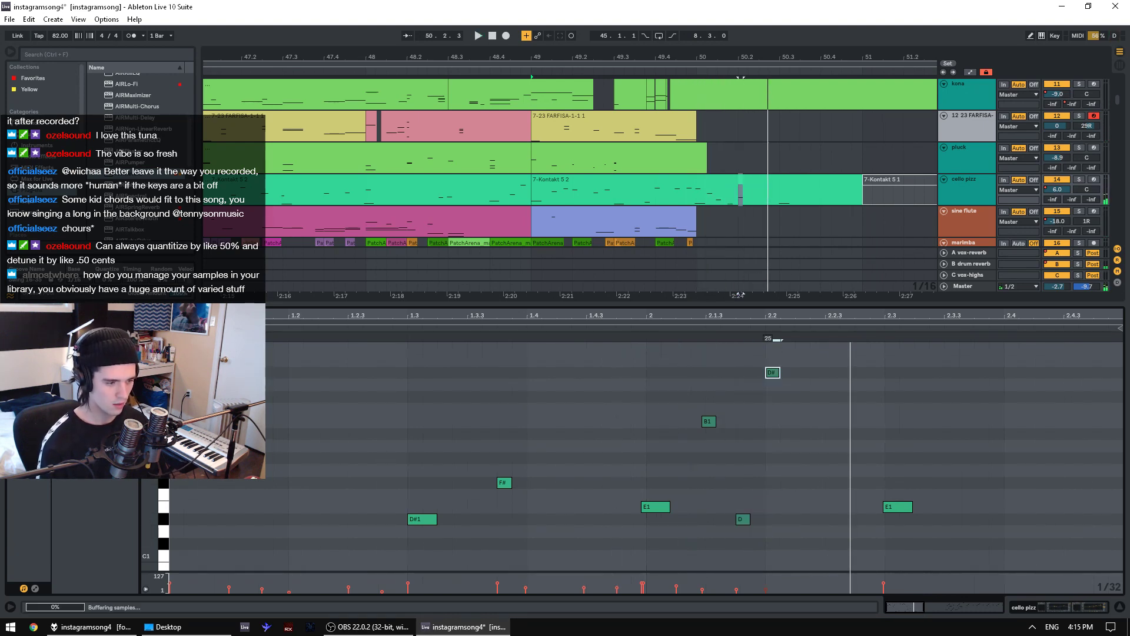
key("space")
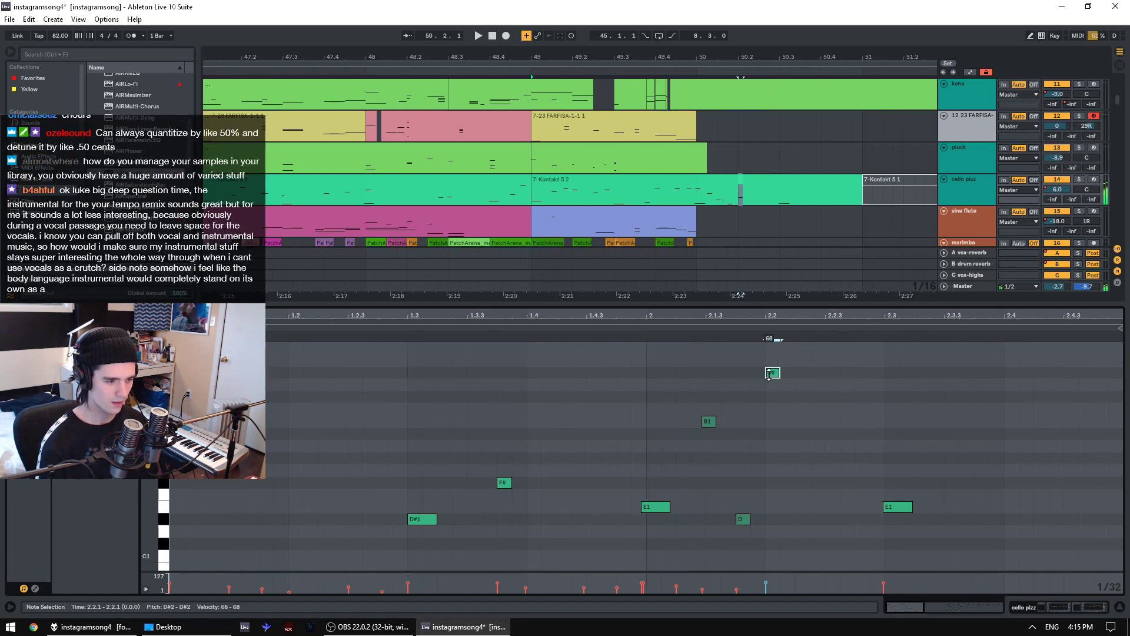
left_click(407, 388)
key("space")
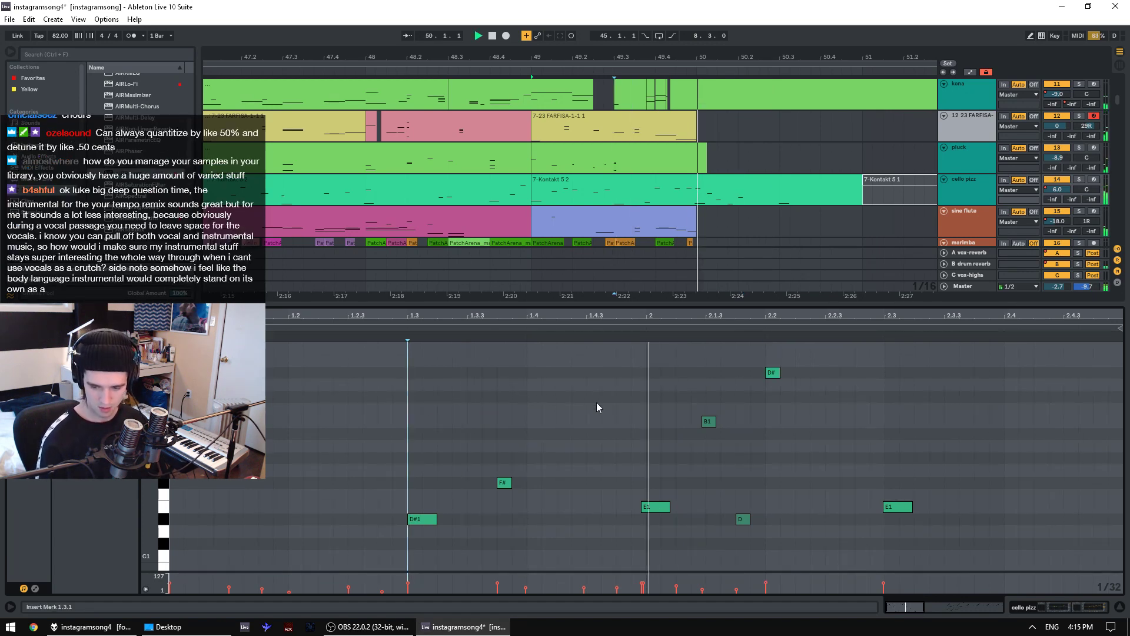
left_click(772, 372)
key("space")
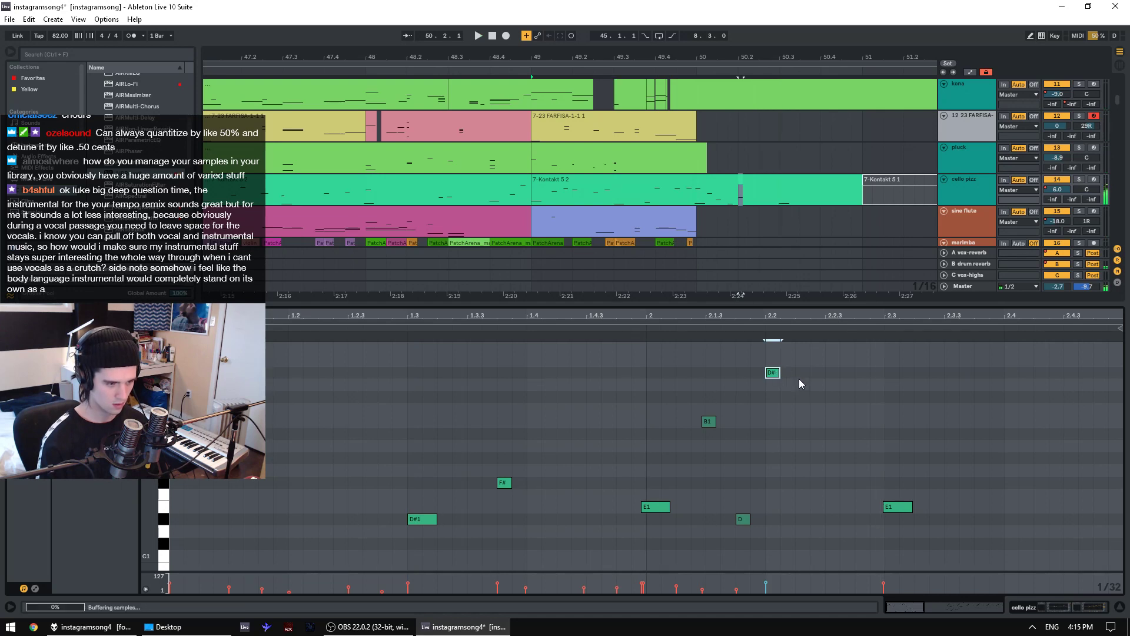
- Add a D#1 note with velocity 50 at 2.2.3 and nudge it slightly earlier
left_click(775, 424)
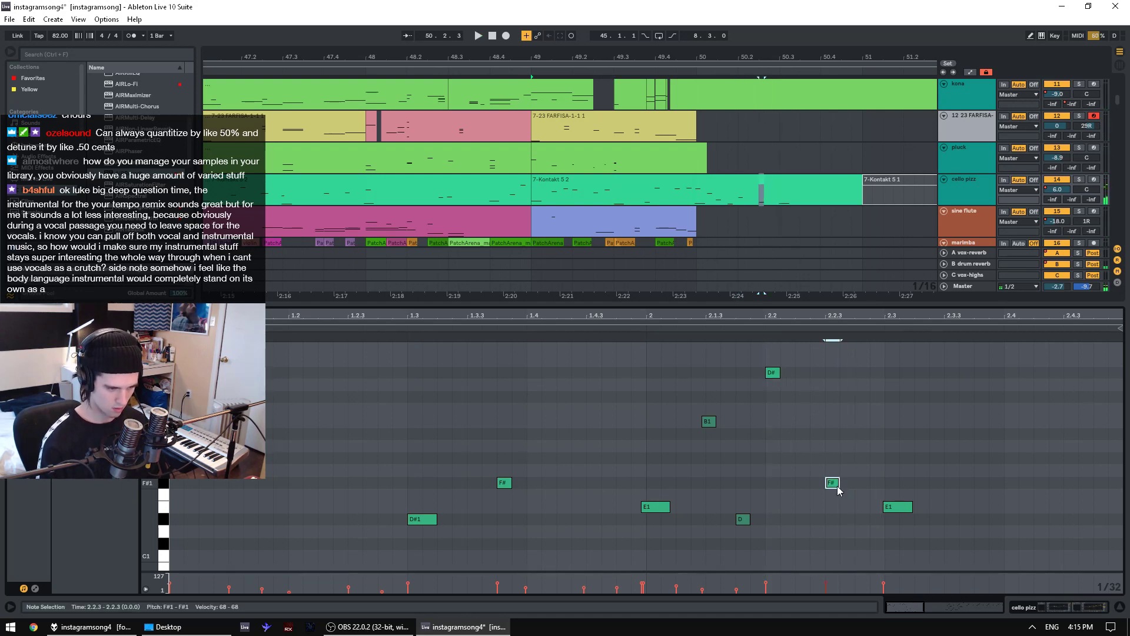
double_click(832, 518)
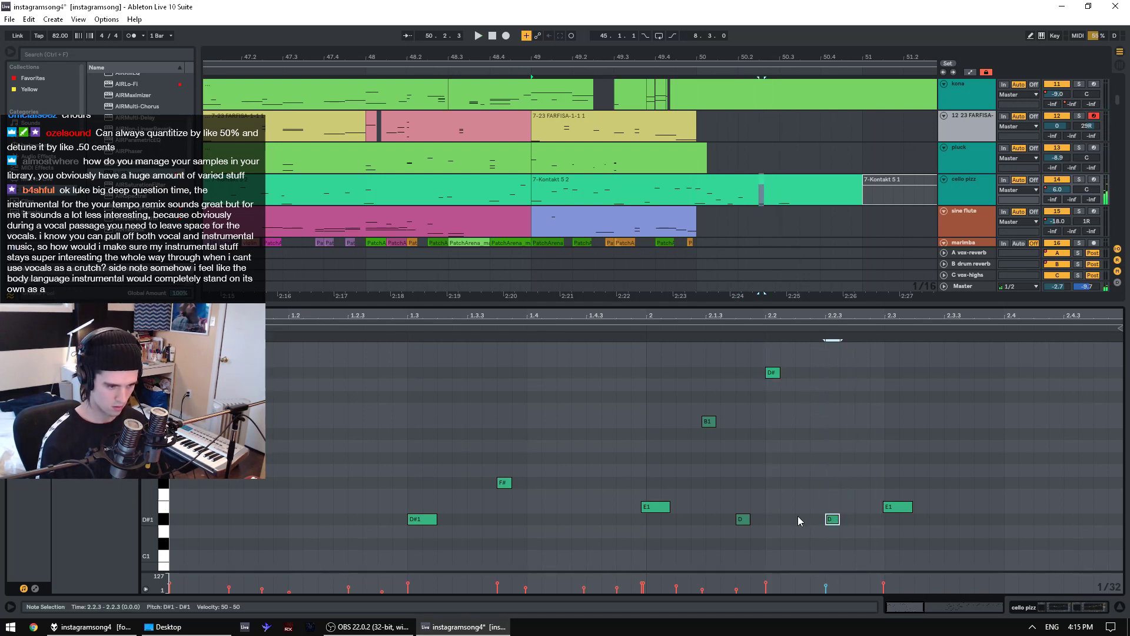
left_click(744, 479)
key("space")
left_click_drag(831, 524, 827, 523)
- Add a D#2 note at 2.2.4 in the cello pizz clip and play from 1.4.1
double_click(861, 373)
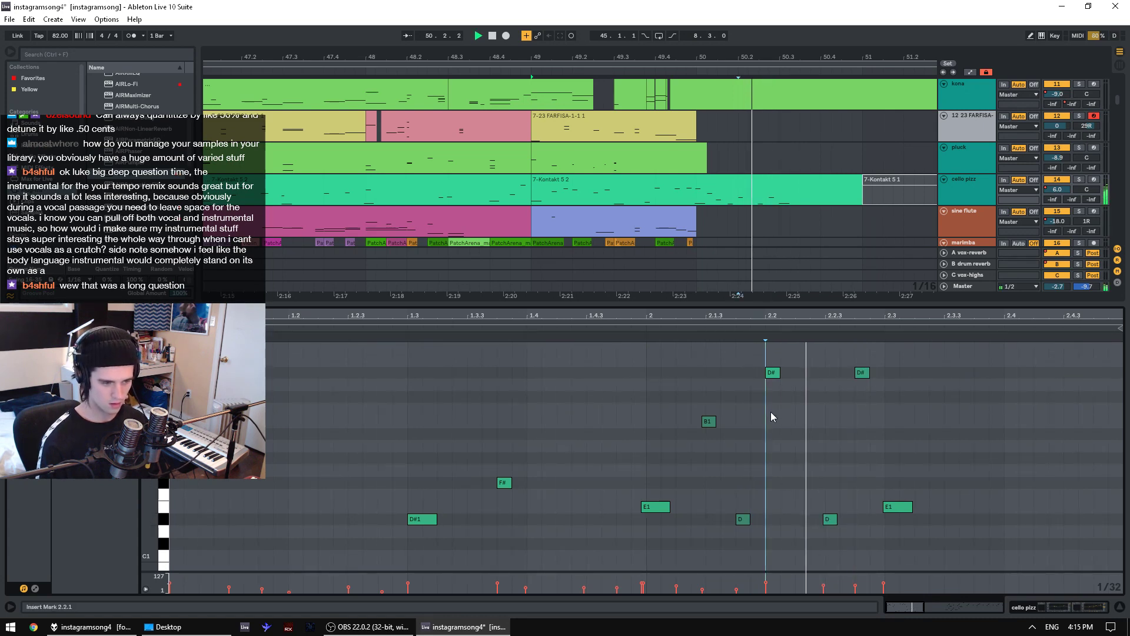
left_click(532, 383)
key("space")
key("space")
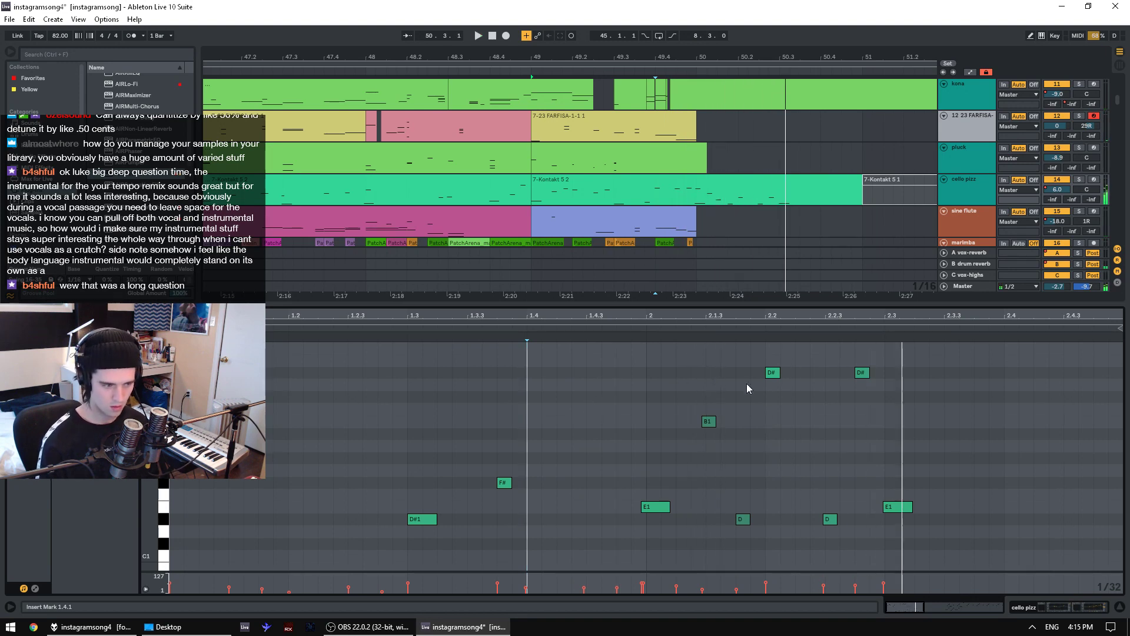
- Nudge the D#2 note at 2.2.1 slightly earlier and play the cello pizz clip from 1.2.4
left_click_drag(773, 373, 770, 373)
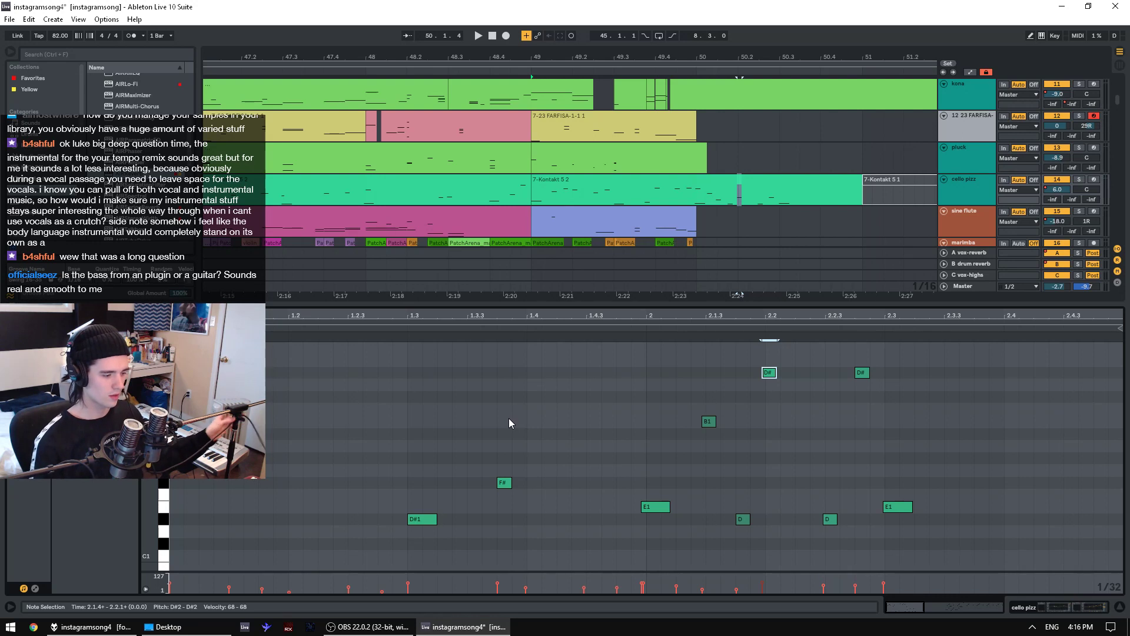
left_click(394, 418)
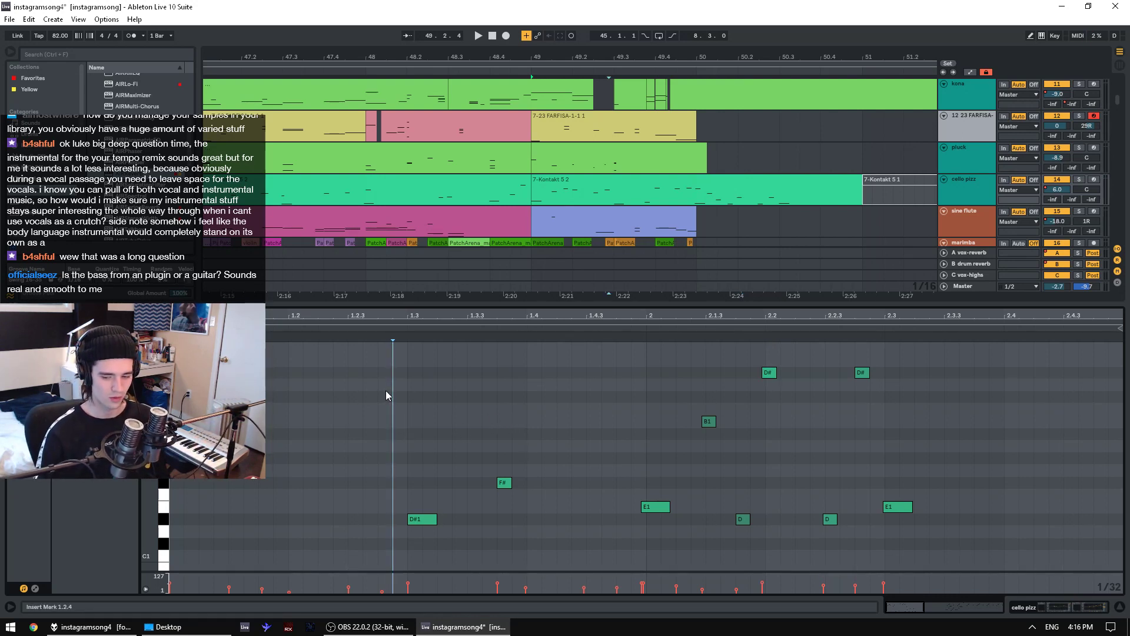
key("space")
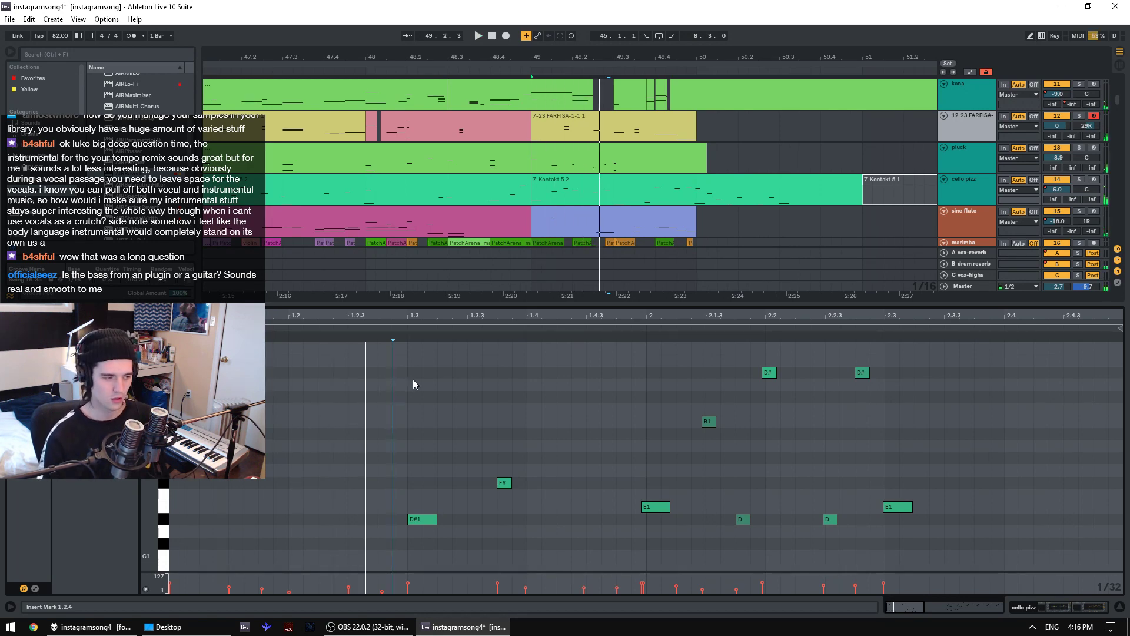
left_click_drag(413, 401, 638, 422)
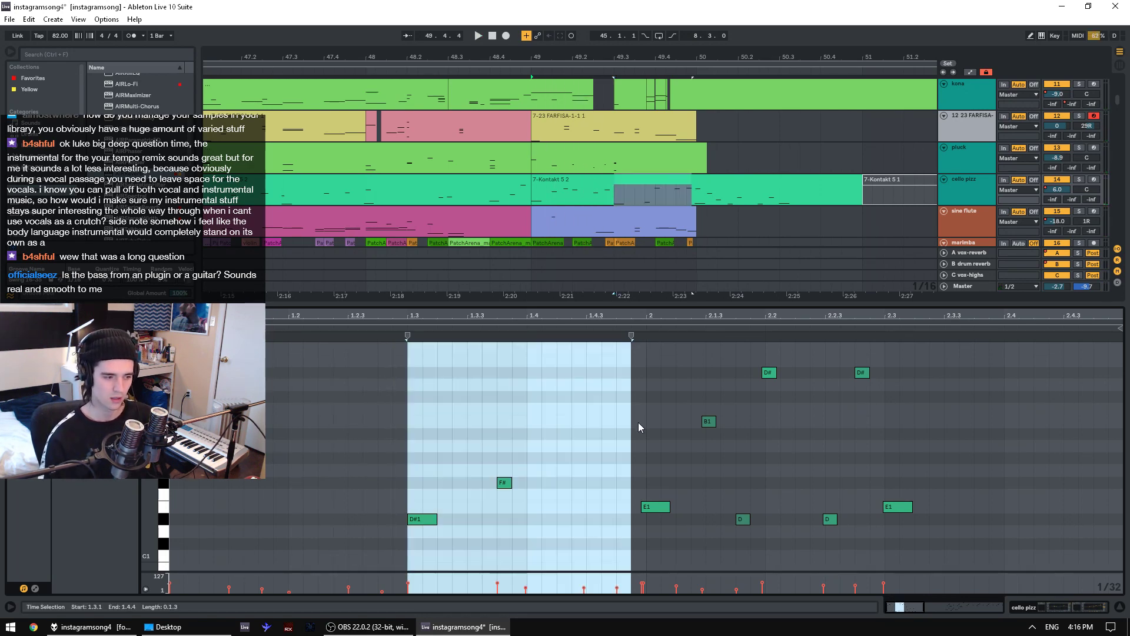
left_click(643, 425)
key("ctrl+z")
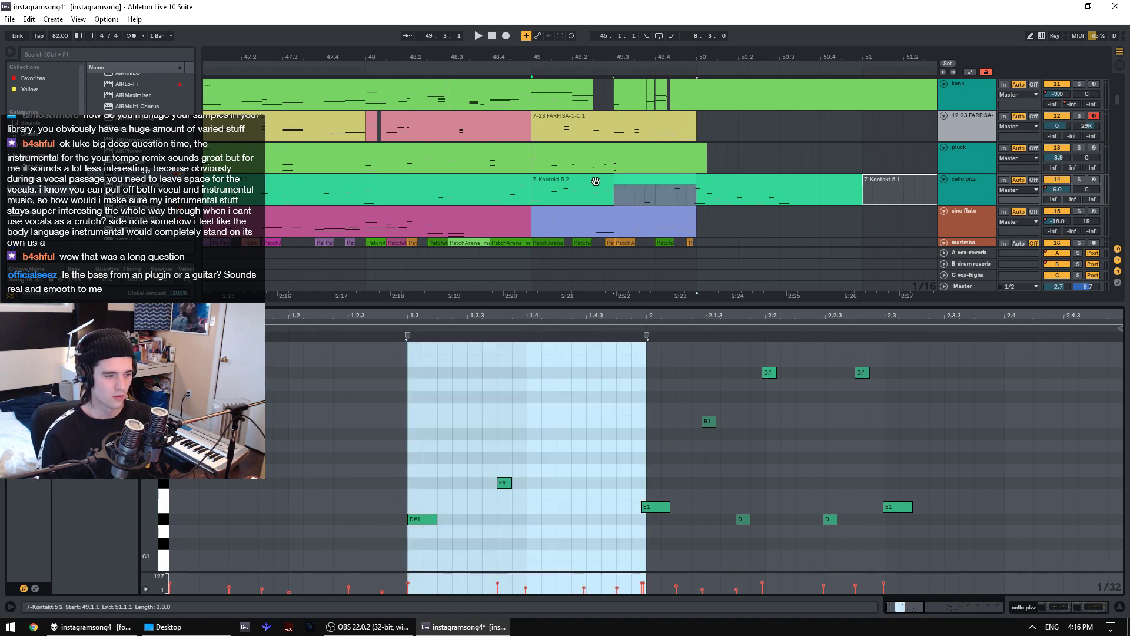
- Play the arrangement from the start of the cello pizz clip at 49.1.1 and look through the tracks below it
left_click(594, 180)
key("space")
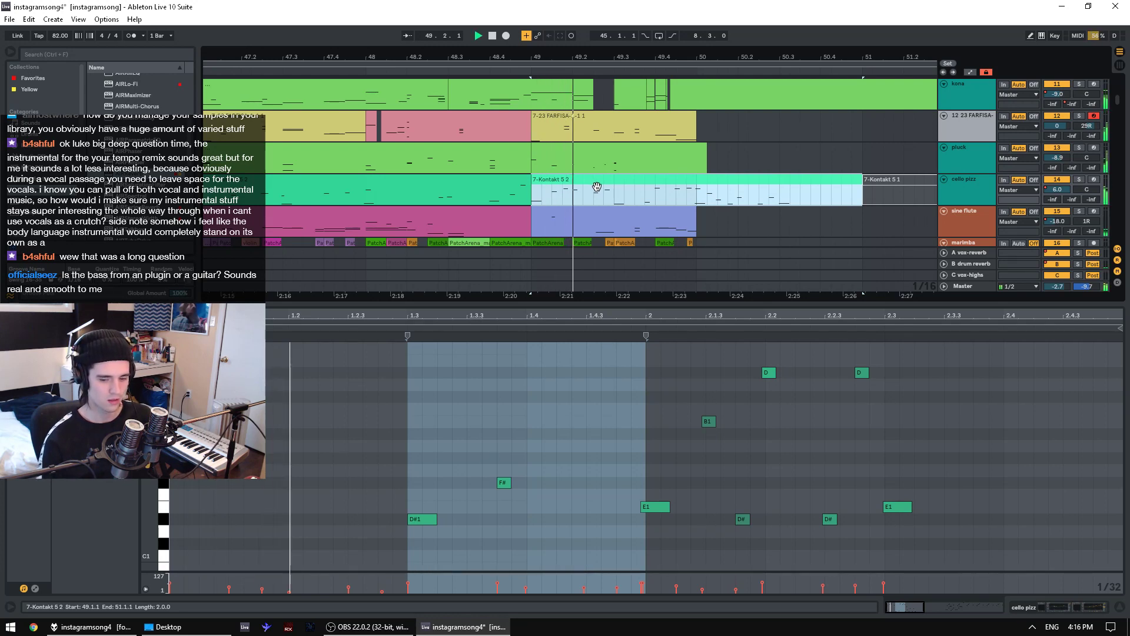
scroll(991, 187, "down", 5)
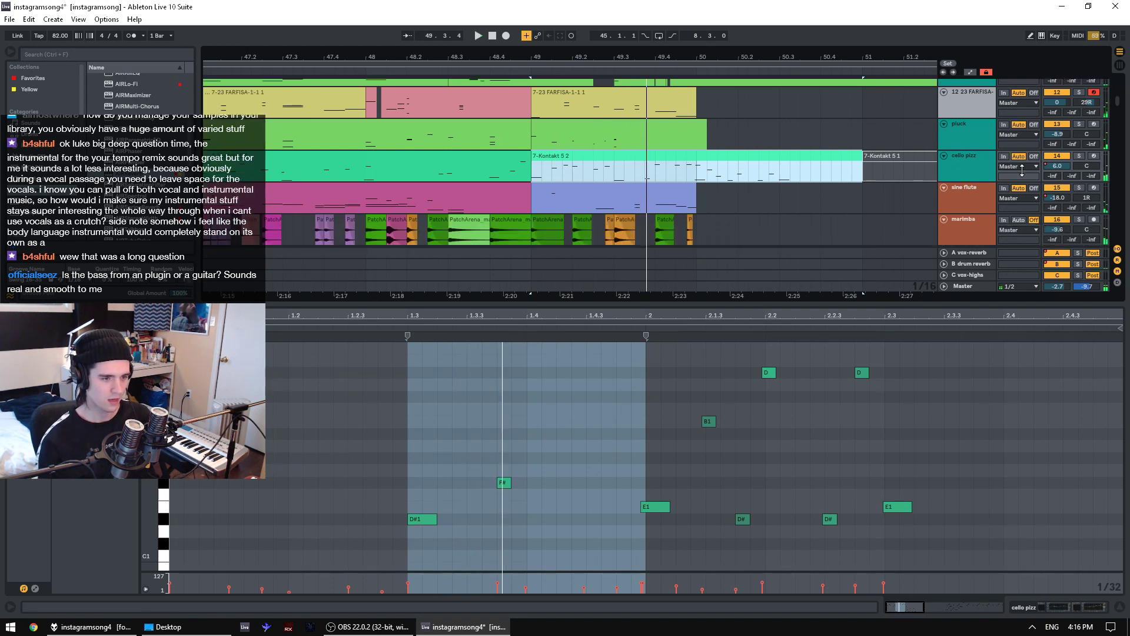
scroll(1059, 177, "down", 6)
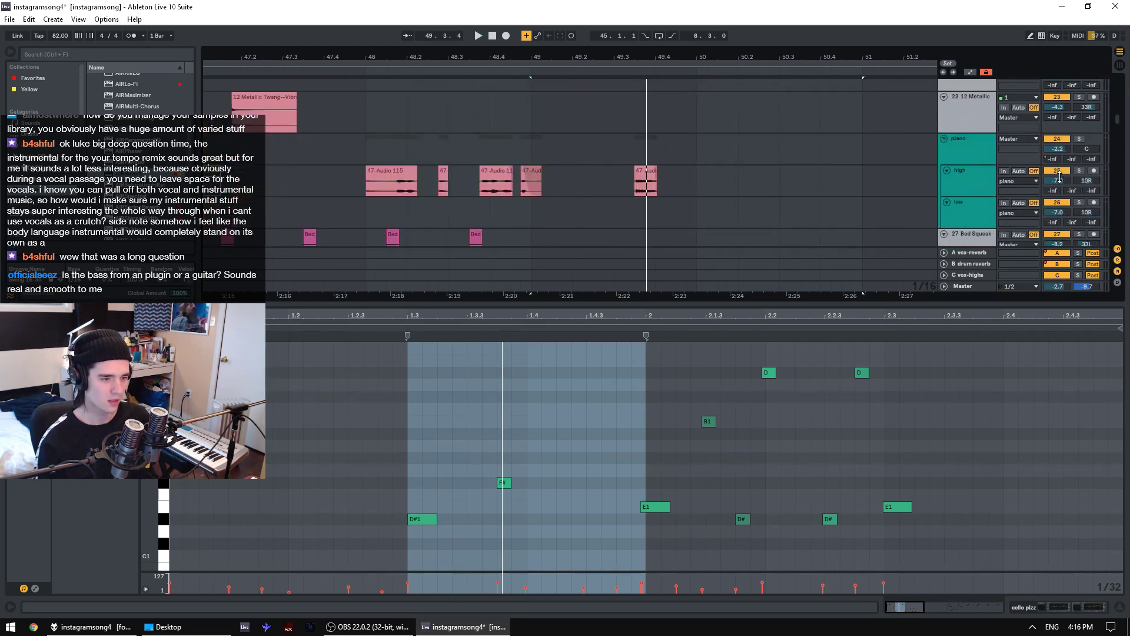
scroll(1100, 142, "up", 3)
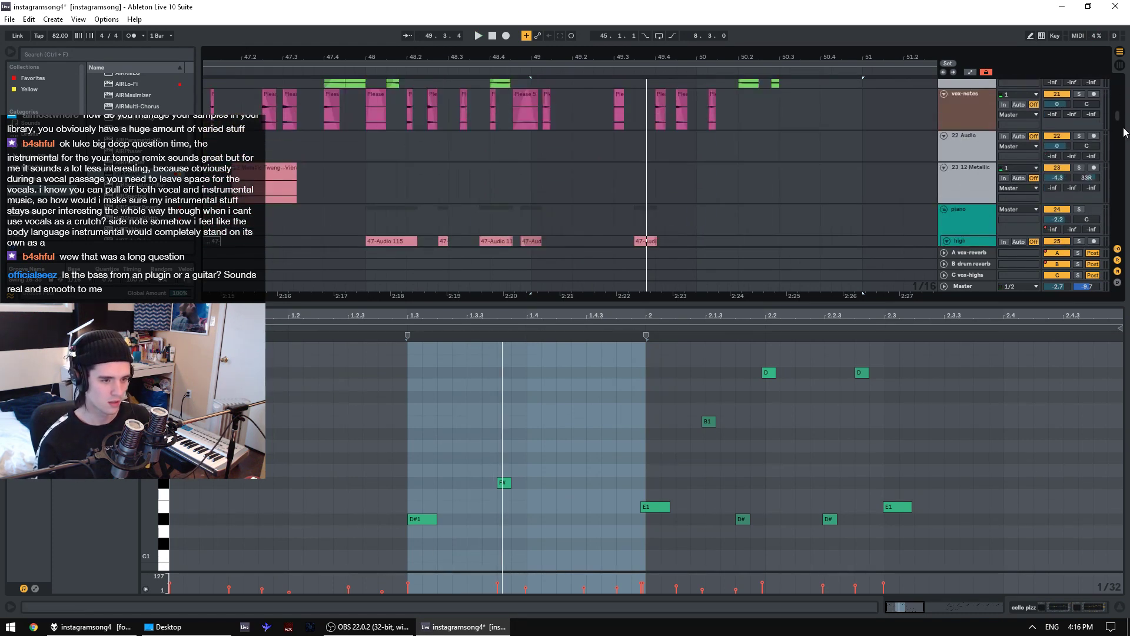
- Arm the kona track for recording and play the arrangement repeatedly from 49.1.1
scroll(1123, 131, "up", 8)
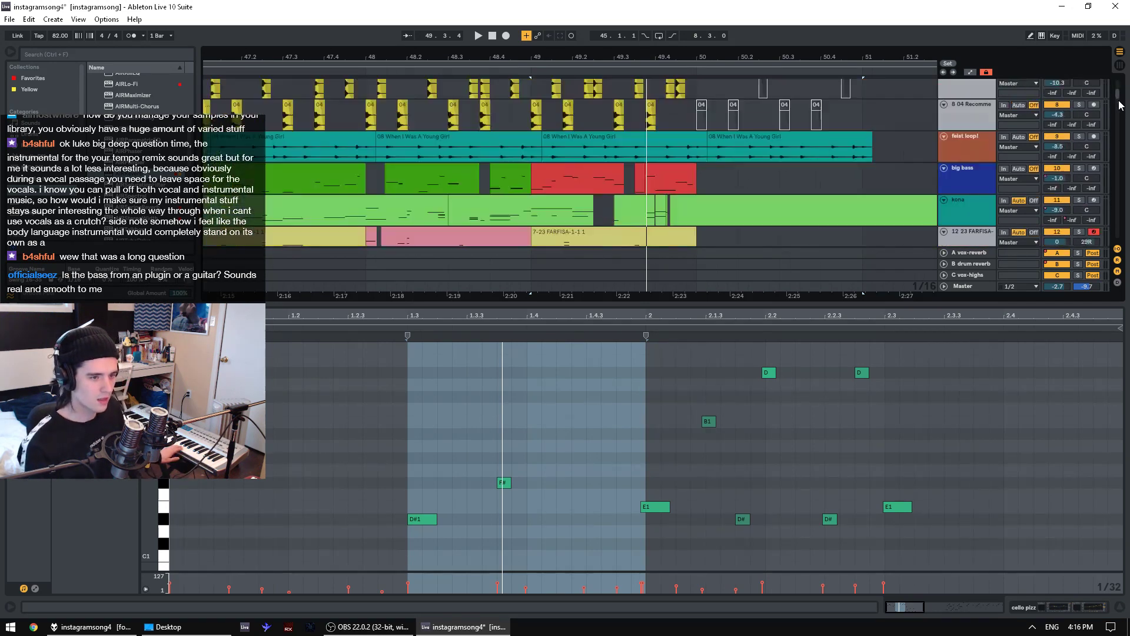
scroll(1122, 104, "down", 2)
left_click(1092, 141)
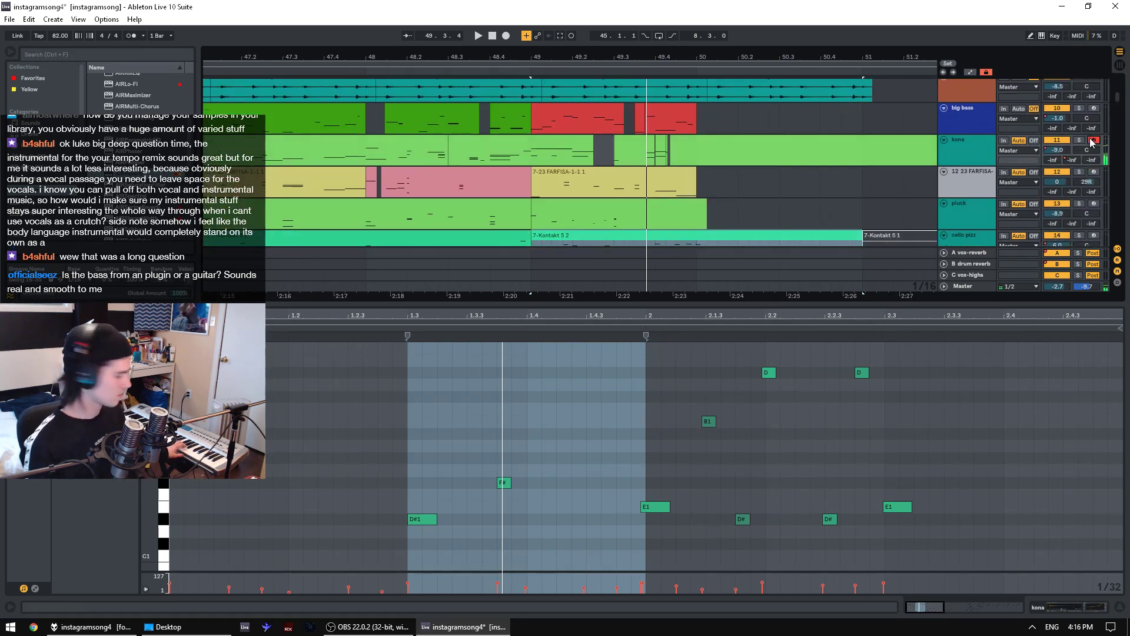
key("space")
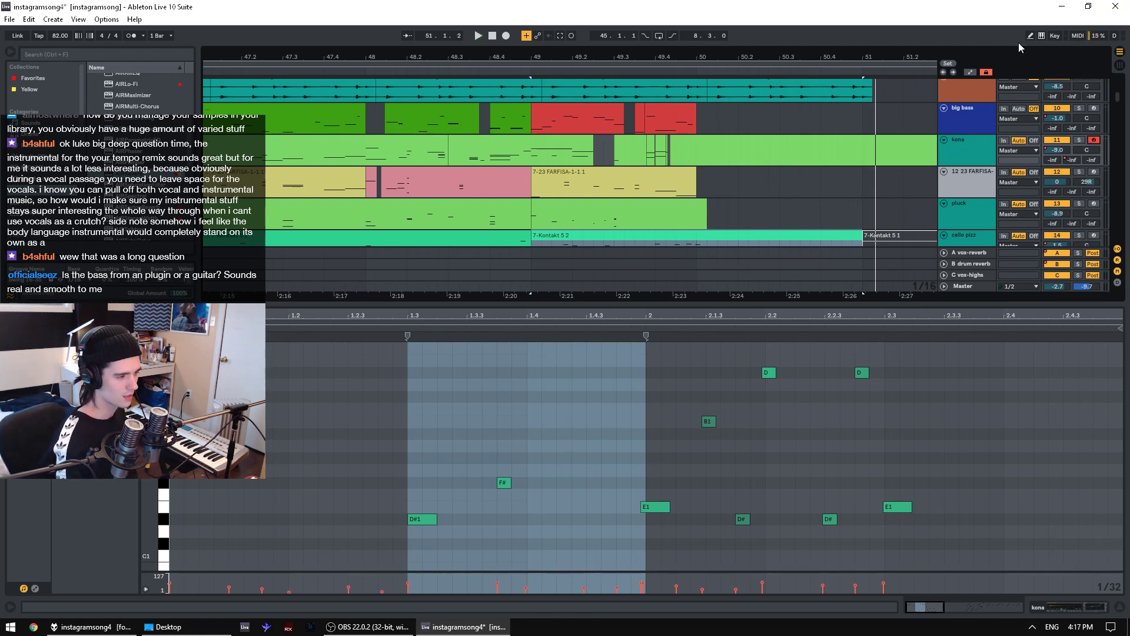
key("space")
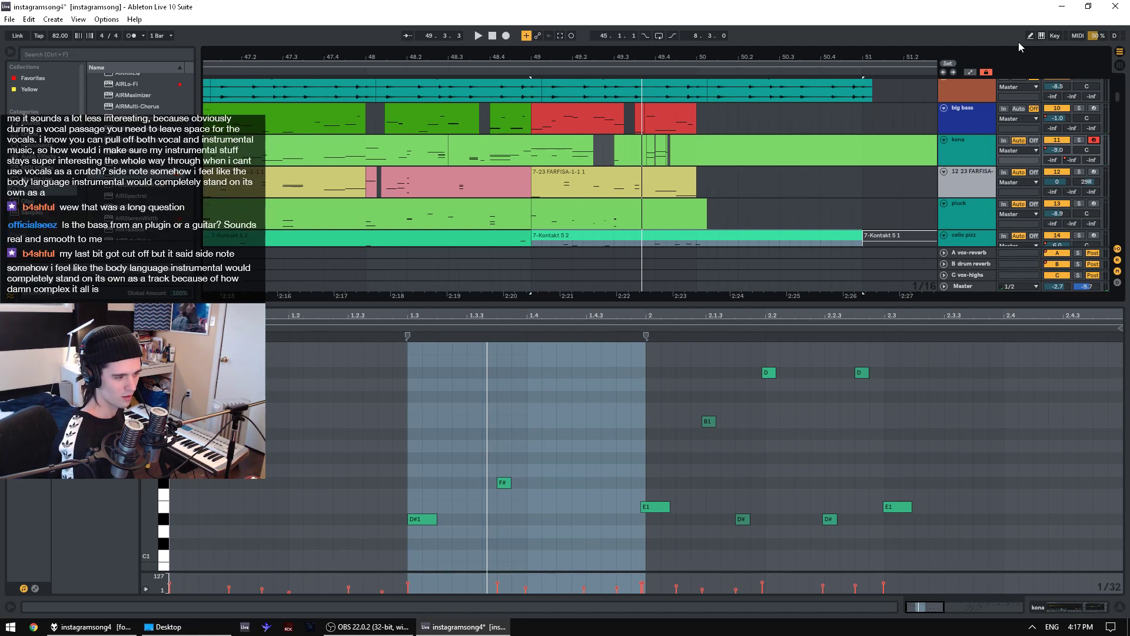
key("space")
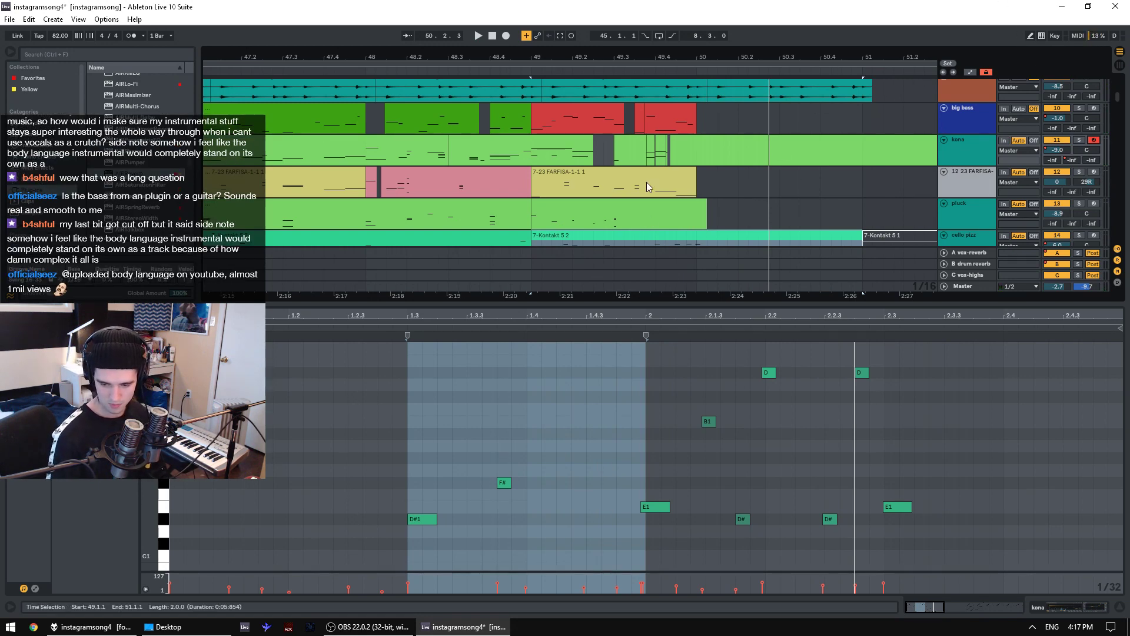
key("space")
scroll(646, 182, "down", 2)
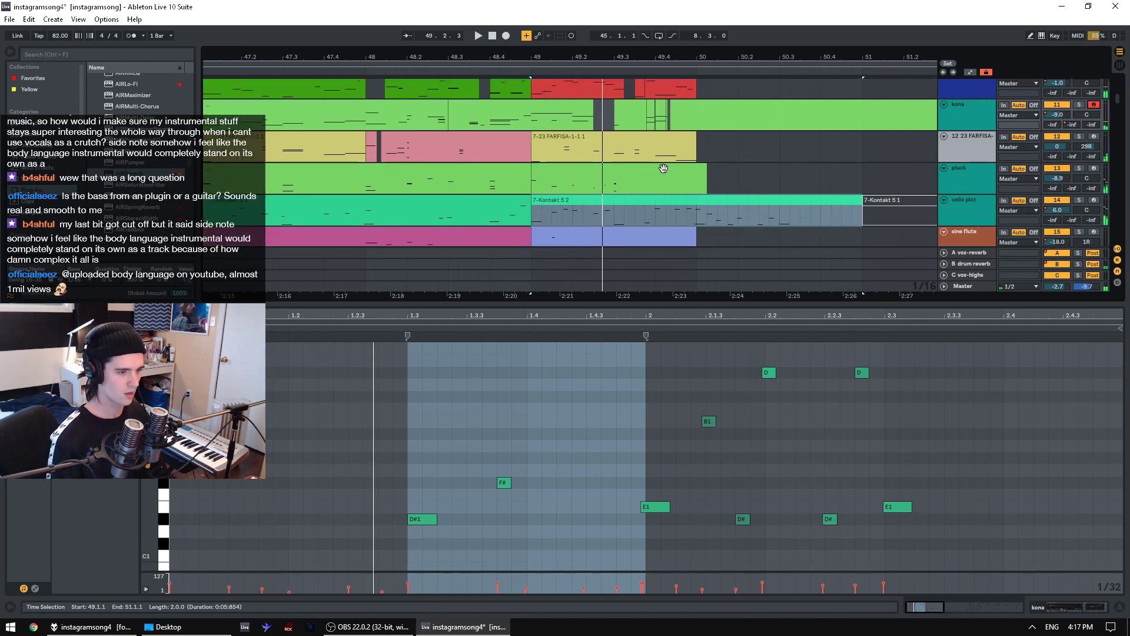
- Play the arrangement repeatedly from 49.3.1 to try out a kona part over the cello pizz
left_click(617, 222)
key("space")
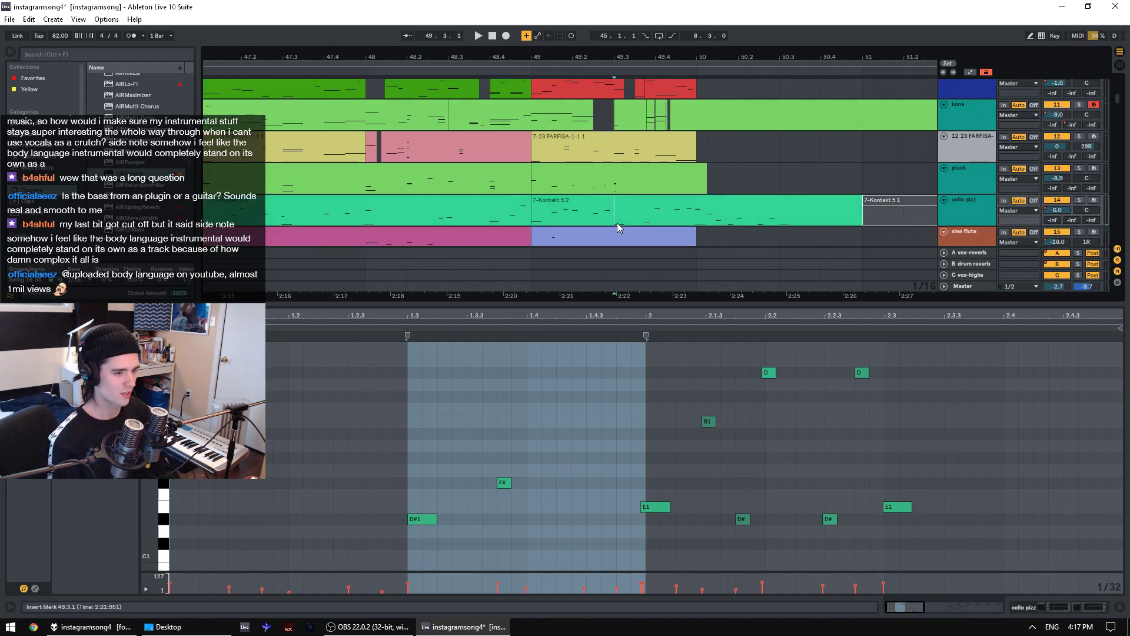
key("space")
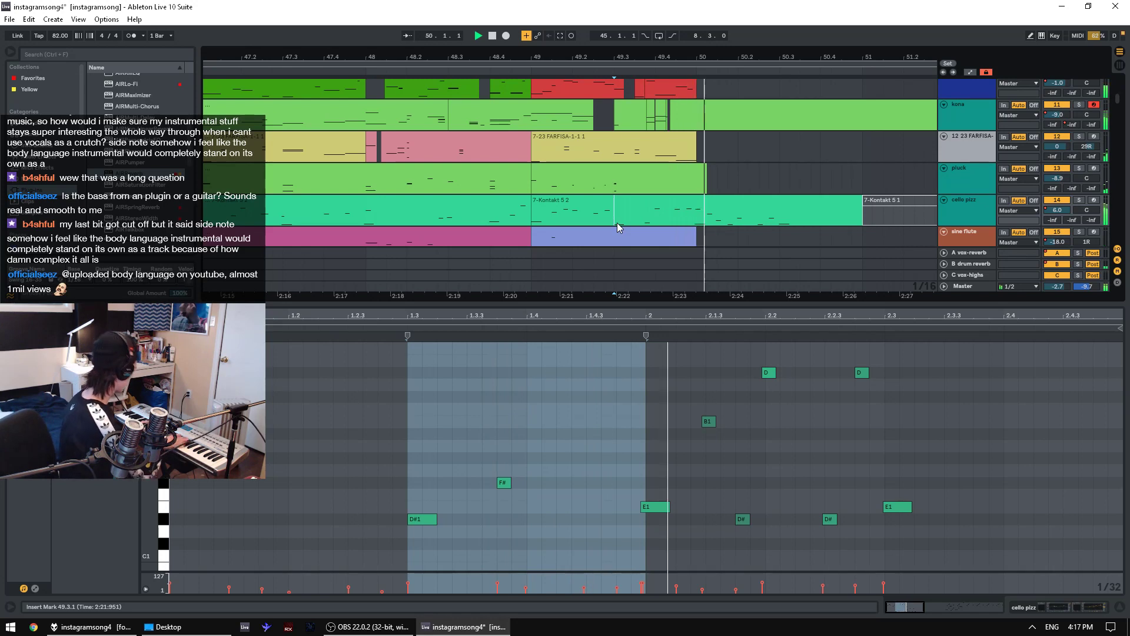
key("space")
key("space")
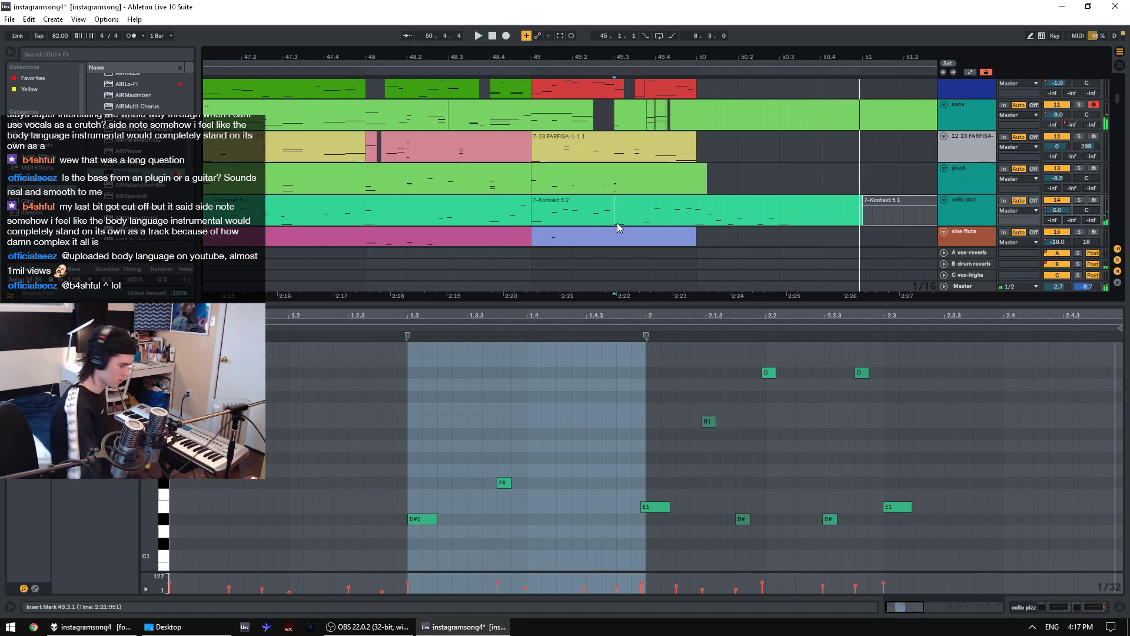
key("space")
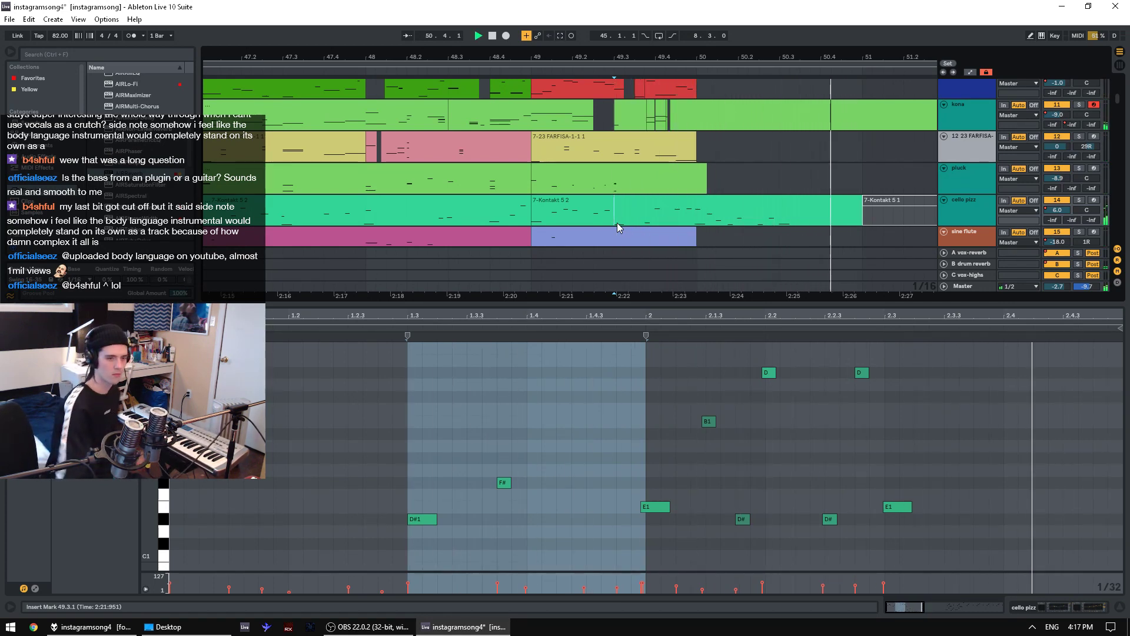
key("space")
key("space")
key("space")
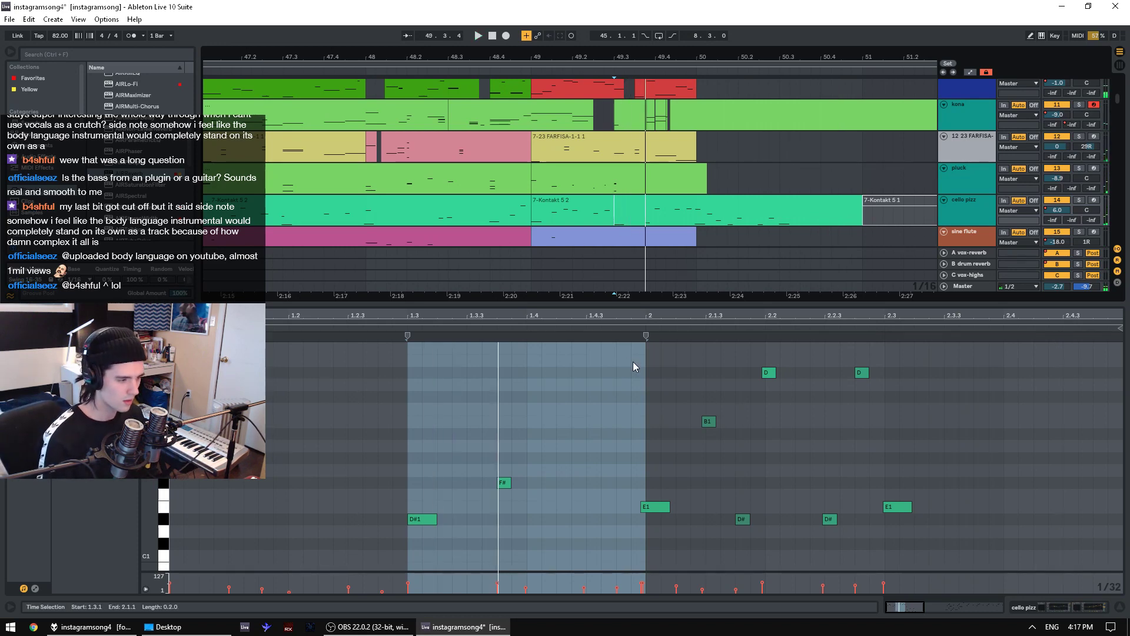
- Listen to the end of bar 49 from 49.4.4 on the cello pizz track and 49.4.2 on the sine flute track
left_click(695, 221)
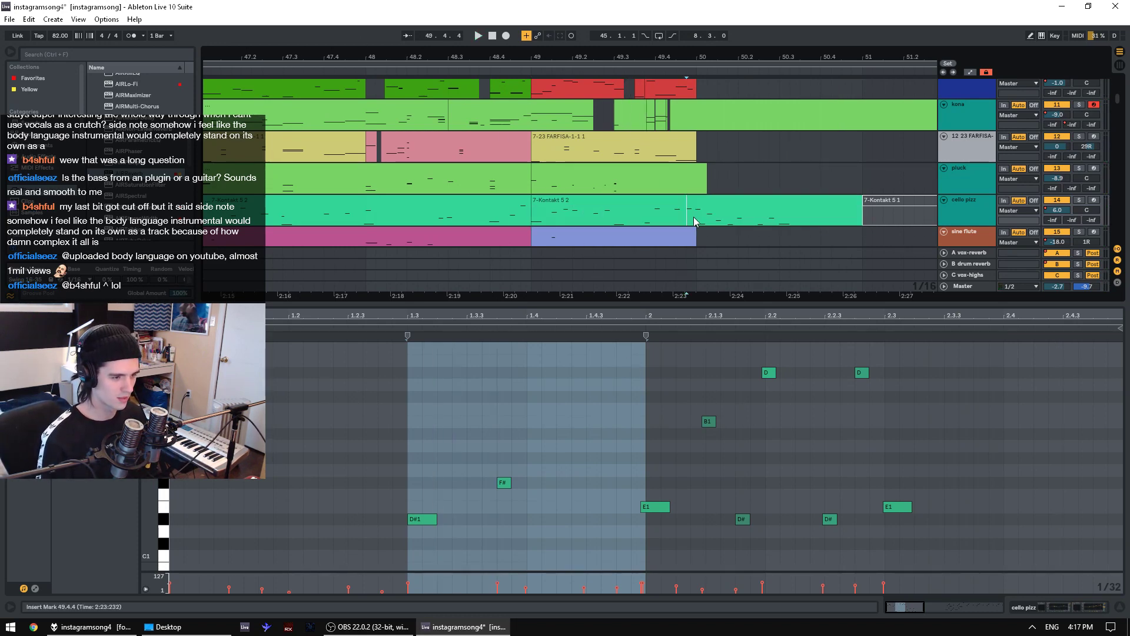
key("space")
scroll(695, 221, "down", 3)
left_click(665, 169)
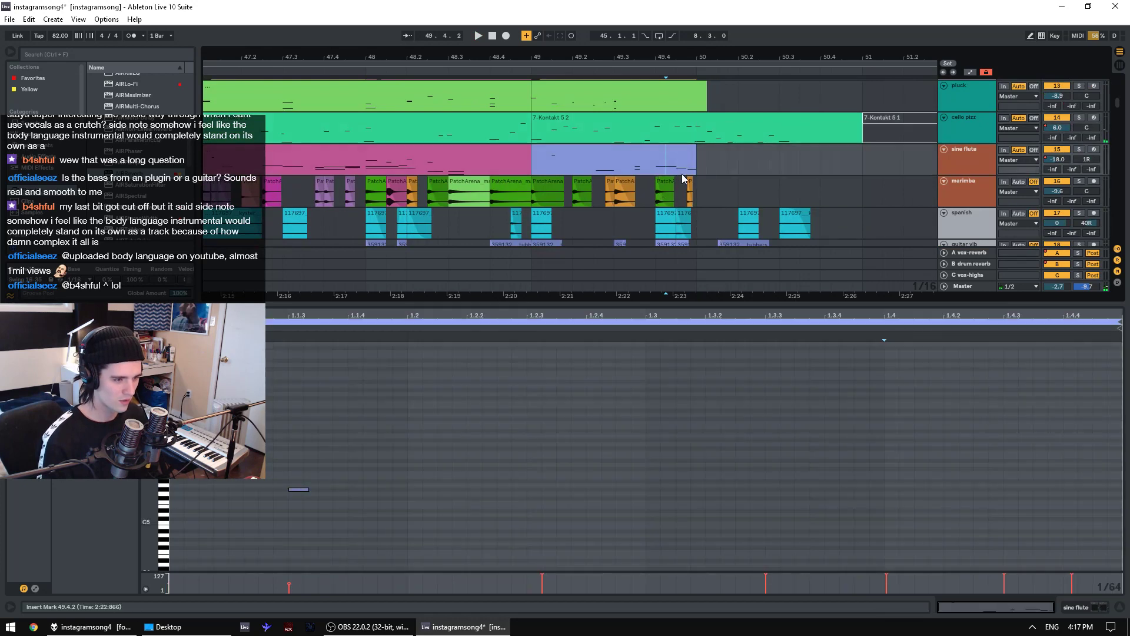
key("space")
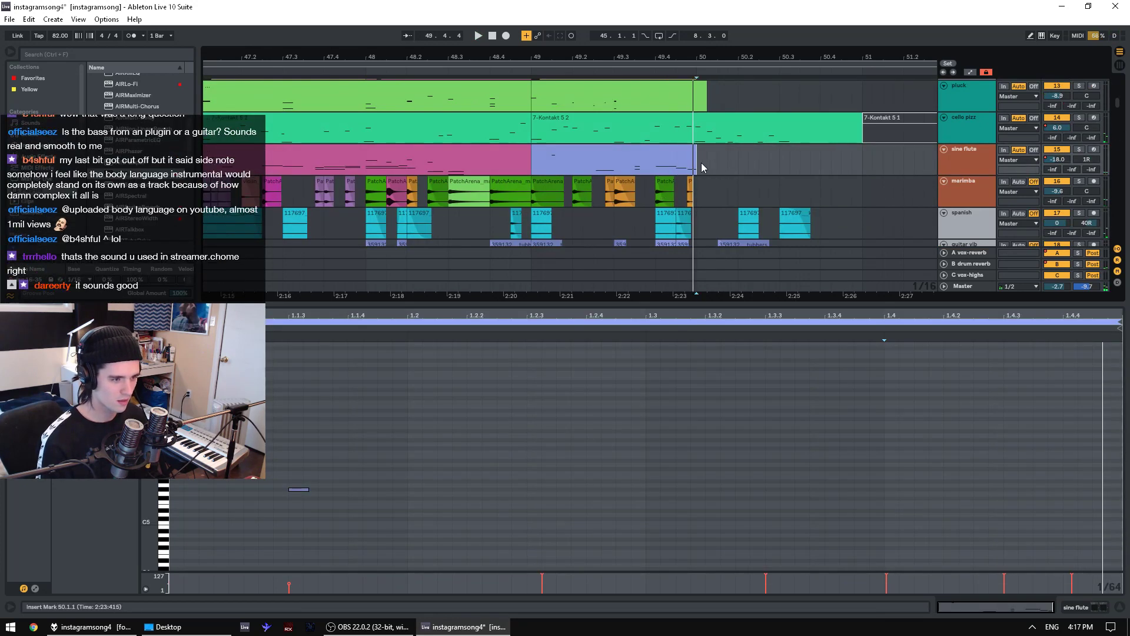
- Select bar 50 on the sine flute track, show the kona track's devices and rehearse the kona part repeatedly from 50.1.1
left_click_drag(701, 162, 863, 159)
key("space")
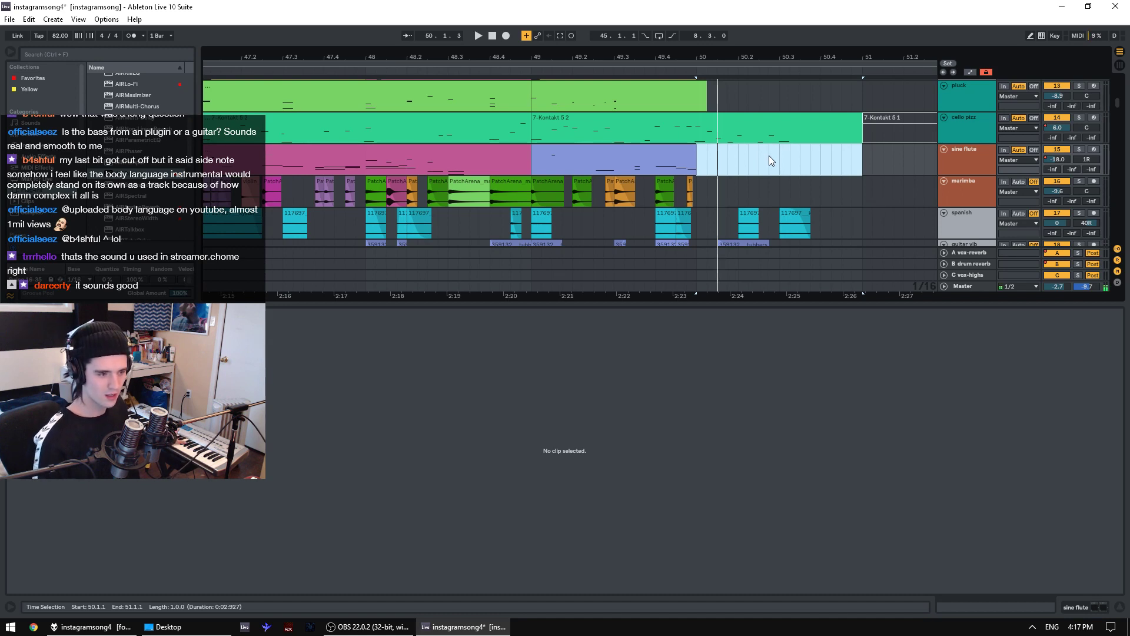
scroll(783, 161, "up", 2)
scroll(789, 168, "up", 2)
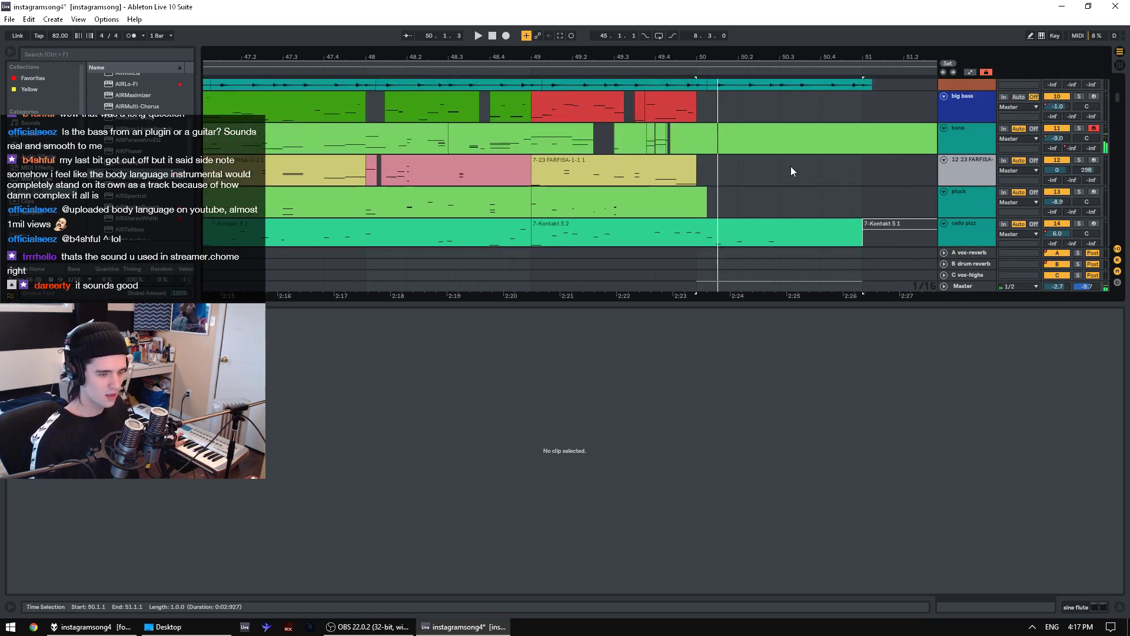
left_click(977, 128)
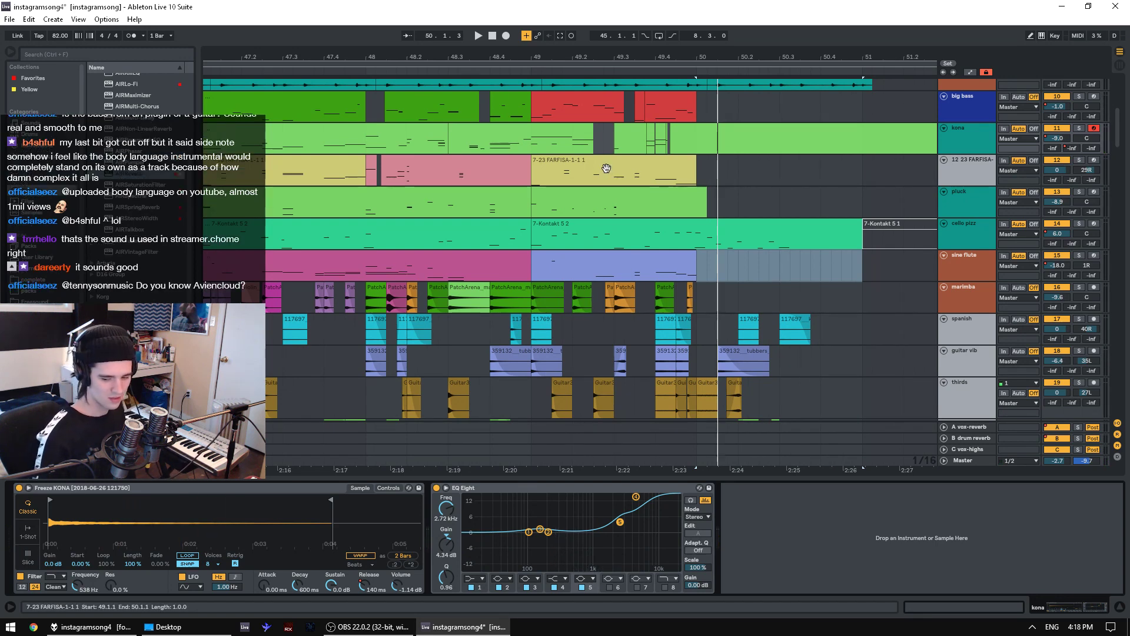
key("Right")
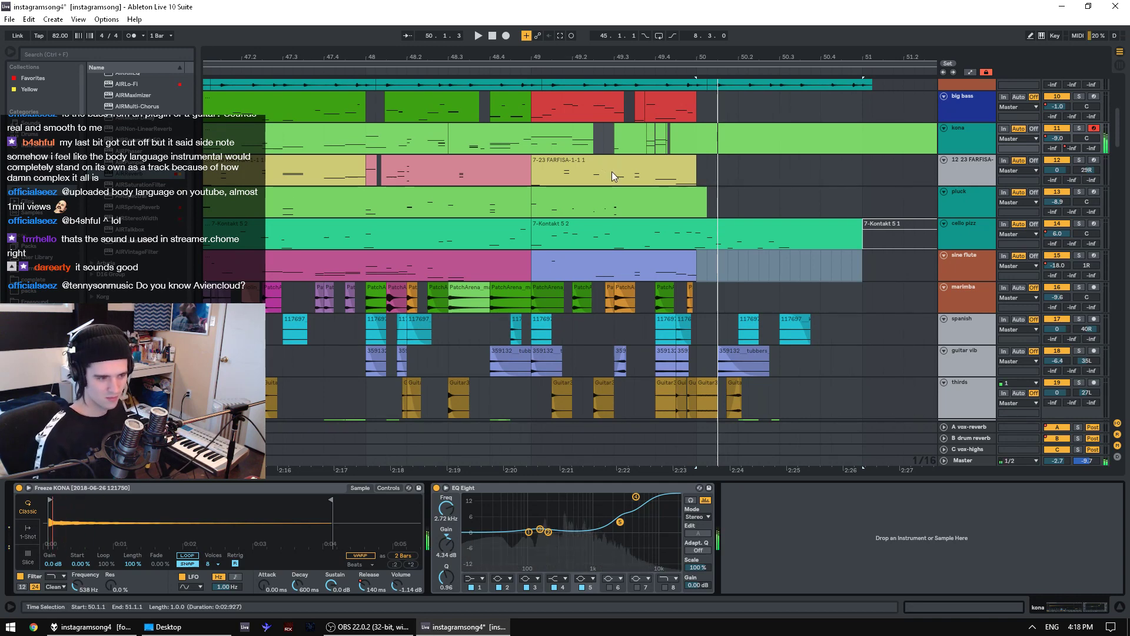
key("space")
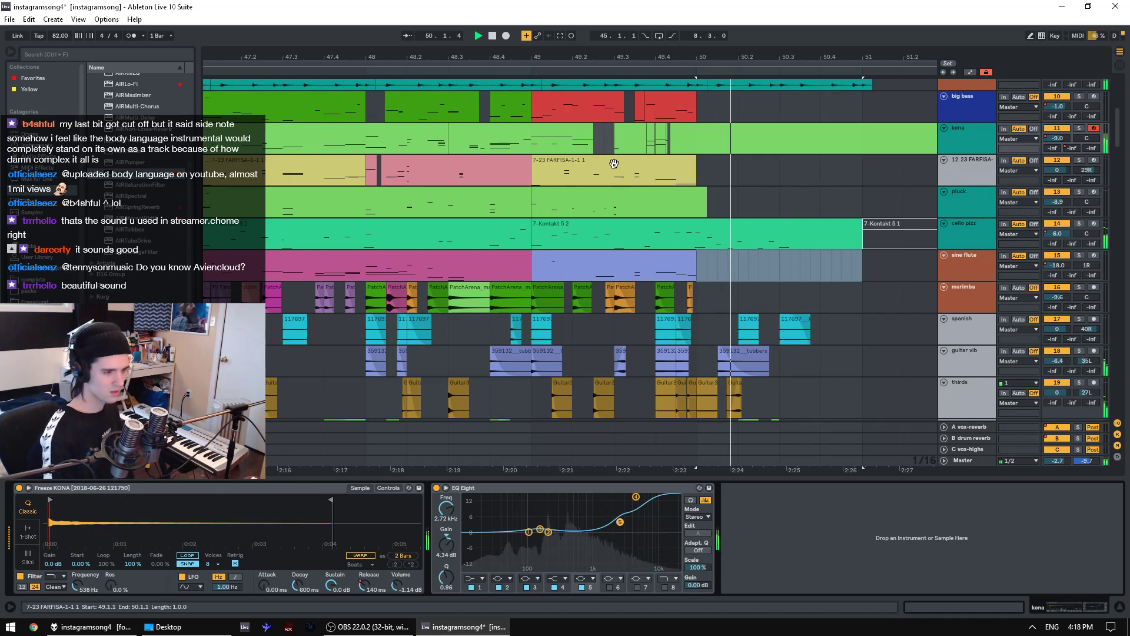
key("space")
key("space")
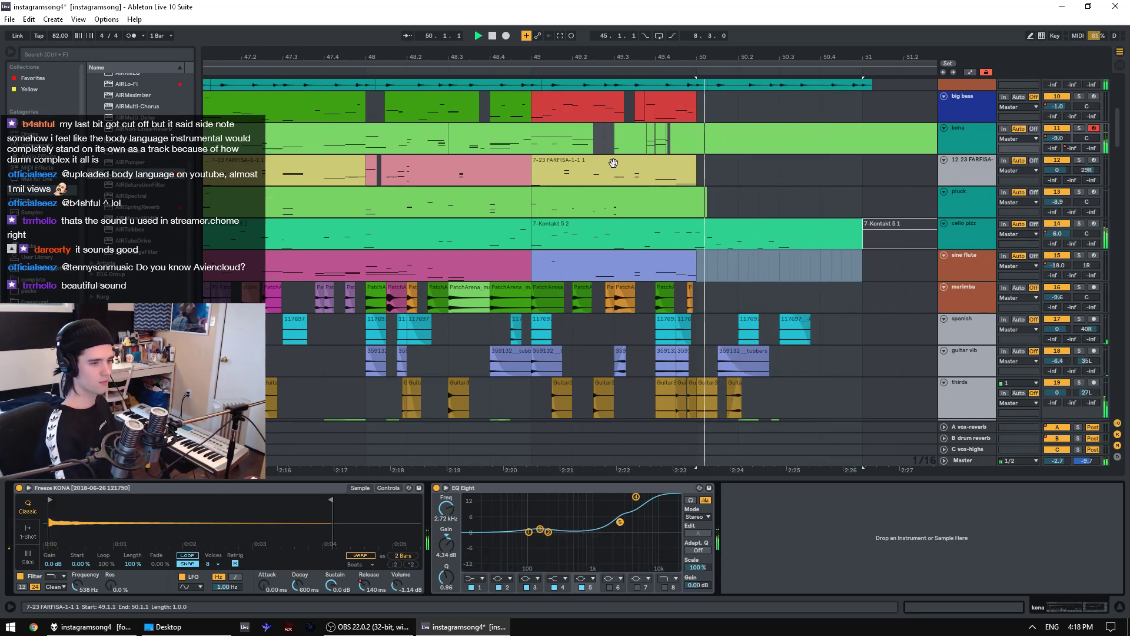
key("space")
key("space")
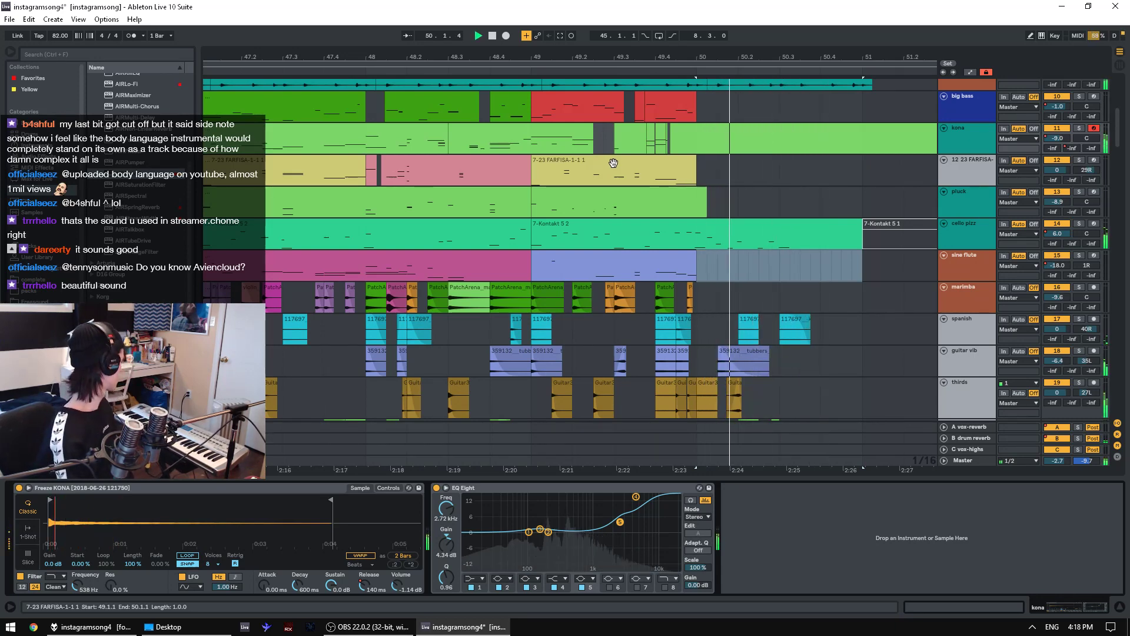
key("space")
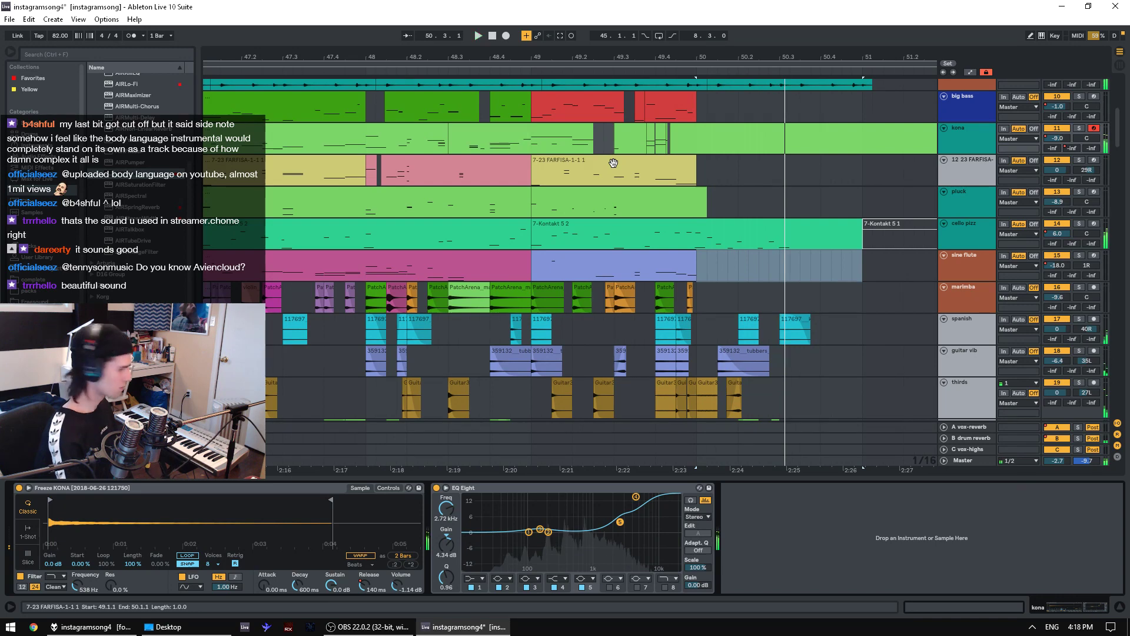
- Record a kona clip about three beats long from 50.1.1 and open its notes
left_click(506, 36)
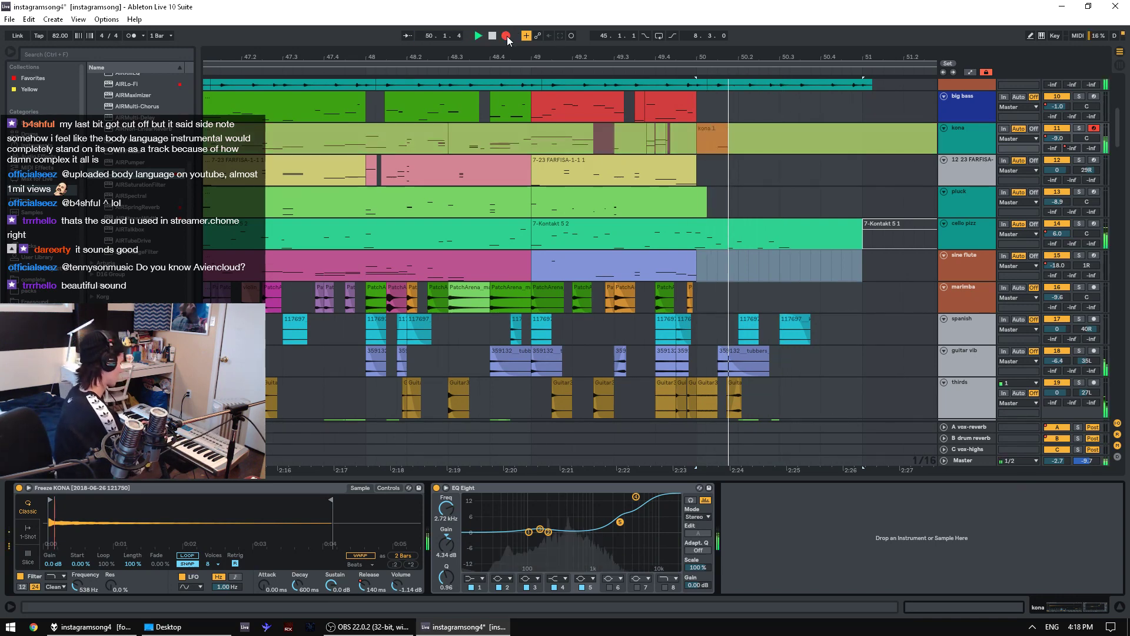
left_click(506, 36)
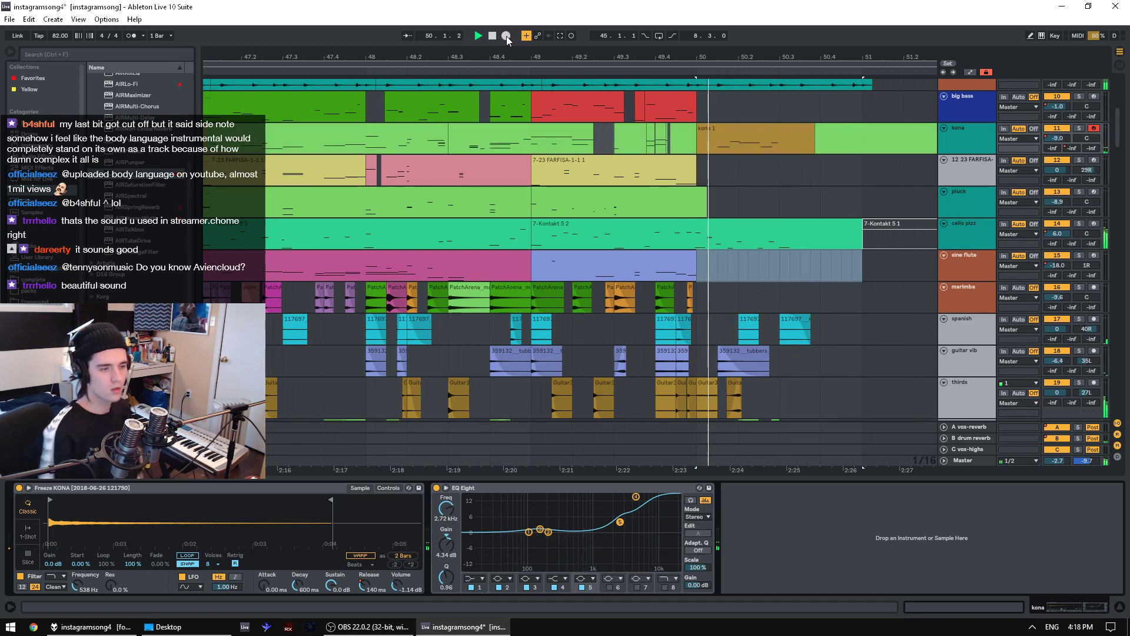
left_click(759, 137)
double_click(758, 137)
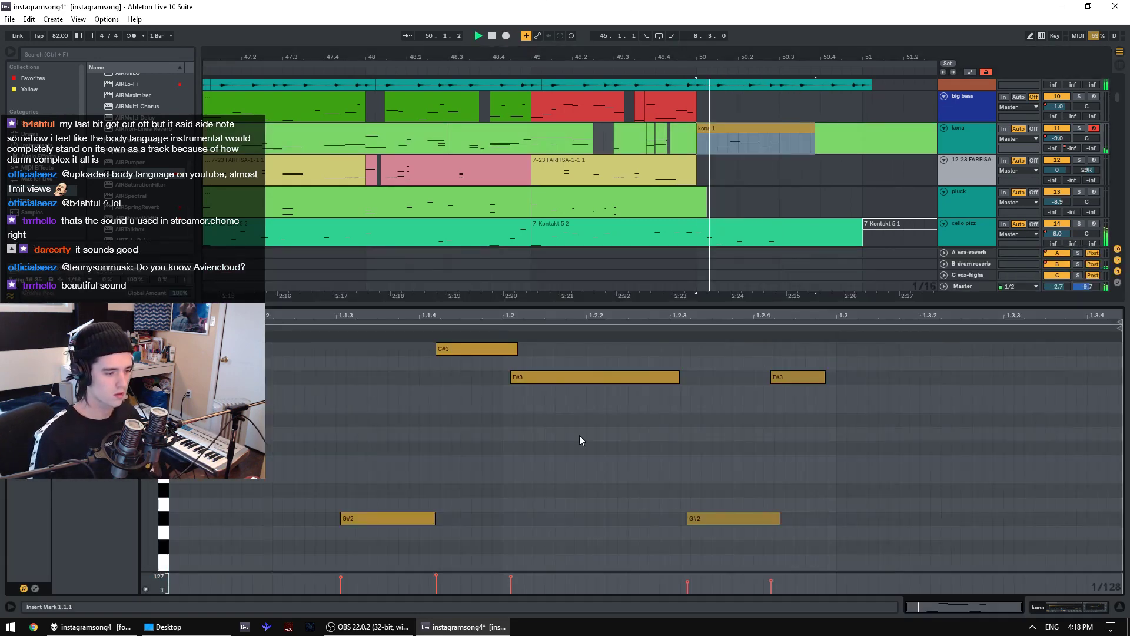
- Nudge the first F#3 and the G#3 in the new kona clip slightly earlier and play from just after 1.1.2
left_click(356, 403)
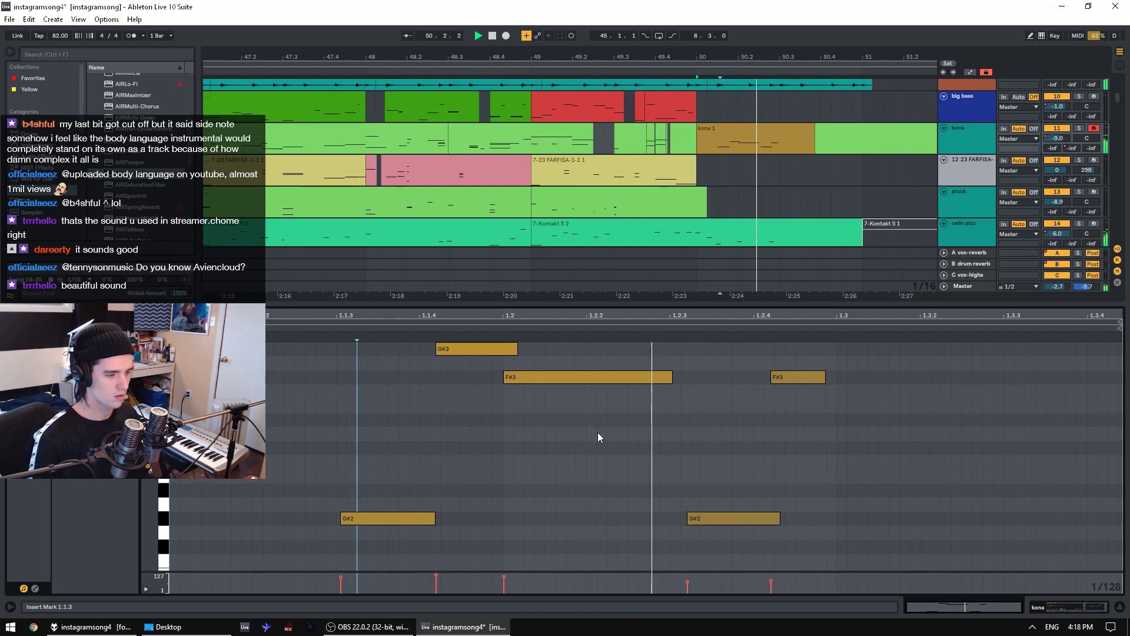
left_click(475, 348)
key("Left")
left_click(303, 374)
key("space")
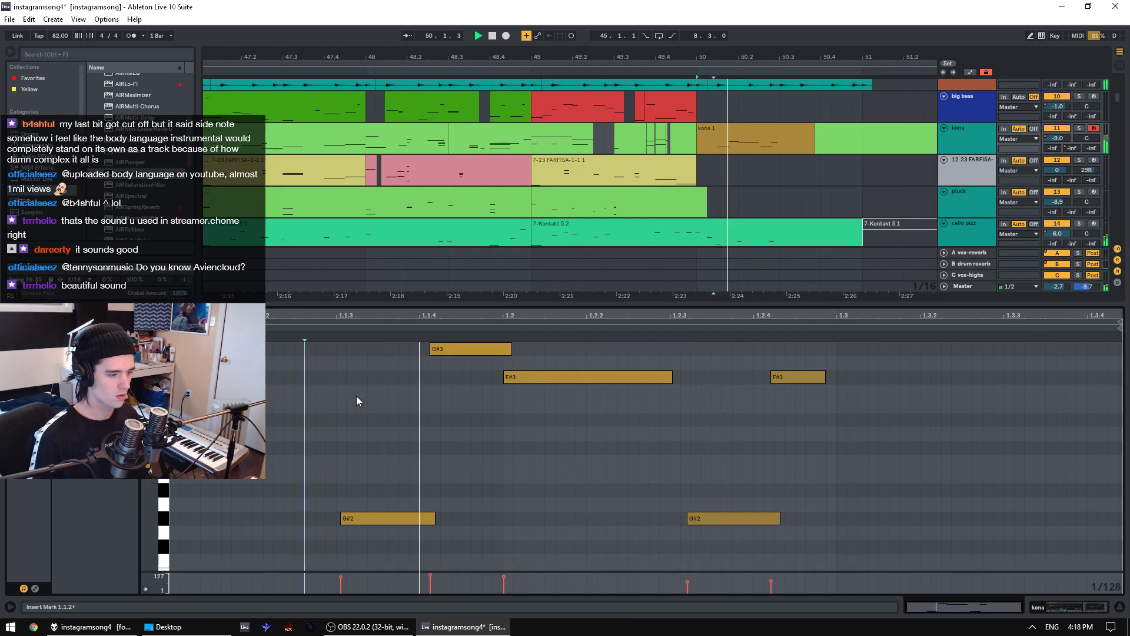
key("space")
key("space")
- Consolidate the pluck track from 49.1.1 to 51.1.1 into one clip and play it
left_click_drag(766, 303, 747, 596)
key("space")
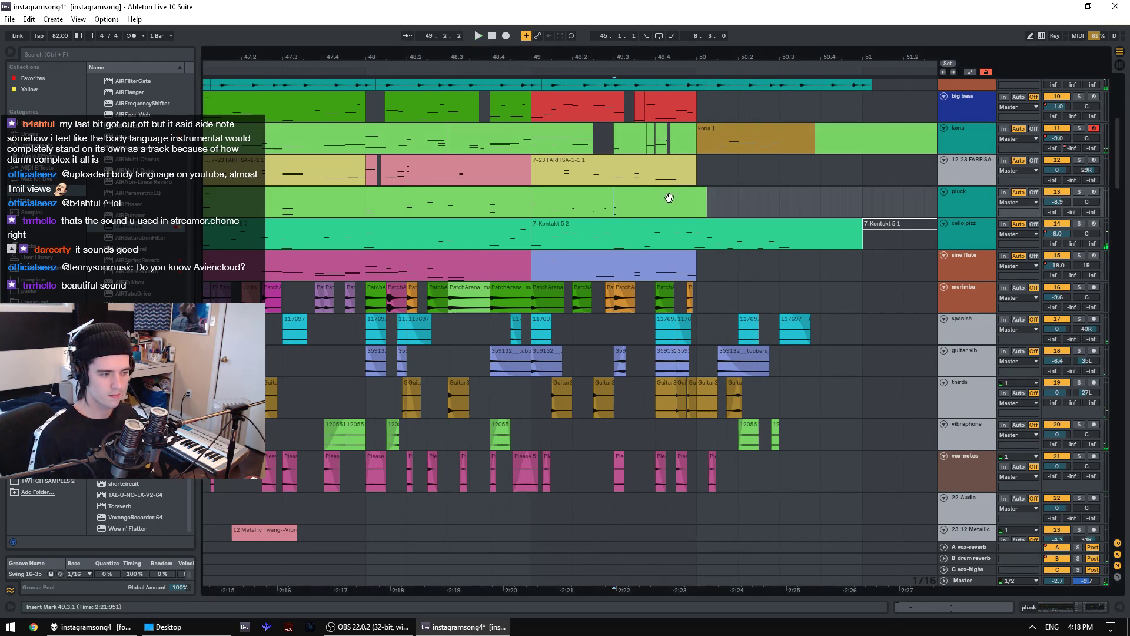
left_click(668, 203)
left_click_drag(745, 201, 860, 200)
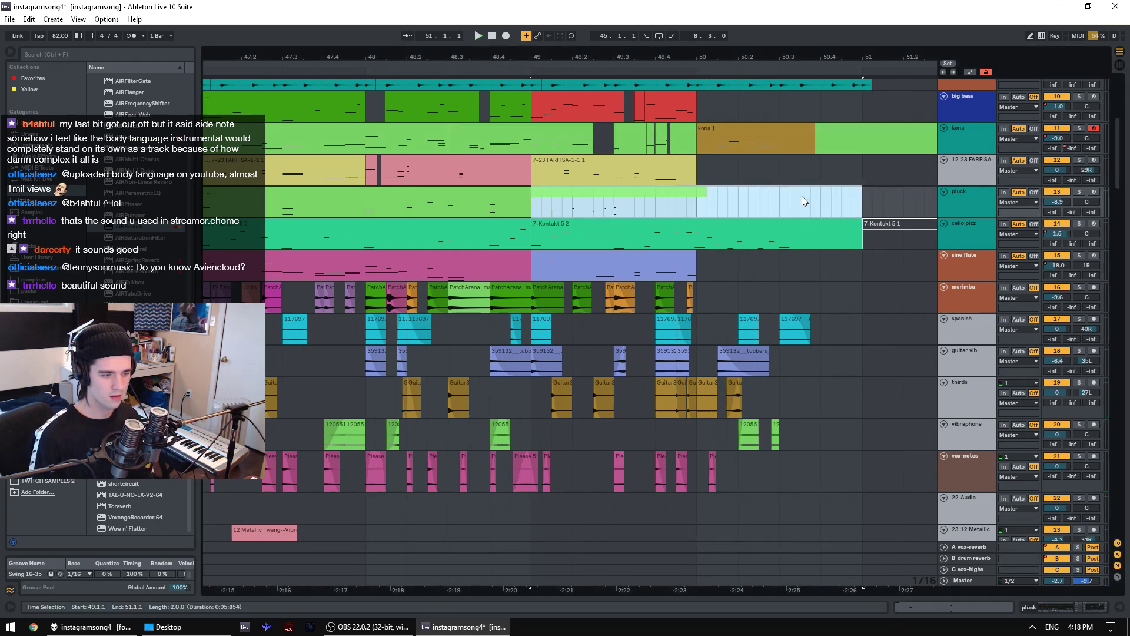
right_click(759, 197)
left_click(789, 328)
left_click(781, 318)
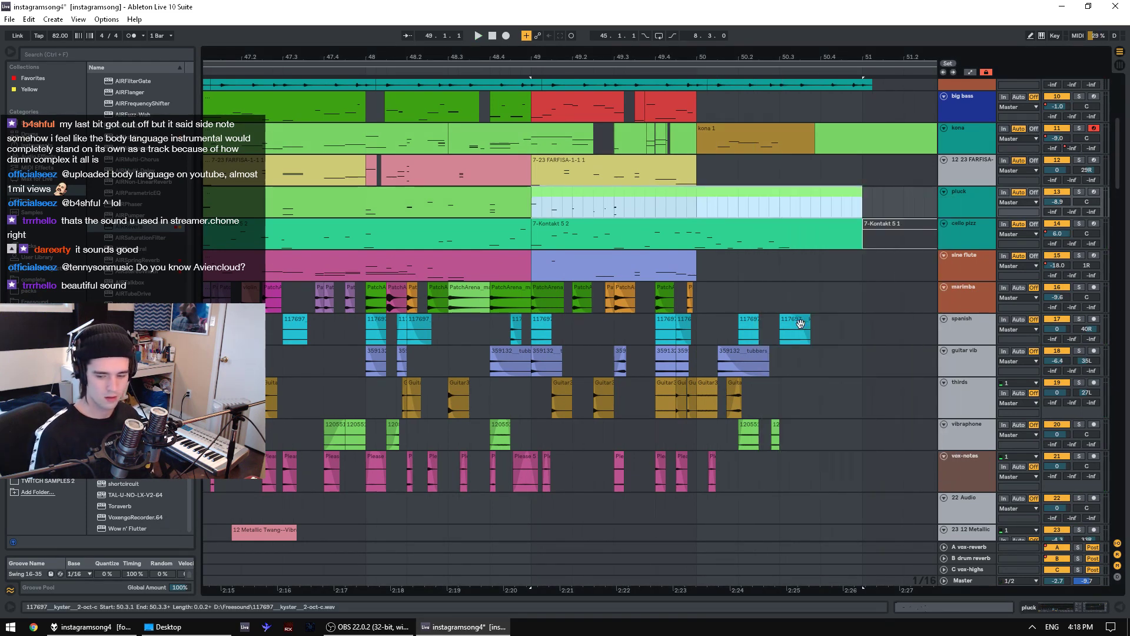
key("space")
- Add a D#2 note at 2.1.1 in the consolidated pluck clip and play from 1.4.3
double_click(673, 204)
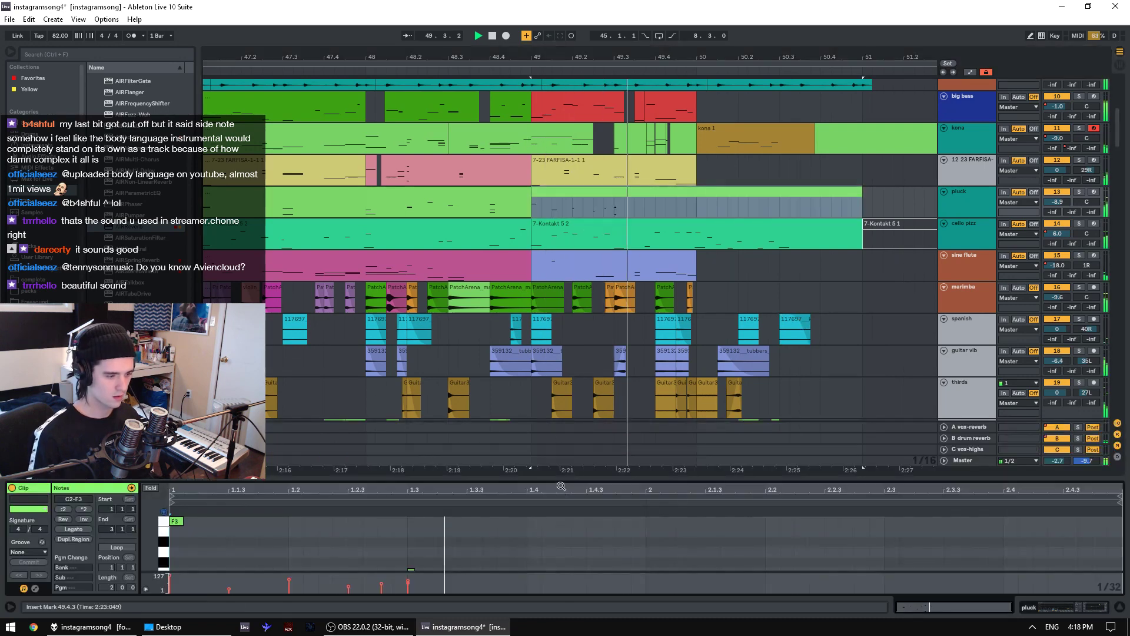
left_click_drag(562, 480, 574, 201)
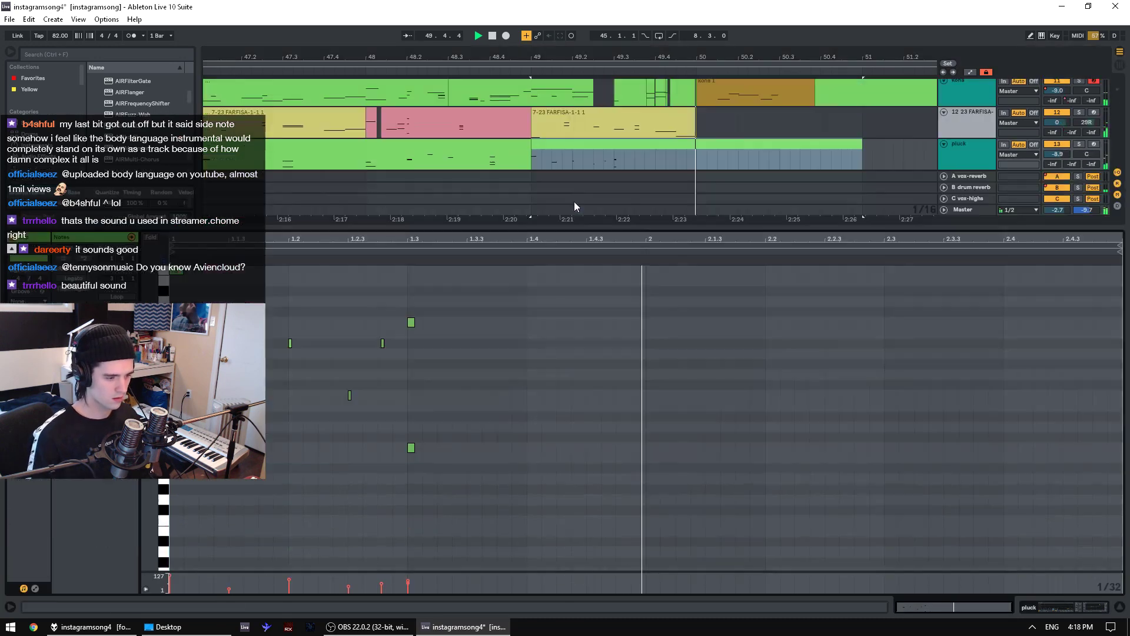
double_click(652, 417)
left_click(592, 448)
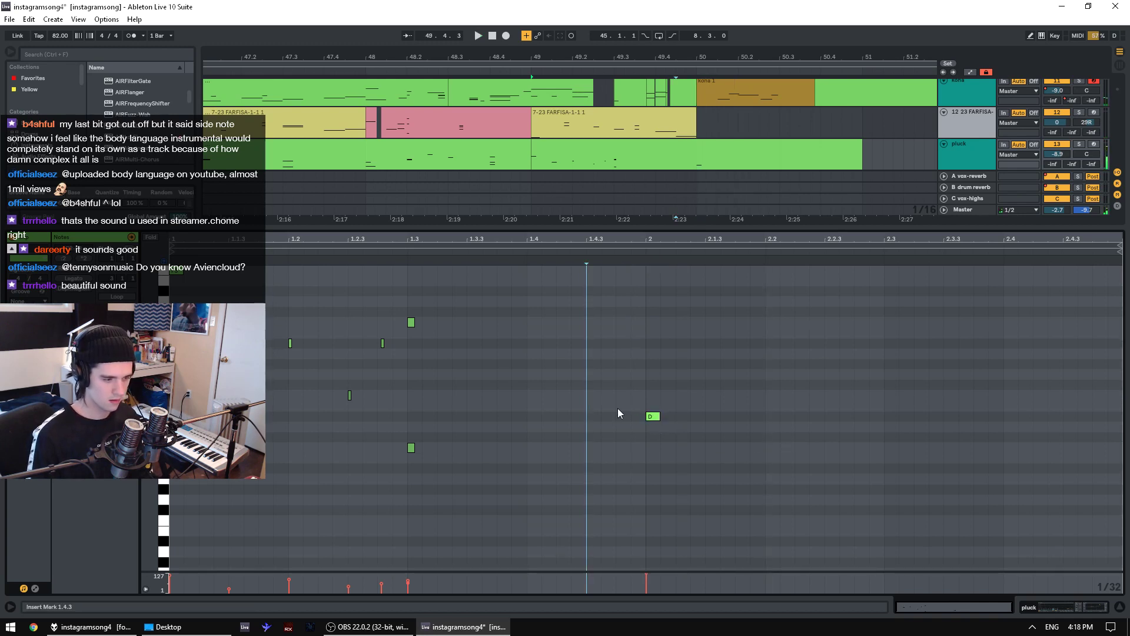
key("space")
- Add an F1 note at 2.3.1 in the pluck clip
left_click(889, 528)
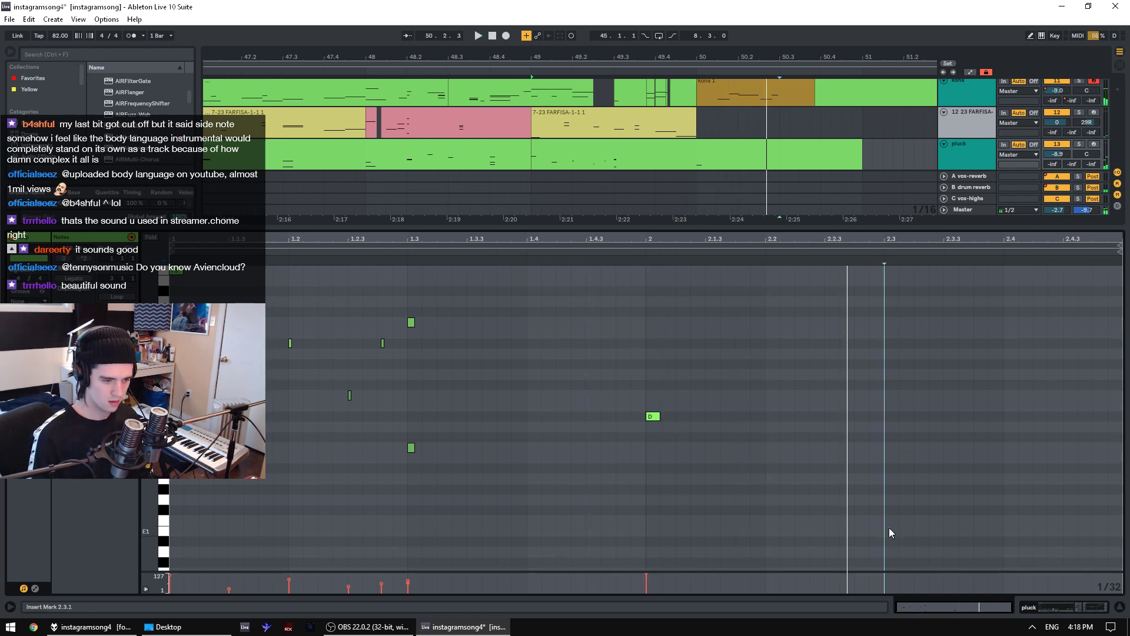
key("space")
double_click(891, 541)
key("Up")
key("Up")
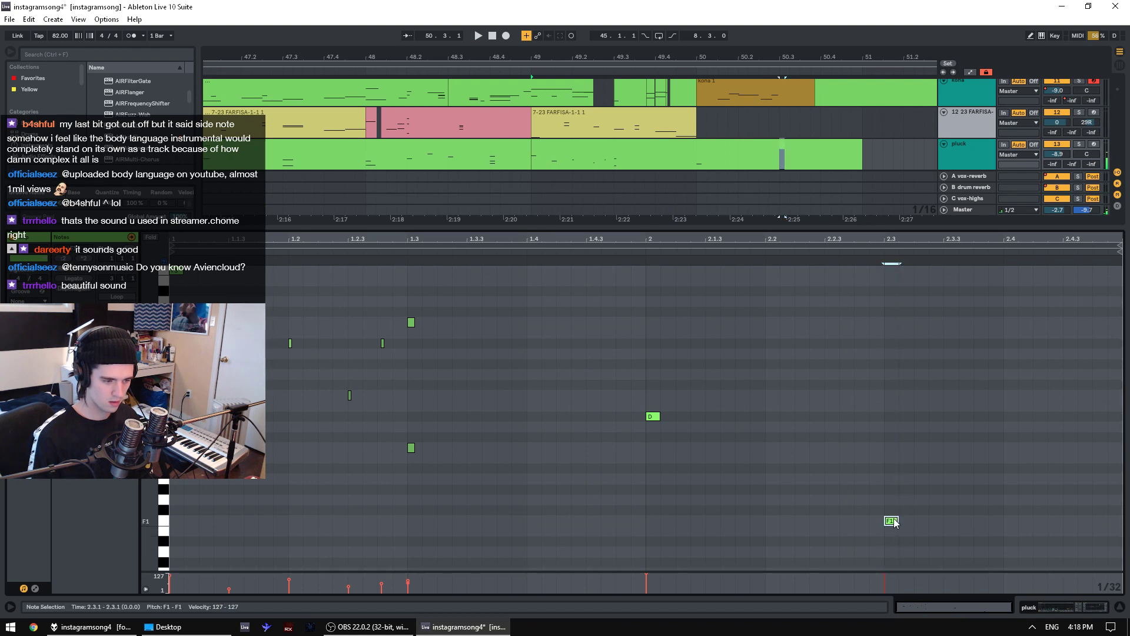
- Raise the F1 note at 2.3.1 in the pluck clip an octave to F2 and play from 1.4.4
left_click(612, 489)
key("space")
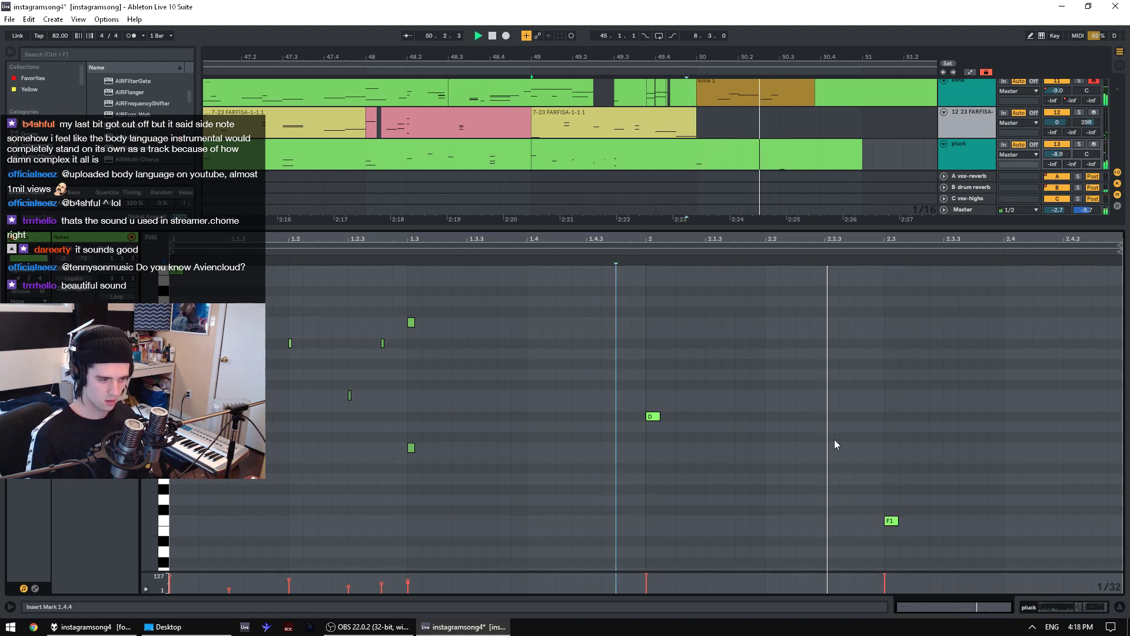
left_click(891, 521)
key("space")
left_click_drag(891, 521, 893, 394)
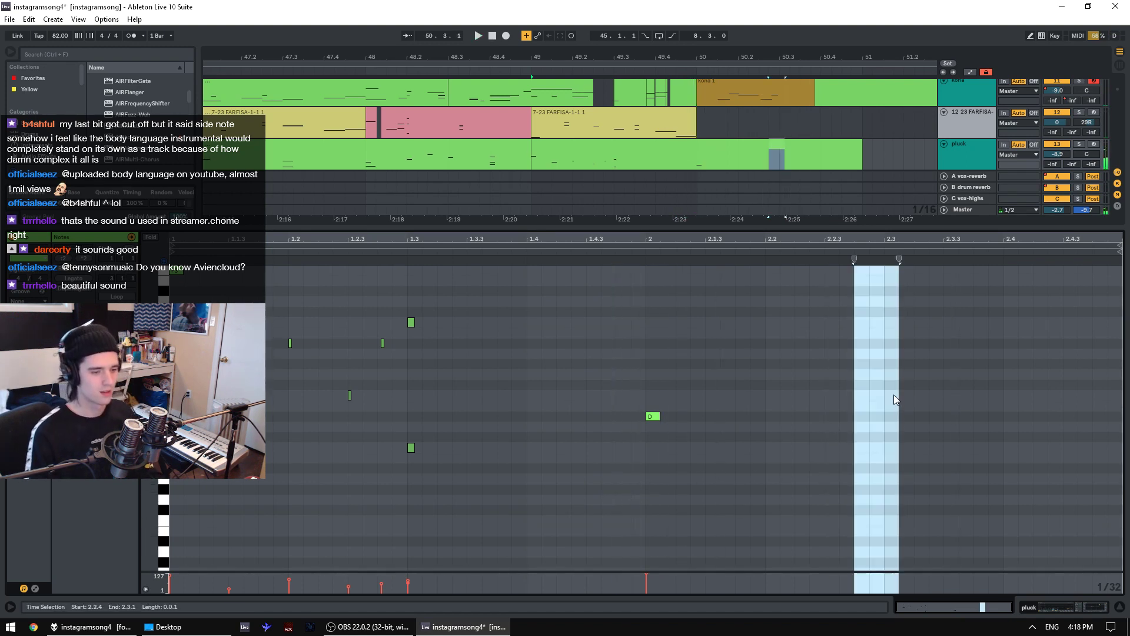
left_click(626, 405)
key("space")
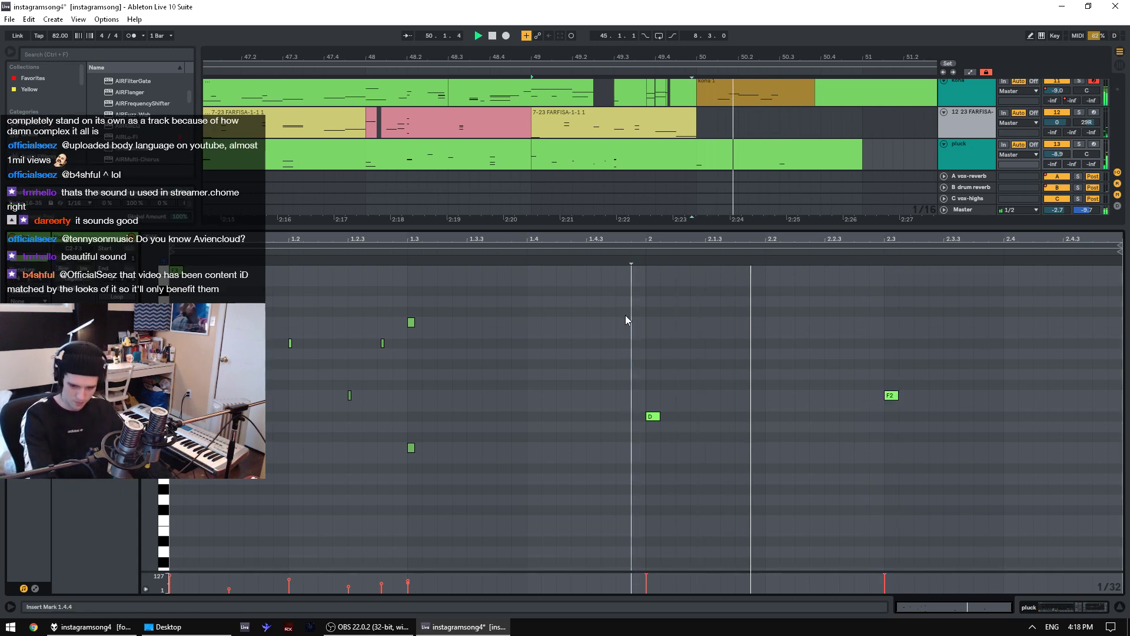
- Raise the pluck note at 2.3.1 to C#3, lower its velocity, and audition the clip up to that note
left_click(891, 396)
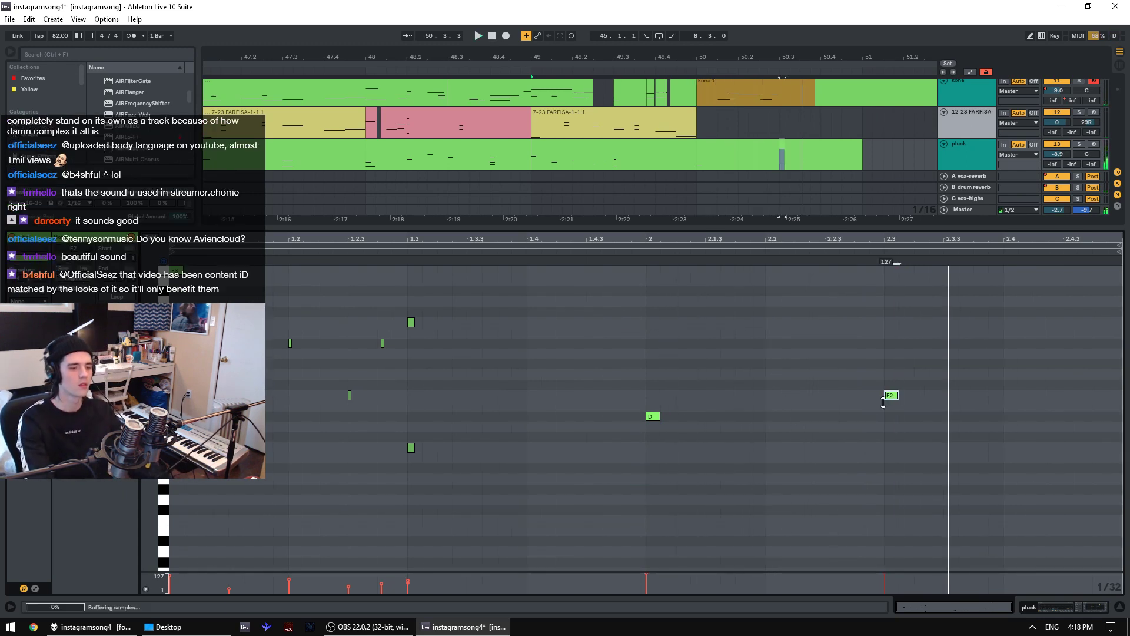
left_click_drag(892, 395, 891, 312)
left_click(832, 369)
key("space")
key("space")
left_click(780, 334)
key("space")
key("space")
left_click(839, 328)
key("space")
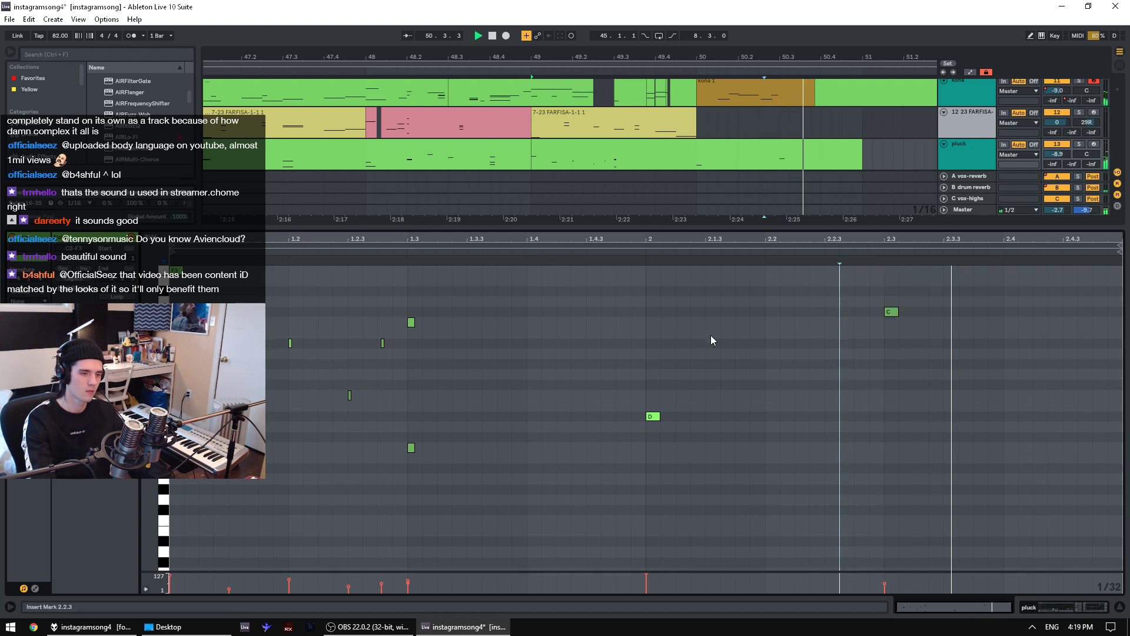
- Move the D#2 note at 2.1.1 in the pluck clip to 2.1.2 and play from 1.4.4
key("space")
left_click(613, 347)
key("space")
key("space")
mouse_move(653, 416)
left_mouse_down()
mouse_move(653, 431)
mouse_move(686, 419)
mouse_move(686, 406)
left_mouse_up()
left_click(586, 417)
left_click(616, 416)
key("space")
key("space")
left_click(637, 414)
key("space")
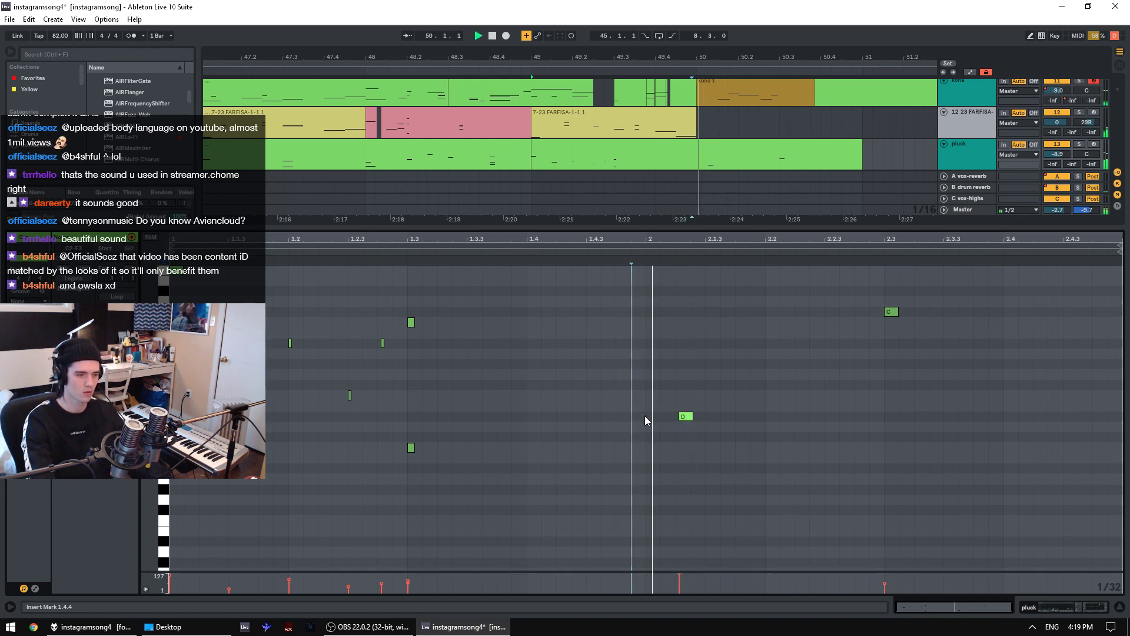
key("space")
- Add a G#1 note at 2.1.3 and a C#1 note at 2.1.4 in the pluck clip, both with reduced velocity
double_click(712, 511)
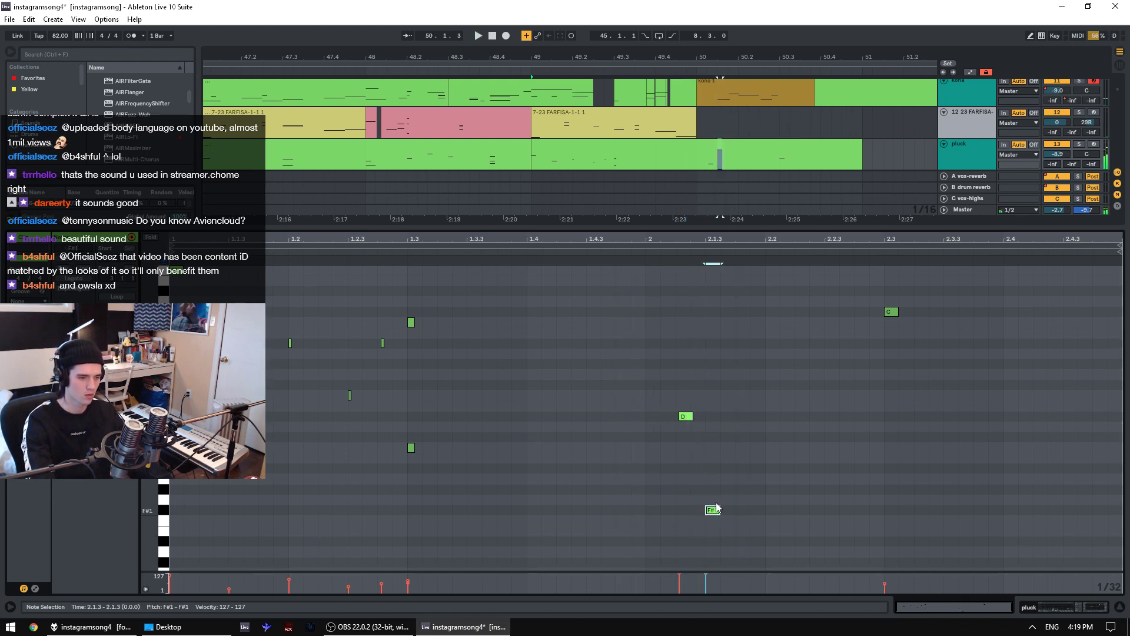
left_click(551, 472)
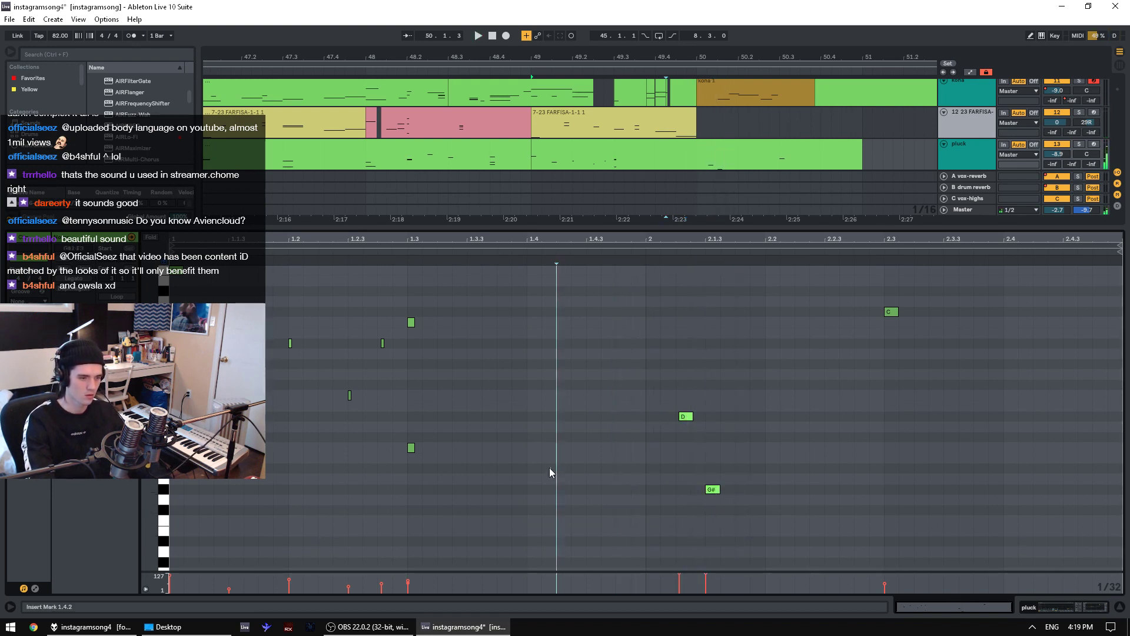
left_click(711, 489)
left_click(617, 481)
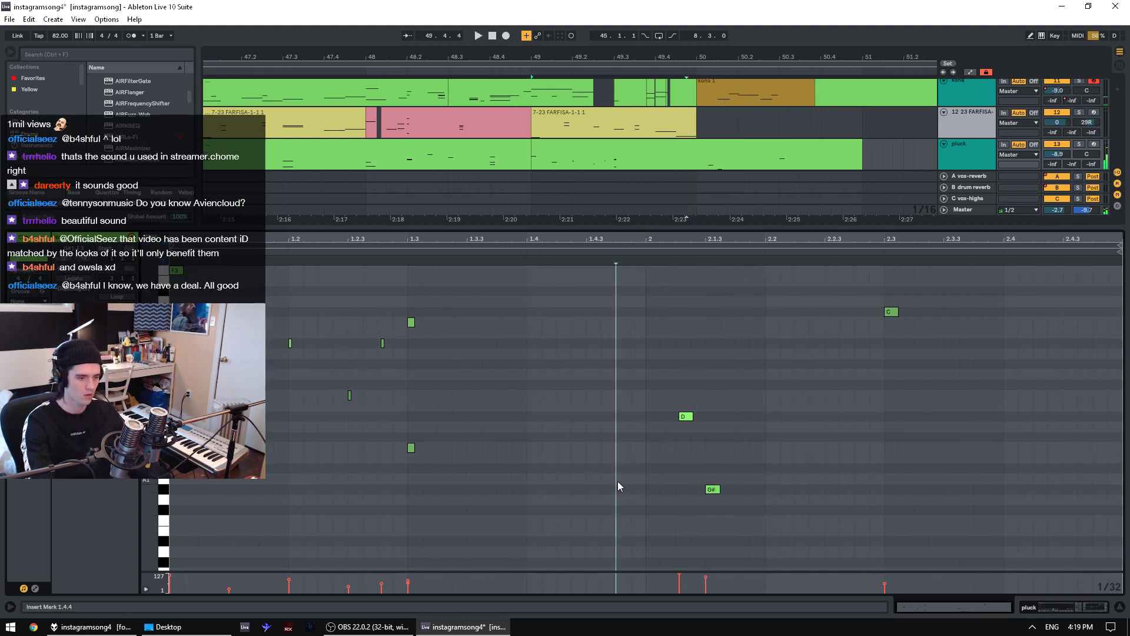
key("space")
left_click(713, 490)
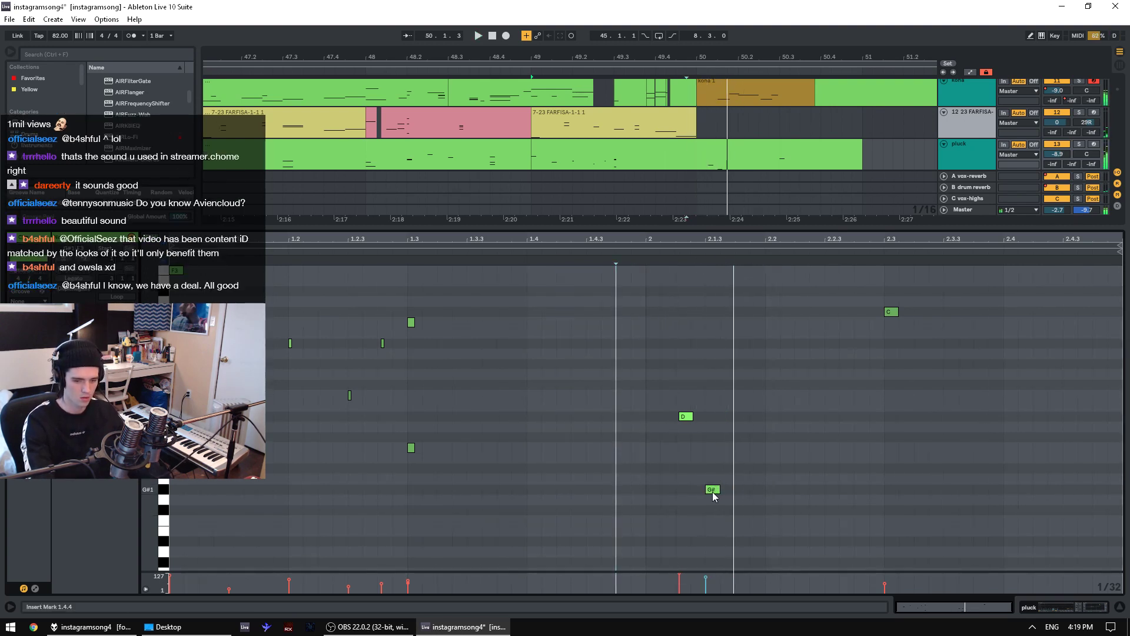
left_click(645, 484)
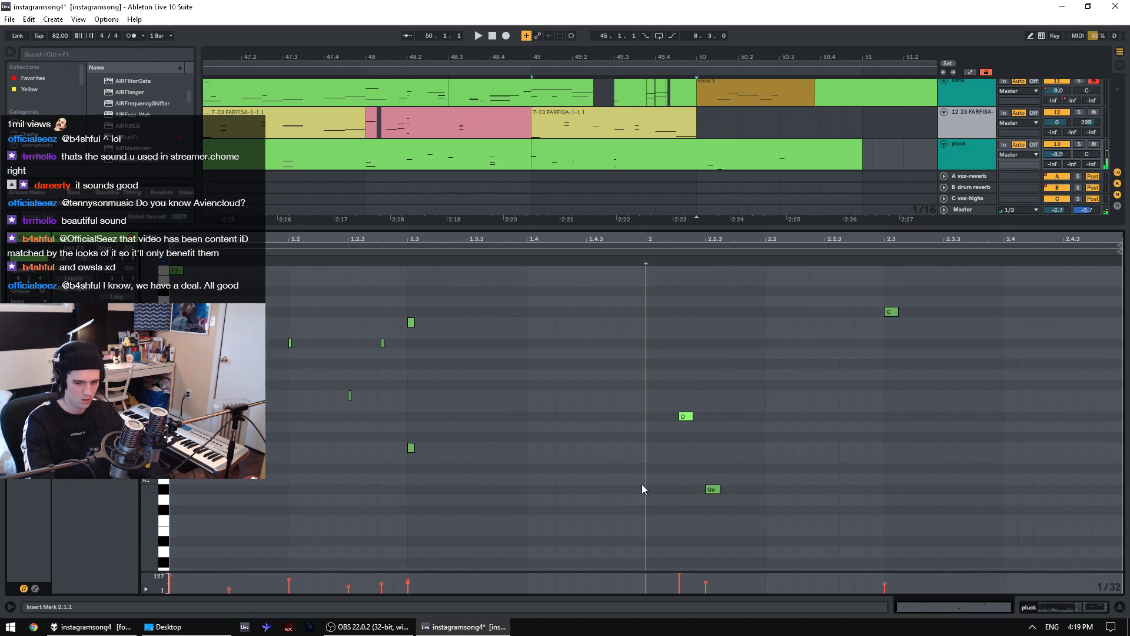
double_click(741, 562)
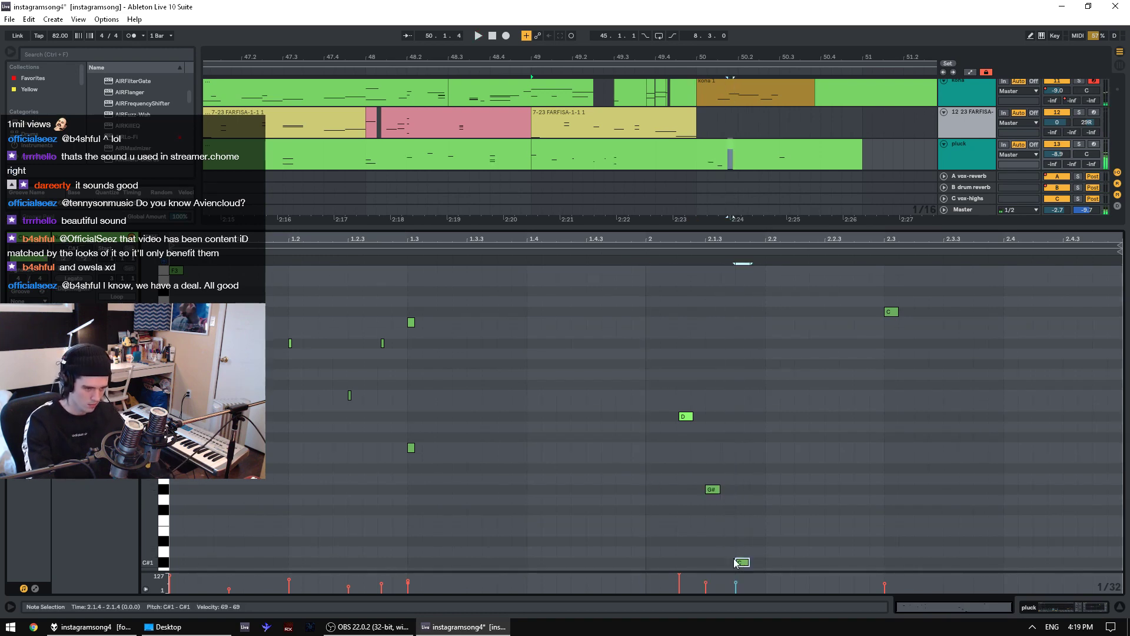
left_click(672, 535)
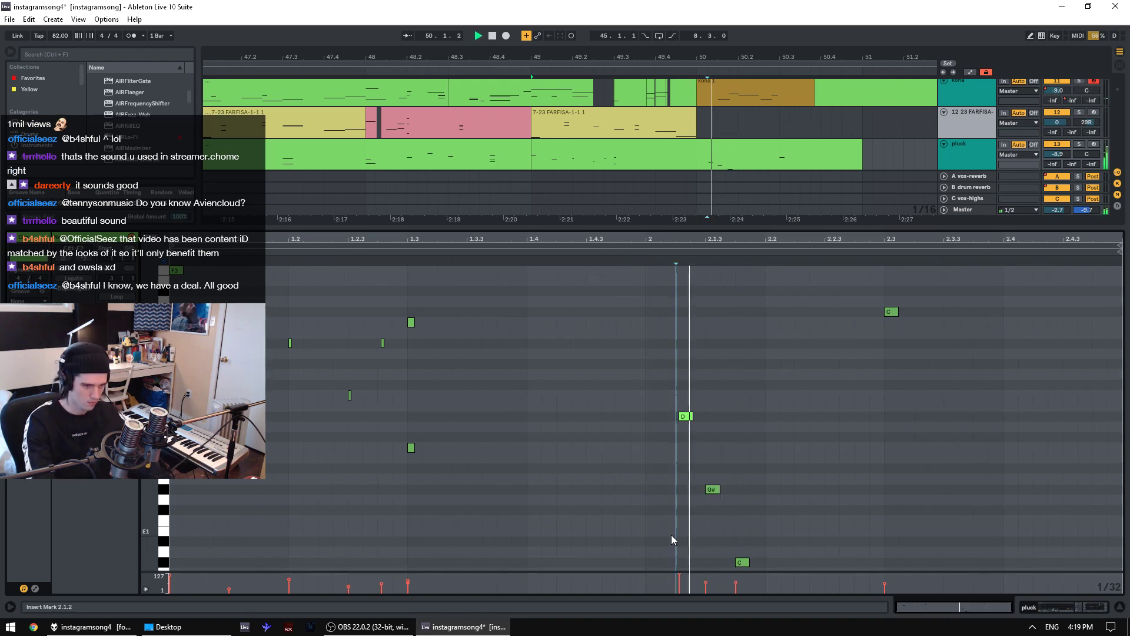
- Add a C2 note at 2.2.1 in the pluck clip and play from 1.4.3
double_click(772, 416)
left_click_drag(774, 419, 776, 430)
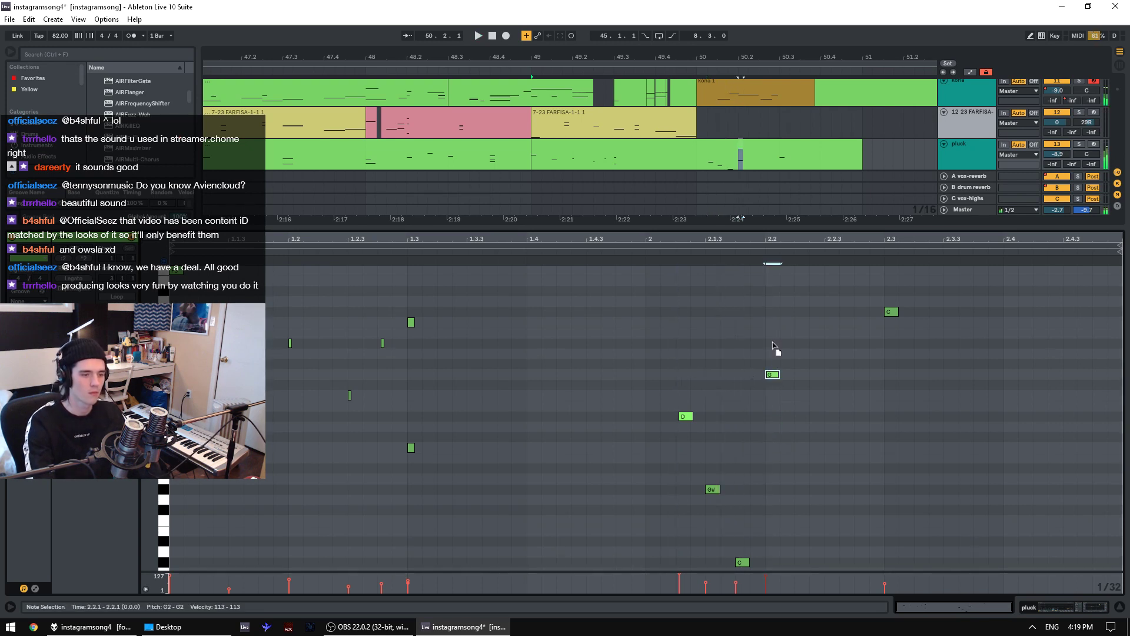
left_click_drag(772, 374, 775, 334)
left_click_drag(776, 403, 772, 449)
left_click(595, 447)
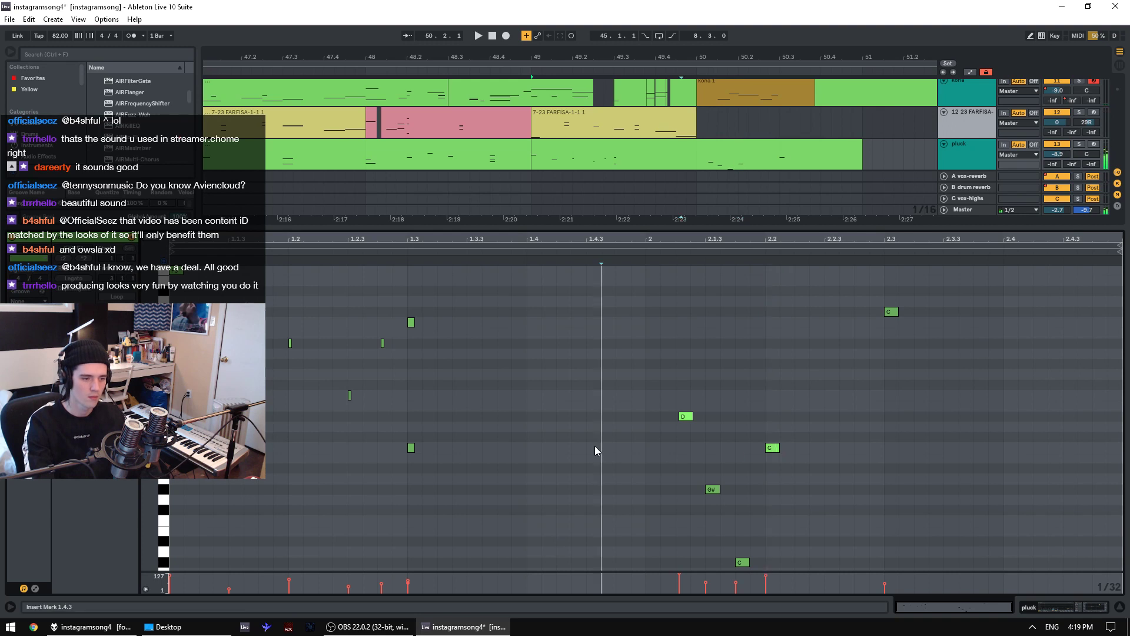
key("space")
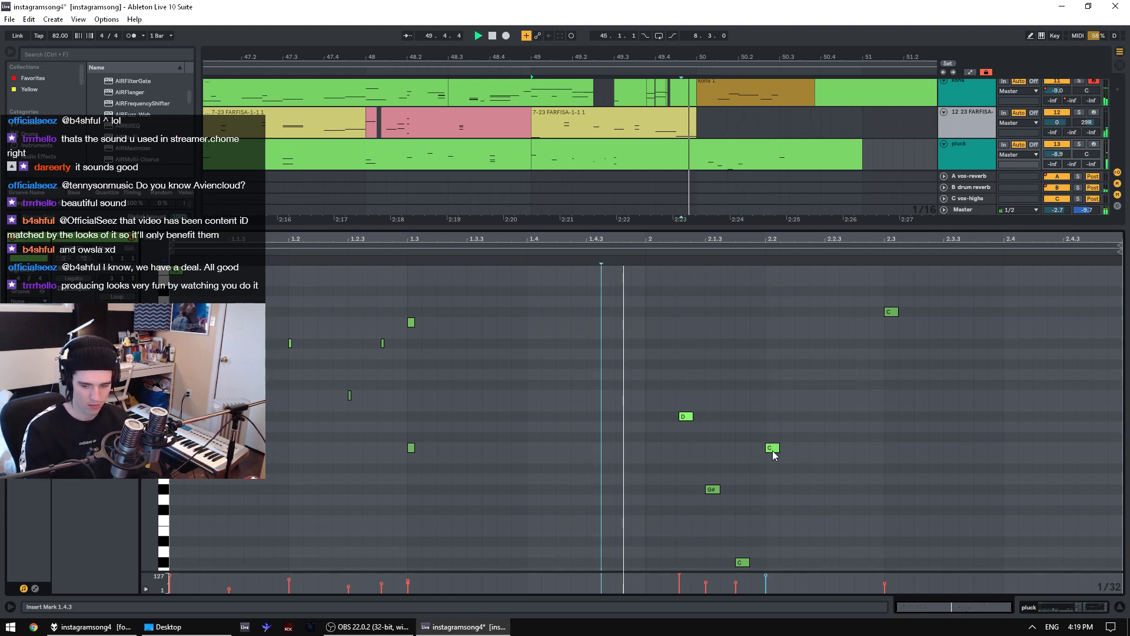
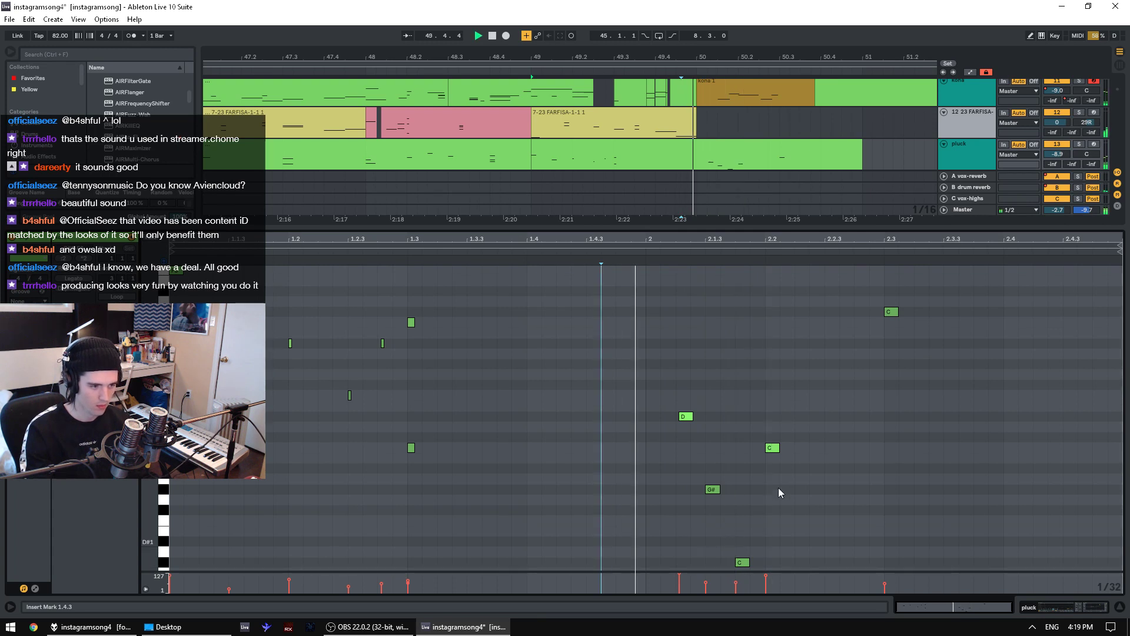
- Solo the pluck and kona tracks together and listen to the two parts
left_click(1079, 144)
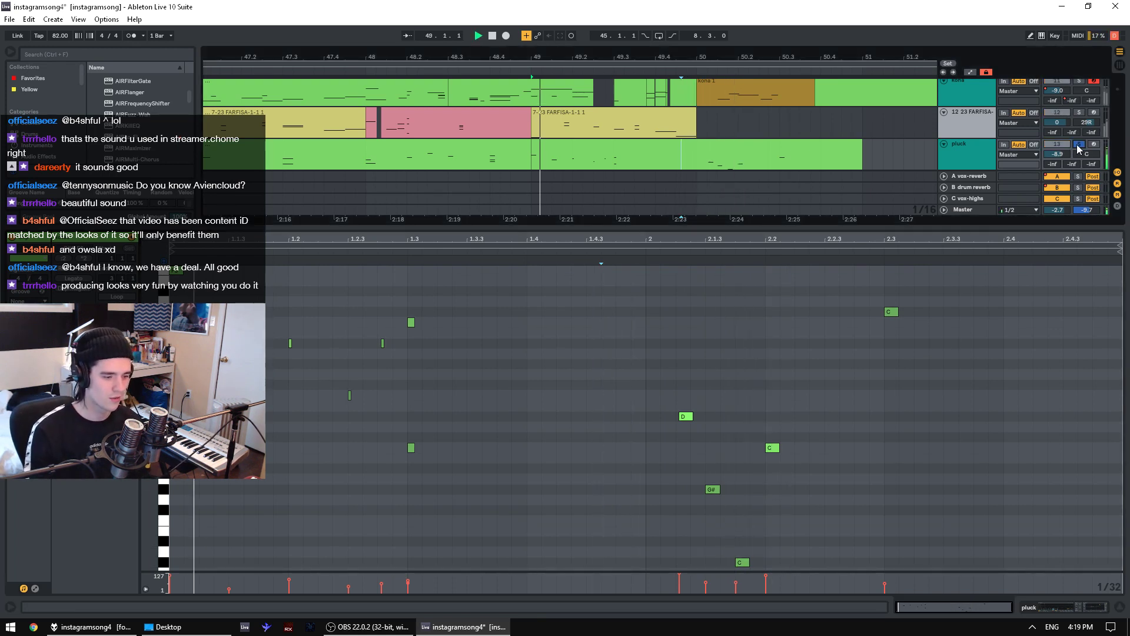
key("space")
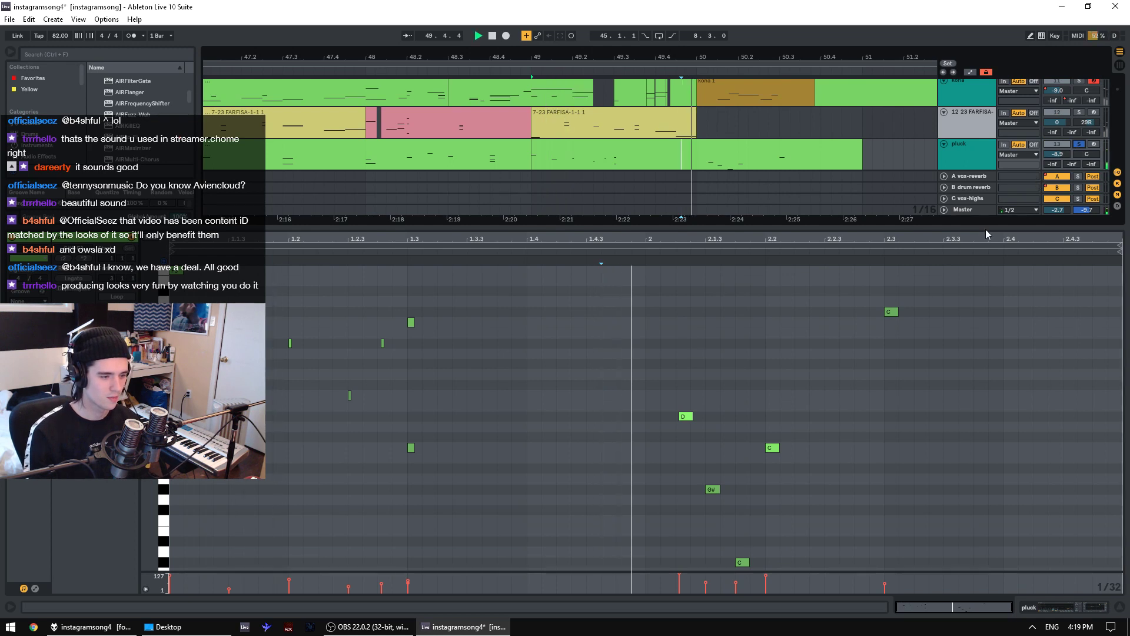
key("space")
left_click(742, 562)
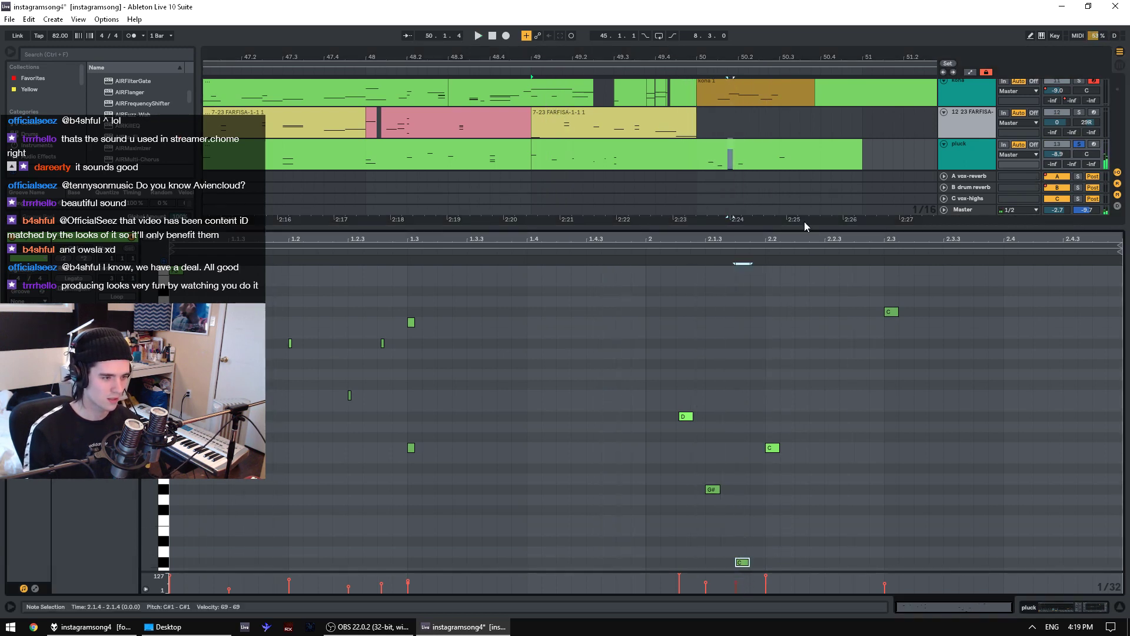
left_click(1079, 82)
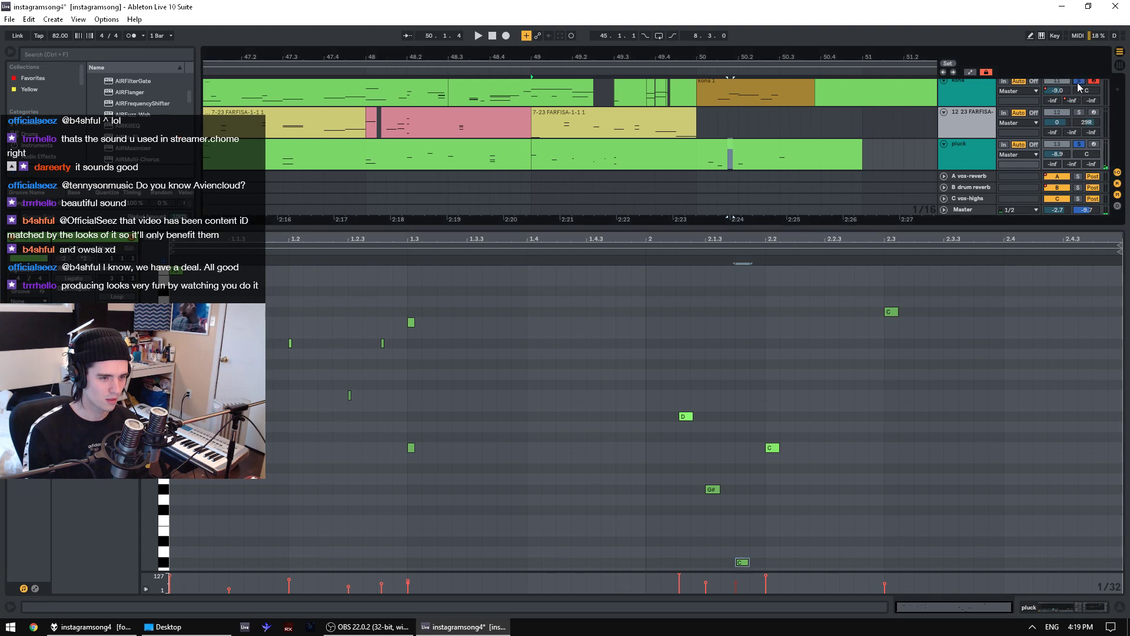
key("space")
key("space")
left_click(739, 582)
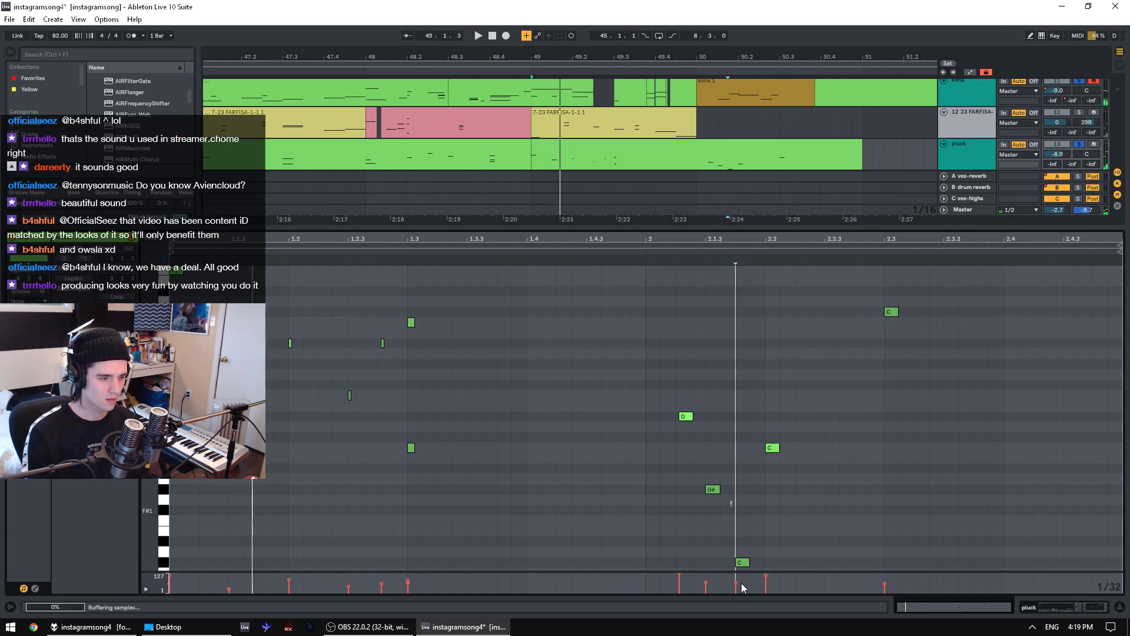
- Add an E1 note in the kona clip from 1.1.4 to 1.2.1 and play from 1.1.2
left_click(728, 96)
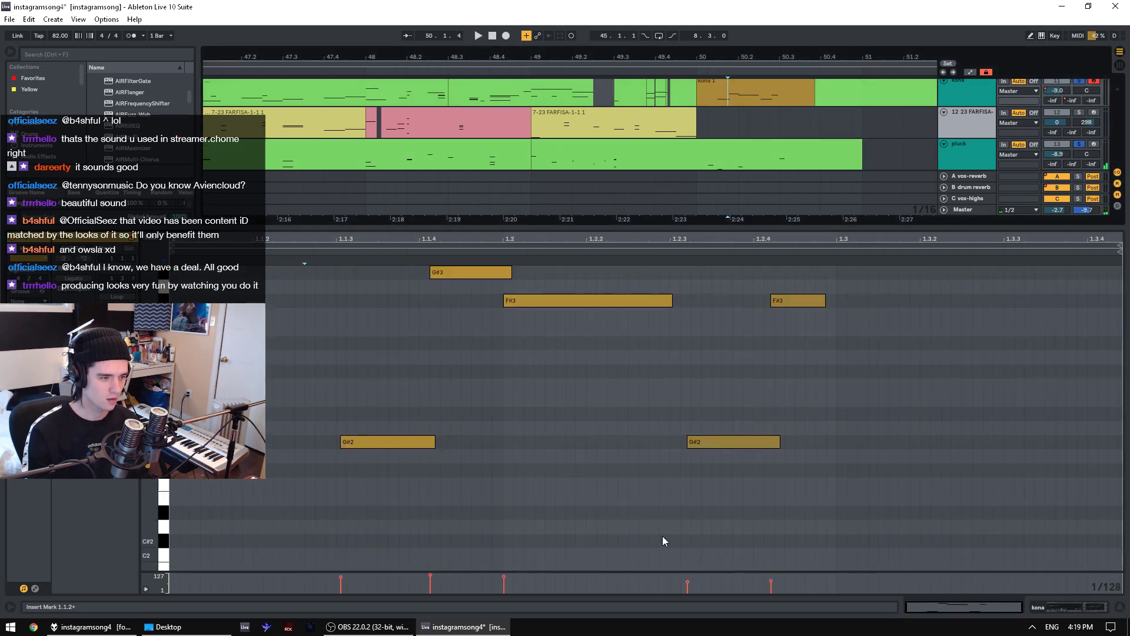
left_click(322, 406)
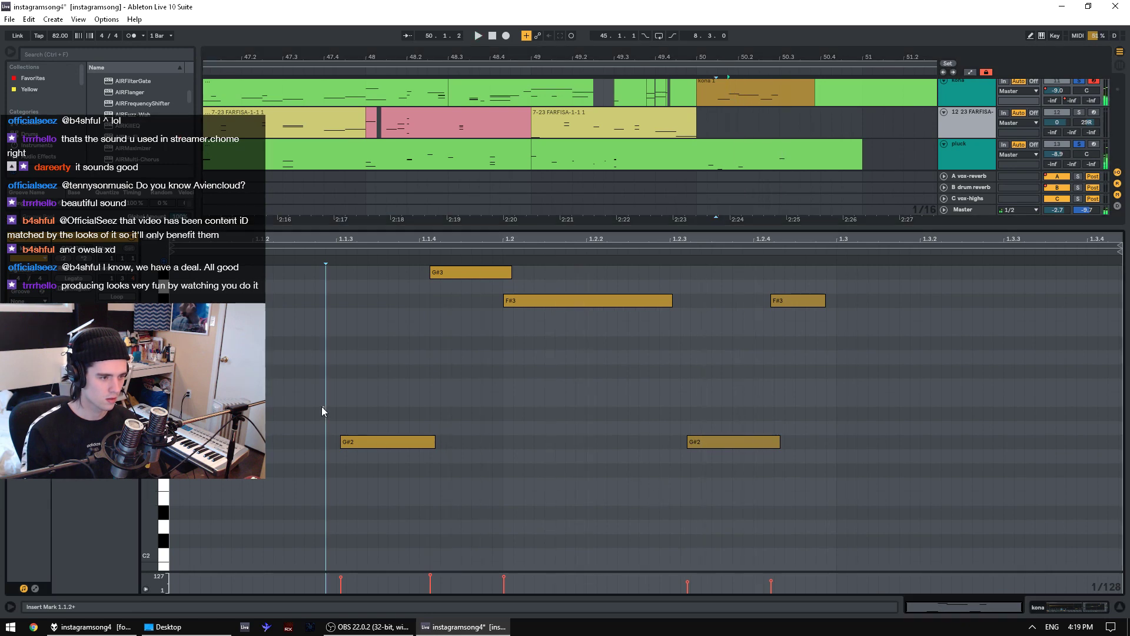
double_click(435, 526)
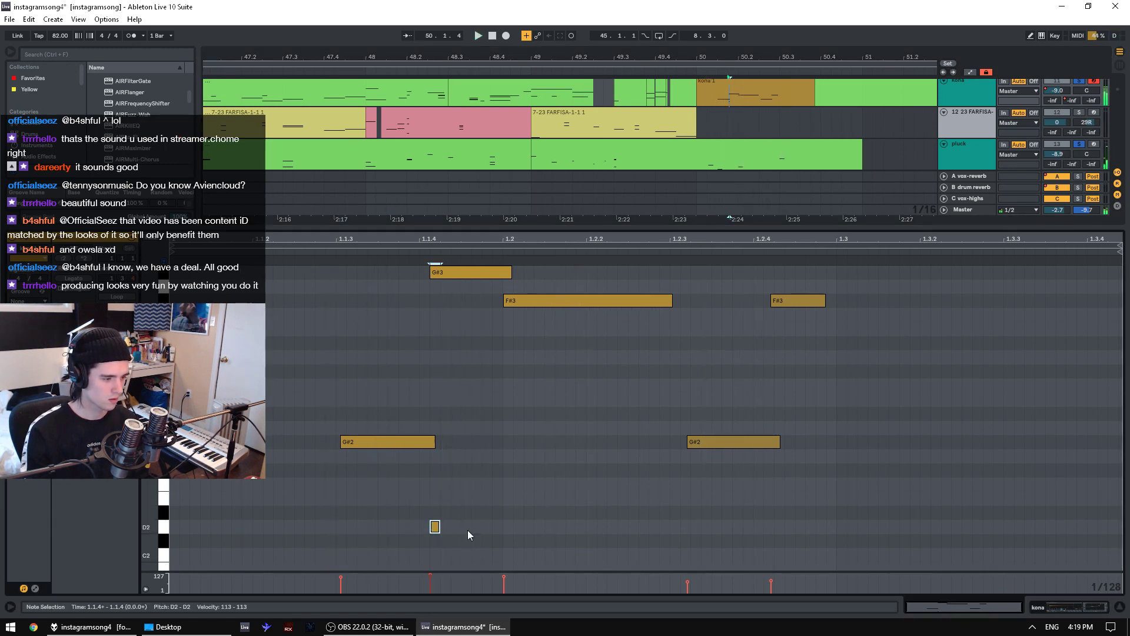
left_click_drag(439, 525, 442, 556)
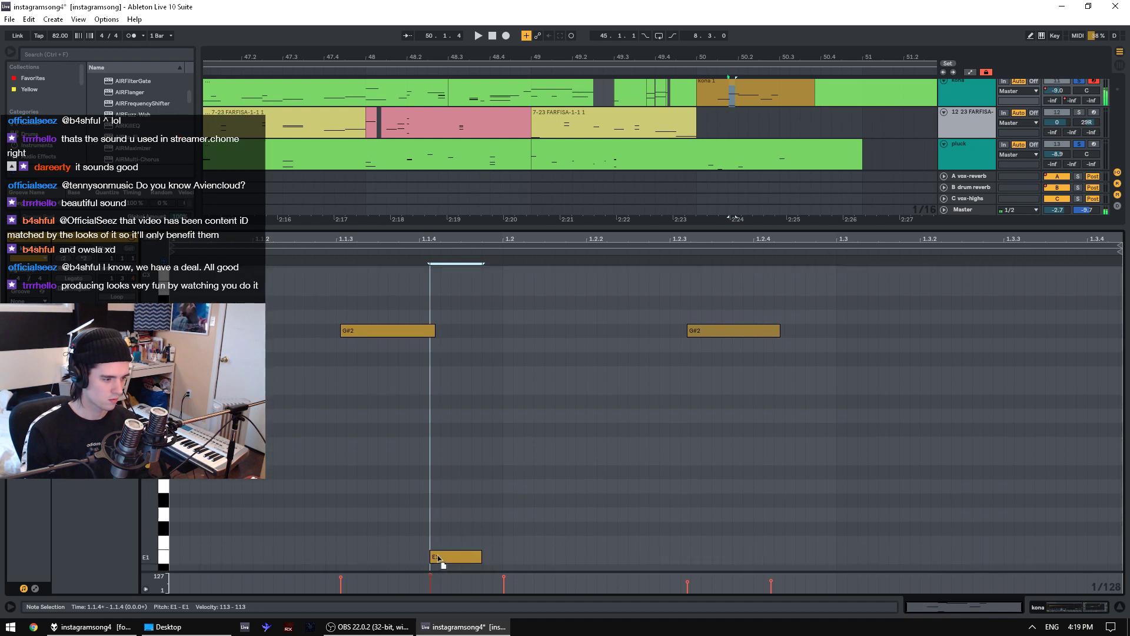
left_click(348, 527)
key("space")
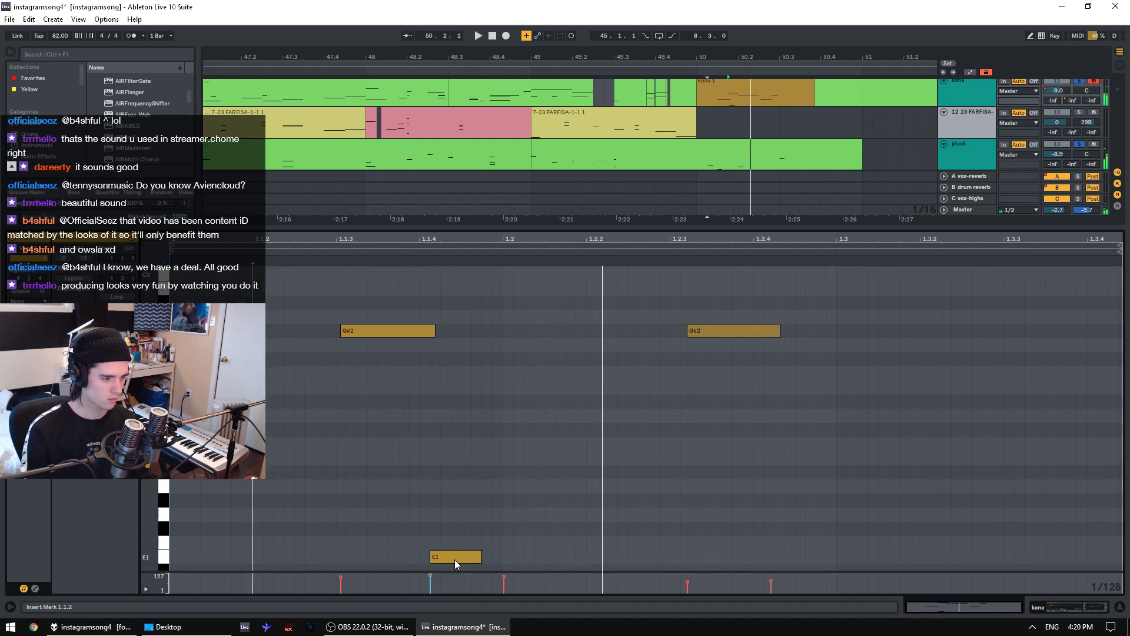
left_click(479, 557)
mouse_move(481, 558)
left_mouse_down()
mouse_move(512, 558)
mouse_move(502, 559)
left_mouse_up()
left_click(298, 508)
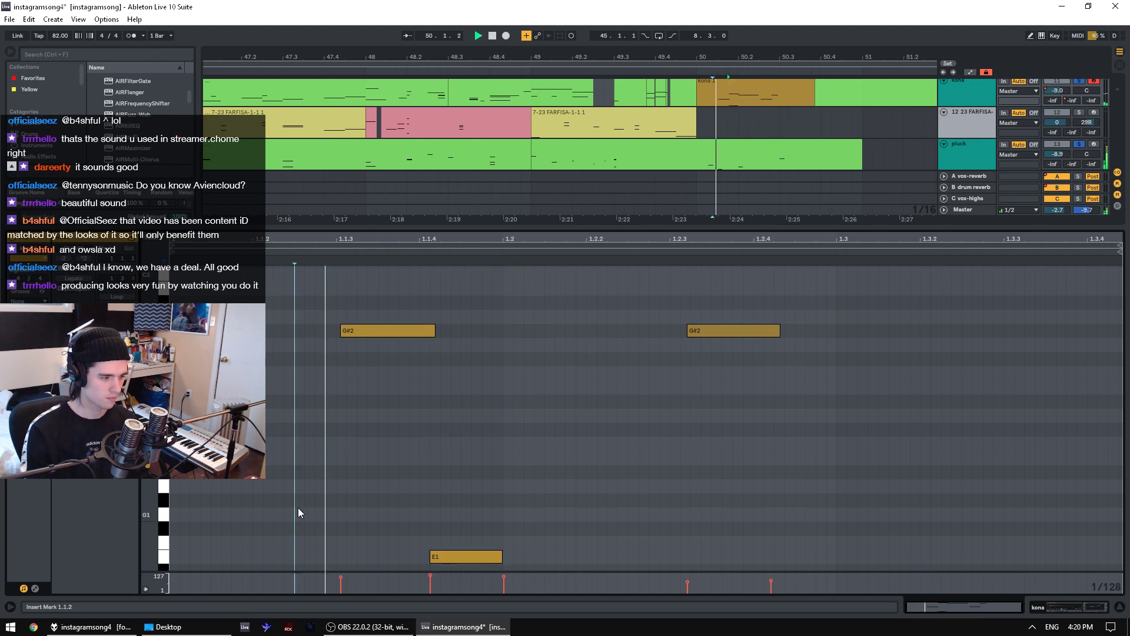
- Add a C#3 note in the kona clip at 1.2.1, about one sixteenth long
double_click(508, 401)
left_click_drag(512, 402, 586, 401)
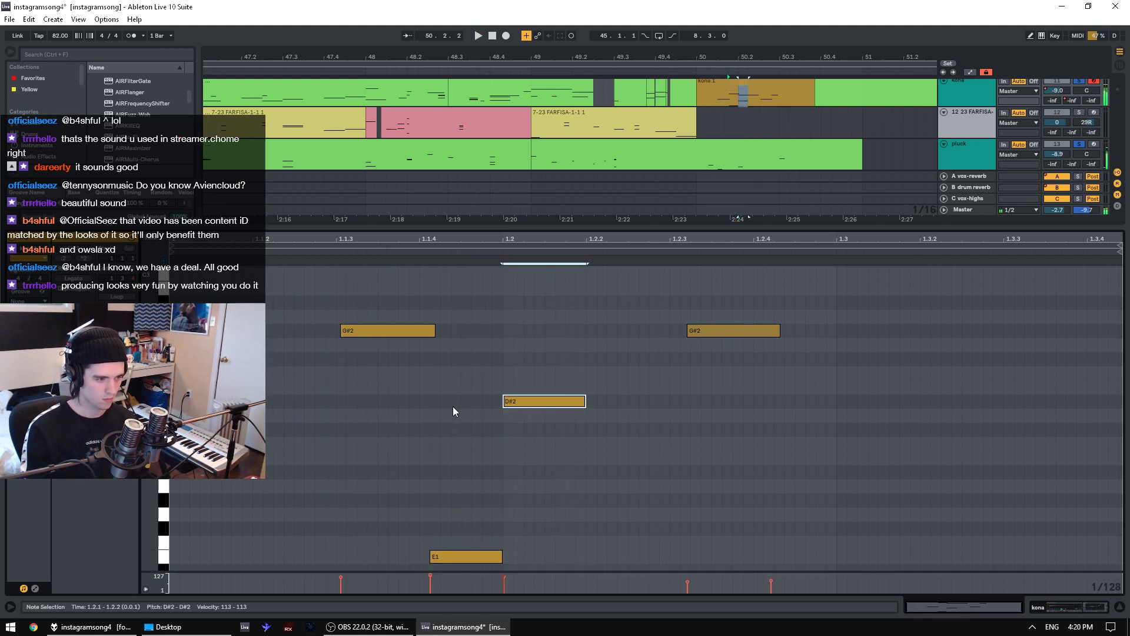
left_click_drag(389, 413, 399, 414)
left_click_drag(545, 402, 535, 288)
- Play the kona clip from 1.1.3 and turn off the kona and pluck solos
left_click(357, 306)
key("space")
key("space")
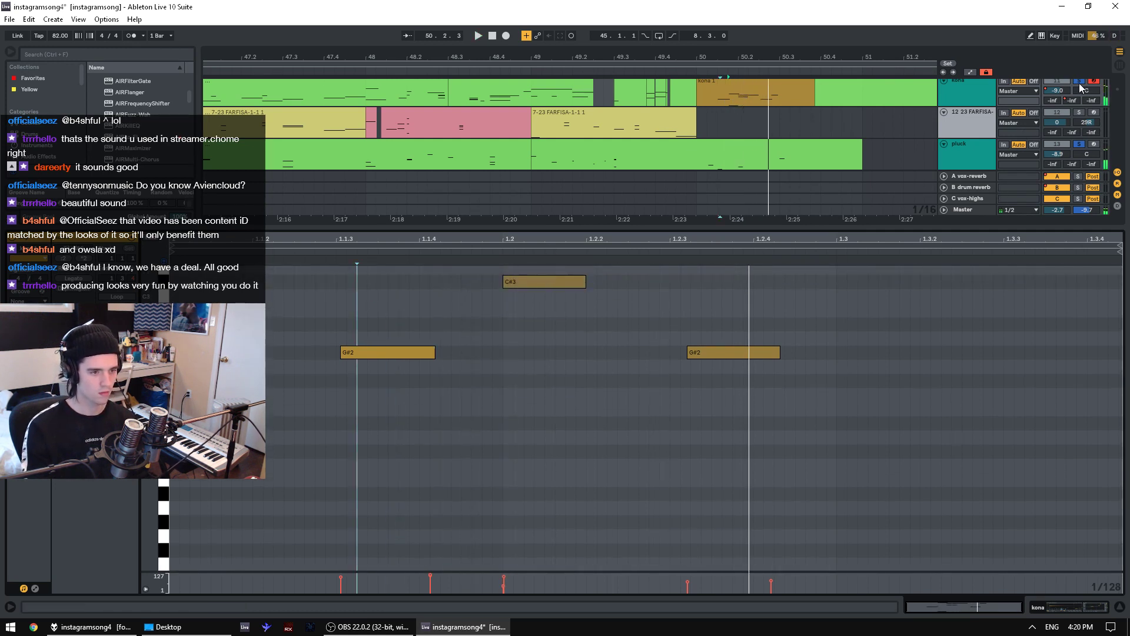
left_click(1079, 82)
key("space")
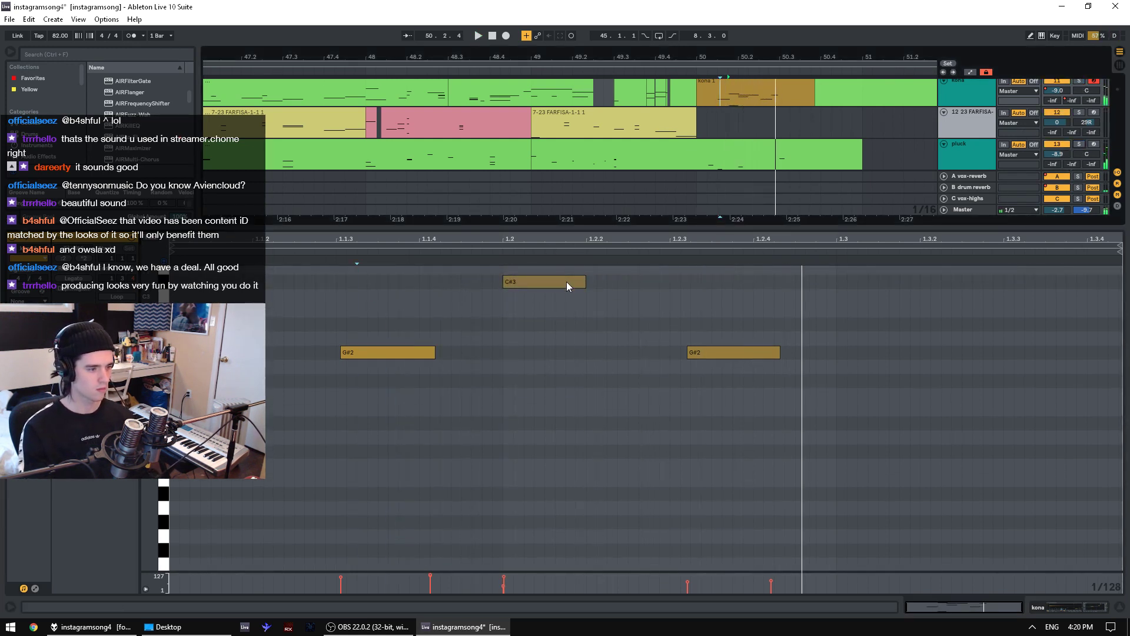
- Set the kona C#3 note's velocity to 127, lengthen it to about 1.2.3, and play the clip
left_click(532, 286)
left_click(475, 319)
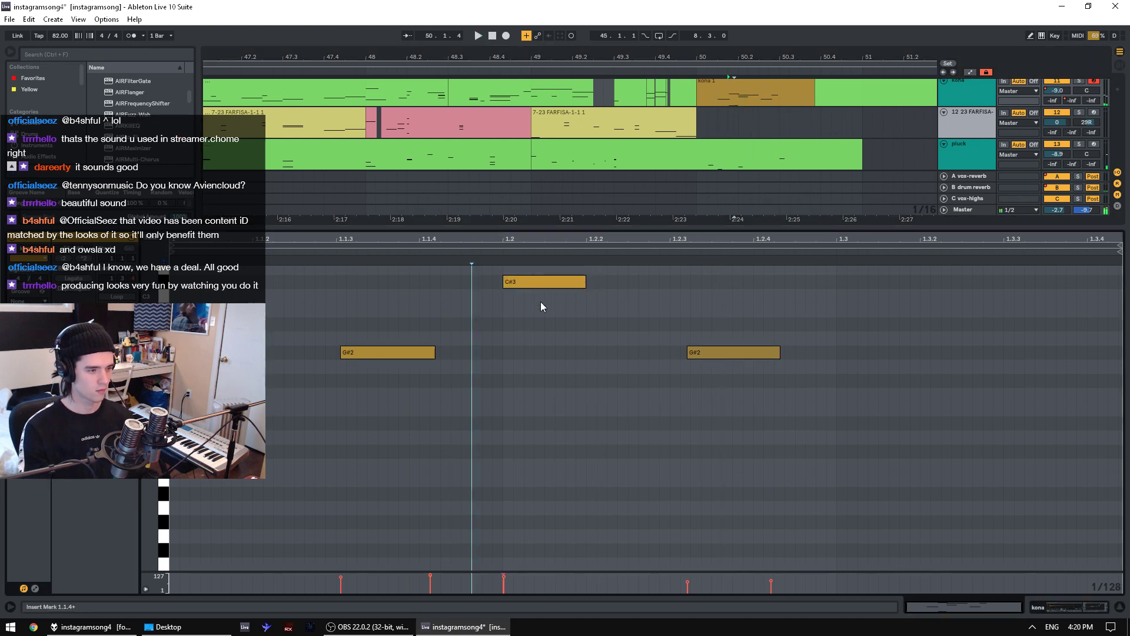
left_click_drag(585, 281, 680, 281)
left_click(450, 296)
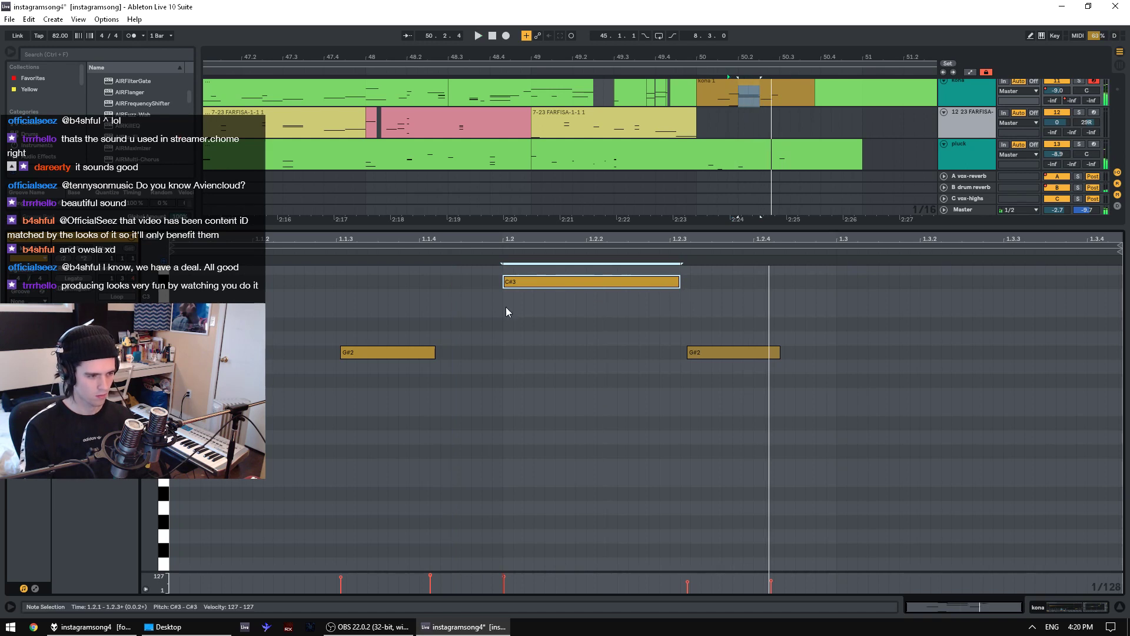
left_click(507, 308)
- Add a second C#3 note just after 1.2.4 in the kona clip, matching the start and length of the F#3 above
double_click(790, 282)
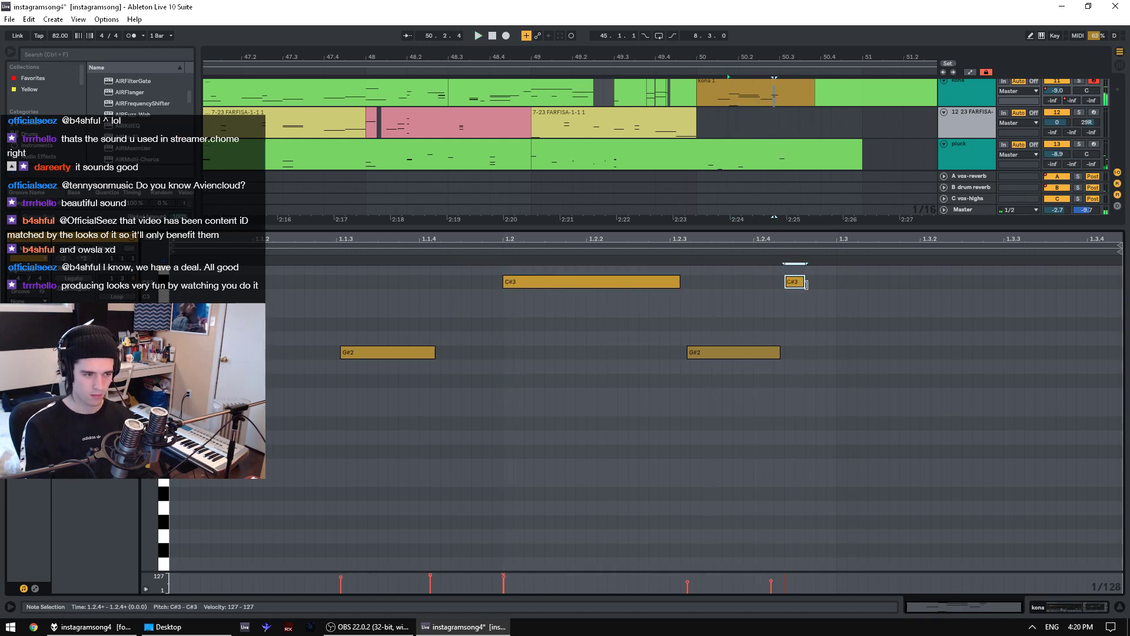
scroll(716, 320, "up", 3)
mouse_move(799, 345)
left_mouse_down()
mouse_move(784, 347)
mouse_move(826, 345)
left_mouse_up()
left_click(500, 331)
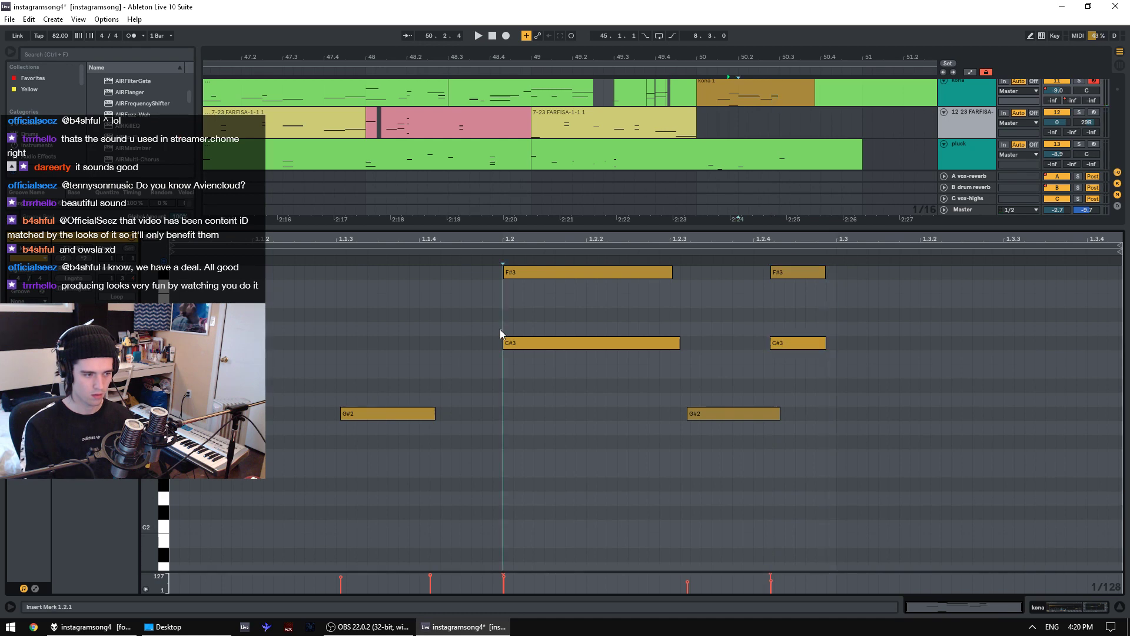
- Deactivate the second C#3 note just after 1.2.4 in the kona clip and play the clip from just after 1.2.1
key("space")
key("space")
left_click(789, 343)
key("0")
left_click(541, 390)
key("space")
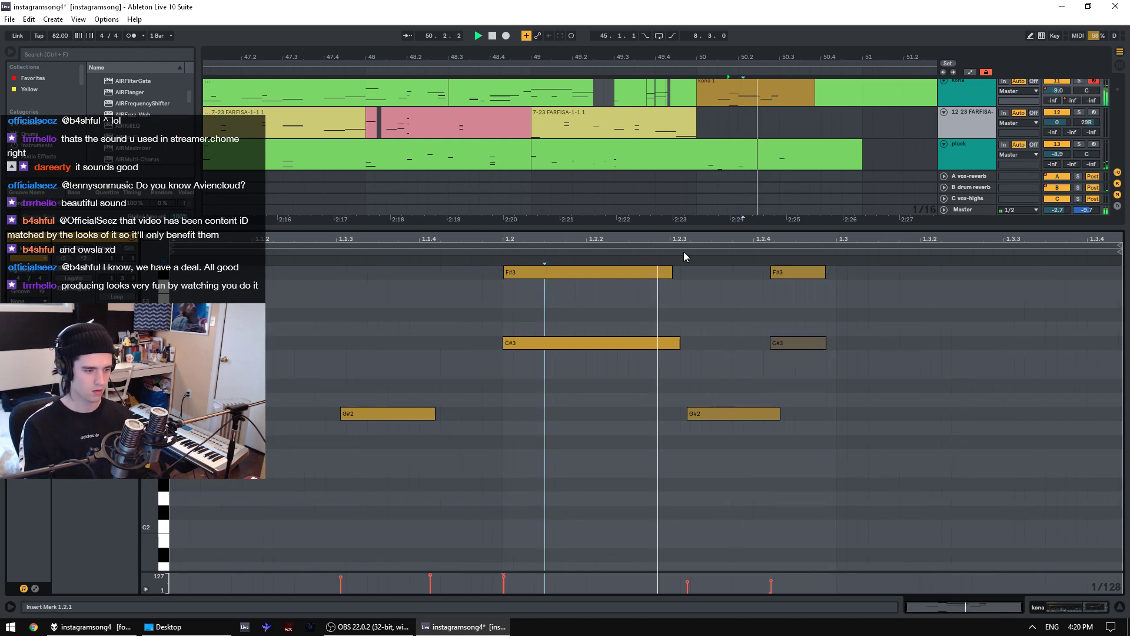
key("space")
- Return to the full arrangement view and listen to the song from 48.4.3
left_click_drag(757, 226, 749, 592)
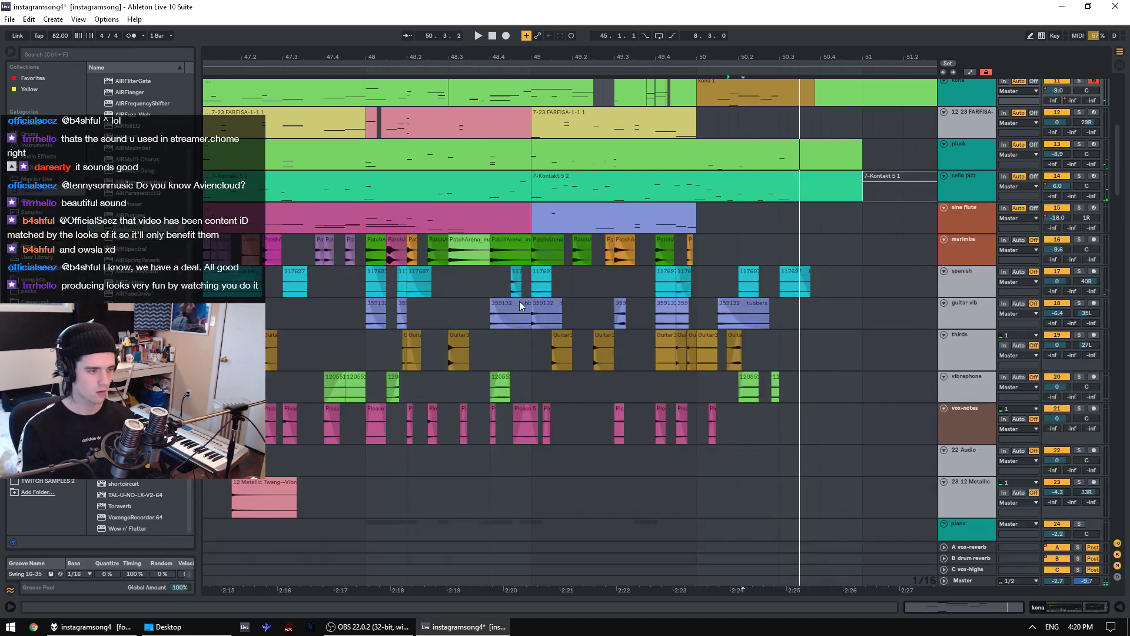
left_click(513, 285)
key("space")
left_click(722, 249)
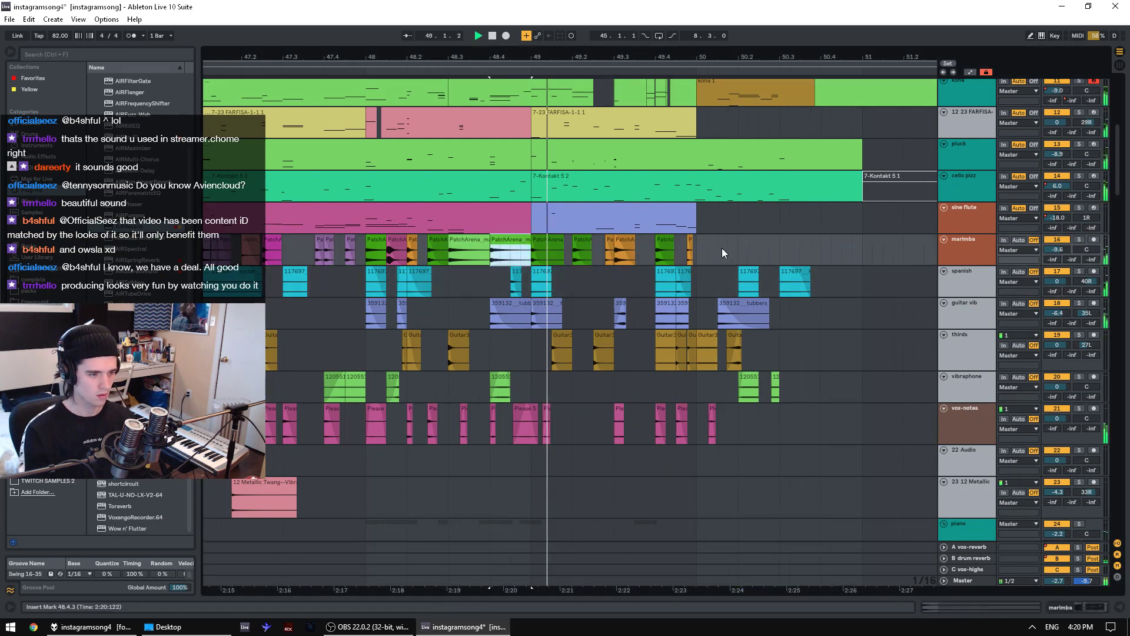
key("space")
- Solo the marimba track, play it from 48.1.1, and turn the solo off
left_click(1082, 239)
left_click(362, 278)
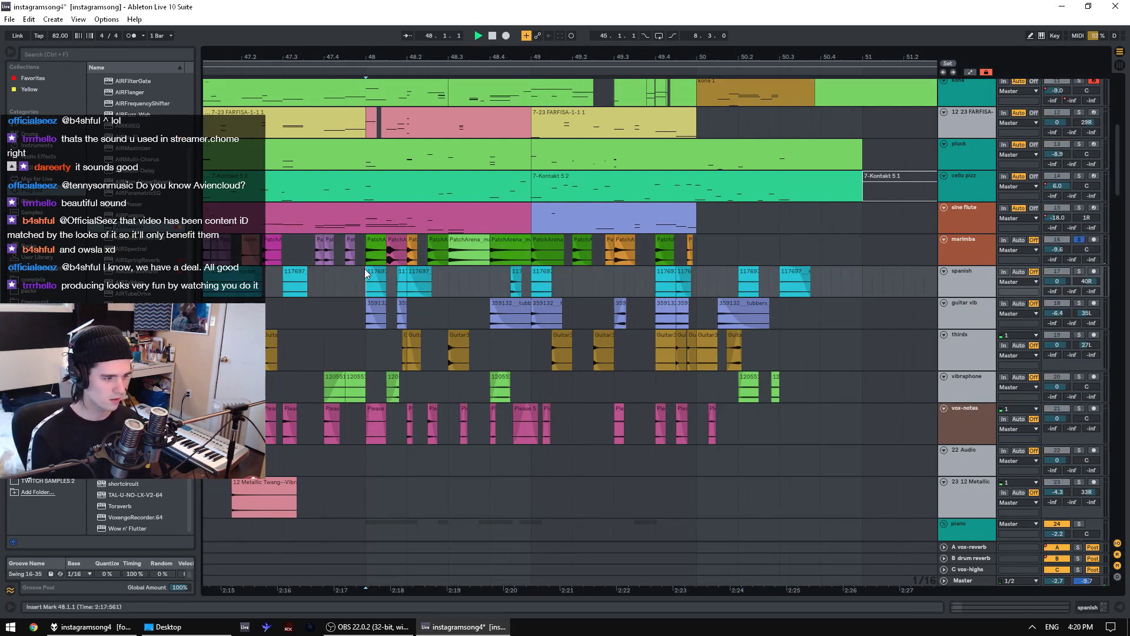
key("space")
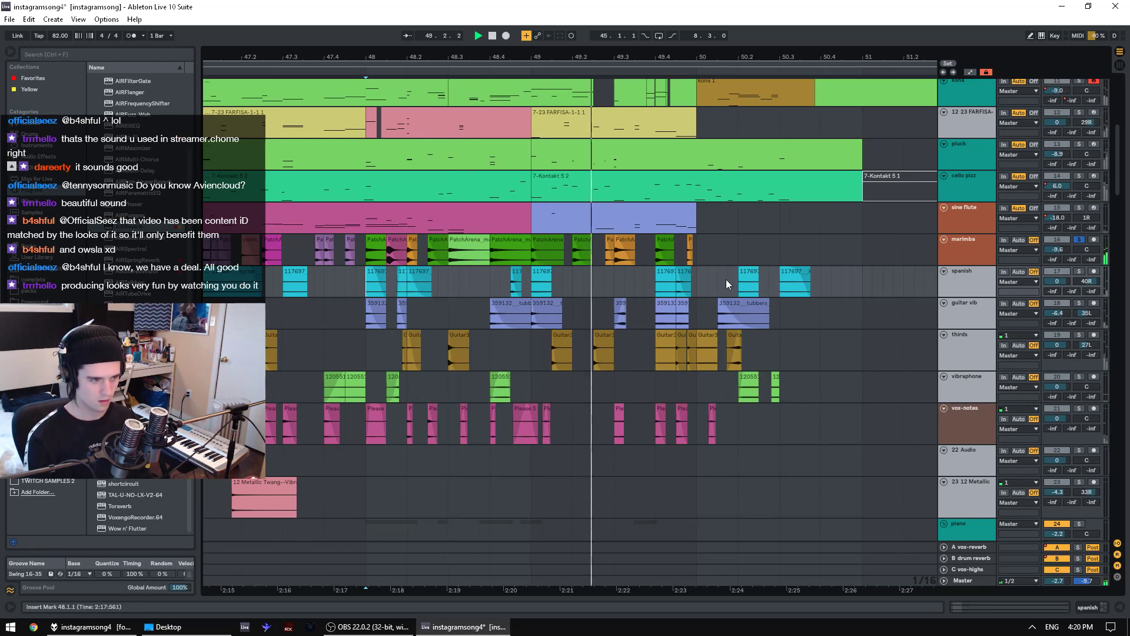
left_click(1081, 239)
key("space")
- Copy the marimba clips between 48.3.1 and 49.1.1, paste them at 50.1.3, and open the first copy's sample settings during playback
left_click_drag(457, 243, 531, 250)
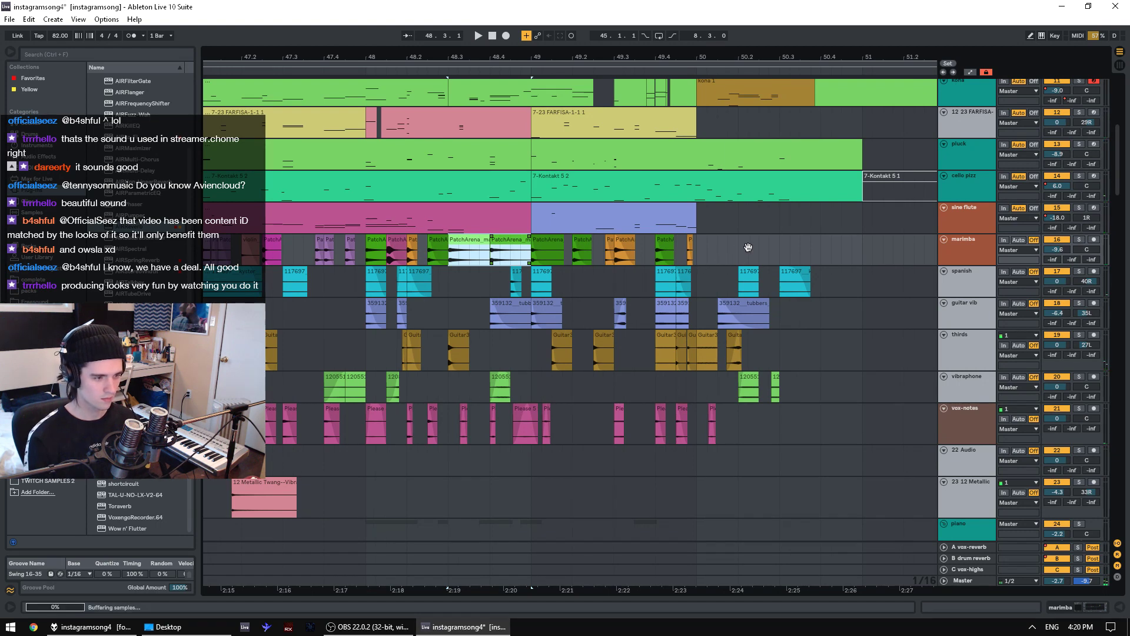
left_click(720, 250)
key("ctrl+v")
left_click(738, 241)
key("space")
key("ctrl+alt+l")
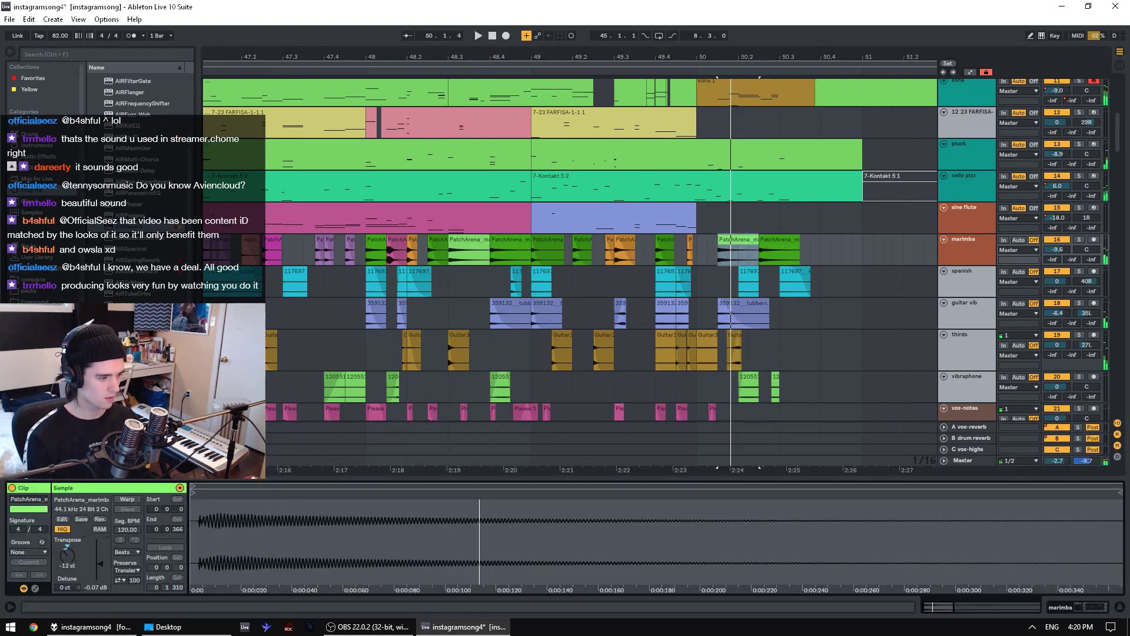
- Set the first pasted marimba clip's transposition to 0 st and its gain to -0.78 dB
left_click_drag(72, 553, 68, 560)
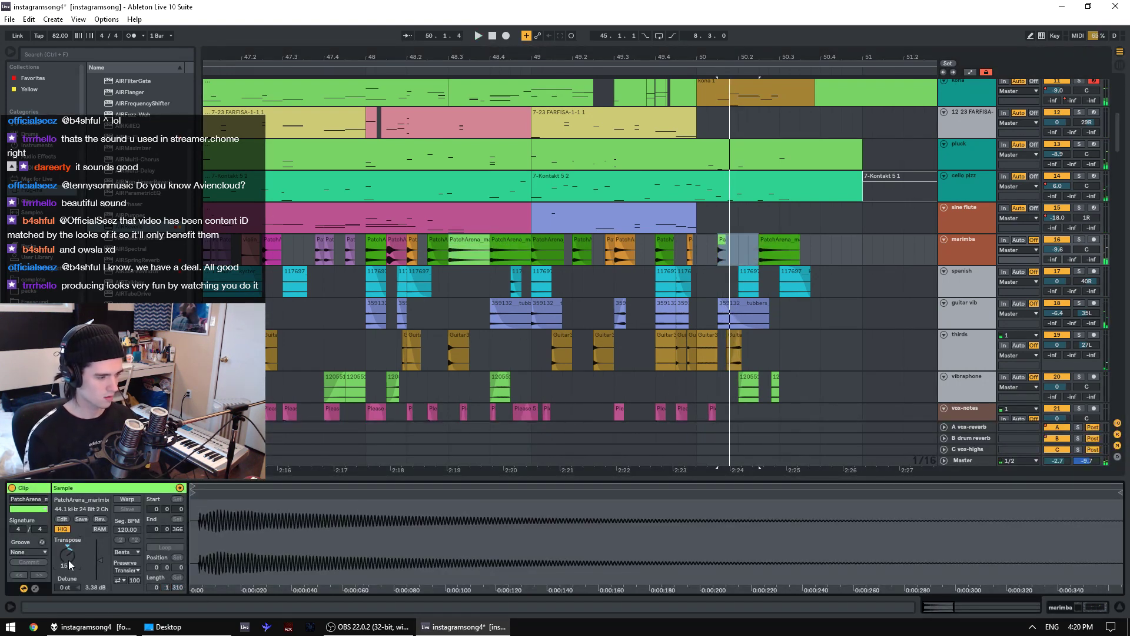
key("Down")
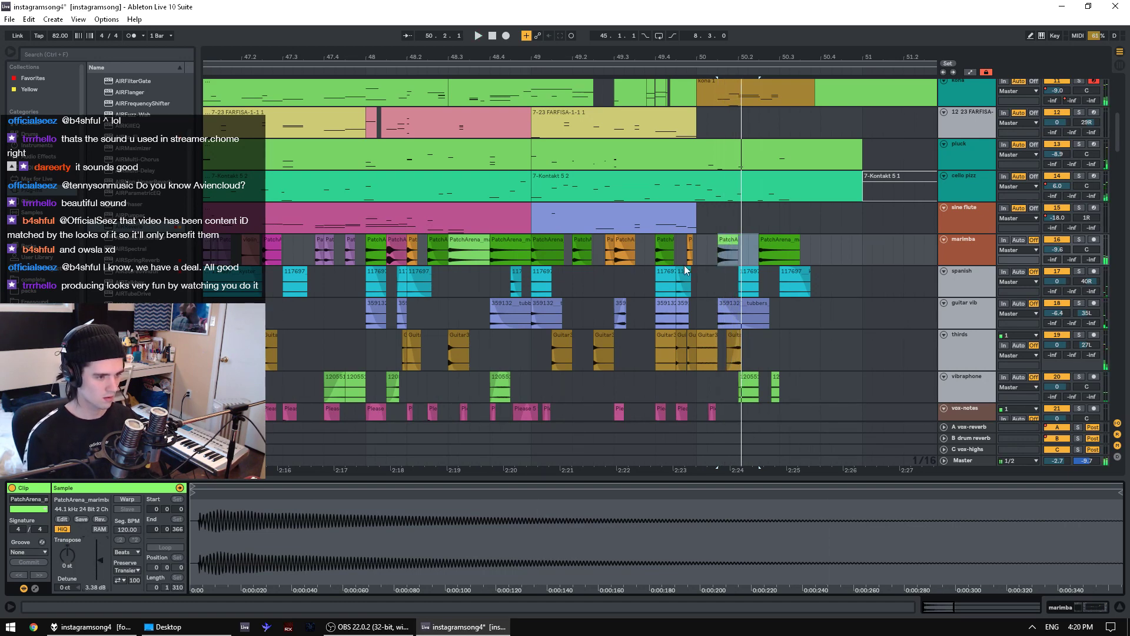
left_click(731, 251)
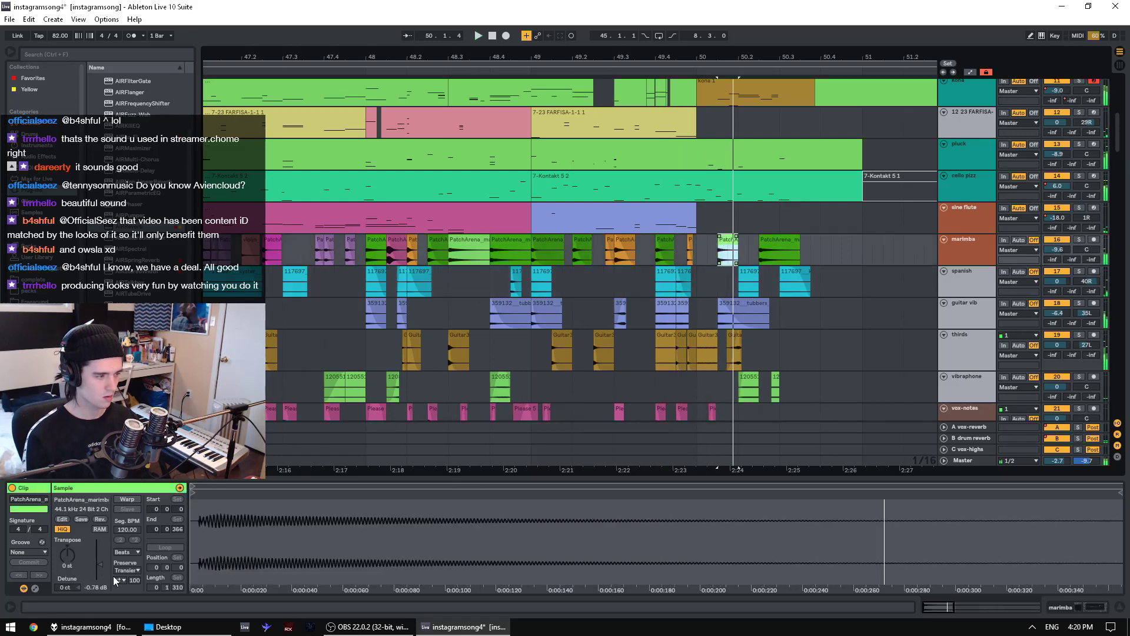
- Set the transposition of the second pasted marimba clip, at 50.2.3, to -1 st
left_click(773, 239)
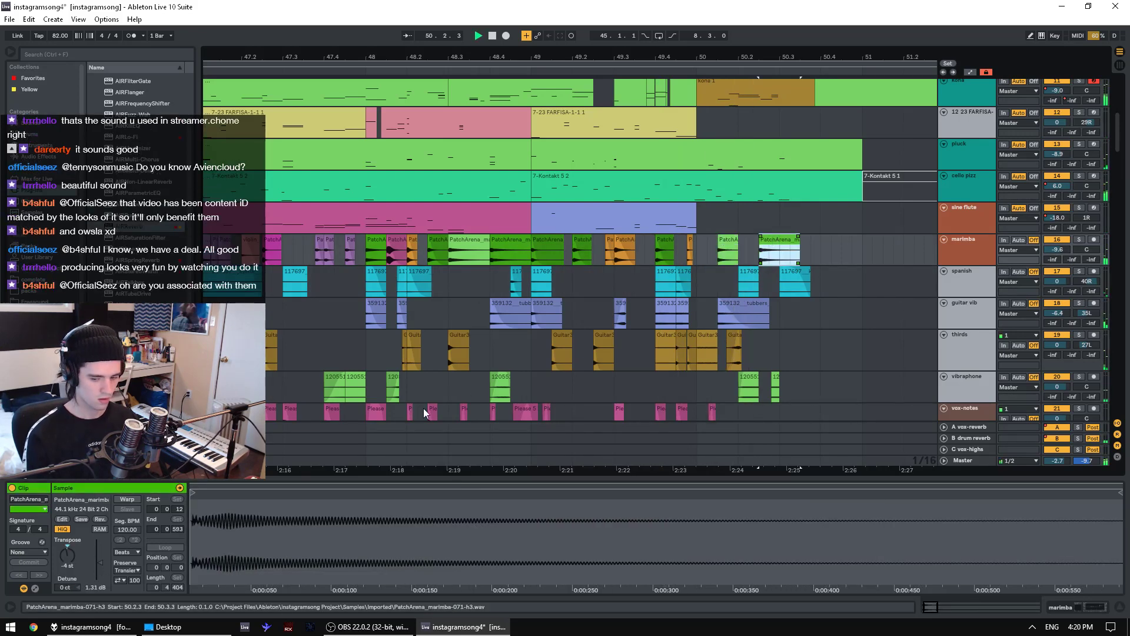
left_click_drag(75, 553, 73, 549)
left_click(762, 253)
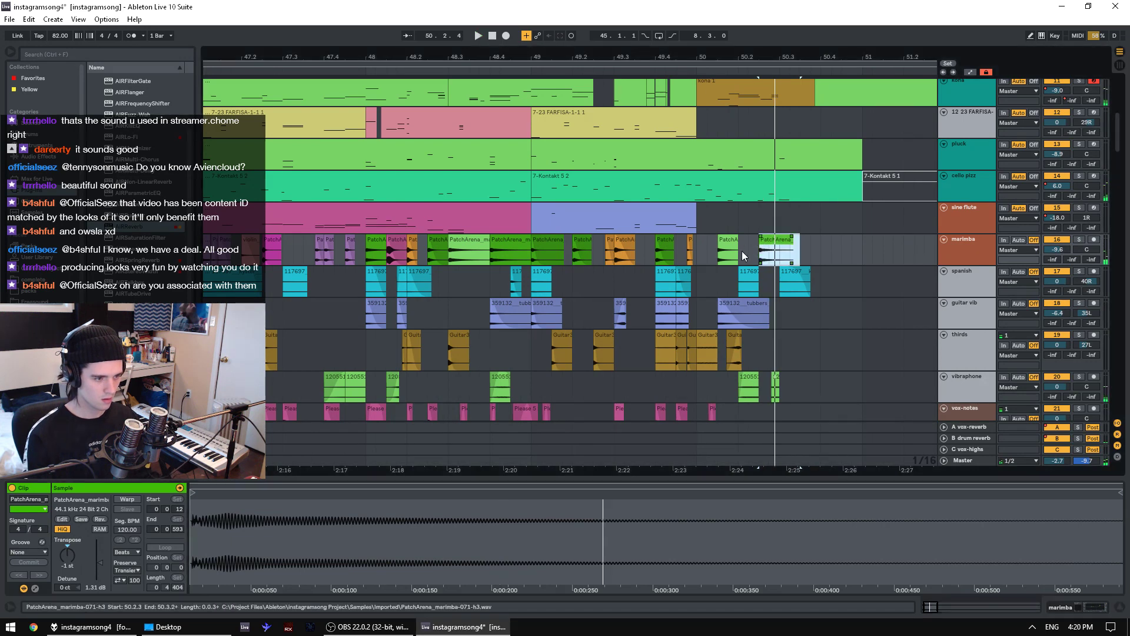
- Move the second pasted marimba clip to 50.2.1, directly behind the first one, and listen to it
left_click(698, 269)
key("space")
left_click(751, 246)
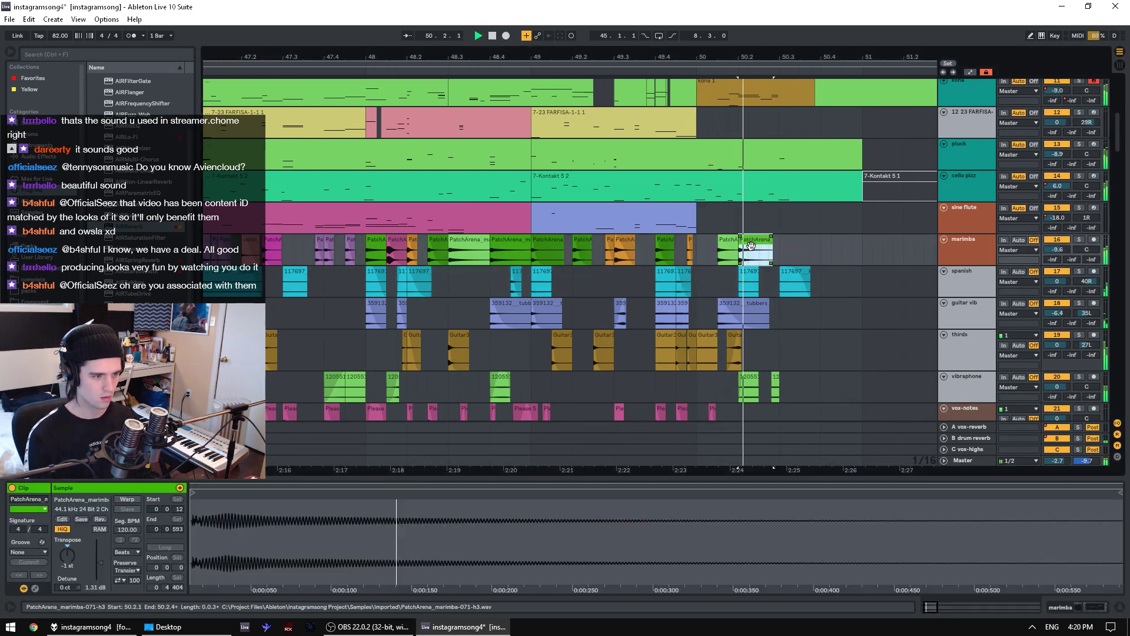
key("space")
- Place a copy of the -1 st marimba clip at about 50.2.4 and play the passage from 50.1.2
left_click_drag(783, 258, 770, 259)
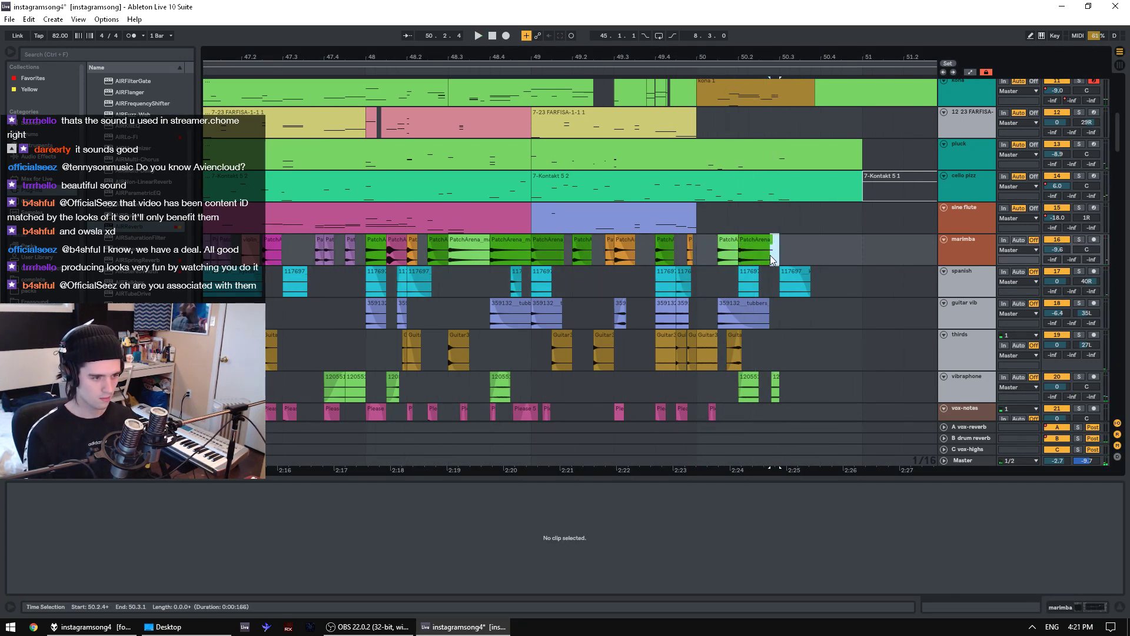
left_click(717, 263)
key("space")
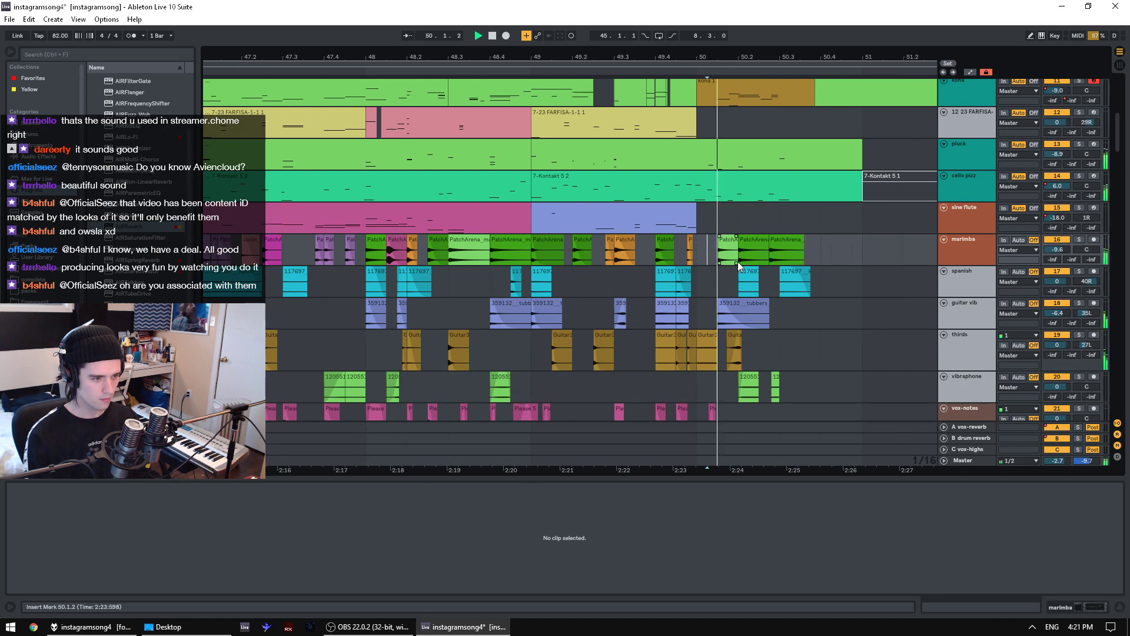
left_click(785, 238)
key("space")
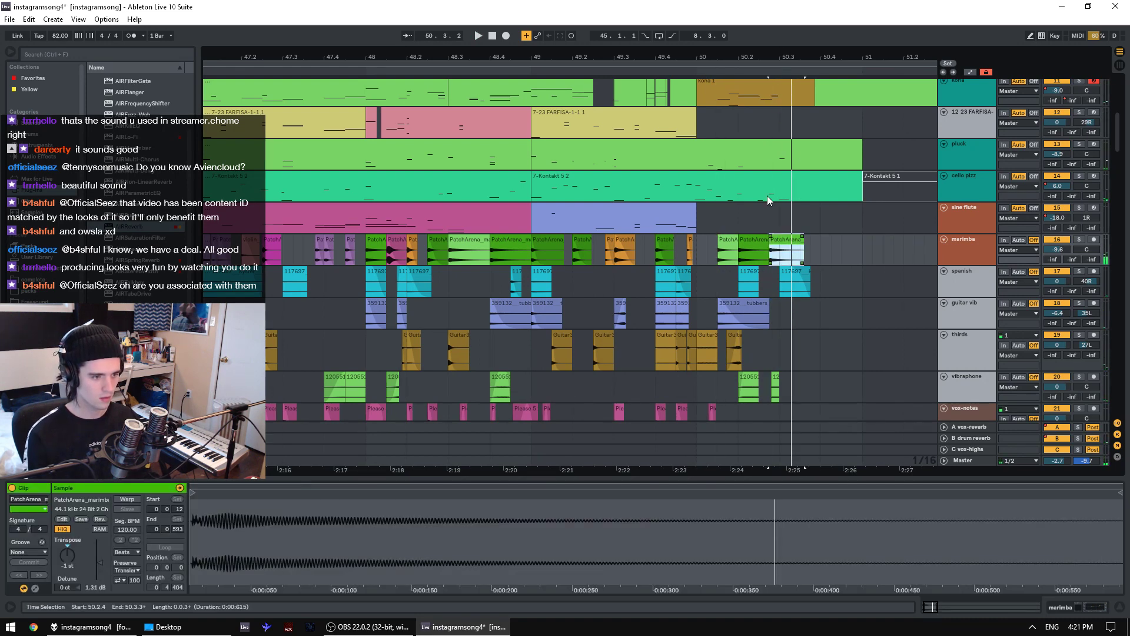
- Shift the third marimba clip slightly later to just after 50.2.4 and play the result
scroll(769, 237, "up", 5)
left_click_drag(711, 250, 724, 251)
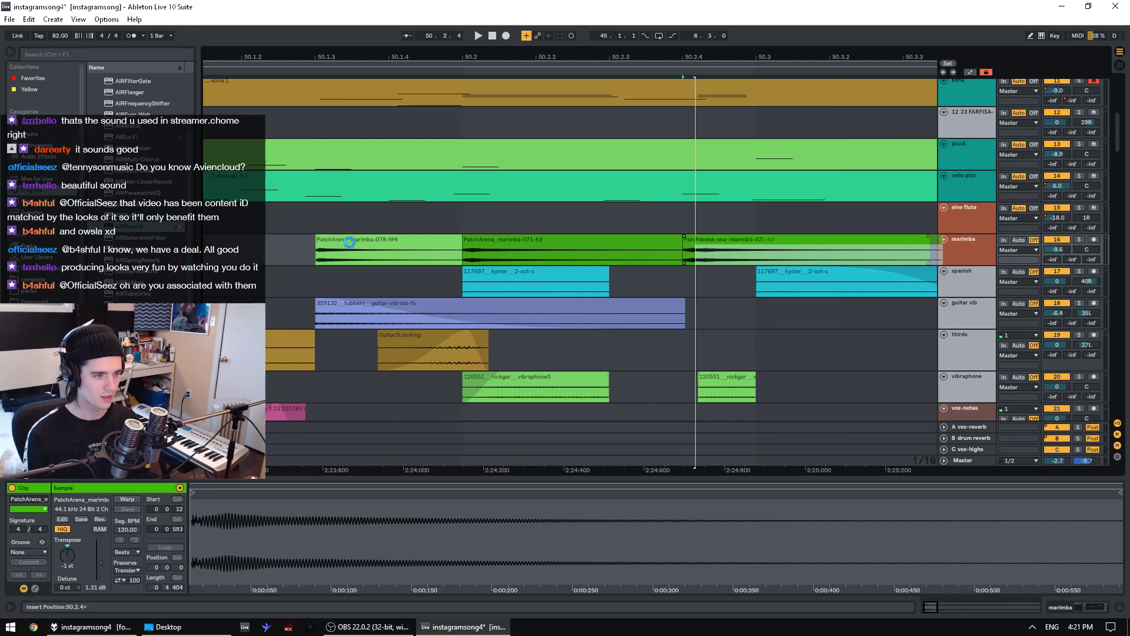
left_click(278, 231)
key("space")
left_click(737, 244)
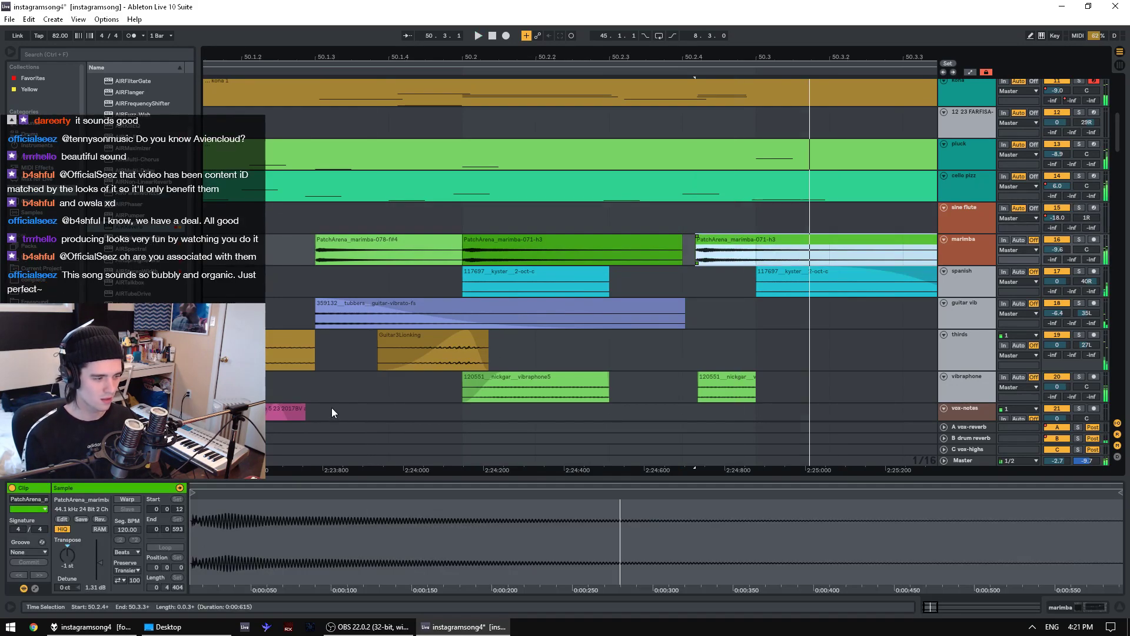
- Lower the third marimba clip's gain to -4.85 dB, end the clip at 50.3.1, and play from 50.2.1
left_click_drag(102, 563, 99, 571)
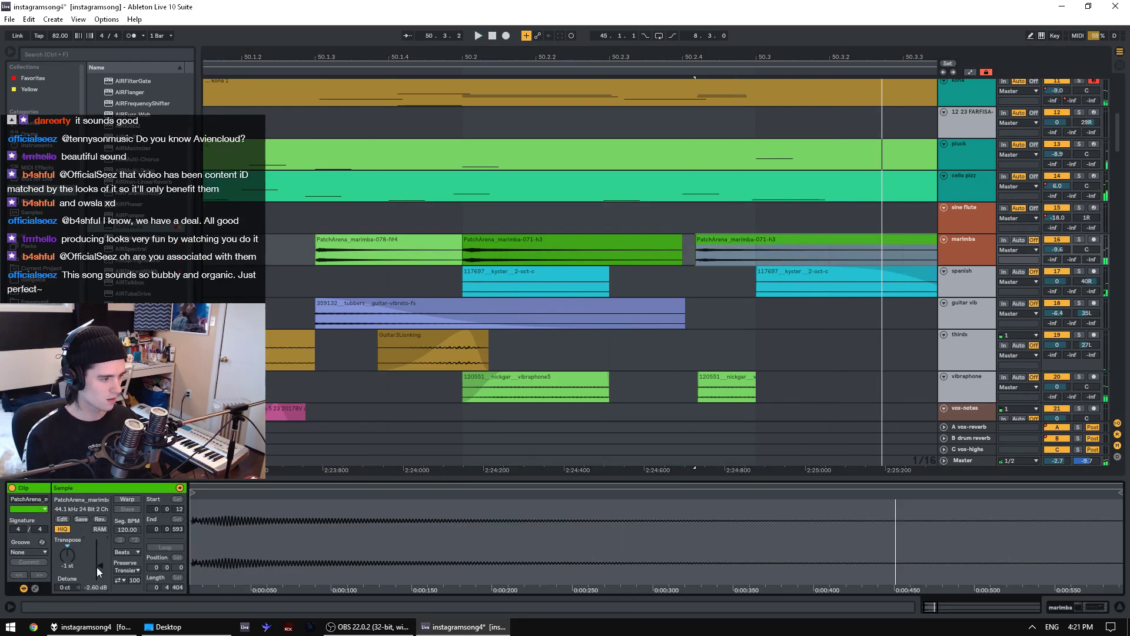
left_click(763, 264)
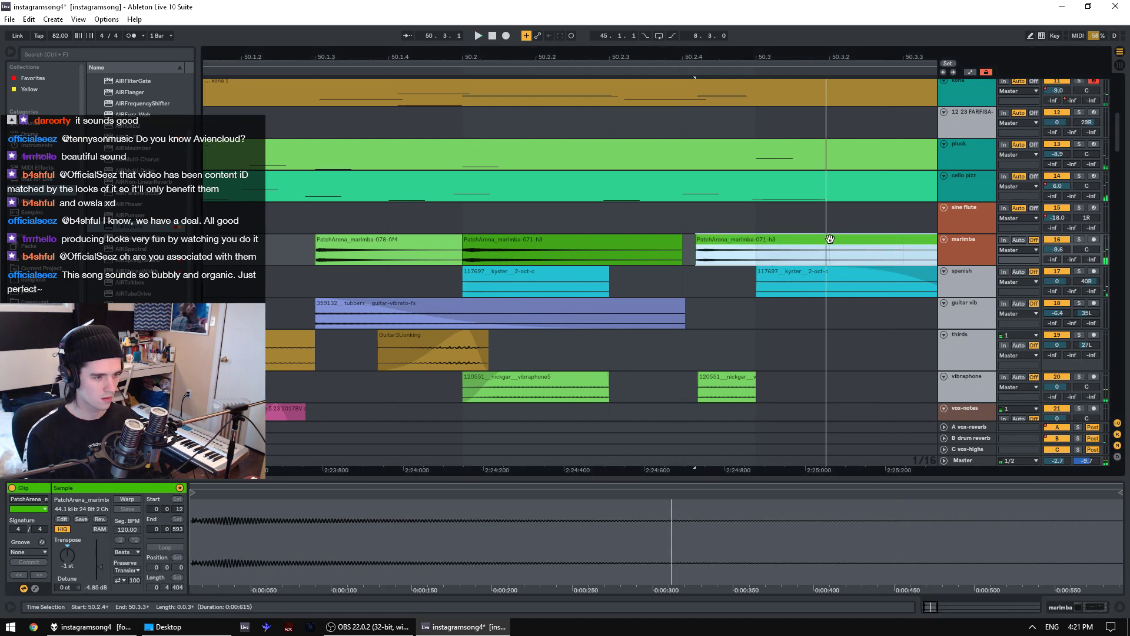
key("ctrl+z")
key("ctrl+z")
left_click(447, 216)
key("space")
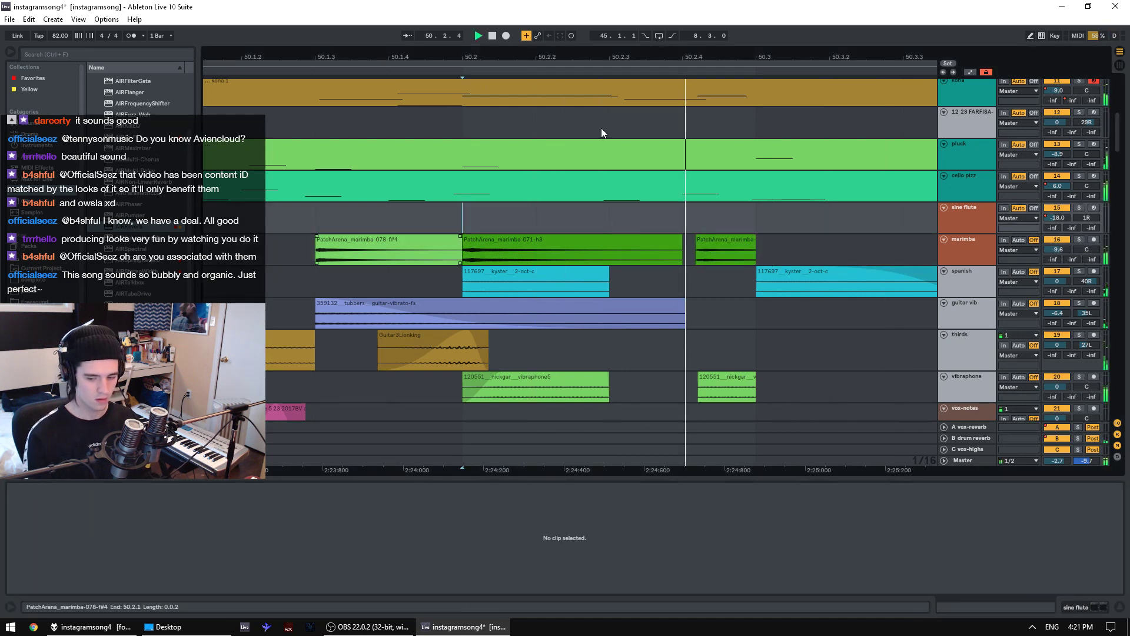
key("space")
key("space")
- Transpose the short marimba clip just after 50.2.4 to -5 st, auditioning it along the way
left_click(749, 242)
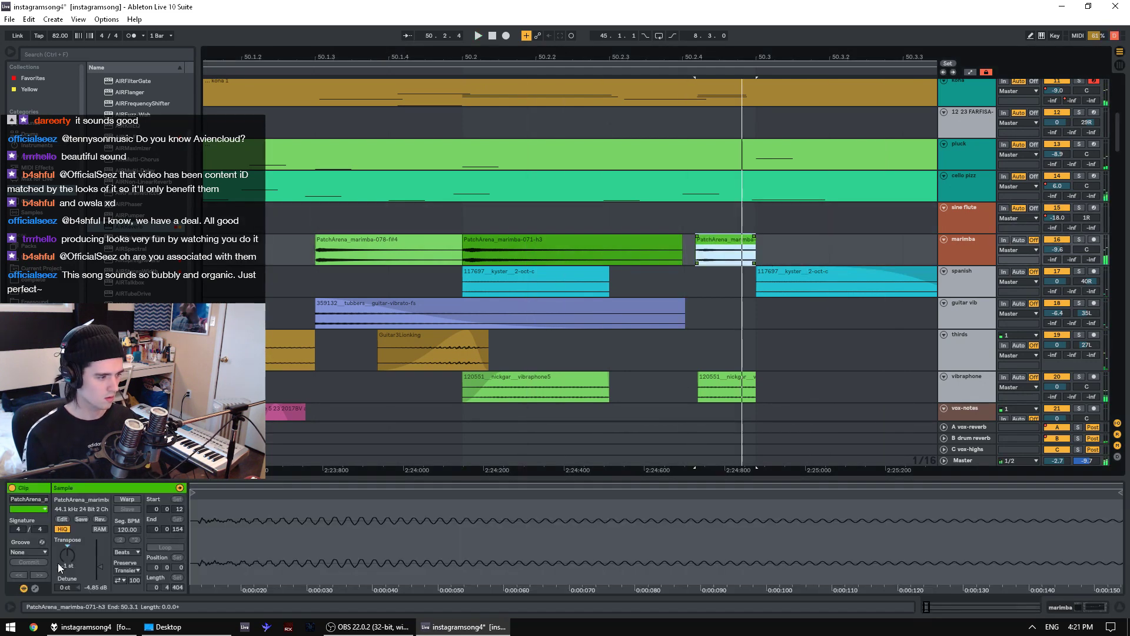
left_click(62, 559)
key("space")
key("space")
key("Down")
key("Down")
key("Down")
key("Down")
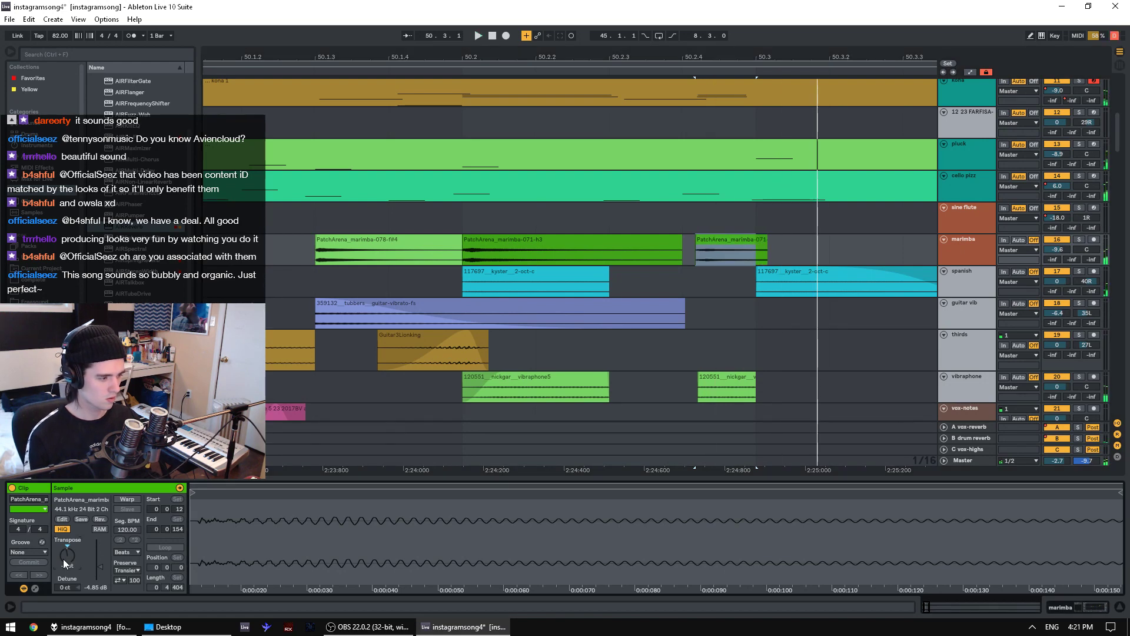
key("space")
key("space")
key("space")
key("space")
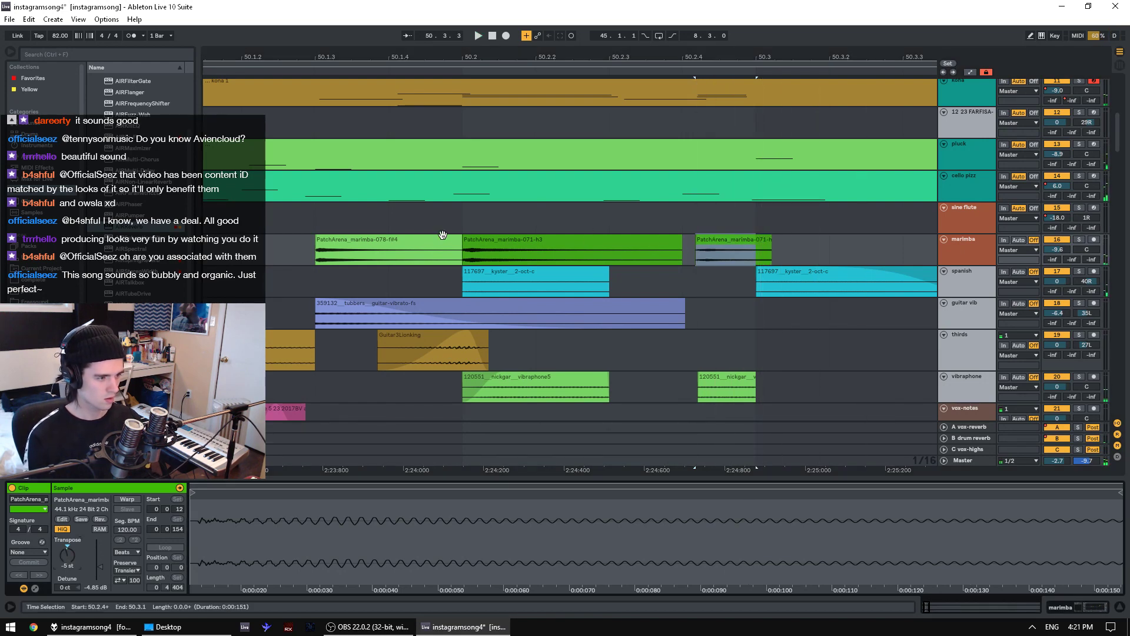
- Copy the marimba f#4 clip at 50.1.3 and paste it at 50.3.1
left_click(419, 237)
key("ctrl+c")
left_click(759, 249)
key("ctrl+v")
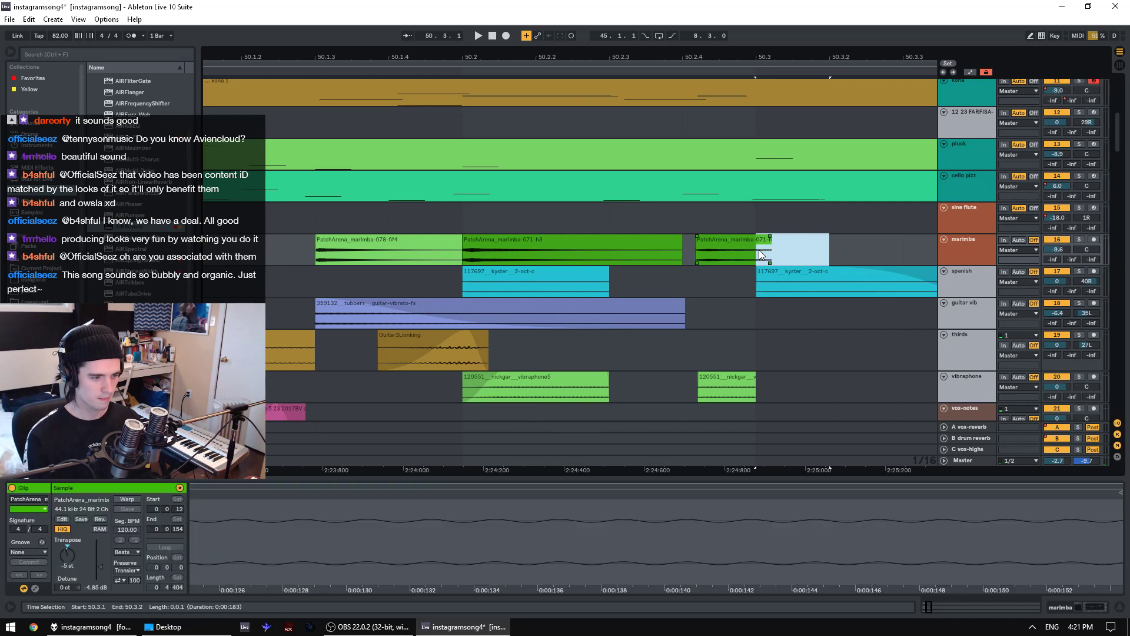
- Transpose the marimba clip at 50.3.1 to -10 st, auditioning it between changes
key("space")
left_click(80, 525)
key("Down")
key("Down")
key("Down")
key("Down")
key("Down")
key("space")
key("space")
key("Down")
key("Down")
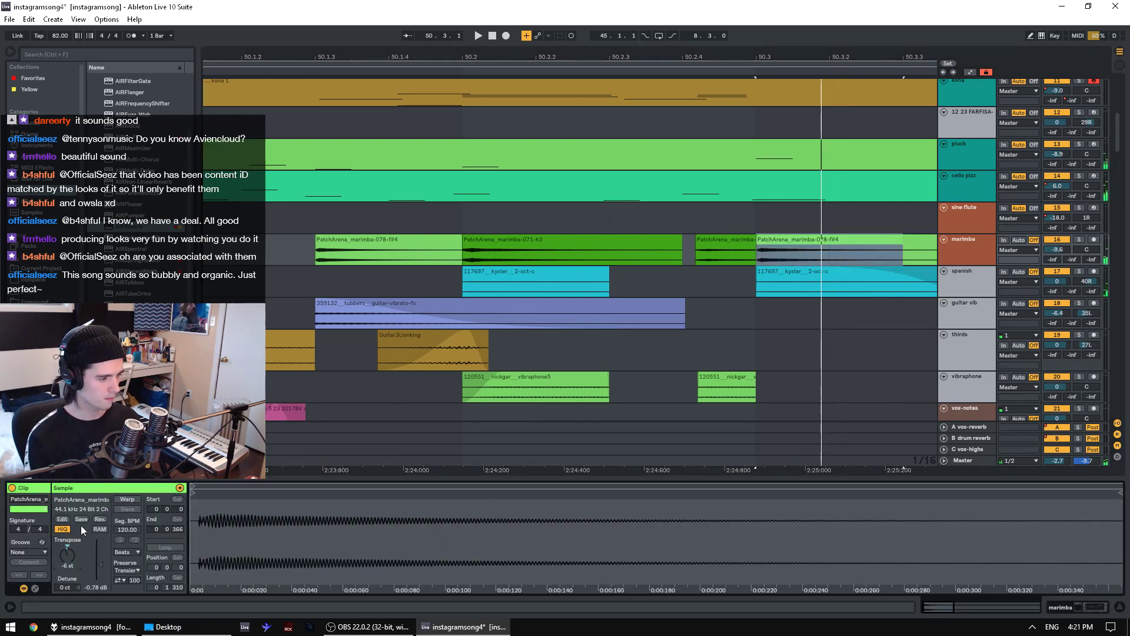
key("space")
key("space")
key("Down")
key("Down")
key("space")
key("space")
key("Down")
key("space")
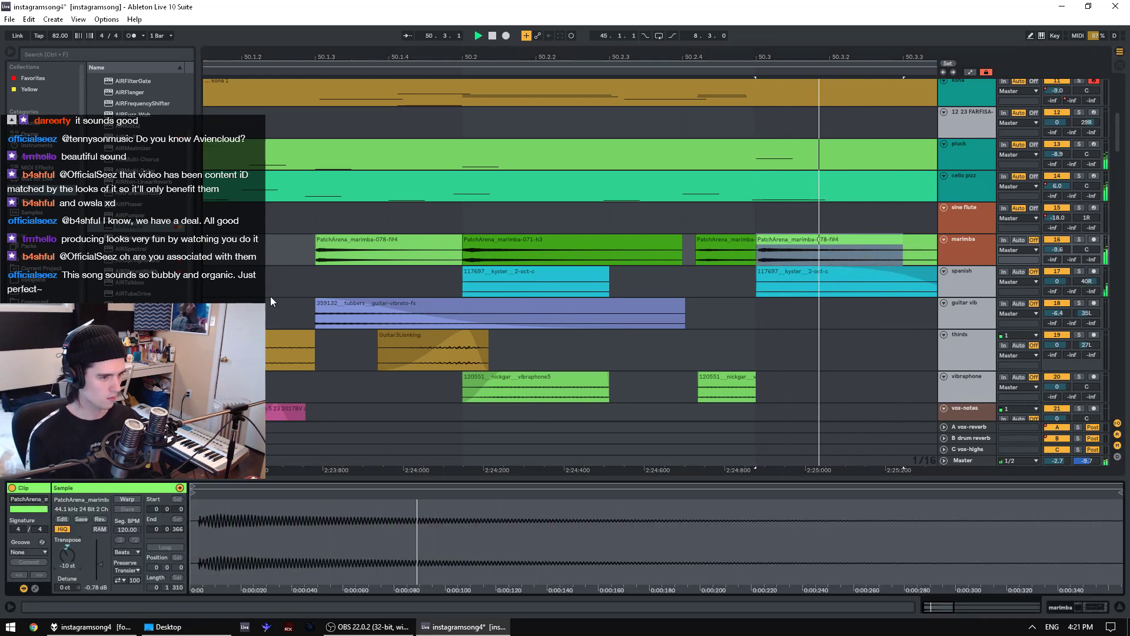
key("space")
key("space")
- Play the marimba phrase from 50.1.1 and set the gain of the clip at 50.3.1 to -3.62 dB
left_click_drag(463, 52, 456, 108)
key("minus")
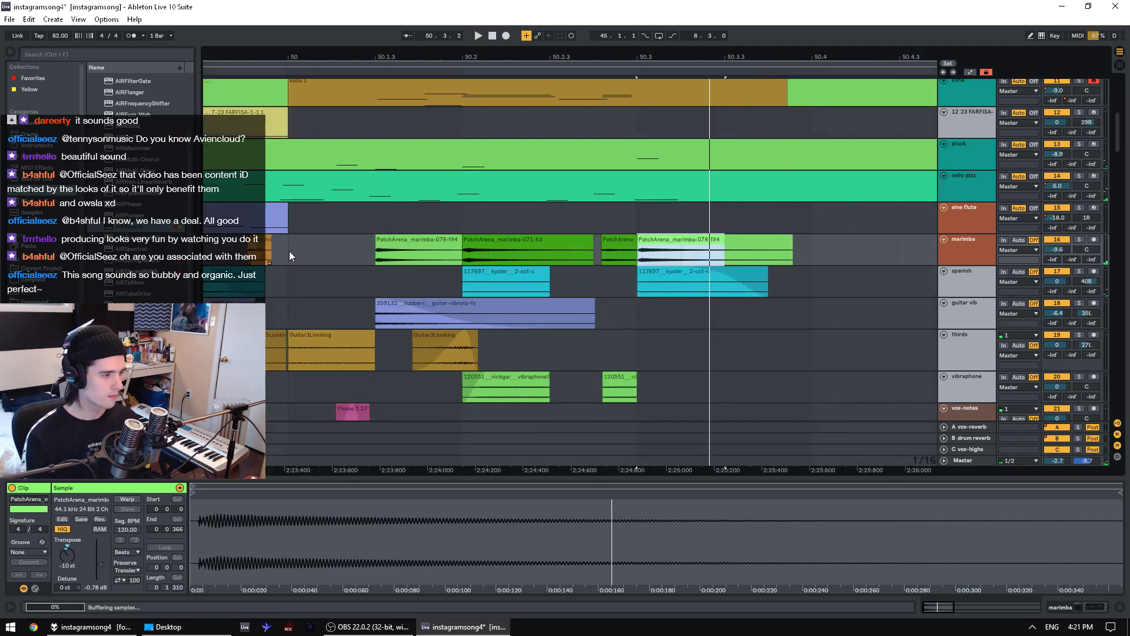
left_click(289, 251)
key("space")
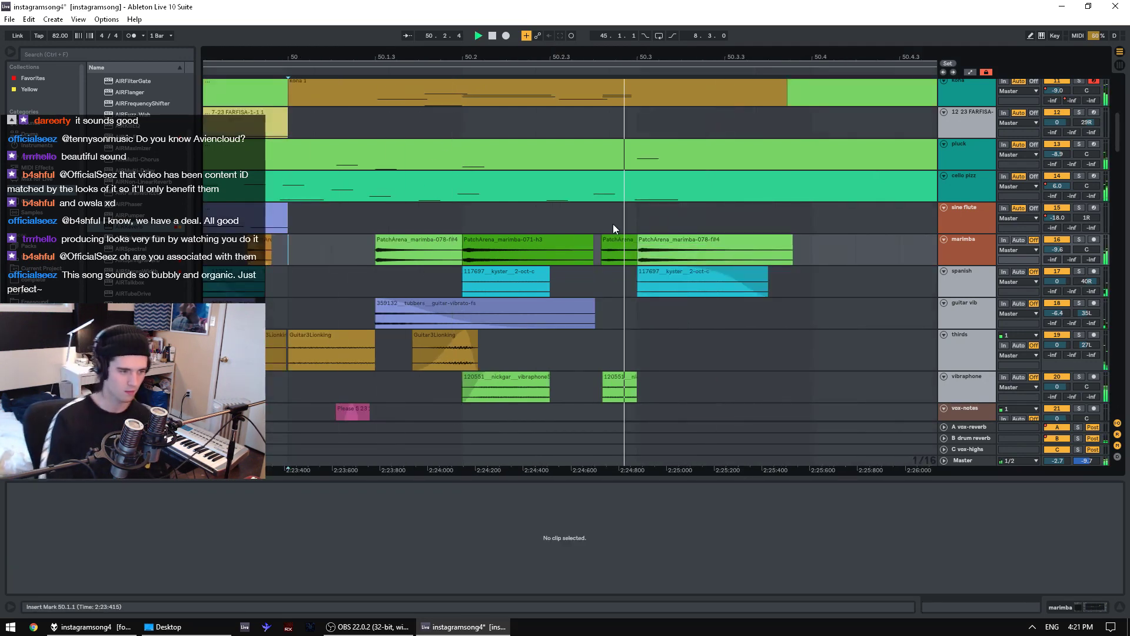
left_click(677, 248)
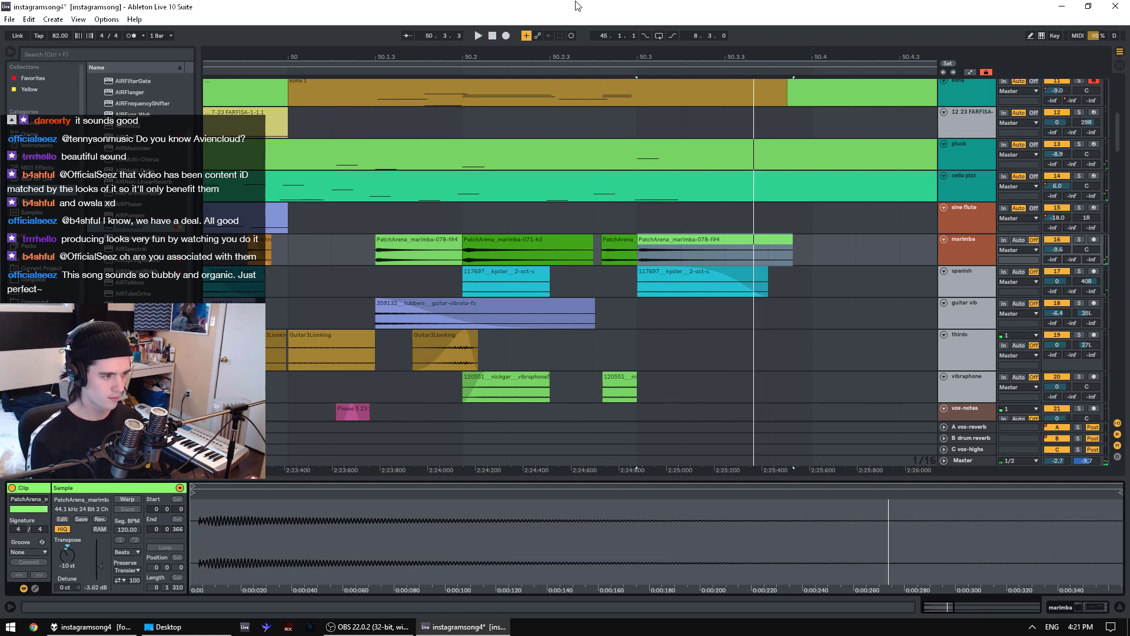
- Insert an empty MIDI clip on the big bass track from 50.1.1 to 50.3.1
left_click_drag(568, 52, 569, 22)
scroll(306, 240, "up", 3)
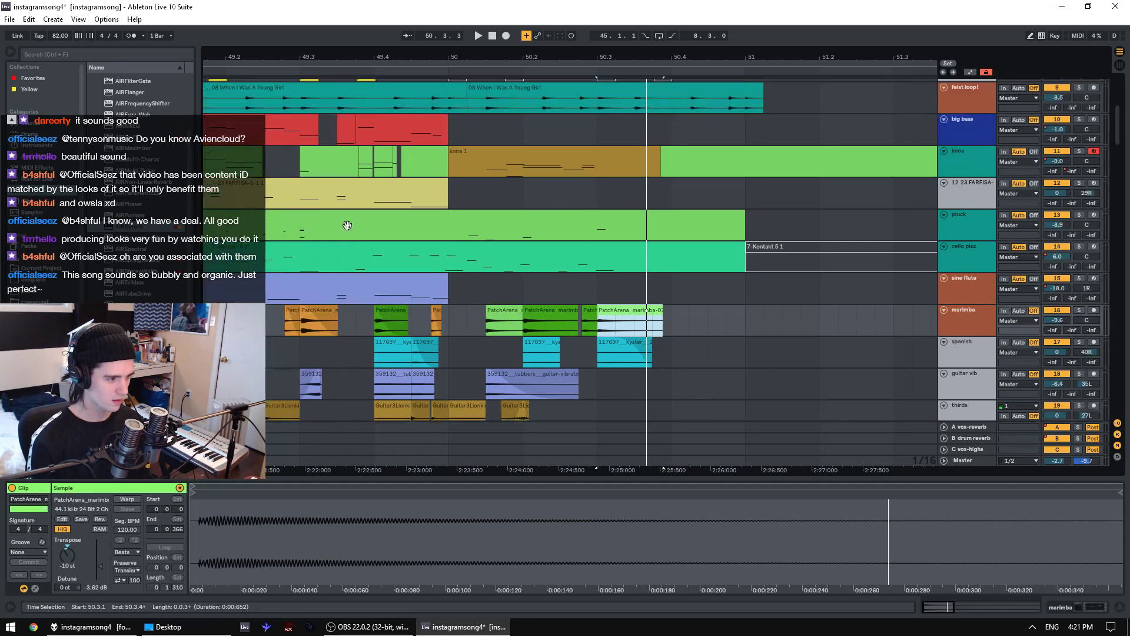
left_click(264, 144)
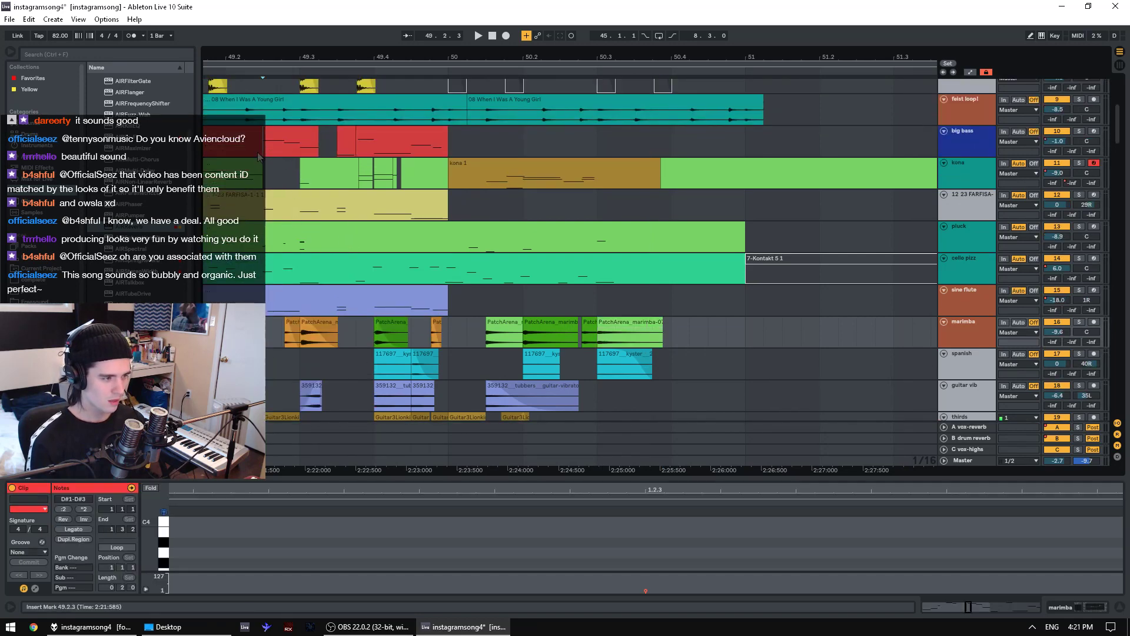
left_click(461, 144, "shift")
left_click_drag(451, 145, 588, 138)
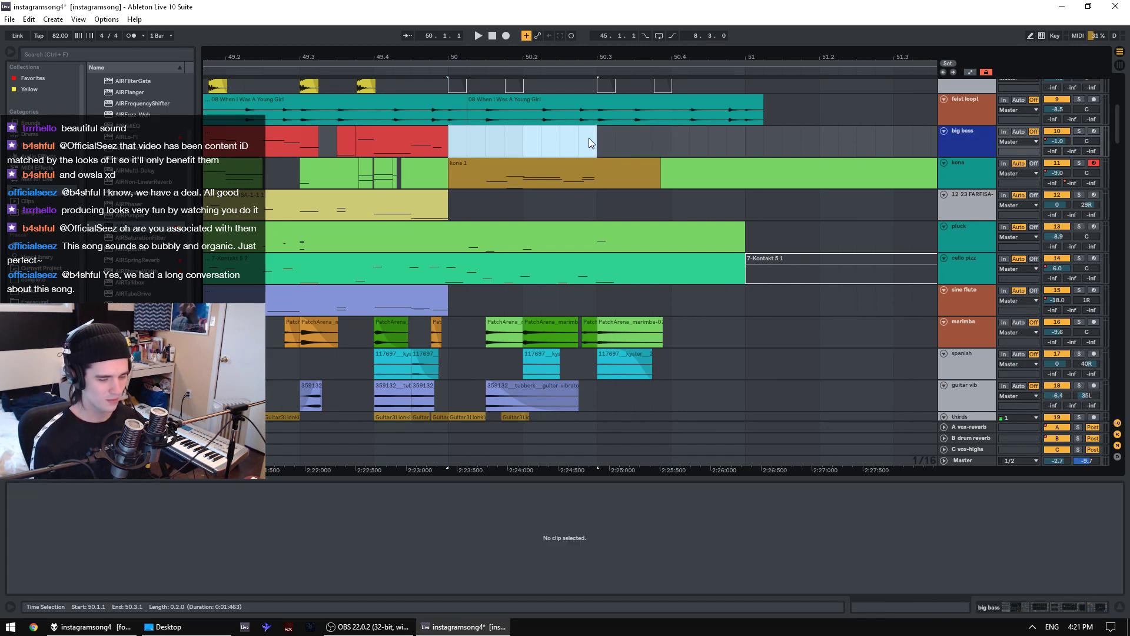
right_click(466, 134)
left_click(511, 247)
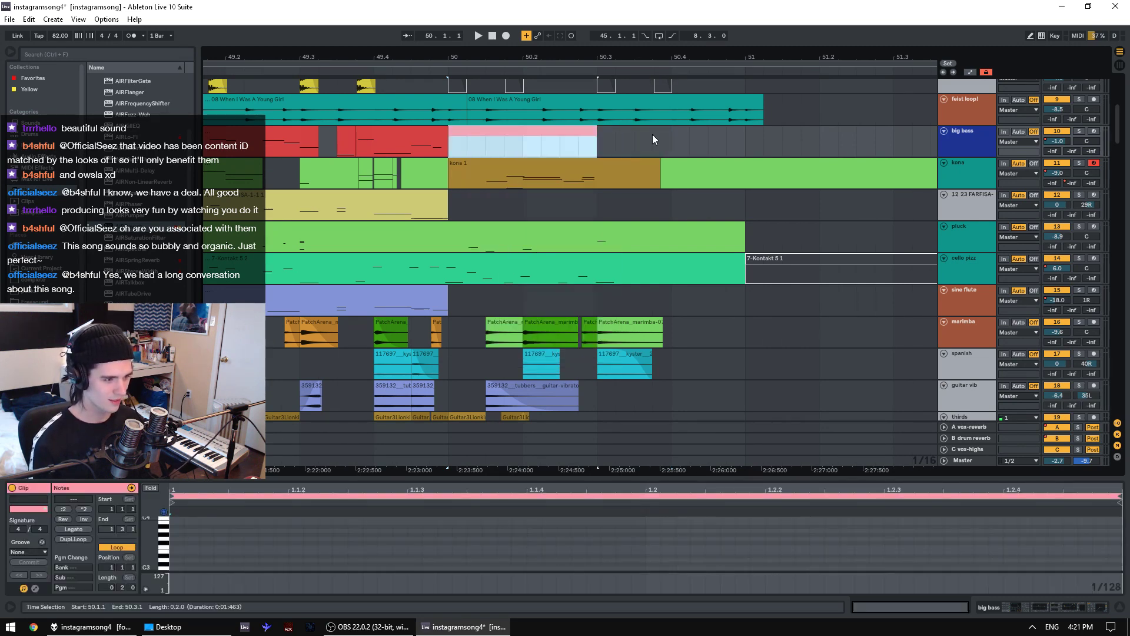
- Extend the big bass selection to 51.1.1, consolidate it into one MIDI clip from 50.1.1, and play the phrase
left_click(744, 148, "shift")
right_click(592, 139)
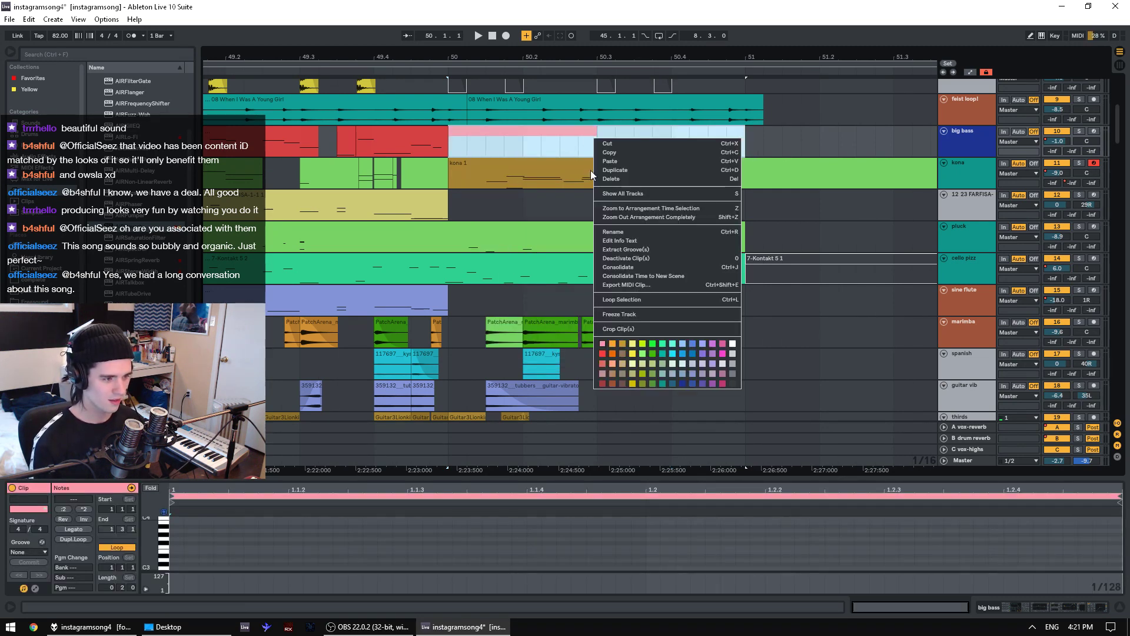
left_click(613, 266)
left_click(508, 150)
key("space")
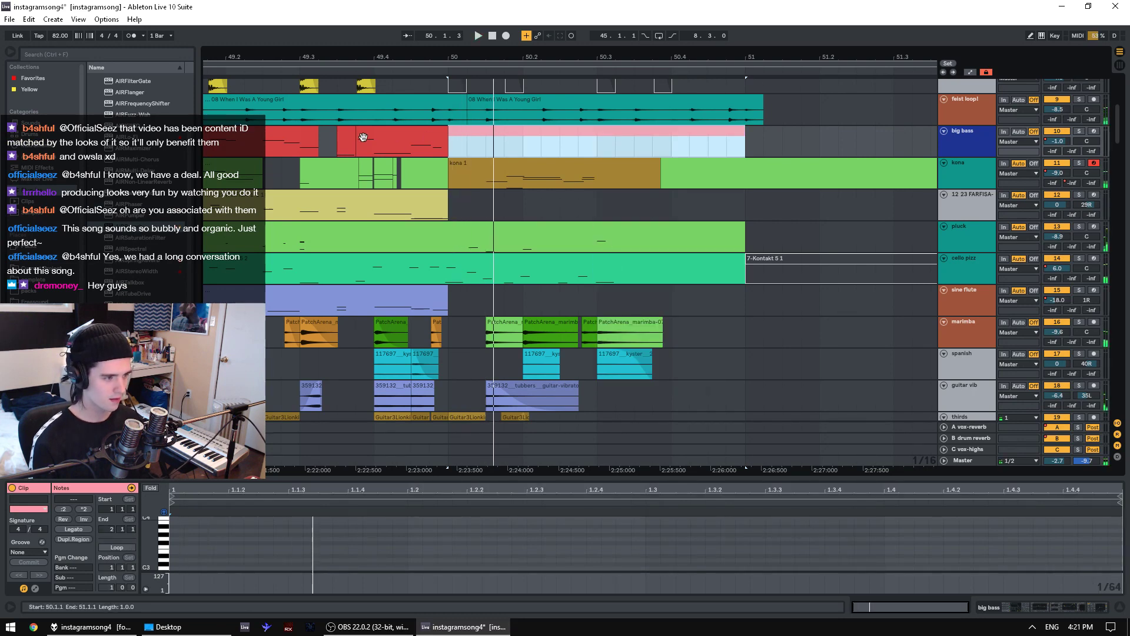
- Enlarge the note editor for the empty big bass clip and play the arrangement leading into bar 50
left_click(471, 144)
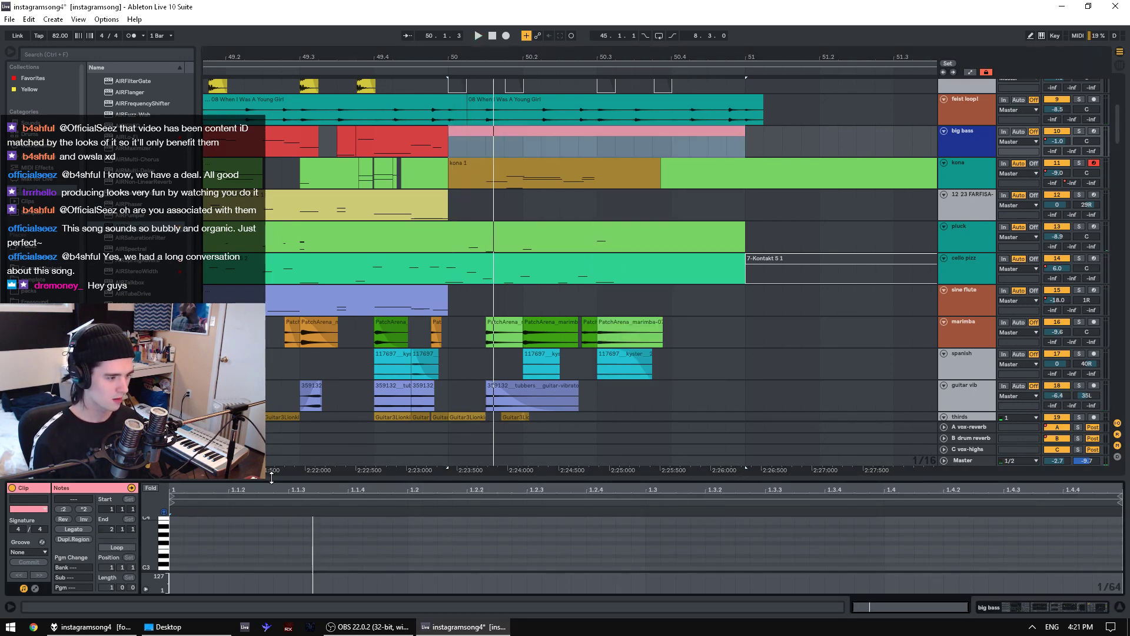
left_click_drag(270, 478, 274, 406)
left_click(283, 149)
key("space")
left_click(551, 137)
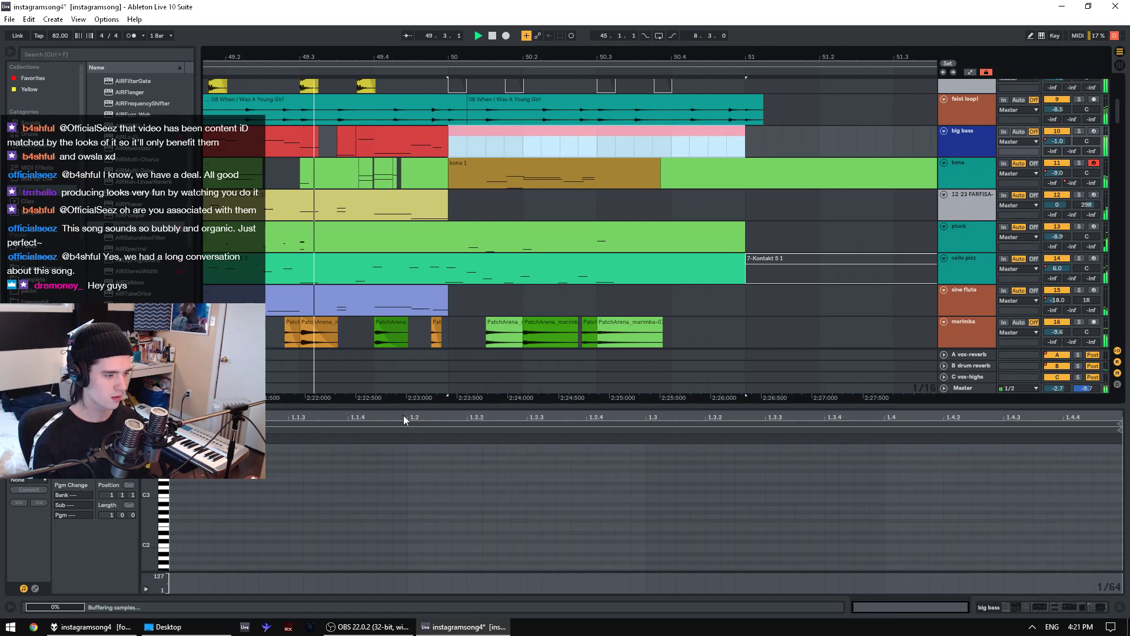
key("space")
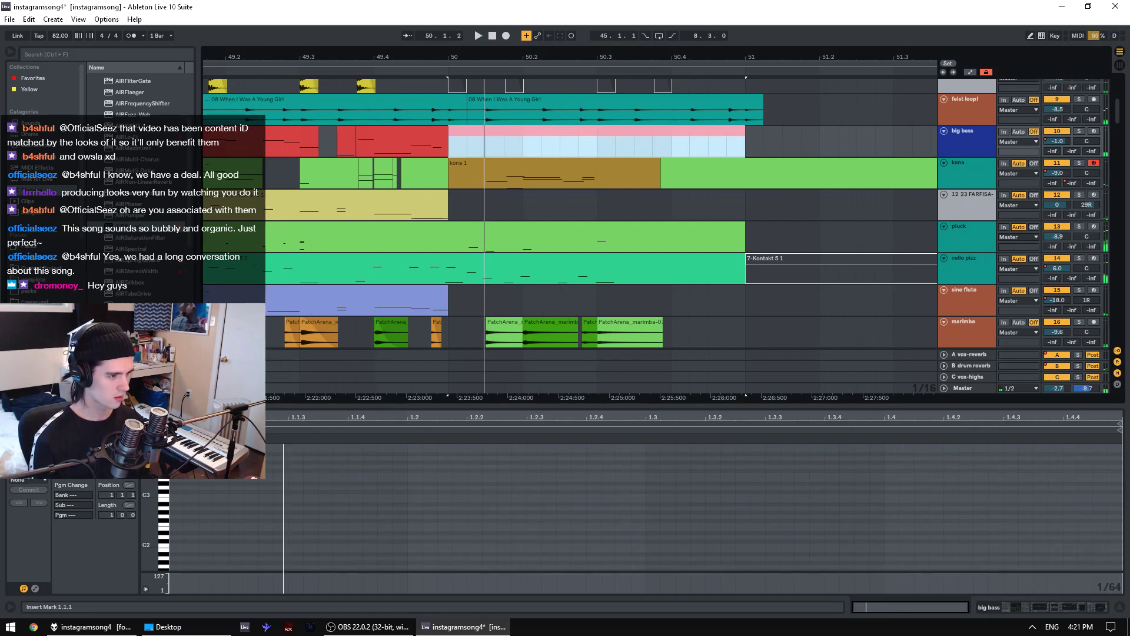
- Examine the parts on the other tracks around bar 50, including the pluck clip's notes, while playing the passage from bar 49
scroll(493, 277, "down", 1)
scroll(494, 272, "down", 3)
scroll(571, 262, "up", 7)
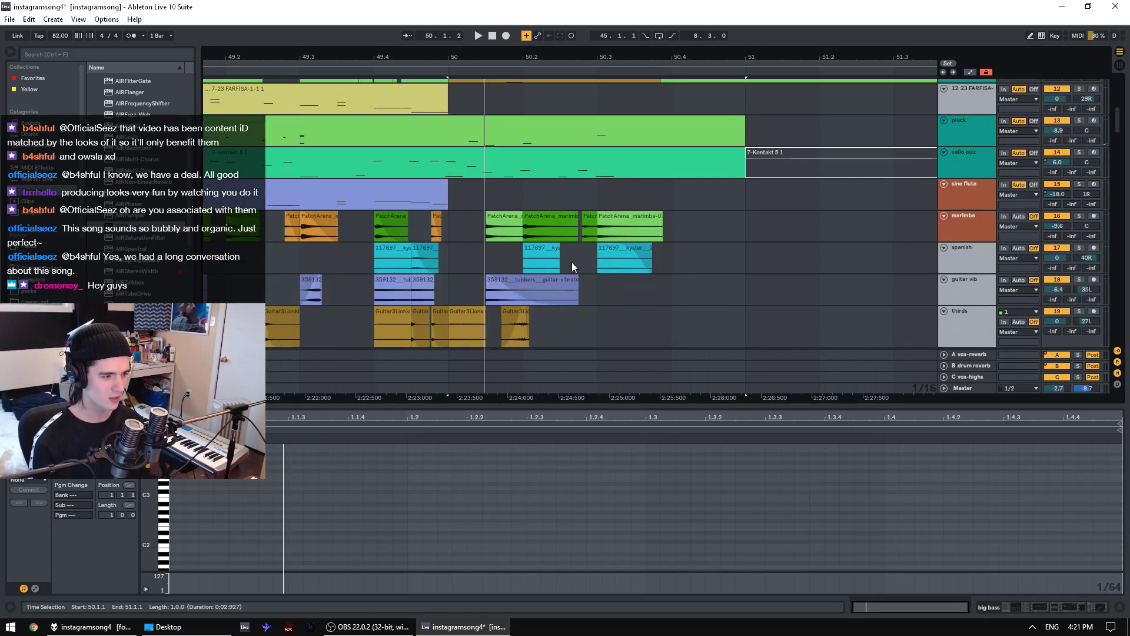
scroll(574, 253, "down", 12)
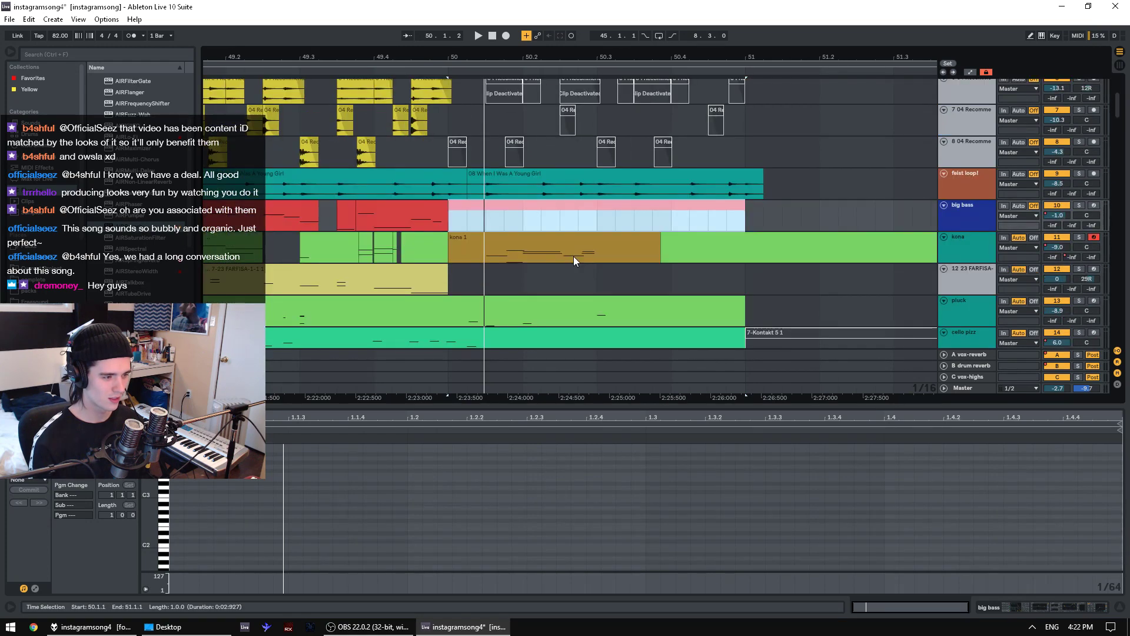
scroll(1117, 151, "down", 3)
mouse_move(1116, 151)
left_mouse_down()
mouse_move(1104, 266)
mouse_move(1100, 102)
mouse_move(1104, 132)
left_mouse_up()
key("space")
scroll(735, 245, "up", 8)
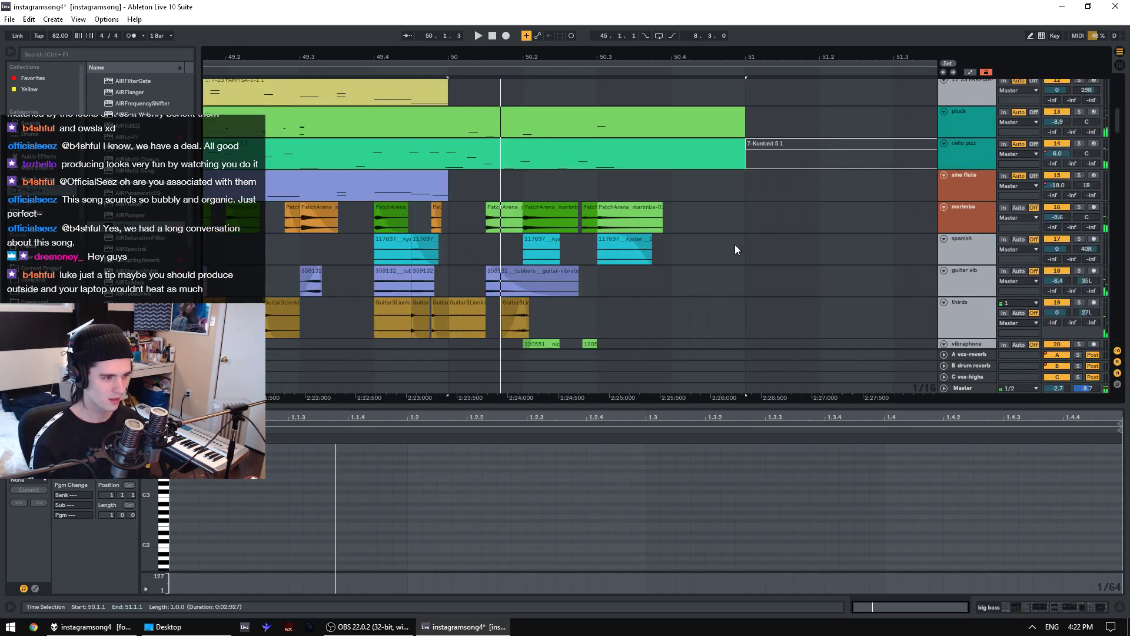
left_click(266, 295)
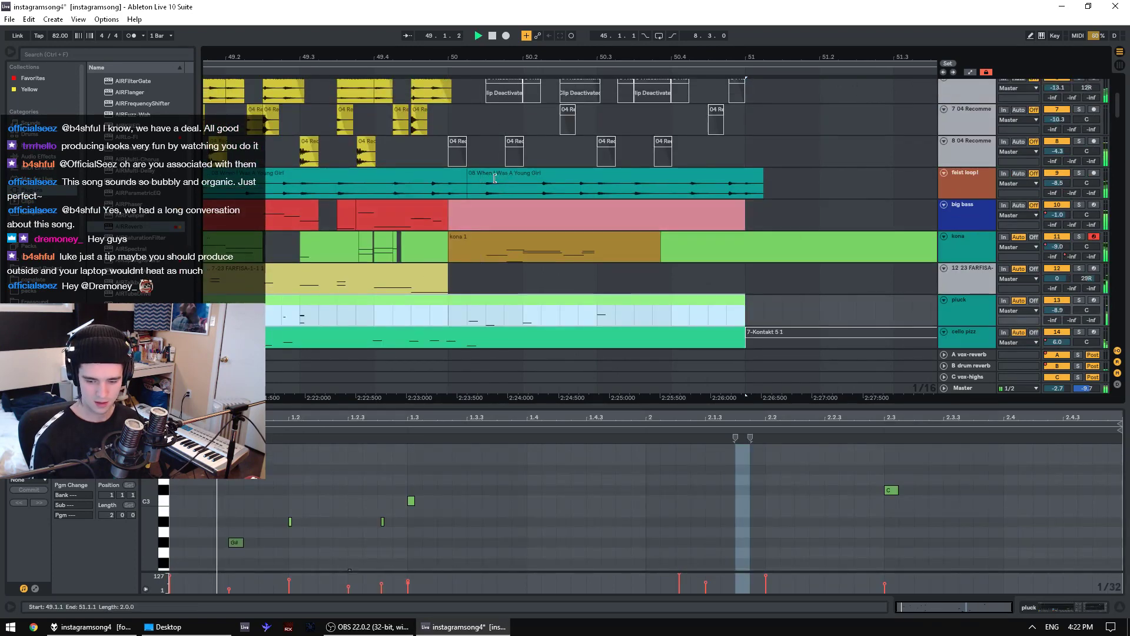
key("space")
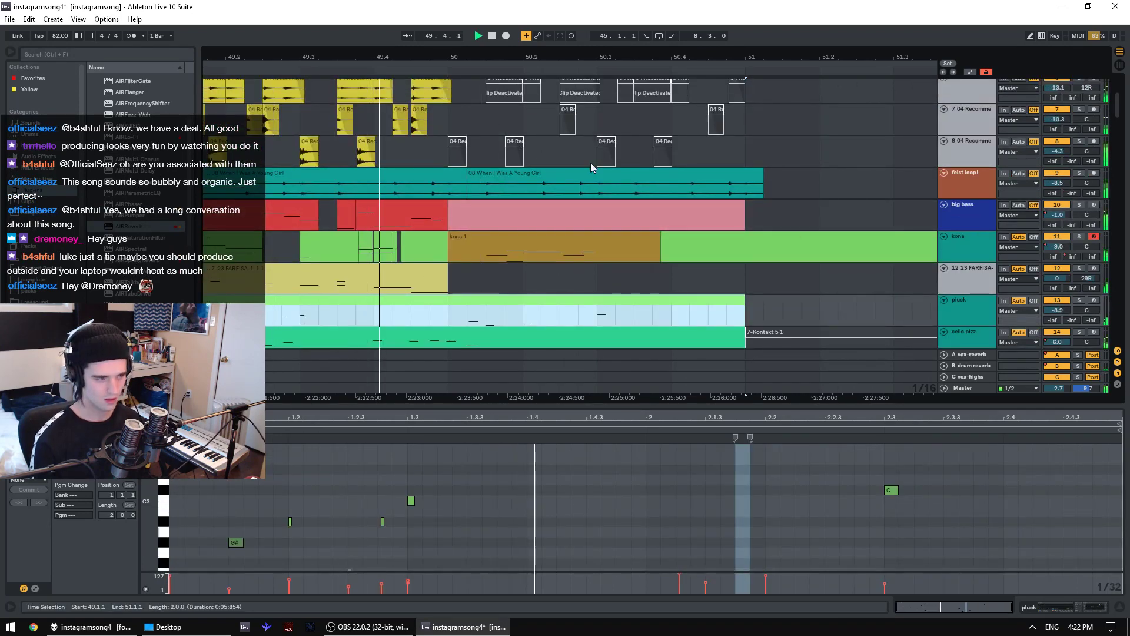
left_click(498, 204)
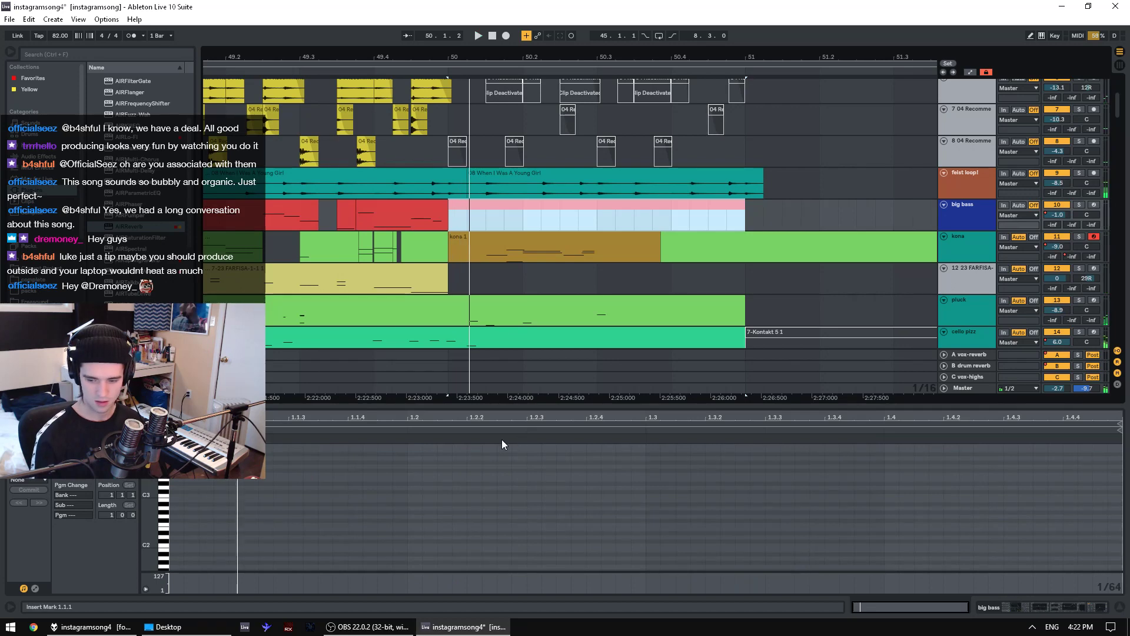
key("space")
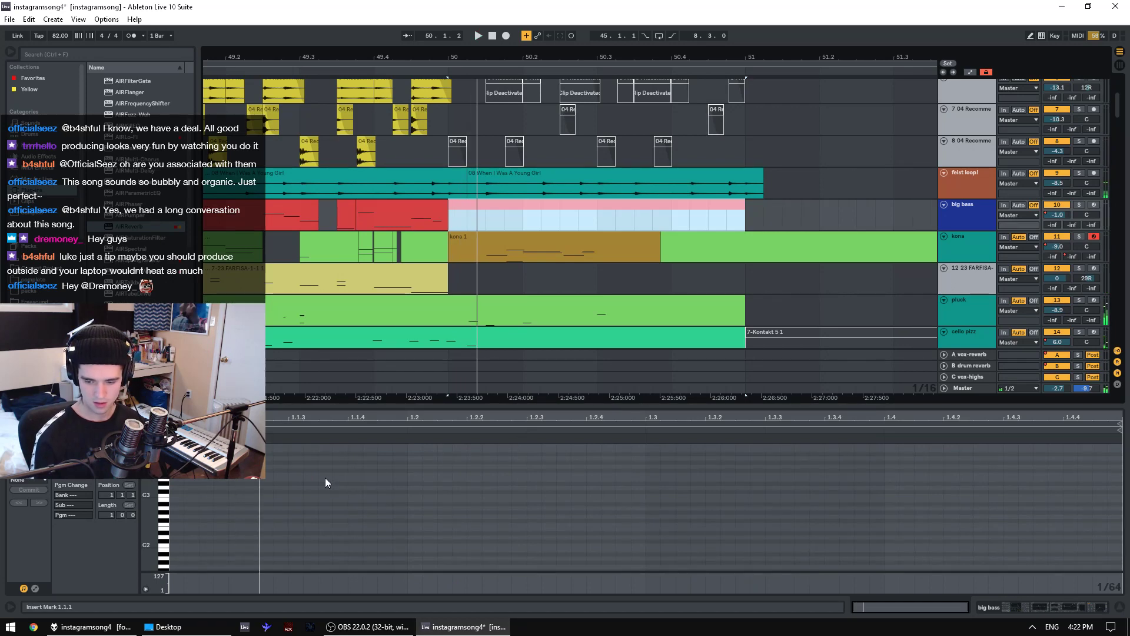
- Add a note at 1.1.1 in the big bass clip, lengthen it past 1.1.2, and tune it to E2 with velocity 59
double_click(179, 497)
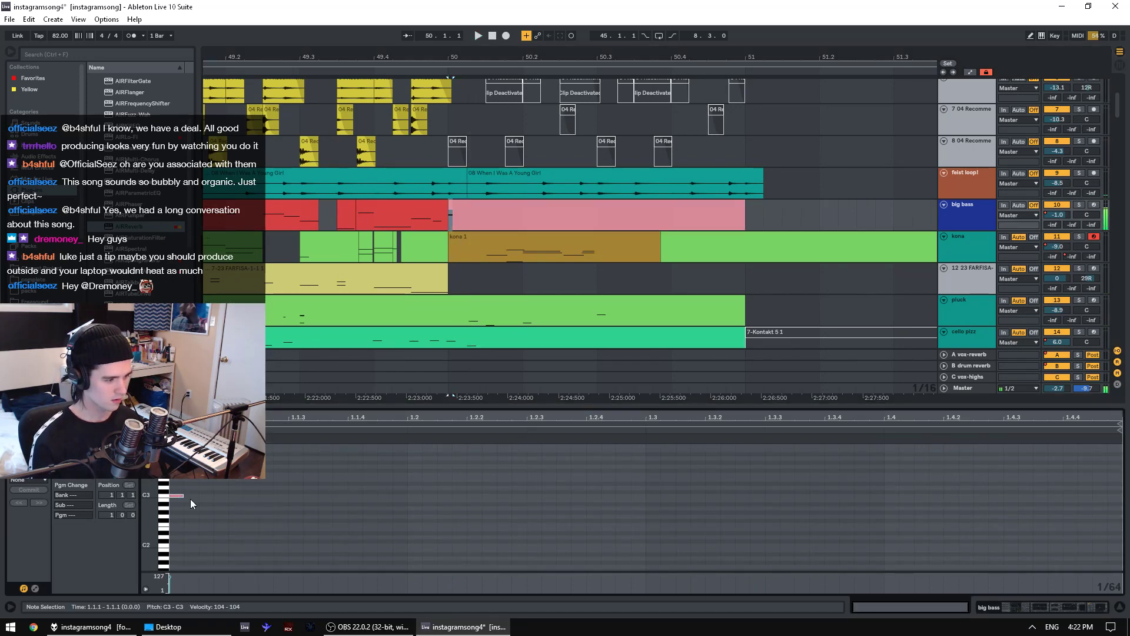
left_click_drag(198, 497, 204, 556)
key("Up")
key("Up")
key("Up")
key("Up")
key("Up")
key("Up")
key("Right")
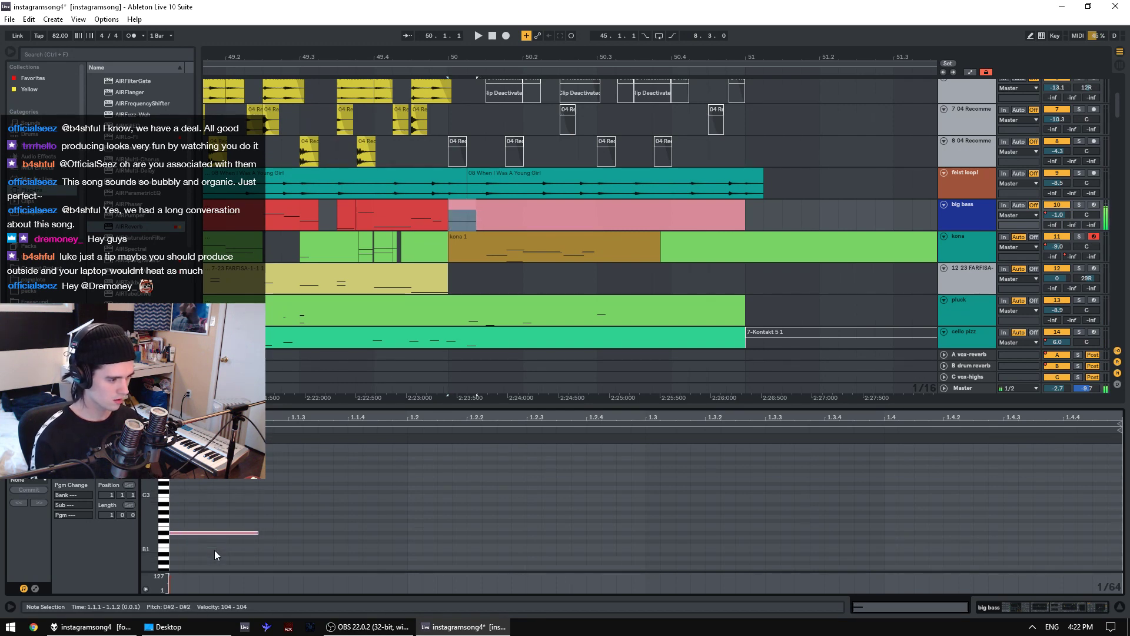
key("space")
key("space")
left_click_drag(245, 528, 245, 555)
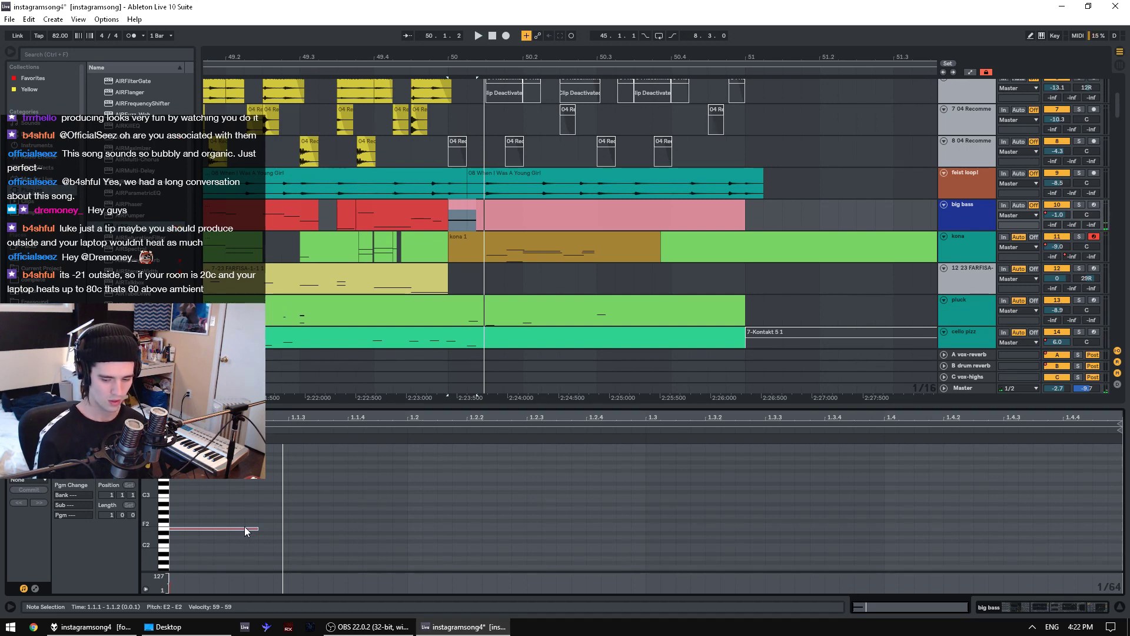
- Extend the first bass note to 1.1.3, lower it an octave to E1, and audition it
scroll(238, 510, "down", 4)
scroll(238, 507, "up", 3)
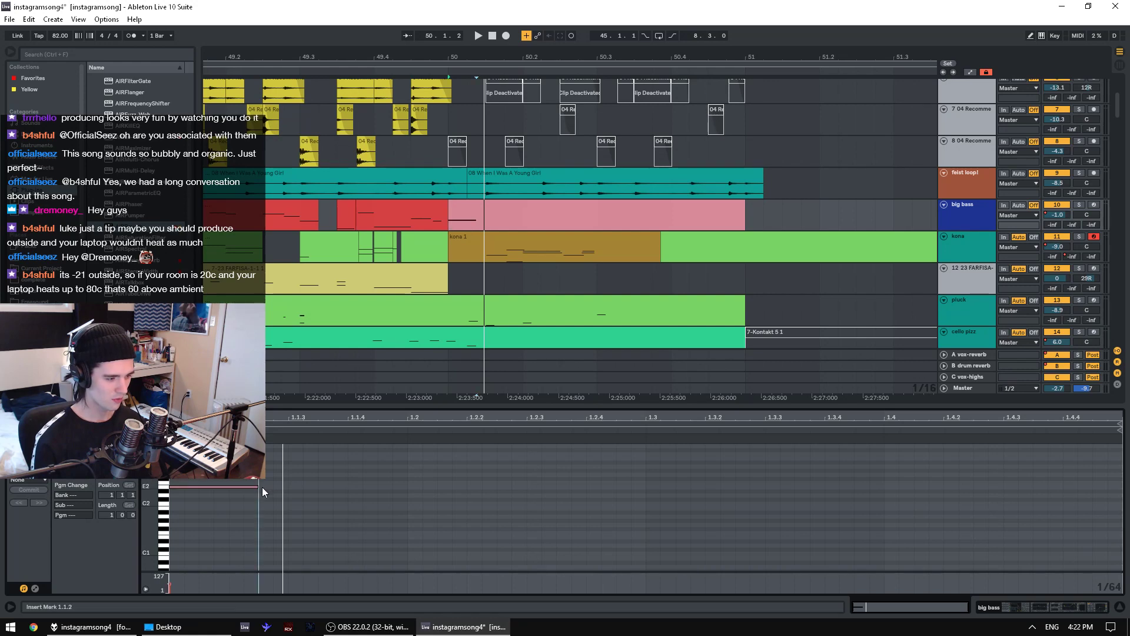
left_click_drag(258, 486, 288, 492)
scroll(288, 492, "down", 2)
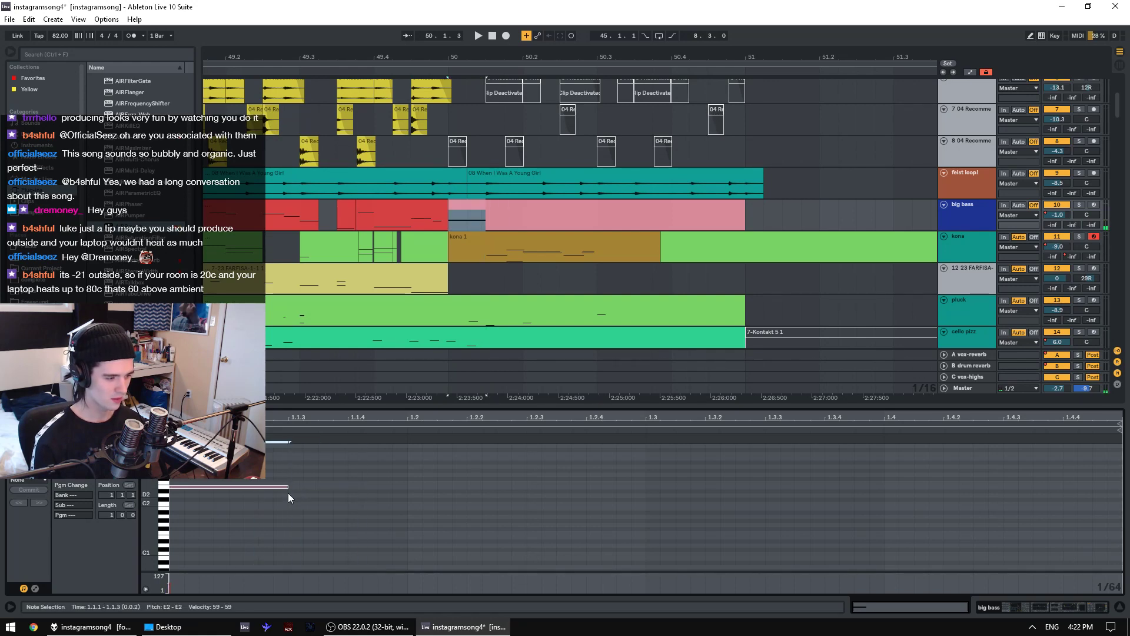
key("shift+Down")
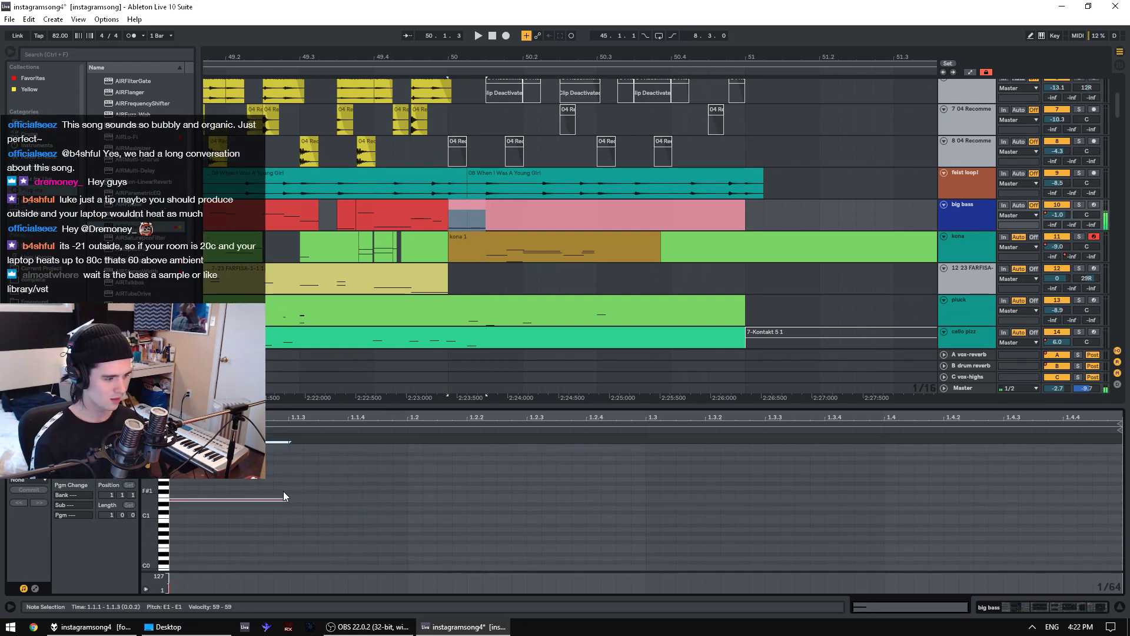
key("space")
- Add a short E2 note at 1.1.3, lengthen it slightly beyond one grid unit, and play the bass phrase
double_click(296, 449)
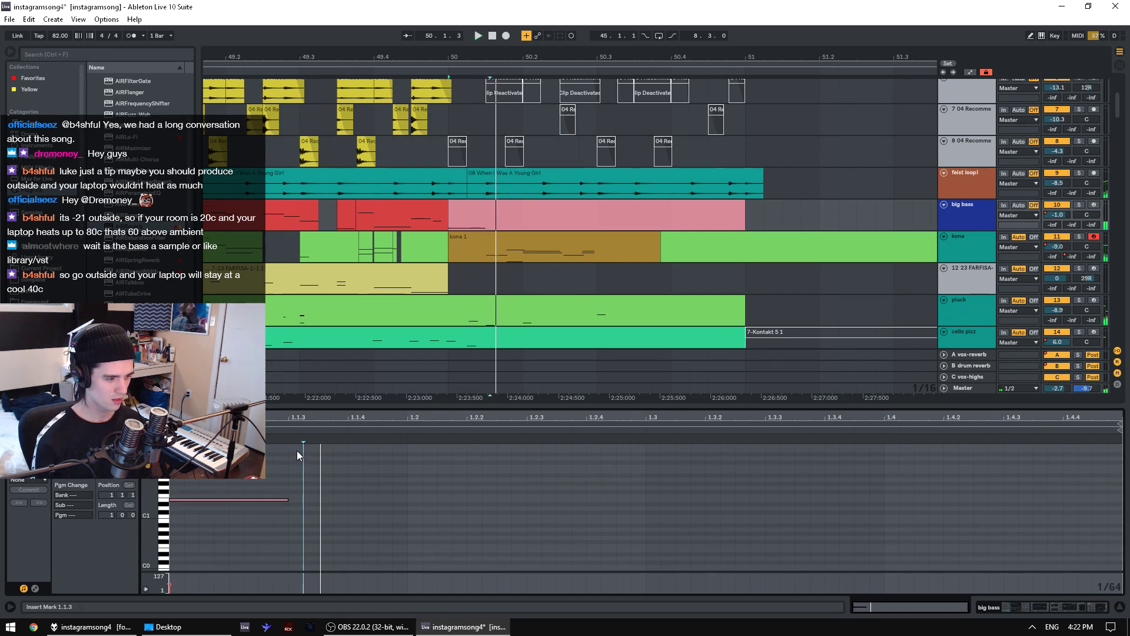
scroll(302, 479, "up", 1)
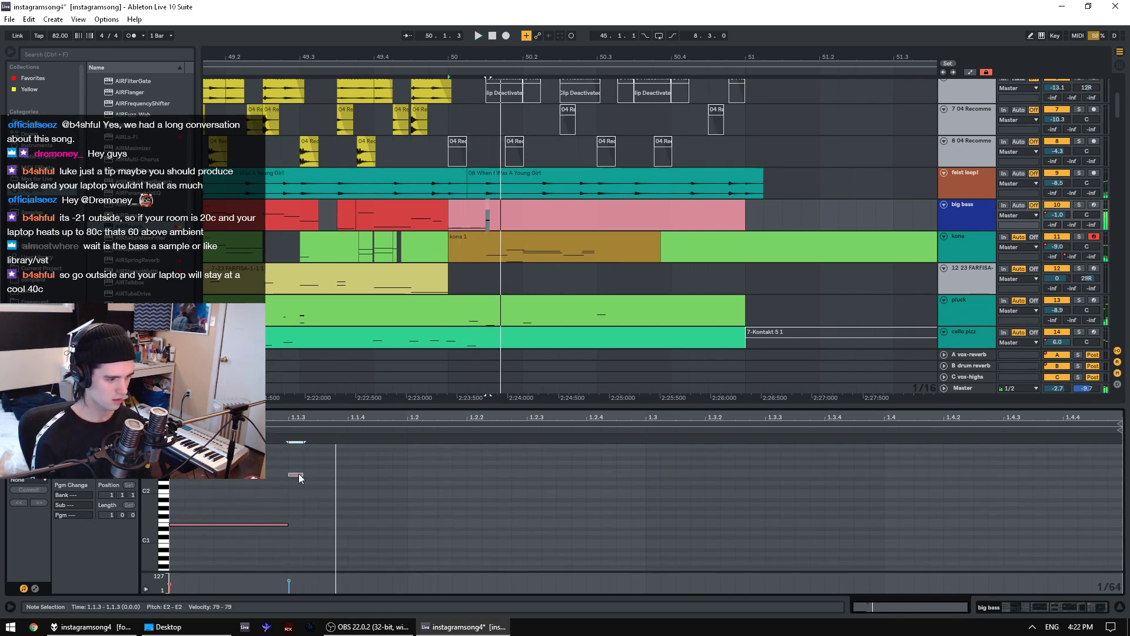
left_click_drag(302, 475, 310, 474)
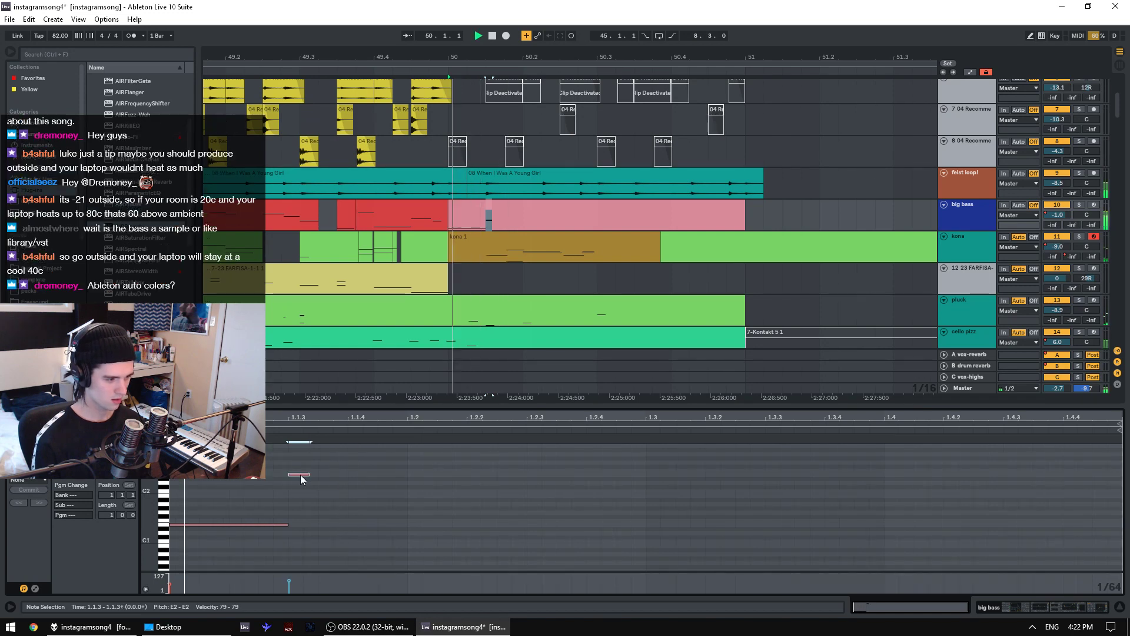
scroll(405, 478, "up", 2)
key("space")
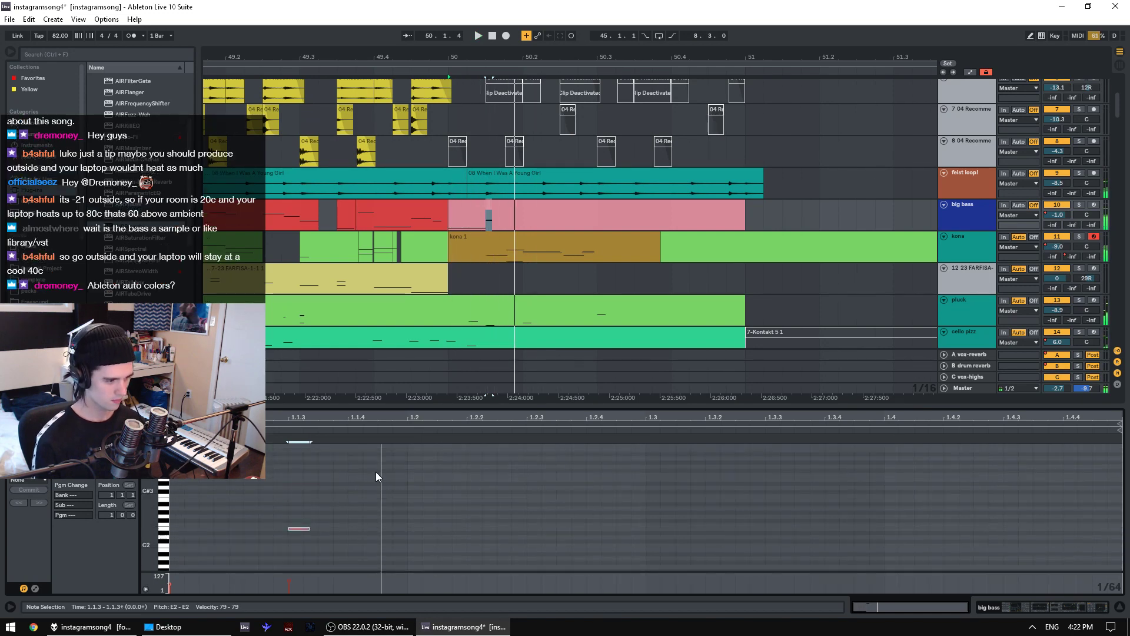
- Add a C#3 bass note spanning 1.2.1 to 1.3.1 and play the phrase
double_click(375, 472)
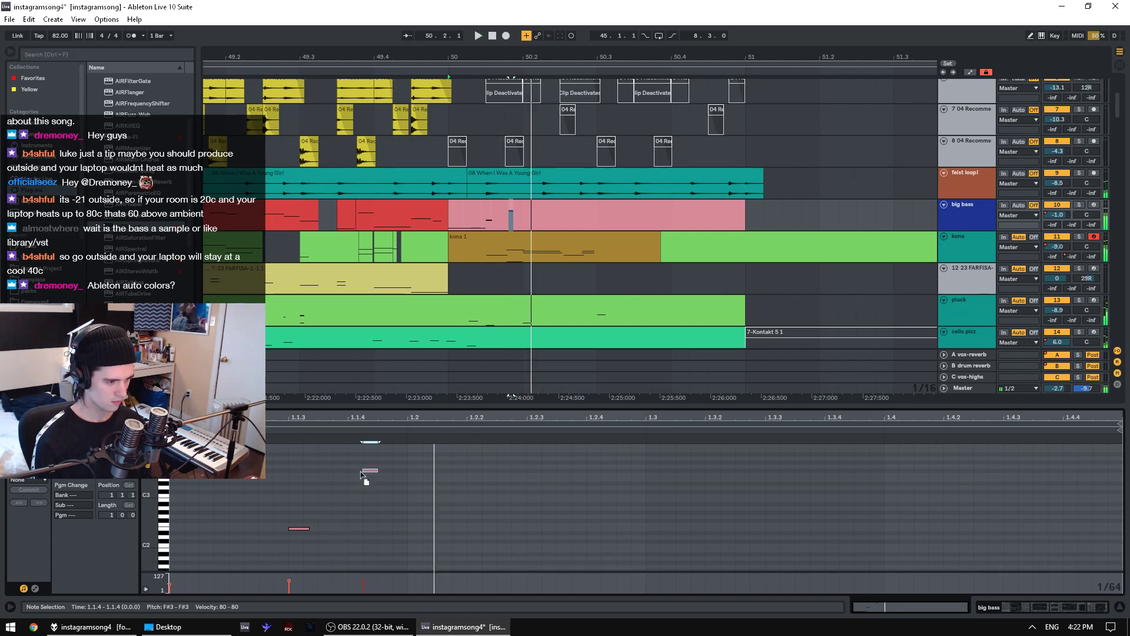
mouse_move(361, 471)
left_mouse_down()
mouse_move(360, 492)
mouse_move(643, 496)
left_mouse_up()
key("space")
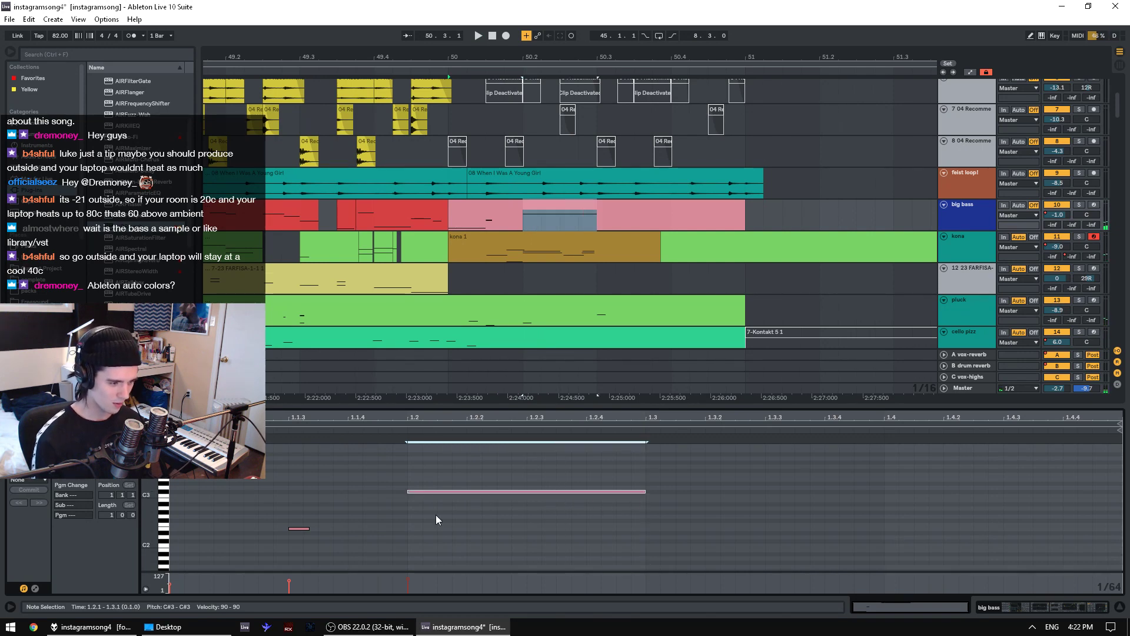
- Show the big bass clip's envelope and pull it below 0 at the start of the note at 1.2.1
left_click(34, 588)
left_click(35, 588)
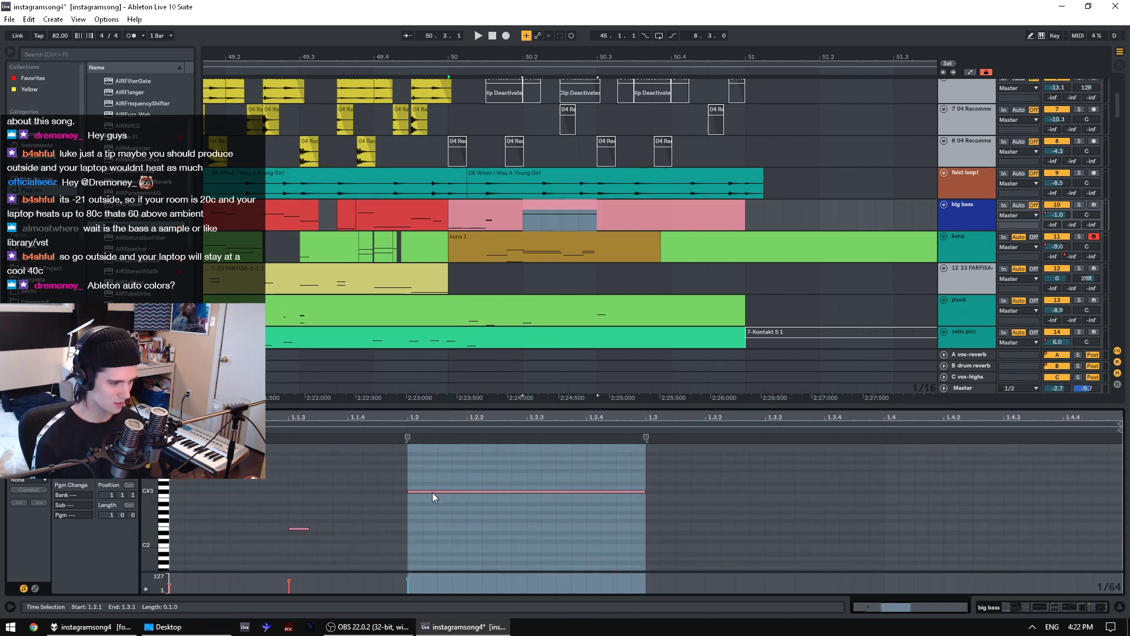
left_click(432, 493)
left_click(35, 588)
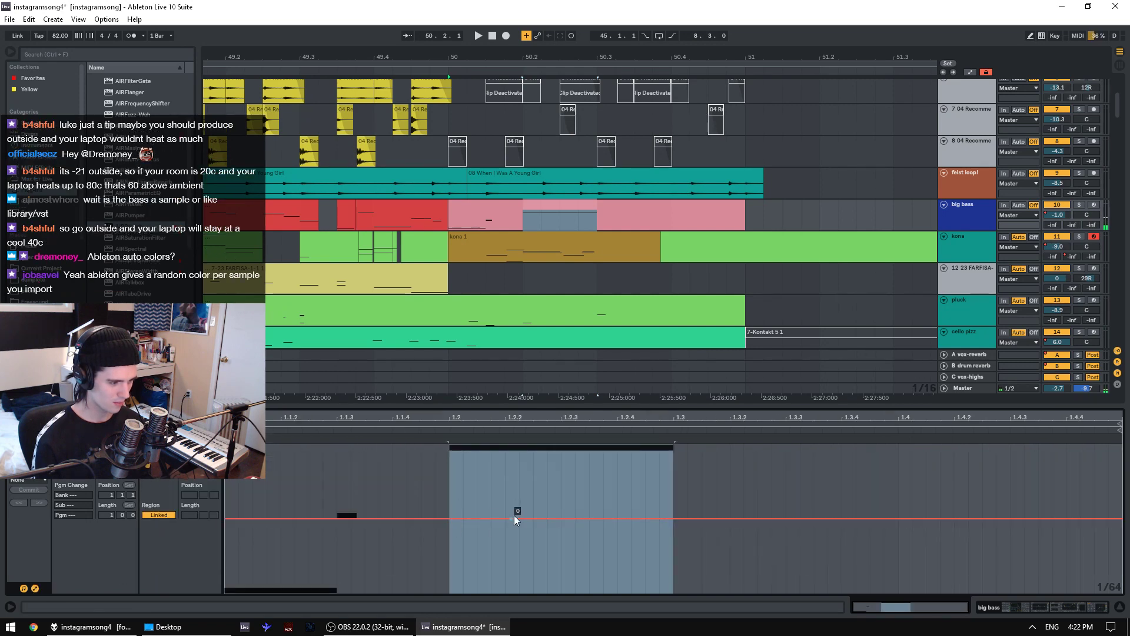
left_click(457, 518)
mouse_move(467, 518)
left_mouse_down()
mouse_move(449, 526)
mouse_move(491, 527)
mouse_move(471, 530)
left_mouse_up()
key("space")
key("space")
key("space")
- Shape the envelope dip at 1.2.1 into a curve rising back to 0 at 1.2.2, auditioning between adjustments
left_click(469, 533)
key("space")
key("space")
key("space")
key("space")
key("space")
key("space")
key("space")
key("space")
key("space")
left_click(490, 532)
key("space")
key("space")
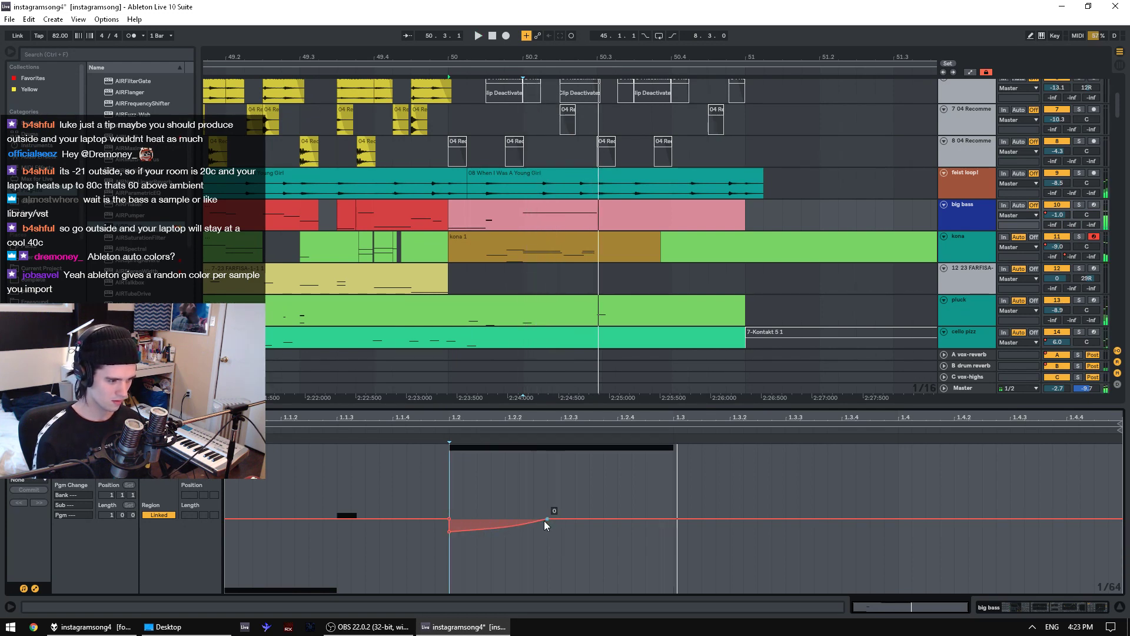
left_click_drag(546, 519, 505, 519)
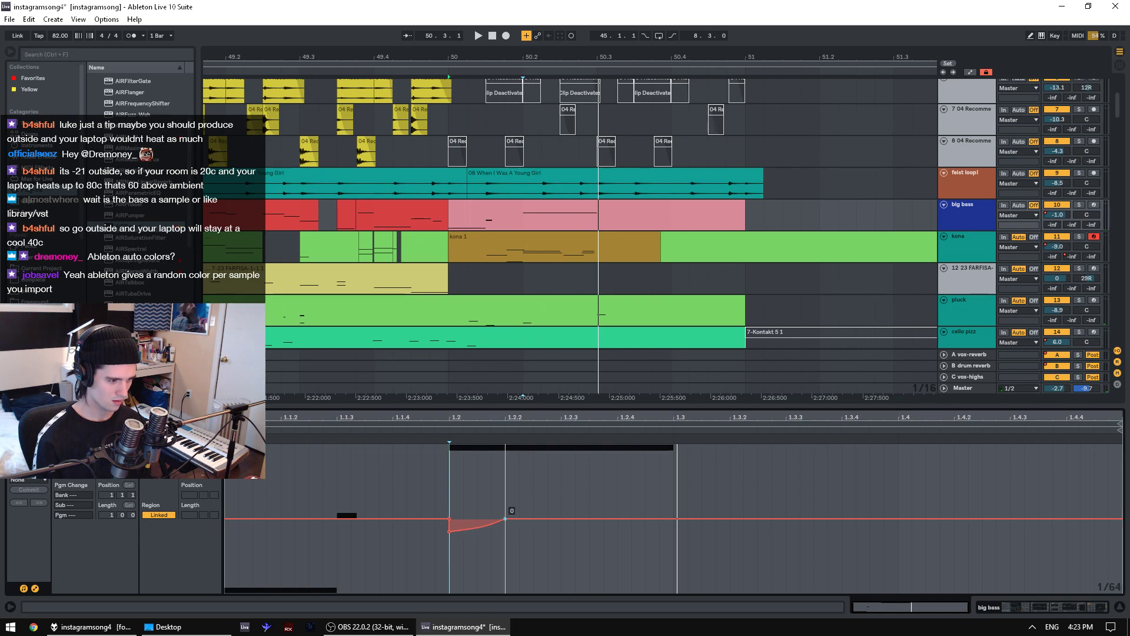
- Return to the notes, shorten the one starting at 1.2.1 to end just before 1.2.3, and play the phrase
left_click(366, 533)
left_click(36, 588)
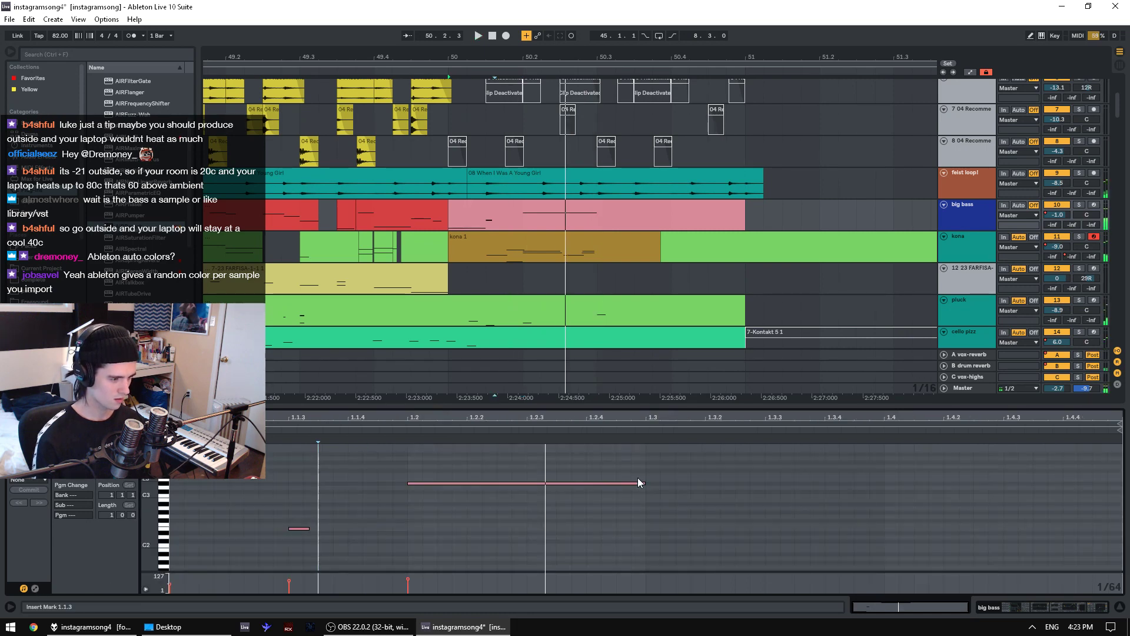
left_click_drag(646, 483, 511, 482)
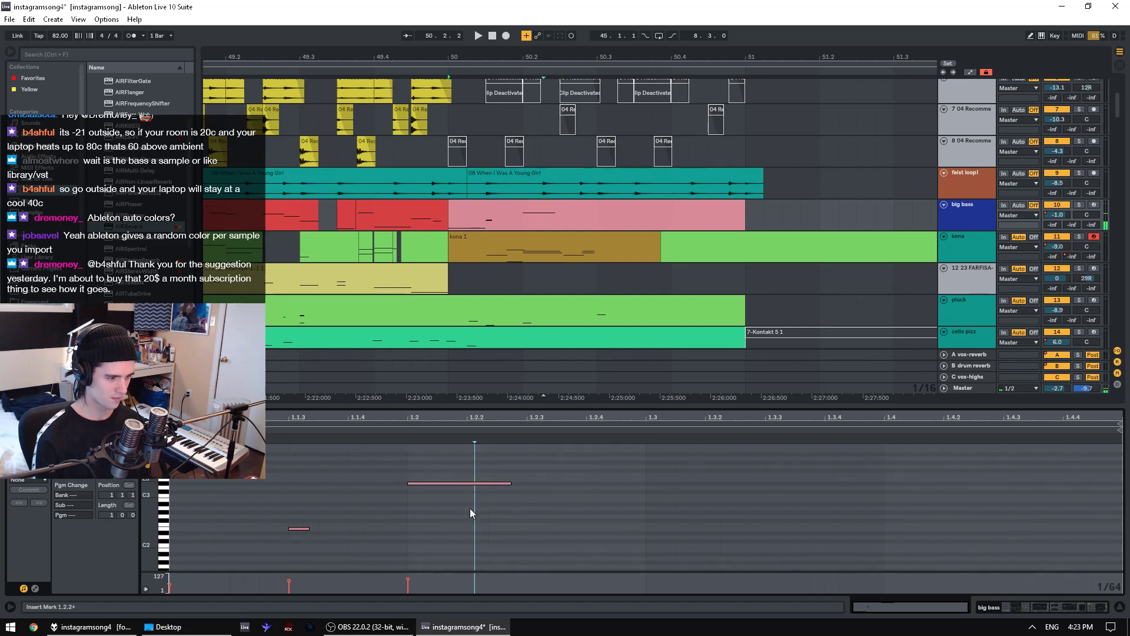
left_click(170, 488)
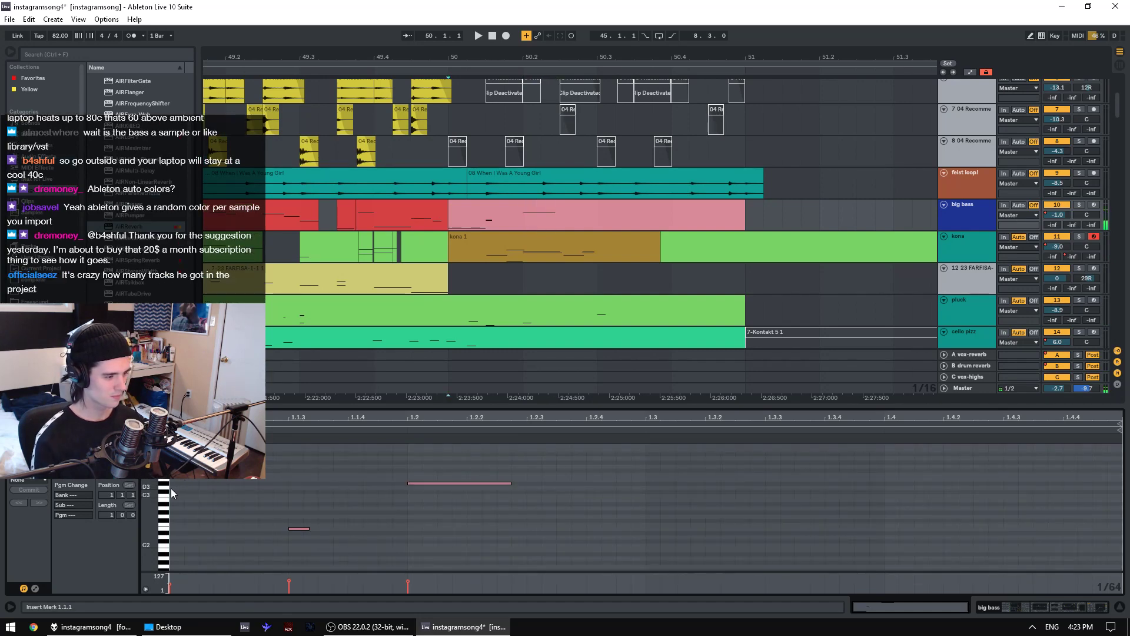
key("space")
key("space")
- Add a short bass note at 1.2.3, tune it to D#2, and audition the phrase
left_click(526, 542)
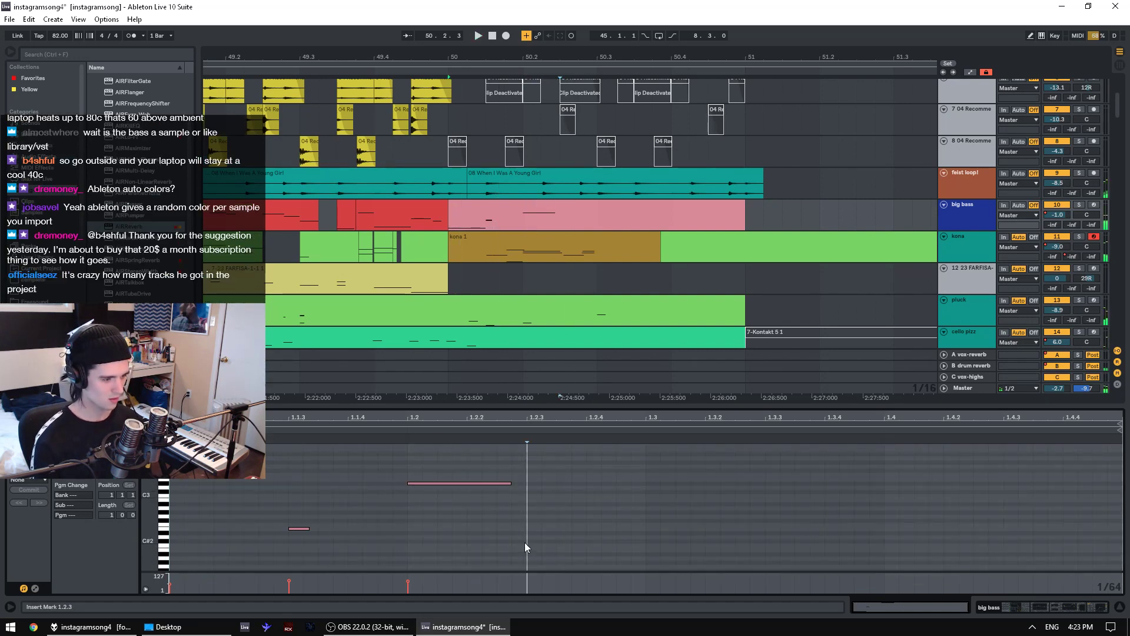
double_click(532, 550)
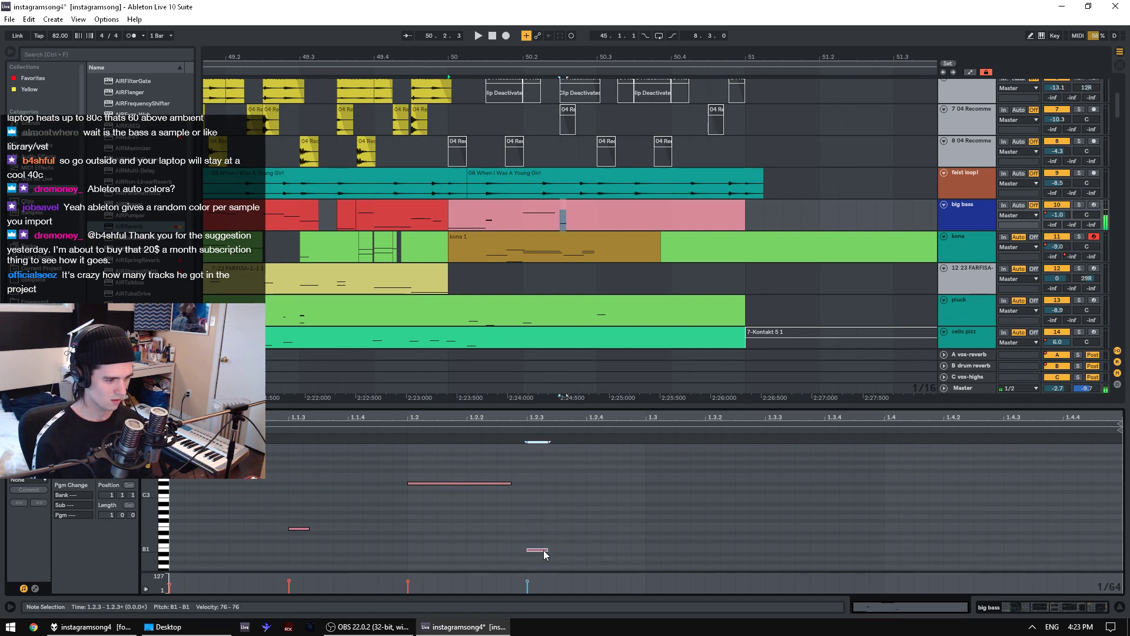
left_click_drag(531, 550, 537, 538)
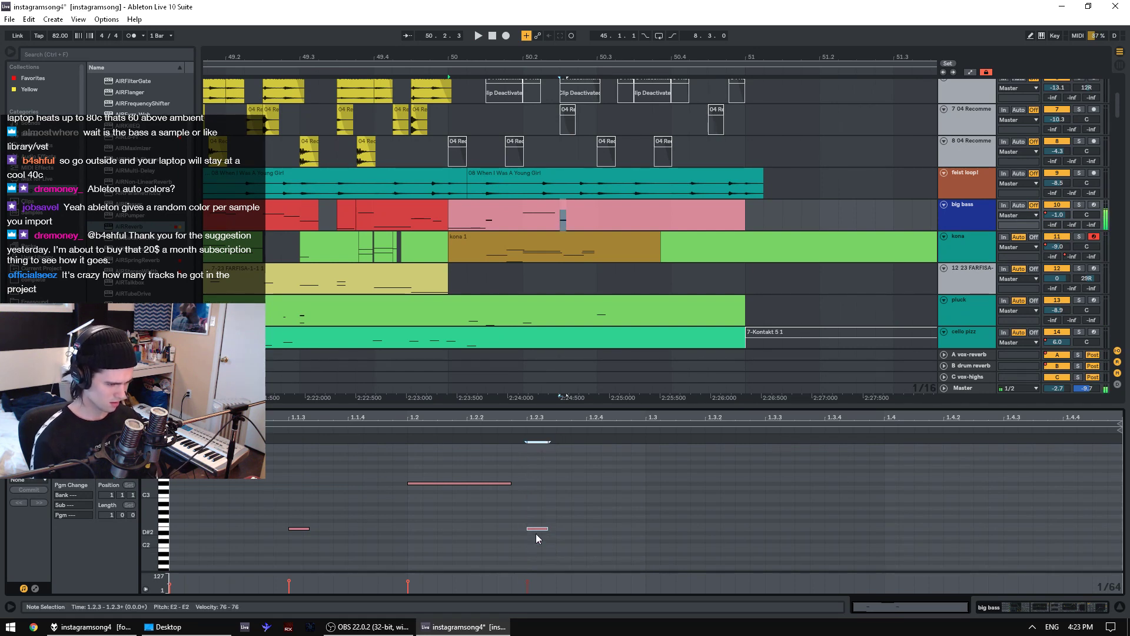
key("Down")
left_click(380, 524)
key("space")
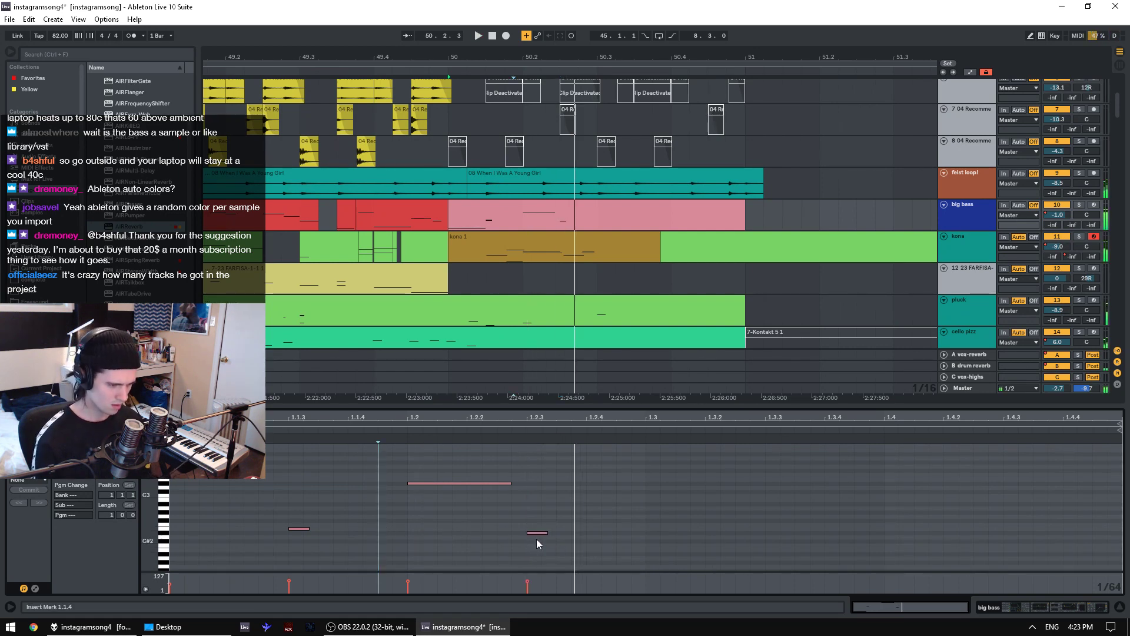
- Stop playback and lower the big bass note at 1.2.3 to C#2
key("space")
left_click(537, 533)
scroll(541, 531, "down", 5)
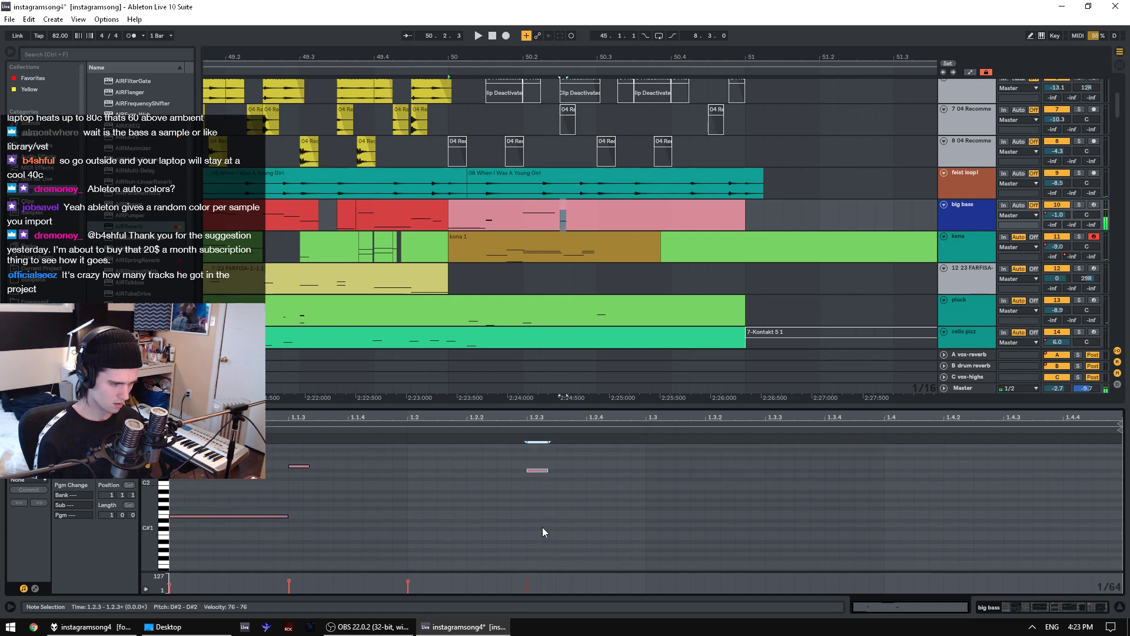
key("Down")
- Add a short D#1 bass note at 1.2.4 and audition the phrase
left_click(589, 540)
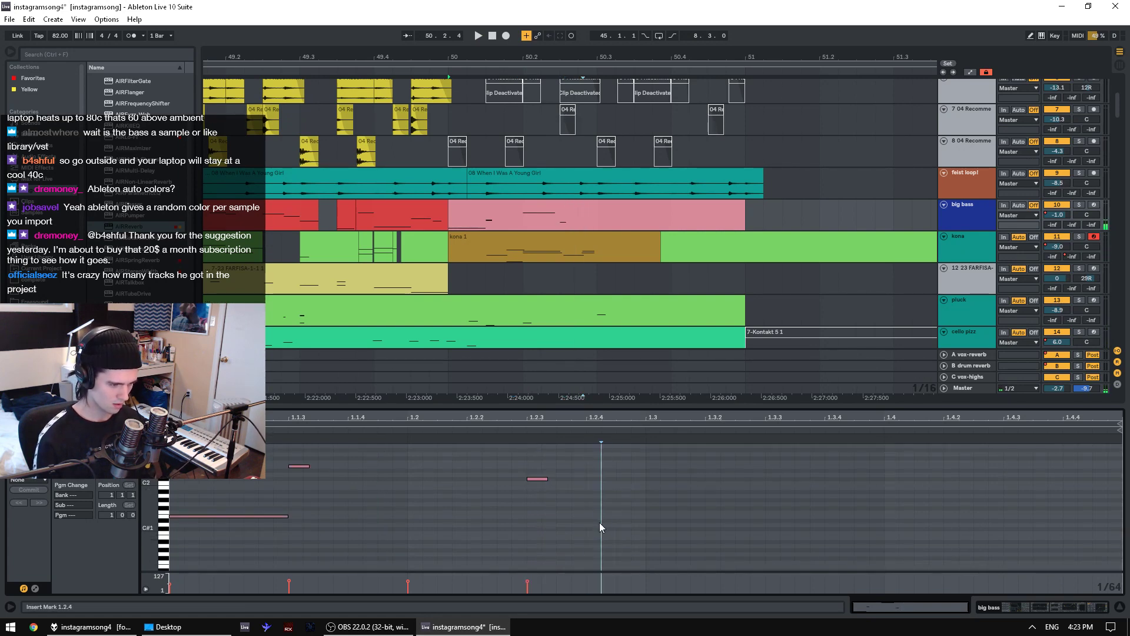
double_click(599, 521)
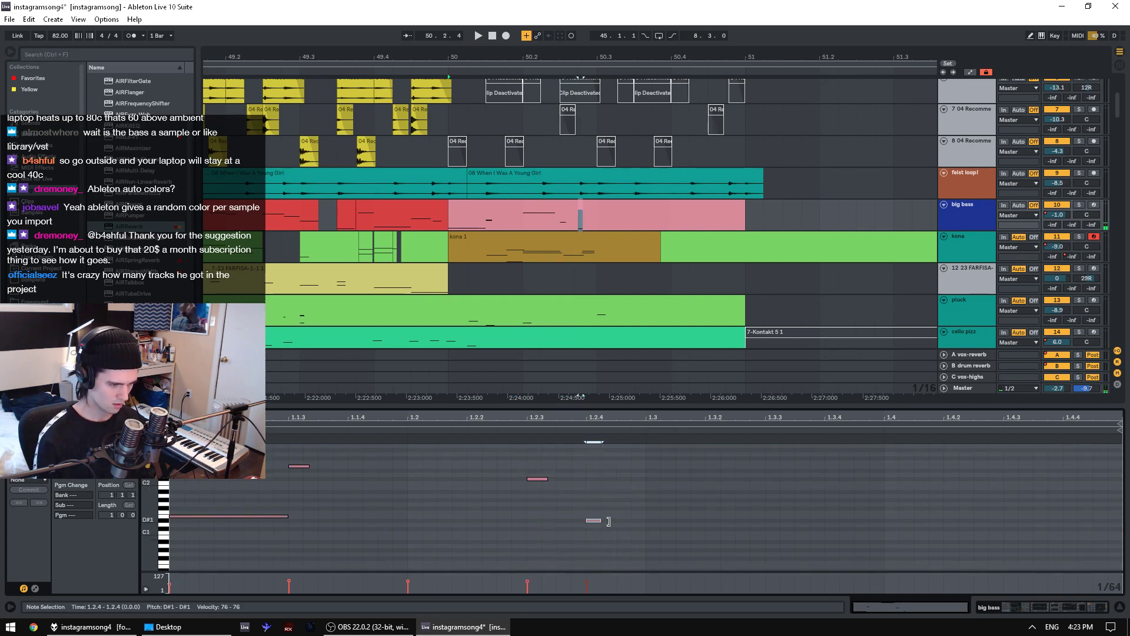
left_click(380, 511)
key("space")
key("space")
- Lengthen the bass note at 1.2.3 so it ends just before 1.2.4
left_click(544, 479)
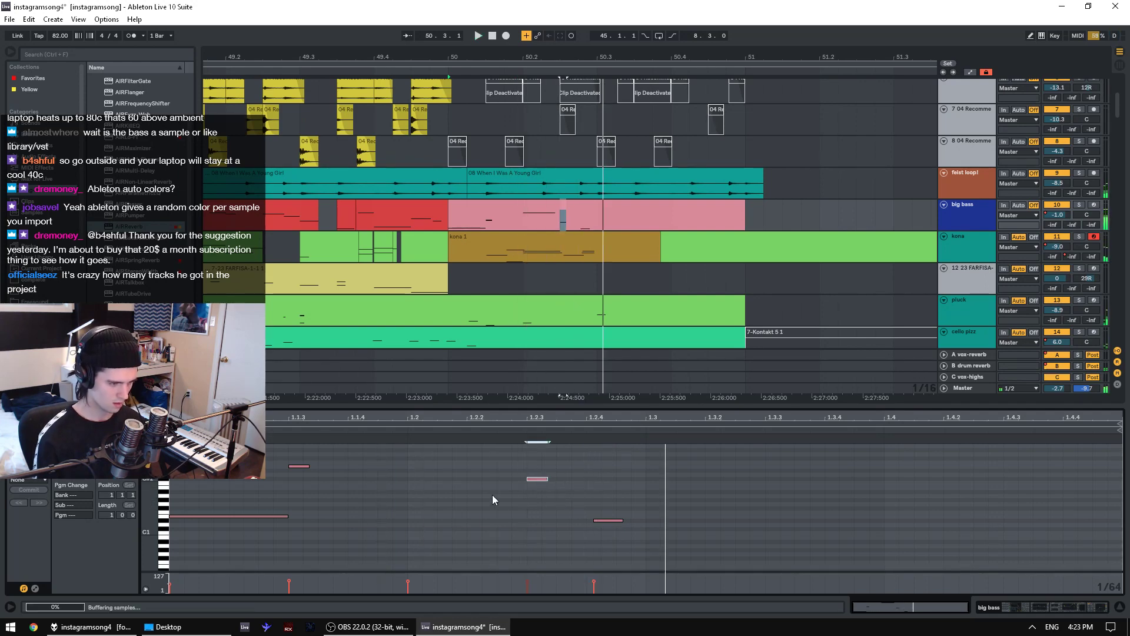
key("space")
left_click_drag(548, 479, 703, 475)
- Add a bass note at 1.3.1, extend it to 1.3.2, and transpose it down an octave from B2
double_click(655, 475)
scroll(701, 474, "up", 2)
key("Delete")
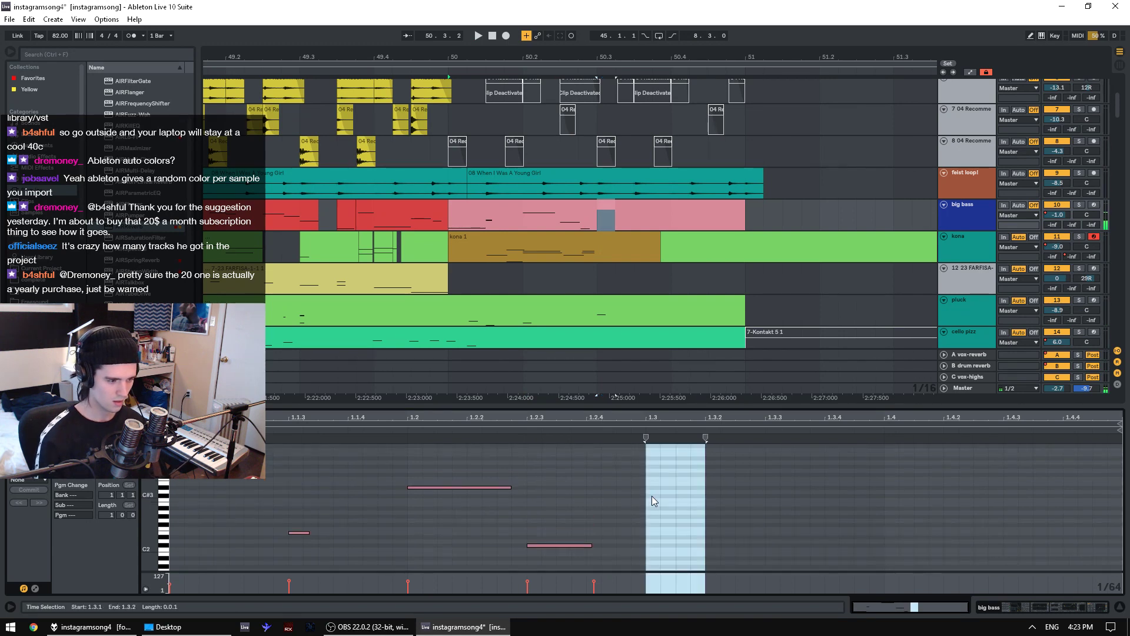
double_click(655, 504)
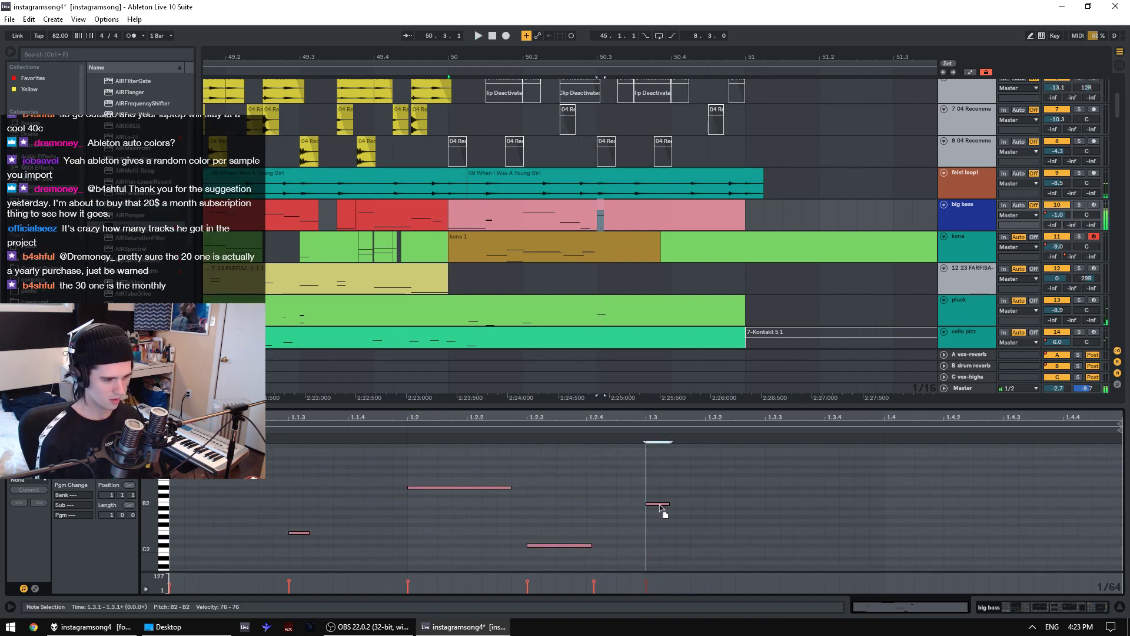
scroll(677, 468, "down", 3)
left_click(677, 468)
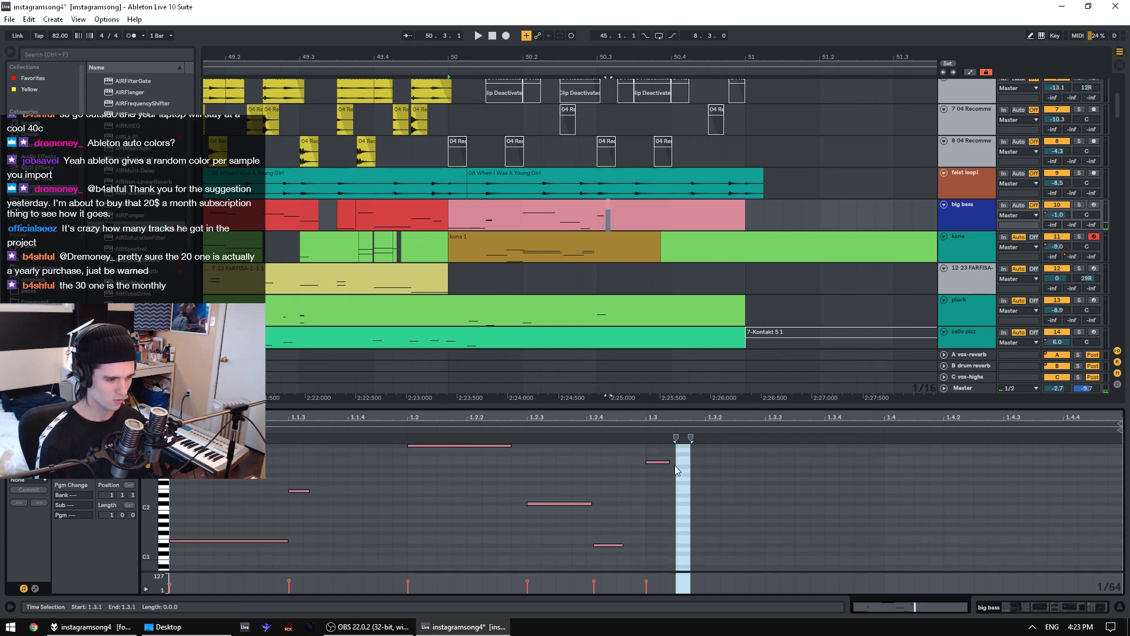
left_click_drag(670, 463, 704, 462)
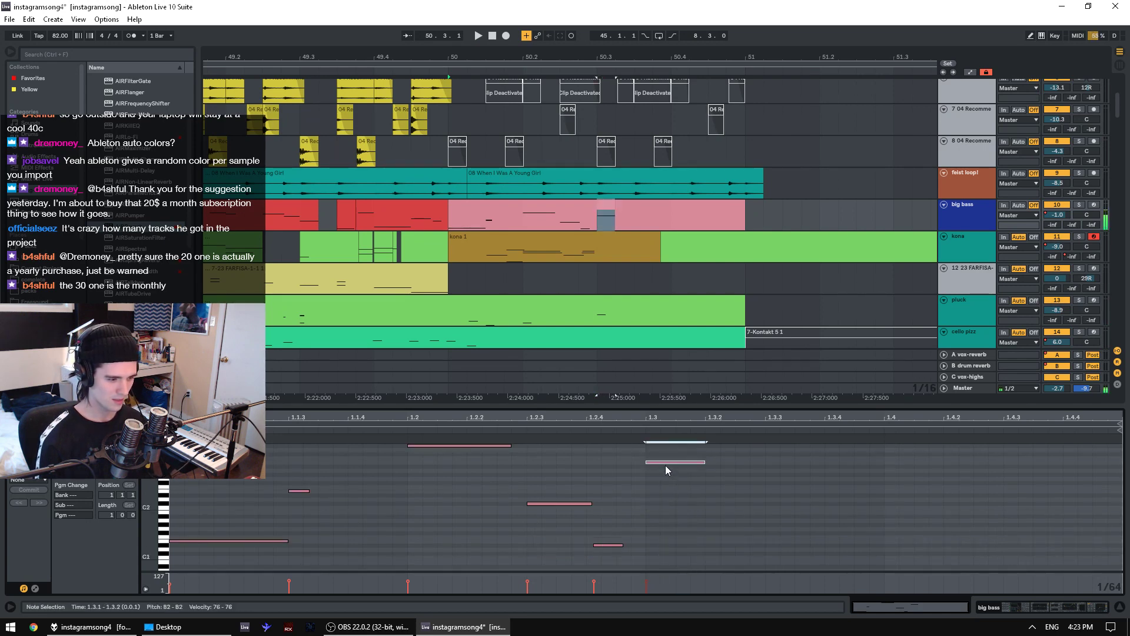
key("shift+Down")
- Audition the phrase and lengthen the bass note at 1.3.1 to just past 1.3.3
left_click(426, 524)
key("space")
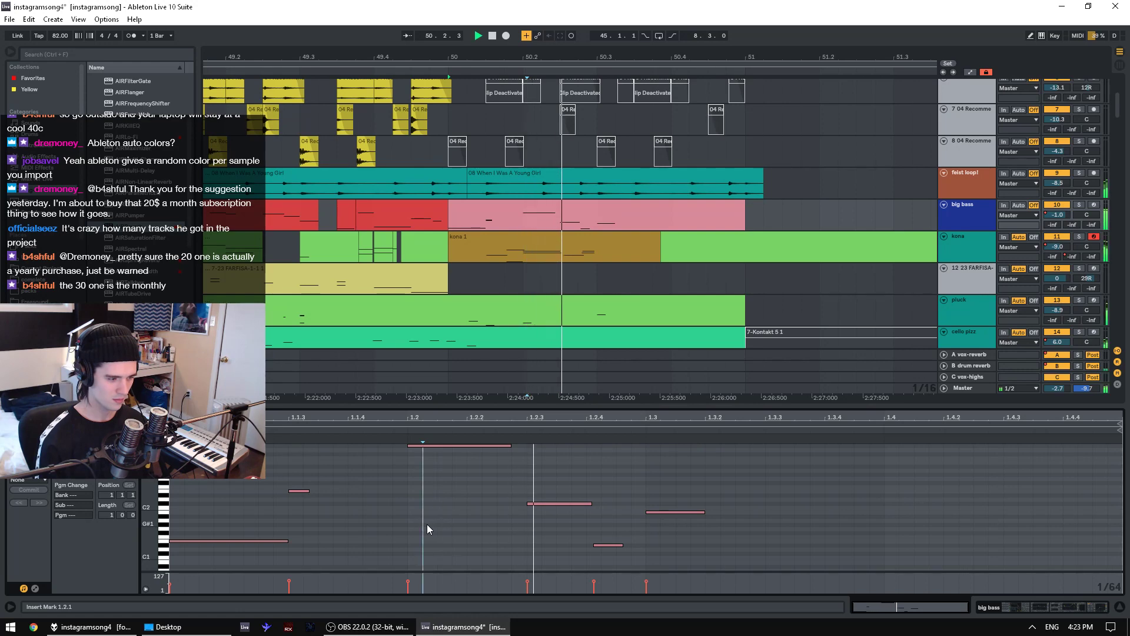
left_click(690, 512)
key("space")
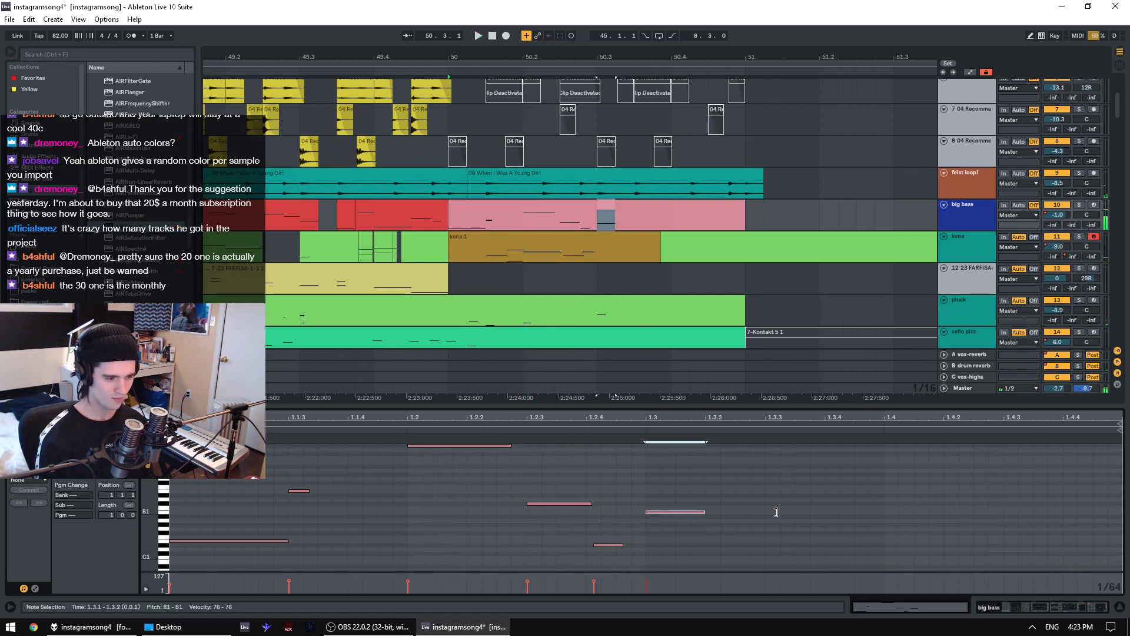
left_click_drag(776, 511, 780, 511)
left_click(541, 490)
key("space")
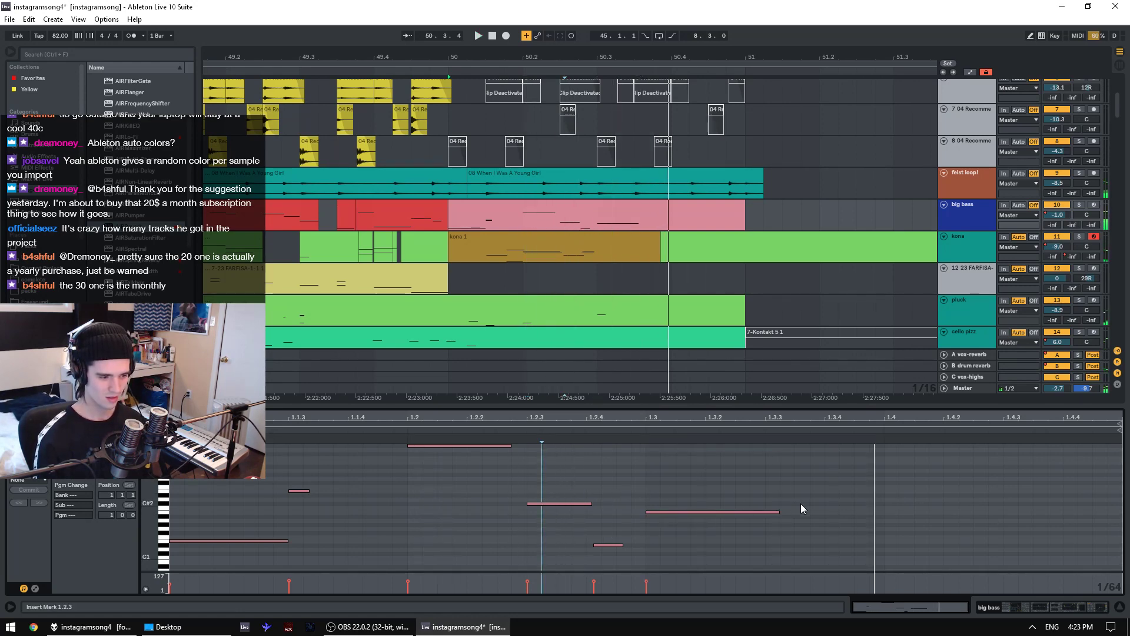
- Play bar 50 to check the new bass phrase against the other tracks
left_click(492, 217)
key("space")
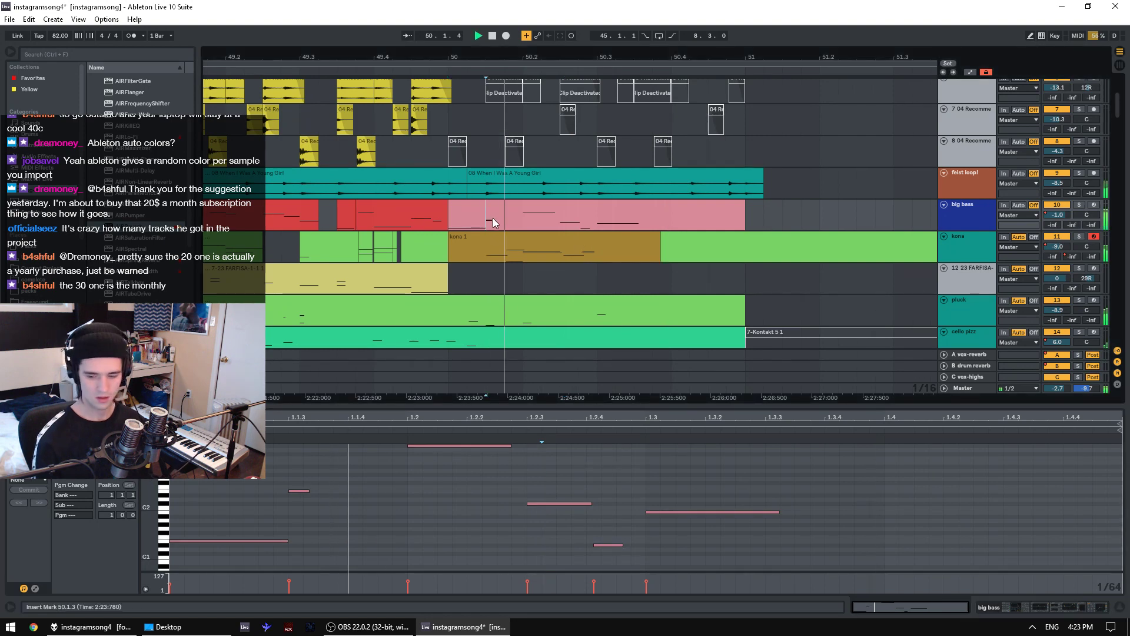
left_click(558, 210)
key("space")
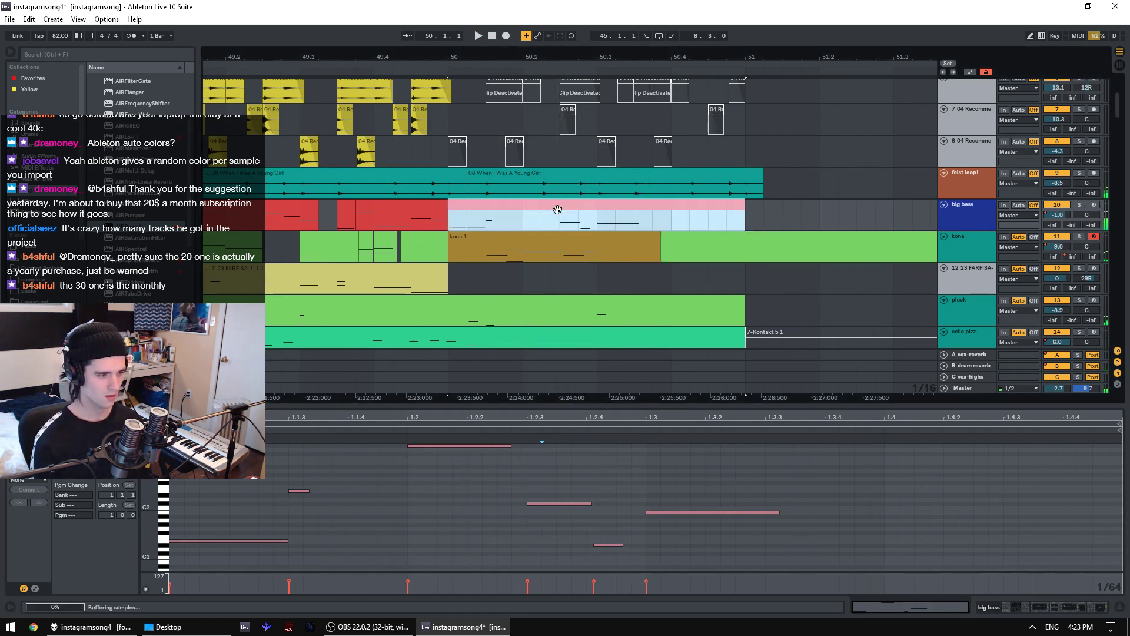
key("space")
scroll(468, 270, "down", 4)
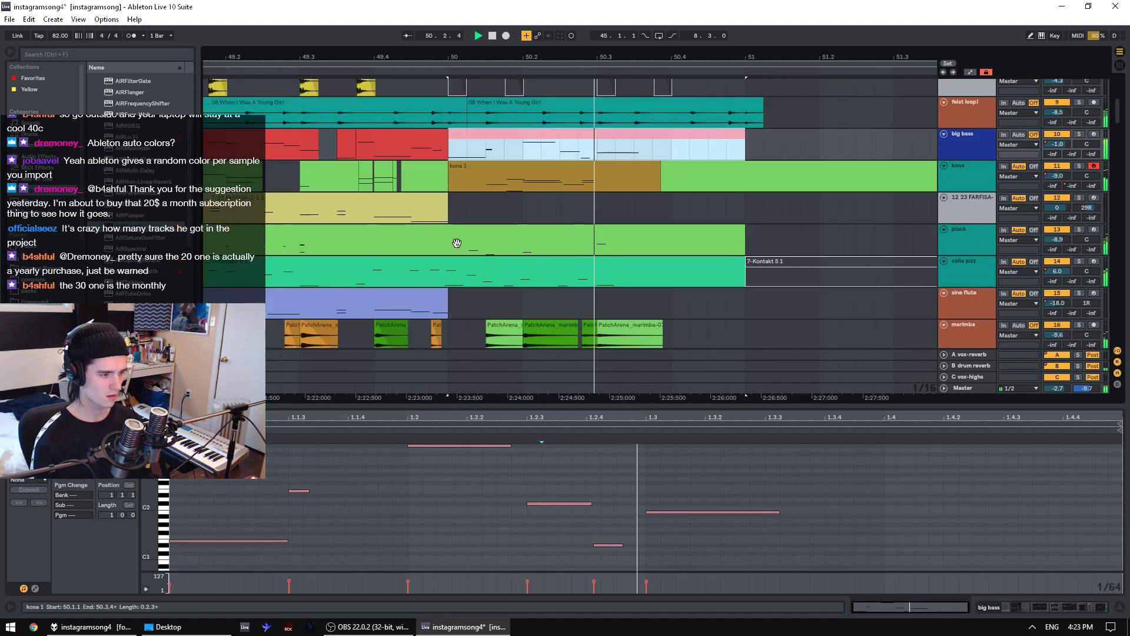
scroll(552, 280, "down", 2)
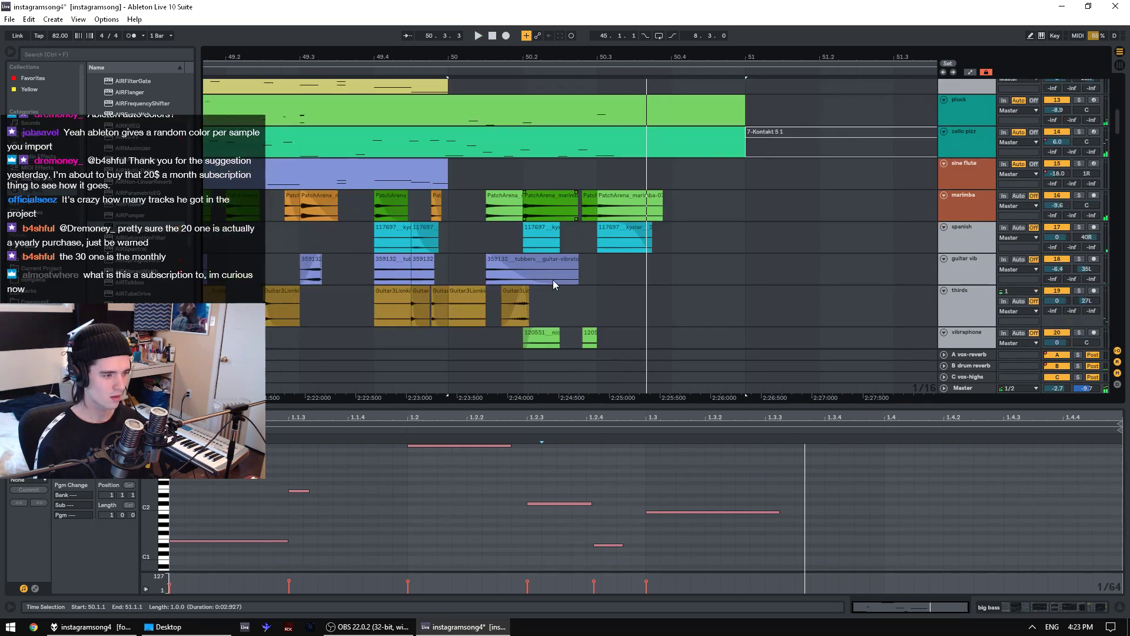
- Solo the vox-notes track and play it from 49.3.1
left_click(458, 301)
scroll(458, 304, "down", 4)
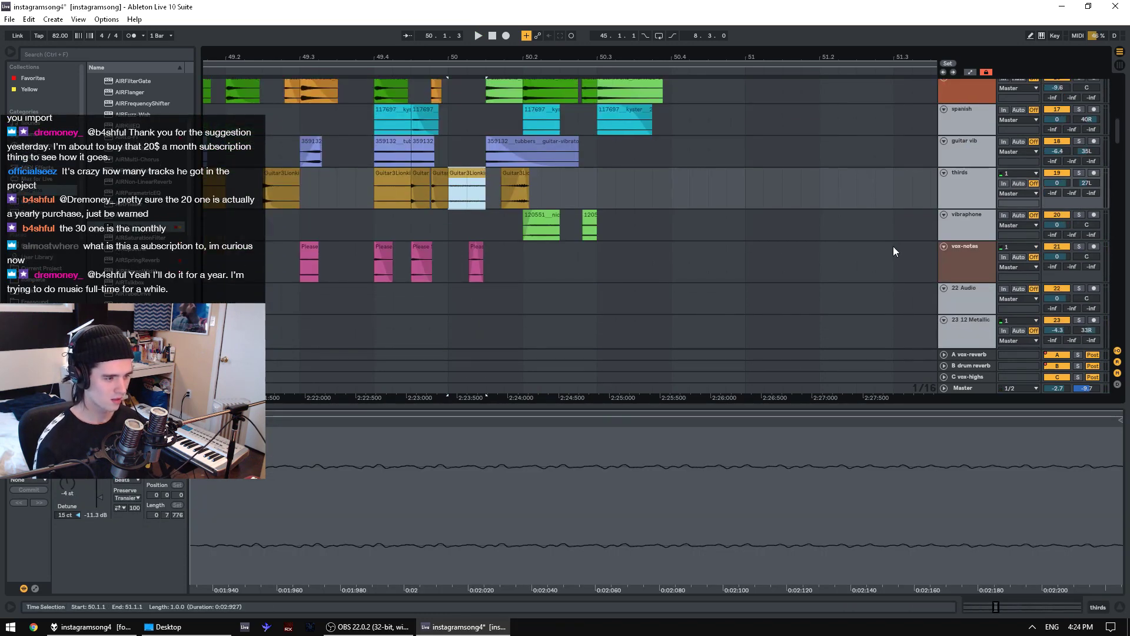
left_click(1079, 246)
left_click(300, 290)
key("space")
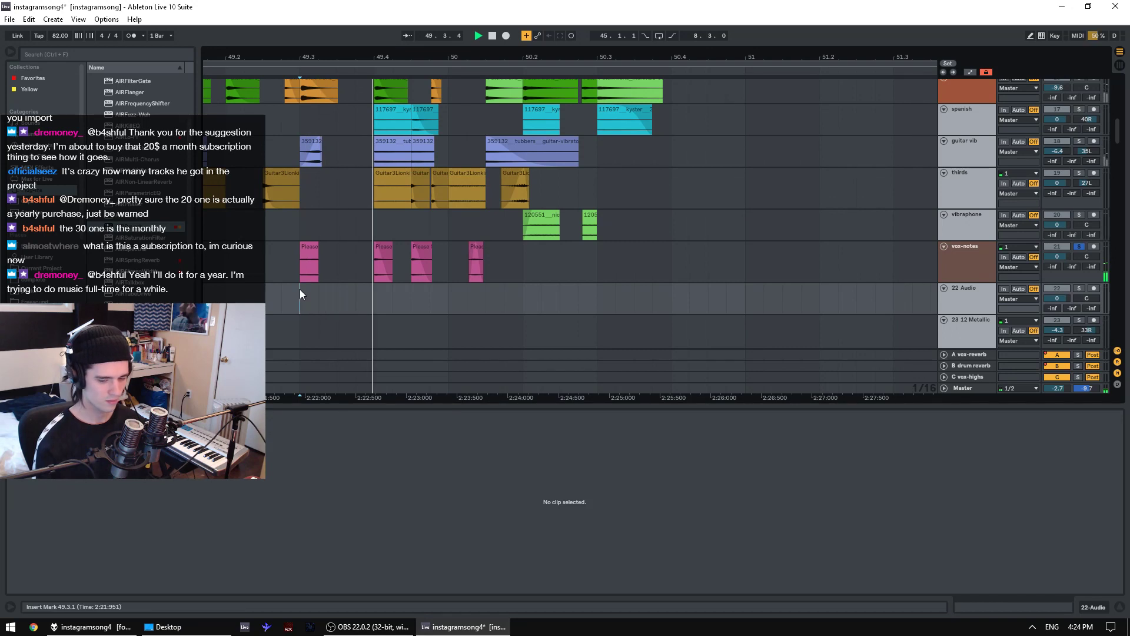
- Copy the vox-notes clip at 49.4.3 to 50.3.1 and unsolo the track
left_click(421, 264)
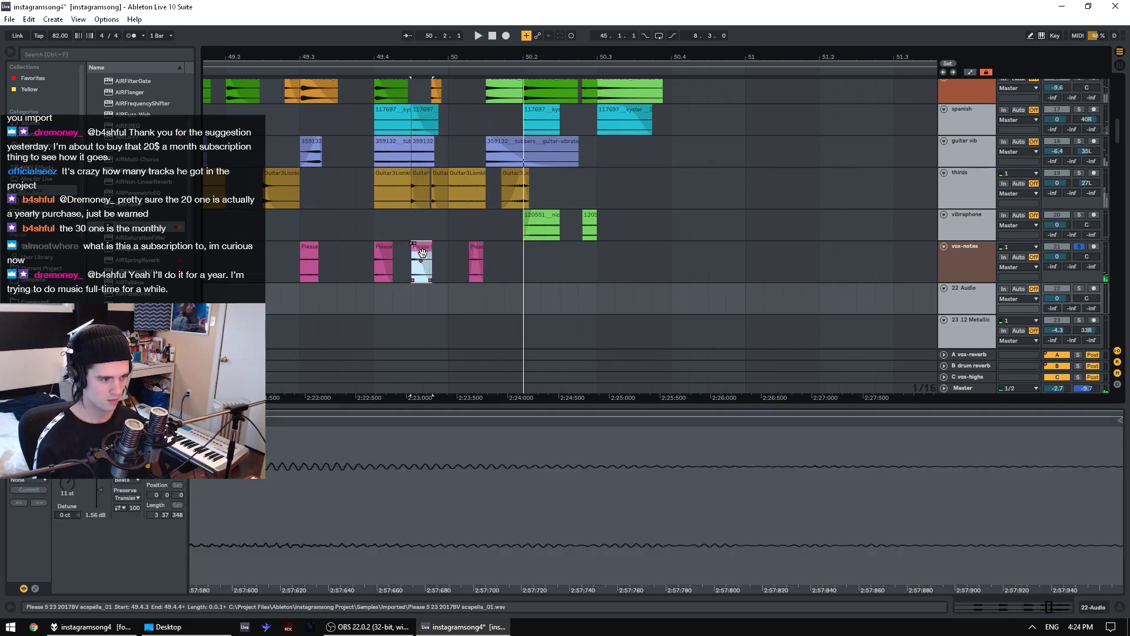
key("space")
key("ctrl+z")
left_click(1081, 248)
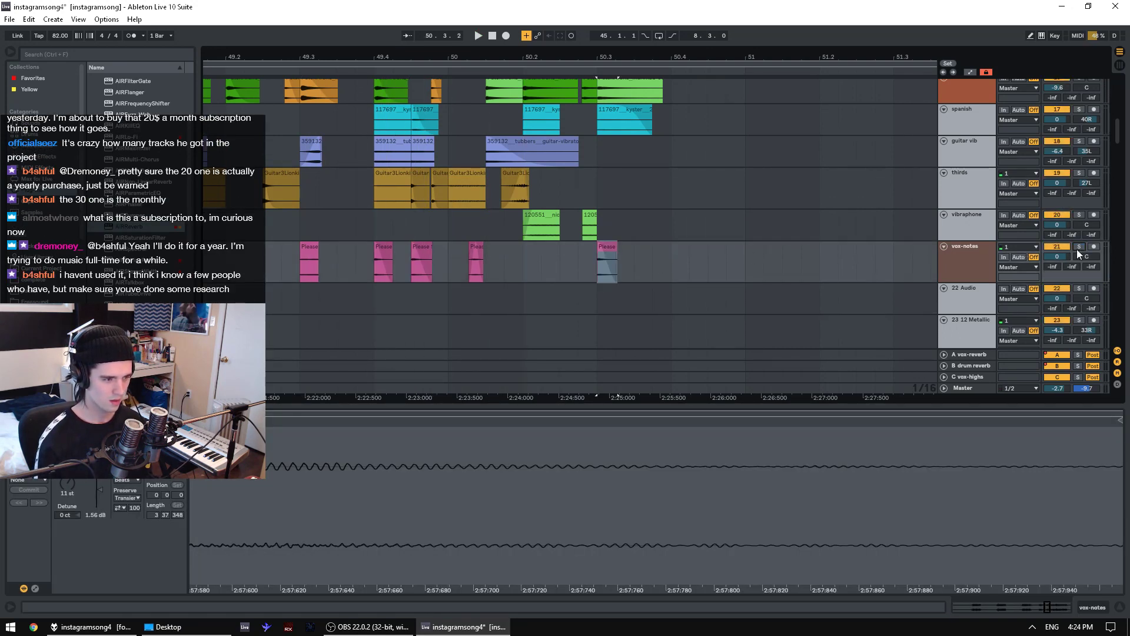
- Solo vox-notes, shift the copied clip's sample region to start at about 3:02.5, and audition it
left_click(1078, 247)
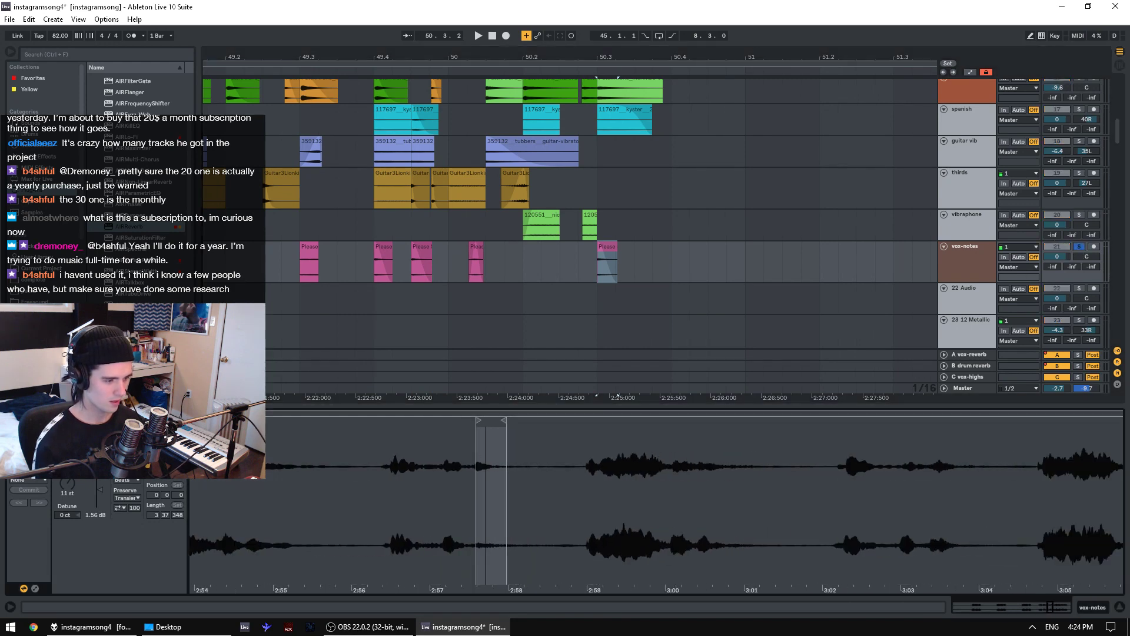
left_click_drag(479, 424, 868, 459)
key("space")
key("space")
key("space")
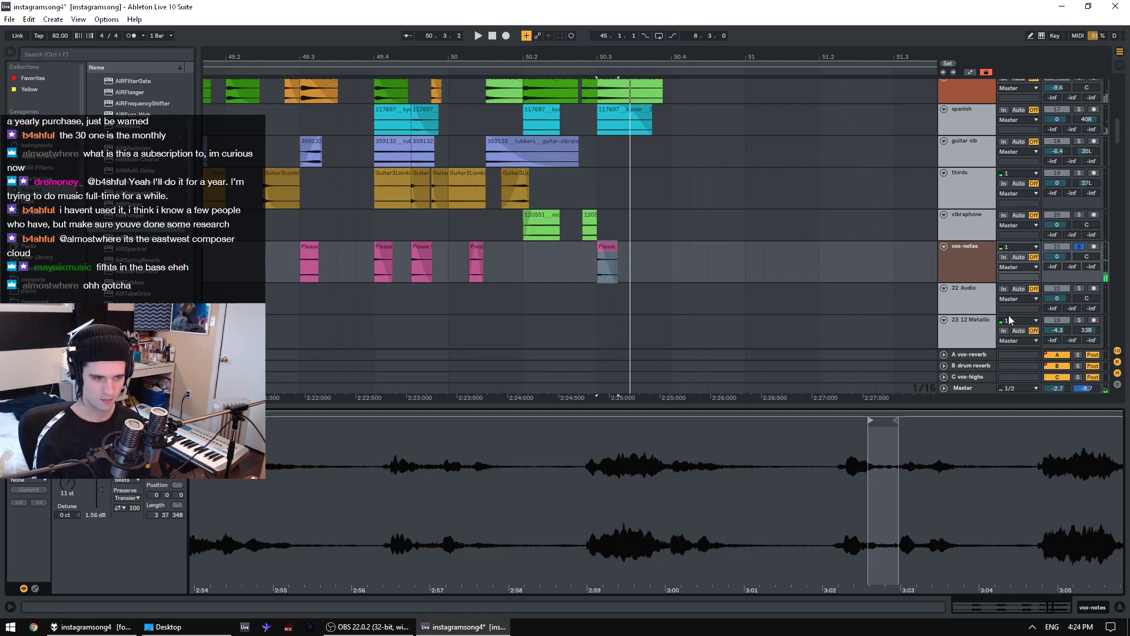
- Unsolo vox-notes and audition the copied vocal clip in the full mix, including from 50.2.1
left_click(1078, 247)
key("space")
key("space")
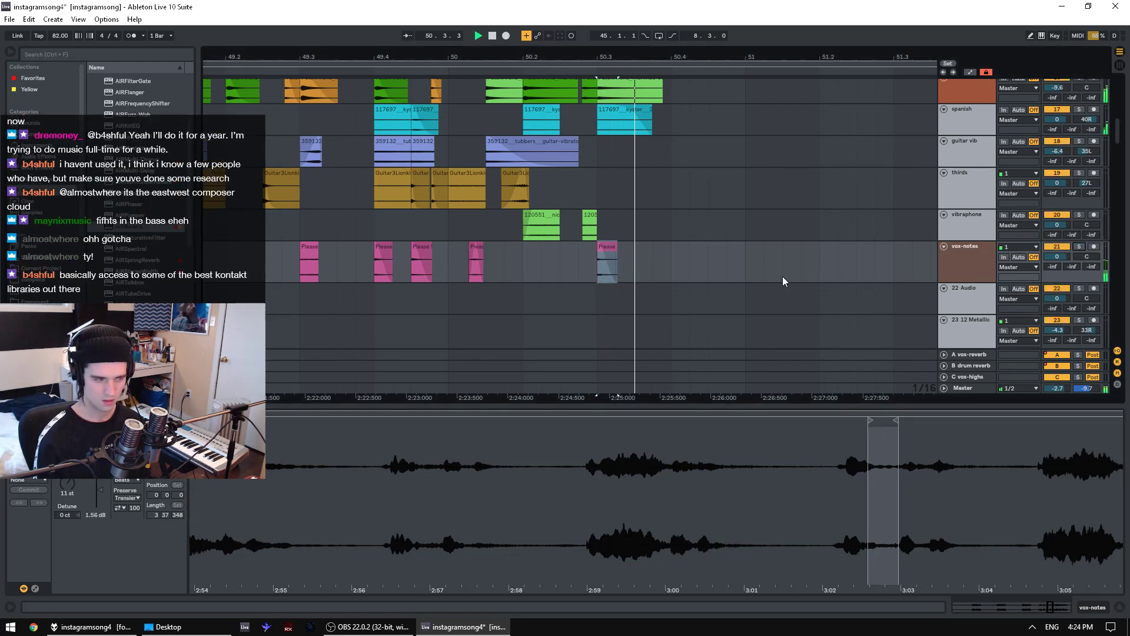
key("space")
key("space")
left_click(516, 271)
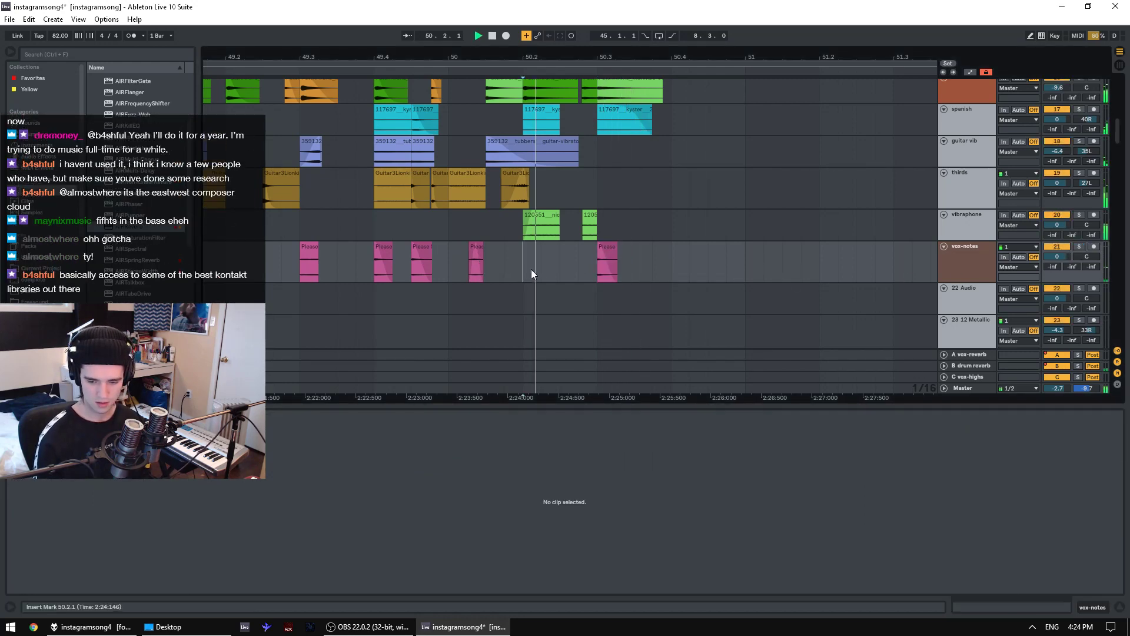
- Raise the gain of the vox-notes clip at 50.3.1 to 4.25 dB and audition it
left_click(607, 253)
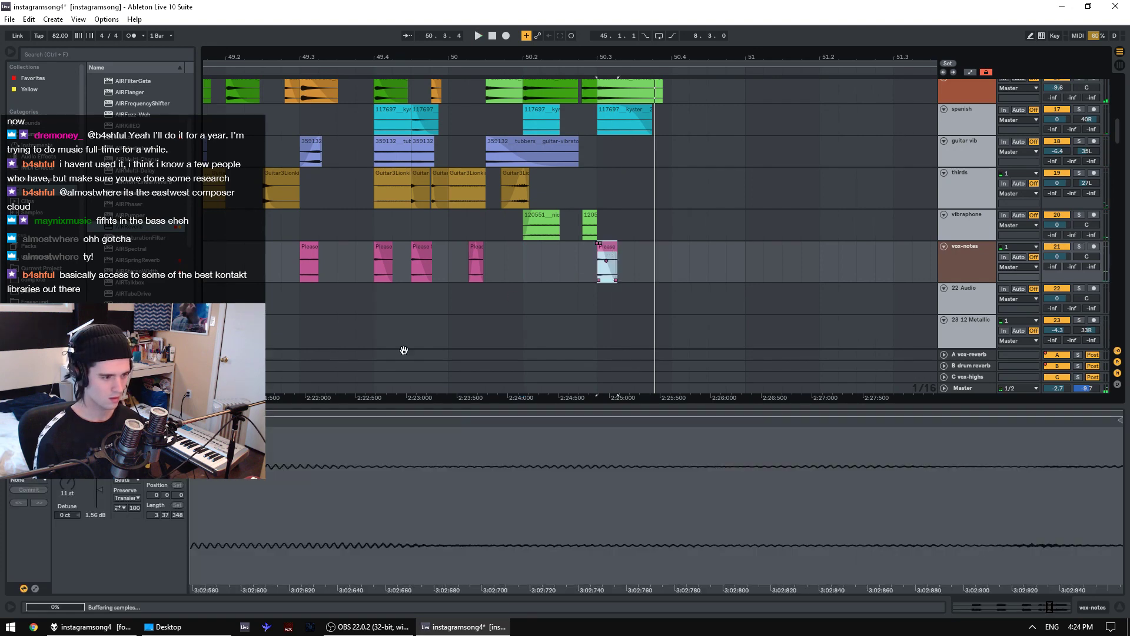
key("space")
left_click(103, 500)
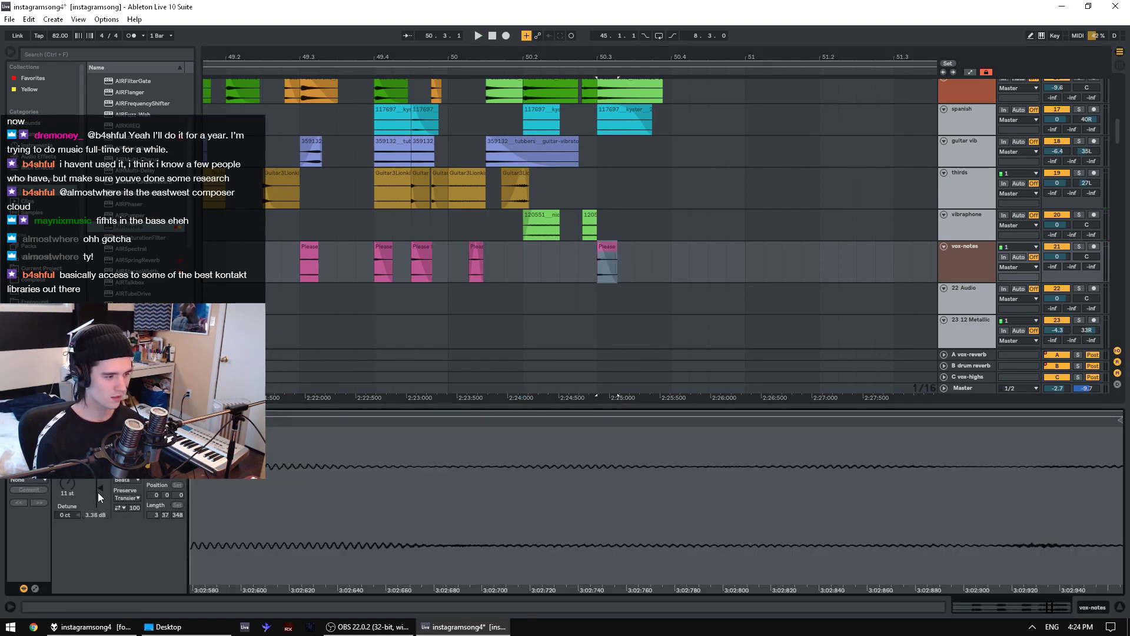
left_click_drag(98, 492, 108, 479)
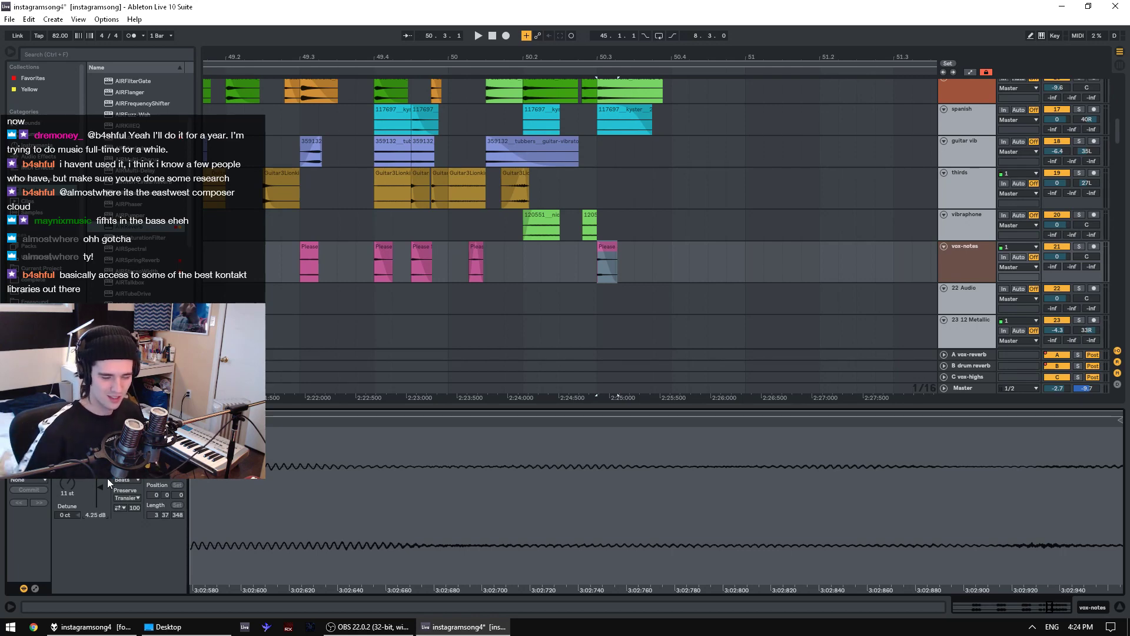
left_click(612, 263)
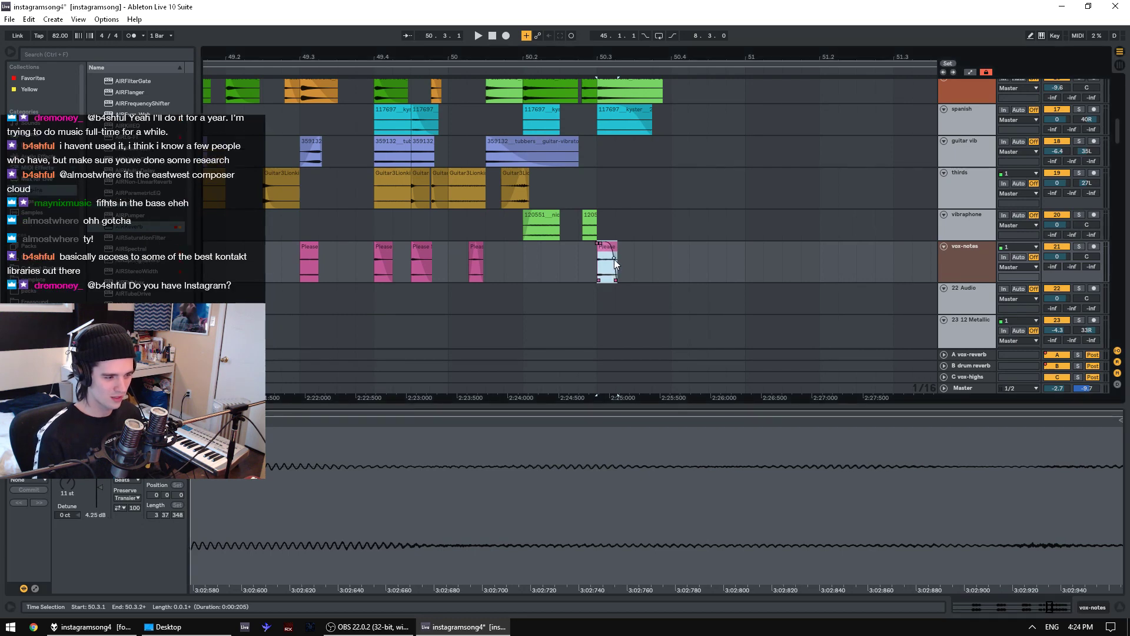
key("space")
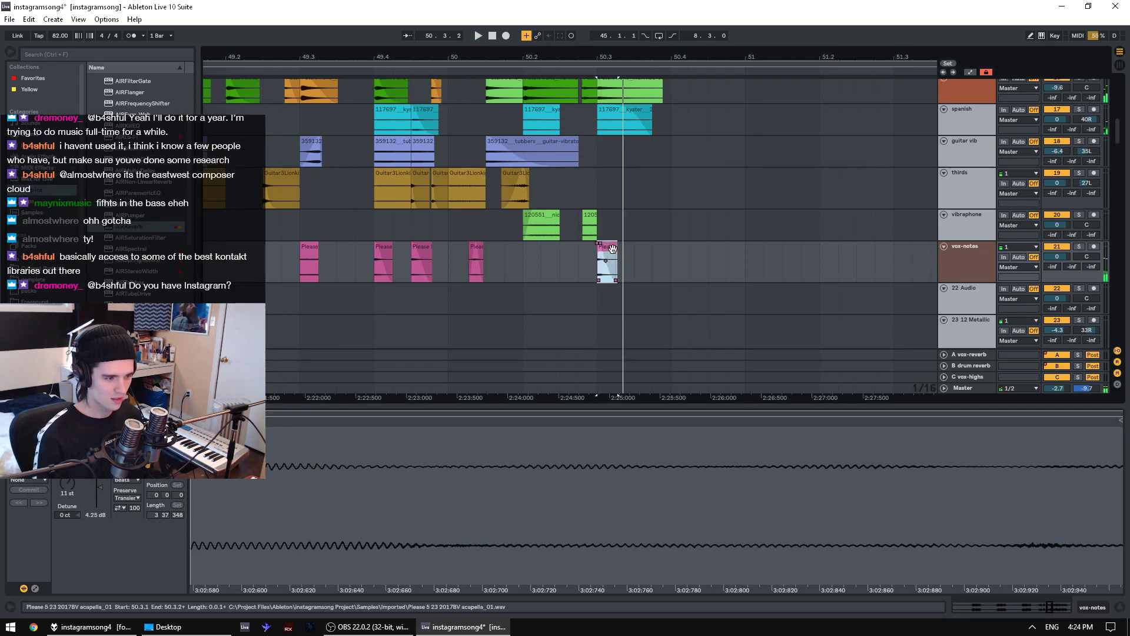
- Move the vocal clip from 50.3.1 to just after 50.2.2 and play from 50.1.4
left_click_drag(613, 249, 556, 252)
left_click(503, 271)
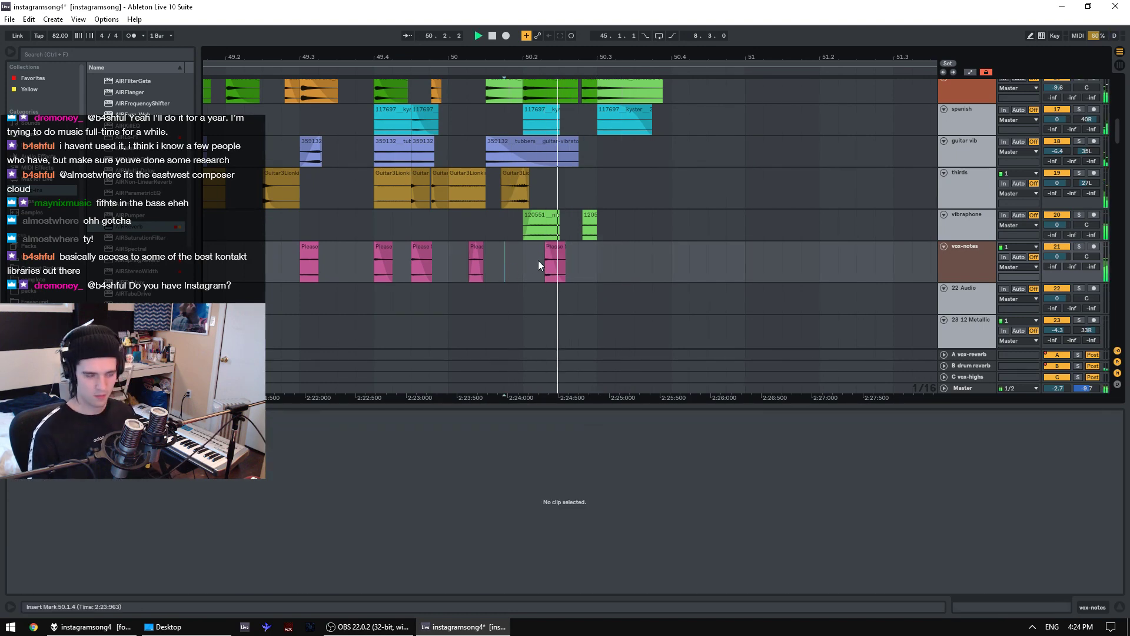
left_click(553, 259)
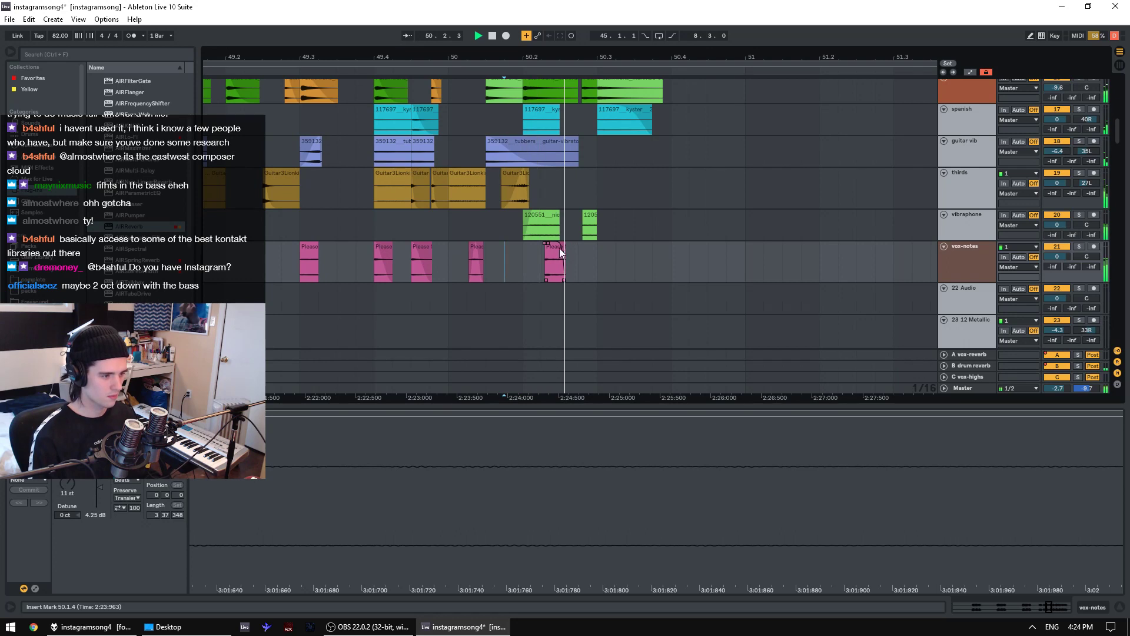
- Add a fade-in across more than half of the moved vocal clip and audition it repeatedly
left_click(558, 248)
left_click_drag(546, 243, 558, 243)
key("space")
key("space")
key("space")
key("space")
key("space")
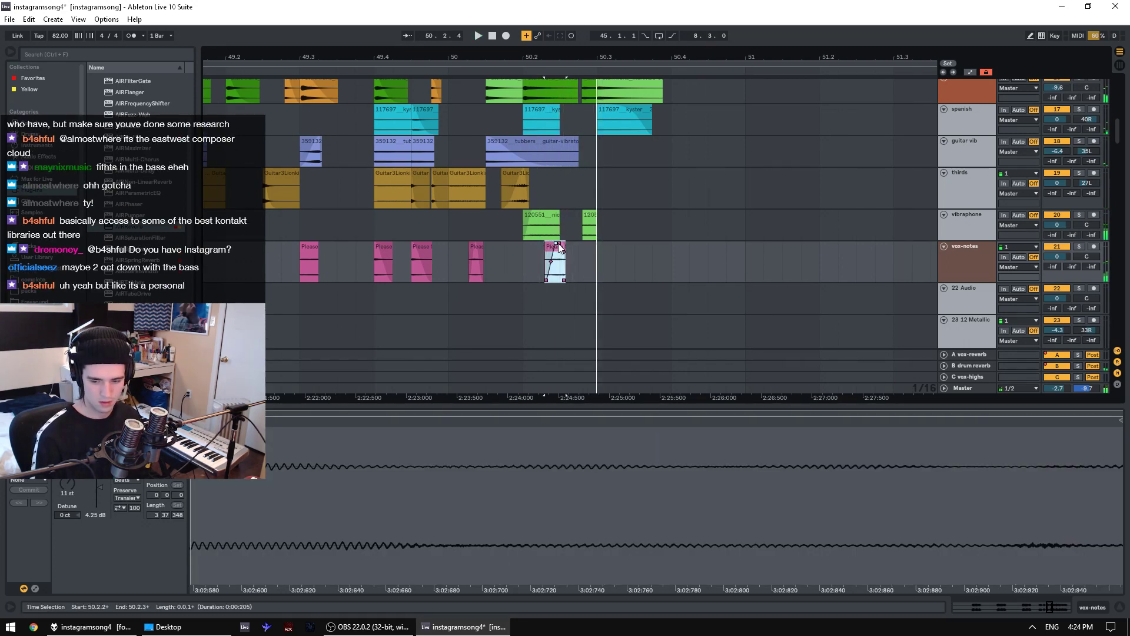
key("space")
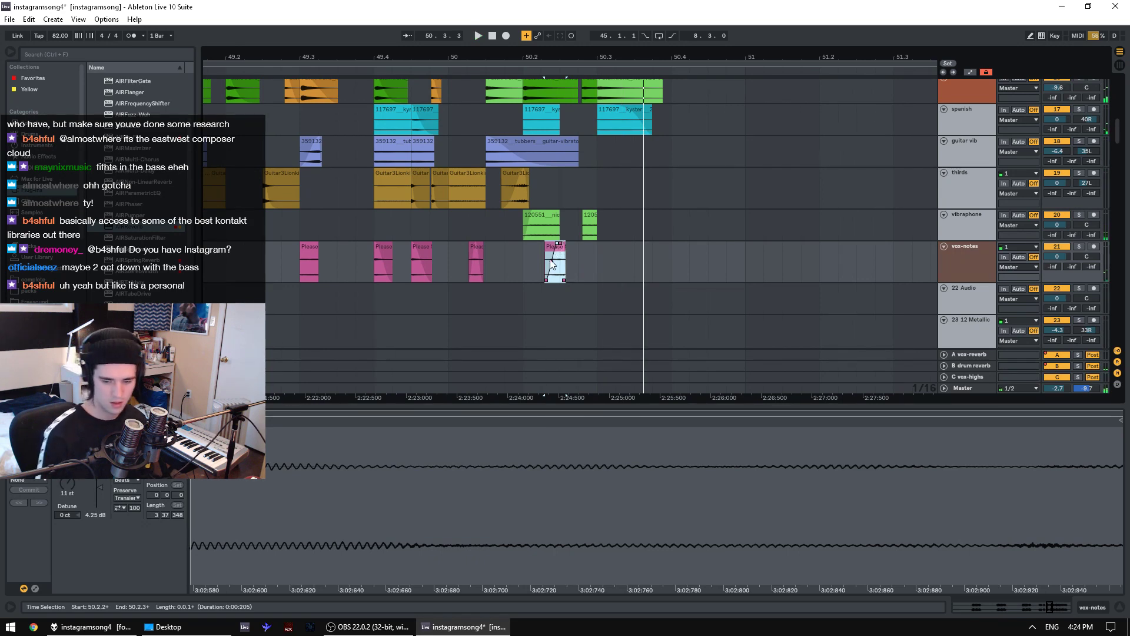
- Open the big bass clip at bar 50, select all its notes and audition them briefly
scroll(552, 263, "up", 1)
scroll(553, 255, "up", 3)
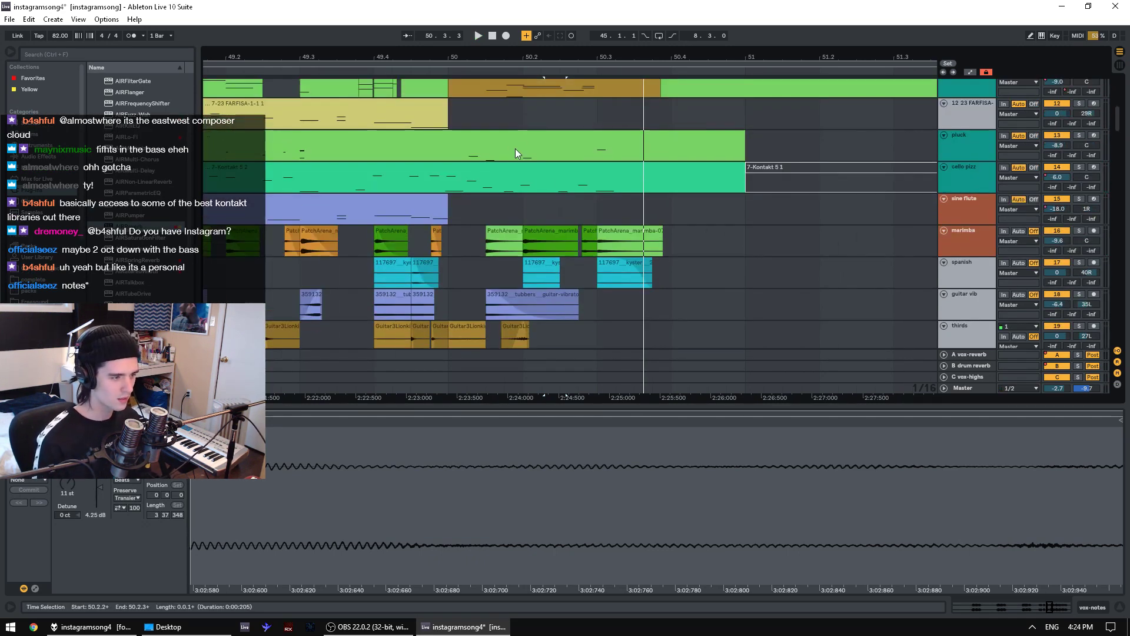
scroll(454, 154, "up", 4)
left_click(478, 142)
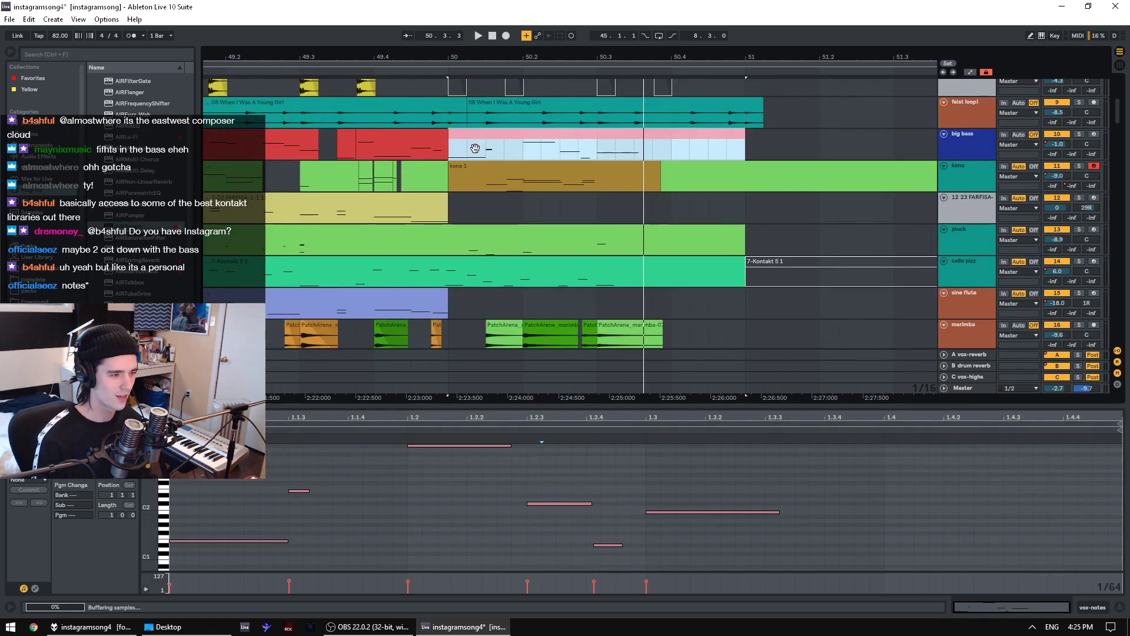
key("ctrl+a")
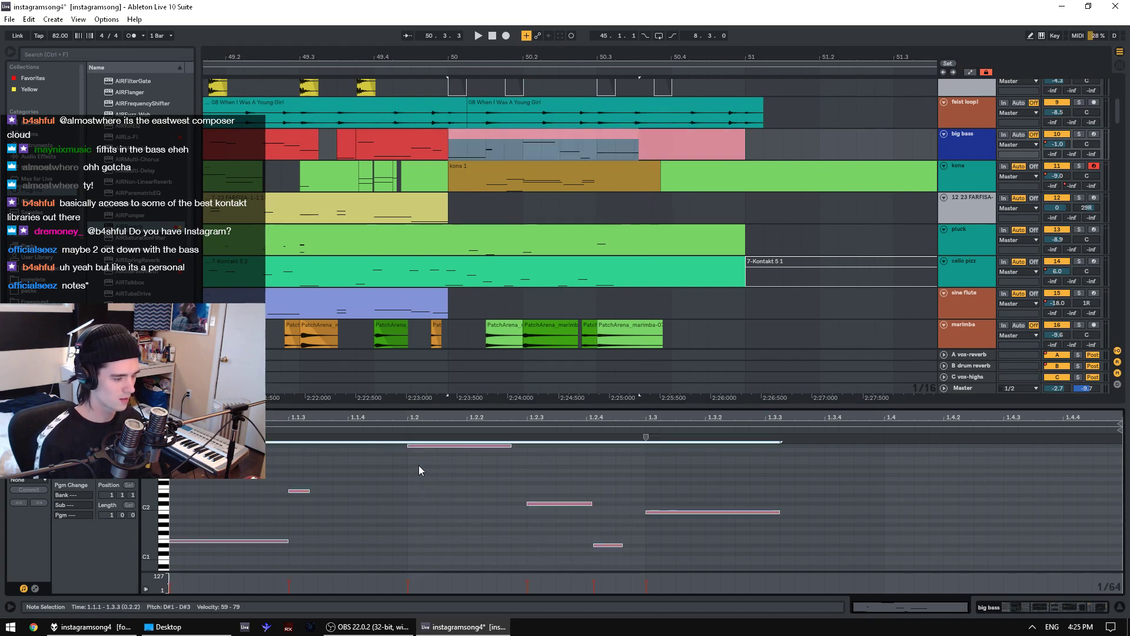
key("space")
key("space")
left_click(244, 561)
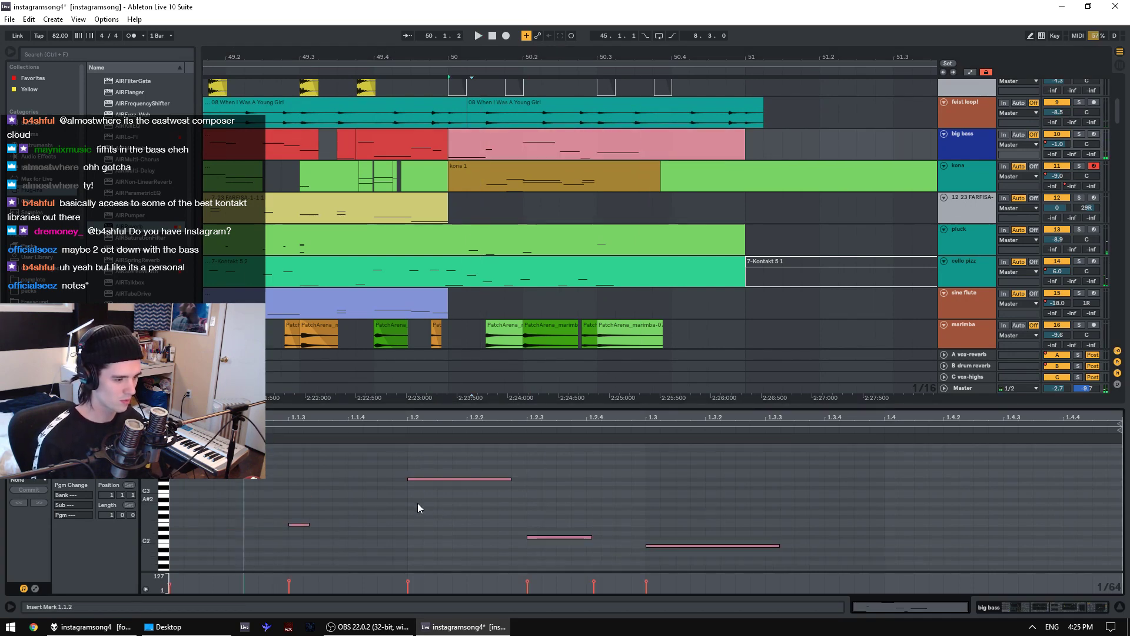
- Try the bass note at 1.2 two octaves lower and play from 1.1.4
left_click(445, 445)
key("shift+Down")
key("shift+Down")
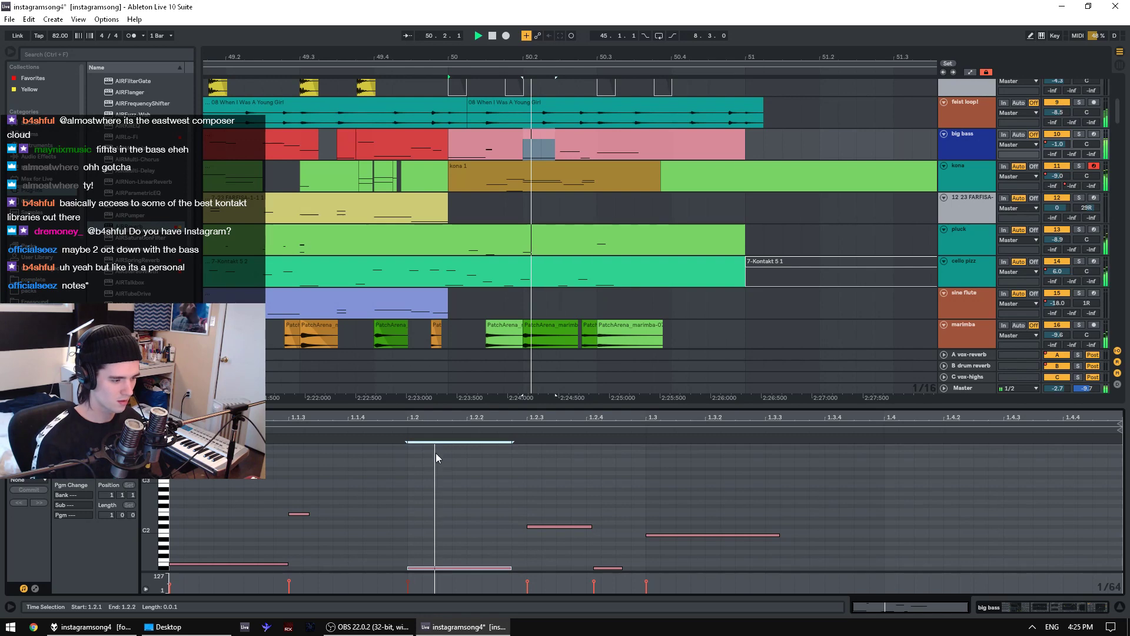
left_click(376, 489)
key("space")
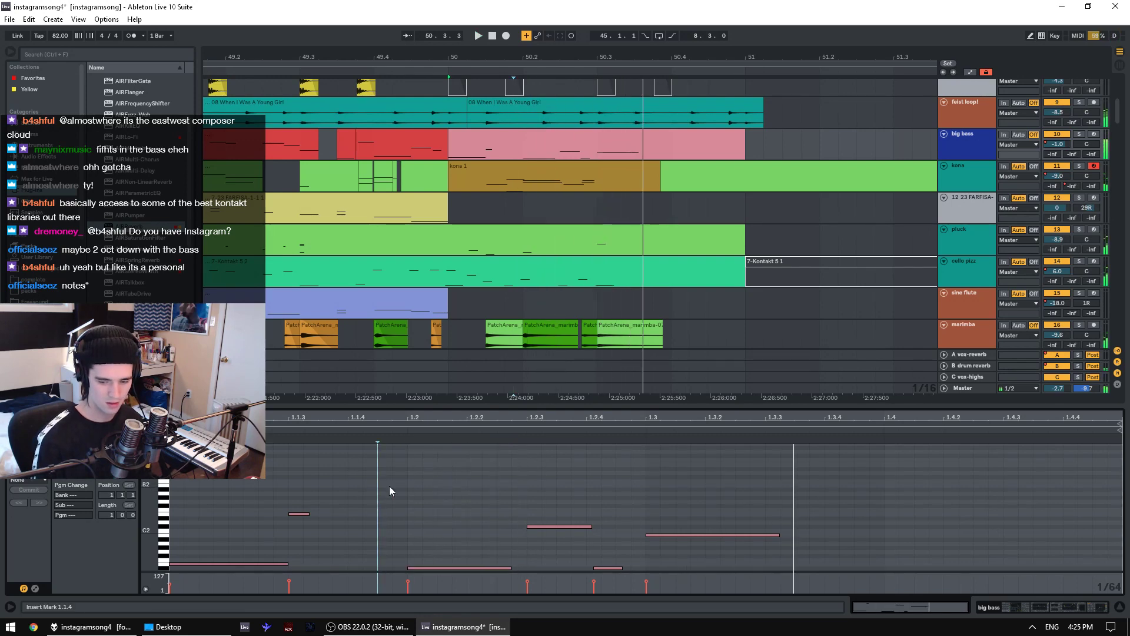
- Try the bass note at 1.3 two octaves lower, raise it back, and undo the octave changes
left_click(683, 545)
key("space")
key("shift+Down")
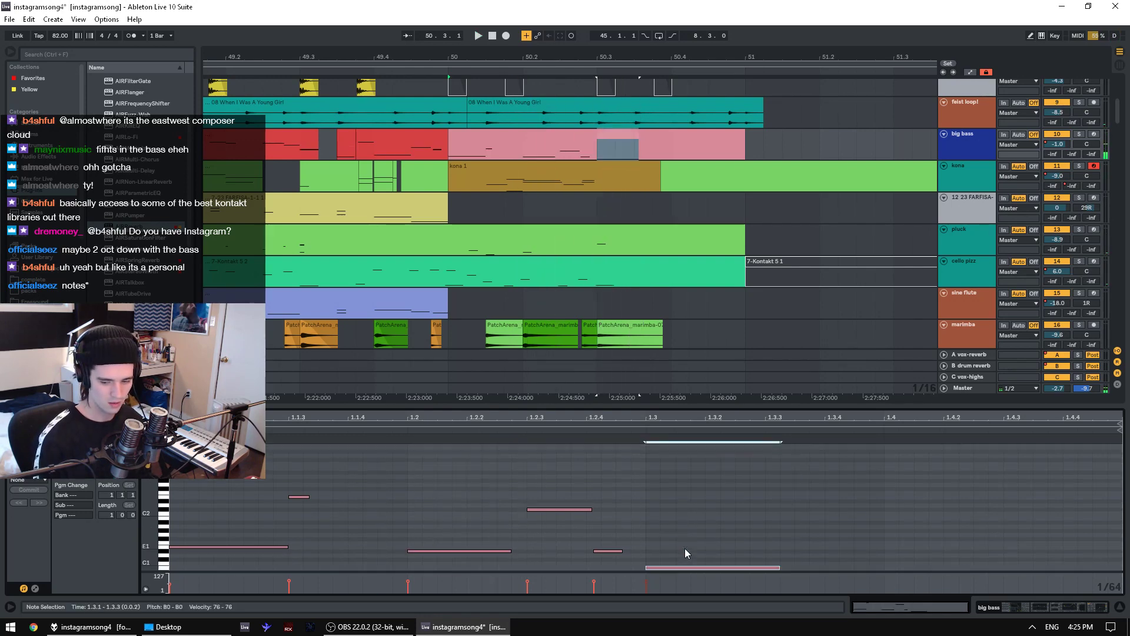
key("shift+Down")
key("space")
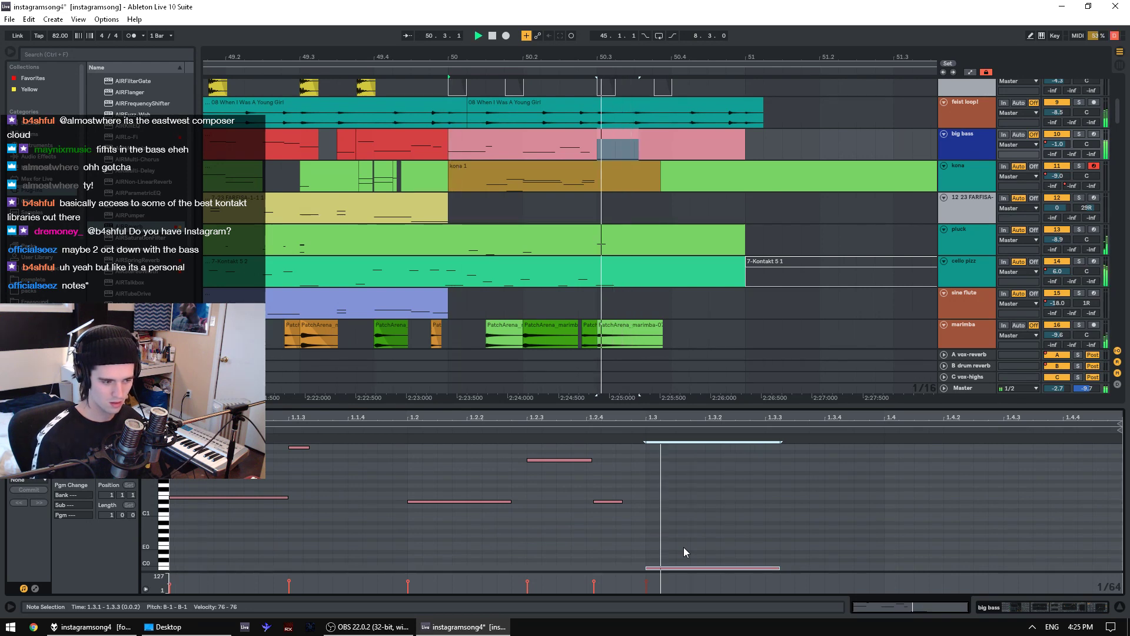
key("shift+Up")
key("shift+Up")
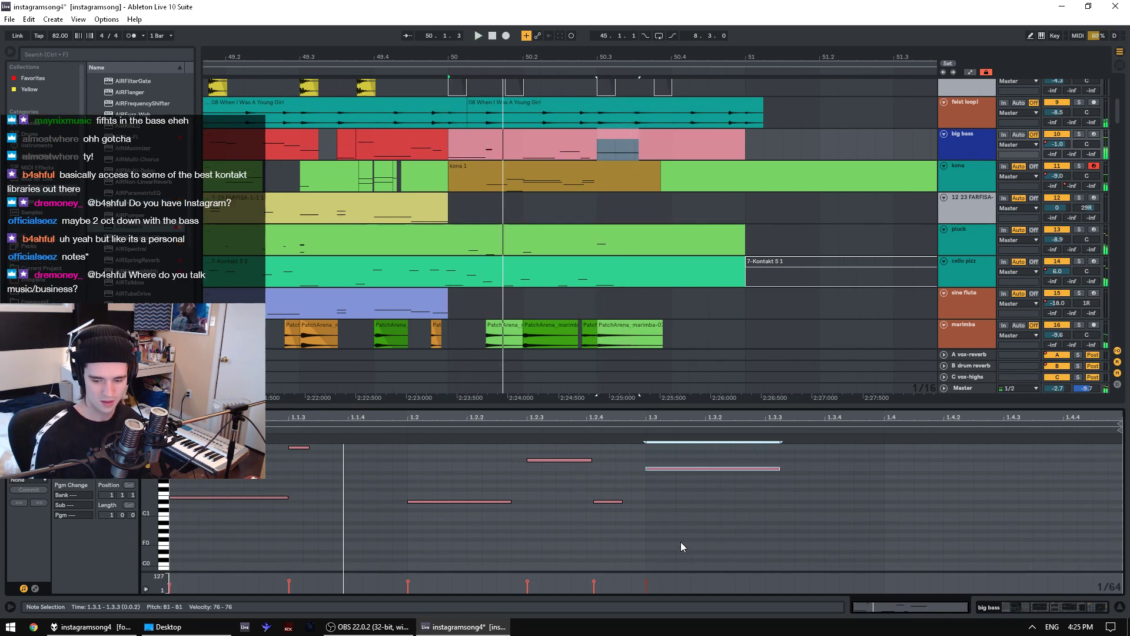
key("ctrl+z")
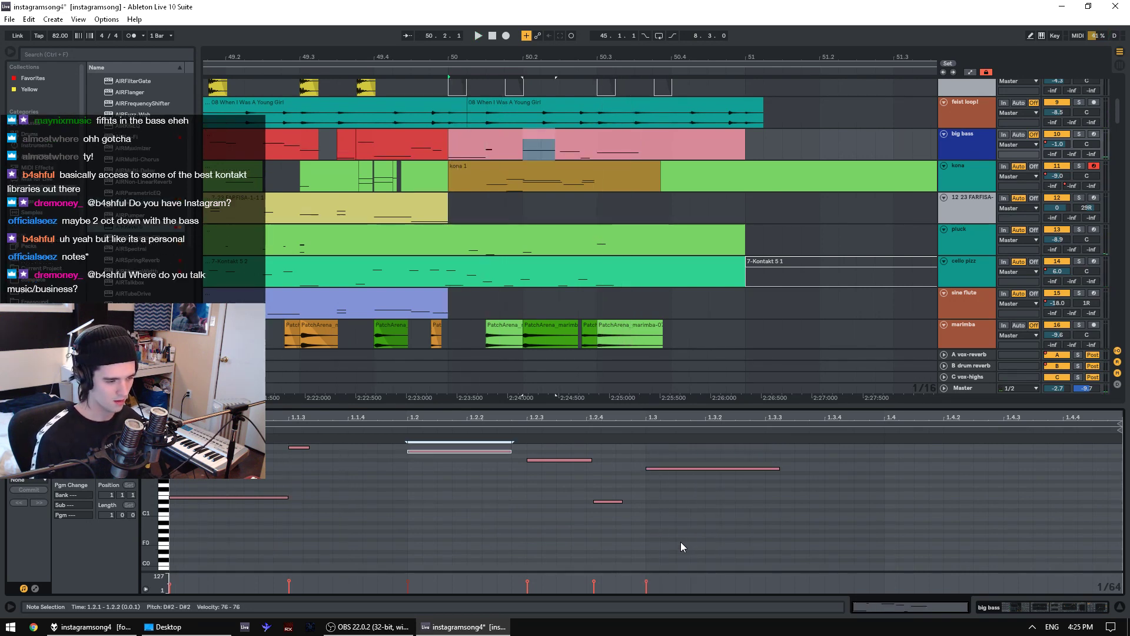
key("ctrl+z")
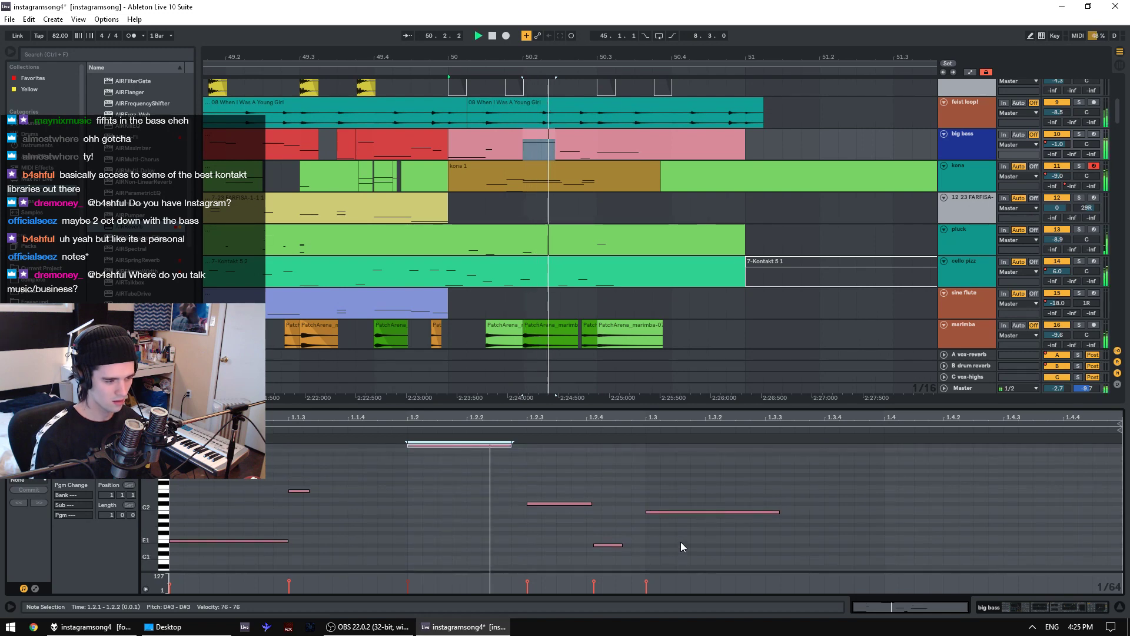
- Try all the big bass notes two semitones lower, audition them, and transpose them back up two semitones
left_click(705, 549)
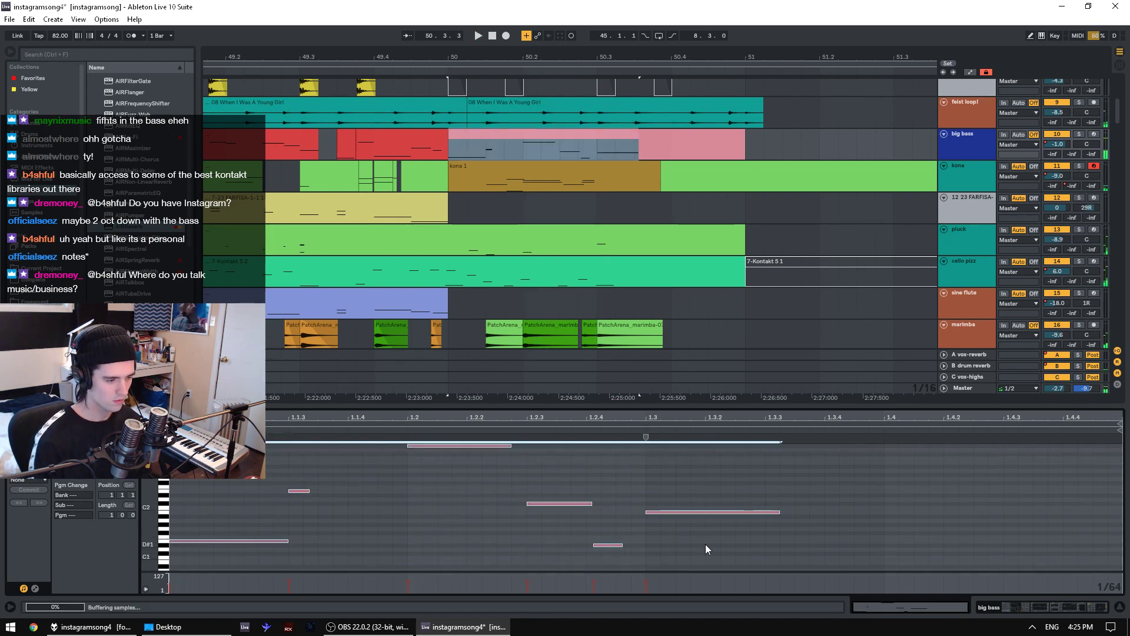
key("ctrl+a")
key("space")
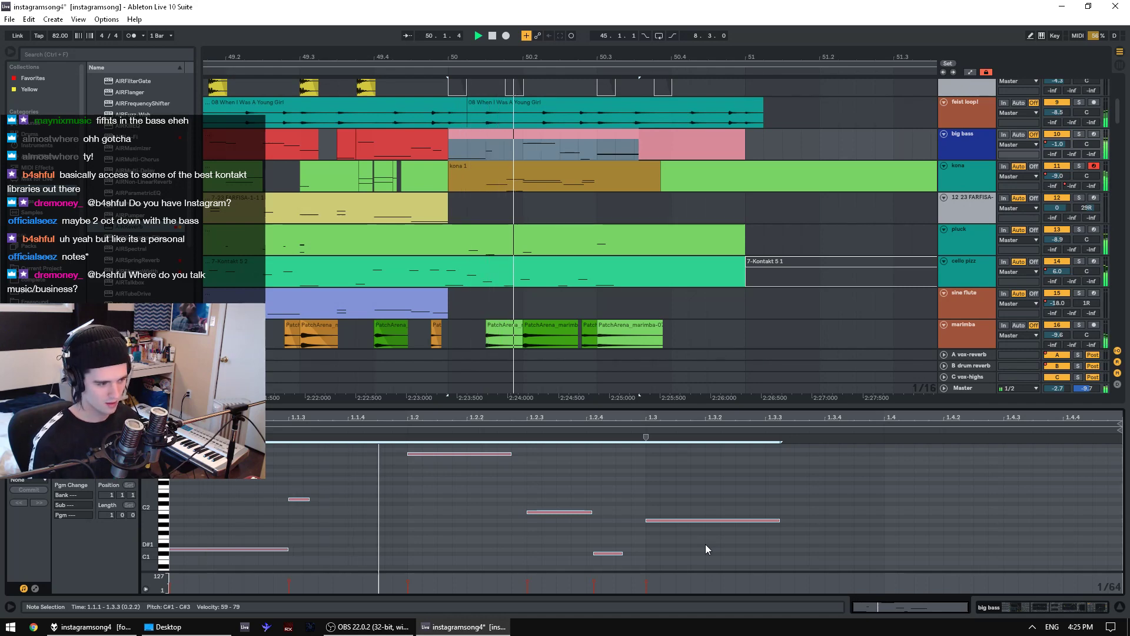
key("space")
left_click_drag(690, 537, 683, 511)
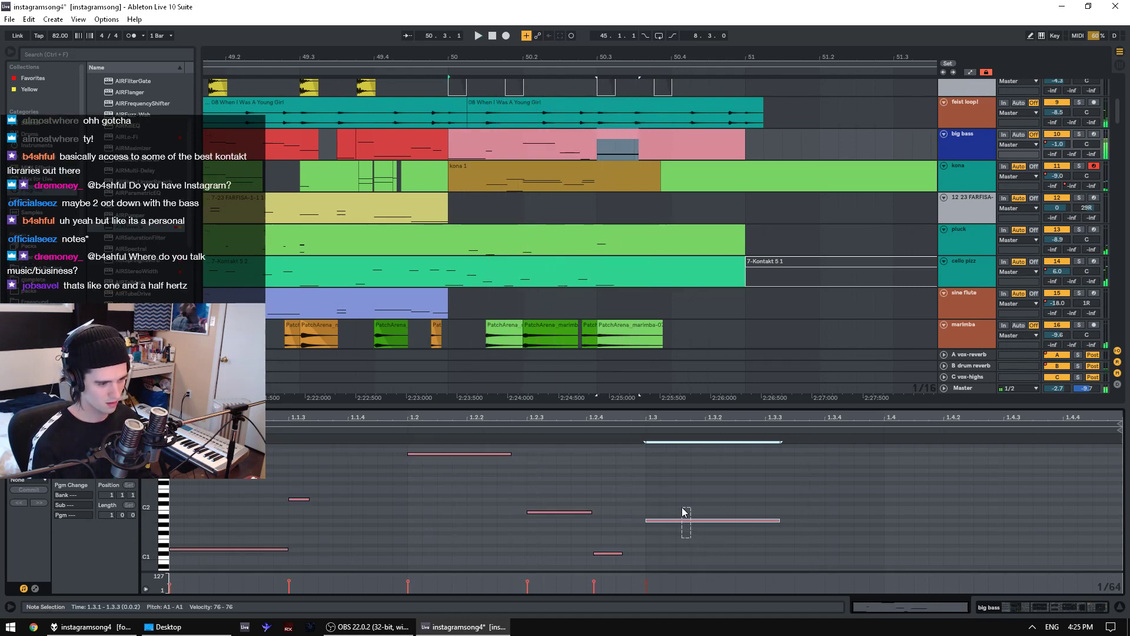
key("ctrl+a")
key("Up")
key("Up")
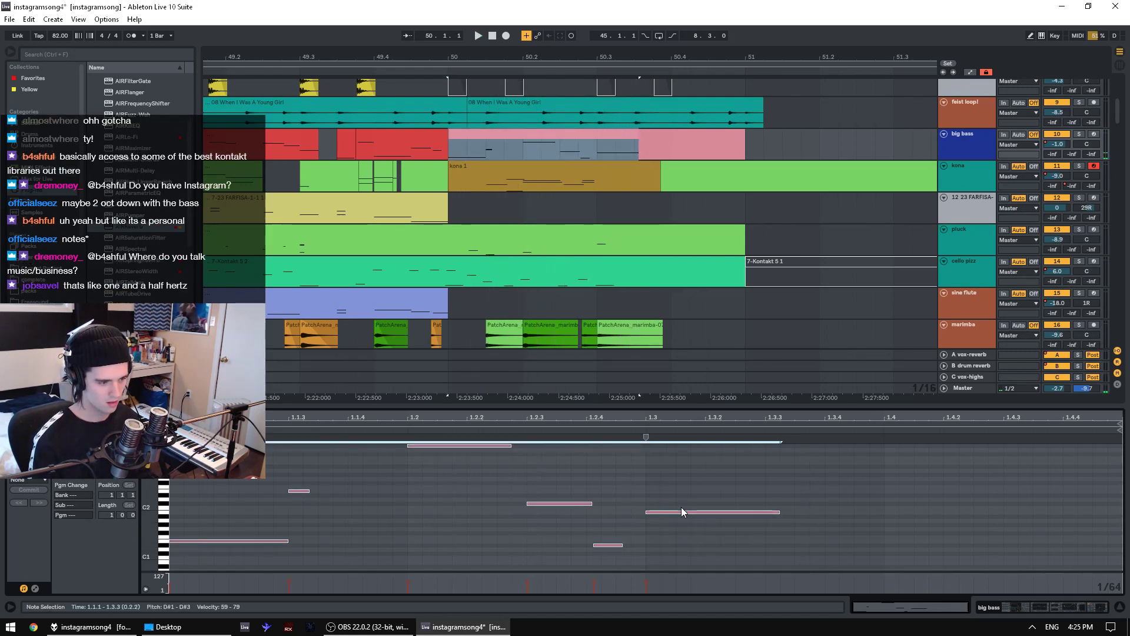
key("space")
scroll(500, 468, "up", 1)
key("space")
- Lower the highest bass note, at 1.2.1, to G#2 and audition the line from the clip's start
left_click_drag(437, 506, 439, 450)
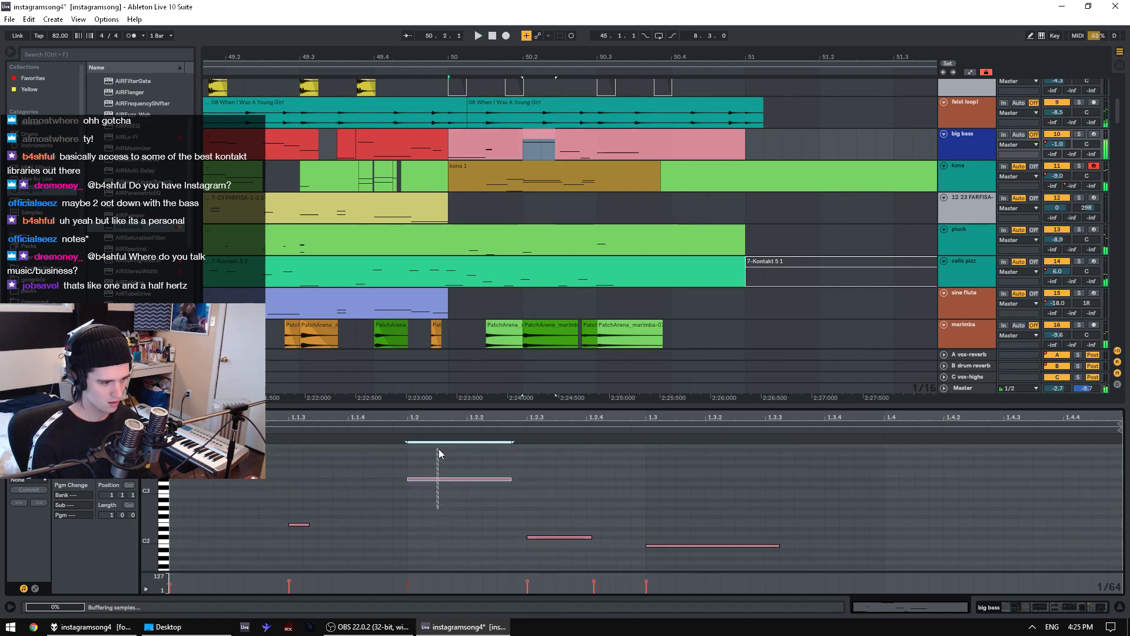
key("Down")
key("Down")
key("Down")
key("Down")
key("Down")
key("Down")
key("Down")
key("Down")
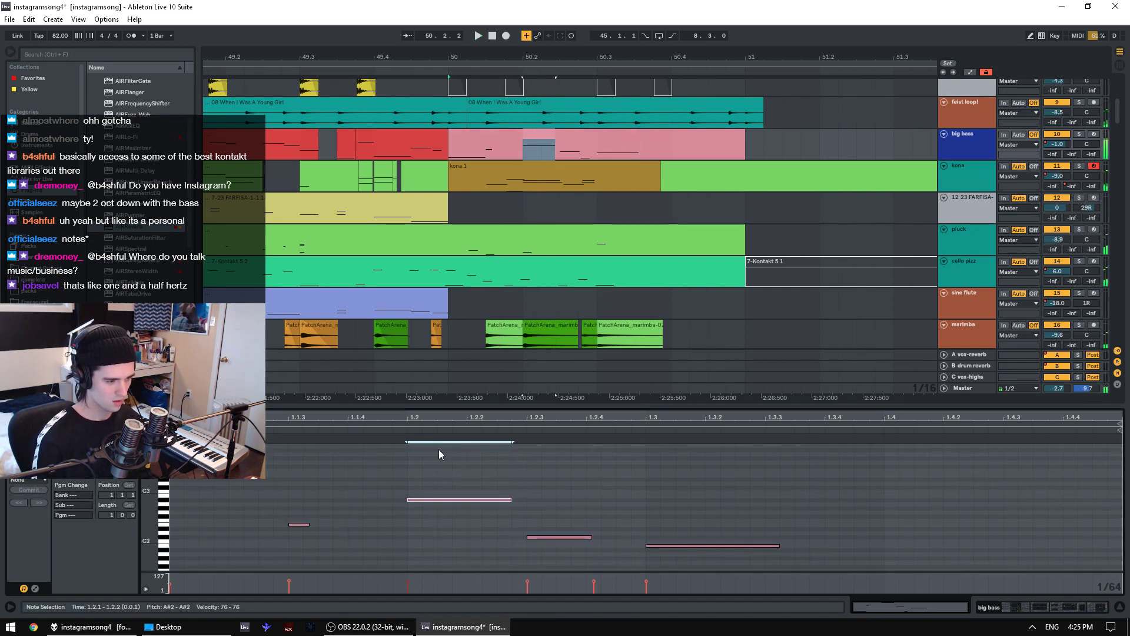
key("Up")
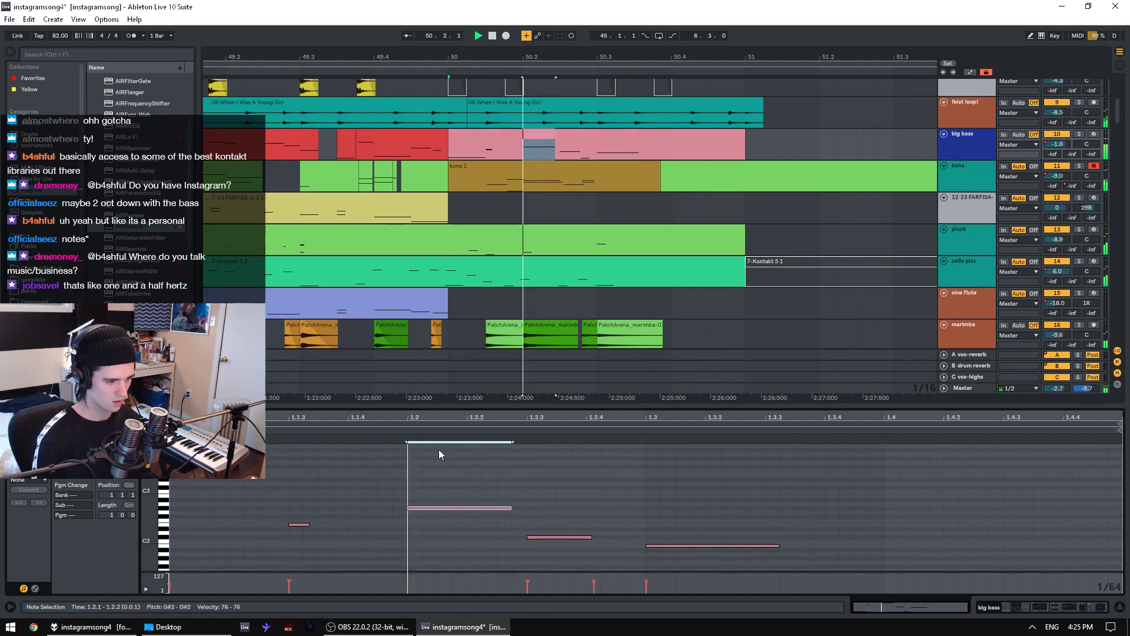
left_click(356, 505)
key("space")
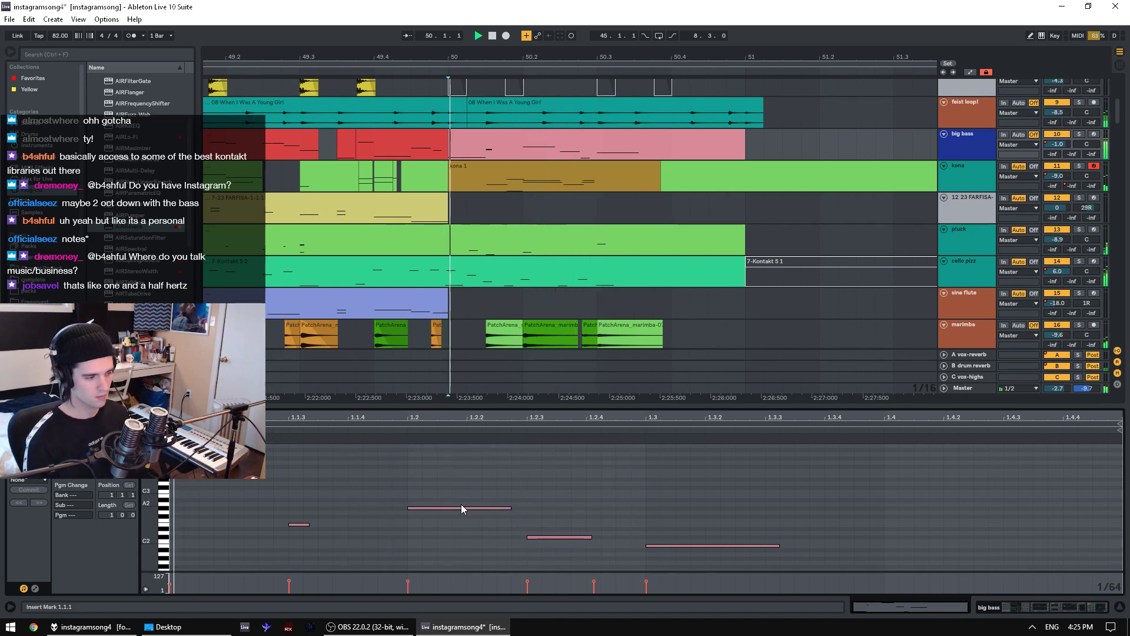
key("space")
- Lower the last bass note, at 1.3.1, to E1 and play from 1.1.4
left_click_drag(538, 524, 553, 543)
left_click_drag(663, 504, 672, 558)
scroll(656, 540, "down", 1)
key("Down")
key("Down")
key("Down")
key("Down")
key("Down")
key("Down")
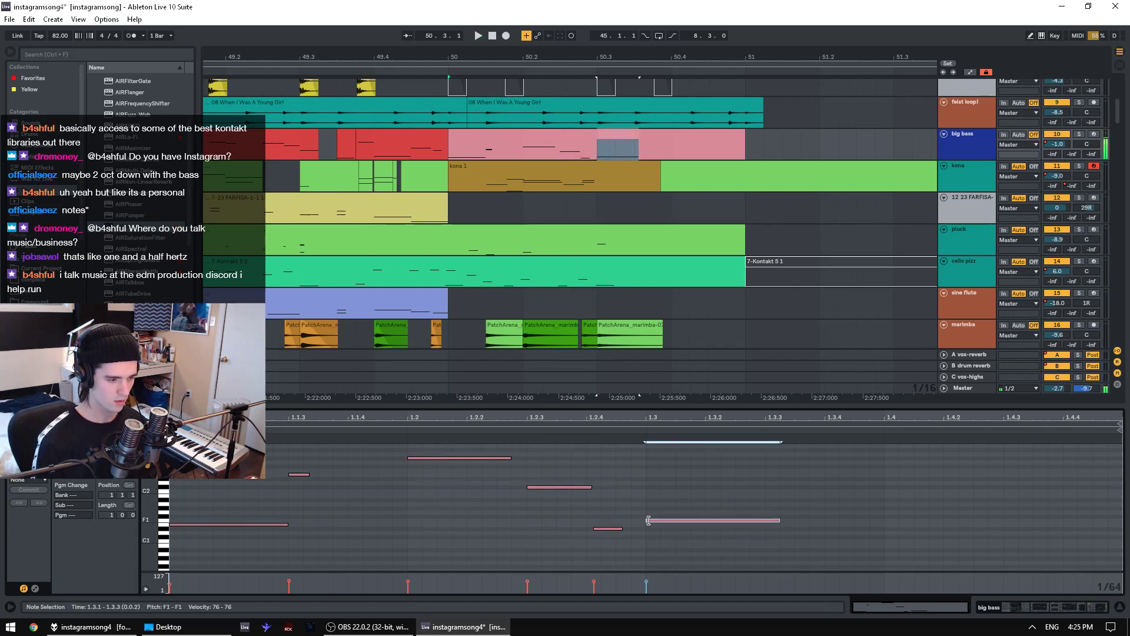
left_click(393, 533)
key("space")
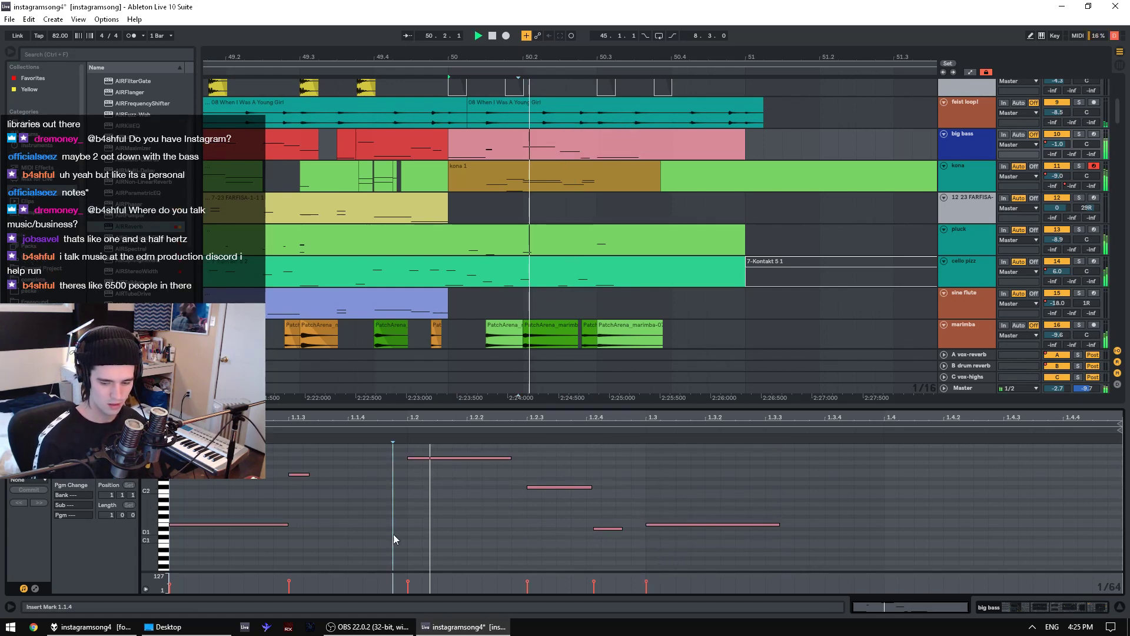
- Try the last bass note one octave higher, audition it, and return it to E1
left_click(694, 525)
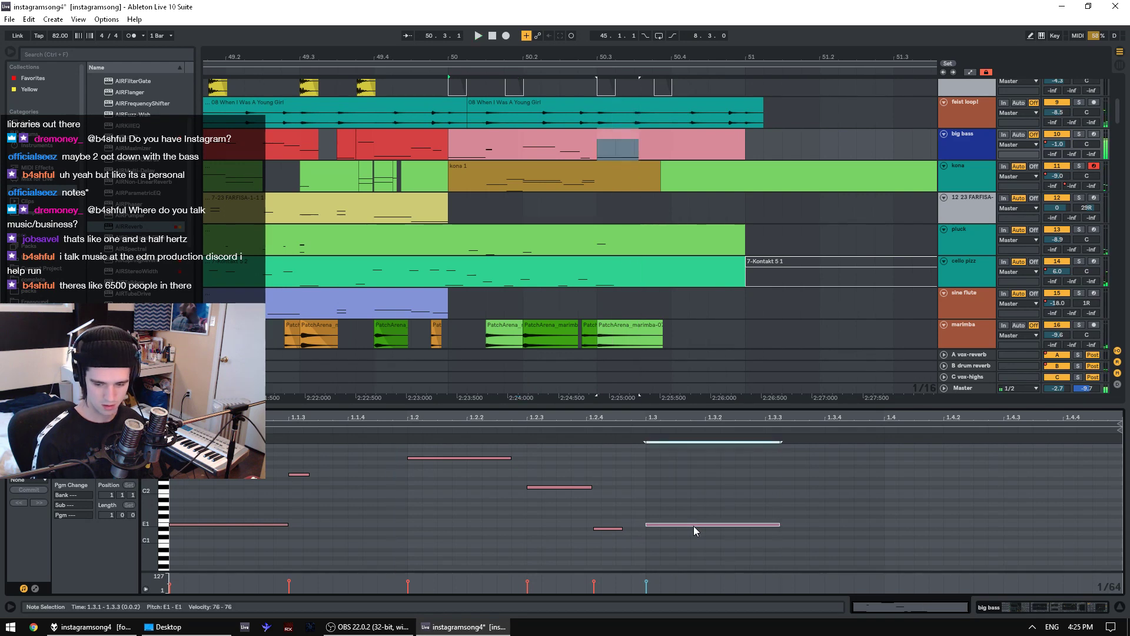
key("shift+Up")
key("space")
key("space")
left_click(385, 530)
key("space")
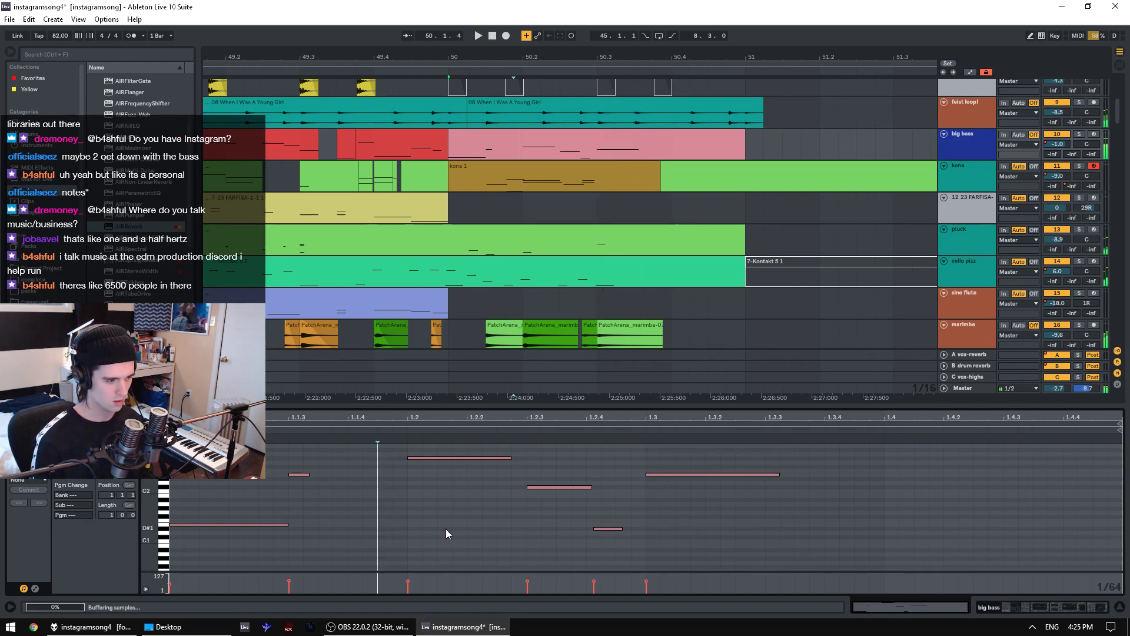
key("space")
left_click(677, 474)
key("shift+Down")
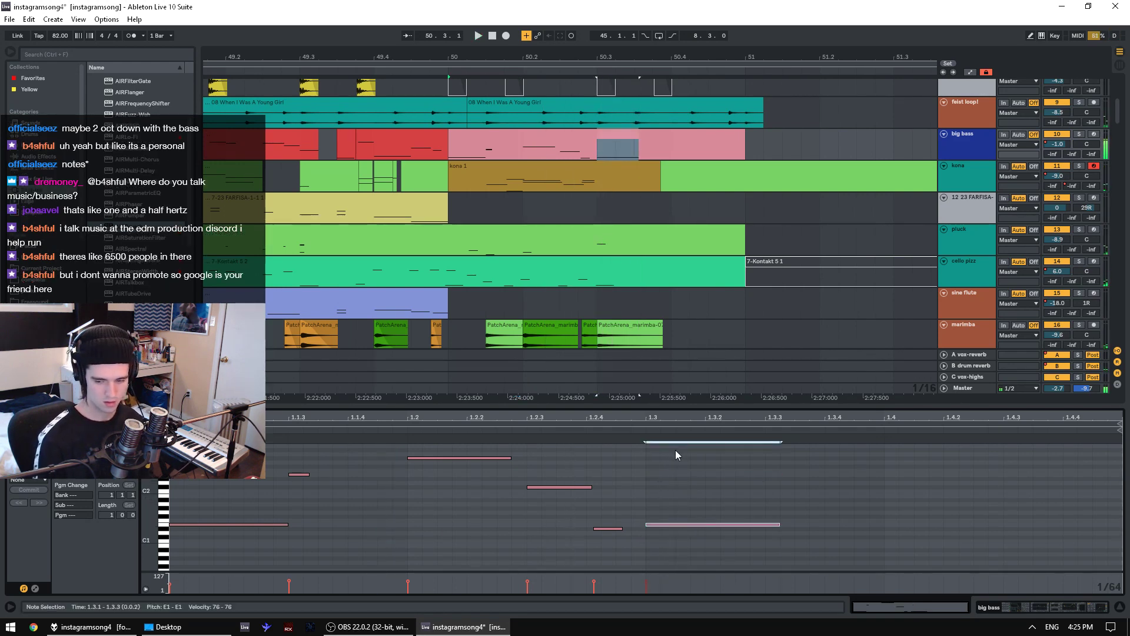
- Shorten the last bass note so it ends just before 1.3.2, and audition it from 1.2.2
left_click_drag(778, 524, 704, 525)
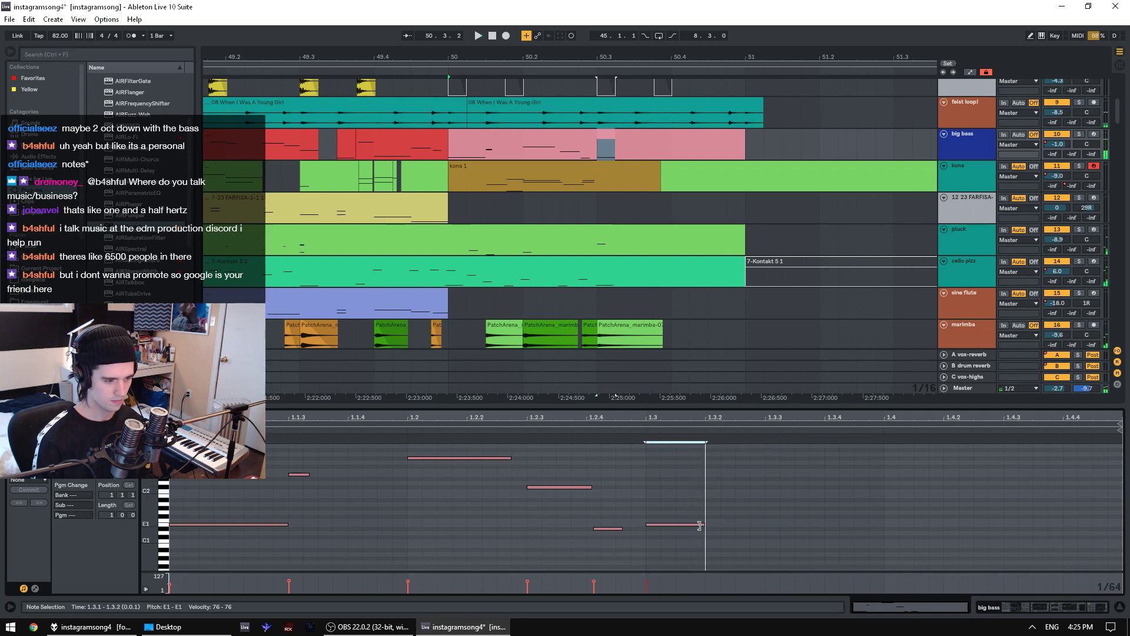
left_click(465, 524)
key("space")
key("space")
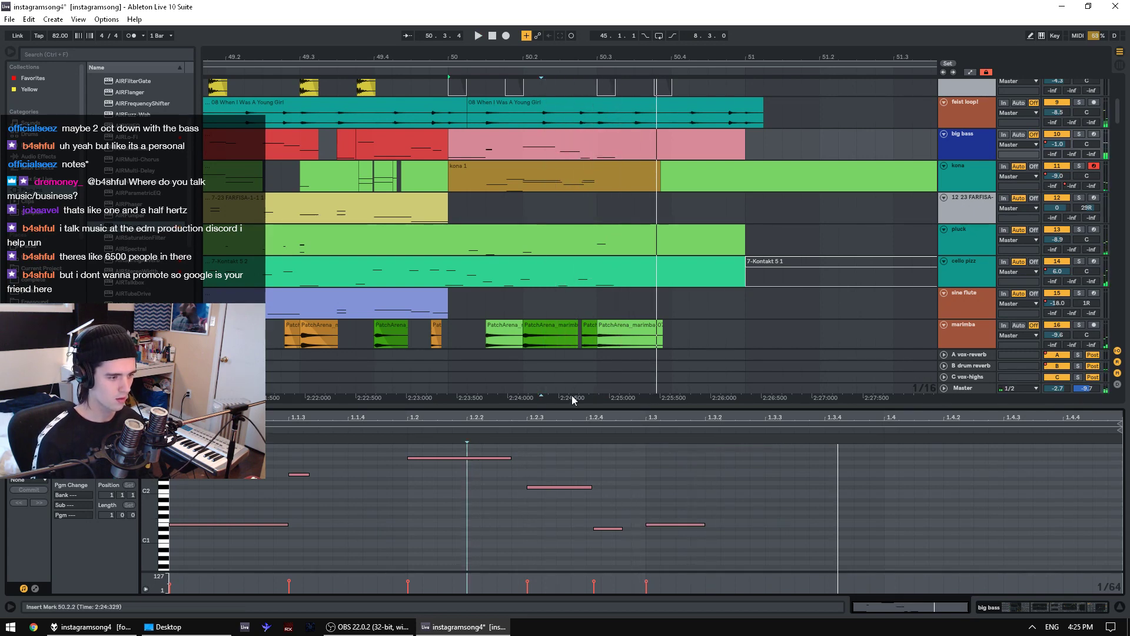
- Enlarge the arrangement area and reactivate the track 8 clips between 50.1.1 and 50.3.1
left_click_drag(573, 405, 553, 582)
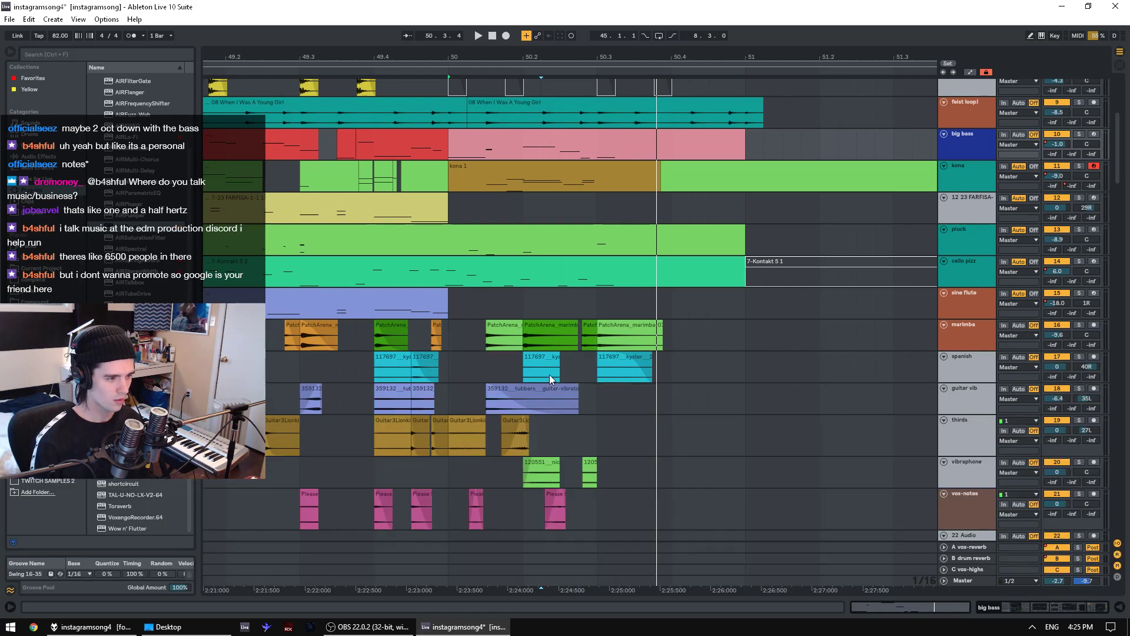
scroll(550, 365, "up", 5)
left_click_drag(447, 307, 588, 306)
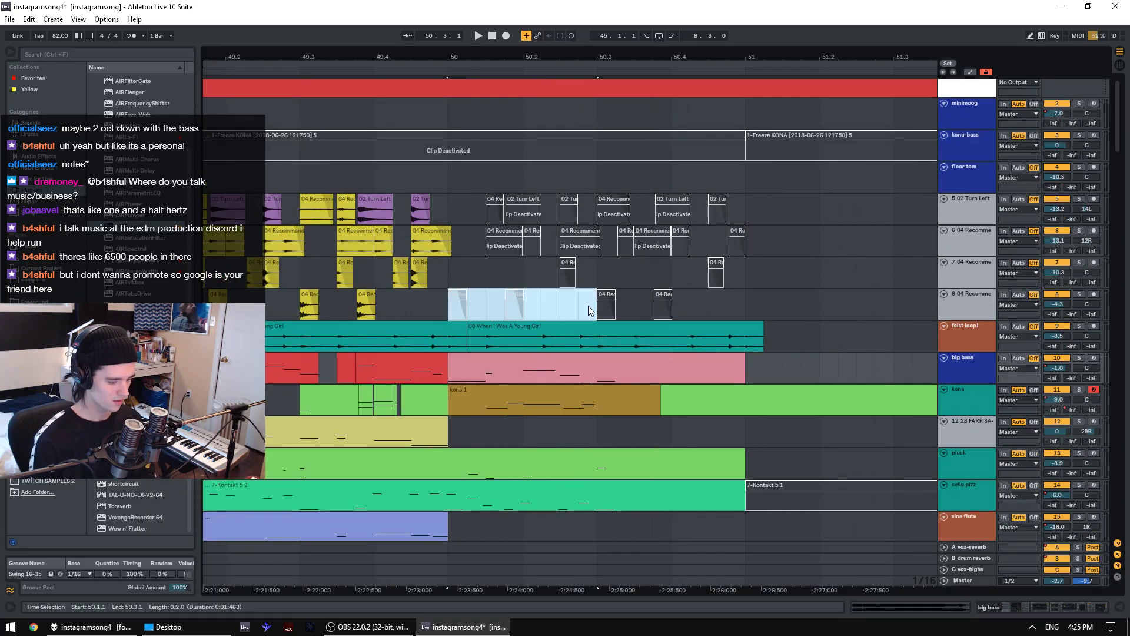
key("0")
- Reactivate the deactivated clips at 50.2.3 on tracks 6 and 7
left_click_drag(488, 277, 599, 216)
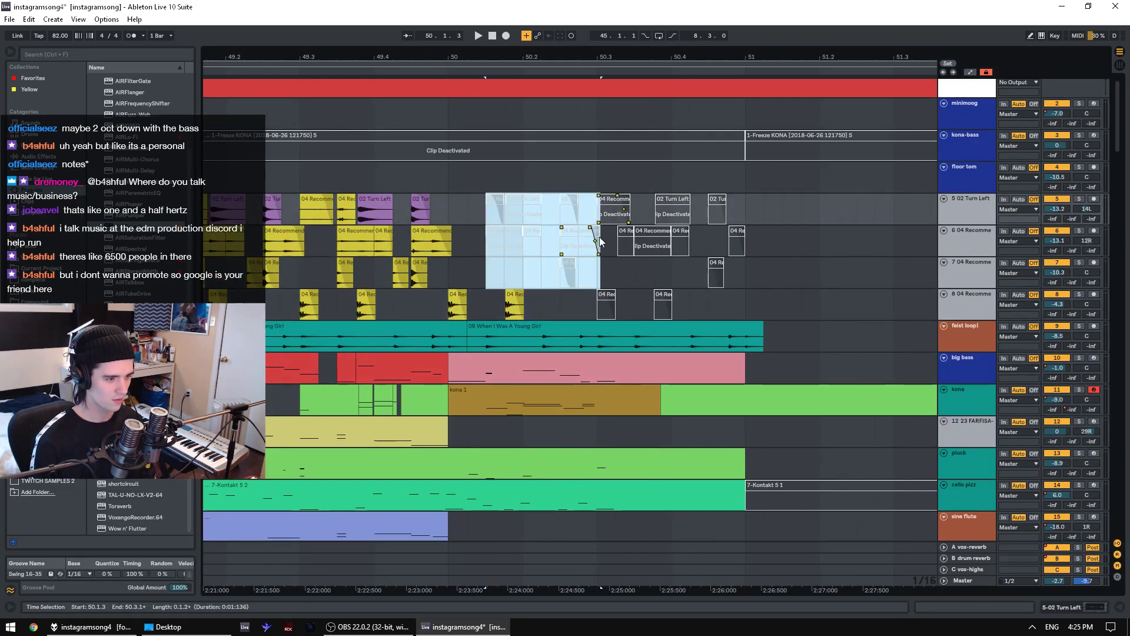
left_click(585, 231)
key("0")
left_click_drag(550, 279, 612, 275)
key("0")
- Reactivate the track 5 and 6 clips from 50.1.3 and the track 5 clip at 50.2.3, and play from 49.4.1
left_click_drag(471, 244, 557, 206)
key("0")
left_click(570, 206)
key("0")
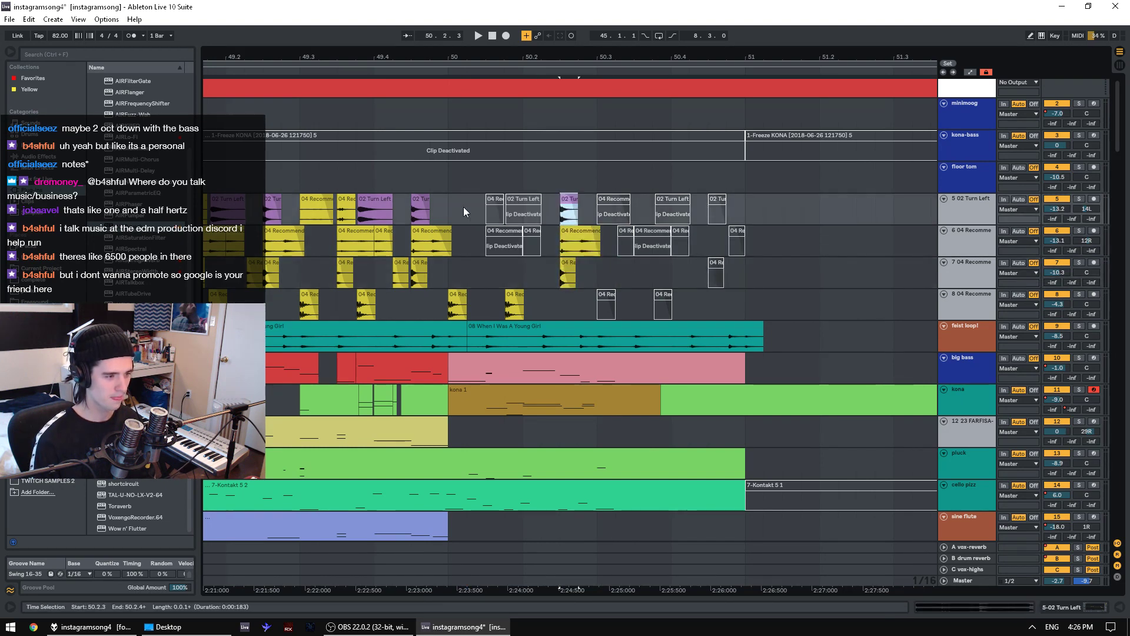
left_click_drag(464, 207, 553, 248)
left_click(377, 170)
key("space")
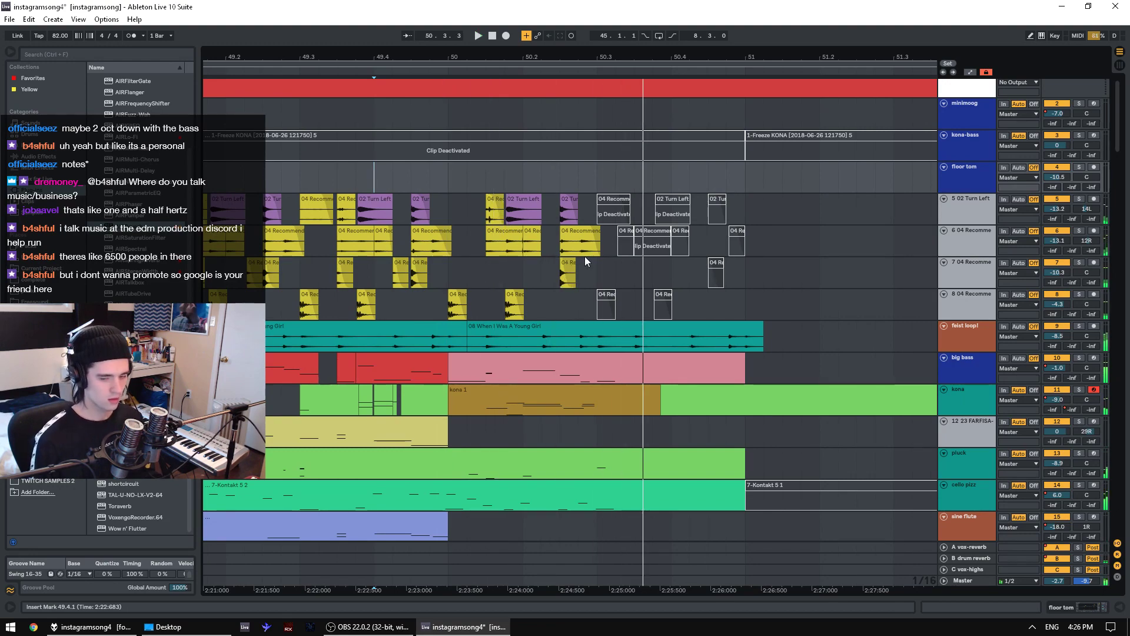
- Look over the lowest and uppermost tracks while playing from 49.1.1, and place the insert marker at 50.1.1
left_click_drag(1117, 105, 1059, 514)
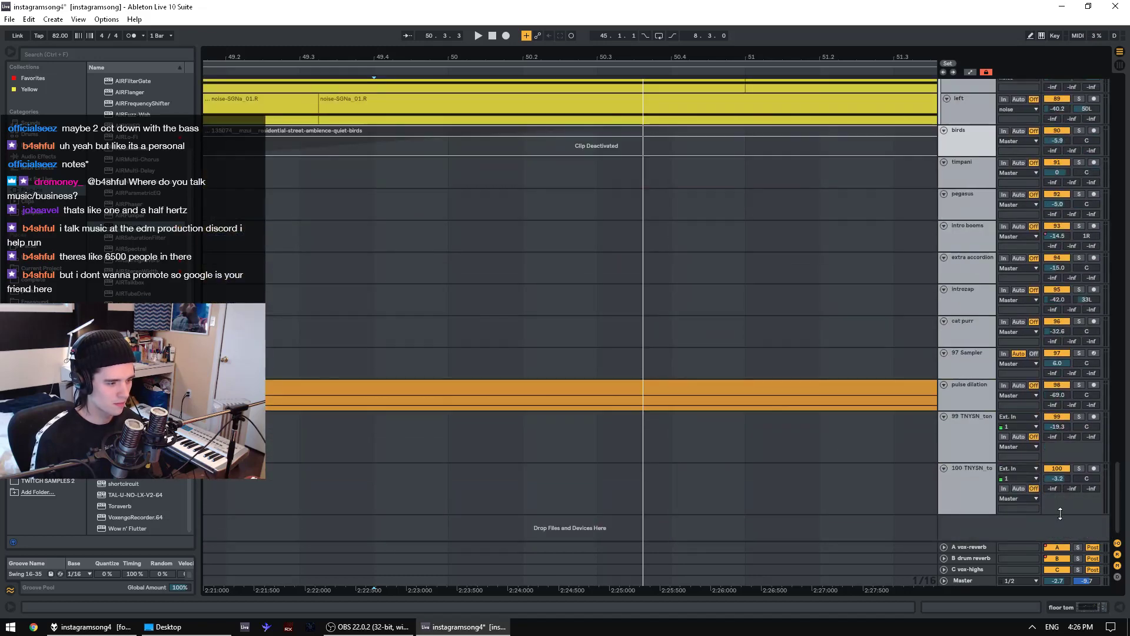
left_click(486, 75)
left_click_drag(489, 57, 489, 41)
left_click(289, 331)
key("space")
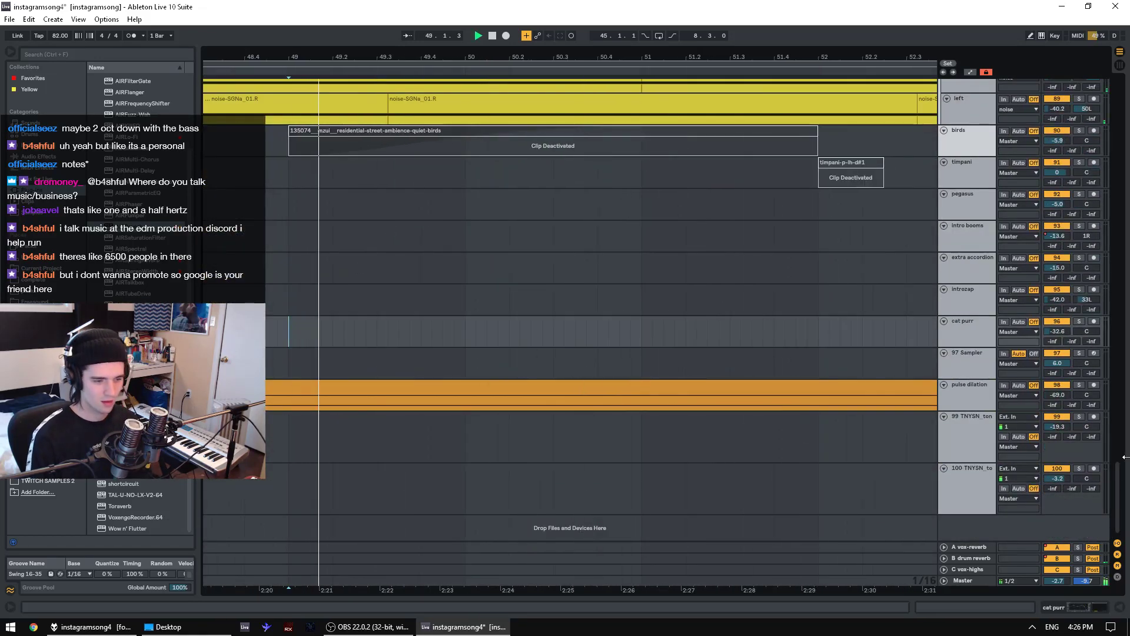
left_click_drag(1120, 501, 1121, 118)
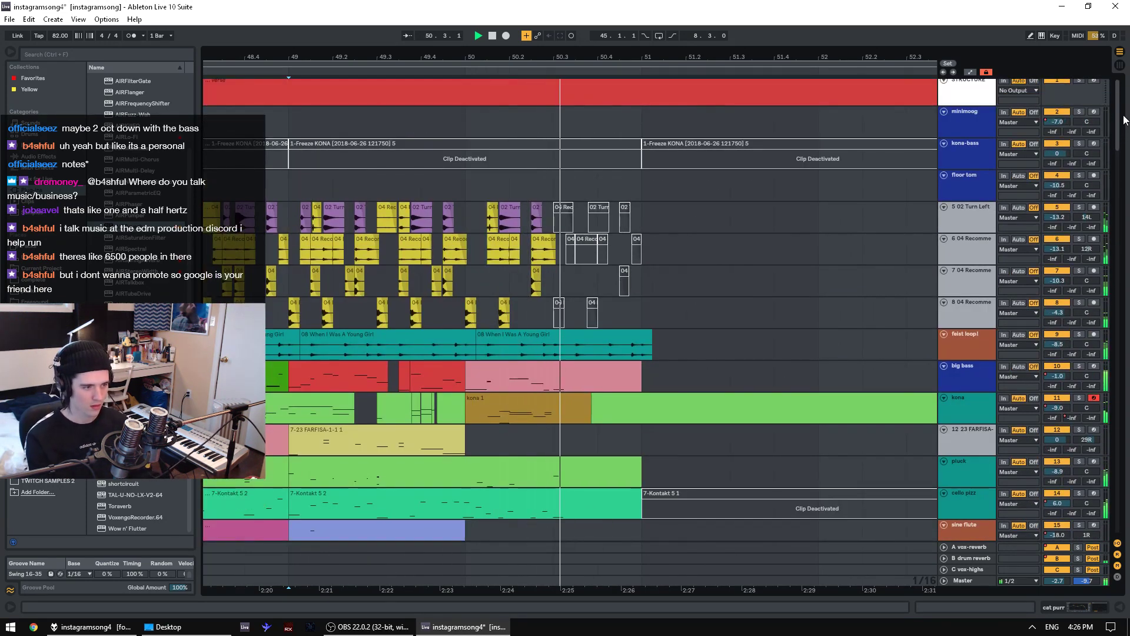
left_click(463, 285)
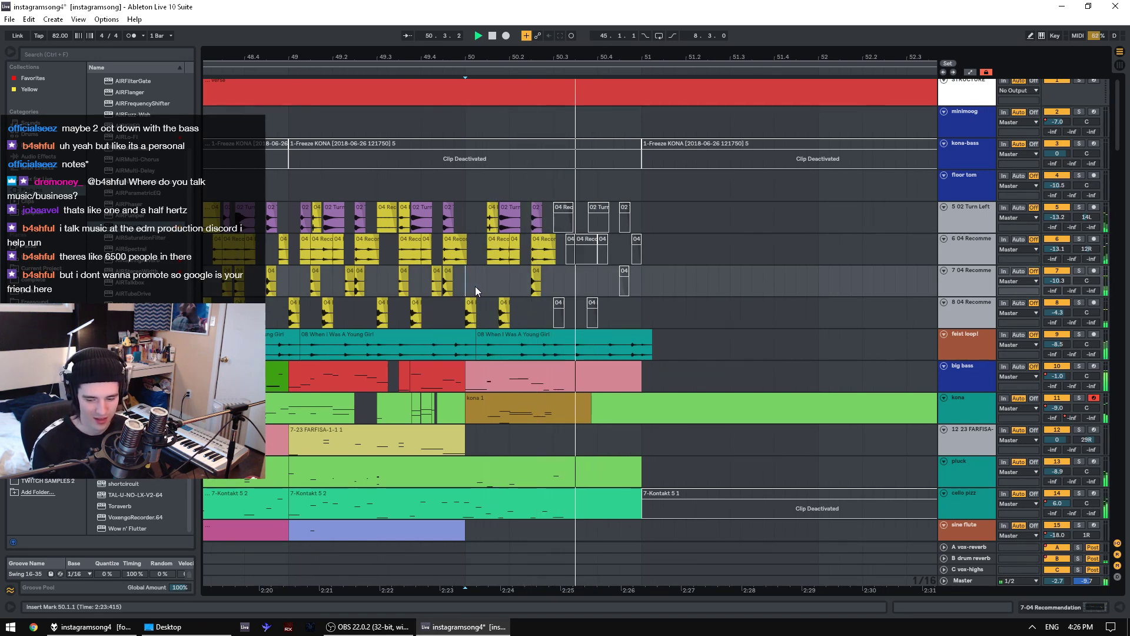
- Play the arrangement from 50.1.1 into bar 51, and save the song
key("space")
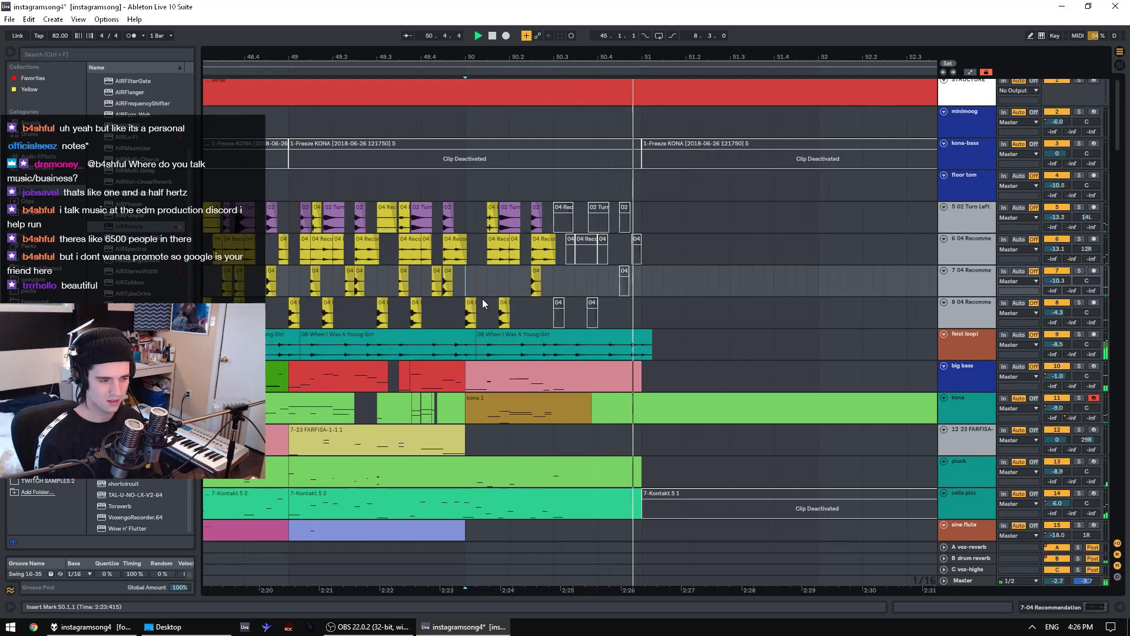
key("space")
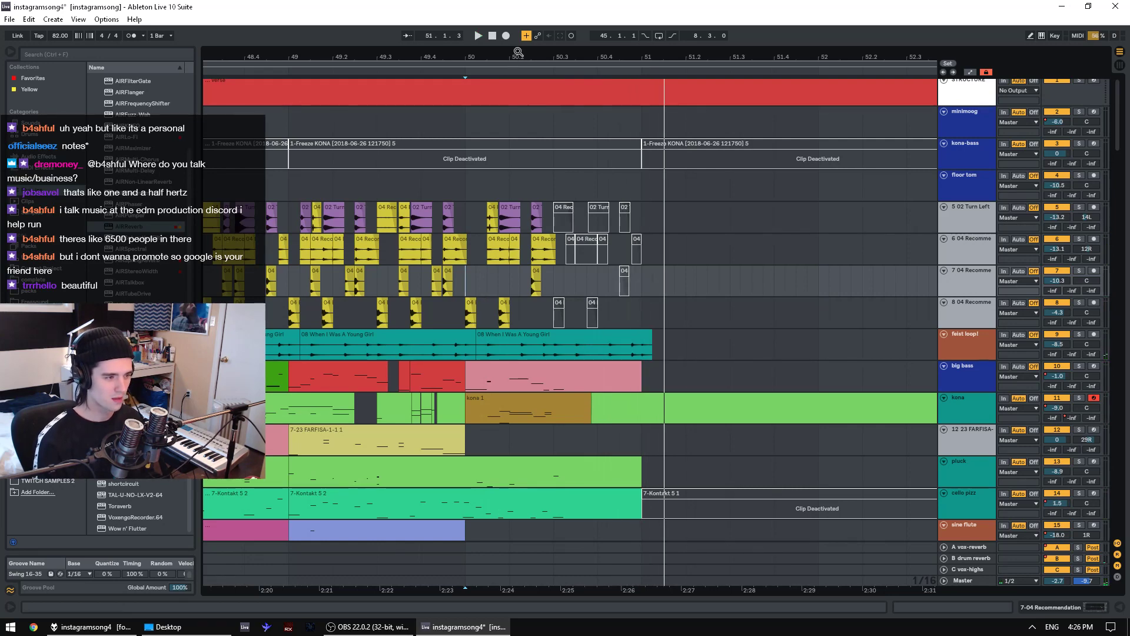
left_click_drag(518, 55, 518, 37)
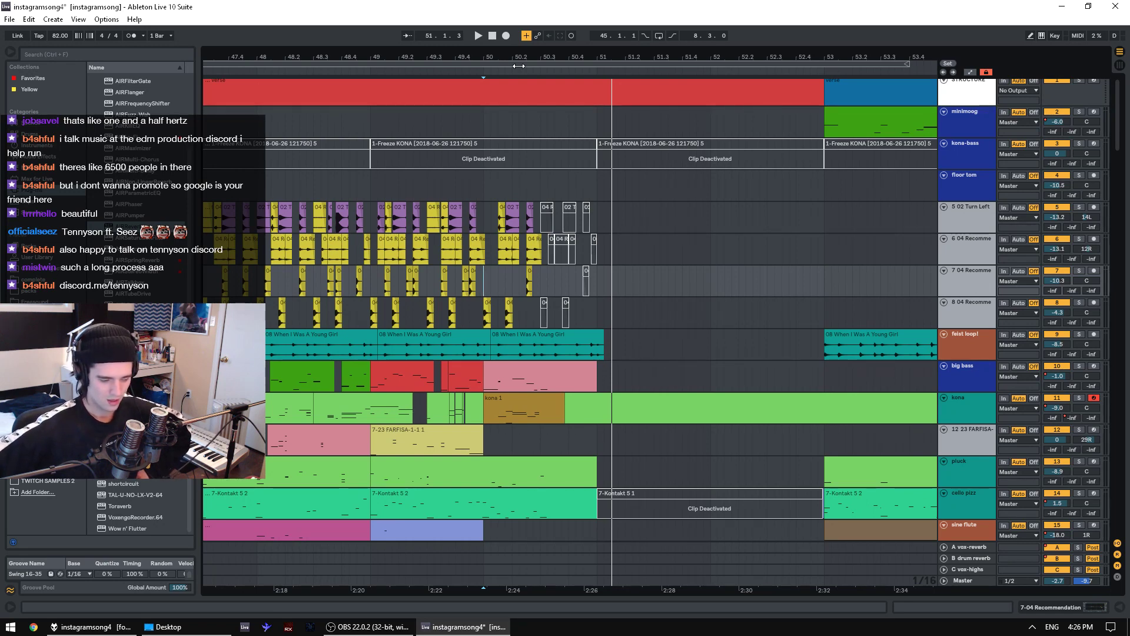
left_click(10, 19)
key("ctrl+s")
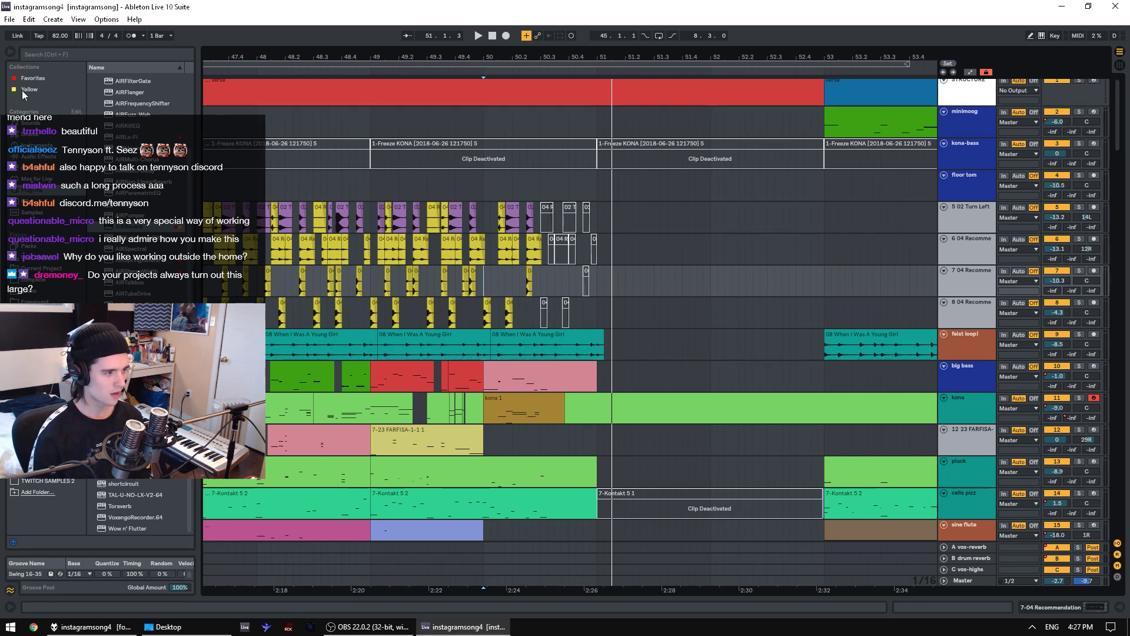
- Open the recent Live set openmyheart-new.als
left_click(10, 19)
mouse_move(118, 61)
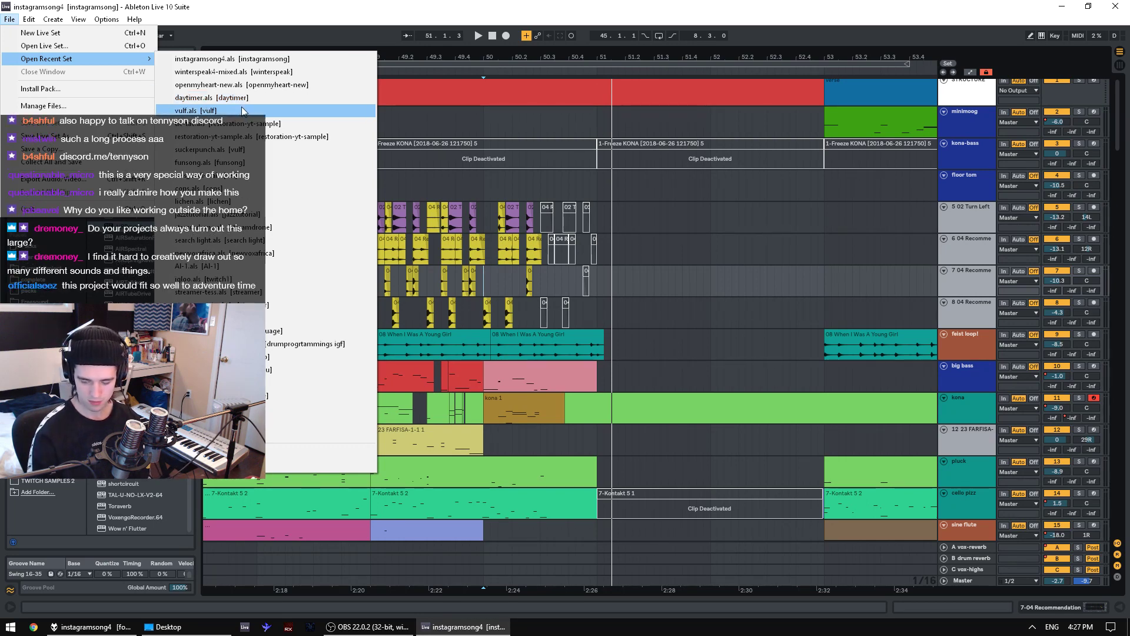
left_click(202, 86)
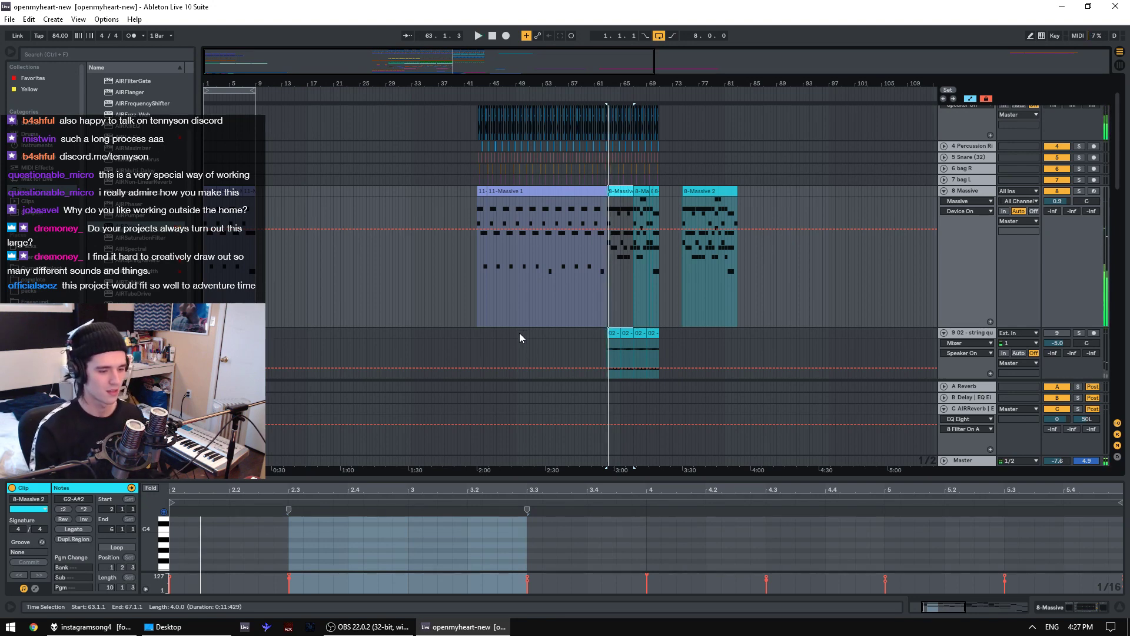
- Play the set from 44.1.1, and select the snare hit at 43.2.1 on track 5
left_click(519, 334)
left_click(483, 315)
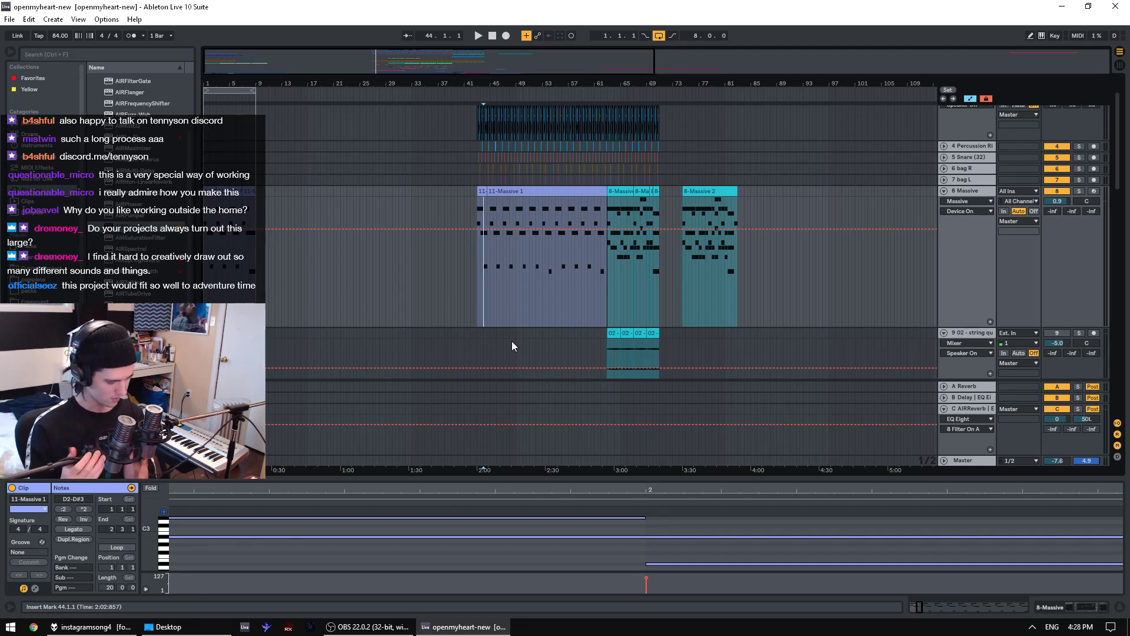
scroll(502, 293, "up", 3)
key("space")
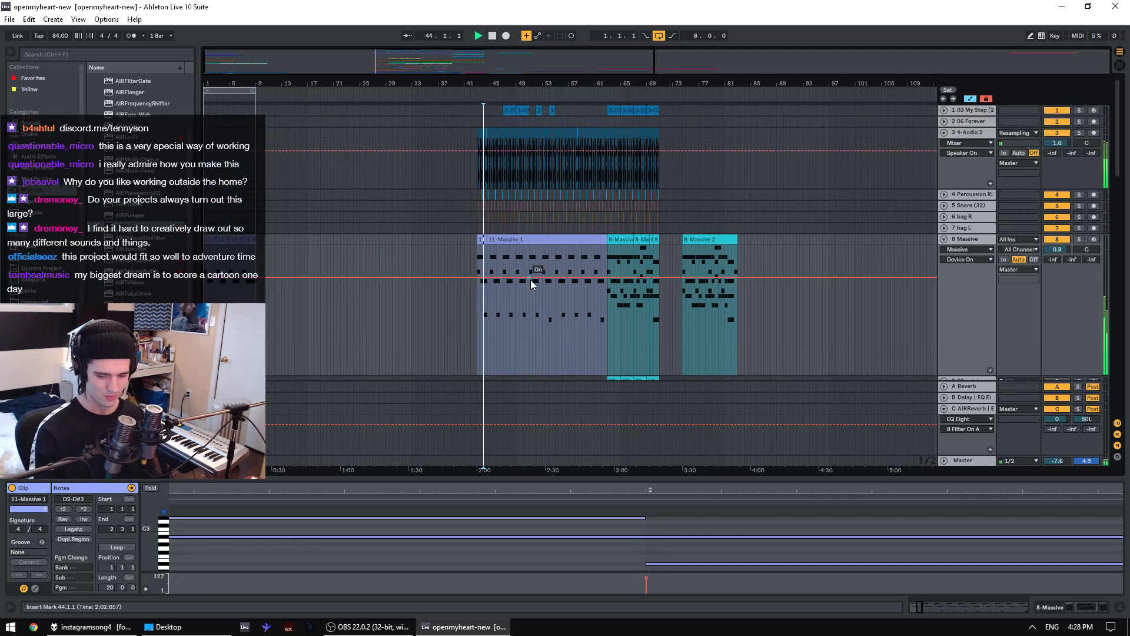
left_click(480, 205)
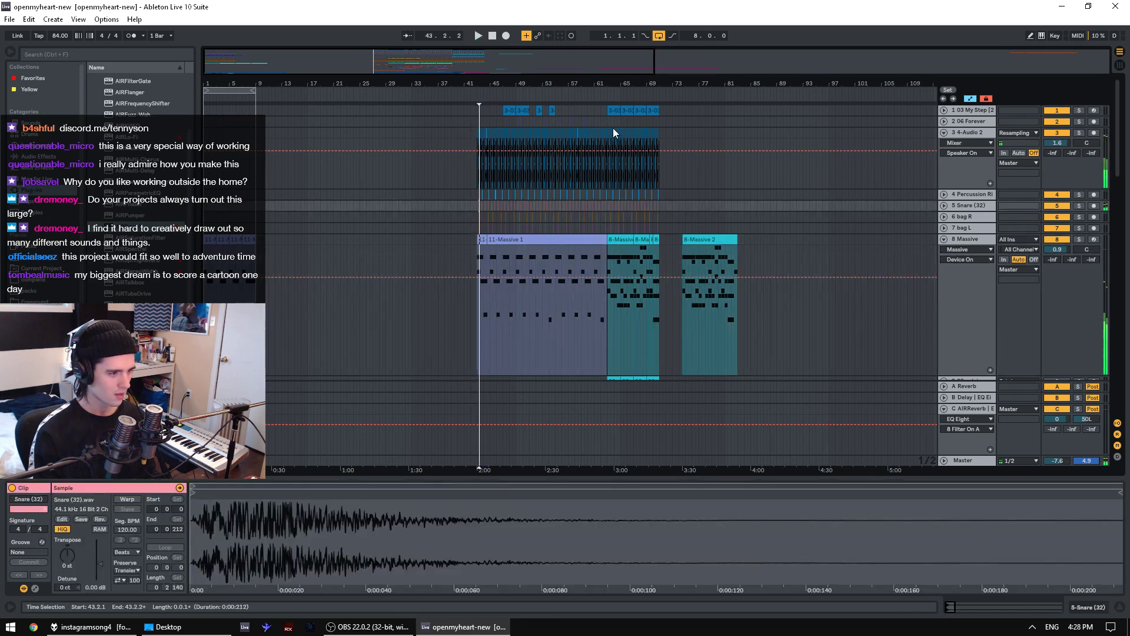
- Select the Massive clips between 63.1.1 and 71.1.1 on track 8 and play them
left_click(623, 239)
left_click(658, 239, "shift")
key("space")
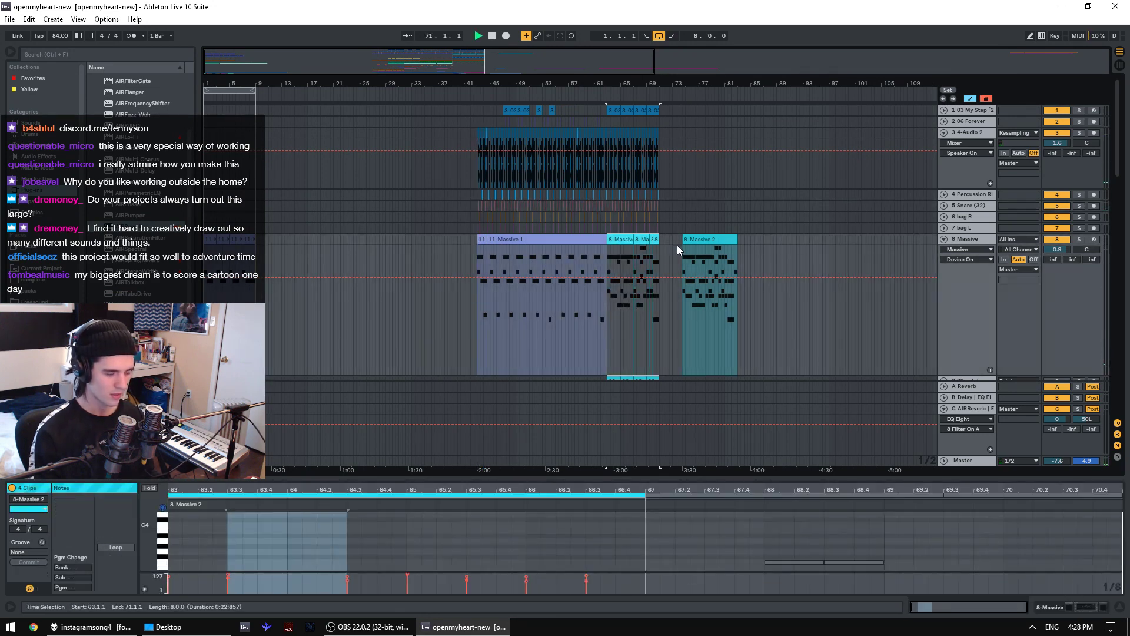
scroll(723, 307, "down", 5)
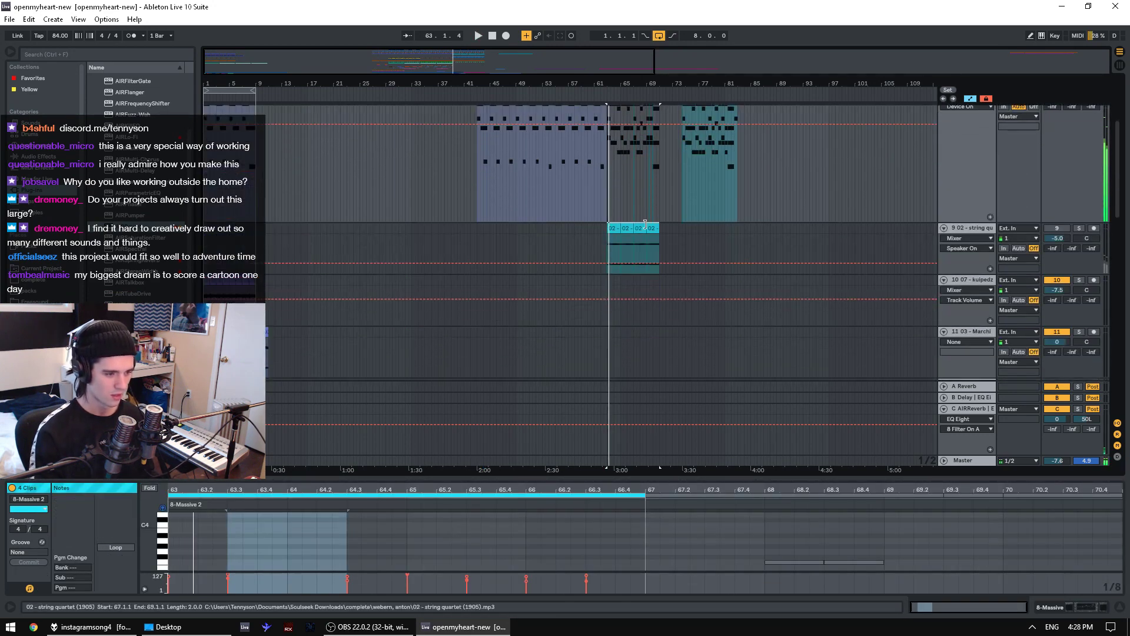
- Lower the master volume to -11.1 dB and play the section from 63.1.1
left_click_drag(1057, 461, 1056, 465)
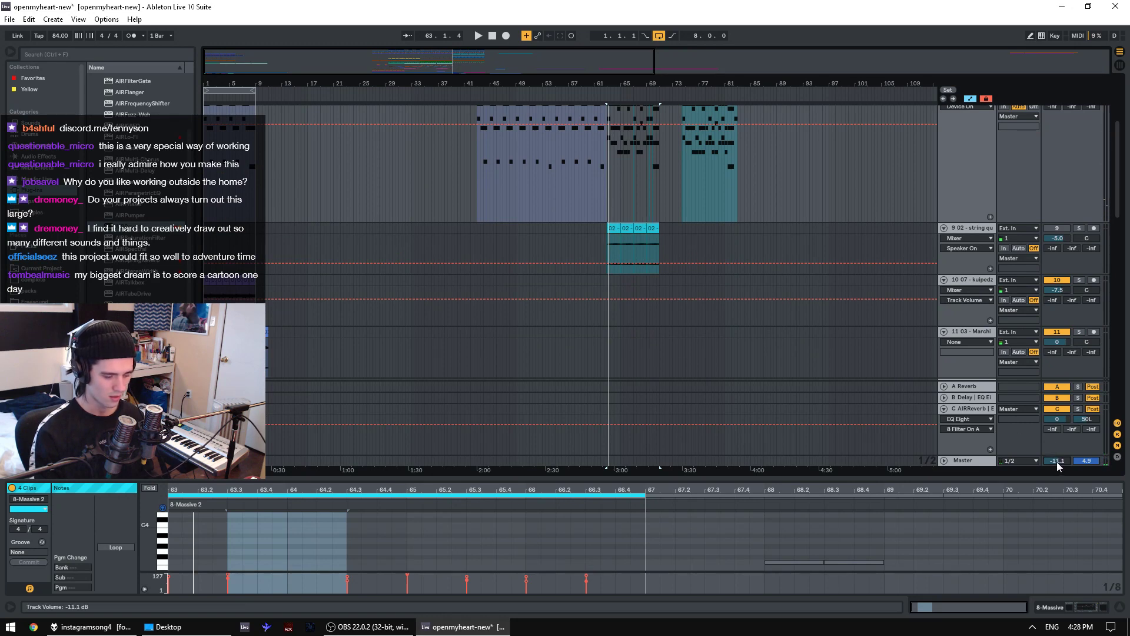
key("space")
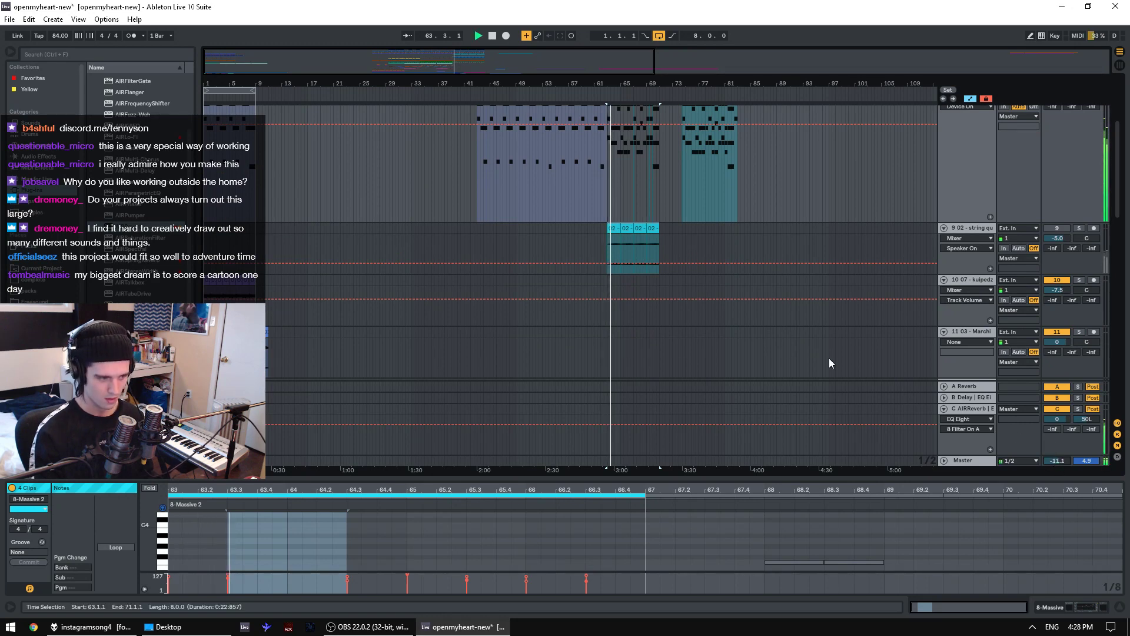
scroll(705, 343, "up", 3)
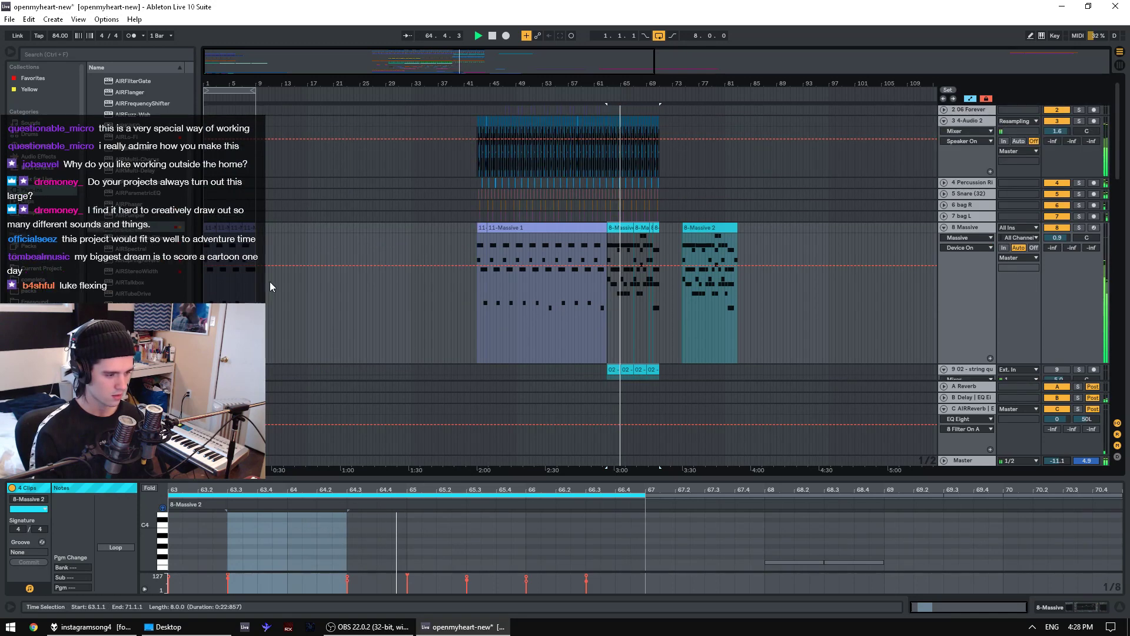
scroll(345, 294, "up", 1)
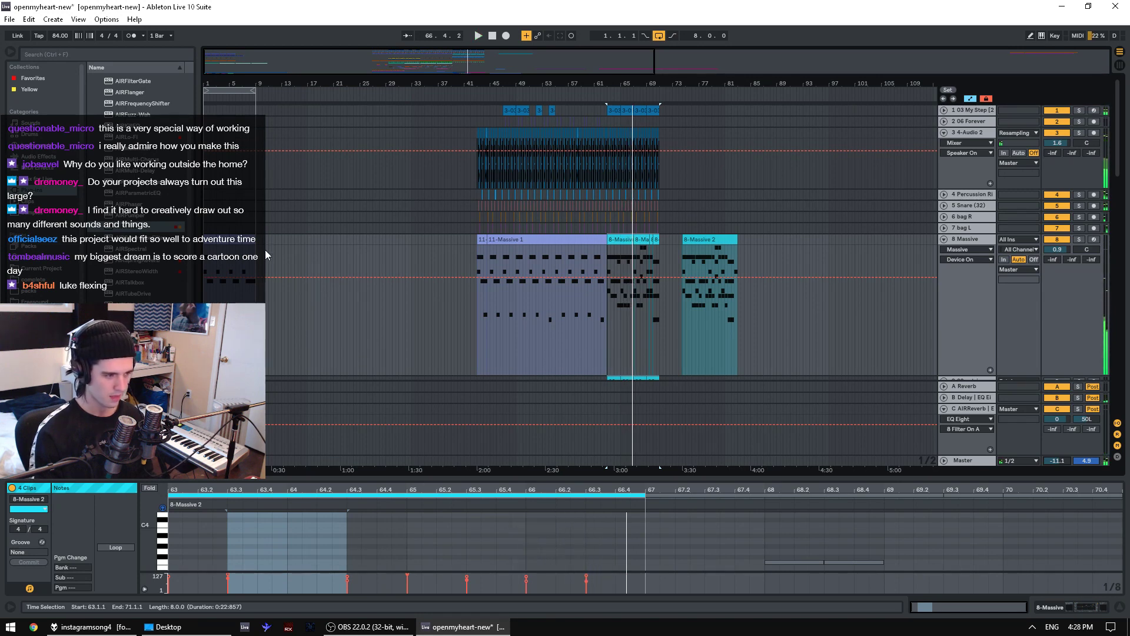
- Select the Massive clips from 1.1.1 to 9.1.1 on track 8 and play the intro
key("ctrl+z")
left_click_drag(203, 84, 304, 163)
left_click(378, 237)
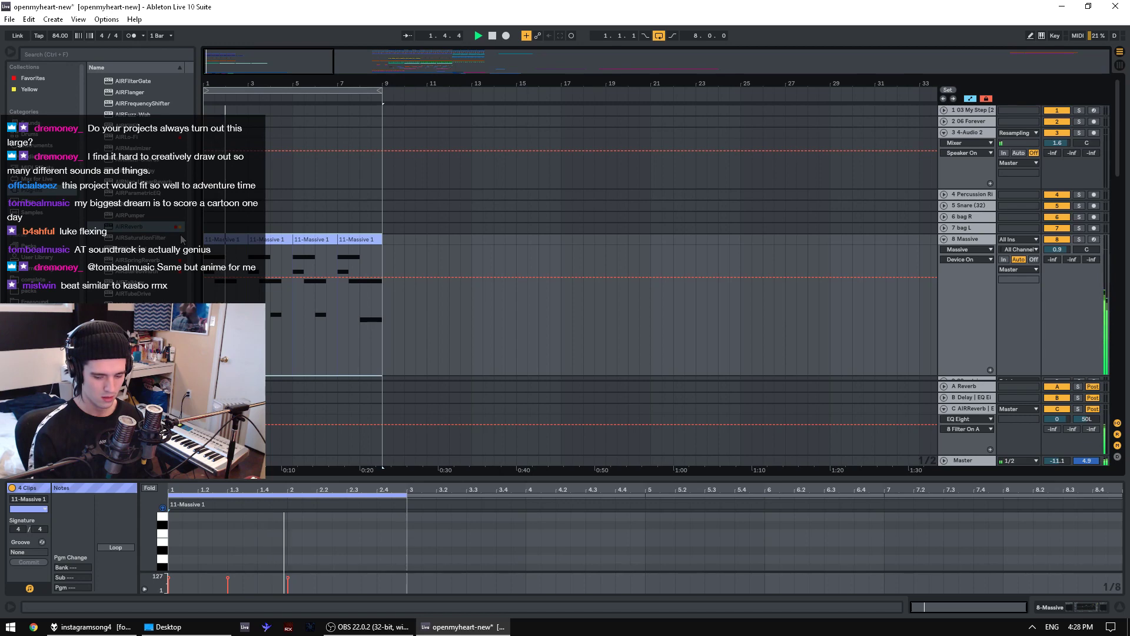
- Look over the sampled and piano-note tracks between bars 1 and 9 while the intro plays
scroll(299, 326, "down", 6)
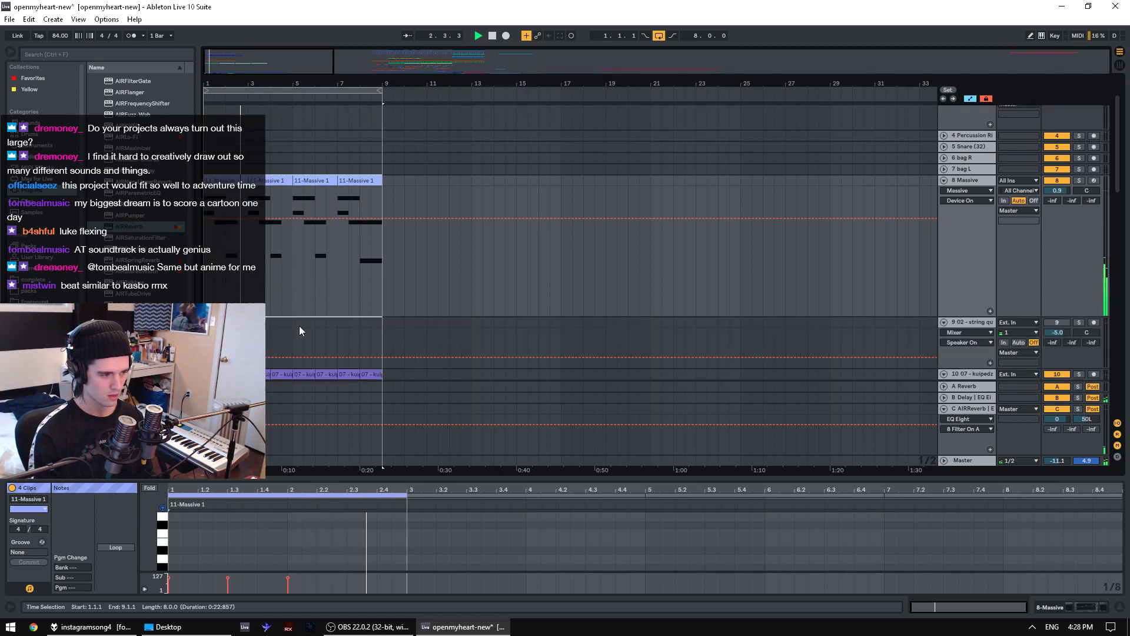
scroll(299, 326, "down", 3)
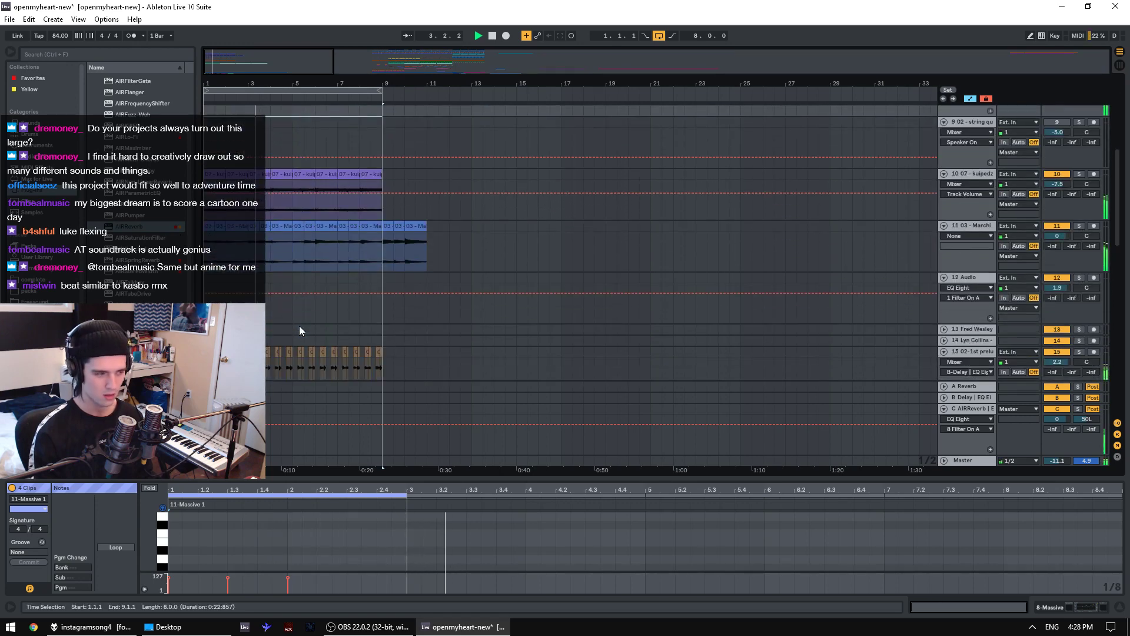
scroll(299, 326, "down", 2)
left_click_drag(212, 83, 315, 190)
scroll(420, 261, "down", 2)
scroll(422, 264, "down", 3)
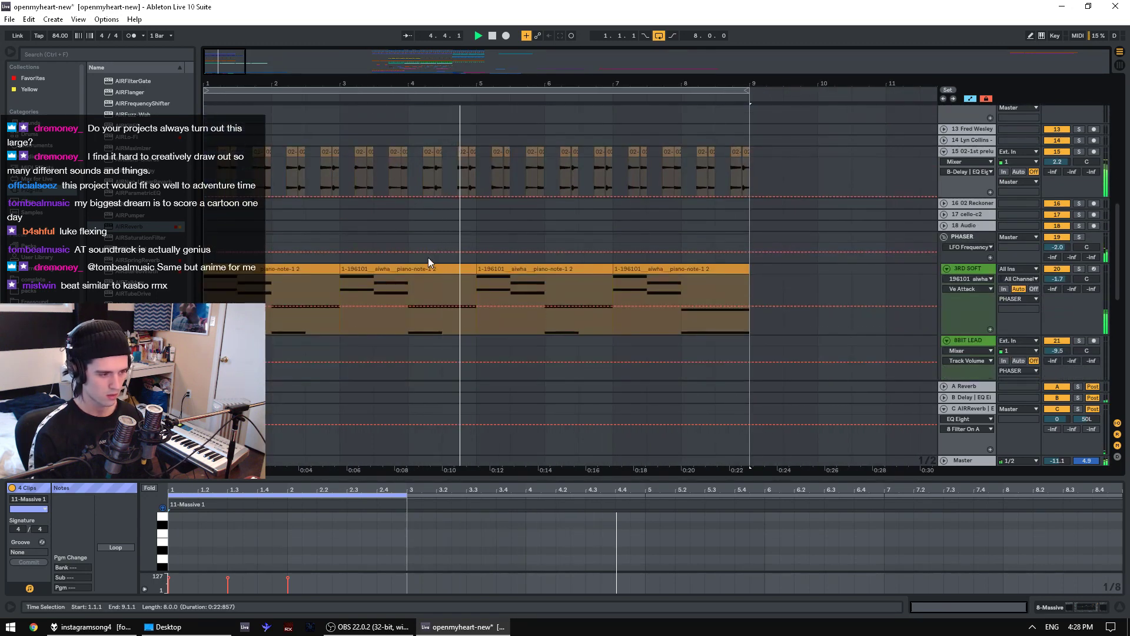
scroll(428, 257, "down", 2)
scroll(428, 259, "down", 1)
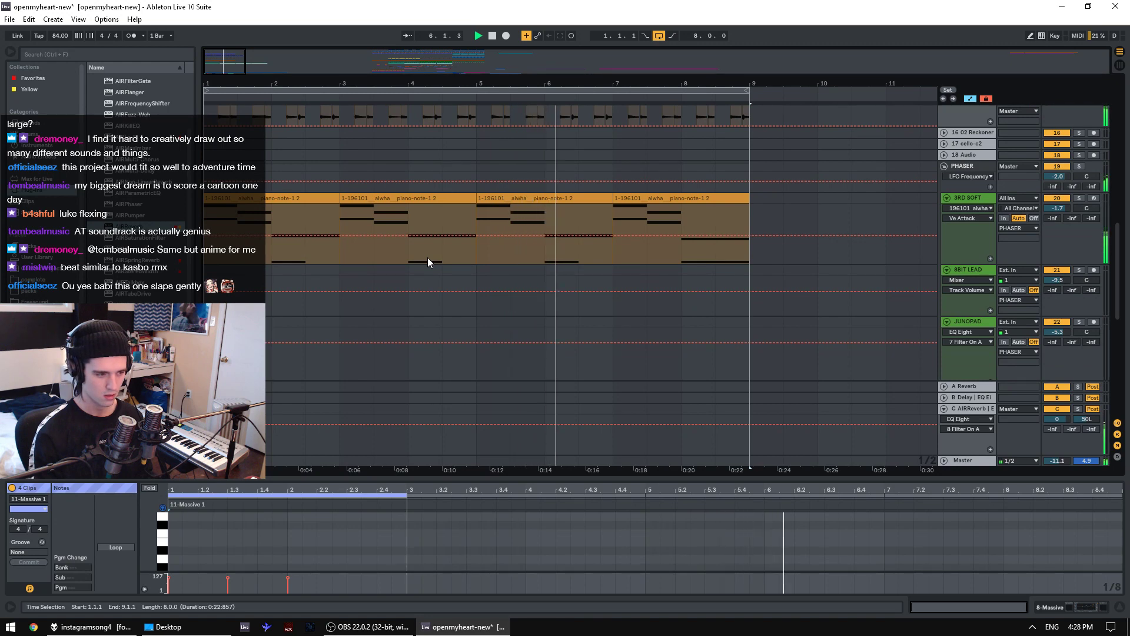
scroll(427, 258, "down", 3)
scroll(427, 261, "down", 2)
scroll(426, 263, "up", 8)
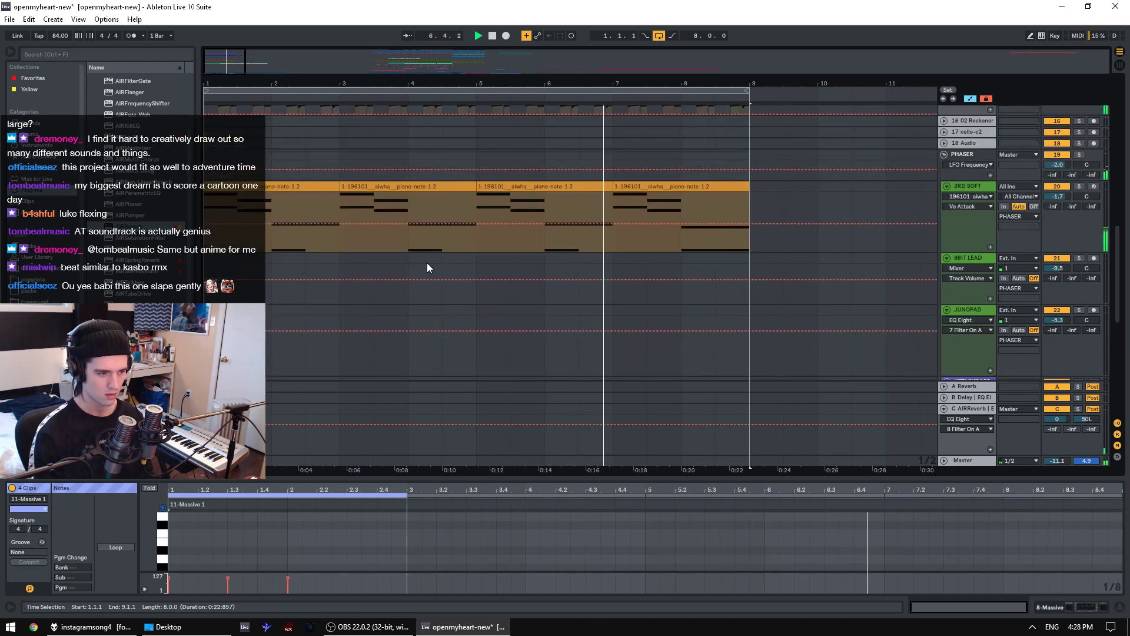
scroll(428, 265, "up", 5)
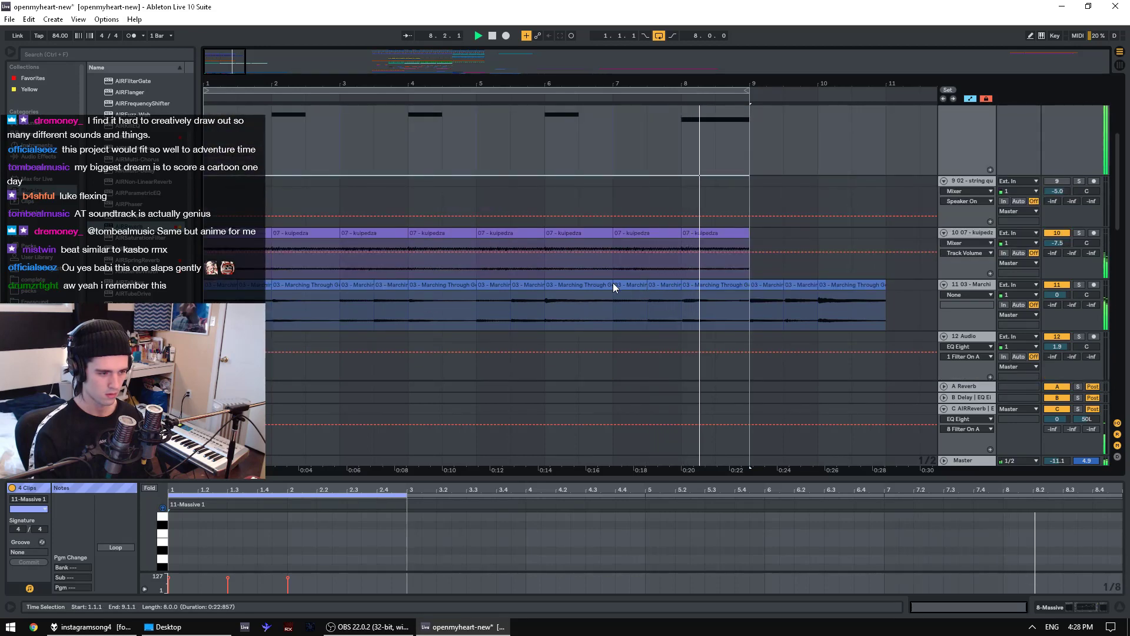
- Select the Marching Through Georgia clips from 1.1.1 to 9.1.1, and solo tracks 10 and 11 during playback
left_click(732, 285)
left_click(242, 285, "shift")
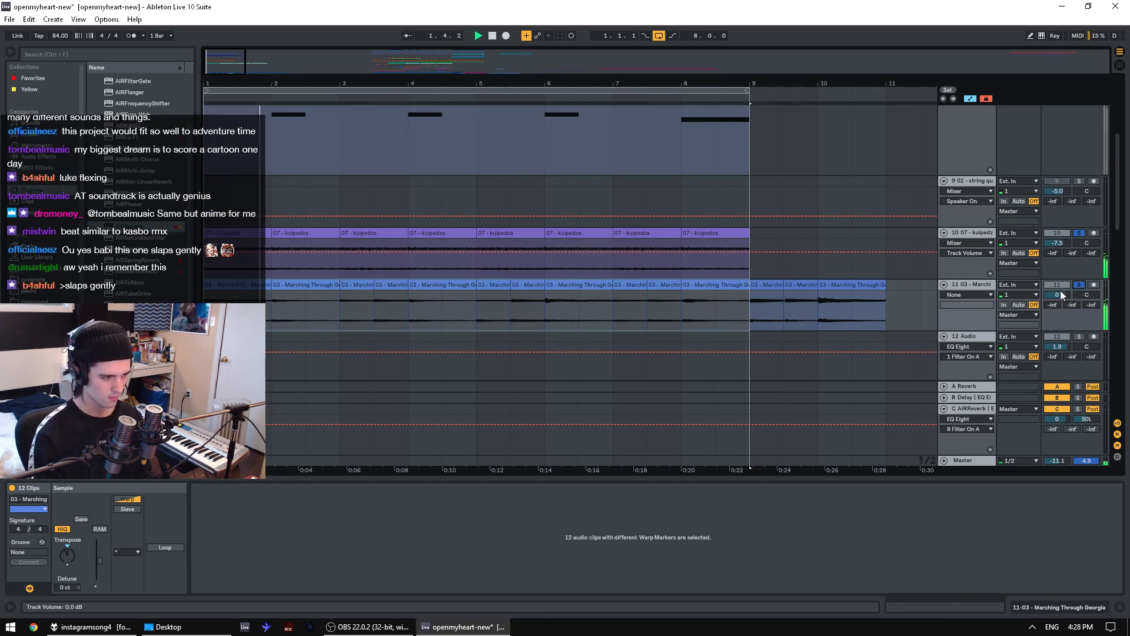
scroll(1061, 291, "up", 10)
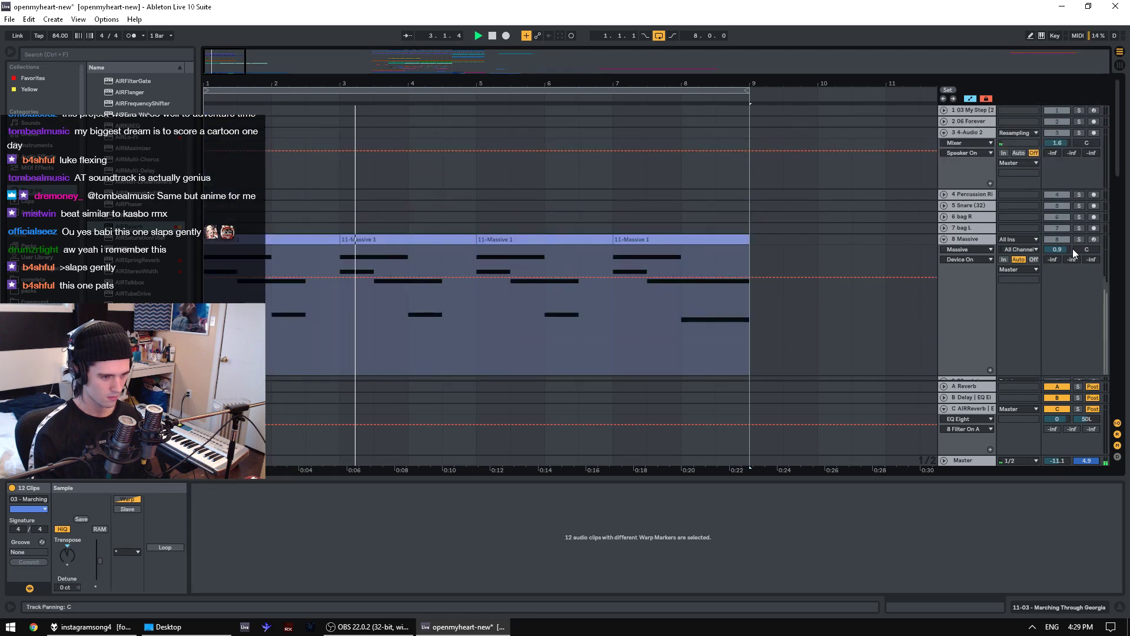
- Solo the 3RD SOFT track along with tracks 10 and 11 and listen to the layered pad
scroll(1059, 283, "down", 1)
scroll(1048, 294, "down", 8)
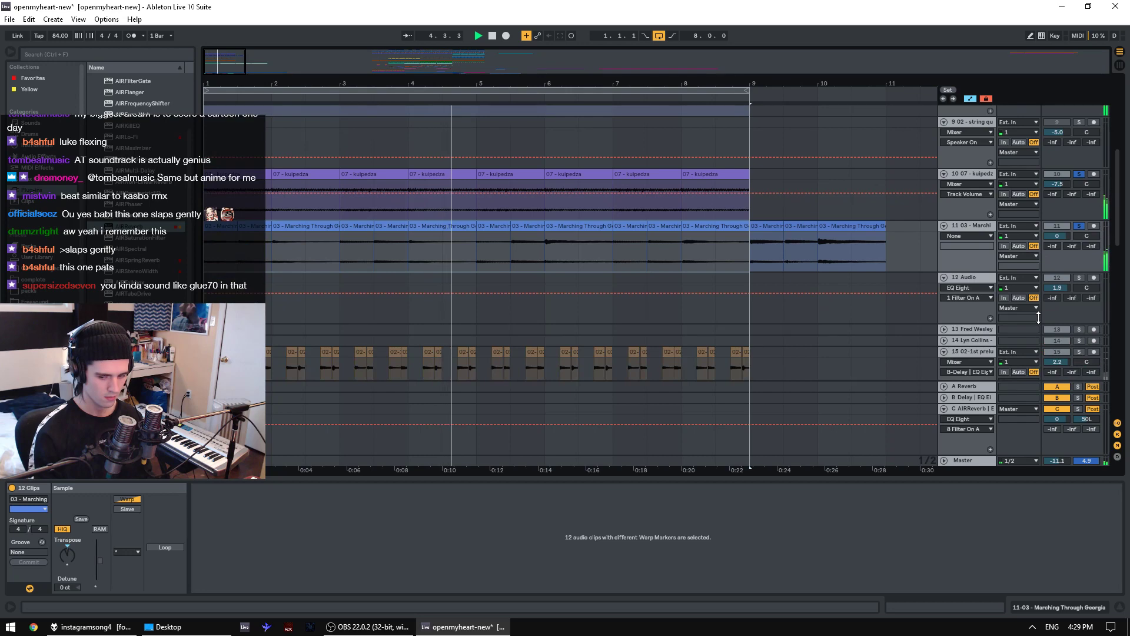
scroll(1065, 319, "down", 6)
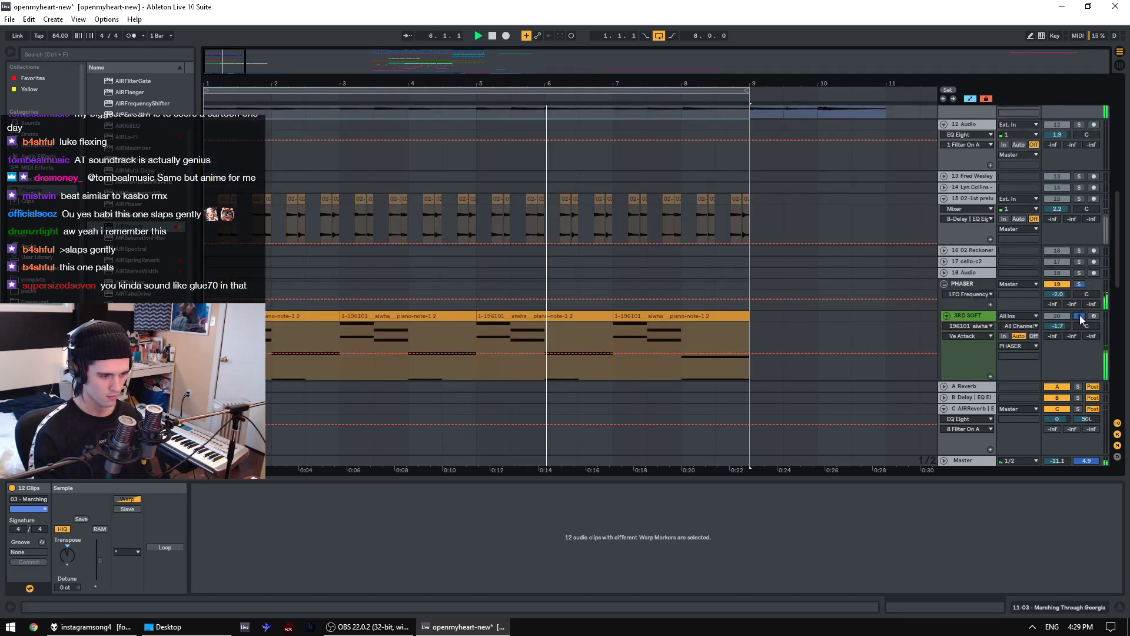
scroll(1079, 316, "down", 3)
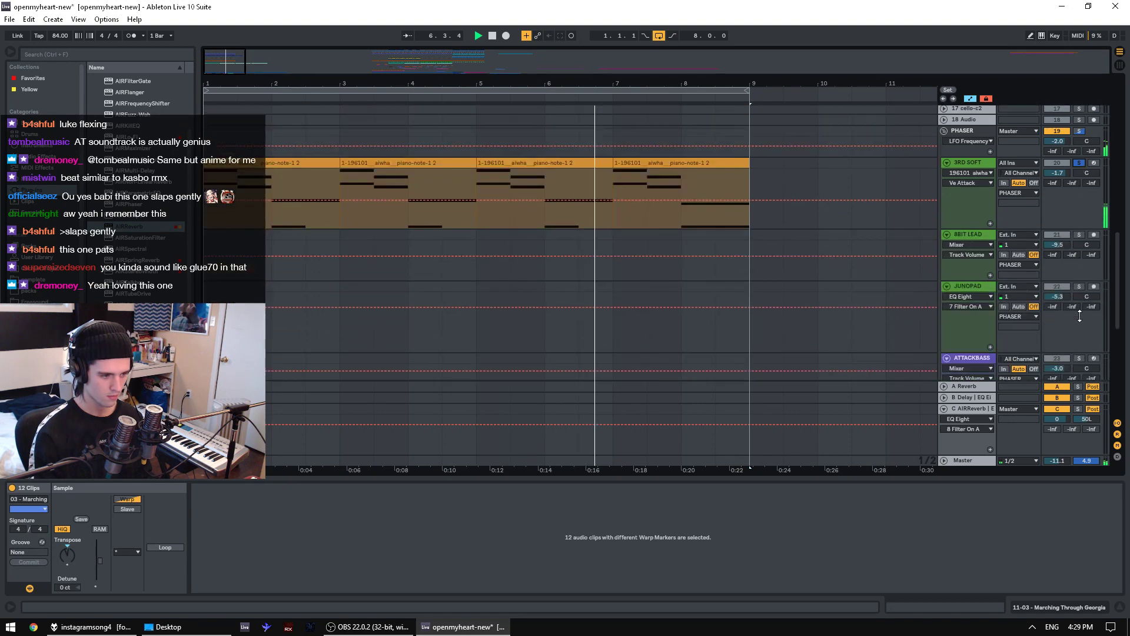
scroll(1079, 315, "down", 5)
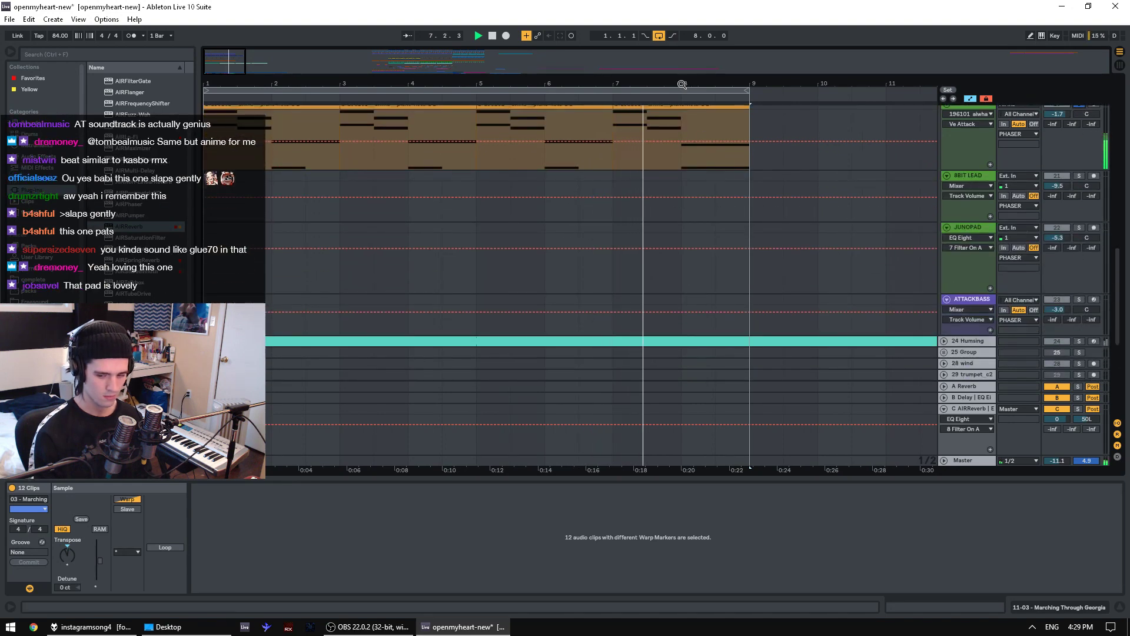
- Clear the other solos, solo only the kulpedza track, and open and play its first clip
left_click_drag(687, 87, 687, 59)
scroll(463, 242, "up", 3)
scroll(462, 241, "up", 10)
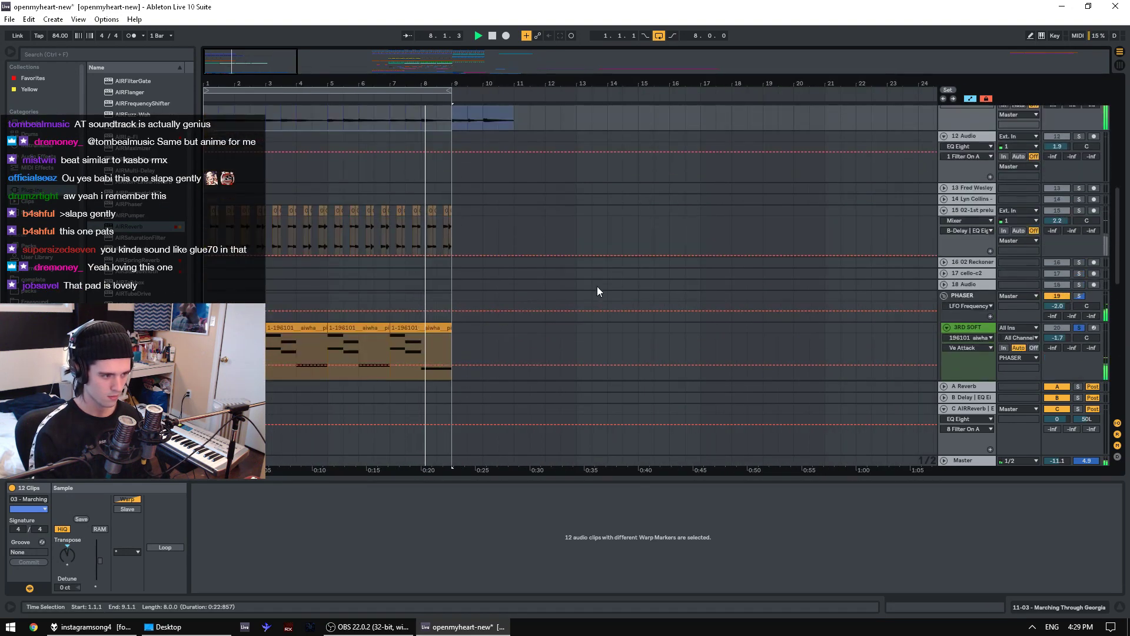
left_click(1078, 186)
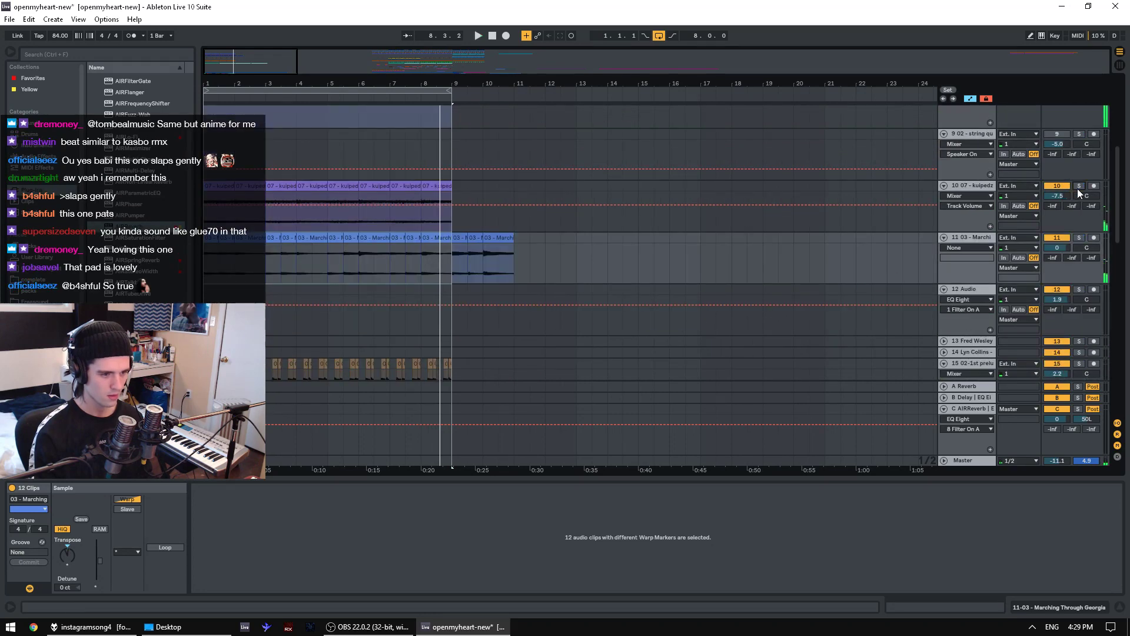
left_click(215, 186)
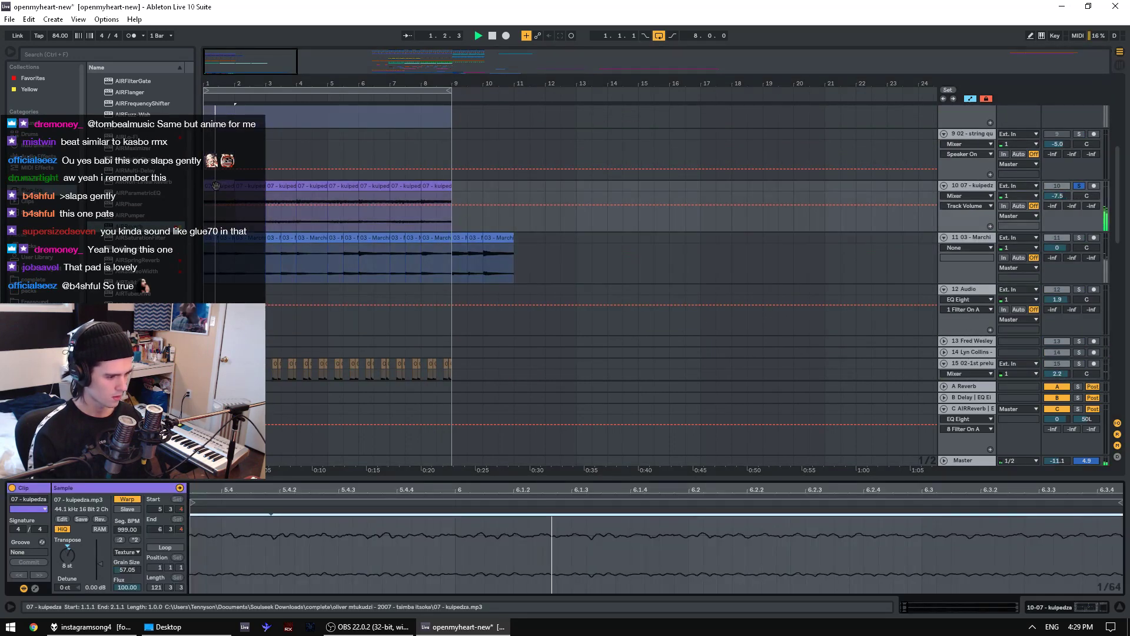
left_click_drag(406, 489, 406, 342)
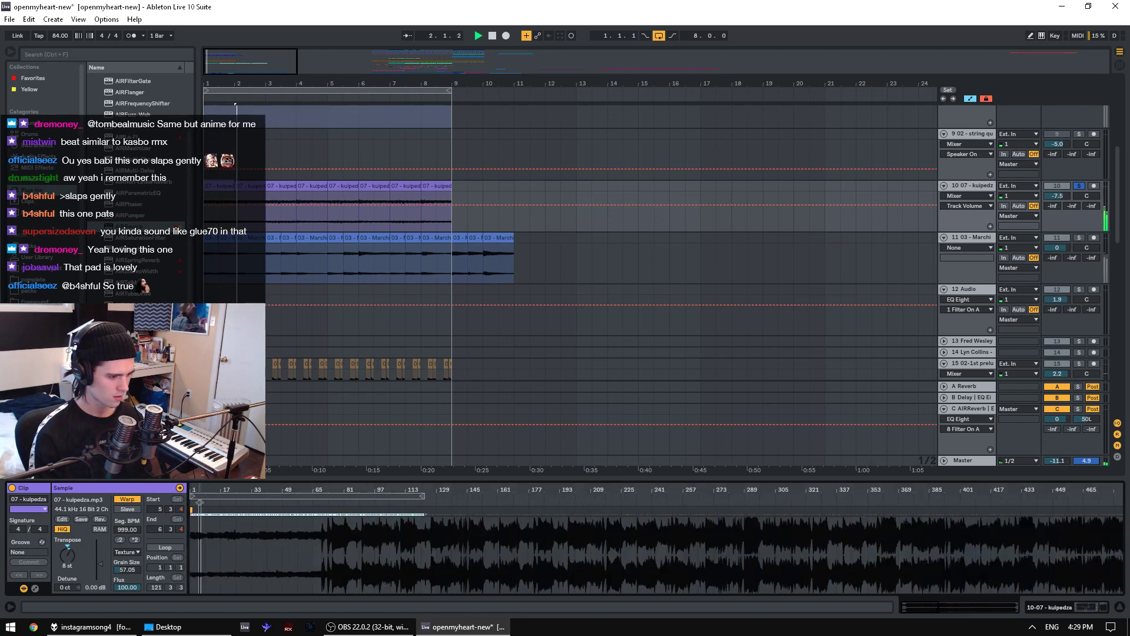
- Turn off warping for the first kulpedza clip and extend its end to 2.1.1
left_click(127, 499)
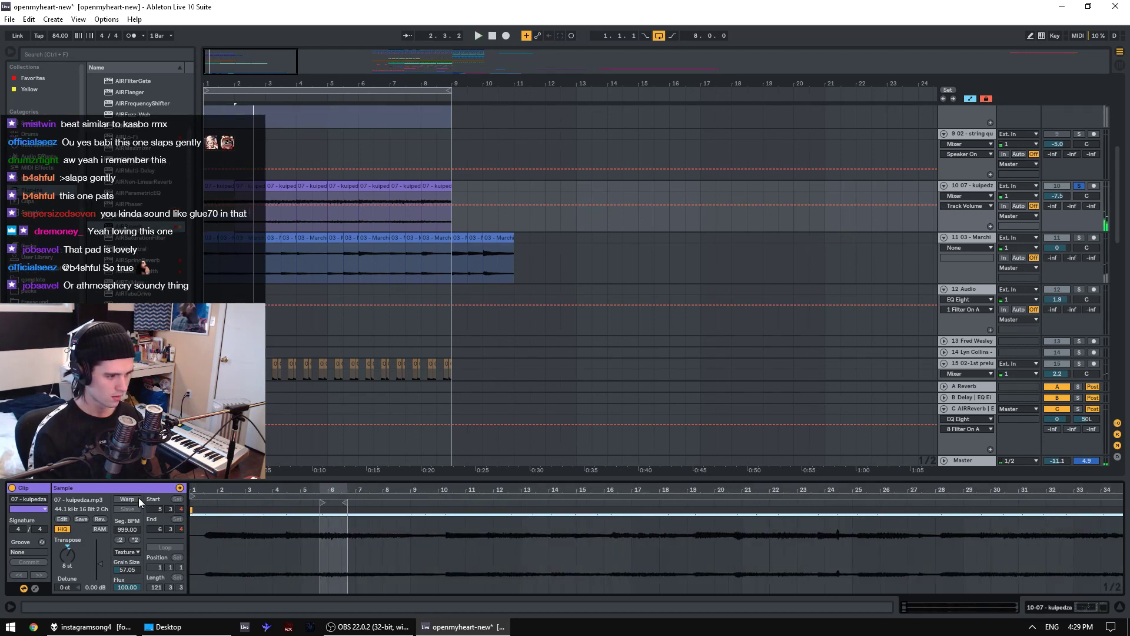
left_click(213, 200)
key("z")
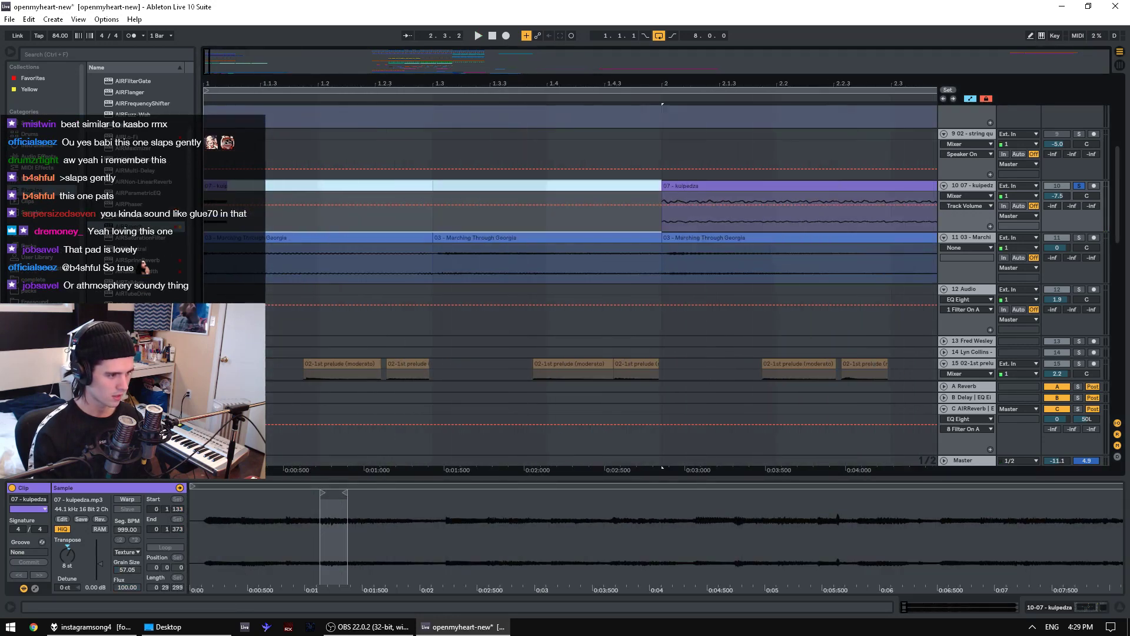
left_click_drag(826, 200, 856, 199)
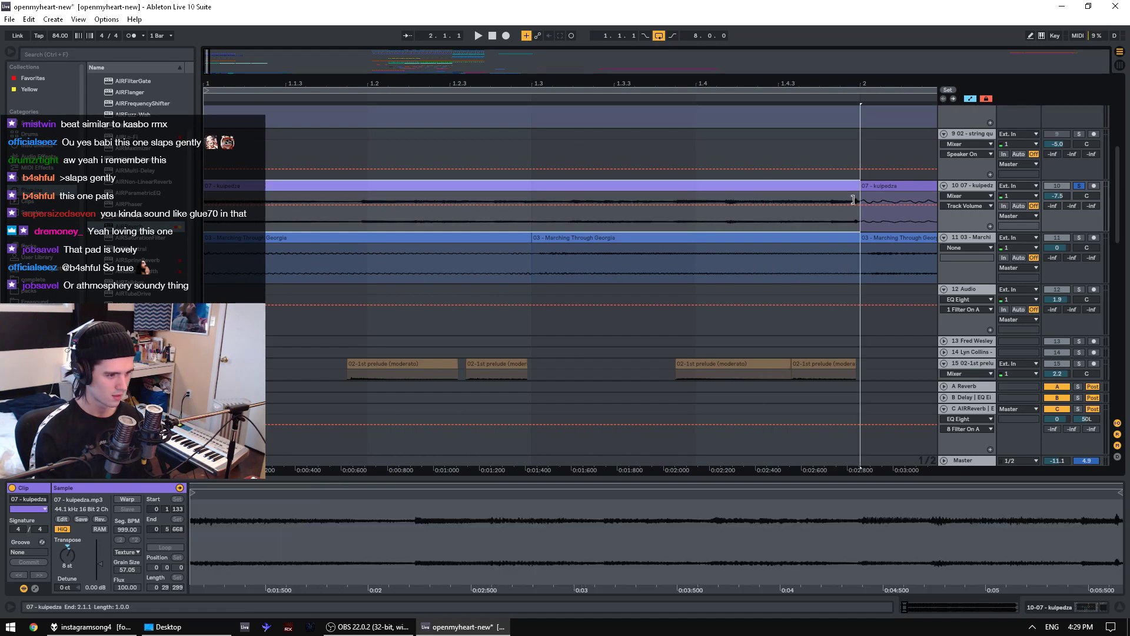
- Play the unwarped first kulpedza clip and extend its end to 4.1.1
key("space")
left_click_drag(684, 83, 684, 35)
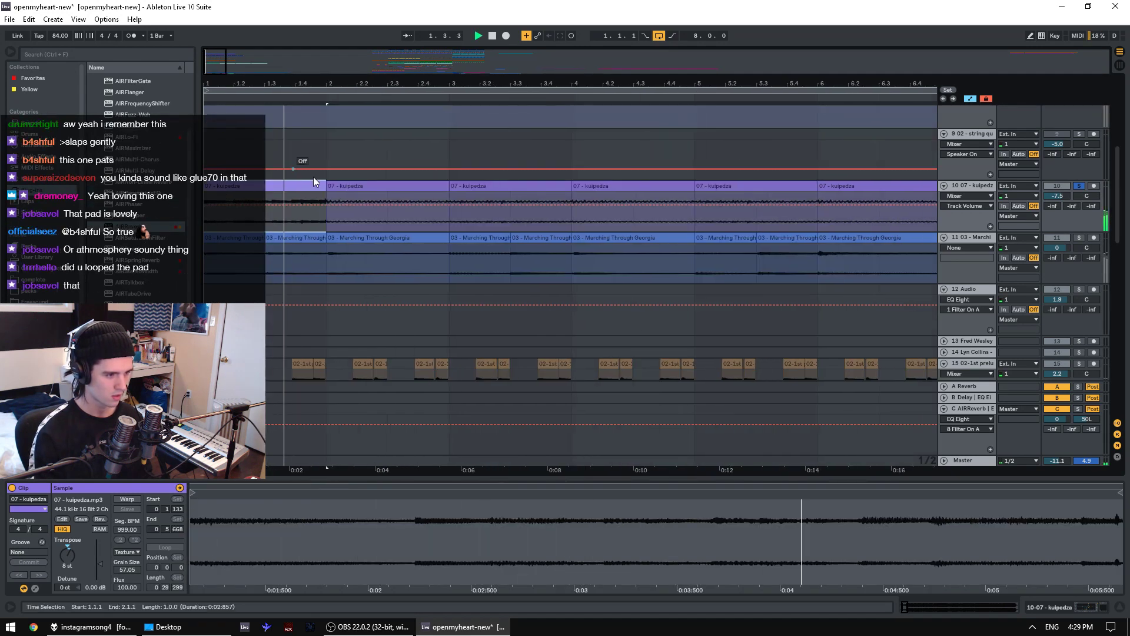
left_click_drag(327, 184, 572, 195)
key("space")
- Turn off AIRReverb and EQ Eight on the kulpedza track and play the dry sample
double_click(966, 186)
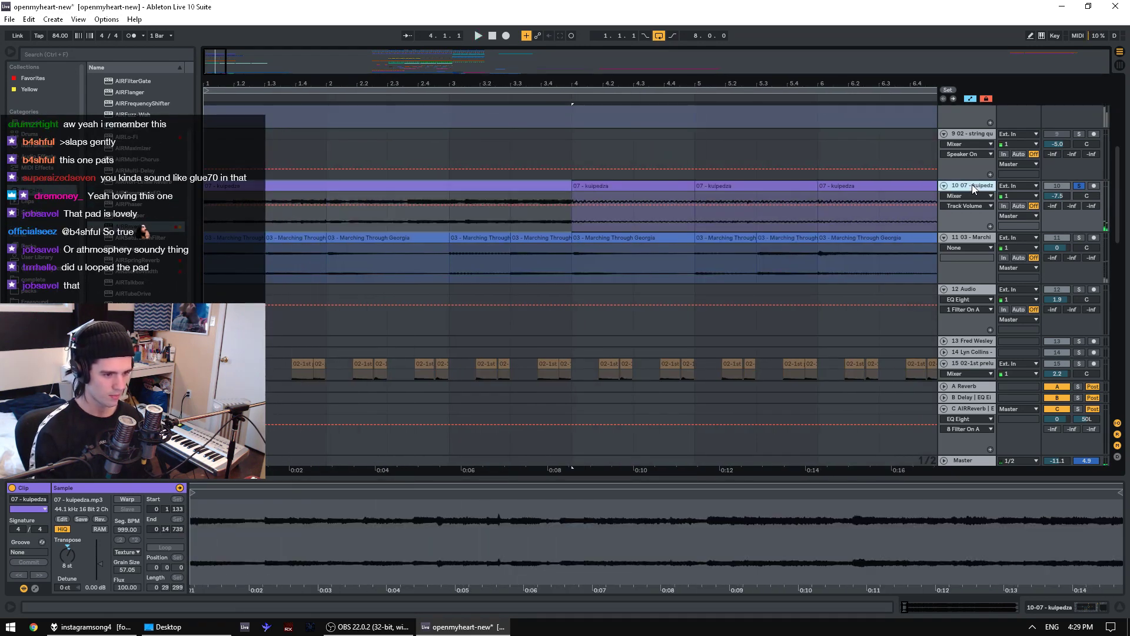
left_click(310, 488)
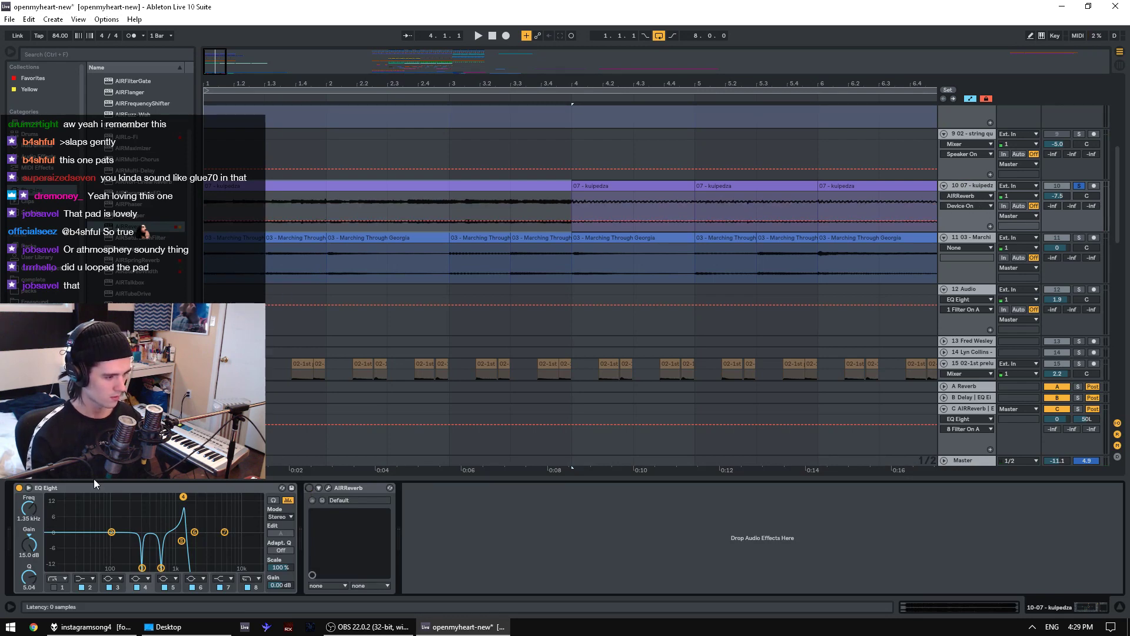
left_click(19, 488)
key("space")
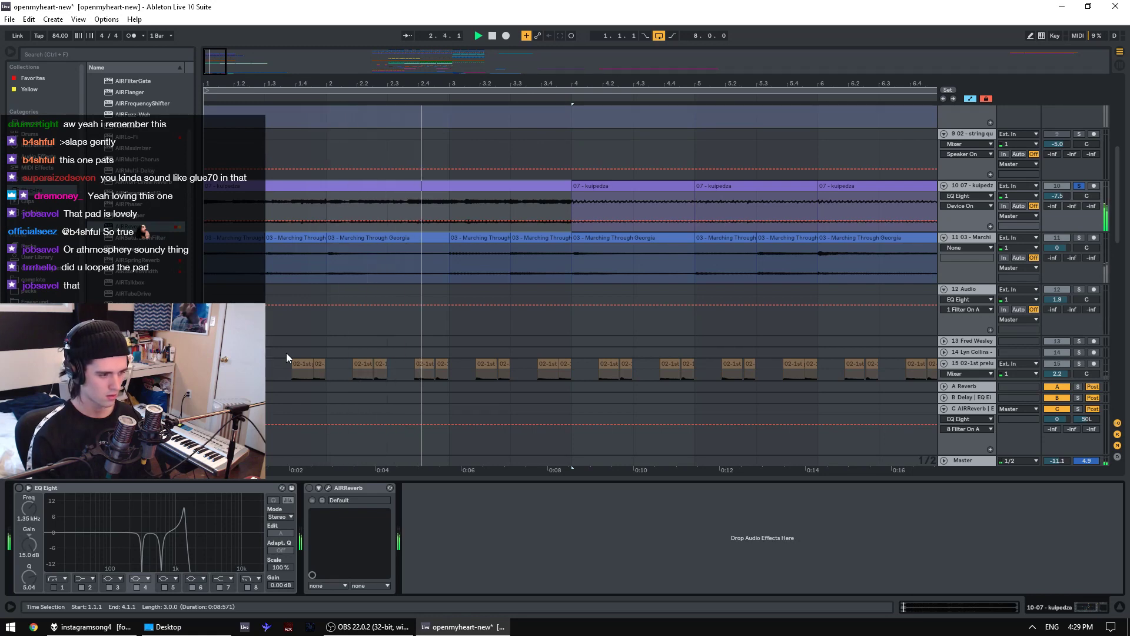
key("space")
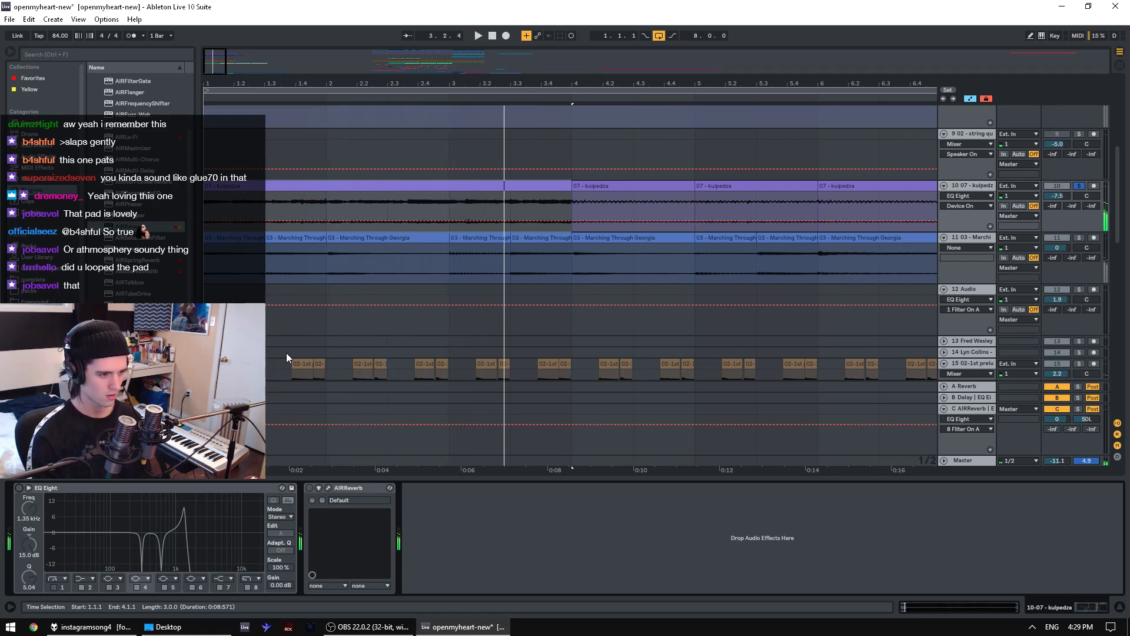
- Undo the effect bypasses and kulpedza clip edits, and play the processed opening of the kulpedza track again
key("ctrl+z")
key("ctrl+z")
key("ctrl+z")
key("ctrl+z")
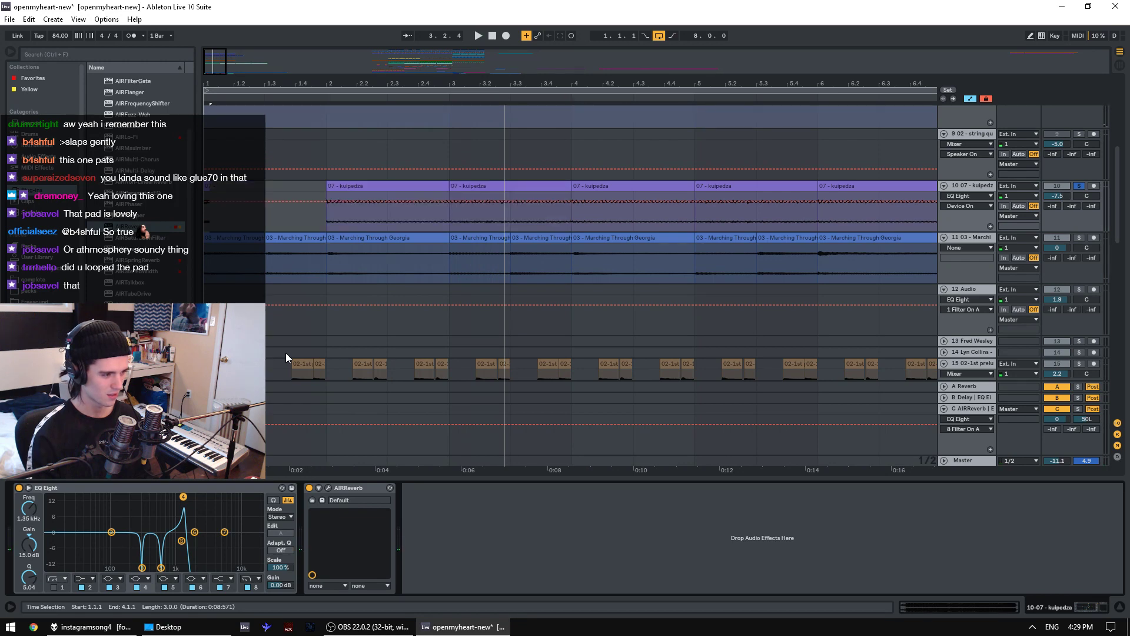
left_click(263, 213)
key("space")
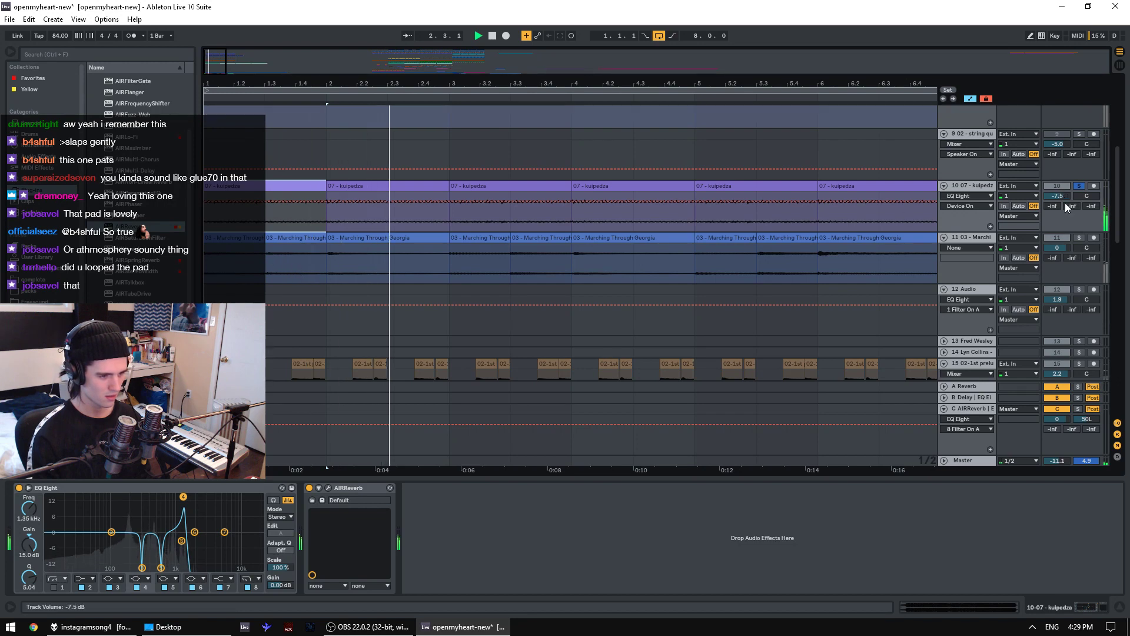
key("space")
- Solo only the Marching Through Georgia track and play its first clip from 1.1.1
left_click(1080, 238, "ctrl")
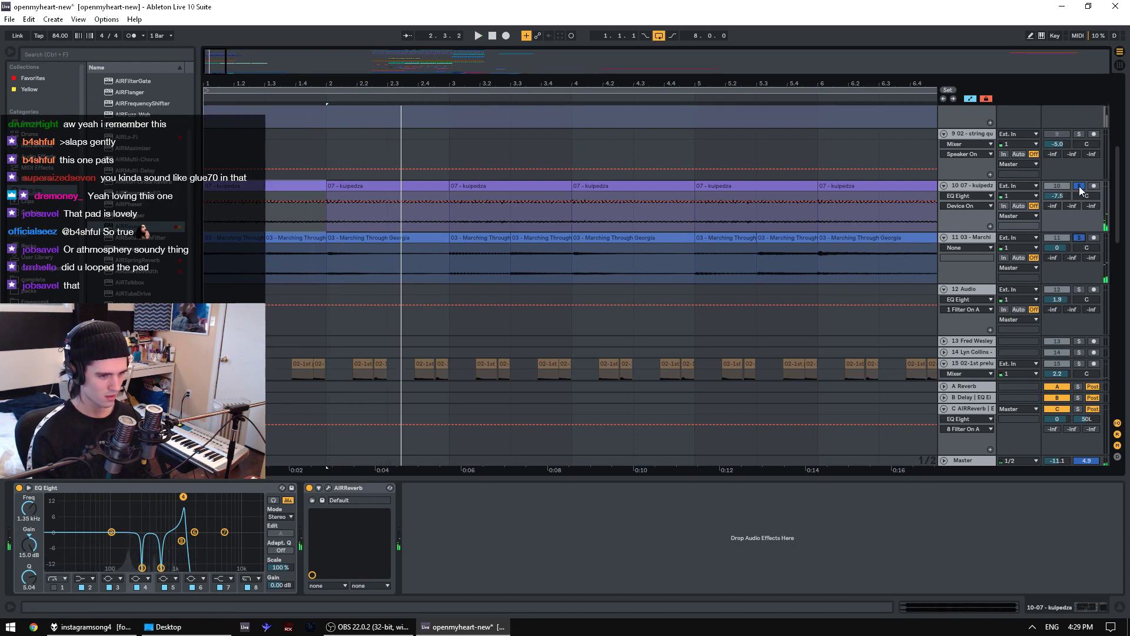
left_click(247, 238)
key("space")
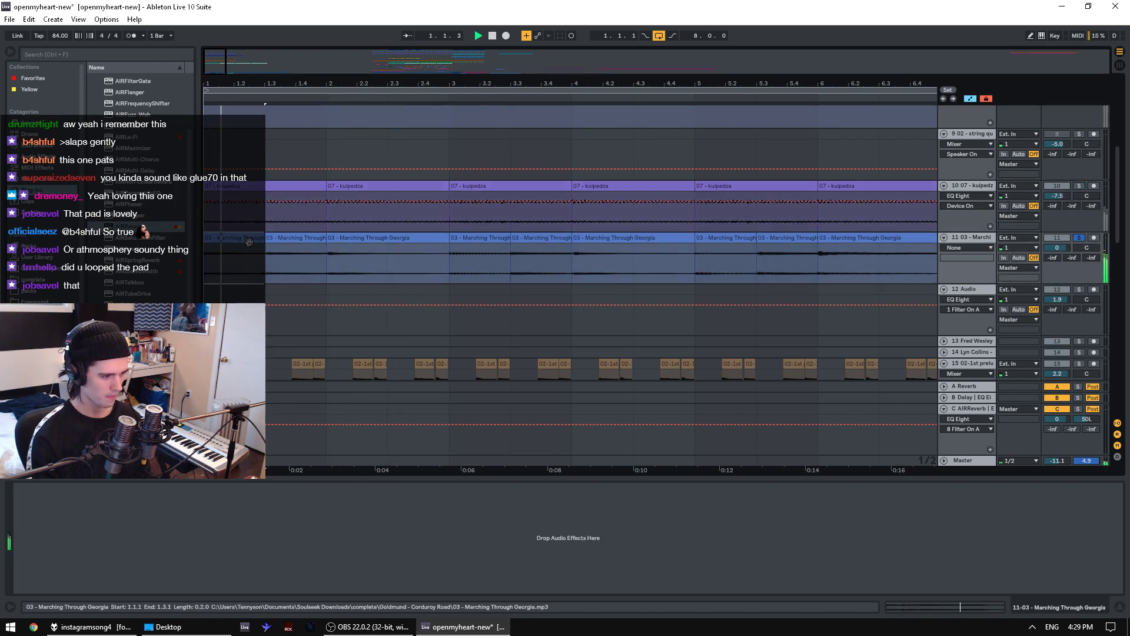
left_click(367, 239)
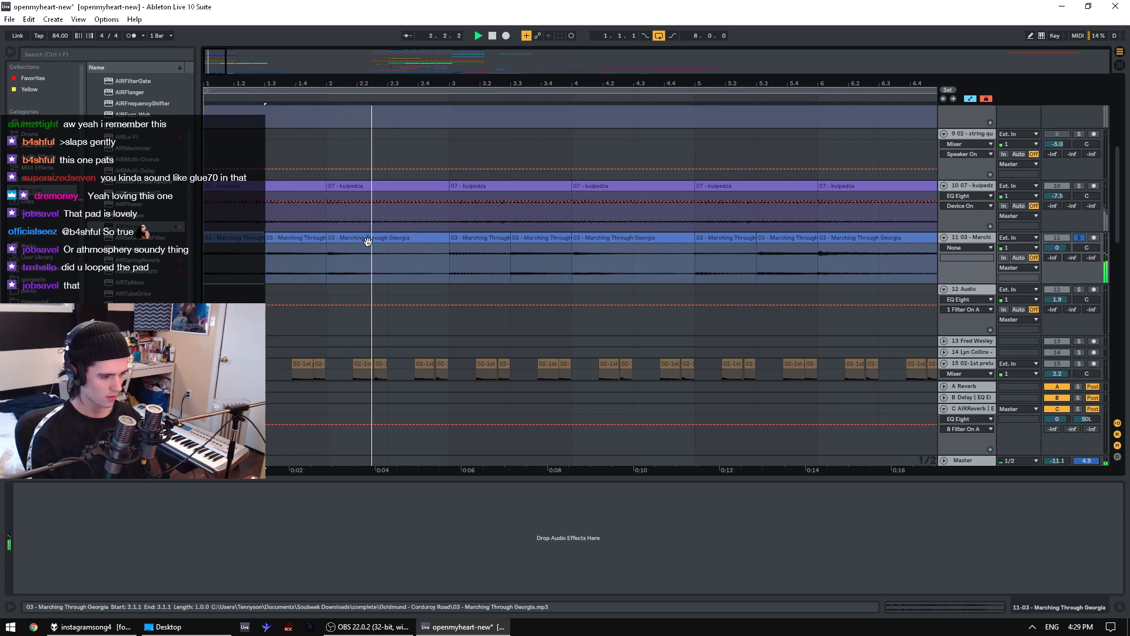
- Open the Marching Through Georgia clip spanning 2.1.1 to 3.1.1, play it and examine its region in the source sample
left_click(389, 246)
double_click(382, 238)
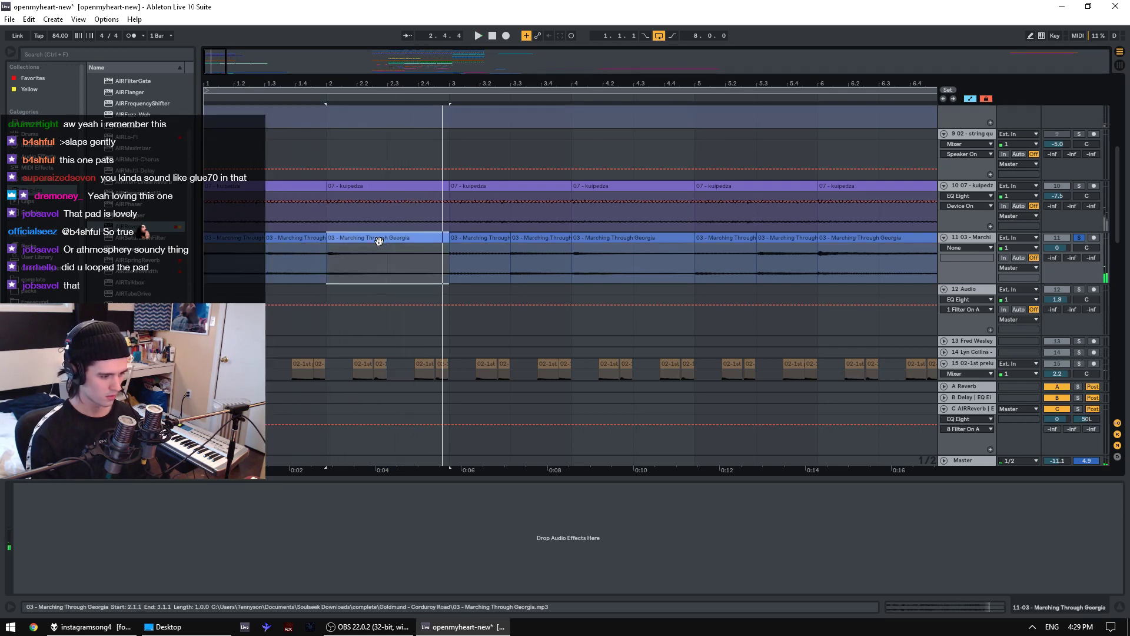
key("space")
key("space")
left_click_drag(365, 487, 365, 448)
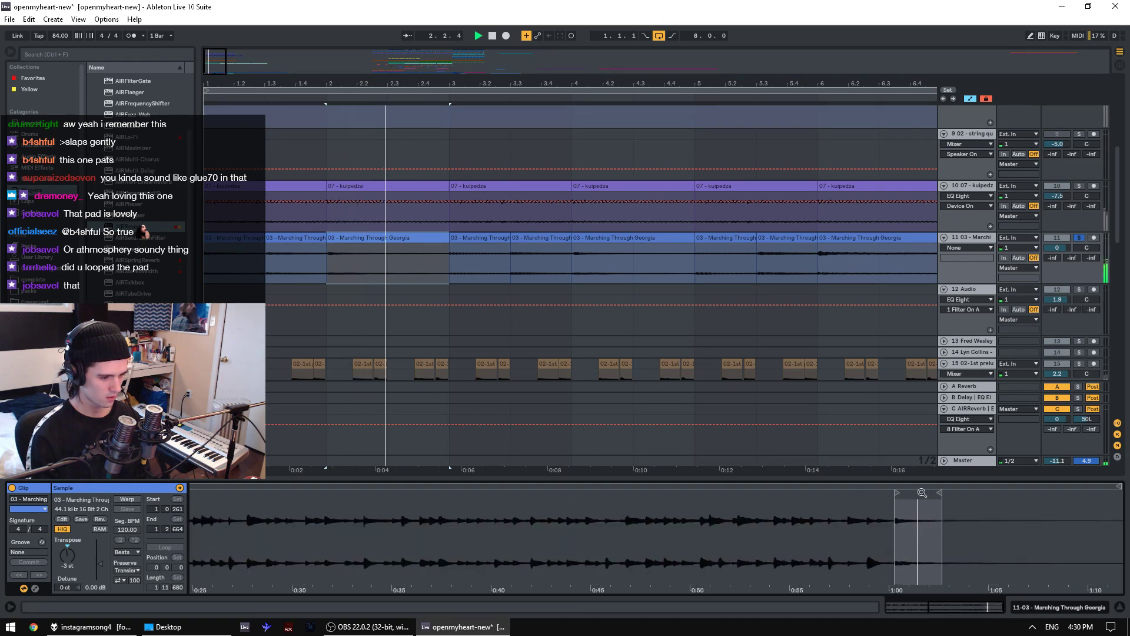
- Solo the kulpedza and Massive tracks together with Marching Through Georgia and listen to the layers
left_click(1080, 238)
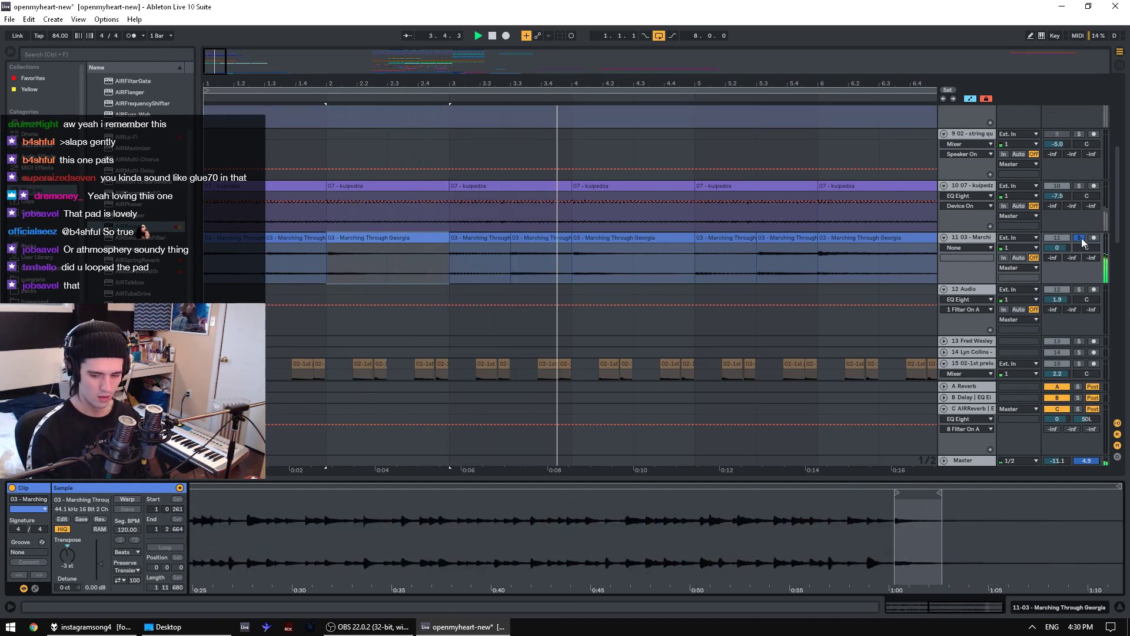
left_click(1081, 186)
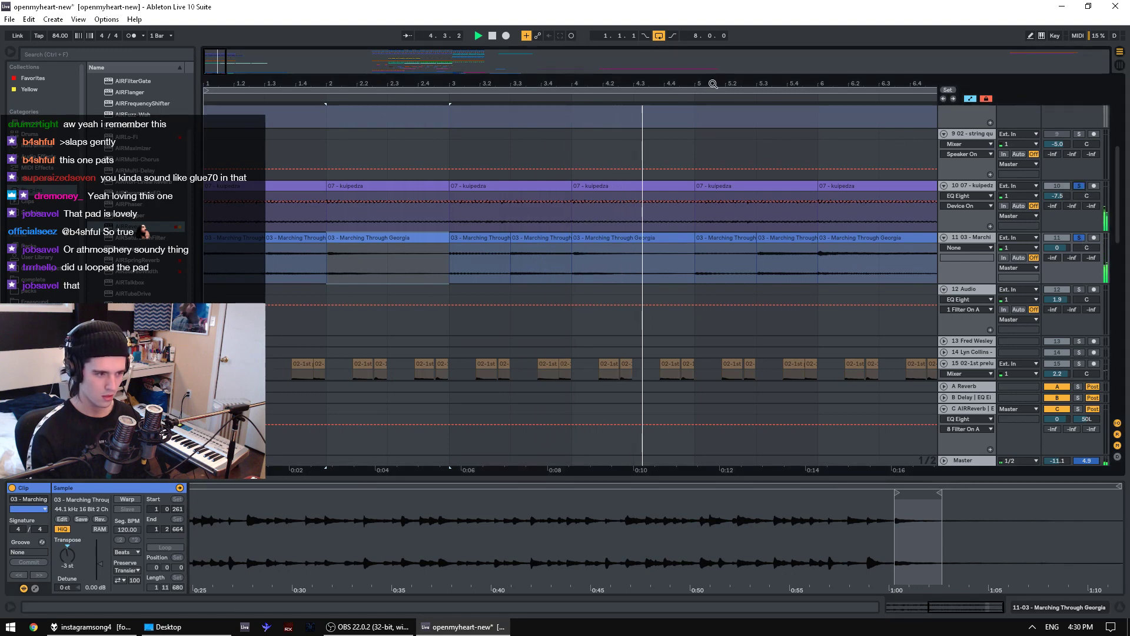
scroll(429, 209, "down", 5, "ctrl")
scroll(620, 263, "up", 3)
scroll(620, 263, "up", 3)
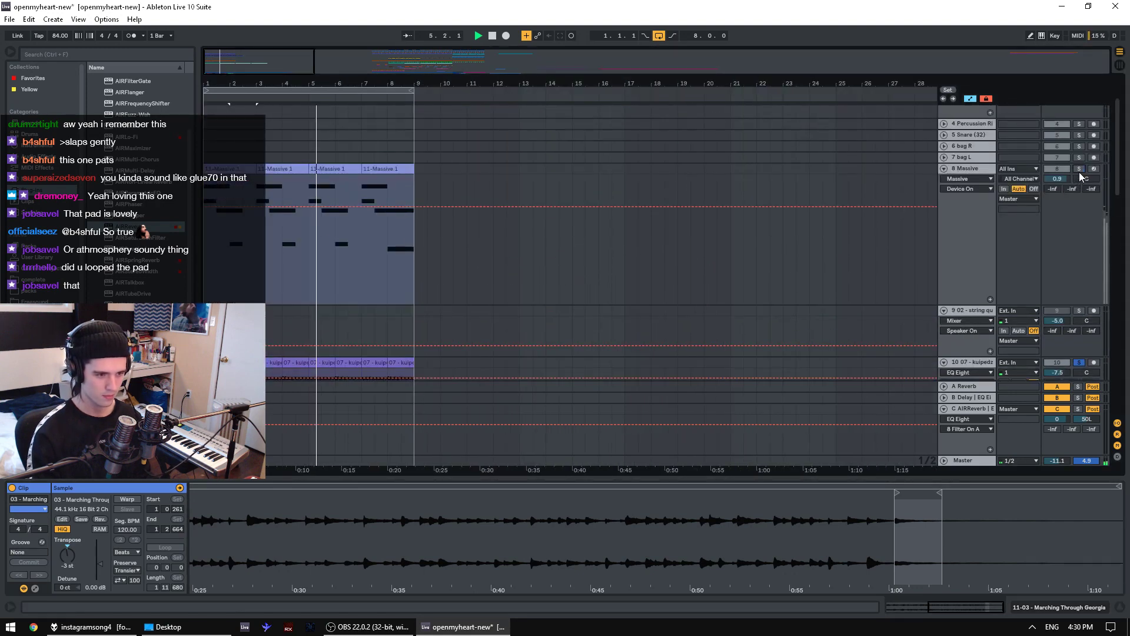
left_click(1079, 169)
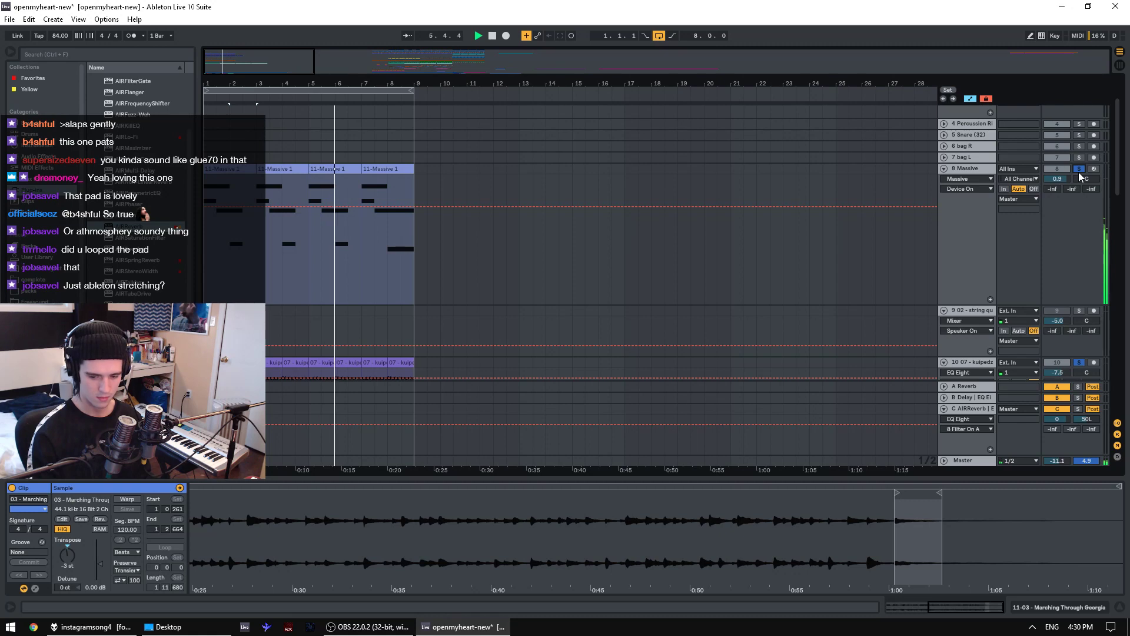
- Solo the Humsing track briefly during playback, and clear all track solos
scroll(1065, 251, "down", 3)
scroll(1065, 251, "down", 10)
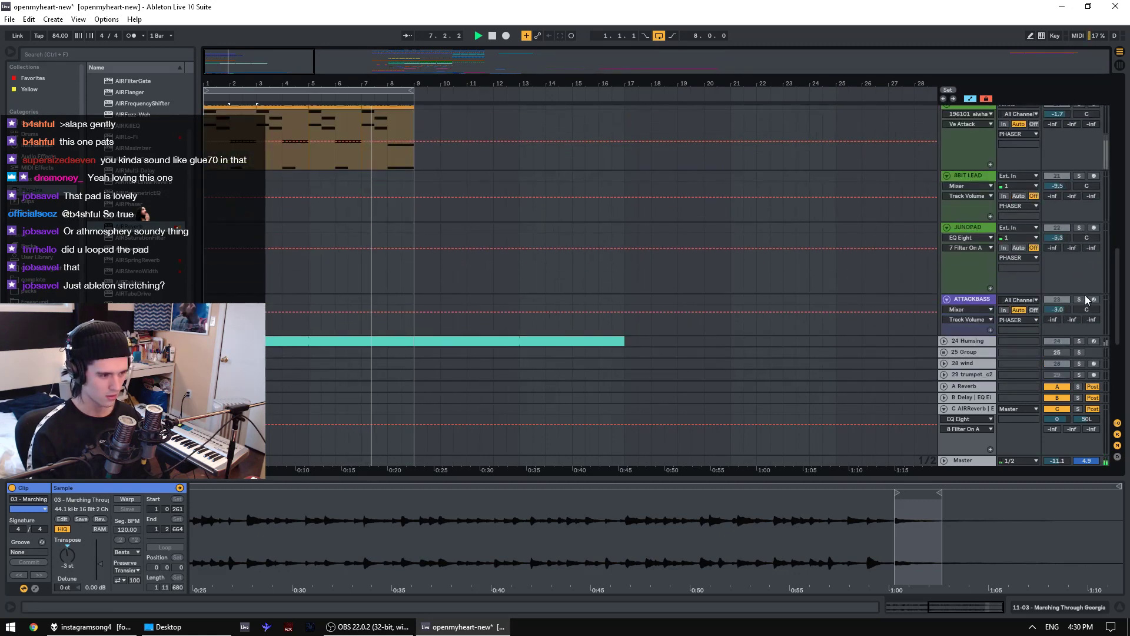
scroll(1083, 292, "down", 3)
left_click(1081, 259)
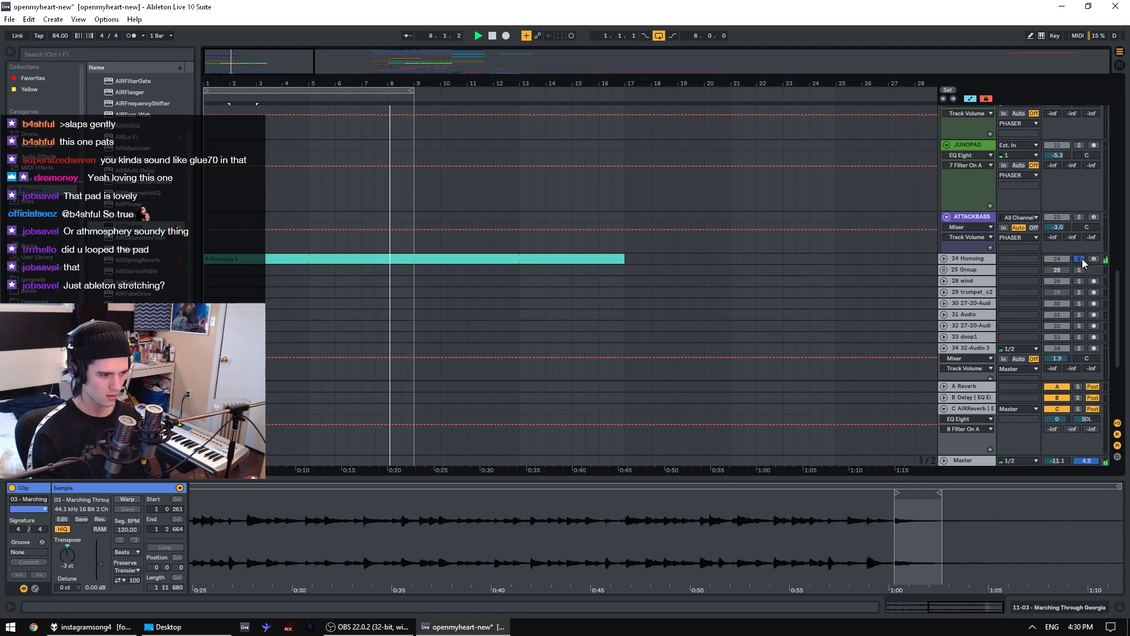
left_click(1080, 259)
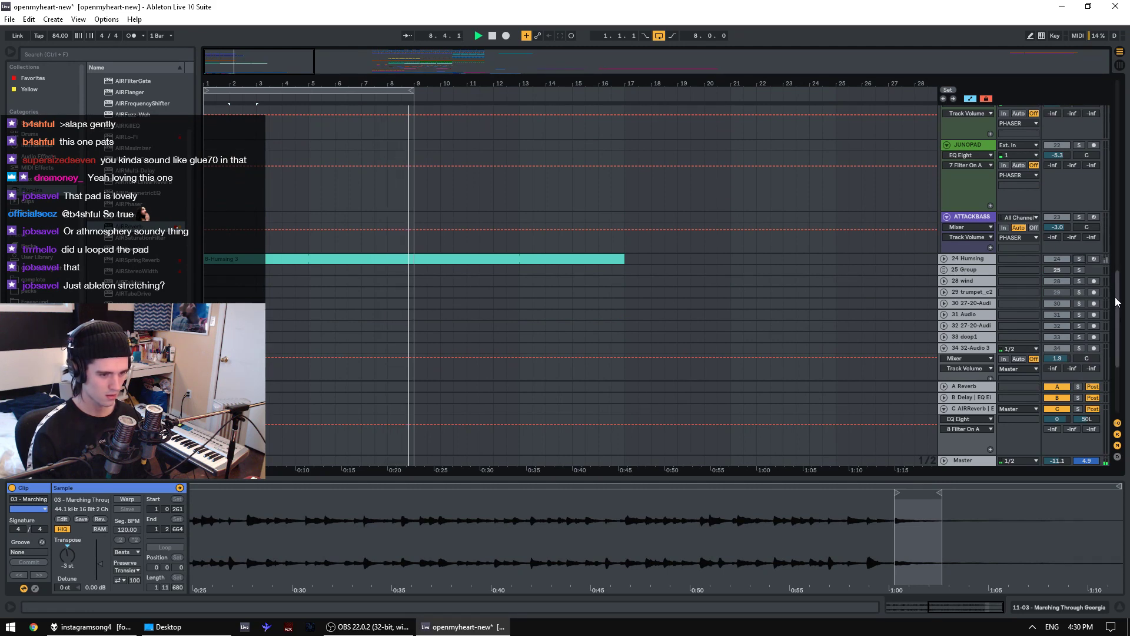
left_click_drag(1080, 253, 1080, 265)
left_click(1080, 280)
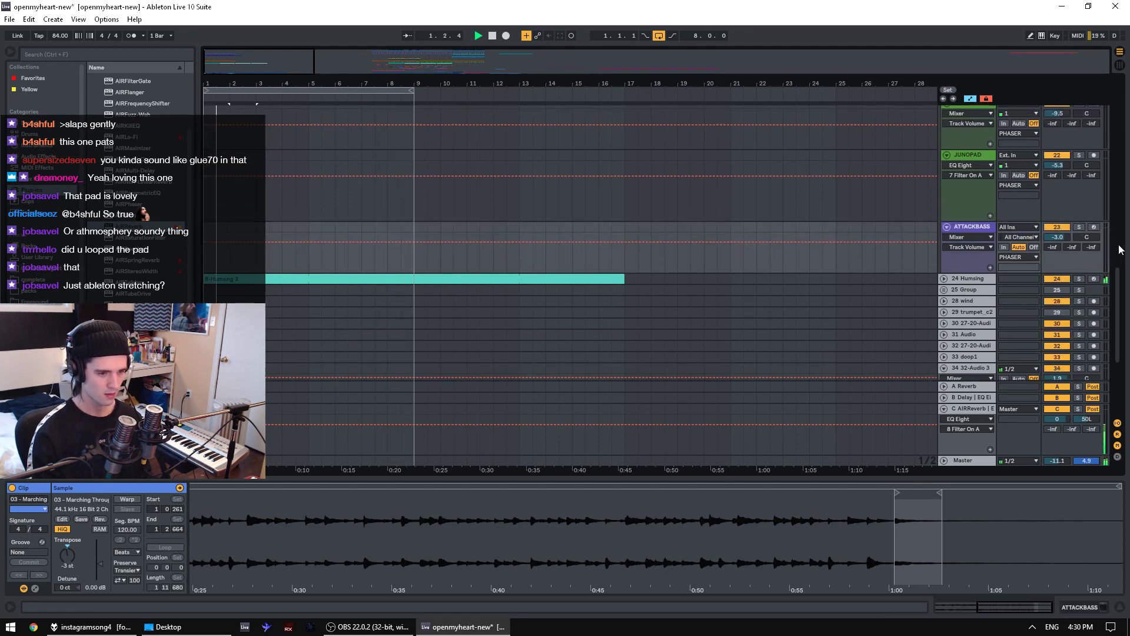
- Listen to the full opening section with every track active and stop playback
left_click_drag(1120, 311, 1121, 86)
scroll(505, 220, "down", 3)
left_click(434, 219)
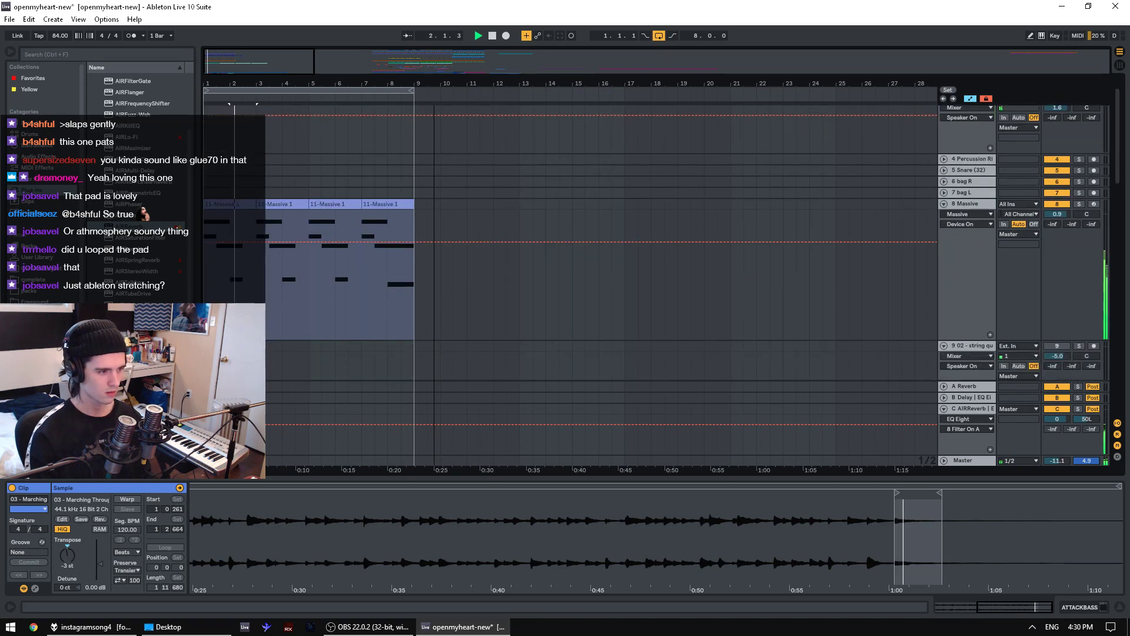
scroll(548, 203, "down", 5)
key("space")
- Copy the 4-Audio 2 drum clips from the section starting around bar 43 to 1.1.1 on the same track
scroll(548, 203, "up", 1)
left_click_drag(565, 146, 414, 135)
left_click_drag(276, 136, 163, 140)
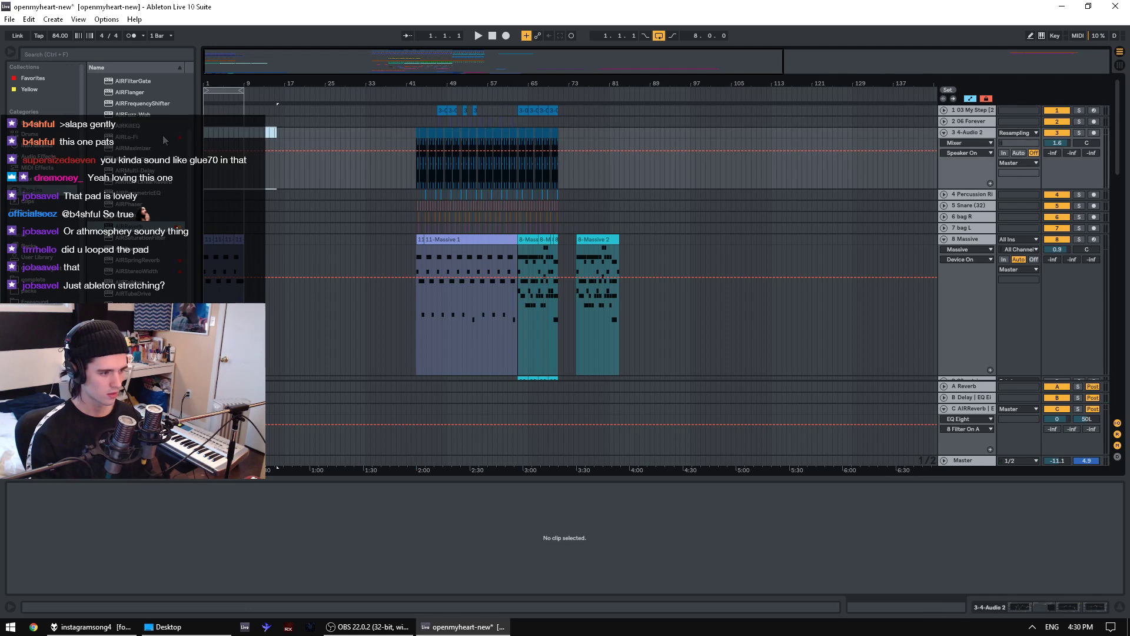
key("ctrl+v")
- Play the opening with the copied drum clips, and undo the paste
key("space")
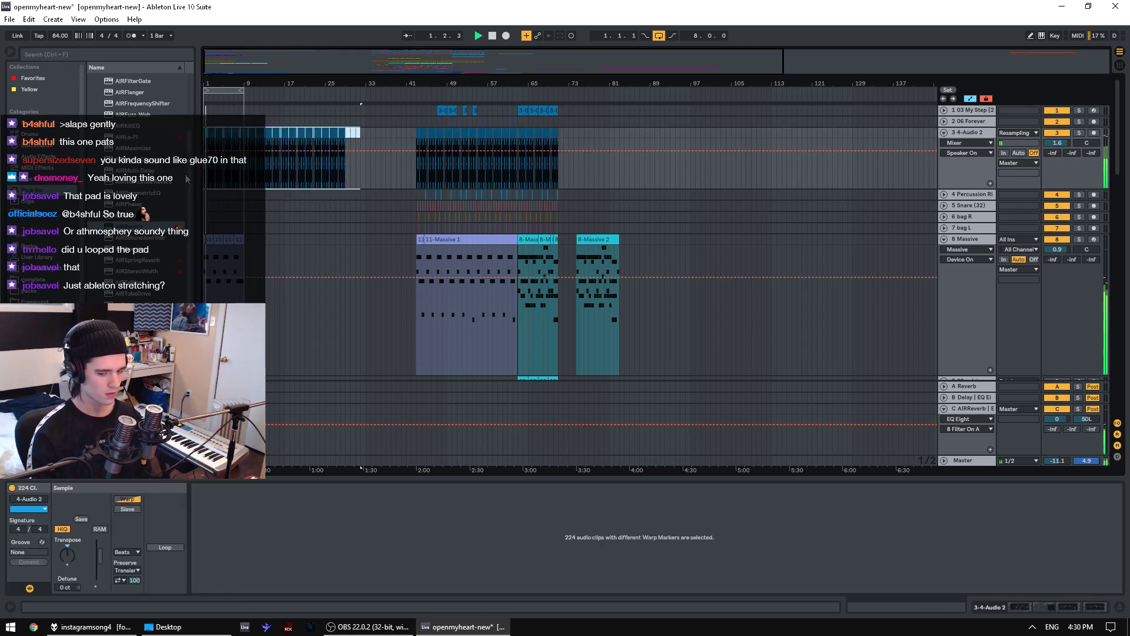
left_click_drag(212, 73, 212, 130)
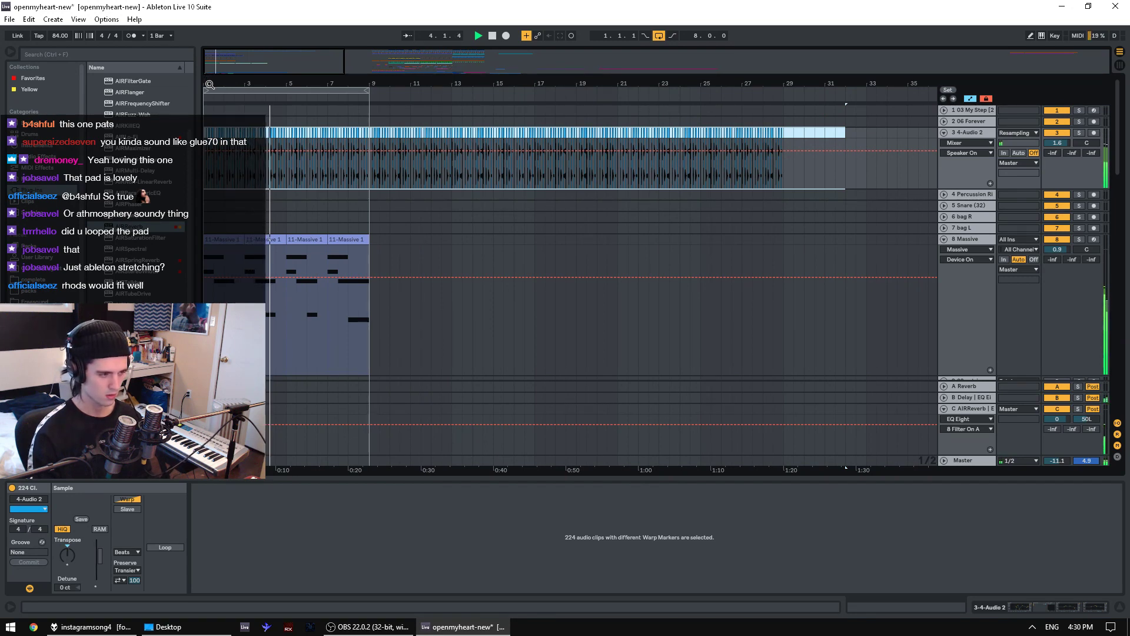
left_click_drag(267, 89, 268, 59)
key("space")
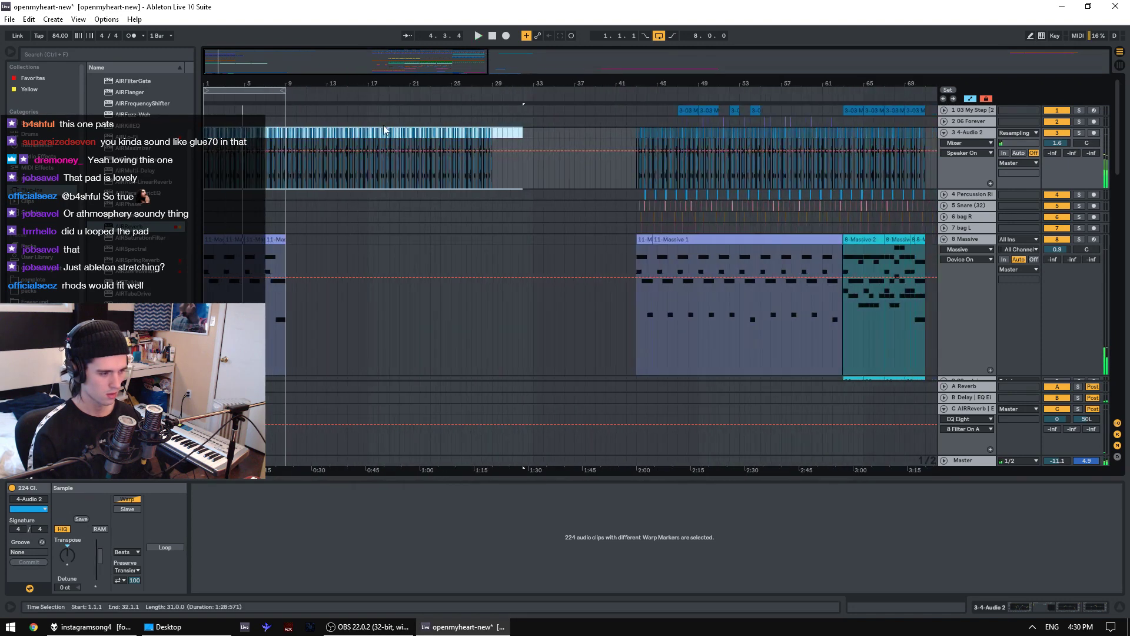
key("ctrl+z")
- Compare the empty 1.1.1 to 9.1.1 range on the drum tracks with the 11-Massive 1 section starting at 43.1.1
left_click_drag(302, 147, 204, 147)
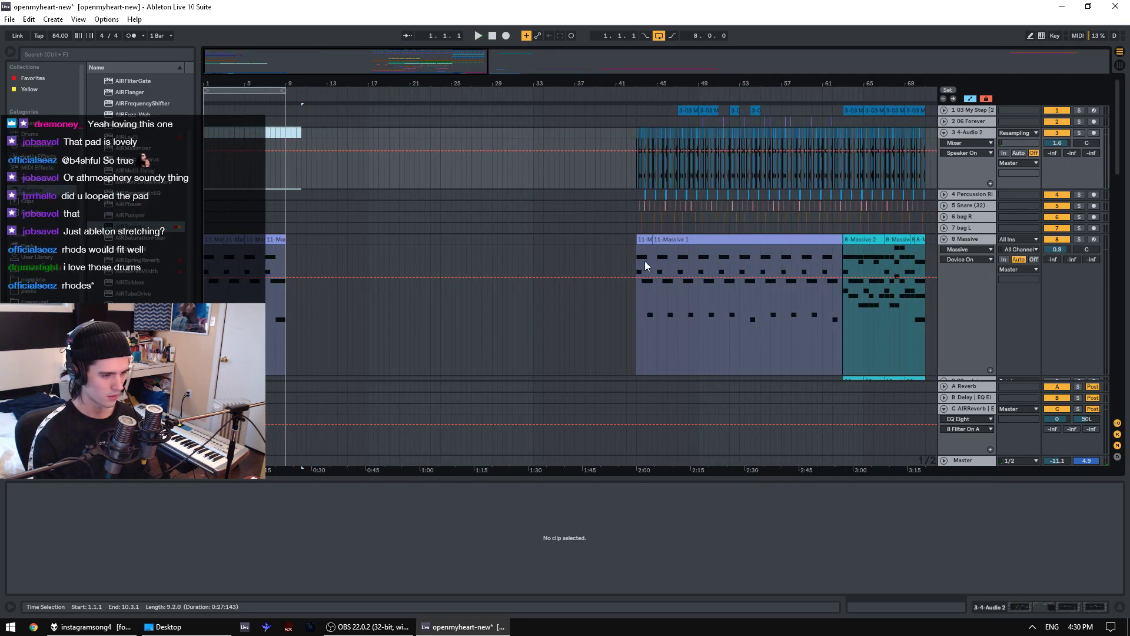
left_click(673, 242)
left_click(645, 239, "shift")
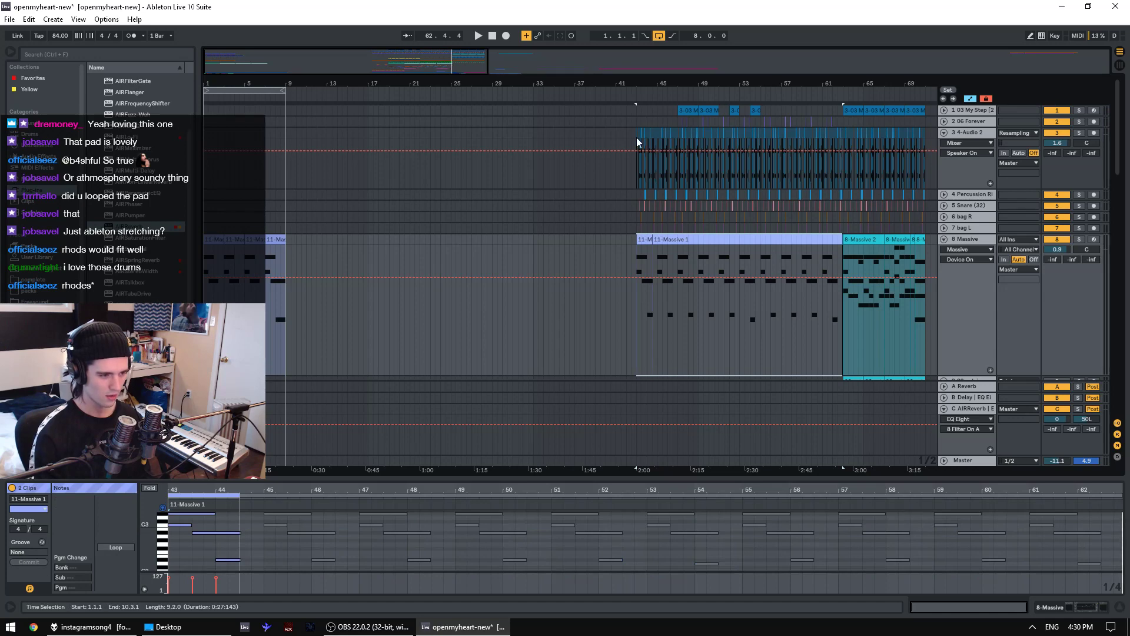
left_click_drag(637, 138, 765, 150)
left_click_drag(293, 187, 70, 184)
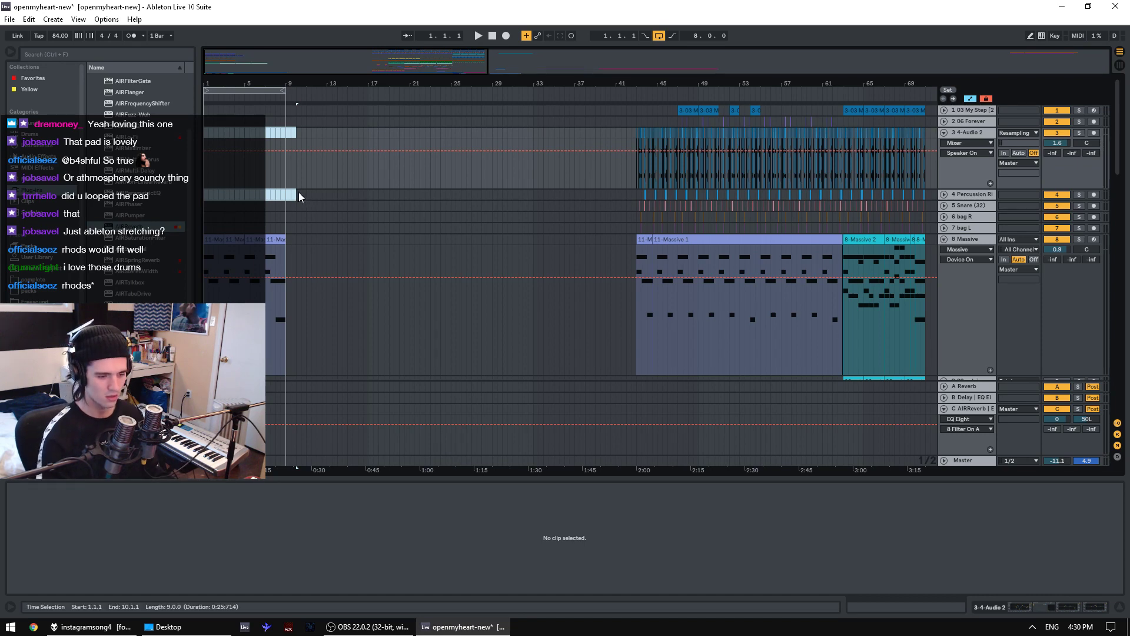
left_click_drag(284, 198, 203, 197)
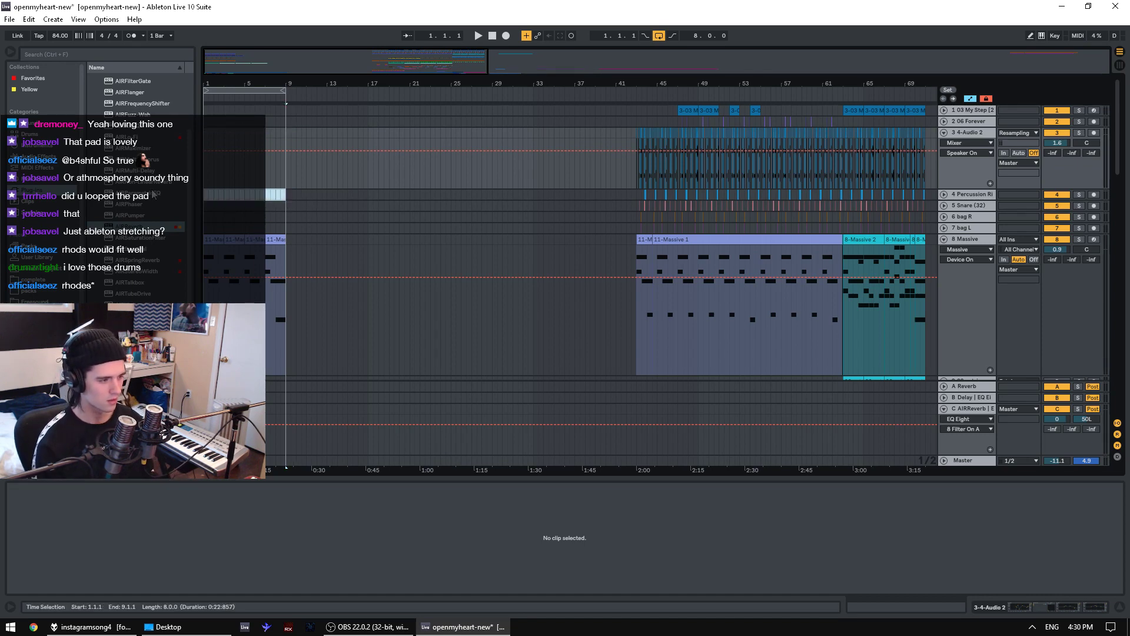
- Play the 11-Massive 1 section with drums from 43.1.1 and again from 49.1.1
left_click(643, 239)
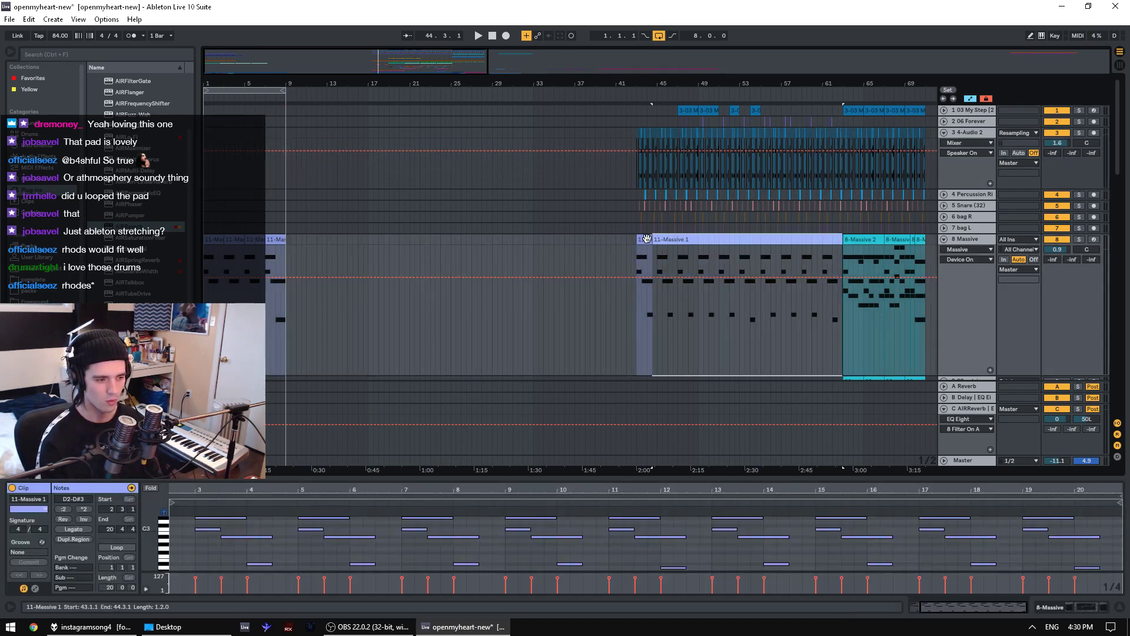
key("space")
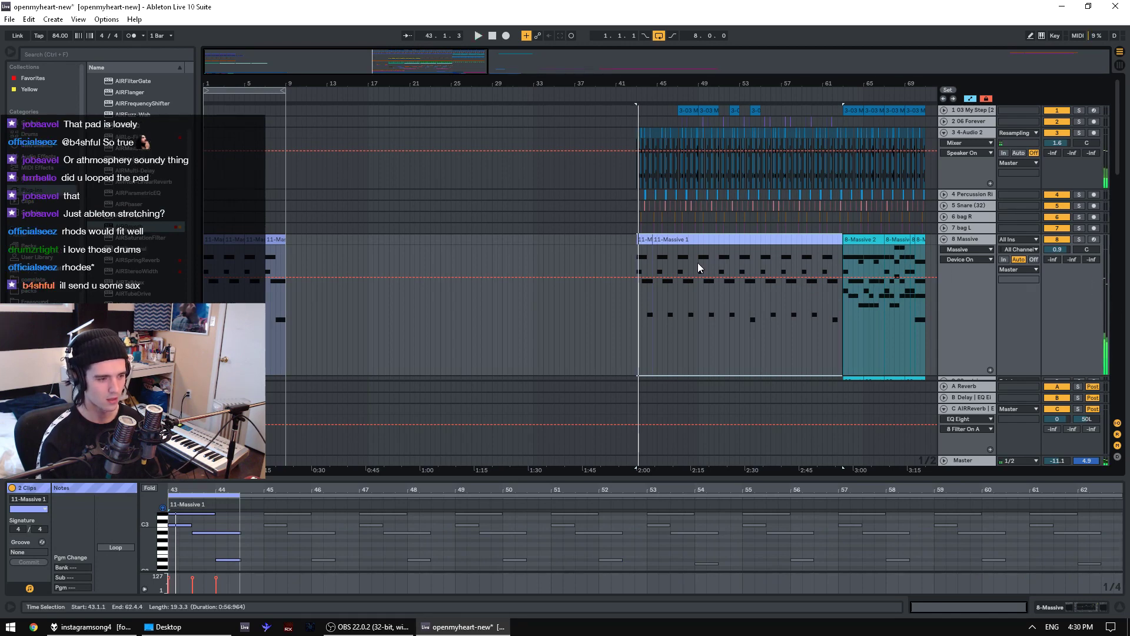
left_click(695, 261)
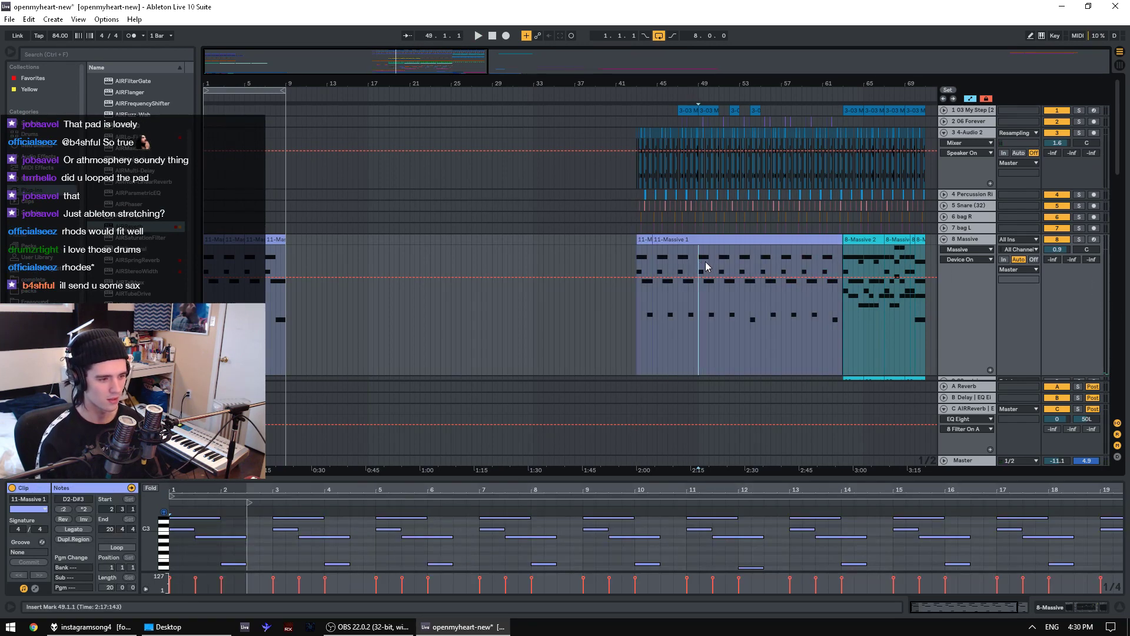
key("space")
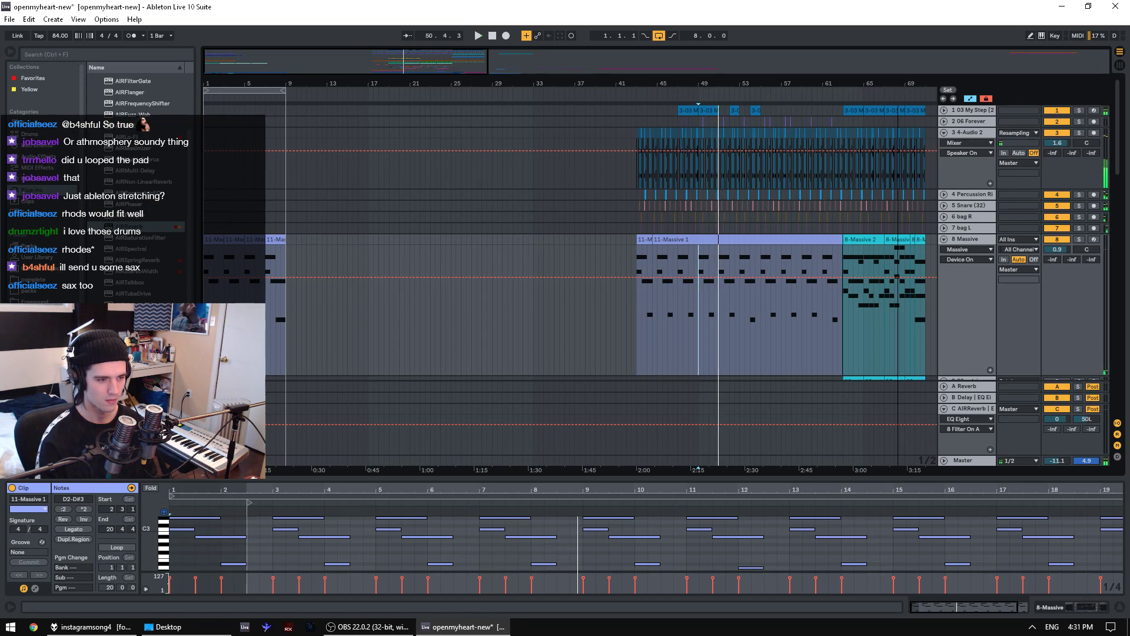
- Open and play the separate 8-Massive 2 clip around bar 74, and look over the other tracks
scroll(730, 327, "right", 5)
scroll(730, 327, "down", 8)
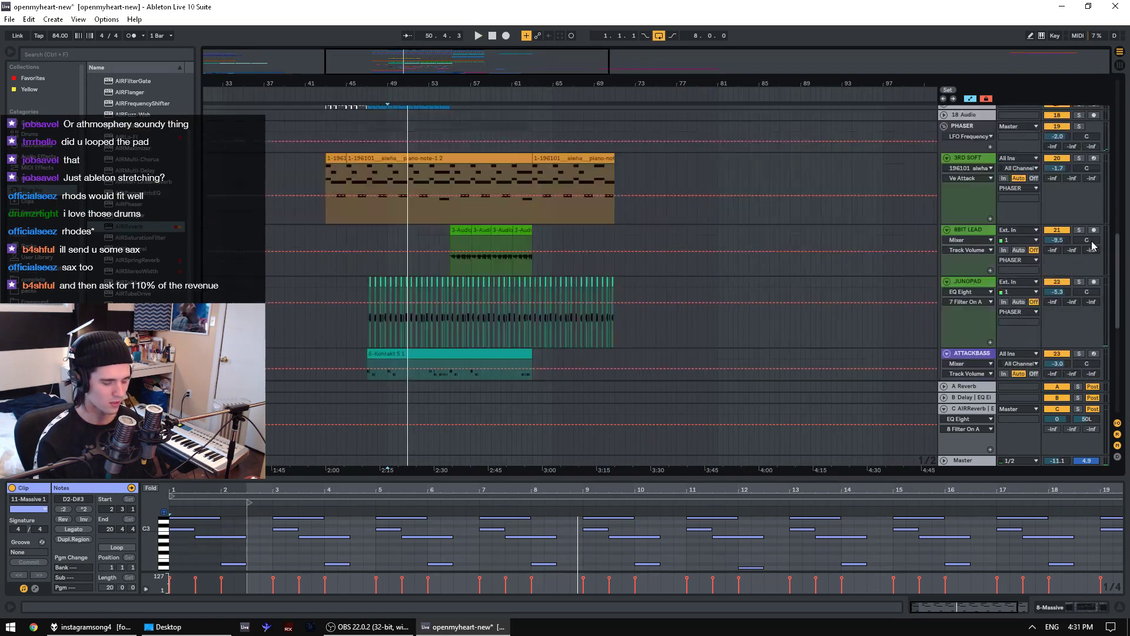
scroll(1092, 246, "up", 10)
scroll(716, 241, "down", 3)
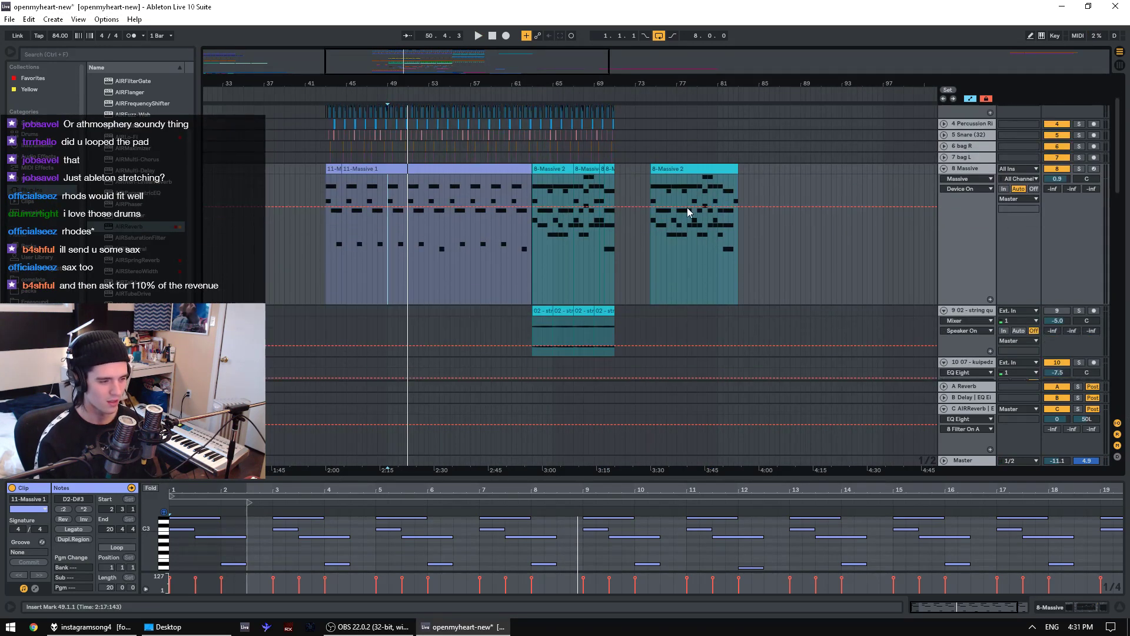
left_click(677, 156)
key("space")
scroll(819, 334, "down", 2)
scroll(820, 342, "down", 5)
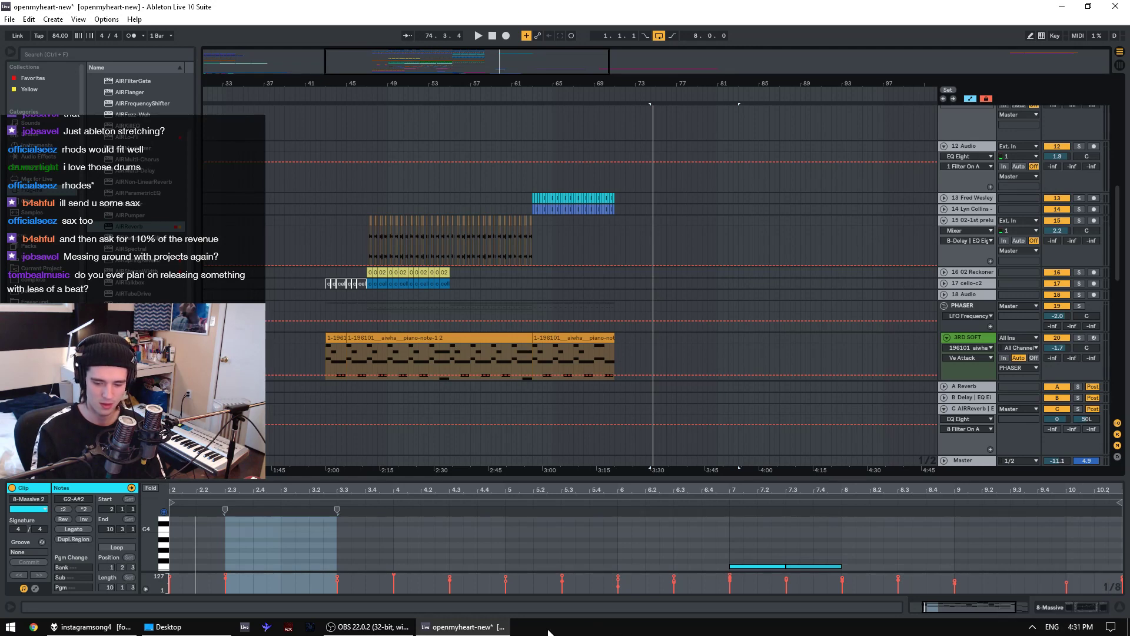
- Switch to OBS and check the live stream's status and the current date
left_click(368, 627)
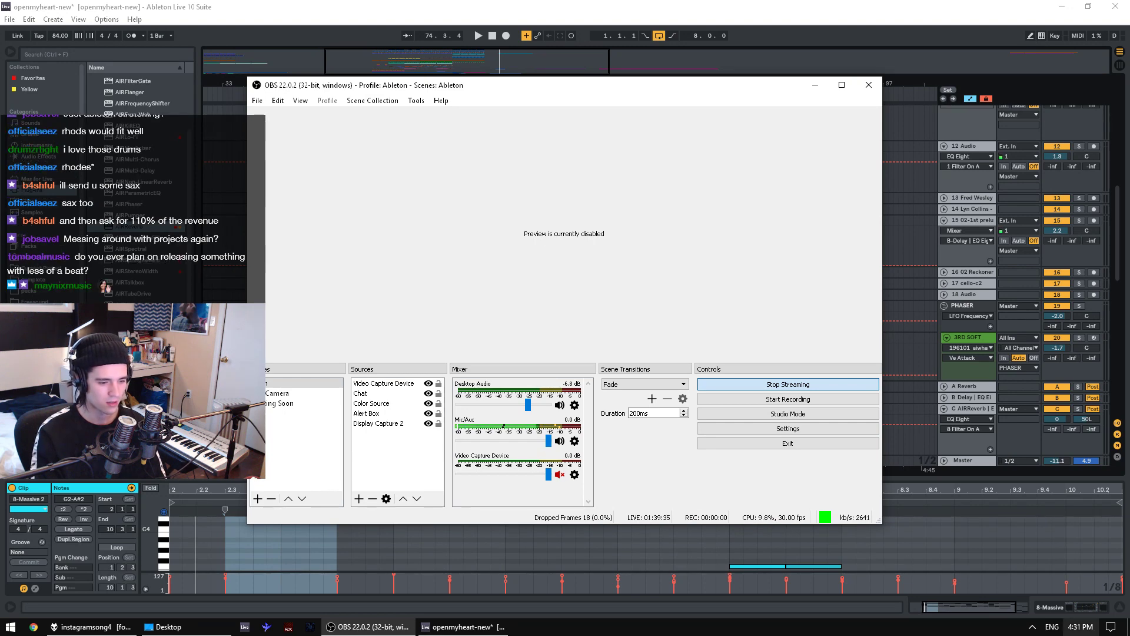
mouse_move(1073, 633)
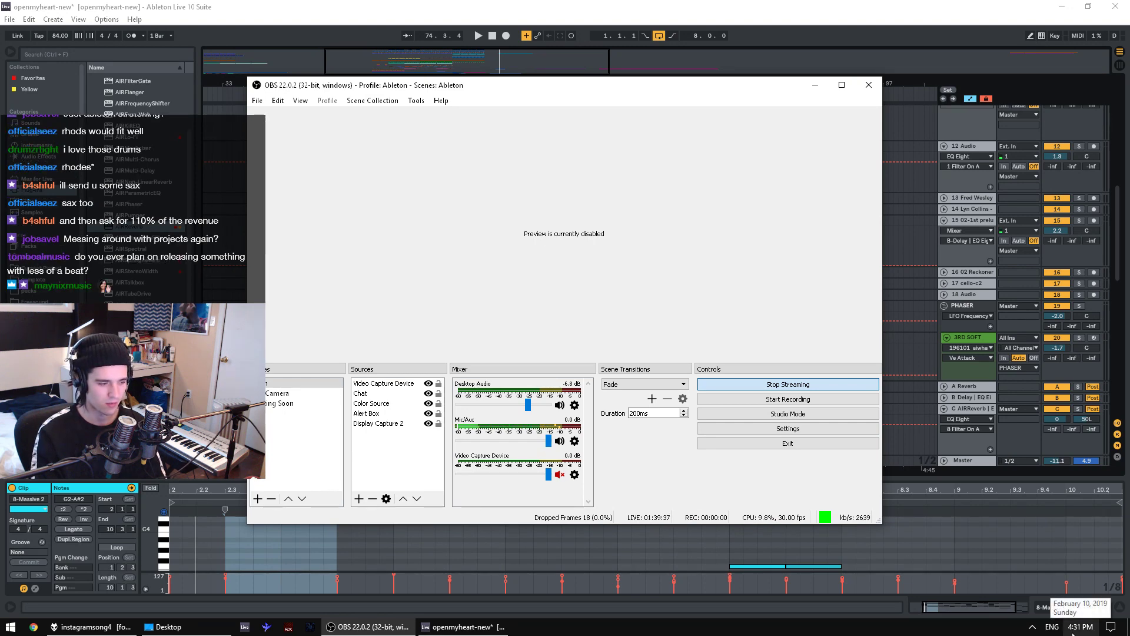